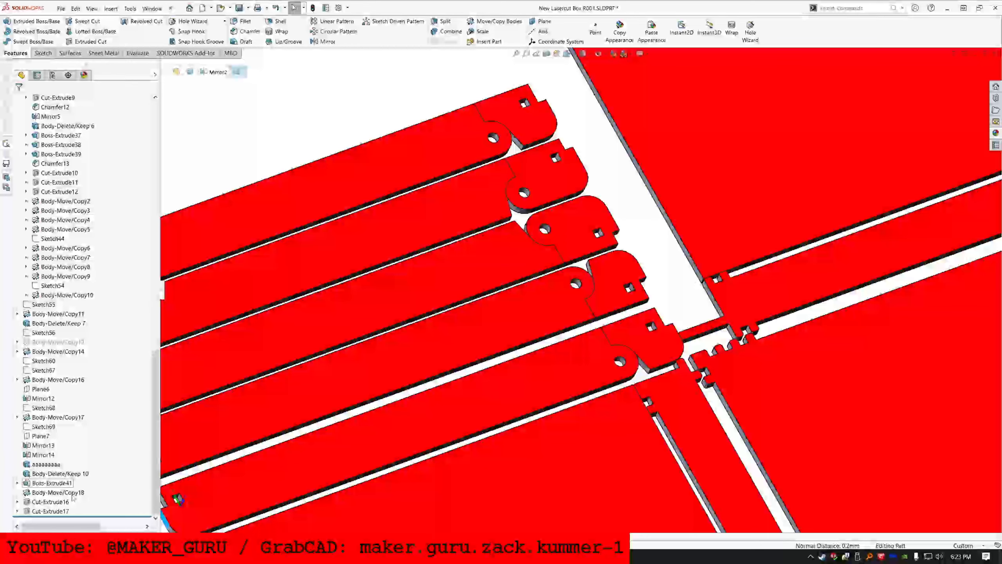
Step: Roll the feature history back to just after Cut-Extrude12 and start a sketch on the outer panel face below the lid seam
{"action": "left_click_drag", "start_coordinate": [122, 517], "coordinate": [108, 196]}
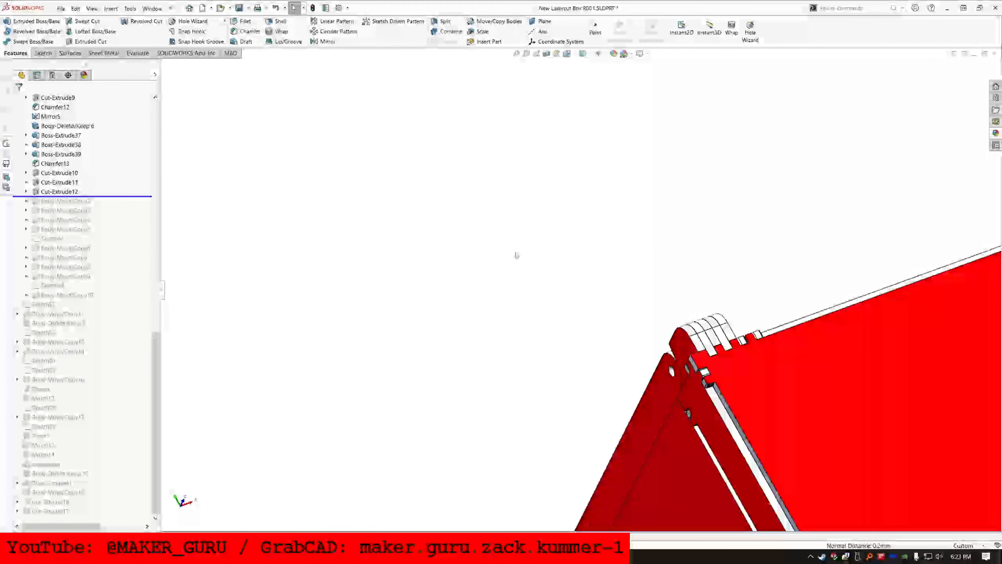
{"action": "scroll", "coordinate": [702, 449], "scroll_direction": "down", "scroll_amount": 10}
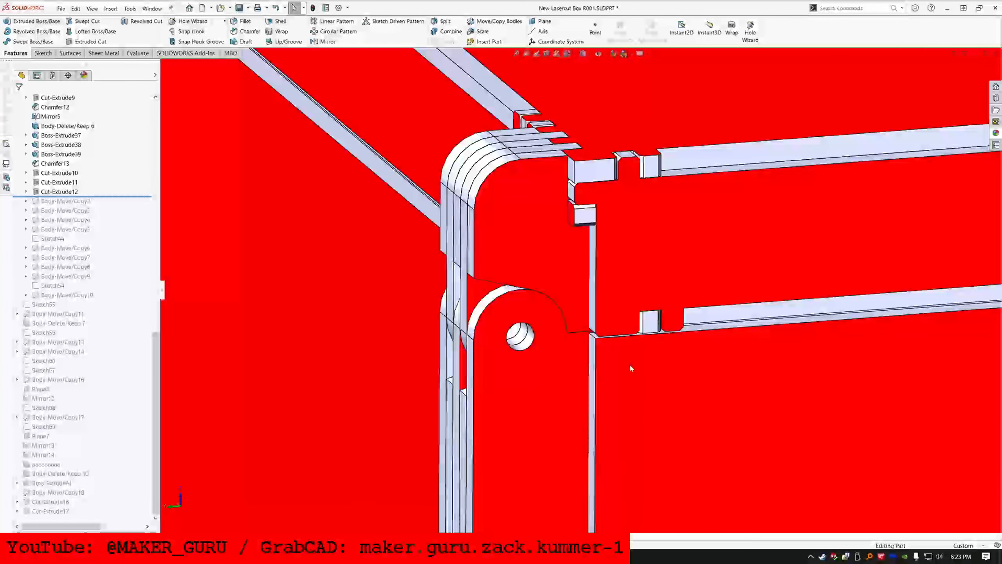
{"action": "left_click", "coordinate": [630, 368]}
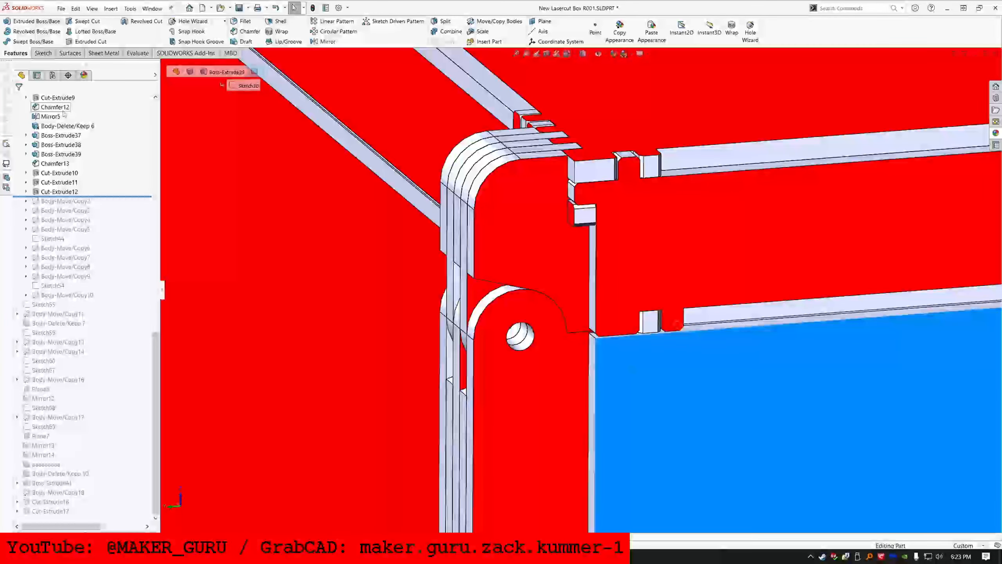
{"action": "left_click", "coordinate": [43, 52]}
{"action": "left_click", "coordinate": [24, 21]}
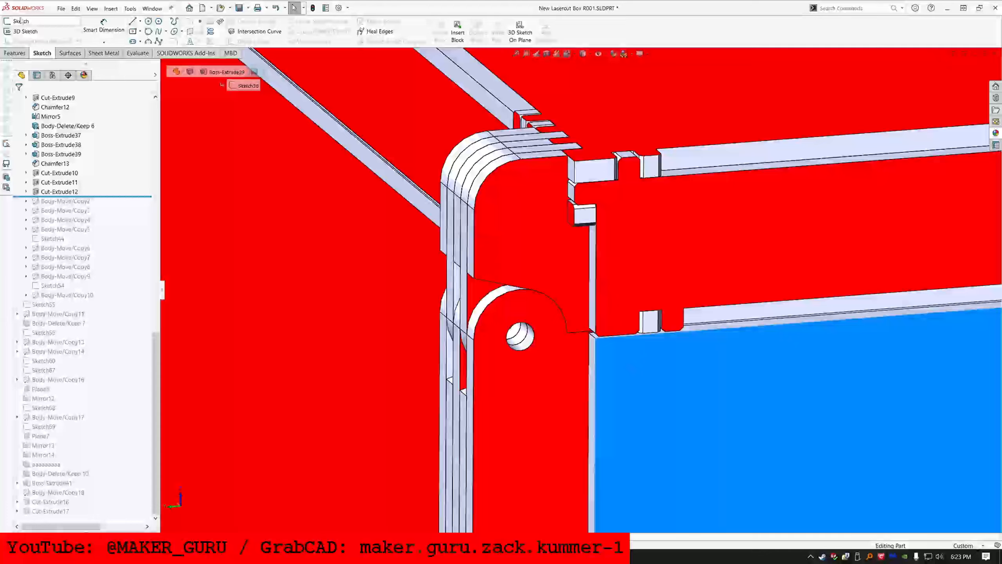
{"action": "left_click", "coordinate": [133, 31]}
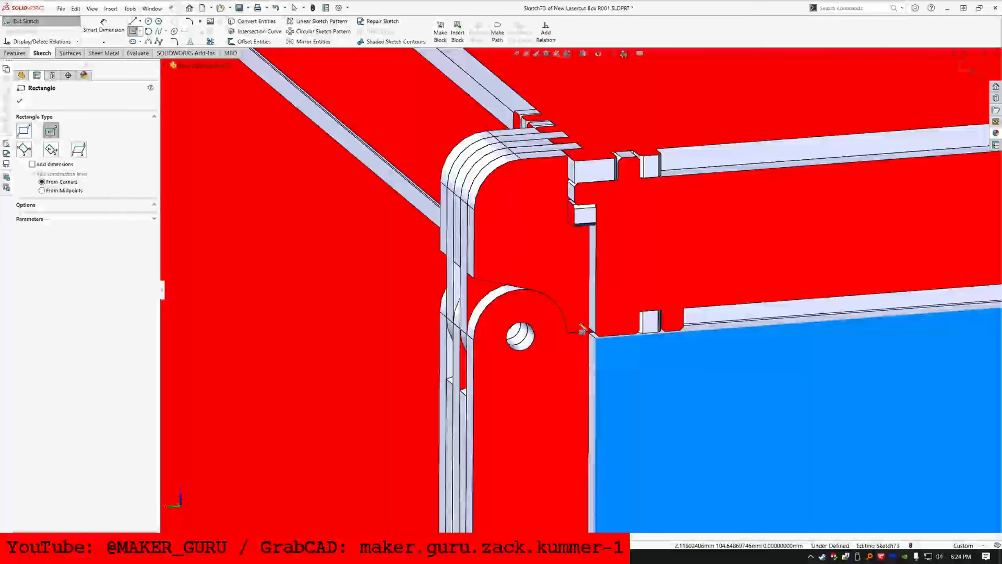
{"action": "left_click", "coordinate": [596, 338]}
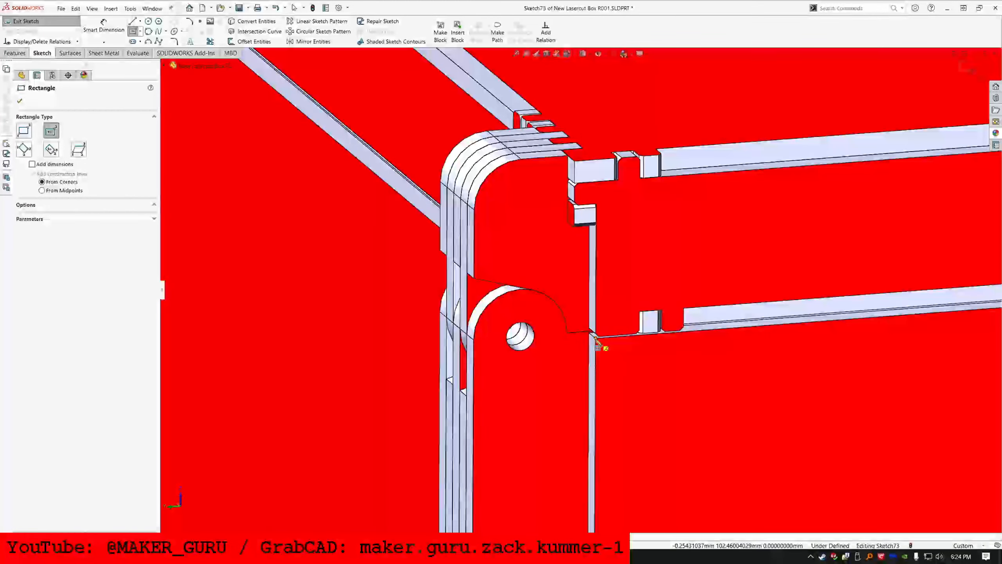
{"action": "key", "text": "Escape"}
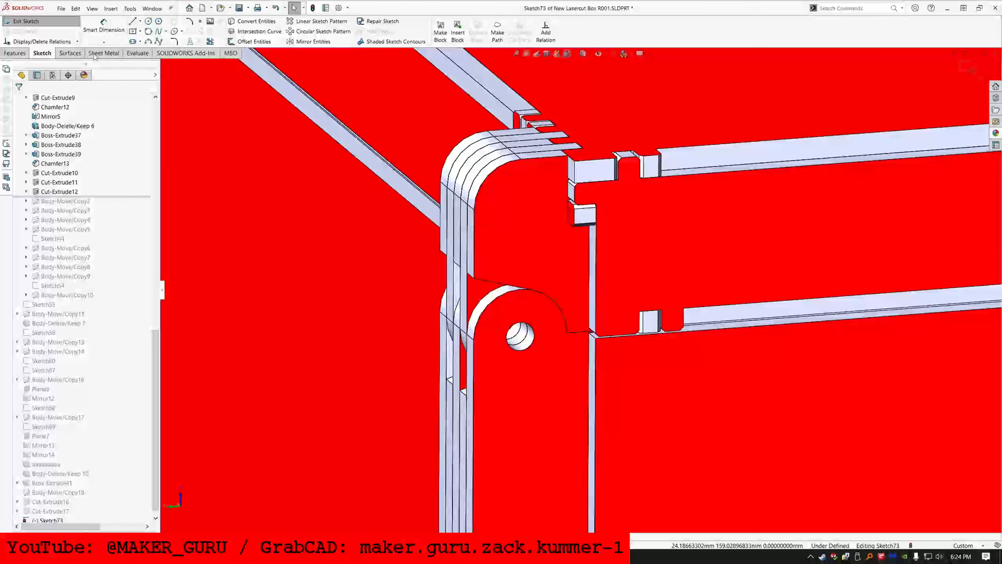
Step: Sketch a corner rectangle about 17 mm tall below the lid seam and make its upper hinge-side corner coincident with the hinge plate's shoulder vertex
{"action": "left_click", "coordinate": [133, 31]}
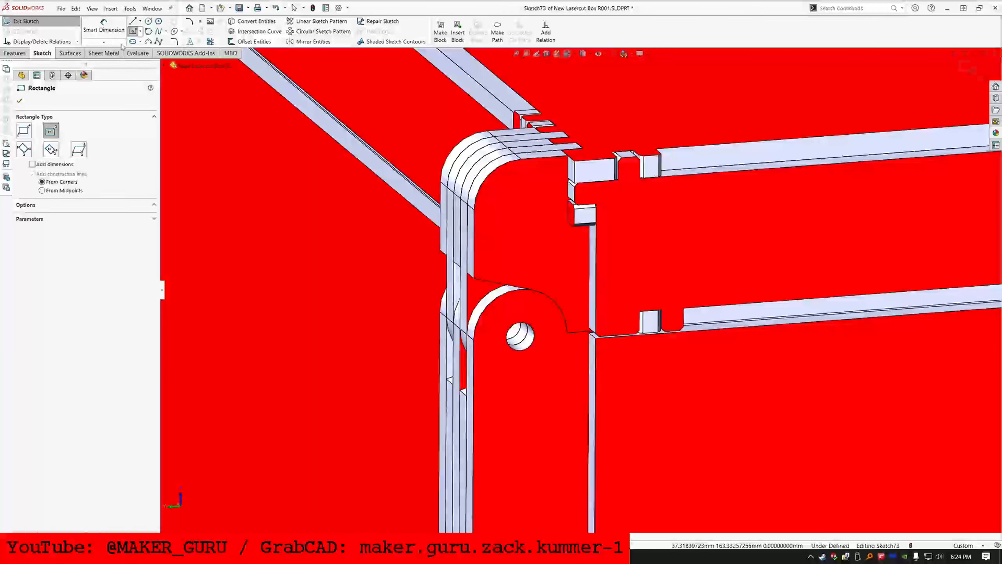
{"action": "left_click", "coordinate": [139, 41]}
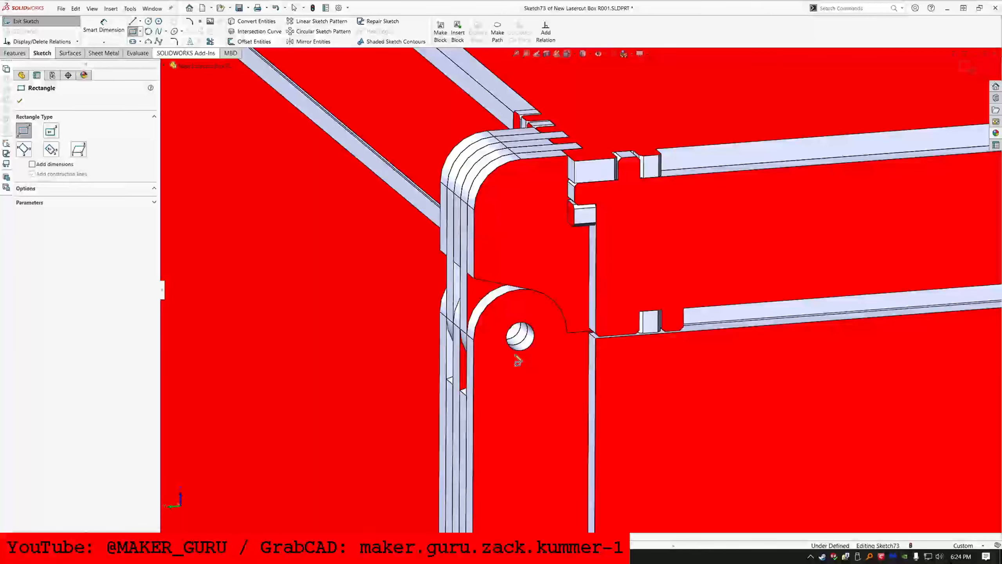
{"action": "mouse_move", "coordinate": [573, 336]}
{"action": "left_mouse_down"}
{"action": "mouse_move", "coordinate": [915, 434]}
{"action": "mouse_move", "coordinate": [906, 431]}
{"action": "left_mouse_up"}
{"action": "key", "text": "Escape"}
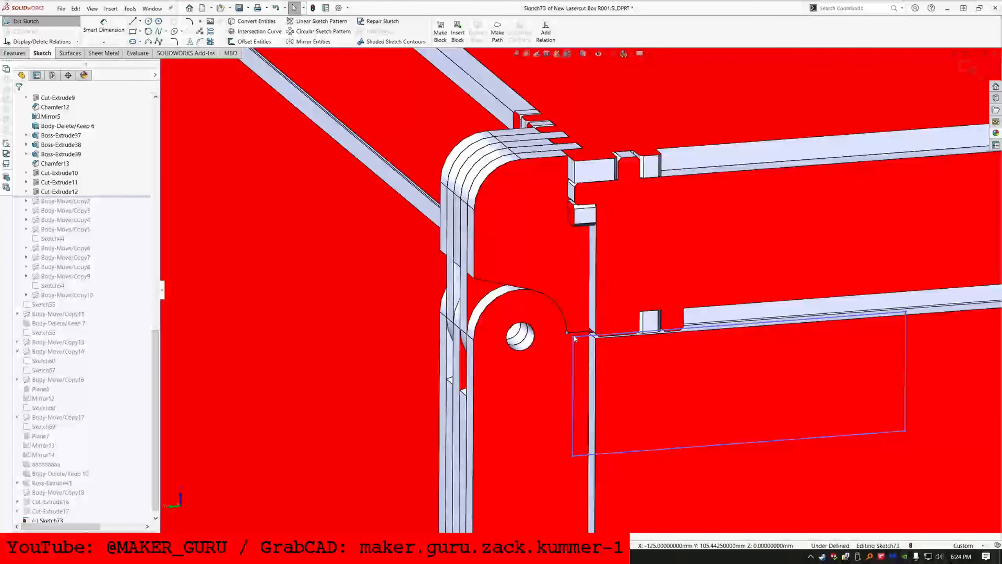
{"action": "left_click", "coordinate": [573, 337]}
{"action": "left_click", "coordinate": [567, 333], "text": "ctrl"}
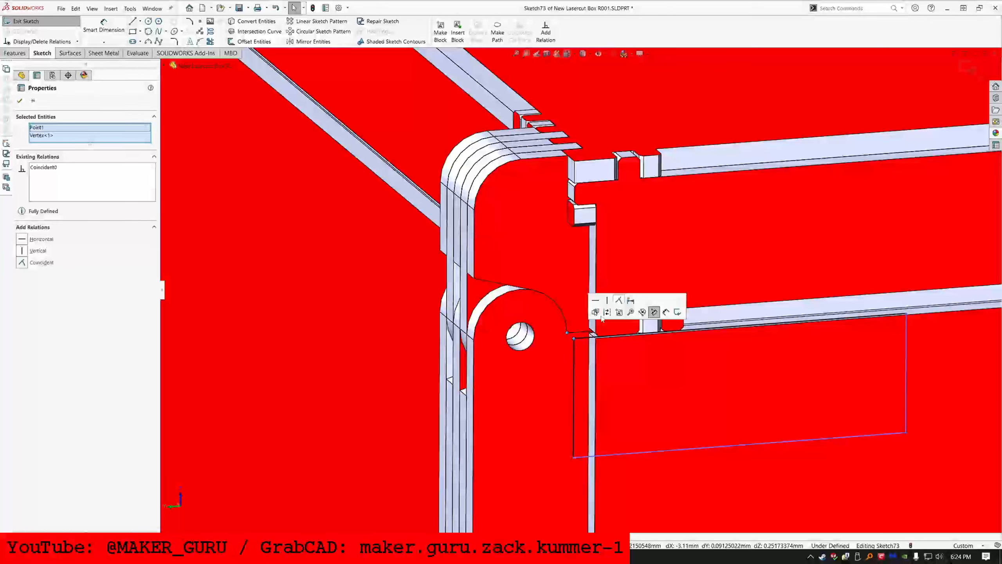
{"action": "key", "text": "Escape"}
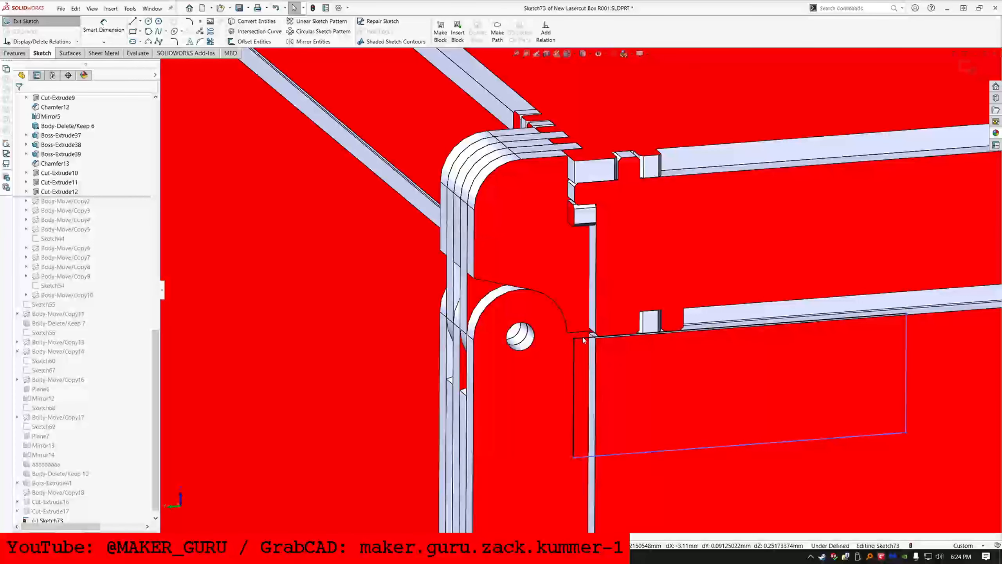
{"action": "left_click", "coordinate": [101, 27]}
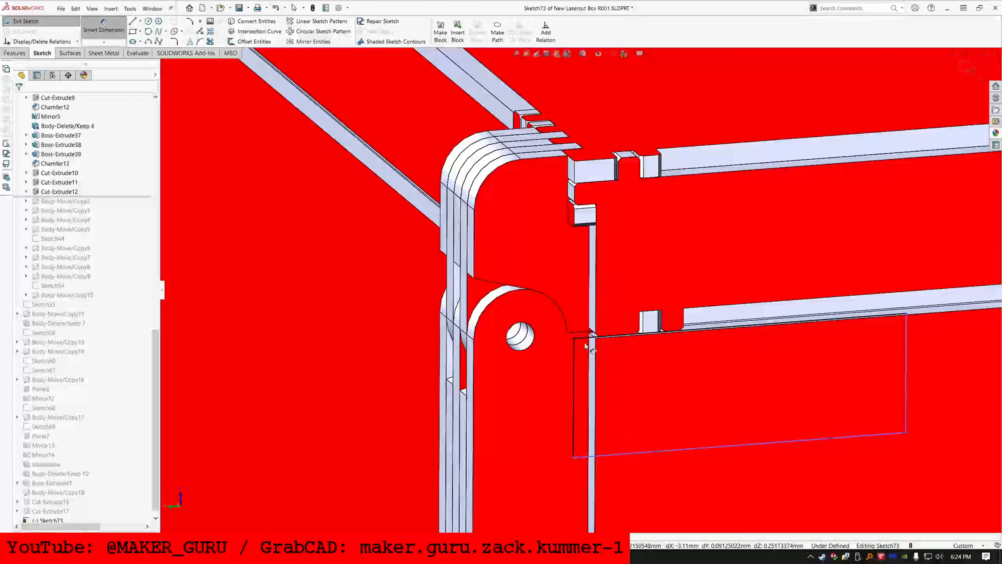
{"action": "key", "text": "Escape"}
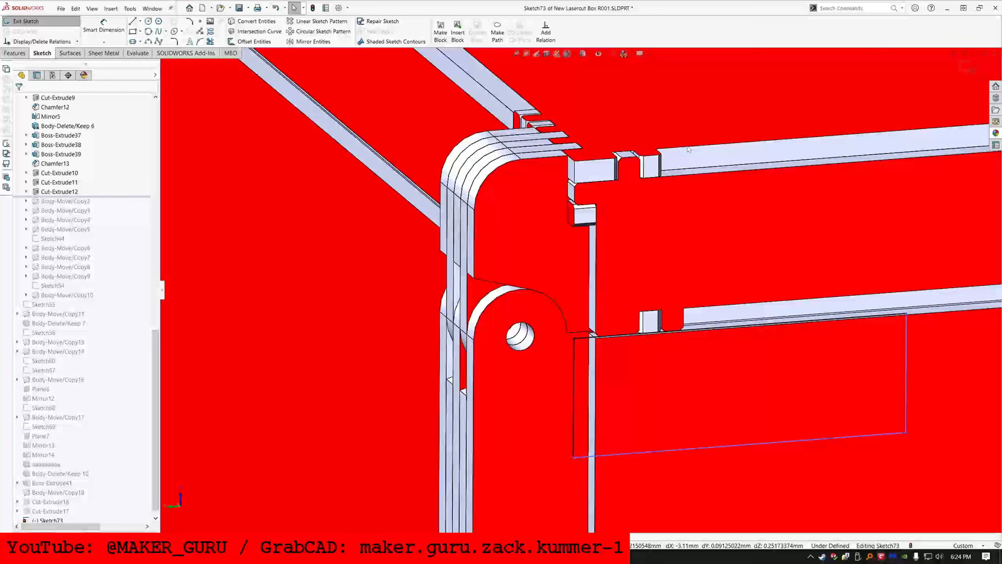
{"action": "left_click", "coordinate": [689, 149]}
{"action": "left_click", "coordinate": [587, 339], "text": "ctrl"}
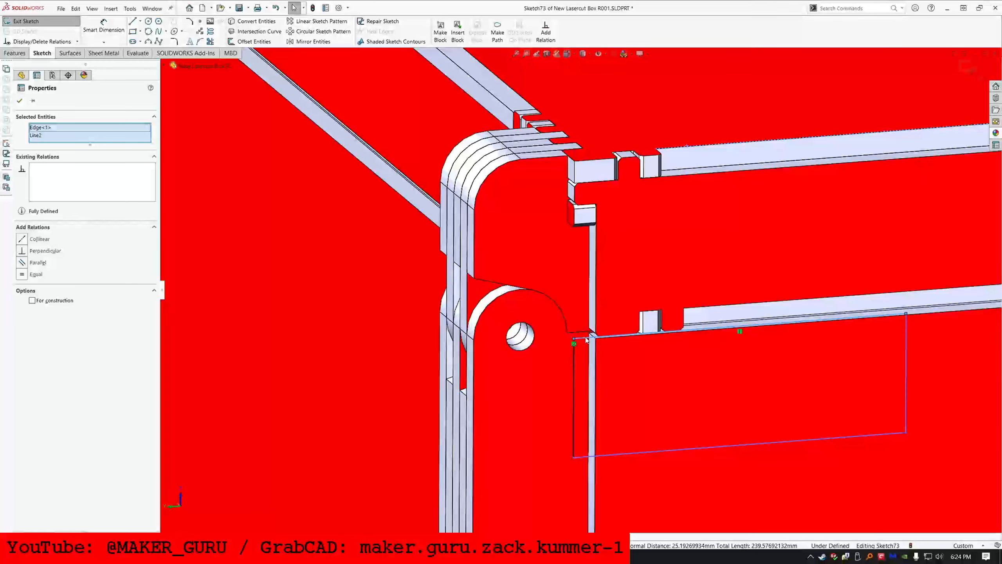
{"action": "key", "text": "Escape"}
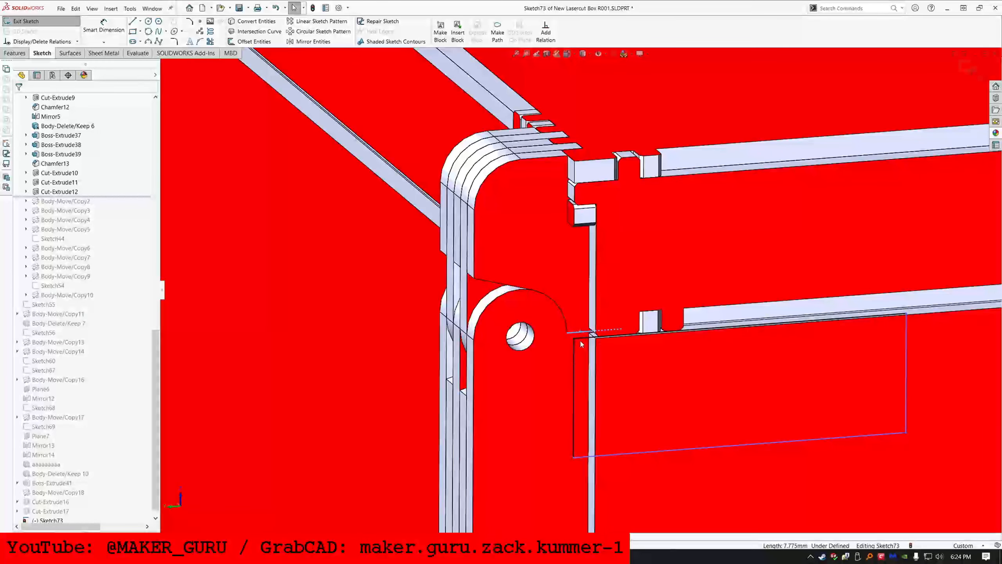
Step: Make the rectangle's upper line equal in length to the short shoulder edge beside the hinge
{"action": "left_click", "coordinate": [587, 339]}
{"action": "left_click", "coordinate": [585, 335], "text": "ctrl"}
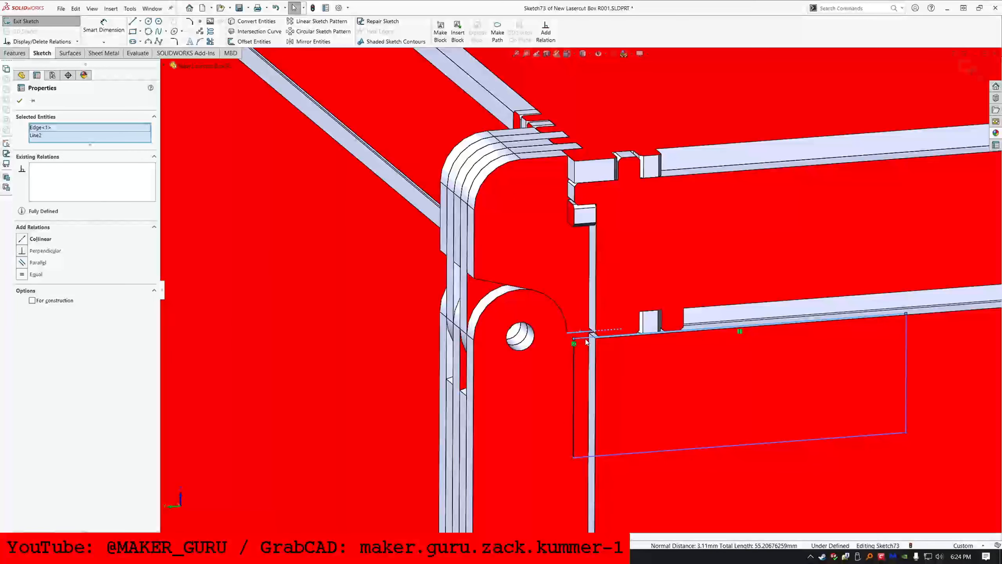
{"action": "left_click", "coordinate": [29, 275]}
{"action": "middle_click_drag", "start_coordinate": [667, 347], "coordinate": [653, 443]}
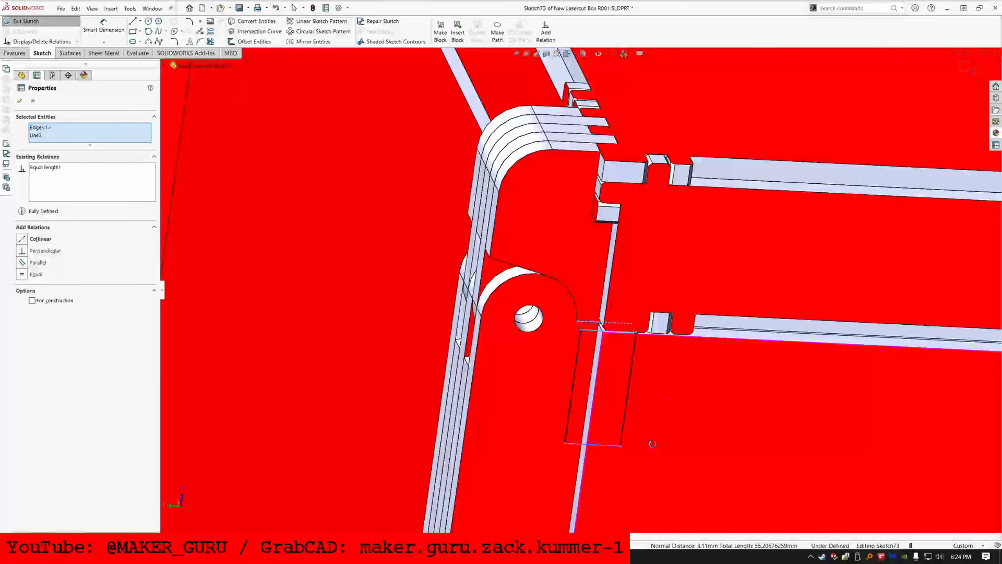
{"action": "left_click", "coordinate": [19, 100]}
Step: Dimension the rectangle's height and link it to the global variable "LID_GAP"
{"action": "left_click", "coordinate": [103, 29]}
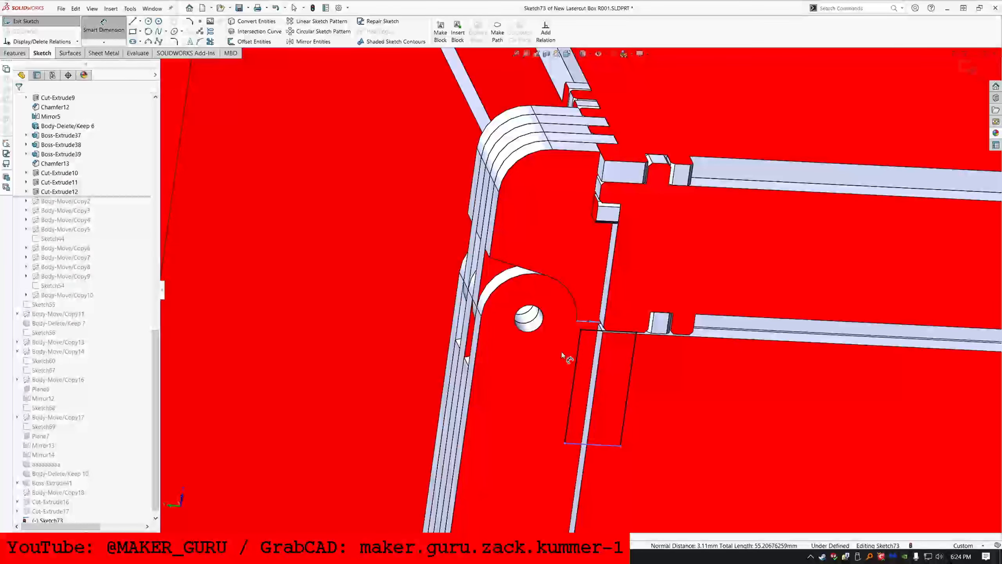
{"action": "left_click", "coordinate": [579, 346]}
{"action": "left_click", "coordinate": [543, 365]}
{"action": "type", "text": "="}
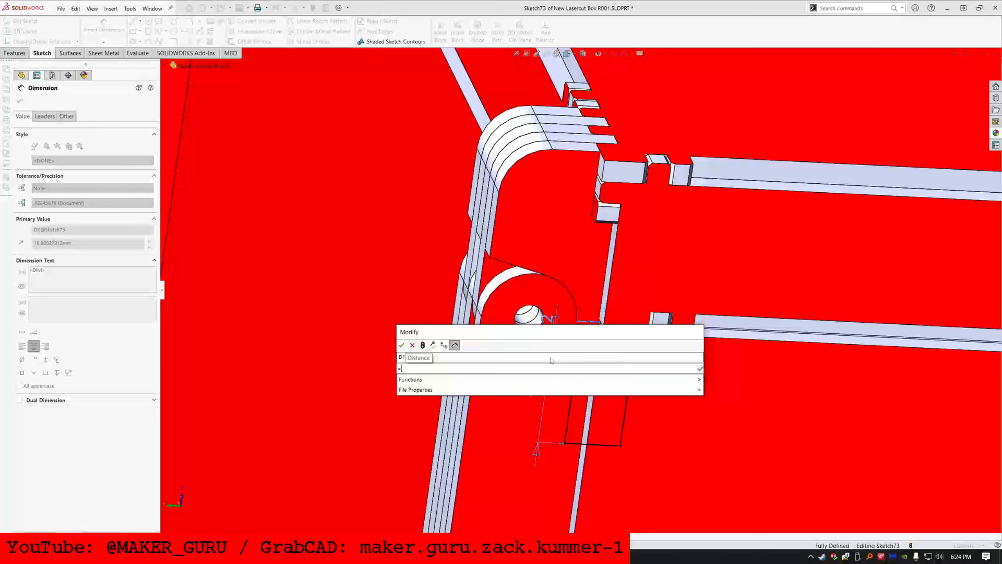
{"action": "mouse_move", "coordinate": [556, 392]}
{"action": "left_click", "coordinate": [729, 358]}
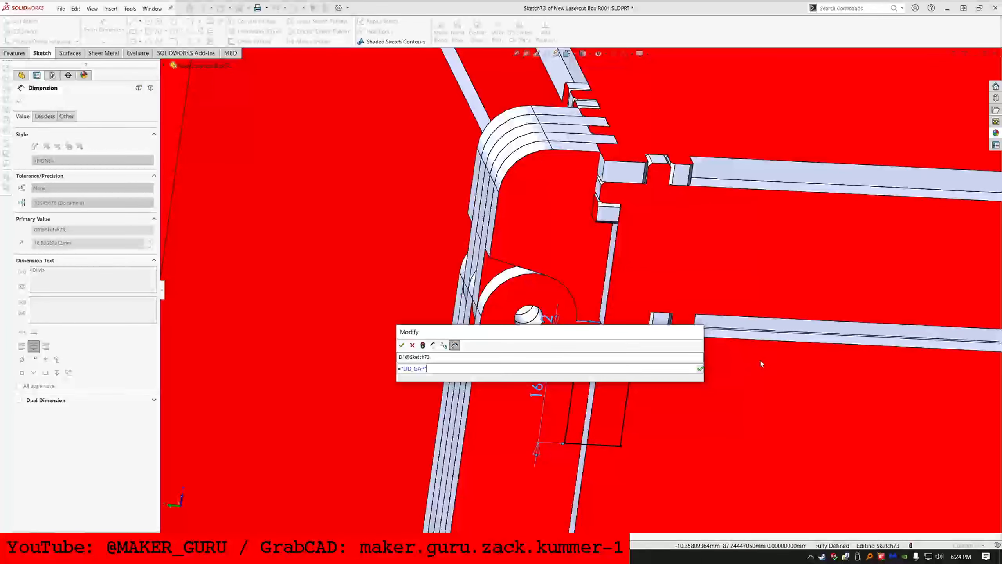
{"action": "left_click", "coordinate": [402, 344]}
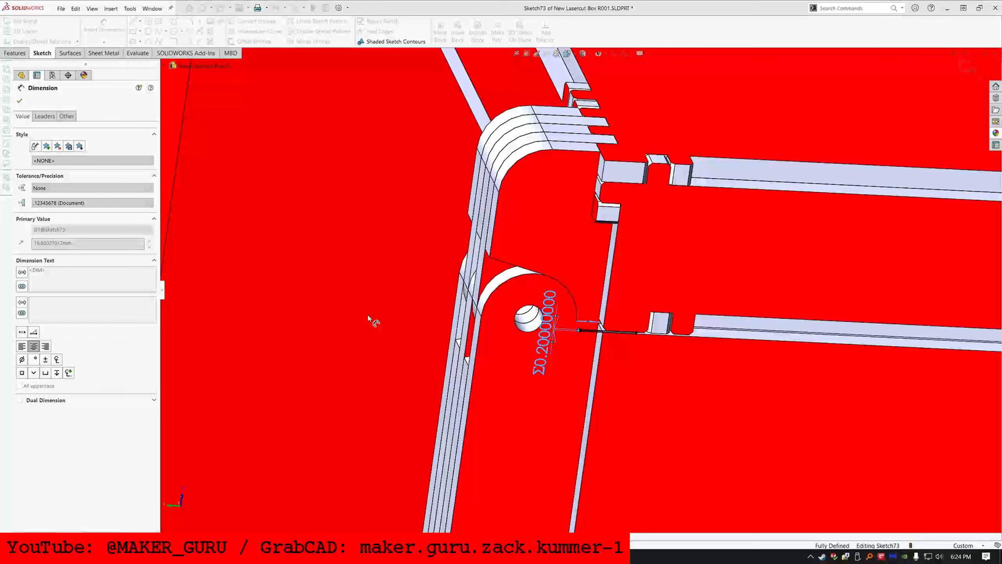
Step: Set up an extruded cut of the rectangle as Through All - Both, with automatic body selection turned off
{"action": "scroll", "coordinate": [52, 51], "scroll_direction": "up", "scroll_amount": 1}
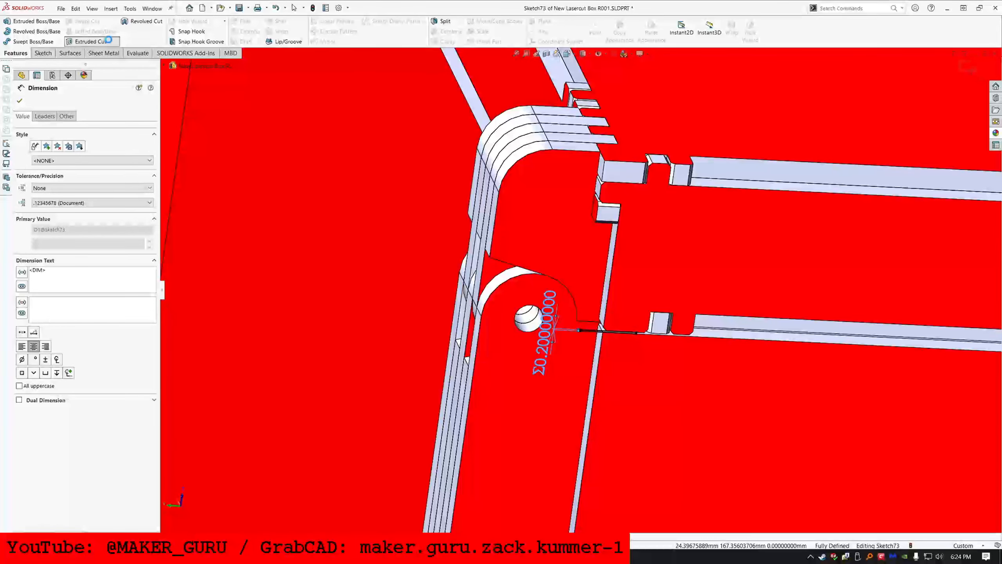
{"action": "left_click", "coordinate": [109, 40]}
{"action": "left_click", "coordinate": [79, 155]}
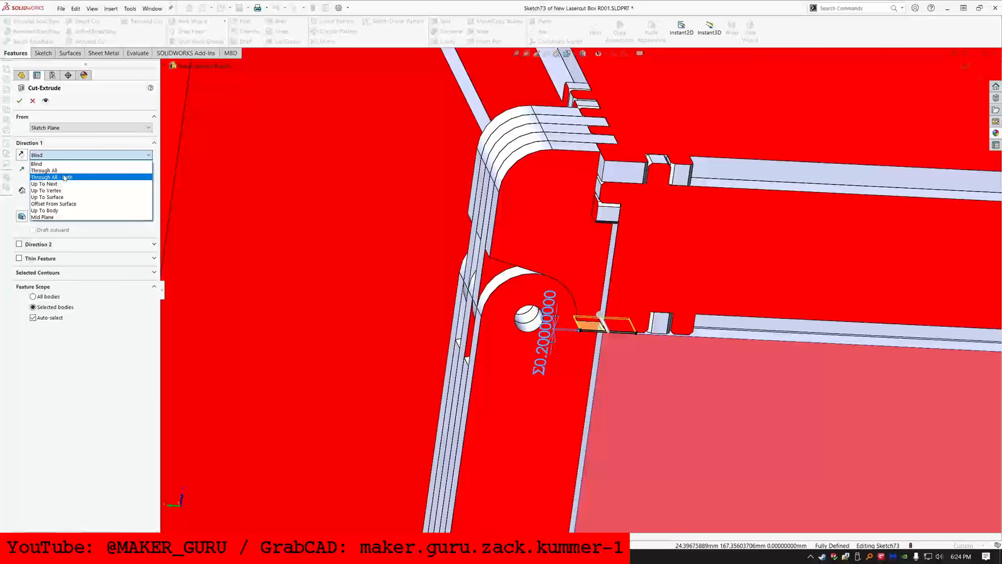
{"action": "left_click", "coordinate": [64, 177]}
{"action": "left_click", "coordinate": [33, 329]}
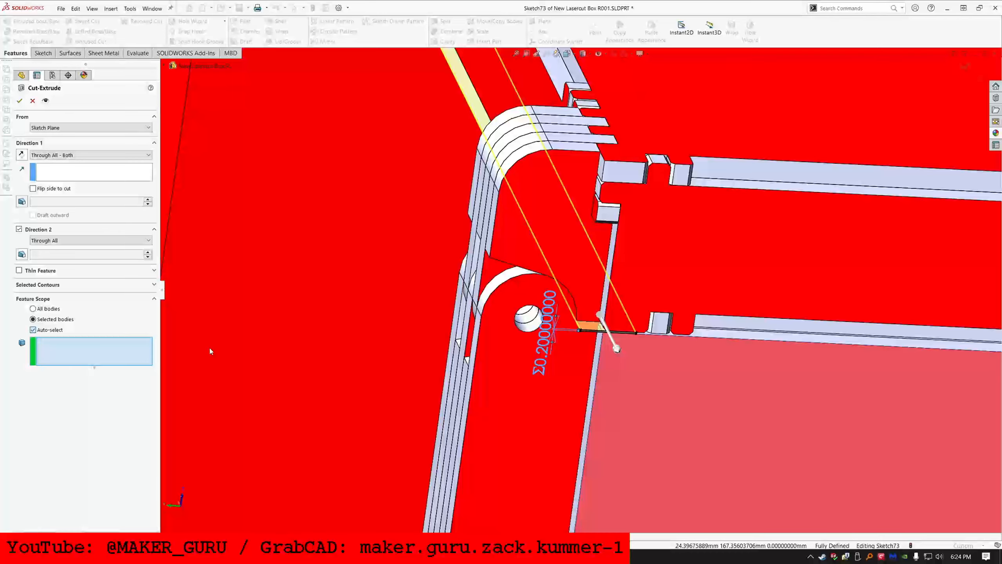
Step: Add the five stacked lower hinge plates at this end of the box to the cut's feature scope
{"action": "middle_click_drag", "start_coordinate": [458, 364], "coordinate": [485, 387]}
{"action": "left_click", "coordinate": [493, 387]}
{"action": "left_click", "coordinate": [469, 339]}
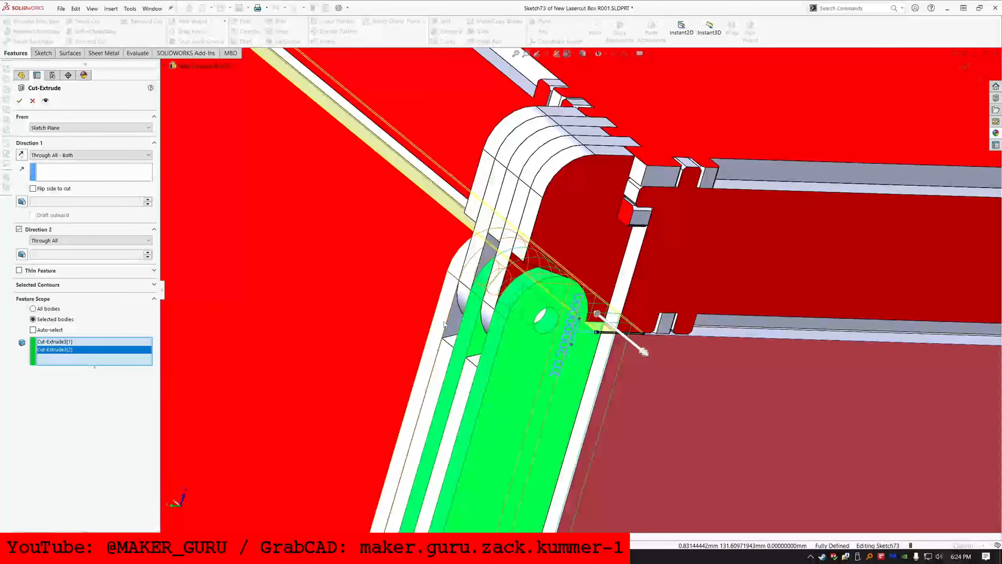
{"action": "left_click", "coordinate": [450, 326]}
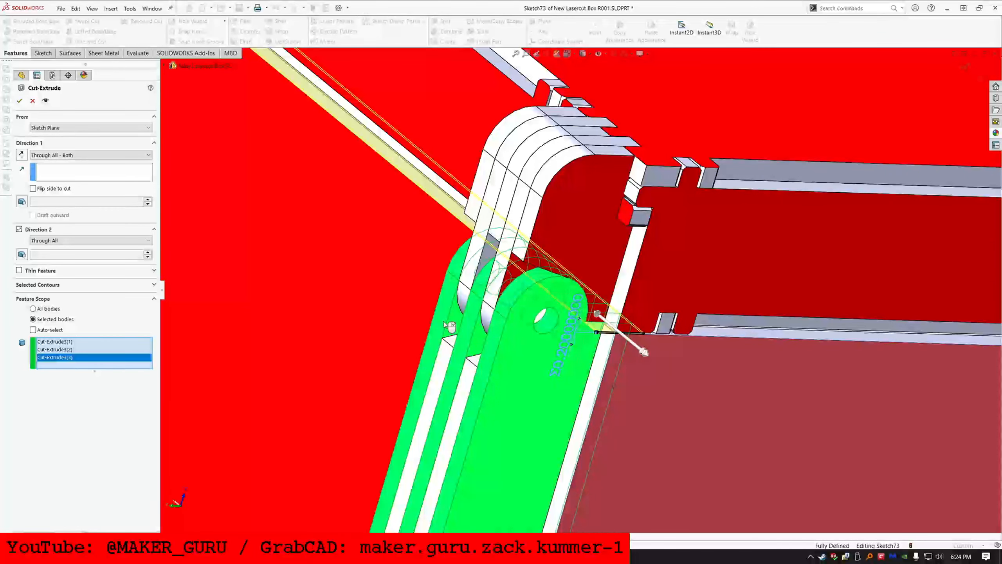
{"action": "left_click", "coordinate": [472, 373]}
{"action": "left_click", "coordinate": [448, 346]}
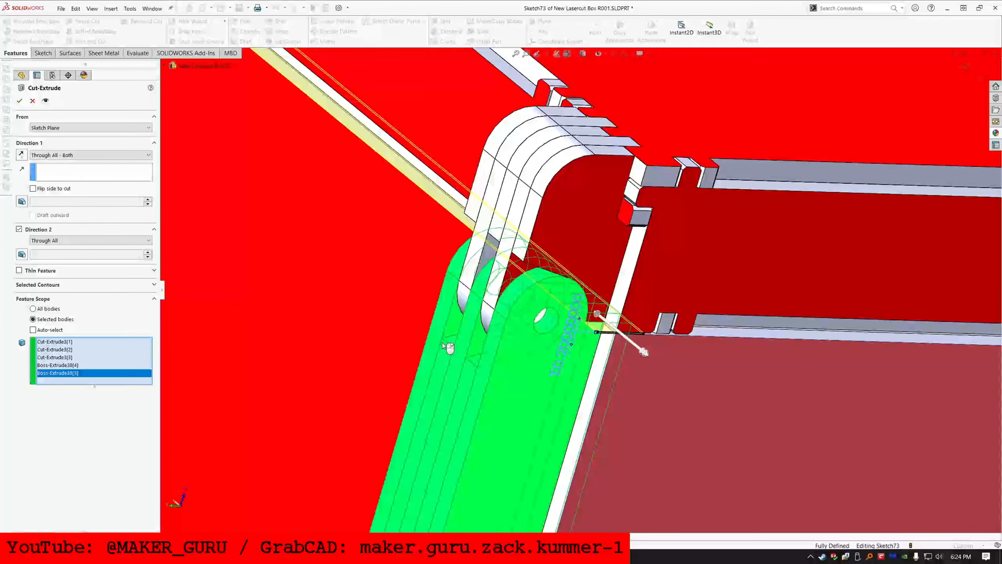
Step: Add the five lower hinge plates at the opposite end of the box to the feature scope and finish the cut
{"action": "scroll", "coordinate": [448, 346], "scroll_direction": "up", "scroll_amount": 5}
{"action": "scroll", "coordinate": [452, 293], "scroll_direction": "down", "scroll_amount": 6}
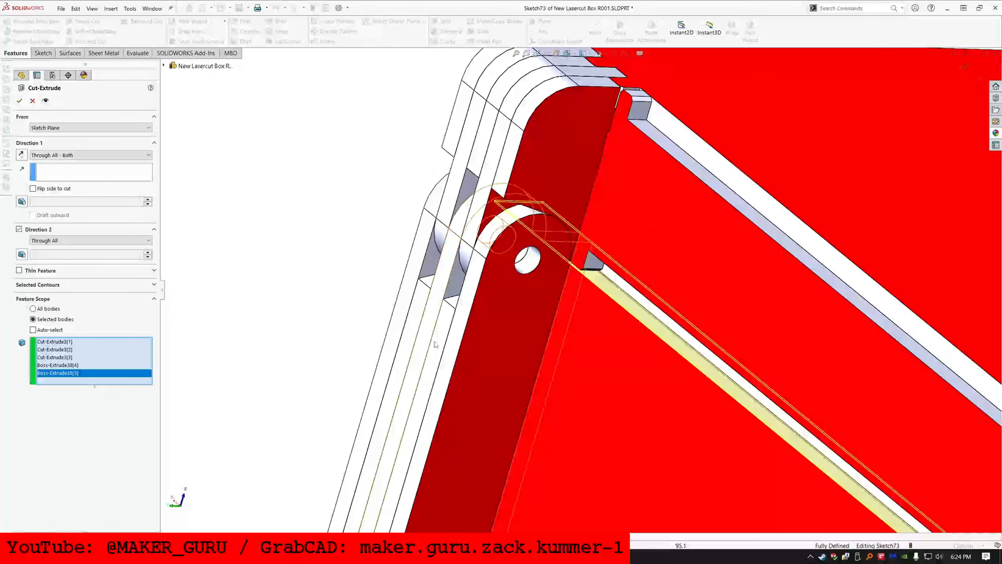
{"action": "left_click", "coordinate": [481, 312]}
{"action": "left_click", "coordinate": [468, 316]}
{"action": "left_click", "coordinate": [446, 312]}
{"action": "left_click", "coordinate": [422, 296]}
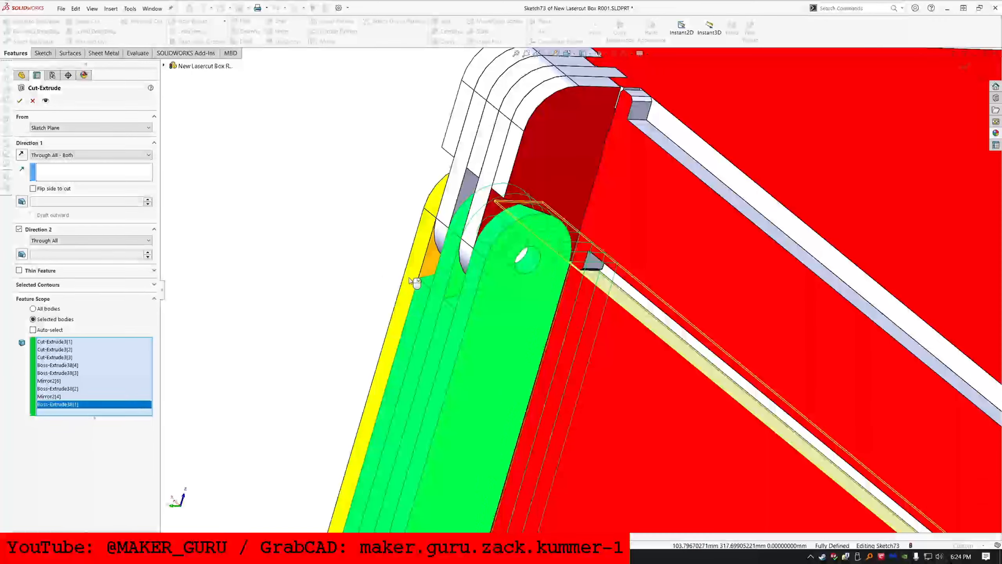
{"action": "left_click", "coordinate": [410, 278]}
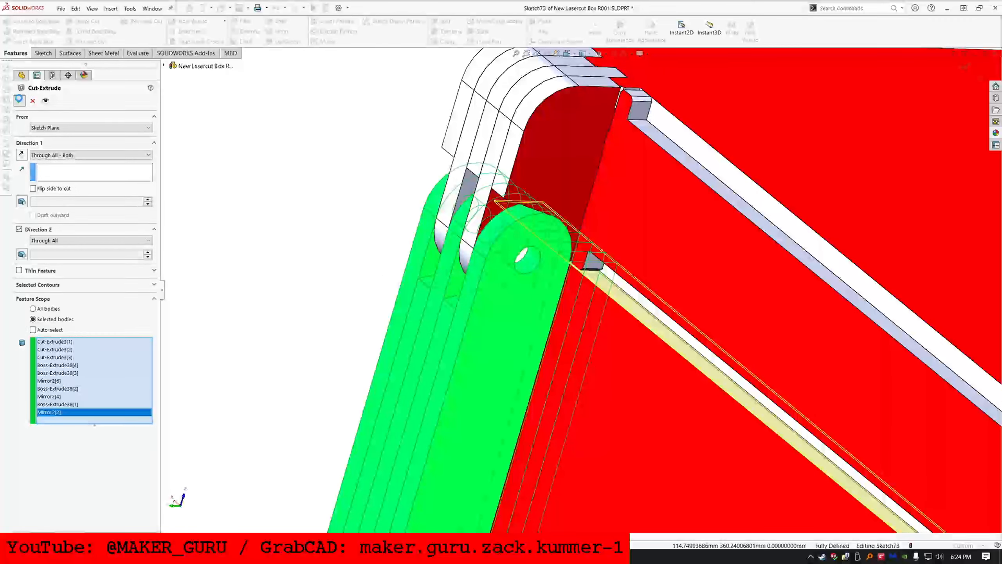
{"action": "left_click", "coordinate": [18, 100]}
Step: Hide the outer panels, the upper hinge plate and the adjoining inner panel to expose the cut at the lower hinge plate's shoulder
{"action": "left_click", "coordinate": [589, 298]}
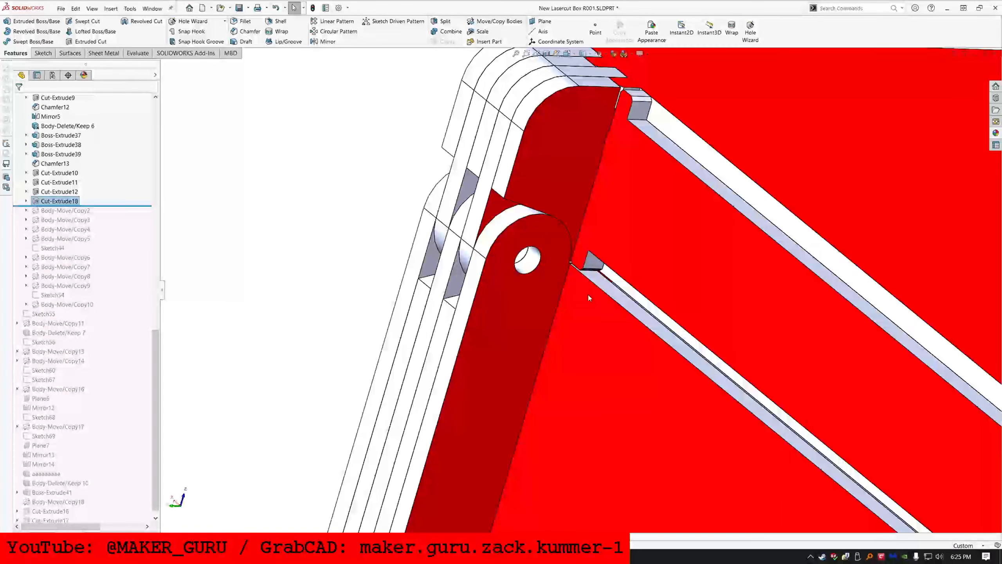
{"action": "left_click", "coordinate": [646, 212]}
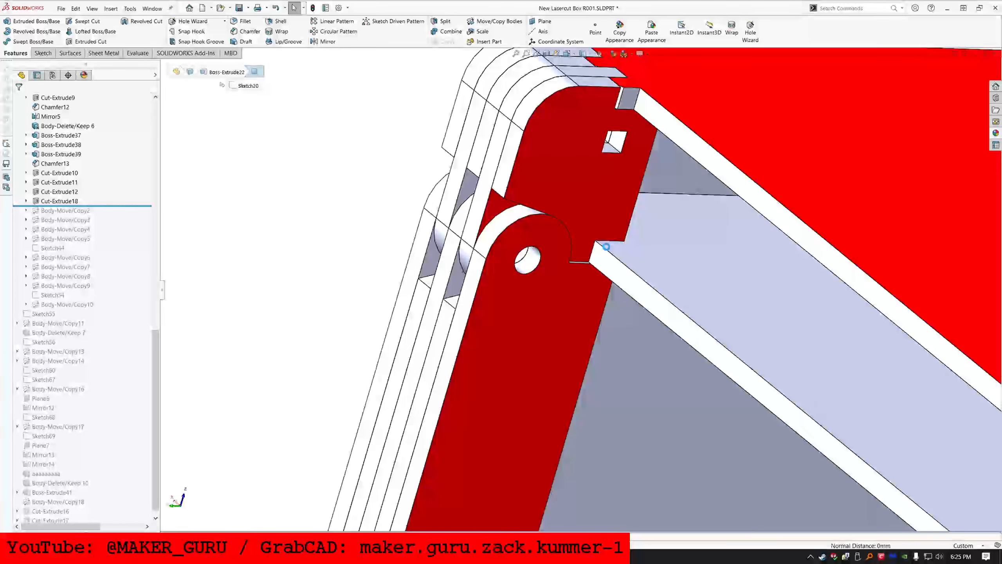
{"action": "left_click", "coordinate": [548, 197]}
{"action": "left_click", "coordinate": [686, 270], "text": "ctrl"}
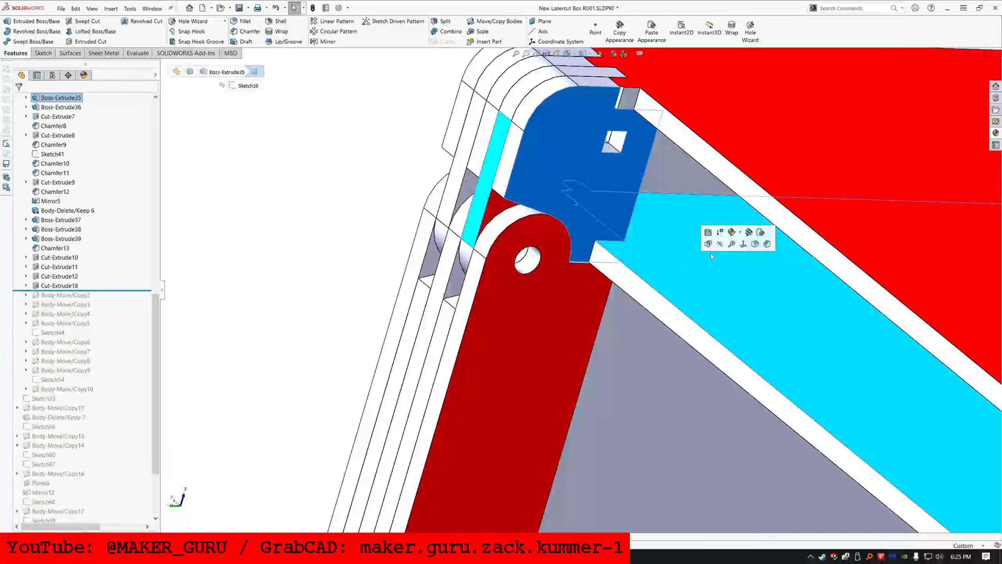
{"action": "left_click", "coordinate": [727, 242]}
{"action": "scroll", "coordinate": [577, 266], "scroll_direction": "down", "scroll_amount": 2}
{"action": "scroll", "coordinate": [577, 266], "scroll_direction": "down", "scroll_amount": 1}
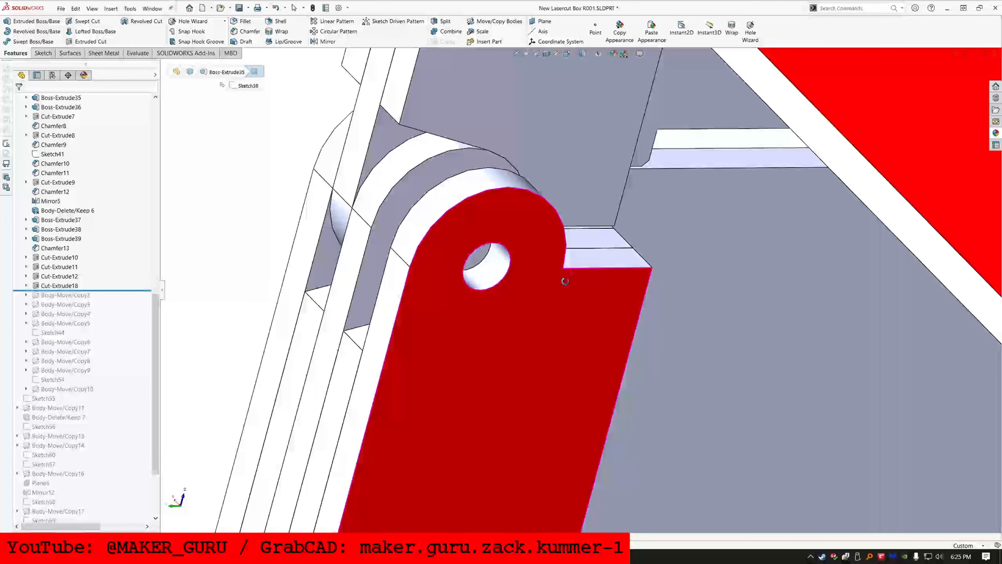
Step: Check the extent of Cut-Extrude18 at the shoulder of the lower hinge plate
{"action": "left_click", "coordinate": [588, 259]}
{"action": "left_click", "coordinate": [65, 286]}
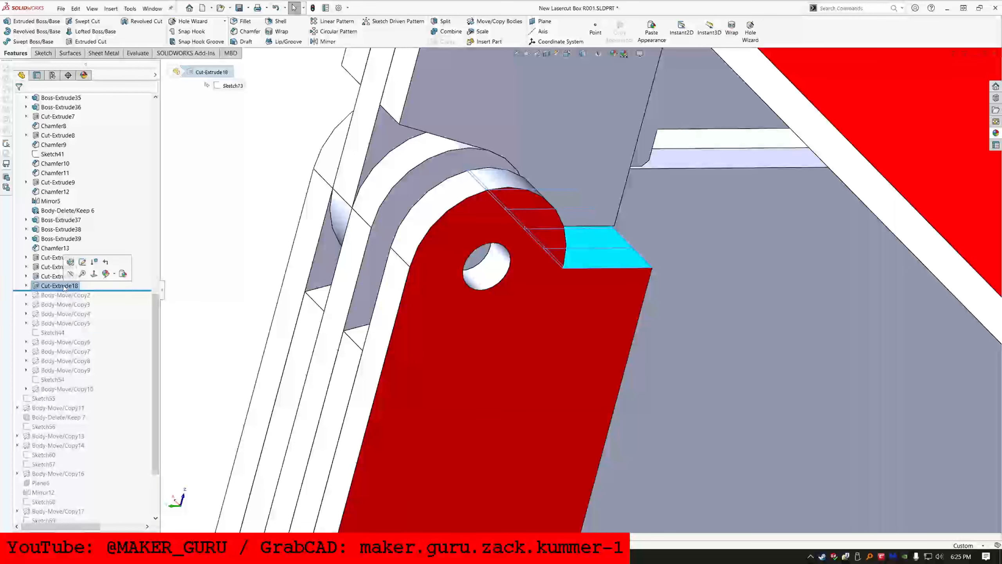
{"action": "left_click", "coordinate": [613, 241]}
{"action": "left_click", "coordinate": [575, 308]}
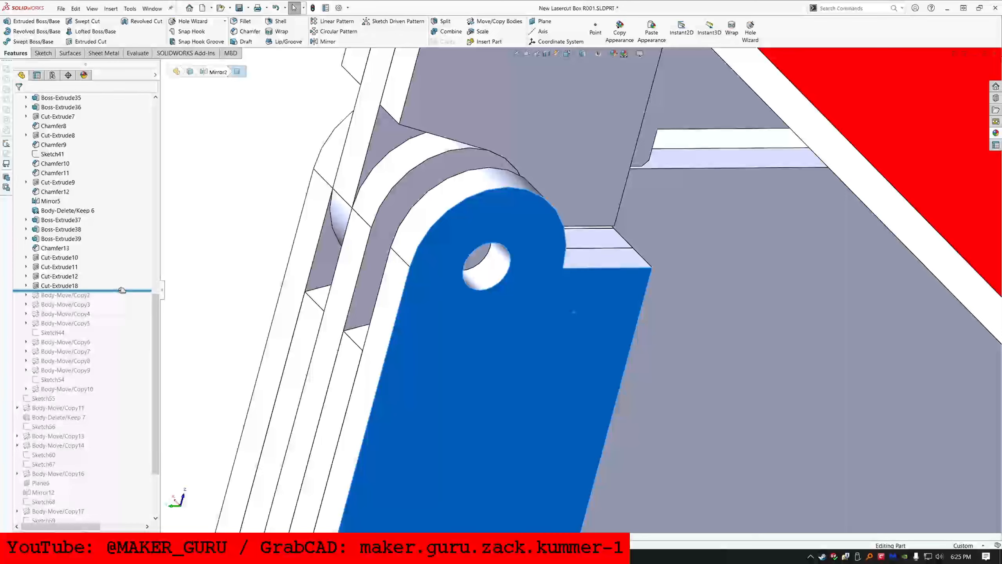
Step: Roll the feature history forward past Cut-Extrude17 and suppress Sketch56, the sketch with missing references
{"action": "left_click_drag", "start_coordinate": [121, 291], "coordinate": [119, 431]}
{"action": "left_click_drag", "start_coordinate": [116, 510], "coordinate": [119, 513]}
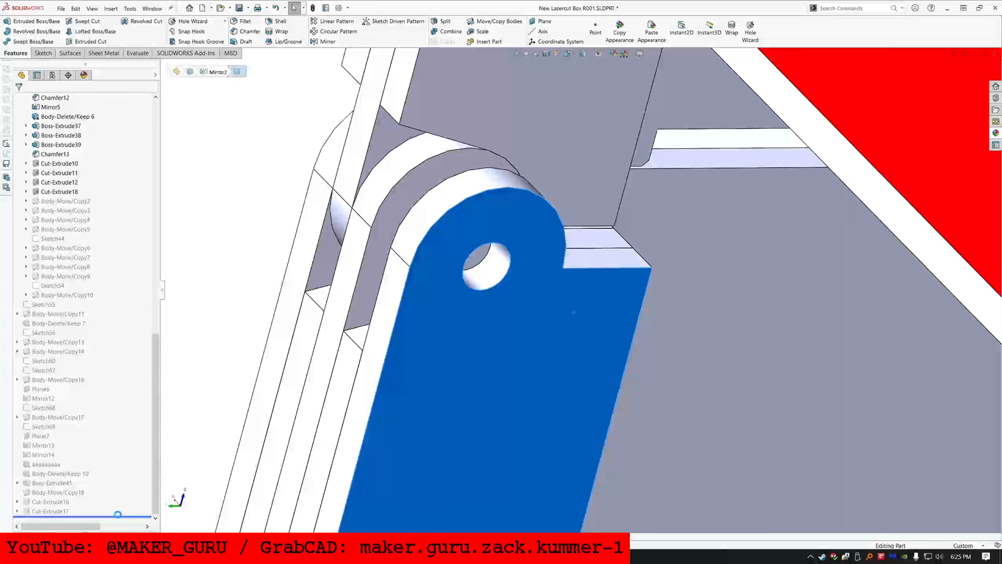
{"action": "scroll", "coordinate": [572, 321], "scroll_direction": "up", "scroll_amount": 10}
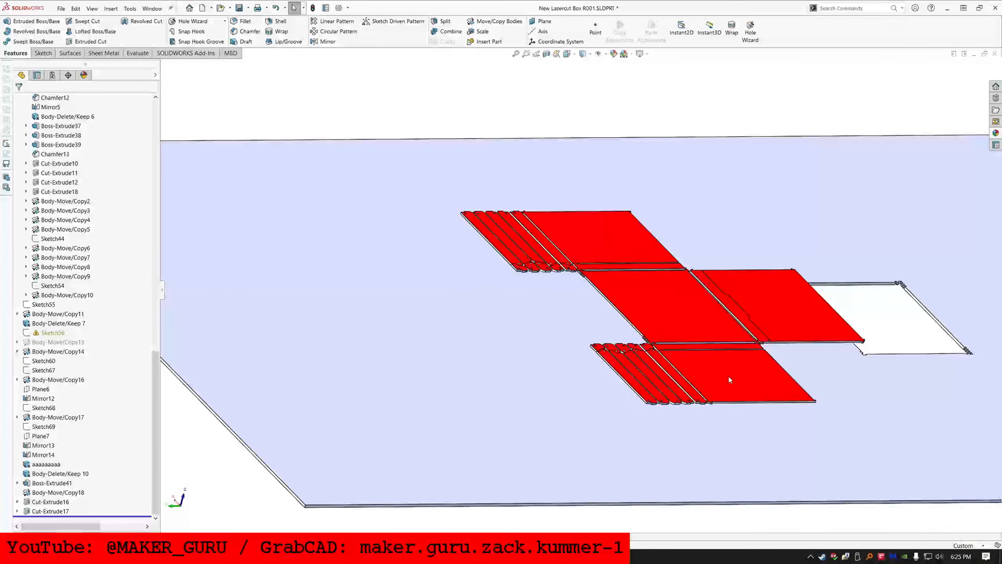
{"action": "middle_click_drag", "start_coordinate": [729, 380], "coordinate": [889, 268]}
{"action": "scroll", "coordinate": [889, 268], "scroll_direction": "down", "scroll_amount": 2}
{"action": "scroll", "coordinate": [572, 291], "scroll_direction": "up", "scroll_amount": 1}
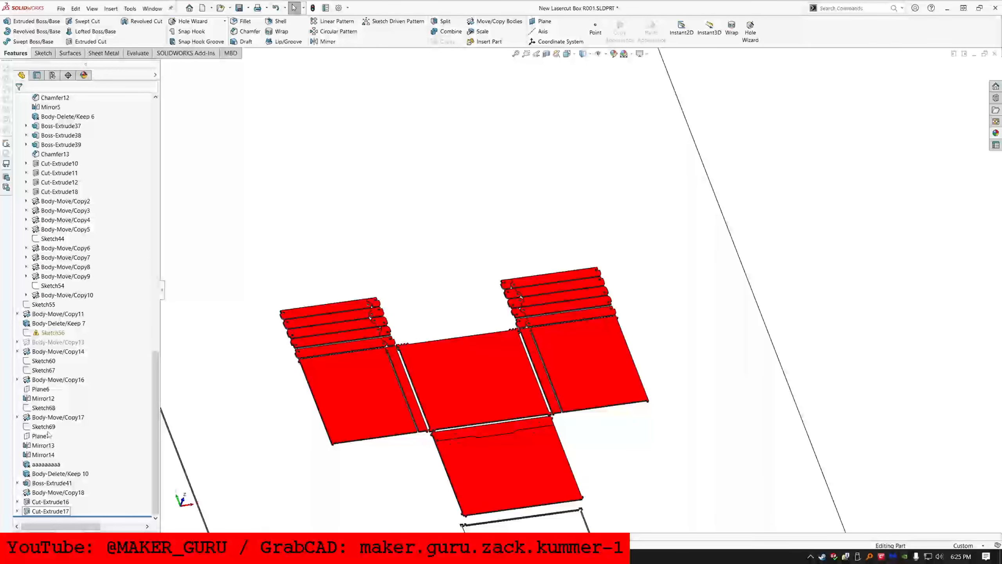
{"action": "left_click", "coordinate": [46, 335]}
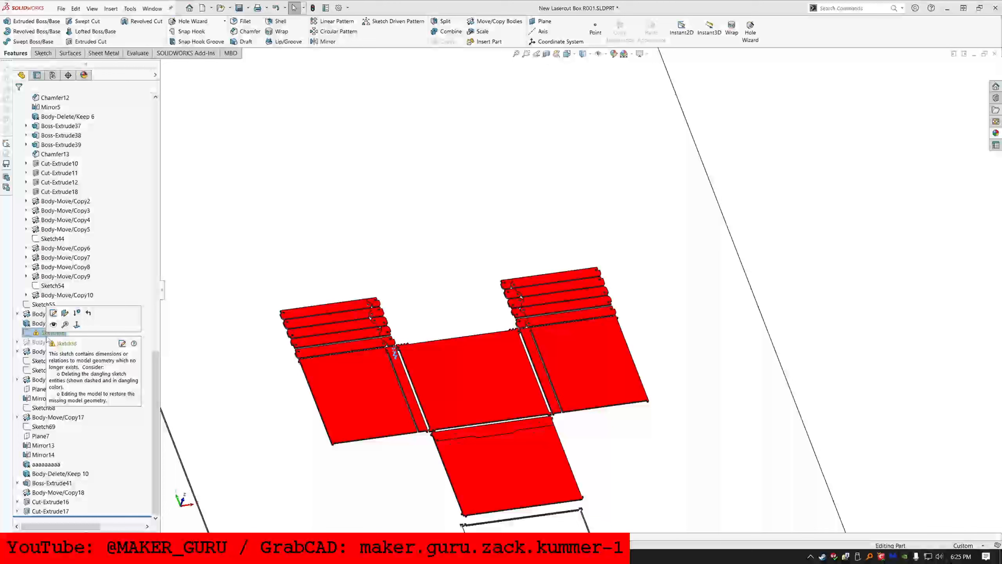
{"action": "left_click", "coordinate": [78, 313]}
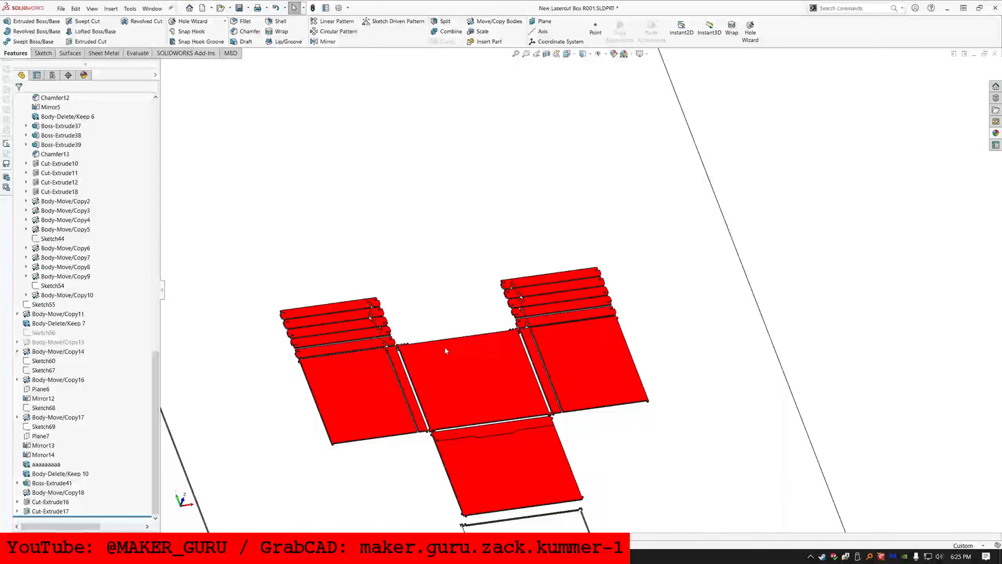
Step: Roll the feature history back to just after Body-Move/Copy14, where the first hinge plate is laid out flat
{"action": "scroll", "coordinate": [446, 347], "scroll_direction": "down", "scroll_amount": 8}
{"action": "scroll", "coordinate": [381, 256], "scroll_direction": "down", "scroll_amount": 4}
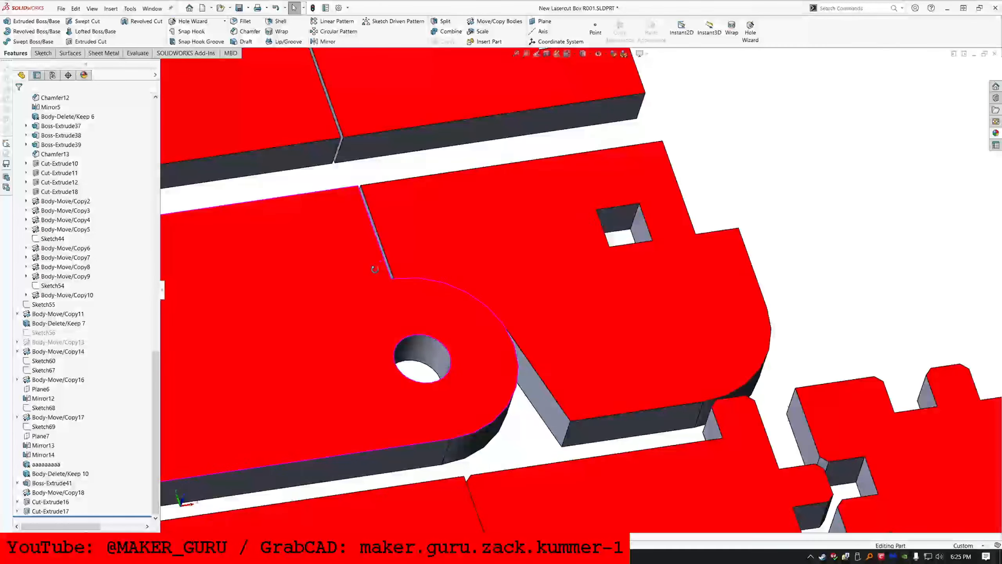
{"action": "middle_click_drag", "start_coordinate": [374, 268], "coordinate": [353, 316]}
{"action": "scroll", "coordinate": [476, 391], "scroll_direction": "up", "scroll_amount": 5}
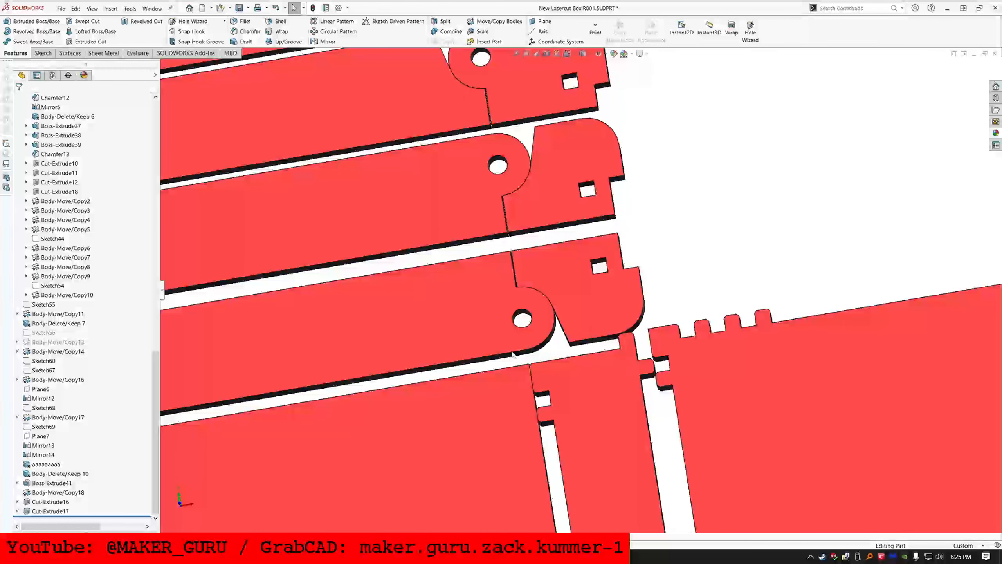
{"action": "scroll", "coordinate": [507, 385], "scroll_direction": "up", "scroll_amount": 3}
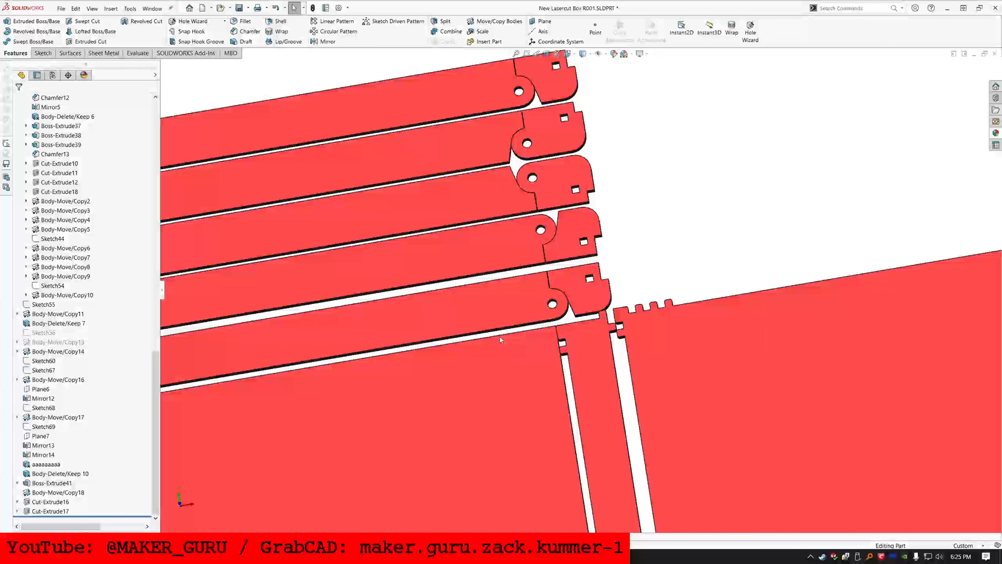
{"action": "left_click_drag", "start_coordinate": [116, 513], "coordinate": [116, 501]}
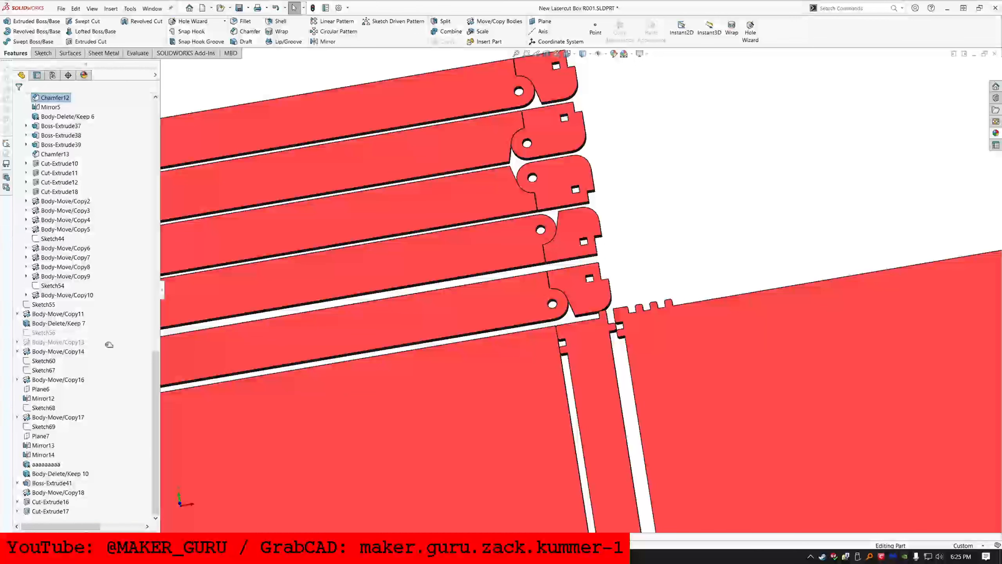
{"action": "left_click_drag", "start_coordinate": [111, 297], "coordinate": [112, 309]}
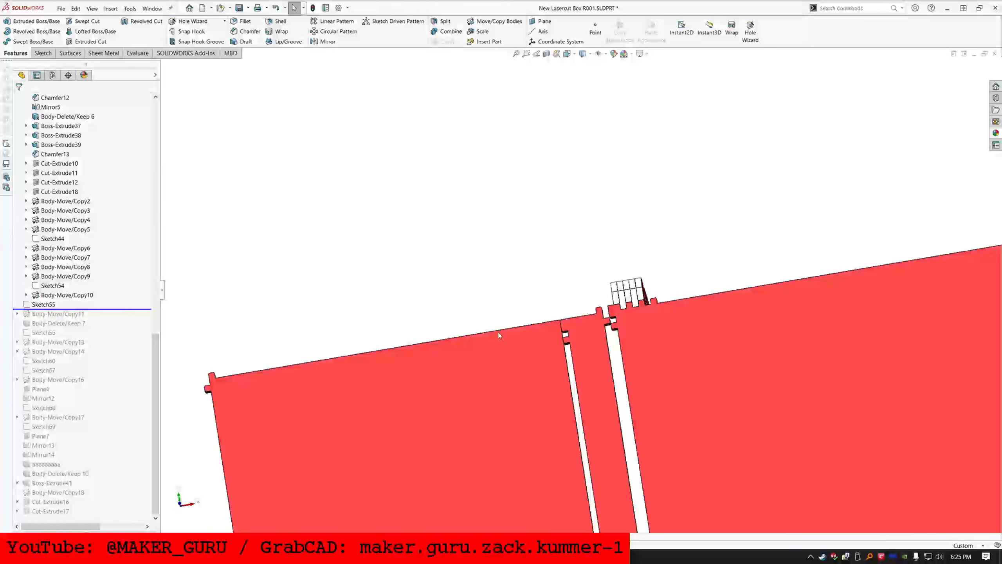
{"action": "scroll", "coordinate": [543, 308], "scroll_direction": "down", "scroll_amount": 1}
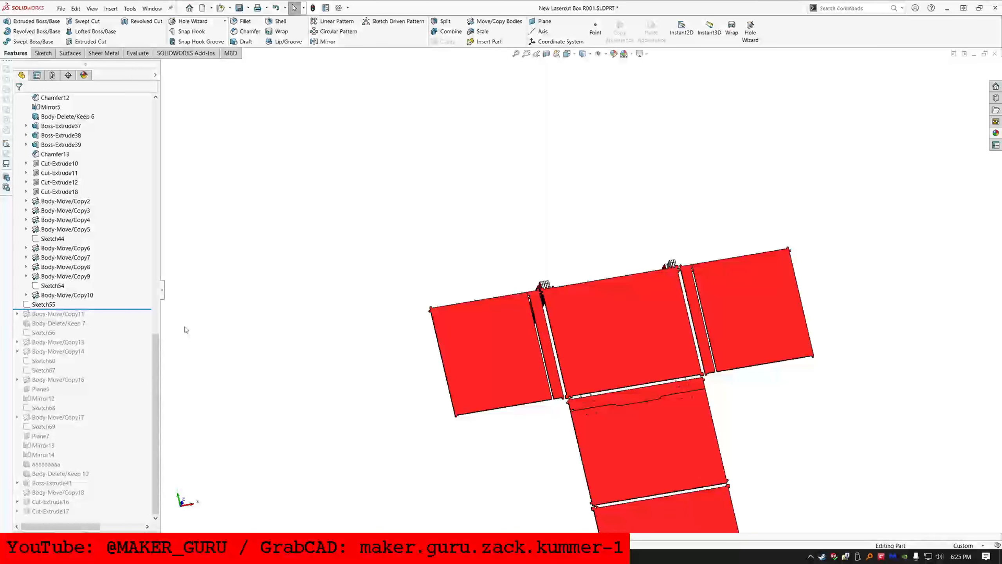
{"action": "left_click_drag", "start_coordinate": [117, 308], "coordinate": [120, 334]}
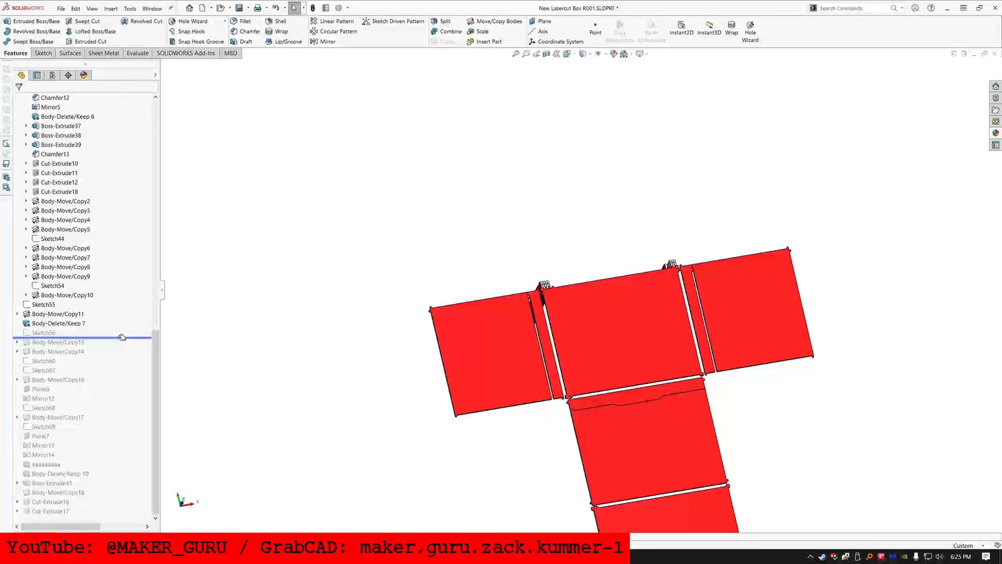
{"action": "left_click_drag", "start_coordinate": [122, 337], "coordinate": [122, 356]}
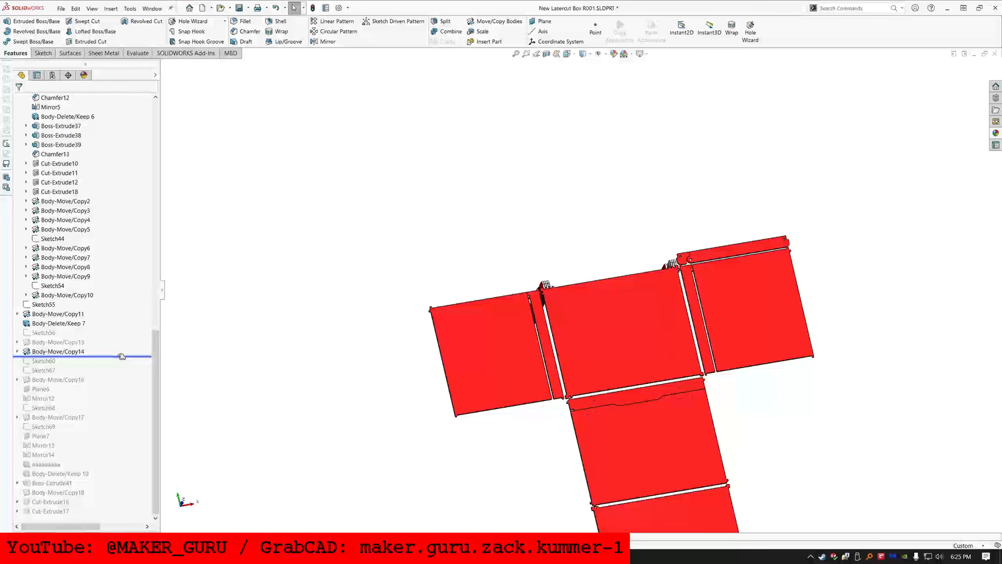
Step: Start a constraint-based body move of the laid-out long hinge plate and mate it coincident with the adjoining short plate
{"action": "scroll", "coordinate": [780, 236], "scroll_direction": "down", "scroll_amount": 6}
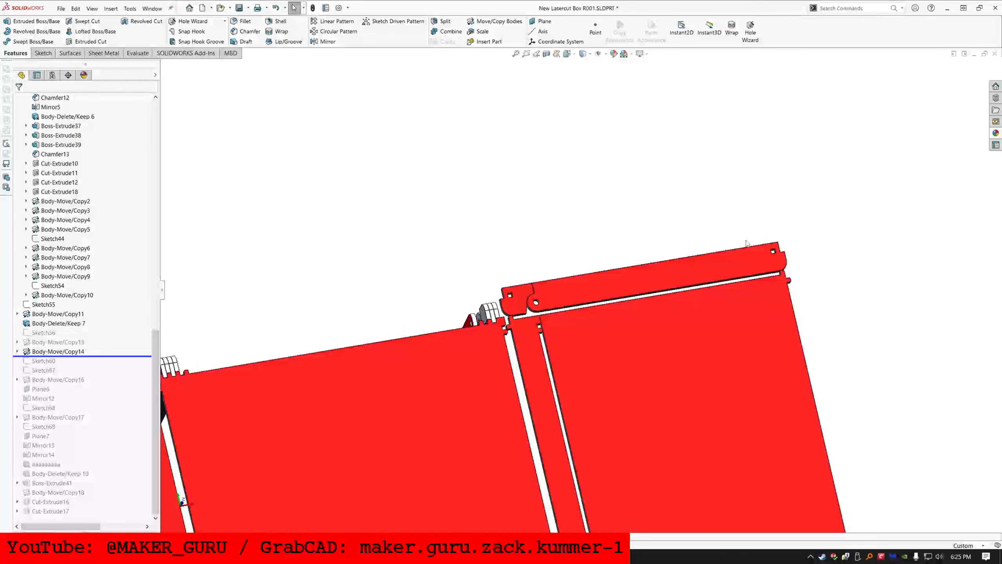
{"action": "left_click", "coordinate": [495, 21]}
{"action": "left_click", "coordinate": [401, 312]}
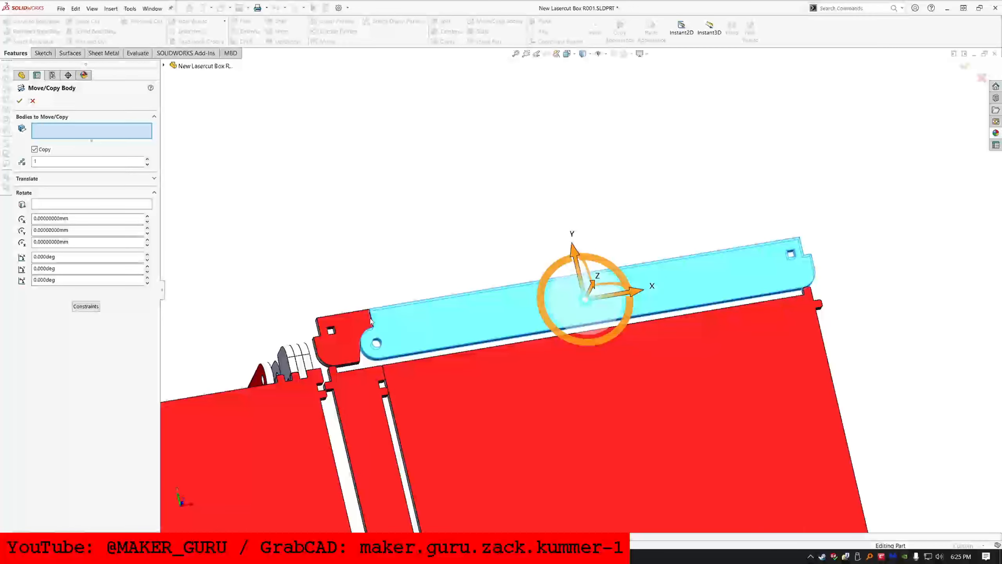
{"action": "left_click", "coordinate": [85, 306]}
{"action": "scroll", "coordinate": [381, 316], "scroll_direction": "down", "scroll_amount": 8}
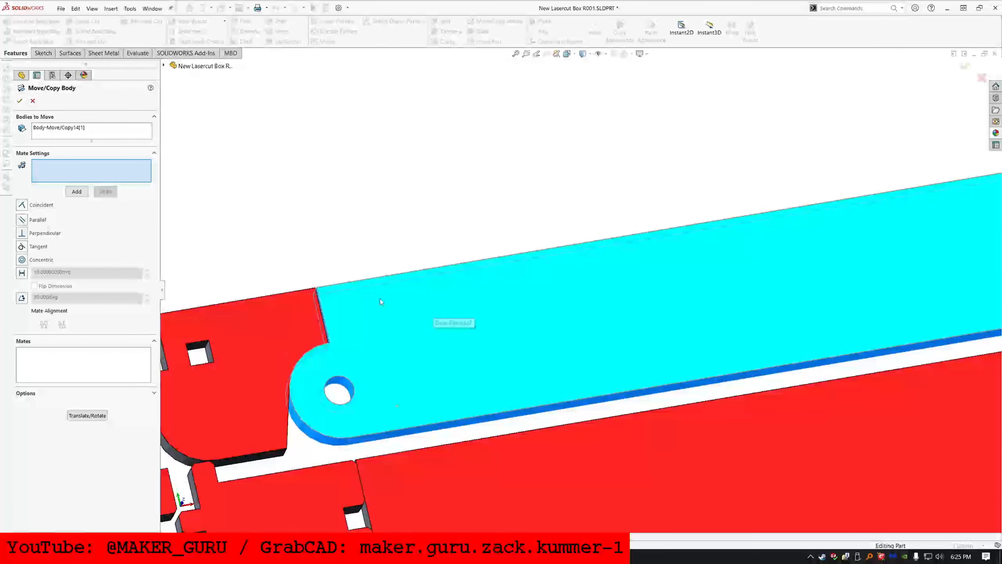
{"action": "left_click", "coordinate": [288, 304]}
{"action": "left_click", "coordinate": [332, 284]}
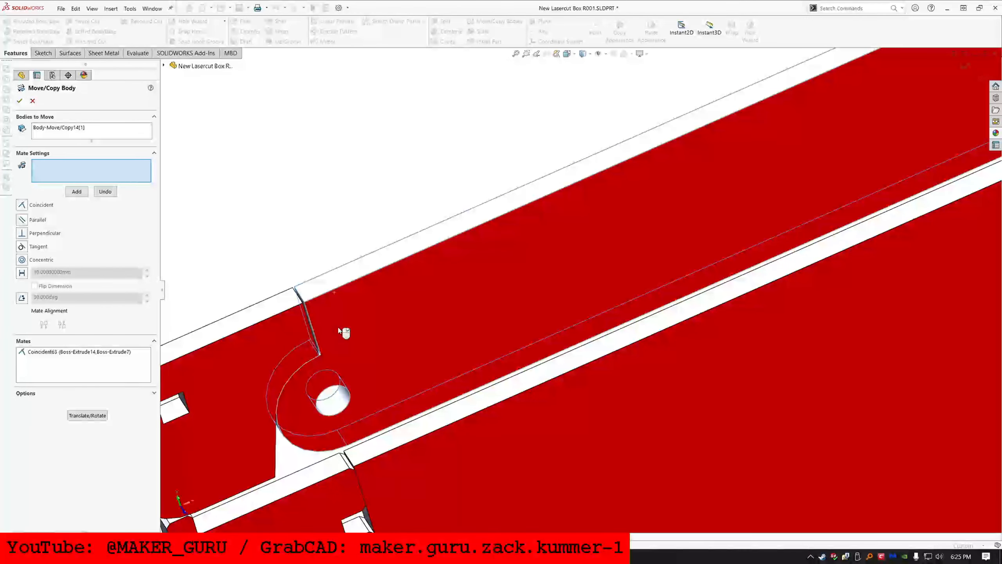
Step: Add two more coincident mates, including one on the Cut-Extrude18 shoulder face, and finish moving the plate
{"action": "right_click", "coordinate": [312, 317]}
{"action": "scroll", "coordinate": [276, 311], "scroll_direction": "down", "scroll_amount": 4}
{"action": "middle_click_drag", "start_coordinate": [347, 307], "coordinate": [383, 301]}
{"action": "left_click", "coordinate": [380, 297]}
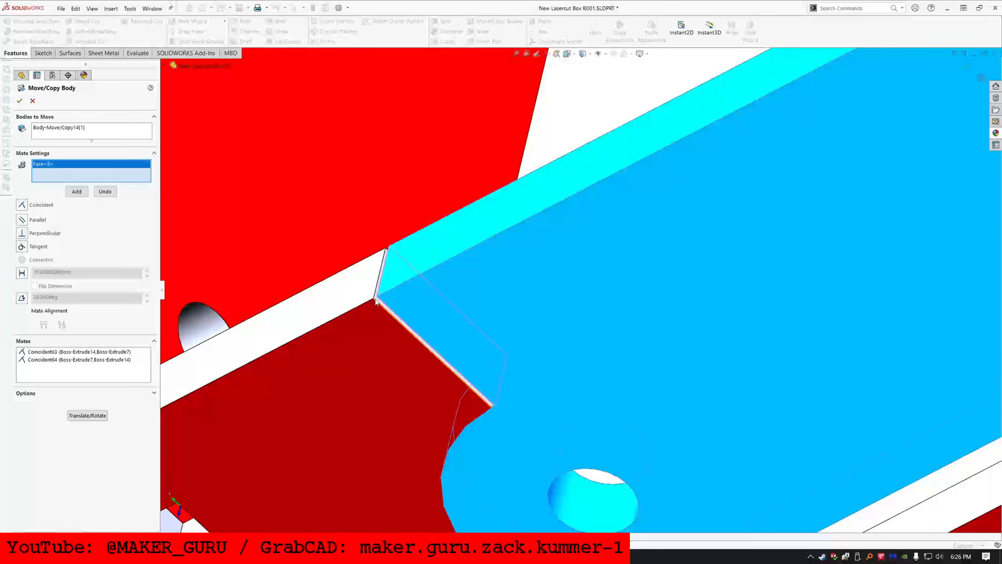
{"action": "left_click", "coordinate": [381, 302]}
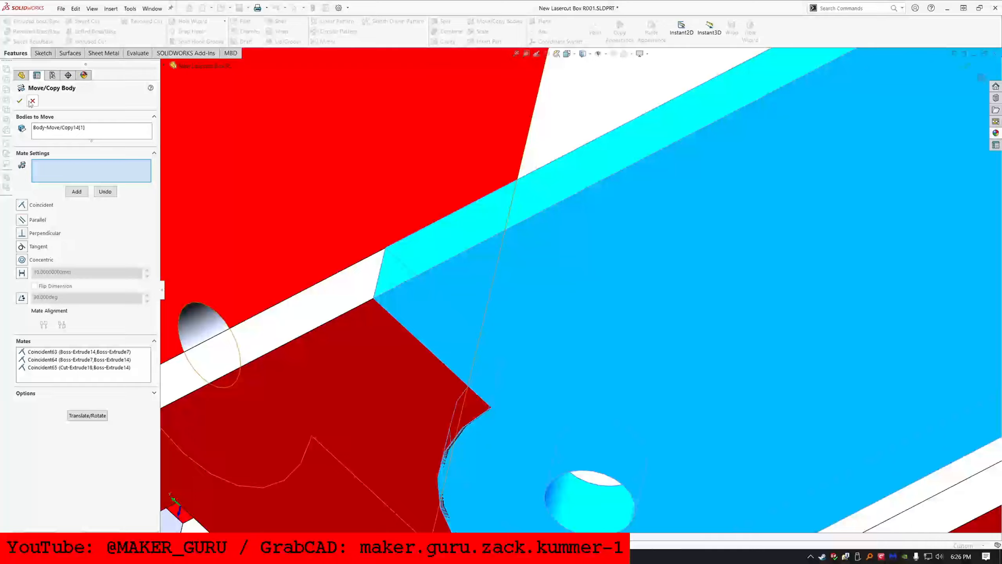
{"action": "key", "text": "Return"}
Step: Roll the history forward past Body-Move/Copy16, then suppress that feature along with Sketch60 and Sketch67
{"action": "scroll", "coordinate": [576, 387], "scroll_direction": "up", "scroll_amount": 10}
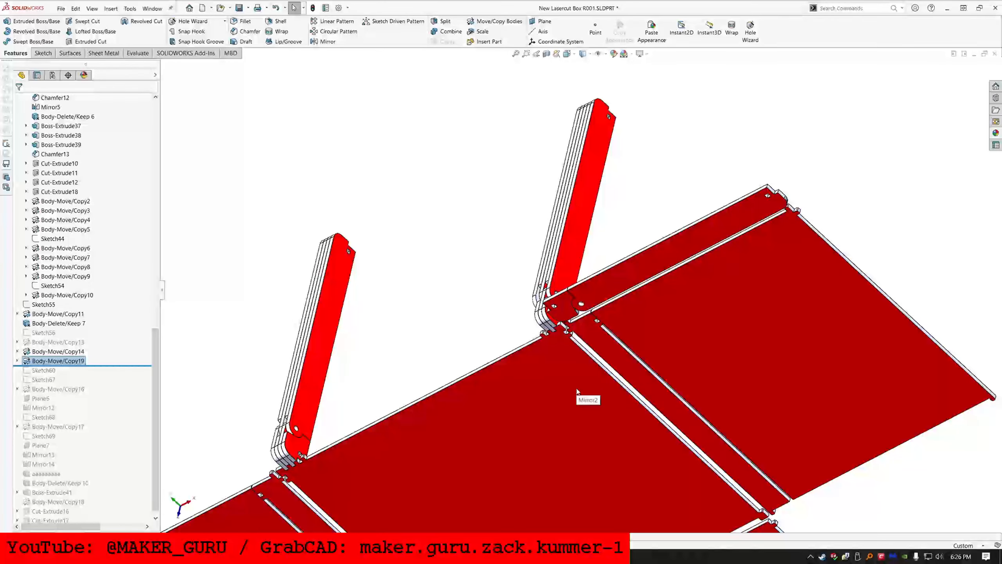
{"action": "middle_click_drag", "start_coordinate": [629, 252], "coordinate": [599, 201]}
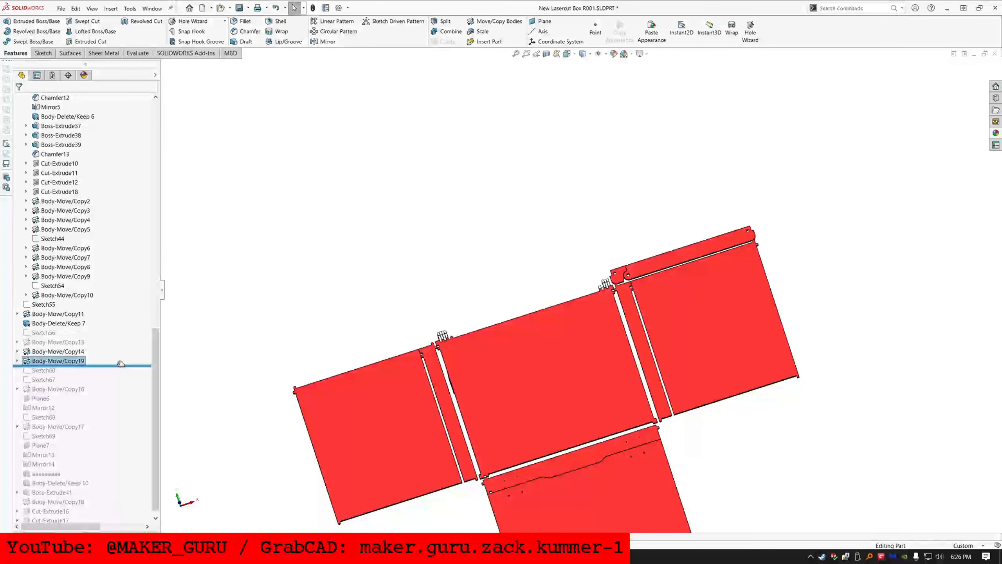
{"action": "left_click_drag", "start_coordinate": [121, 364], "coordinate": [126, 395]}
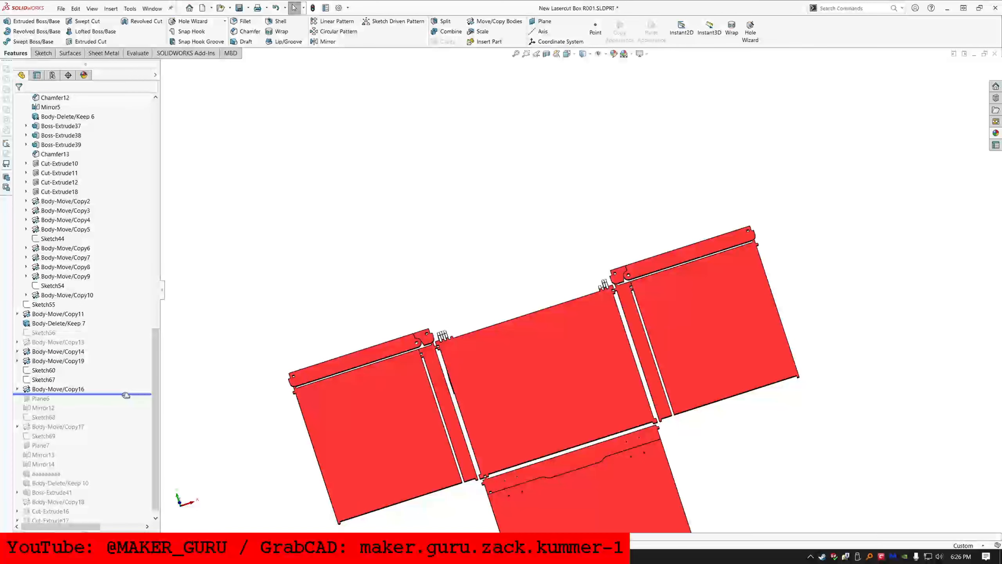
{"action": "left_click", "coordinate": [46, 389]}
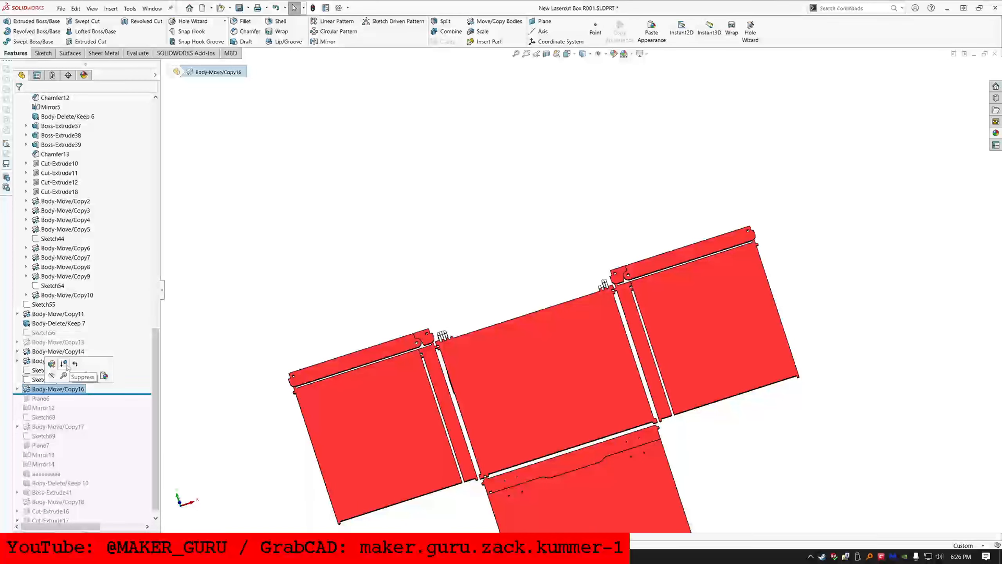
{"action": "left_click", "coordinate": [64, 364]}
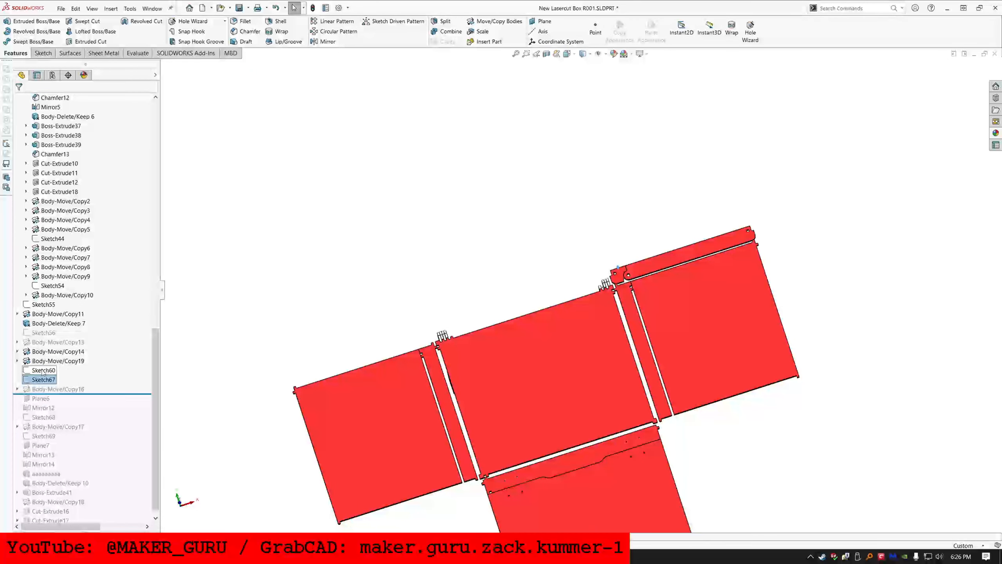
{"action": "left_click", "coordinate": [43, 371], "text": "ctrl"}
{"action": "left_click", "coordinate": [49, 346]}
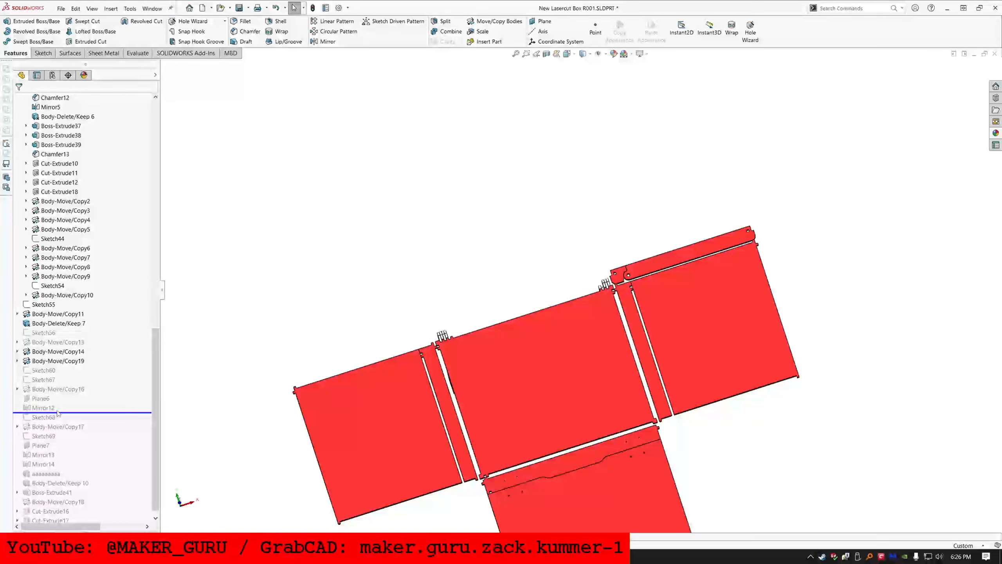
Step: Unsuppress Mirror12 to restore the mirrored hinge plates, and open its definition
{"action": "left_click", "coordinate": [39, 408]}
{"action": "left_click", "coordinate": [58, 380]}
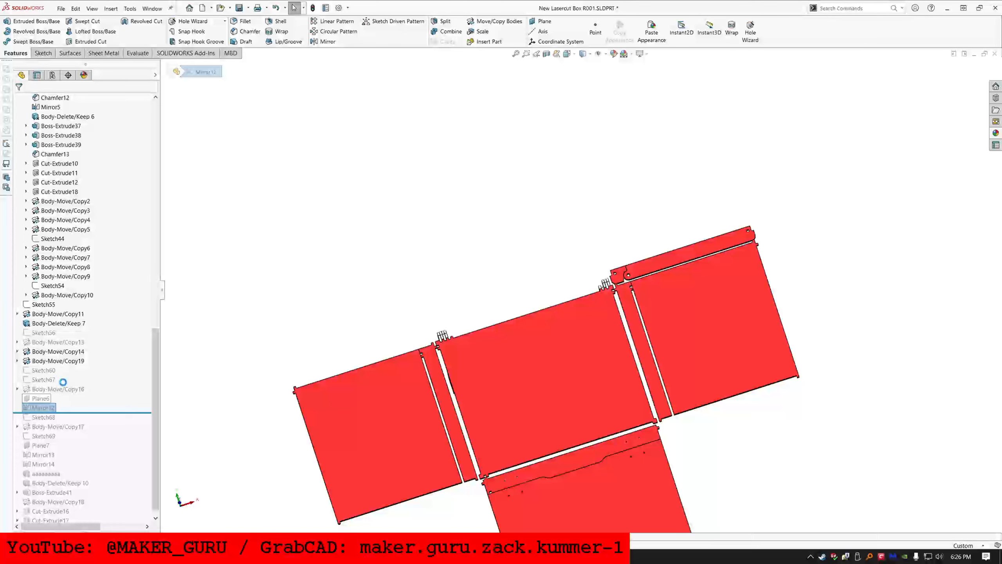
{"action": "middle_click_drag", "start_coordinate": [507, 333], "coordinate": [571, 318]}
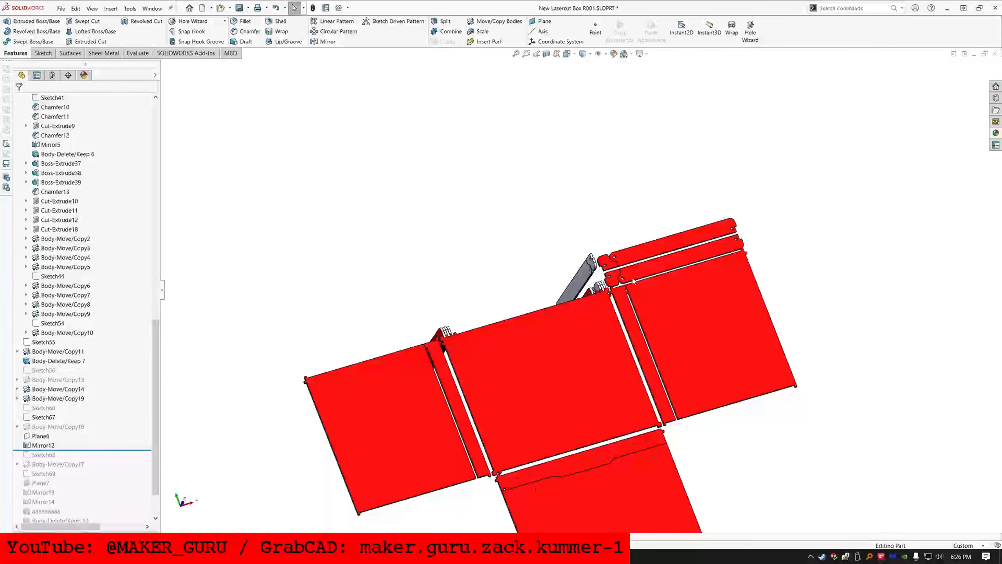
{"action": "left_click", "coordinate": [44, 445]}
{"action": "left_click", "coordinate": [49, 424]}
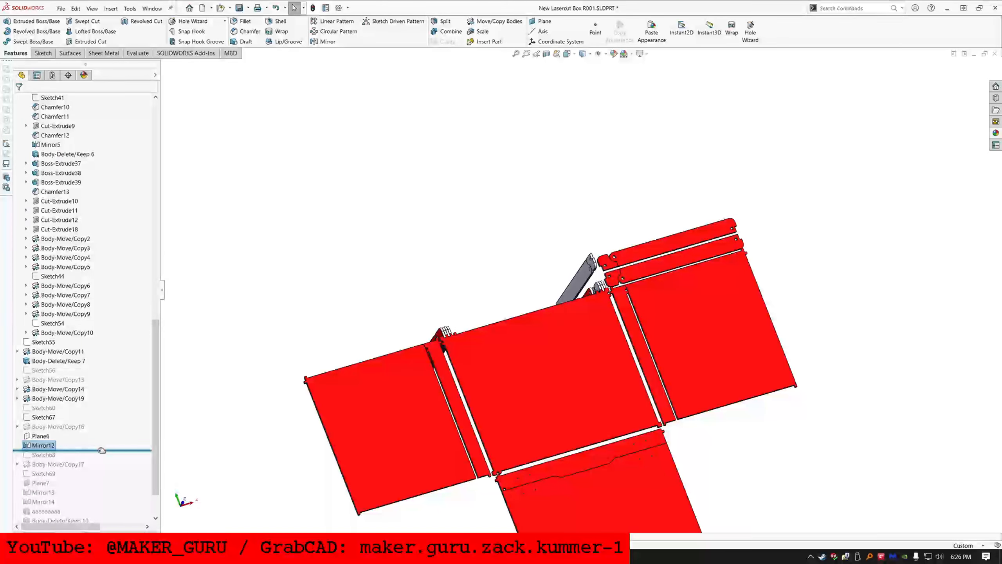
Step: Roll the history forward past Body-Move/Copy17 and unsuppress that feature
{"action": "left_click_drag", "start_coordinate": [102, 451], "coordinate": [102, 471]}
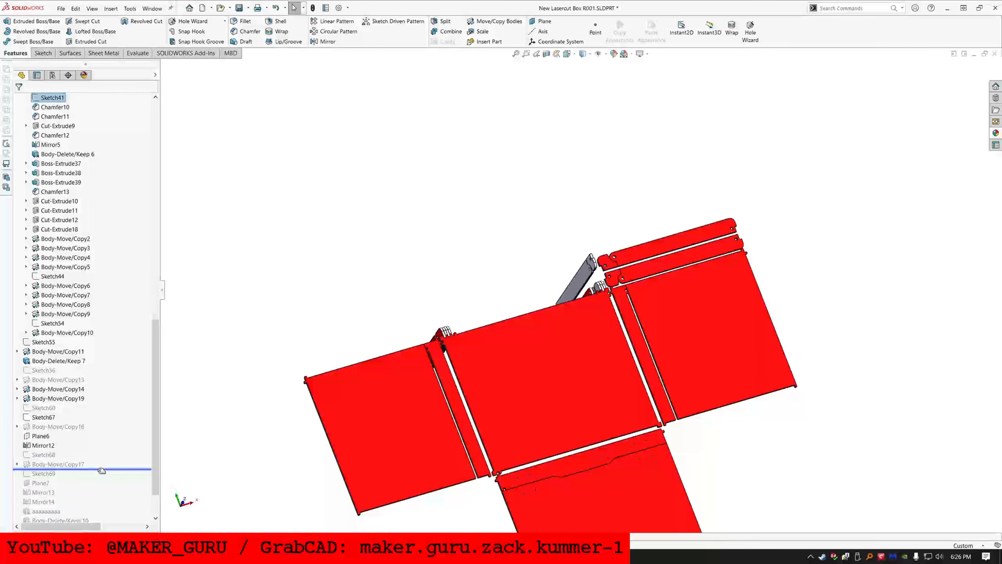
{"action": "left_click", "coordinate": [59, 465]}
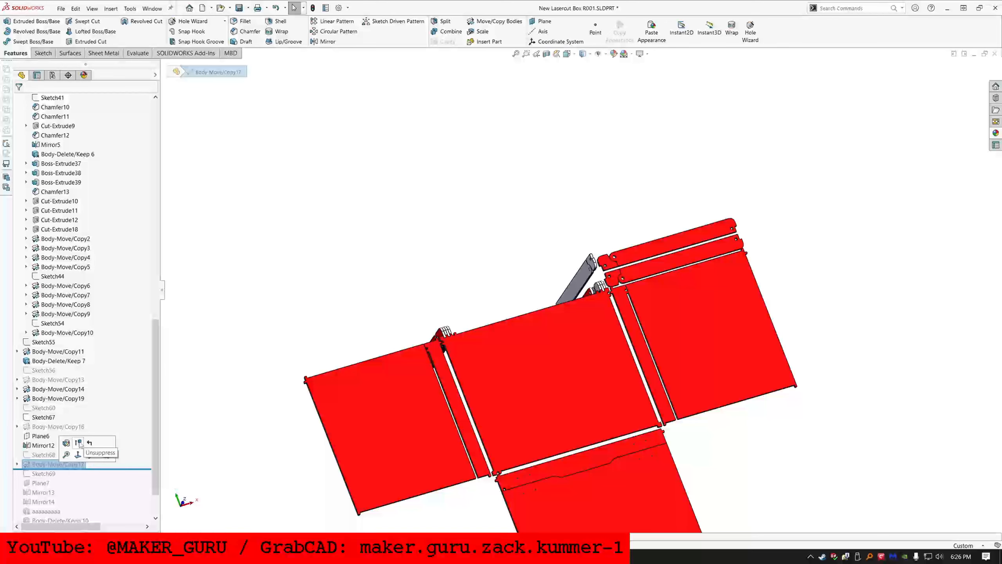
{"action": "left_click", "coordinate": [61, 466]}
Step: Suppress Sketch68 and Body-Move/Copy17
{"action": "scroll", "coordinate": [641, 313], "scroll_direction": "down", "scroll_amount": 5}
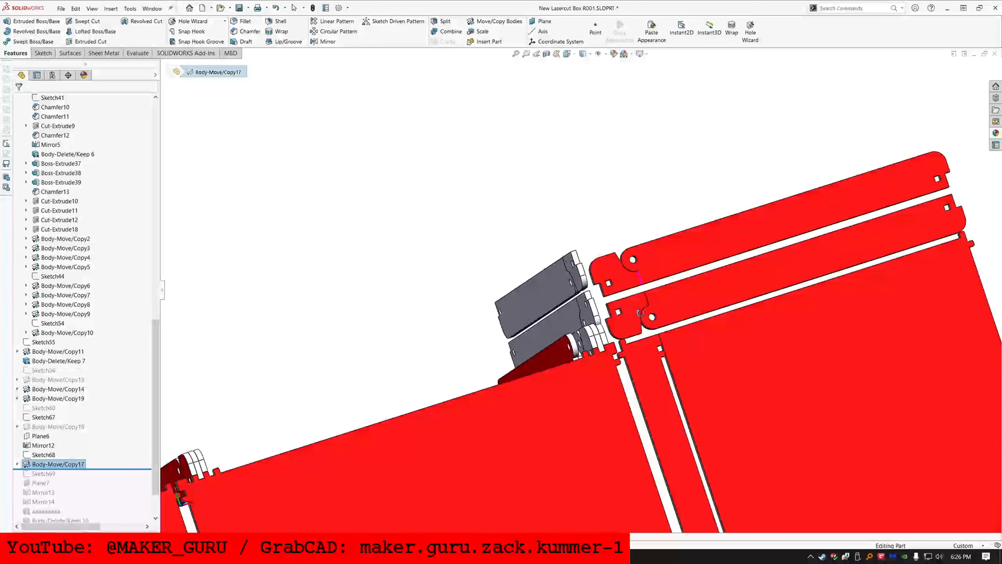
{"action": "middle_click_drag", "start_coordinate": [641, 314], "coordinate": [641, 334]}
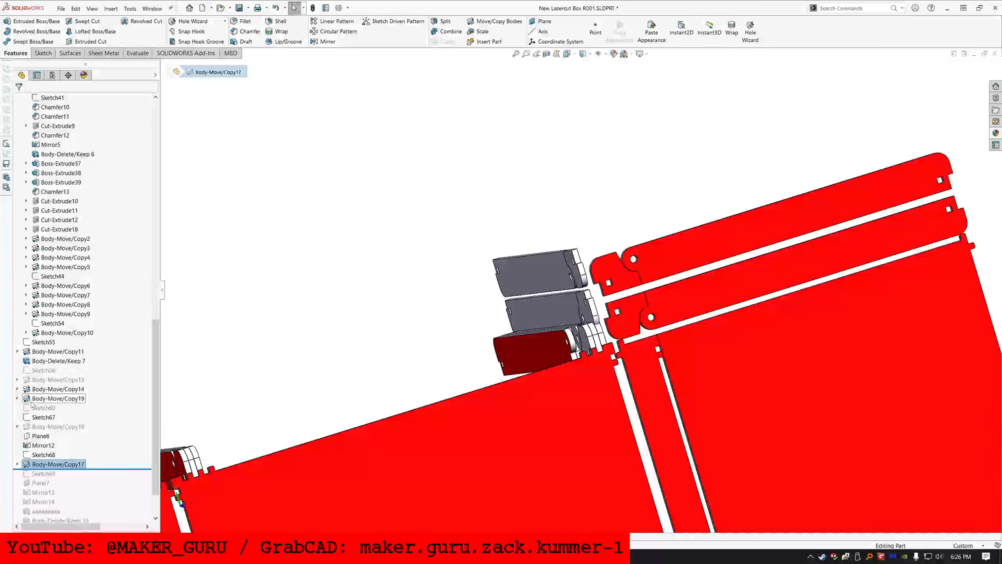
{"action": "scroll", "coordinate": [32, 405], "scroll_direction": "down", "scroll_amount": 2}
{"action": "left_click", "coordinate": [47, 408]}
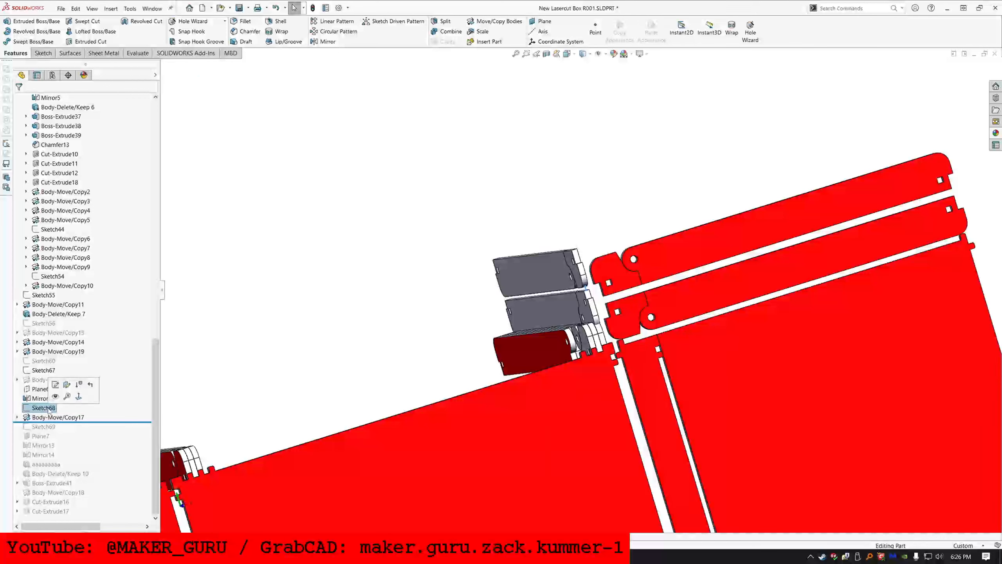
{"action": "left_click", "coordinate": [45, 415]}
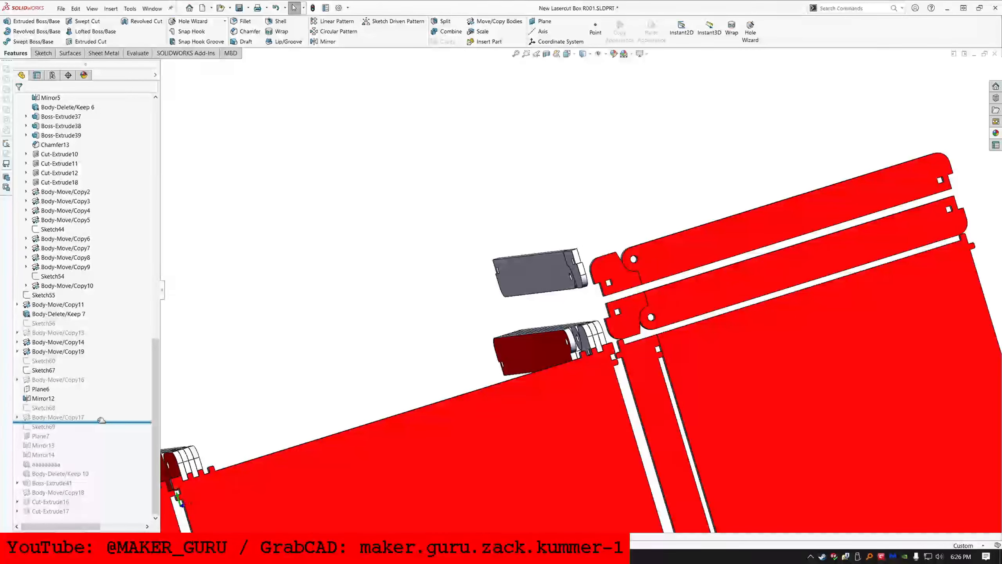
Step: Roll the history forward past Cut-Extrude17, then suppress the features from Sketch69 through Body-Delete/Keep 10
{"action": "left_click_drag", "start_coordinate": [100, 421], "coordinate": [112, 453]}
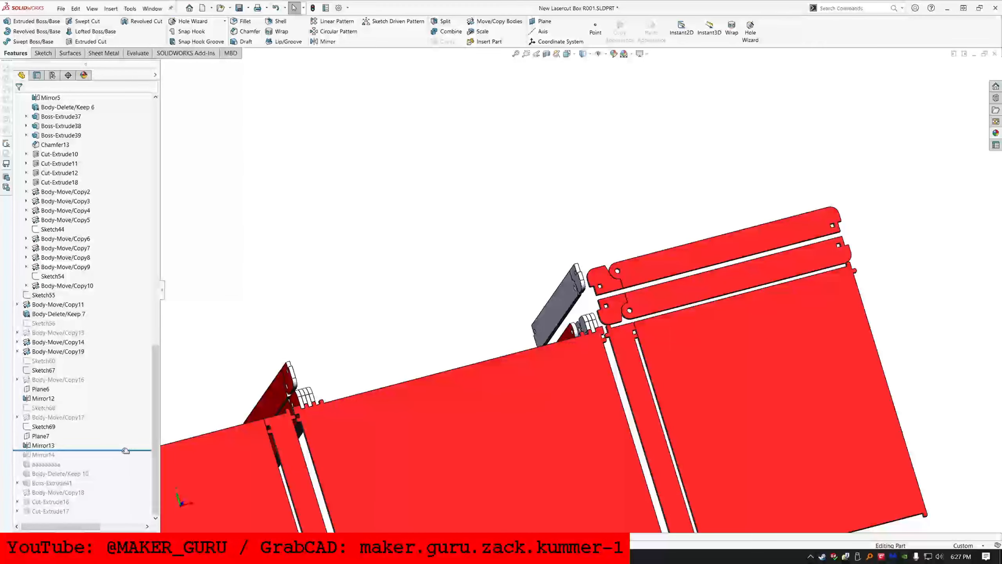
{"action": "left_click_drag", "start_coordinate": [126, 450], "coordinate": [107, 517]}
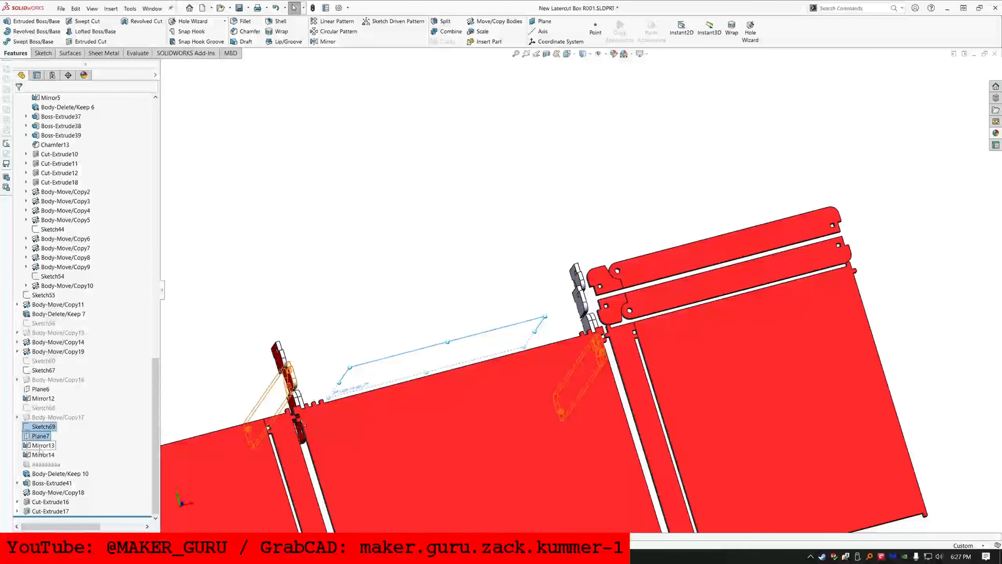
{"action": "left_click", "coordinate": [40, 465], "text": "shift"}
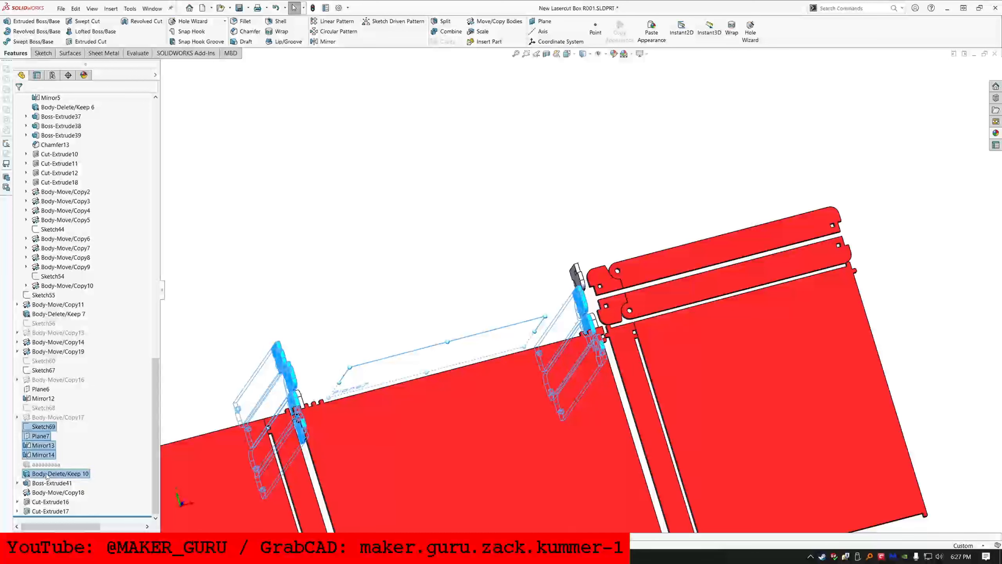
{"action": "right_click", "coordinate": [47, 475]}
{"action": "left_click", "coordinate": [53, 370]}
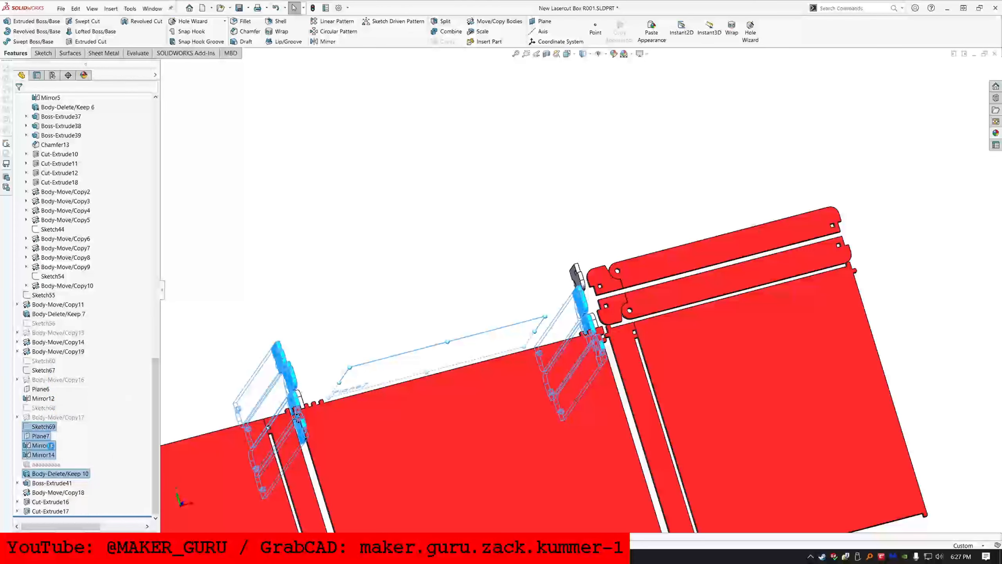
Step: Check Boss-Extrude41 and Cut-Extrude16, and roll the history back to just below Mirror12
{"action": "left_click", "coordinate": [51, 482]}
{"action": "scroll", "coordinate": [643, 366], "scroll_direction": "up", "scroll_amount": 5}
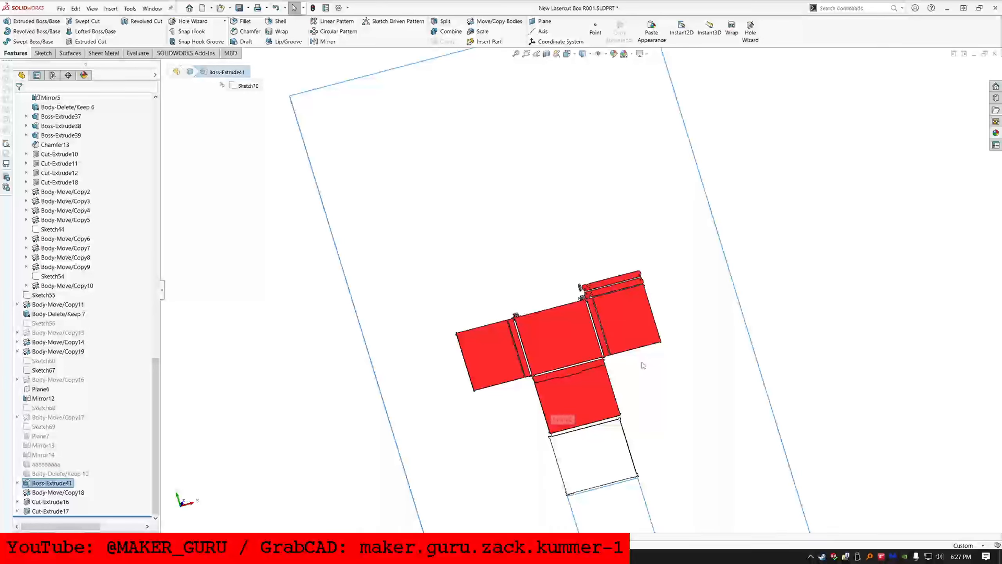
{"action": "left_click", "coordinate": [49, 501]}
{"action": "left_click", "coordinate": [243, 448]}
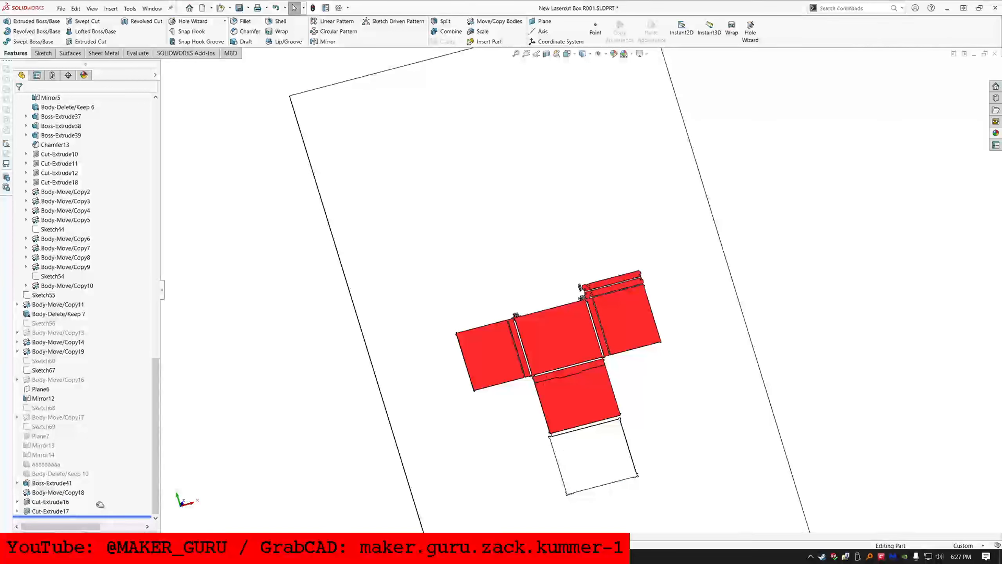
{"action": "left_click_drag", "start_coordinate": [100, 504], "coordinate": [99, 479]}
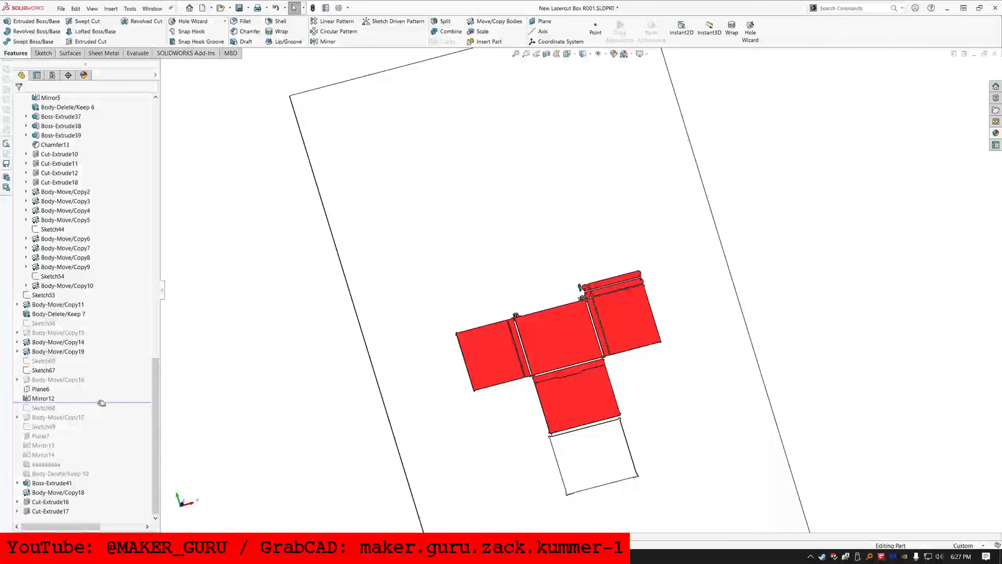
Step: Edit Mirror12 to remove Mirror2[11] and Cut-Extrude18[10], keeping Body-Move/Copy14[2] and Body-Move/Copy19 as the mirrored bodies
{"action": "scroll", "coordinate": [644, 261], "scroll_direction": "down", "scroll_amount": 7}
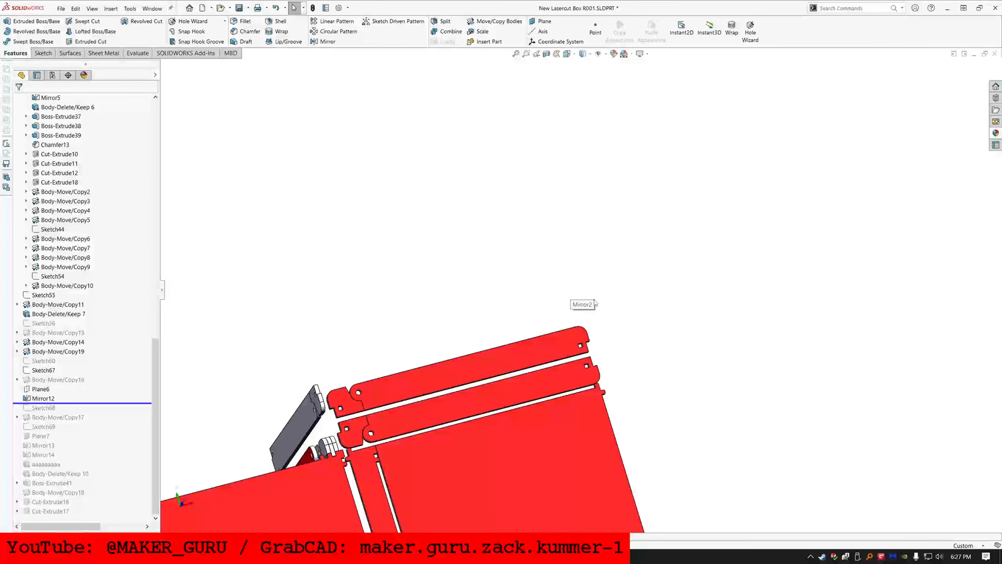
{"action": "scroll", "coordinate": [272, 431], "scroll_direction": "down", "scroll_amount": 4}
{"action": "middle_click_drag", "start_coordinate": [316, 408], "coordinate": [4, 414]}
{"action": "left_click", "coordinate": [40, 398]}
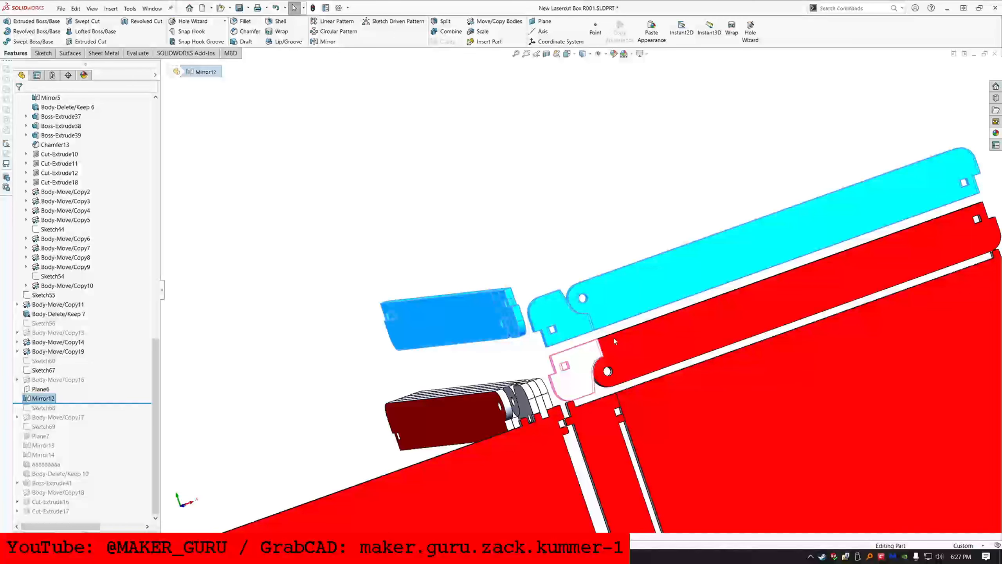
{"action": "middle_click_drag", "start_coordinate": [615, 340], "coordinate": [58, 357]}
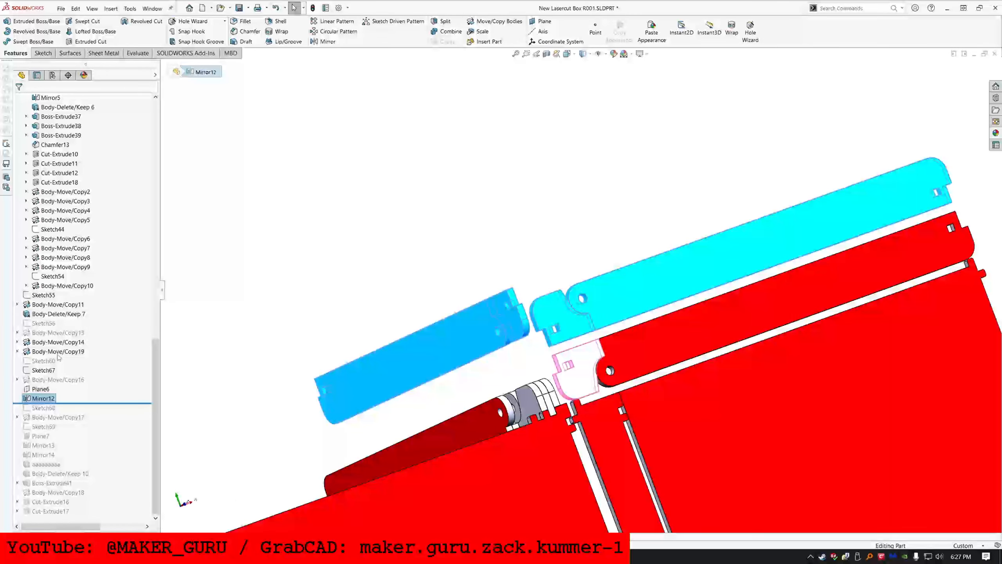
{"action": "right_click", "coordinate": [52, 399]}
{"action": "left_click", "coordinate": [59, 349]}
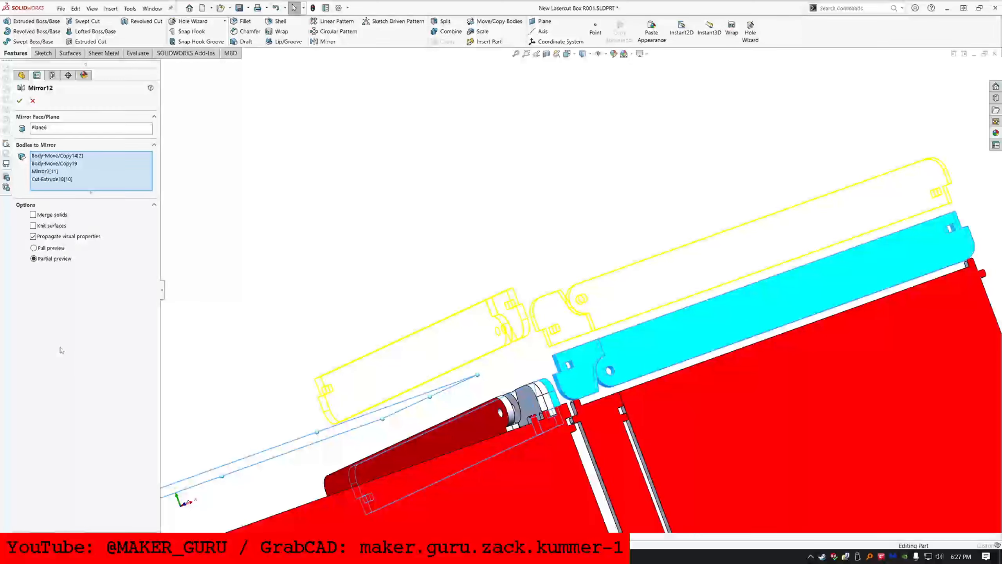
{"action": "middle_click_drag", "start_coordinate": [447, 405], "coordinate": [499, 398]}
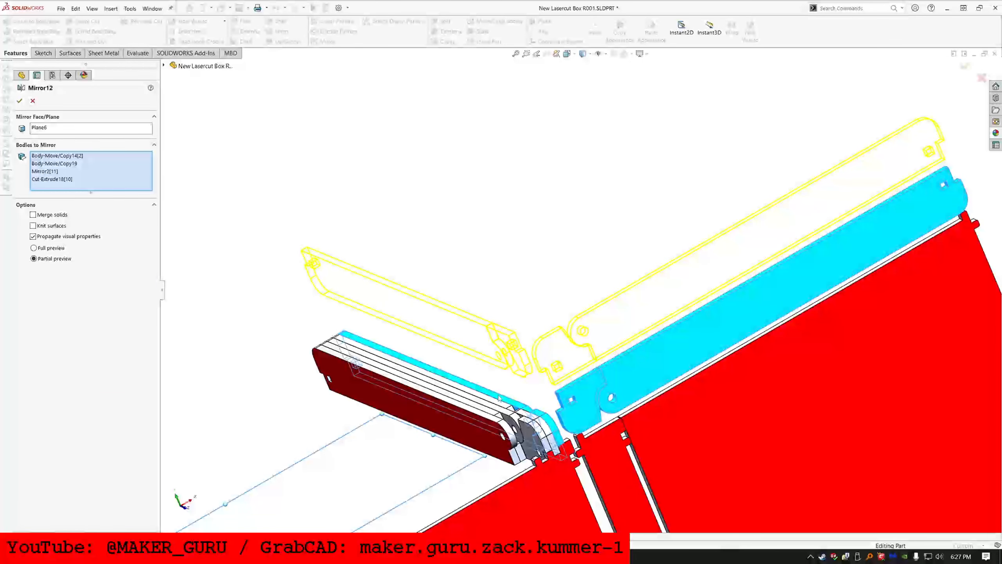
{"action": "left_click", "coordinate": [515, 406]}
{"action": "left_click", "coordinate": [544, 419]}
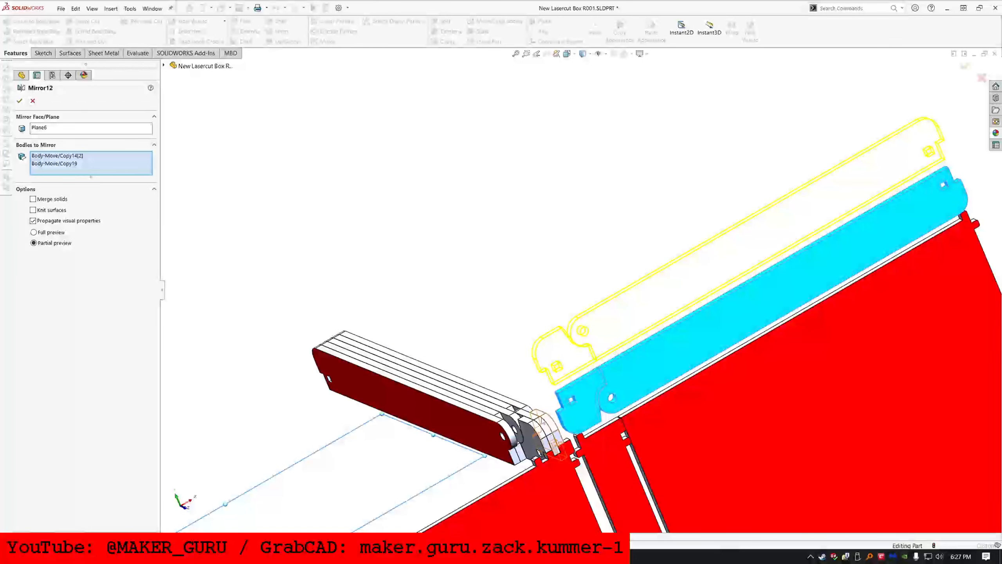
{"action": "key", "text": "Return"}
Step: Show every body in the Solid Bodies folder
{"action": "middle_click_drag", "start_coordinate": [628, 420], "coordinate": [273, 353]}
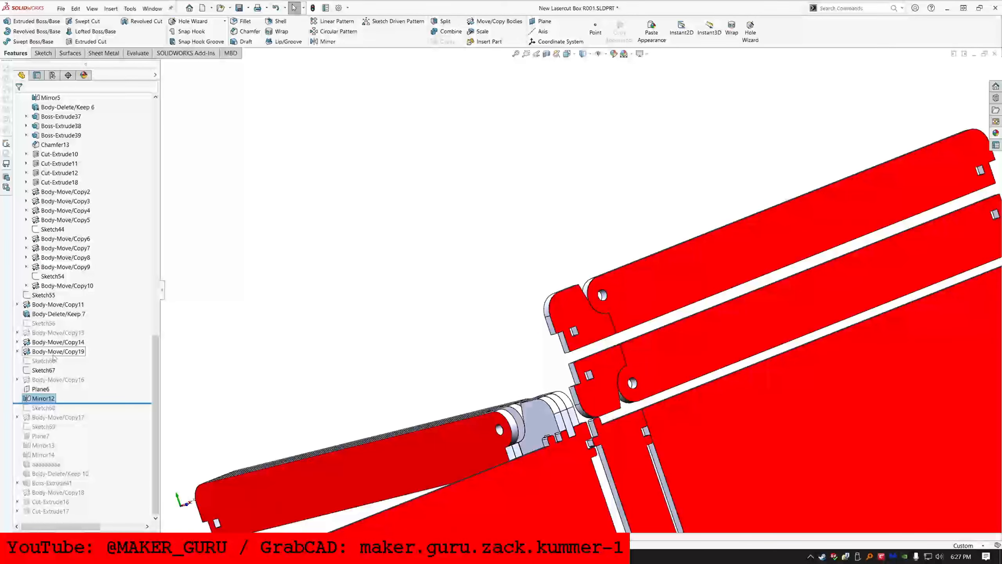
{"action": "scroll", "coordinate": [54, 357], "scroll_direction": "up", "scroll_amount": 10}
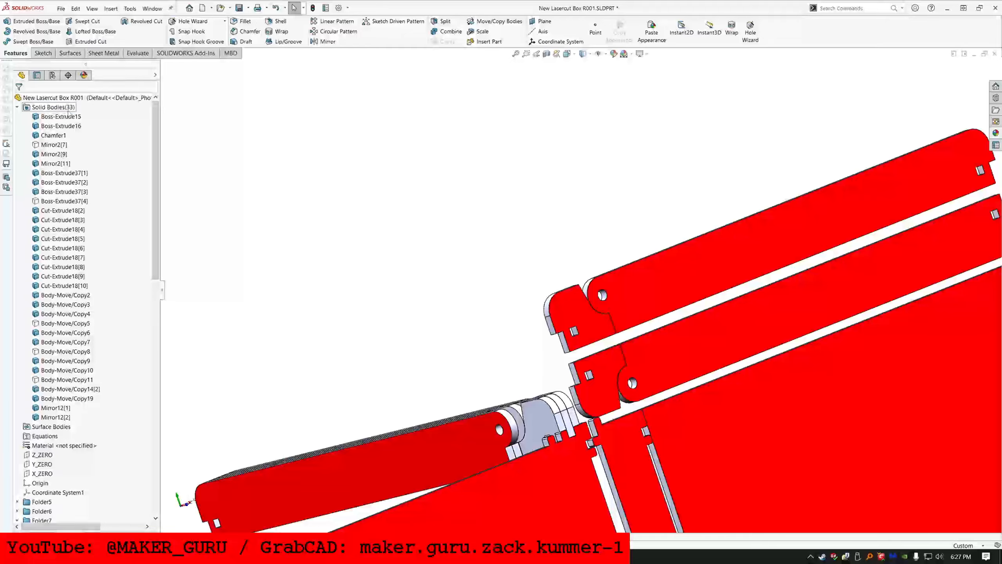
{"action": "left_click", "coordinate": [67, 108]}
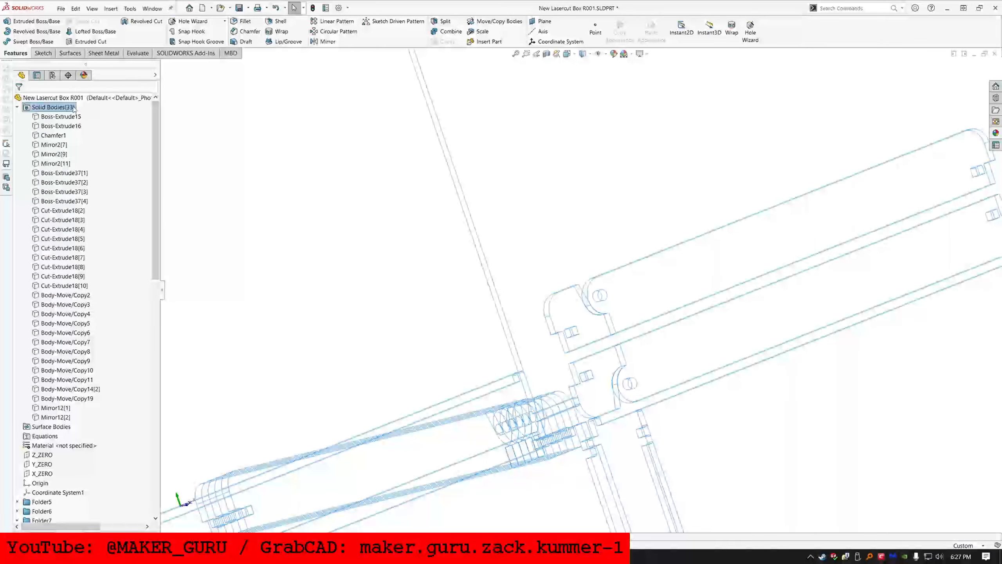
{"action": "right_click", "coordinate": [74, 108]}
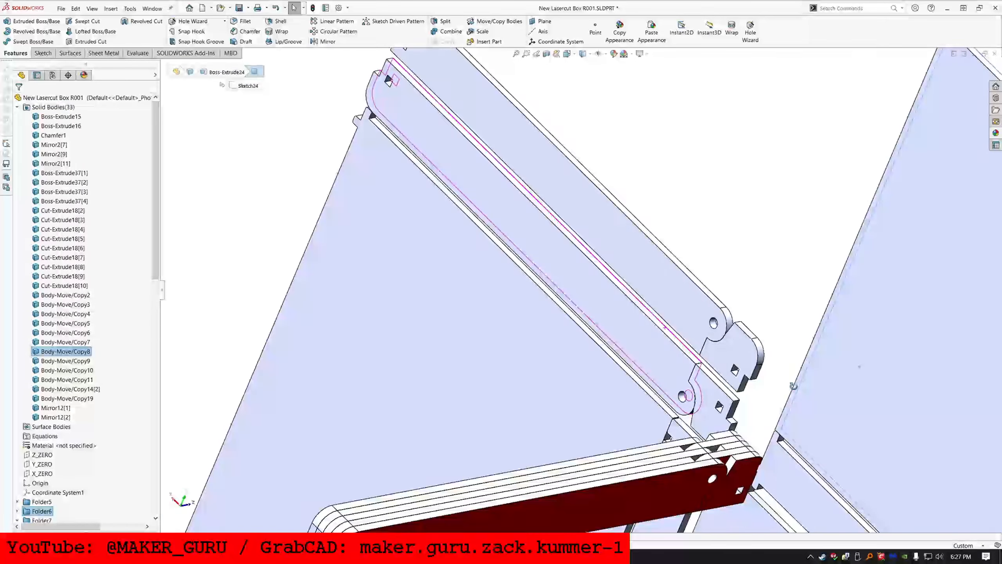
Step: Hide the five stacked short hinge plates at the lid-side corner, including Mirror2[7], Mirror2[9] and Boss-Extrude37[4]
{"action": "middle_click_drag", "start_coordinate": [793, 386], "coordinate": [706, 481]}
{"action": "scroll", "coordinate": [750, 505], "scroll_direction": "down", "scroll_amount": 6}
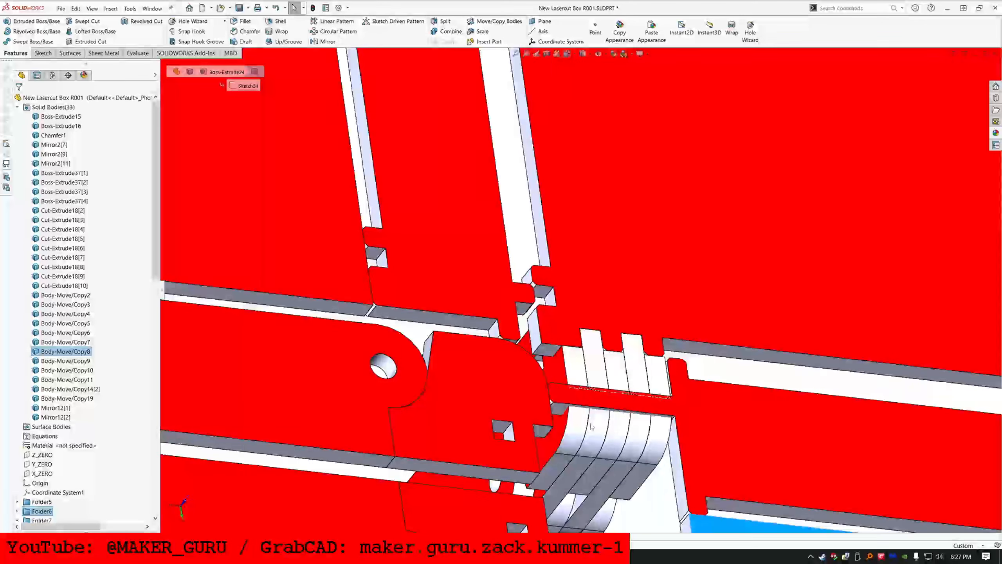
{"action": "middle_click_drag", "start_coordinate": [596, 414], "coordinate": [570, 378]}
{"action": "scroll", "coordinate": [750, 401], "scroll_direction": "up", "scroll_amount": 7}
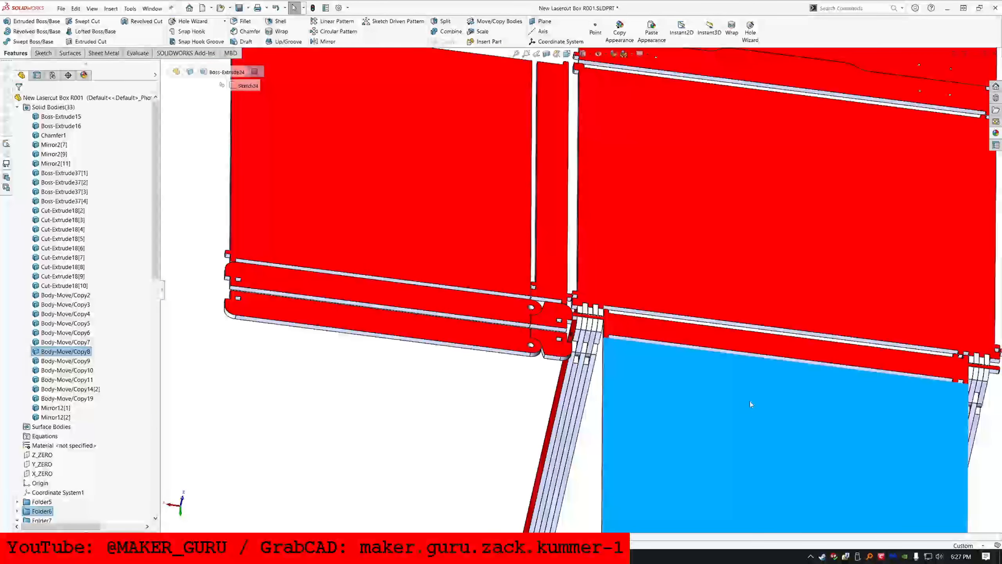
{"action": "scroll", "coordinate": [791, 358], "scroll_direction": "down", "scroll_amount": 2}
{"action": "scroll", "coordinate": [790, 358], "scroll_direction": "down", "scroll_amount": 2}
{"action": "middle_click_drag", "start_coordinate": [790, 358], "coordinate": [746, 355]}
{"action": "scroll", "coordinate": [592, 285], "scroll_direction": "up", "scroll_amount": 3}
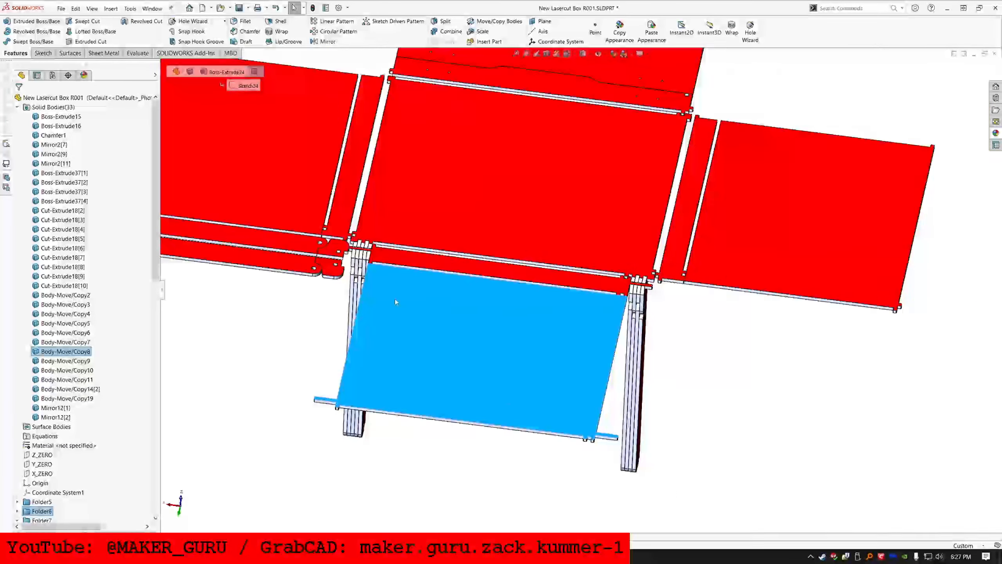
{"action": "scroll", "coordinate": [351, 285], "scroll_direction": "down", "scroll_amount": 7}
{"action": "left_click", "coordinate": [438, 190]}
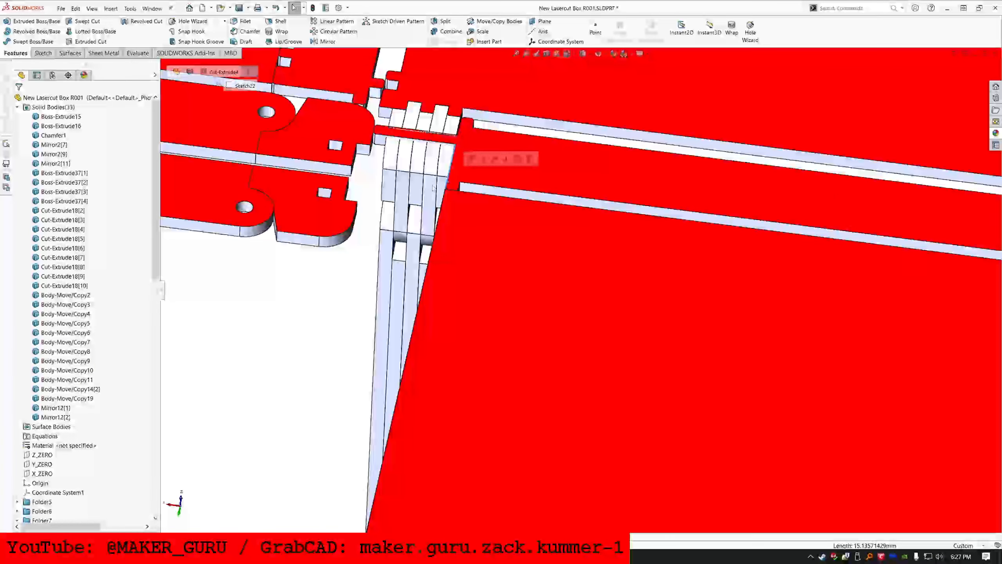
{"action": "left_click", "coordinate": [430, 195], "text": "ctrl"}
{"action": "left_click", "coordinate": [415, 189], "text": "ctrl"}
{"action": "left_click", "coordinate": [404, 195], "text": "ctrl"}
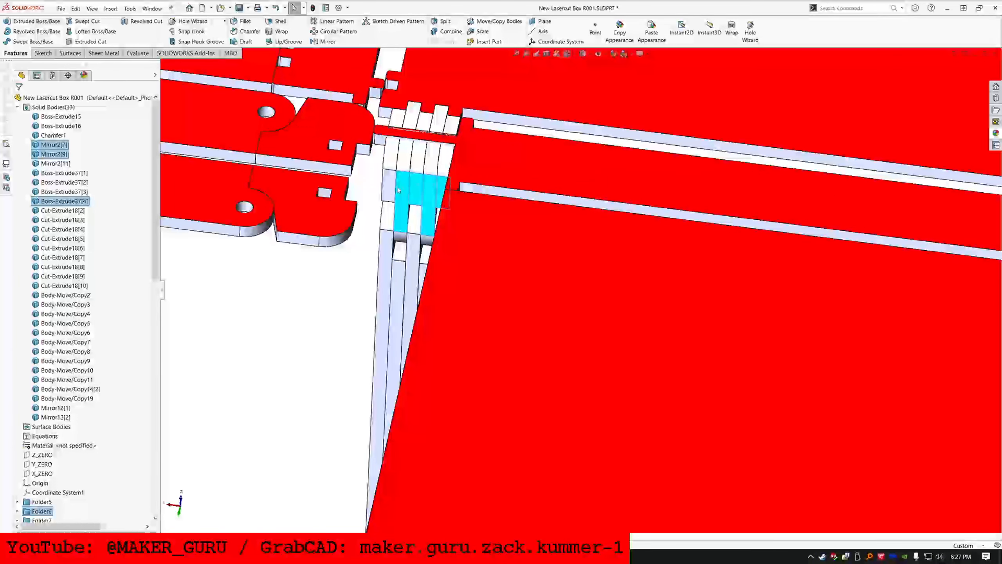
{"action": "left_click", "coordinate": [389, 186], "text": "ctrl"}
{"action": "left_click", "coordinate": [421, 159]}
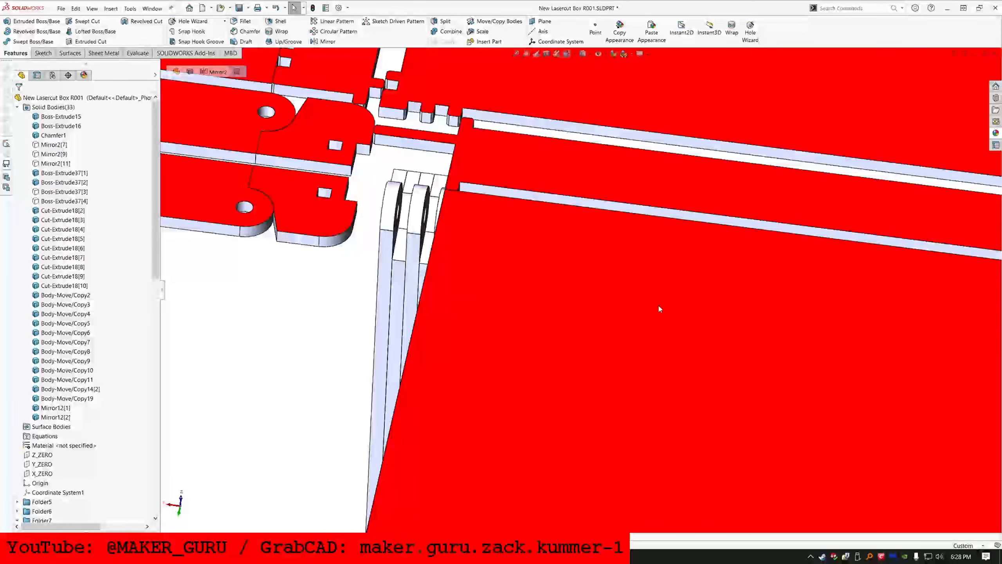
Step: Start a constraint-based Move/Copy Body on the outermost hinge plate pair, Cut-Extrude18[4] and Boss-Extrude37[1]
{"action": "scroll", "coordinate": [658, 306], "scroll_direction": "up", "scroll_amount": 8}
{"action": "scroll", "coordinate": [667, 316], "scroll_direction": "down", "scroll_amount": 2}
{"action": "middle_click_drag", "start_coordinate": [710, 288], "coordinate": [682, 365]}
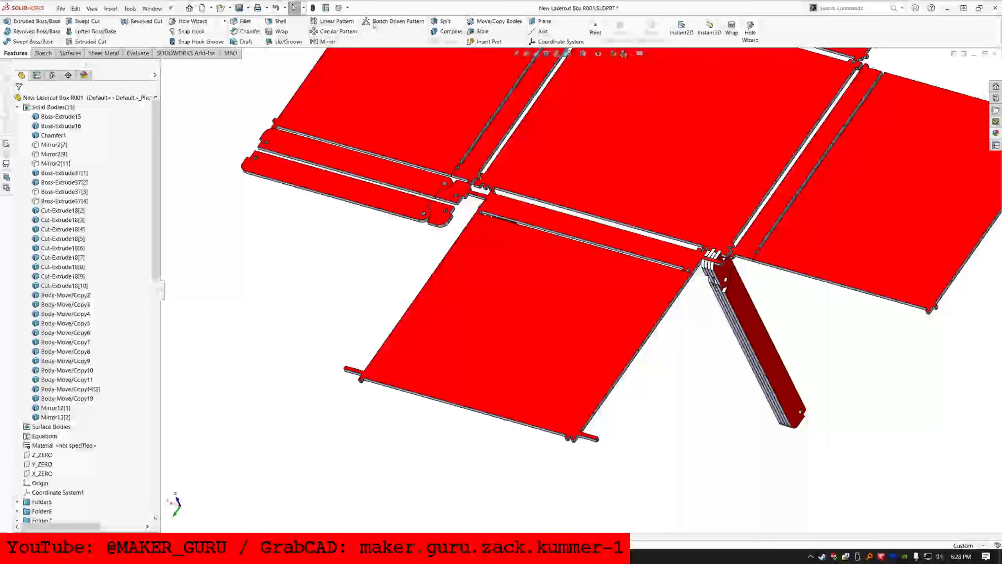
{"action": "left_click", "coordinate": [494, 21]}
{"action": "left_click", "coordinate": [723, 274]}
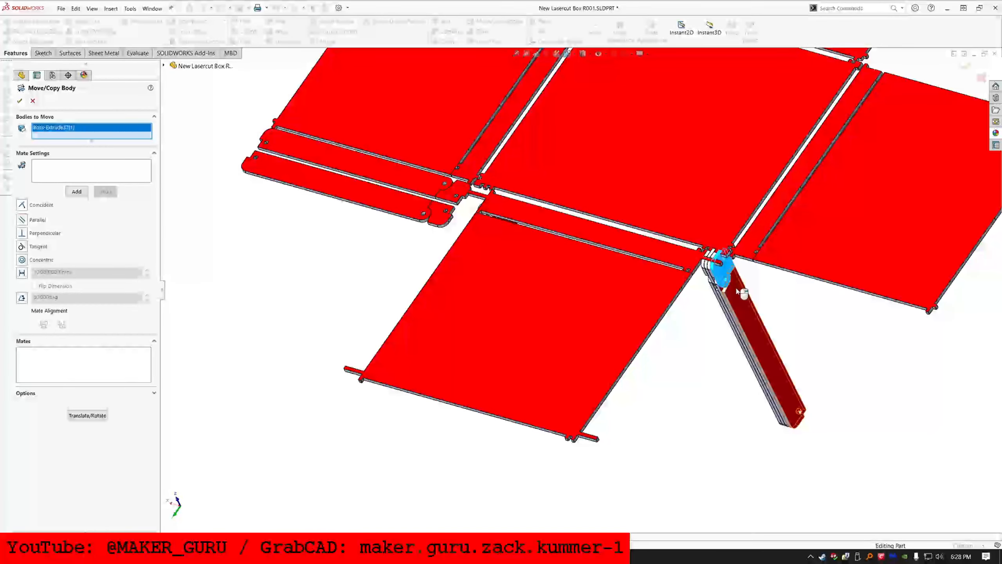
{"action": "left_click", "coordinate": [742, 316]}
{"action": "left_click", "coordinate": [87, 423]}
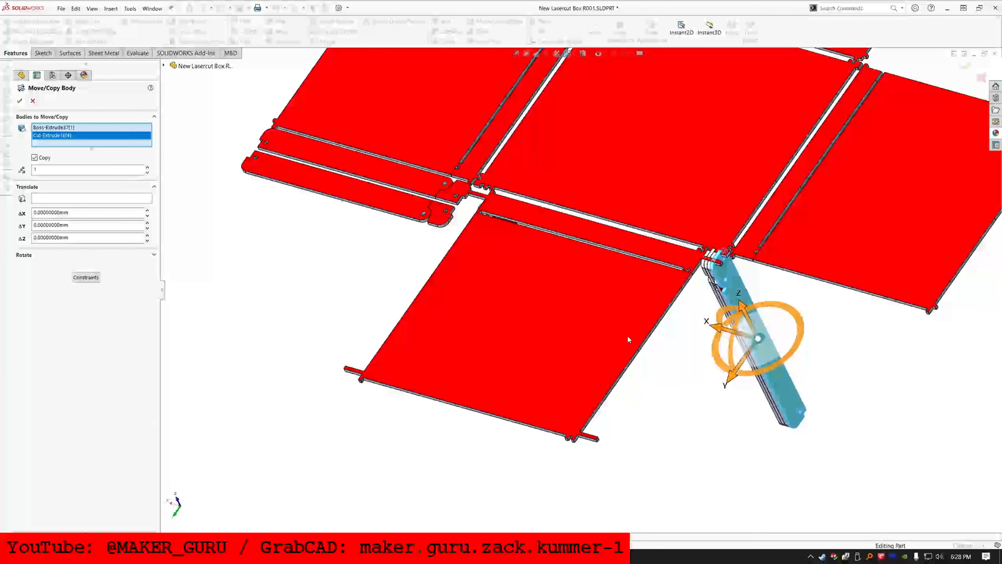
{"action": "left_click", "coordinate": [725, 272]}
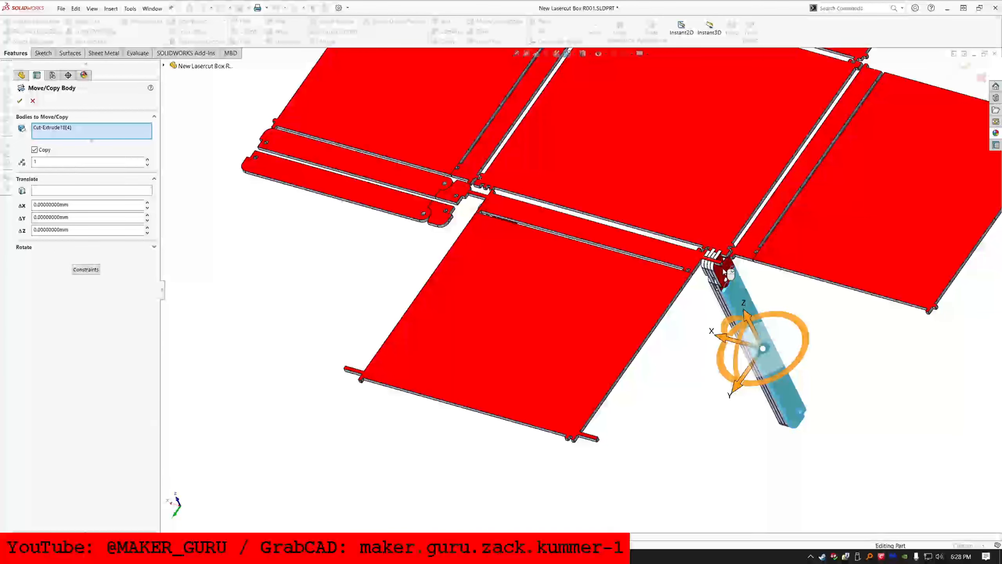
{"action": "left_click", "coordinate": [725, 272]}
{"action": "left_click", "coordinate": [86, 277]}
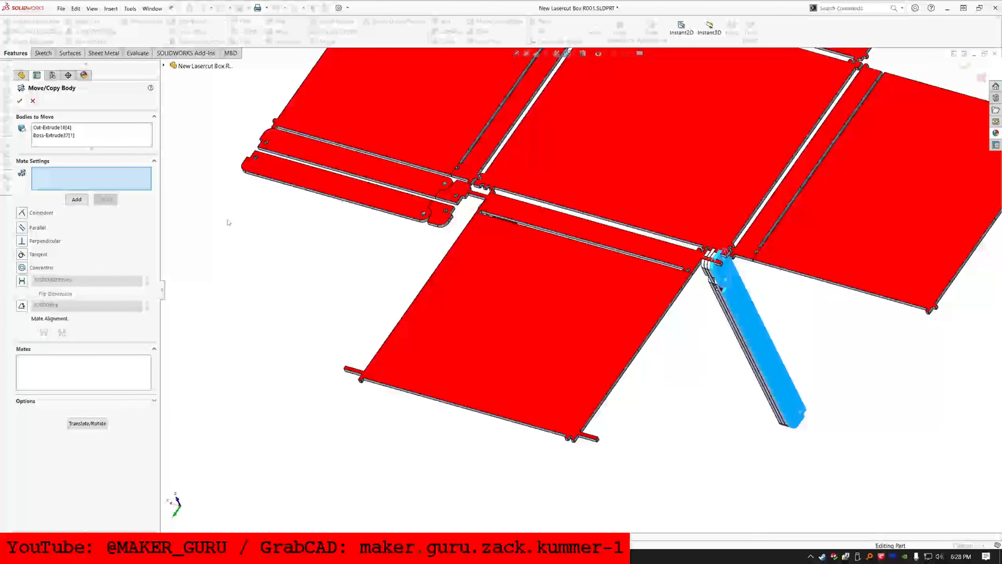
Step: Add a coincident mate between the long hinge plate's broad face and the adjacent flat side panel's face
{"action": "left_click", "coordinate": [740, 324]}
{"action": "left_click", "coordinate": [805, 250]}
{"action": "scroll", "coordinate": [845, 286], "scroll_direction": "down", "scroll_amount": 3}
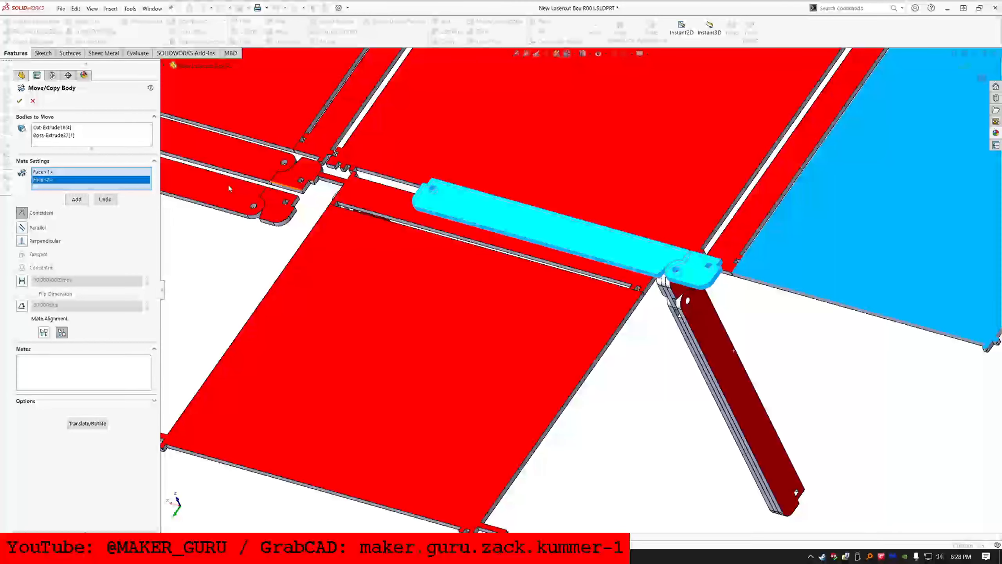
{"action": "left_click", "coordinate": [74, 202]}
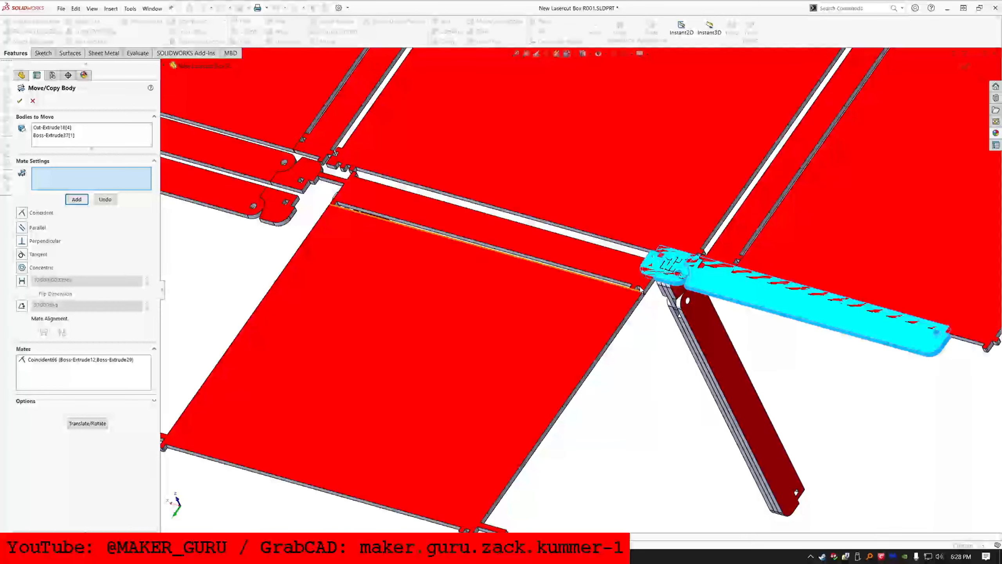
{"action": "scroll", "coordinate": [747, 302], "scroll_direction": "down", "scroll_amount": 4}
{"action": "left_click", "coordinate": [746, 306]}
{"action": "scroll", "coordinate": [580, 290], "scroll_direction": "up", "scroll_amount": 6}
{"action": "scroll", "coordinate": [323, 224], "scroll_direction": "down", "scroll_amount": 6}
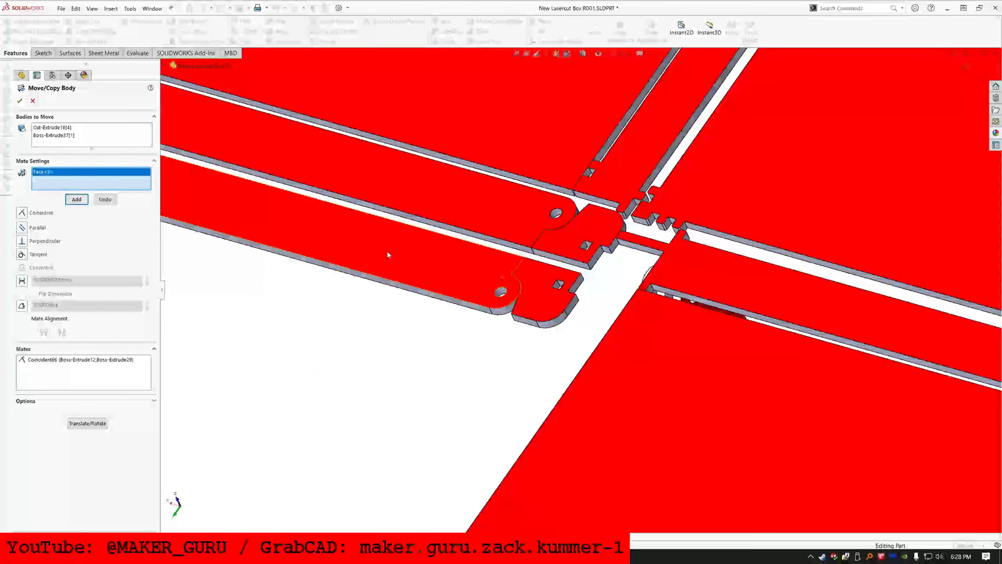
{"action": "left_click", "coordinate": [485, 306]}
{"action": "scroll", "coordinate": [494, 309], "scroll_direction": "up", "scroll_amount": 6}
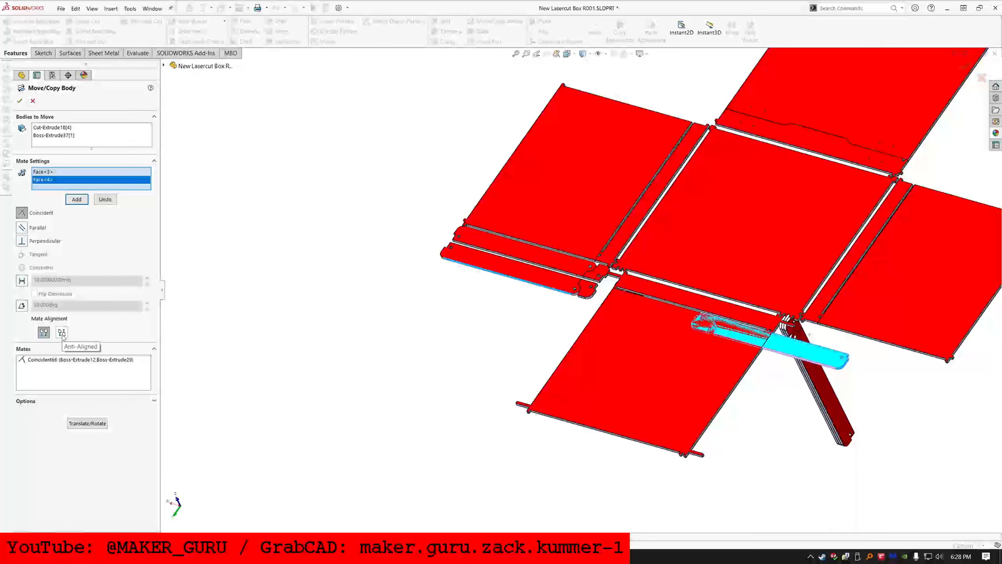
{"action": "left_click", "coordinate": [104, 199]}
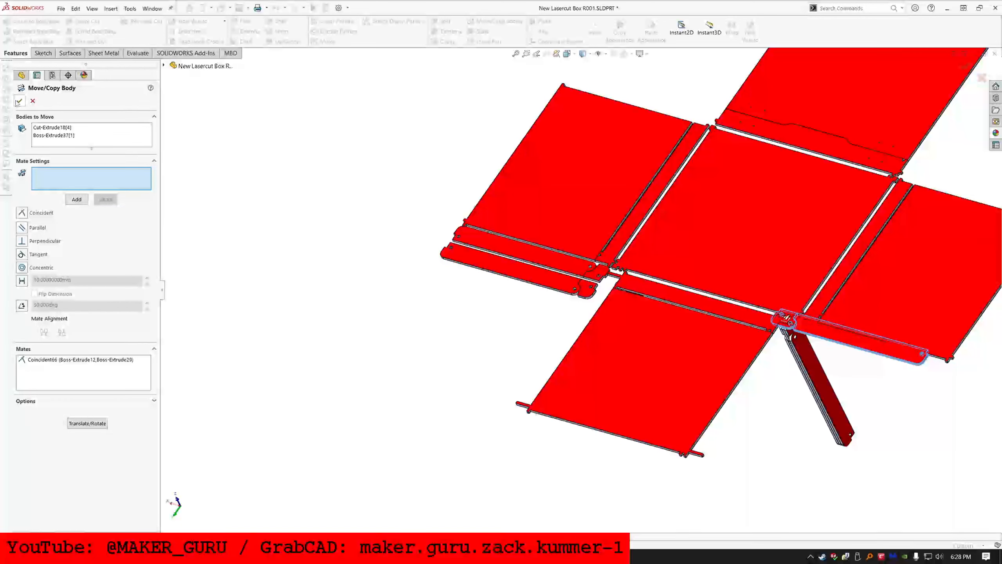
Step: Accept the body move and open a sketch on the broad face of the outermost mirrored short hinge plate
{"action": "key", "text": "Return"}
{"action": "left_click", "coordinate": [477, 272]}
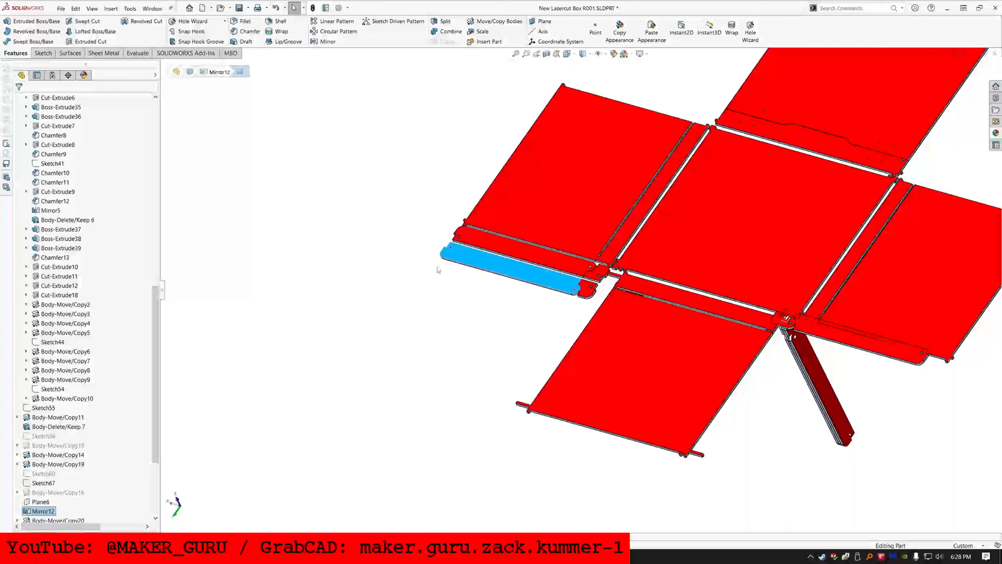
{"action": "scroll", "coordinate": [577, 287], "scroll_direction": "down", "scroll_amount": 10}
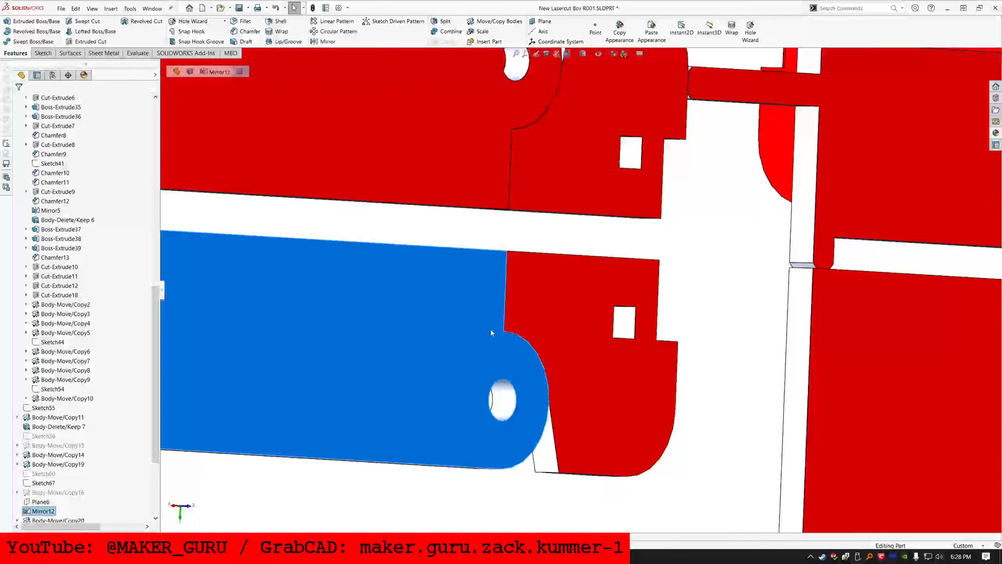
{"action": "scroll", "coordinate": [491, 332], "scroll_direction": "up", "scroll_amount": 9}
{"action": "middle_click_drag", "start_coordinate": [371, 271], "coordinate": [324, 237]}
{"action": "scroll", "coordinate": [592, 314], "scroll_direction": "down", "scroll_amount": 4}
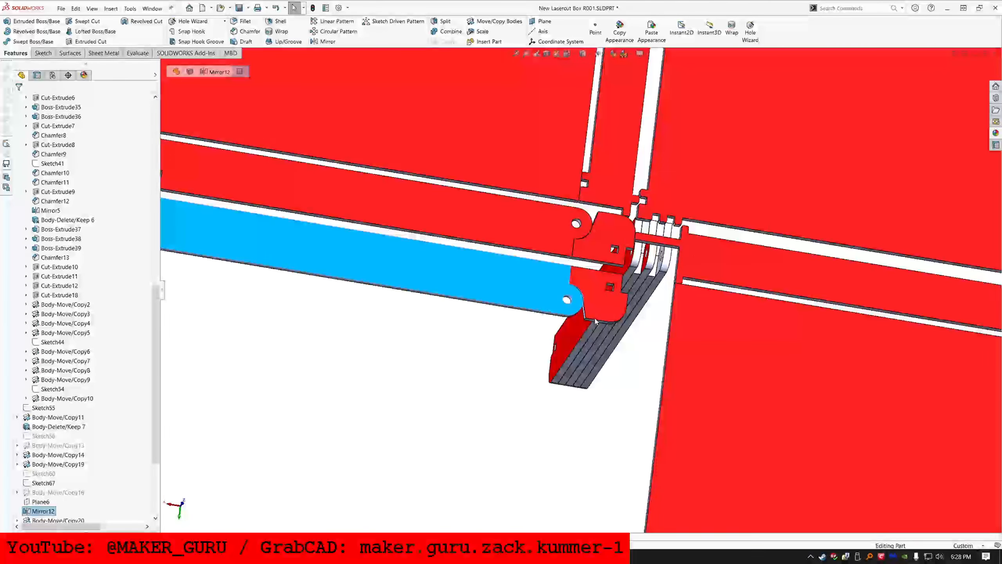
{"action": "left_click", "coordinate": [595, 316]}
{"action": "left_click", "coordinate": [43, 53]}
{"action": "left_click", "coordinate": [15, 28]}
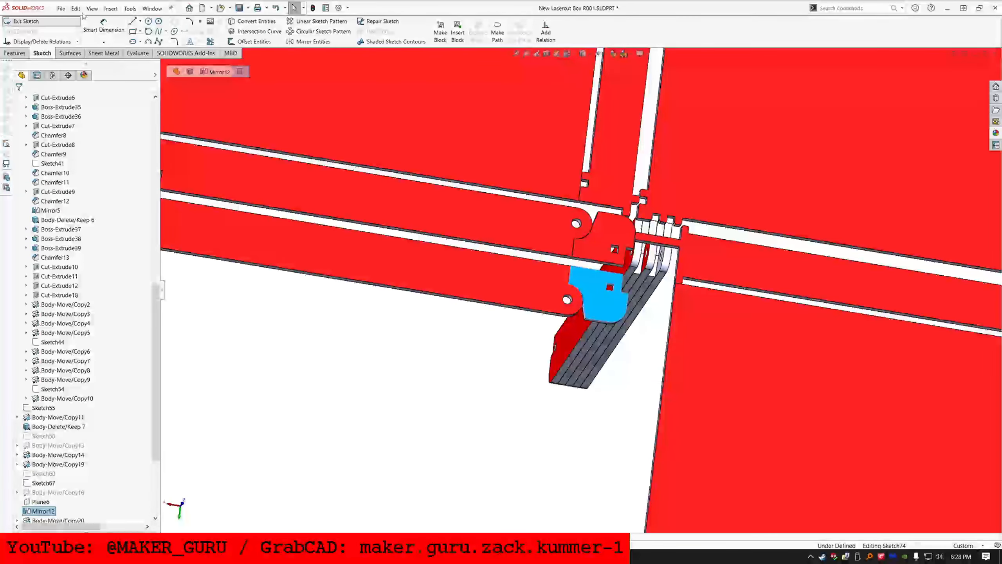
Step: Sketch a line about 13 mm long outward from the short hinge plate's lower edge and make it perpendicular to that edge
{"action": "left_click", "coordinate": [132, 20]}
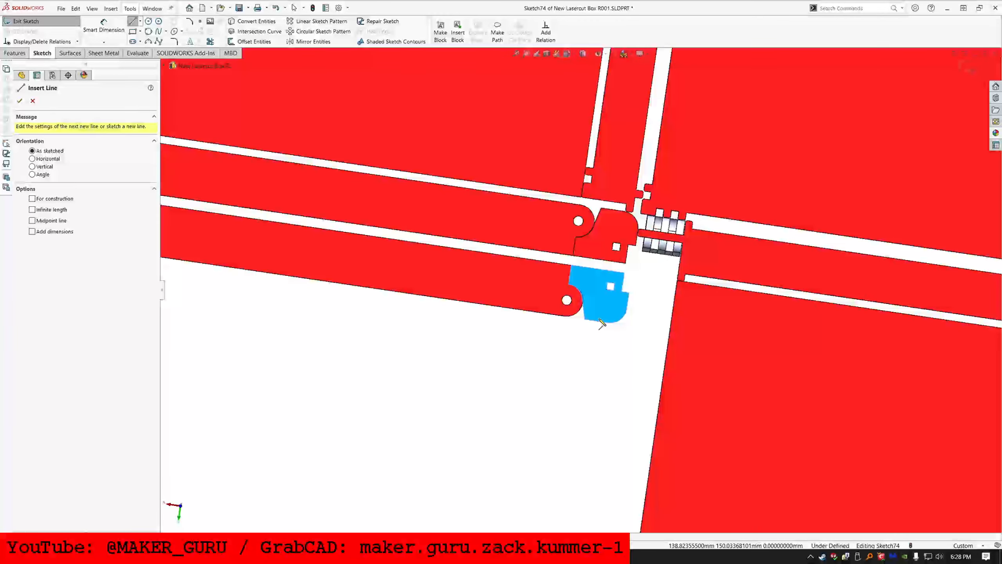
{"action": "left_click", "coordinate": [597, 321]}
{"action": "left_click", "coordinate": [594, 353]}
{"action": "key", "text": "Escape"}
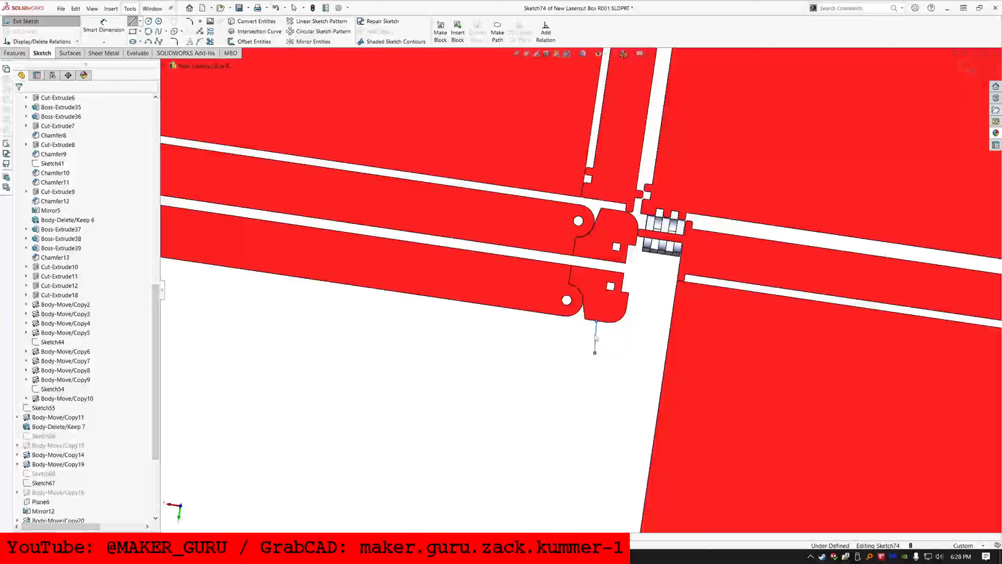
{"action": "left_click", "coordinate": [596, 327]}
{"action": "left_click", "coordinate": [600, 321], "text": "ctrl"}
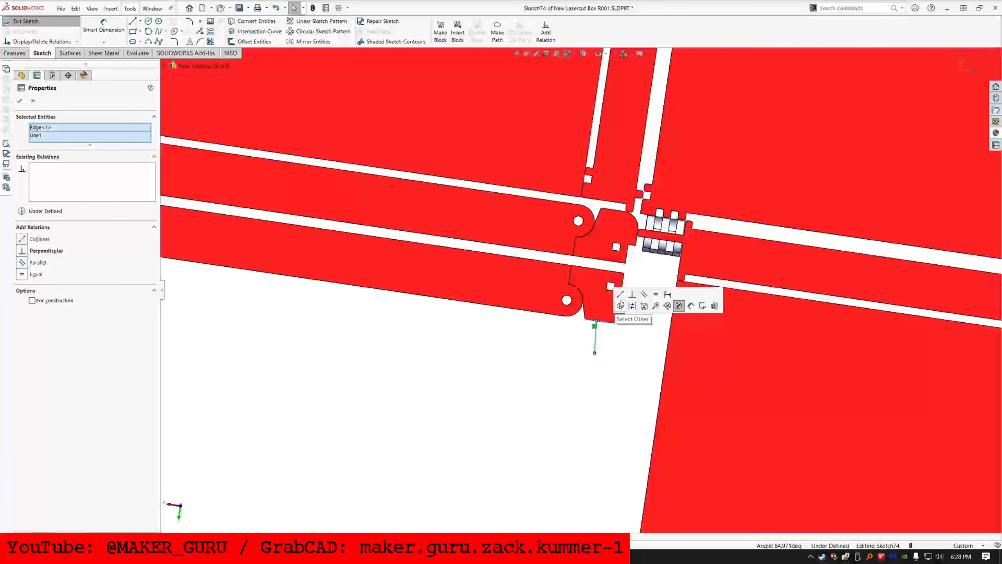
{"action": "left_click", "coordinate": [632, 294]}
{"action": "key", "text": "d"}
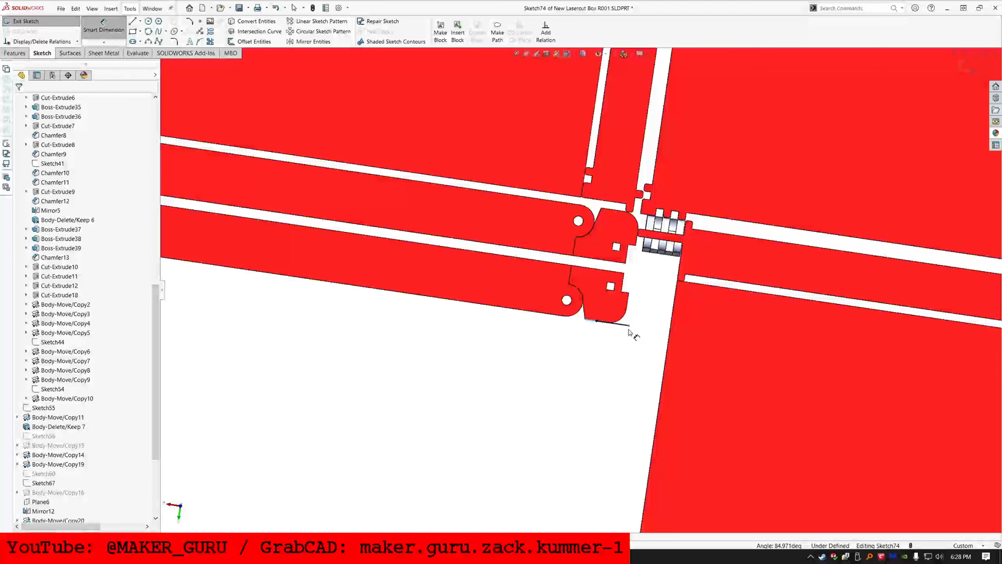
{"action": "key", "text": "ctrl+z"}
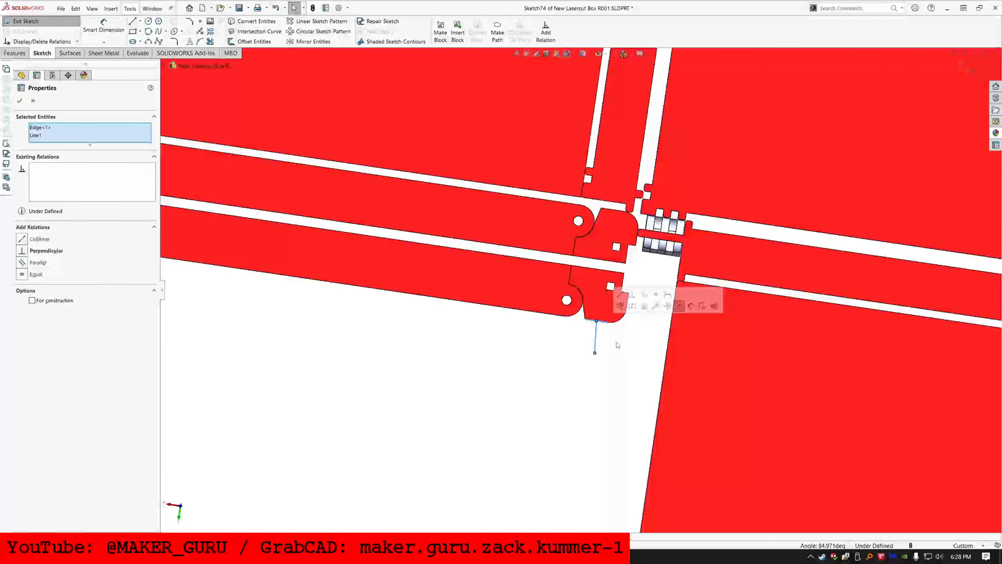
{"action": "left_click", "coordinate": [636, 293]}
Step: Dimension the line's length with the equation ="LAYOUT_SPACE" and finish the sketch
{"action": "left_click", "coordinate": [98, 28]}
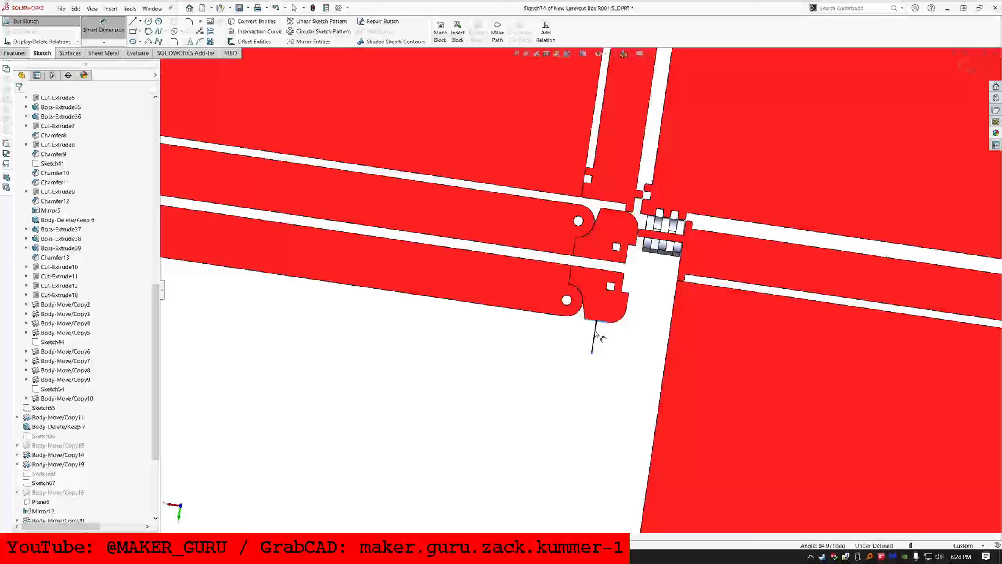
{"action": "left_click", "coordinate": [594, 338]}
{"action": "left_click", "coordinate": [535, 337]}
{"action": "type", "text": "="}
{"action": "mouse_move", "coordinate": [552, 369]}
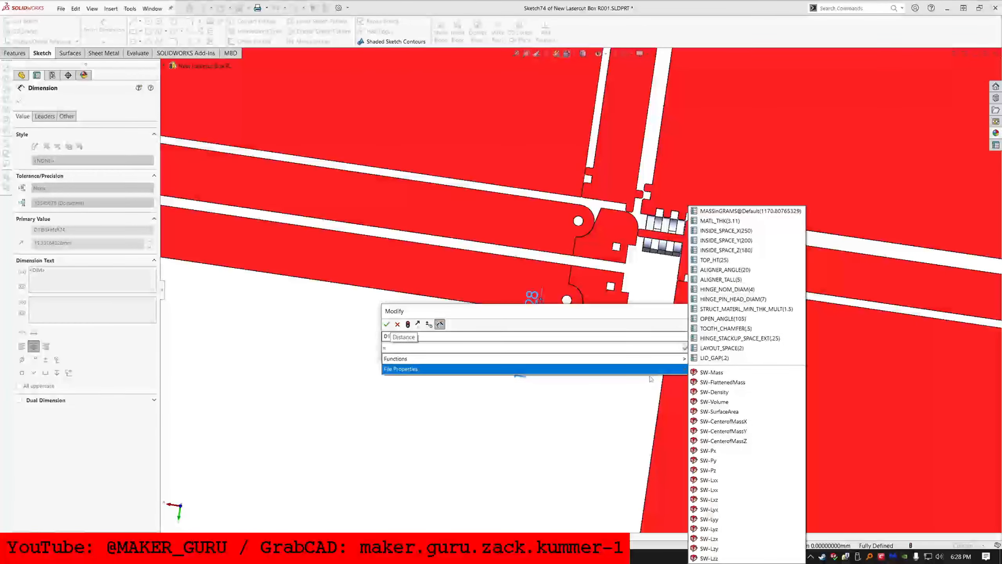
{"action": "left_click", "coordinate": [762, 349]}
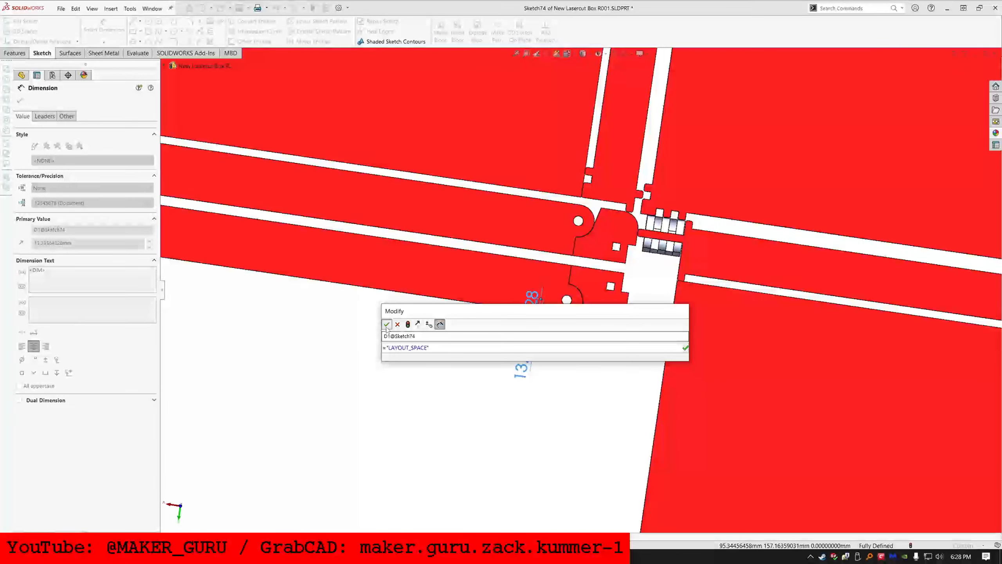
{"action": "left_click", "coordinate": [387, 324]}
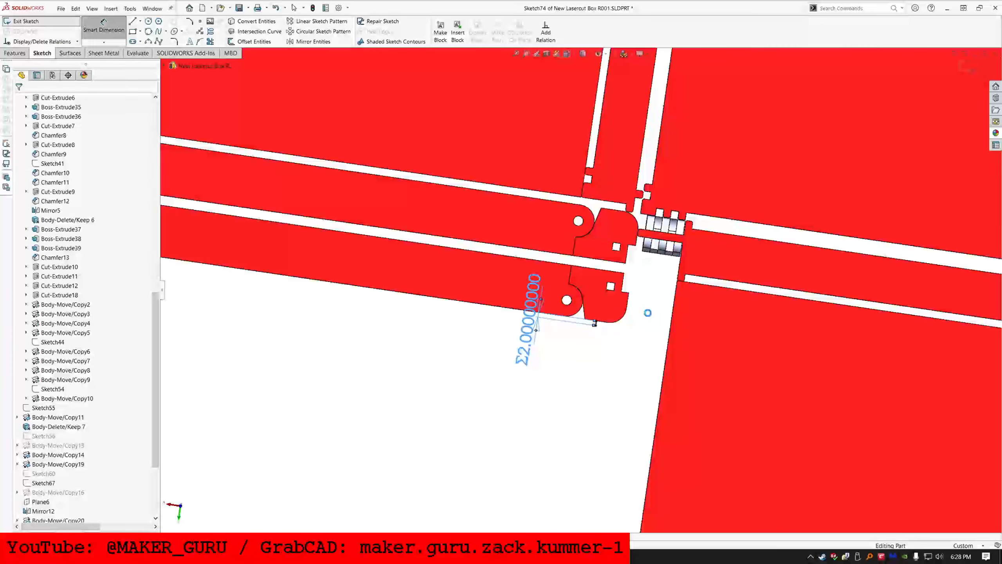
{"action": "key", "text": "ctrl+b"}
{"action": "scroll", "coordinate": [653, 320], "scroll_direction": "up", "scroll_amount": 8}
{"action": "scroll", "coordinate": [118, 499], "scroll_direction": "down", "scroll_amount": 2}
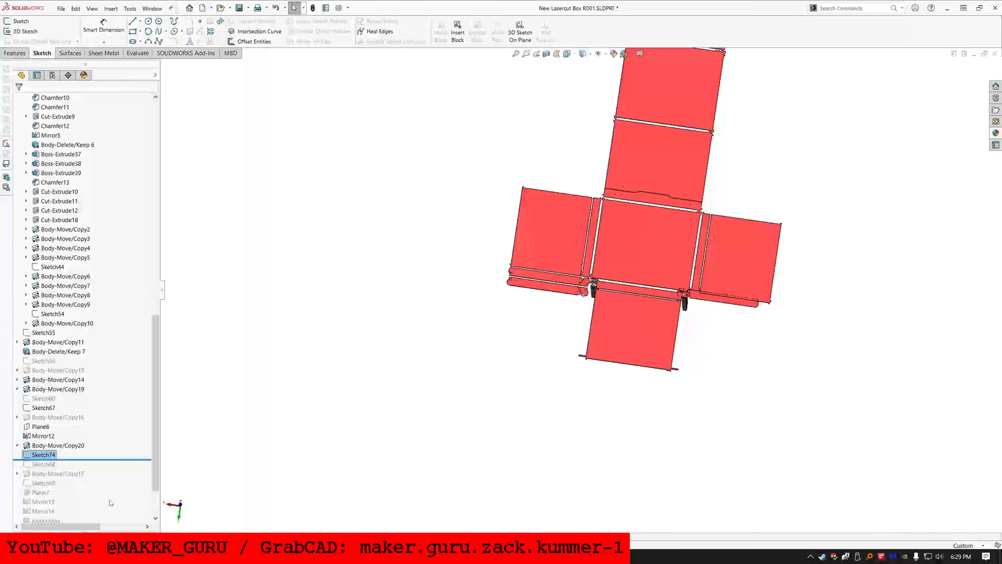
Step: Reorder Sketch74 above Body-Move/Copy20 and, in that move, mate the long plate's lower edge face coincident with the sketch line's free endpoint
{"action": "left_click_drag", "start_coordinate": [79, 453], "coordinate": [75, 455]}
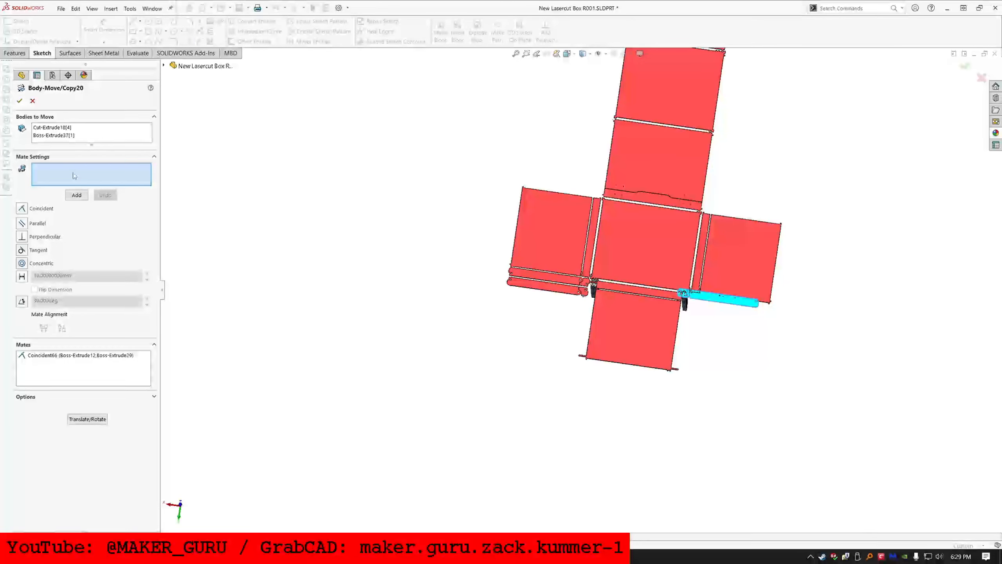
{"action": "scroll", "coordinate": [676, 290], "scroll_direction": "down", "scroll_amount": 8}
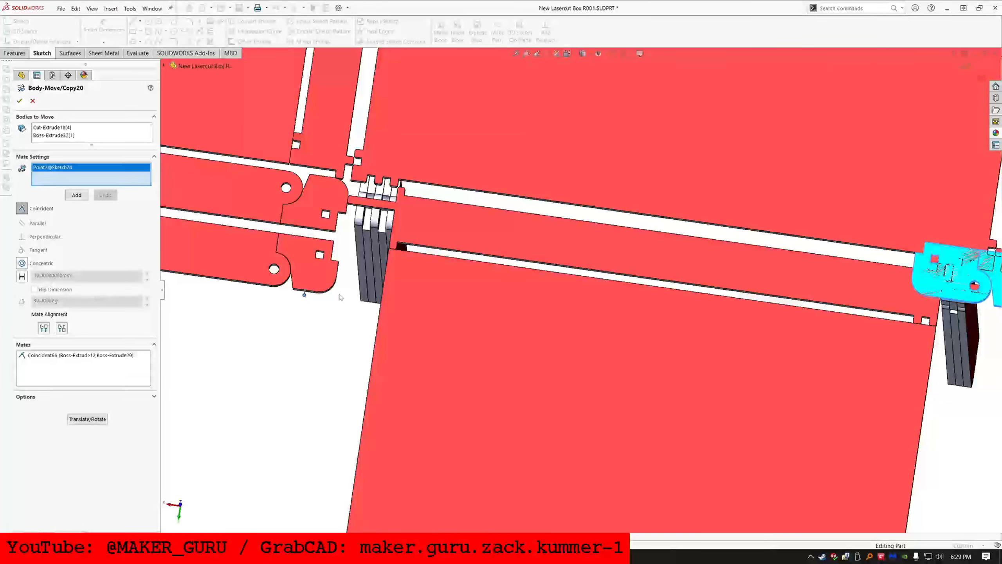
{"action": "middle_click_drag", "start_coordinate": [916, 284], "coordinate": [718, 282], "text": "ctrl"}
{"action": "scroll", "coordinate": [718, 281], "scroll_direction": "down", "scroll_amount": 6}
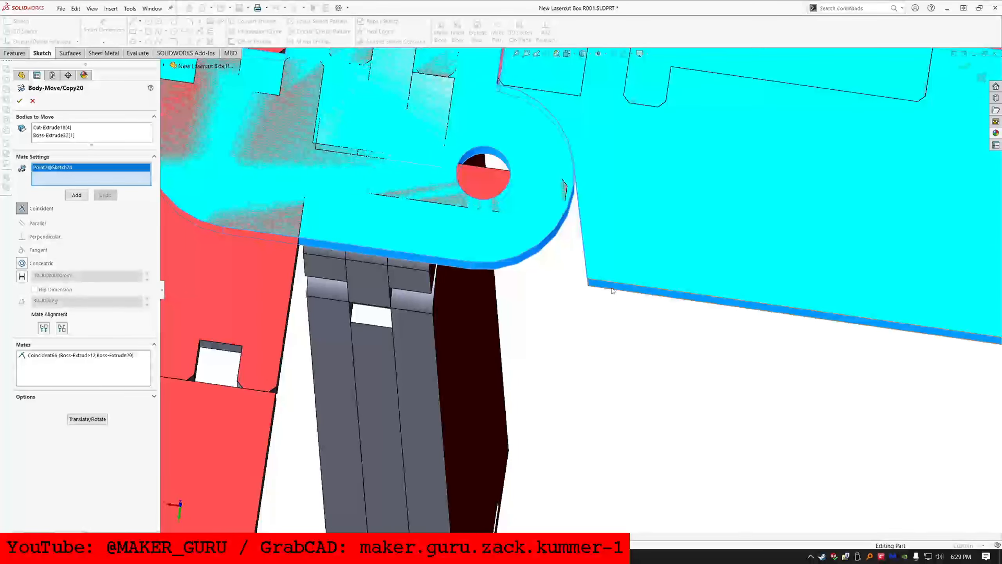
{"action": "left_click", "coordinate": [612, 291]}
{"action": "scroll", "coordinate": [617, 280], "scroll_direction": "up", "scroll_amount": 10}
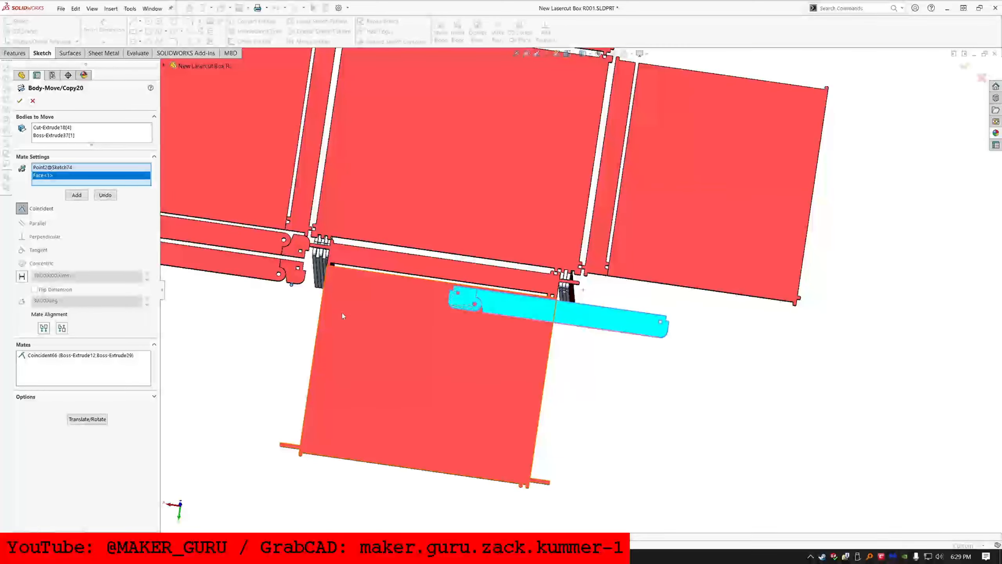
{"action": "scroll", "coordinate": [342, 316], "scroll_direction": "down", "scroll_amount": 2}
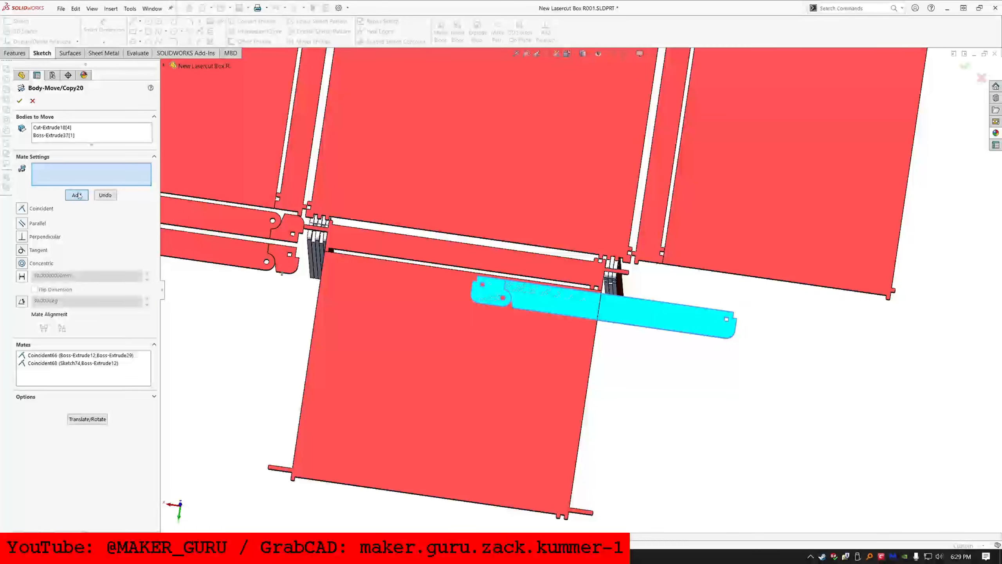
Step: Add an aligned coincident mate between the long plate's outer end face and the mirrored long plate's end face, and accept the move
{"action": "scroll", "coordinate": [648, 294], "scroll_direction": "down", "scroll_amount": 5}
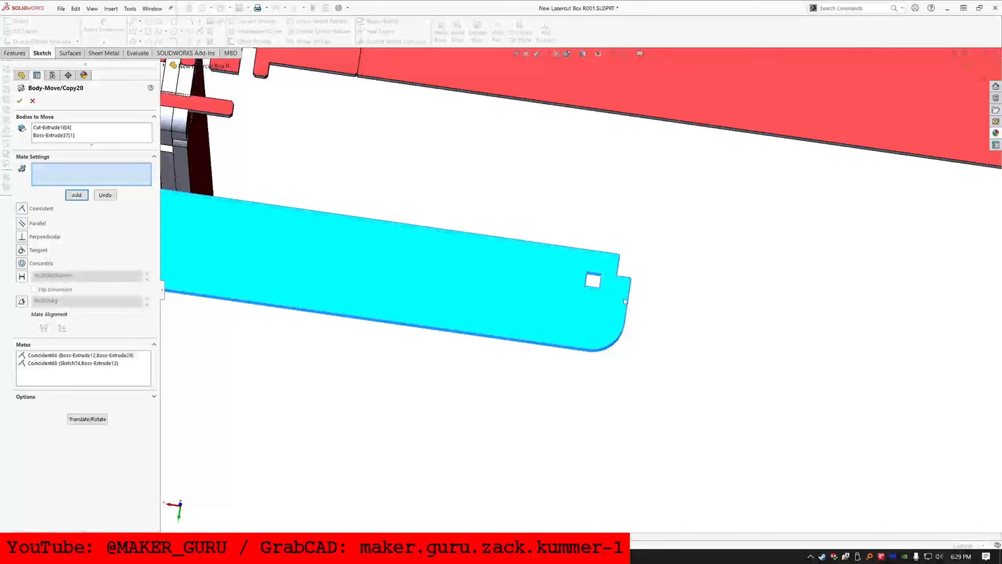
{"action": "middle_click_drag", "start_coordinate": [649, 294], "coordinate": [523, 282]}
{"action": "scroll", "coordinate": [606, 302], "scroll_direction": "up", "scroll_amount": 5}
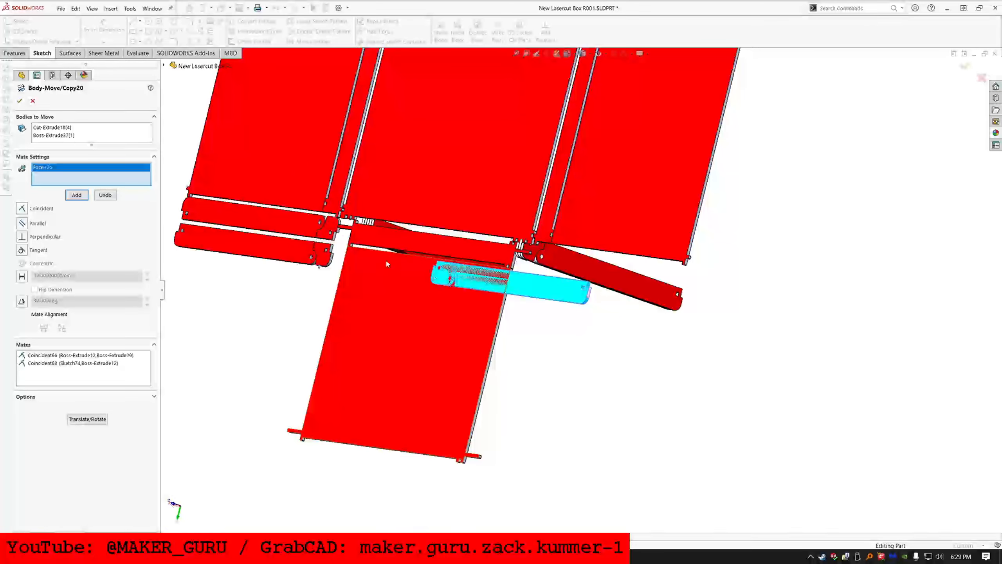
{"action": "middle_click_drag", "start_coordinate": [606, 302], "coordinate": [546, 284]}
{"action": "scroll", "coordinate": [547, 284], "scroll_direction": "down", "scroll_amount": 5}
{"action": "scroll", "coordinate": [575, 250], "scroll_direction": "down", "scroll_amount": 5}
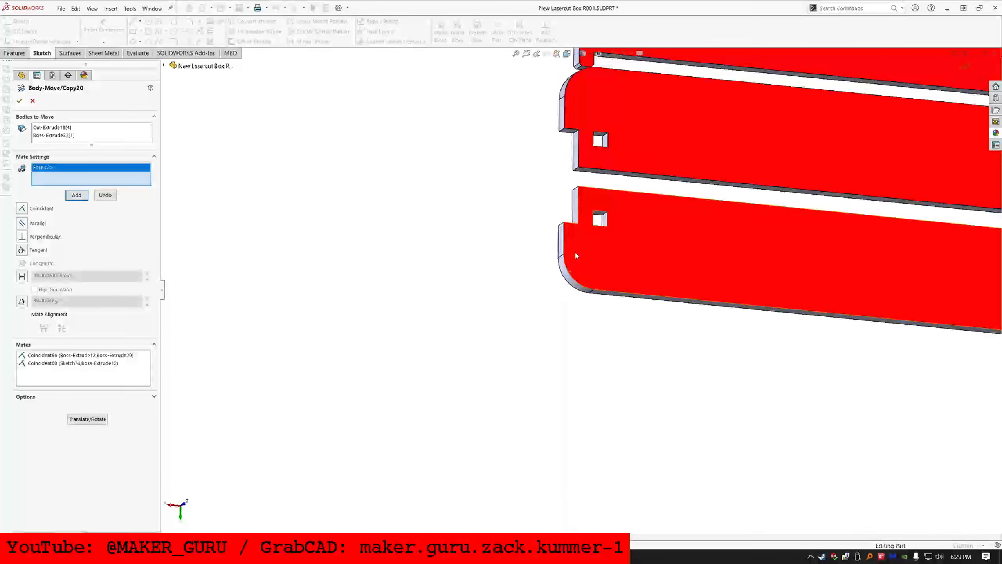
{"action": "left_click", "coordinate": [577, 256]}
{"action": "scroll", "coordinate": [557, 318], "scroll_direction": "up", "scroll_amount": 4}
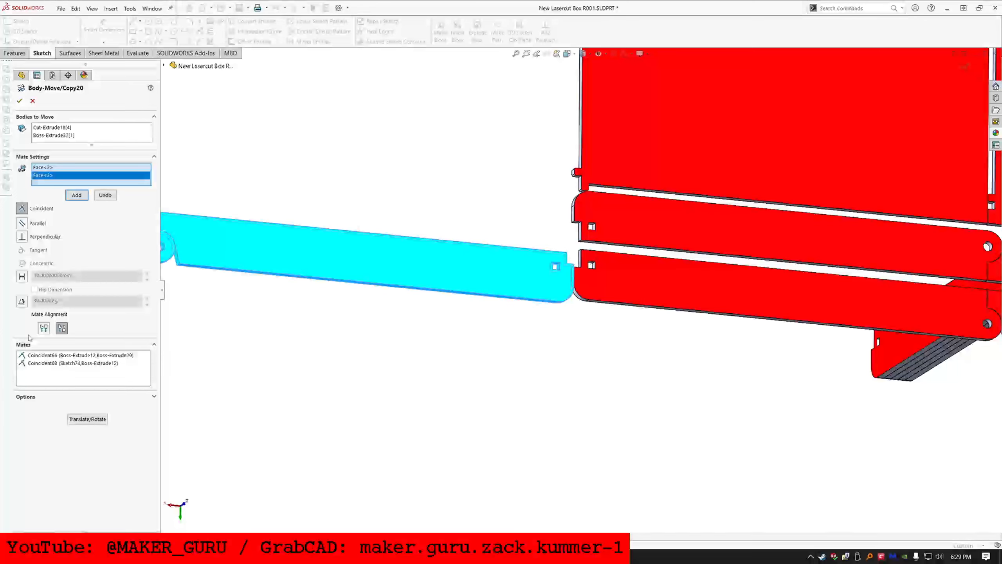
{"action": "left_click", "coordinate": [44, 329]}
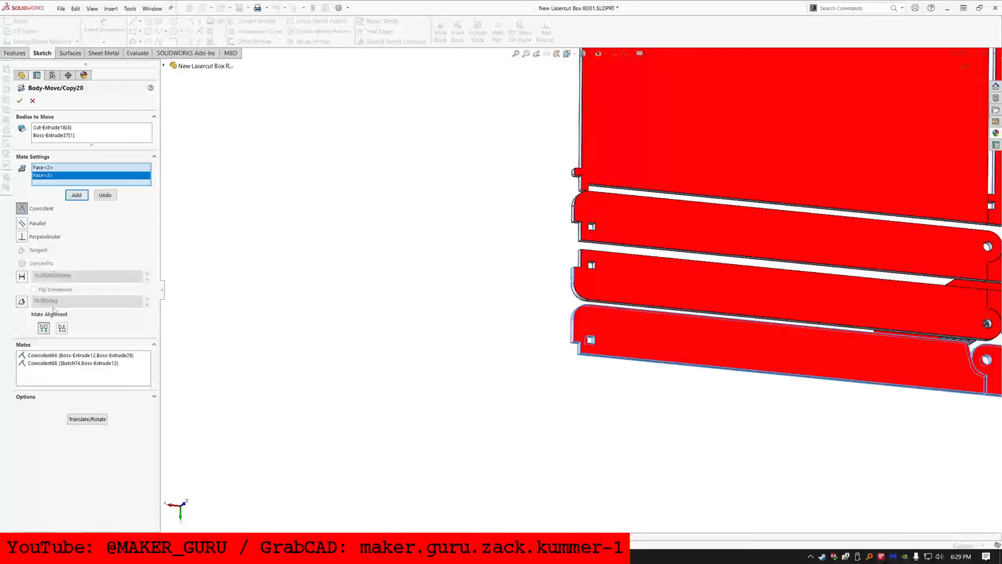
{"action": "left_click", "coordinate": [77, 195]}
{"action": "scroll", "coordinate": [579, 289], "scroll_direction": "up", "scroll_amount": 5}
{"action": "scroll", "coordinate": [682, 285], "scroll_direction": "down", "scroll_amount": 4}
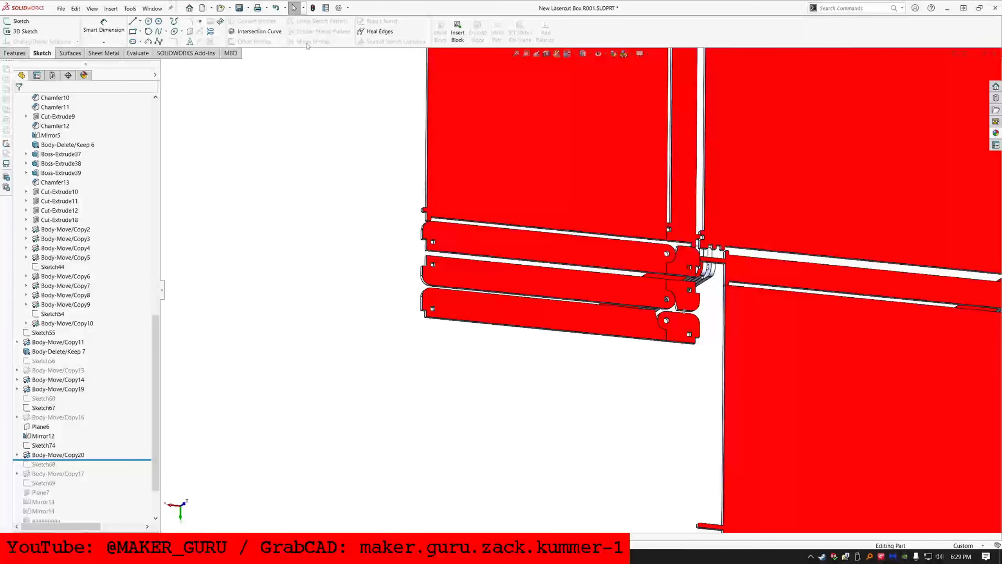
Step: Start a Move/Copy Body on the newly placed short hinge plate, mating its broad face and lower edge face coincident with the adjoining long plate
{"action": "left_click", "coordinate": [14, 53]}
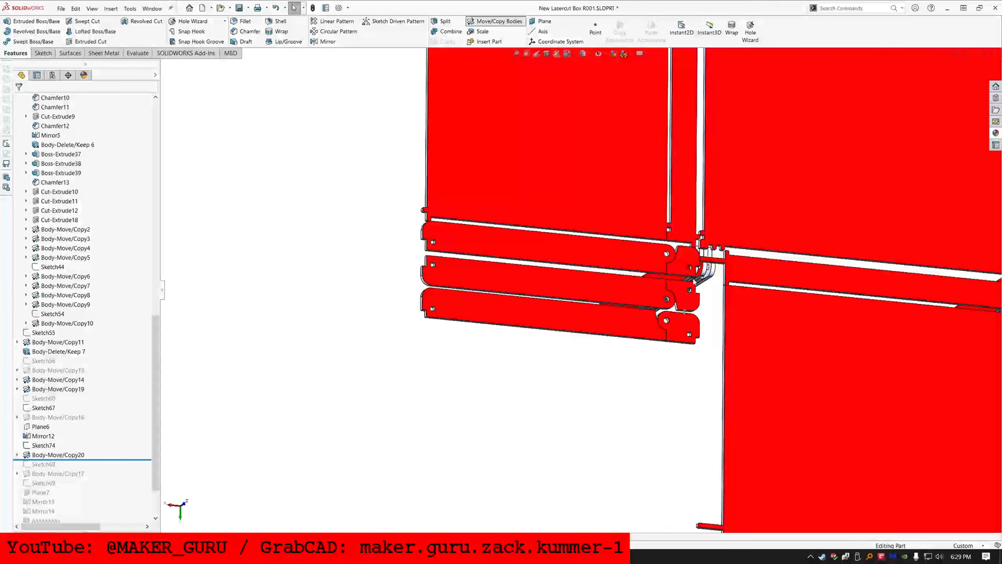
{"action": "left_click", "coordinate": [682, 331]}
{"action": "scroll", "coordinate": [693, 343], "scroll_direction": "down", "scroll_amount": 6}
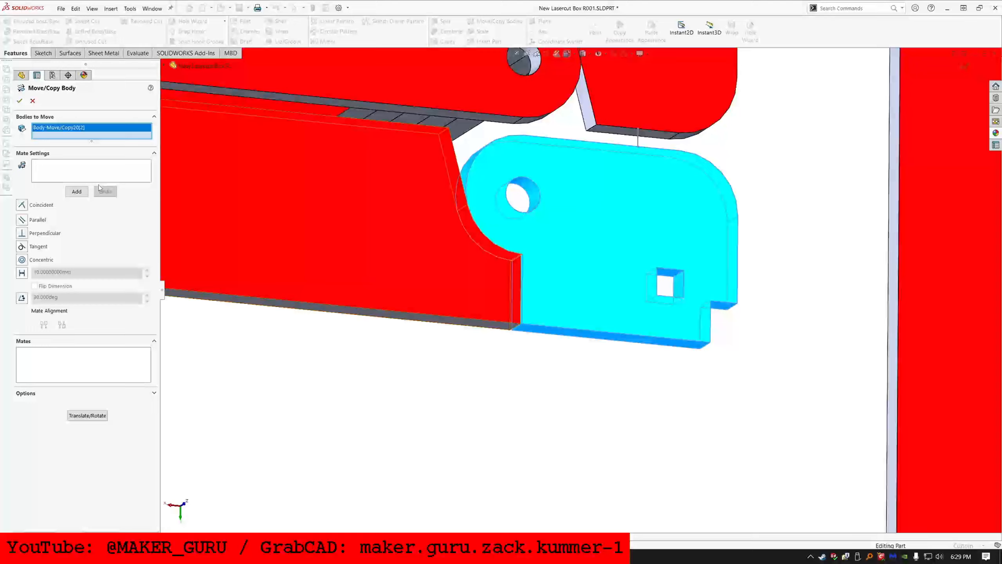
{"action": "left_click", "coordinate": [94, 172]}
{"action": "left_click", "coordinate": [432, 287]}
{"action": "scroll", "coordinate": [502, 273], "scroll_direction": "down", "scroll_amount": 5}
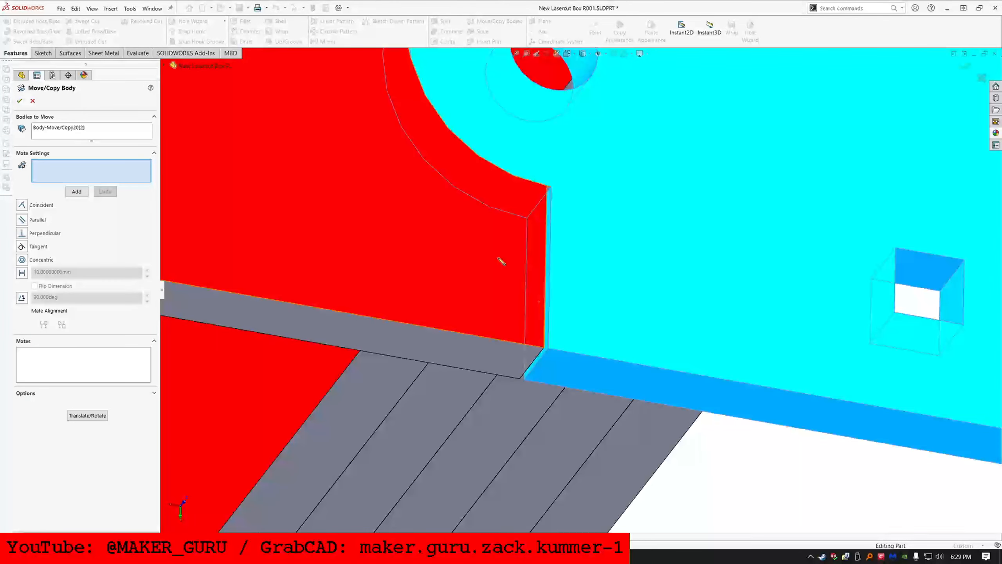
{"action": "left_click", "coordinate": [596, 288]}
{"action": "right_click", "coordinate": [595, 288]}
{"action": "left_click", "coordinate": [584, 374]}
{"action": "left_click", "coordinate": [441, 347]}
{"action": "right_click", "coordinate": [441, 346]}
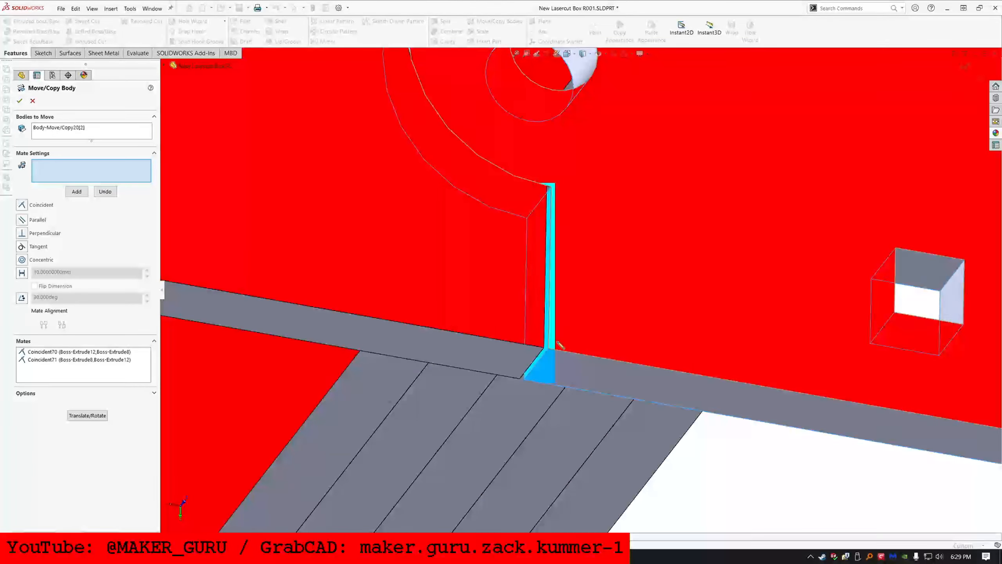
Step: Mate the short plate's straight end face coincident with the long plate's adjoining end face and accept the move
{"action": "scroll", "coordinate": [553, 354], "scroll_direction": "down", "scroll_amount": 3}
{"action": "left_click", "coordinate": [545, 336]}
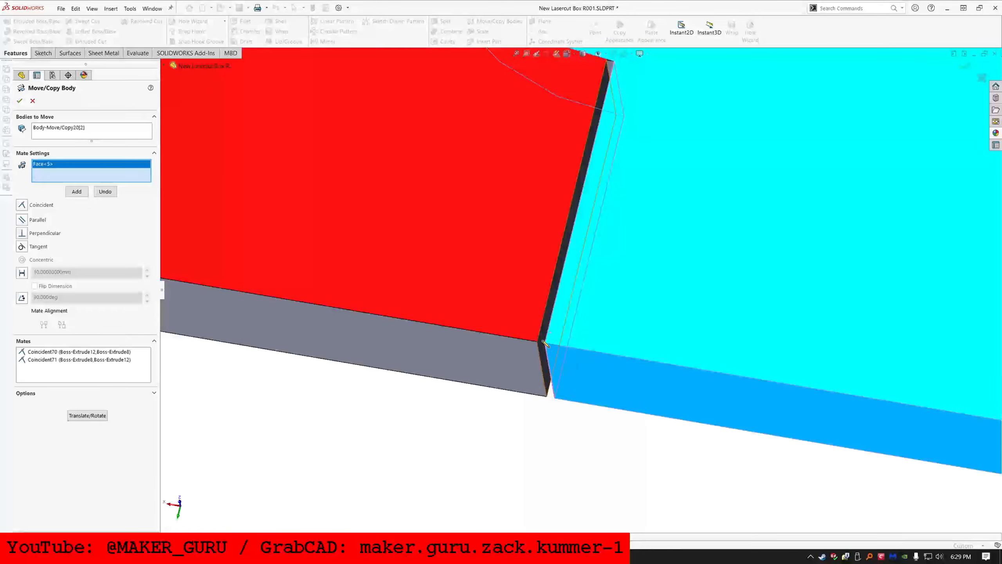
{"action": "left_click", "coordinate": [347, 264]}
{"action": "right_click", "coordinate": [347, 264]}
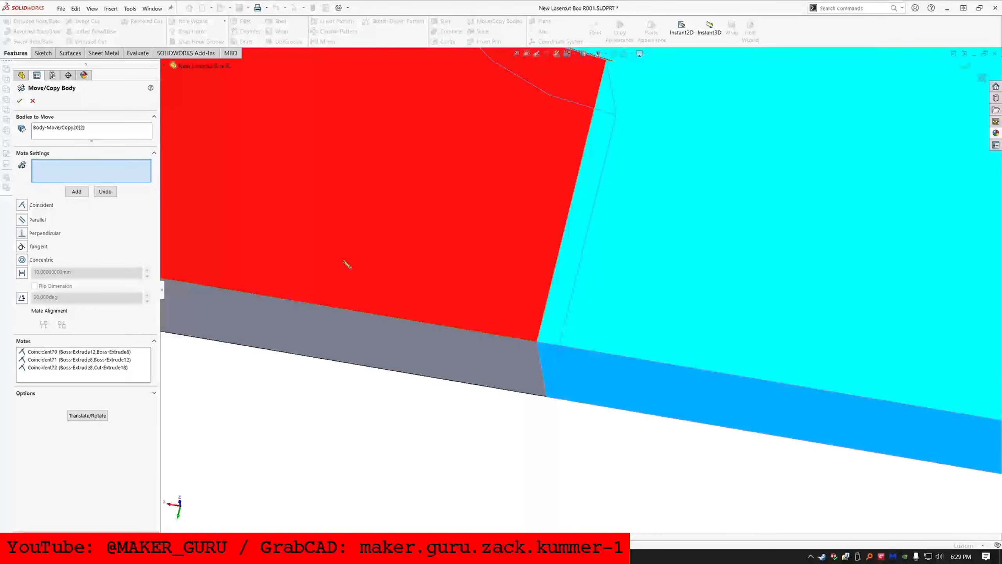
{"action": "right_click", "coordinate": [436, 250]}
{"action": "scroll", "coordinate": [531, 268], "scroll_direction": "up", "scroll_amount": 5}
{"action": "scroll", "coordinate": [604, 299], "scroll_direction": "down", "scroll_amount": 2}
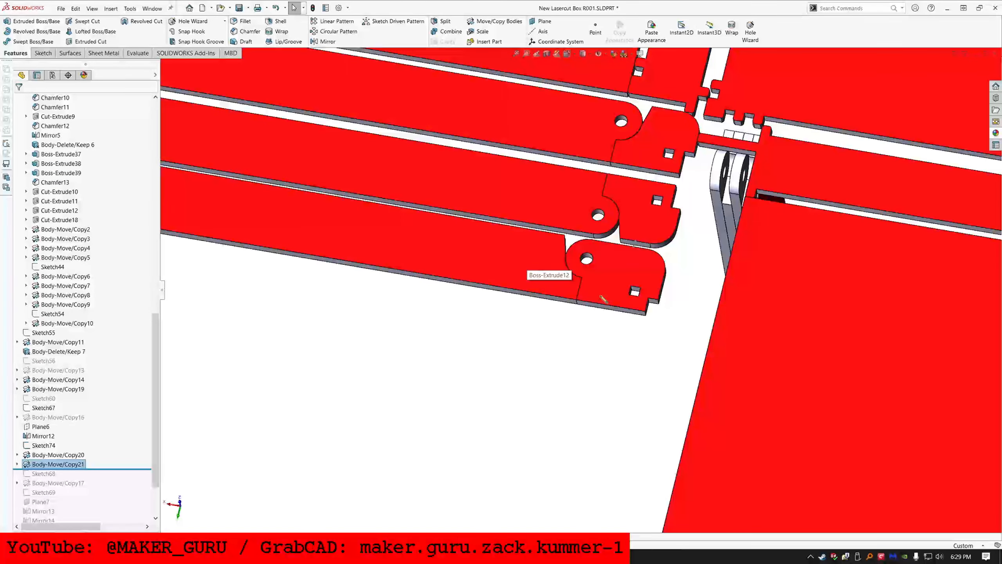
Step: Sketch a line about 25 mm long on the lowest short plate's face, starting at its lower edge, and make it perpendicular to that edge
{"action": "left_click", "coordinate": [604, 299]}
{"action": "left_click", "coordinate": [35, 51]}
{"action": "left_click", "coordinate": [63, 22]}
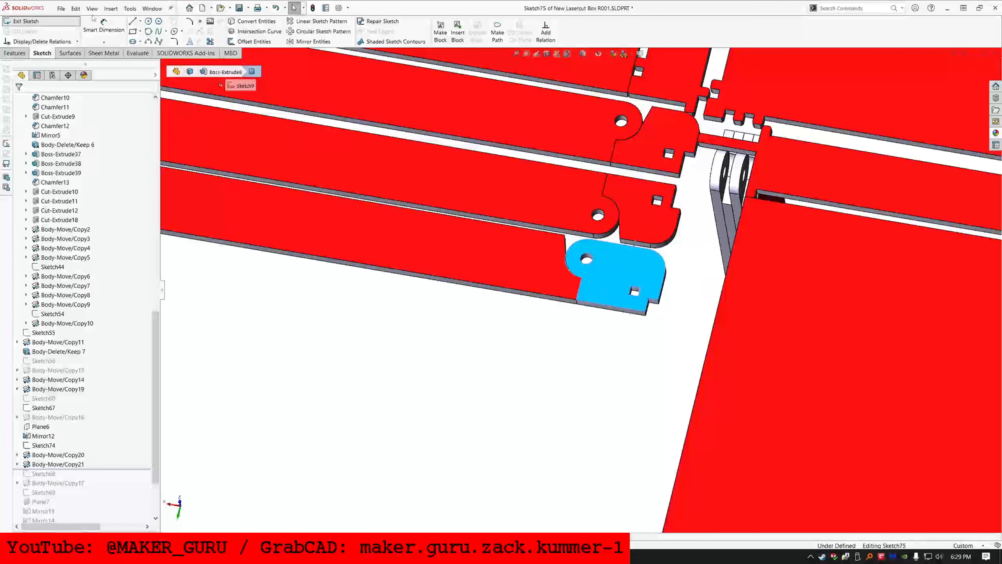
{"action": "key", "text": "l"}
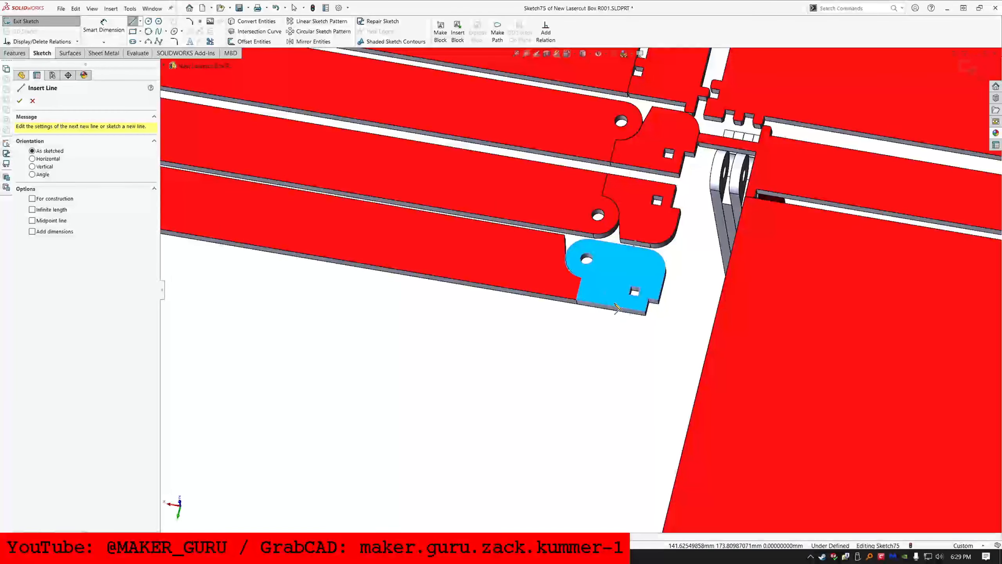
{"action": "left_click_drag", "start_coordinate": [612, 310], "coordinate": [591, 378]}
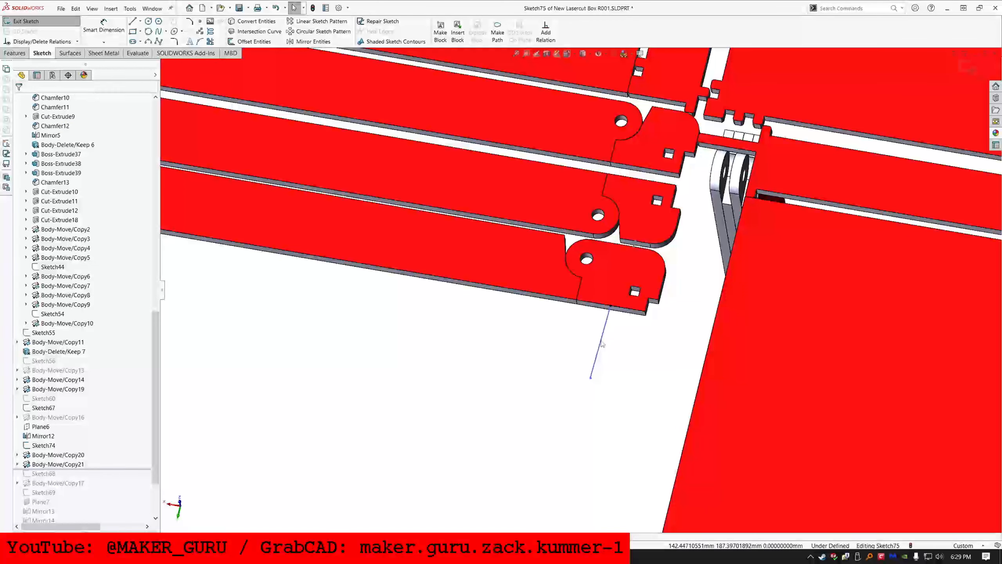
{"action": "left_click", "coordinate": [603, 306]}
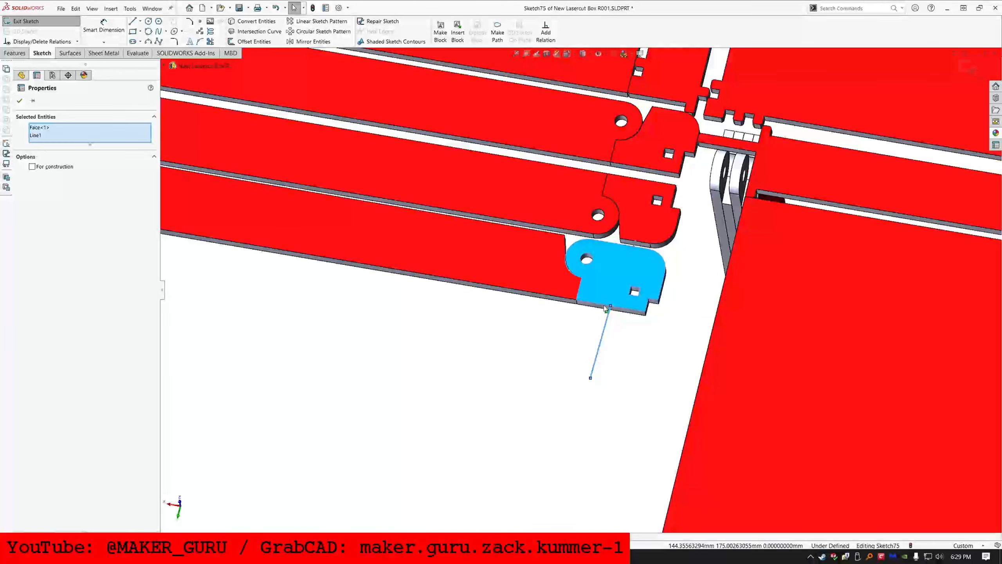
{"action": "left_click", "coordinate": [604, 306], "text": "ctrl"}
{"action": "left_click", "coordinate": [631, 255]}
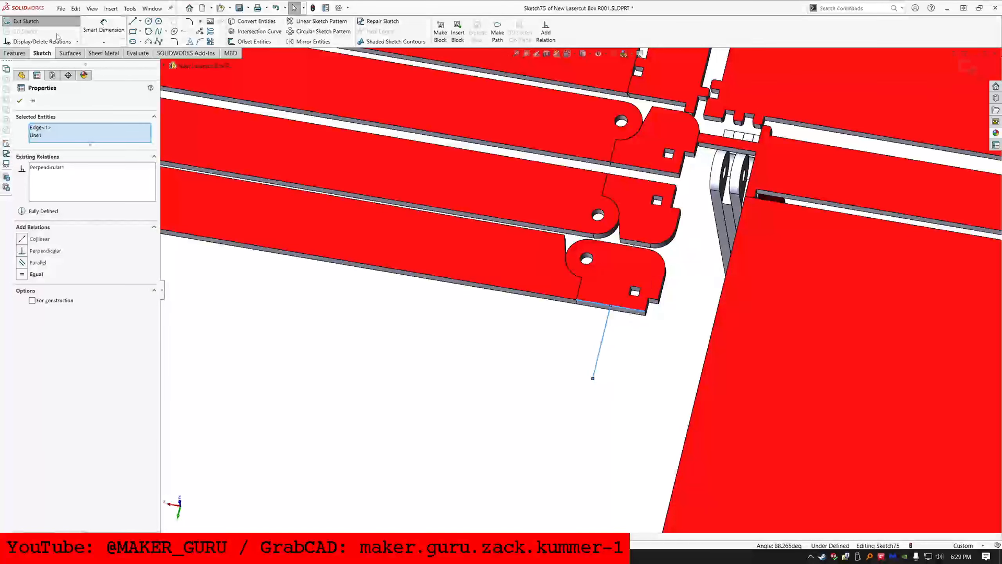
Step: Dimension the line's length with the equation "LAYOUT_SPACE" / 2 and exit the sketch
{"action": "left_click", "coordinate": [98, 26]}
{"action": "left_click", "coordinate": [603, 338]}
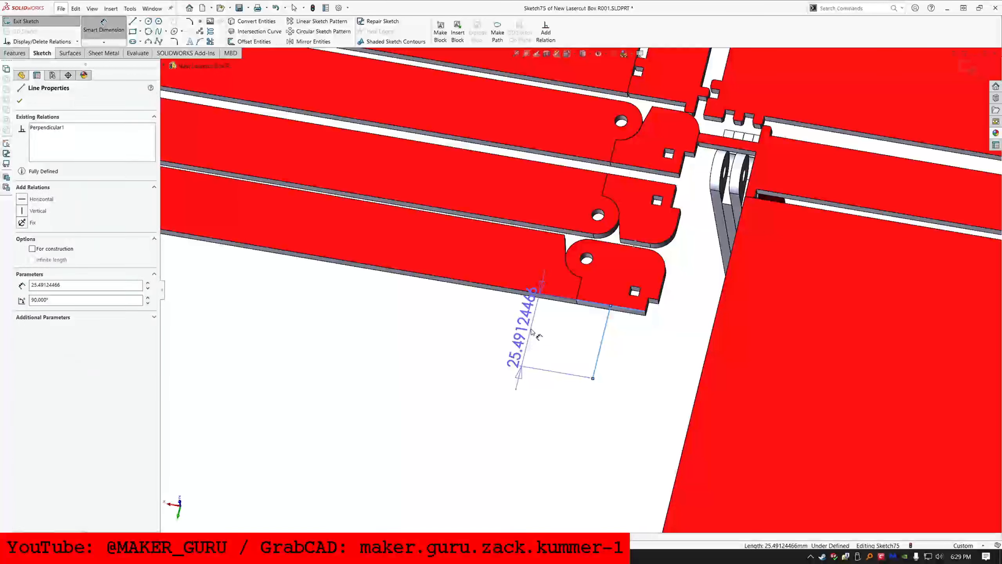
{"action": "left_click", "coordinate": [529, 273]}
{"action": "type", "text": "="}
{"action": "mouse_move", "coordinate": [651, 361]}
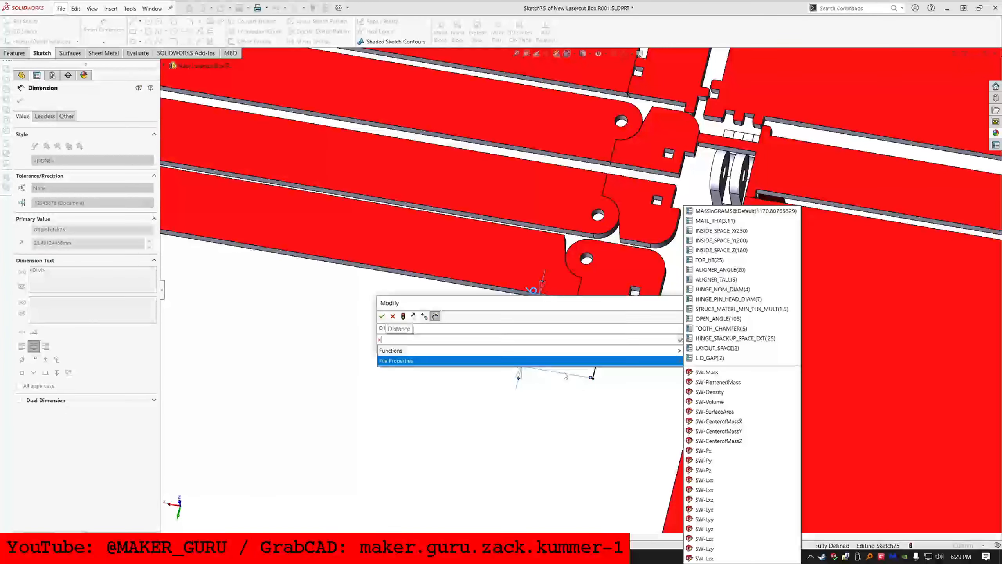
{"action": "left_click", "coordinate": [737, 348]}
{"action": "type", "text": "/ 2"}
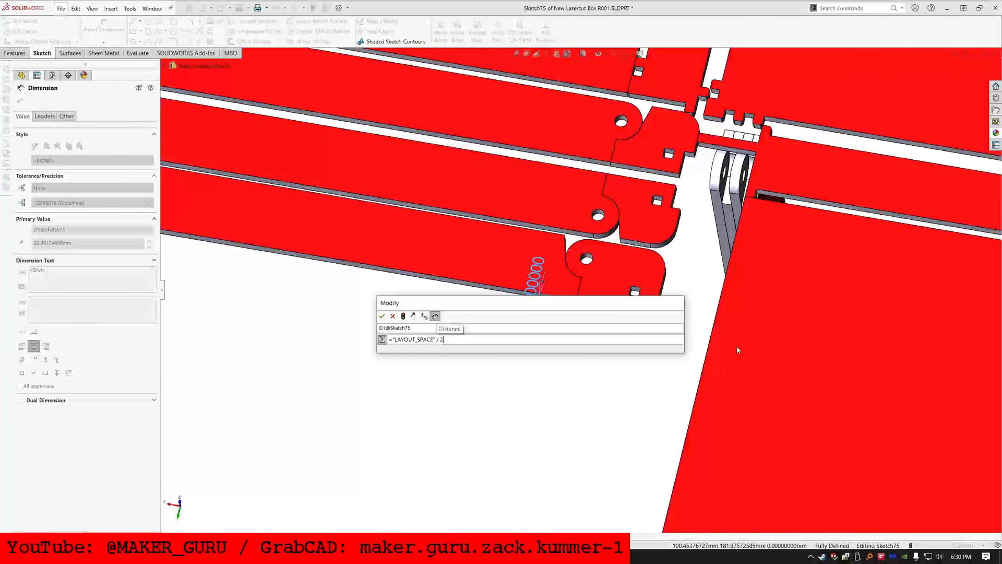
{"action": "key", "text": "Return"}
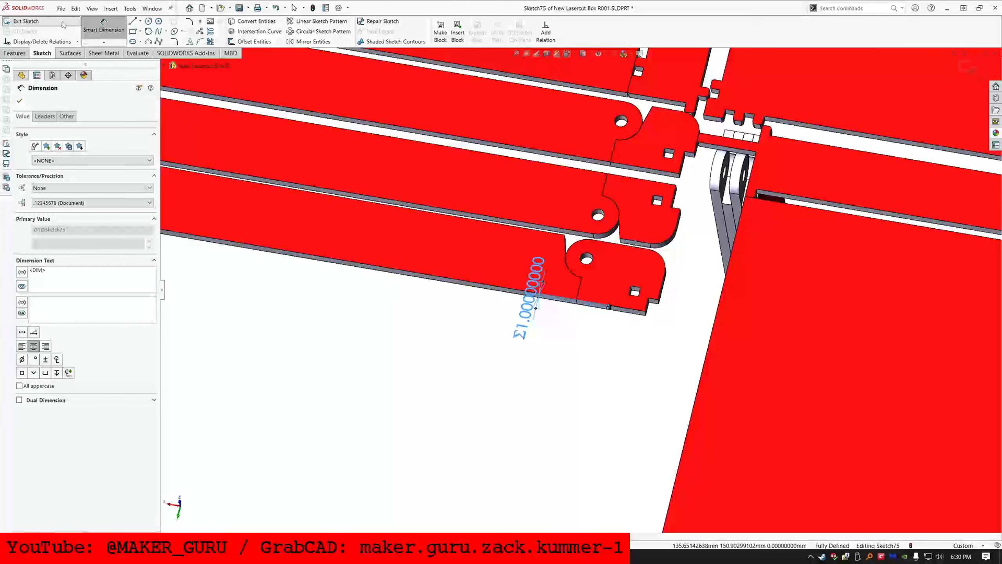
{"action": "left_click", "coordinate": [63, 25]}
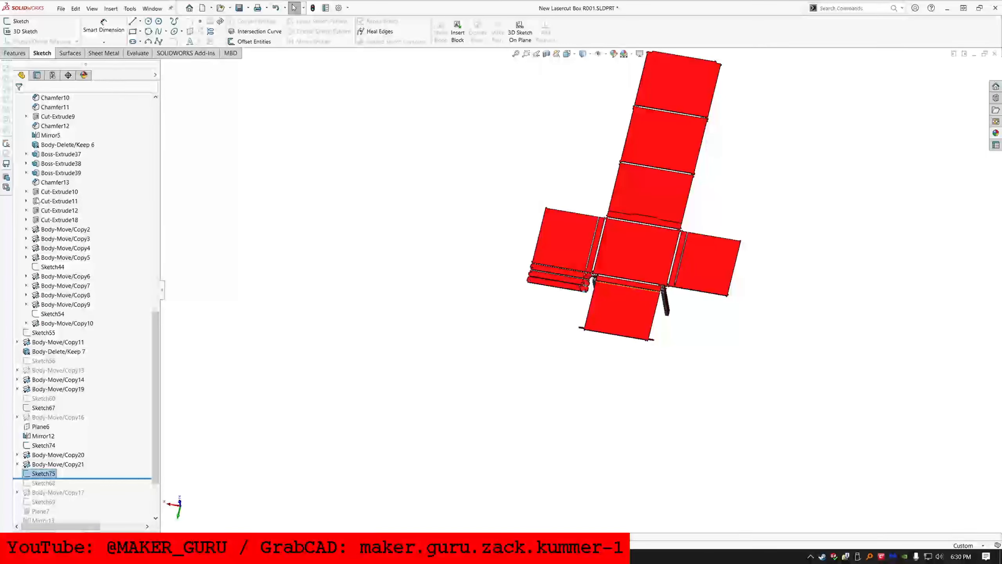
Step: Create a reference plane parallel to Y_ZERO through the free endpoint of the Sketch75 line
{"action": "scroll", "coordinate": [43, 200], "scroll_direction": "up", "scroll_amount": 10}
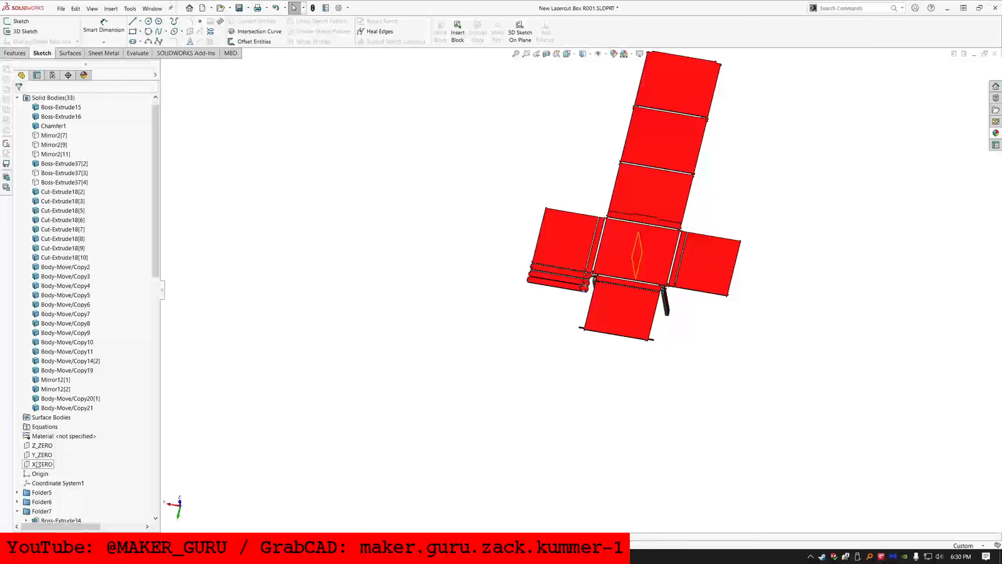
{"action": "left_click", "coordinate": [38, 464]}
{"action": "left_click", "coordinate": [44, 454]}
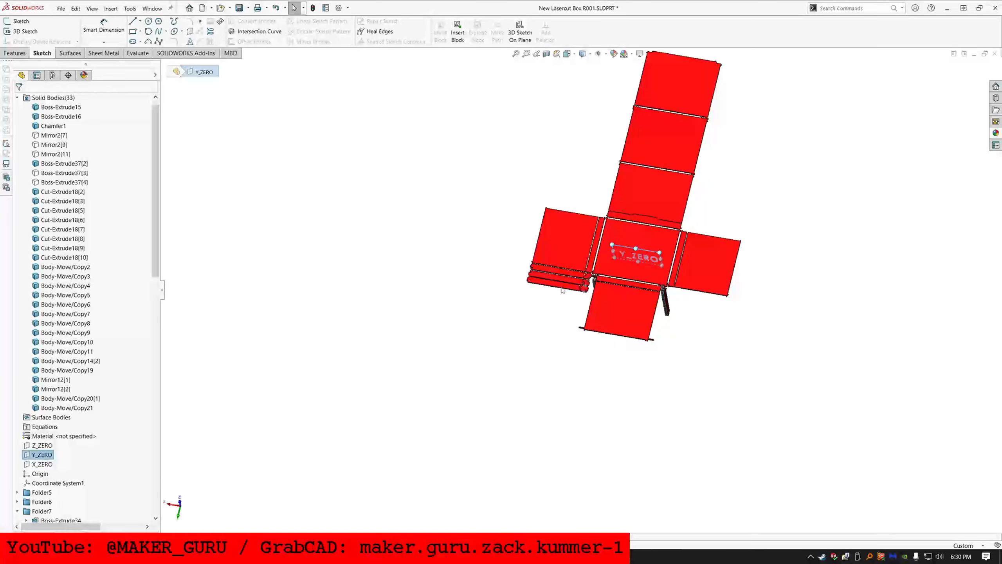
{"action": "scroll", "coordinate": [562, 290], "scroll_direction": "down", "scroll_amount": 10}
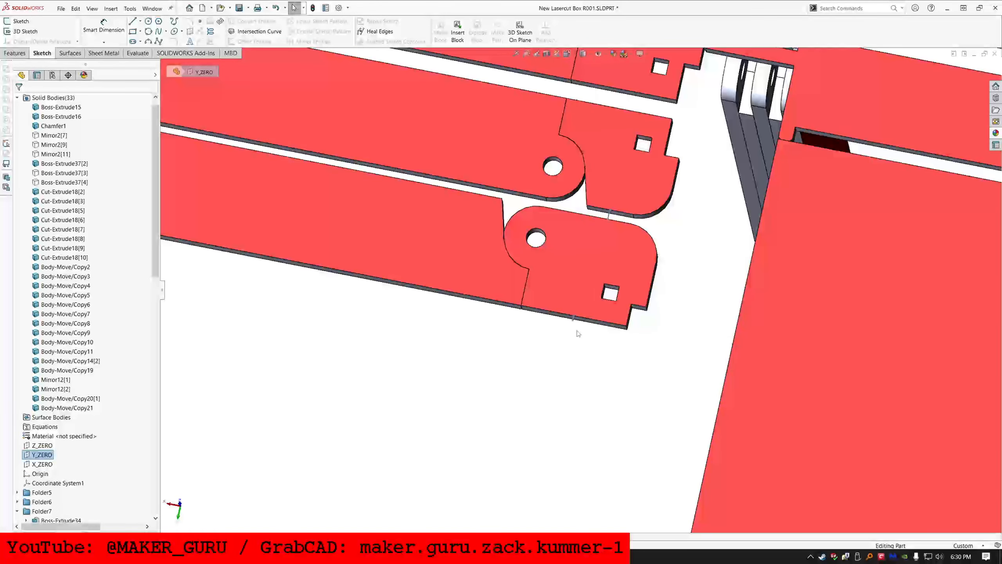
{"action": "left_click", "coordinate": [573, 320]}
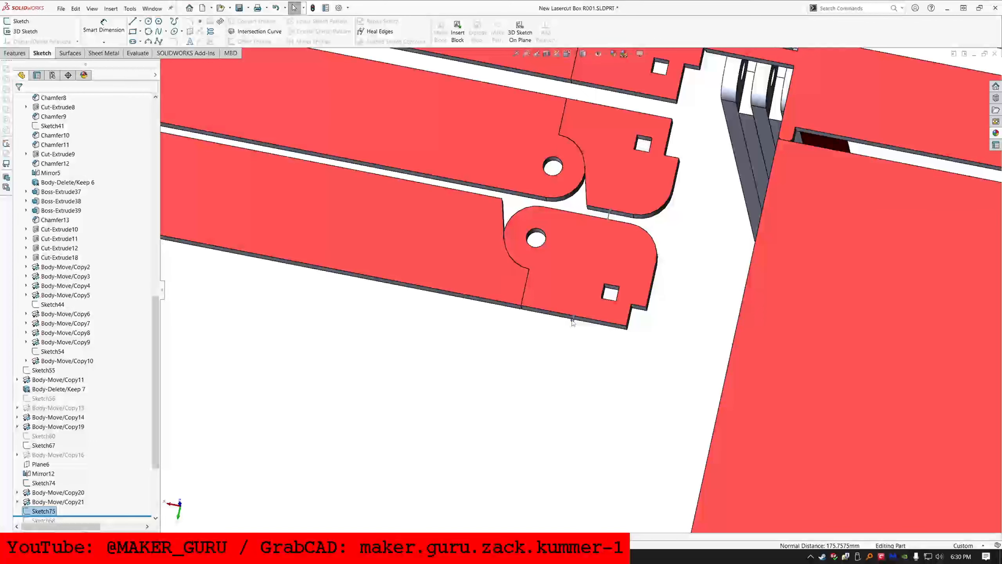
{"action": "left_click", "coordinate": [7, 53]}
{"action": "left_click", "coordinate": [545, 22]}
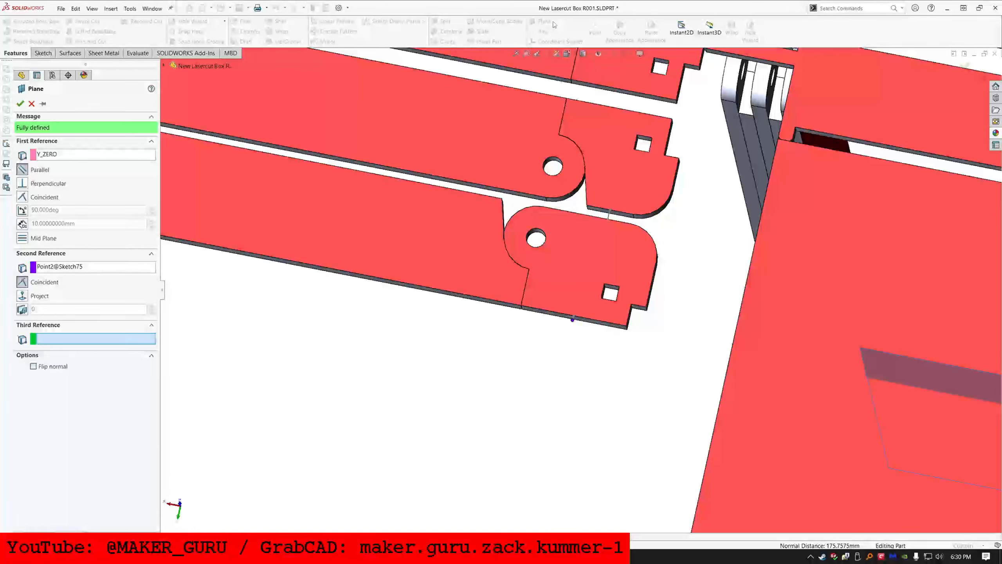
{"action": "key", "text": "Return"}
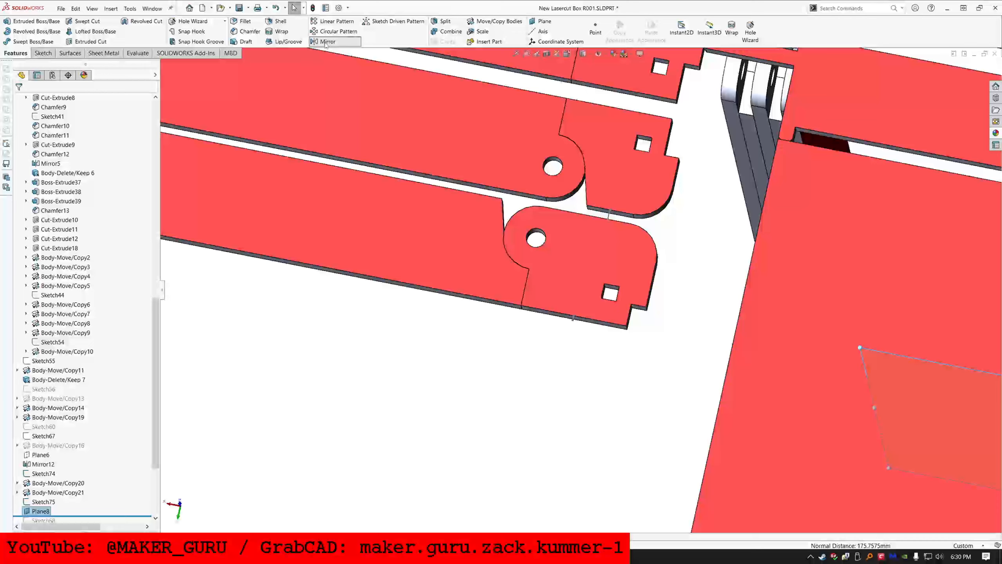
Step: Mirror the lowest short and long hinge plate bodies about the new plane, without merging solids
{"action": "left_click", "coordinate": [326, 42]}
{"action": "left_click", "coordinate": [553, 253]}
{"action": "left_click", "coordinate": [460, 251]}
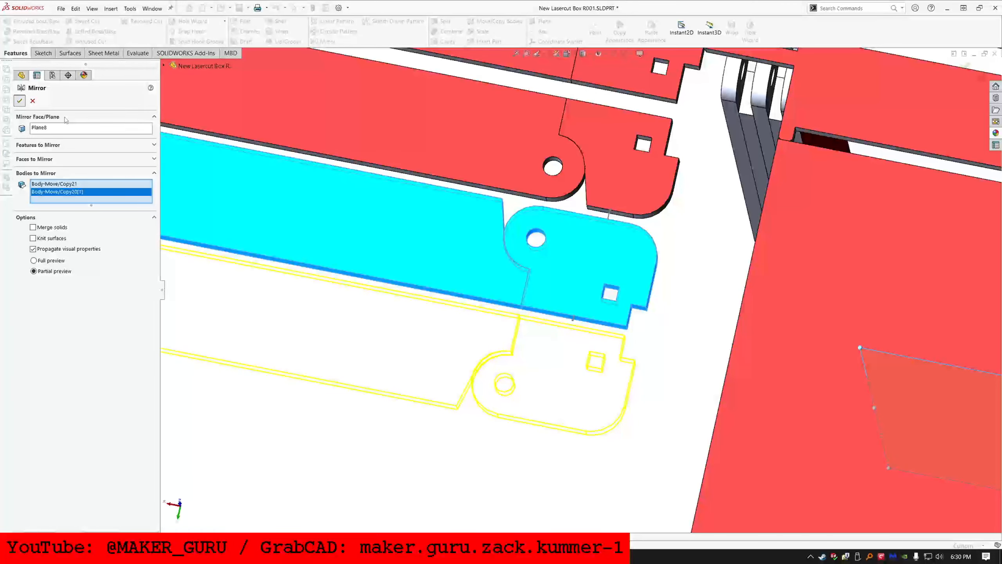
{"action": "left_click", "coordinate": [20, 101]}
Step: Edit Mirror15 to also mirror the short and long plate bodies of the row above, Mirror12[1] and Mirror12[2]
{"action": "scroll", "coordinate": [451, 321], "scroll_direction": "up", "scroll_amount": 3}
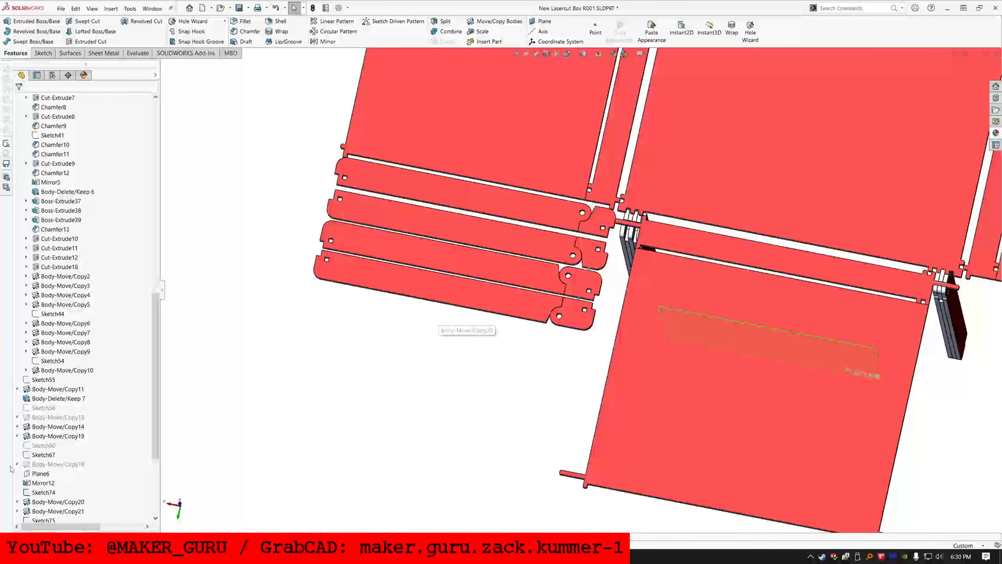
{"action": "scroll", "coordinate": [57, 489], "scroll_direction": "down", "scroll_amount": 5}
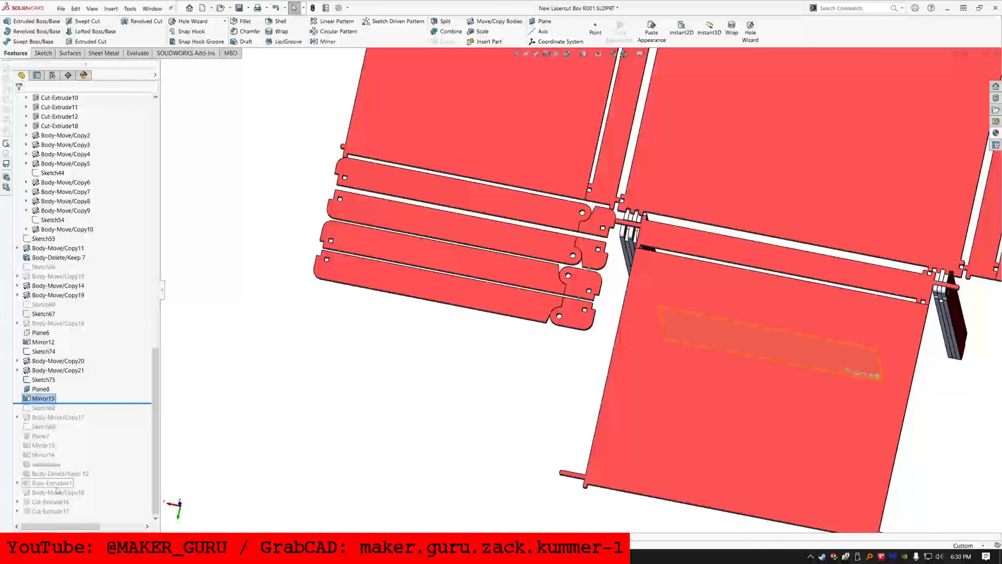
{"action": "left_click", "coordinate": [41, 398]}
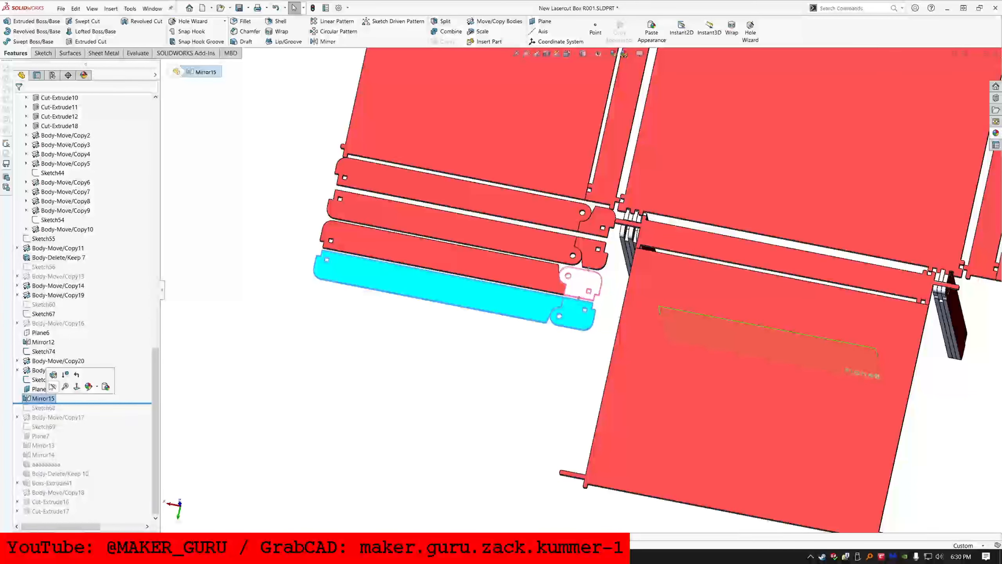
{"action": "left_click", "coordinate": [588, 253]}
{"action": "left_click", "coordinate": [501, 241]}
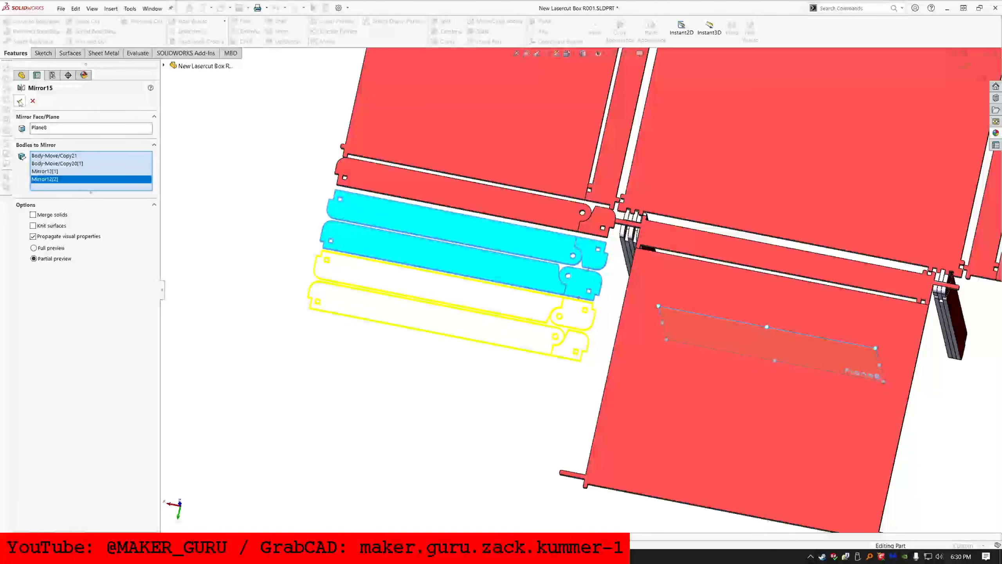
{"action": "key", "text": "Return"}
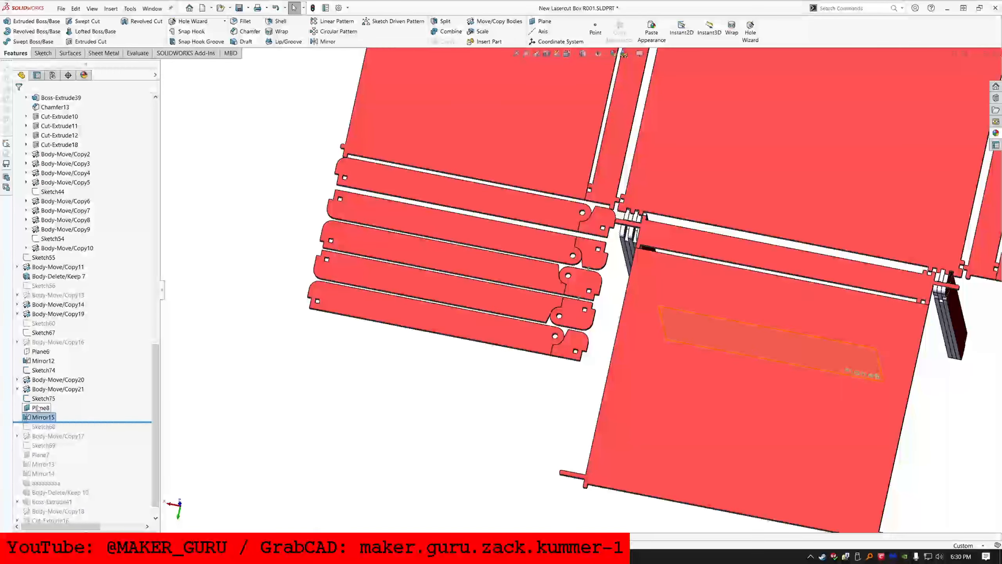
Step: Hide Plane8 and the spacing line sketches Sketch75 and Sketch74
{"action": "left_click", "coordinate": [38, 408]}
{"action": "left_click", "coordinate": [34, 399]}
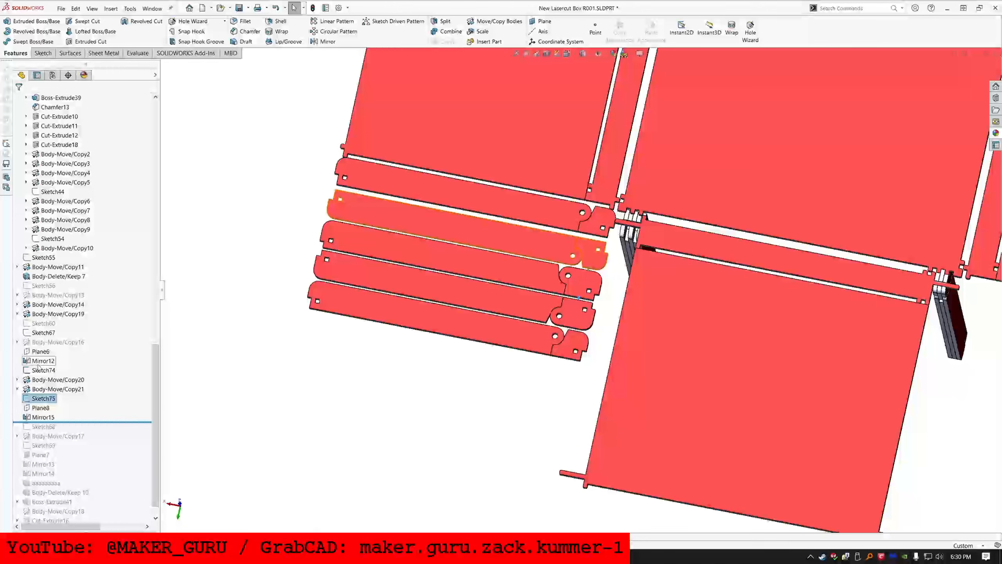
{"action": "left_click", "coordinate": [45, 370], "text": "ctrl"}
{"action": "key", "text": "Escape"}
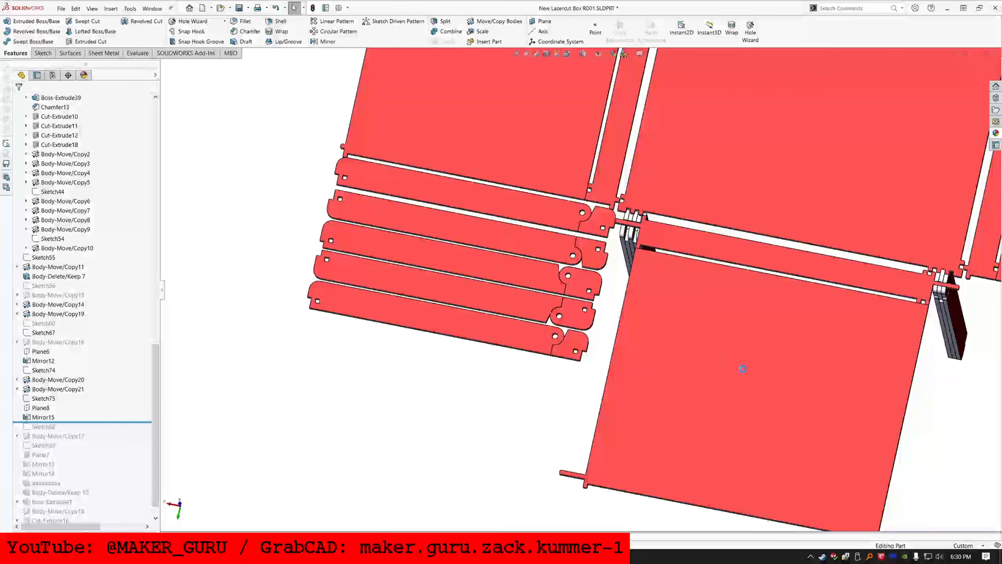
Step: Move the rollback bar below Mirror14 and delete the obsolete features from Sketch68 through Mirror14
{"action": "key", "text": "f"}
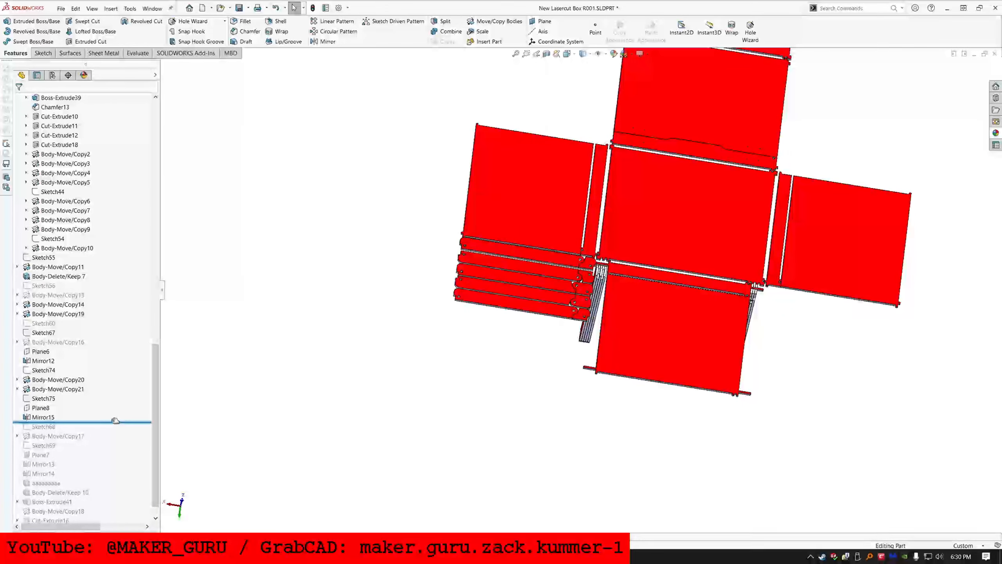
{"action": "left_click_drag", "start_coordinate": [121, 423], "coordinate": [123, 435]}
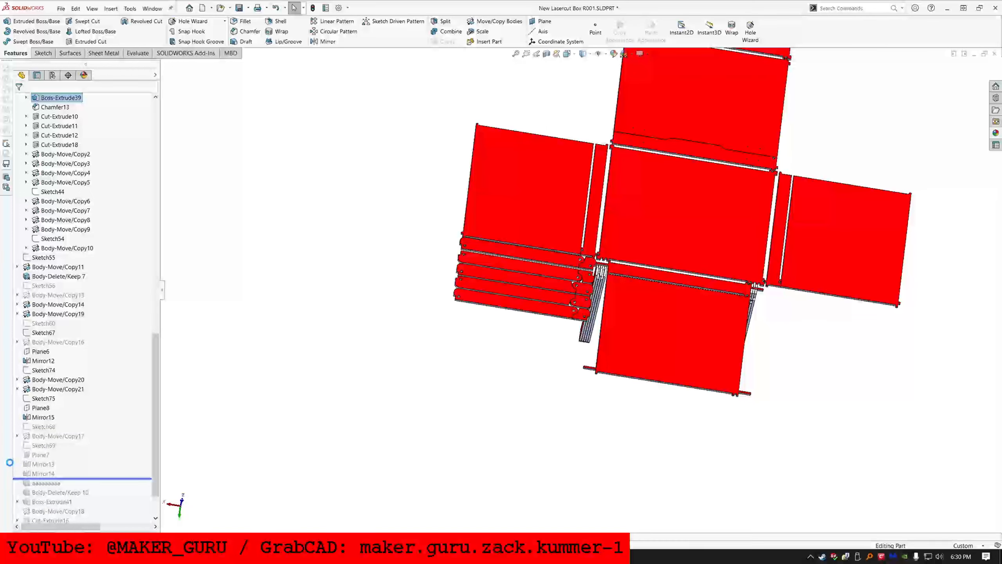
{"action": "left_click", "coordinate": [42, 428], "text": "shift"}
{"action": "key", "text": "Delete"}
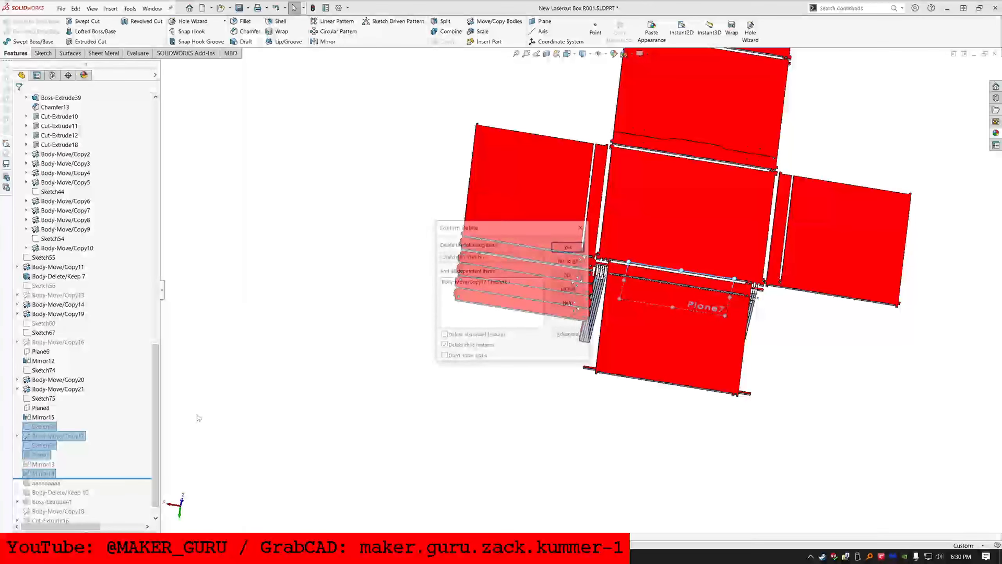
{"action": "left_click", "coordinate": [569, 259]}
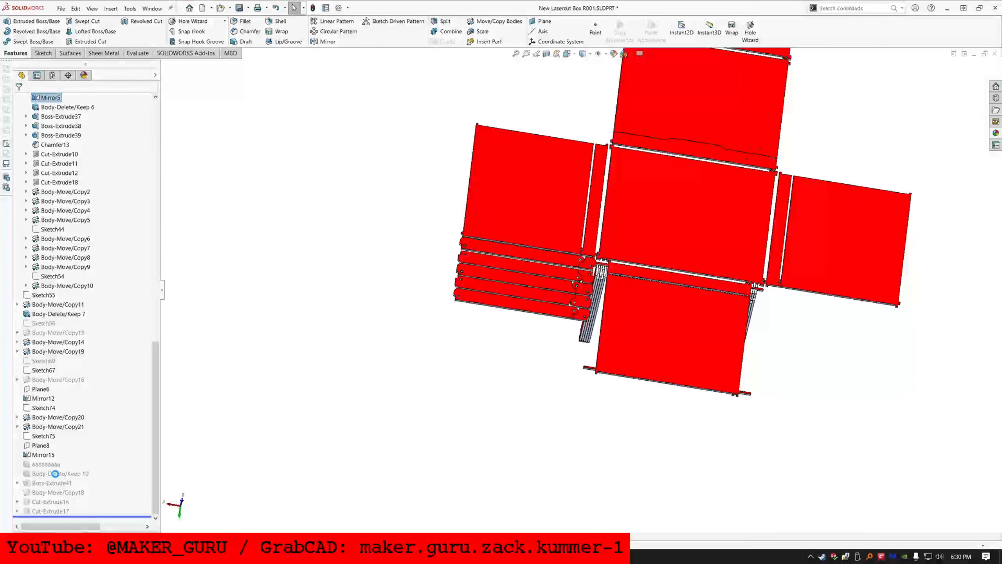
Step: With the model rolled to the end, delete the two suppressed features below Mirror15, including Body-Delete/Keep 10
{"action": "left_click", "coordinate": [57, 511], "text": "shift"}
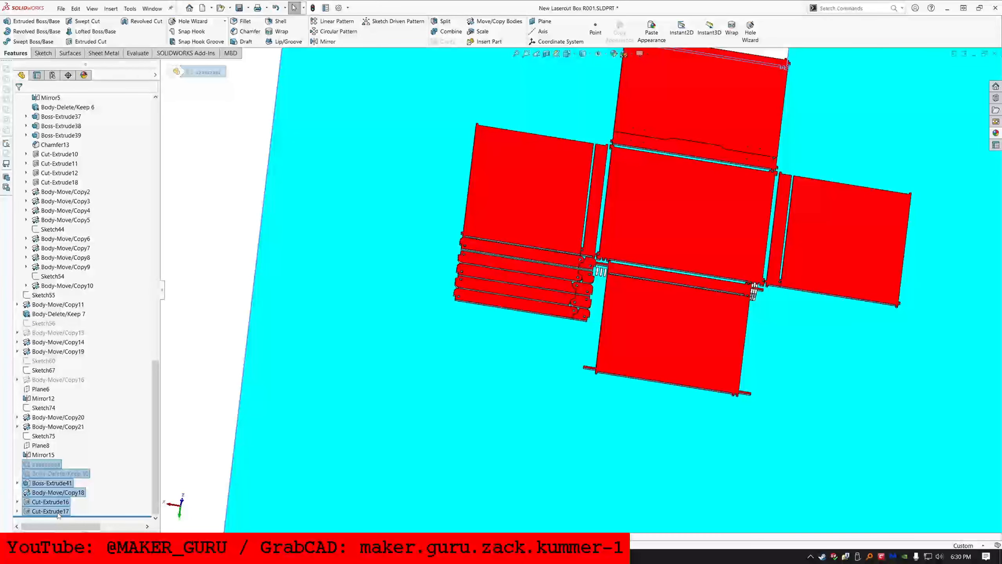
{"action": "key", "text": "Escape"}
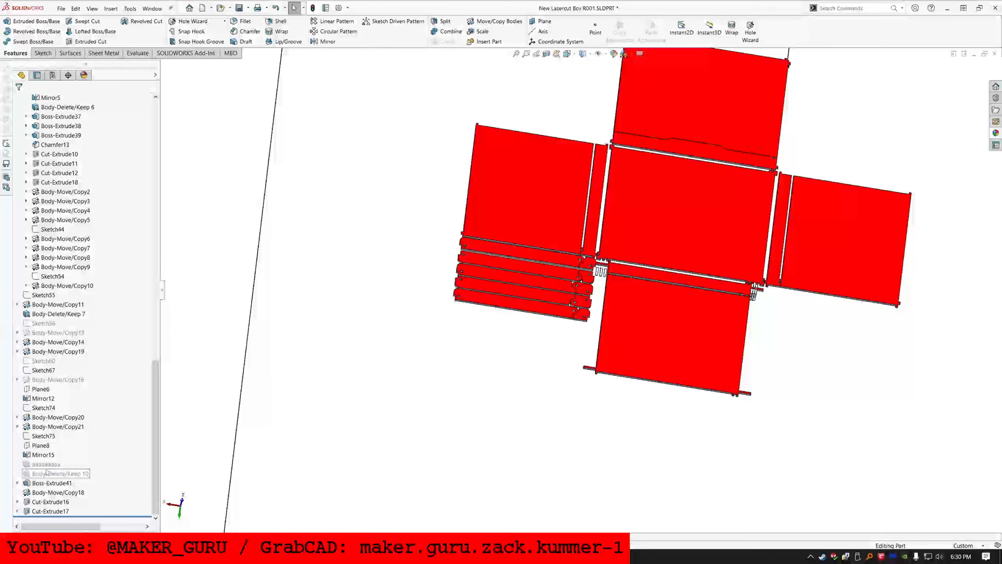
{"action": "key", "text": "Delete"}
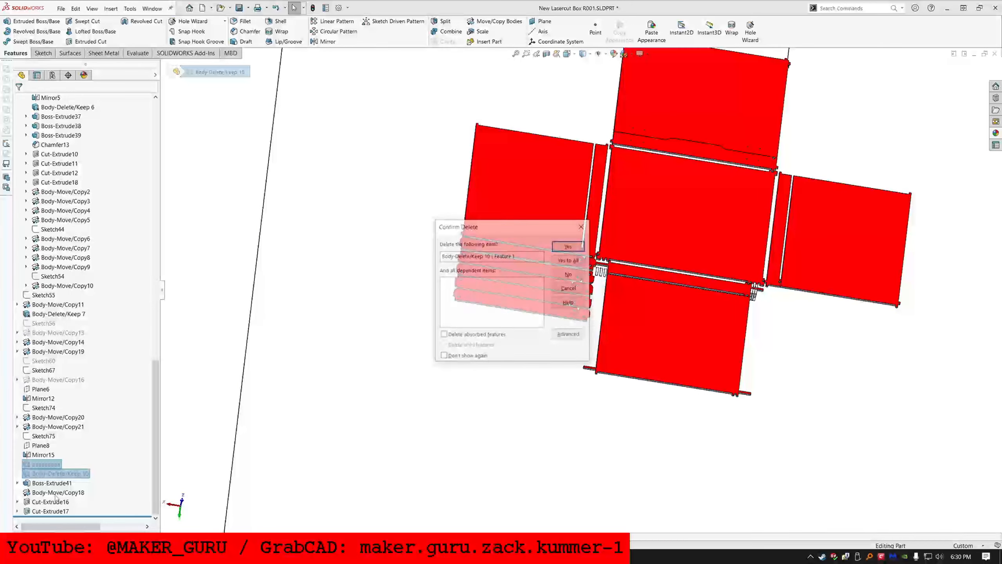
{"action": "key", "text": "Return"}
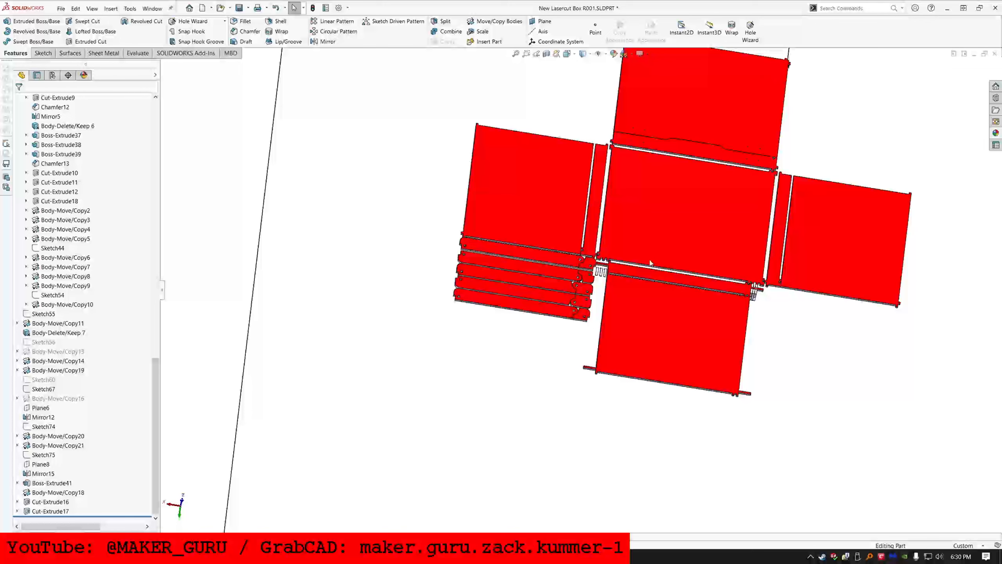
Step: Roll the model back to directly below Mirror15, ahead of Boss-Extrude41
{"action": "scroll", "coordinate": [650, 263], "scroll_direction": "down", "scroll_amount": 3}
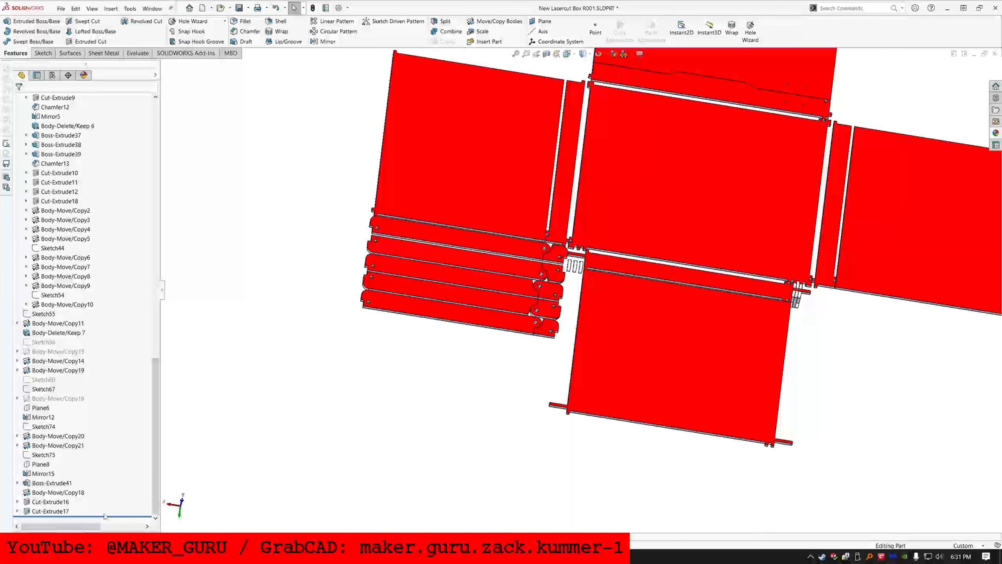
{"action": "left_click_drag", "start_coordinate": [108, 476], "coordinate": [107, 478]}
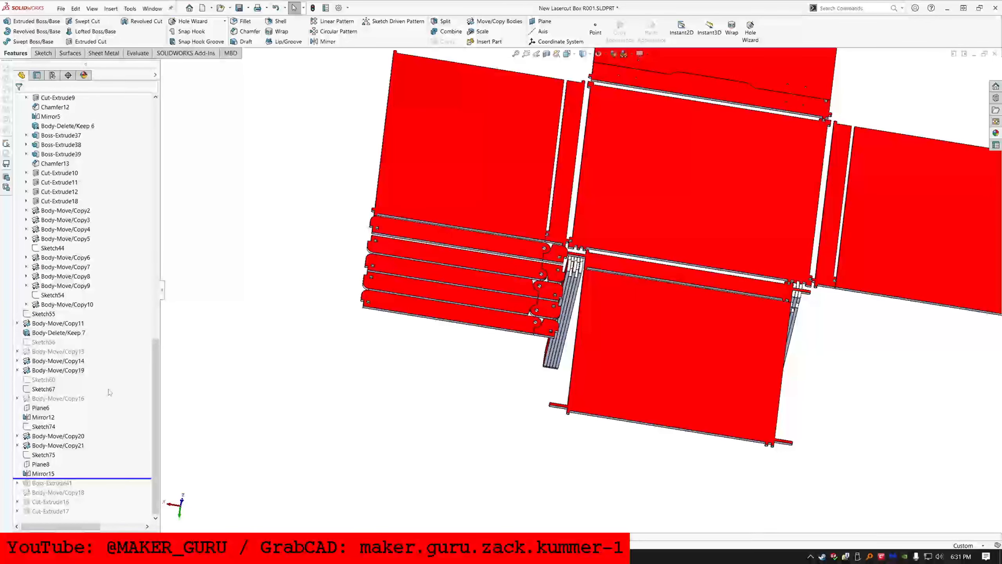
{"action": "scroll", "coordinate": [114, 308], "scroll_direction": "up", "scroll_amount": 9}
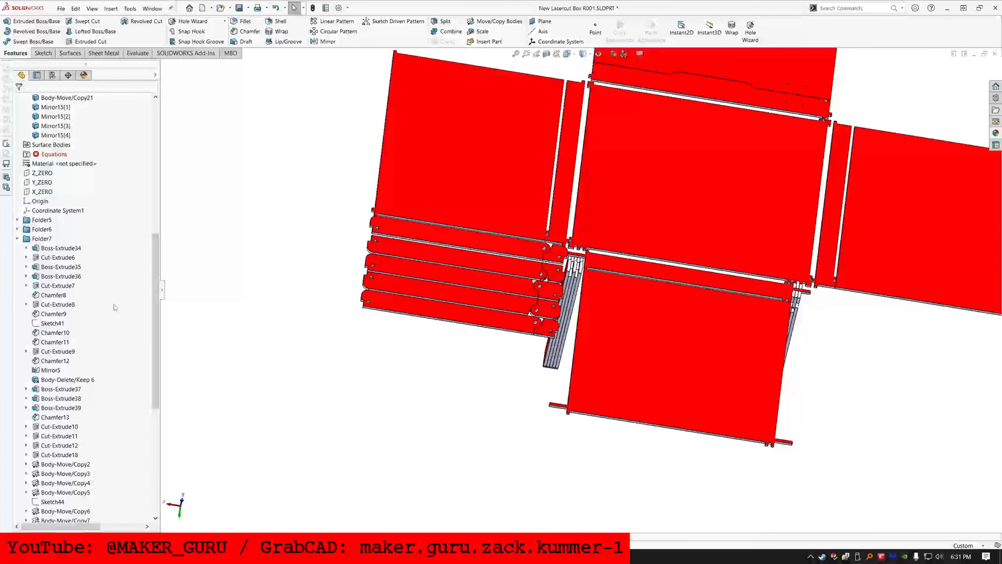
Step: Mirror the ten stacked hinge-plate bodies about the X_ZERO plane, leaving Merge solids off
{"action": "left_click", "coordinate": [45, 194]}
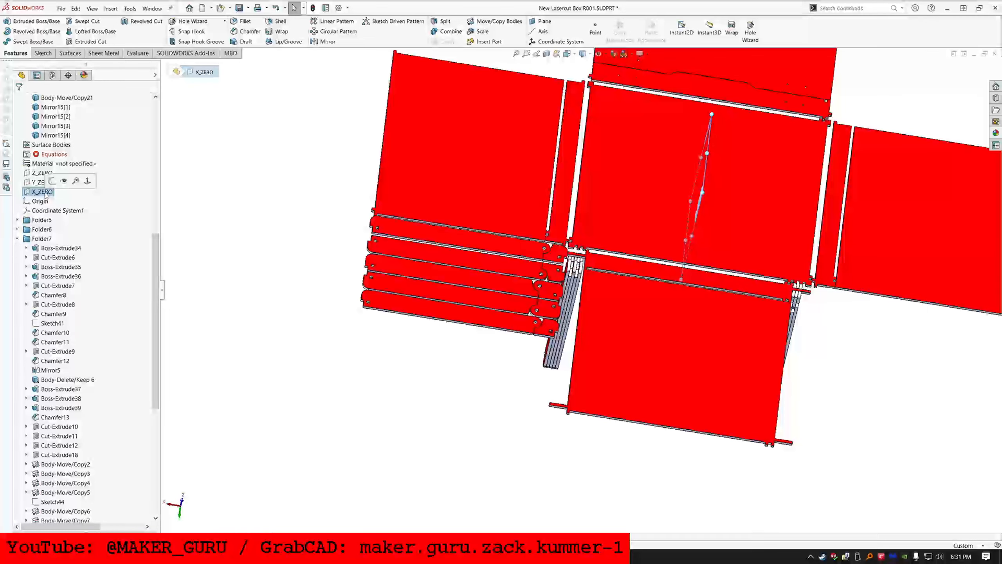
{"action": "left_click", "coordinate": [351, 44]}
{"action": "scroll", "coordinate": [516, 322], "scroll_direction": "down", "scroll_amount": 5}
{"action": "left_click", "coordinate": [607, 343]}
{"action": "left_click", "coordinate": [552, 328]}
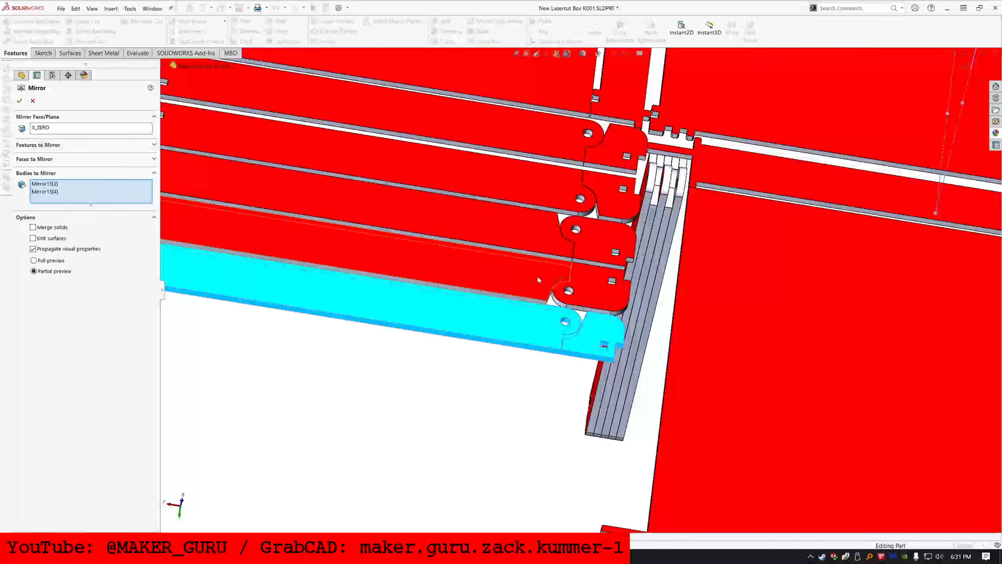
{"action": "left_click", "coordinate": [537, 275]}
{"action": "left_click", "coordinate": [579, 274]}
{"action": "left_click", "coordinate": [585, 233]}
{"action": "left_click", "coordinate": [564, 215]}
{"action": "left_click", "coordinate": [549, 188]}
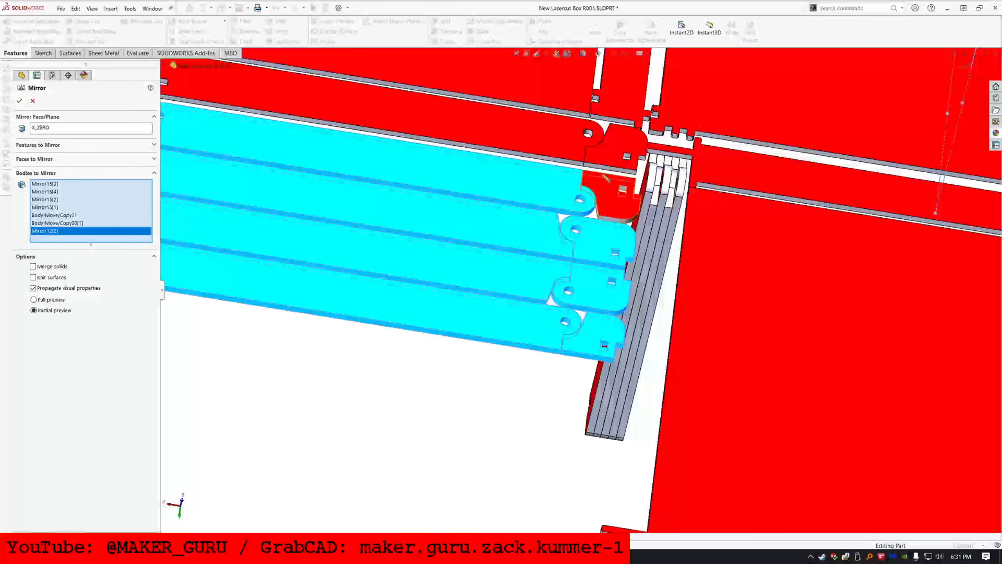
{"action": "left_click", "coordinate": [617, 203]}
{"action": "left_click", "coordinate": [625, 156]}
{"action": "left_click", "coordinate": [551, 136]}
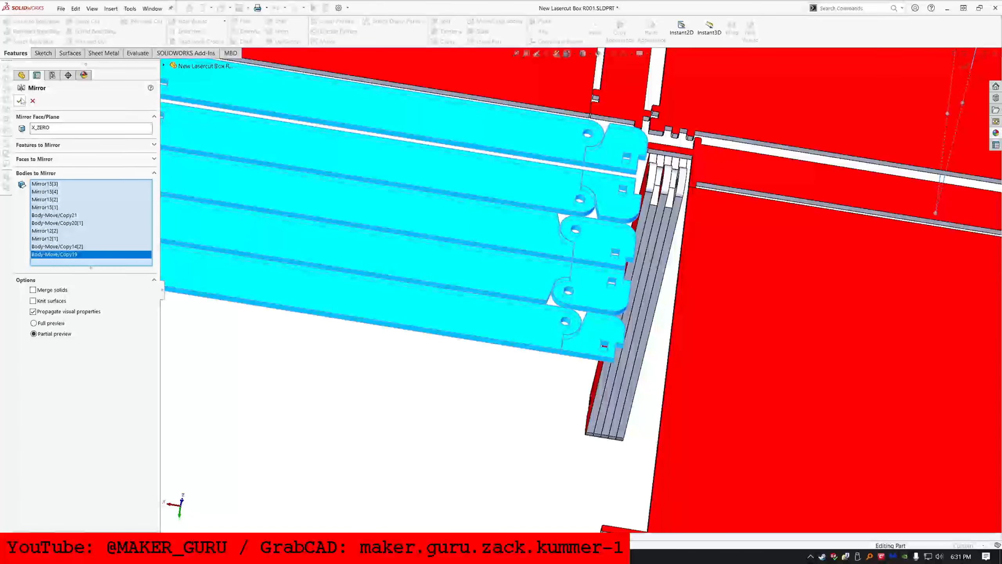
{"action": "left_click", "coordinate": [19, 100]}
Step: Roll the model forward from Mirror16 to the end of the feature tree, past Cut-Extrude17, and save the part
{"action": "scroll", "coordinate": [376, 252], "scroll_direction": "up", "scroll_amount": 5}
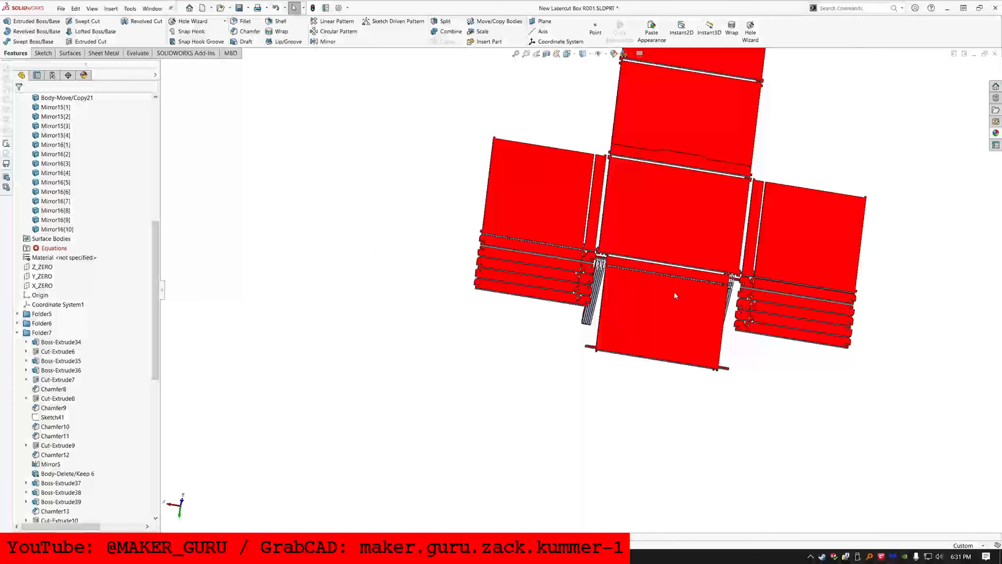
{"action": "scroll", "coordinate": [722, 298], "scroll_direction": "down", "scroll_amount": 3}
{"action": "scroll", "coordinate": [722, 298], "scroll_direction": "down", "scroll_amount": 2}
{"action": "scroll", "coordinate": [509, 355], "scroll_direction": "up", "scroll_amount": 5}
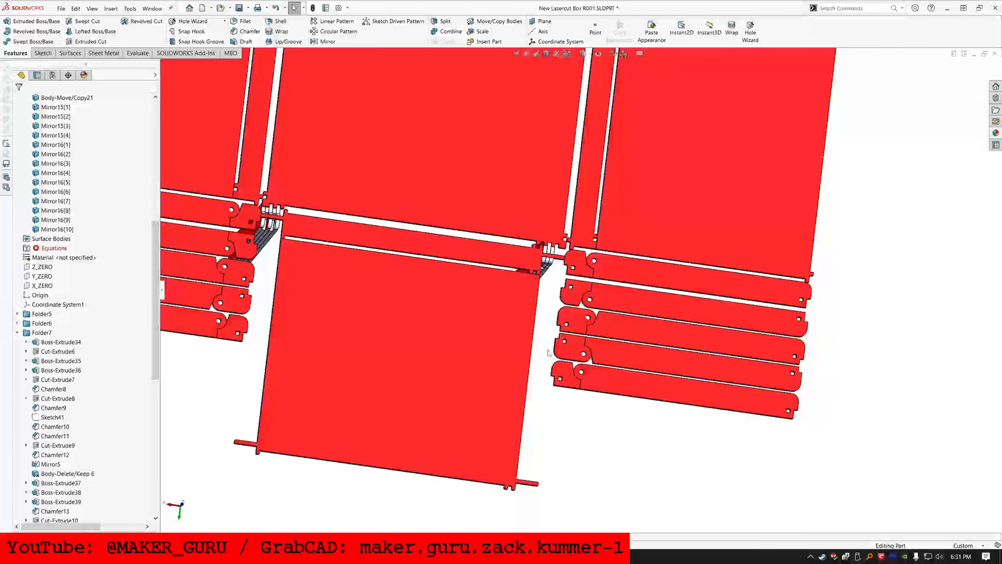
{"action": "scroll", "coordinate": [61, 323], "scroll_direction": "down", "scroll_amount": 12}
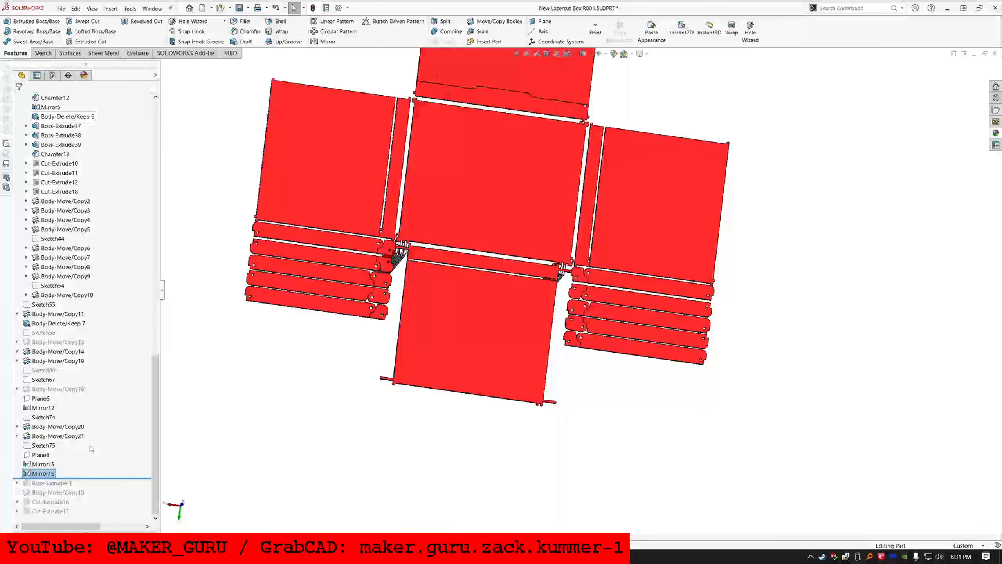
{"action": "left_click_drag", "start_coordinate": [99, 477], "coordinate": [99, 516]}
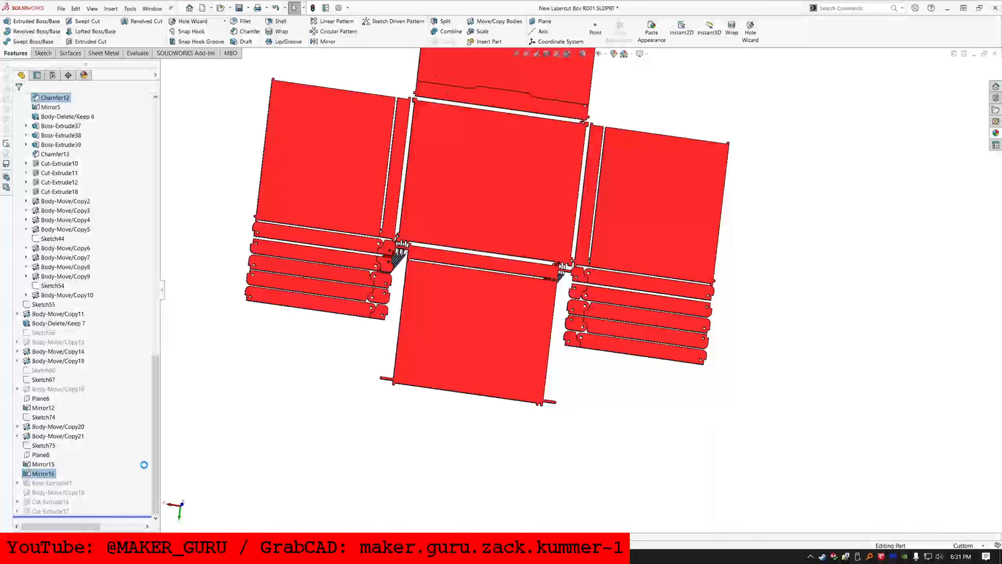
{"action": "left_click", "coordinate": [58, 492]}
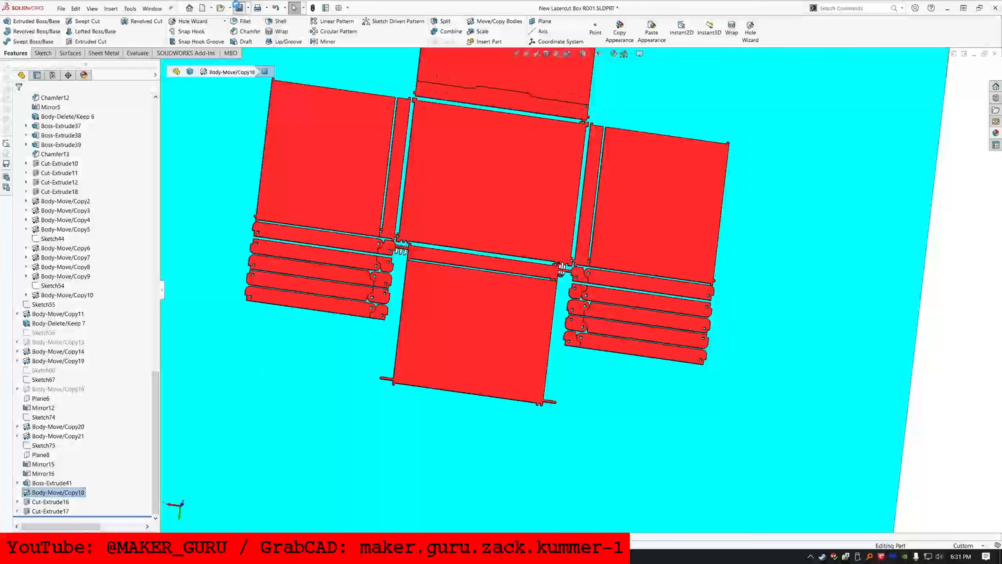
{"action": "left_click", "coordinate": [157, 139]}
{"action": "left_click", "coordinate": [157, 139]}
Step: Collapse all items in the part's feature tree
{"action": "scroll", "coordinate": [59, 233], "scroll_direction": "down", "scroll_amount": 6}
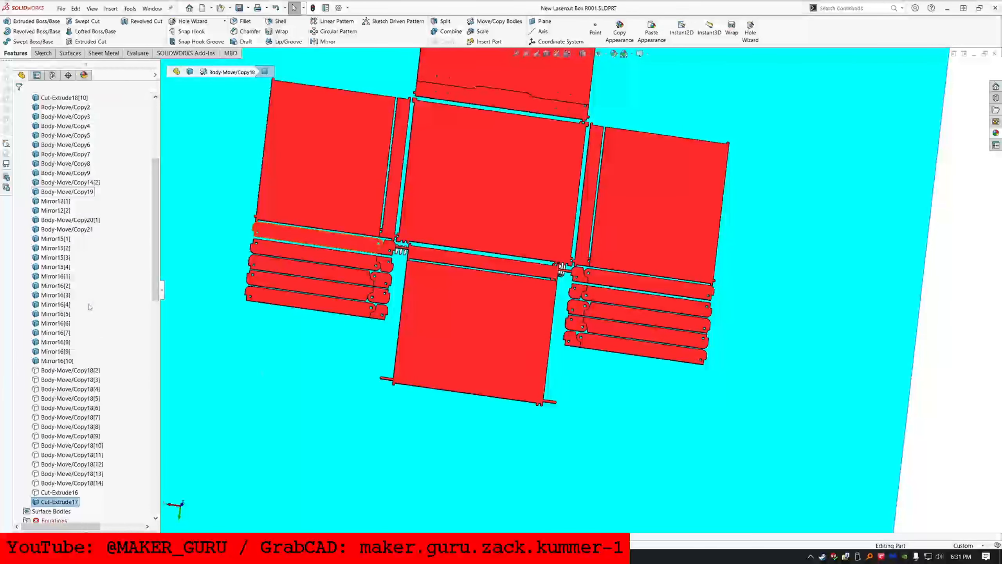
{"action": "scroll", "coordinate": [89, 307], "scroll_direction": "up", "scroll_amount": 6}
{"action": "left_click", "coordinate": [17, 107]}
{"action": "right_click", "coordinate": [40, 98]}
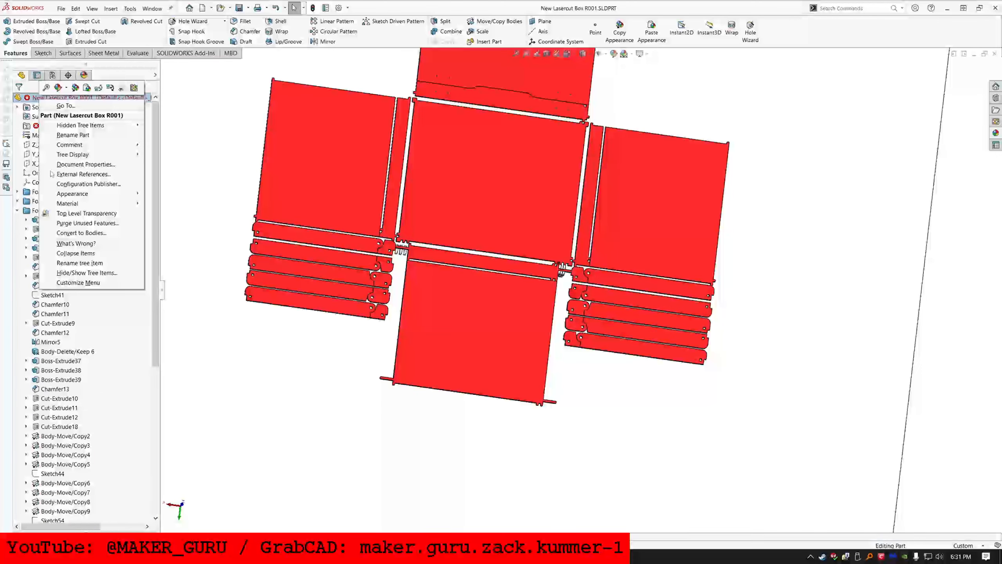
{"action": "left_click", "coordinate": [73, 253]}
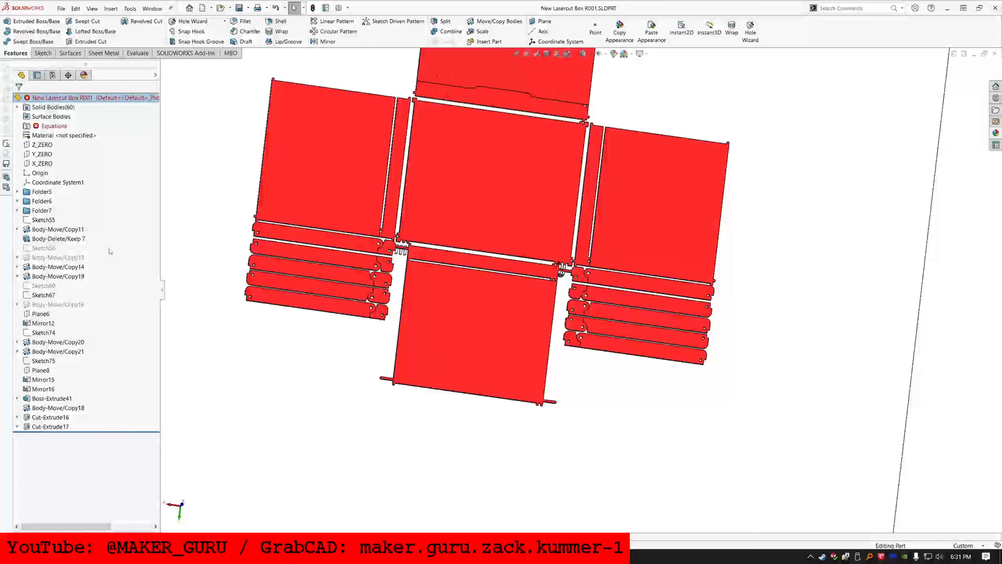
Step: Look through the part's equations for the faulty entries, copy the name Sketch68 from one, and close the list without changes
{"action": "right_click", "coordinate": [53, 126]}
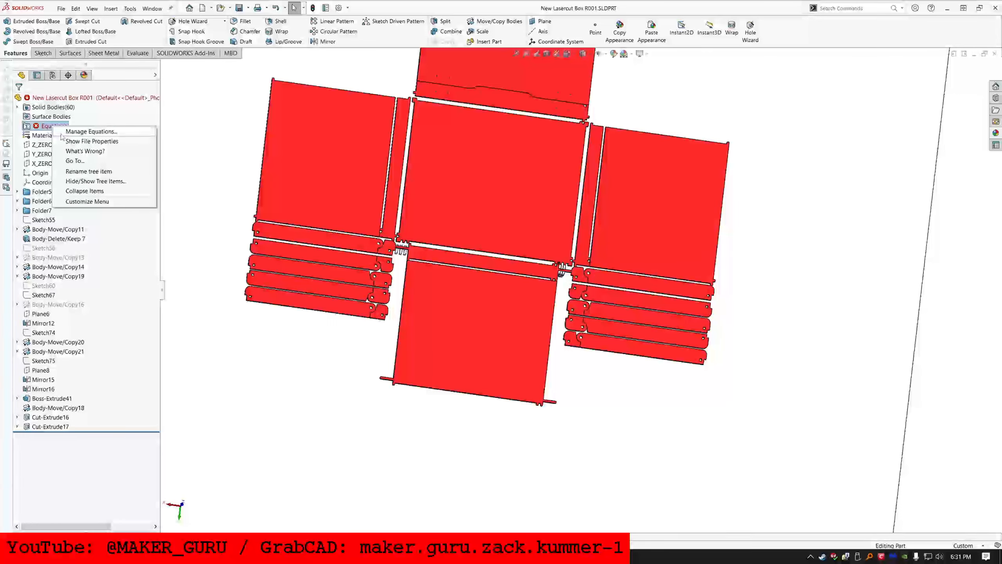
{"action": "left_click", "coordinate": [69, 133]}
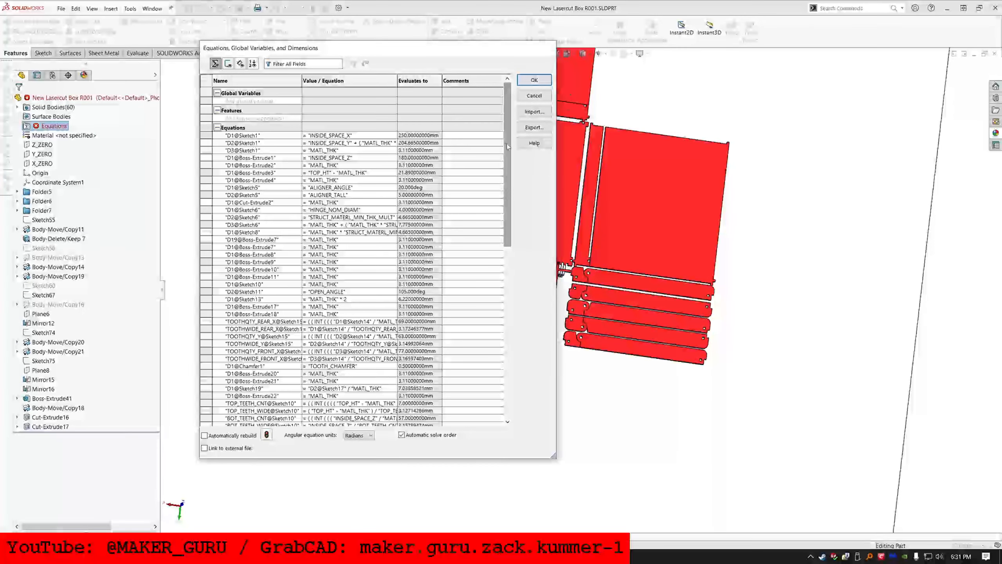
{"action": "left_click_drag", "start_coordinate": [506, 205], "coordinate": [505, 375]}
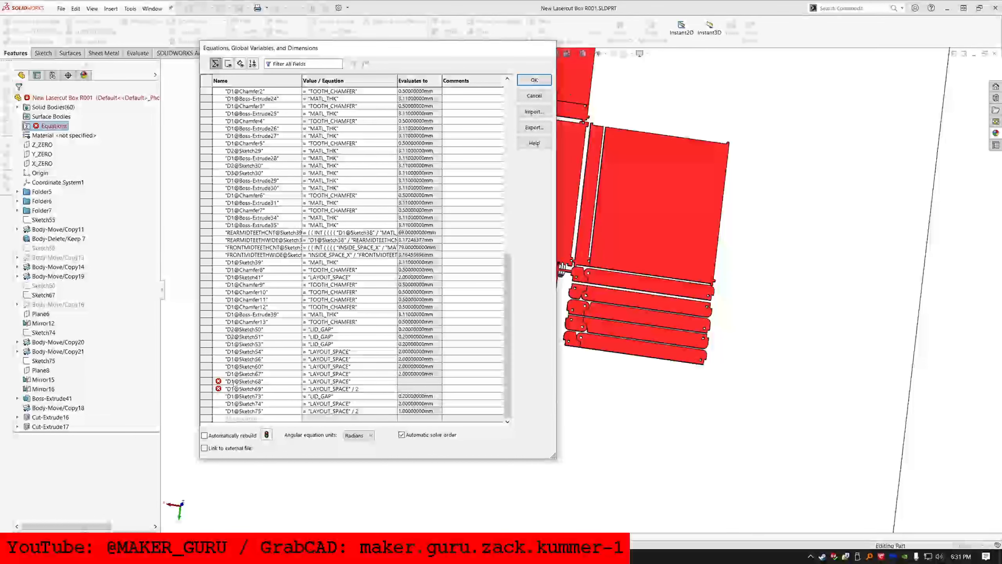
{"action": "double_click", "coordinate": [249, 381]}
{"action": "key", "text": "ctrl+c"}
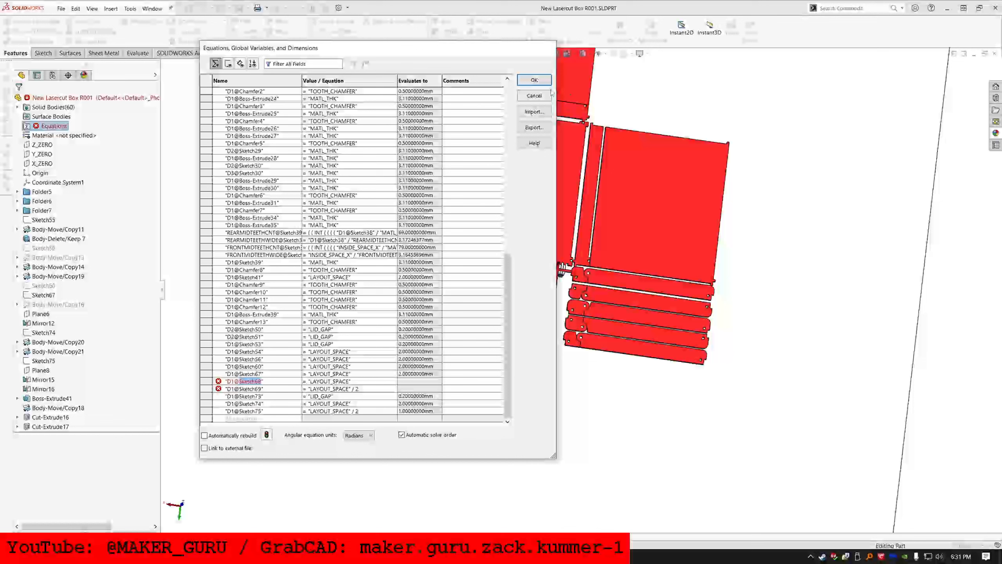
{"action": "left_click", "coordinate": [539, 95]}
Step: Search the feature tree for Sketch68, broaden the search to Sketch6, check the matches in Folder5, and clear the filter
{"action": "left_click", "coordinate": [72, 86]}
{"action": "key", "text": "ctrl+v"}
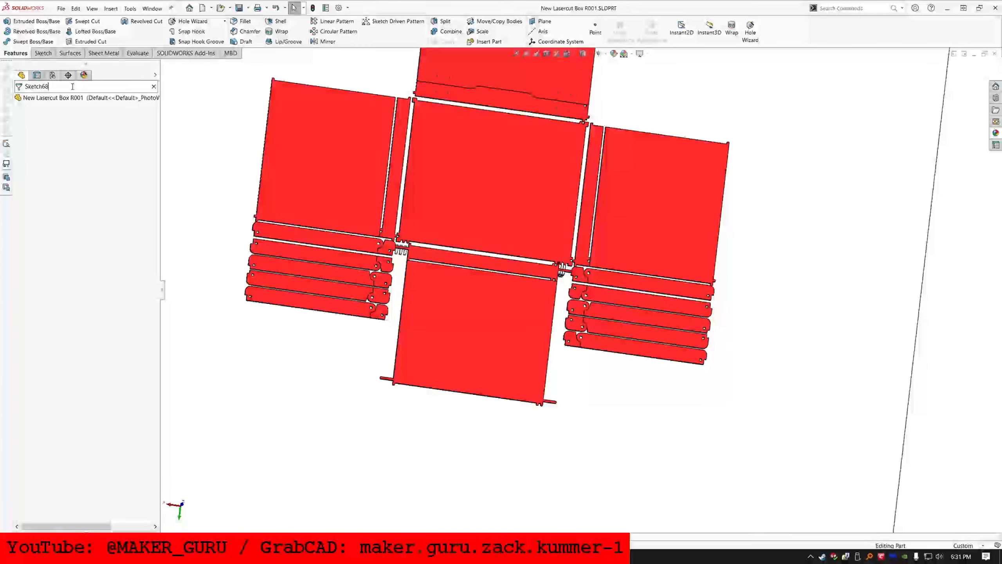
{"action": "type", "text": "9"}
{"action": "key", "text": "BackSpace"}
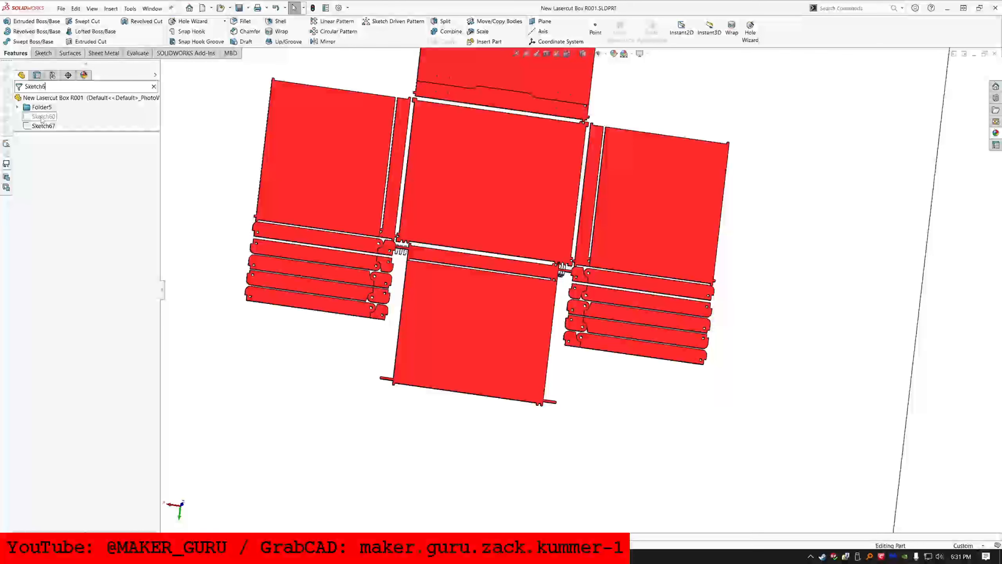
{"action": "left_click", "coordinate": [42, 107]}
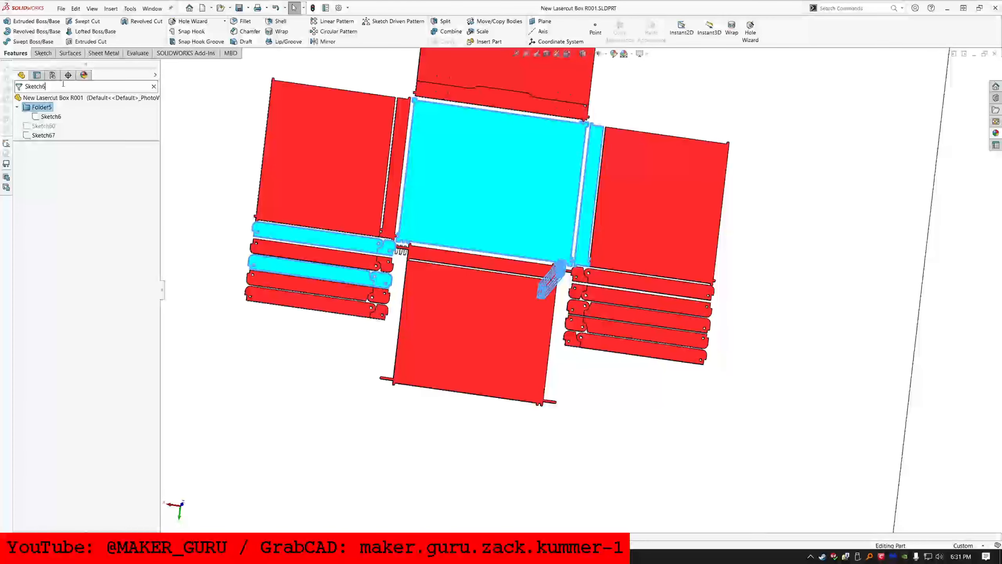
{"action": "left_click", "coordinate": [154, 87]}
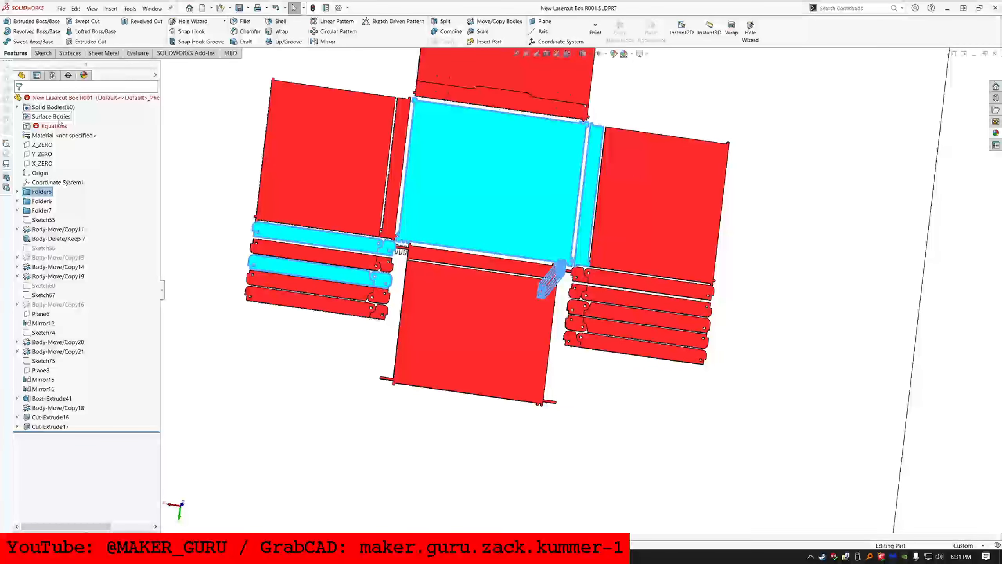
Step: Delete the faulty D1@Sketch69 and D1@Sketch68 equations from the part's equations and accept the change
{"action": "right_click", "coordinate": [59, 127]}
{"action": "left_click", "coordinate": [120, 130]}
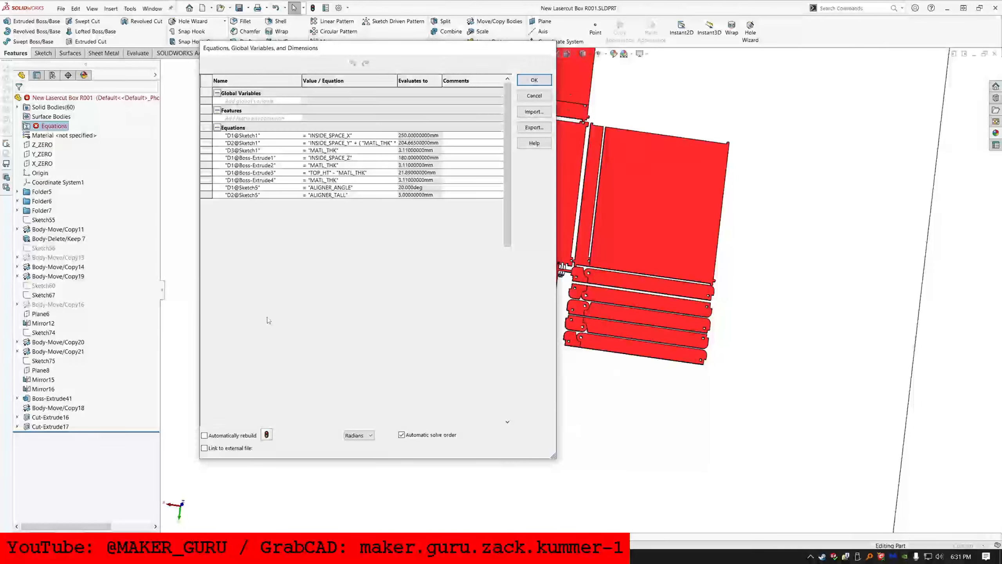
{"action": "left_click", "coordinate": [508, 322]}
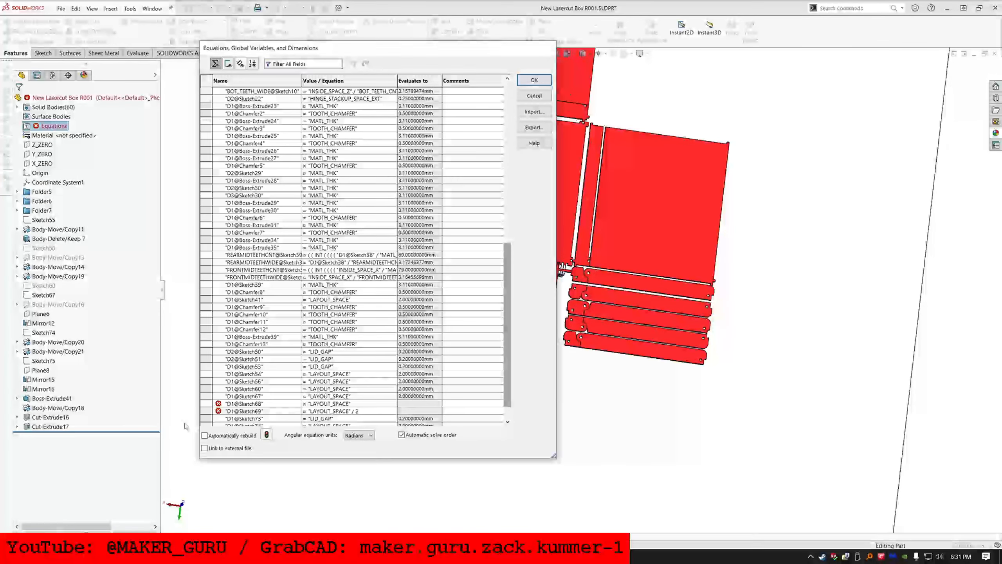
{"action": "left_click", "coordinate": [206, 411]}
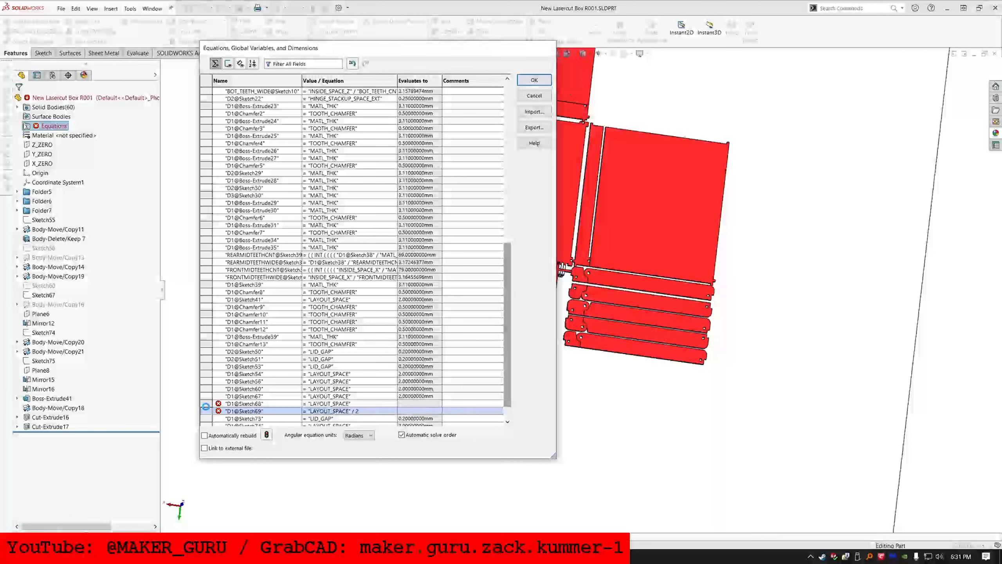
{"action": "key", "text": "Delete"}
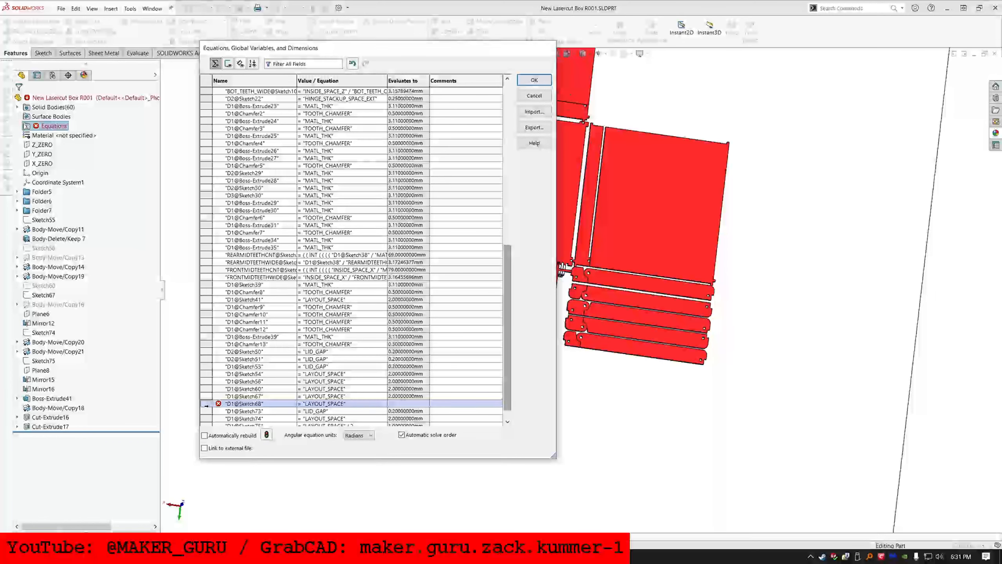
{"action": "key", "text": "Delete"}
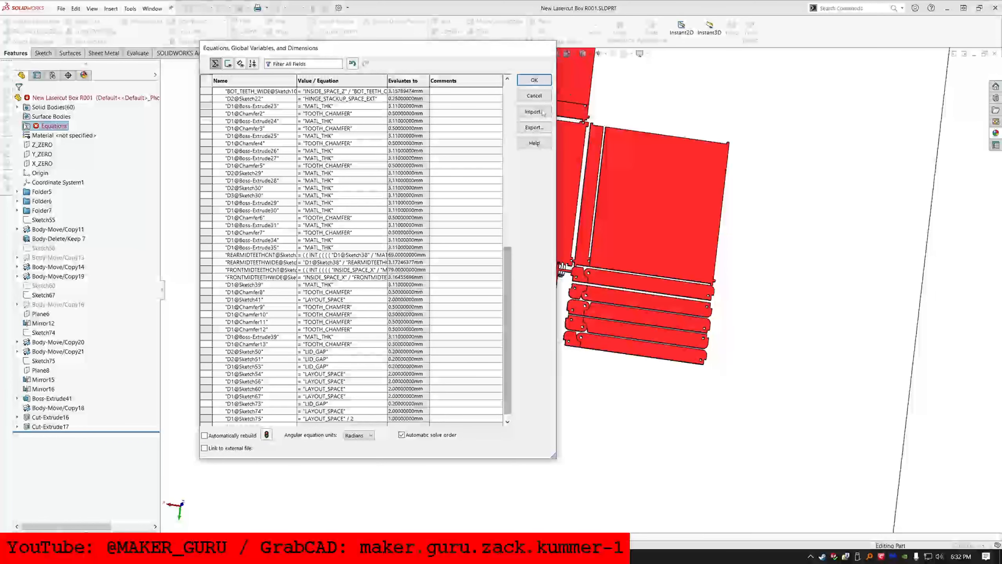
{"action": "left_click", "coordinate": [534, 80]}
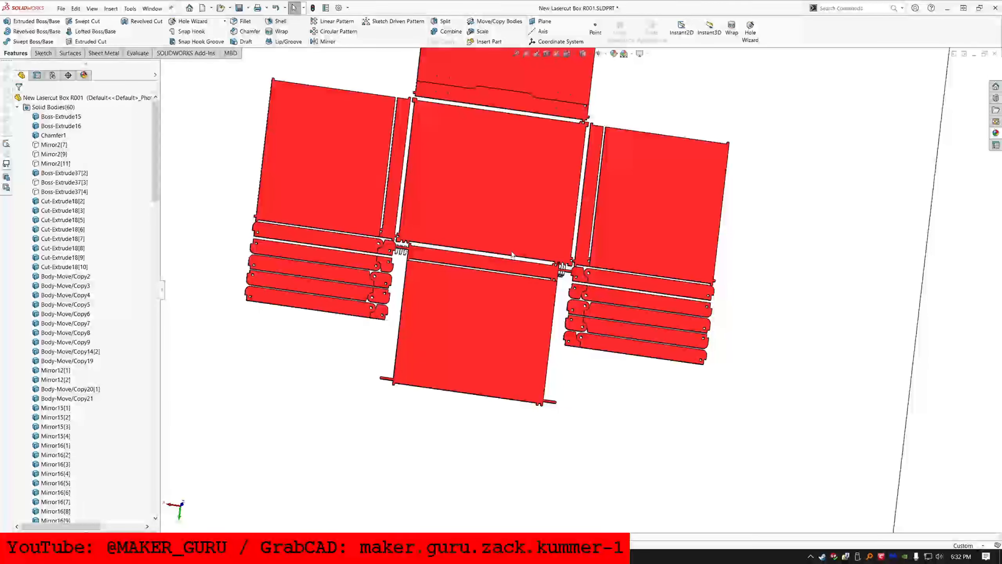
Step: Save the part with the cleaned-up equations
{"action": "left_click", "coordinate": [204, 86]}
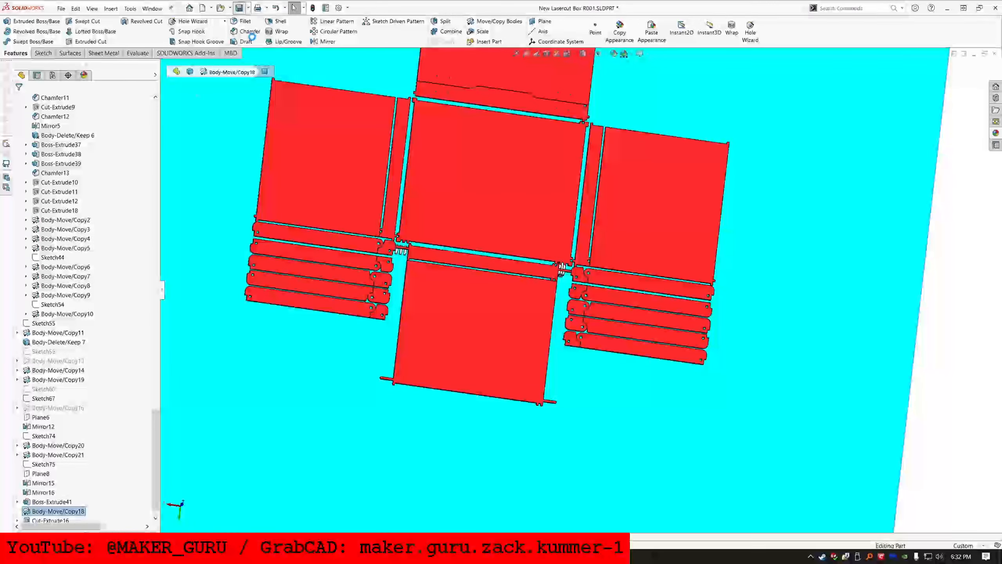
{"action": "key", "text": "ctrl+7"}
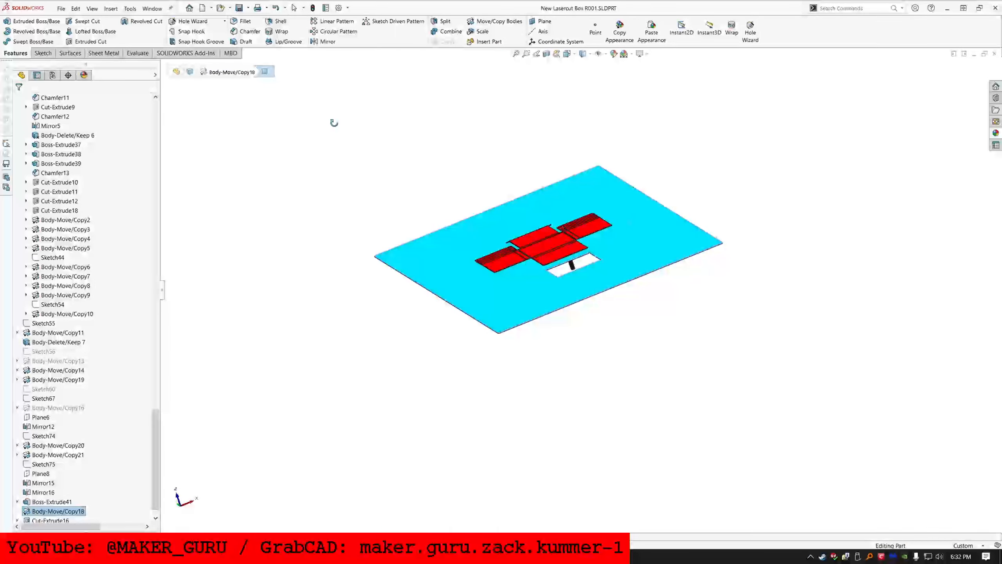
{"action": "middle_click_drag", "start_coordinate": [334, 123], "coordinate": [360, 212]}
{"action": "scroll", "coordinate": [117, 273], "scroll_direction": "up", "scroll_amount": 15}
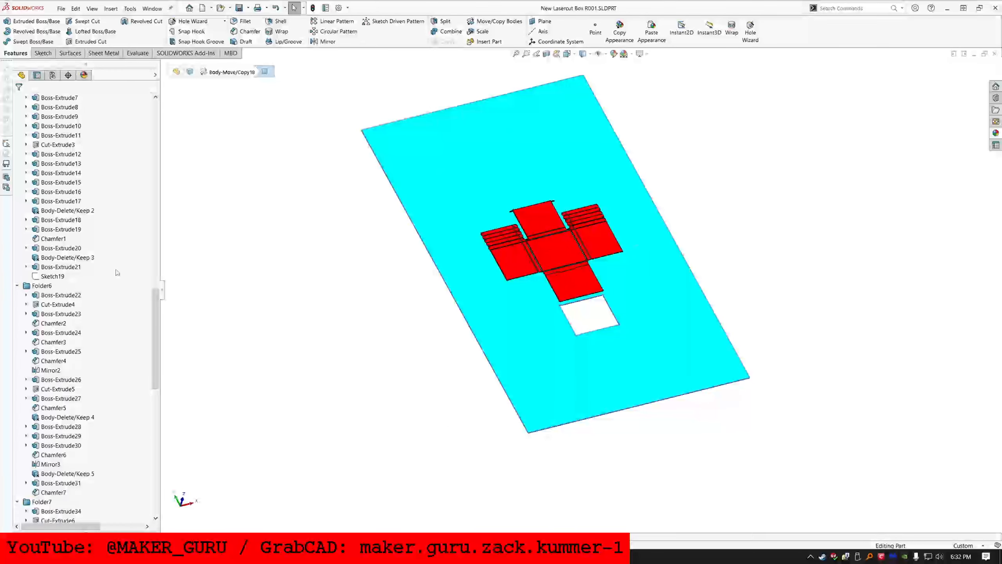
{"action": "scroll", "coordinate": [117, 272], "scroll_direction": "up", "scroll_amount": 20}
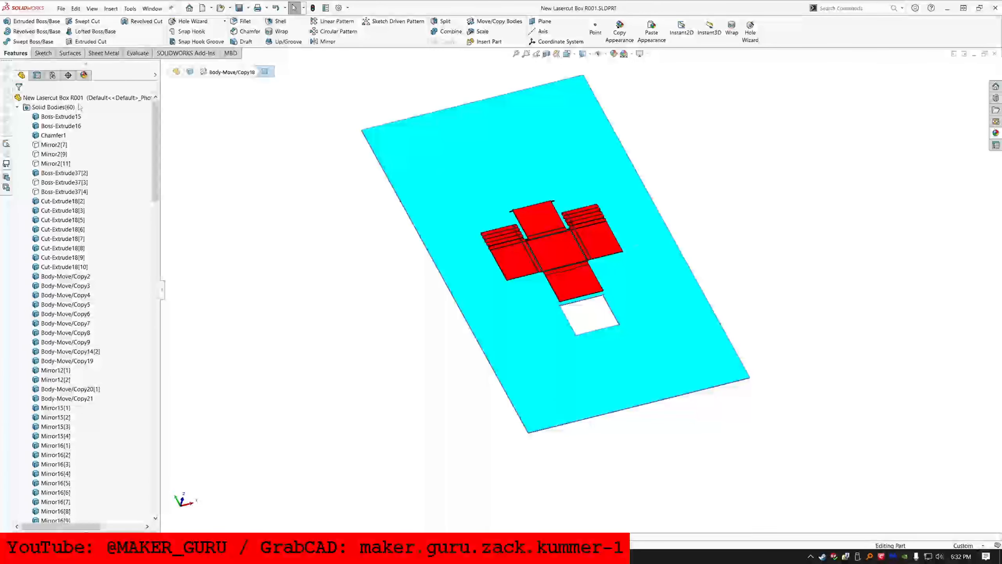
Step: Collapse the feature tree, expand the solid bodies, hide the Cut-Extrude17 body and show Body-Move/Copy18[2]
{"action": "right_click", "coordinate": [81, 98]}
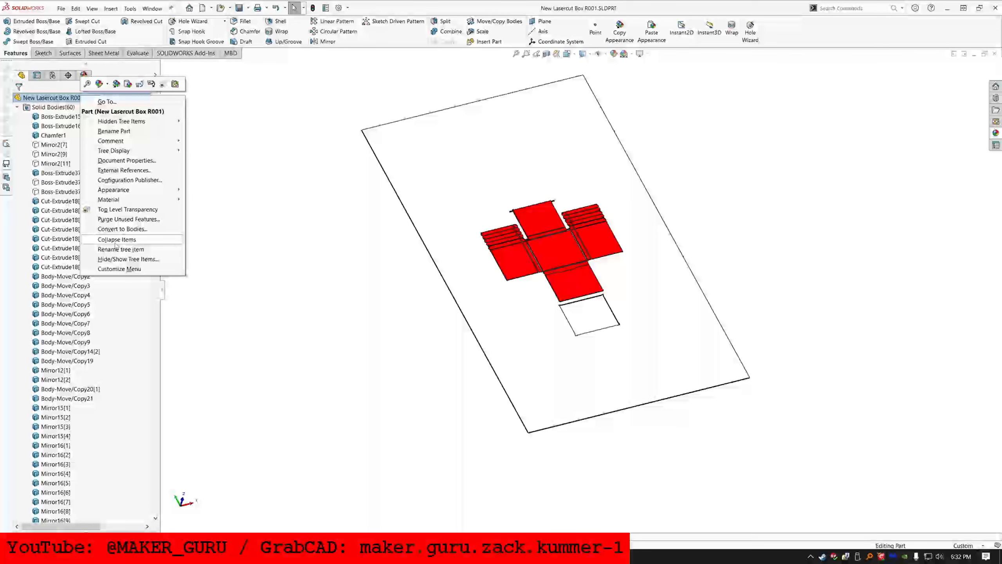
{"action": "left_click", "coordinate": [118, 255]}
{"action": "left_click", "coordinate": [17, 108]}
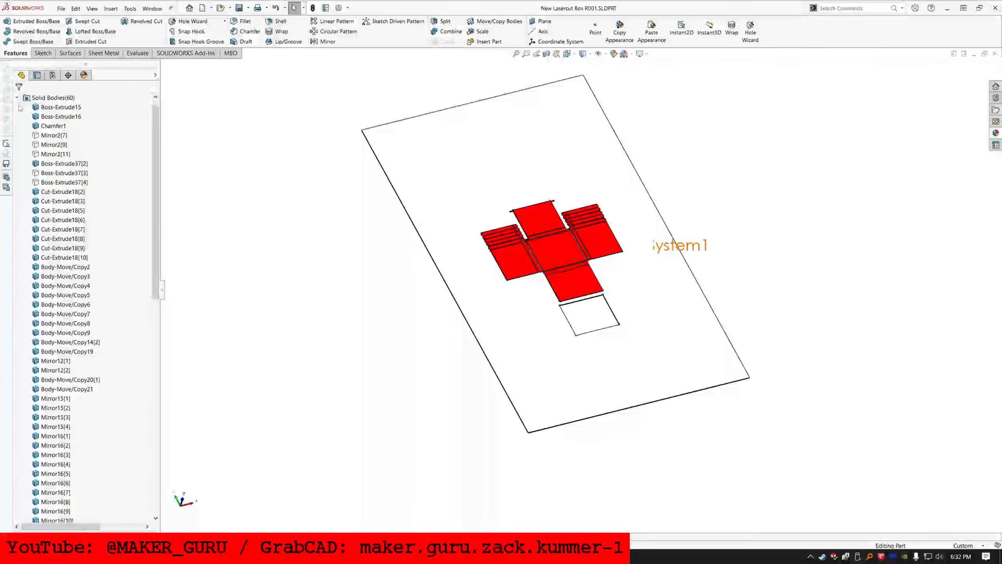
{"action": "scroll", "coordinate": [70, 356], "scroll_direction": "down", "scroll_amount": 10}
{"action": "left_click", "coordinate": [71, 407]}
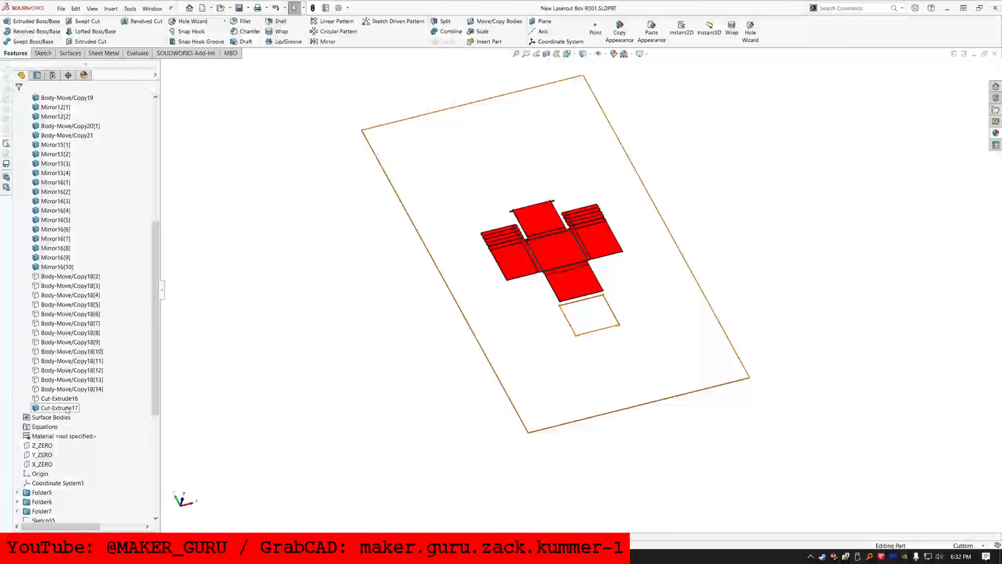
{"action": "left_click", "coordinate": [68, 409]}
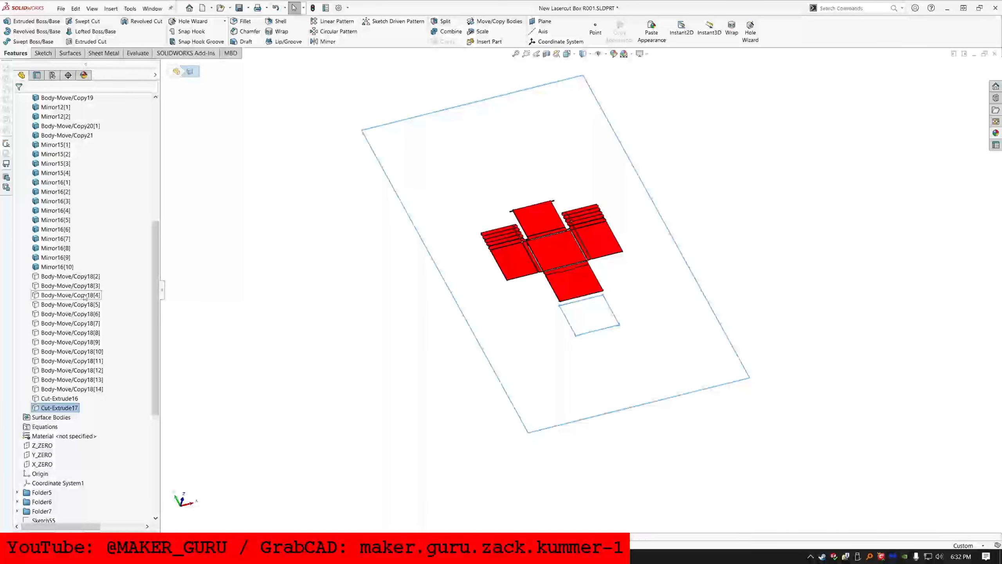
{"action": "left_click", "coordinate": [81, 277]}
{"action": "left_click", "coordinate": [106, 259]}
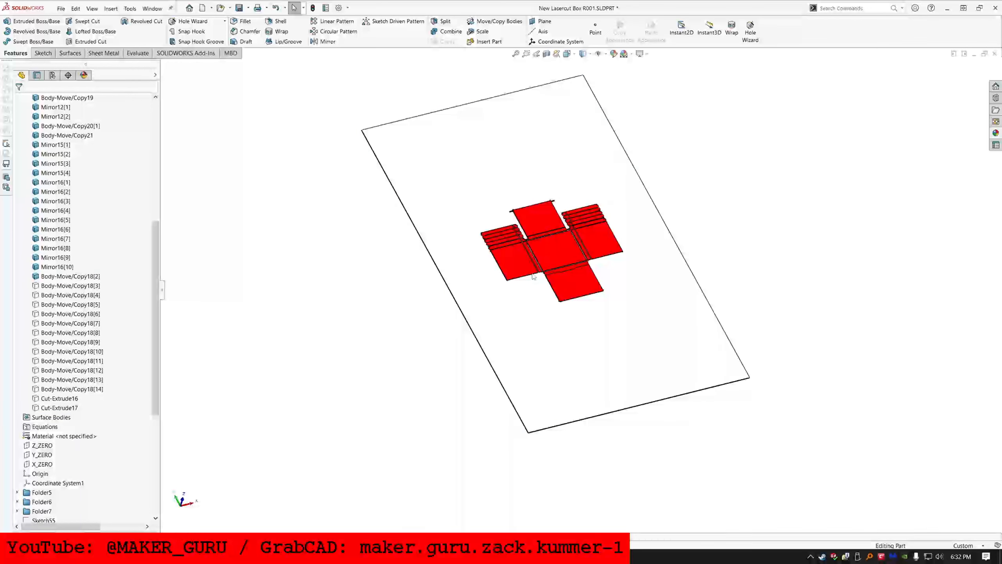
Step: Sketch on the front panel's face below the centre panel, converting its outline and all inner loops into sketch entities
{"action": "scroll", "coordinate": [532, 239], "scroll_direction": "down", "scroll_amount": 3}
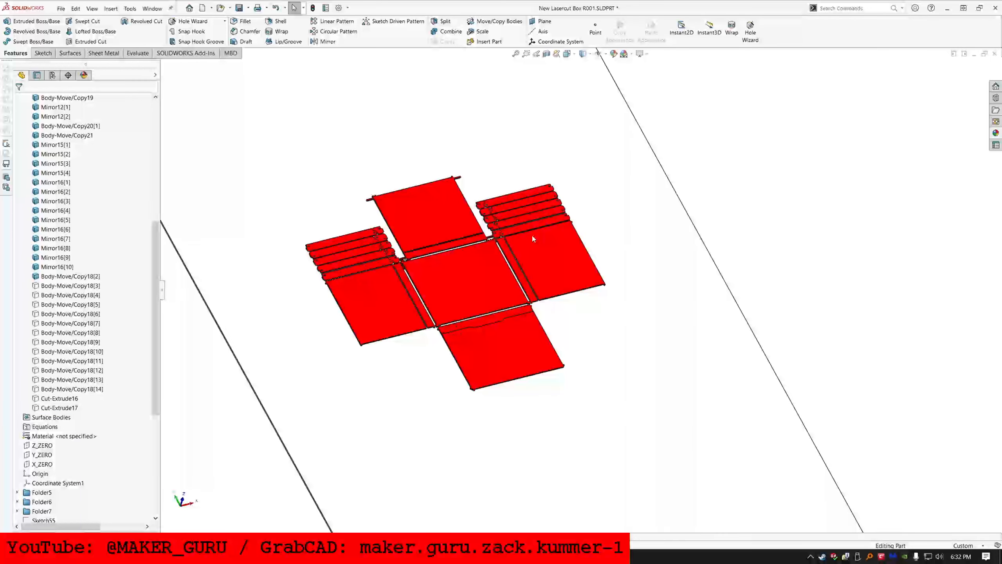
{"action": "left_click", "coordinate": [47, 54]}
{"action": "left_click", "coordinate": [21, 21]}
{"action": "left_click", "coordinate": [515, 356]}
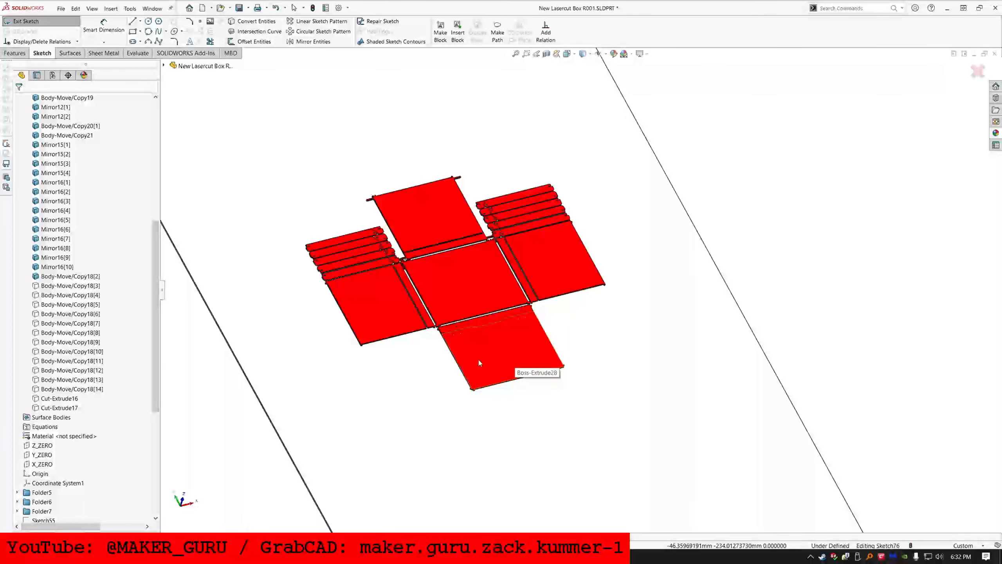
{"action": "key", "text": "c"}
{"action": "left_click", "coordinate": [495, 367]}
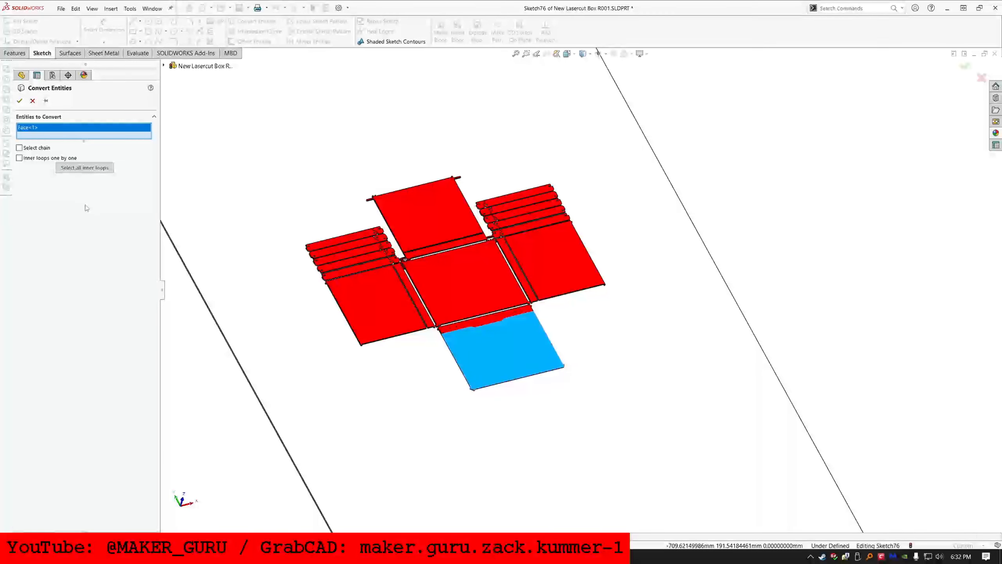
{"action": "left_click", "coordinate": [87, 169]}
{"action": "key", "text": "Return"}
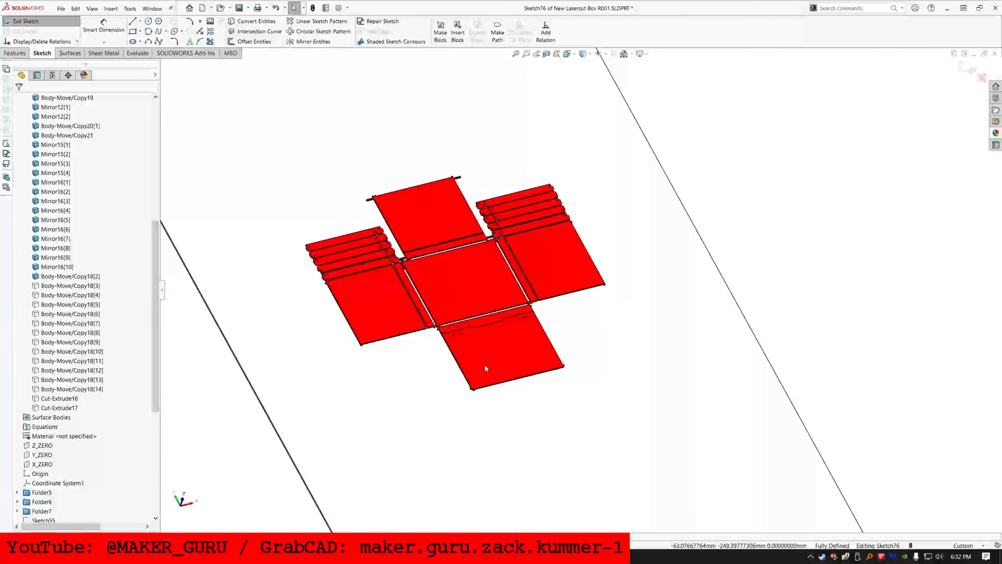
{"action": "left_click", "coordinate": [486, 368]}
{"action": "key", "text": "Escape"}
Step: Cut the front panel's profile Through All - Both through only Body-Move/Copy18[2] and Body-Move/Copy6, keeping all resulting bodies
{"action": "left_click", "coordinate": [15, 53]}
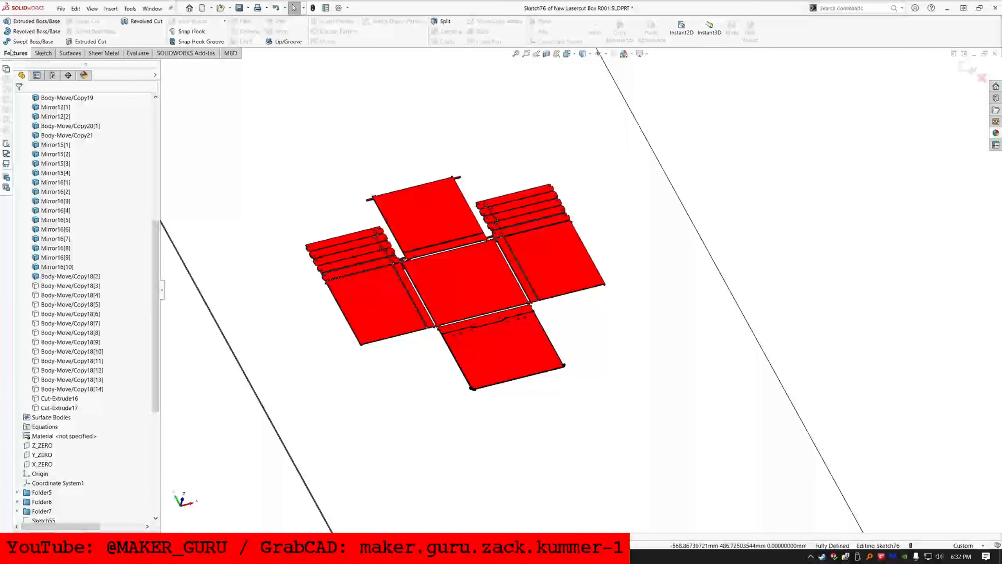
{"action": "left_click", "coordinate": [78, 42]}
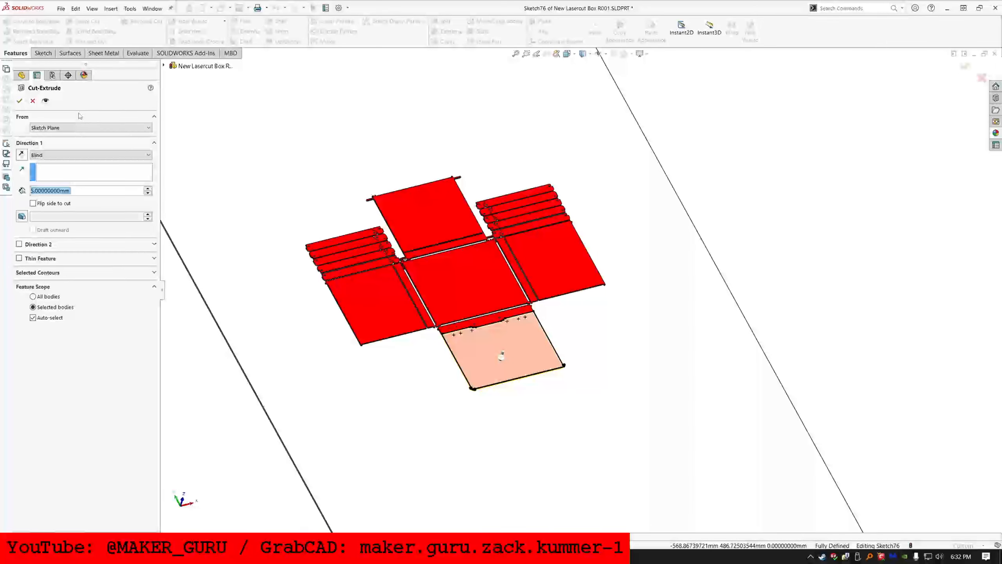
{"action": "left_click", "coordinate": [70, 154]}
{"action": "left_click", "coordinate": [72, 177]}
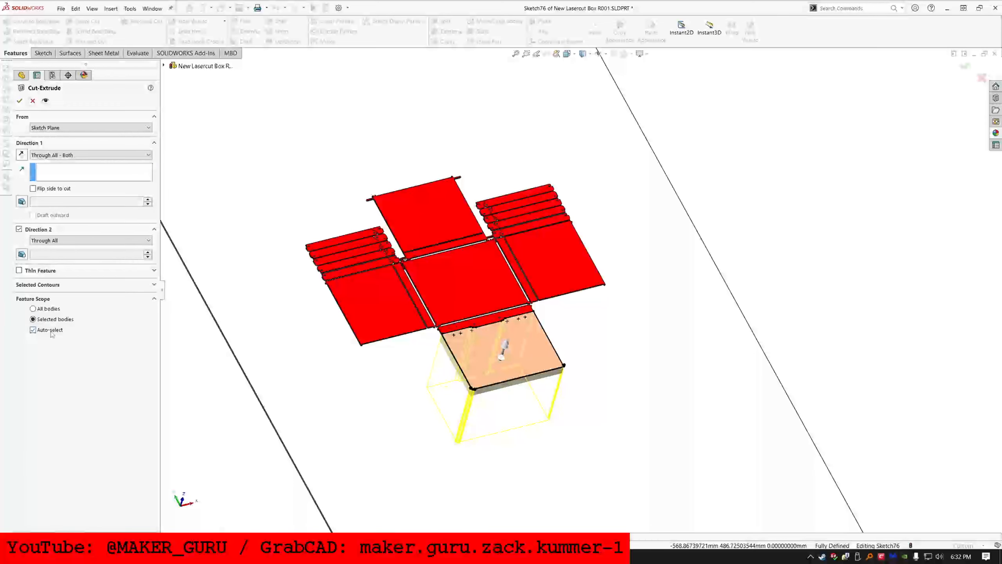
{"action": "left_click", "coordinate": [51, 332]}
{"action": "left_click", "coordinate": [358, 372]}
{"action": "left_click", "coordinate": [477, 360]}
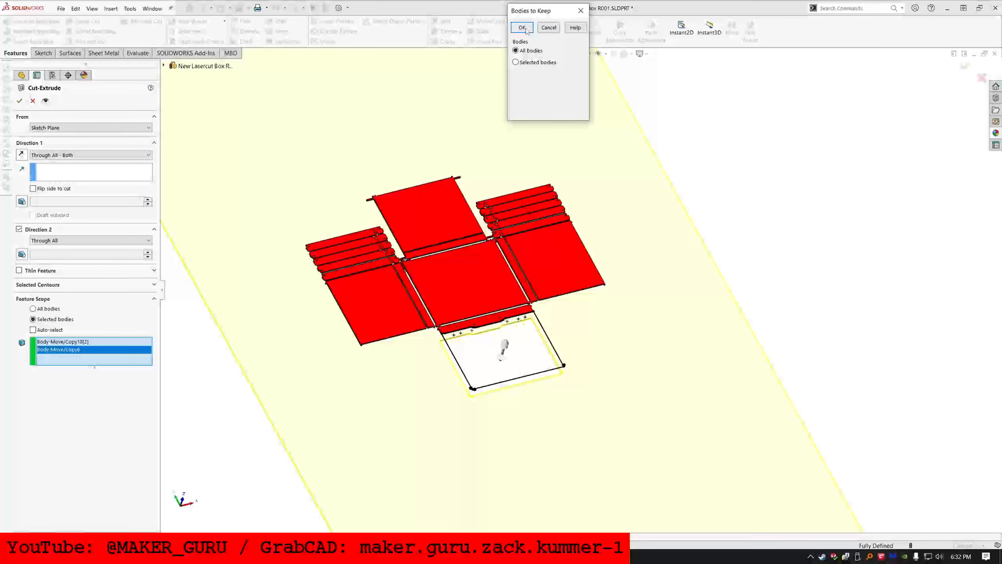
{"action": "left_click", "coordinate": [526, 29]}
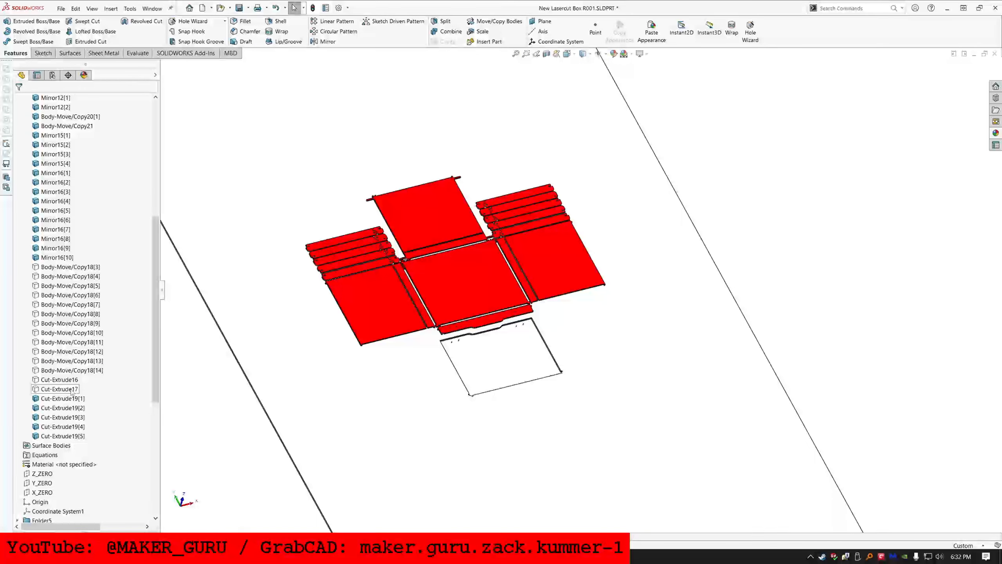
Step: Group the five Cut-Extrude19 bodies in a new folder and hide the bodies in that folder
{"action": "left_click", "coordinate": [63, 399]}
{"action": "left_click", "coordinate": [67, 437], "text": "shift"}
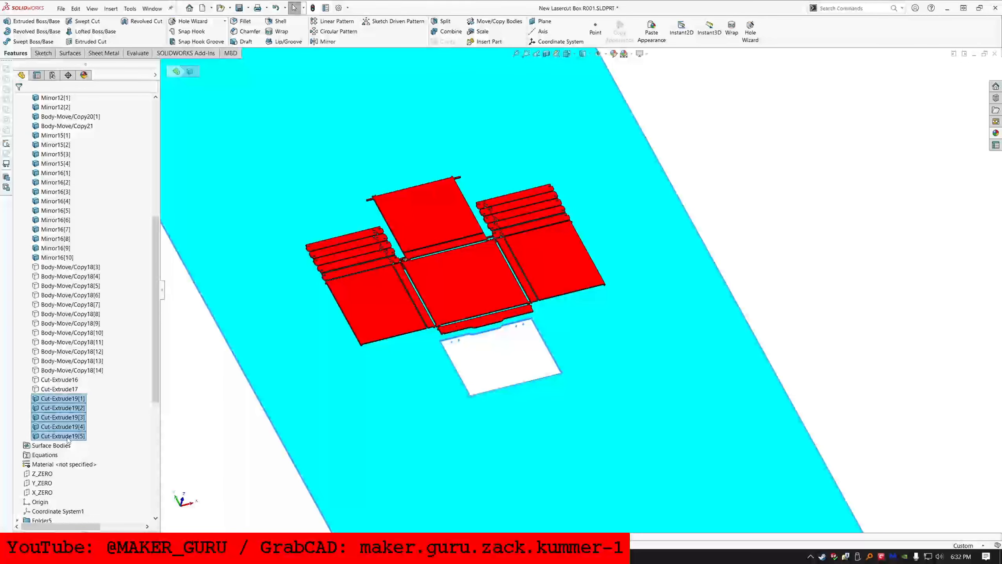
{"action": "right_click", "coordinate": [54, 424]}
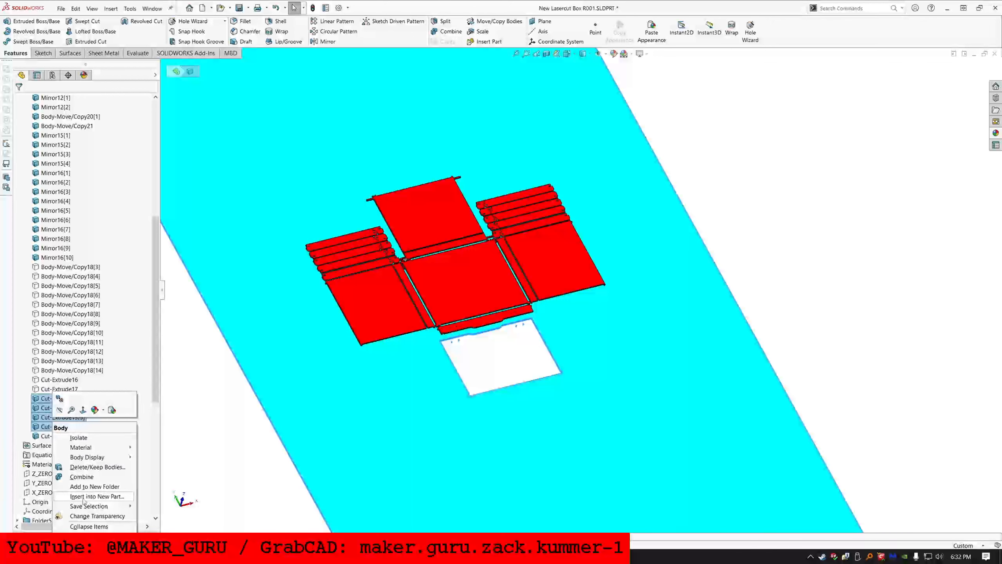
{"action": "left_click", "coordinate": [92, 486]}
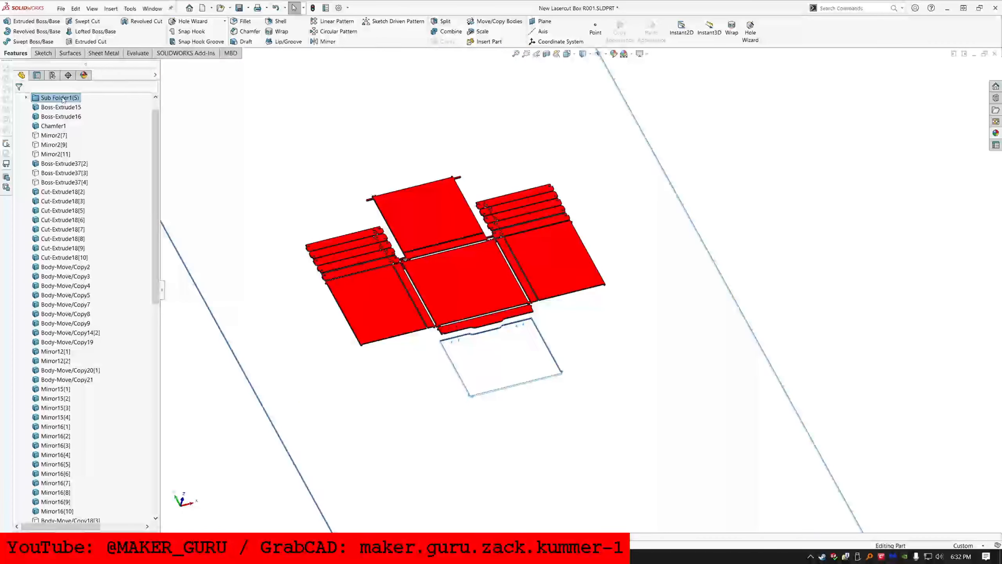
{"action": "right_click", "coordinate": [55, 98]}
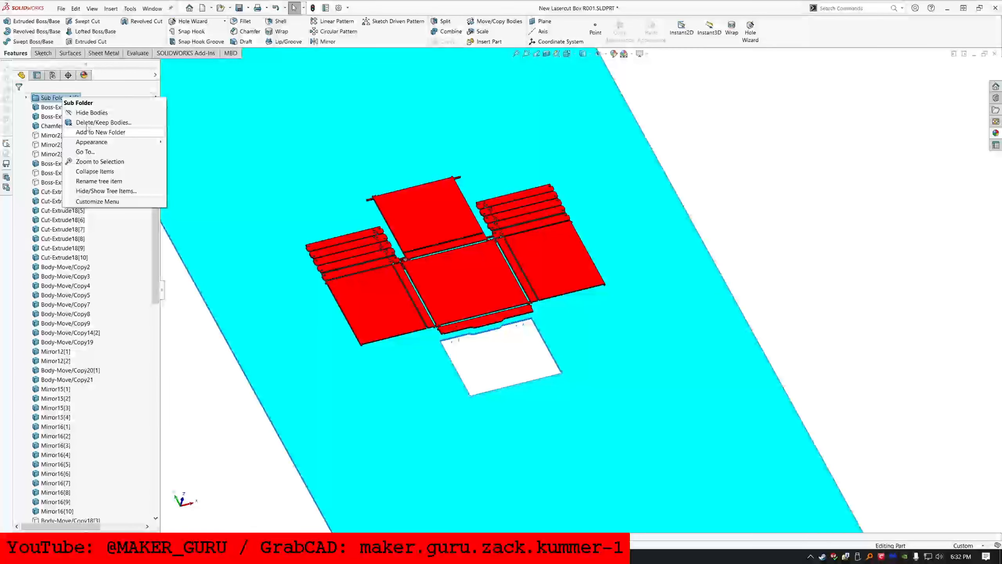
{"action": "key", "text": "Escape"}
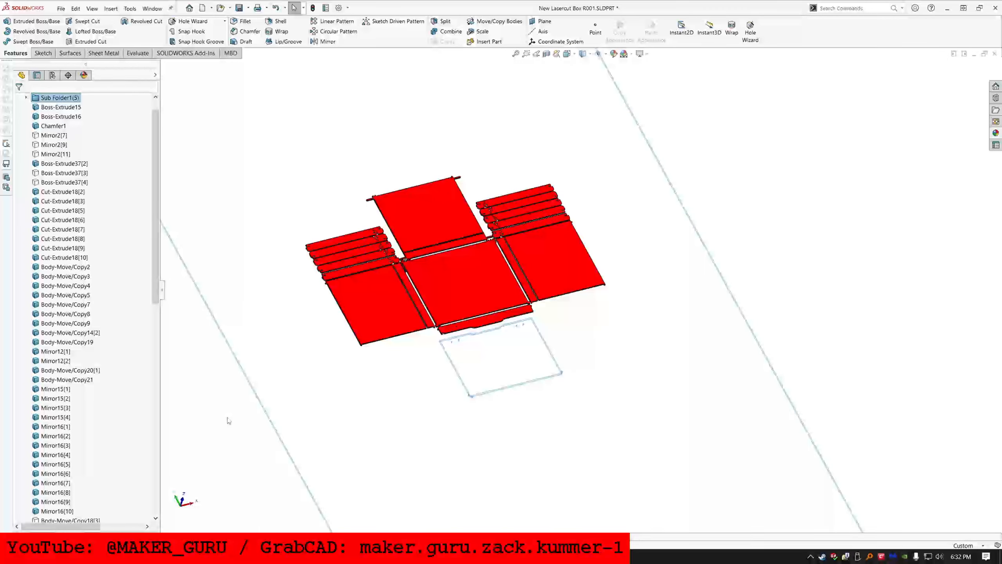
{"action": "left_click", "coordinate": [228, 420]}
Step: Show the hidden sheet bodies Body-Move/Copy18[3], Body-Move/Copy18[4] and Body-Move/Copy18[5]
{"action": "left_click", "coordinate": [484, 324]}
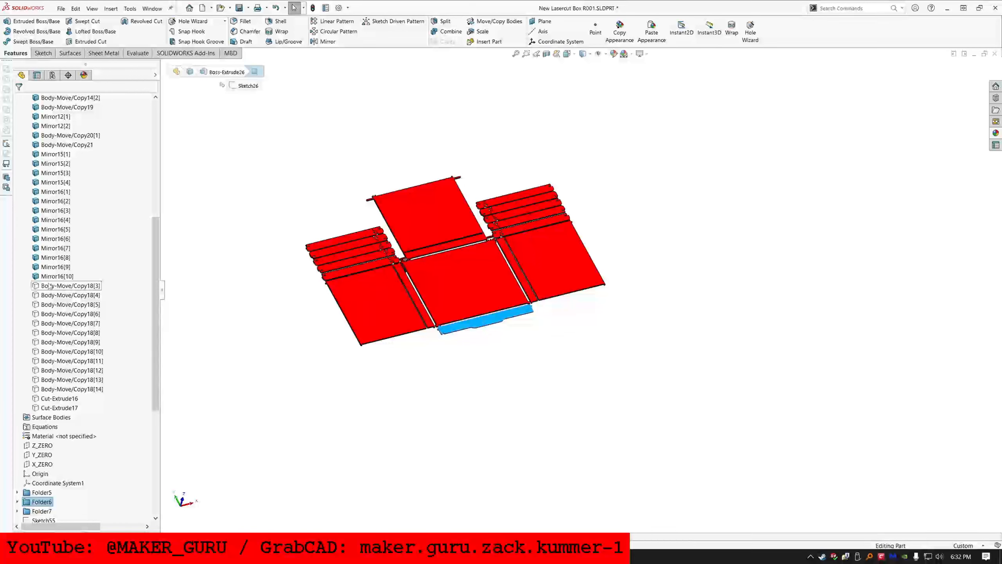
{"action": "left_click", "coordinate": [49, 286]}
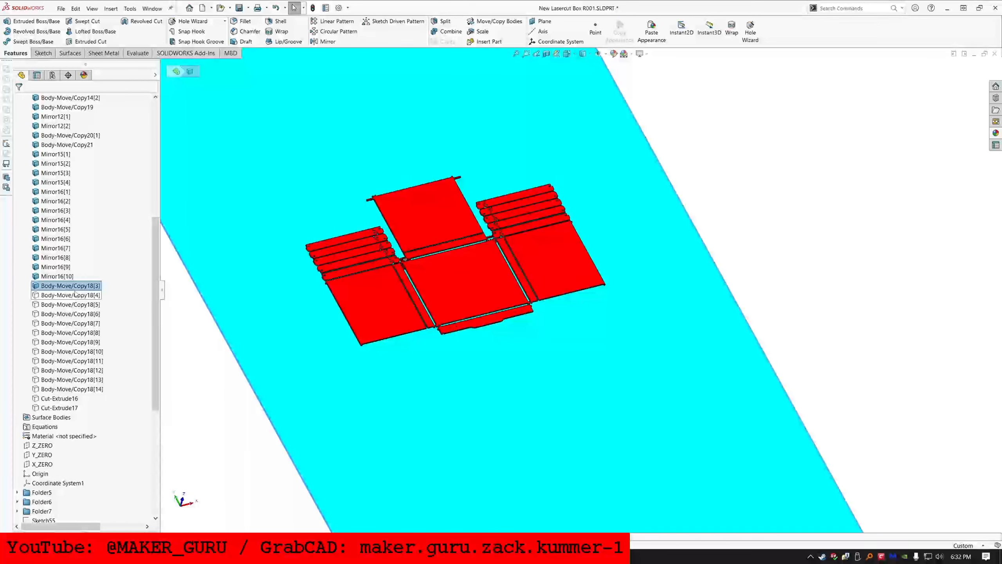
{"action": "left_click", "coordinate": [79, 297]}
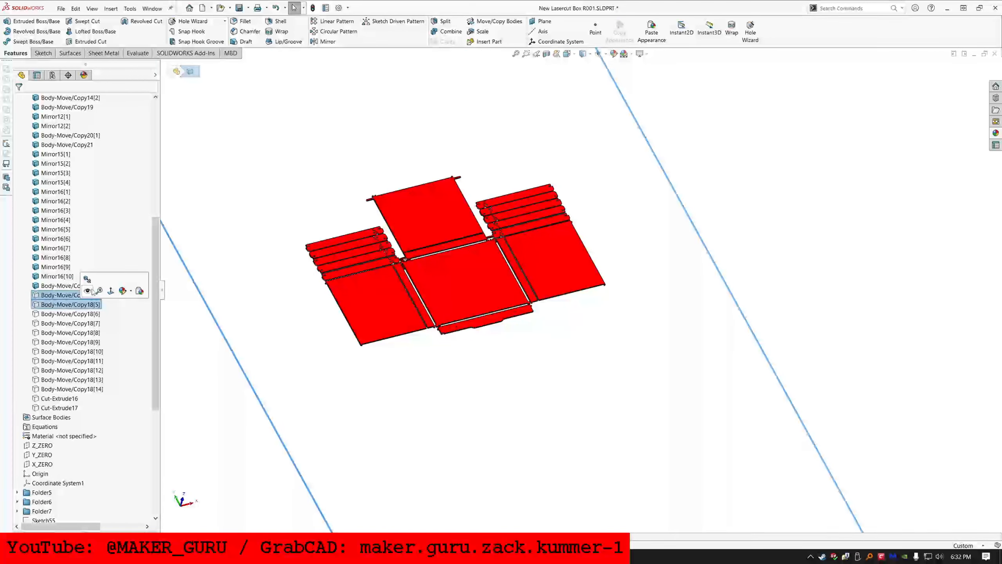
{"action": "left_click", "coordinate": [87, 291]}
Step: Sketch on the narrow strip's face below the centre panel, converting its outline and all inner loops
{"action": "left_click", "coordinate": [489, 329]}
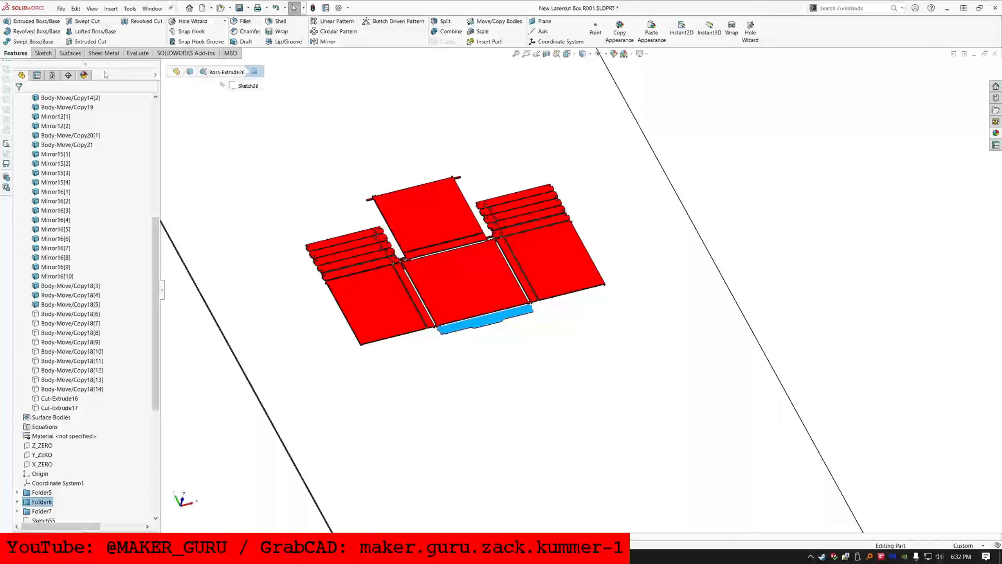
{"action": "left_click", "coordinate": [42, 53]}
{"action": "left_click", "coordinate": [24, 21]}
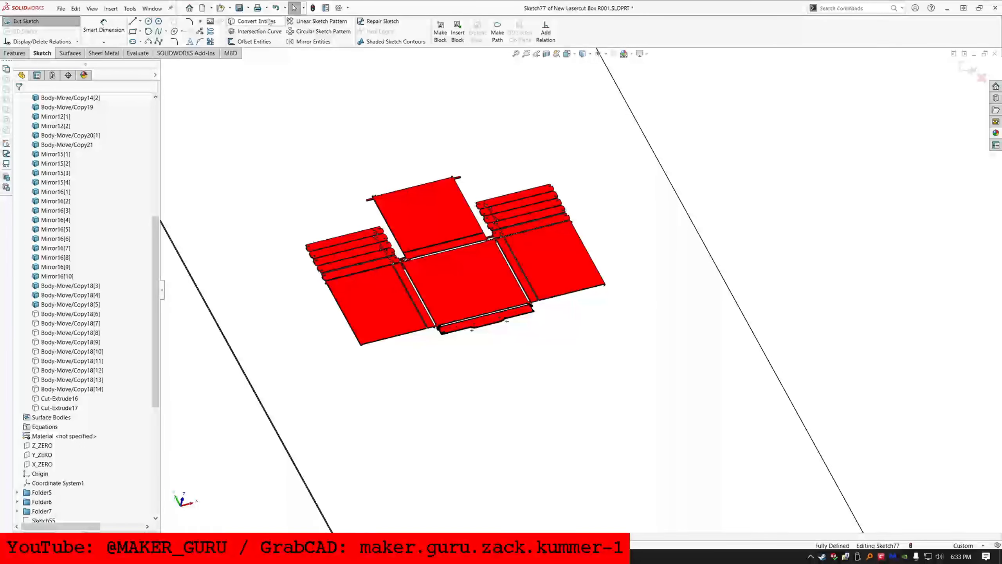
{"action": "left_click", "coordinate": [269, 21]}
{"action": "left_click", "coordinate": [489, 322]}
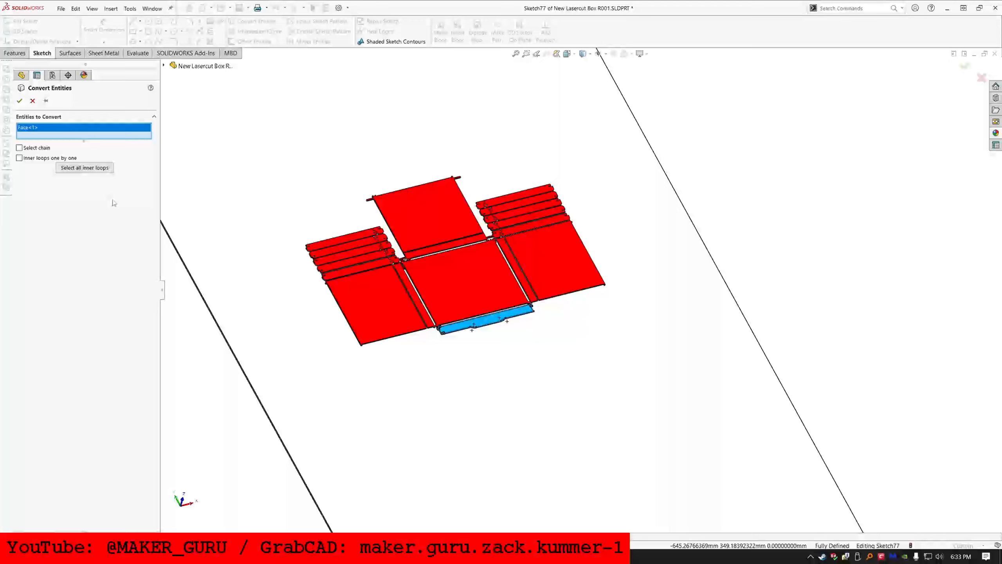
{"action": "left_click", "coordinate": [82, 168]}
{"action": "left_click", "coordinate": [19, 101]}
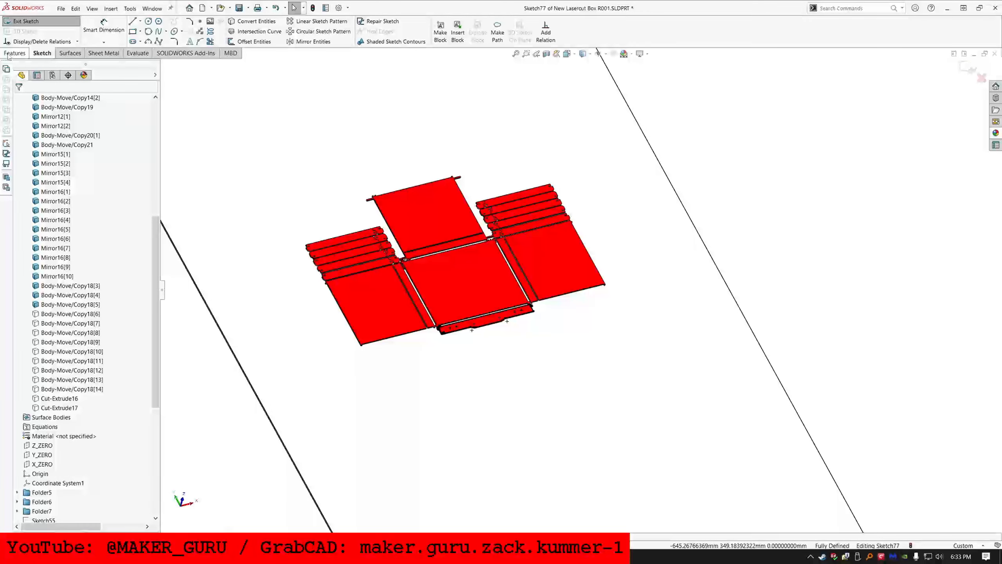
Step: Cut the narrow strip's profile Through All - Both through only Body-Move/Copy18[4] and Body-Move/Copy4, keeping all resulting bodies
{"action": "left_click", "coordinate": [9, 54]}
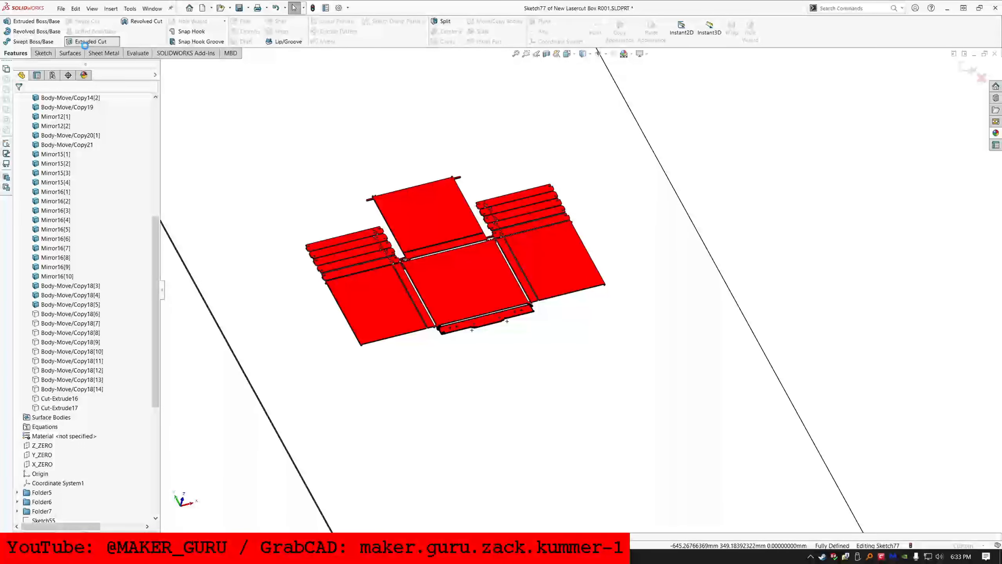
{"action": "left_click", "coordinate": [85, 43]}
{"action": "left_click", "coordinate": [55, 154]}
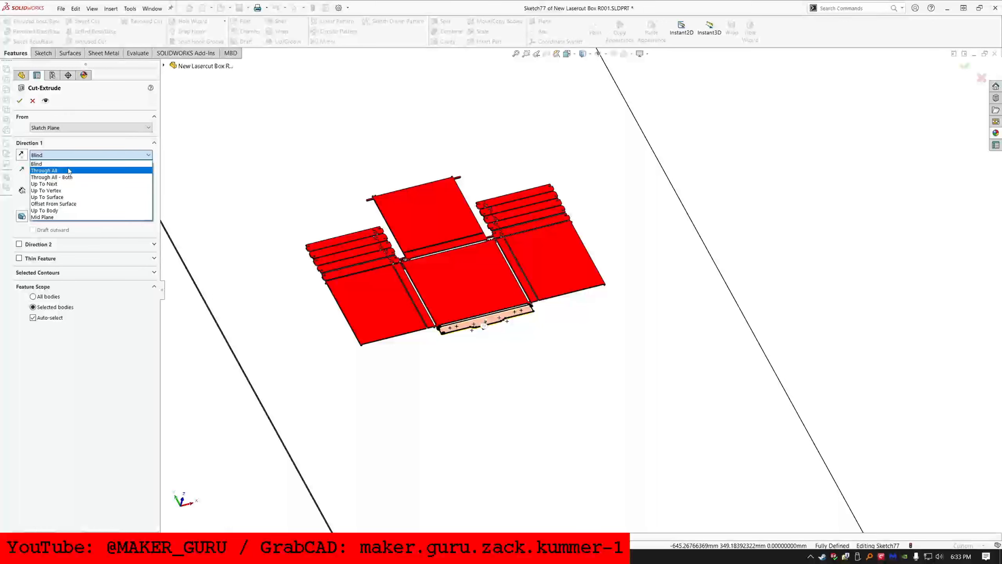
{"action": "left_click", "coordinate": [55, 174]}
{"action": "left_click", "coordinate": [33, 329]}
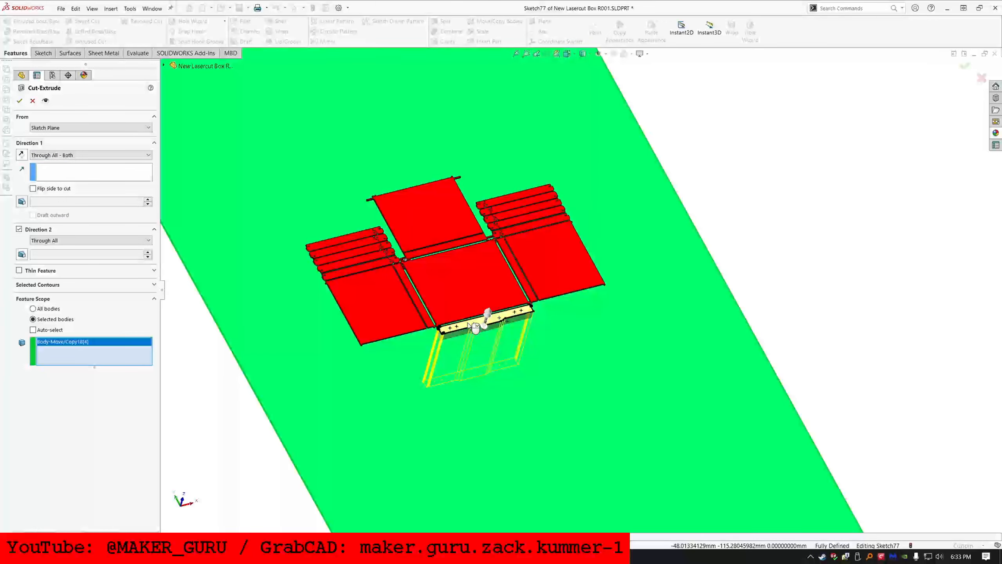
{"action": "left_click", "coordinate": [469, 324]}
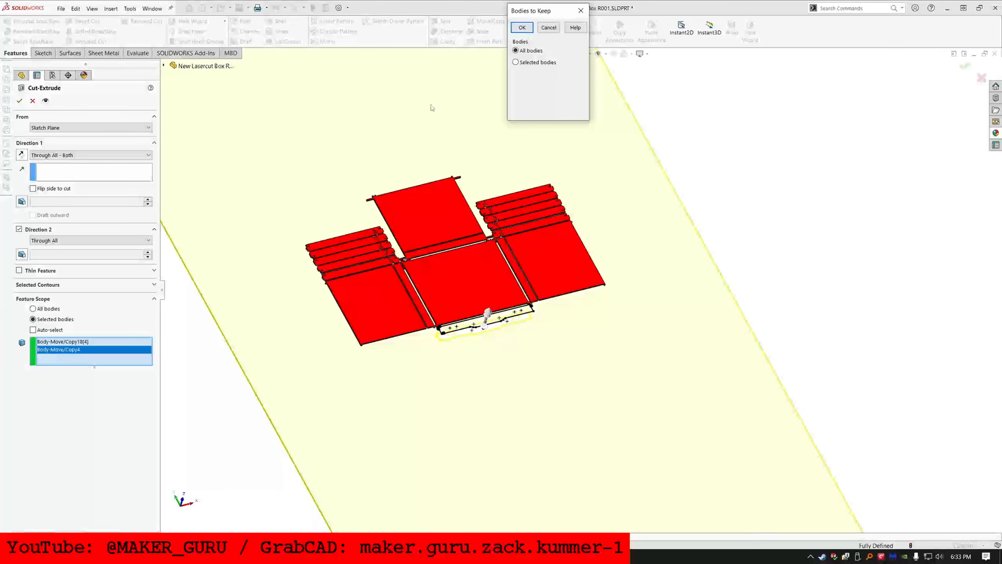
{"action": "left_click", "coordinate": [521, 28]}
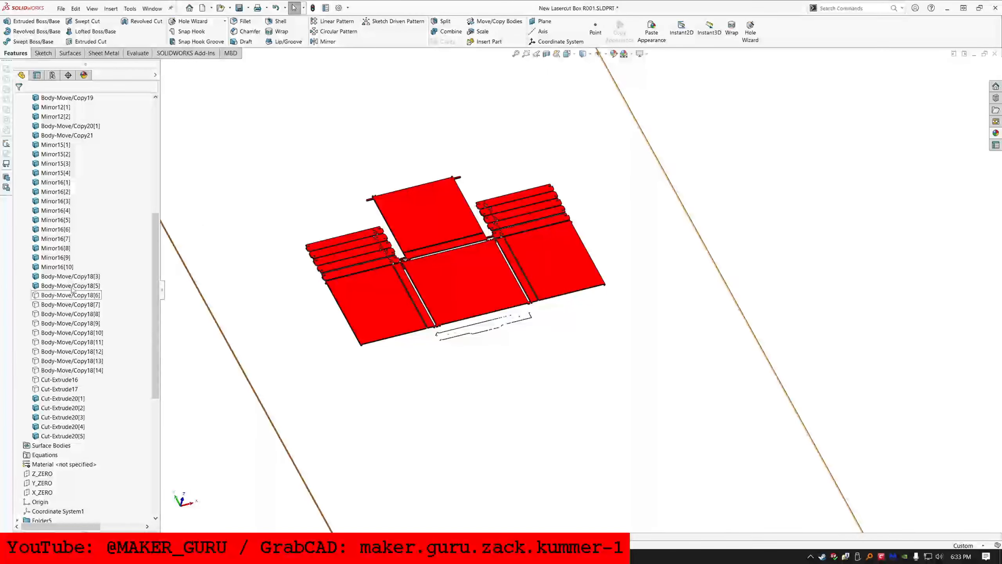
Step: Group the five Cut-Extrude20 bodies in a new folder and hide the bodies in that folder
{"action": "left_click", "coordinate": [72, 400]}
{"action": "left_click", "coordinate": [80, 436], "text": "shift"}
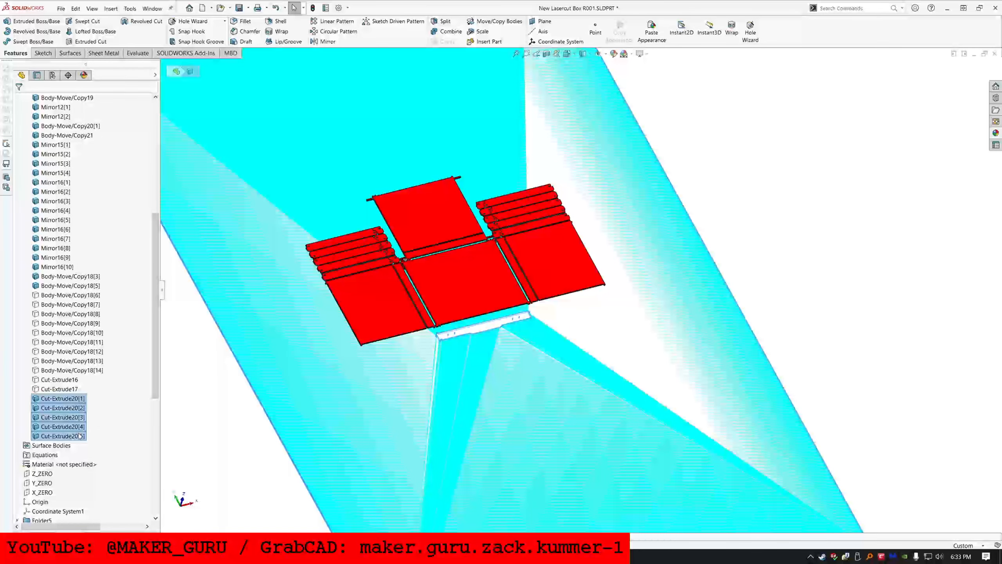
{"action": "right_click", "coordinate": [66, 409]}
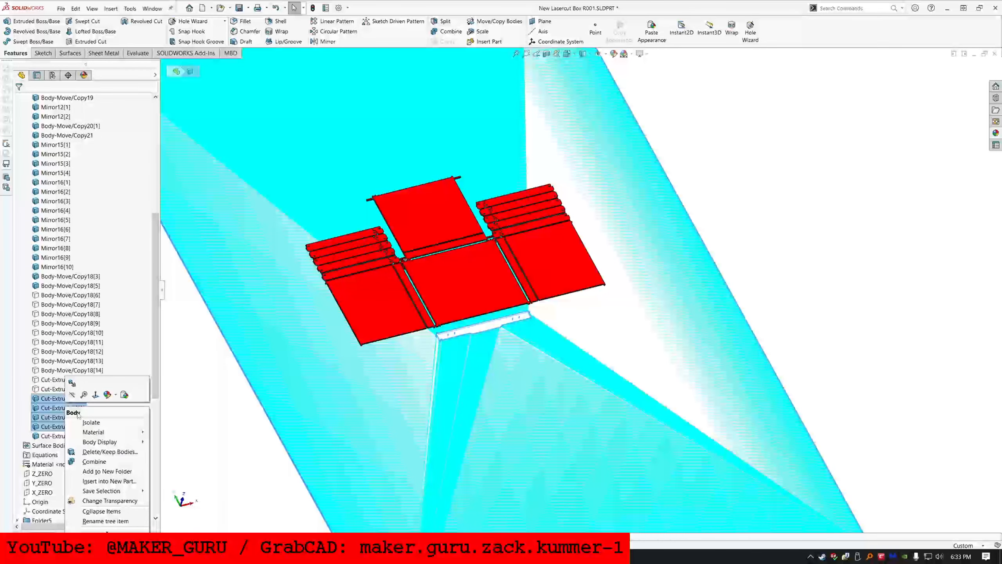
{"action": "left_click", "coordinate": [99, 473]}
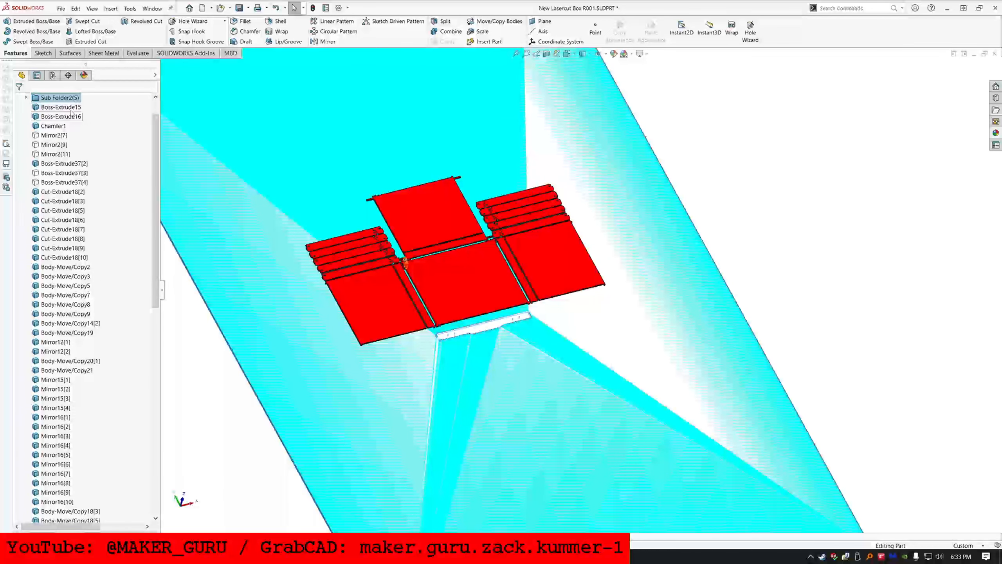
{"action": "right_click", "coordinate": [50, 98]}
{"action": "left_click", "coordinate": [79, 112]}
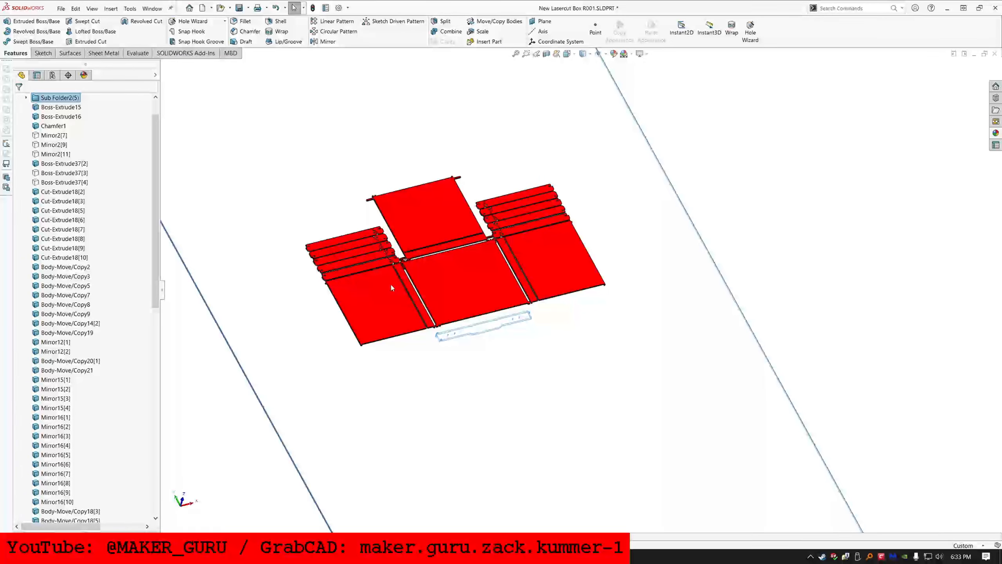
Step: Start a sketch on the centre panel's face and convert its outline into sketch entities
{"action": "left_click", "coordinate": [485, 294]}
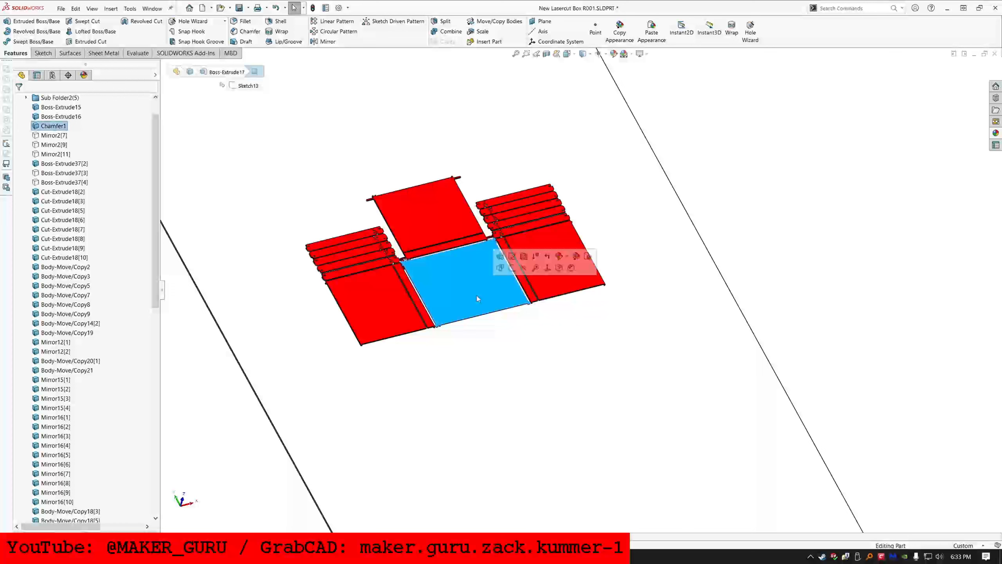
{"action": "left_click", "coordinate": [43, 53]}
{"action": "left_click", "coordinate": [23, 21]}
{"action": "left_click", "coordinate": [275, 23]}
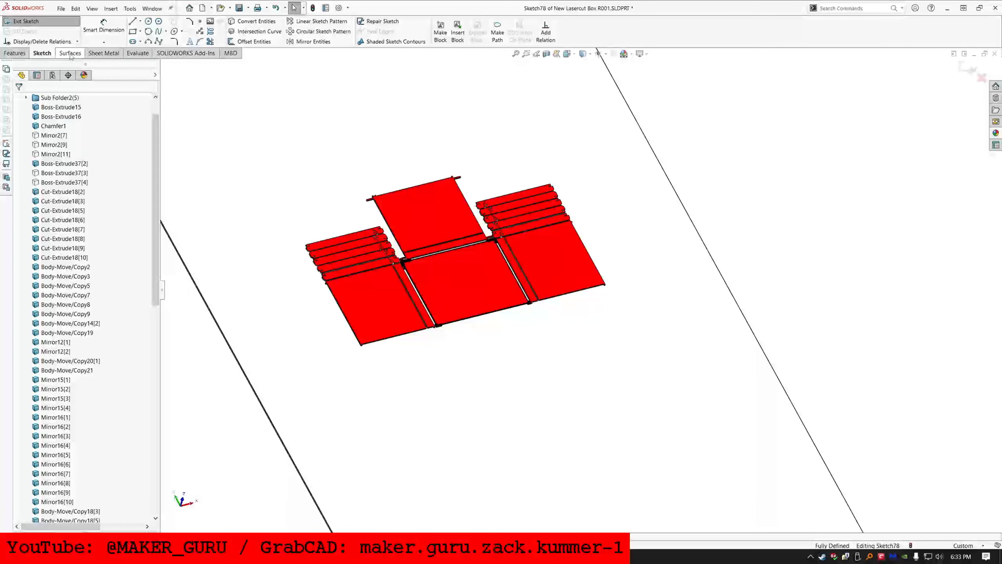
Step: Cut the centre panel's profile Through All - Both through only the Body-Move/Copy18[5] and Chamfer1 bodies
{"action": "left_click", "coordinate": [14, 53]}
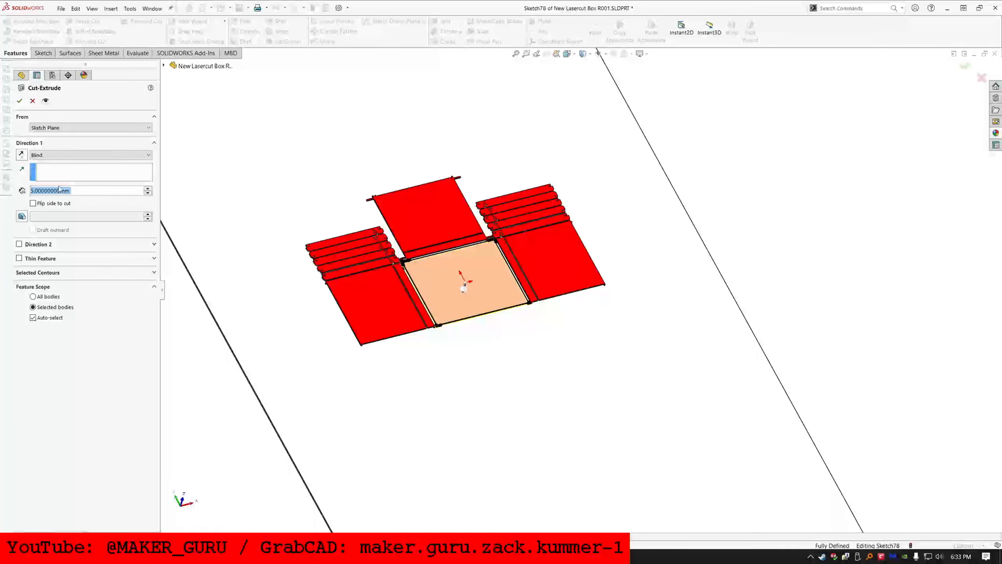
{"action": "left_click", "coordinate": [59, 154]}
{"action": "left_click", "coordinate": [58, 178]}
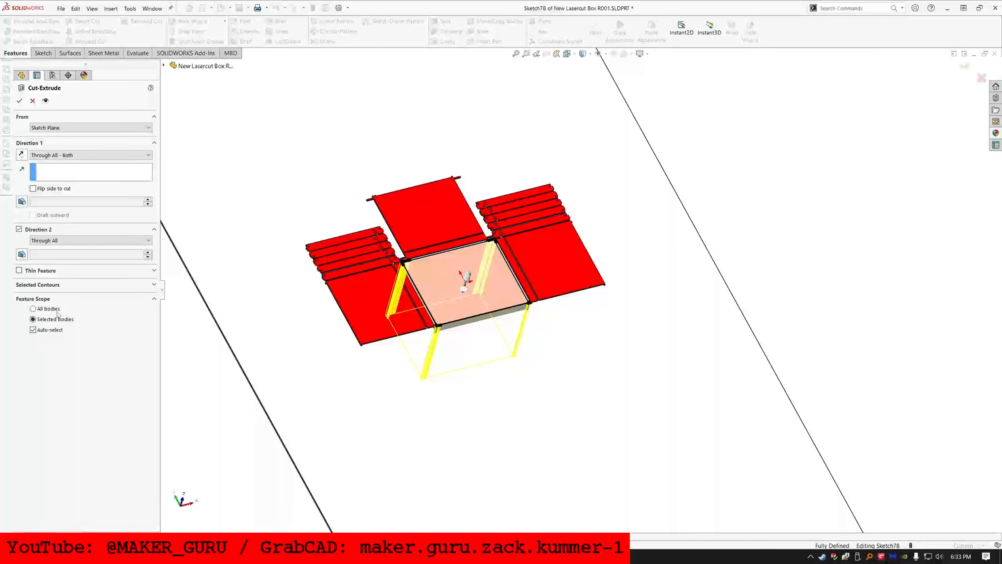
{"action": "left_click", "coordinate": [51, 330]}
{"action": "left_click", "coordinate": [300, 316]}
{"action": "left_click", "coordinate": [507, 299]}
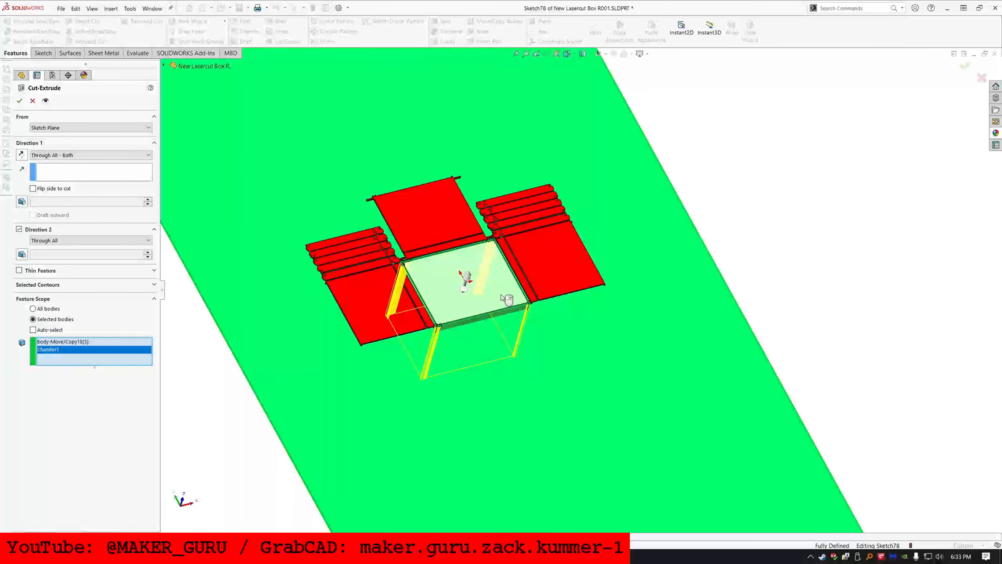
Step: Hide the Cut-Extrude21 body left by the centre panel's cut
{"action": "scroll", "coordinate": [79, 371], "scroll_direction": "down", "scroll_amount": 6}
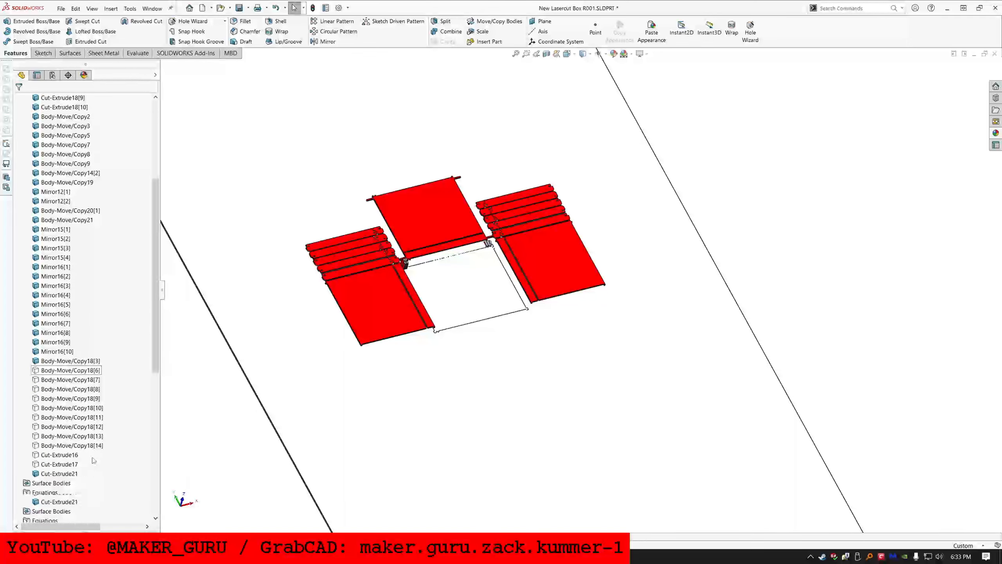
{"action": "left_click", "coordinate": [55, 445]}
{"action": "left_click", "coordinate": [58, 434]}
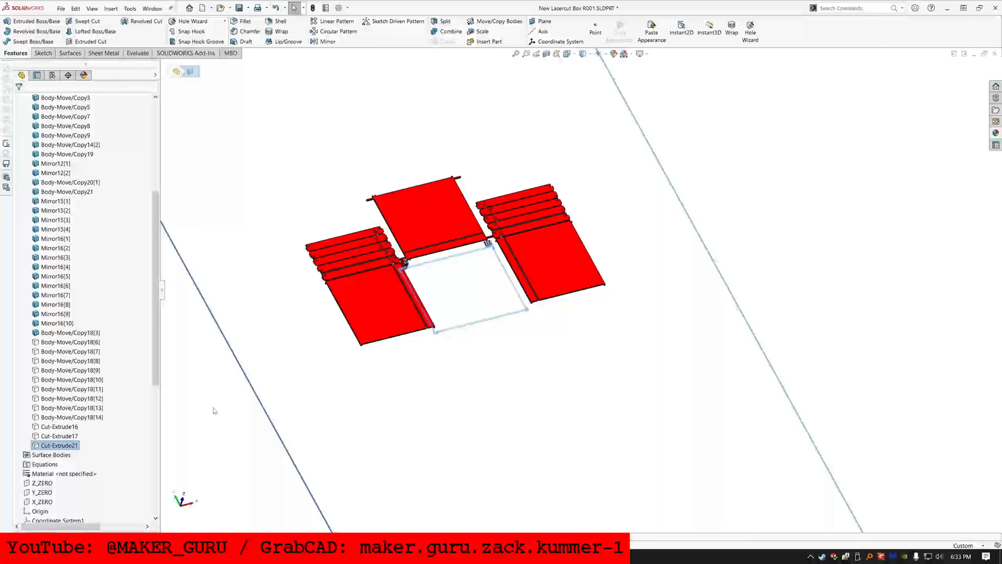
Step: Start a sketch on the face of the large panel left of the centre opening and convert its outline
{"action": "left_click", "coordinate": [379, 304]}
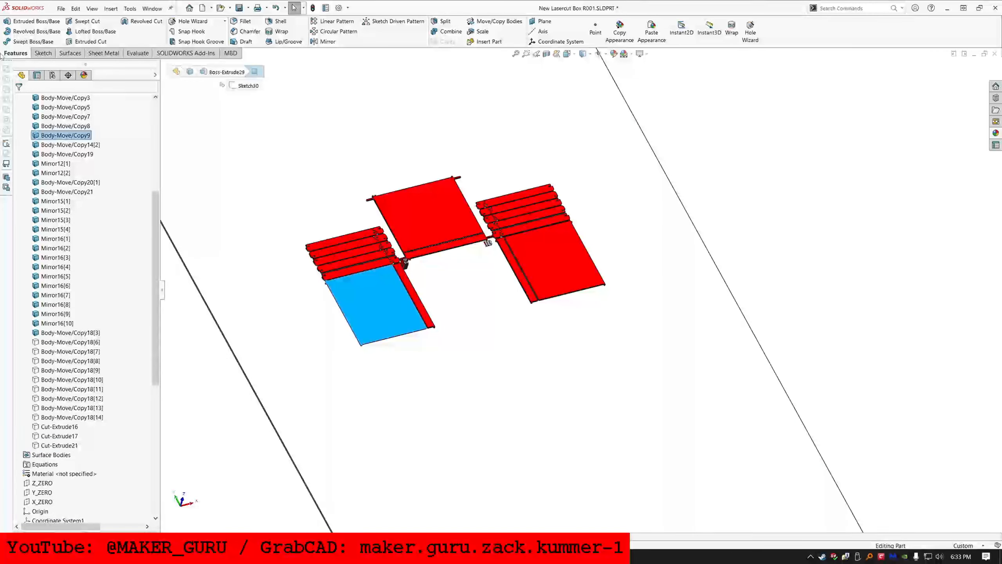
{"action": "left_click", "coordinate": [43, 52]}
{"action": "left_click", "coordinate": [24, 21]}
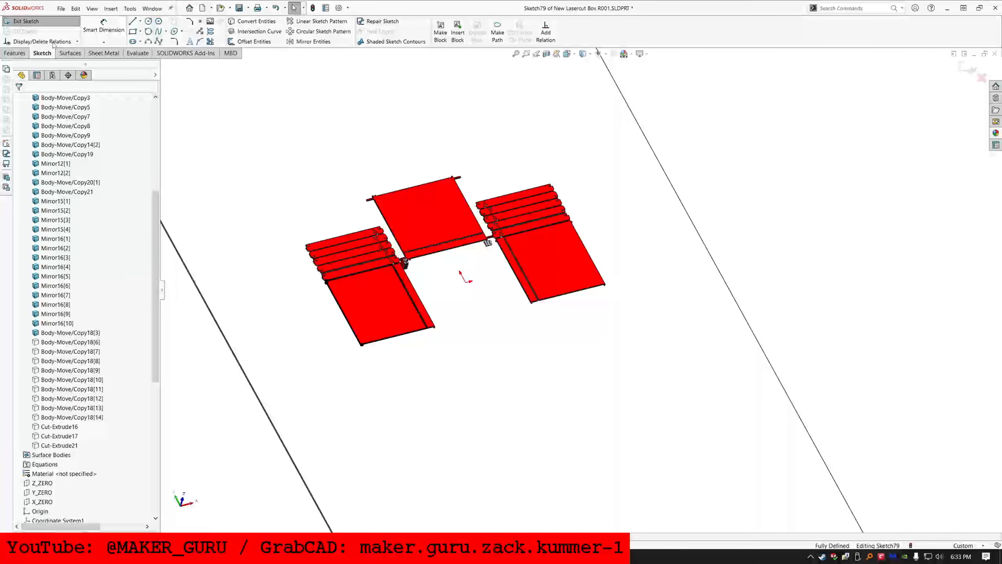
Step: Cut the left panel's profile Through All - Both through only the Body-Move/Copy18[3] and Body-Move/Copy9 bodies
{"action": "left_click", "coordinate": [18, 53]}
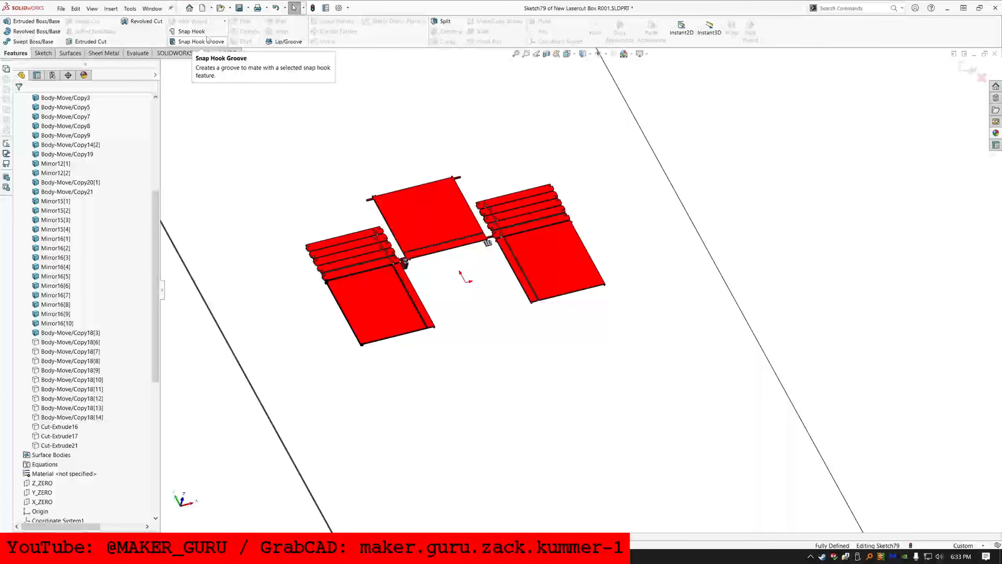
{"action": "left_click", "coordinate": [90, 41]}
{"action": "left_click", "coordinate": [56, 157]}
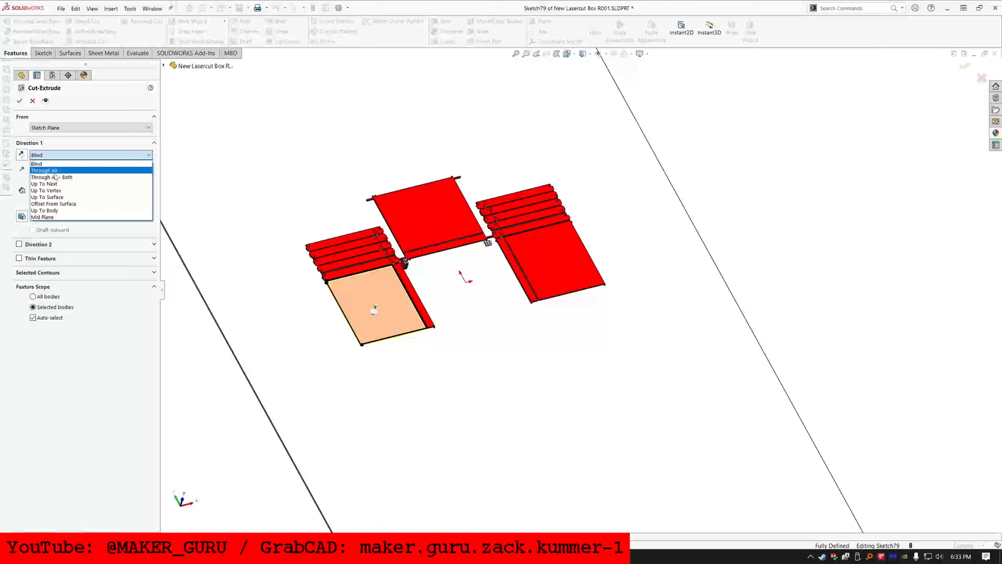
{"action": "left_click", "coordinate": [51, 177]}
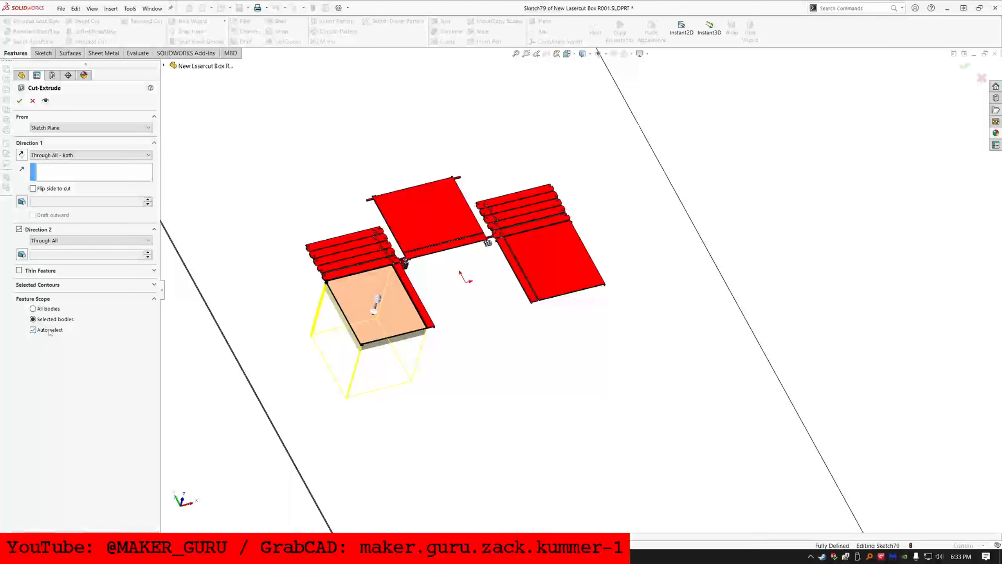
{"action": "left_click", "coordinate": [50, 331]}
{"action": "left_click", "coordinate": [358, 301]}
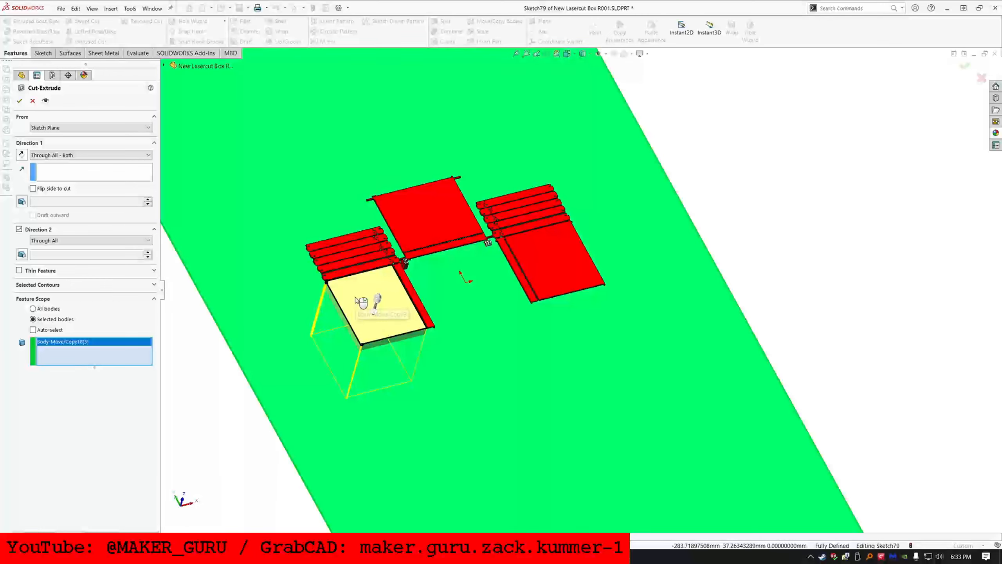
{"action": "left_click", "coordinate": [356, 301]}
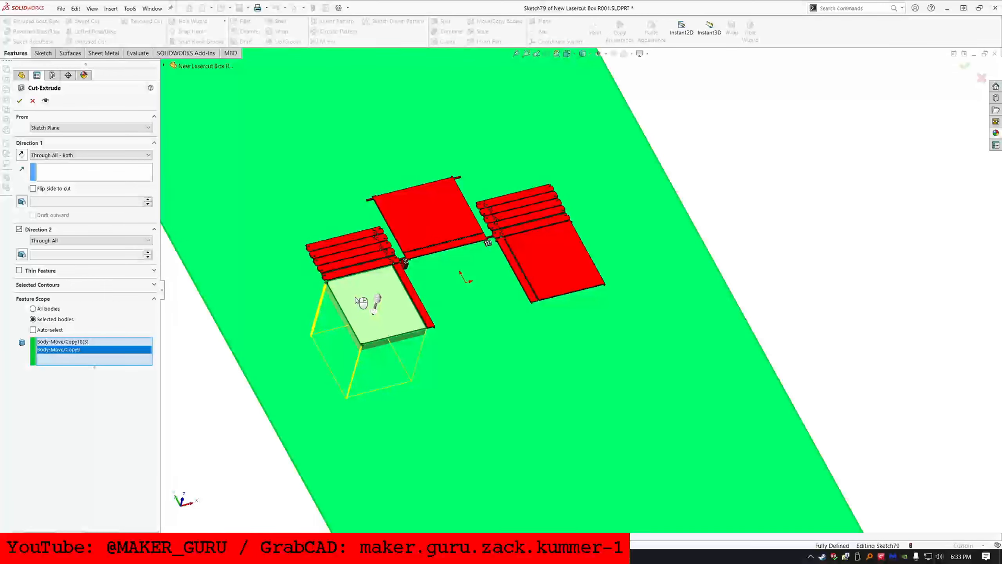
{"action": "left_click", "coordinate": [20, 101]}
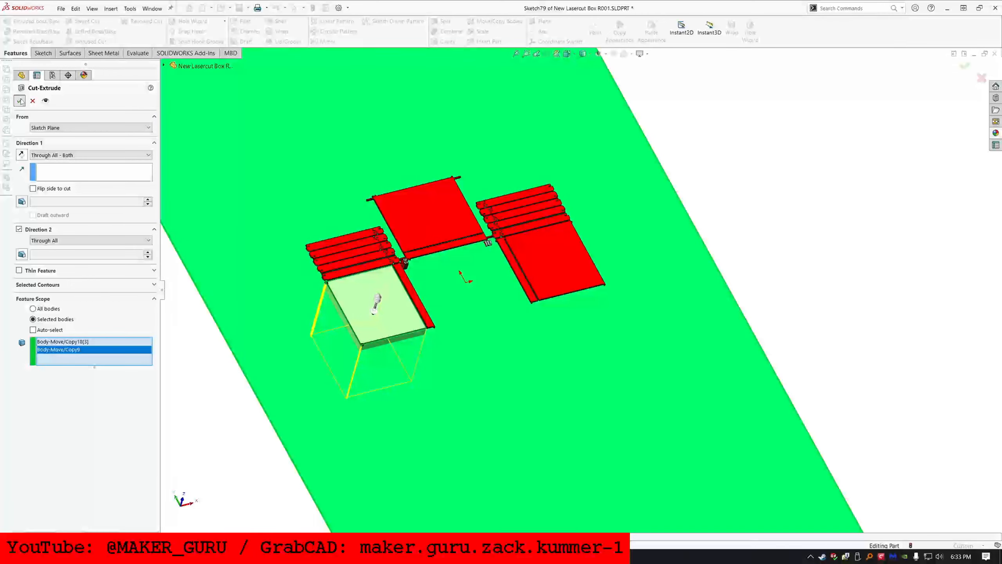
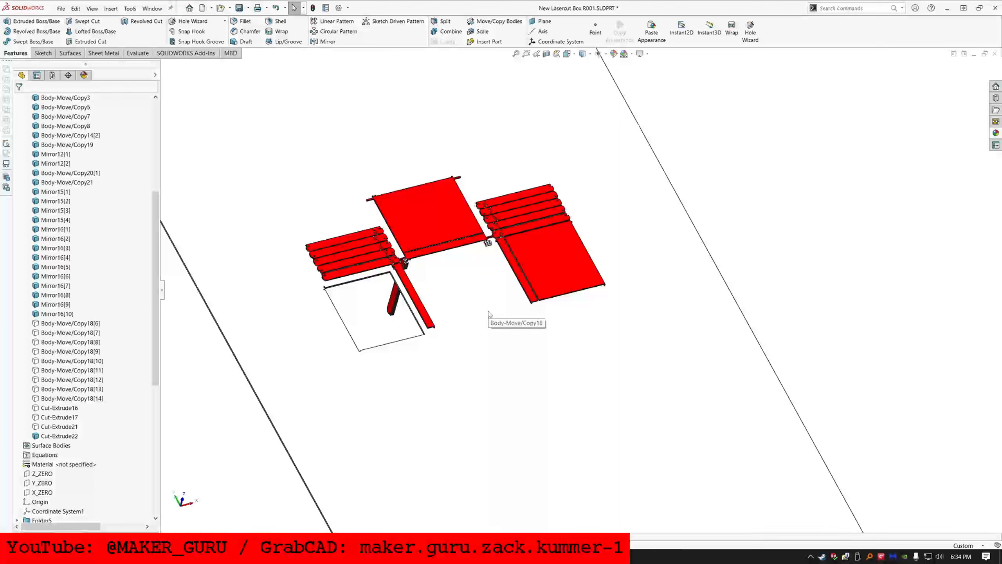
Step: Reorder Cut-Extrude21 directly after Body-Move/Copy18 and roll the model back to just below Cut-Extrude21
{"action": "scroll", "coordinate": [60, 480], "scroll_direction": "down", "scroll_amount": 8}
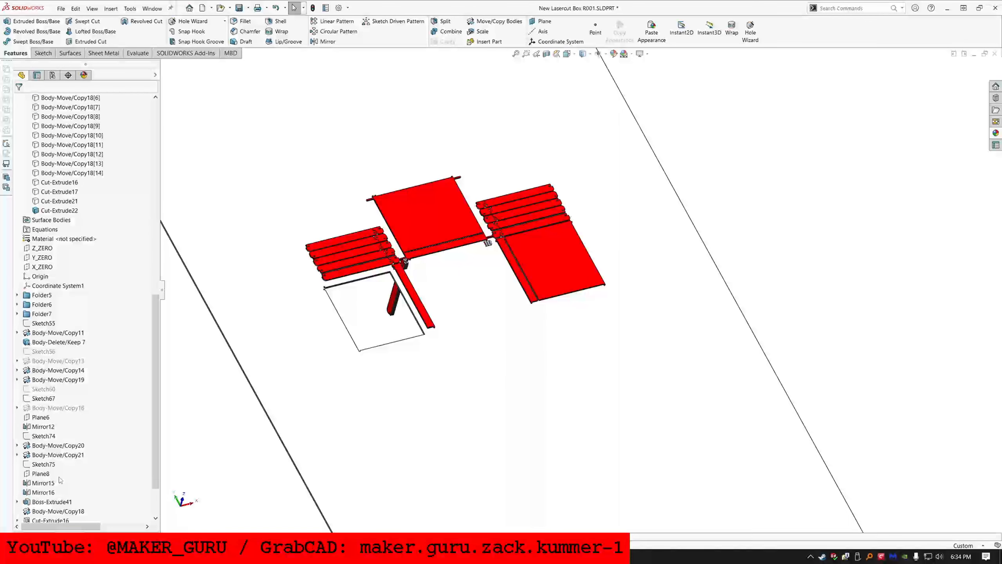
{"action": "scroll", "coordinate": [60, 480], "scroll_direction": "down", "scroll_amount": 2}
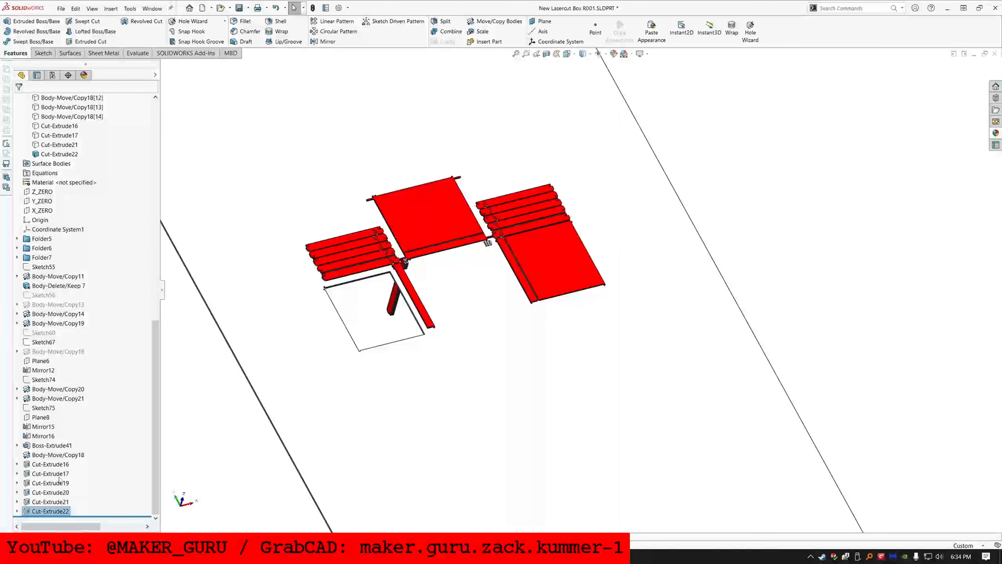
{"action": "left_click_drag", "start_coordinate": [87, 506], "coordinate": [56, 514]}
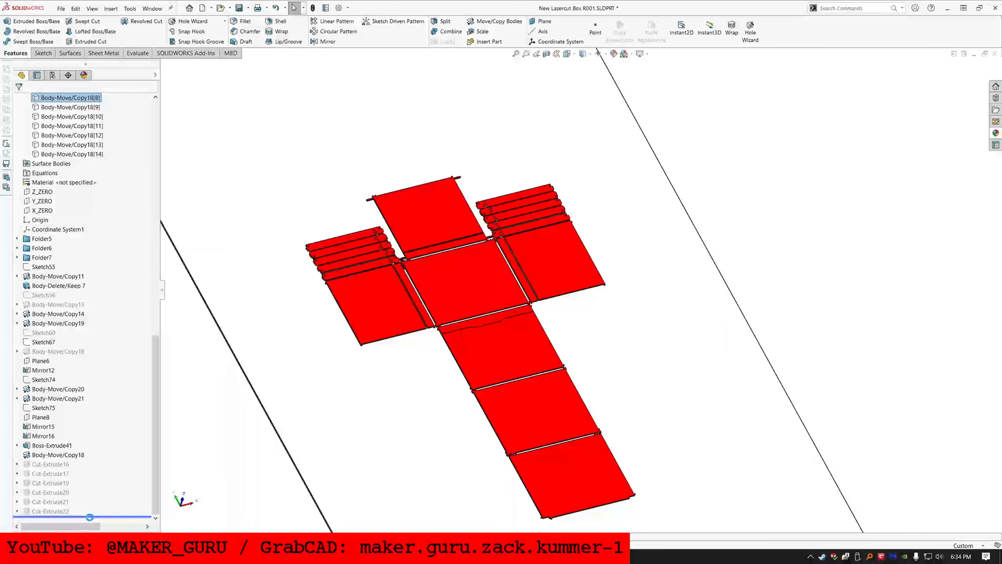
{"action": "left_click", "coordinate": [56, 510]}
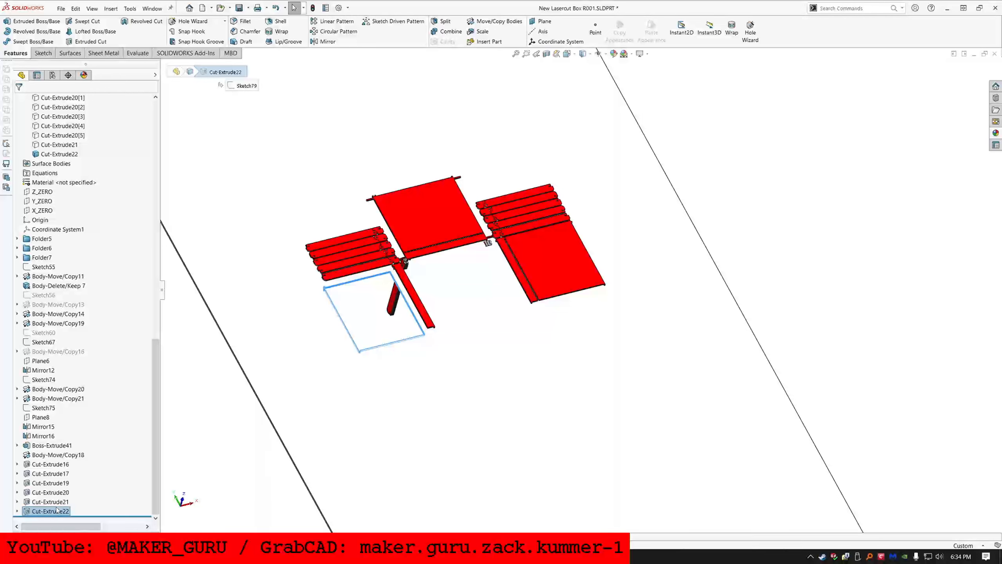
{"action": "left_click", "coordinate": [33, 501]}
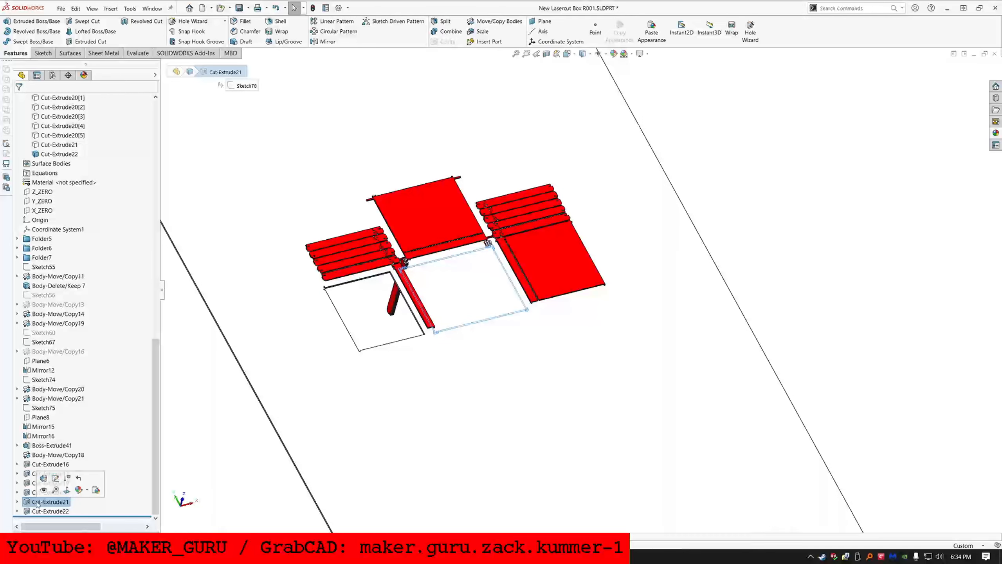
{"action": "left_click_drag", "start_coordinate": [33, 501], "coordinate": [26, 454]}
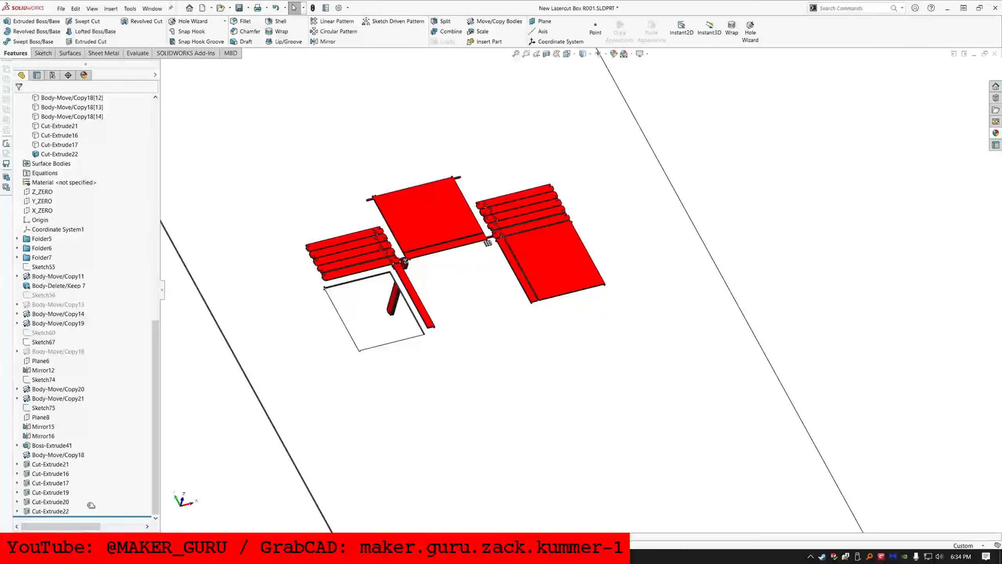
{"action": "left_click_drag", "start_coordinate": [79, 516], "coordinate": [63, 469]}
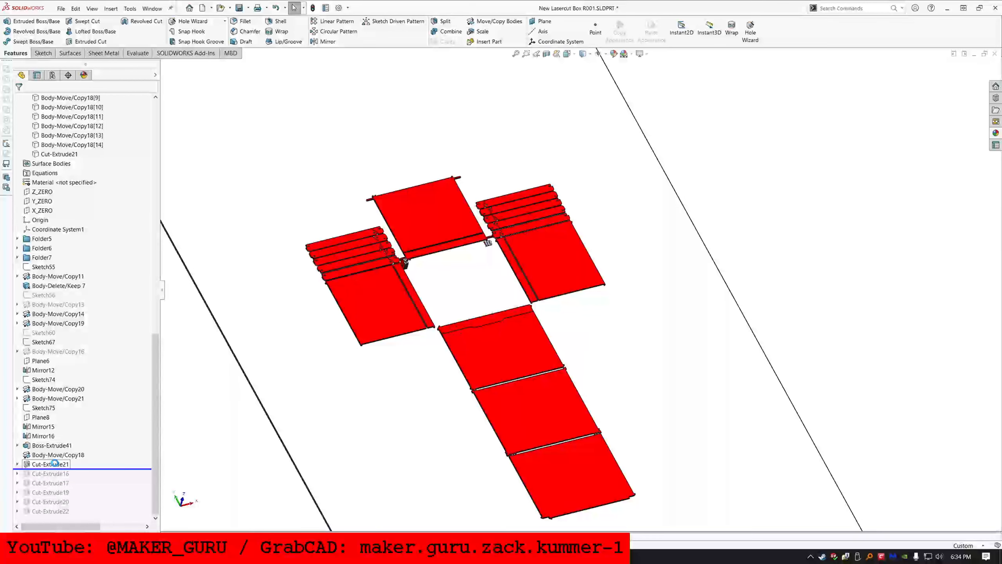
Step: Edit the sketch of Cut-Extrude21, converting the faces of the large left and right panels into it, and exit the sketch
{"action": "left_click", "coordinate": [50, 464]}
{"action": "left_click", "coordinate": [74, 440]}
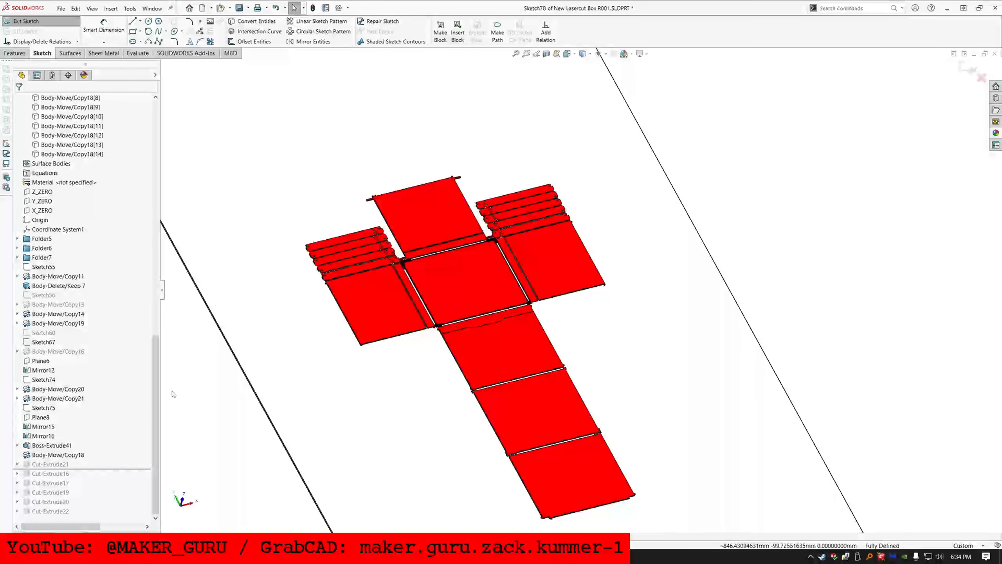
{"action": "left_click", "coordinate": [250, 23]}
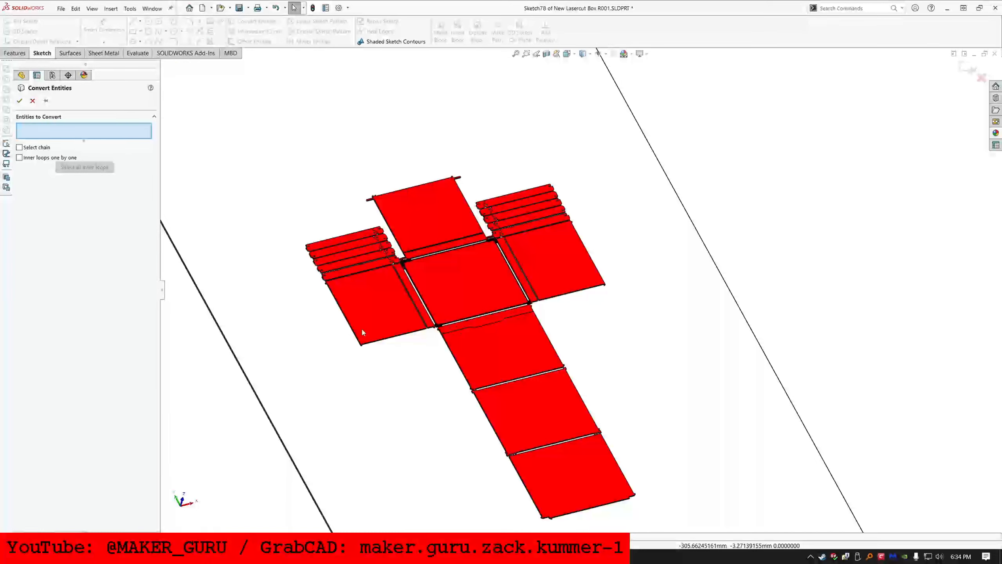
{"action": "left_click", "coordinate": [377, 313]}
{"action": "left_click", "coordinate": [558, 260]}
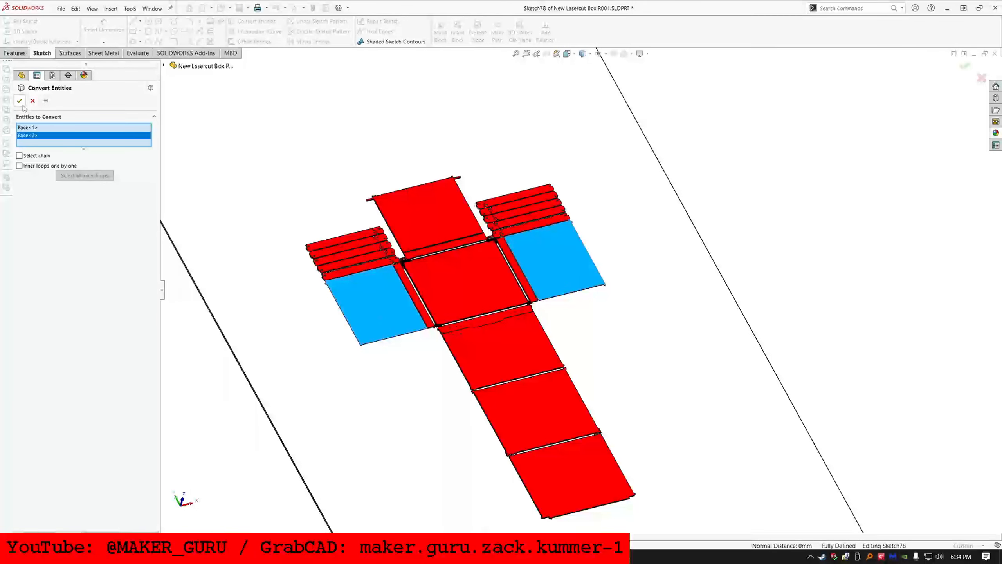
{"action": "key", "text": "Return"}
{"action": "left_click", "coordinate": [24, 20]}
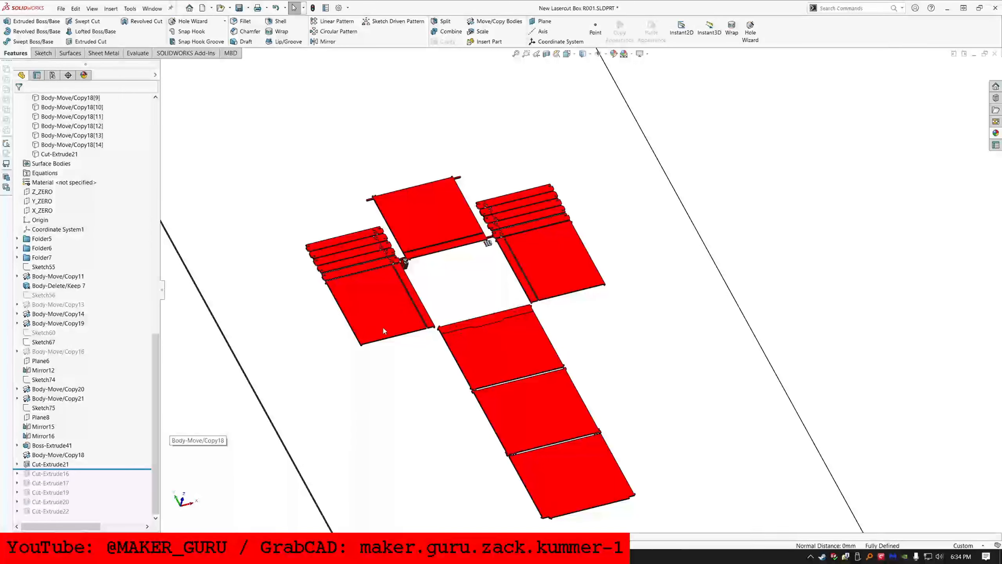
Step: Hide the bodies Body-Move/Copy18[1] to [4] and show the Cut-Extrude21 body to check the added panel cuts
{"action": "scroll", "coordinate": [50, 326], "scroll_direction": "up", "scroll_amount": 6}
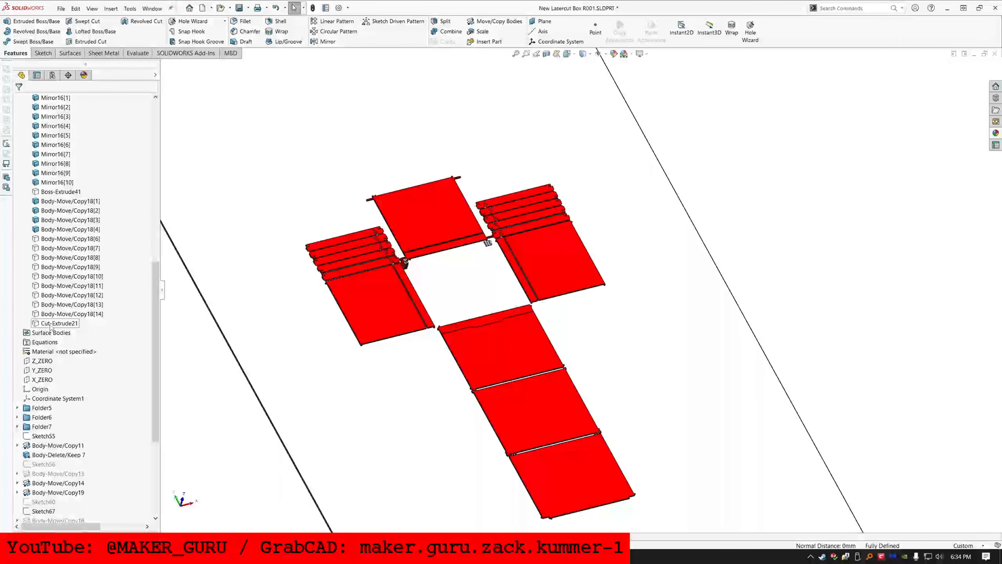
{"action": "left_click", "coordinate": [50, 201]}
{"action": "left_click", "coordinate": [46, 230], "text": "shift"}
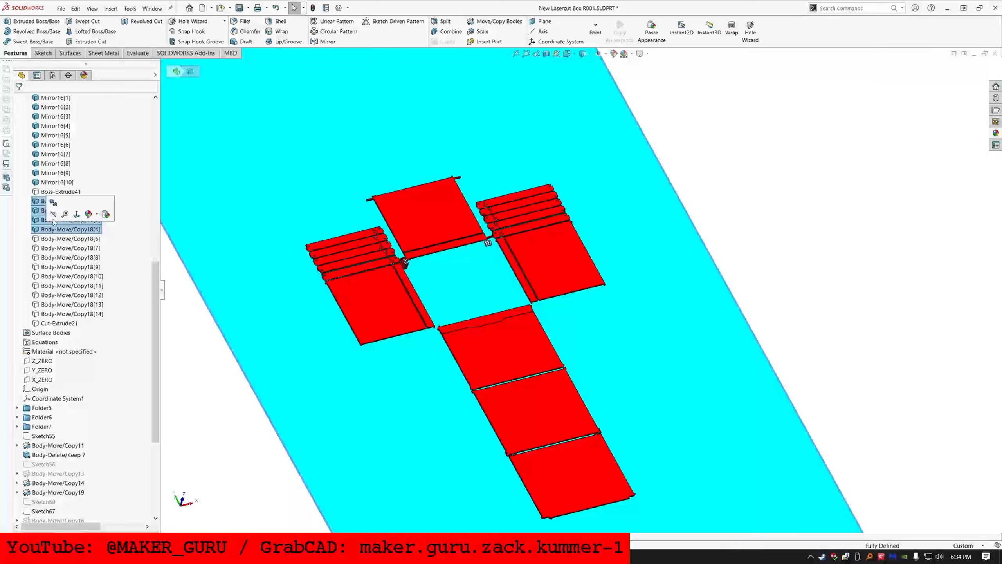
{"action": "left_click", "coordinate": [53, 214]}
{"action": "left_click", "coordinate": [59, 323]}
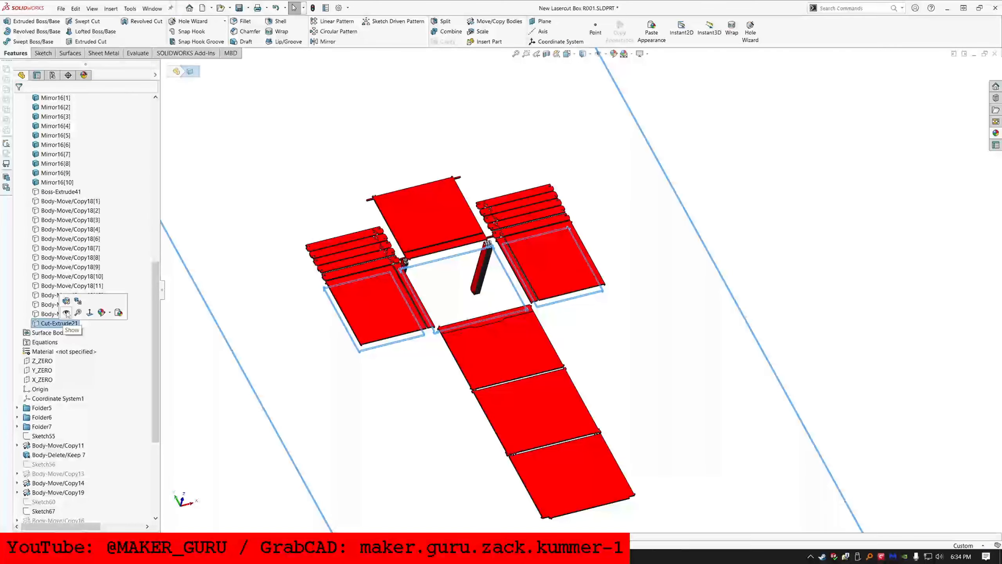
{"action": "left_click", "coordinate": [196, 418]}
{"action": "middle_click_drag", "start_coordinate": [196, 418], "coordinate": [390, 324]}
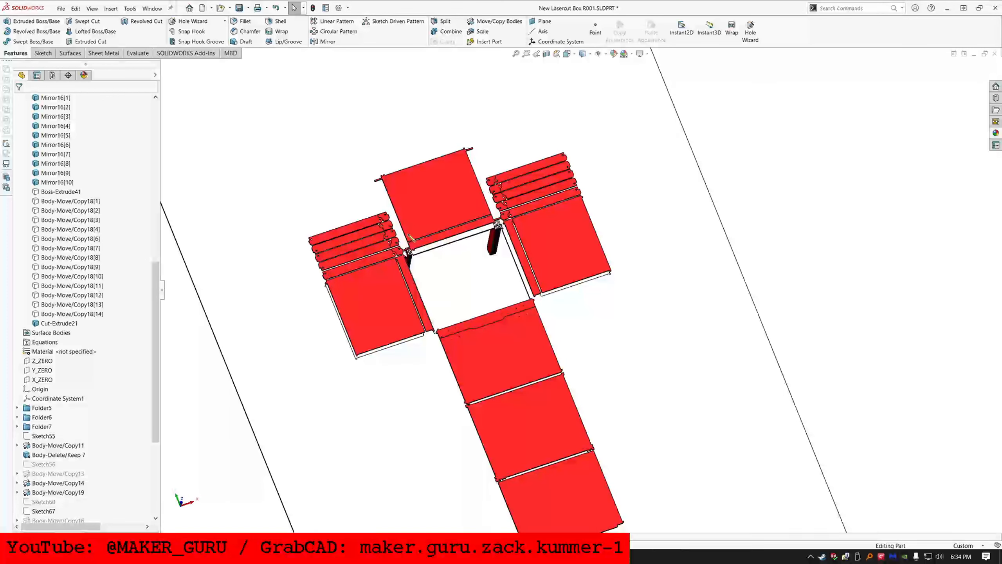
Step: Reopen the sketch of Cut-Extrude21, convert the upper panel's face into it, and rebuild the cut
{"action": "scroll", "coordinate": [143, 438], "scroll_direction": "down", "scroll_amount": 5}
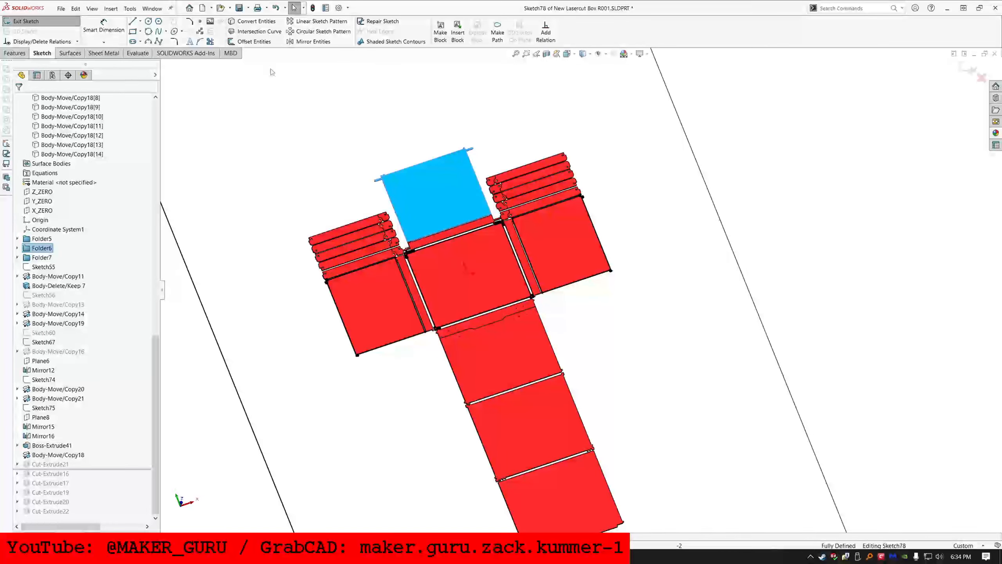
{"action": "left_click", "coordinate": [267, 23]}
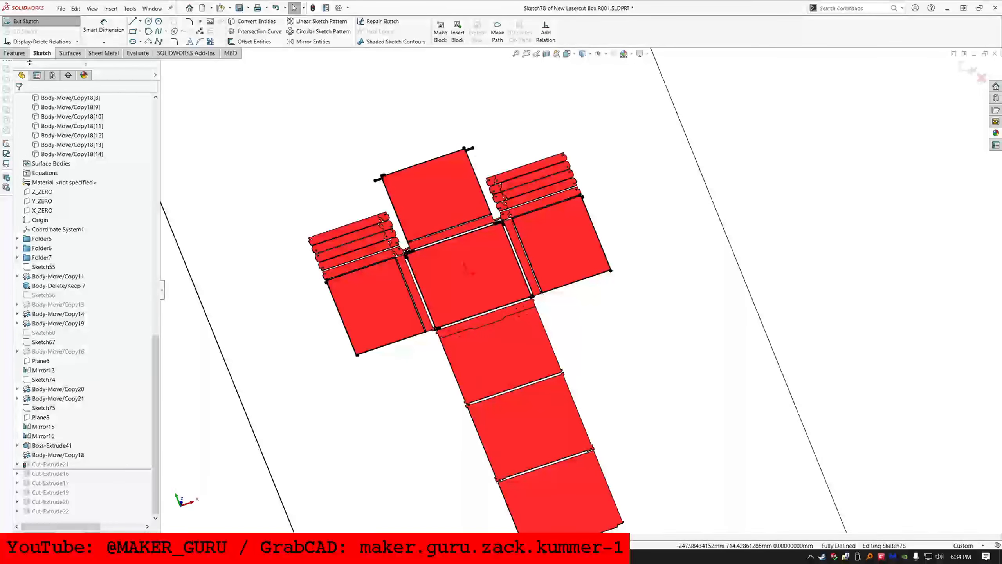
{"action": "left_click", "coordinate": [12, 53]}
{"action": "left_click", "coordinate": [44, 54]}
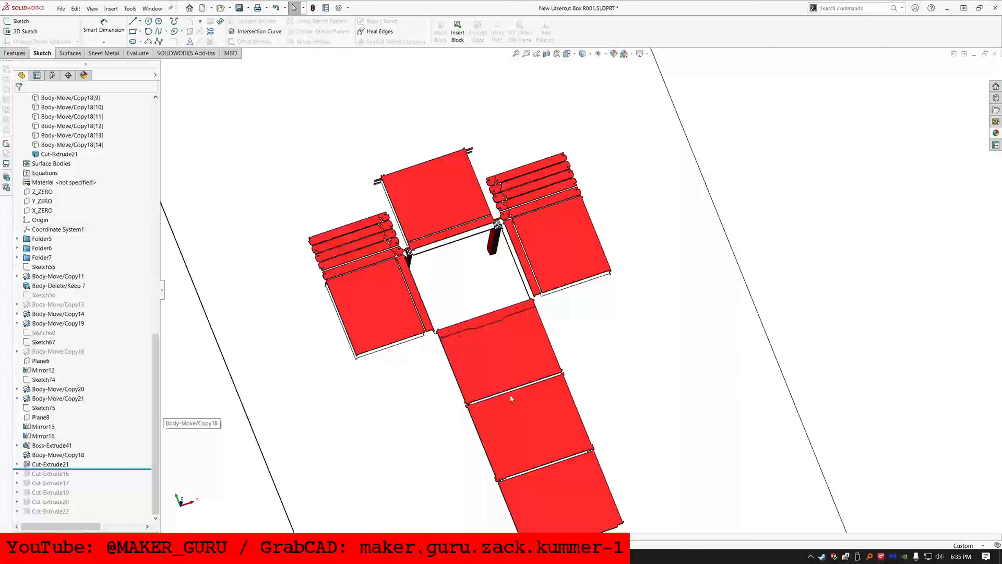
Step: Show the Boss-Extrude41 sheet body and hide the Cut-Extrude21 body
{"action": "scroll", "coordinate": [570, 176], "scroll_direction": "up", "scroll_amount": 1}
{"action": "scroll", "coordinate": [573, 371], "scroll_direction": "down", "scroll_amount": 1}
{"action": "scroll", "coordinate": [51, 265], "scroll_direction": "up", "scroll_amount": 7}
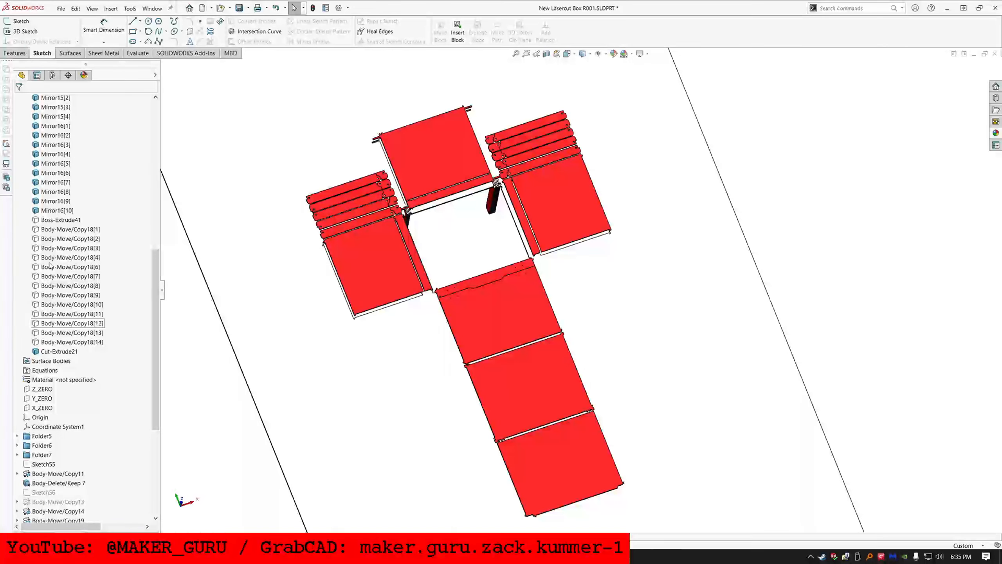
{"action": "left_click", "coordinate": [69, 220]}
{"action": "left_click", "coordinate": [68, 350]}
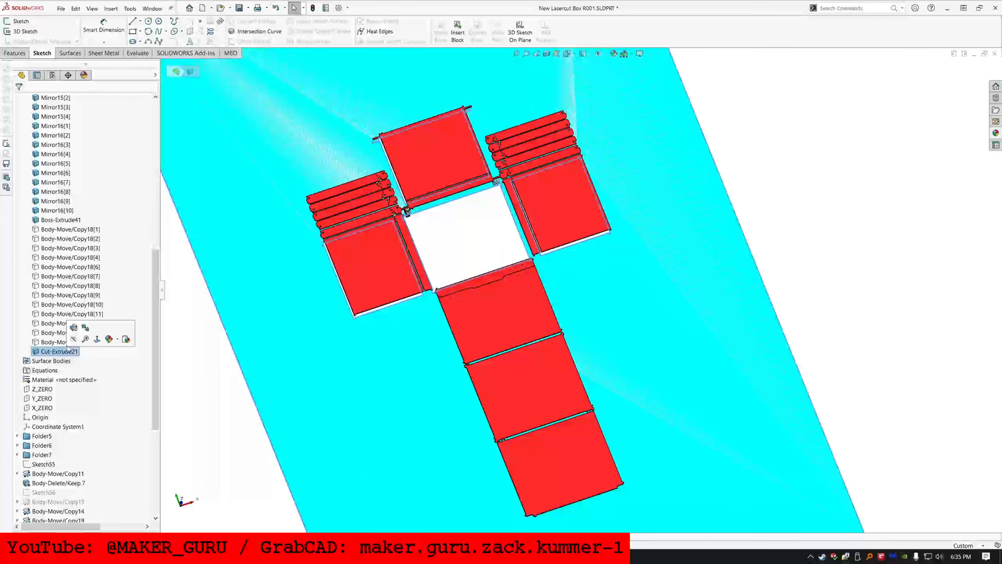
{"action": "left_click", "coordinate": [72, 344]}
{"action": "left_click", "coordinate": [214, 410]}
{"action": "scroll", "coordinate": [477, 383], "scroll_direction": "up", "scroll_amount": 2}
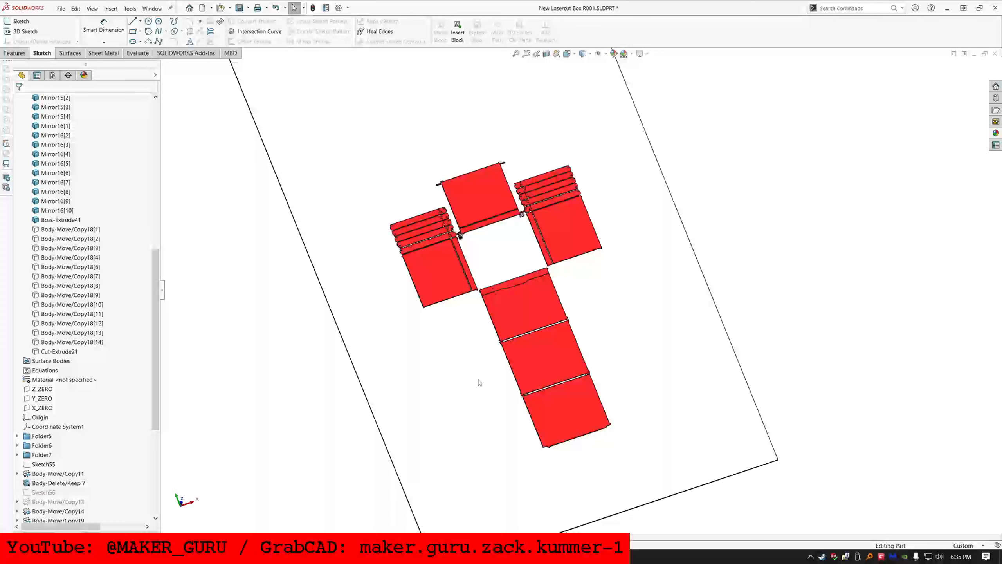
Step: Edit the Cut-Extrude21 feature and add the large left, upper and right panel bodies to its feature scope
{"action": "scroll", "coordinate": [529, 345], "scroll_direction": "down", "scroll_amount": 1}
{"action": "scroll", "coordinate": [52, 497], "scroll_direction": "down", "scroll_amount": 5}
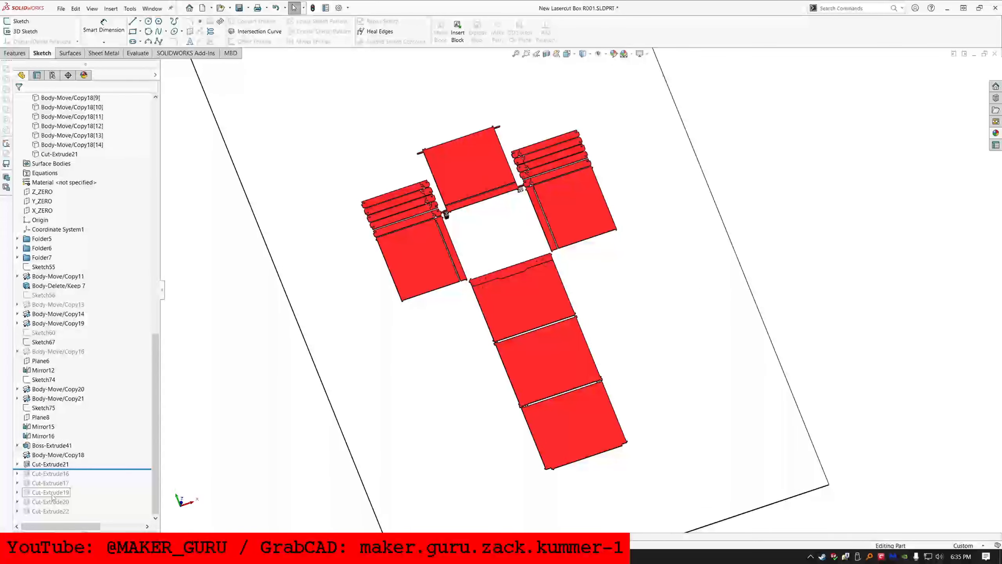
{"action": "left_click", "coordinate": [58, 464]}
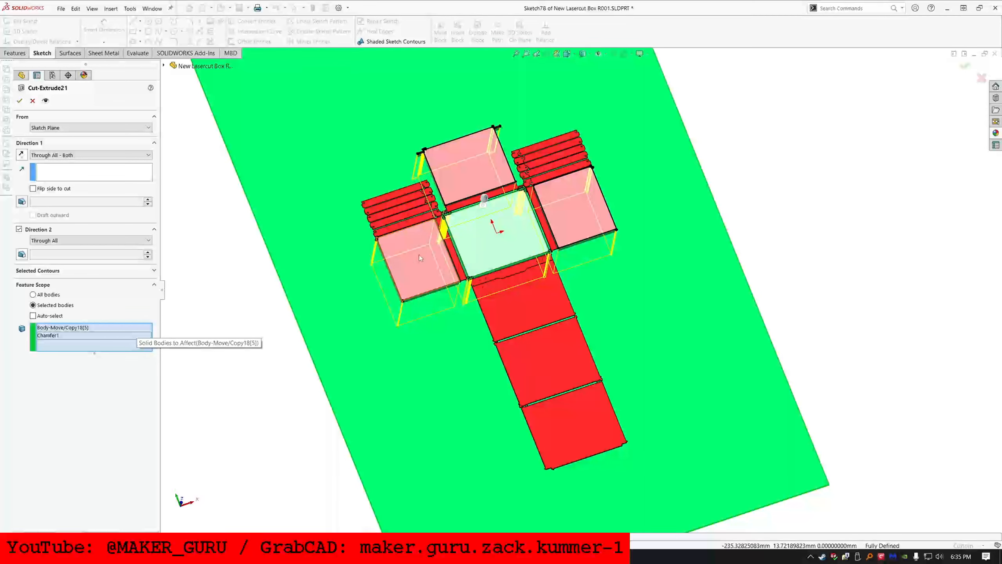
{"action": "left_click", "coordinate": [420, 258]}
{"action": "left_click", "coordinate": [467, 168]}
{"action": "left_click", "coordinate": [574, 207]}
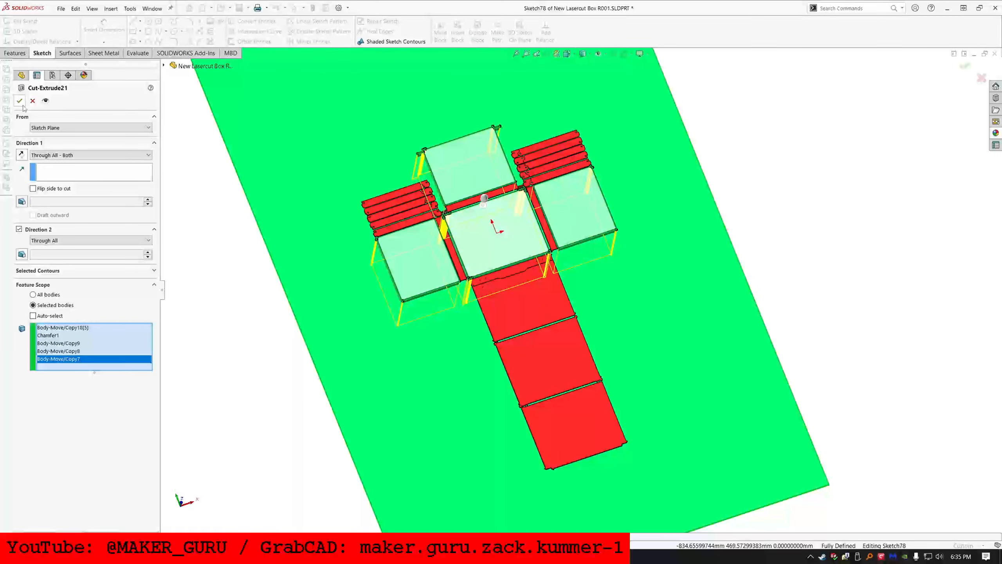
{"action": "key", "text": "Return"}
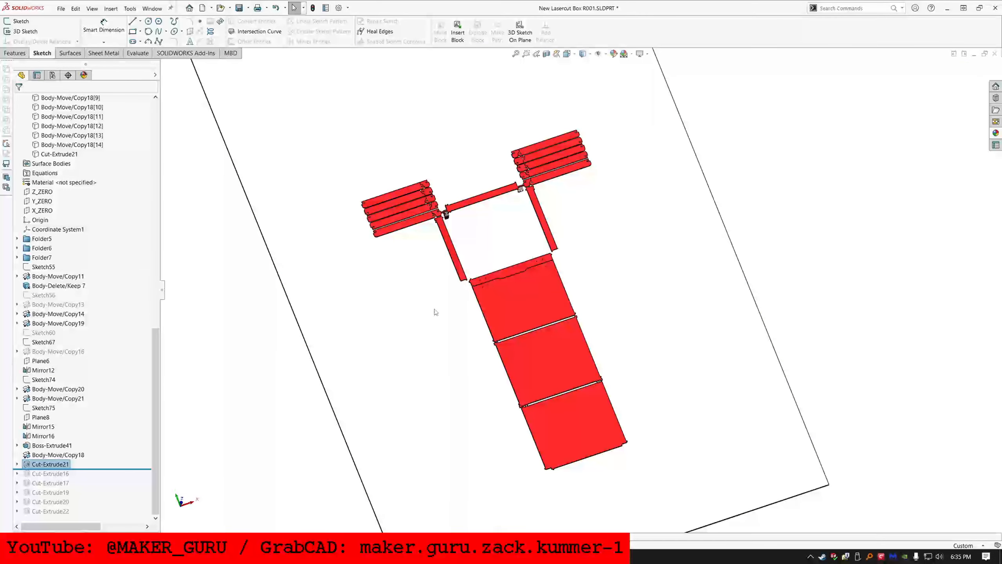
{"action": "left_click", "coordinate": [388, 322]}
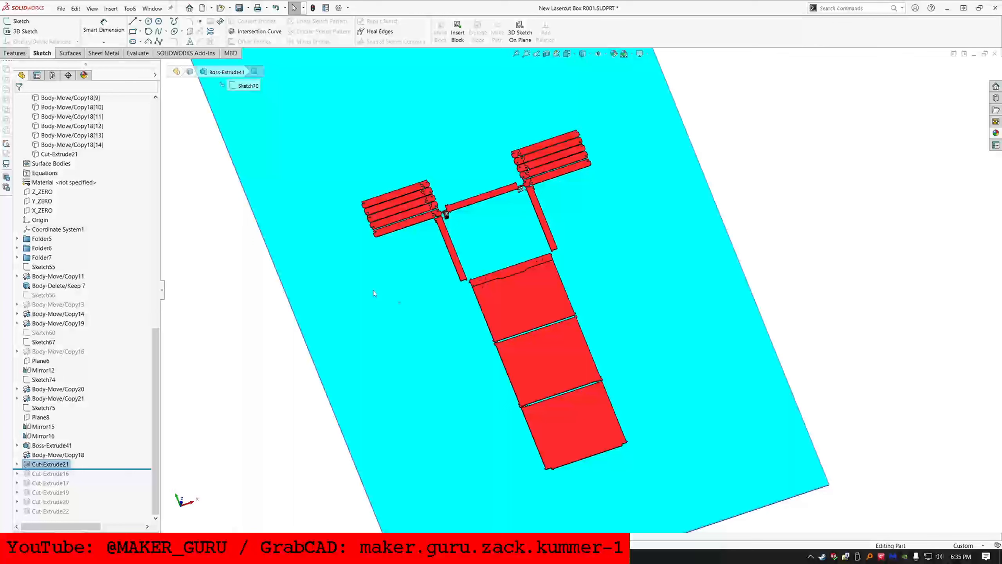
{"action": "left_click", "coordinate": [35, 25]}
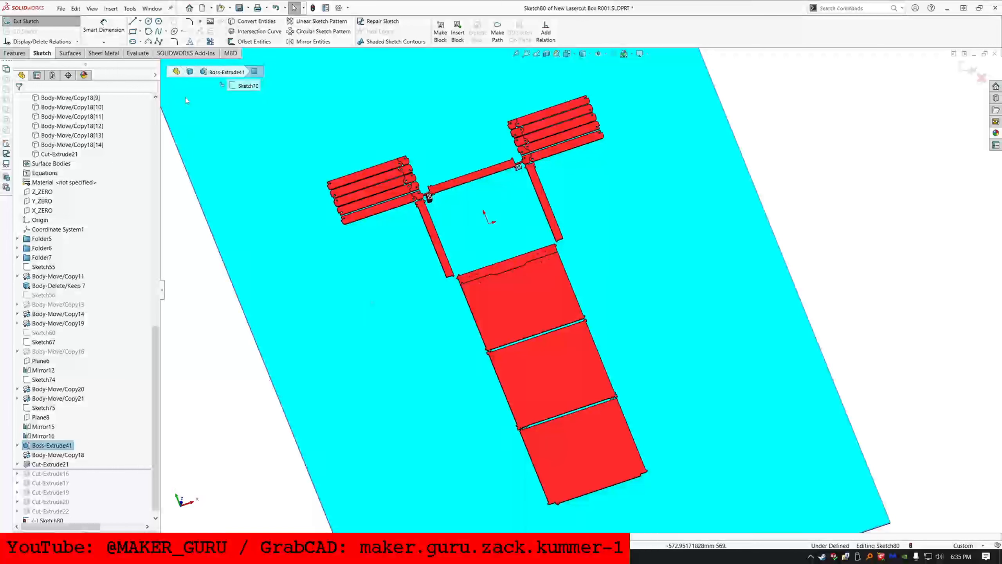
{"action": "key", "text": "Escape"}
{"action": "left_click", "coordinate": [253, 21]}
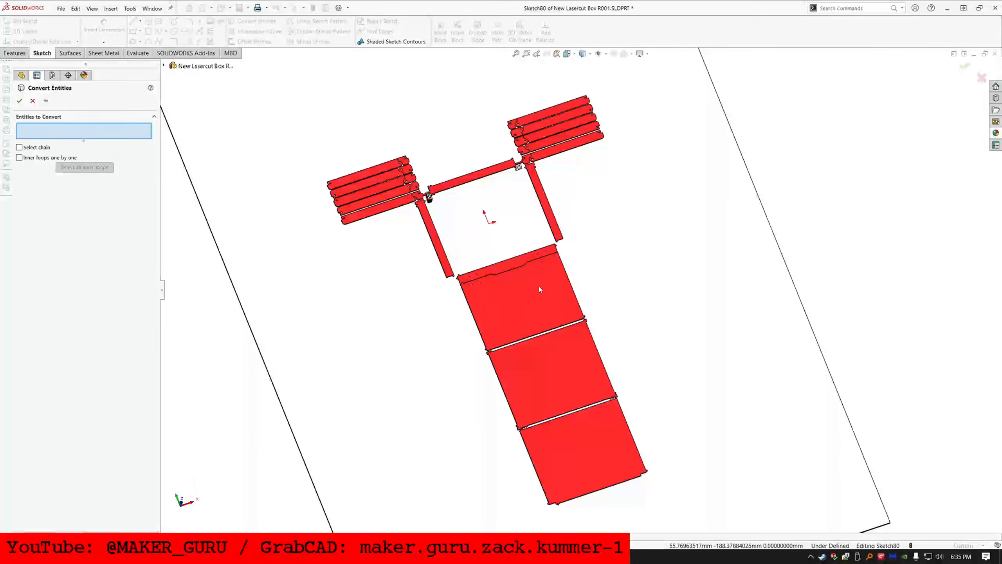
{"action": "left_click", "coordinate": [32, 100]}
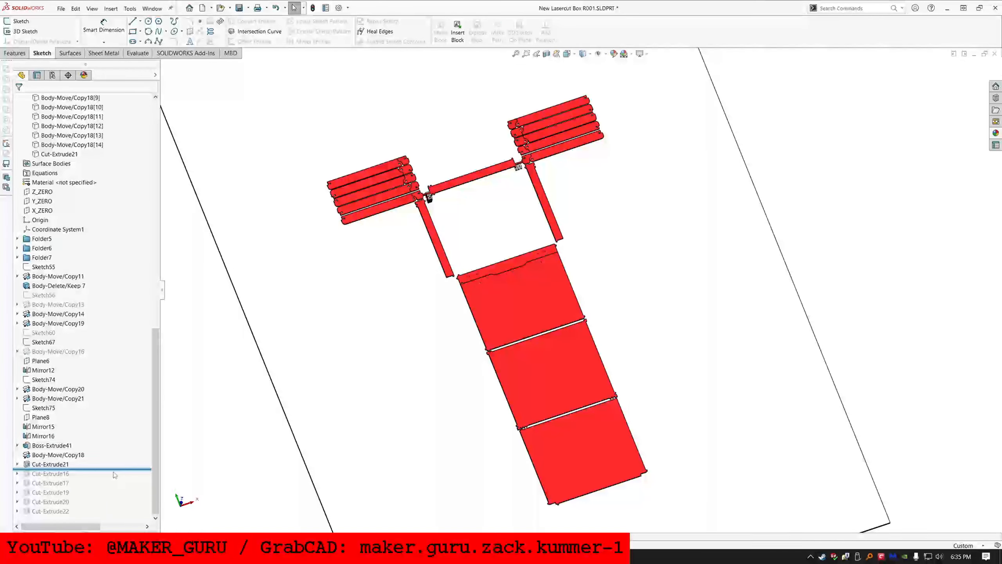
Step: Roll the model forward past Cut-Extrude17 and delete Cut-Extrude16 and Cut-Extrude17 along with their sketches, Sketch71 and Sketch72
{"action": "left_click_drag", "start_coordinate": [121, 468], "coordinate": [120, 488]}
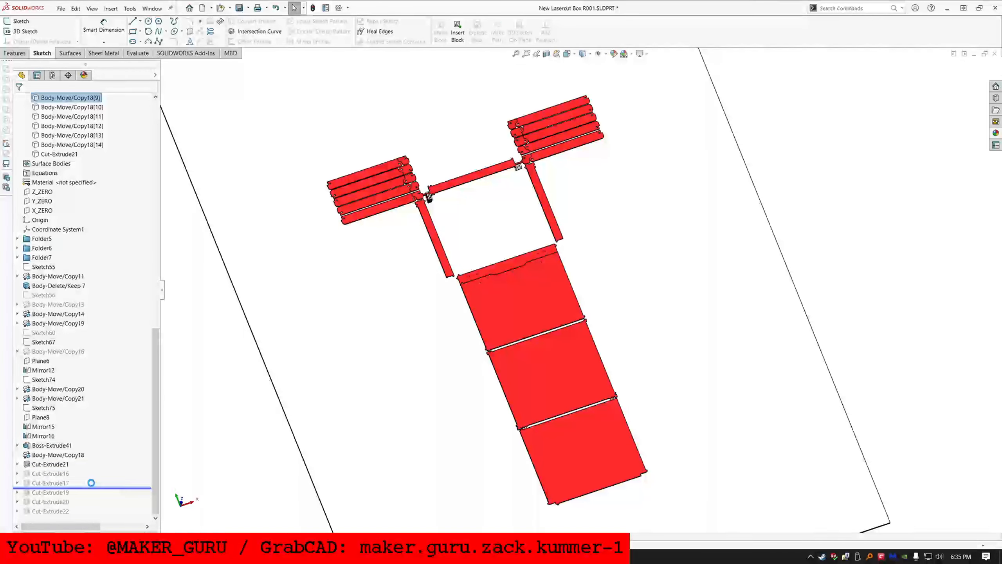
{"action": "left_click", "coordinate": [51, 473]}
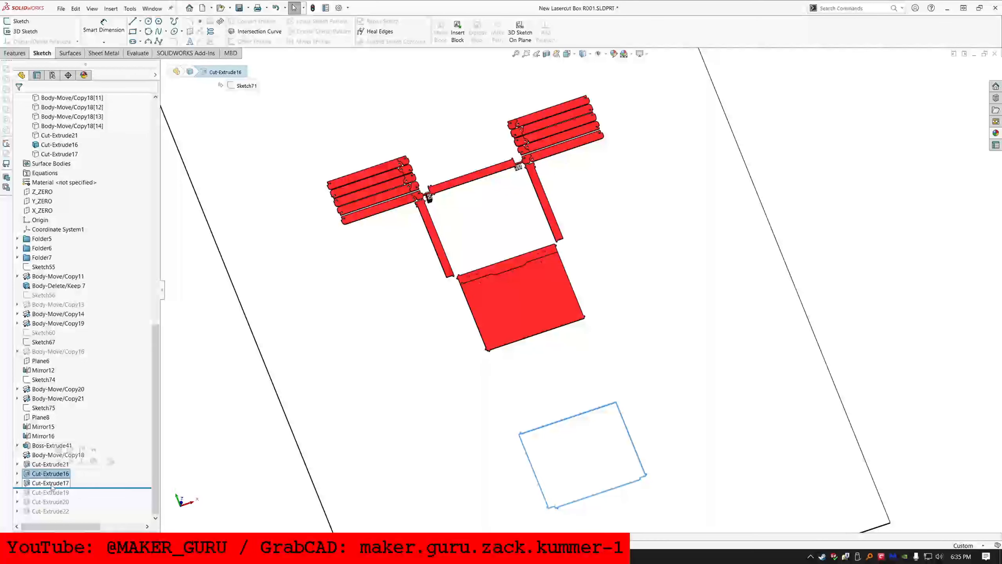
{"action": "left_click", "coordinate": [47, 482]}
{"action": "key", "text": "Delete"}
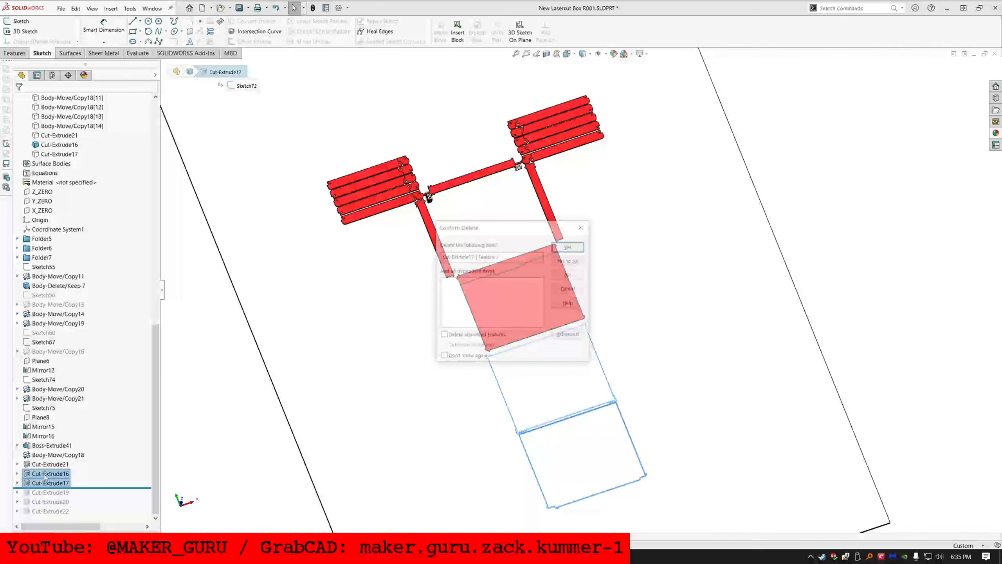
{"action": "key", "text": "Return"}
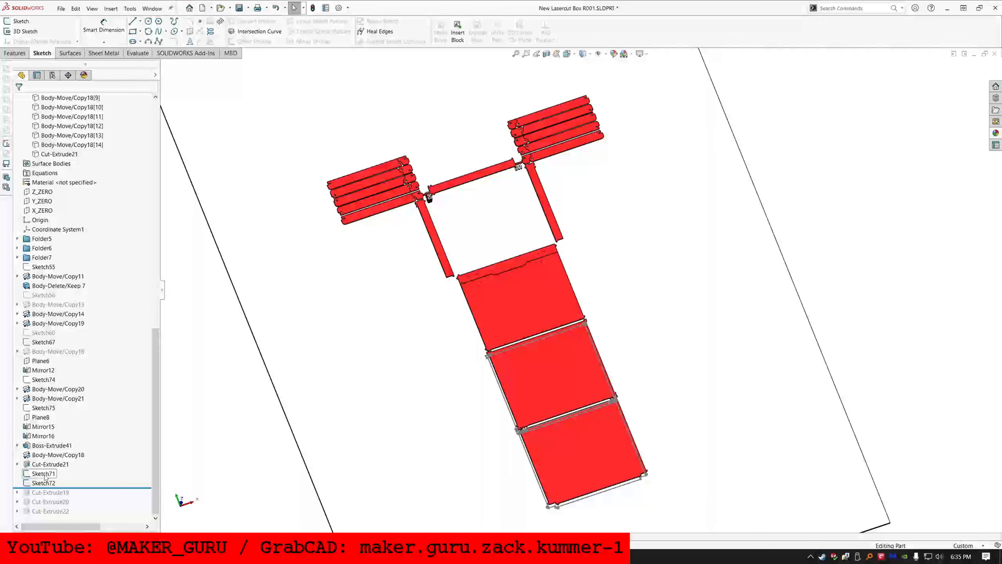
{"action": "key", "text": "Delete"}
{"action": "key", "text": "Return"}
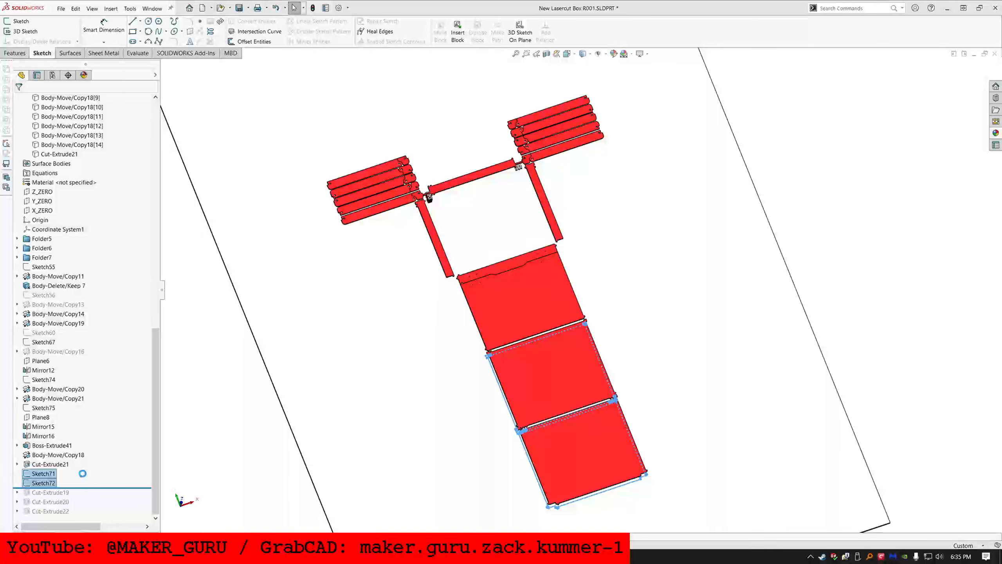
Step: Roll the model forward past Cut-Extrude20 and check which panels Cut-Extrude19 and Cut-Extrude20 cut
{"action": "mouse_move", "coordinate": [90, 487]}
{"action": "left_mouse_down"}
{"action": "mouse_move", "coordinate": [90, 516]}
{"action": "mouse_move", "coordinate": [90, 506]}
{"action": "left_mouse_up"}
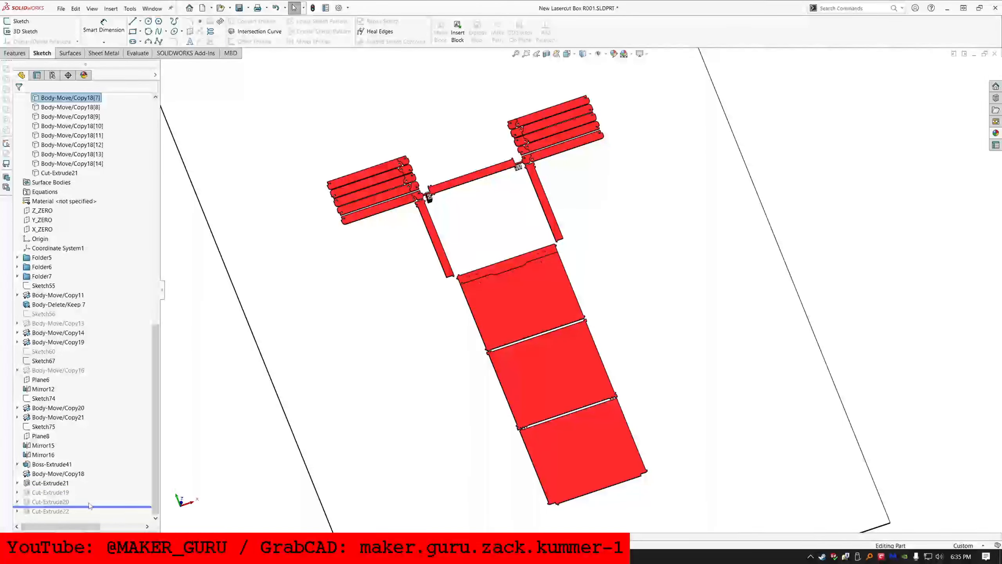
{"action": "left_click", "coordinate": [55, 493]}
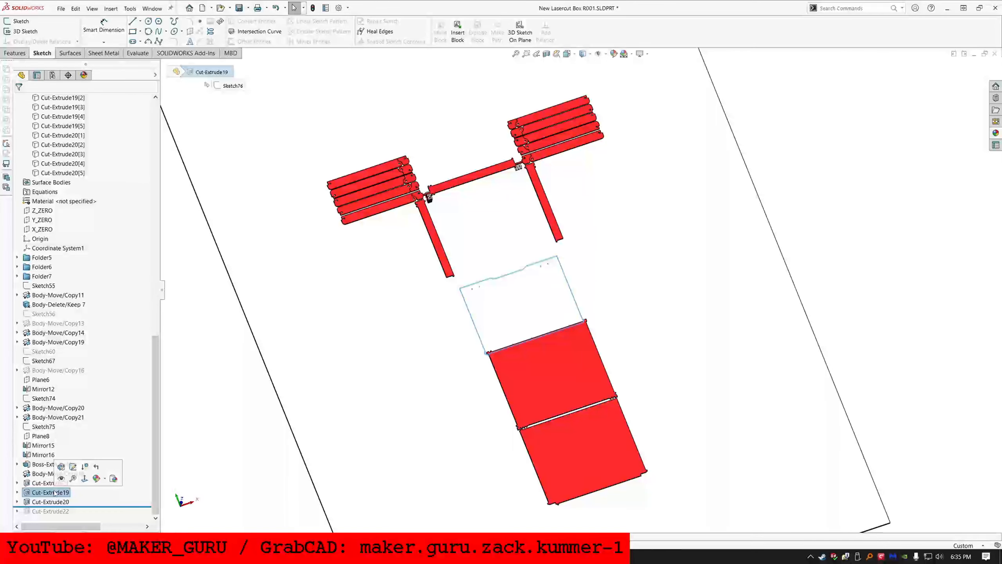
{"action": "left_click", "coordinate": [63, 502]}
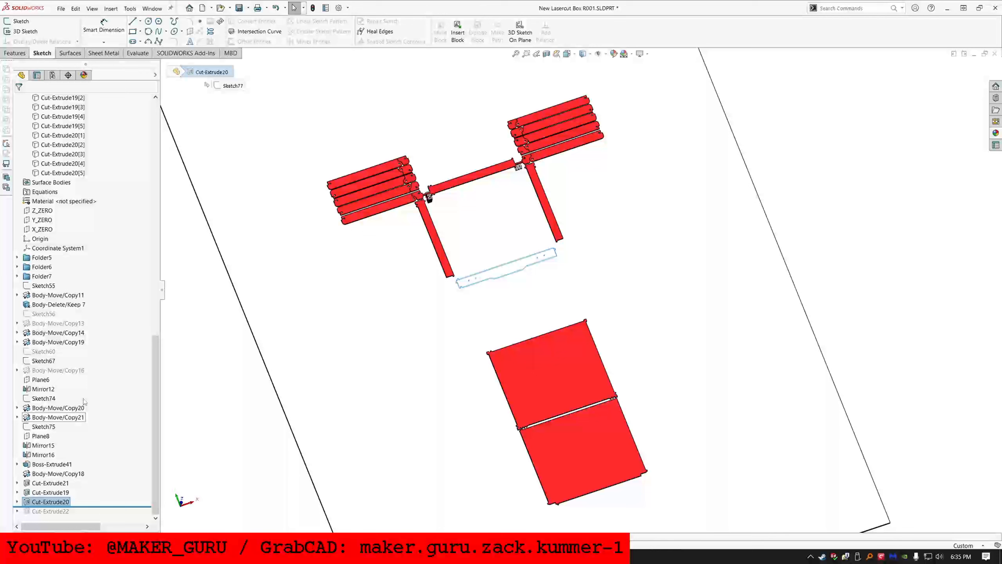
{"action": "scroll", "coordinate": [85, 401], "scroll_direction": "up", "scroll_amount": 15}
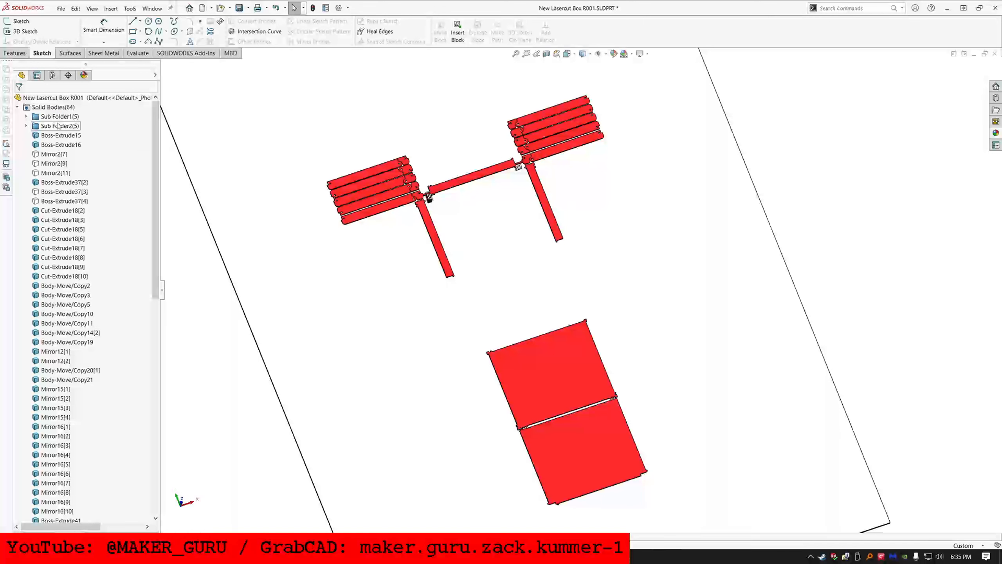
{"action": "scroll", "coordinate": [59, 126], "scroll_direction": "down", "scroll_amount": 15}
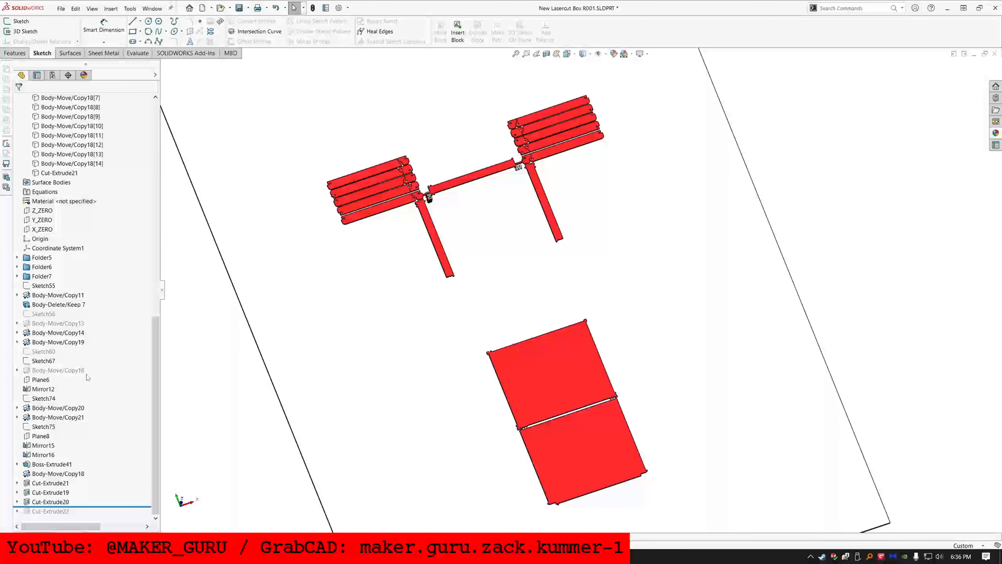
Step: Roll the model forward to the end of the feature history and delete Cut-Extrude22 along with its sketch
{"action": "left_click_drag", "start_coordinate": [114, 506], "coordinate": [117, 514]}
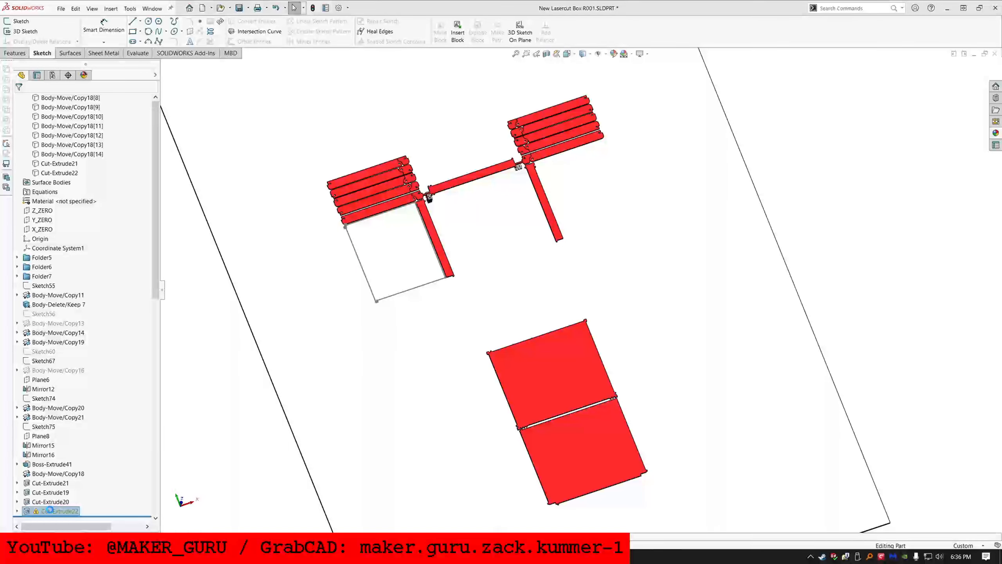
{"action": "key", "text": "Delete"}
{"action": "key", "text": "Return"}
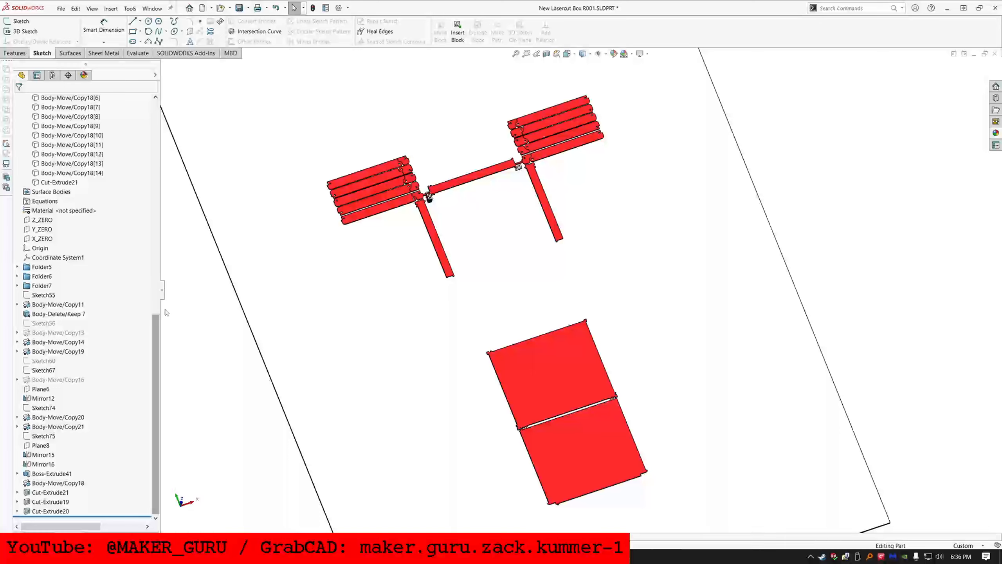
Step: Start a sketch on the Boss-Extrude41 sheet face and convert the two narrow side strips and the upper remaining large panel face into it
{"action": "left_click", "coordinate": [292, 279]}
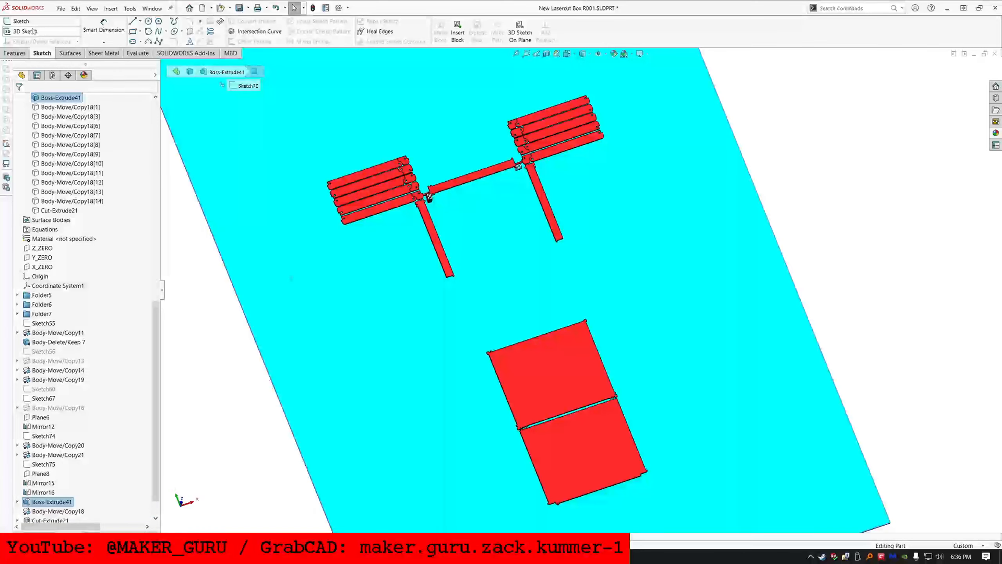
{"action": "left_click", "coordinate": [22, 21]}
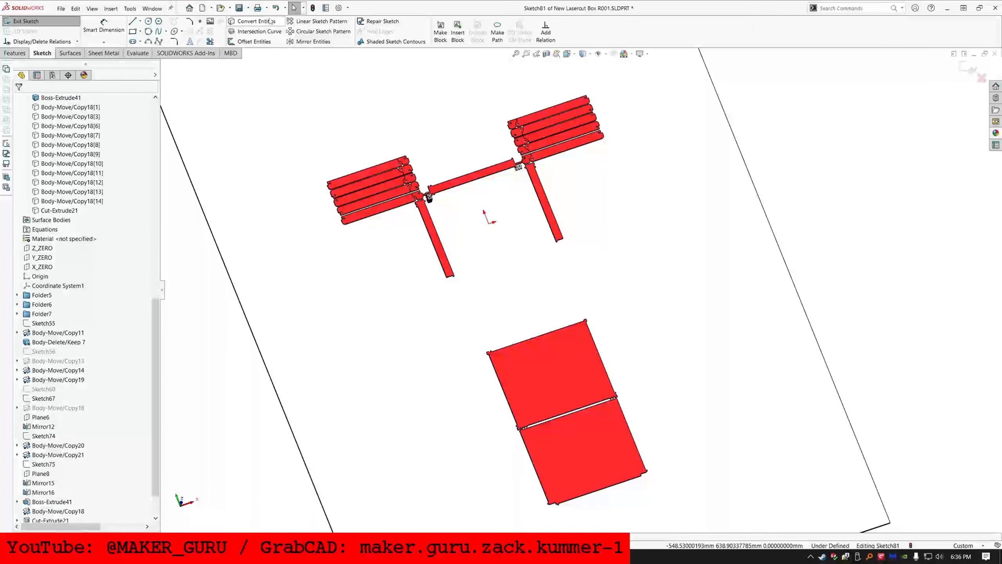
{"action": "left_click", "coordinate": [271, 20]}
{"action": "scroll", "coordinate": [394, 163], "scroll_direction": "up", "scroll_amount": 5}
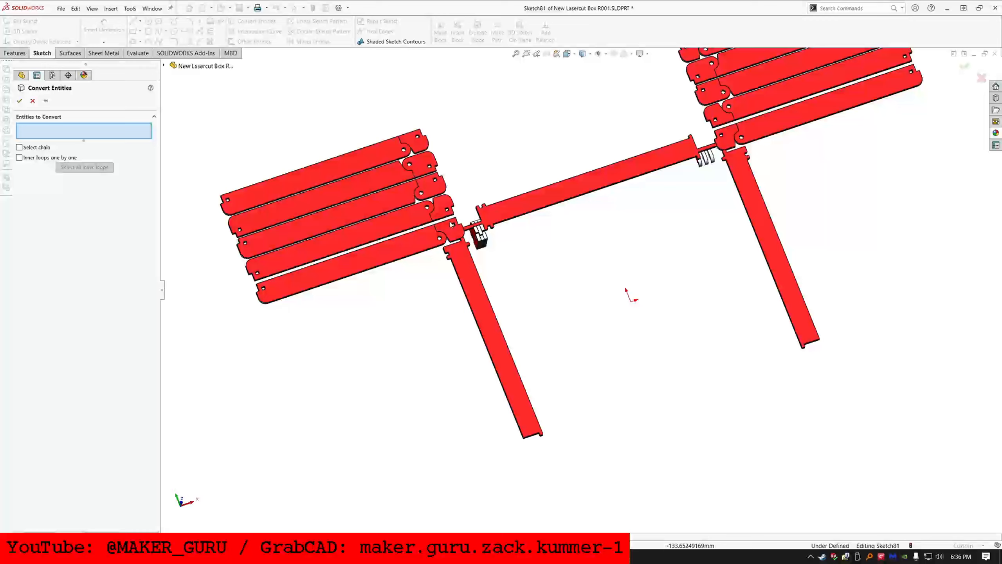
{"action": "left_click", "coordinate": [465, 276]}
{"action": "left_click", "coordinate": [761, 209]}
{"action": "scroll", "coordinate": [501, 173], "scroll_direction": "down", "scroll_amount": 4}
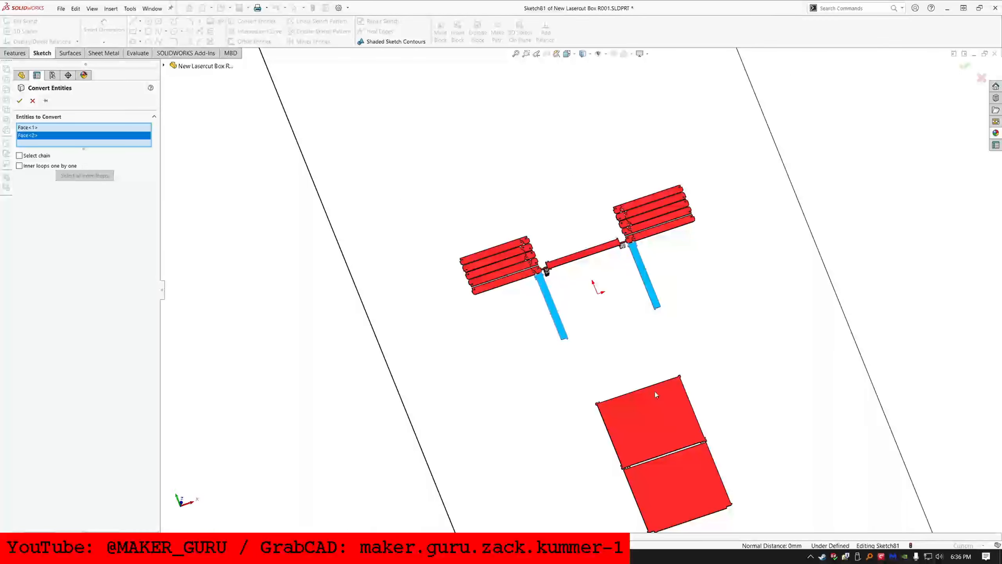
{"action": "scroll", "coordinate": [655, 394], "scroll_direction": "down", "scroll_amount": 3}
{"action": "scroll", "coordinate": [572, 324], "scroll_direction": "up", "scroll_amount": 3}
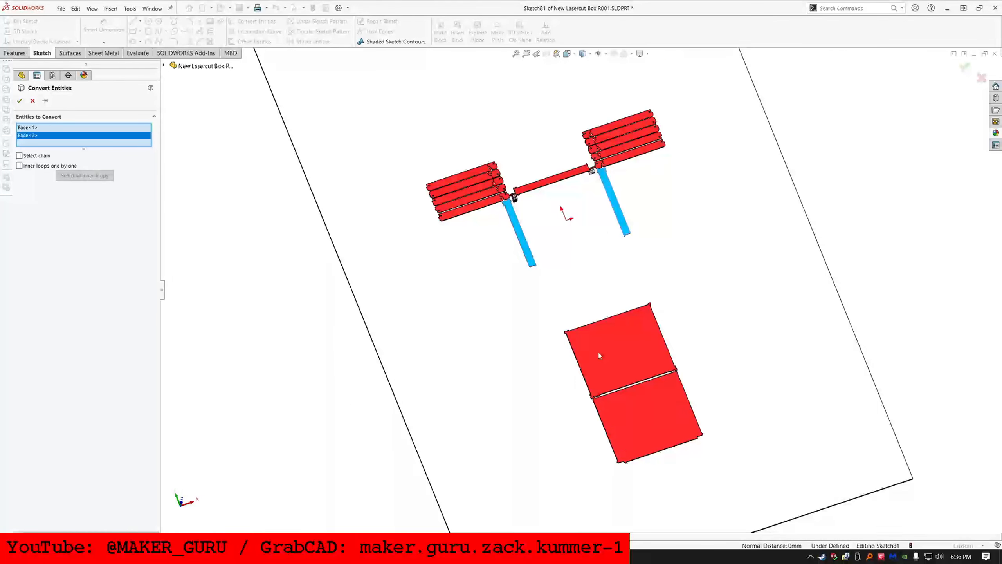
{"action": "left_click", "coordinate": [567, 317]}
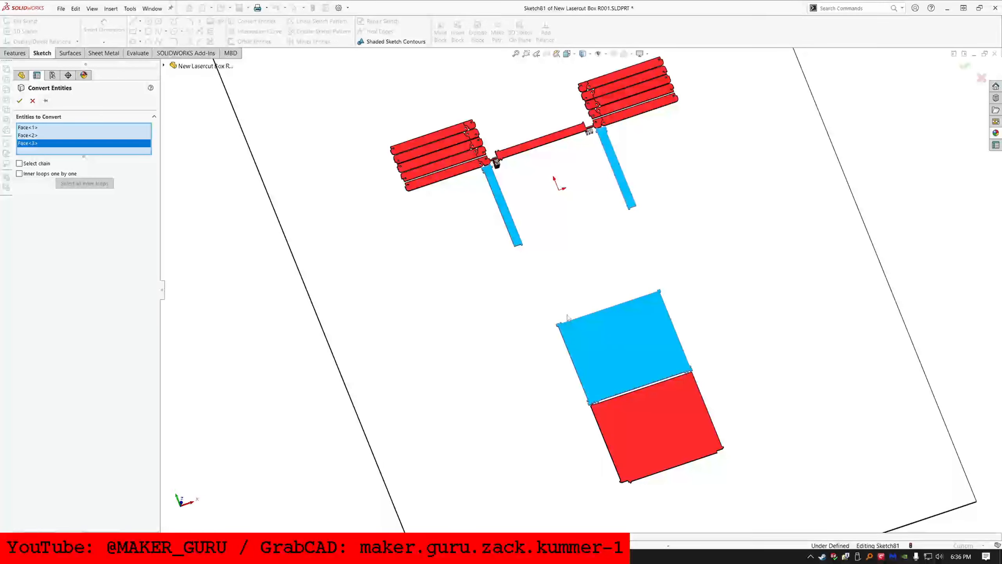
{"action": "left_click", "coordinate": [19, 101]}
Step: Create an extruded cut from the sketch, Through All - Both, with auto-select off and the two strips and the large panel as affected bodies
{"action": "left_click", "coordinate": [27, 53]}
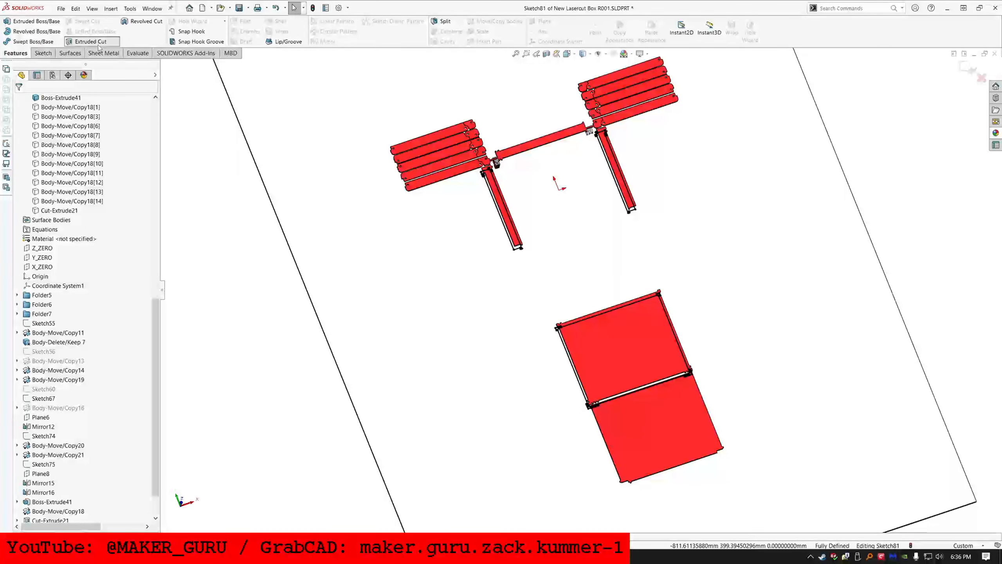
{"action": "left_click", "coordinate": [98, 42]}
{"action": "left_click", "coordinate": [79, 155]}
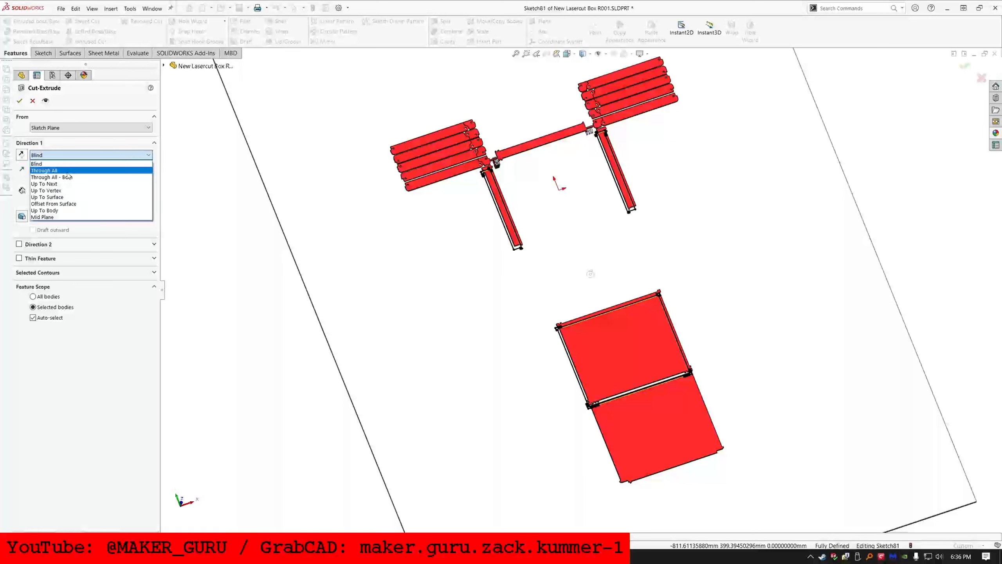
{"action": "left_click", "coordinate": [68, 175]}
{"action": "left_click", "coordinate": [79, 155]}
{"action": "left_click", "coordinate": [63, 176]}
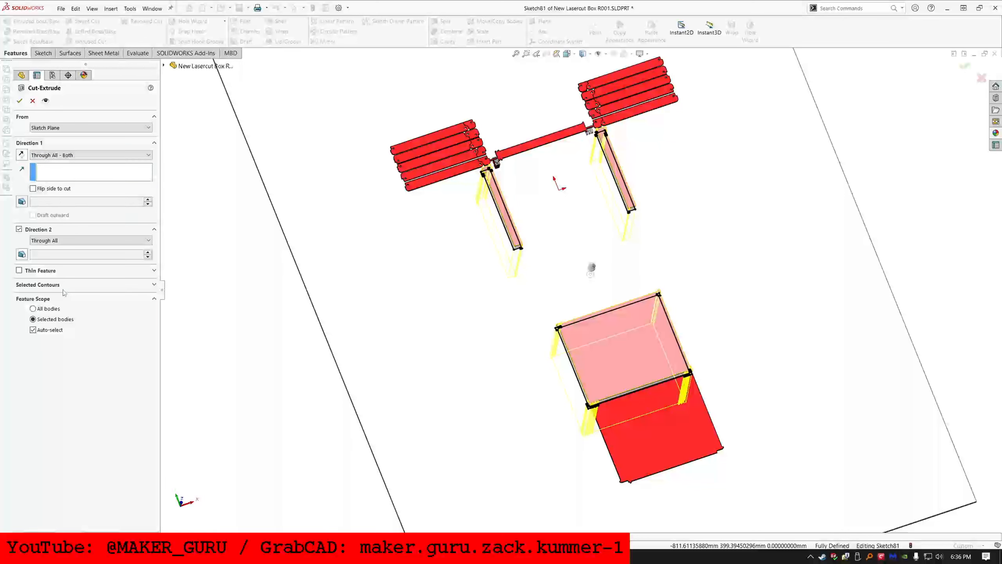
{"action": "left_click", "coordinate": [54, 334]}
{"action": "left_click", "coordinate": [507, 209]}
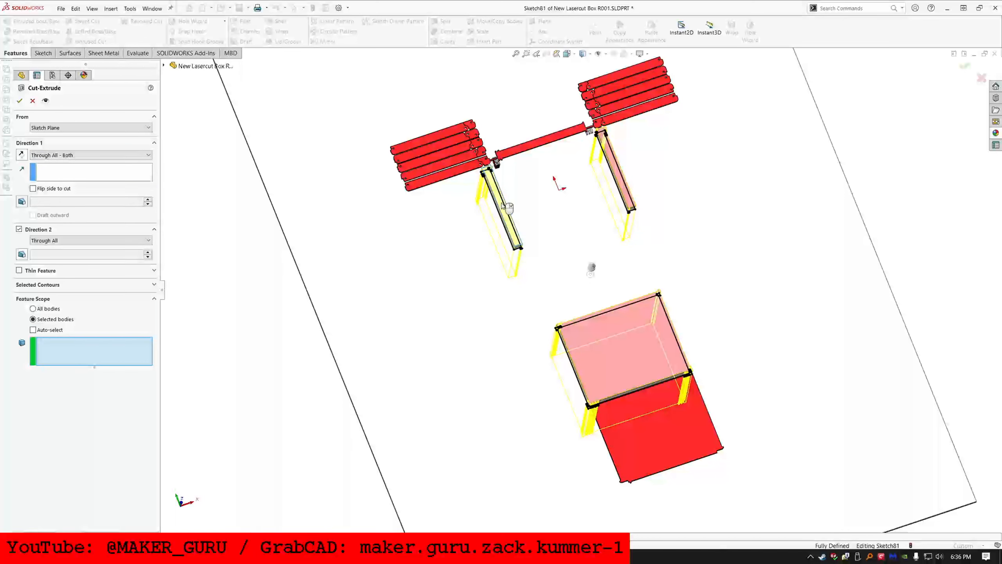
{"action": "left_click", "coordinate": [630, 345]}
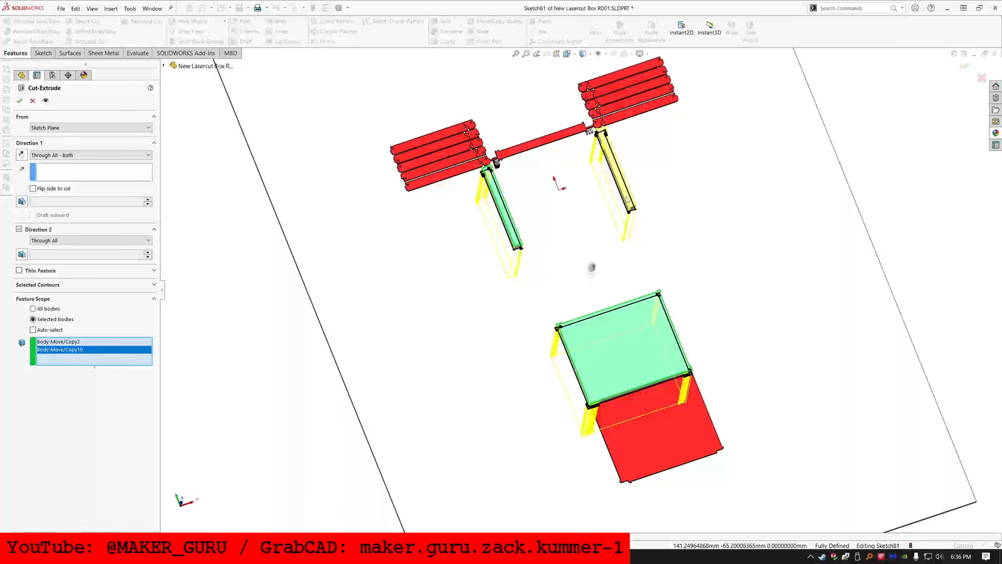
{"action": "left_click", "coordinate": [626, 195]}
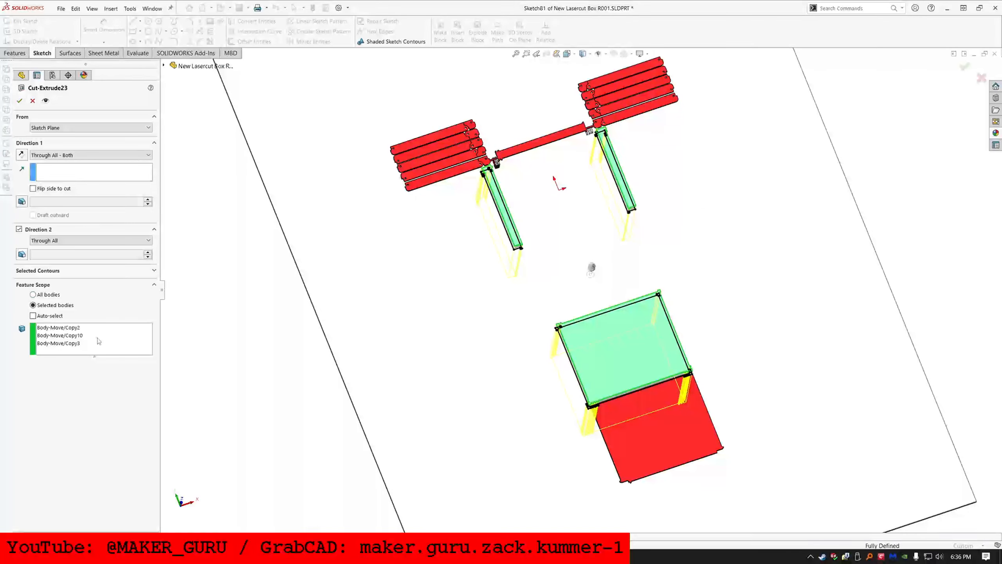
Step: Add the Boss-Extrude41 sheet to the feature scope of Cut-Extrude23, accept the cut, and hide the Cut-Extrude23 body
{"action": "left_click", "coordinate": [98, 340]}
{"action": "left_click", "coordinate": [385, 306]}
{"action": "left_click", "coordinate": [19, 100]}
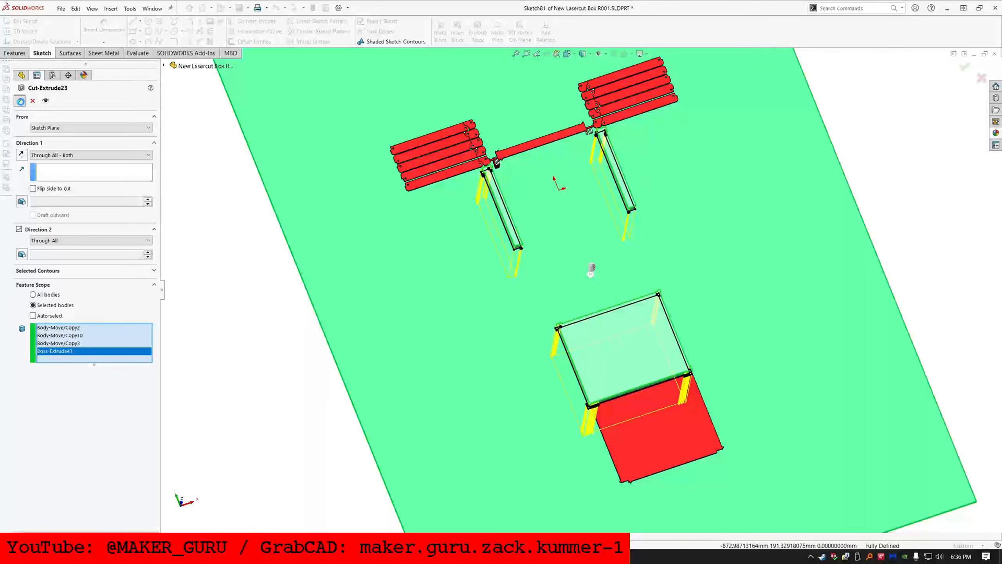
{"action": "left_click", "coordinate": [59, 172]}
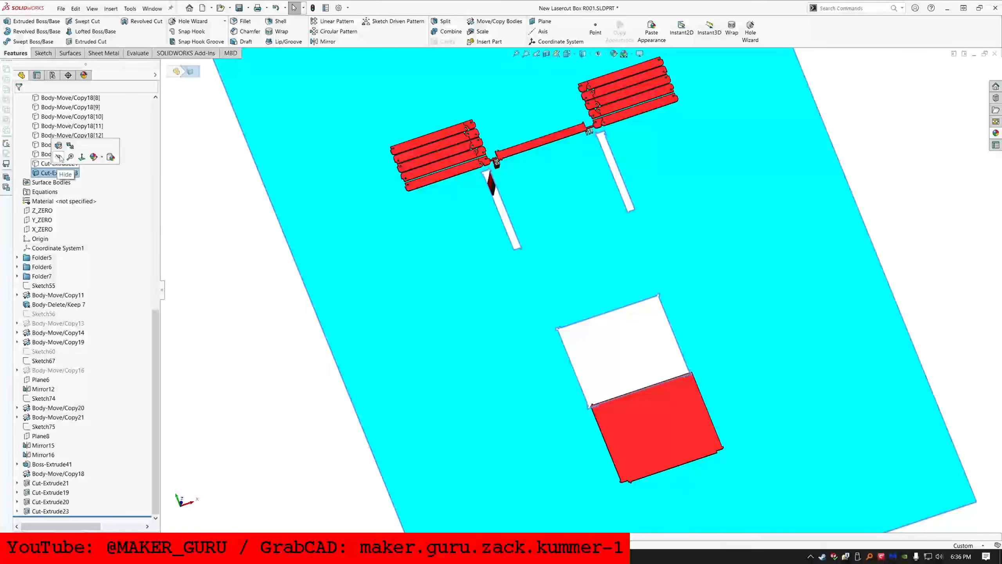
{"action": "scroll", "coordinate": [60, 157], "scroll_direction": "up", "scroll_amount": 6}
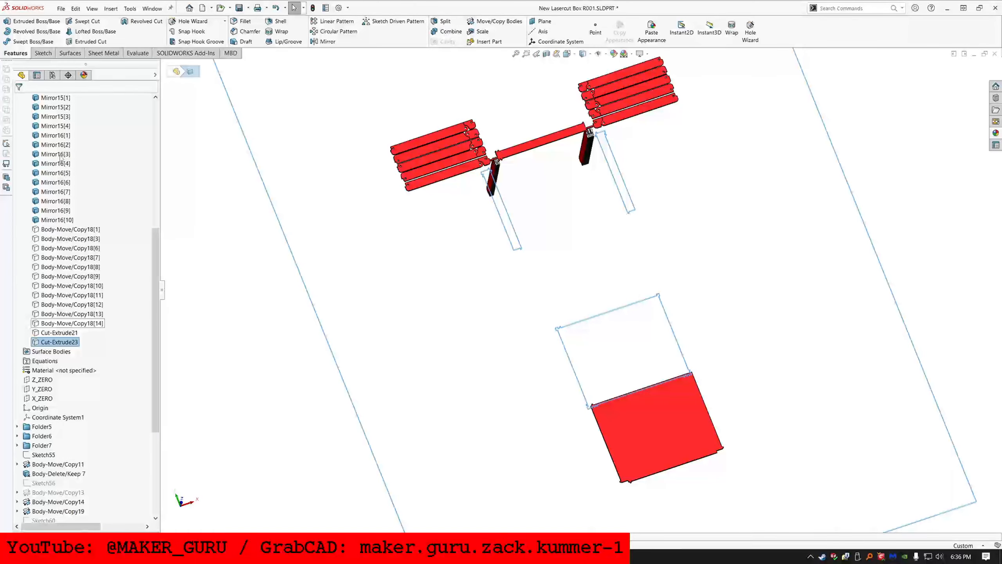
Step: Show the Body-Move/Copy18[1] sheet body to inspect the layout against it, and hide it again
{"action": "left_click", "coordinate": [71, 230]}
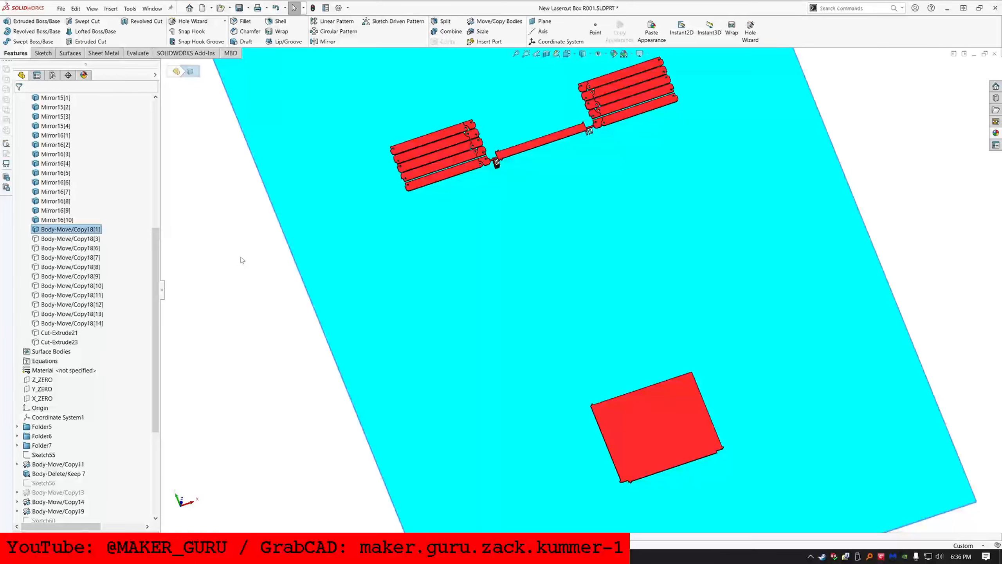
{"action": "left_click", "coordinate": [280, 268]}
{"action": "scroll", "coordinate": [105, 380], "scroll_direction": "down", "scroll_amount": 6}
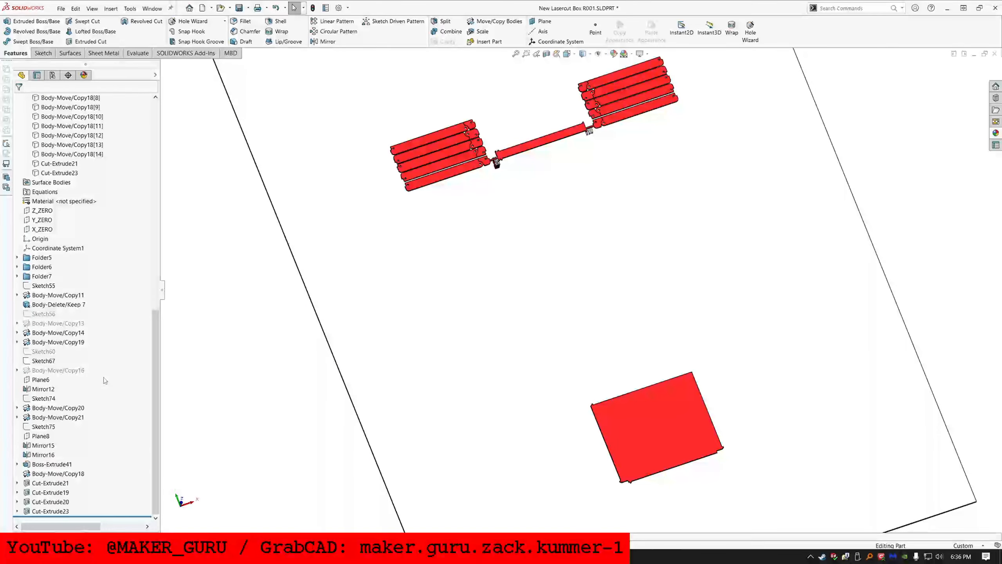
{"action": "mouse_move", "coordinate": [438, 216]}
{"action": "middle_mouse_down"}
{"action": "mouse_move", "coordinate": [573, 179]}
{"action": "mouse_move", "coordinate": [546, 246]}
{"action": "mouse_move", "coordinate": [472, 260]}
{"action": "mouse_move", "coordinate": [511, 234]}
{"action": "mouse_move", "coordinate": [430, 233]}
{"action": "middle_mouse_up"}
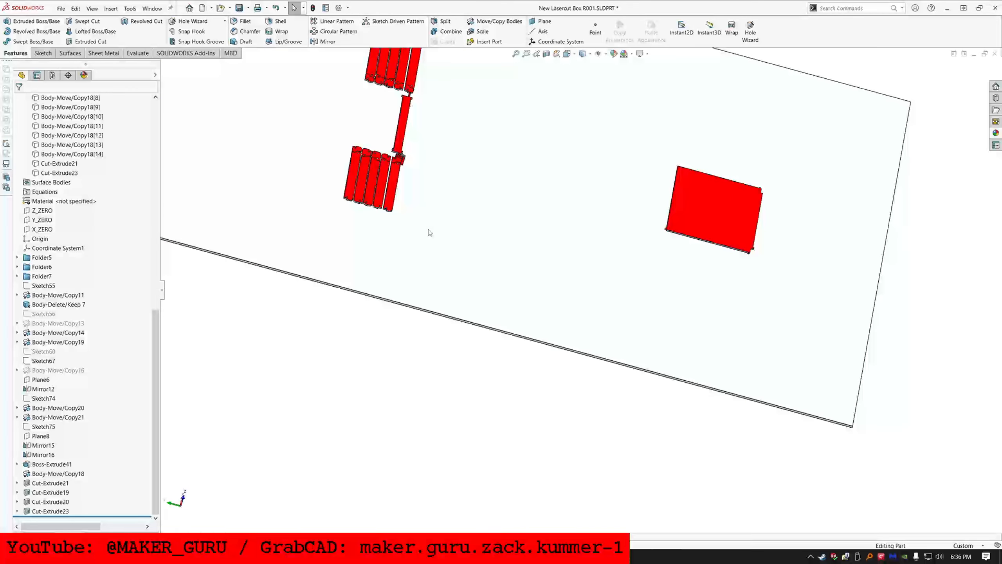
{"action": "left_click", "coordinate": [341, 146]}
{"action": "left_click", "coordinate": [385, 107]}
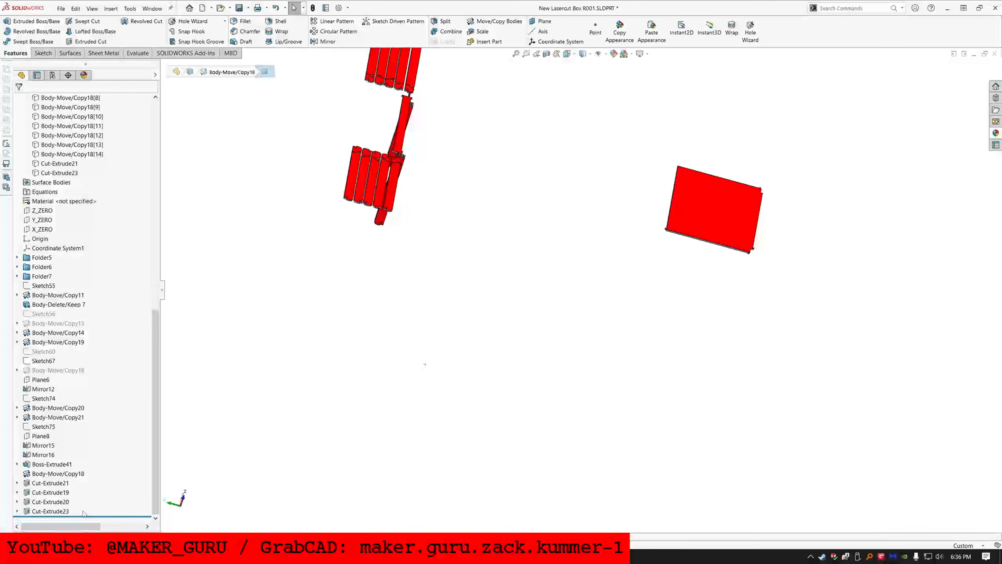
Step: Roll the model back to just before Boss-Extrude41 and start a Delete/Keep Body feature
{"action": "left_click_drag", "start_coordinate": [88, 515], "coordinate": [96, 460]}
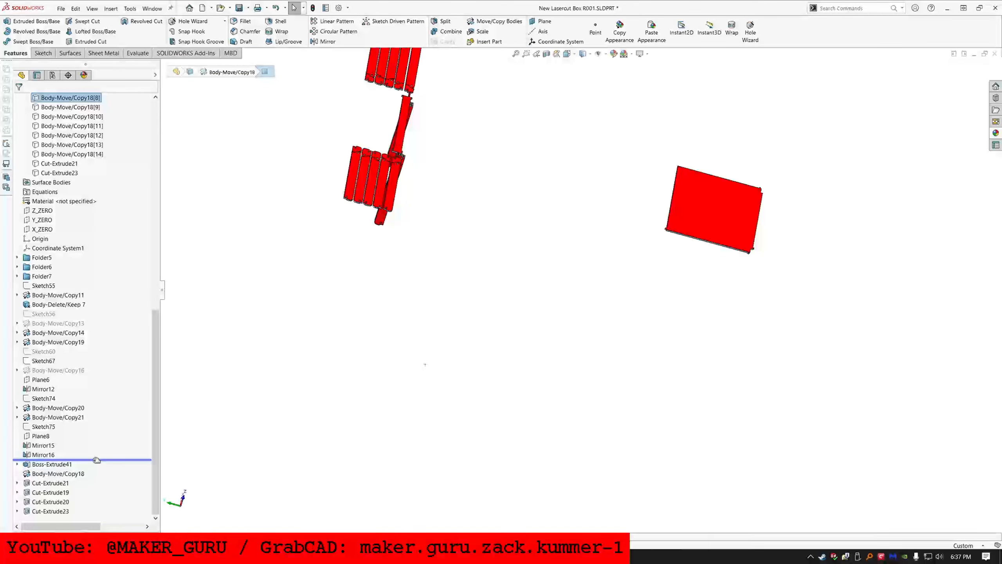
{"action": "middle_click_drag", "start_coordinate": [402, 141], "coordinate": [456, 217]}
{"action": "scroll", "coordinate": [440, 212], "scroll_direction": "down", "scroll_amount": 1}
{"action": "left_click", "coordinate": [419, 177]}
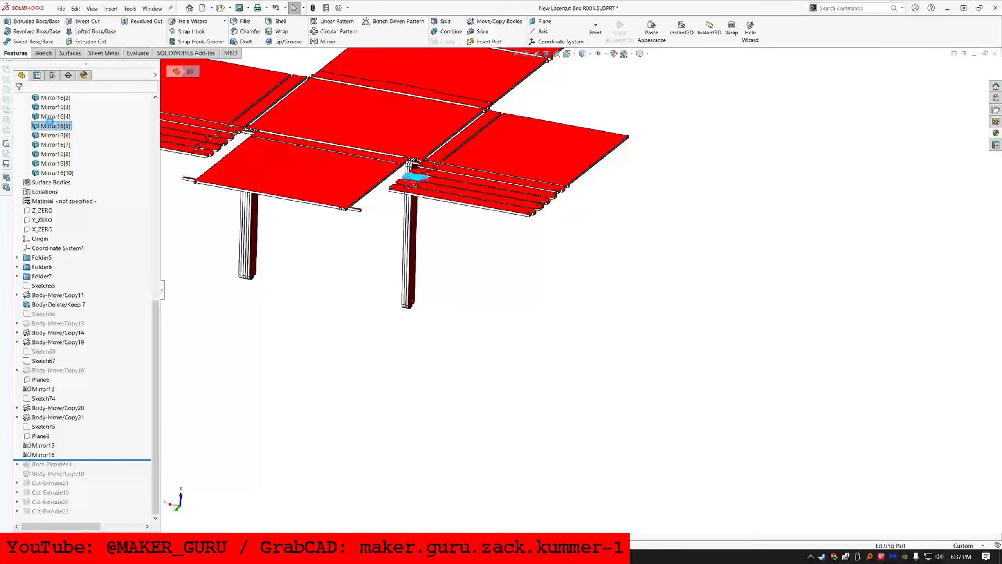
{"action": "key", "text": "Delete"}
{"action": "left_click", "coordinate": [52, 163]}
{"action": "key", "text": "Delete"}
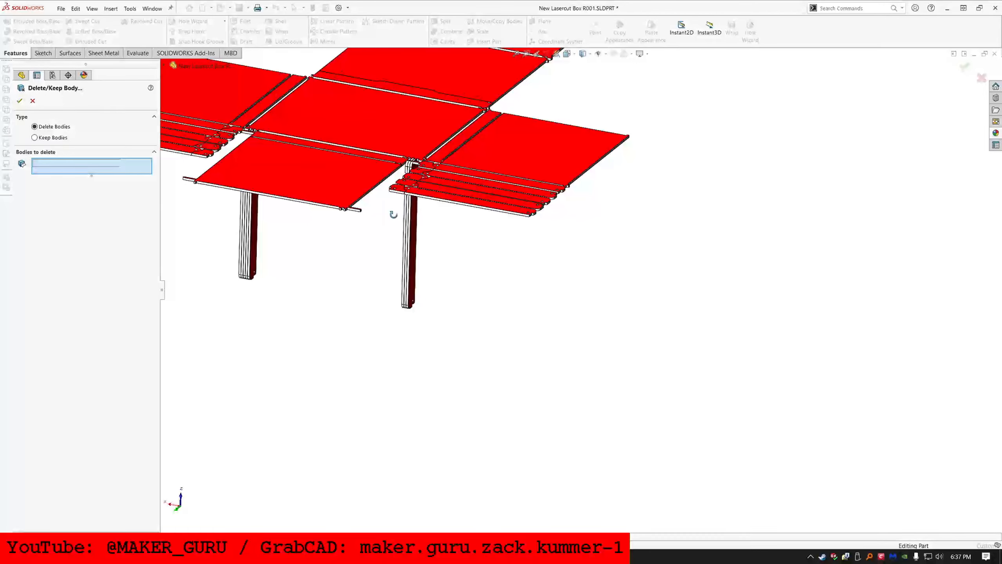
Step: Select the six stacked bodies of the first vertical leg as bodies to delete, from Cut-Extrude18[3] through Cut-Extrude18[5]
{"action": "middle_click_drag", "start_coordinate": [392, 215], "coordinate": [414, 186]}
{"action": "scroll", "coordinate": [426, 192], "scroll_direction": "down", "scroll_amount": 7}
{"action": "left_click", "coordinate": [536, 228]}
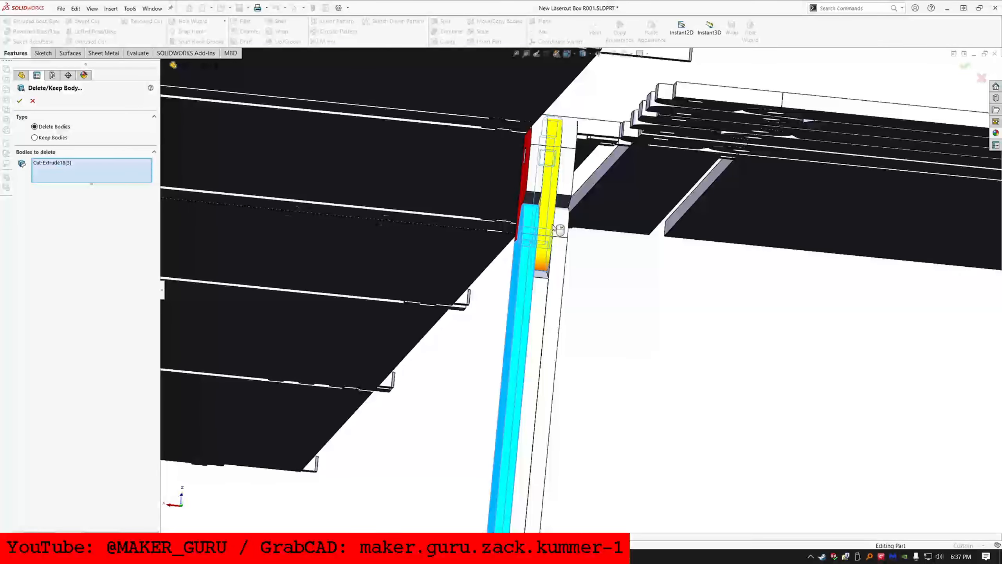
{"action": "left_click", "coordinate": [550, 228]}
{"action": "left_click", "coordinate": [560, 227]}
{"action": "left_click", "coordinate": [565, 186]}
{"action": "left_click", "coordinate": [540, 182]}
{"action": "left_click", "coordinate": [536, 292]}
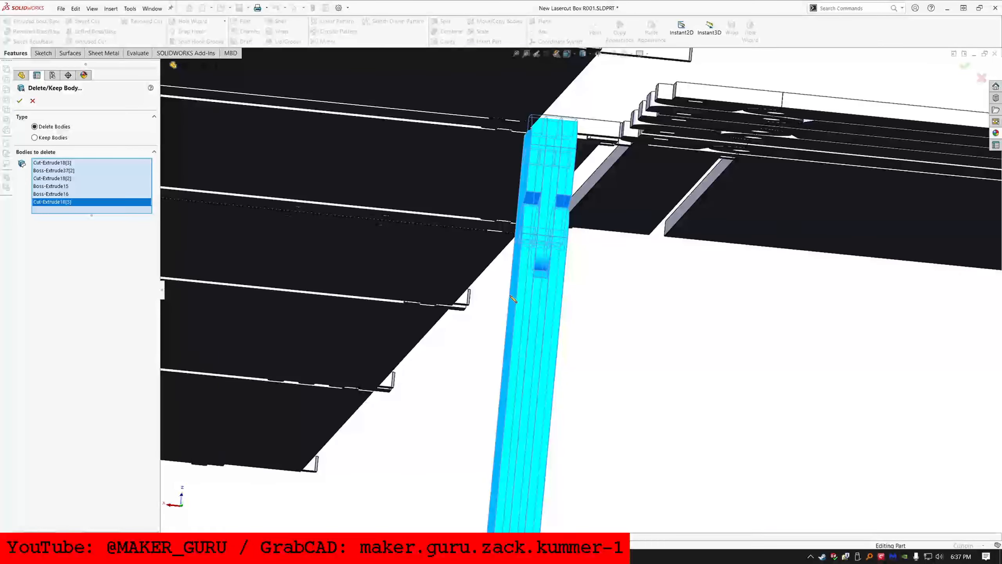
Step: Add the other leg's five bodies, Cut-Extrude18[6] to Cut-Extrude18[10], to the bodies to delete and accept the feature
{"action": "scroll", "coordinate": [552, 300], "scroll_direction": "up", "scroll_amount": 5}
{"action": "scroll", "coordinate": [601, 321], "scroll_direction": "down", "scroll_amount": 6}
{"action": "left_click", "coordinate": [584, 325]}
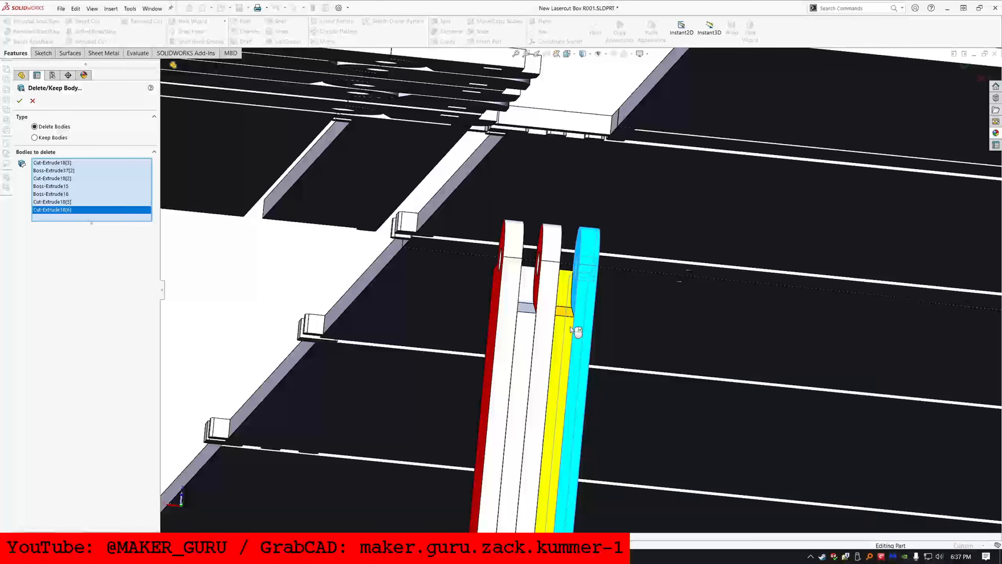
{"action": "left_click", "coordinate": [566, 331]}
{"action": "left_click", "coordinate": [547, 331]}
{"action": "left_click", "coordinate": [526, 332]}
{"action": "left_click", "coordinate": [503, 332]}
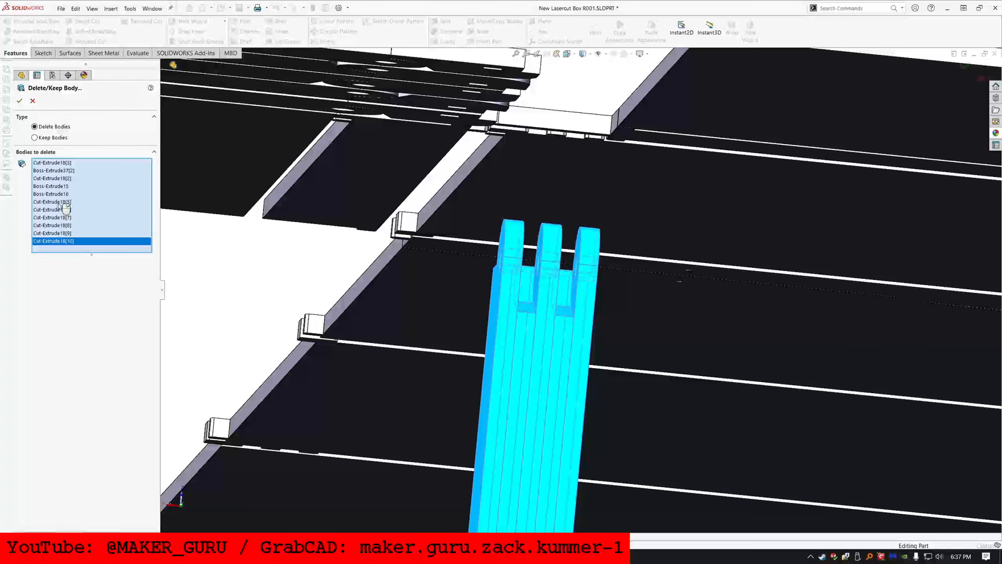
{"action": "left_click", "coordinate": [19, 101]}
Step: Show all bodies in the Solid Bodies folder, including the hidden Mirror2 and Boss-Extrude37 pieces
{"action": "scroll", "coordinate": [102, 107], "scroll_direction": "up", "scroll_amount": 10}
{"action": "left_click", "coordinate": [78, 99]}
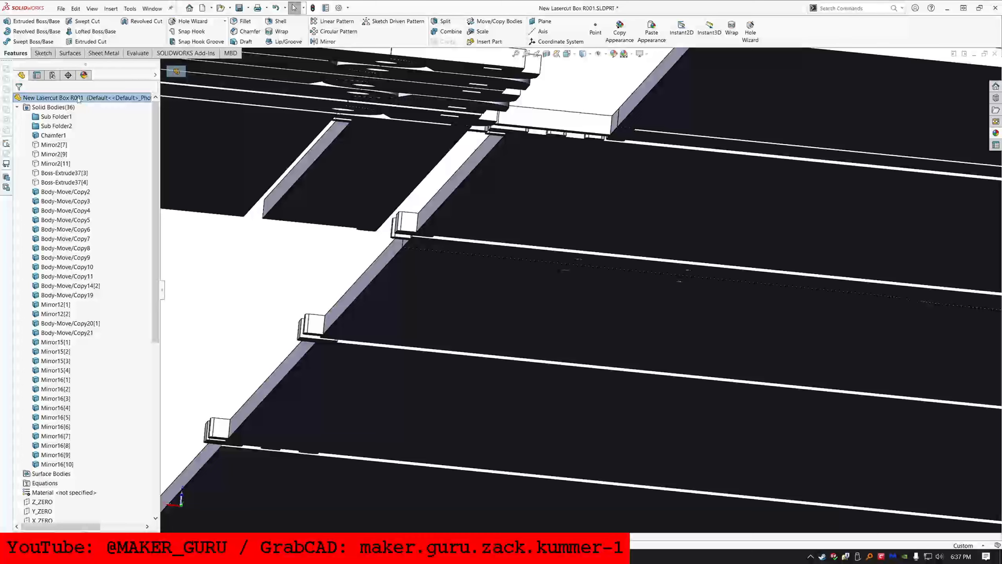
{"action": "right_click", "coordinate": [100, 98]}
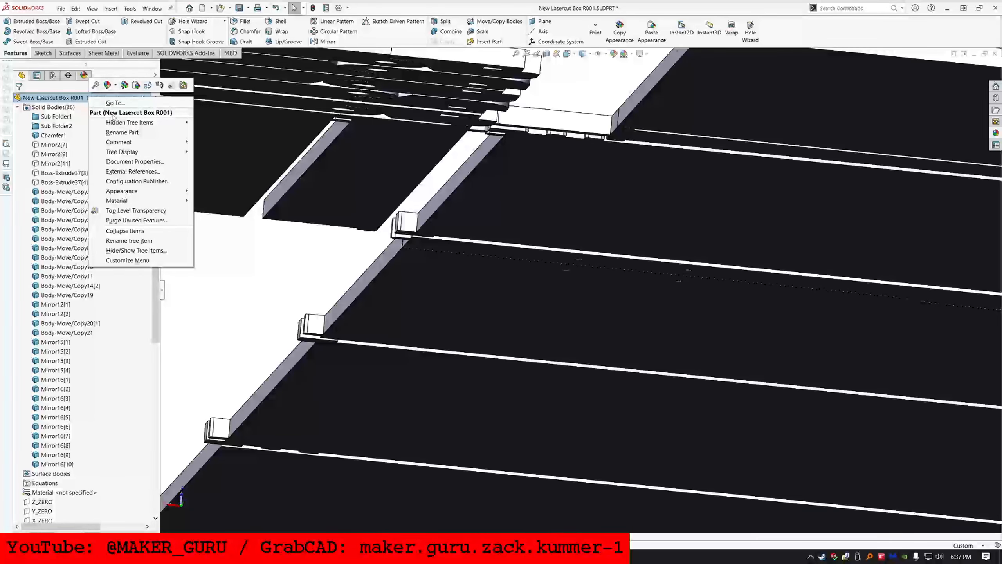
{"action": "right_click", "coordinate": [38, 107]}
{"action": "left_click", "coordinate": [42, 93]}
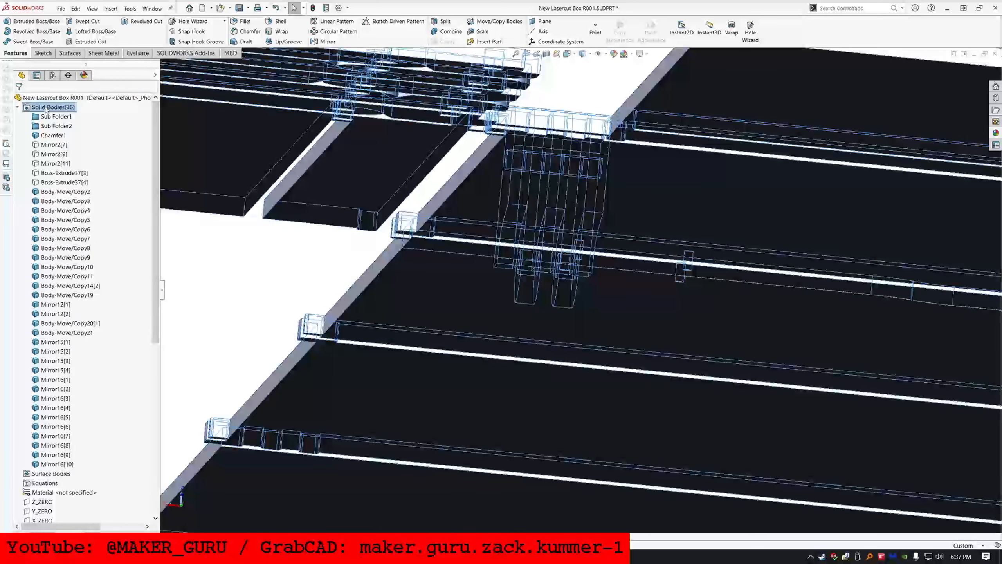
{"action": "right_click", "coordinate": [48, 107]}
{"action": "left_click", "coordinate": [53, 96]}
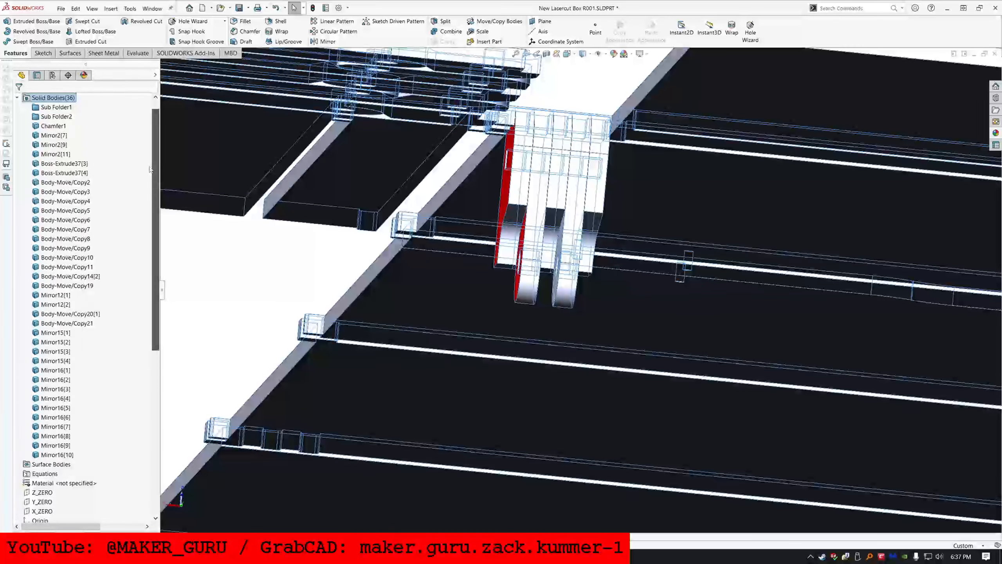
Step: Edit Body-Delete/Keep 11 to also delete Mirror2[7], Mirror2[9], Mirror2[11], Boss-Extrude37[3] and Boss-Extrude37[4]
{"action": "scroll", "coordinate": [29, 474], "scroll_direction": "down", "scroll_amount": 10}
{"action": "left_click", "coordinate": [57, 457]}
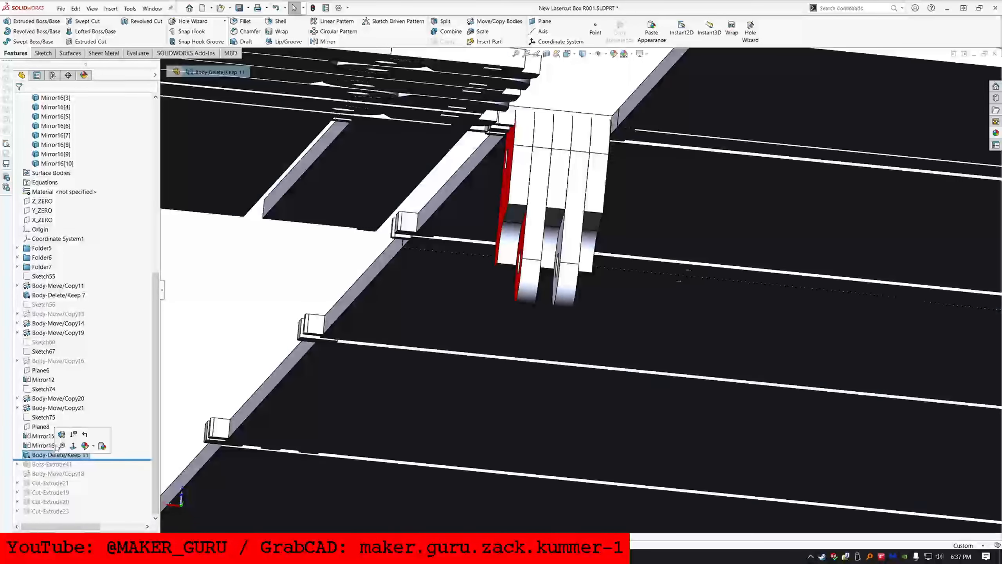
{"action": "left_click", "coordinate": [60, 431]}
{"action": "left_click", "coordinate": [77, 218]}
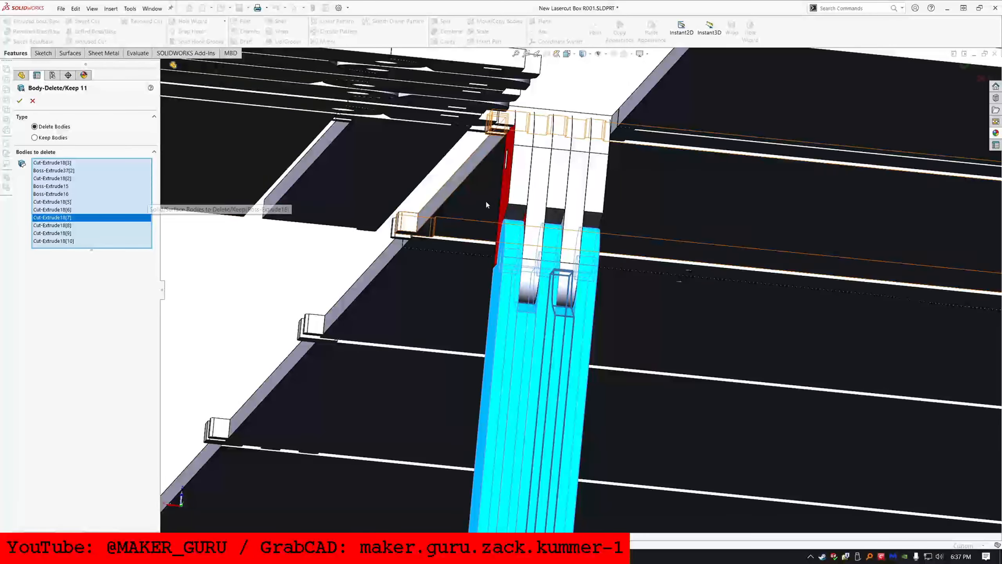
{"action": "left_click", "coordinate": [533, 198]}
{"action": "left_click", "coordinate": [564, 197]}
{"action": "left_click", "coordinate": [580, 195]}
{"action": "left_click", "coordinate": [596, 193]}
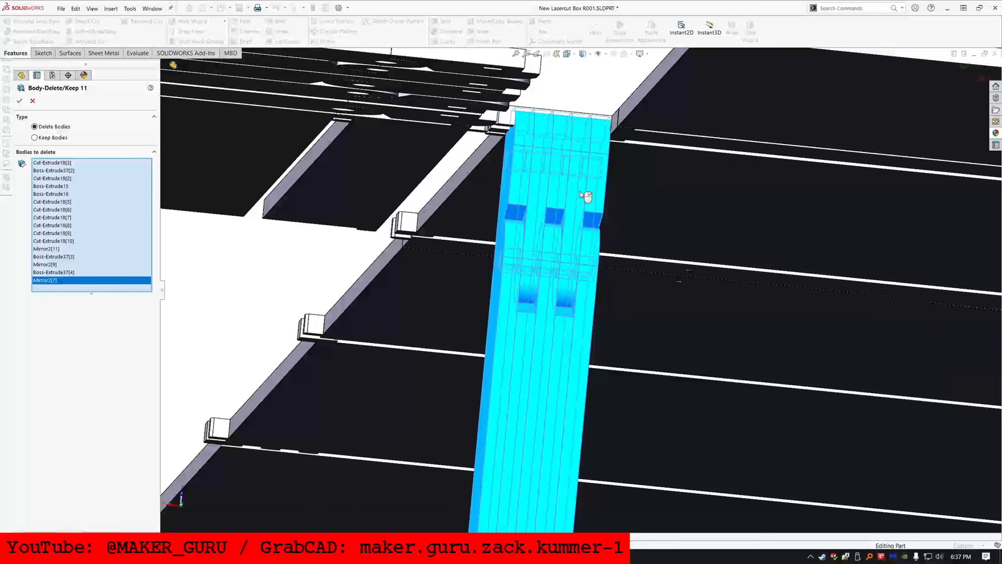
{"action": "key", "text": "Return"}
Step: Roll the model forward to the end of the feature history and show the Body-Move/Copy18[1] sheet body
{"action": "scroll", "coordinate": [593, 266], "scroll_direction": "up", "scroll_amount": 10}
{"action": "key", "text": "ctrl+7"}
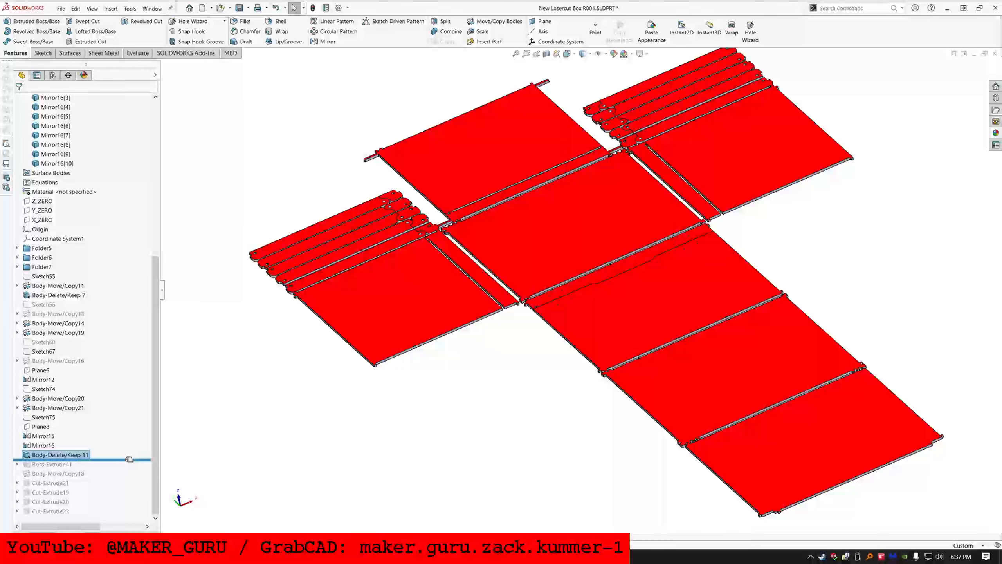
{"action": "left_click_drag", "start_coordinate": [130, 459], "coordinate": [118, 522]}
{"action": "scroll", "coordinate": [561, 280], "scroll_direction": "up", "scroll_amount": 4}
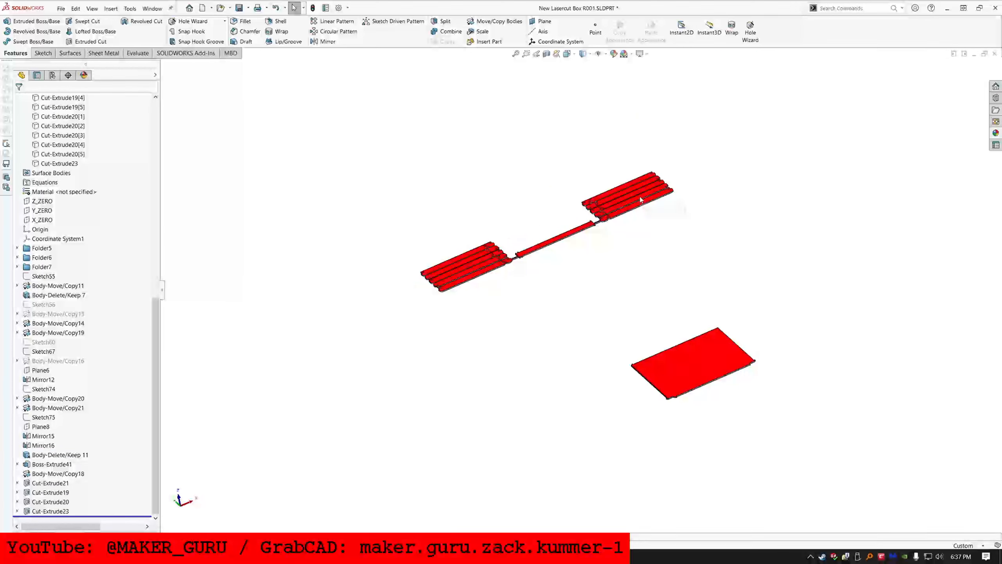
{"action": "middle_click_drag", "start_coordinate": [640, 197], "coordinate": [651, 343]}
{"action": "scroll", "coordinate": [59, 217], "scroll_direction": "up", "scroll_amount": 8}
{"action": "left_click", "coordinate": [55, 183]}
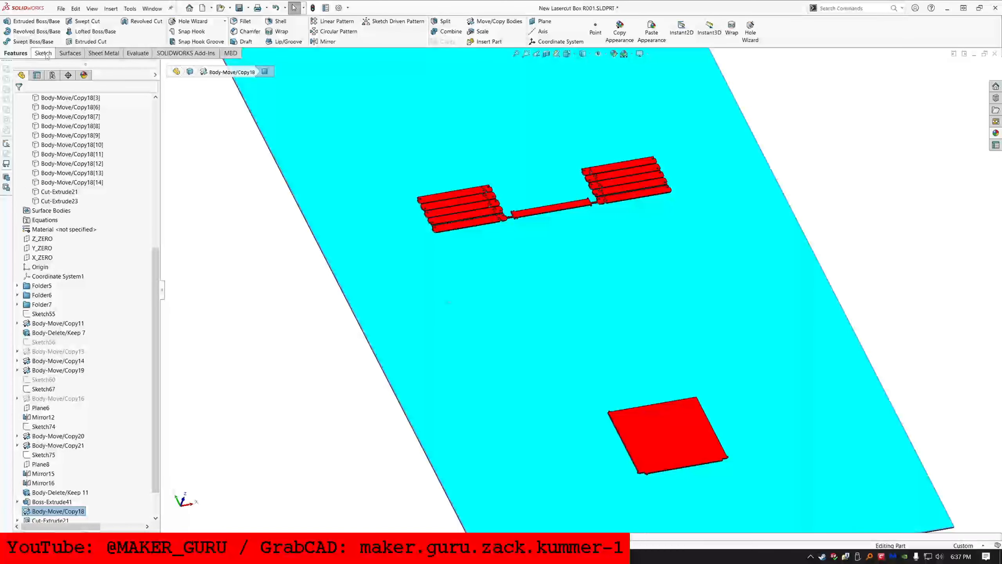
Step: Start a sketch on the Body-Move/Copy18[1] sheet face and convert the narrow strip between the slat groups and the large panel face into it
{"action": "left_click", "coordinate": [43, 53]}
{"action": "left_click", "coordinate": [32, 22]}
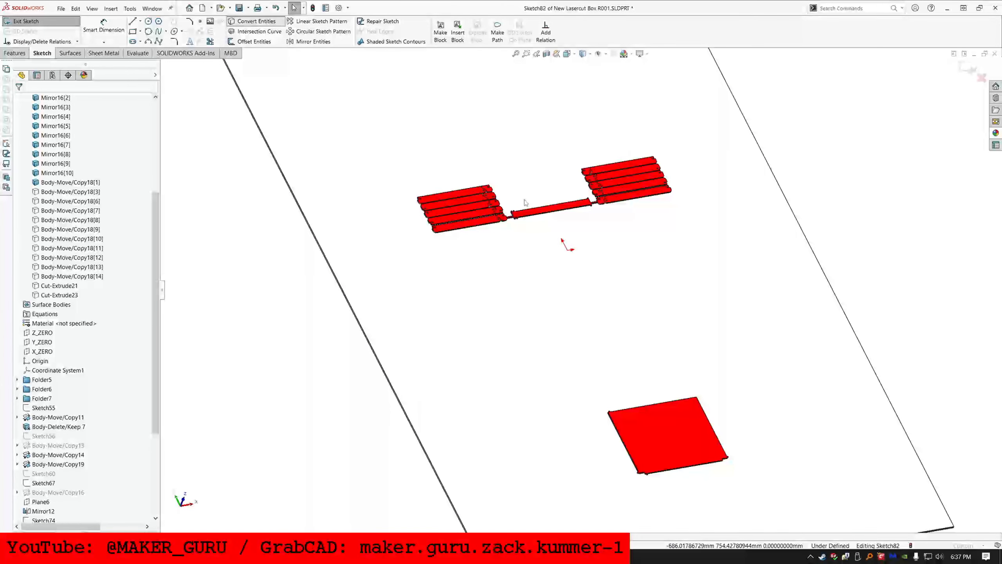
{"action": "left_click", "coordinate": [558, 210]}
{"action": "left_click", "coordinate": [649, 428]}
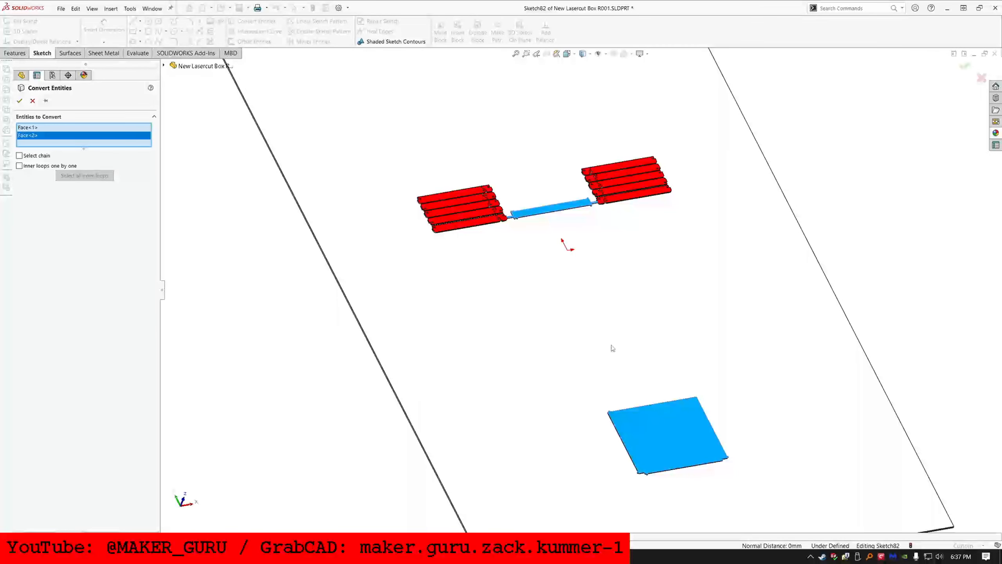
{"action": "scroll", "coordinate": [601, 218], "scroll_direction": "down", "scroll_amount": 5}
{"action": "scroll", "coordinate": [602, 219], "scroll_direction": "up", "scroll_amount": 5}
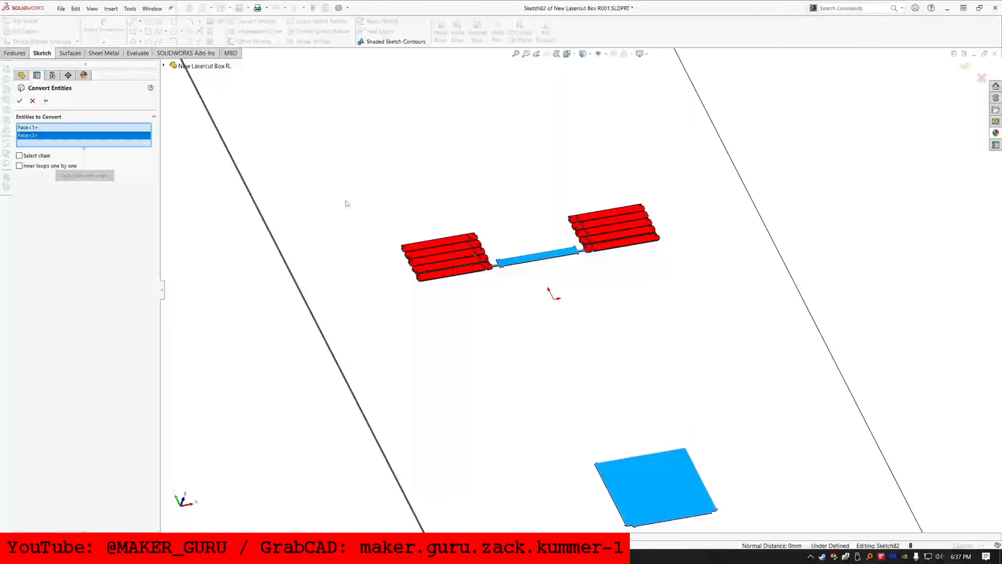
{"action": "left_click", "coordinate": [20, 101]}
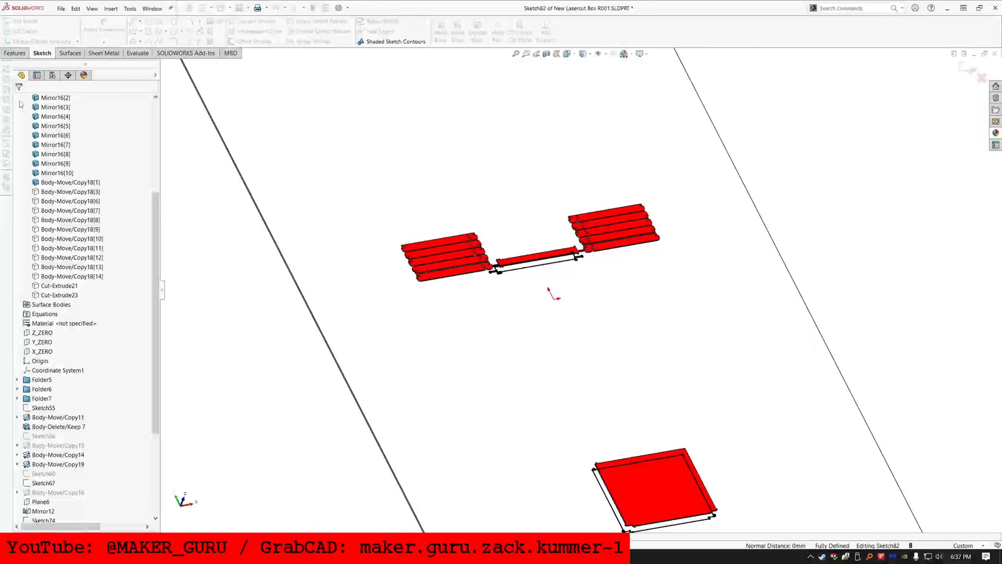
Step: Create an extruded cut, Through All - Both, with auto-select off and Body-Move/Copy11, Body-Move/Copy18[1] and Body-Move/Copy5 as affected bodies
{"action": "left_click", "coordinate": [17, 53]}
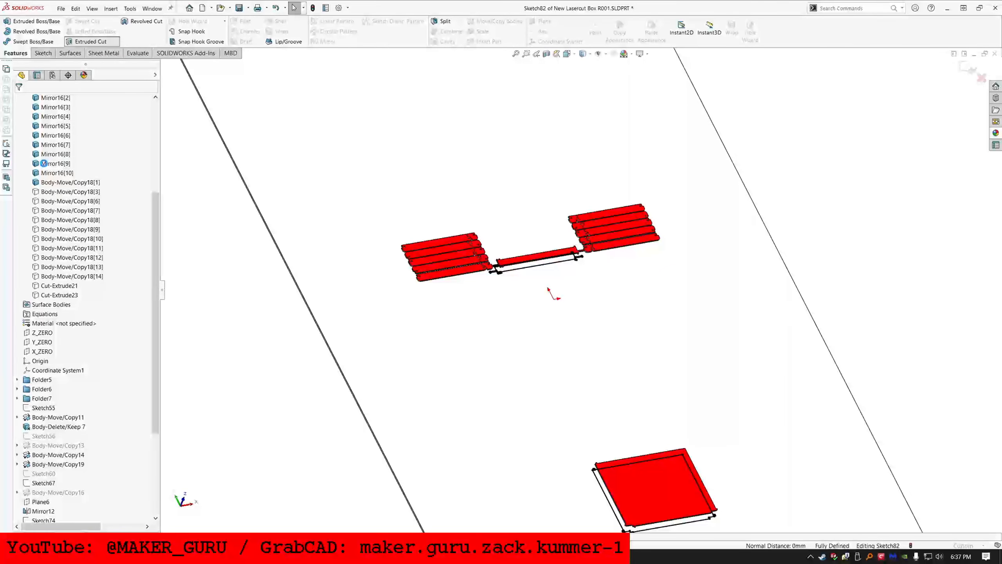
{"action": "left_click", "coordinate": [90, 154]}
{"action": "left_click", "coordinate": [79, 177]}
{"action": "left_click", "coordinate": [55, 319]}
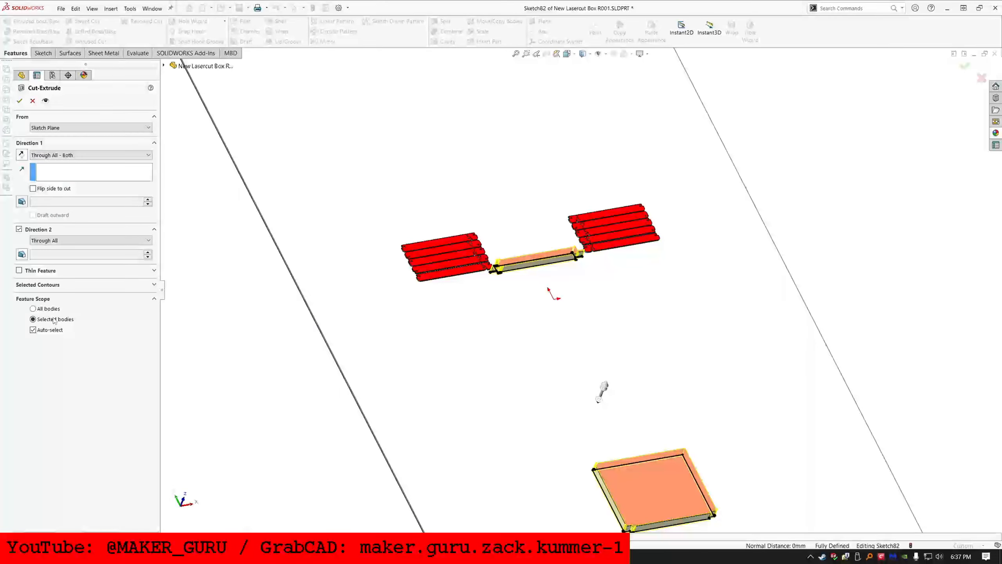
{"action": "left_click", "coordinate": [32, 330]}
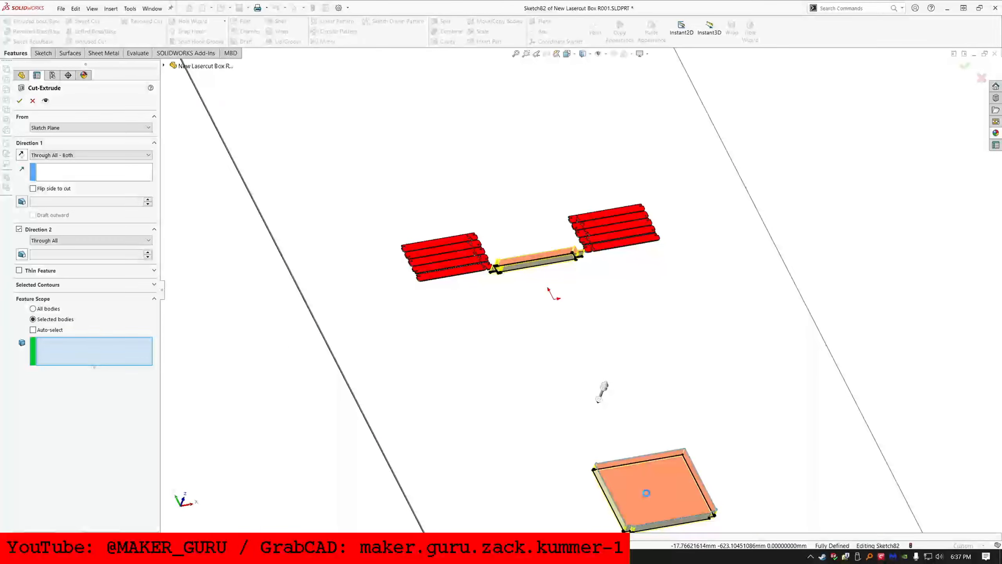
{"action": "scroll", "coordinate": [551, 300], "scroll_direction": "down", "scroll_amount": 5}
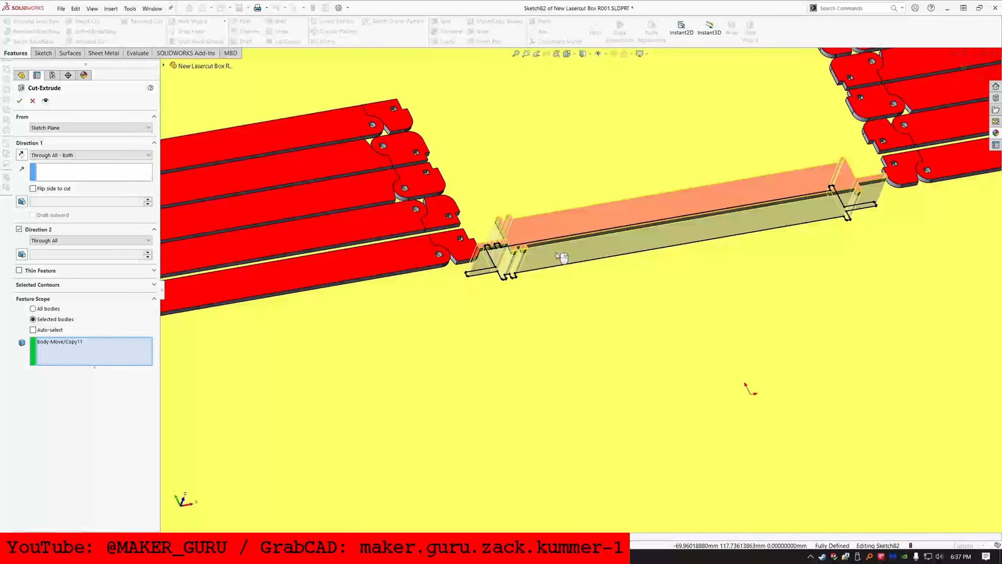
{"action": "left_click", "coordinate": [556, 252]}
{"action": "left_click", "coordinate": [550, 229]}
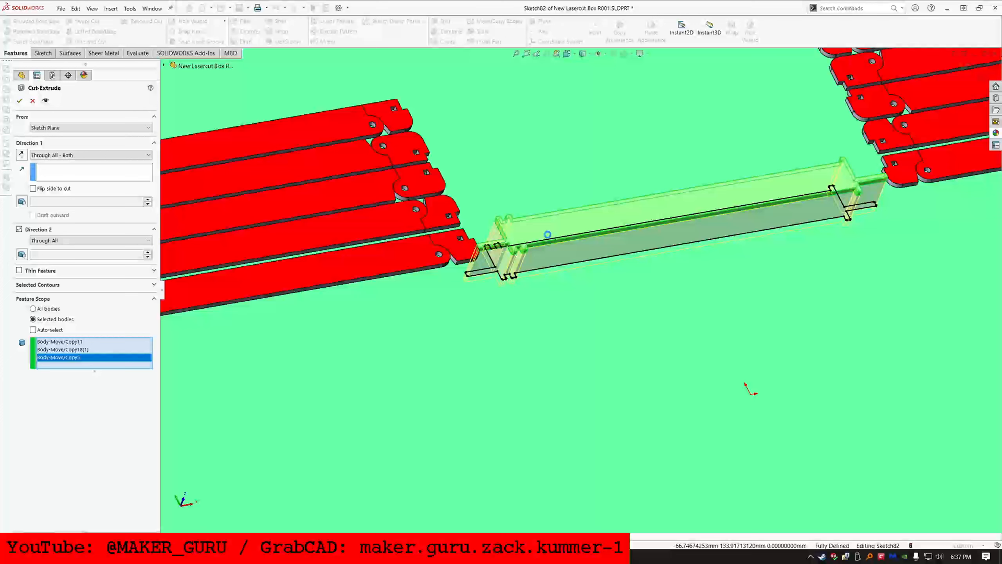
{"action": "key", "text": "Return"}
Step: Hide the Cut-Extrude24 body and show the Body-Move/Copy18[3] sheet body
{"action": "scroll", "coordinate": [556, 239], "scroll_direction": "up", "scroll_amount": 10}
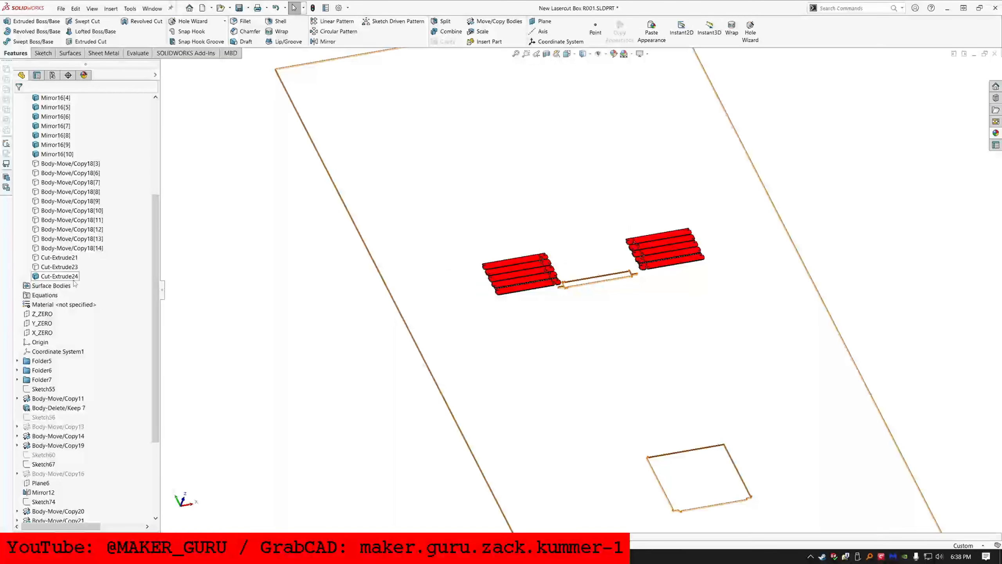
{"action": "left_click", "coordinate": [67, 276]}
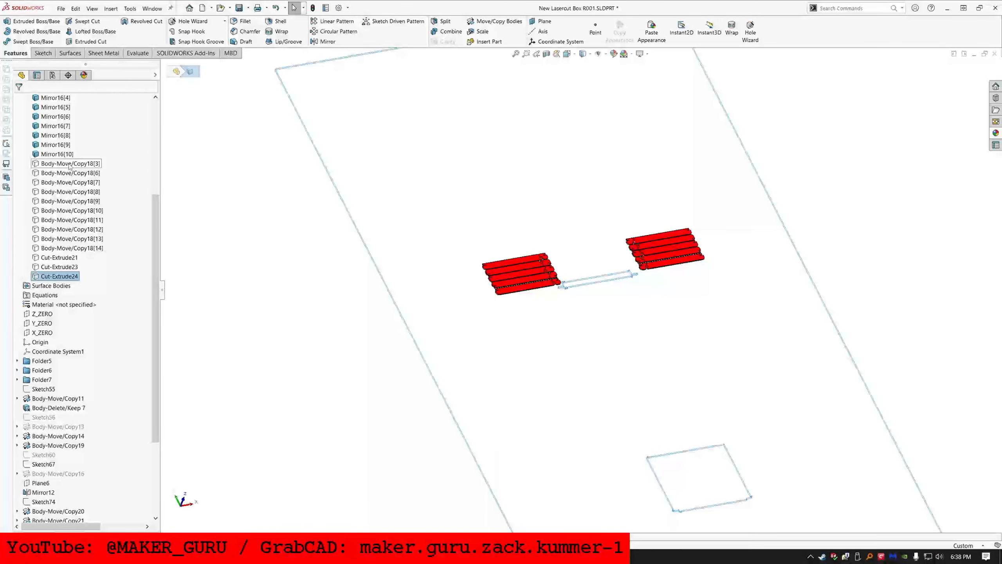
{"action": "left_click", "coordinate": [71, 163]}
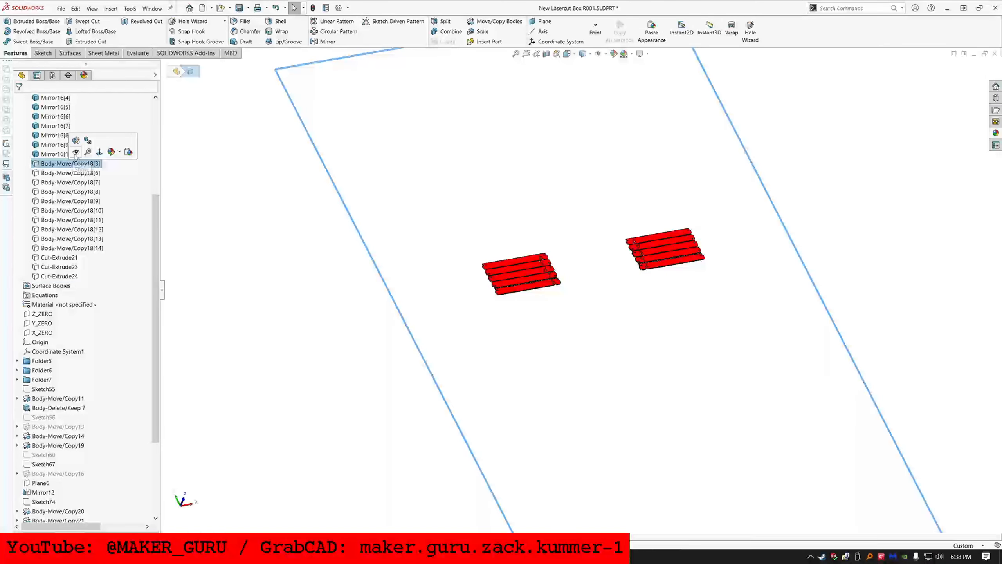
{"action": "left_click", "coordinate": [196, 231]}
Step: Start a sketch on the Body-Move/Copy18[3] sheet face beneath the two slat groups
{"action": "left_click", "coordinate": [49, 54]}
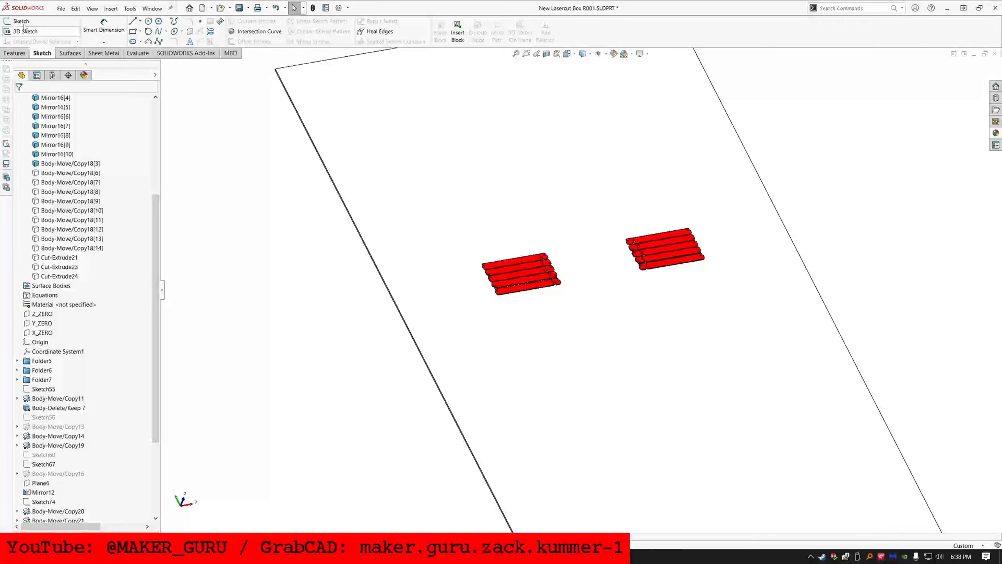
{"action": "left_click", "coordinate": [20, 21]}
{"action": "scroll", "coordinate": [513, 260], "scroll_direction": "down", "scroll_amount": 3}
{"action": "left_click", "coordinate": [544, 284]}
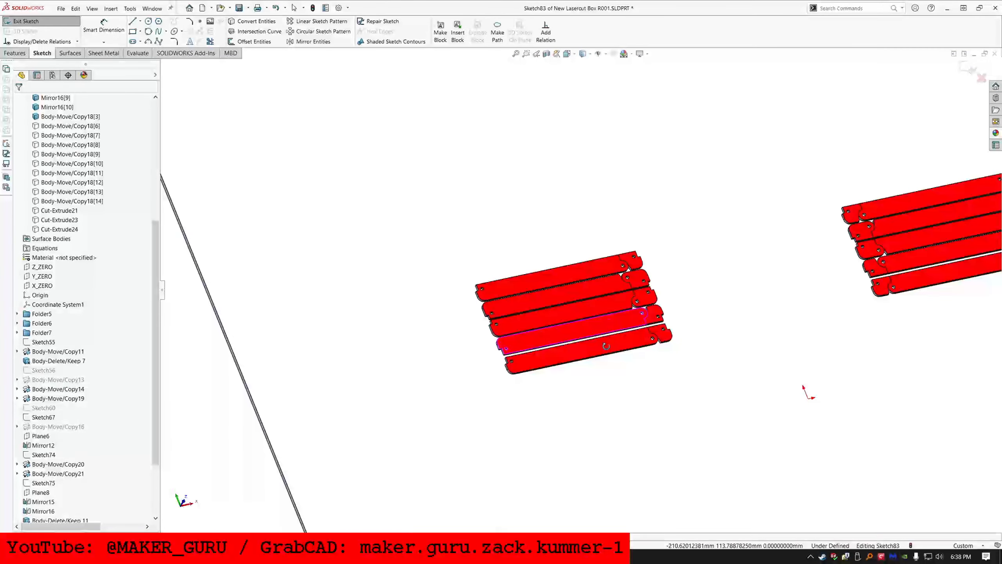
Step: Start converting entities in the open sketch and choose the five short end-piece faces of the slat stack left of the origin
{"action": "scroll", "coordinate": [640, 313], "scroll_direction": "down", "scroll_amount": 8}
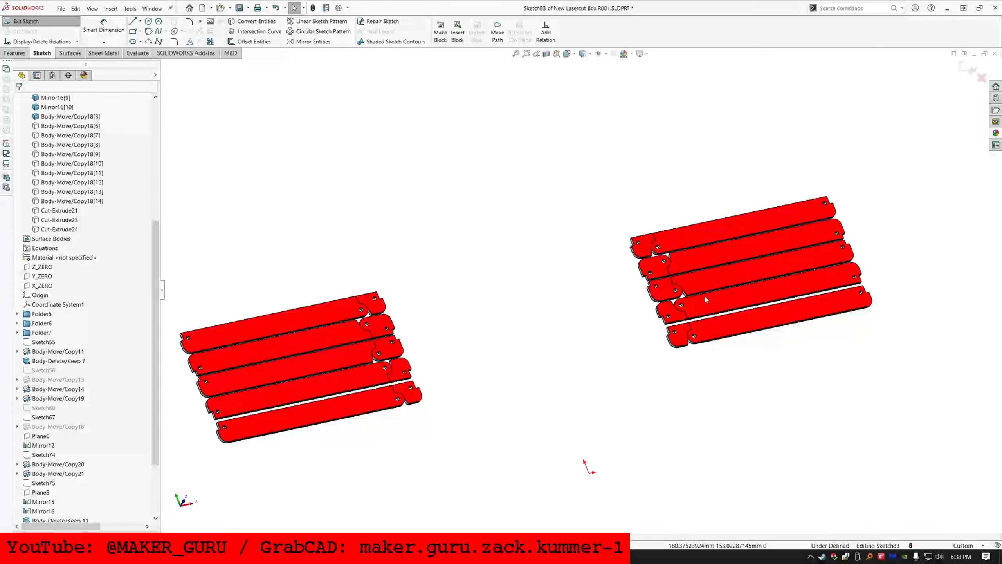
{"action": "middle_click_drag", "start_coordinate": [629, 313], "coordinate": [584, 296]}
{"action": "scroll", "coordinate": [576, 294], "scroll_direction": "up", "scroll_amount": 9}
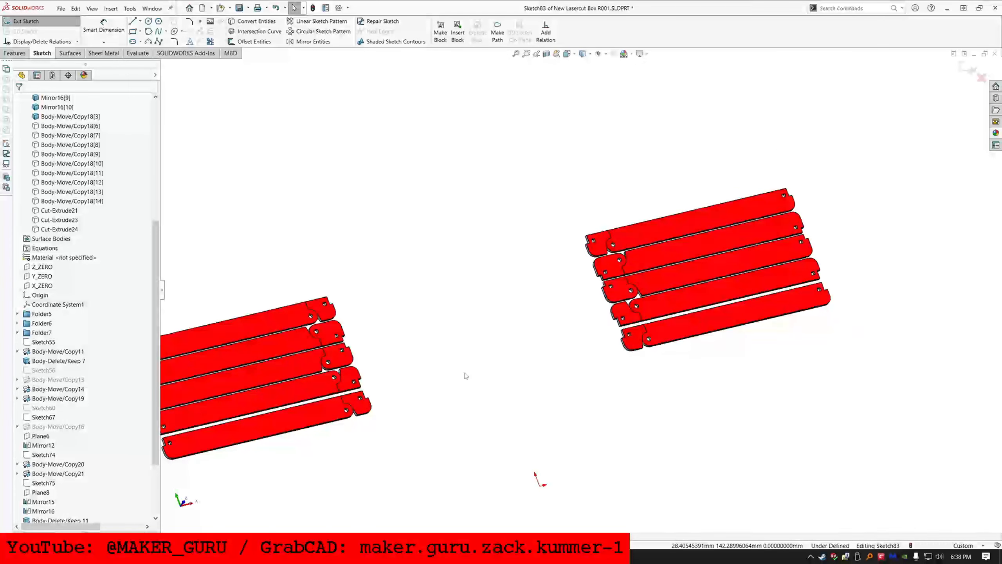
{"action": "scroll", "coordinate": [413, 333], "scroll_direction": "down", "scroll_amount": 5}
{"action": "scroll", "coordinate": [471, 338], "scroll_direction": "down", "scroll_amount": 1}
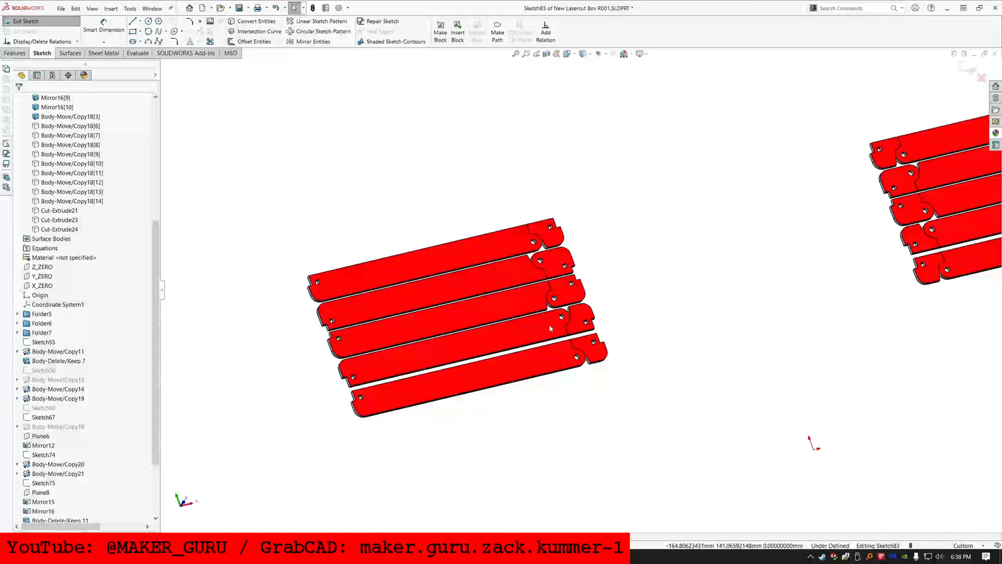
{"action": "left_click", "coordinate": [242, 21]}
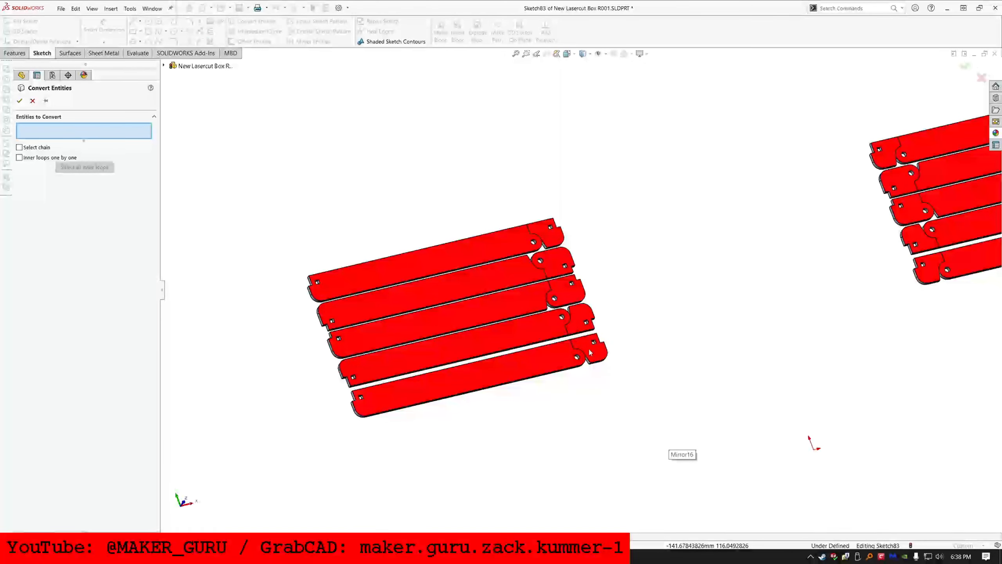
{"action": "left_click", "coordinate": [590, 352]}
{"action": "left_click", "coordinate": [581, 320]}
{"action": "left_click", "coordinate": [566, 294]}
{"action": "left_click", "coordinate": [555, 264]}
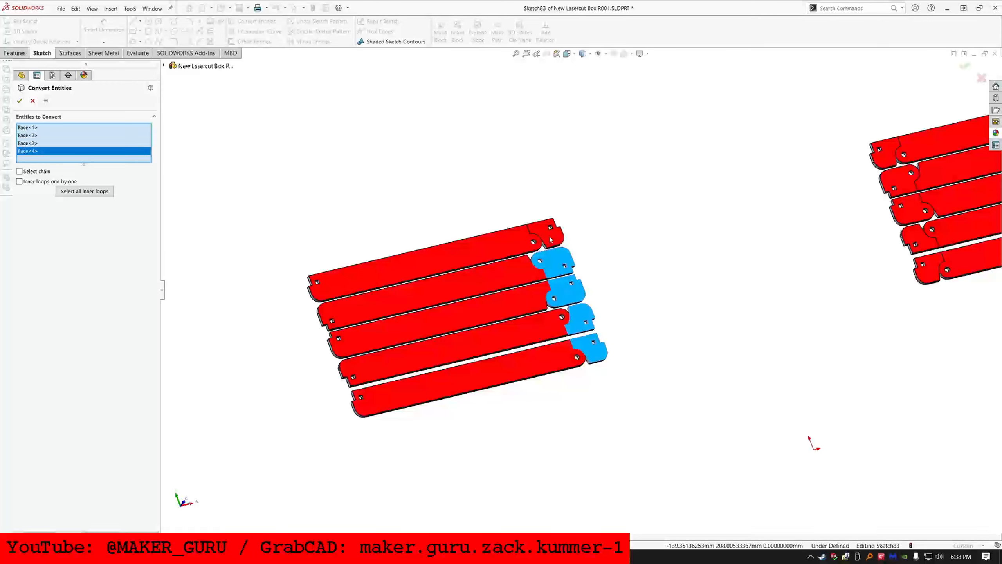
{"action": "left_click", "coordinate": [550, 239]}
Step: Add the five short end-piece faces of the other slat stack with all inner loops and convert them into the sketch
{"action": "scroll", "coordinate": [551, 239], "scroll_direction": "up", "scroll_amount": 3}
{"action": "scroll", "coordinate": [710, 291], "scroll_direction": "down", "scroll_amount": 2}
{"action": "left_click", "coordinate": [678, 302]}
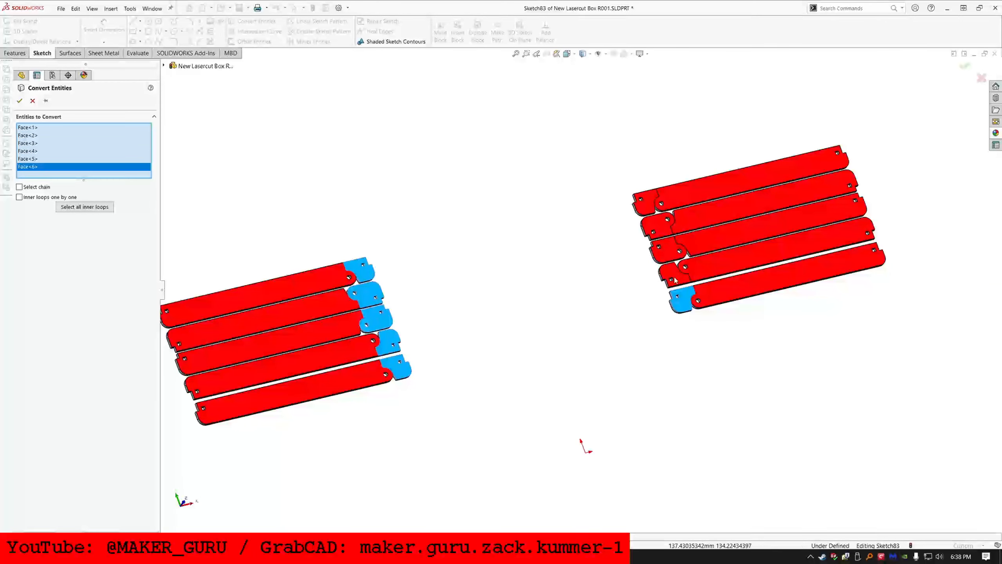
{"action": "left_click", "coordinate": [673, 276]}
{"action": "left_click", "coordinate": [666, 249]}
{"action": "left_click", "coordinate": [655, 223]}
{"action": "left_click", "coordinate": [645, 202]}
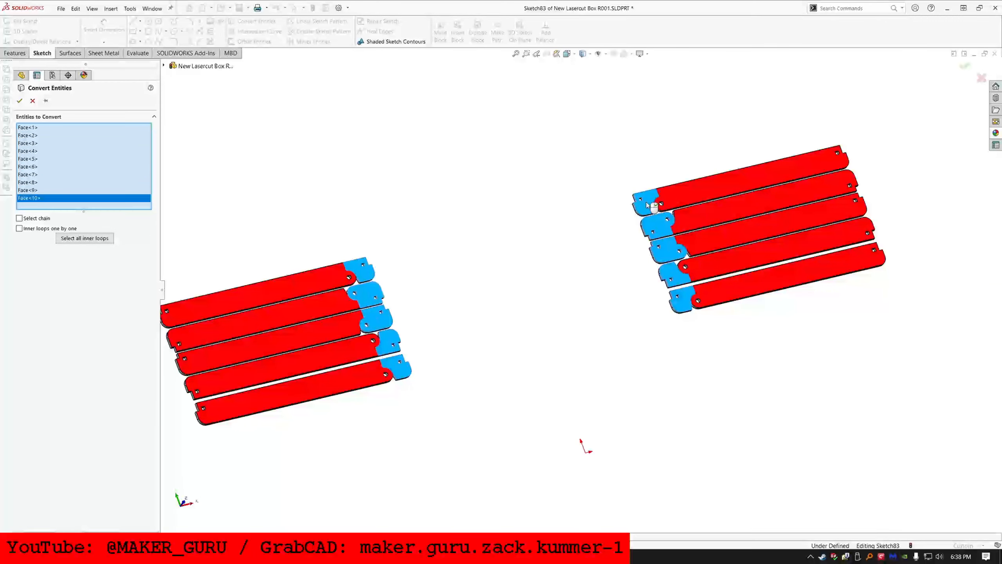
{"action": "left_click", "coordinate": [65, 242]}
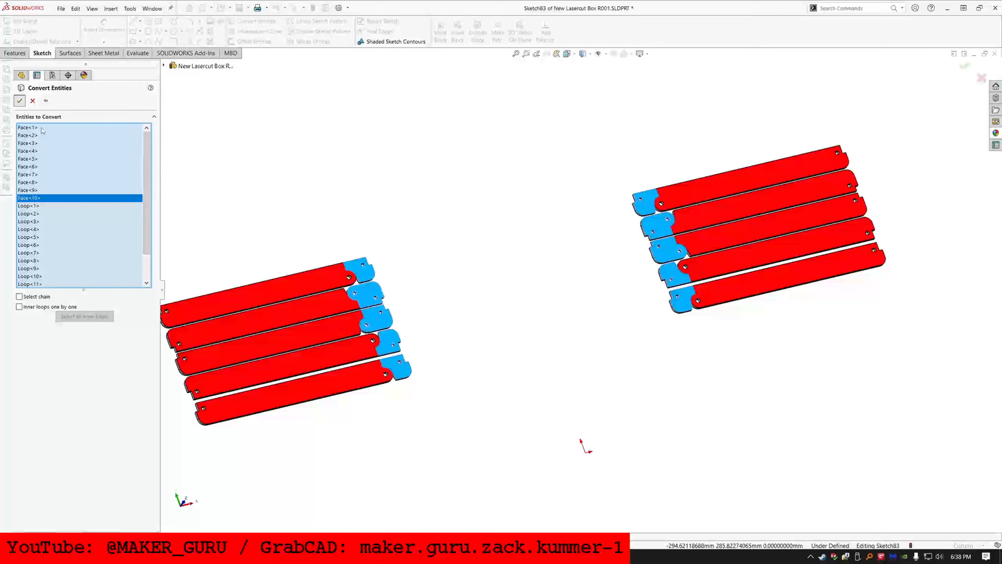
{"action": "left_click", "coordinate": [19, 101]}
Step: Set up an Extruded Cut from the converted sketch as Through All - Both, with automatic body selection turned off
{"action": "left_click", "coordinate": [13, 54]}
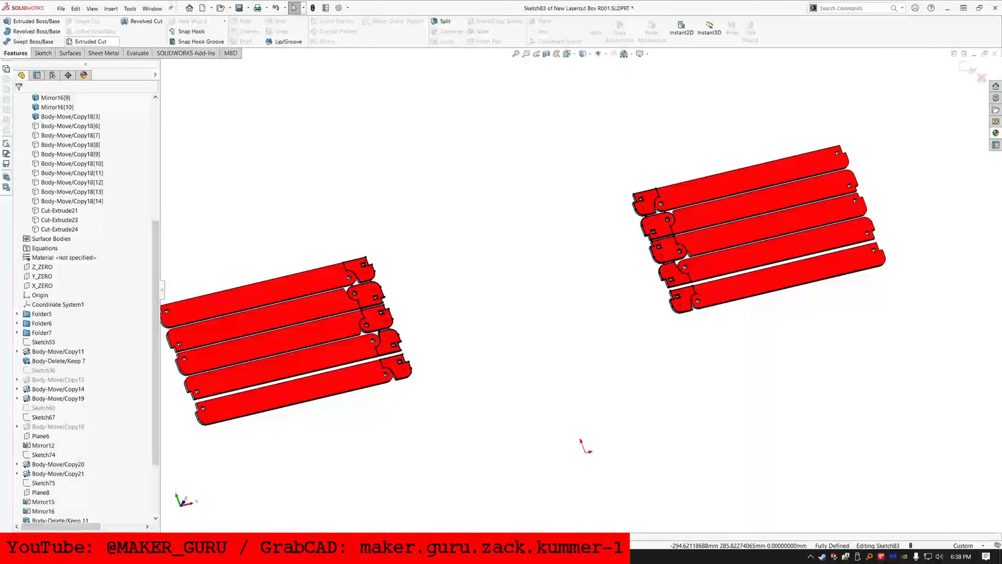
{"action": "left_click", "coordinate": [92, 41]}
{"action": "left_click", "coordinate": [65, 157]}
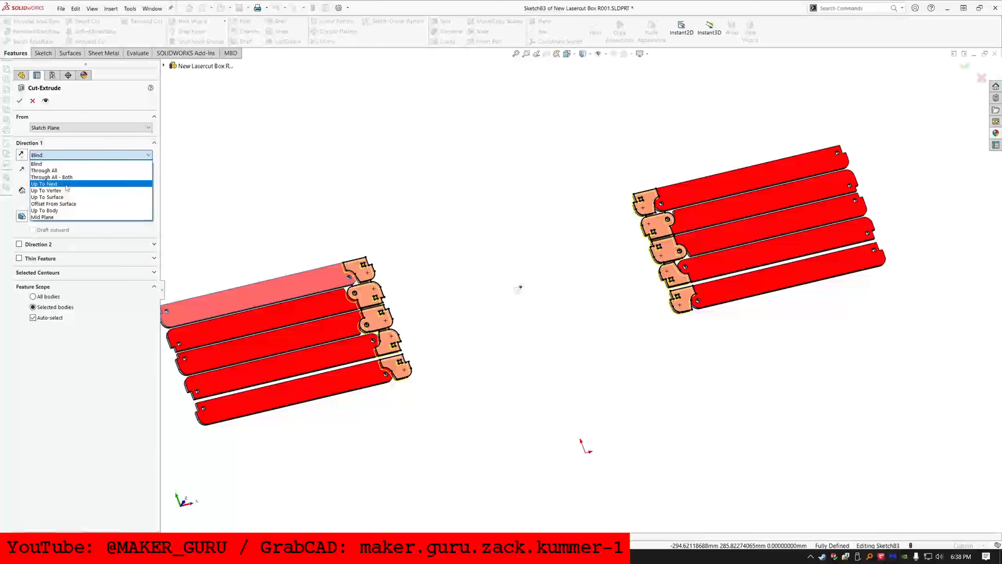
{"action": "left_click", "coordinate": [59, 178]}
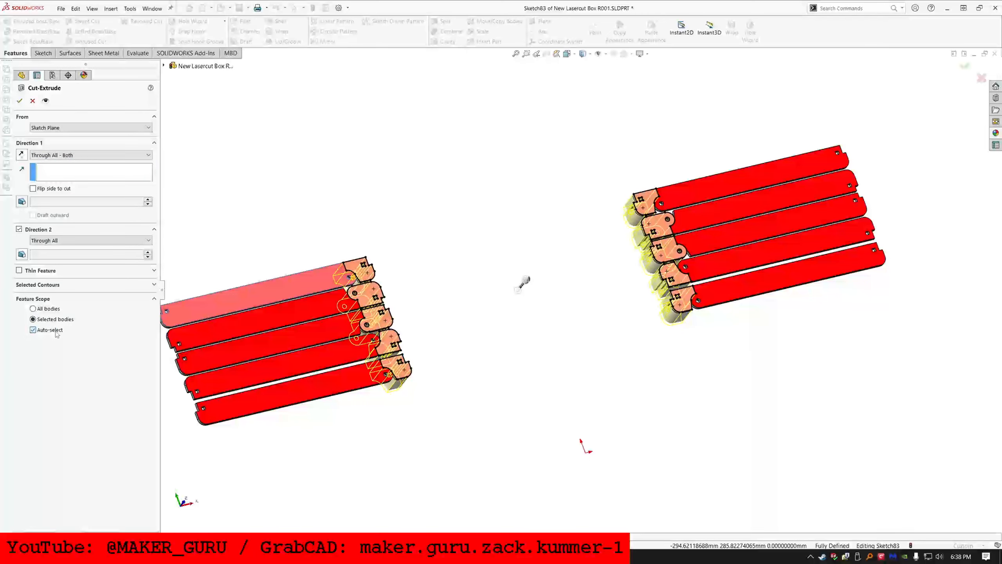
{"action": "left_click", "coordinate": [33, 330]}
Step: Add the first, third, fourth and fifth end-piece bodies of the stack left of the origin to the cut's feature scope
{"action": "scroll", "coordinate": [383, 363], "scroll_direction": "down", "scroll_amount": 3}
{"action": "left_click", "coordinate": [413, 380]}
{"action": "left_click", "coordinate": [396, 321]}
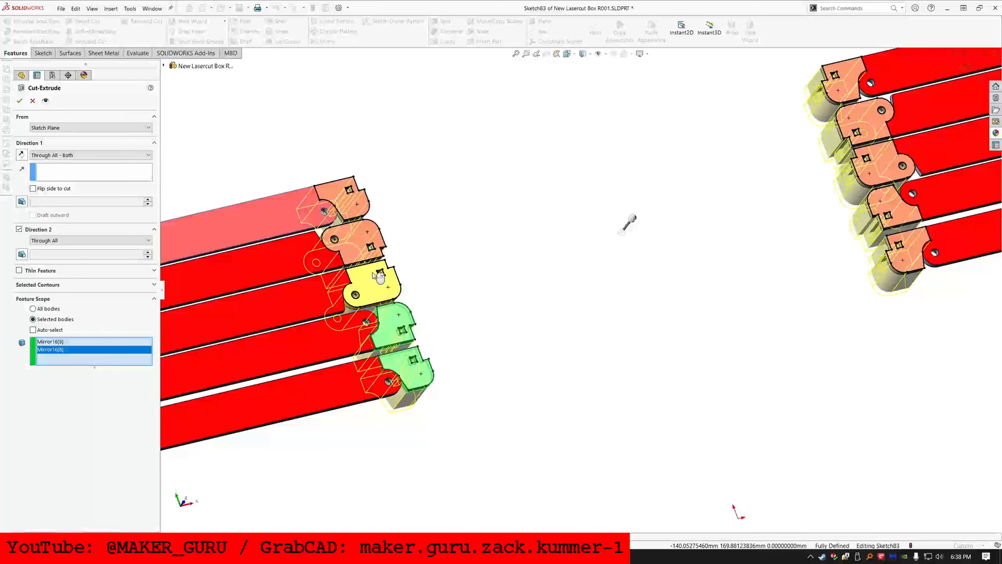
{"action": "left_click", "coordinate": [372, 285]}
{"action": "left_click", "coordinate": [352, 200]}
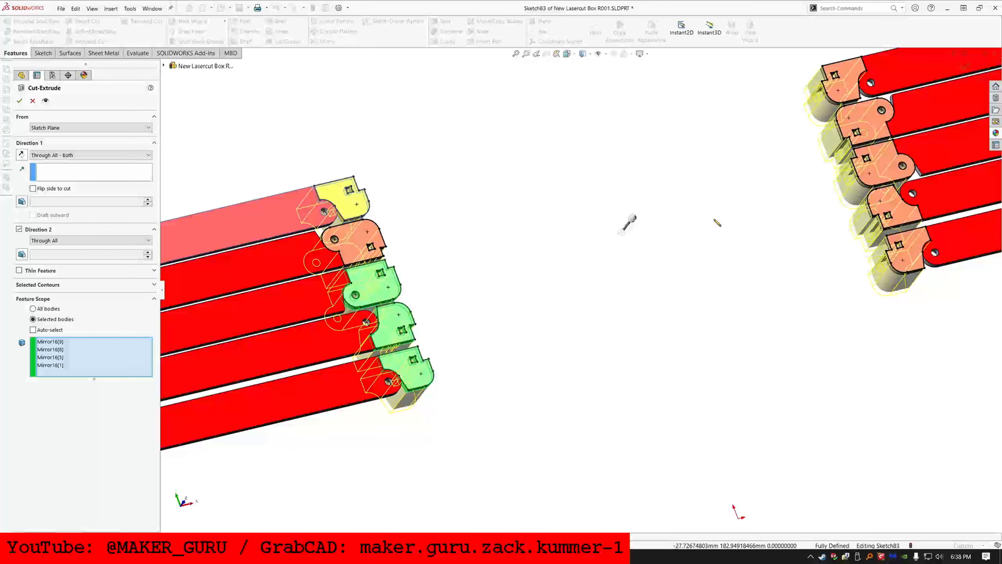
Step: Add the five end-piece bodies of the other stack to the feature scope and finish the cut, keeping all bodies
{"action": "left_click", "coordinate": [906, 254]}
{"action": "left_click", "coordinate": [891, 207]}
{"action": "left_click", "coordinate": [894, 161]}
{"action": "left_click", "coordinate": [866, 120]}
{"action": "left_click", "coordinate": [841, 79]}
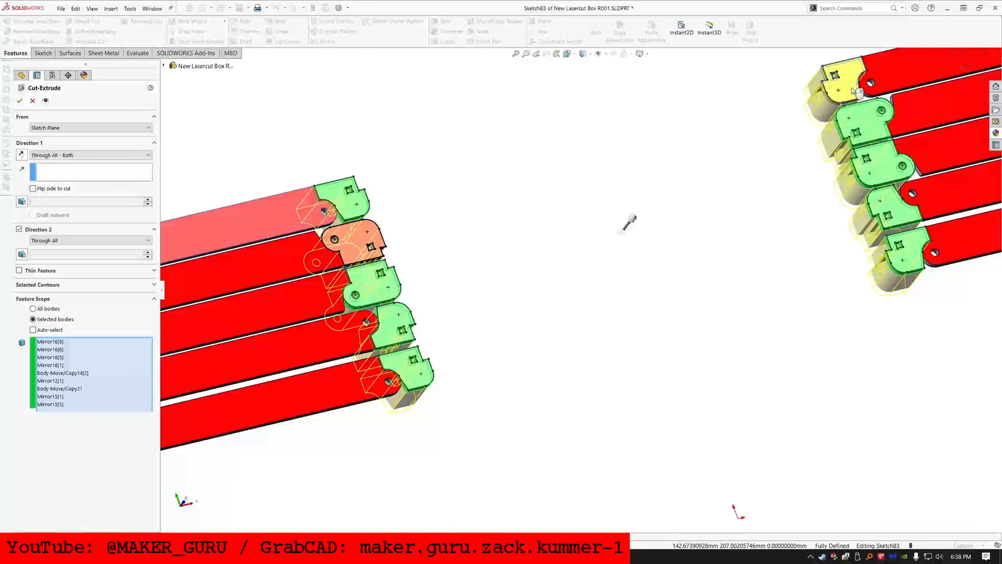
{"action": "left_click", "coordinate": [734, 243]}
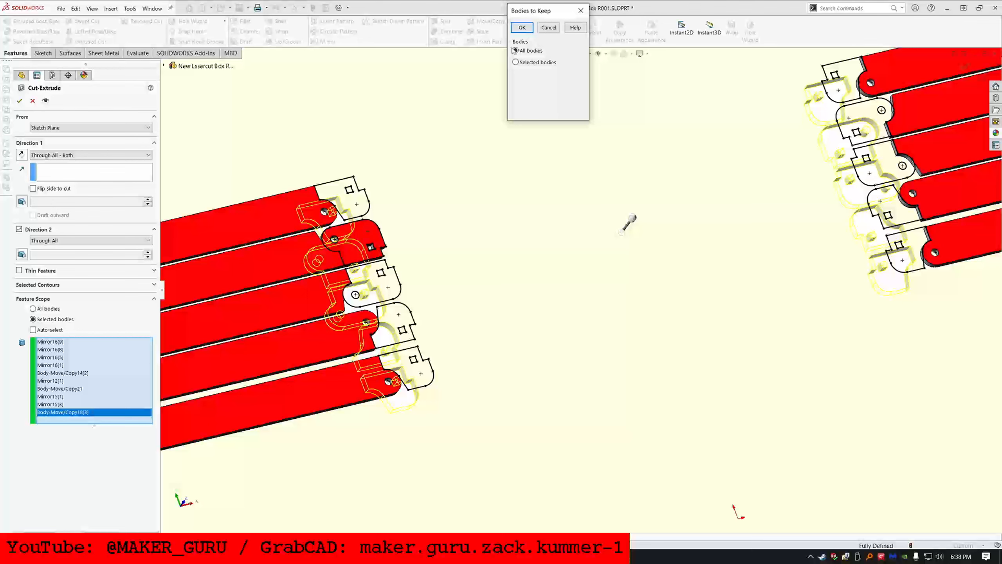
{"action": "left_click", "coordinate": [522, 27]}
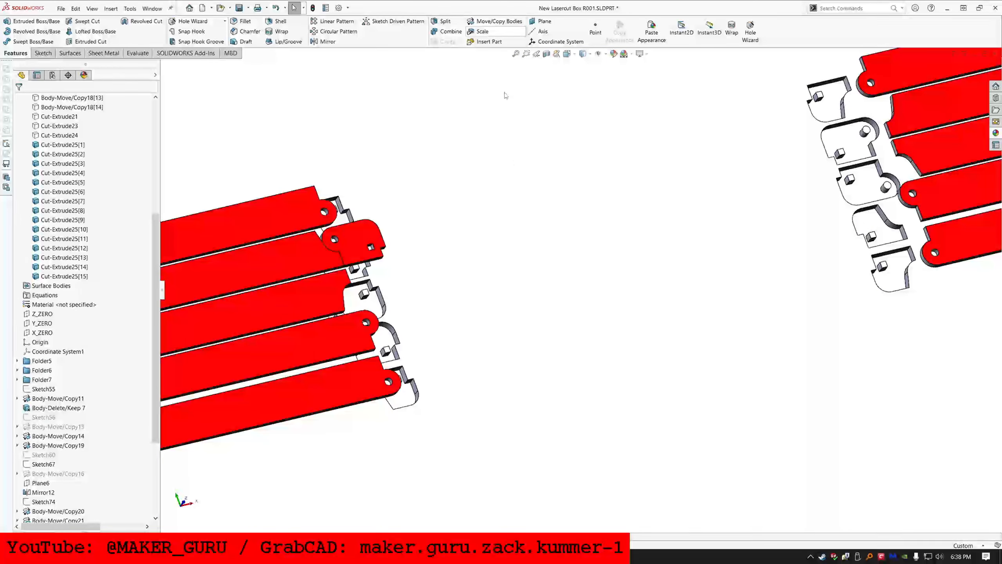
Step: Group the solid bodies Cut-Extrude25[1] to Cut-Extrude25[15] in a new folder and hide the folder's bodies
{"action": "left_click", "coordinate": [59, 276]}
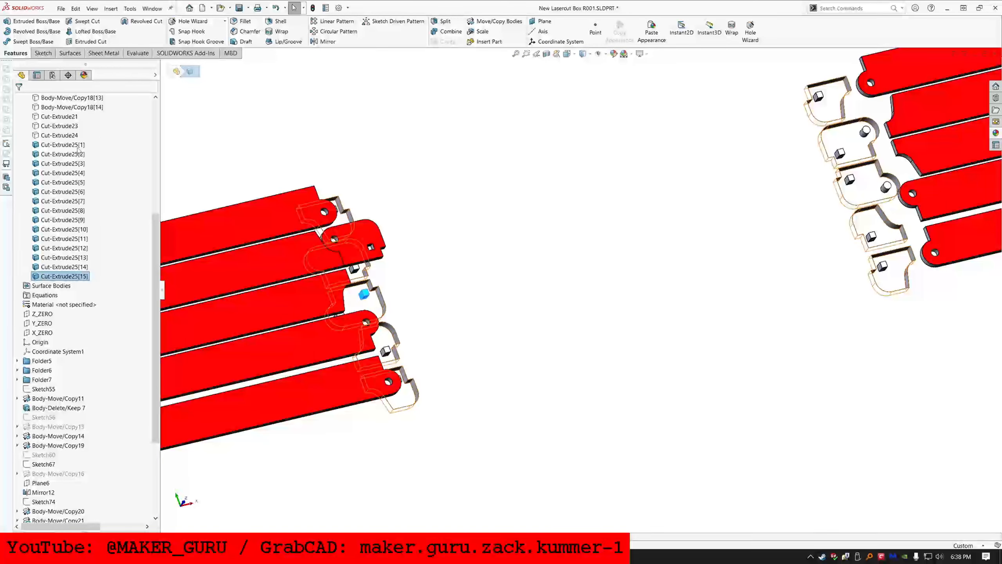
{"action": "left_click", "coordinate": [59, 145], "text": "shift"}
{"action": "right_click", "coordinate": [63, 147]}
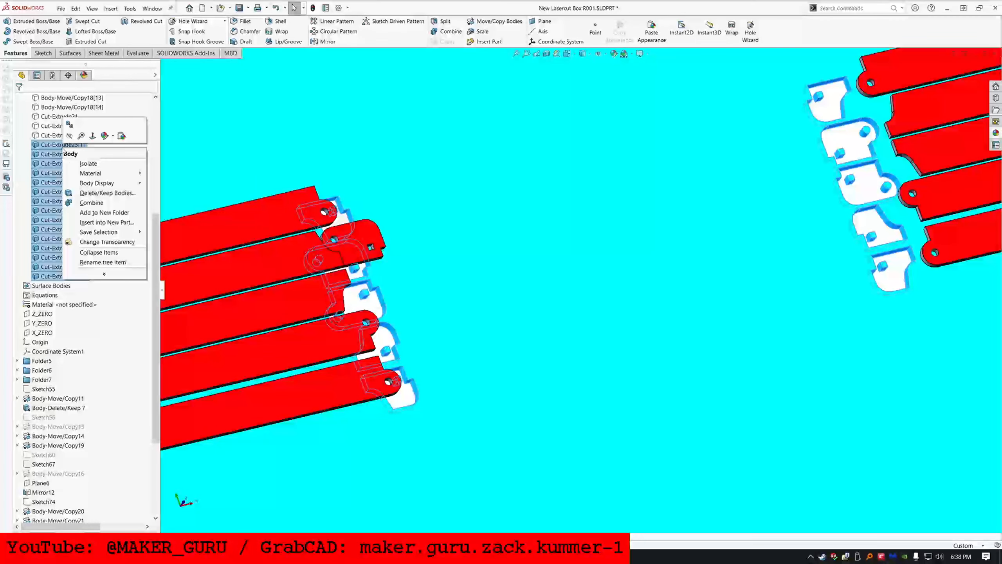
{"action": "left_click", "coordinate": [90, 213]}
{"action": "left_click", "coordinate": [101, 186]}
{"action": "scroll", "coordinate": [95, 178], "scroll_direction": "up", "scroll_amount": 5}
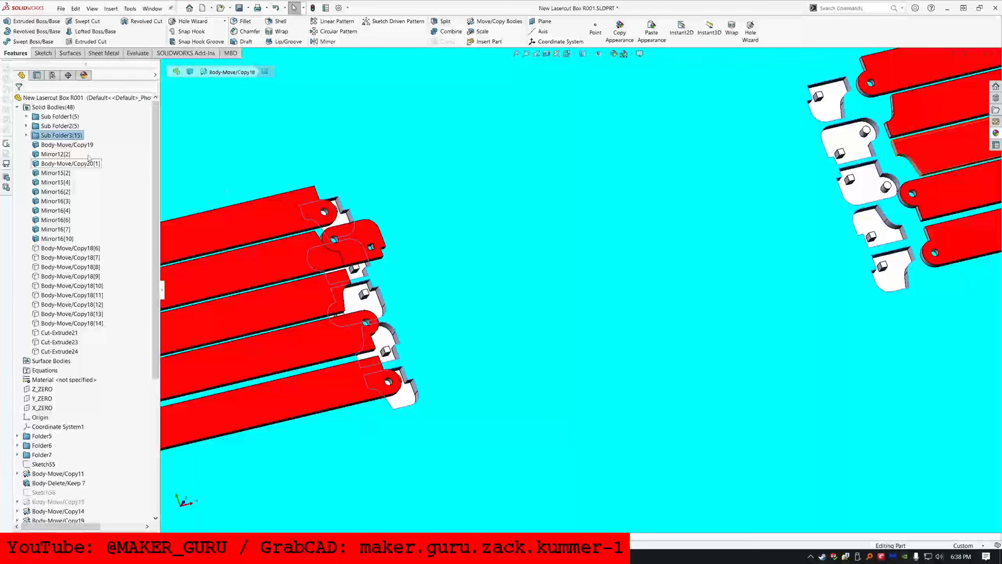
{"action": "right_click", "coordinate": [60, 135]}
{"action": "left_click", "coordinate": [90, 151]}
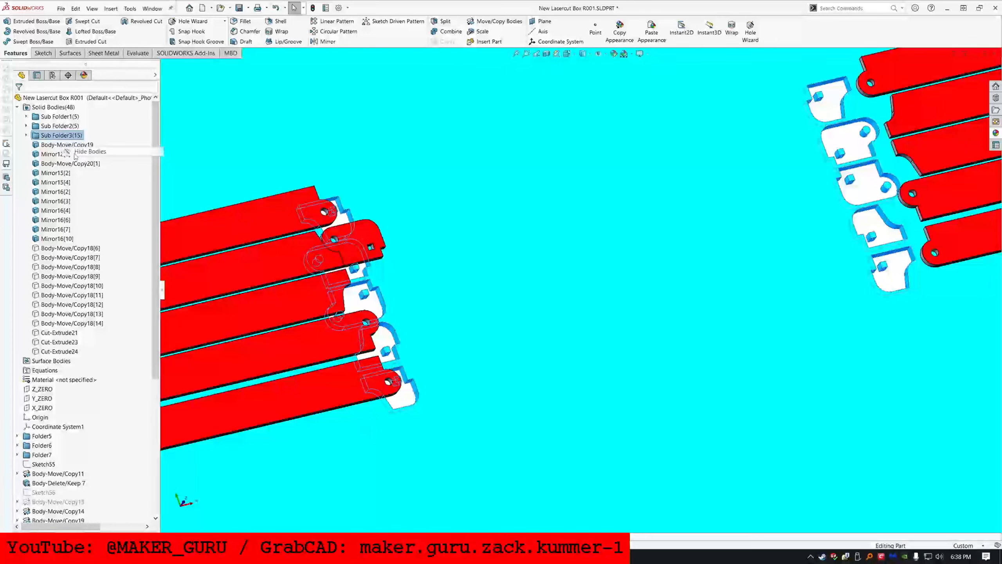
Step: Show the hidden sheet body Body-Move/Copy18[6]
{"action": "left_click", "coordinate": [73, 247]}
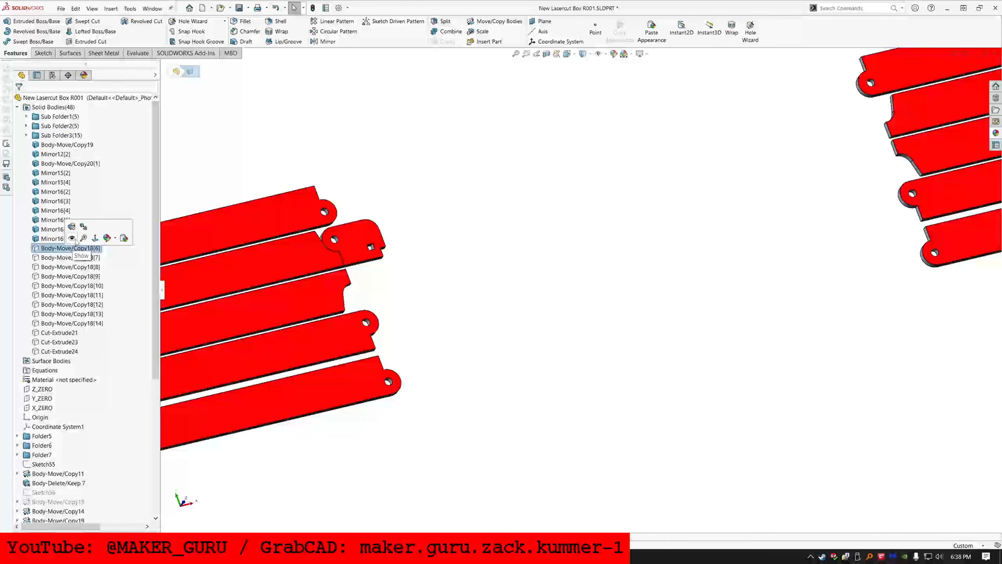
{"action": "left_click", "coordinate": [72, 238]}
{"action": "scroll", "coordinate": [663, 310], "scroll_direction": "up", "scroll_amount": 5}
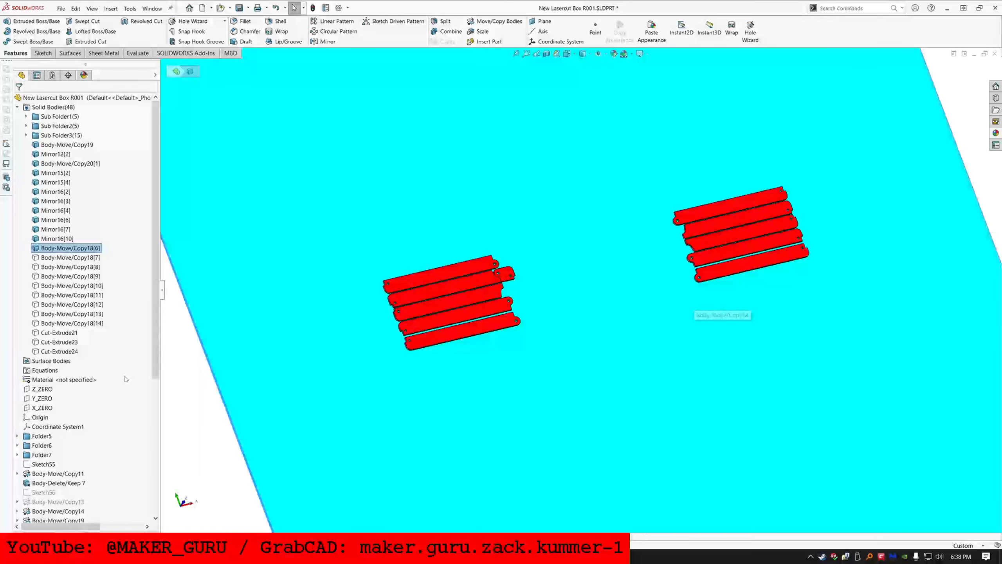
{"action": "scroll", "coordinate": [62, 351], "scroll_direction": "down", "scroll_amount": 8}
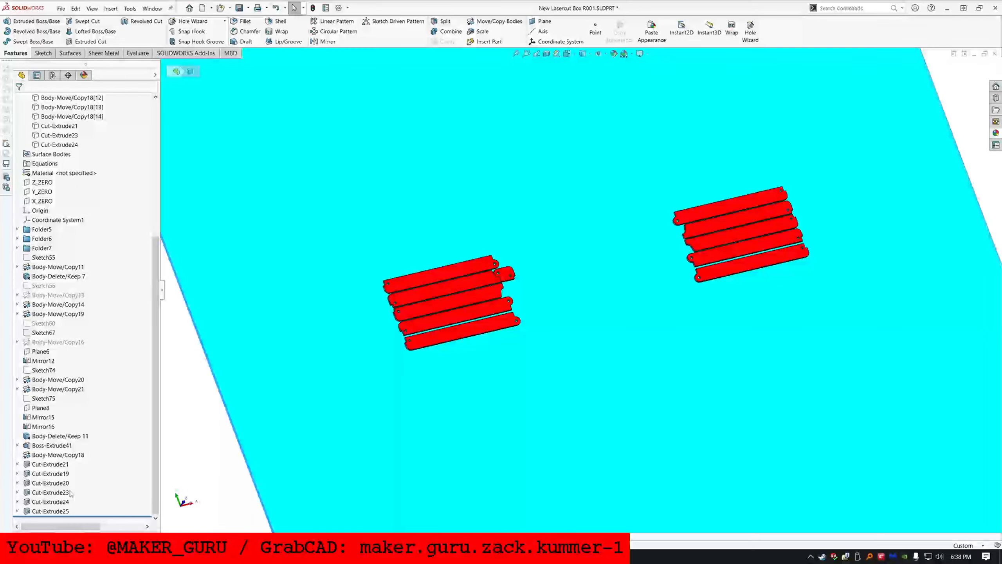
{"action": "left_click", "coordinate": [50, 511]}
{"action": "left_click", "coordinate": [87, 487]}
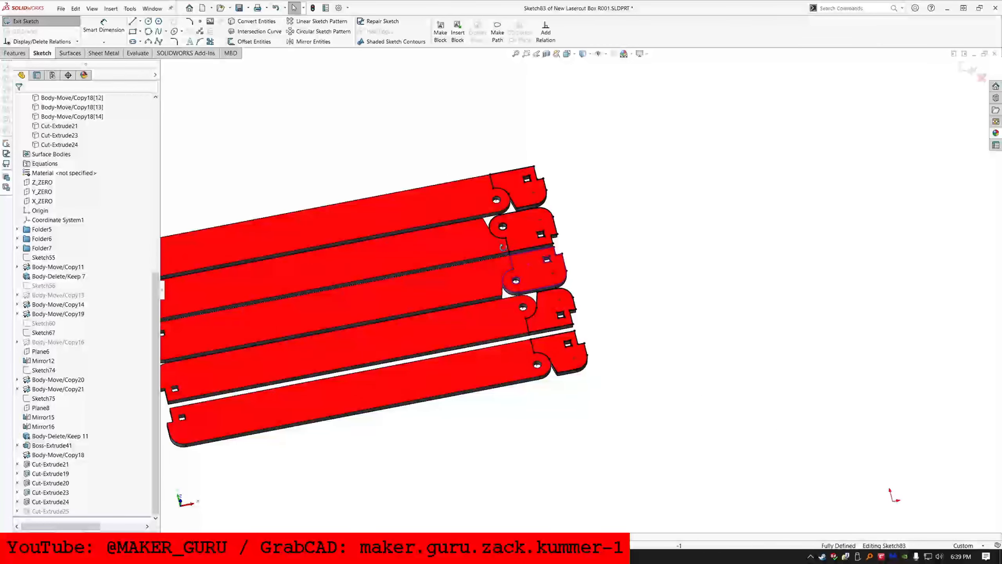
Step: Edit Cut-Extrude25 to add the remaining end-piece body Mirror16[4] to its feature scope, keeping all resulting bodies
{"action": "left_click", "coordinate": [50, 511]}
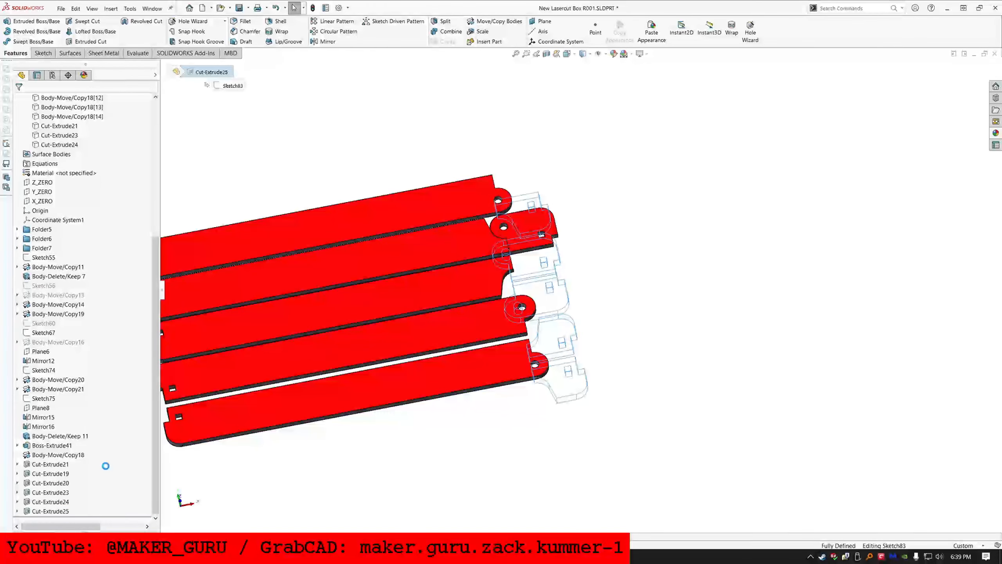
{"action": "left_click", "coordinate": [101, 391]}
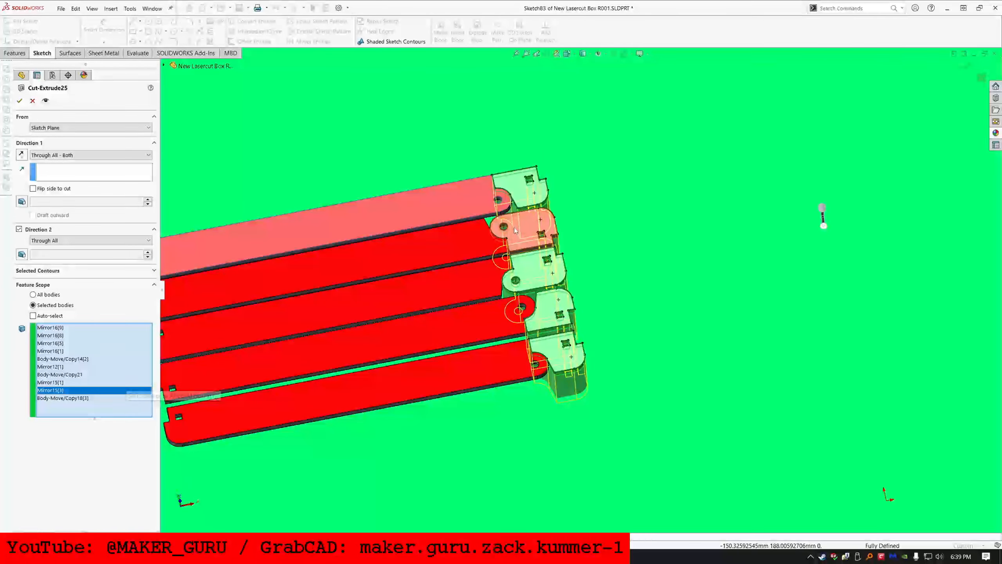
{"action": "left_click", "coordinate": [535, 229]}
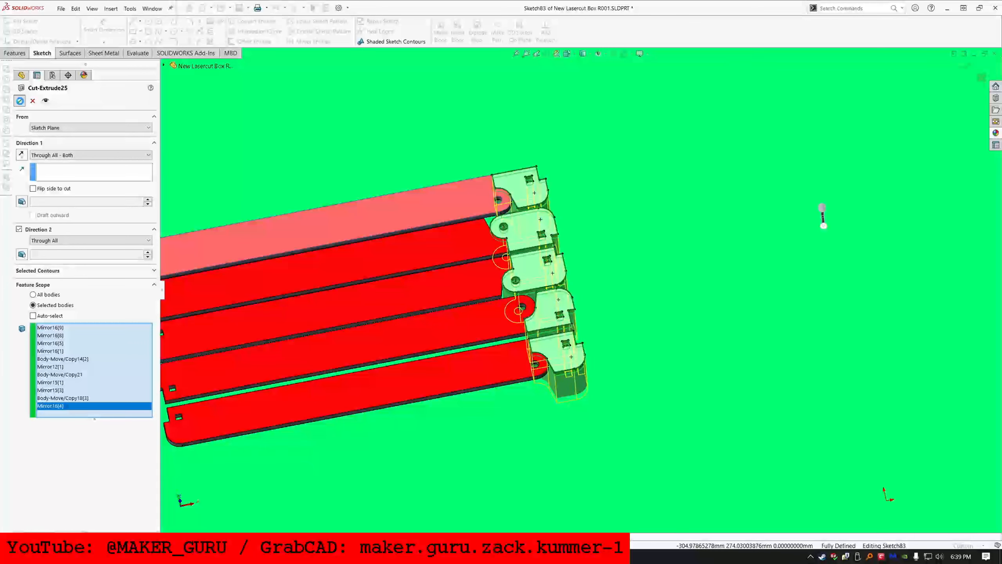
{"action": "left_click", "coordinate": [19, 100]}
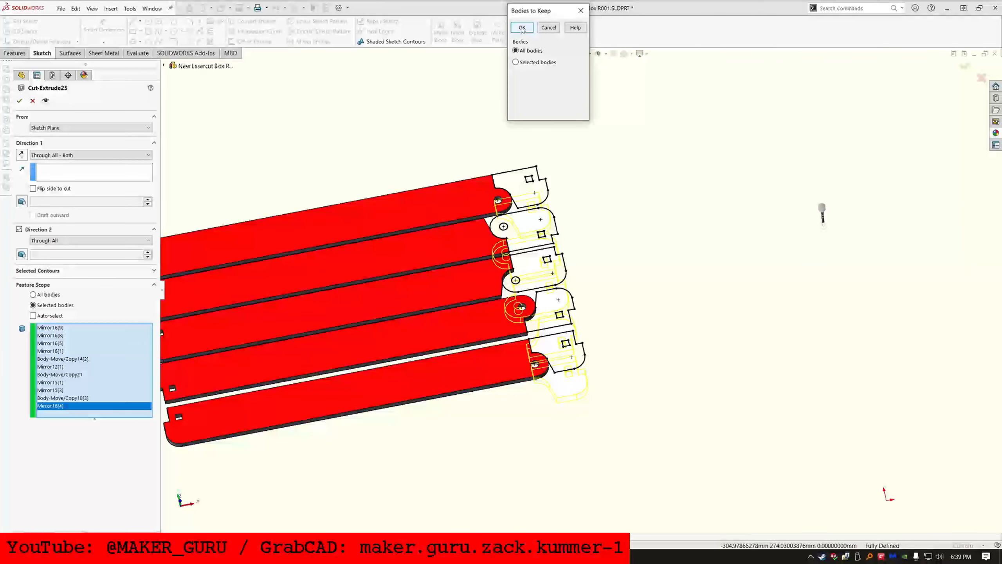
{"action": "left_click", "coordinate": [522, 27]}
{"action": "scroll", "coordinate": [647, 284], "scroll_direction": "up", "scroll_amount": 5}
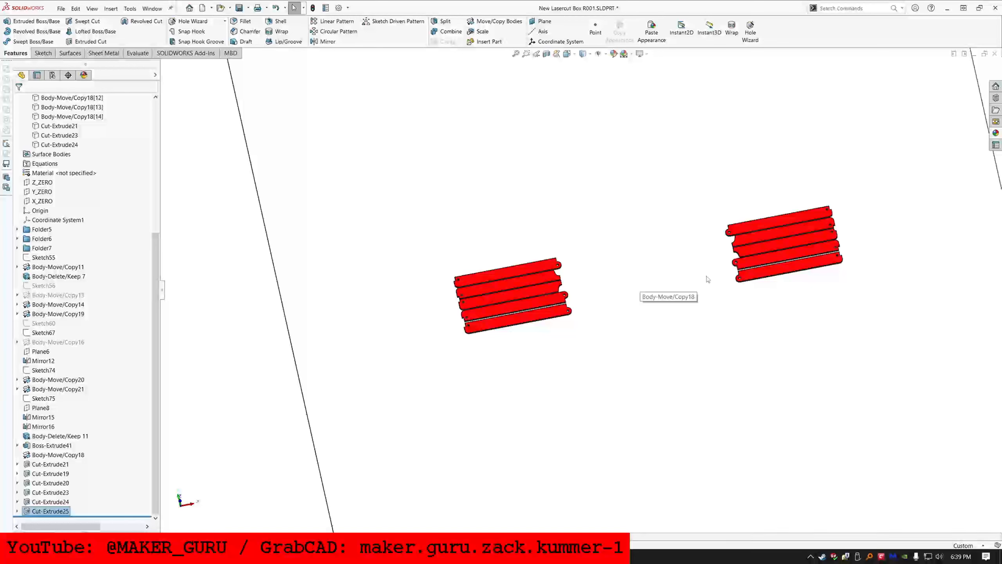
{"action": "scroll", "coordinate": [739, 255], "scroll_direction": "down", "scroll_amount": 2}
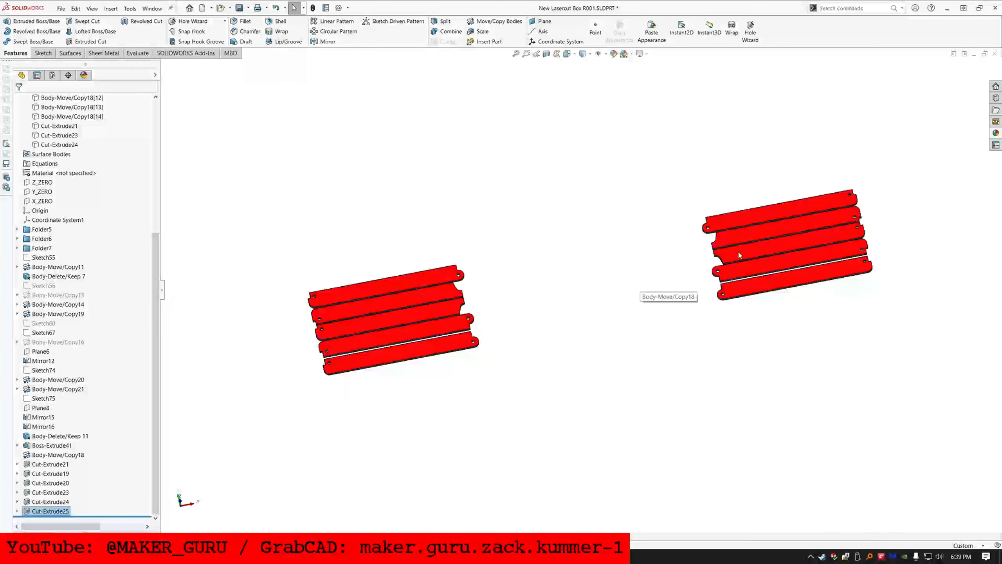
Step: Examine which parts of the model the solid bodies Cut-Extrude24 and Body-Move/Copy18[6] represent
{"action": "scroll", "coordinate": [54, 310], "scroll_direction": "up", "scroll_amount": 7}
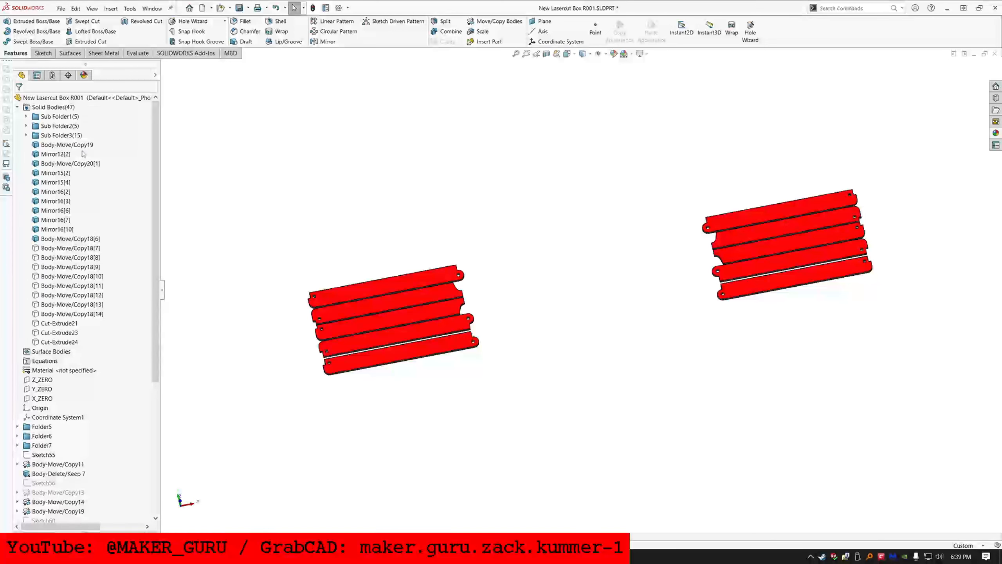
{"action": "left_click", "coordinate": [58, 343]}
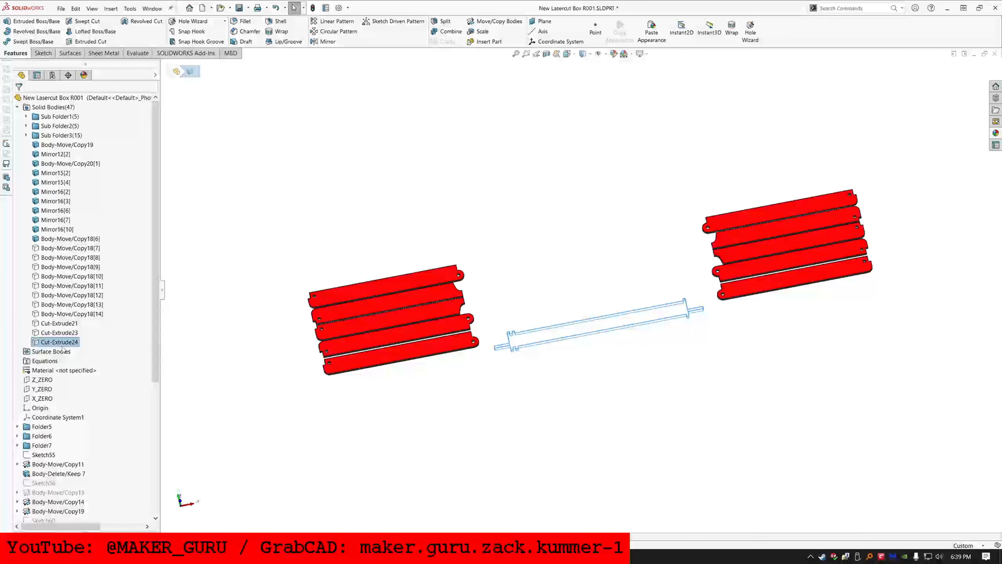
{"action": "right_click", "coordinate": [62, 343]}
{"action": "left_click", "coordinate": [75, 242]}
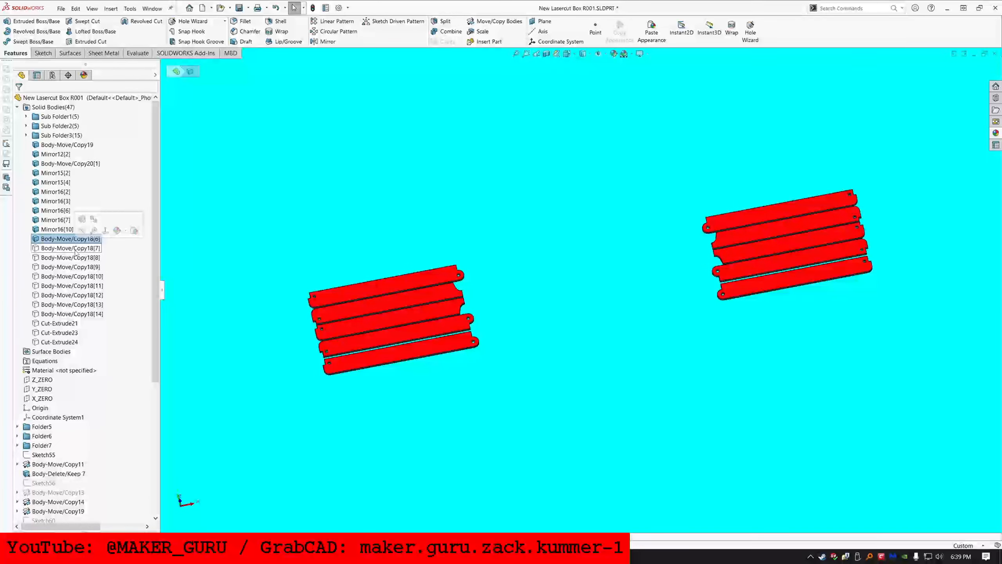
{"action": "left_click", "coordinate": [64, 249]}
{"action": "left_click", "coordinate": [64, 240]}
{"action": "scroll", "coordinate": [761, 398], "scroll_direction": "up", "scroll_amount": 7}
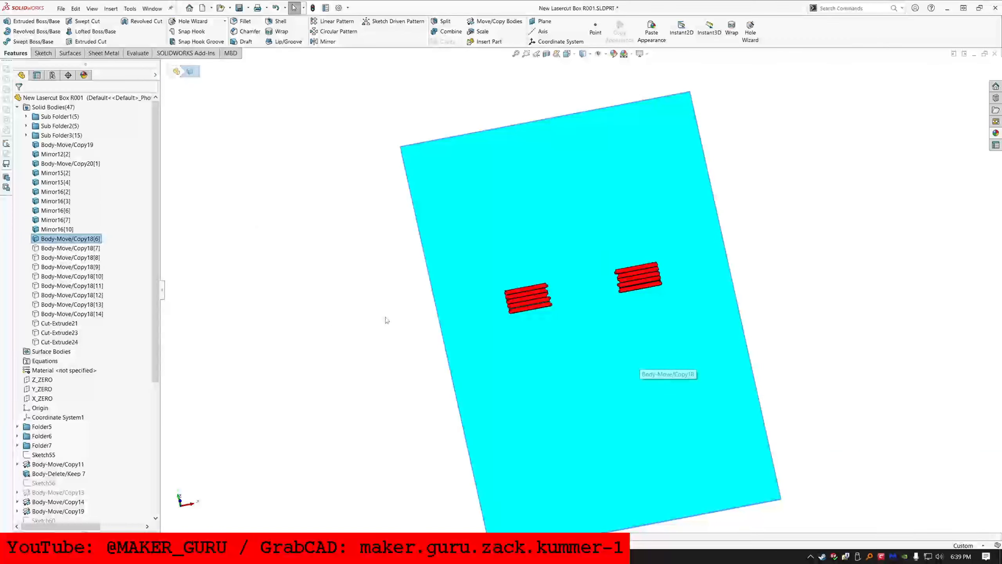
{"action": "left_click", "coordinate": [385, 320]}
{"action": "scroll", "coordinate": [577, 294], "scroll_direction": "down", "scroll_amount": 4}
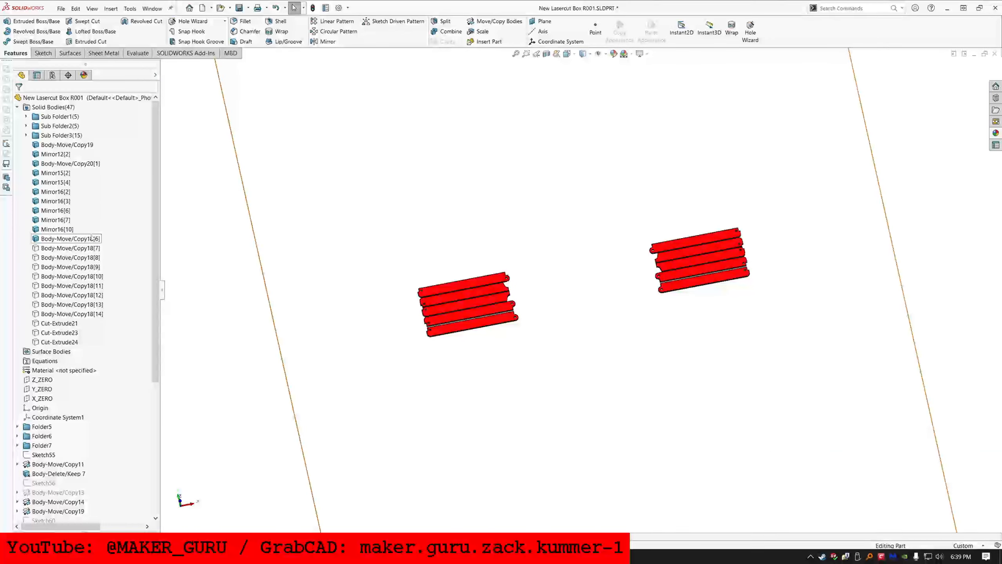
{"action": "left_click", "coordinate": [548, 354]}
{"action": "left_click", "coordinate": [43, 54]}
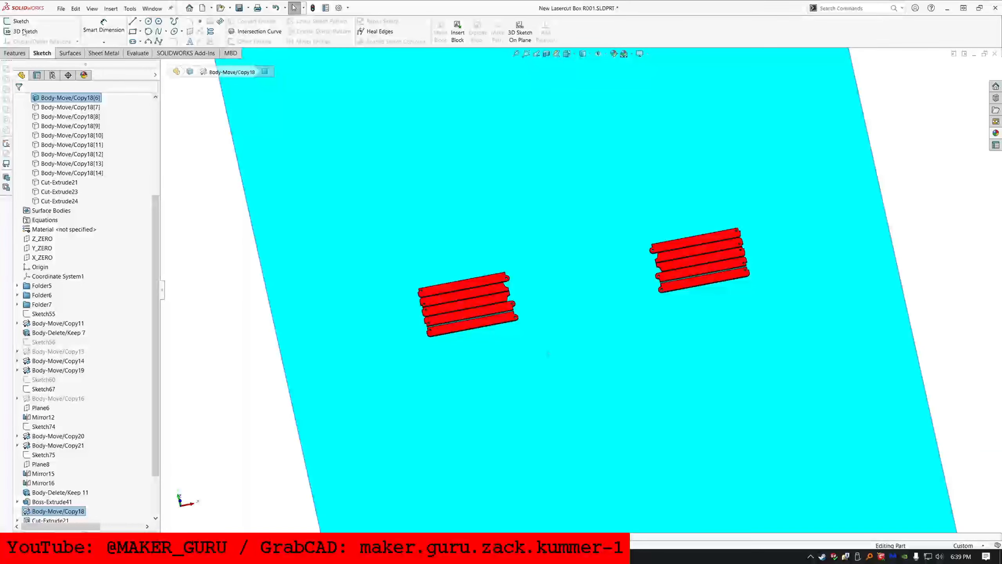
{"action": "left_click", "coordinate": [19, 21]}
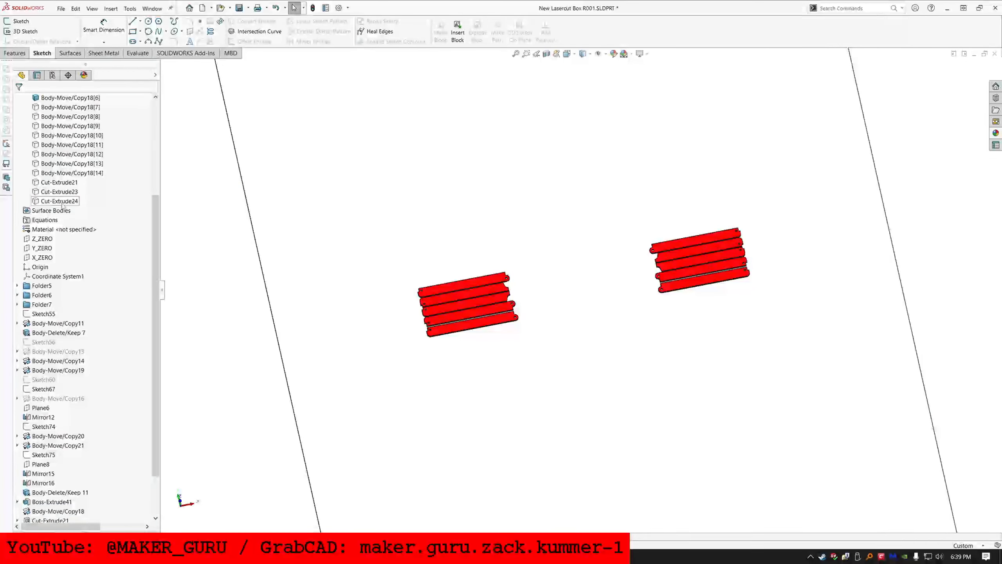
Step: Examine which parts of the model the solid body Cut-Extrude23 and the folder Sub Folder3 represent
{"action": "left_click", "coordinate": [55, 200]}
{"action": "scroll", "coordinate": [400, 289], "scroll_direction": "up", "scroll_amount": 3}
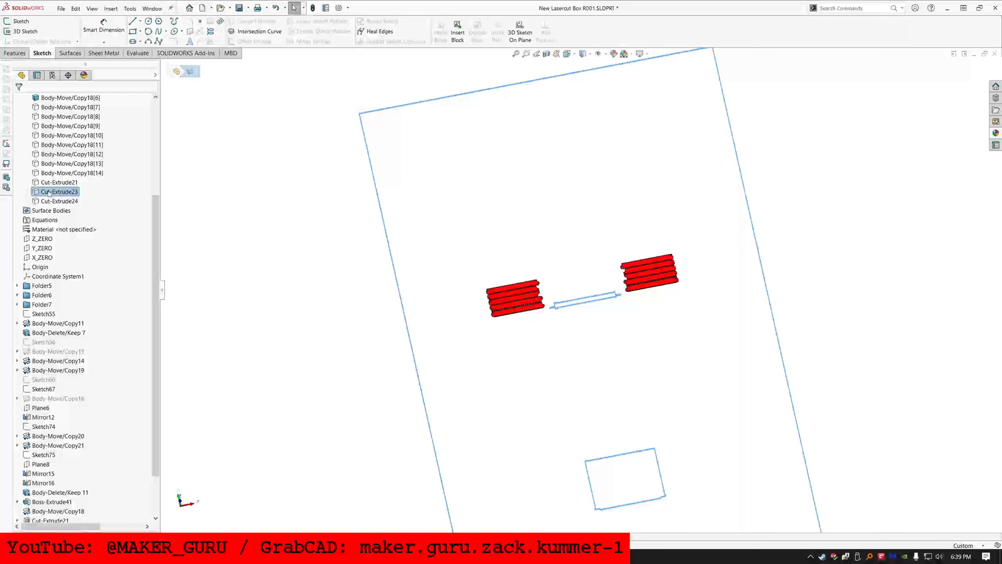
{"action": "scroll", "coordinate": [49, 186], "scroll_direction": "up", "scroll_amount": 5}
{"action": "left_click", "coordinate": [67, 135]}
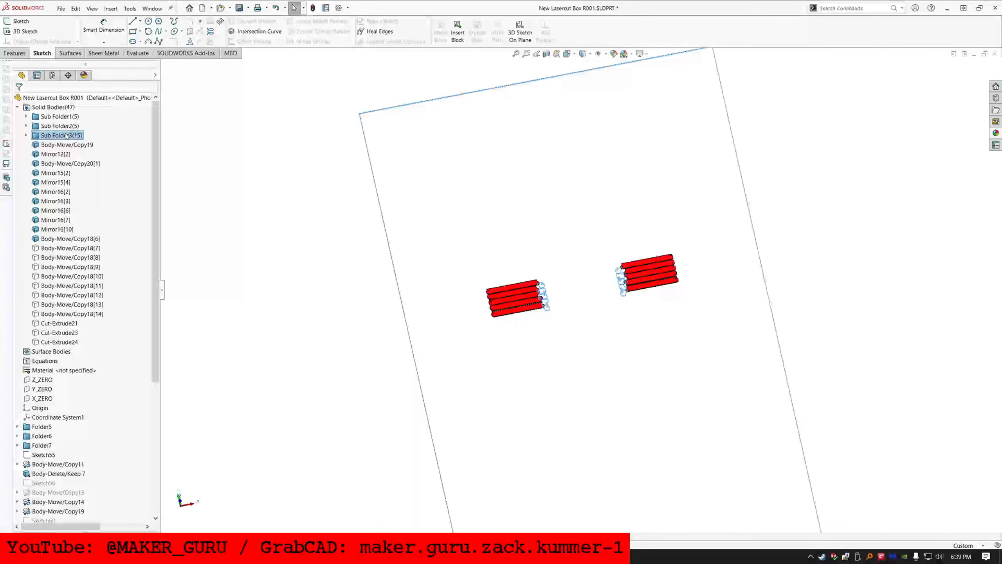
{"action": "left_click", "coordinate": [336, 235]}
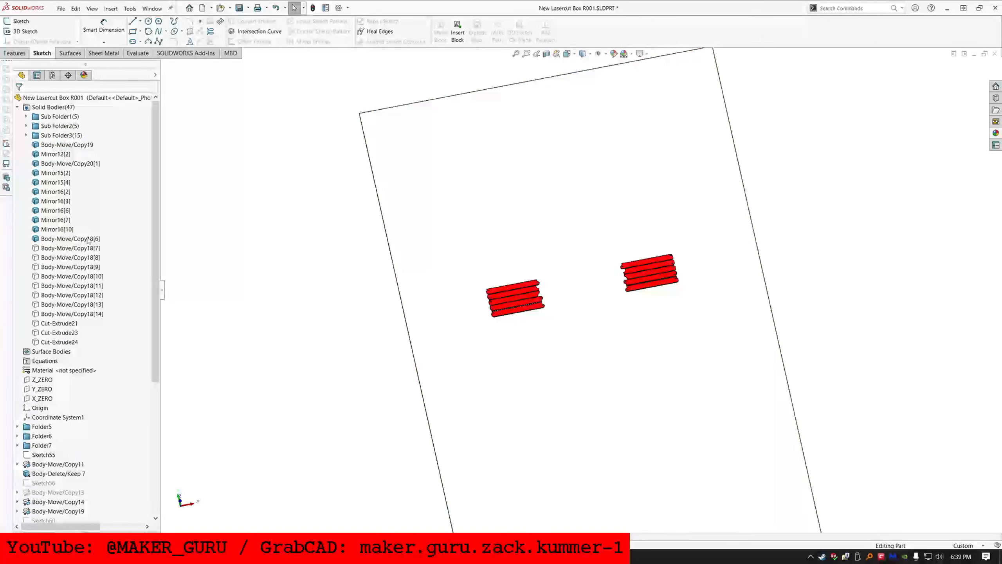
Step: Start a sketch on the large sheet's face and select the left stack's five slat faces for Convert Entities
{"action": "scroll", "coordinate": [621, 346], "scroll_direction": "down", "scroll_amount": 3}
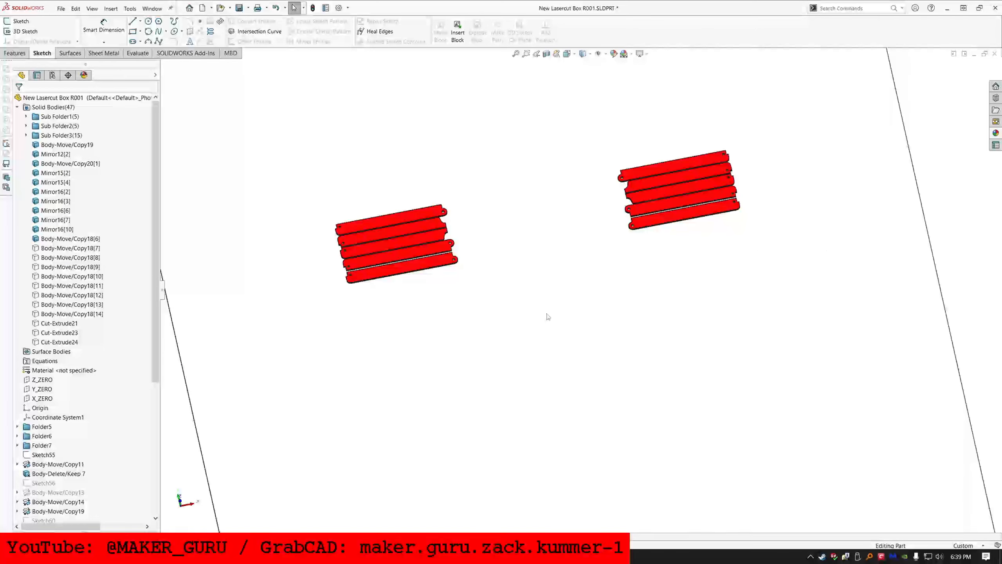
{"action": "left_click", "coordinate": [547, 315]}
{"action": "left_click", "coordinate": [32, 24]}
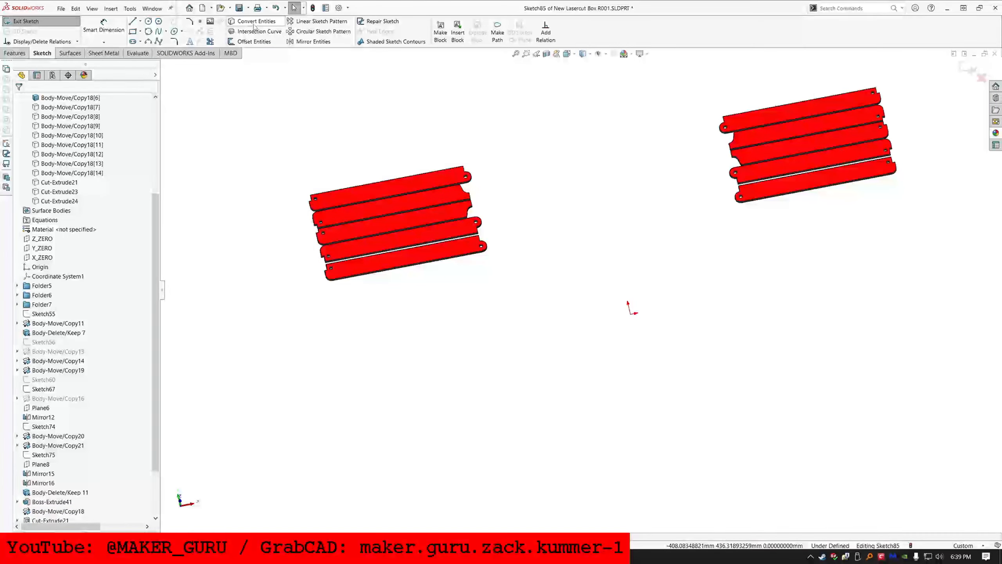
{"action": "left_click", "coordinate": [256, 22]}
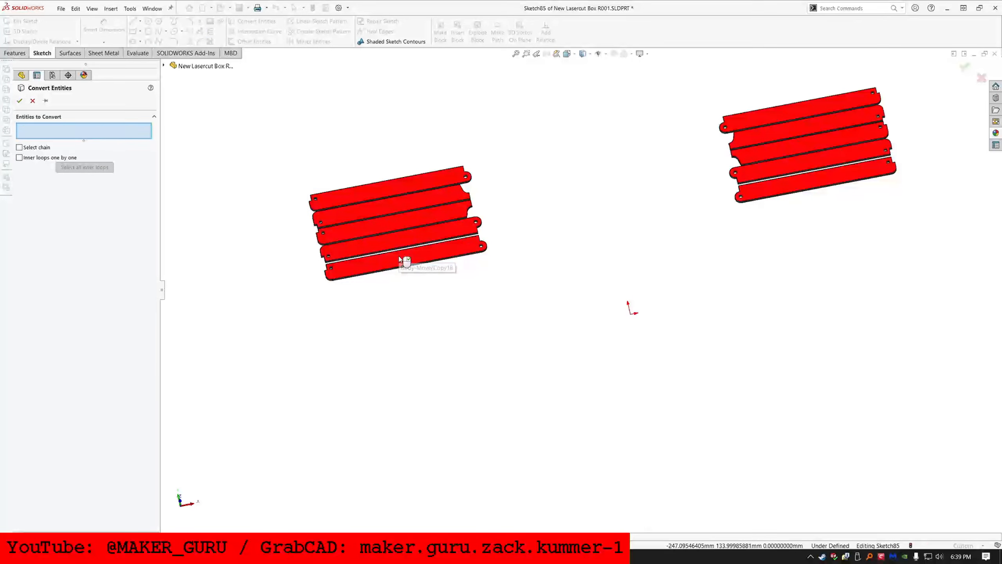
{"action": "left_click", "coordinate": [402, 261]}
{"action": "left_click", "coordinate": [404, 243]}
{"action": "left_click", "coordinate": [407, 223]}
{"action": "left_click", "coordinate": [403, 204]}
{"action": "left_click", "coordinate": [410, 183]}
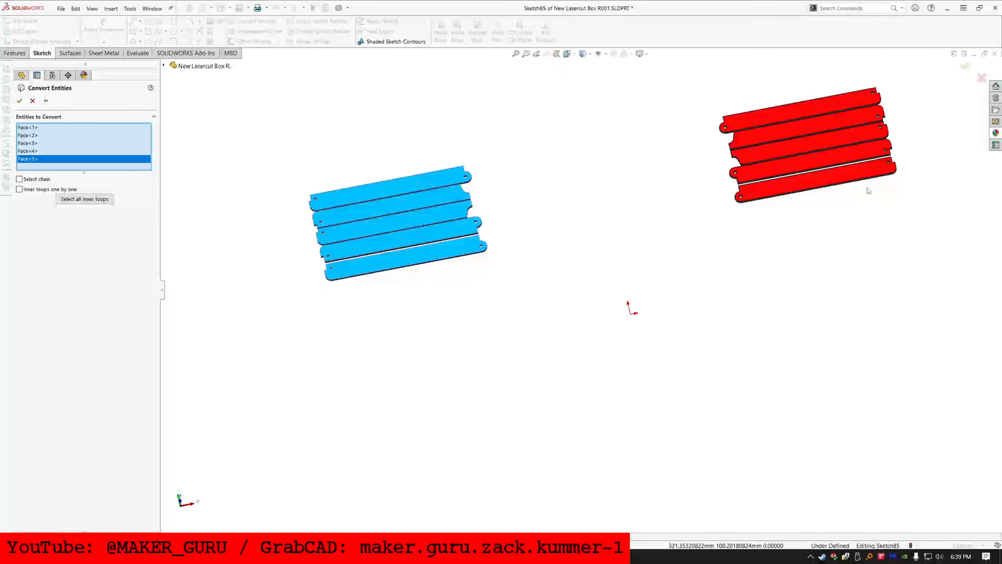
Step: Add the right stack's five slat faces and all inner loops, and convert the selection into sketch outlines
{"action": "left_click", "coordinate": [820, 189]}
{"action": "left_click", "coordinate": [848, 171]}
{"action": "left_click", "coordinate": [835, 143]}
{"action": "left_click", "coordinate": [827, 119]}
{"action": "left_click", "coordinate": [809, 103]}
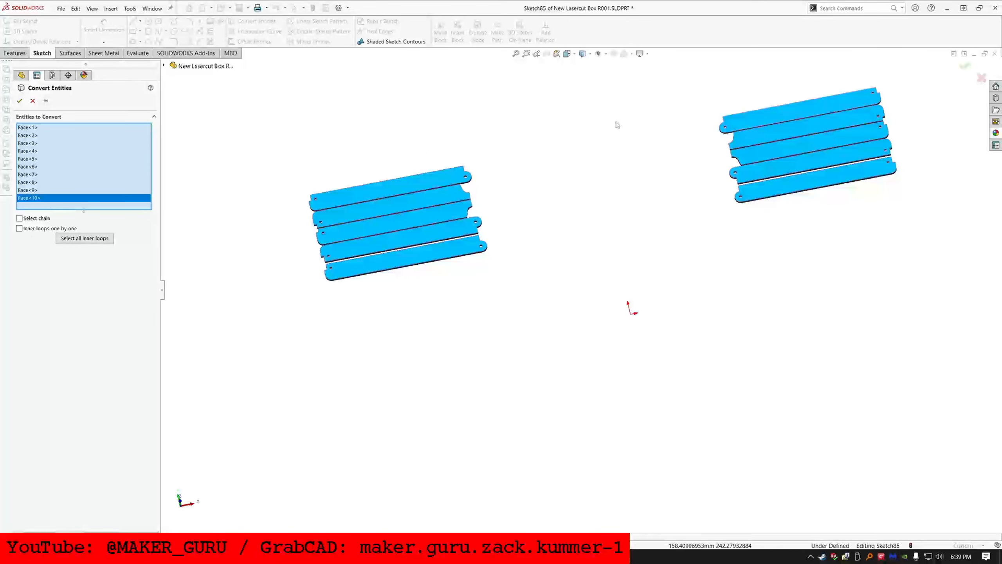
{"action": "left_click", "coordinate": [94, 237]}
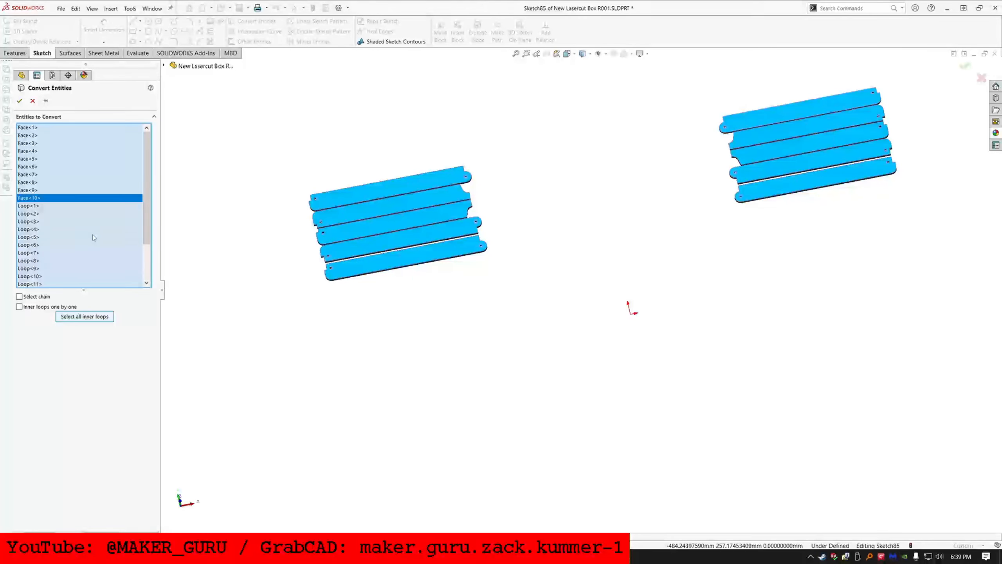
{"action": "left_click", "coordinate": [20, 101]}
Step: Set up an extruded cut from the sketch as Through All - Both, with automatic body selection off and the large sheet in its scope
{"action": "left_click", "coordinate": [15, 53]}
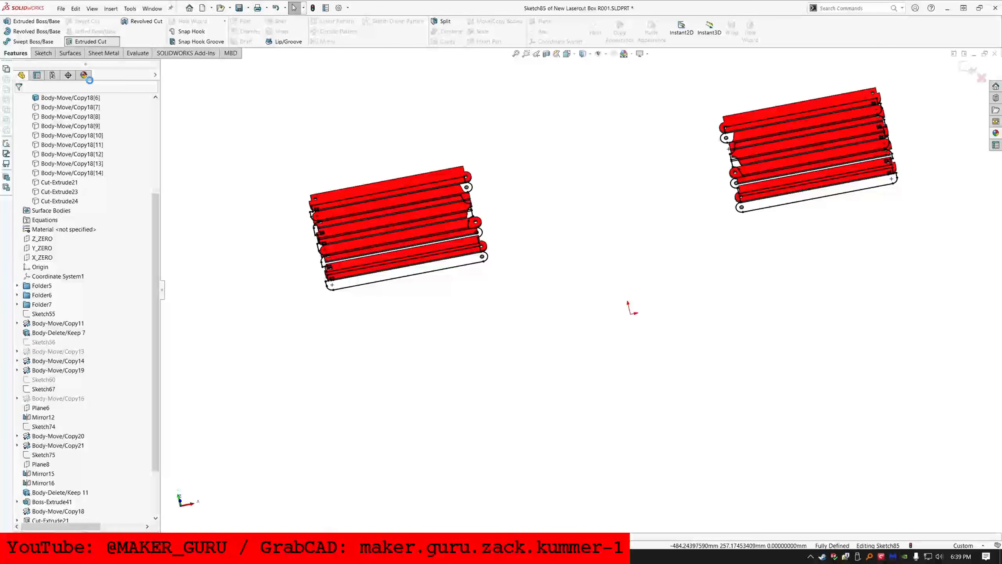
{"action": "left_click", "coordinate": [64, 154]}
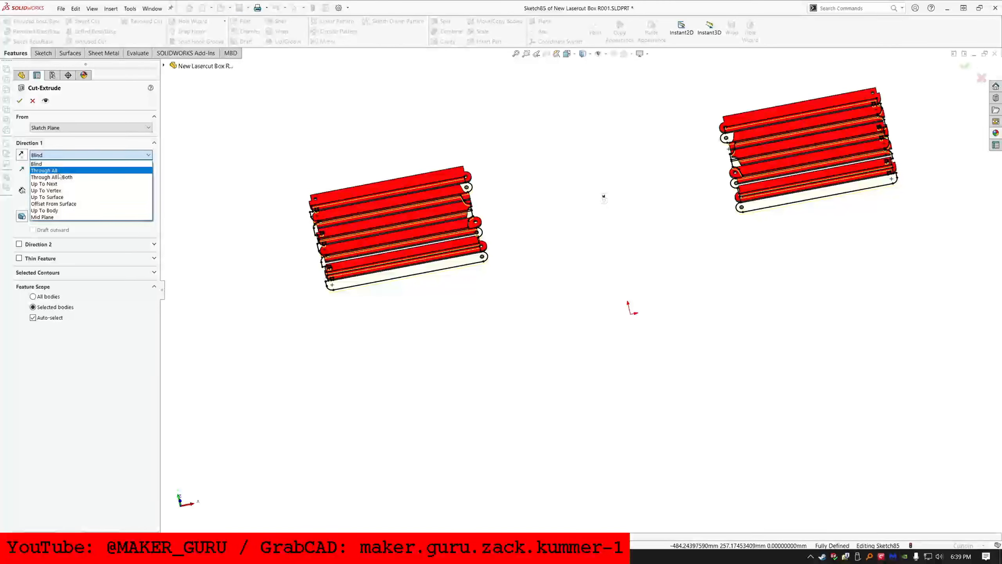
{"action": "left_click", "coordinate": [61, 178]}
{"action": "scroll", "coordinate": [424, 270], "scroll_direction": "up", "scroll_amount": 3}
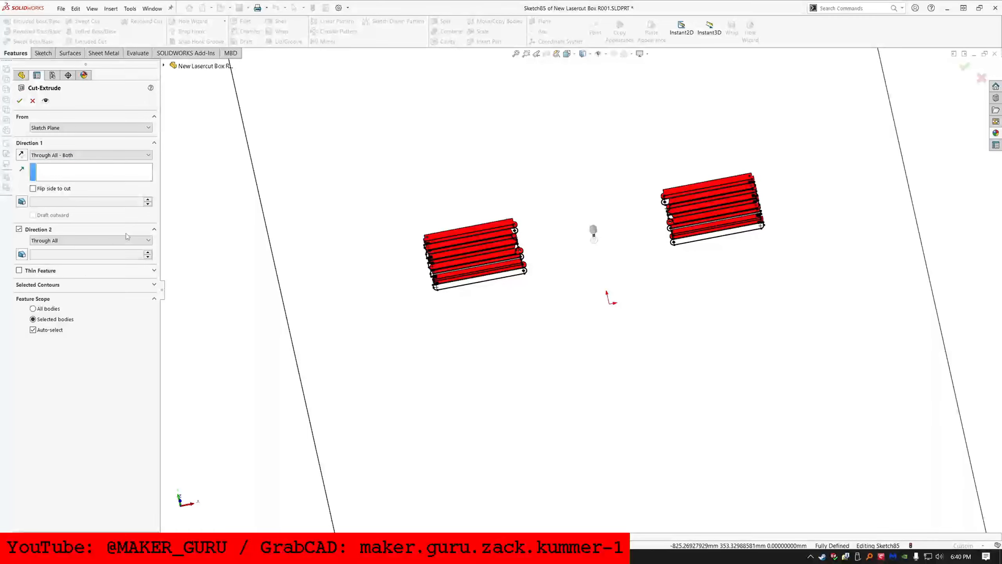
{"action": "left_click", "coordinate": [50, 330]}
{"action": "left_click", "coordinate": [545, 303]}
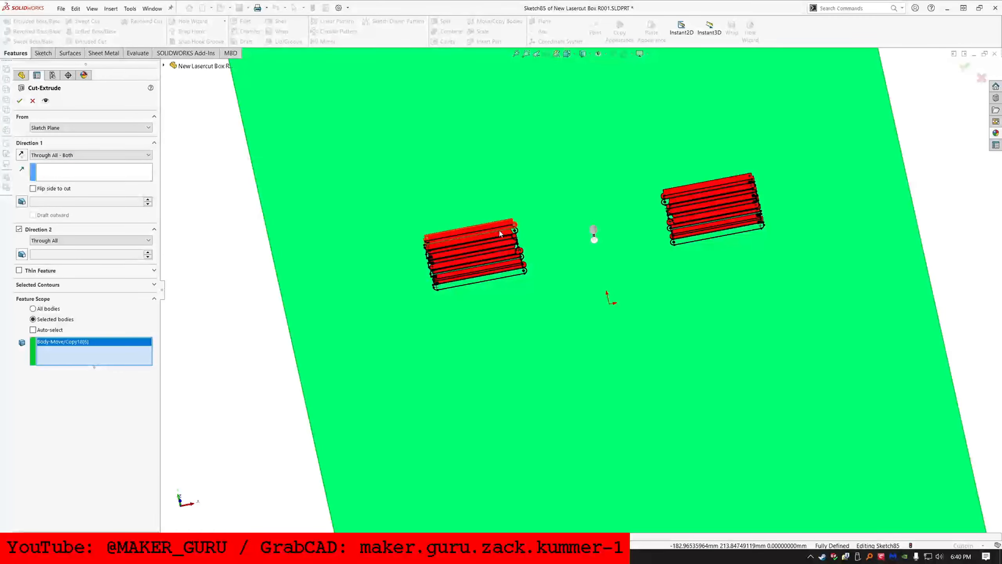
Step: Add the left stack's five slat bodies to the cut's feature scope
{"action": "scroll", "coordinate": [485, 228], "scroll_direction": "down", "scroll_amount": 6}
{"action": "left_click", "coordinate": [568, 381]}
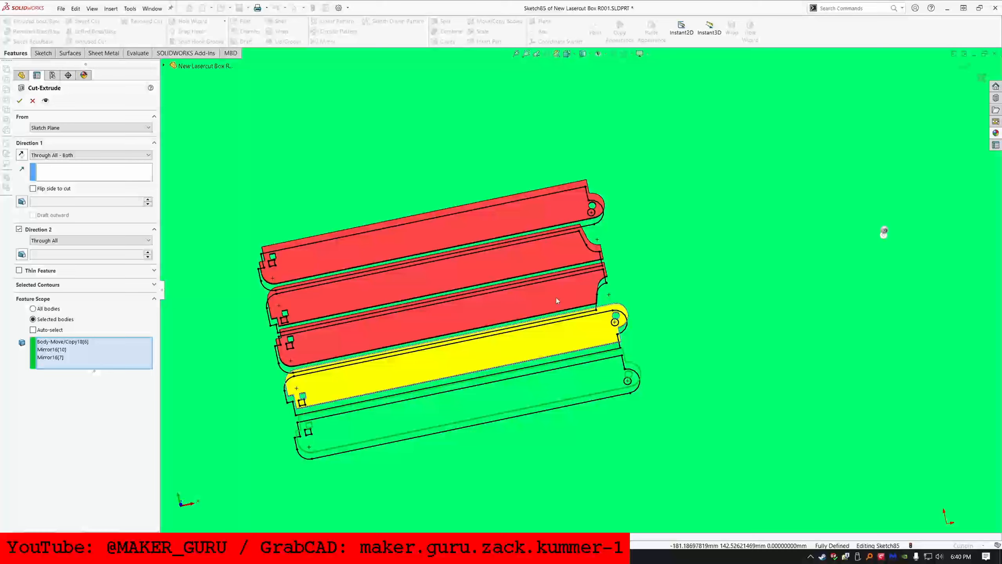
{"action": "left_click", "coordinate": [560, 341]}
{"action": "left_click", "coordinate": [555, 298]}
{"action": "left_click", "coordinate": [552, 258]}
{"action": "left_click", "coordinate": [547, 216]}
{"action": "scroll", "coordinate": [546, 216], "scroll_direction": "up", "scroll_amount": 6}
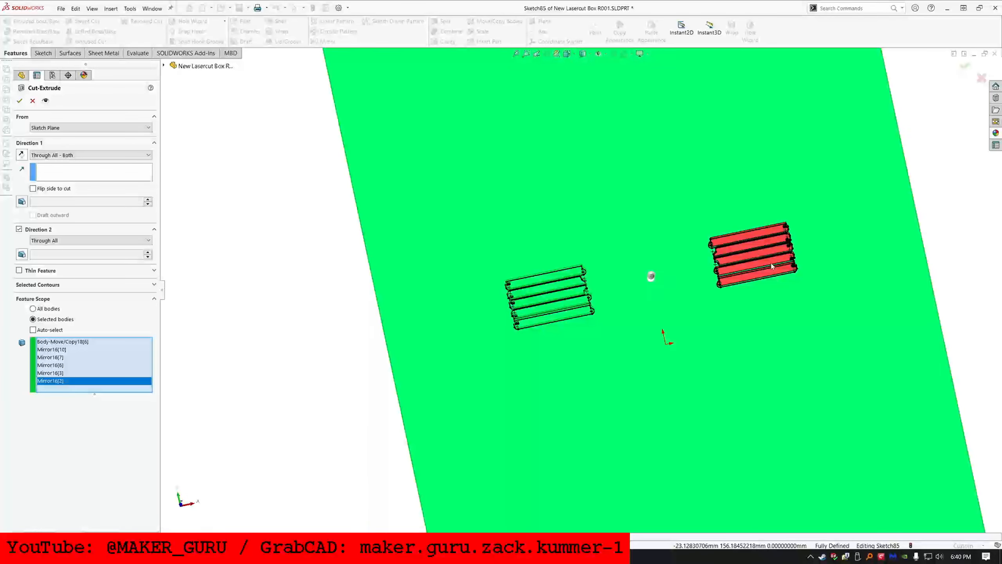
Step: Add the right stack's five slat bodies to the cut's feature scope
{"action": "scroll", "coordinate": [805, 262], "scroll_direction": "down", "scroll_amount": 6}
{"action": "left_click", "coordinate": [672, 291]}
{"action": "left_click", "coordinate": [668, 254]}
{"action": "left_click", "coordinate": [663, 225]}
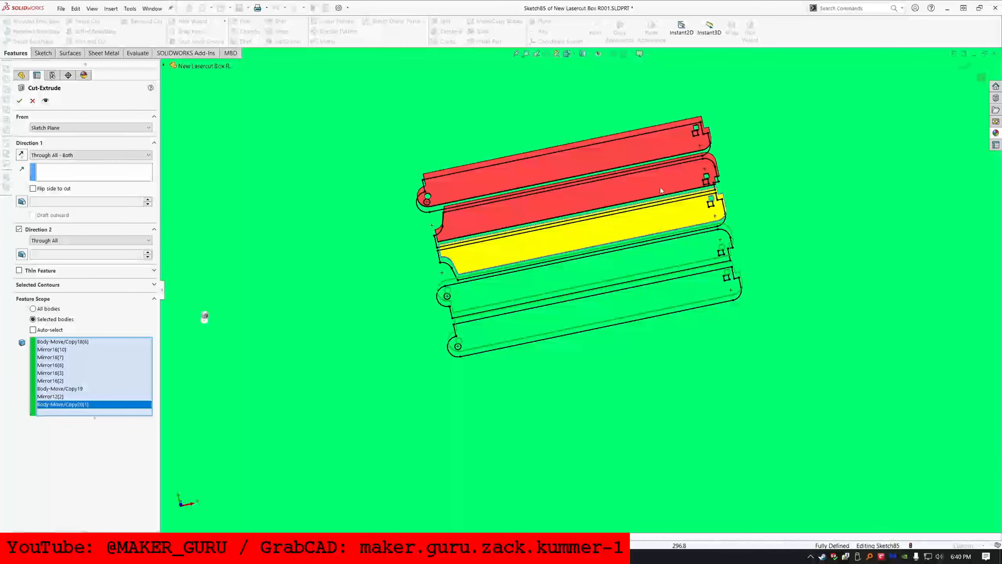
{"action": "left_click", "coordinate": [658, 182]}
{"action": "left_click", "coordinate": [653, 139]}
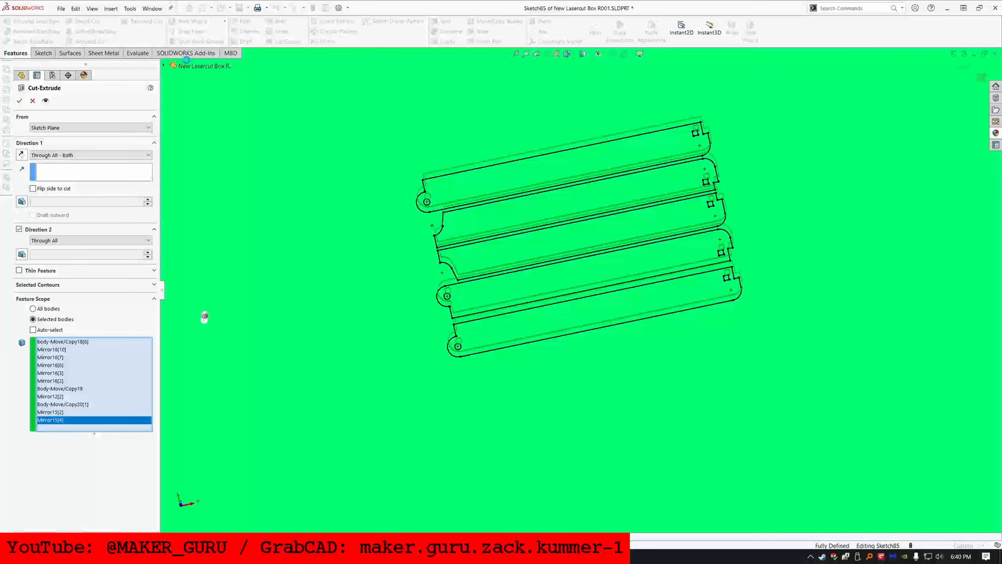
Step: Try to apply the Through All - Both cut to the sheet and the ten slats
{"action": "scroll", "coordinate": [581, 289], "scroll_direction": "up", "scroll_amount": 7}
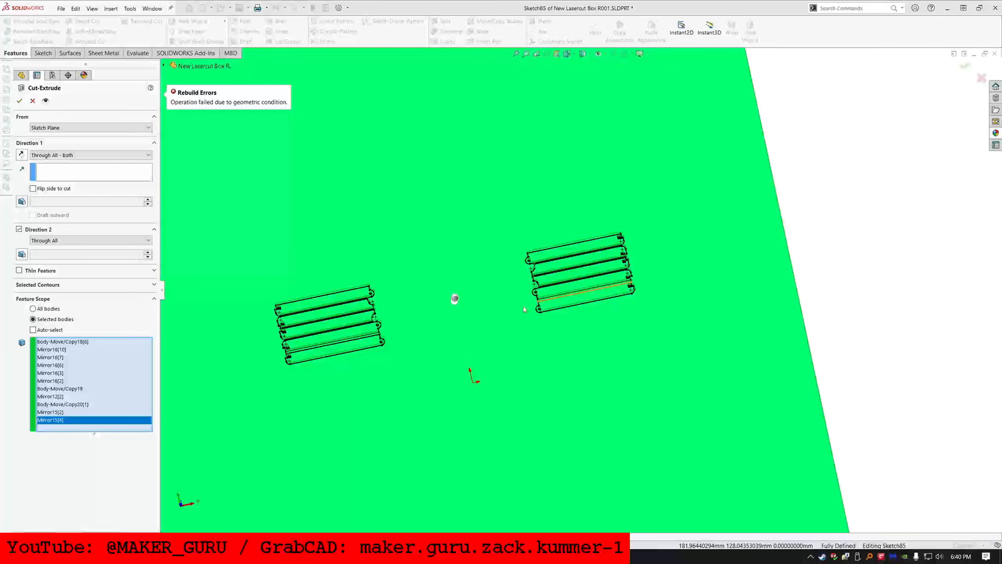
{"action": "middle_click_drag", "start_coordinate": [531, 282], "coordinate": [525, 201]}
{"action": "mouse_move", "coordinate": [410, 343]}
{"action": "middle_mouse_down"}
{"action": "mouse_move", "coordinate": [438, 215]}
{"action": "mouse_move", "coordinate": [427, 346]}
{"action": "mouse_move", "coordinate": [413, 352]}
{"action": "middle_mouse_up"}
{"action": "scroll", "coordinate": [343, 315], "scroll_direction": "down", "scroll_amount": 8}
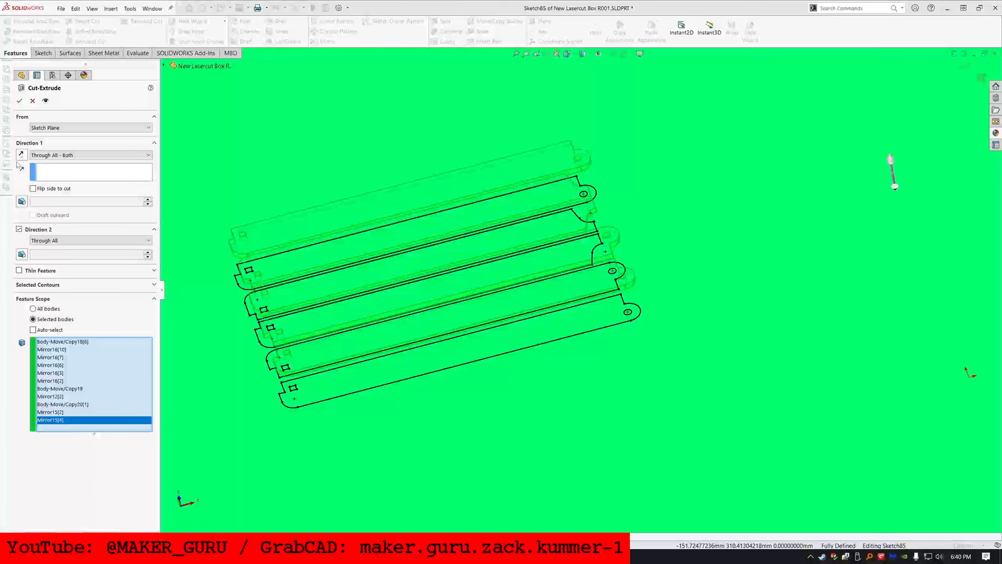
{"action": "left_click", "coordinate": [19, 101]}
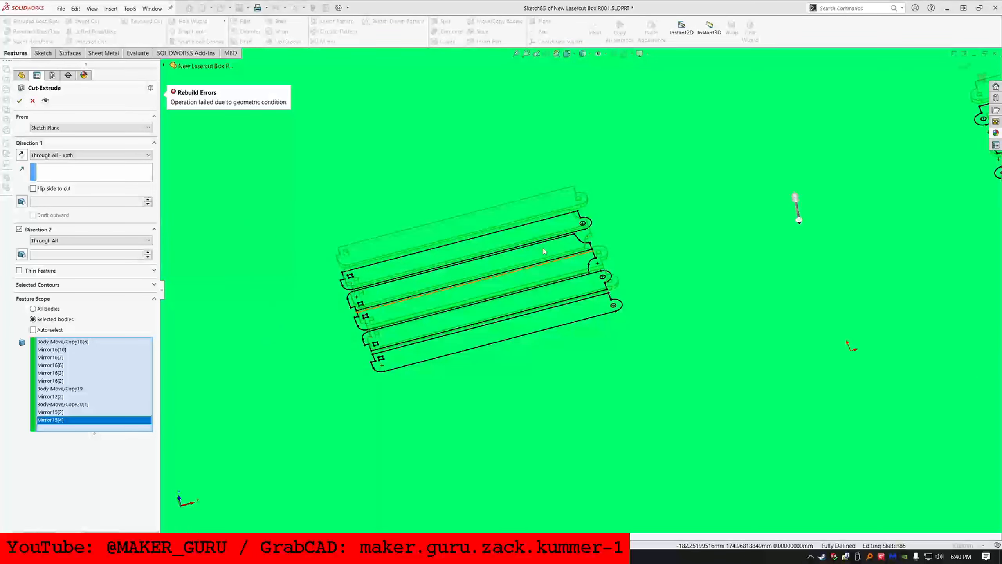
Step: Start the cut from the large sheet's face, set Direction 1 to Through All and turn off Direction 2
{"action": "scroll", "coordinate": [543, 248], "scroll_direction": "up", "scroll_amount": 5}
{"action": "middle_click_drag", "start_coordinate": [641, 284], "coordinate": [687, 259]}
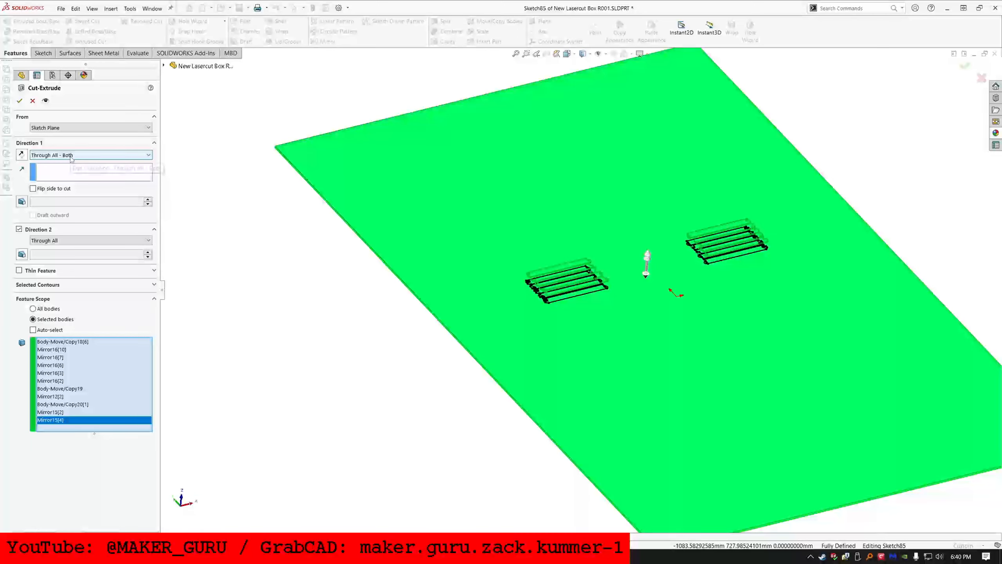
{"action": "left_click", "coordinate": [90, 128]}
{"action": "left_click", "coordinate": [79, 143]}
{"action": "left_click", "coordinate": [421, 215]}
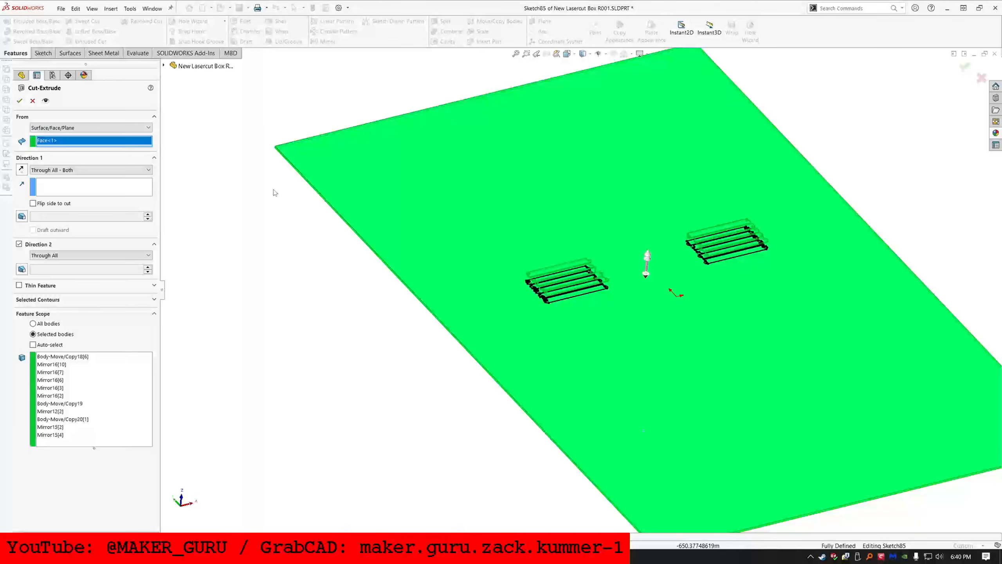
{"action": "left_click", "coordinate": [59, 170]}
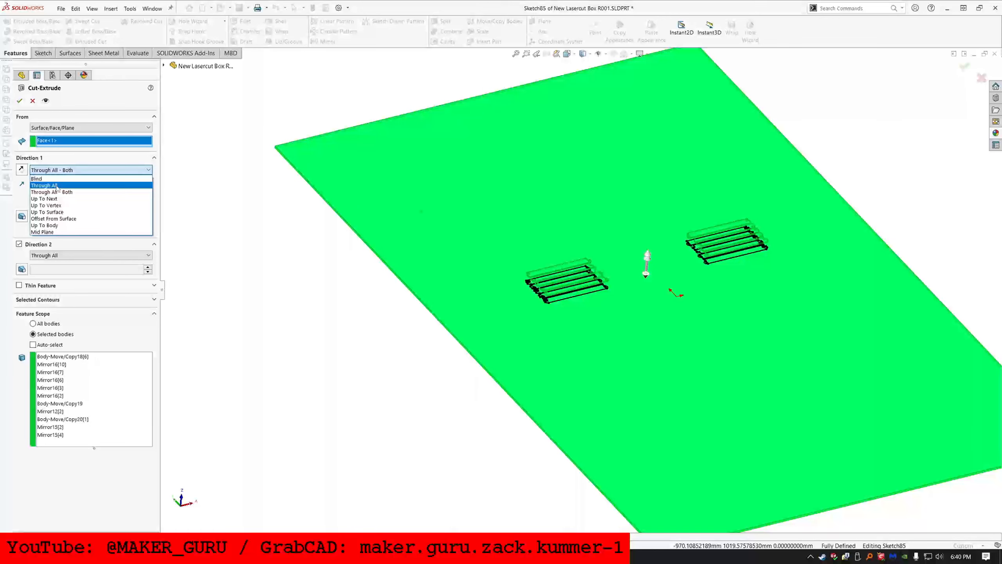
{"action": "left_click", "coordinate": [56, 186]}
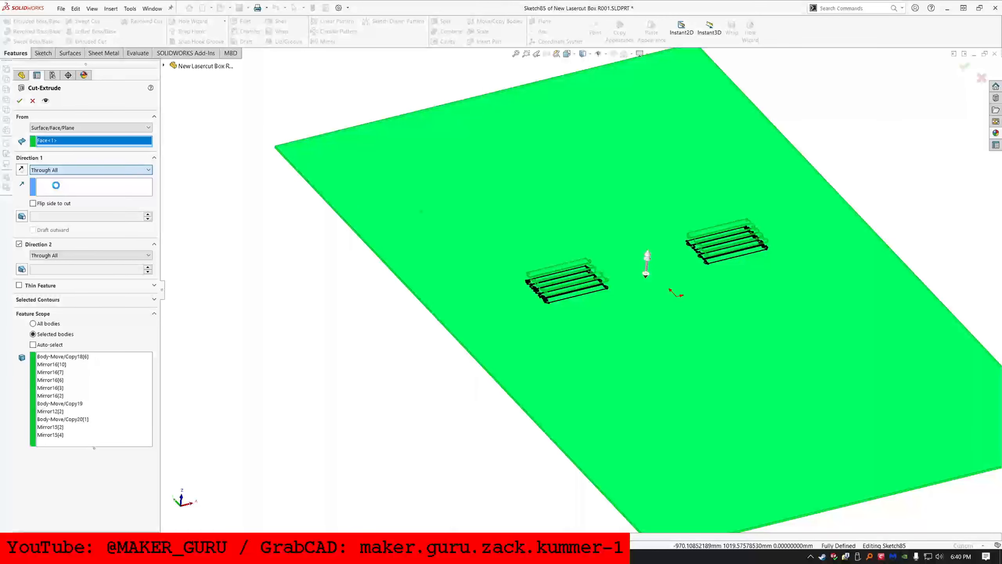
{"action": "left_click", "coordinate": [19, 244]}
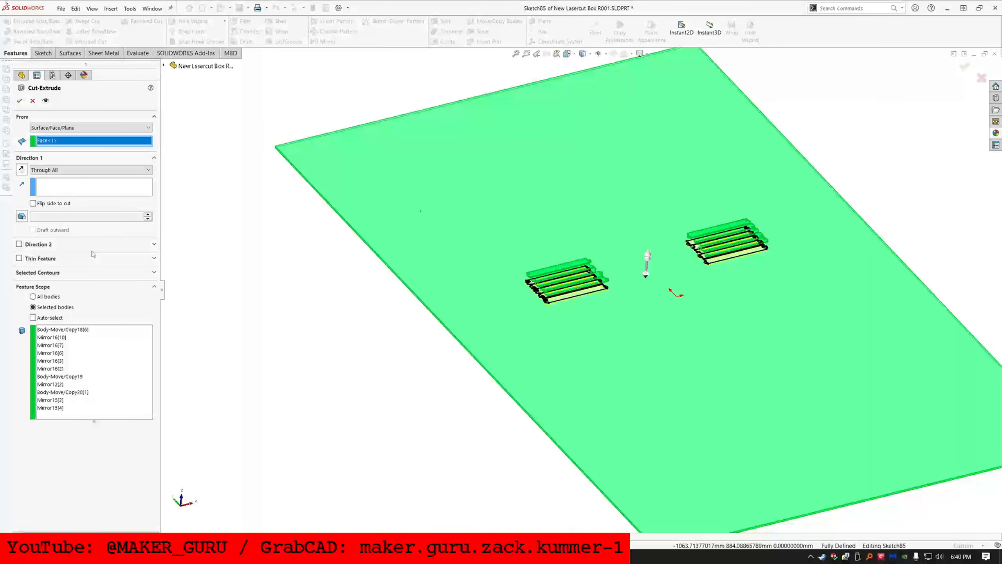
Step: Apply the extruded cut and keep all resulting bodies
{"action": "scroll", "coordinate": [573, 324], "scroll_direction": "down", "scroll_amount": 3}
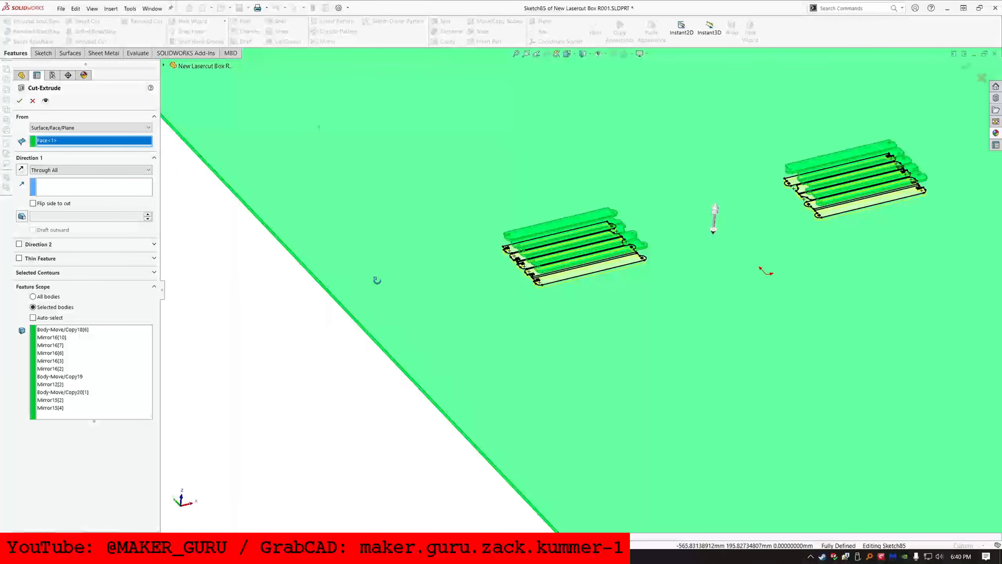
{"action": "scroll", "coordinate": [376, 276], "scroll_direction": "up", "scroll_amount": 3}
{"action": "scroll", "coordinate": [376, 276], "scroll_direction": "down", "scroll_amount": 3}
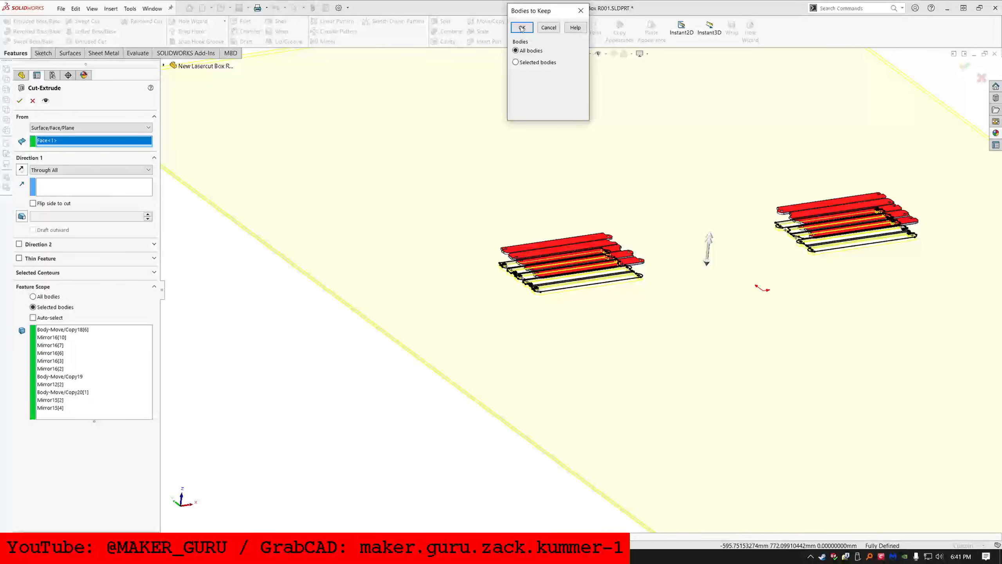
{"action": "left_click", "coordinate": [522, 27]}
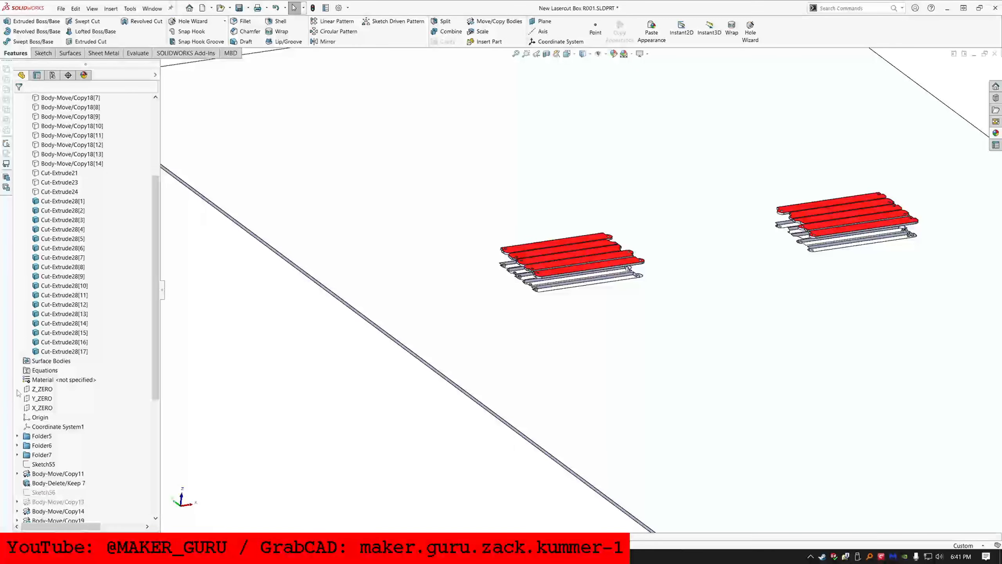
Step: Try to add a second Through All direction to the latest slat cut, Cut-Extrude28
{"action": "scroll", "coordinate": [55, 499], "scroll_direction": "down", "scroll_amount": 8}
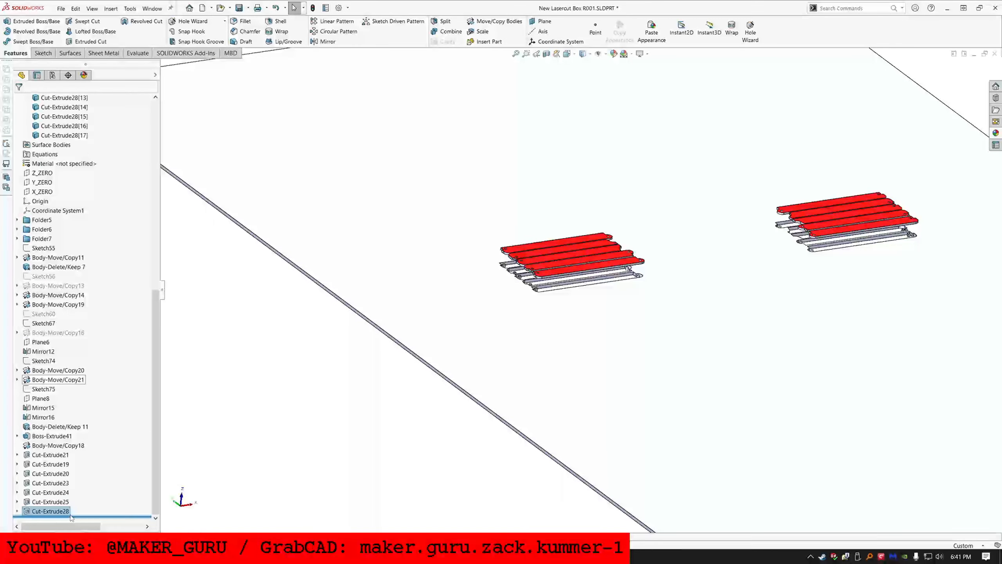
{"action": "left_click", "coordinate": [50, 511]}
{"action": "left_click", "coordinate": [61, 485]}
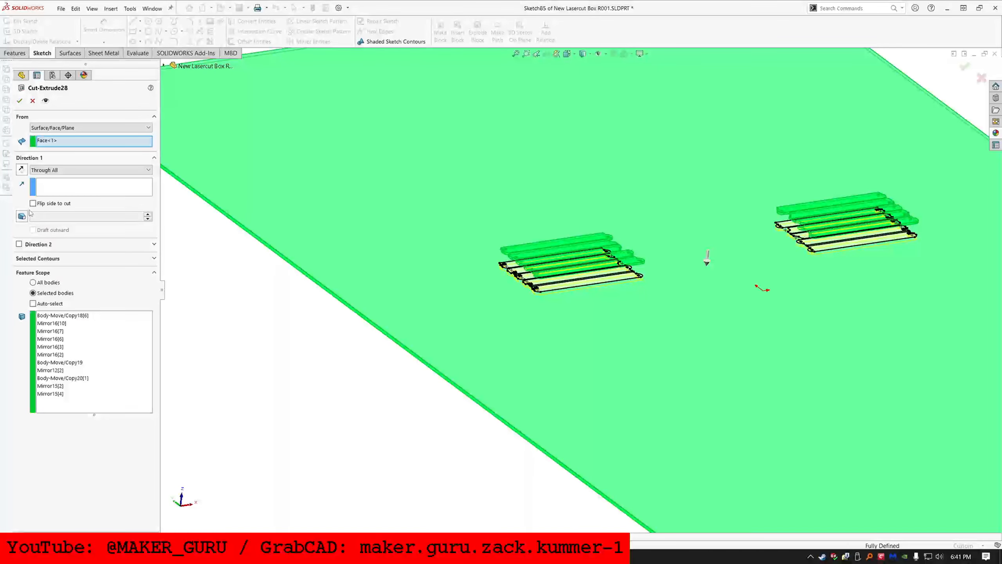
{"action": "left_click", "coordinate": [19, 244]}
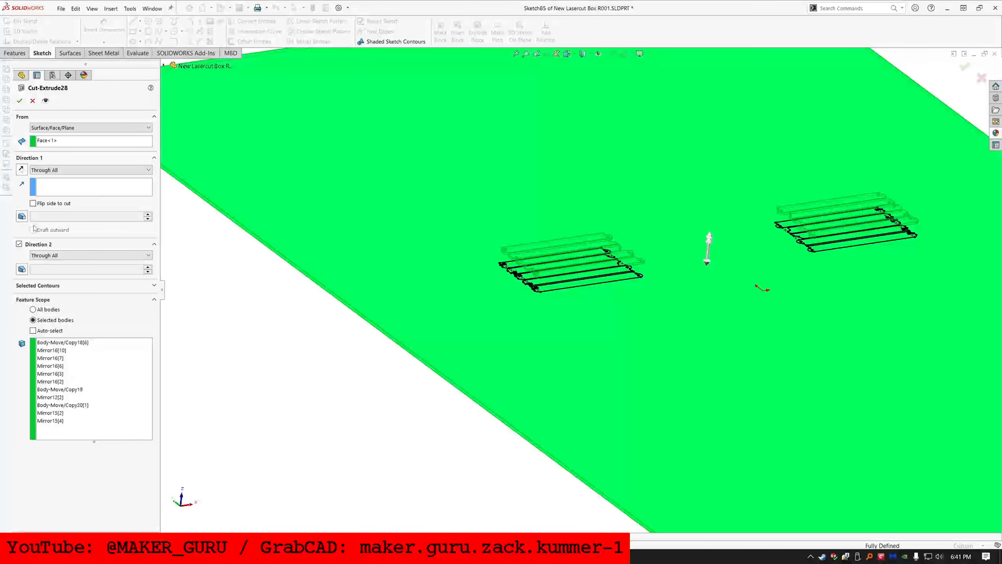
{"action": "left_click", "coordinate": [20, 100]}
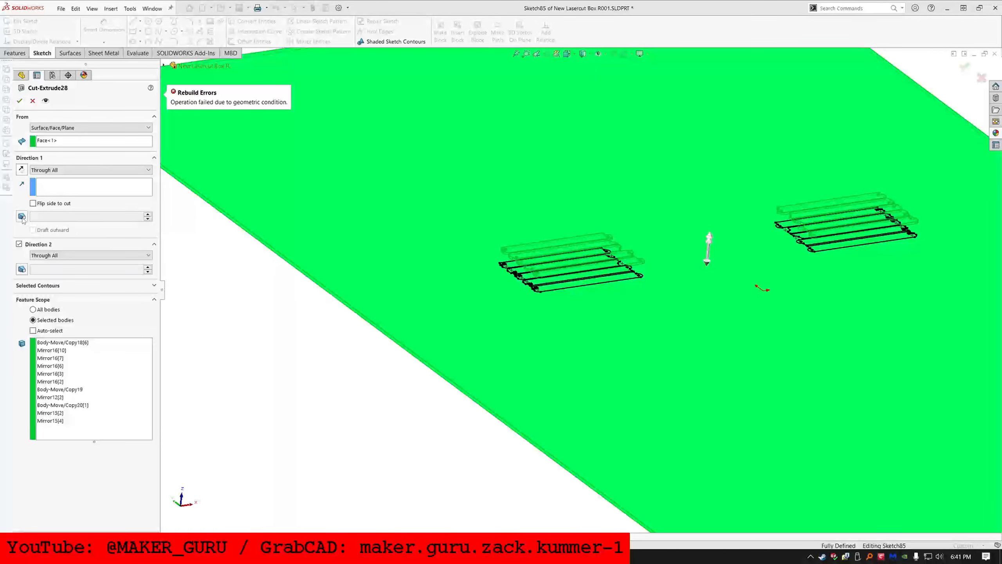
{"action": "middle_click_drag", "start_coordinate": [570, 268], "coordinate": [544, 385]}
{"action": "scroll", "coordinate": [597, 246], "scroll_direction": "down", "scroll_amount": 7}
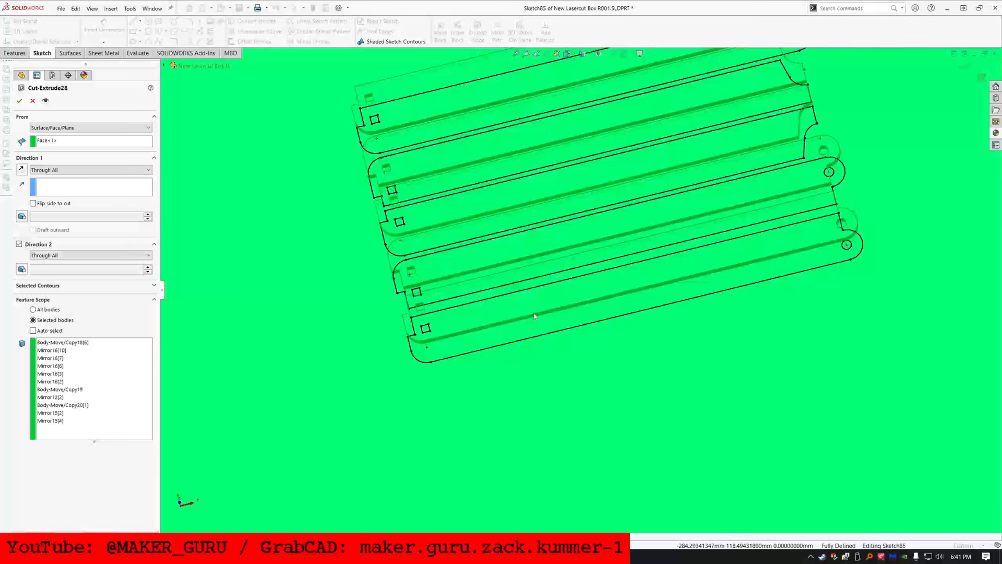
{"action": "middle_click_drag", "start_coordinate": [534, 316], "coordinate": [406, 303]}
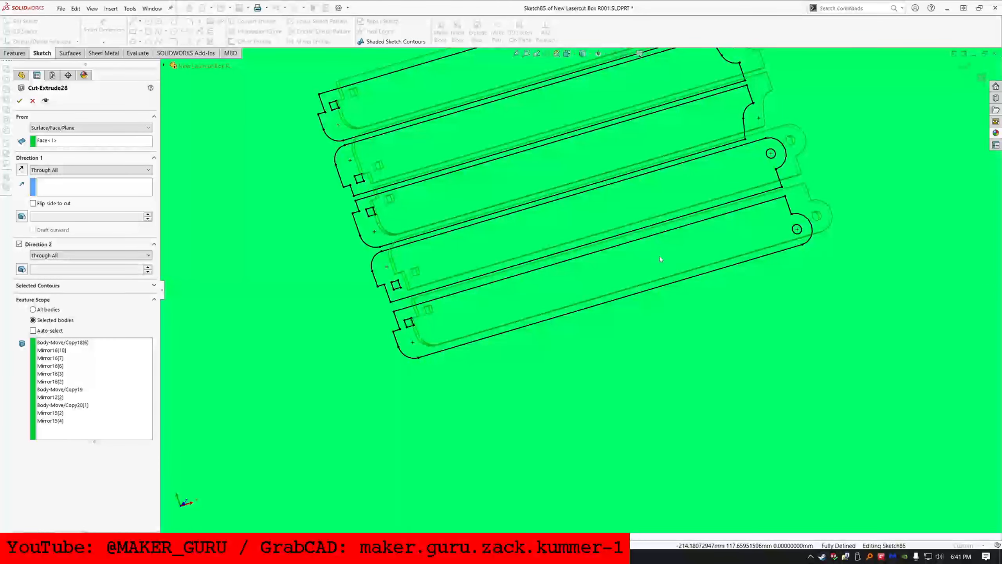
{"action": "scroll", "coordinate": [660, 259], "scroll_direction": "up", "scroll_amount": 5}
{"action": "middle_click_drag", "start_coordinate": [660, 259], "coordinate": [589, 266]}
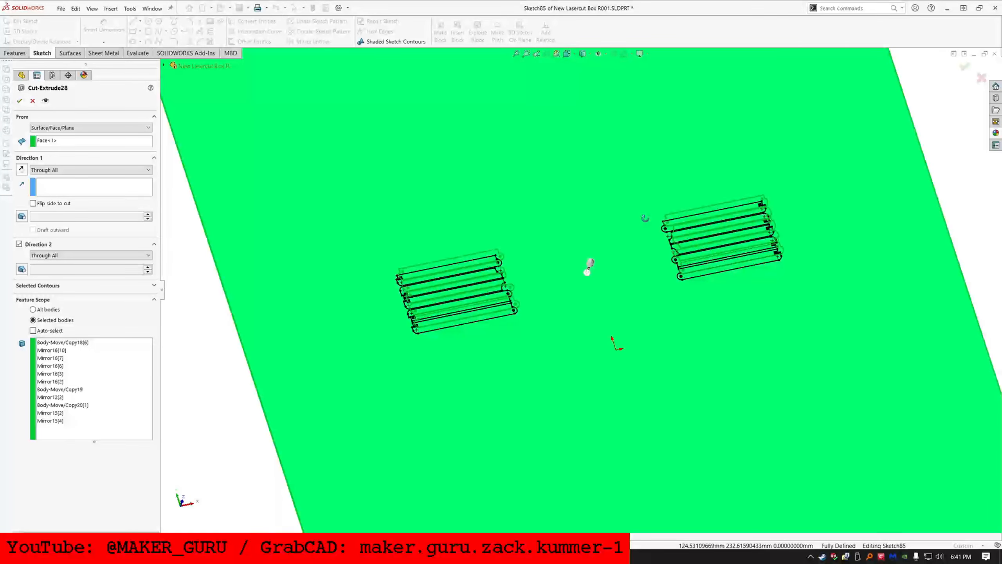
{"action": "middle_click_drag", "start_coordinate": [644, 218], "coordinate": [652, 234]}
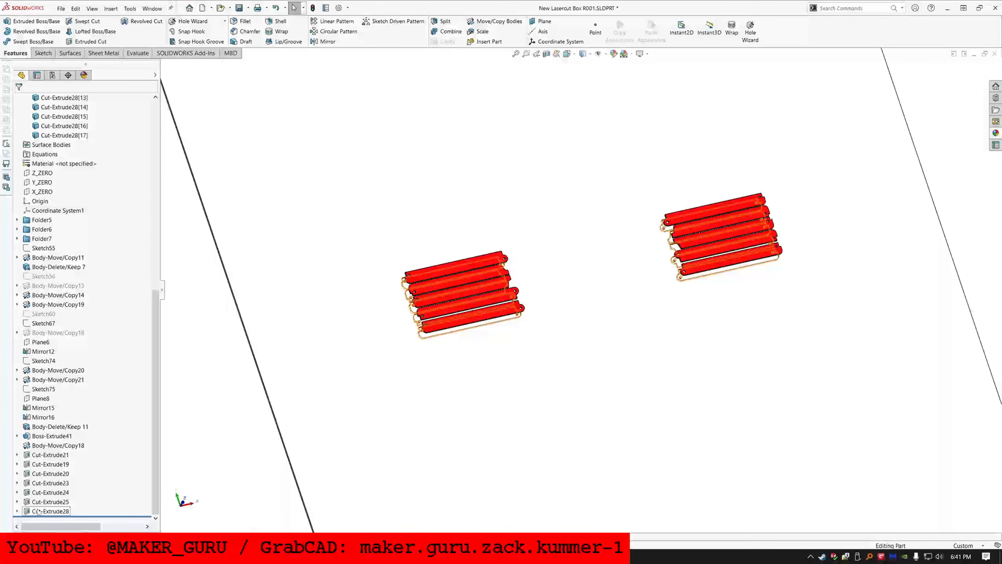
Step: Delete the Cut-Extrude28 feature and its leftover Sketch85
{"action": "left_click", "coordinate": [38, 512]}
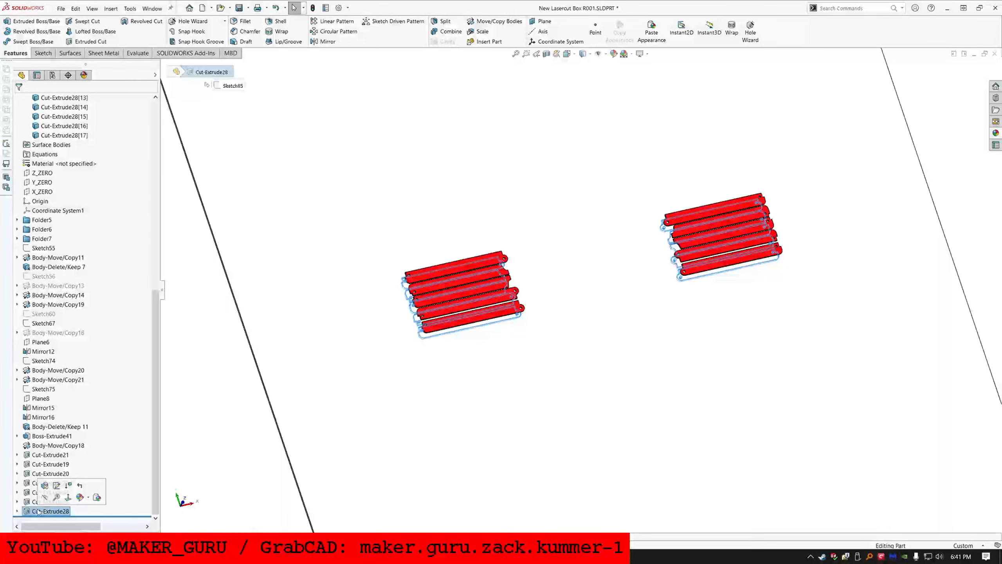
{"action": "key", "text": "Delete"}
{"action": "key", "text": "Return"}
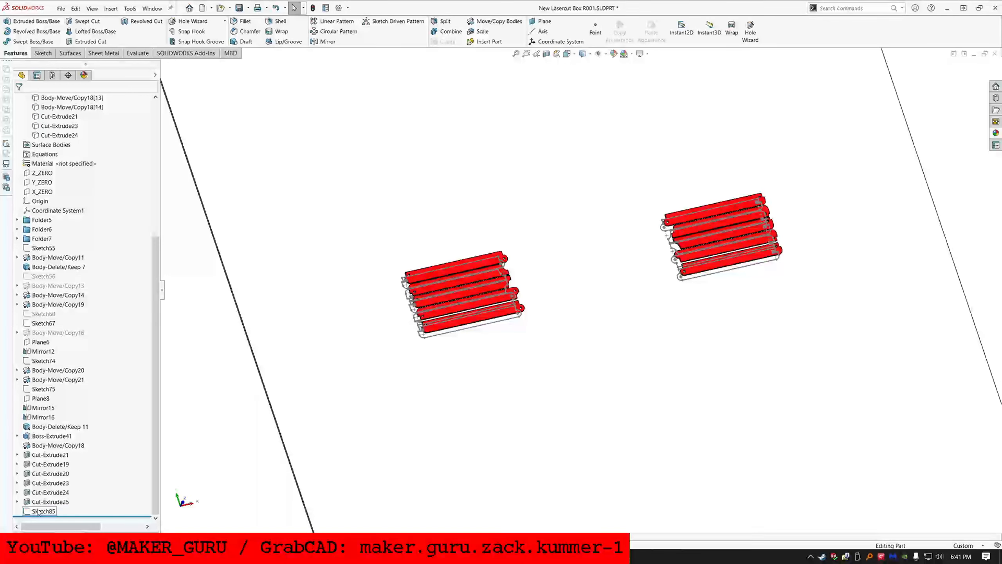
{"action": "key", "text": "Delete"}
{"action": "key", "text": "Return"}
Step: Start a new sketch on the top face of the left stack's lowest slat
{"action": "left_click", "coordinate": [470, 318]}
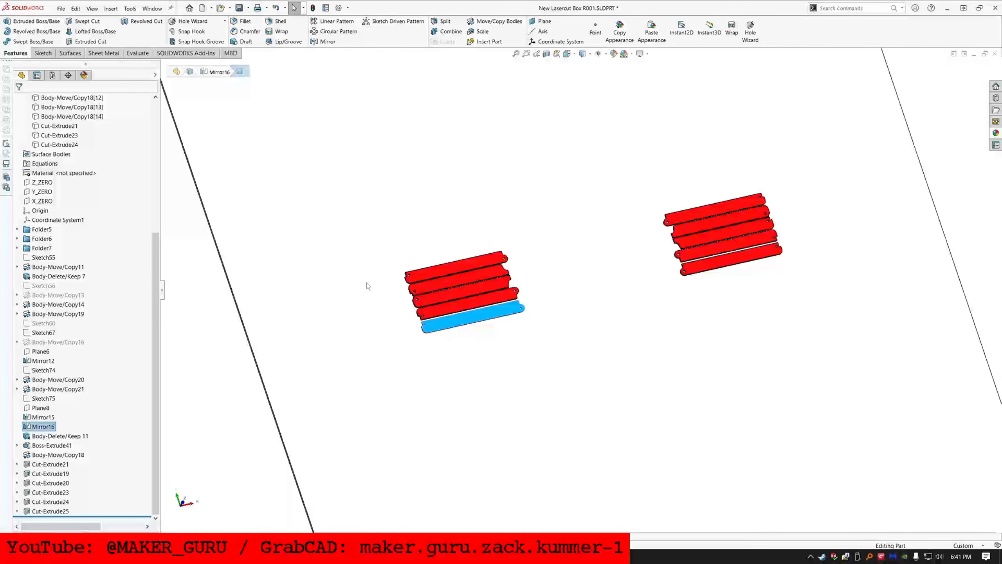
{"action": "left_click", "coordinate": [42, 53]}
{"action": "left_click", "coordinate": [23, 27]}
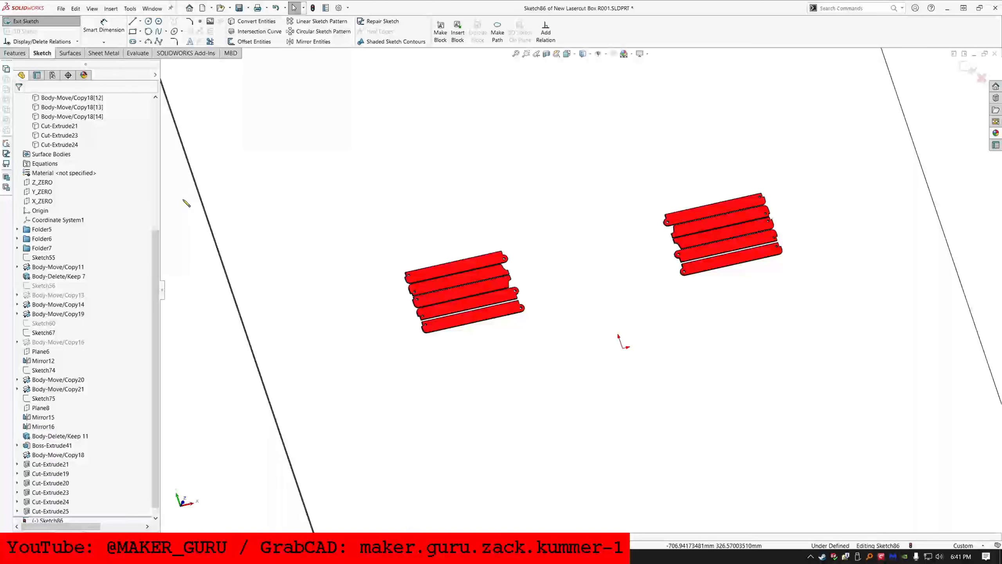
{"action": "scroll", "coordinate": [101, 187], "scroll_direction": "up", "scroll_amount": 7}
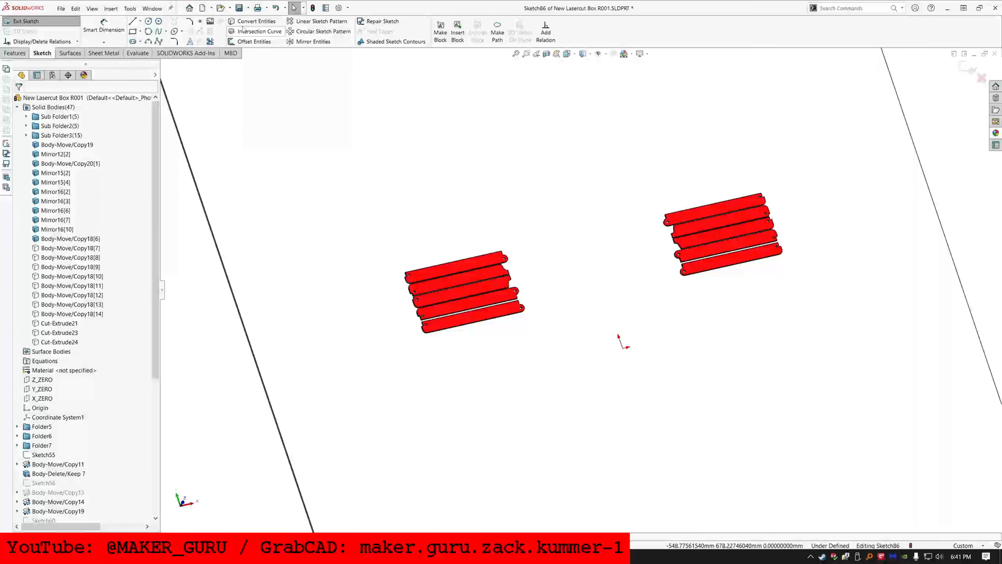
Step: Select the top faces of the left stack's five slats for Convert Entities, leaving out the large sheet's face
{"action": "left_click", "coordinate": [256, 21]}
{"action": "scroll", "coordinate": [538, 296], "scroll_direction": "down", "scroll_amount": 2}
{"action": "left_click", "coordinate": [463, 348]}
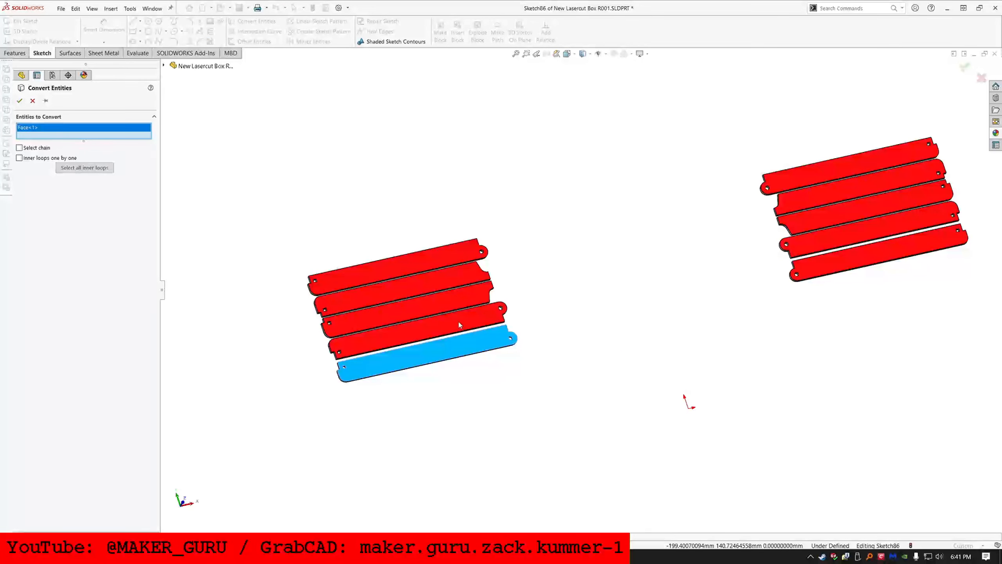
{"action": "left_click", "coordinate": [464, 328]}
{"action": "left_click", "coordinate": [464, 306]}
{"action": "left_click", "coordinate": [466, 281]}
{"action": "left_click", "coordinate": [464, 243]}
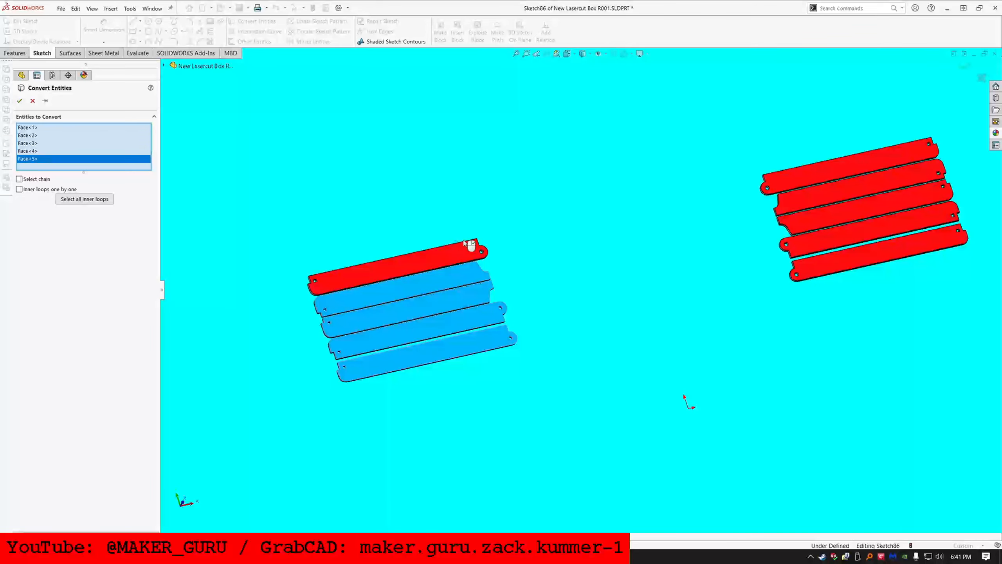
{"action": "left_click", "coordinate": [453, 257]}
{"action": "middle_click_drag", "start_coordinate": [504, 332], "coordinate": [502, 342]}
Step: Add the right stack's five slat faces and all inner loops, and convert the outlines into the sketch
{"action": "left_click", "coordinate": [817, 257]}
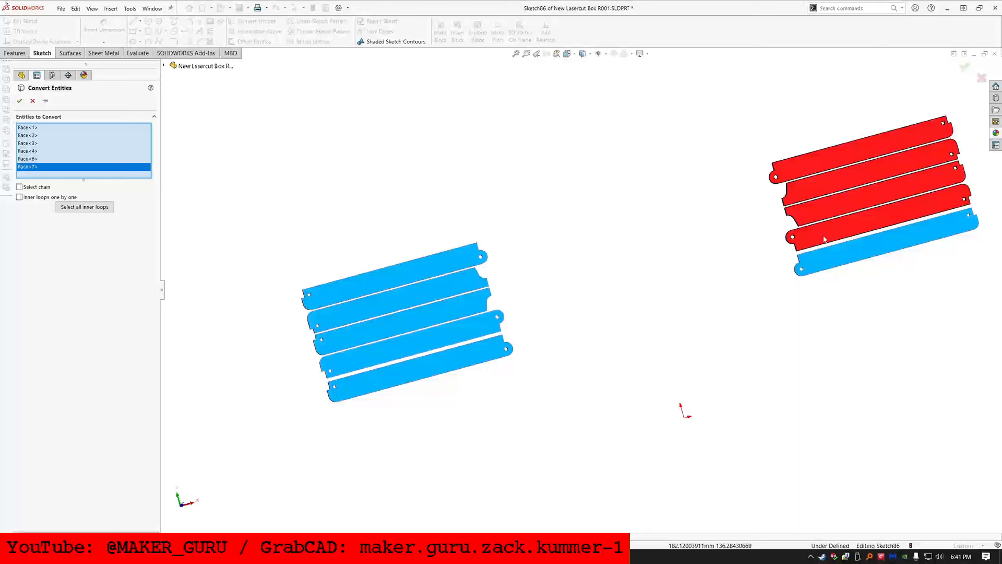
{"action": "left_click", "coordinate": [816, 231]}
{"action": "left_click", "coordinate": [817, 206]}
{"action": "left_click", "coordinate": [799, 185]}
{"action": "left_click", "coordinate": [797, 162]}
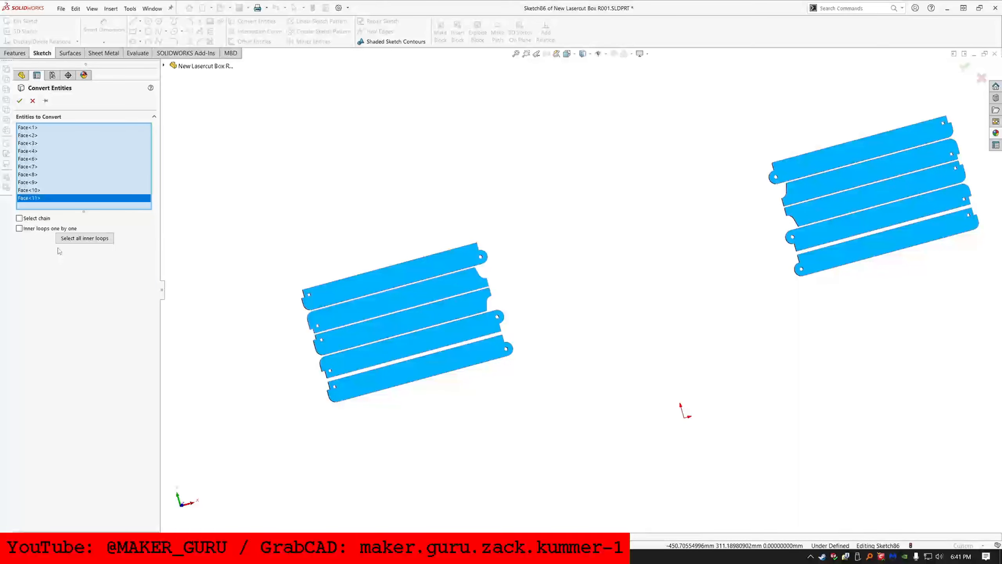
{"action": "left_click", "coordinate": [73, 231]}
{"action": "left_click", "coordinate": [20, 101]}
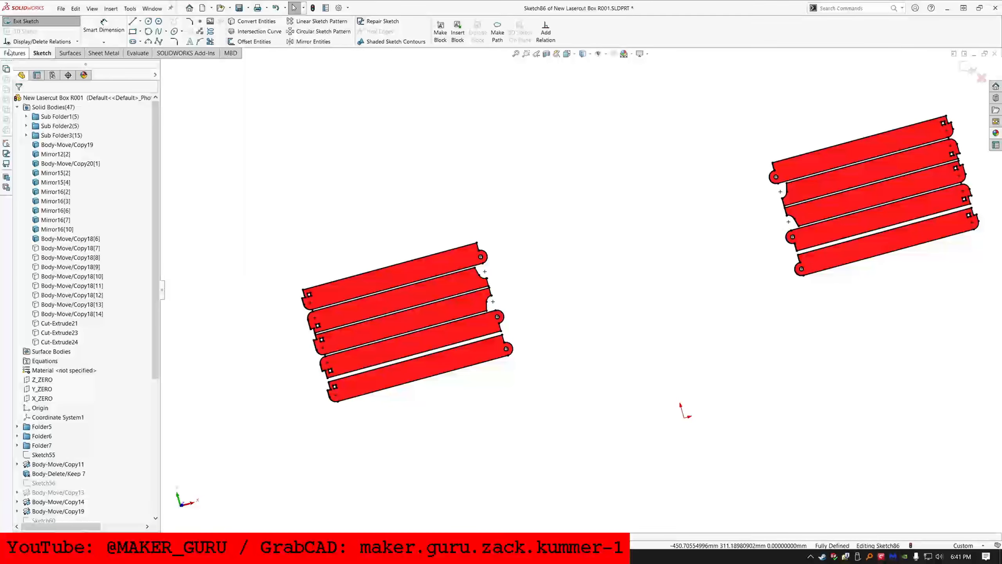
Step: Measure the gap between the facing edge faces of the left stack's two lowest slats
{"action": "scroll", "coordinate": [357, 389], "scroll_direction": "down", "scroll_amount": 10}
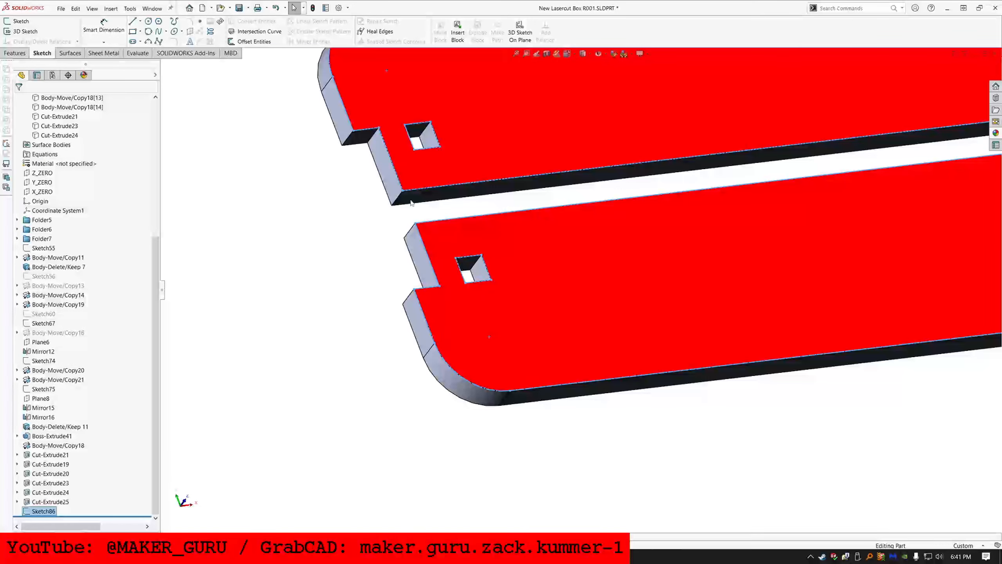
{"action": "left_click", "coordinate": [411, 202]}
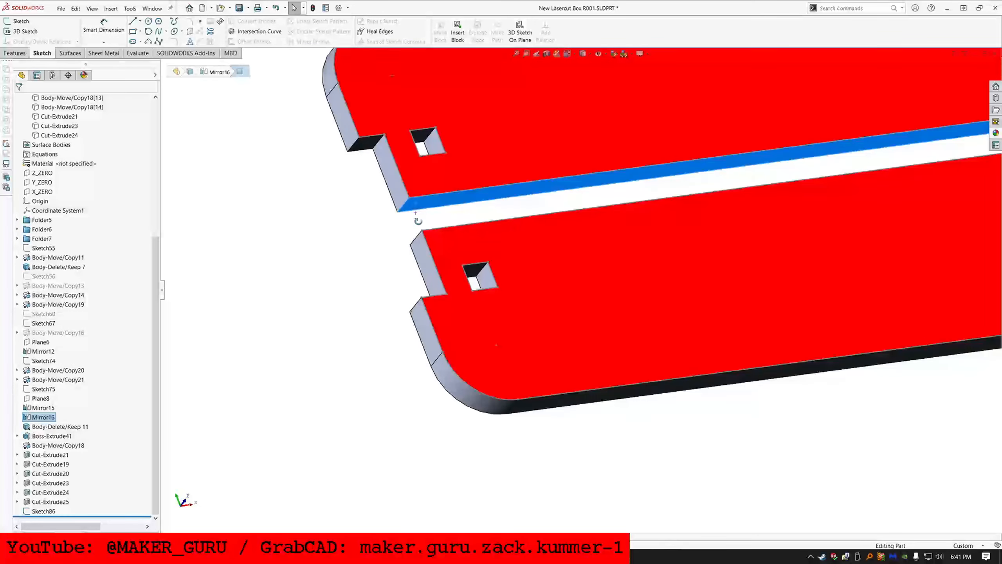
{"action": "middle_click_drag", "start_coordinate": [411, 202], "coordinate": [715, 404]}
{"action": "left_click", "coordinate": [534, 438], "text": "ctrl"}
Step: Trace the feature behind the gap between the right stack's lowest slats and review the references that define Plane6
{"action": "scroll", "coordinate": [807, 381], "scroll_direction": "up", "scroll_amount": 8}
{"action": "scroll", "coordinate": [806, 381], "scroll_direction": "up", "scroll_amount": 6}
{"action": "scroll", "coordinate": [752, 206], "scroll_direction": "down", "scroll_amount": 3}
{"action": "middle_click_drag", "start_coordinate": [778, 252], "coordinate": [798, 310]}
{"action": "scroll", "coordinate": [768, 347], "scroll_direction": "down", "scroll_amount": 5}
{"action": "scroll", "coordinate": [684, 315], "scroll_direction": "down", "scroll_amount": 5}
{"action": "left_click", "coordinate": [601, 274]}
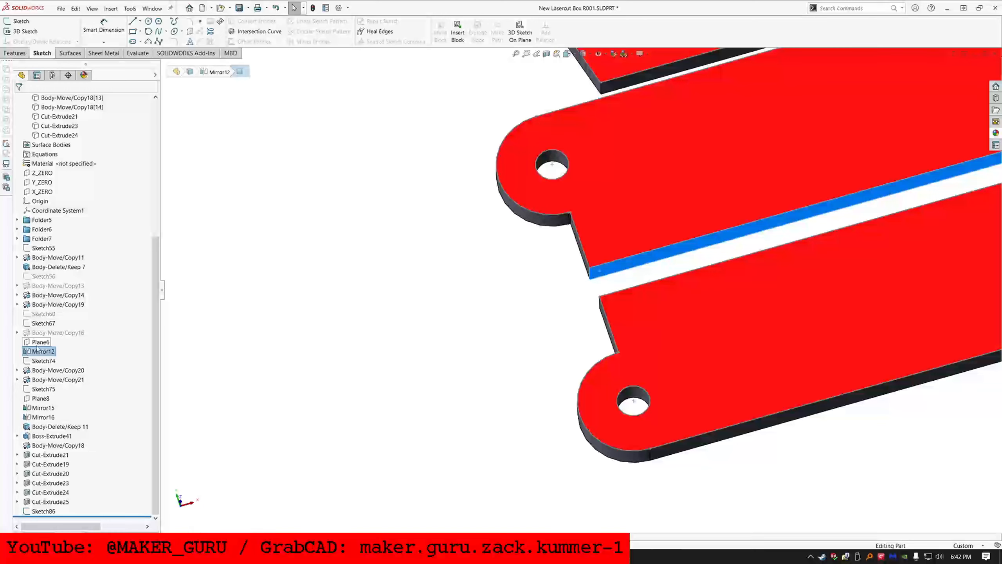
{"action": "left_click", "coordinate": [41, 341]}
{"action": "left_click", "coordinate": [48, 319]}
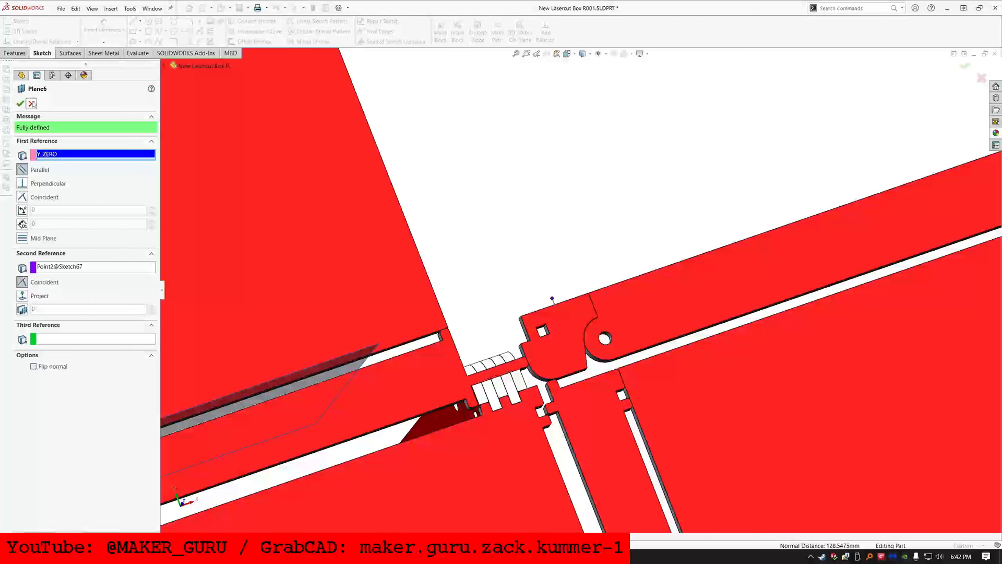
{"action": "left_click", "coordinate": [32, 103]}
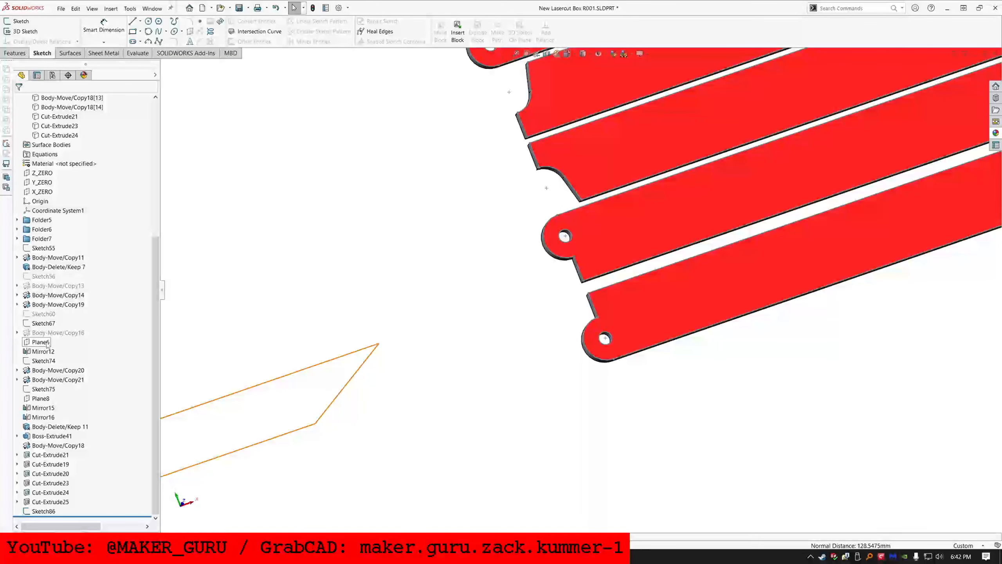
Step: Edit Sketch67 and set its offset dimension to "LAYOUT_SPACE" / 2
{"action": "left_click", "coordinate": [42, 325]}
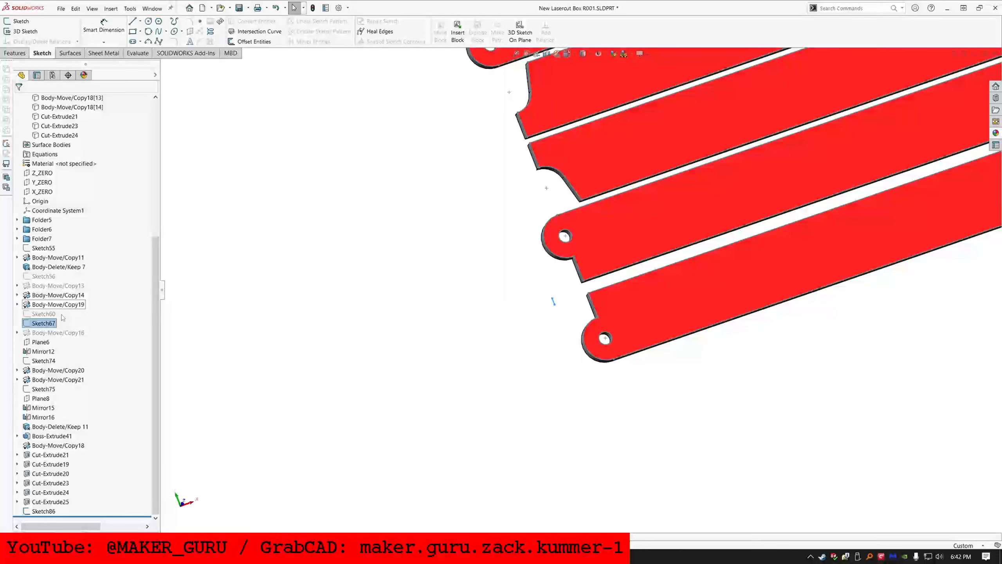
{"action": "right_click", "coordinate": [41, 325]}
{"action": "left_click", "coordinate": [43, 297]}
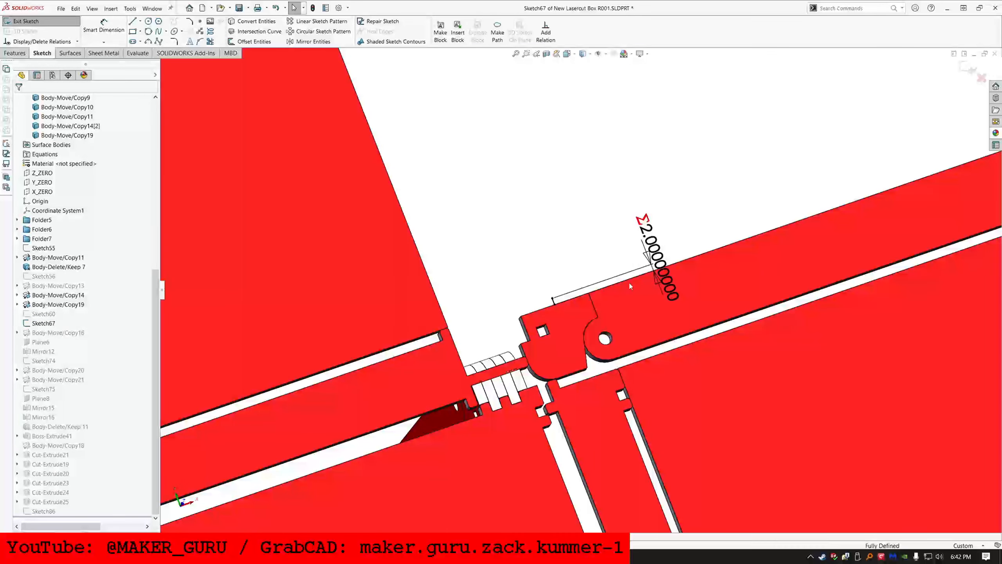
{"action": "double_click", "coordinate": [653, 256]}
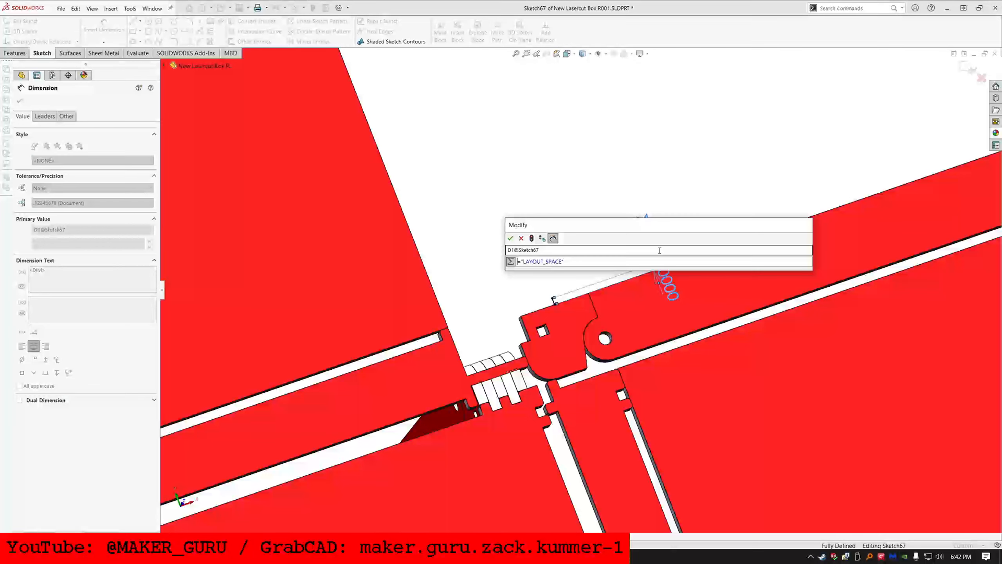
{"action": "type", "text": "/ 2"}
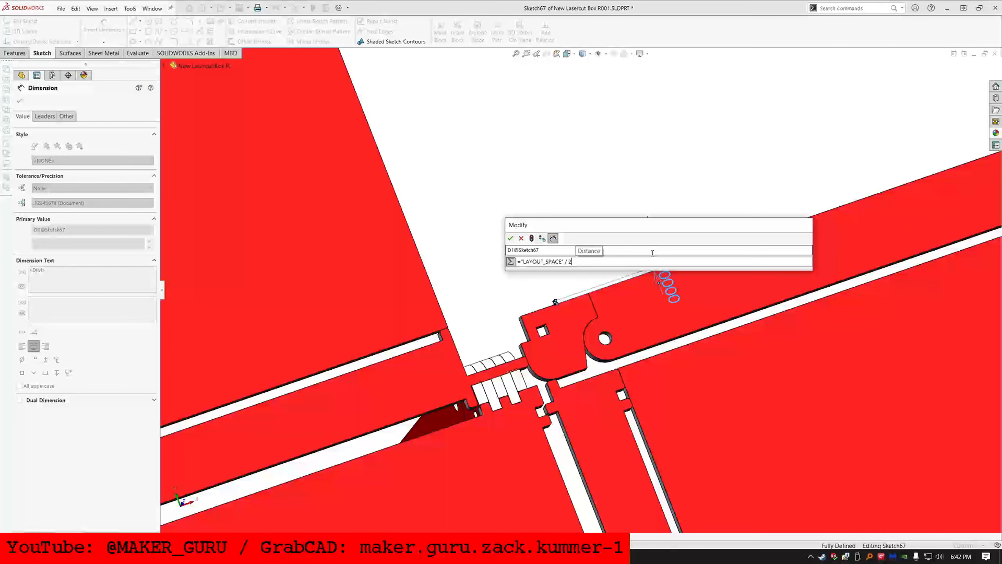
{"action": "key", "text": "Return"}
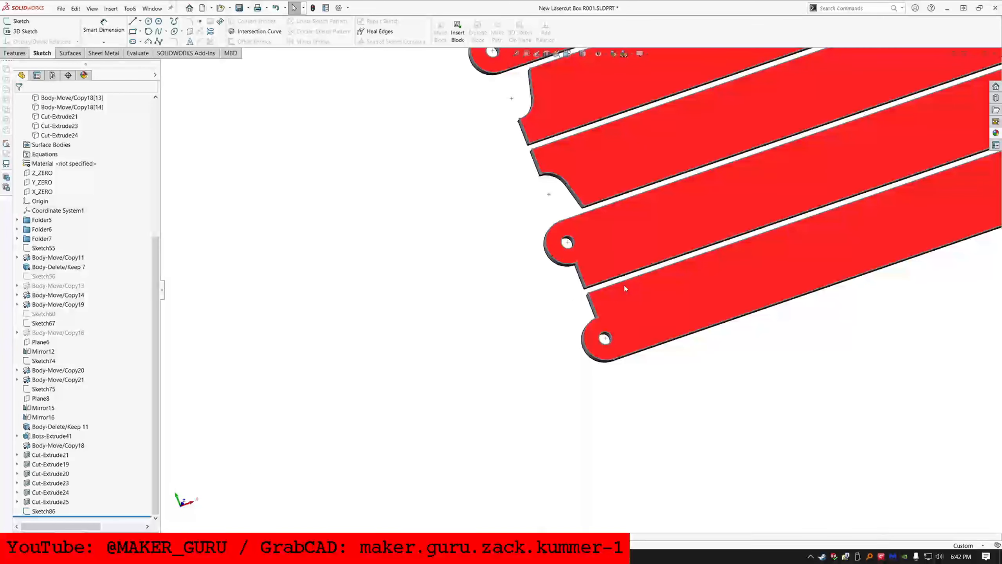
Step: Cut the converted slat outlines of Sketch86 with a Through All extruded cut, keeping all resulting bodies
{"action": "scroll", "coordinate": [625, 289], "scroll_direction": "up", "scroll_amount": 6}
{"action": "key", "text": "f"}
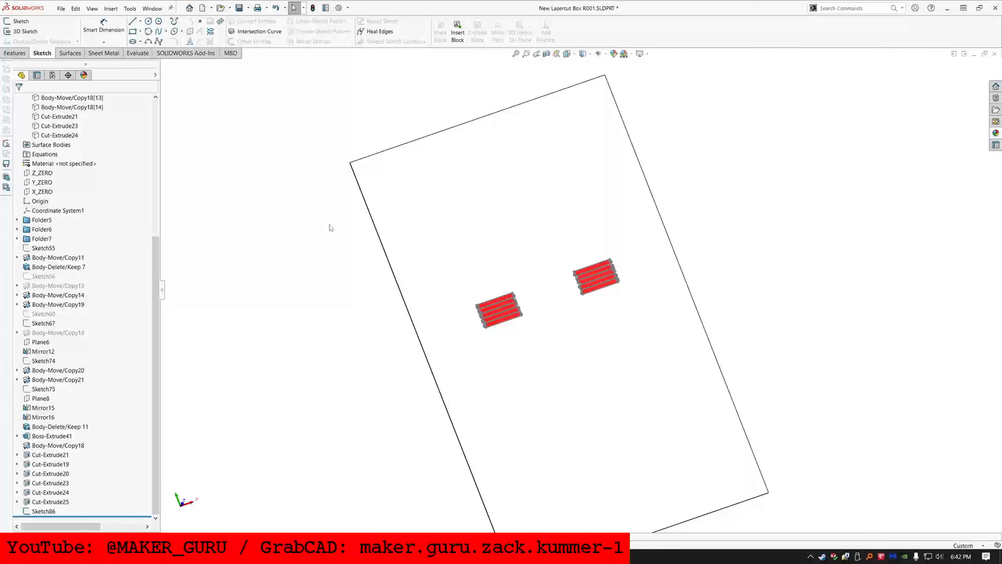
{"action": "left_click", "coordinate": [44, 511]}
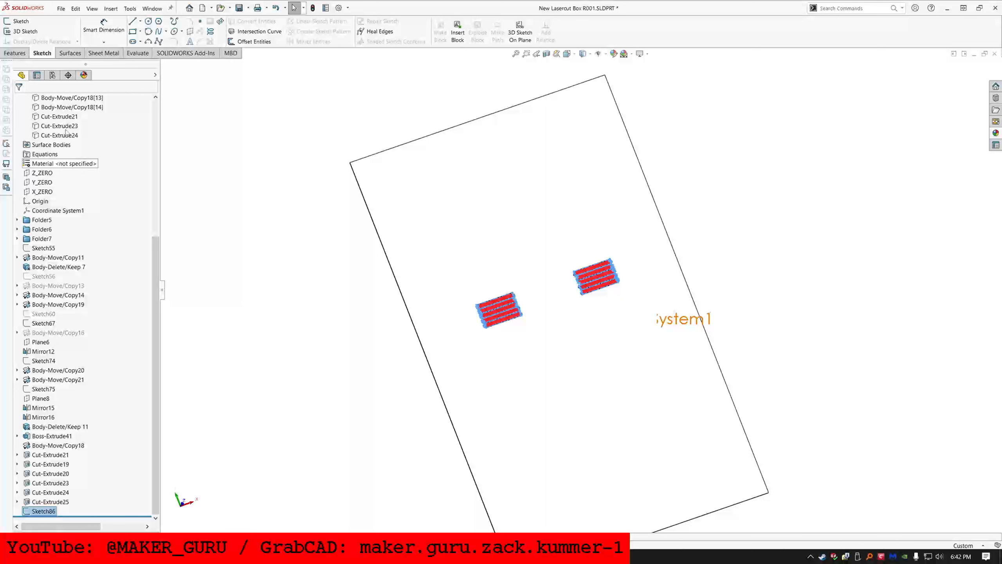
{"action": "left_click", "coordinate": [15, 53]}
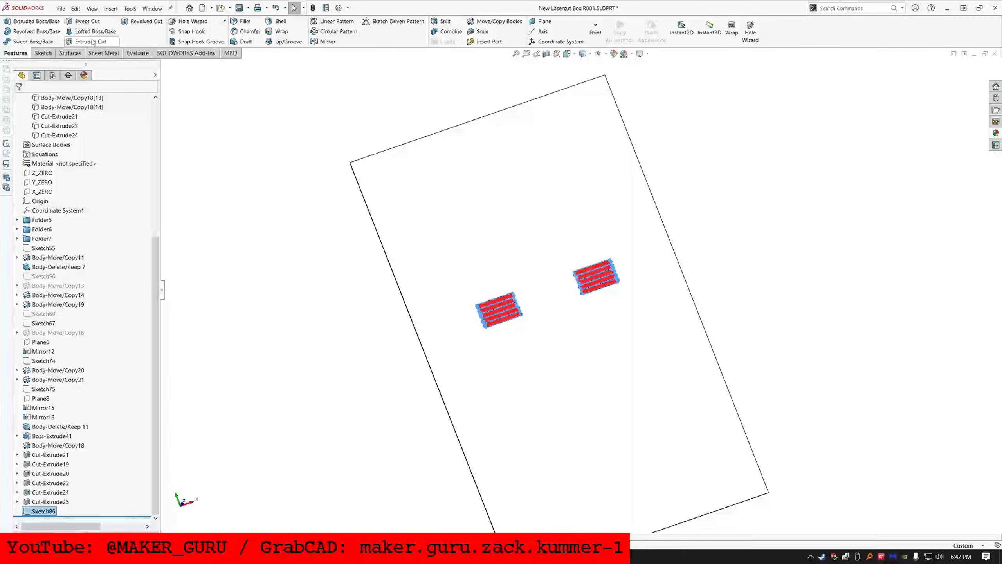
{"action": "left_click", "coordinate": [93, 42]}
{"action": "left_click", "coordinate": [63, 155]}
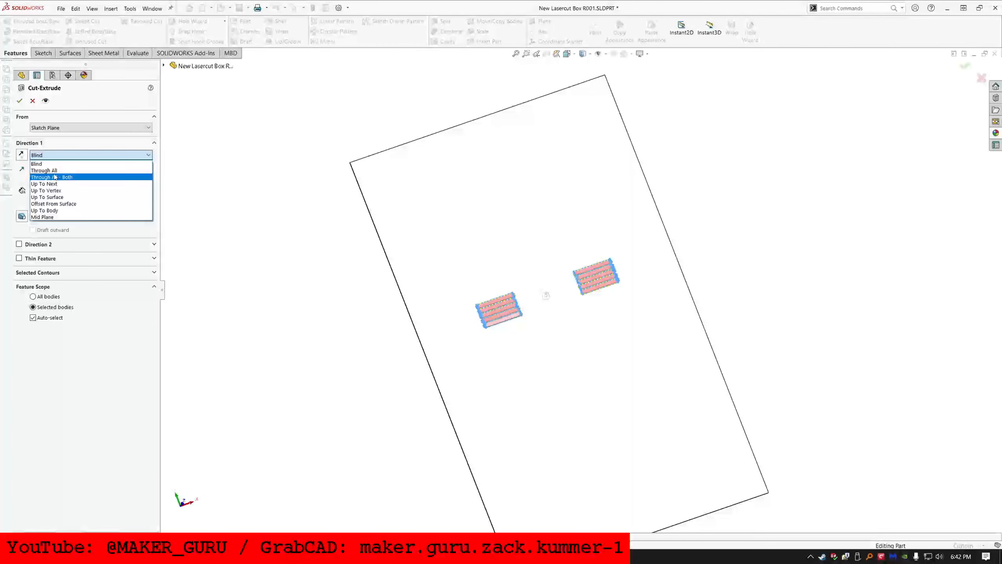
{"action": "left_click", "coordinate": [44, 171]}
{"action": "left_click", "coordinate": [19, 100]}
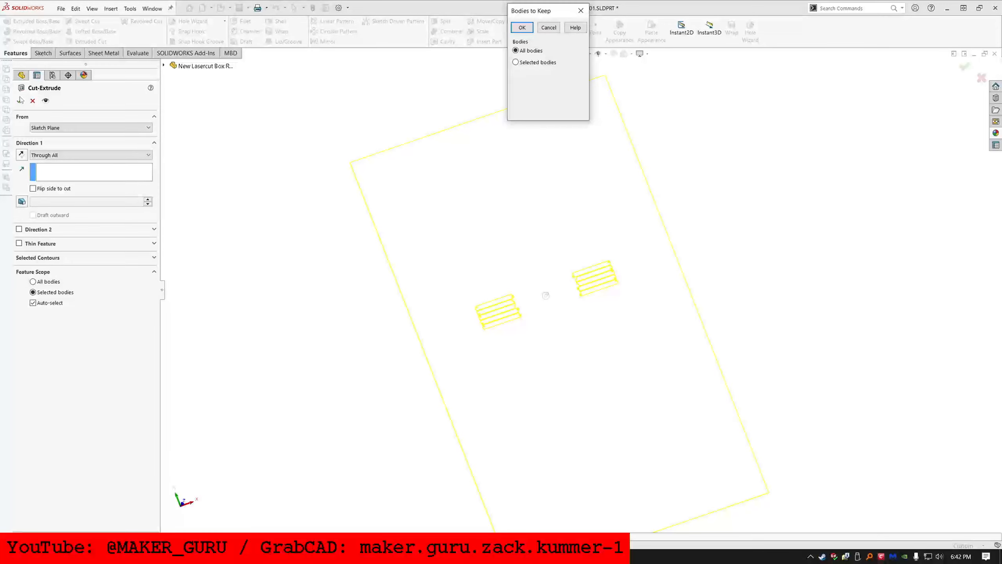
{"action": "left_click", "coordinate": [523, 28]}
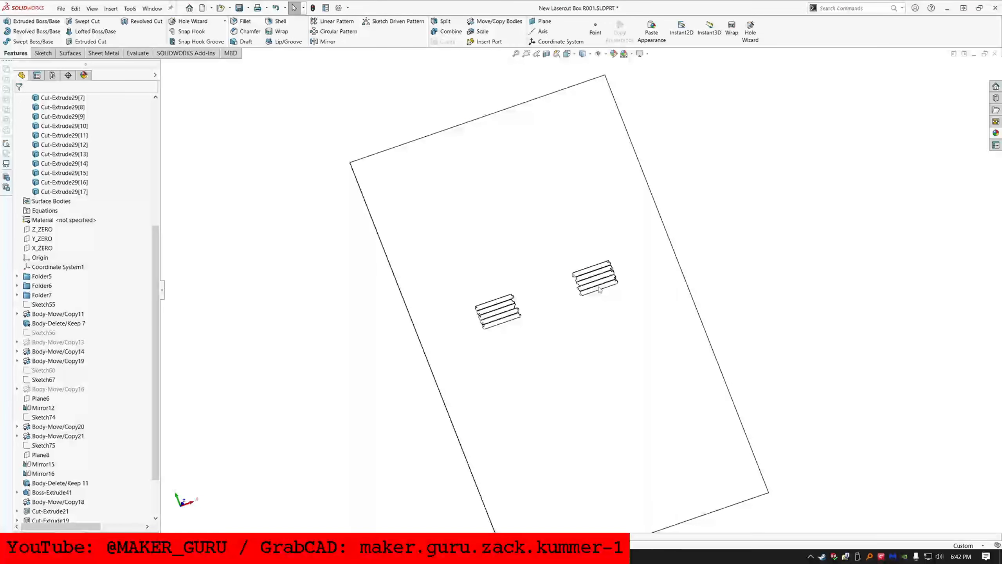
{"action": "scroll", "coordinate": [597, 295], "scroll_direction": "down", "scroll_amount": 2}
{"action": "scroll", "coordinate": [73, 299], "scroll_direction": "up", "scroll_amount": 4}
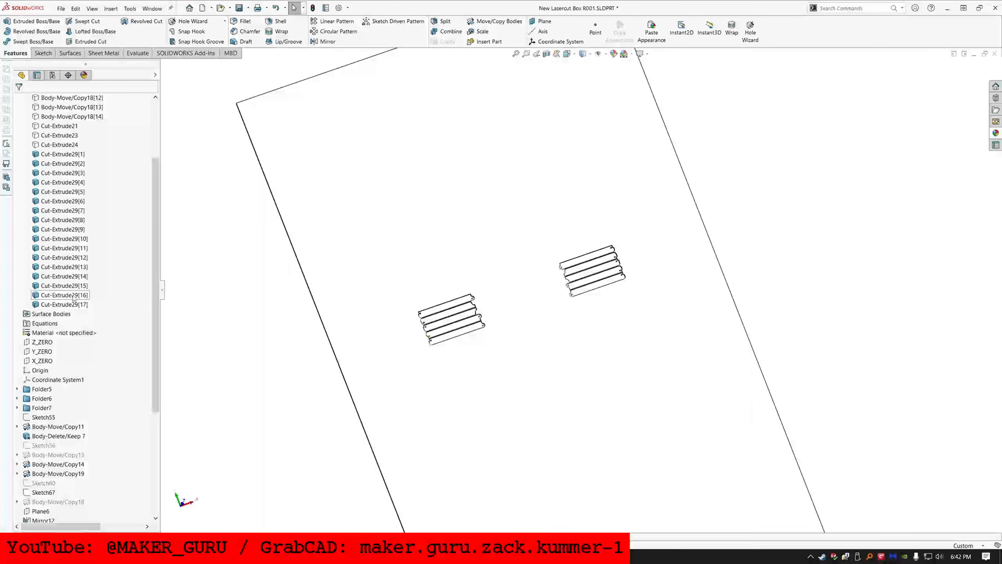
Step: Group the solid bodies Cut-Extrude29[1] through Cut-Extrude29[17] into a new folder
{"action": "left_click", "coordinate": [77, 305]}
{"action": "left_click", "coordinate": [71, 154], "text": "shift"}
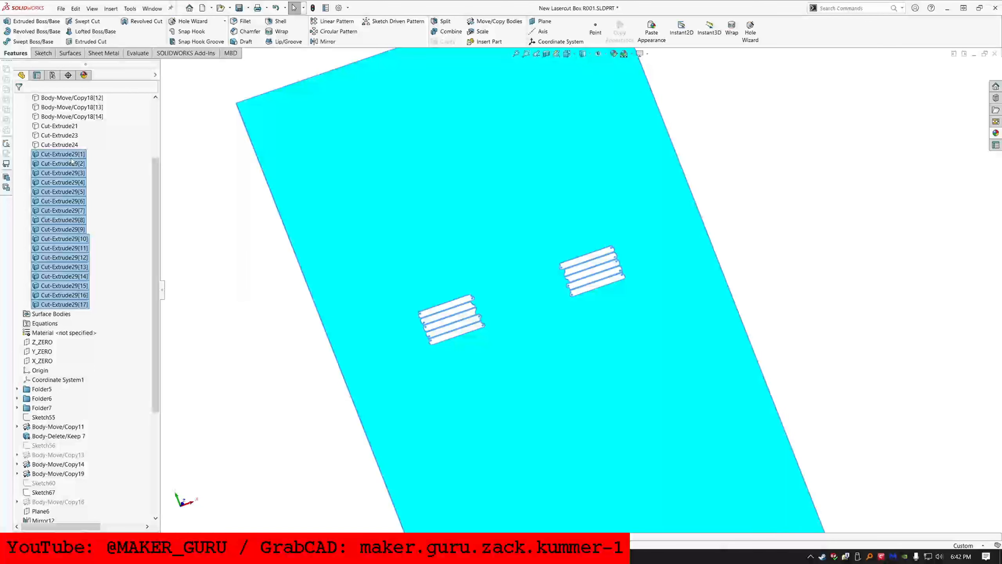
{"action": "right_click", "coordinate": [72, 161]}
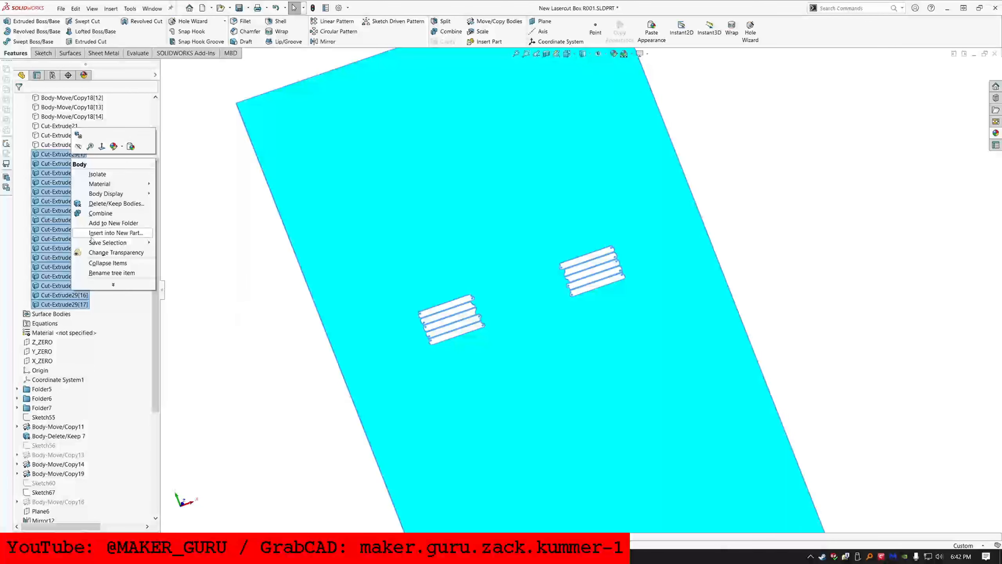
{"action": "left_click", "coordinate": [109, 223]}
{"action": "left_click", "coordinate": [227, 273]}
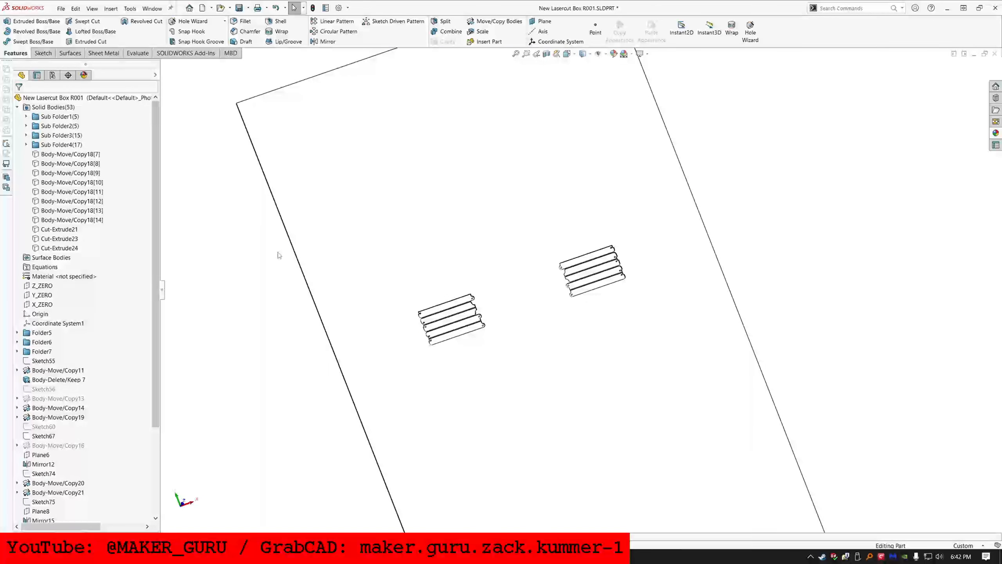
Step: Show the hidden bodies from Body-Move/Copy18[7] through Cut-Extrude24
{"action": "scroll", "coordinate": [309, 242], "scroll_direction": "up", "scroll_amount": 1}
{"action": "left_click", "coordinate": [53, 154]}
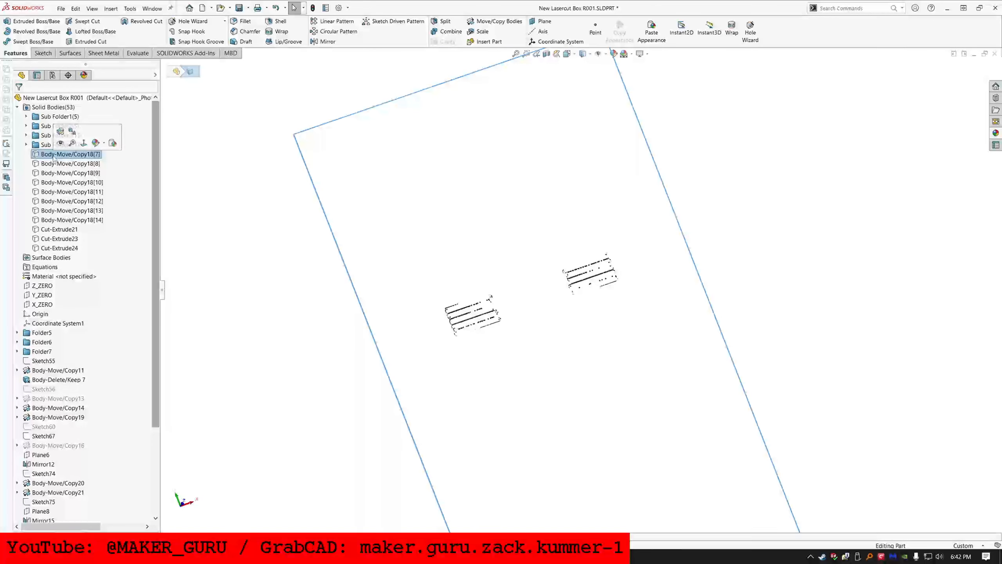
{"action": "left_click", "coordinate": [59, 248], "text": "shift"}
{"action": "left_click", "coordinate": [415, 324]}
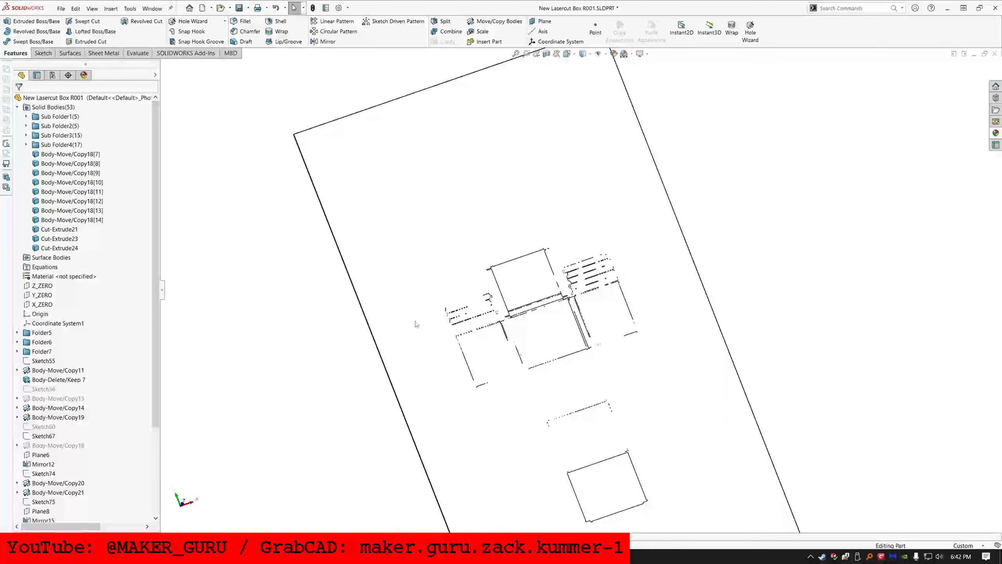
{"action": "middle_click_drag", "start_coordinate": [426, 303], "coordinate": [434, 227]}
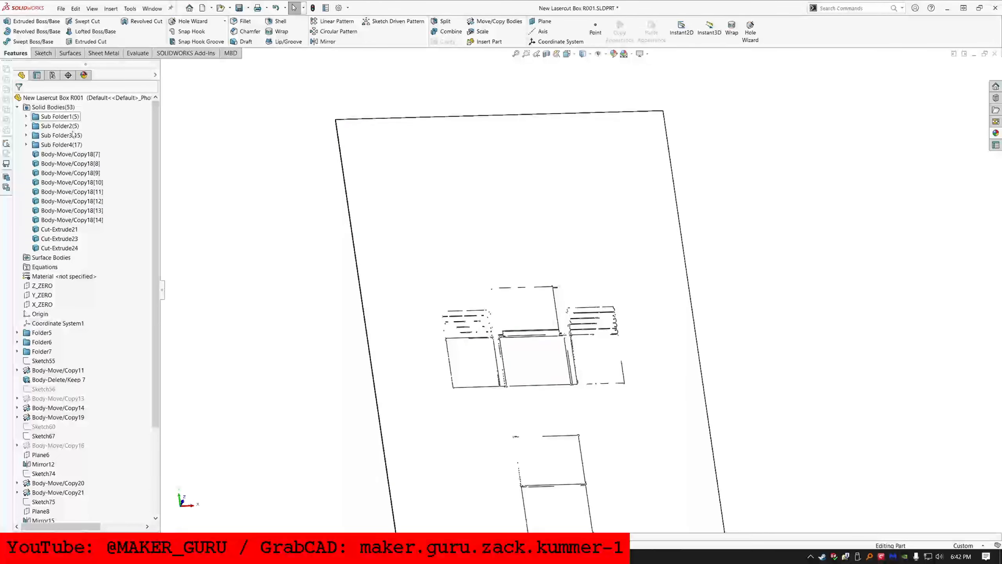
Step: Delete the bodies Body-Move/Copy18[7] through Body-Move/Copy18[14] and save the part
{"action": "left_click", "coordinate": [76, 220]}
{"action": "left_click", "coordinate": [95, 157], "text": "shift"}
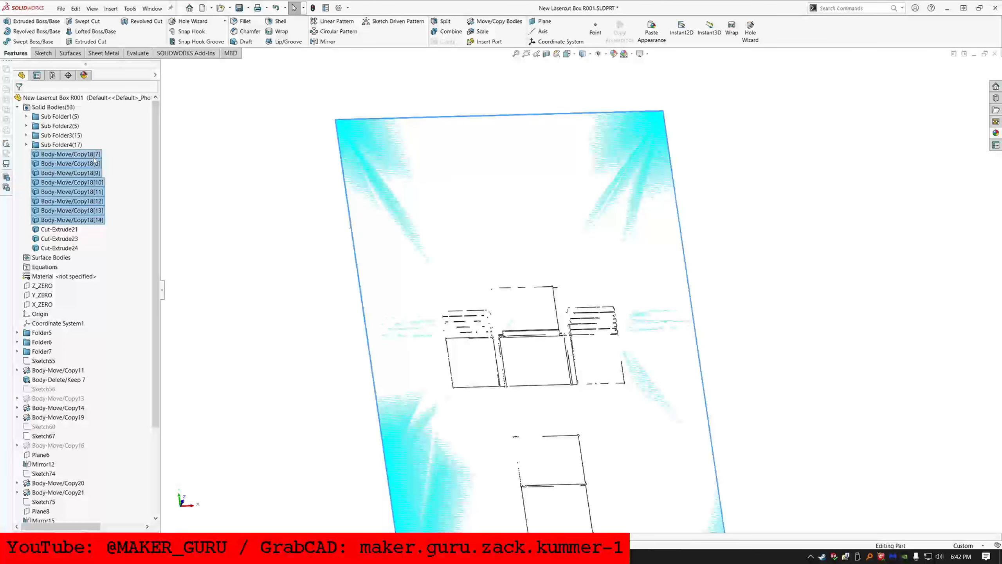
{"action": "scroll", "coordinate": [111, 272], "scroll_direction": "down", "scroll_amount": 4}
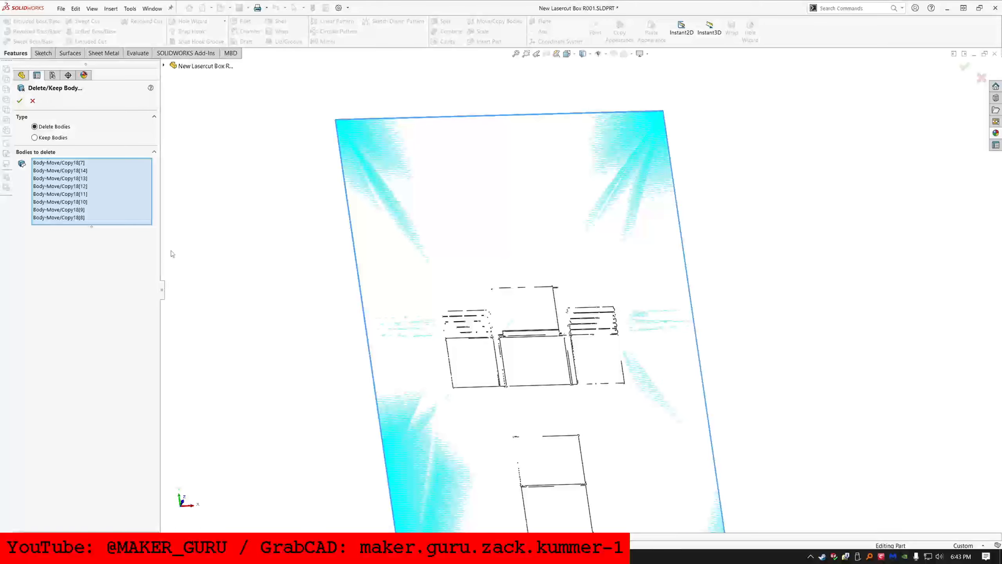
{"action": "key", "text": "Return"}
{"action": "left_click", "coordinate": [246, 260]}
{"action": "scroll", "coordinate": [615, 338], "scroll_direction": "up", "scroll_amount": 2}
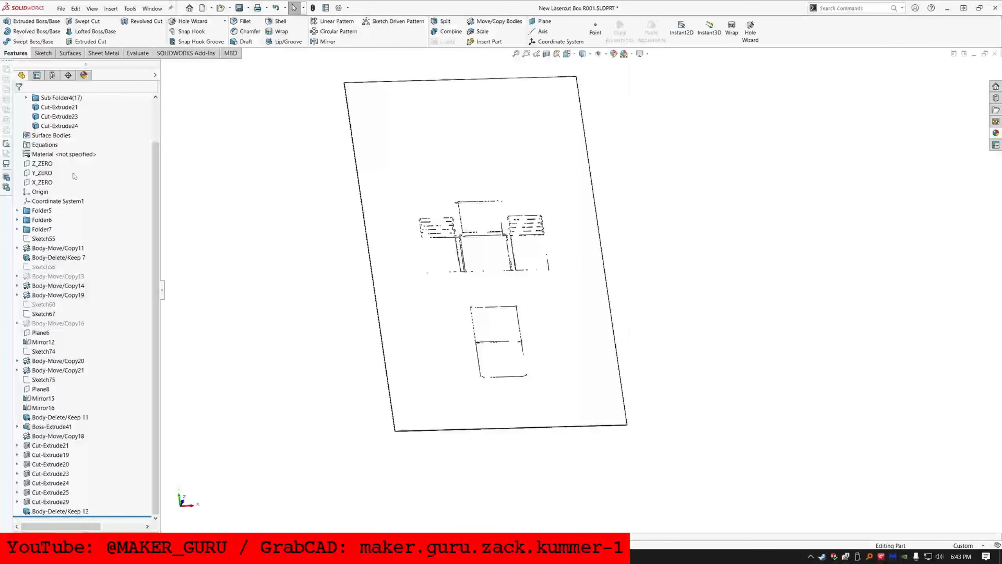
{"action": "scroll", "coordinate": [75, 176], "scroll_direction": "up", "scroll_amount": 2}
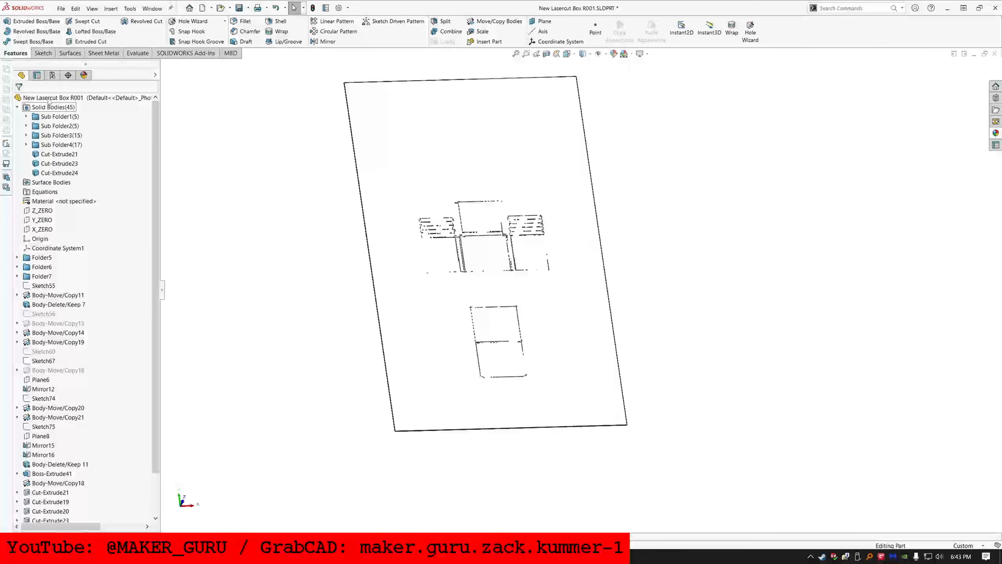
{"action": "left_click", "coordinate": [239, 8]}
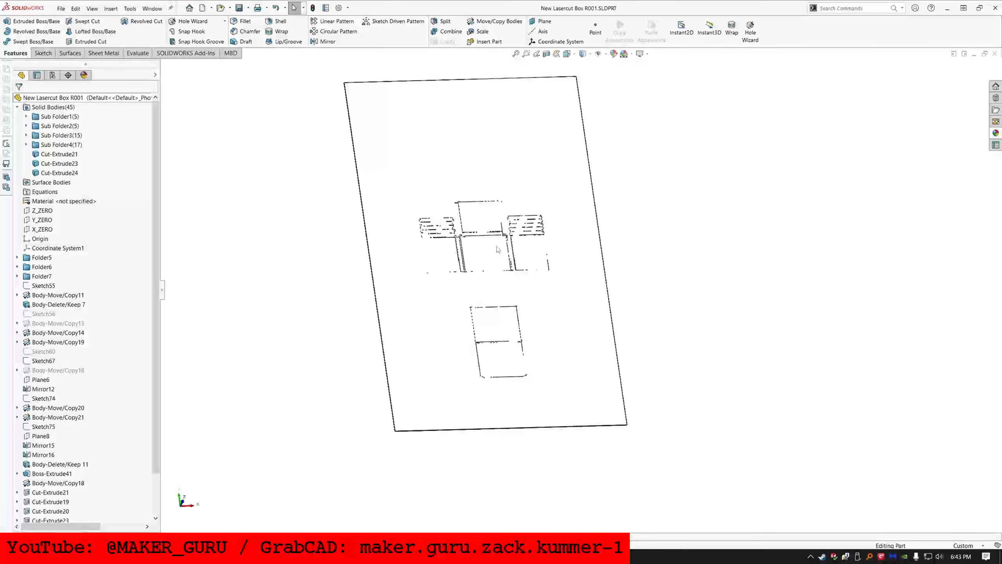
Step: Hide all solid bodies and show only those in Sub Folder1
{"action": "scroll", "coordinate": [482, 254], "scroll_direction": "down", "scroll_amount": 3}
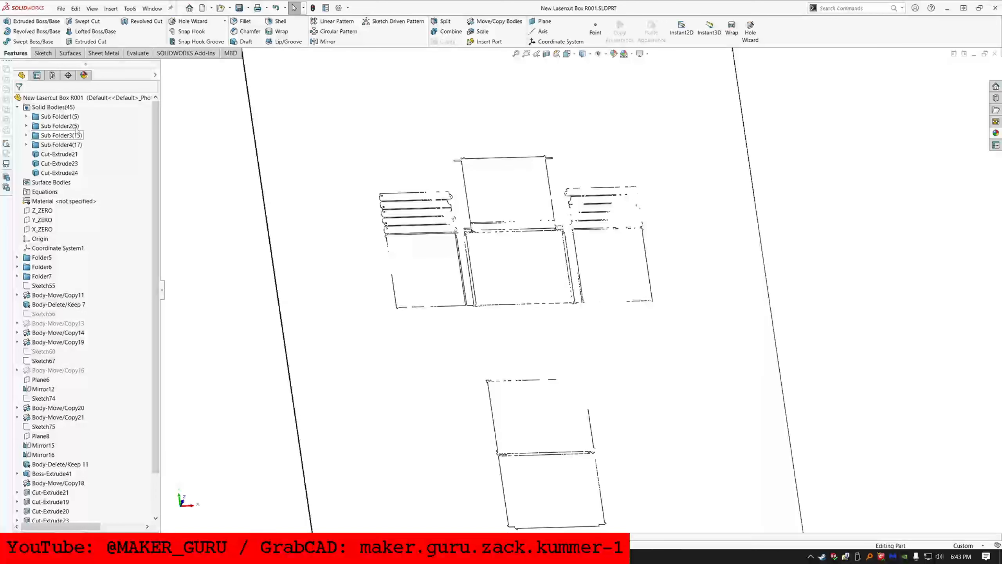
{"action": "left_click", "coordinate": [55, 110]}
{"action": "left_click", "coordinate": [61, 99]}
{"action": "right_click", "coordinate": [45, 115]}
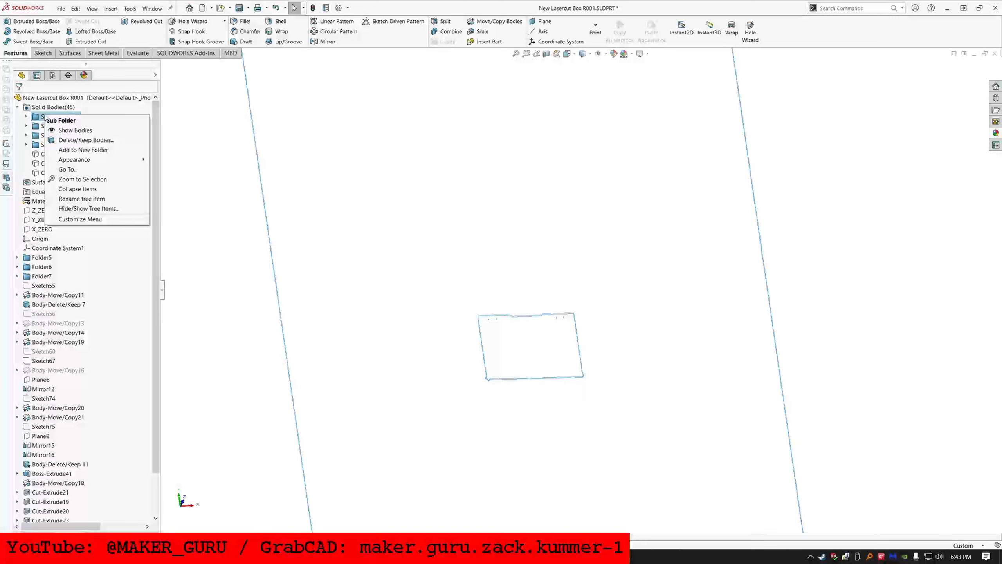
{"action": "left_click", "coordinate": [67, 131]}
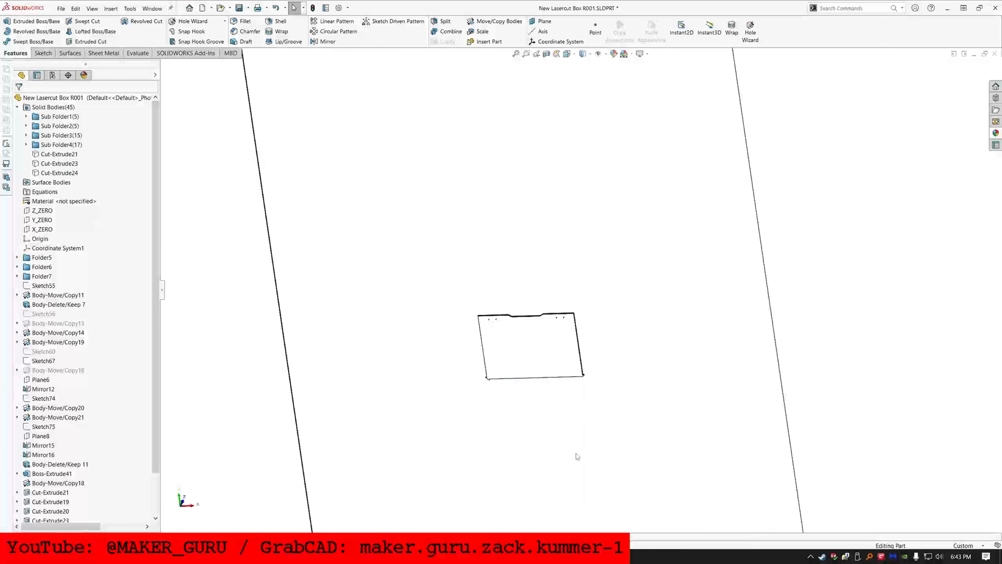
{"action": "middle_click_drag", "start_coordinate": [499, 452], "coordinate": [488, 490]}
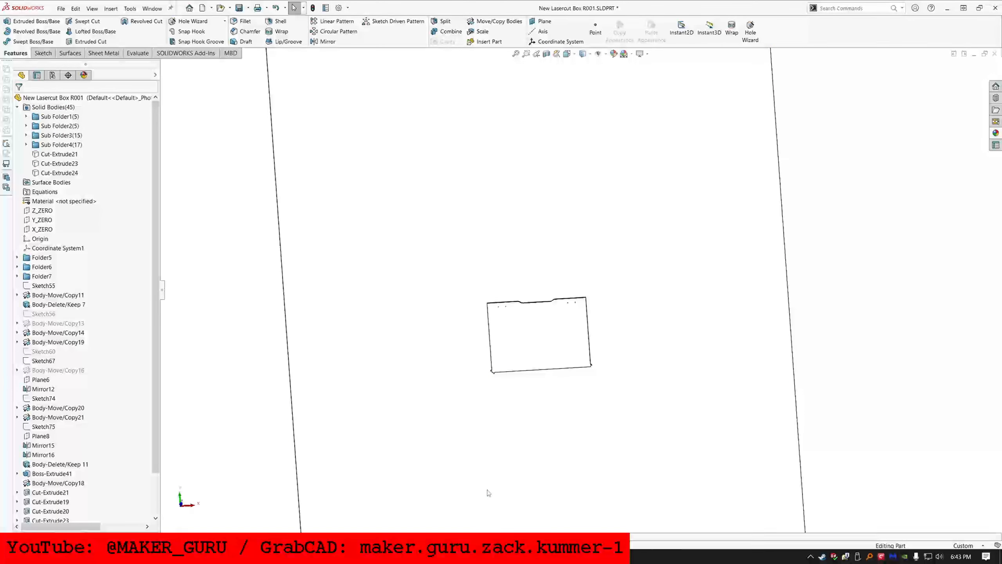
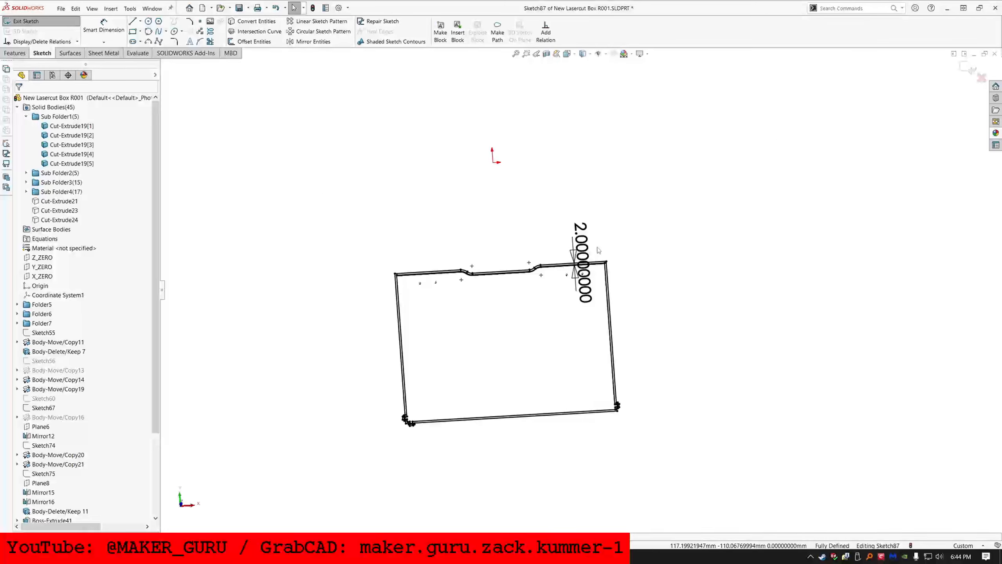
Step: Add a custom file property named KERF with the value .23
{"action": "double_click", "coordinate": [582, 247]}
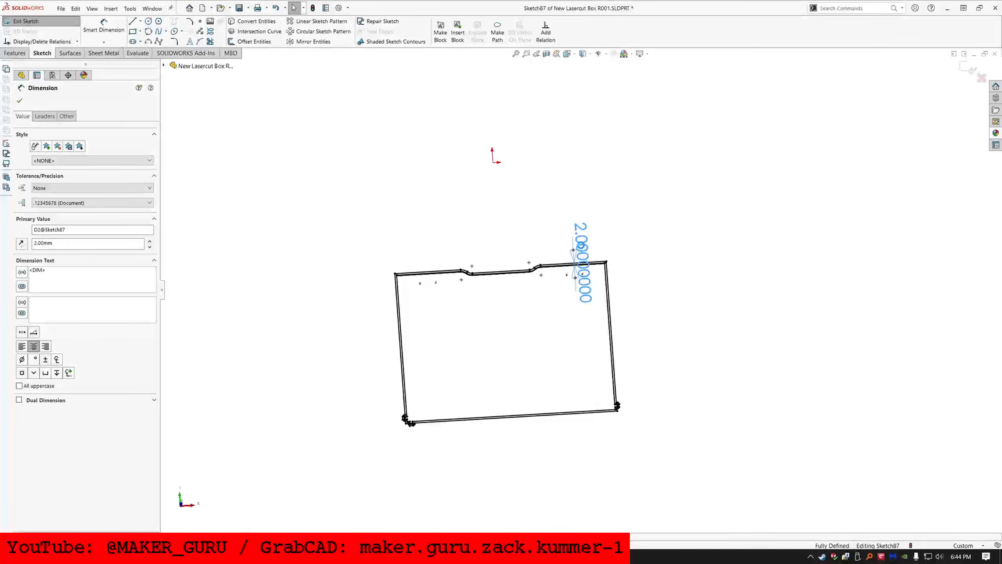
{"action": "left_click", "coordinate": [418, 186]}
{"action": "left_click", "coordinate": [325, 7]}
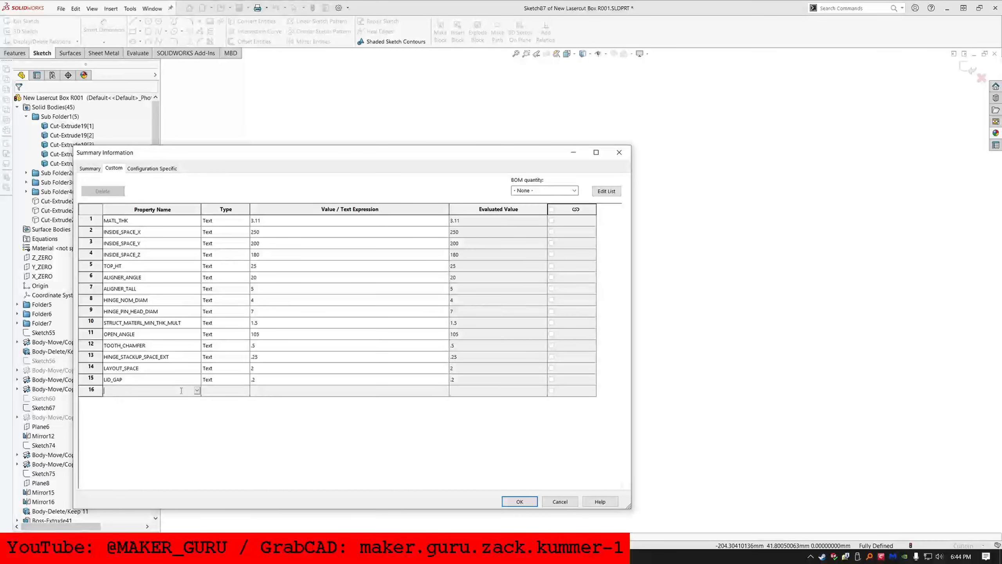
{"action": "type", "text": "KERF"}
{"action": "left_click", "coordinate": [263, 391]}
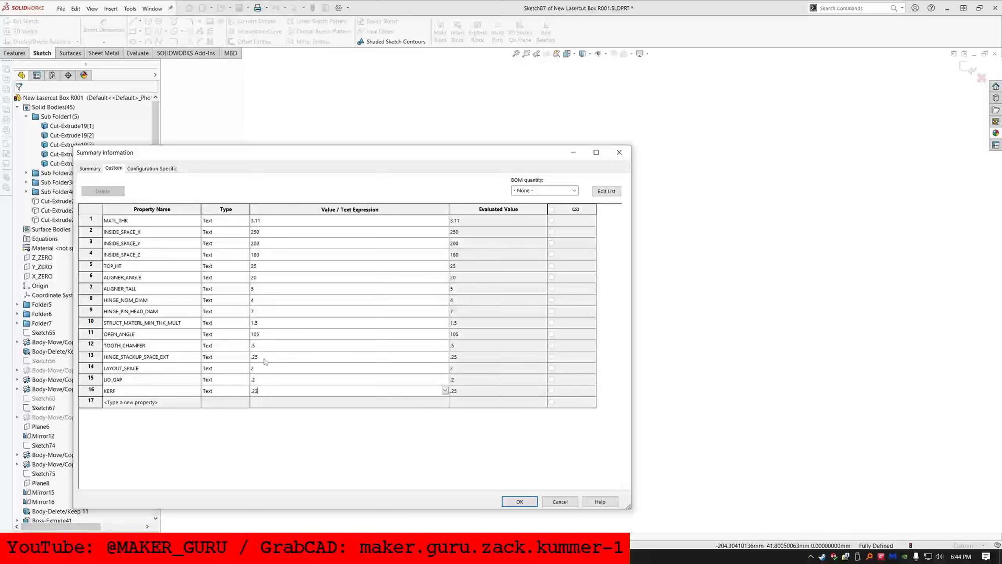
{"action": "left_click", "coordinate": [517, 501]}
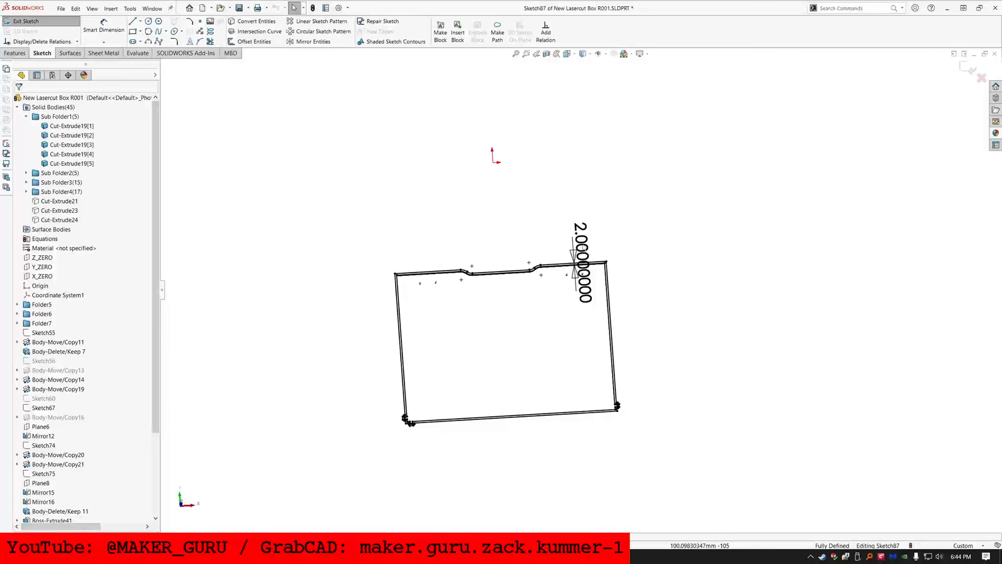
Step: Set the offset dimension of the panel outline in Sketch87 to "KERF" / 2
{"action": "double_click", "coordinate": [584, 244]}
{"action": "type", "text": "=K"}
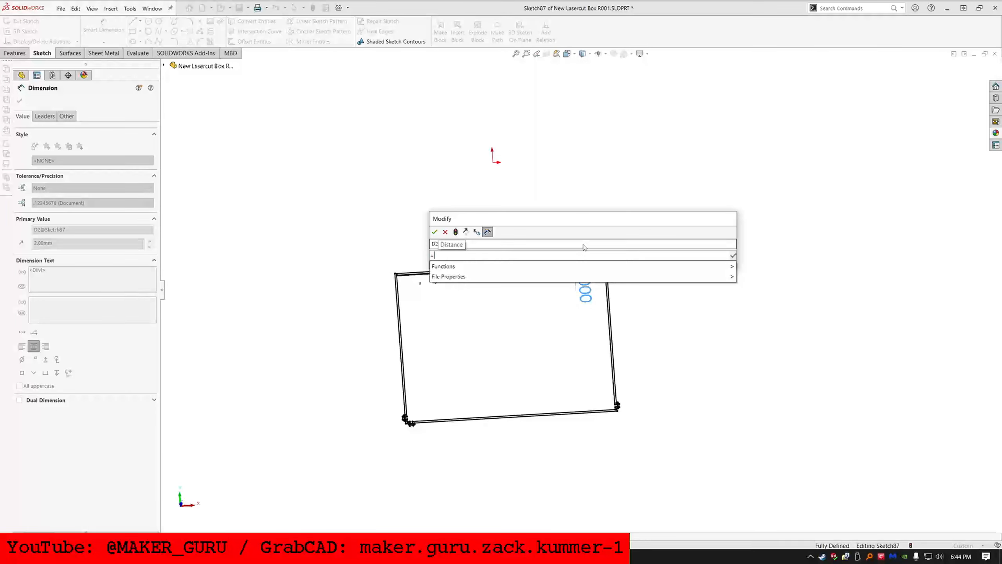
{"action": "left_click", "coordinate": [483, 268]}
{"action": "type", "text": "/2"}
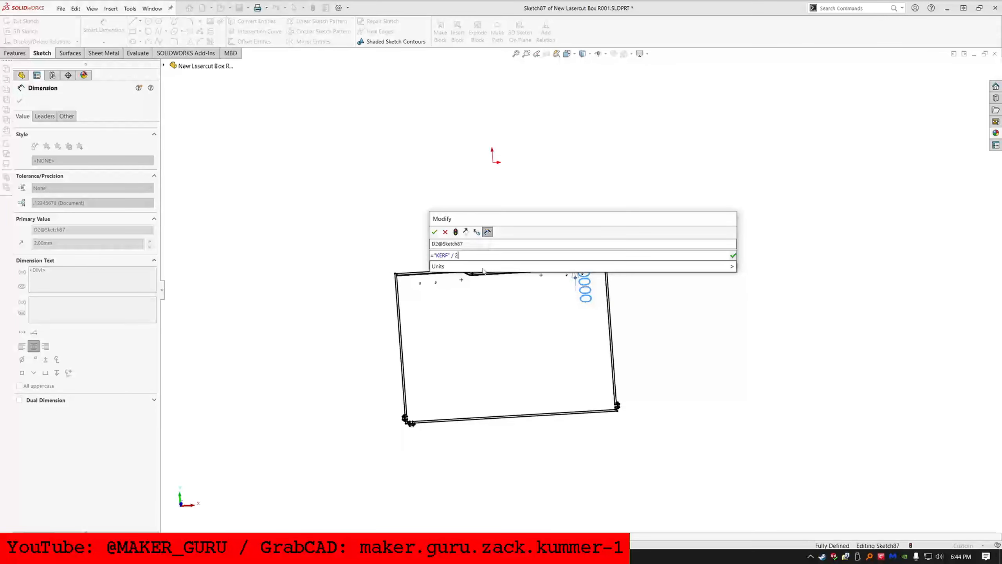
{"action": "key", "text": "Return"}
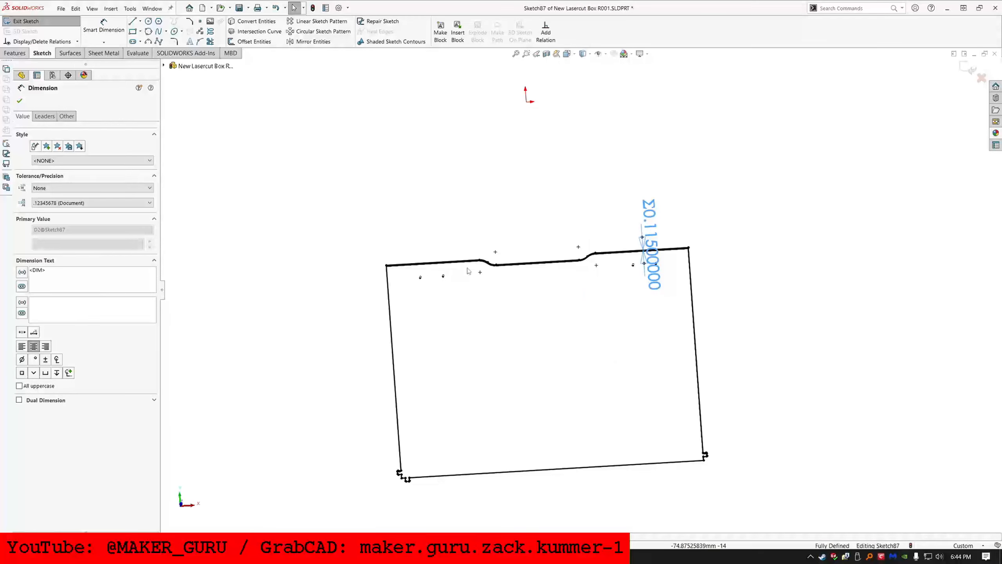
{"action": "scroll", "coordinate": [430, 282], "scroll_direction": "up", "scroll_amount": 8}
{"action": "key", "text": "Escape"}
Step: Cut the offset panel outline of Sketch87 with a Through All extruded cut
{"action": "middle_click_drag", "start_coordinate": [522, 203], "coordinate": [551, 227]}
{"action": "scroll", "coordinate": [563, 241], "scroll_direction": "up", "scroll_amount": 5}
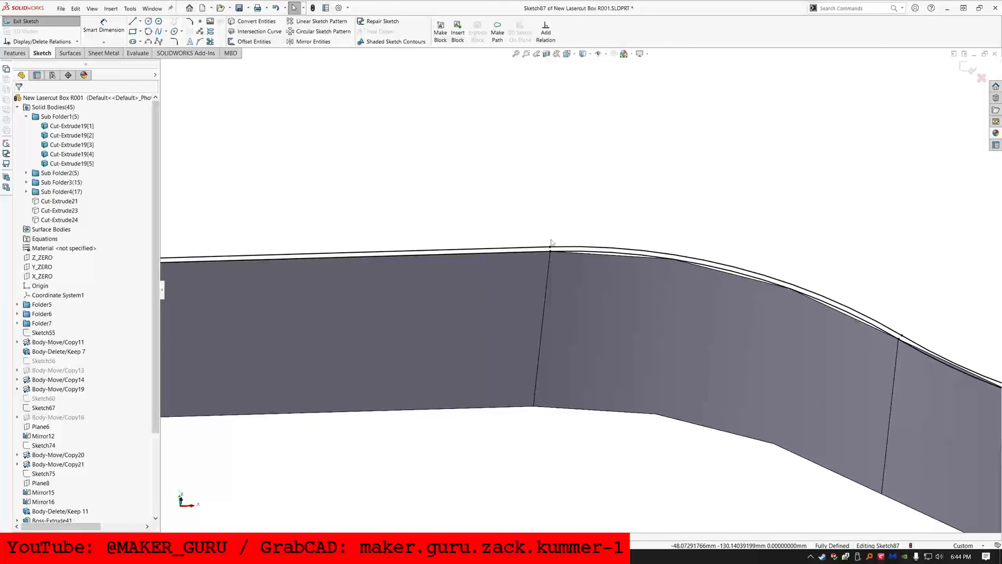
{"action": "scroll", "coordinate": [491, 393], "scroll_direction": "down", "scroll_amount": 8}
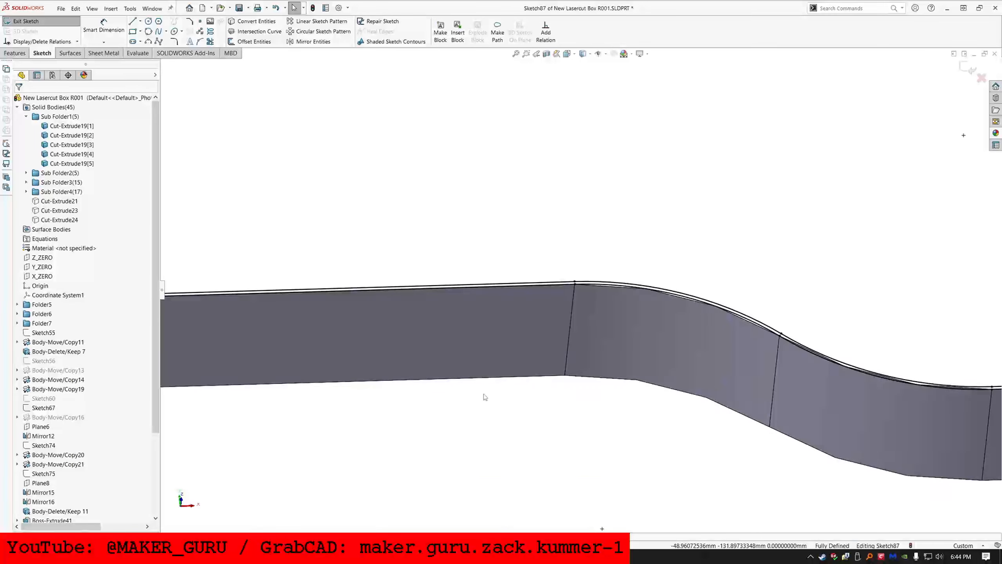
{"action": "scroll", "coordinate": [581, 288], "scroll_direction": "down", "scroll_amount": 4}
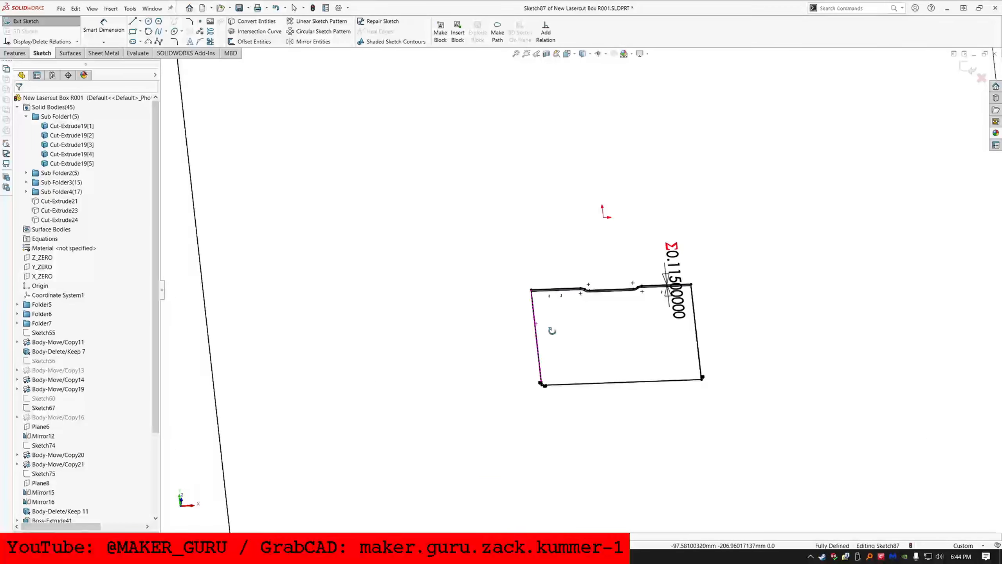
{"action": "left_click", "coordinate": [15, 53]}
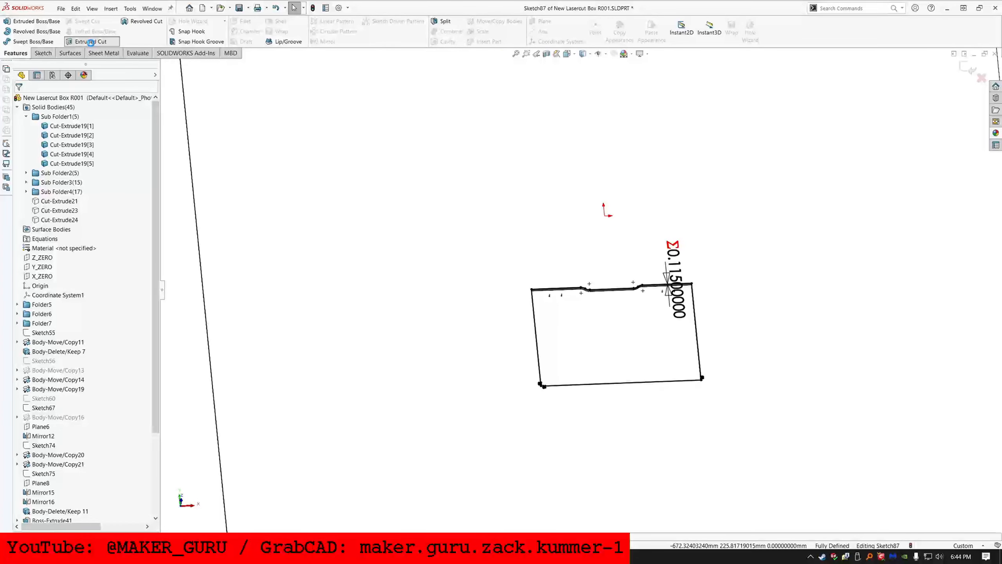
{"action": "left_click", "coordinate": [91, 41]}
{"action": "left_click", "coordinate": [79, 155]}
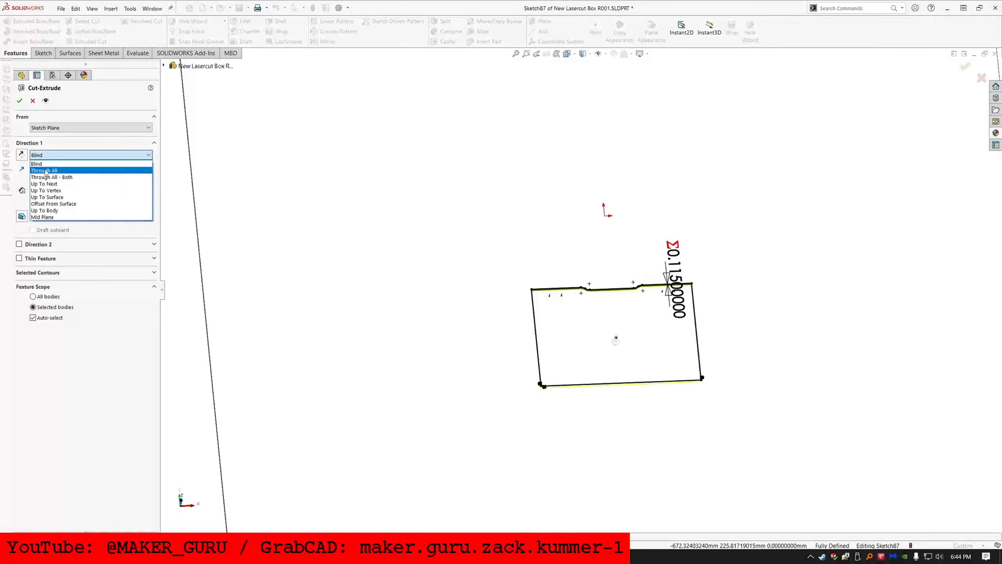
{"action": "left_click", "coordinate": [119, 170]}
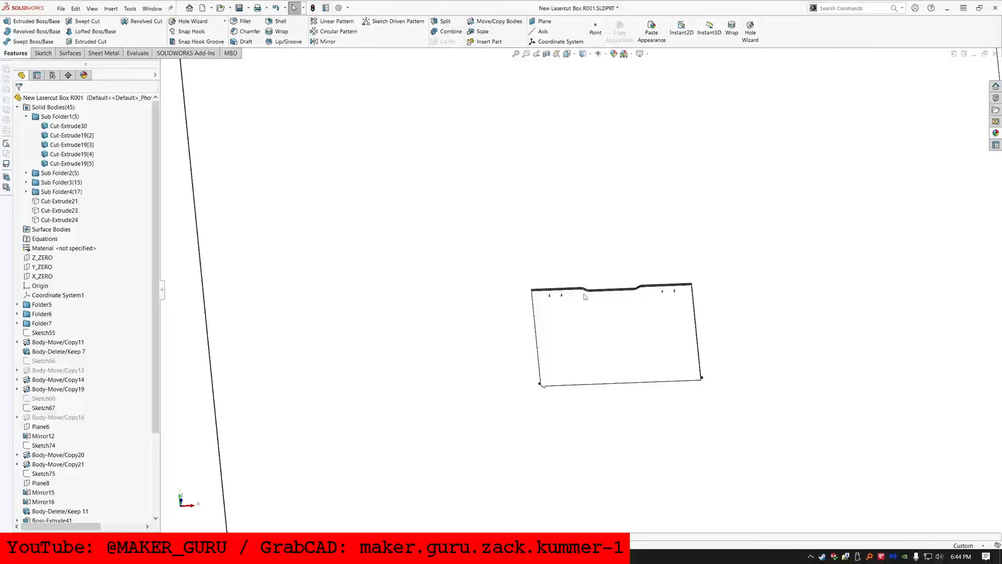
Step: Start a sketch on the top face of a small cylindrical body and convert the circular faces of all four cylinders into sketch entities
{"action": "scroll", "coordinate": [474, 314], "scroll_direction": "down", "scroll_amount": 5}
{"action": "left_click", "coordinate": [298, 257]}
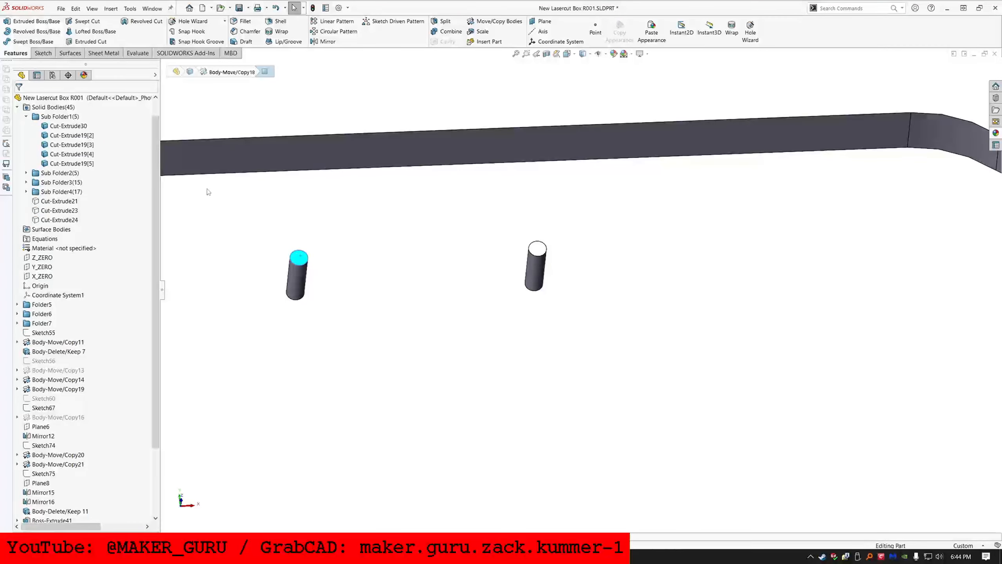
{"action": "left_click", "coordinate": [42, 52]}
{"action": "left_click", "coordinate": [42, 27]}
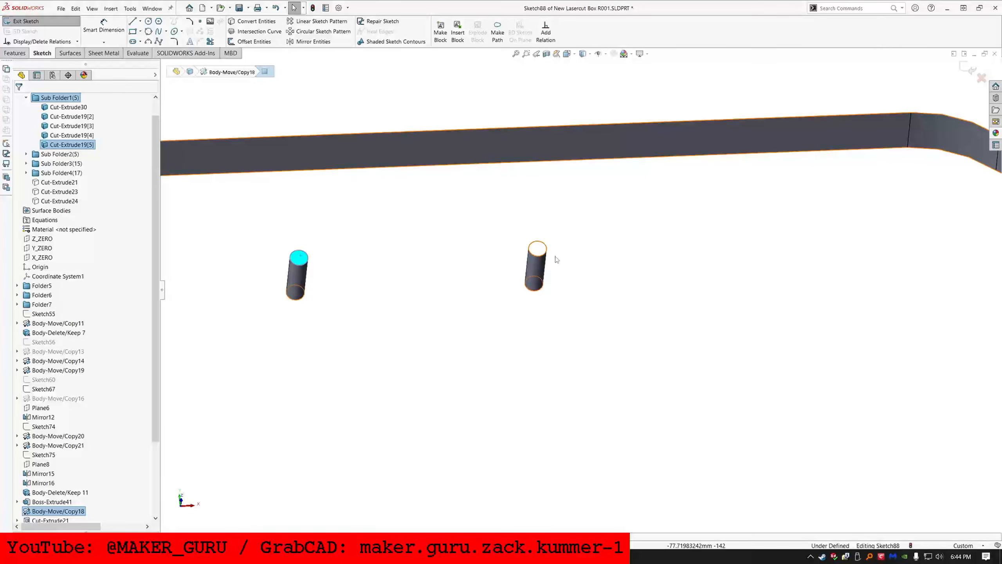
{"action": "left_click", "coordinate": [541, 250], "text": "ctrl"}
{"action": "scroll", "coordinate": [459, 342], "scroll_direction": "down", "scroll_amount": 6}
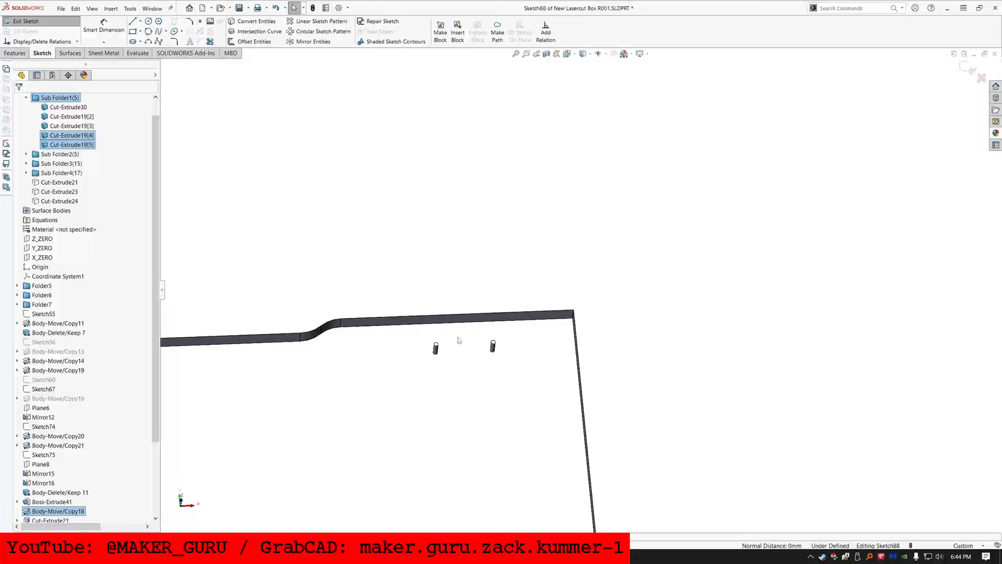
{"action": "left_click", "coordinate": [463, 294], "text": "ctrl"}
{"action": "left_click", "coordinate": [718, 289], "text": "ctrl"}
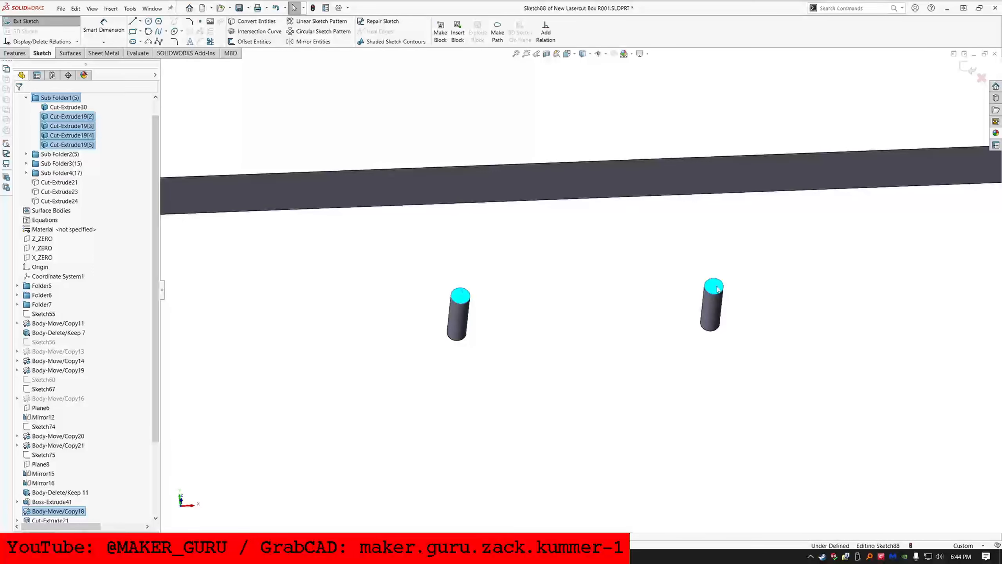
{"action": "left_click", "coordinate": [261, 22]}
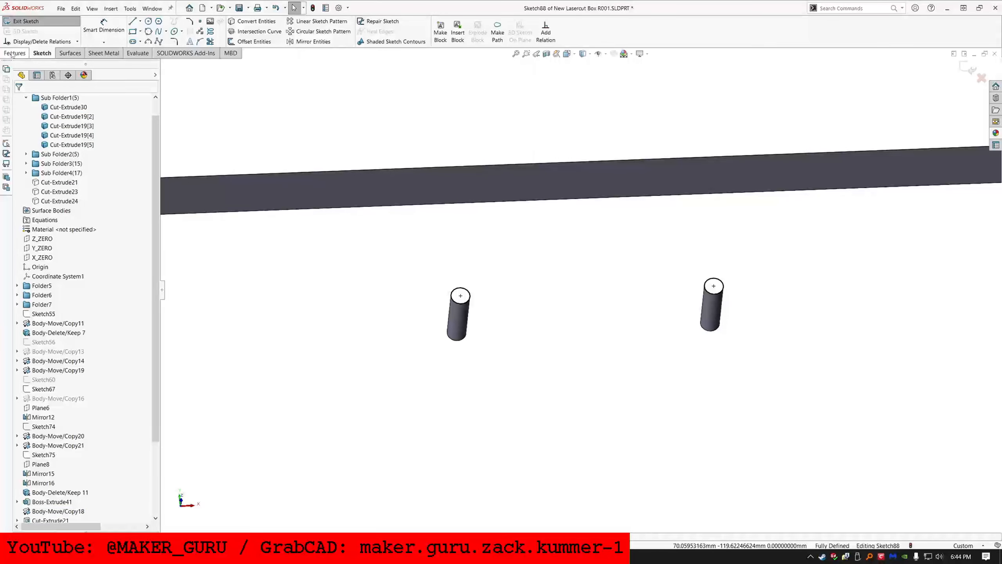
Step: Offset the converted cylinder circles and set the offset dimension to "KERF" / 2
{"action": "left_click", "coordinate": [239, 41]}
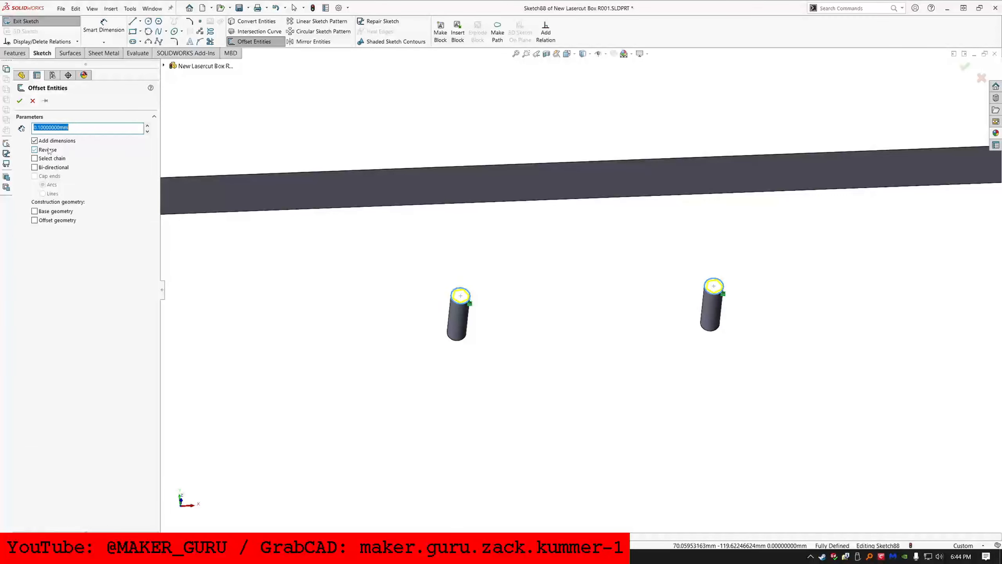
{"action": "key", "text": "Return"}
{"action": "left_click", "coordinate": [739, 289]}
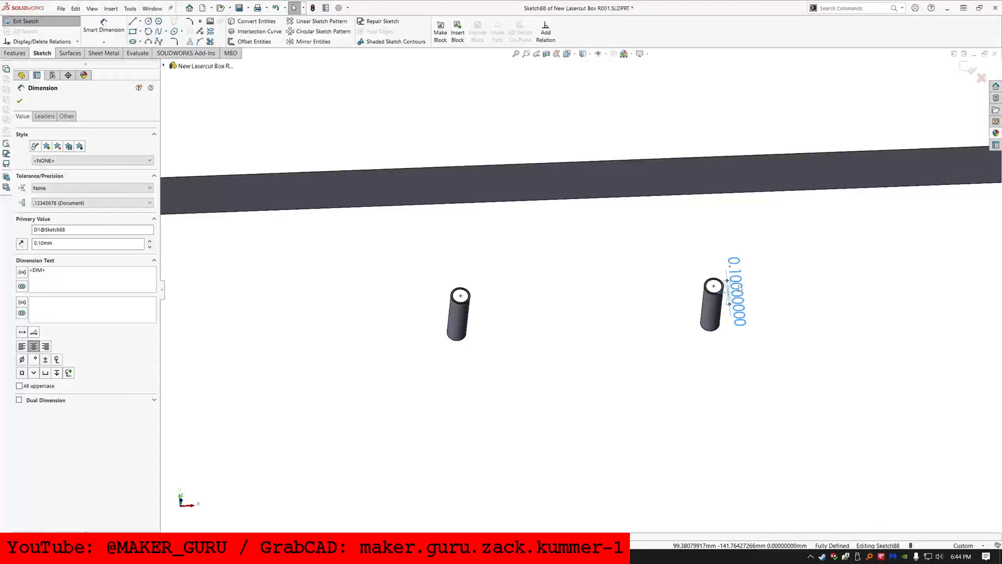
{"action": "double_click", "coordinate": [739, 285]}
{"action": "type", "text": "=K"}
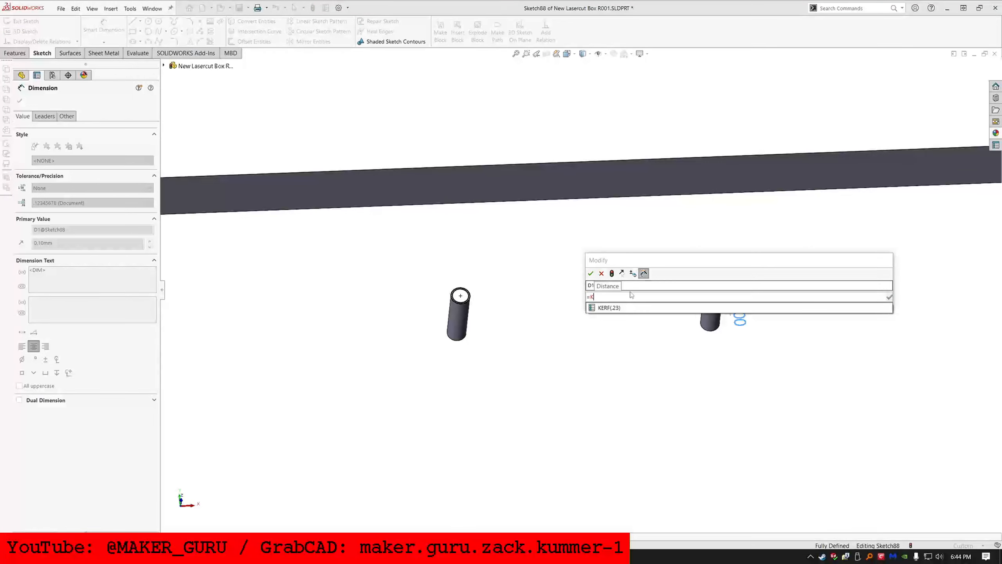
{"action": "left_click", "coordinate": [609, 308]}
{"action": "type", "text": "/2"}
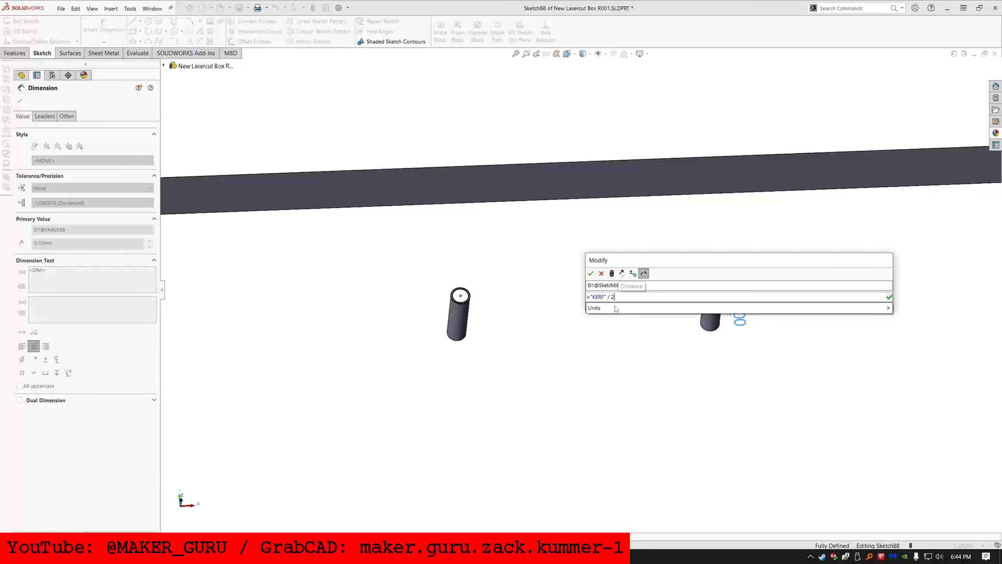
{"action": "key", "text": "Return"}
Step: Cut the offset cylinder circles with a Through All extruded cut
{"action": "scroll", "coordinate": [584, 294], "scroll_direction": "up", "scroll_amount": 5}
{"action": "left_click", "coordinate": [15, 53]}
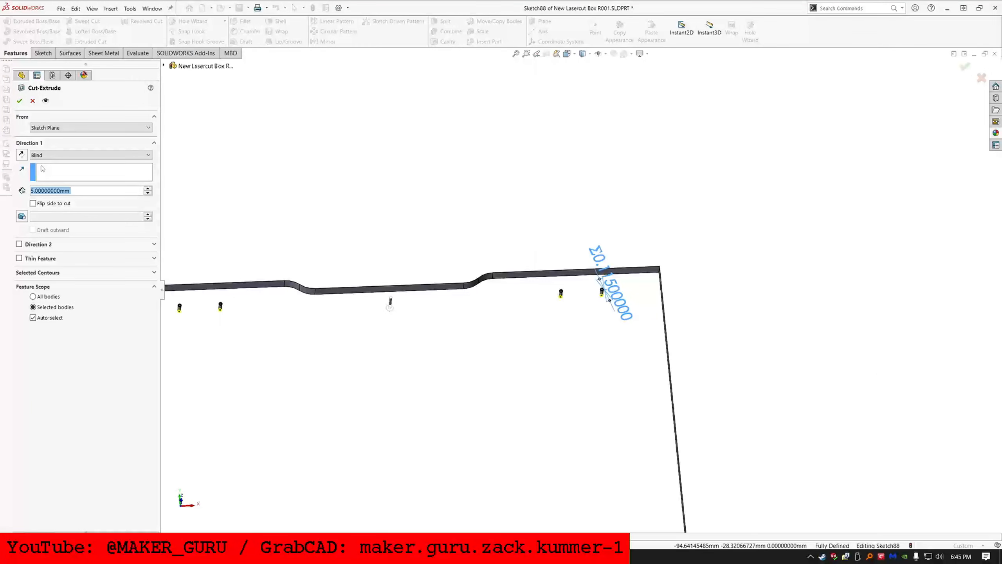
{"action": "left_click", "coordinate": [43, 154]}
{"action": "left_click", "coordinate": [42, 170]}
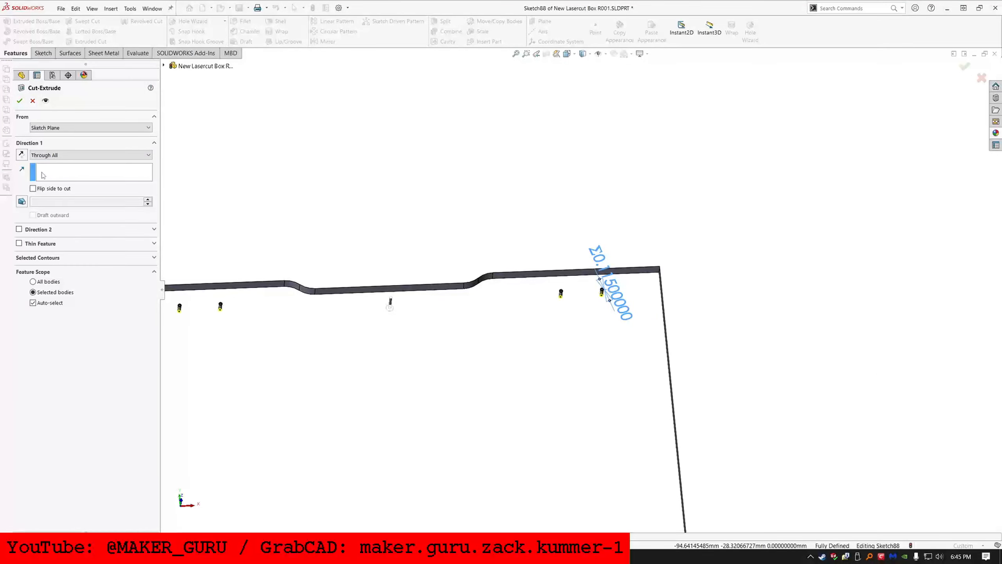
{"action": "key", "text": "Return"}
Step: Hide the bodies of Sub Folder1 and show those of Sub Folder2
{"action": "scroll", "coordinate": [461, 298], "scroll_direction": "up", "scroll_amount": 6}
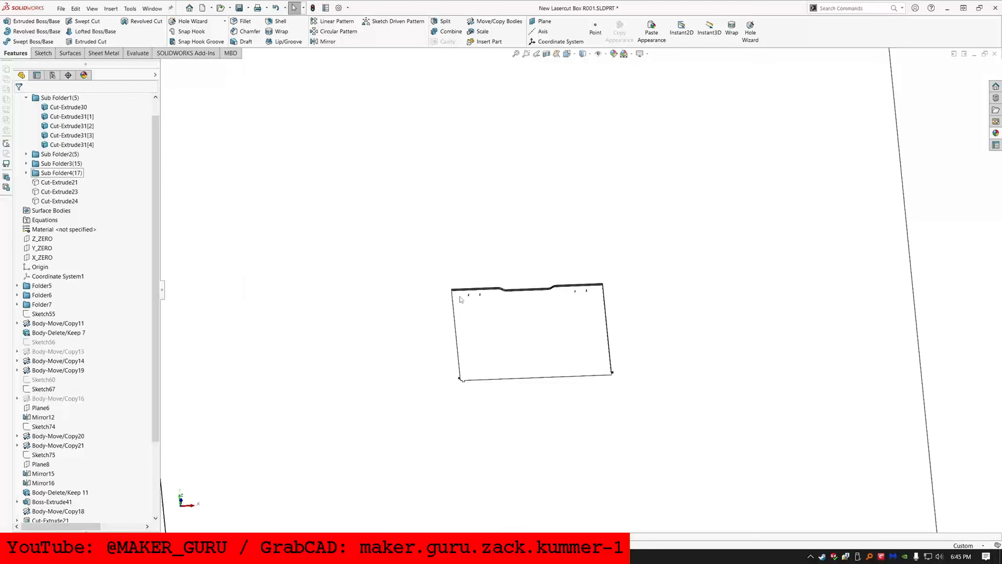
{"action": "left_click", "coordinate": [315, 252]}
{"action": "key", "text": "f"}
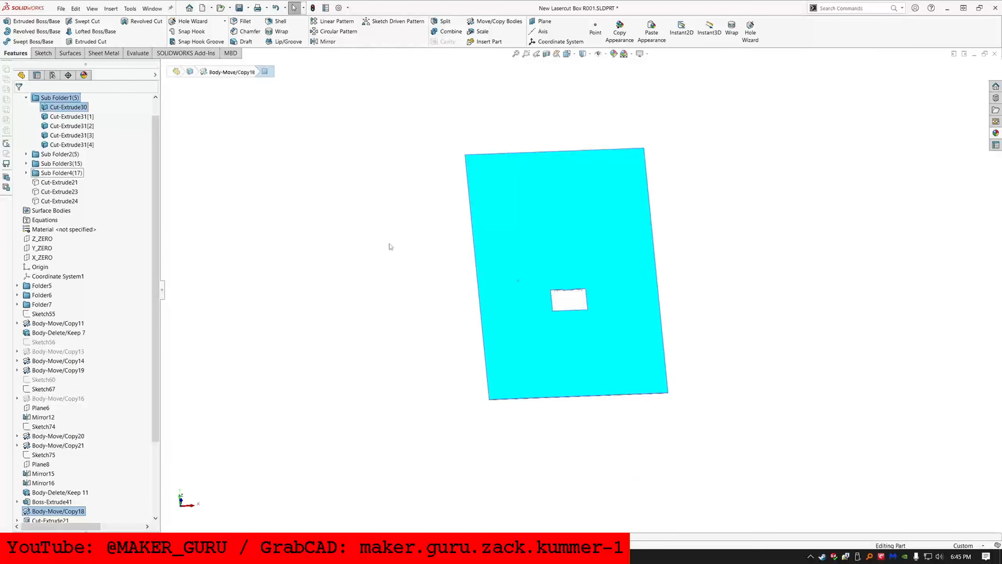
{"action": "left_click", "coordinate": [391, 246]}
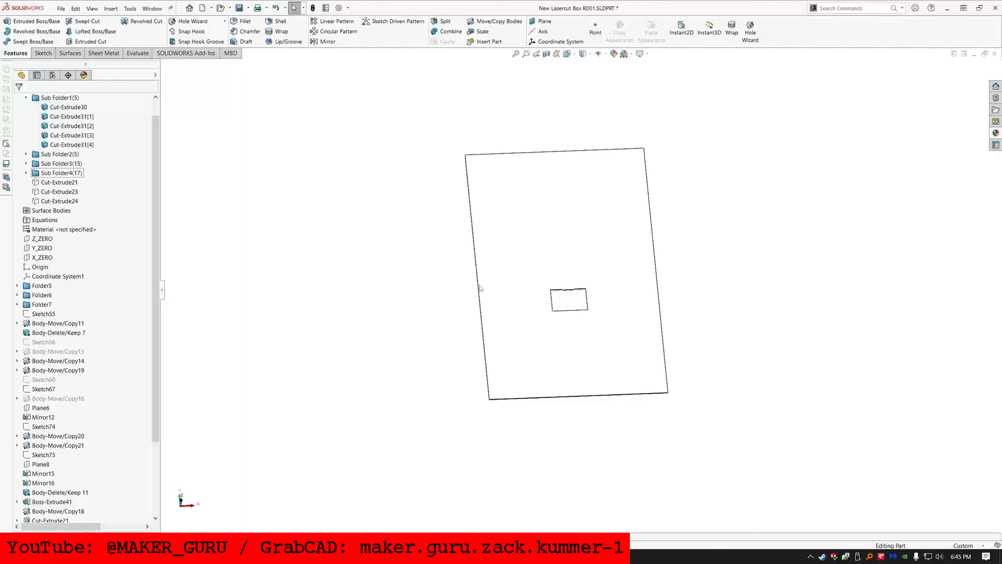
{"action": "middle_click_drag", "start_coordinate": [613, 237], "coordinate": [593, 271]}
{"action": "scroll", "coordinate": [594, 271], "scroll_direction": "down", "scroll_amount": 3}
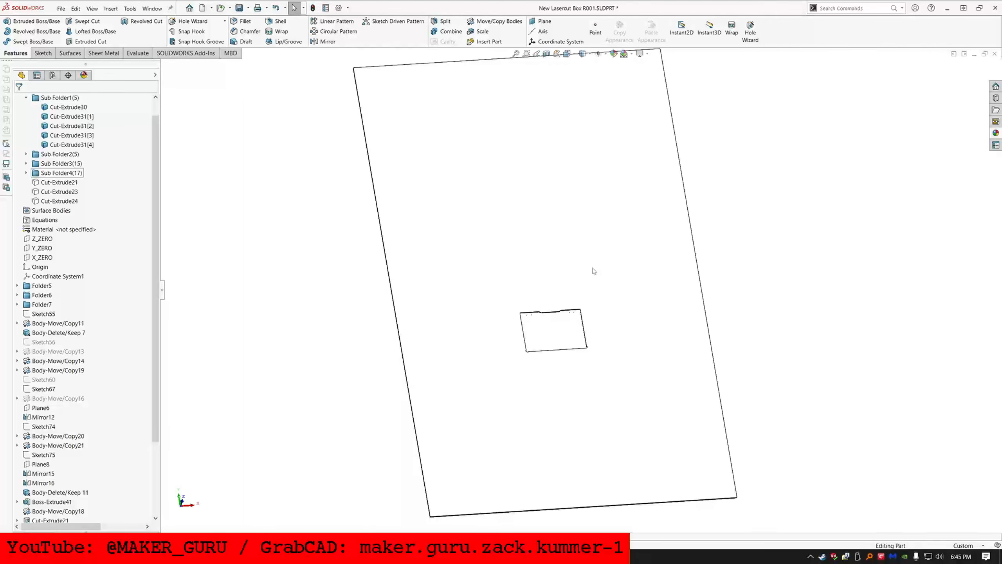
{"action": "scroll", "coordinate": [528, 338], "scroll_direction": "down", "scroll_amount": 2}
{"action": "key", "text": "f"}
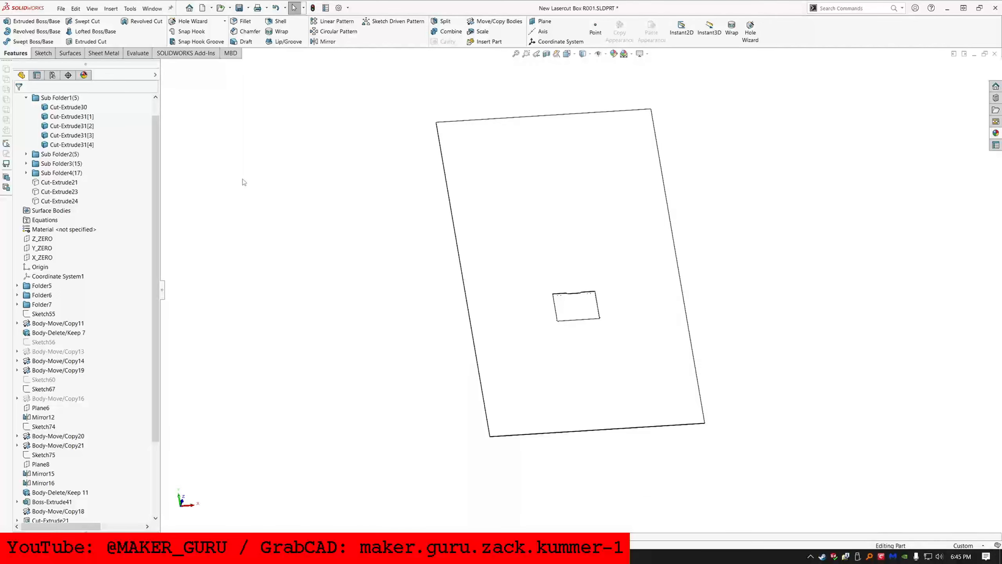
{"action": "scroll", "coordinate": [56, 114], "scroll_direction": "up", "scroll_amount": 1}
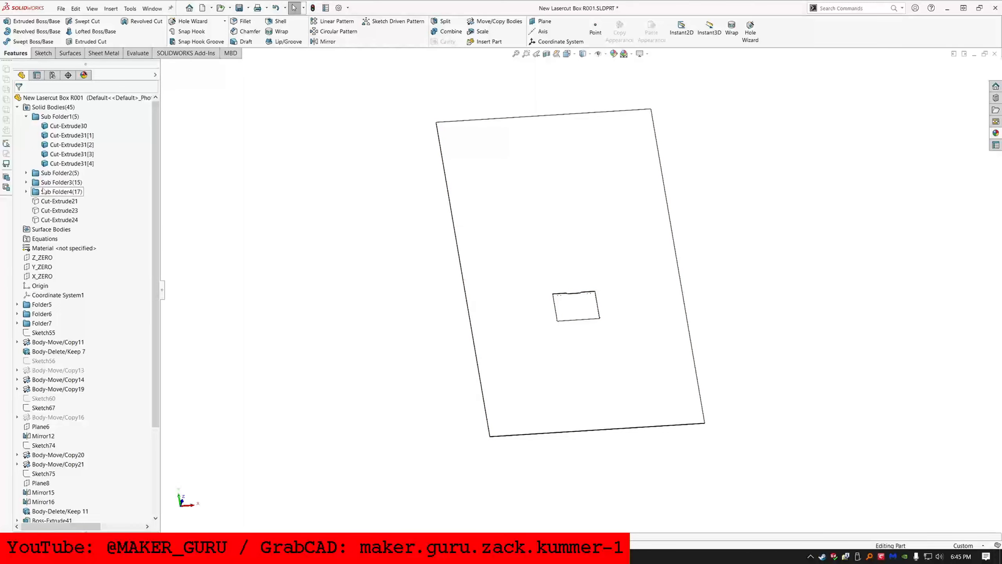
{"action": "right_click", "coordinate": [69, 120]}
{"action": "left_click", "coordinate": [81, 135]}
Step: Sketch on the small cylinders' end faces in Sub Folder2 and offset their circles by "KERF" / 2
{"action": "scroll", "coordinate": [561, 283], "scroll_direction": "down", "scroll_amount": 5}
{"action": "key", "text": "s"}
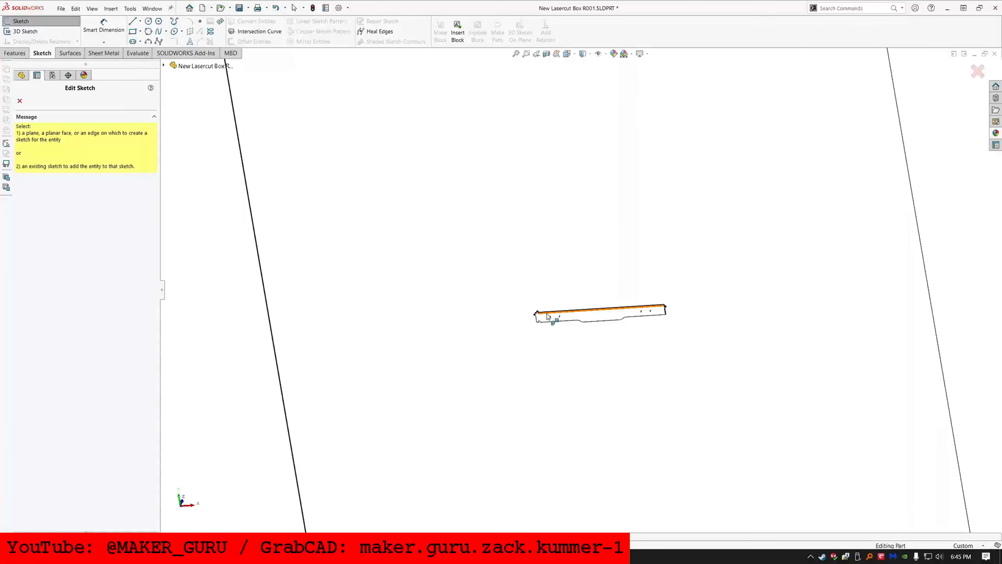
{"action": "left_click", "coordinate": [549, 318]}
{"action": "scroll", "coordinate": [549, 317], "scroll_direction": "down", "scroll_amount": 8}
{"action": "scroll", "coordinate": [583, 305], "scroll_direction": "down", "scroll_amount": 6}
{"action": "left_click", "coordinate": [245, 41]}
{"action": "key", "text": "Return"}
{"action": "double_click", "coordinate": [553, 294]}
{"action": "type", "text": "=KERF/2"}
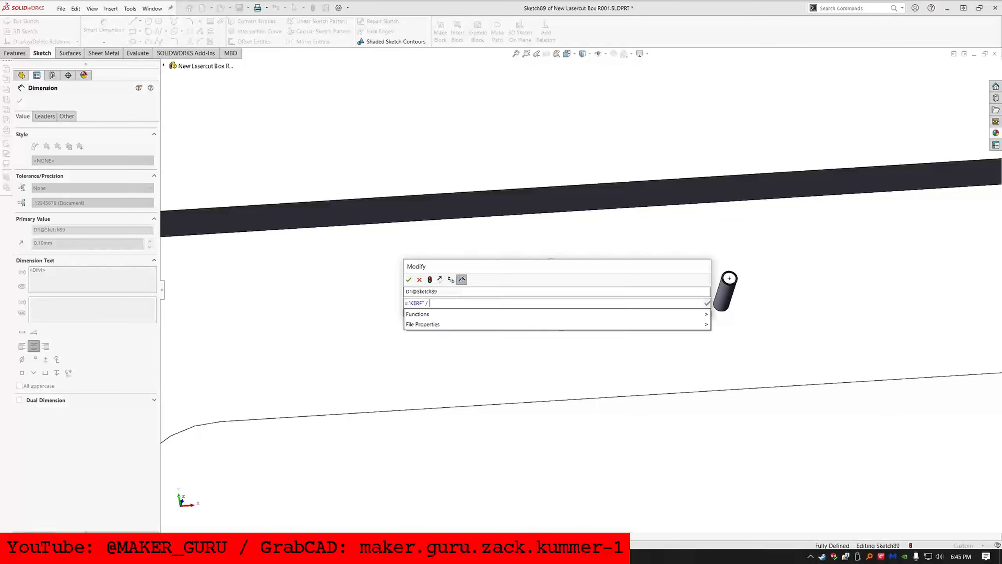
{"action": "key", "text": "Return"}
Step: Cut the offset circles of the Sub Folder2 cylinders with a Through All extruded cut
{"action": "left_click", "coordinate": [90, 42]}
{"action": "left_click", "coordinate": [47, 155]}
{"action": "left_click", "coordinate": [46, 172]}
{"action": "key", "text": "Return"}
Step: Convert the outline of the Sub Folder2 panel into a new sketch and offset it by "KERF" / 2
{"action": "left_click", "coordinate": [494, 300]}
{"action": "left_click", "coordinate": [251, 21]}
{"action": "scroll", "coordinate": [874, 280], "scroll_direction": "up", "scroll_amount": 8}
{"action": "left_click", "coordinate": [255, 41]}
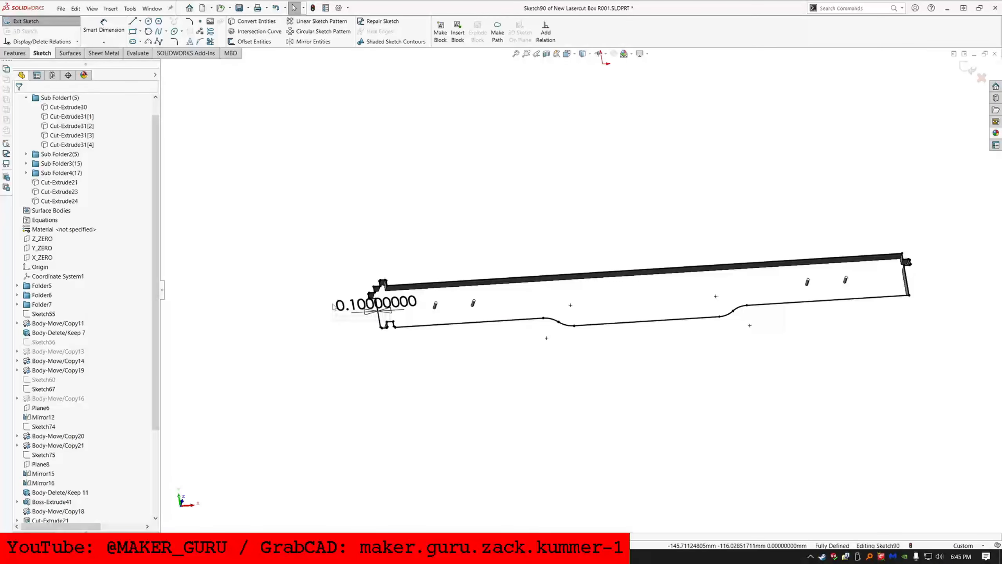
{"action": "double_click", "coordinate": [375, 304]}
{"action": "type", "text": "=\"KERF\" / 2"}
{"action": "key", "text": "Return"}
Step: Cut the offset outline of the Sub Folder2 panel with a Through All extruded cut
{"action": "left_click", "coordinate": [90, 41]}
{"action": "left_click", "coordinate": [46, 154]}
{"action": "left_click", "coordinate": [46, 172]}
{"action": "key", "text": "Return"}
Step: Expand Sub Folder2, hide its bodies, and show the bodies of Sub Folder3
{"action": "left_click", "coordinate": [26, 174]}
{"action": "right_click", "coordinate": [55, 230]}
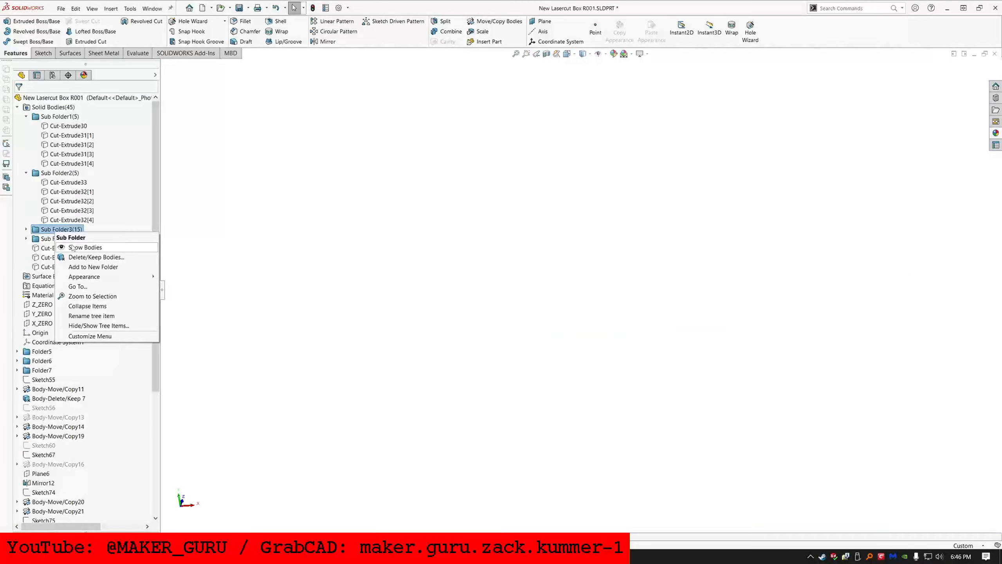
{"action": "left_click", "coordinate": [81, 246]}
Step: Convert the end faces of all round and square pegs in both groups of small Sub Folder3 parts into a sketch
{"action": "scroll", "coordinate": [265, 261], "scroll_direction": "down", "scroll_amount": 6}
{"action": "left_click", "coordinate": [353, 280]}
{"action": "left_click", "coordinate": [502, 351], "text": "ctrl"}
{"action": "left_click", "coordinate": [407, 413], "text": "ctrl"}
{"action": "left_click", "coordinate": [382, 251], "text": "ctrl"}
{"action": "left_click", "coordinate": [490, 287], "text": "ctrl"}
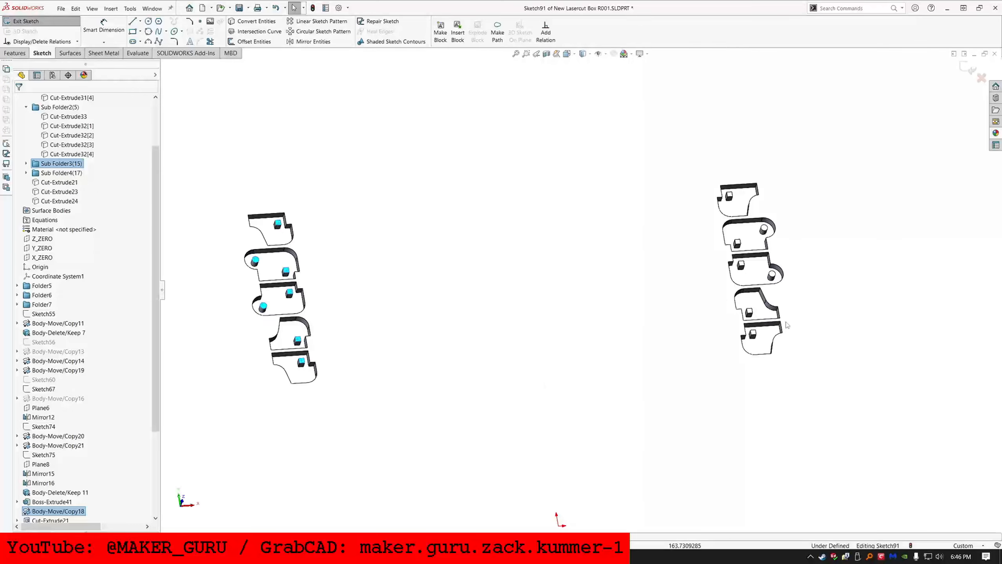
{"action": "scroll", "coordinate": [786, 221], "scroll_direction": "down", "scroll_amount": 7}
{"action": "left_click", "coordinate": [790, 495], "text": "ctrl"}
{"action": "left_click", "coordinate": [631, 350], "text": "ctrl"}
{"action": "left_click", "coordinate": [647, 448], "text": "ctrl"}
{"action": "left_click", "coordinate": [752, 286], "text": "ctrl"}
{"action": "left_click", "coordinate": [594, 133], "text": "ctrl"}
{"action": "left_click", "coordinate": [251, 20]}
Step: Offset the Sub Folder3 peg outlines by "KERF" / 2 and cut them with a Through All extruded cut
{"action": "left_click", "coordinate": [254, 42]}
{"action": "double_click", "coordinate": [598, 118]}
{"action": "type", "text": "=\"KERF\" / 2"}
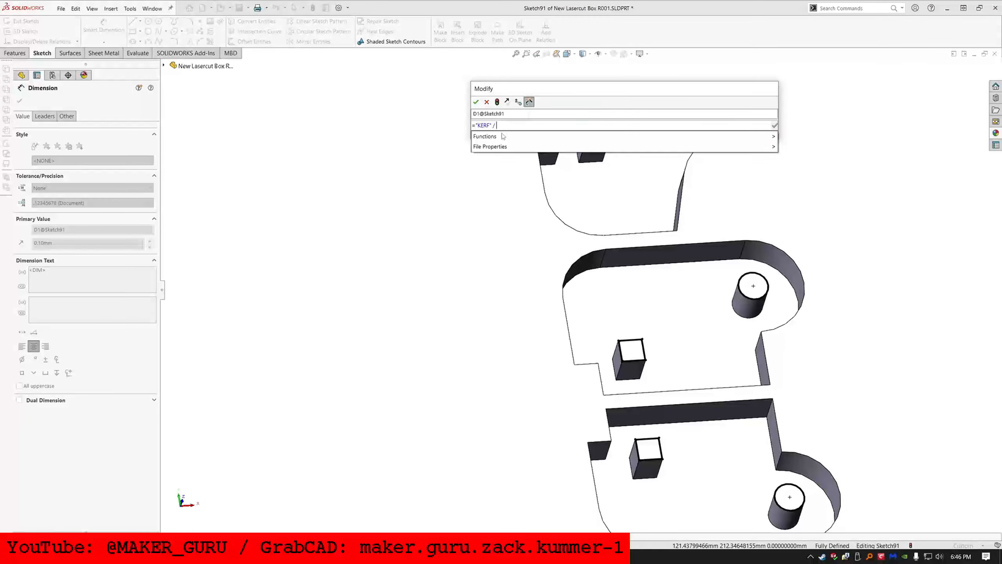
{"action": "left_click", "coordinate": [44, 170]}
{"action": "key", "text": "Return"}
Step: Convert the outlines of the small Sub Folder3 parts into a new sketch and offset them by "KERF" / 2
{"action": "left_click", "coordinate": [333, 144]}
{"action": "left_click", "coordinate": [254, 41]}
{"action": "key", "text": "Return"}
{"action": "scroll", "coordinate": [400, 192], "scroll_direction": "down", "scroll_amount": 5}
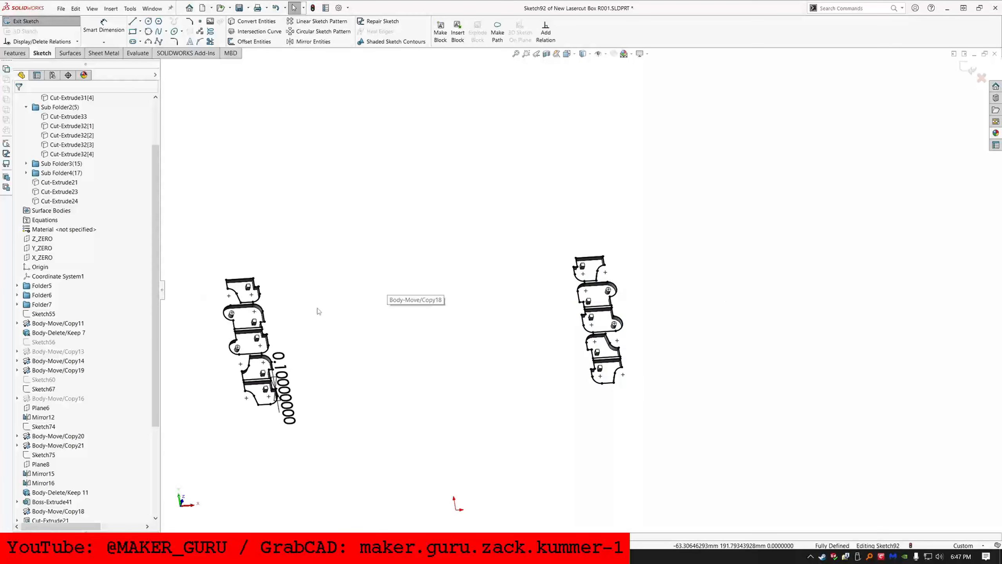
{"action": "double_click", "coordinate": [288, 391]}
{"action": "type", "text": "=\"KERF\" /2"}
{"action": "key", "text": "Return"}
Step: Cut the offset outlines of the Sub Folder3 parts with a Through All extruded cut
{"action": "left_click", "coordinate": [79, 154]}
{"action": "left_click", "coordinate": [44, 170]}
{"action": "key", "text": "Return"}
Step: Show the bodies of Sub Folder4 and select the end faces of the pegs on its long strips in a new sketch
{"action": "right_click", "coordinate": [51, 229]}
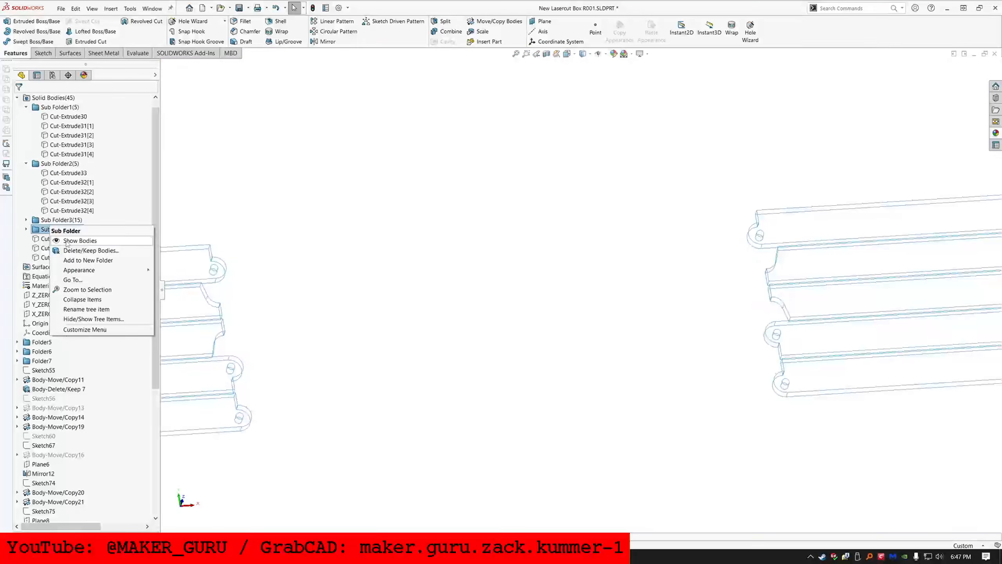
{"action": "left_click", "coordinate": [69, 241]}
{"action": "scroll", "coordinate": [572, 308], "scroll_direction": "down", "scroll_amount": 3}
{"action": "left_click", "coordinate": [212, 284]}
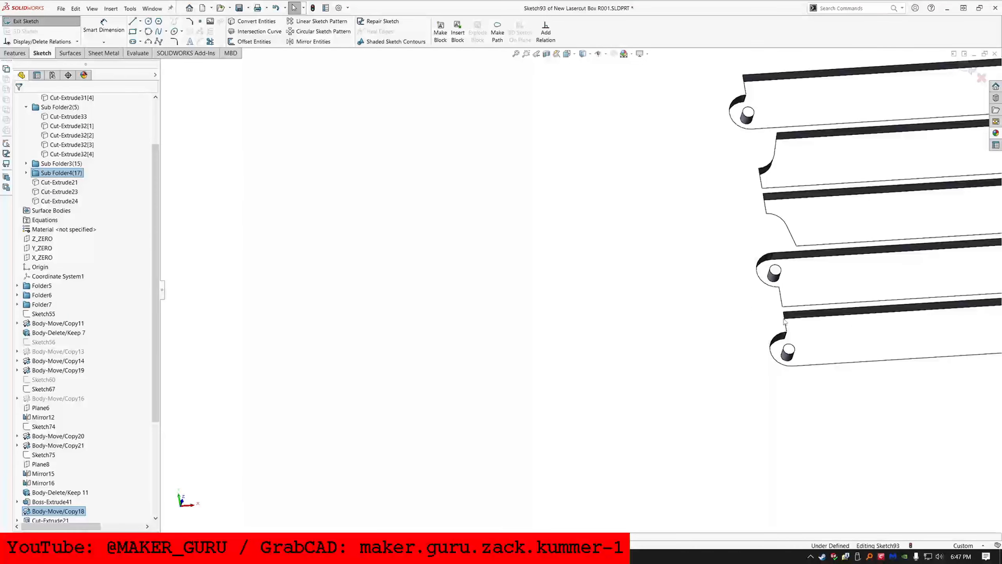
{"action": "left_click", "coordinate": [731, 83], "text": "ctrl"}
Step: Offset the Sub Folder4 peg outlines by "KERF" / 2 and cut them with an extruded cut
{"action": "left_click", "coordinate": [254, 42]}
{"action": "key", "text": "Return"}
{"action": "key", "text": "Escape"}
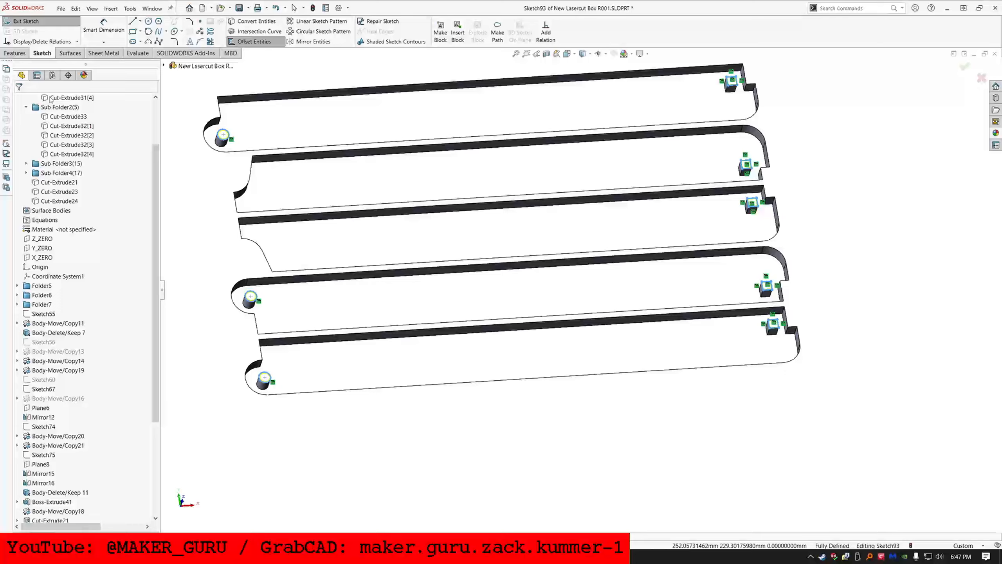
{"action": "double_click", "coordinate": [737, 71]}
{"action": "type", "text": "=\"KERF\" /2"}
{"action": "key", "text": "Return"}
Step: Set the offset of the long strip outlines to "KERF" / 2 and cut them with a Through All extruded cut
{"action": "scroll", "coordinate": [760, 65], "scroll_direction": "down", "scroll_amount": 7}
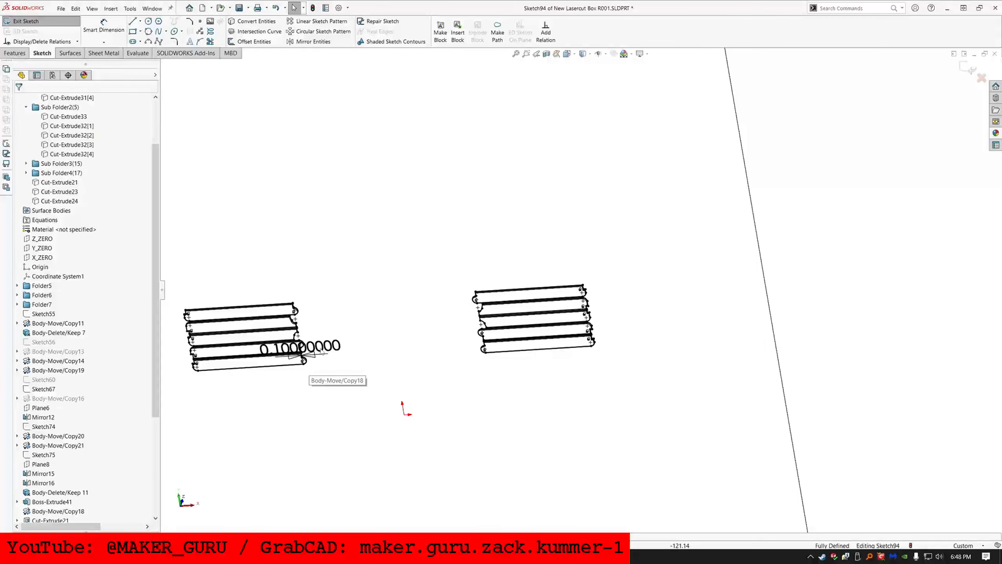
{"action": "double_click", "coordinate": [321, 351]}
{"action": "key", "text": "Return"}
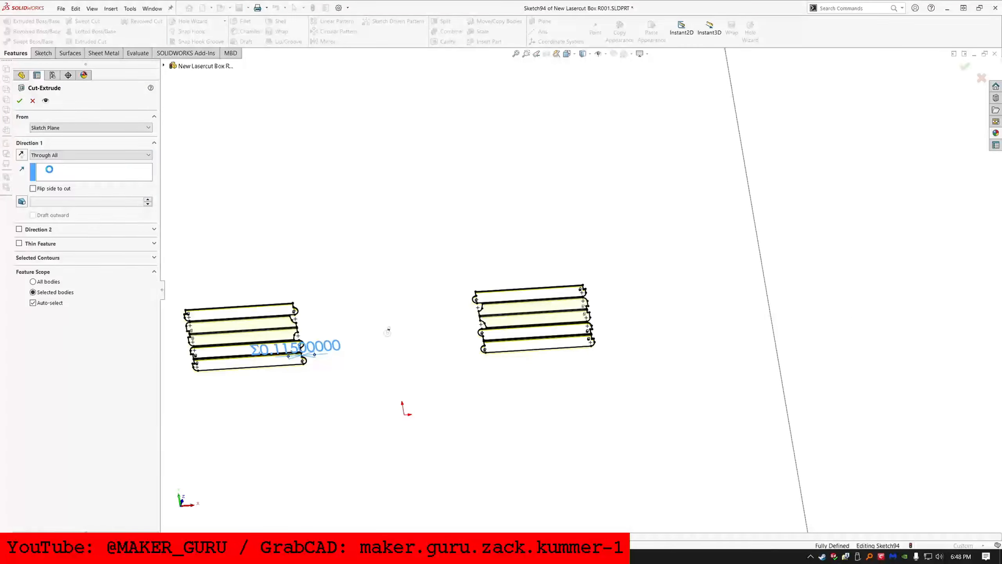
Step: Hide the bodies of Sub Folder4 and move the loose Cut-Extrude37 body into that folder
{"action": "right_click", "coordinate": [54, 174]}
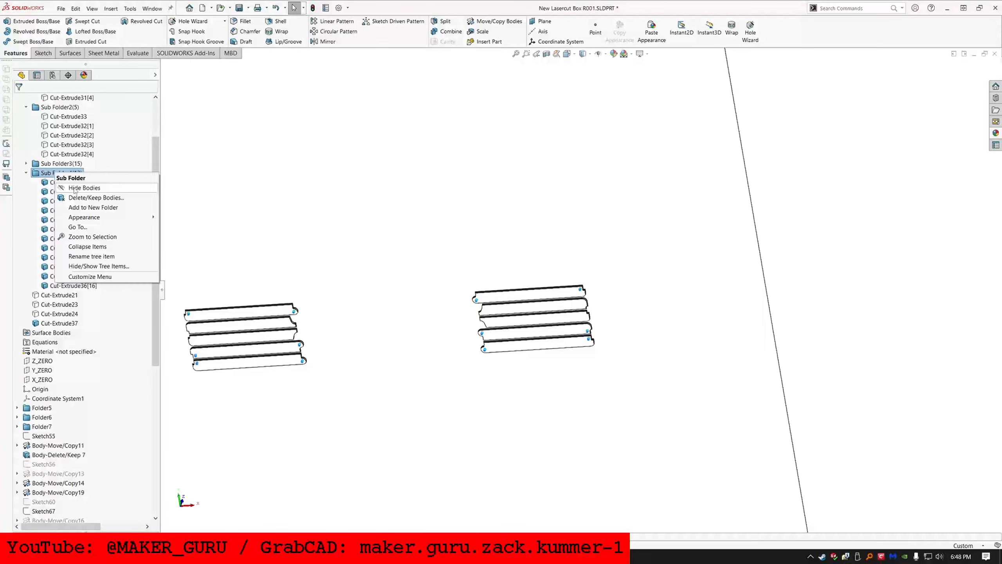
{"action": "left_click", "coordinate": [85, 188]}
{"action": "left_click", "coordinate": [59, 323]}
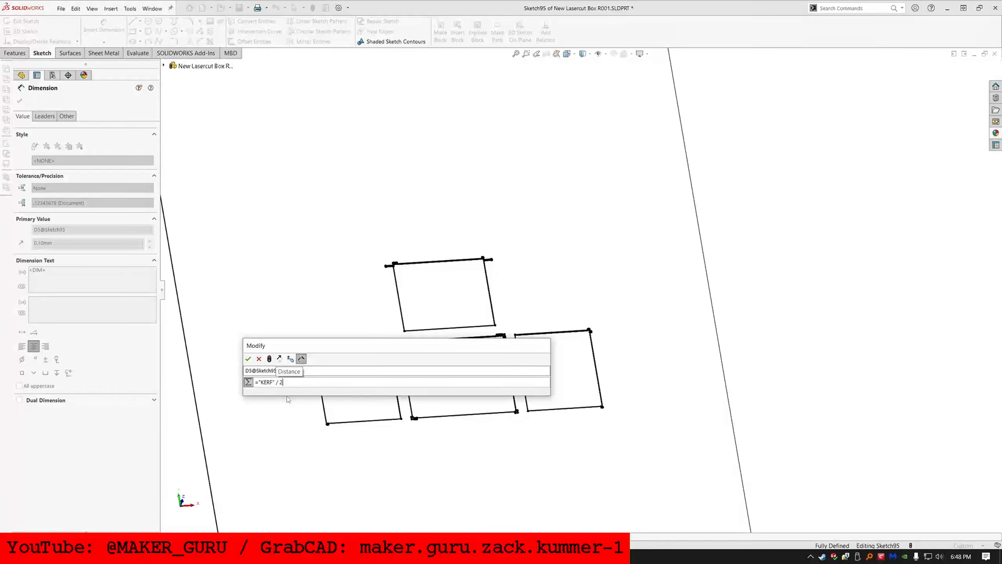
Step: Show the hidden Cut-Extrude23 body
{"action": "left_click", "coordinate": [59, 182]}
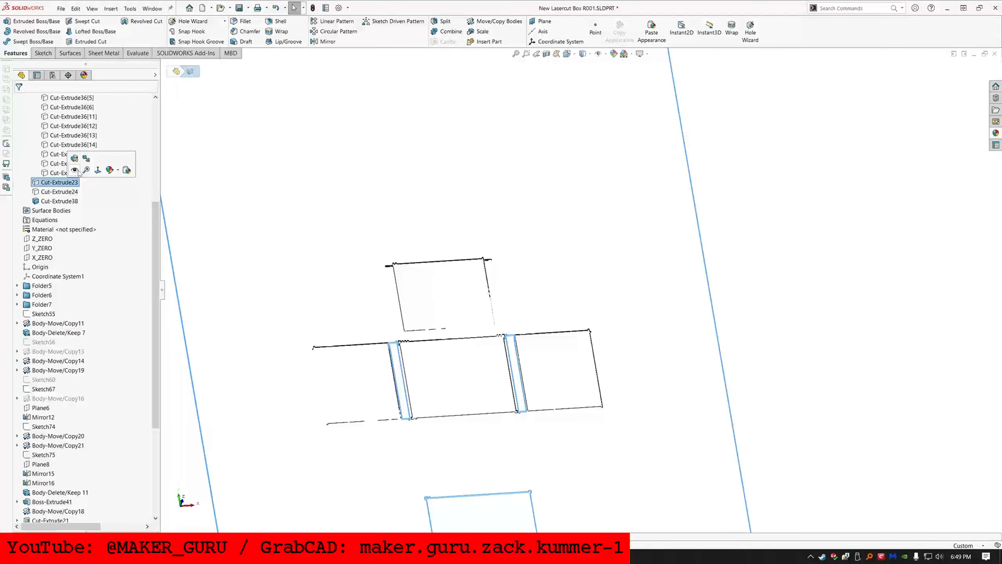
{"action": "left_click", "coordinate": [86, 158]}
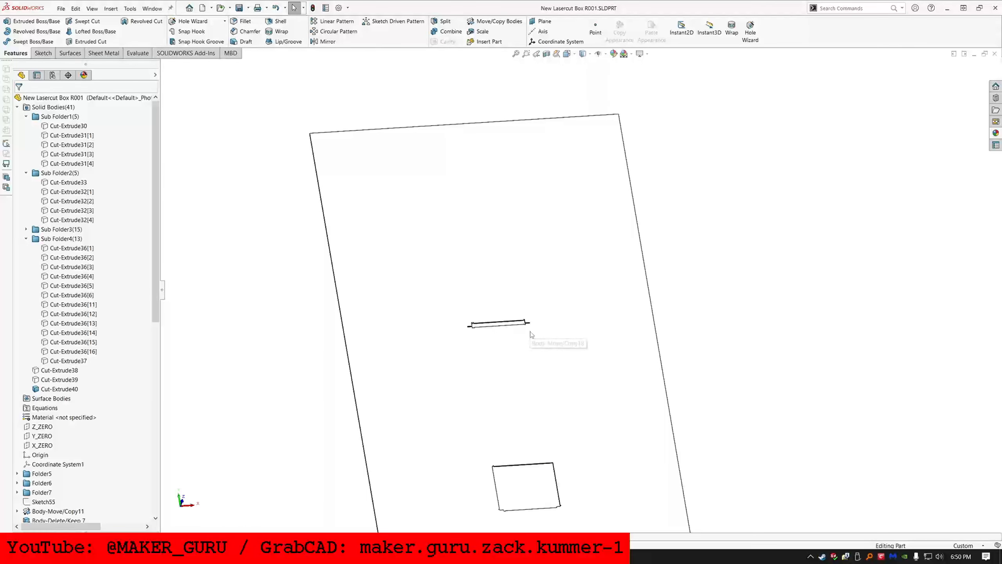
{"action": "scroll", "coordinate": [531, 334], "scroll_direction": "down", "scroll_amount": 7}
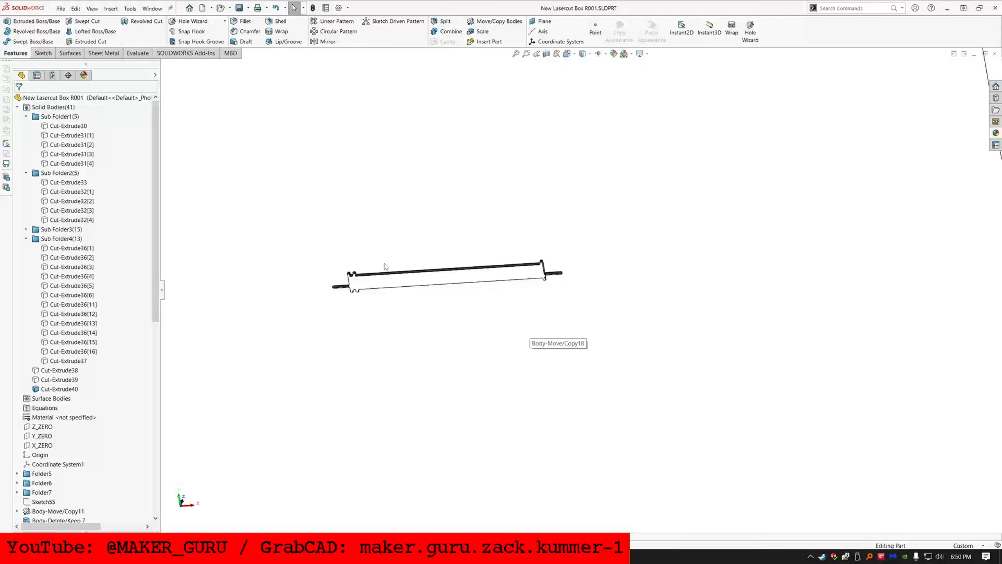
{"action": "scroll", "coordinate": [385, 266], "scroll_direction": "down", "scroll_amount": 8}
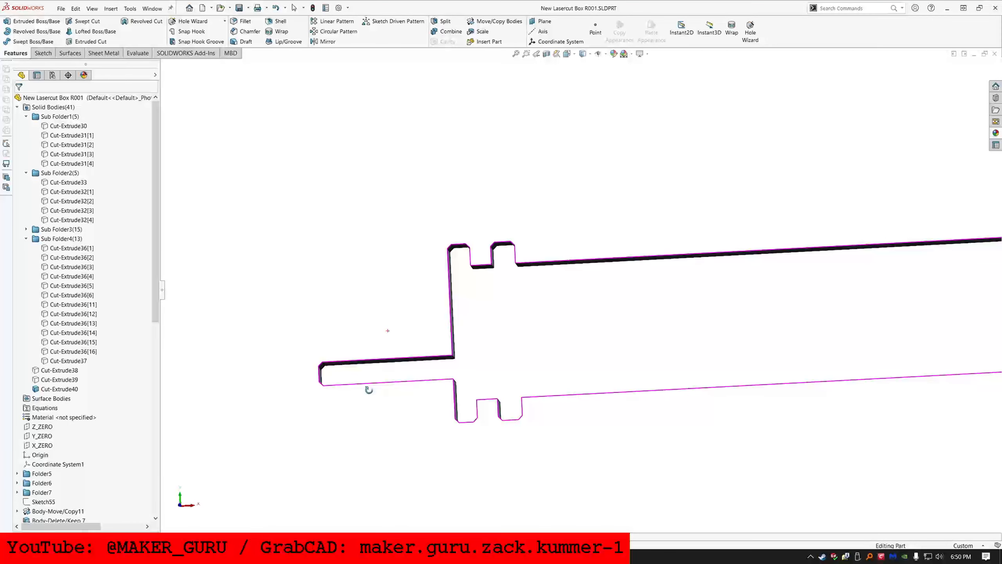
{"action": "mouse_move", "coordinate": [368, 389]}
{"action": "middle_mouse_down"}
{"action": "mouse_move", "coordinate": [336, 387]}
{"action": "mouse_move", "coordinate": [354, 401]}
{"action": "mouse_move", "coordinate": [479, 360]}
{"action": "middle_mouse_up"}
Step: Switch to the Notepad list and separate the Sketch15 and Sketch10 tooth variable pairs with blank lines
{"action": "key", "text": "alt+Tab"}
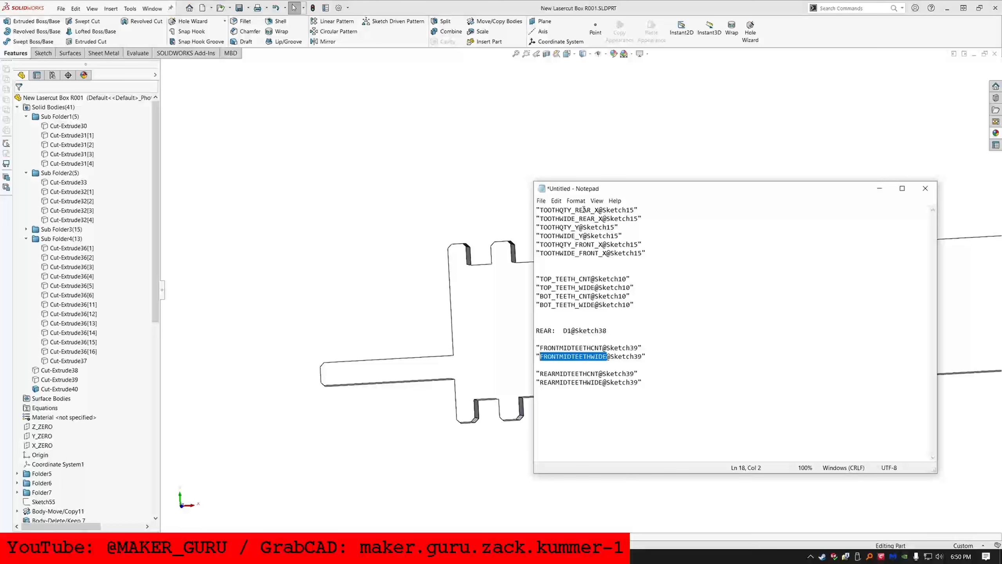
{"action": "left_click", "coordinate": [640, 220]}
{"action": "key", "text": "Return"}
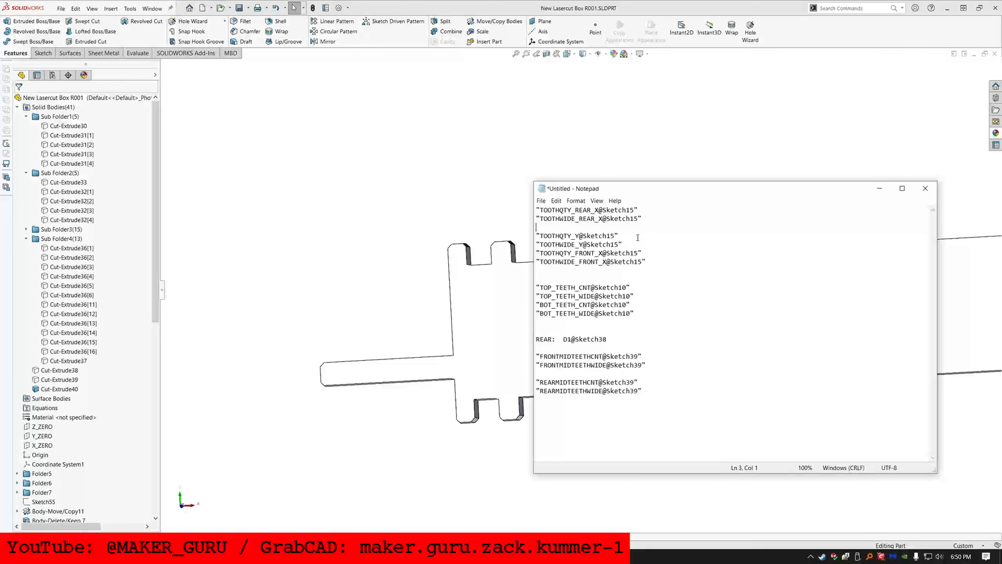
{"action": "key", "text": "Return"}
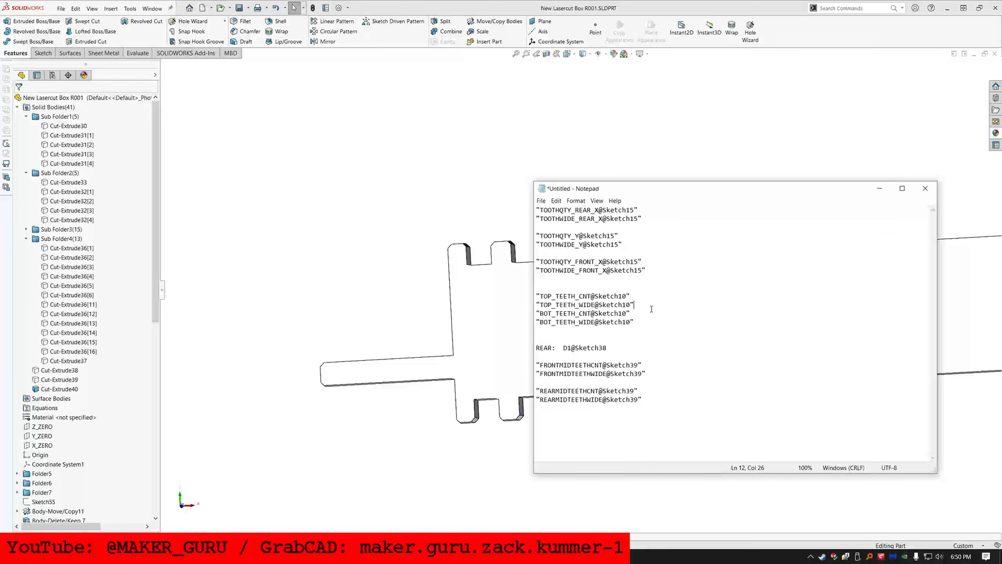
{"action": "key", "text": "Return"}
Step: Delete the "REAR: D1@Sketch38" line and the surplus blank lines around it from the notes
{"action": "key", "text": "shift+Home"}
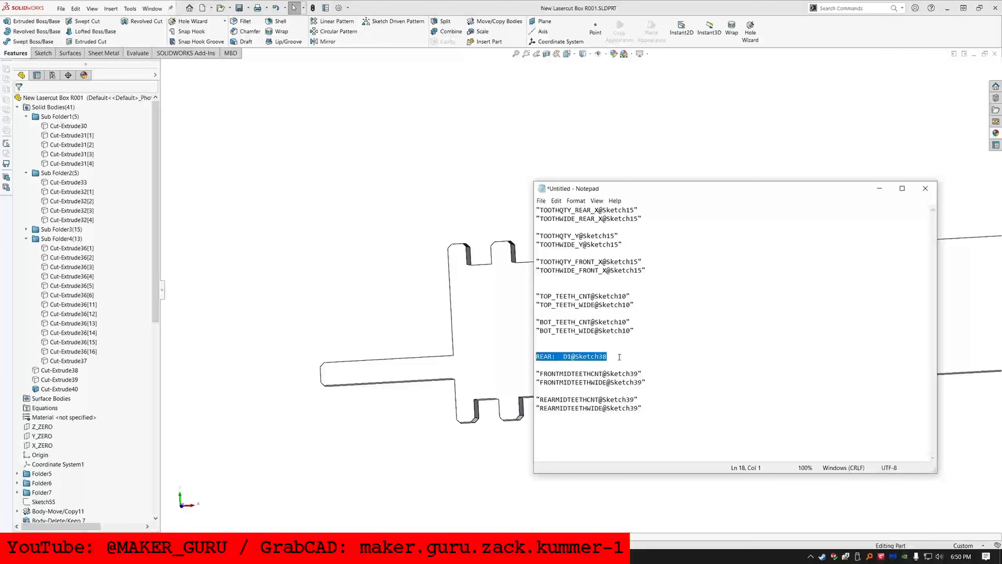
{"action": "key", "text": "Delete"}
{"action": "key", "text": "Delete"}
{"action": "key", "text": "Delete"}
{"action": "key", "text": "BackSpace"}
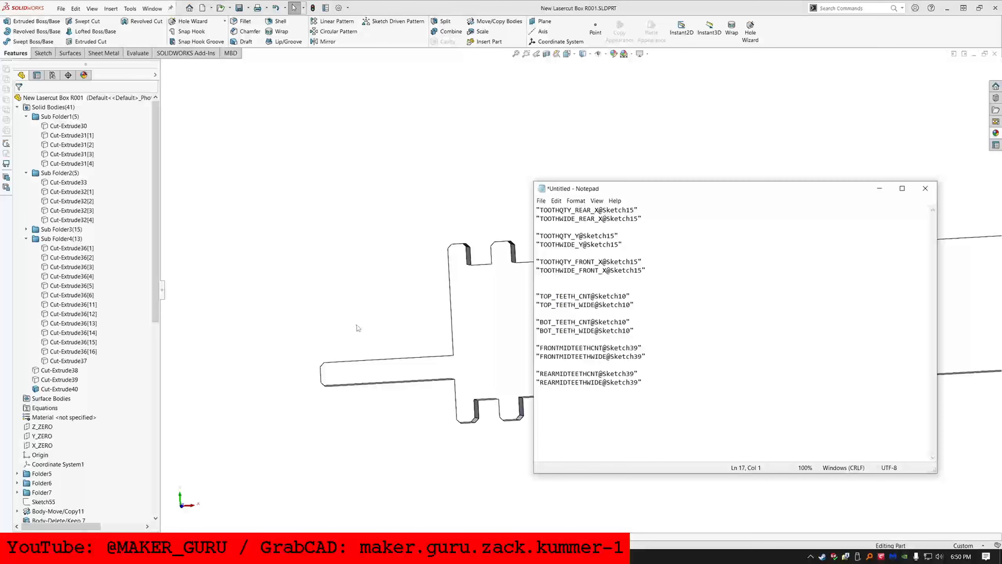
Step: Switch back to SOLIDWORKS and roll the feature history back to just after Cut-Extrude29
{"action": "scroll", "coordinate": [457, 330], "scroll_direction": "up", "scroll_amount": 5}
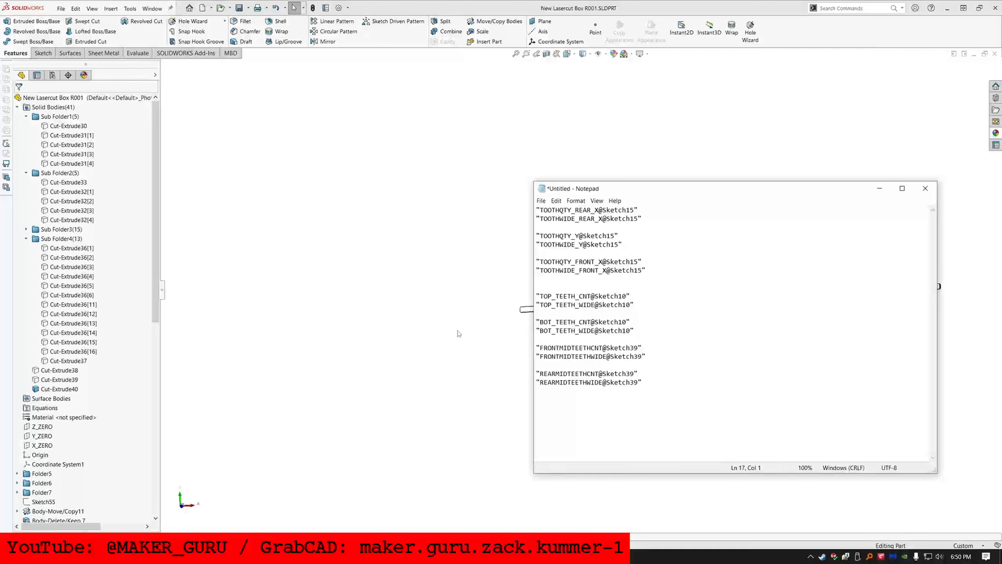
{"action": "left_click", "coordinate": [479, 298]}
{"action": "scroll", "coordinate": [644, 297], "scroll_direction": "down", "scroll_amount": 3}
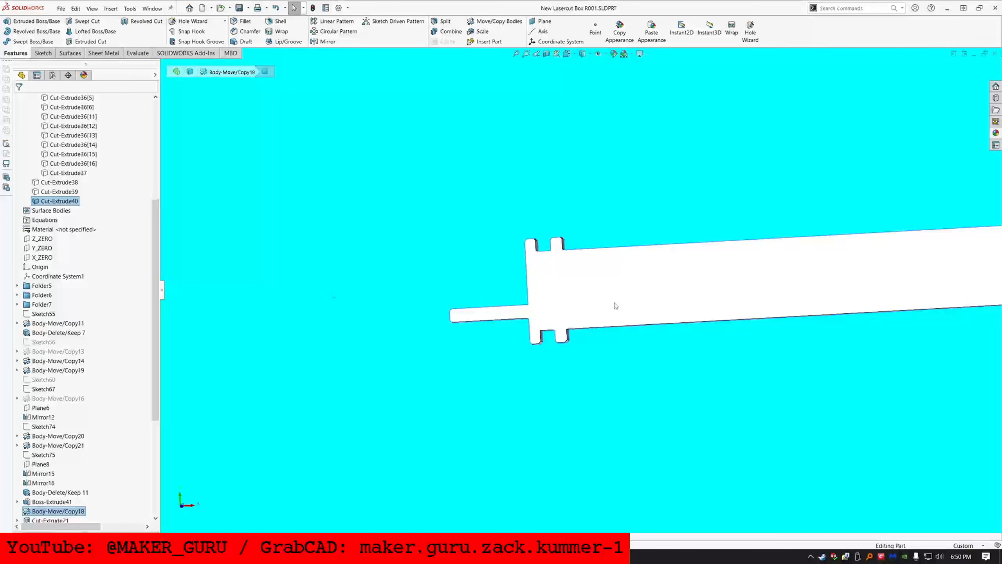
{"action": "middle_click_drag", "start_coordinate": [615, 304], "coordinate": [646, 314]}
{"action": "key", "text": "ctrl+8"}
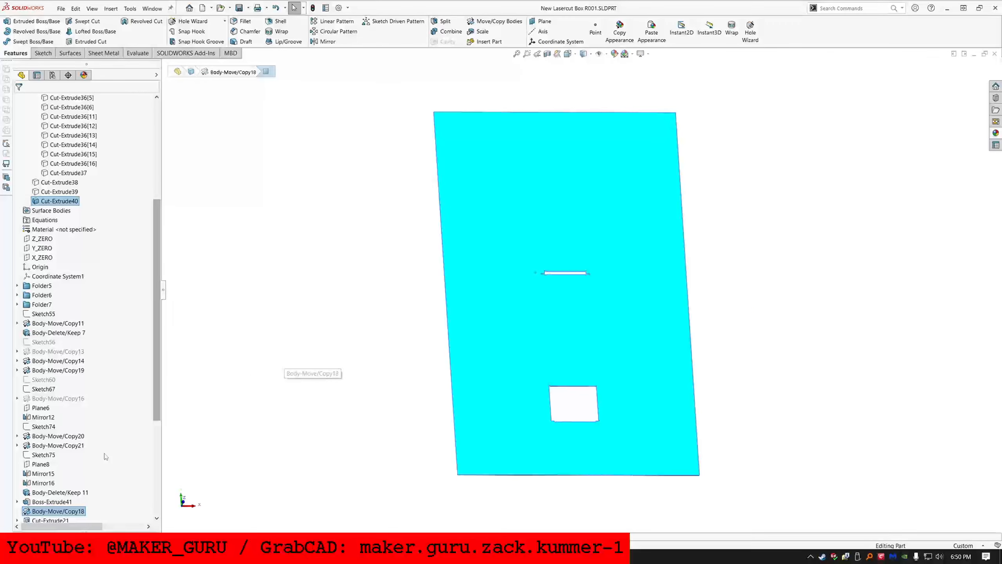
{"action": "scroll", "coordinate": [105, 457], "scroll_direction": "down", "scroll_amount": 6}
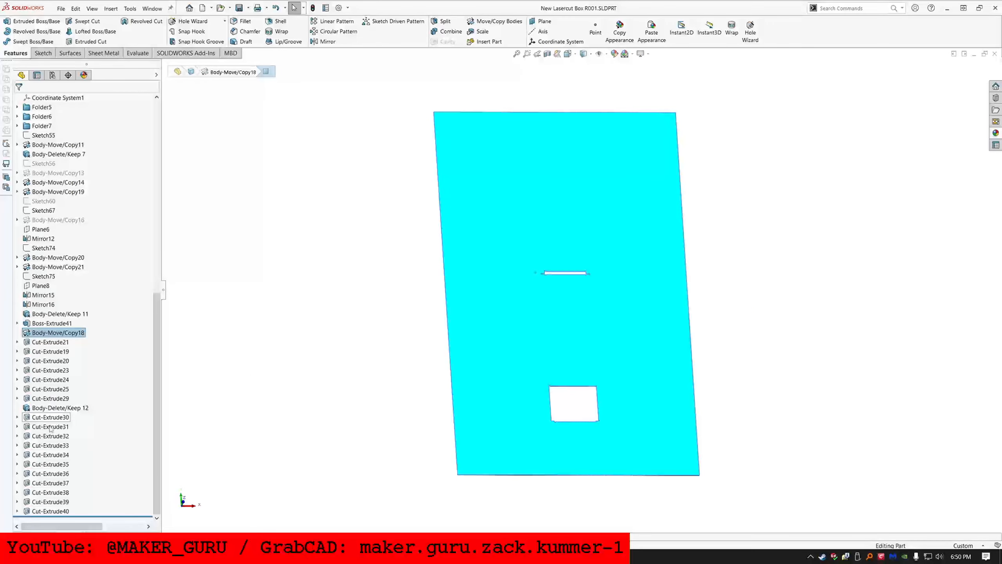
{"action": "left_click", "coordinate": [246, 485]}
{"action": "scroll", "coordinate": [95, 454], "scroll_direction": "down", "scroll_amount": 12}
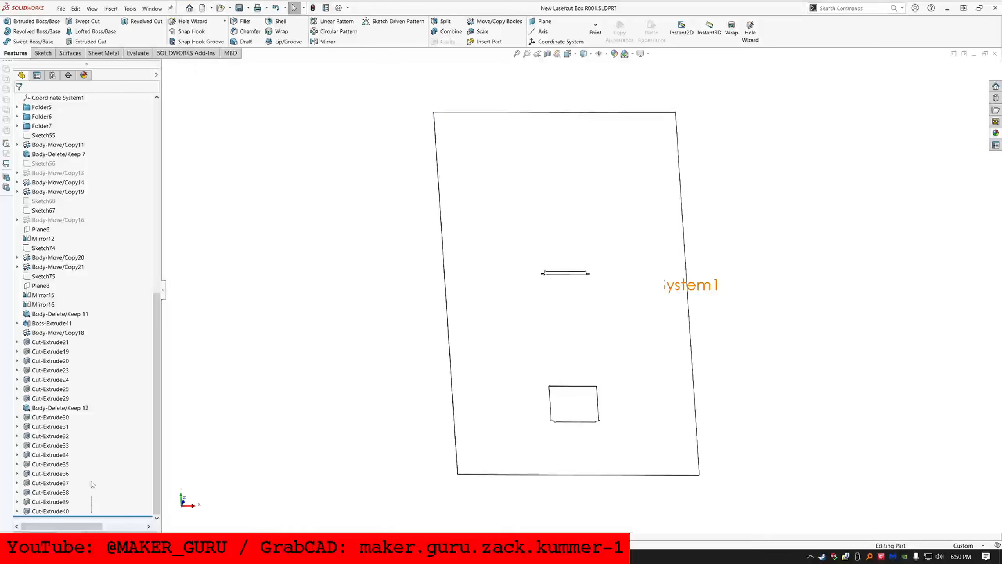
{"action": "left_click_drag", "start_coordinate": [111, 470], "coordinate": [94, 400]}
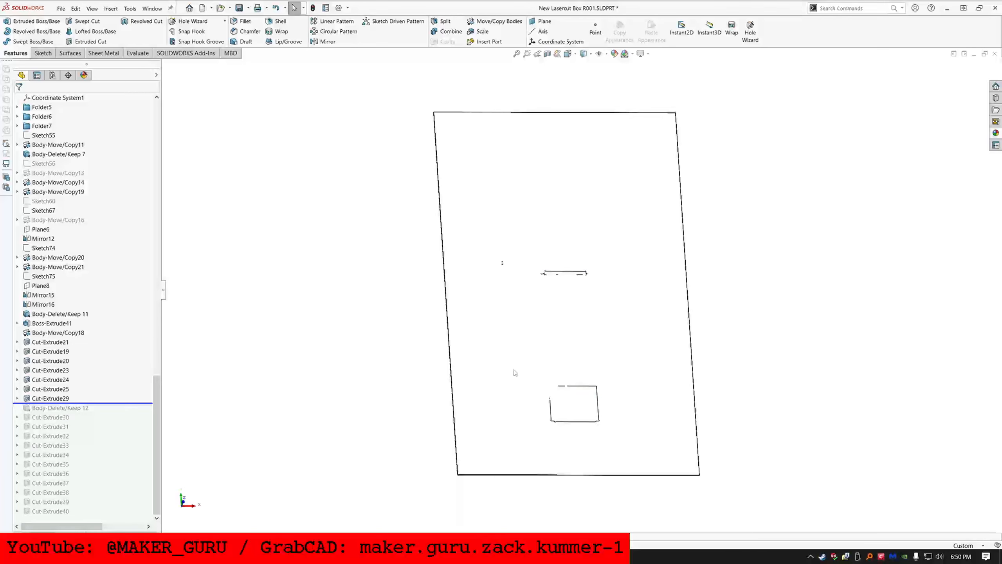
Step: Clear the feature scope of Cut-Extrude21 and select only the large flat sheet body for the cut
{"action": "middle_click_drag", "start_coordinate": [515, 372], "coordinate": [521, 276]}
{"action": "left_click", "coordinate": [50, 342]}
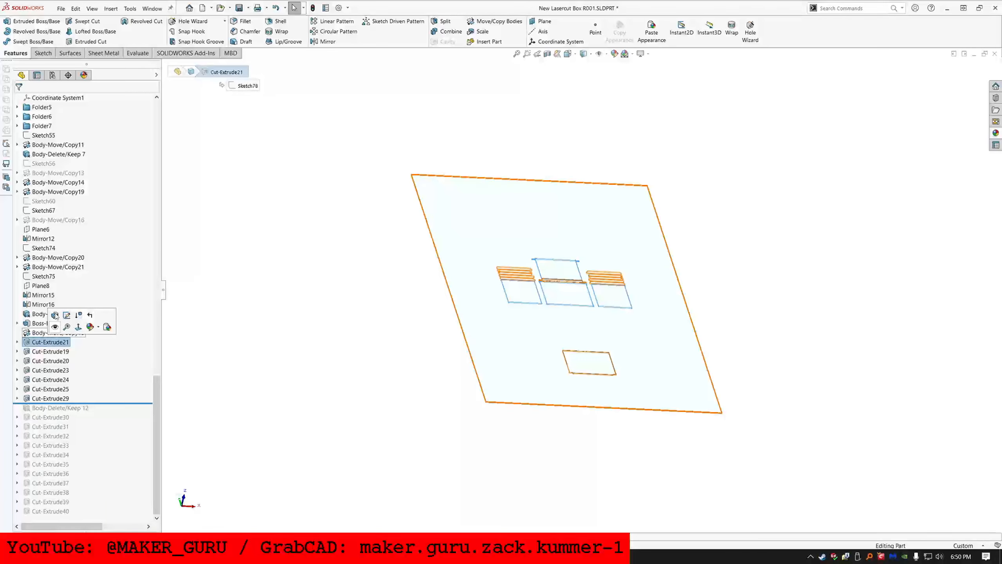
{"action": "left_click", "coordinate": [57, 321]}
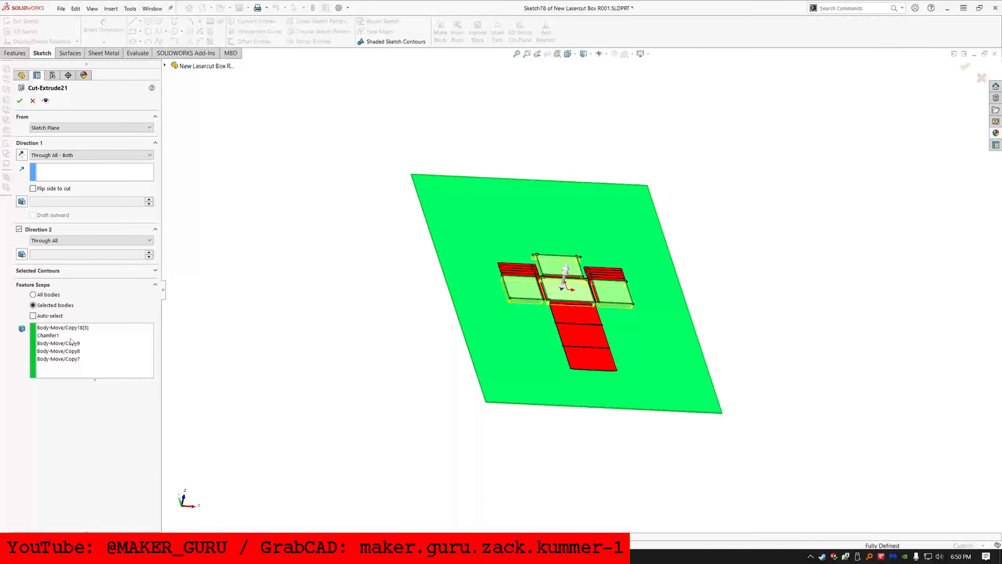
{"action": "right_click", "coordinate": [83, 337]}
{"action": "left_click", "coordinate": [94, 343]}
{"action": "left_click", "coordinate": [475, 316]}
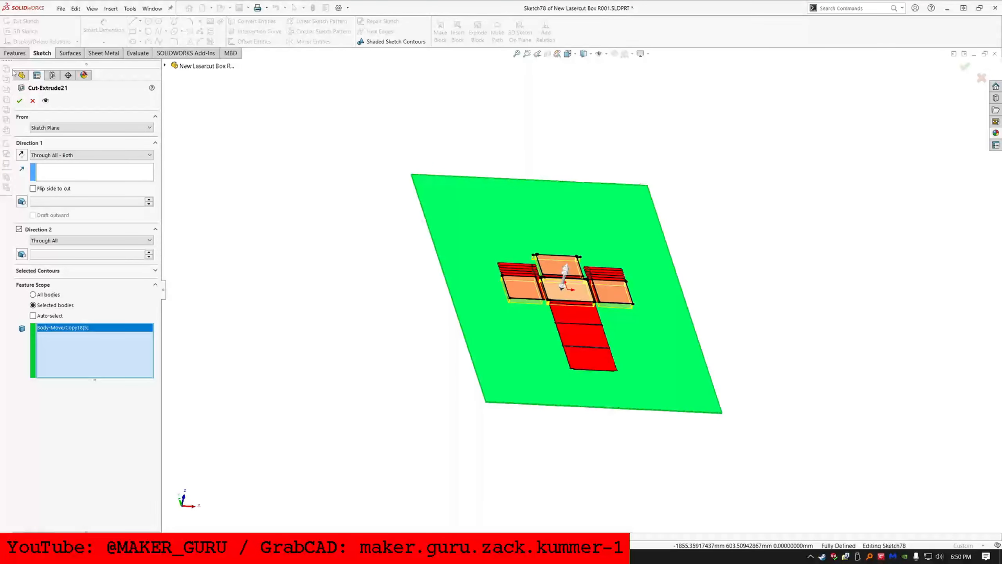
{"action": "left_click", "coordinate": [20, 101]}
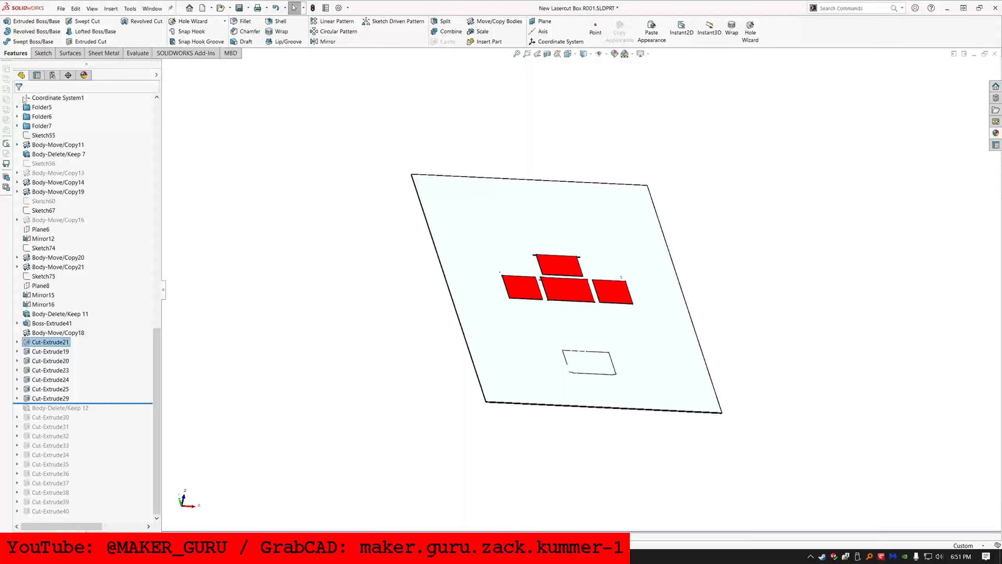
Step: Remove Body-Move/Copy6 from the feature scope of Cut-Extrude19 and keep all resulting bodies
{"action": "left_click", "coordinate": [51, 351]}
{"action": "left_click", "coordinate": [51, 330]}
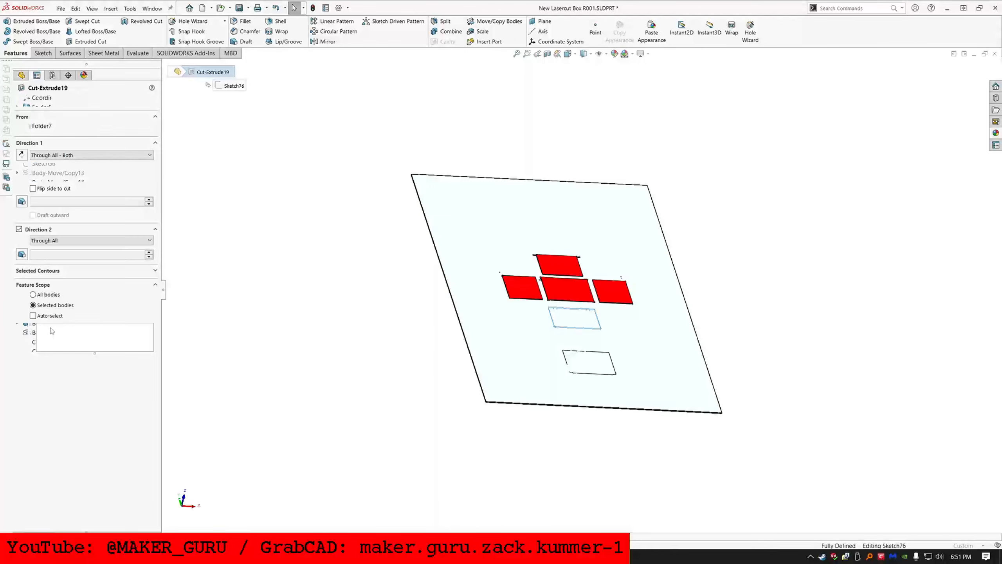
{"action": "left_click", "coordinate": [57, 335]}
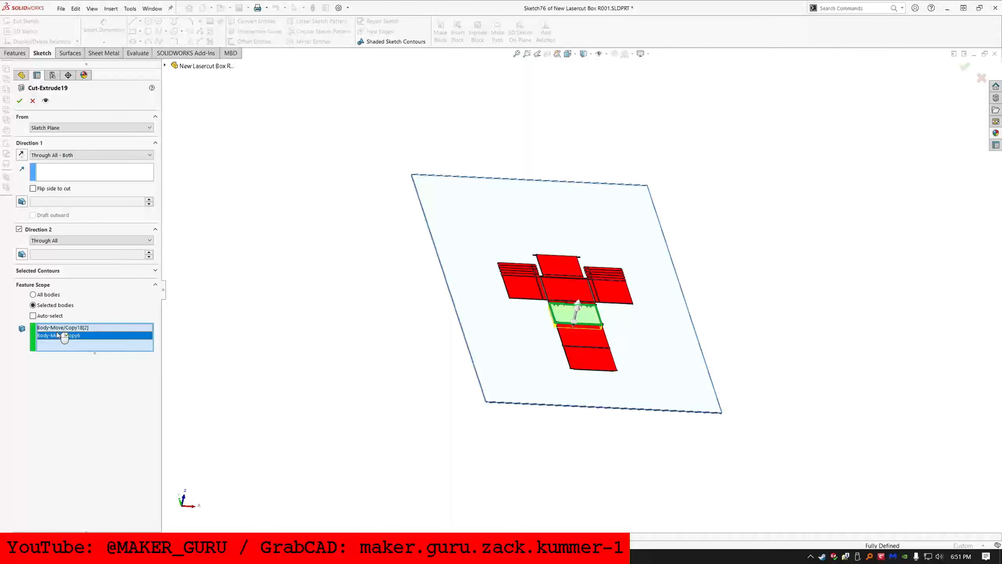
{"action": "key", "text": "Delete"}
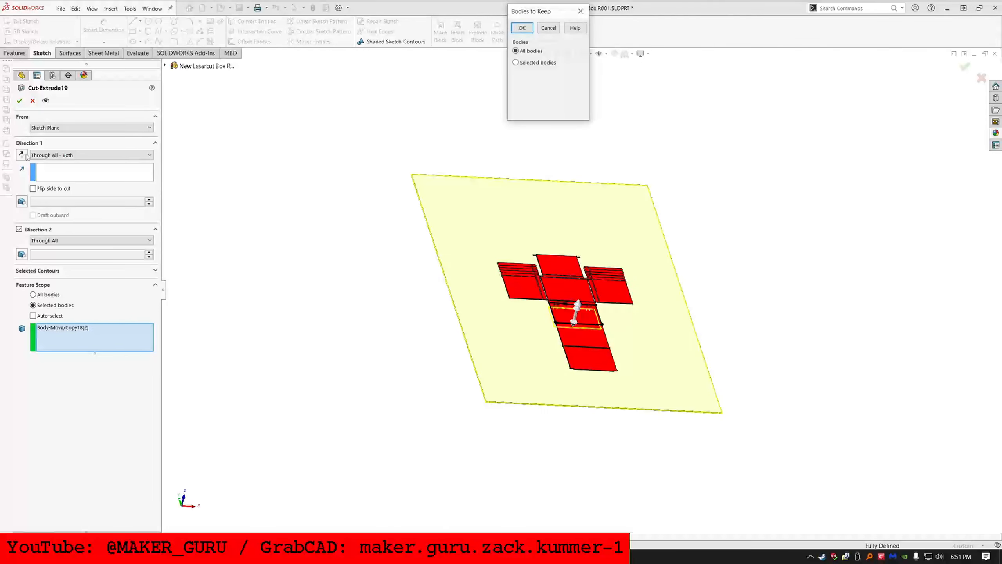
{"action": "left_click", "coordinate": [522, 27]}
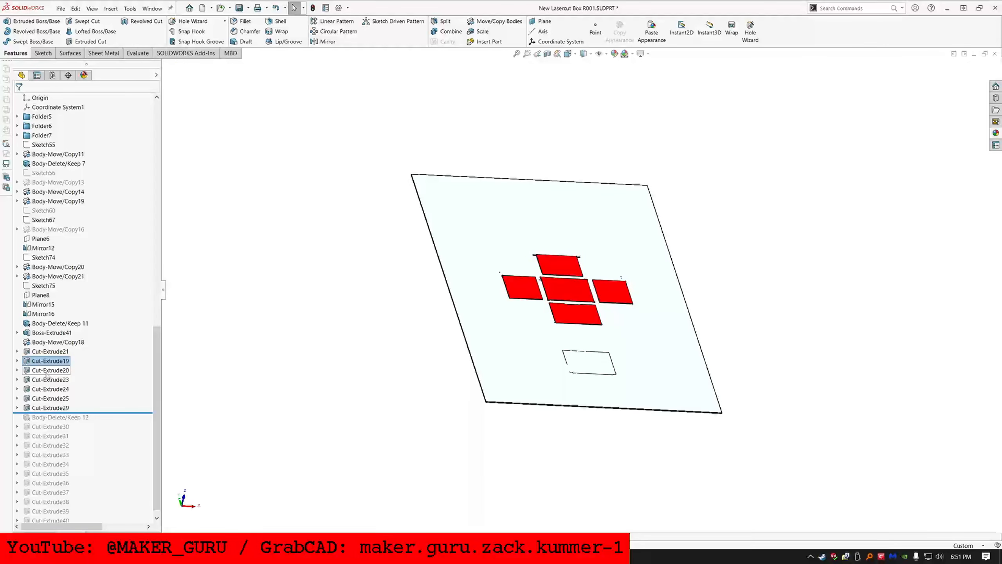
Step: Remove Body-Move/Copy4 from the feature scope of Cut-Extrude20 and keep all resulting bodies
{"action": "left_click", "coordinate": [46, 373]}
{"action": "left_click", "coordinate": [49, 349]}
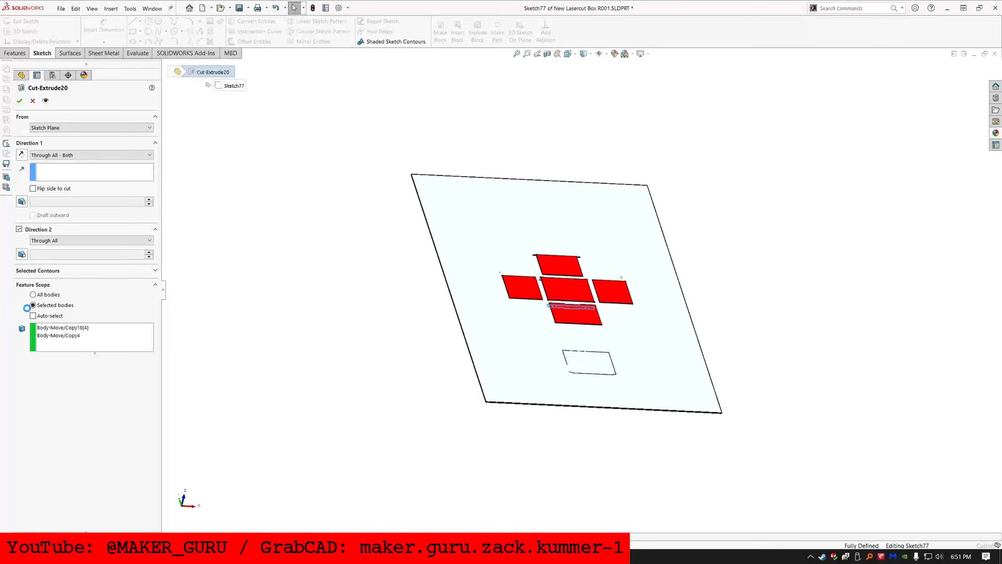
{"action": "left_click", "coordinate": [58, 335]}
{"action": "key", "text": "Delete"}
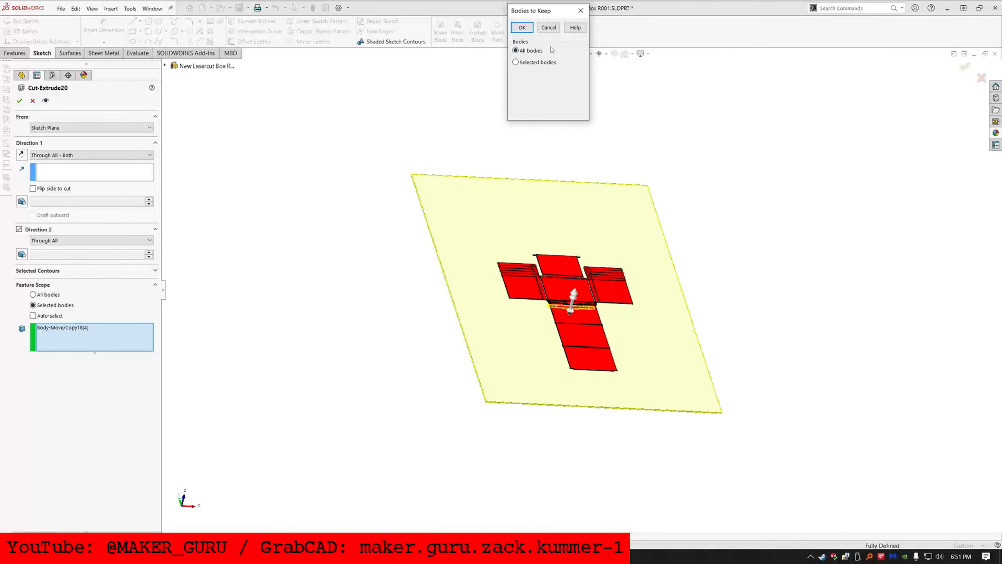
{"action": "left_click", "coordinate": [520, 28]}
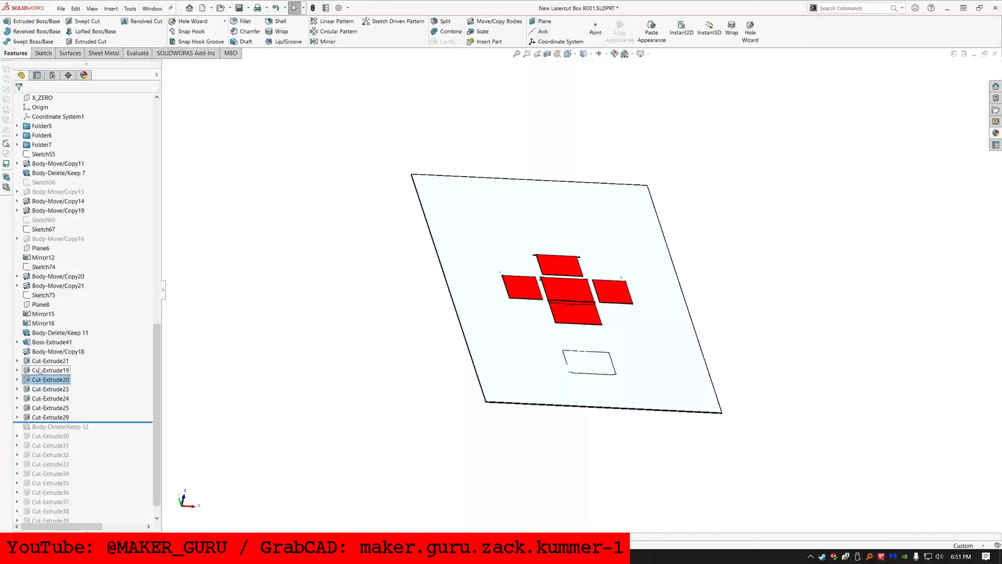
Step: Remove Body-Move/Copy2, Body-Move/Copy10 and Body-Move/Copy3 from the feature scope of Cut-Extrude23, leaving only Boss-Extrude41
{"action": "left_click", "coordinate": [65, 391]}
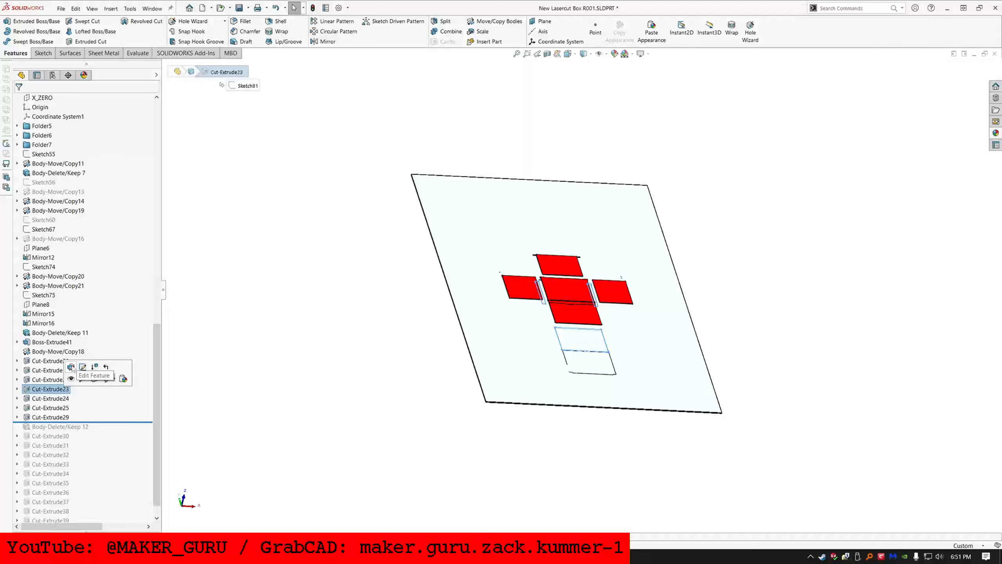
{"action": "left_click", "coordinate": [71, 367]}
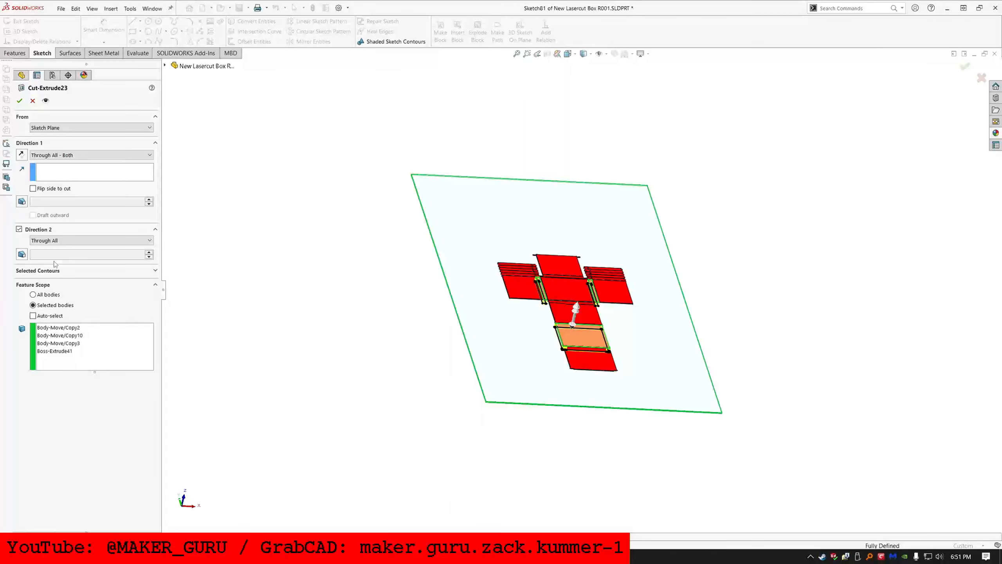
{"action": "left_click", "coordinate": [54, 351]}
{"action": "left_click", "coordinate": [55, 343], "text": "ctrl"}
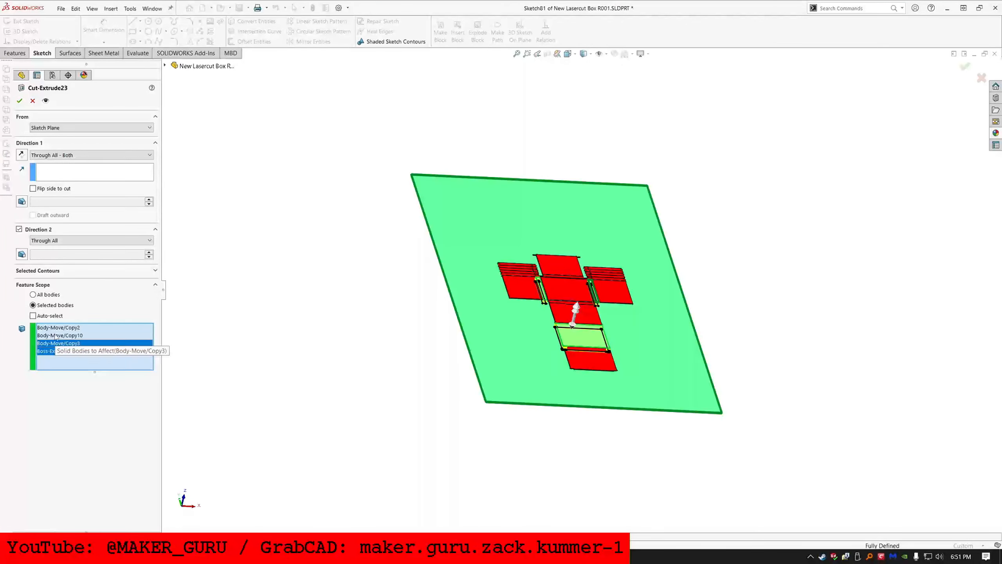
{"action": "left_click", "coordinate": [56, 328], "text": "ctrl"}
{"action": "left_click", "coordinate": [55, 351], "text": "ctrl"}
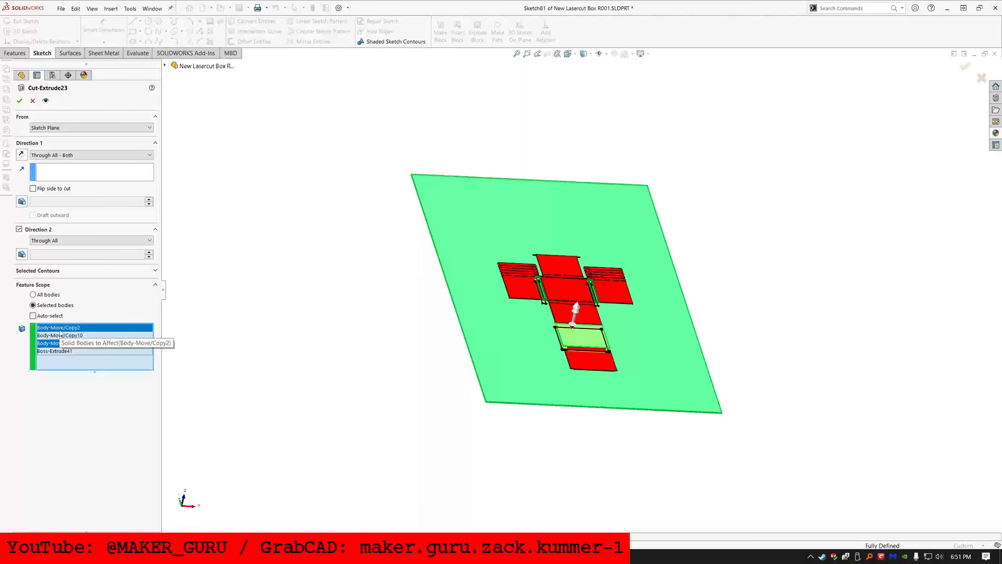
{"action": "left_click", "coordinate": [62, 336], "text": "ctrl"}
{"action": "key", "text": "Delete"}
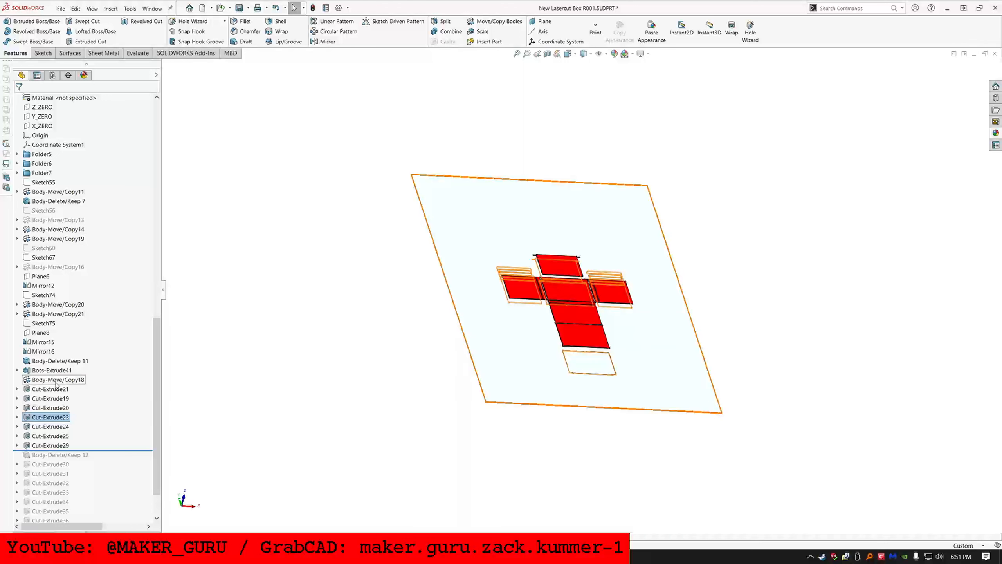
{"action": "left_click", "coordinate": [50, 426]}
{"action": "left_click", "coordinate": [76, 403]}
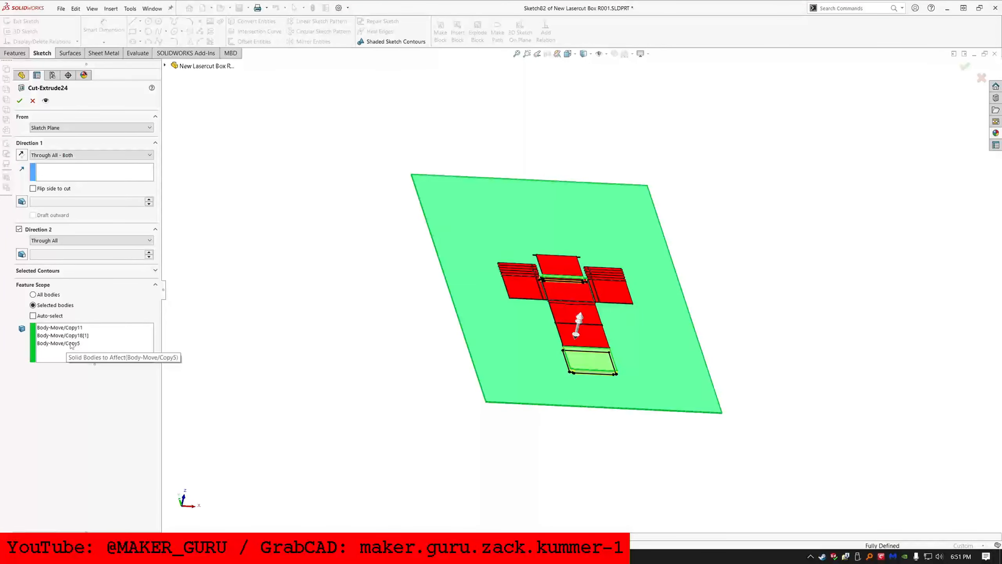
{"action": "left_click", "coordinate": [73, 344]}
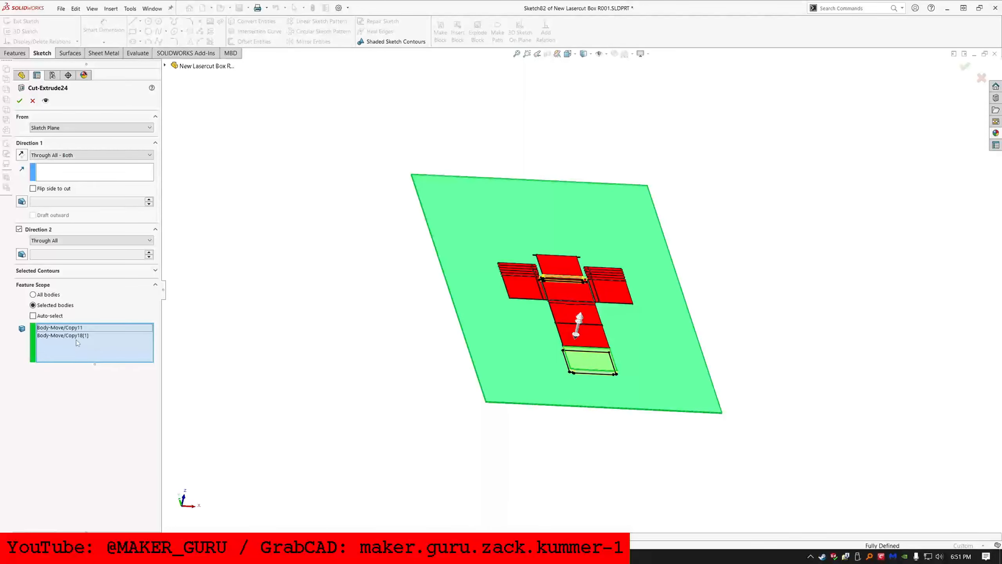
{"action": "left_click", "coordinate": [78, 336]}
{"action": "key", "text": "Delete"}
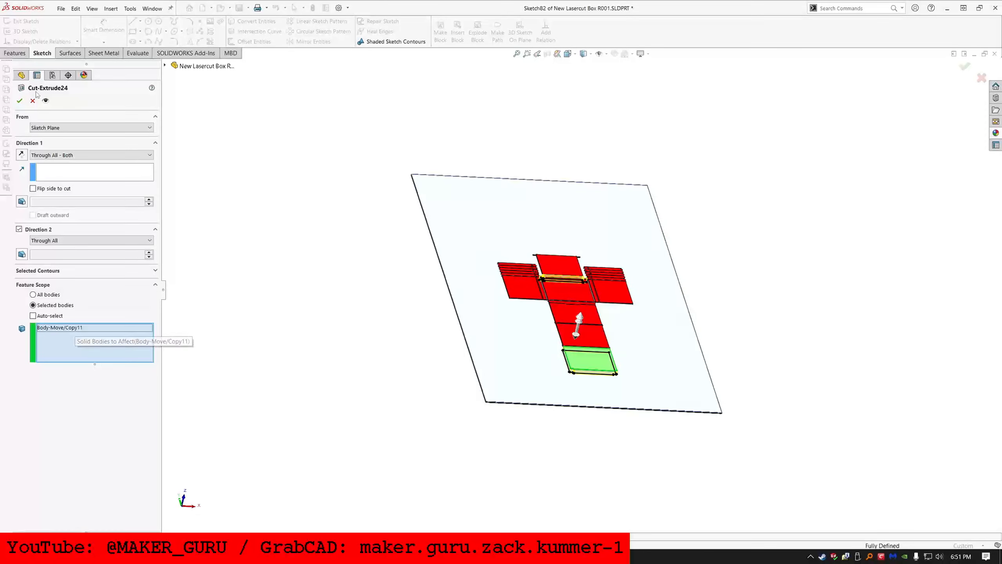
{"action": "left_click", "coordinate": [19, 100]}
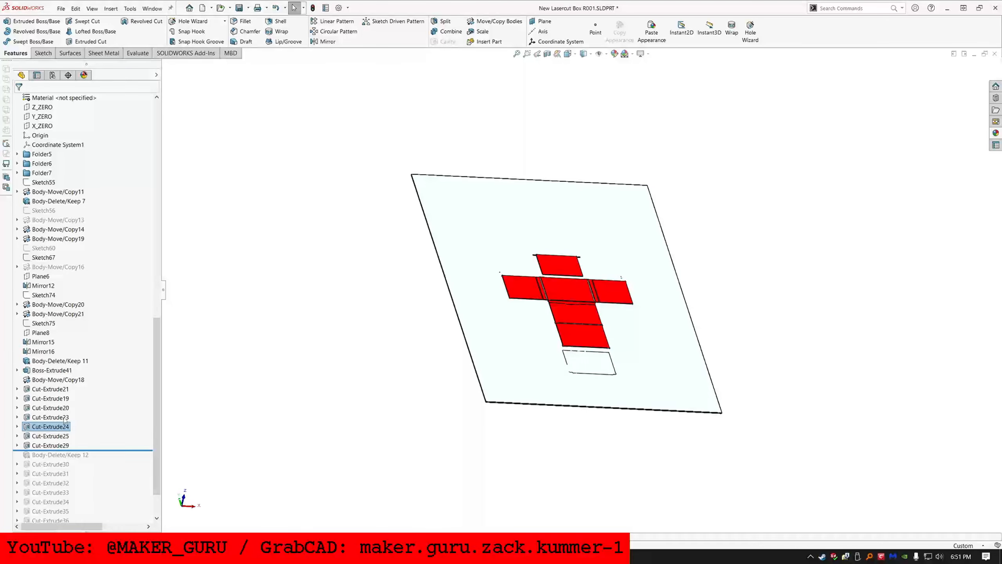
Step: Replace the feature scope of Cut-Extrude24 with only the large sheet body and keep all resulting bodies
{"action": "right_click", "coordinate": [59, 424]}
{"action": "left_click", "coordinate": [66, 348]}
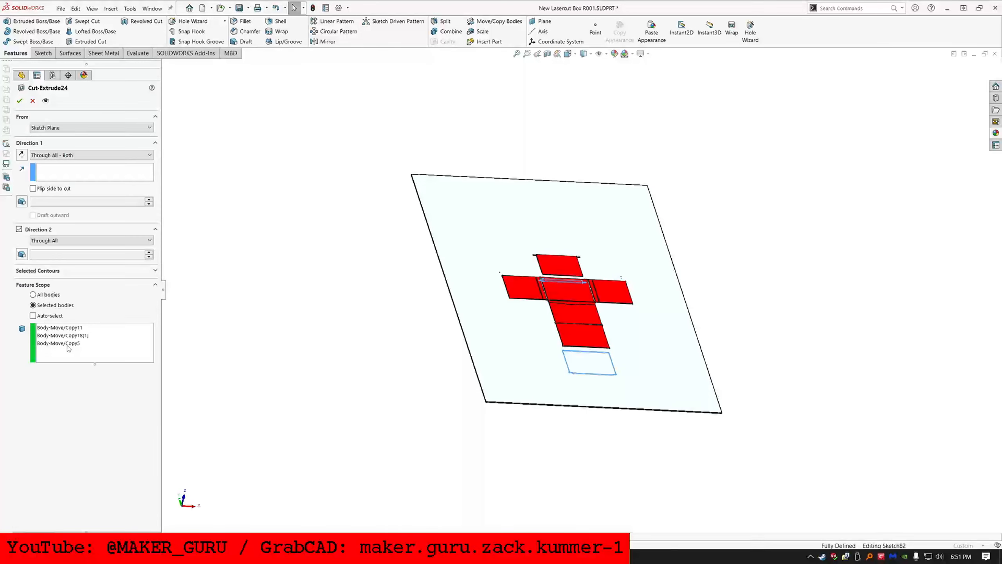
{"action": "right_click", "coordinate": [82, 345]}
{"action": "left_click", "coordinate": [109, 350]}
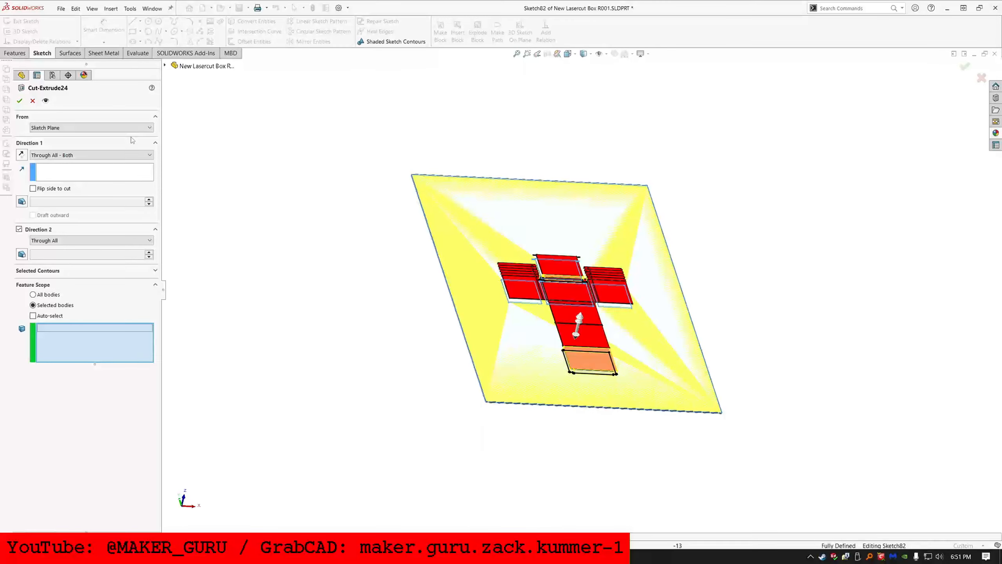
{"action": "left_click", "coordinate": [497, 246]}
{"action": "left_click", "coordinate": [19, 100]}
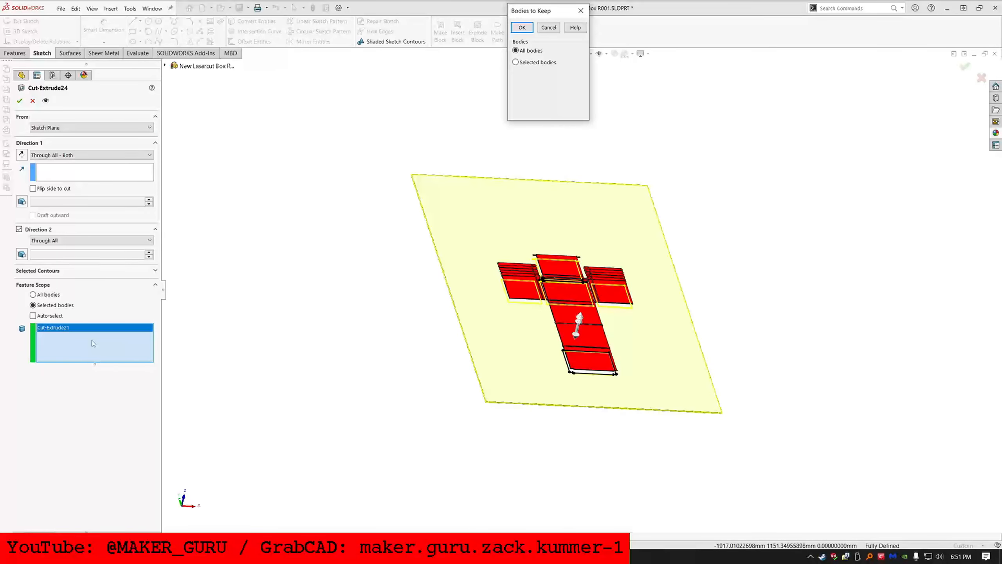
{"action": "left_click", "coordinate": [522, 28]}
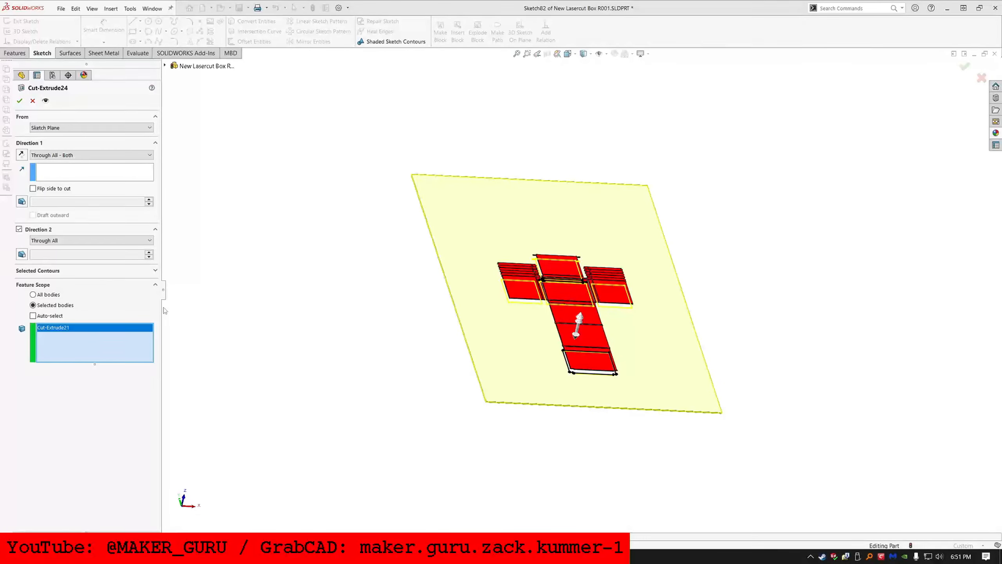
Step: Replace the feature scope of Cut-Extrude25 with only the large sheet body and keep all resulting bodies
{"action": "left_click", "coordinate": [59, 475]}
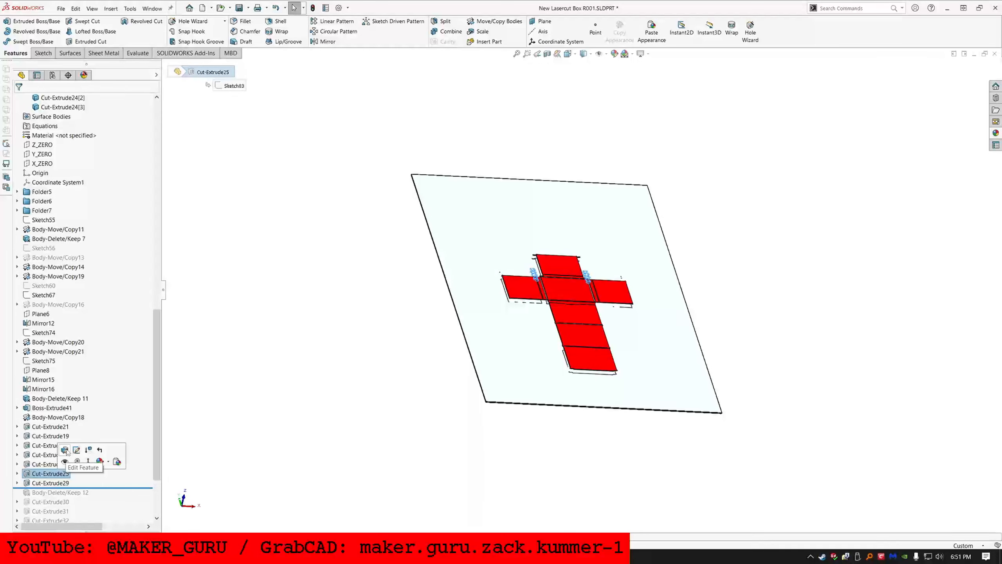
{"action": "left_click", "coordinate": [65, 450]}
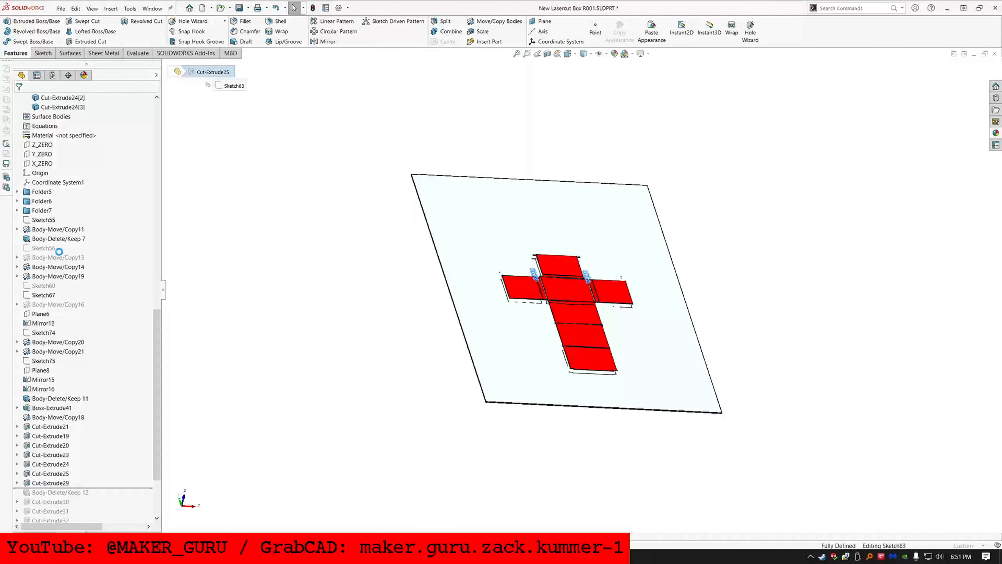
{"action": "right_click", "coordinate": [60, 343]}
{"action": "left_click", "coordinate": [94, 350]}
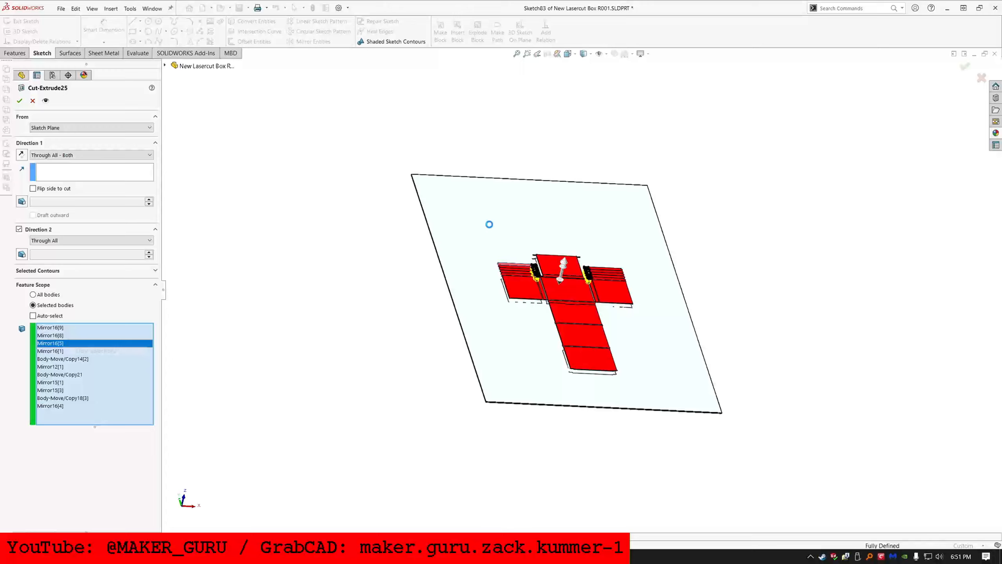
{"action": "left_click", "coordinate": [490, 225]}
{"action": "left_click", "coordinate": [20, 101]}
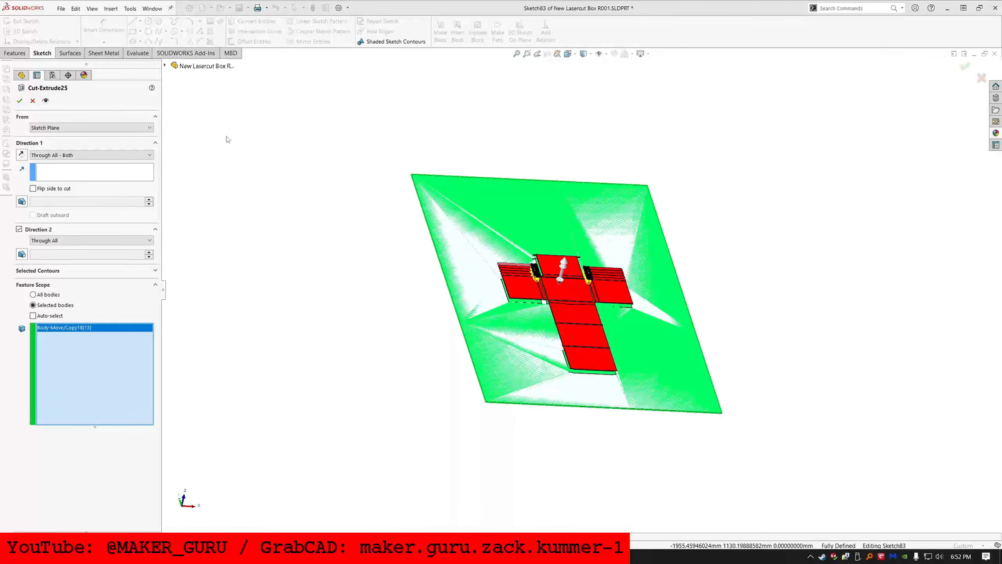
{"action": "left_click", "coordinate": [521, 27]}
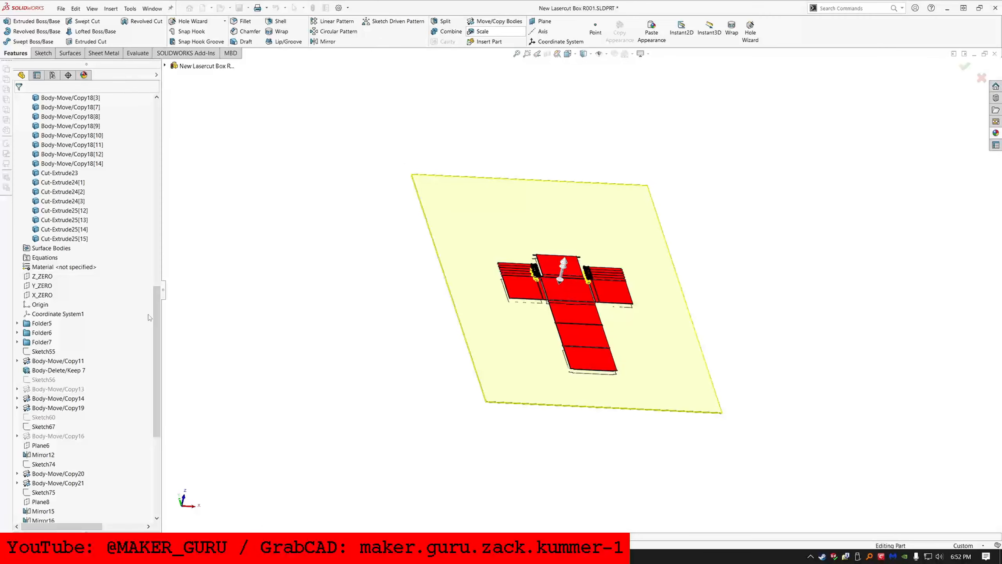
Step: Roll the model forward past Cut-Extrude29 and try to replace its feature scope with the large sheet body
{"action": "left_click_drag", "start_coordinate": [90, 450], "coordinate": [90, 451]}
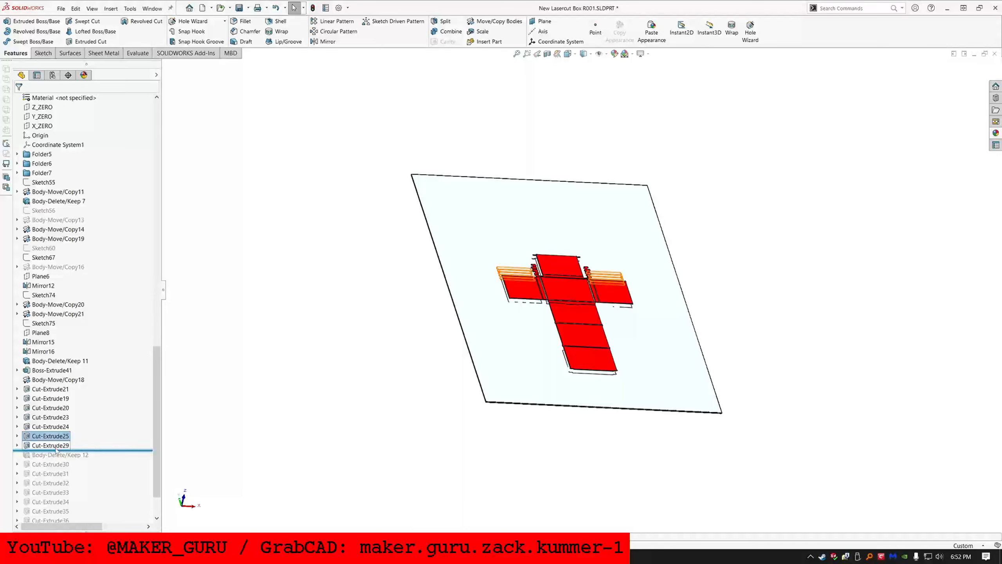
{"action": "left_click", "coordinate": [50, 445]}
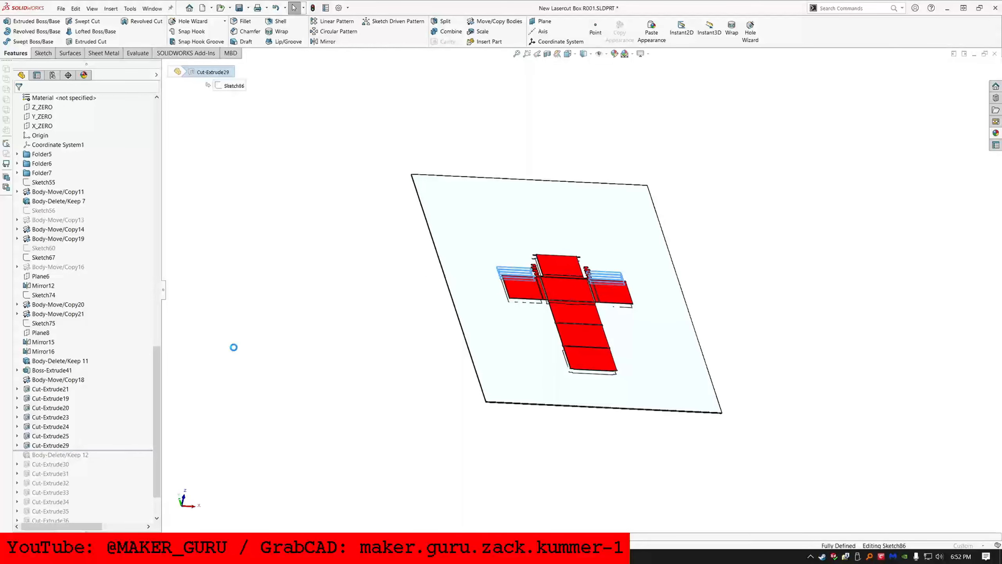
{"action": "right_click", "coordinate": [79, 310]}
{"action": "left_click", "coordinate": [101, 318]}
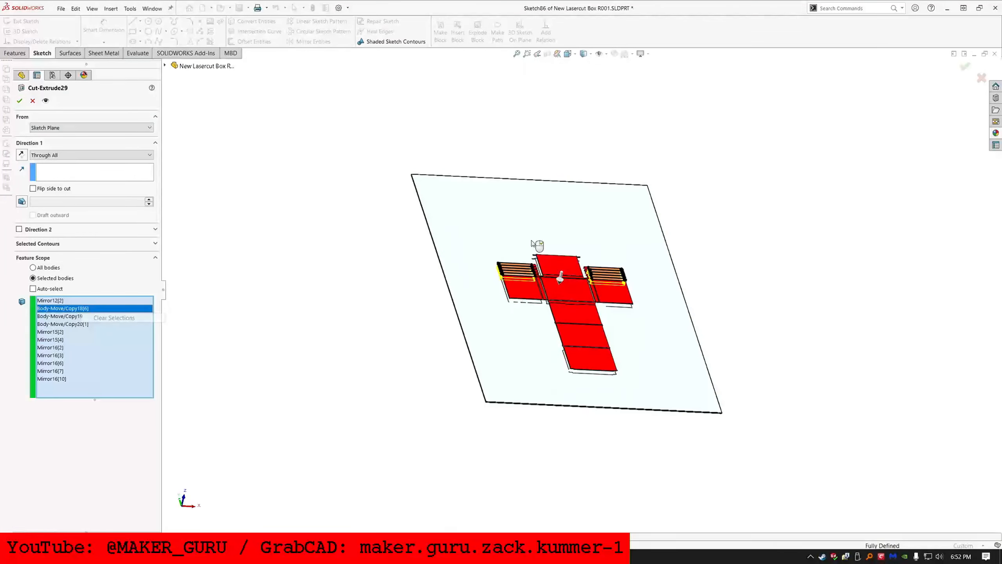
{"action": "left_click", "coordinate": [525, 236]}
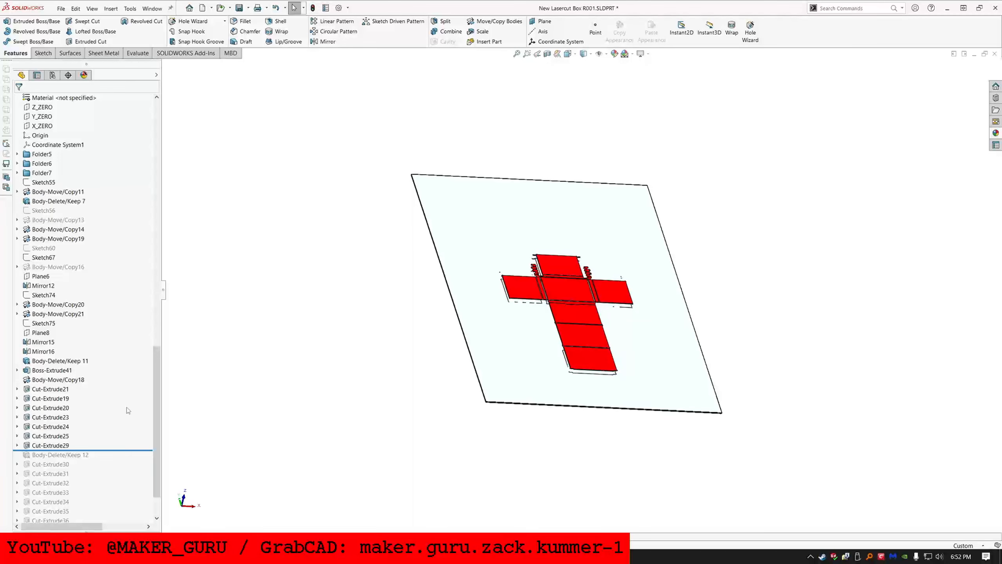
Step: Check the feature scopes of Cut-Extrude25 and Cut-Extrude29, leaving both definitions without edits
{"action": "left_click", "coordinate": [60, 446]}
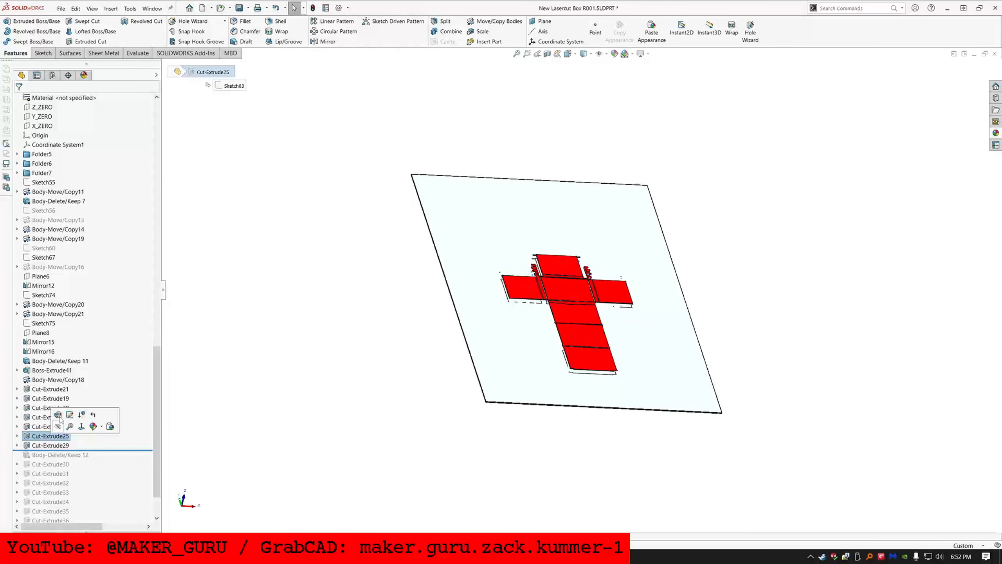
{"action": "left_click", "coordinate": [47, 436]}
{"action": "left_click", "coordinate": [62, 414]}
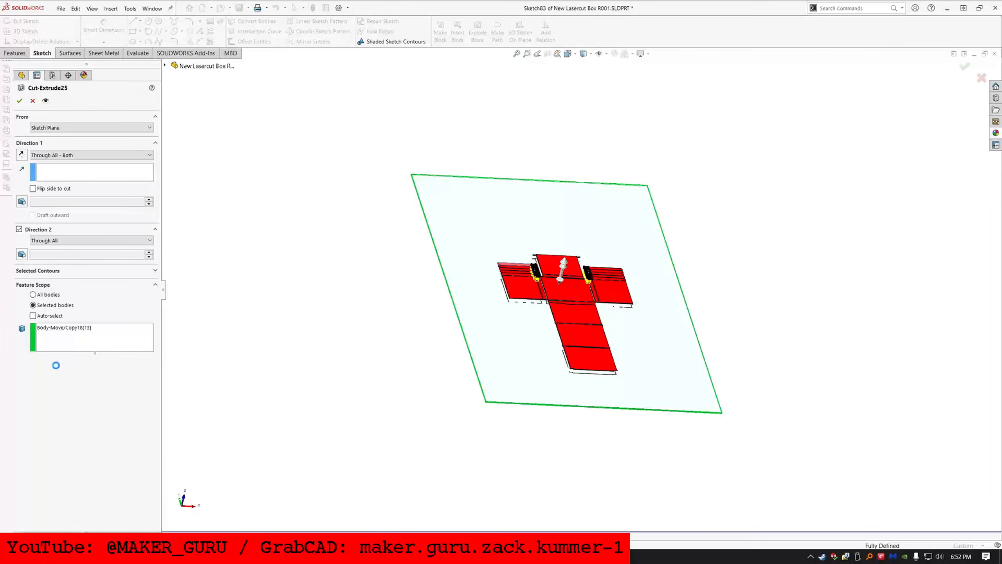
{"action": "left_click", "coordinate": [31, 101]}
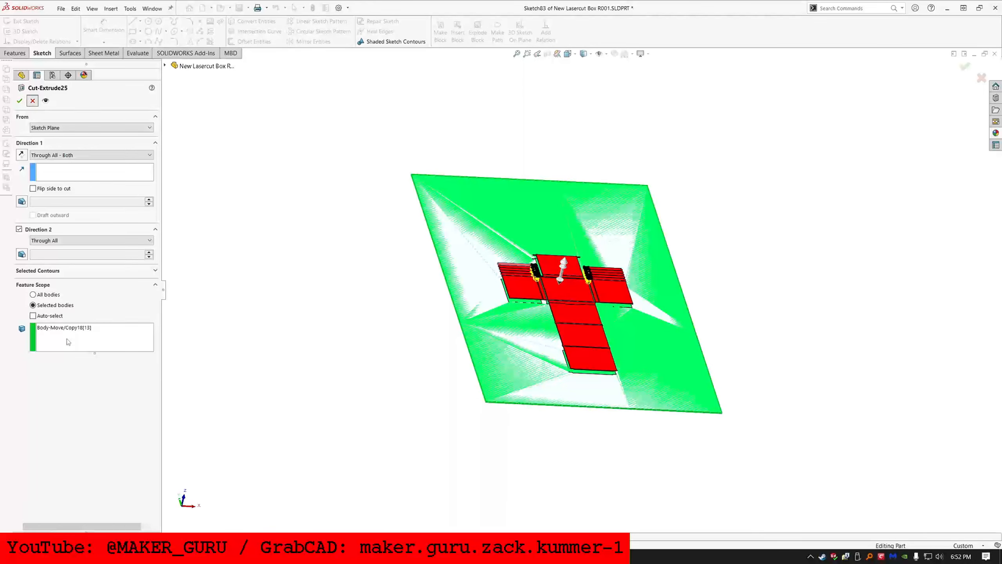
{"action": "left_click", "coordinate": [58, 445]}
{"action": "left_click", "coordinate": [63, 425]}
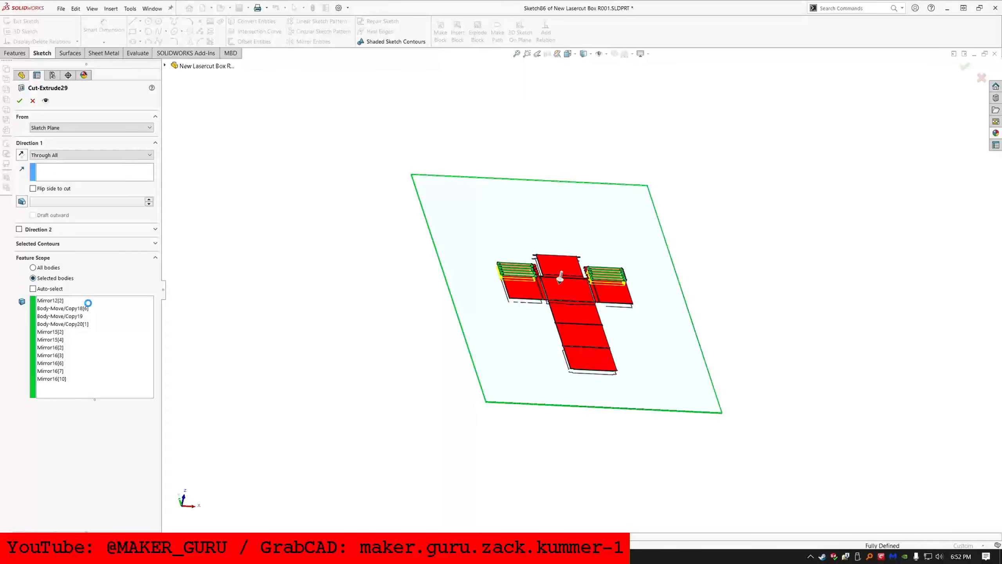
{"action": "key", "text": "Escape"}
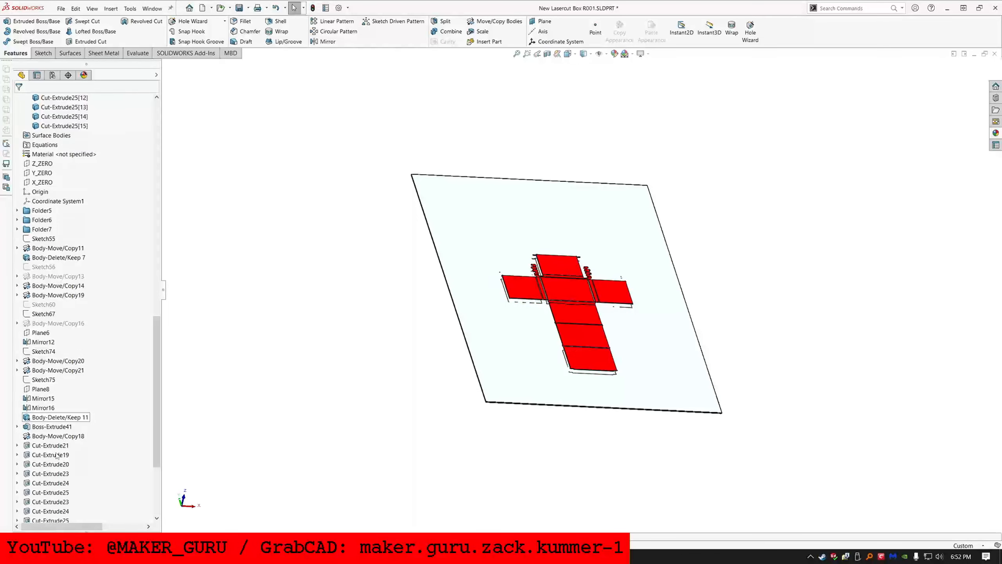
Step: Replace the feature scope of Cut-Extrude29 with only the large sheet body and keep all resulting bodies
{"action": "scroll", "coordinate": [58, 455], "scroll_direction": "down", "scroll_amount": 4}
{"action": "left_click", "coordinate": [57, 389]}
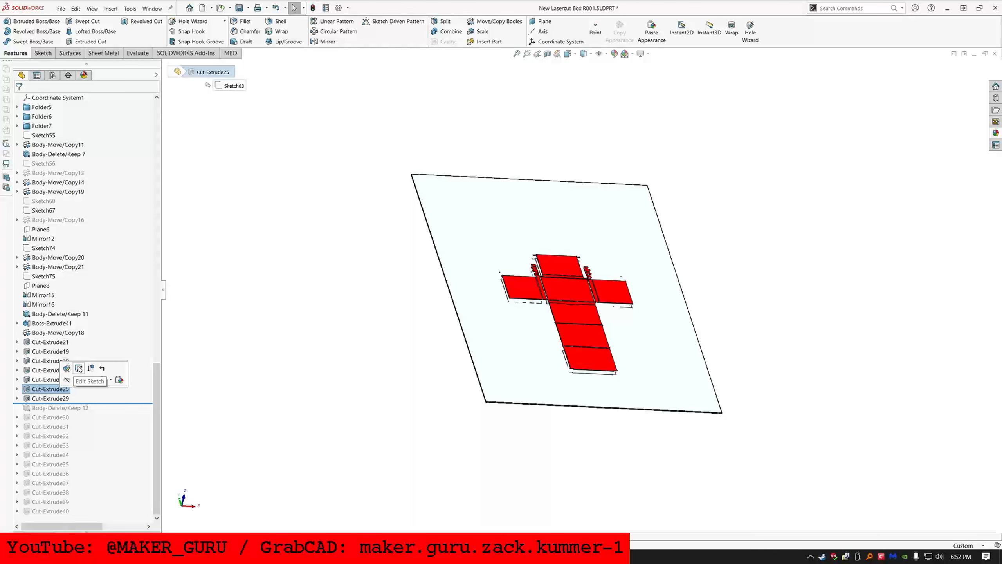
{"action": "left_click", "coordinate": [65, 399]}
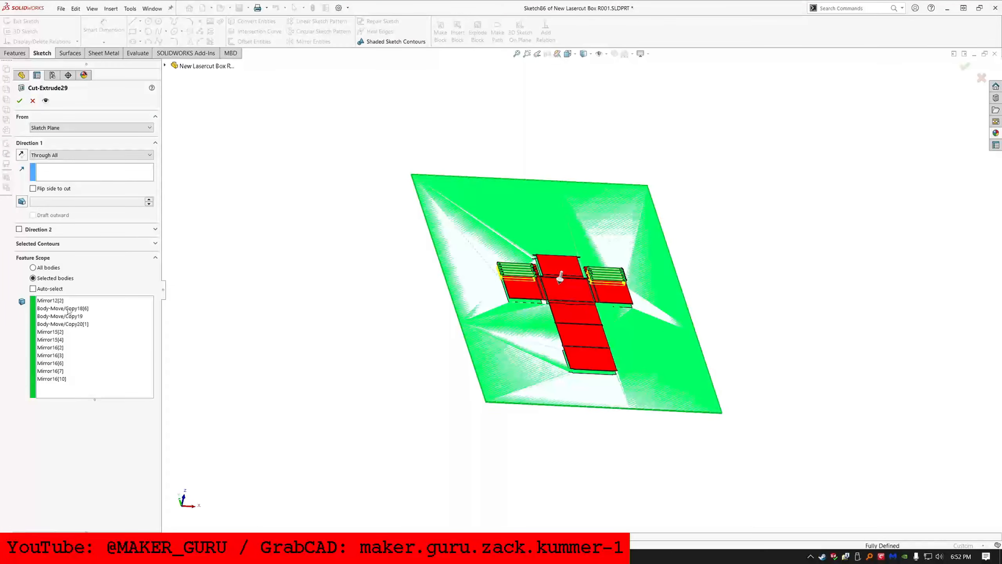
{"action": "right_click", "coordinate": [68, 309]}
{"action": "left_click", "coordinate": [94, 314]}
{"action": "left_click", "coordinate": [494, 227]}
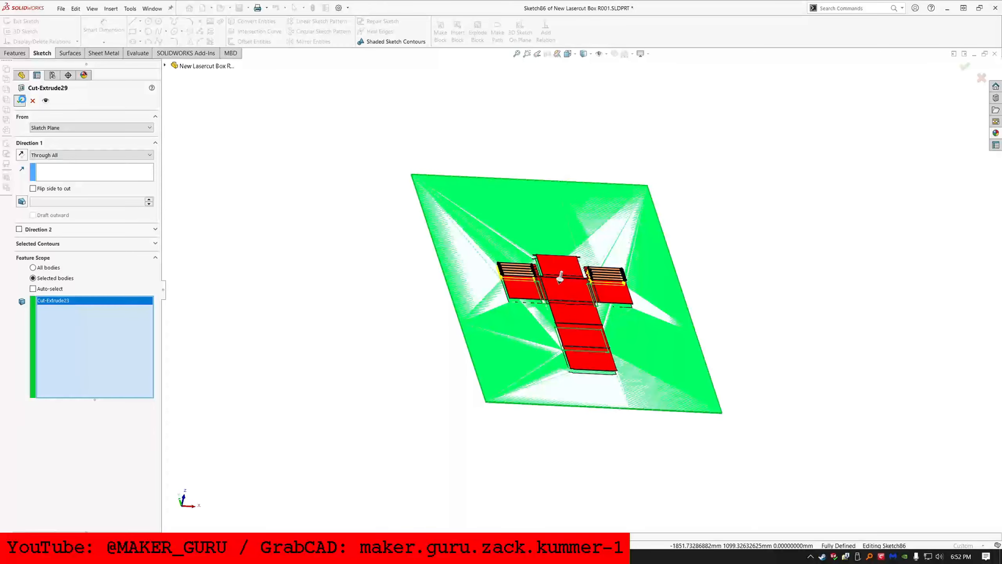
{"action": "left_click", "coordinate": [20, 99]}
{"action": "left_click", "coordinate": [520, 28]}
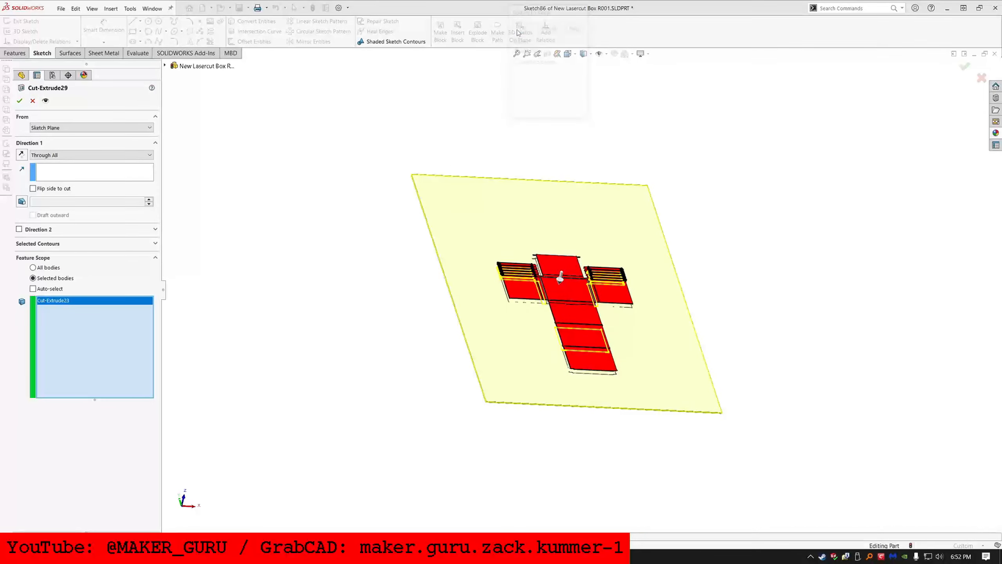
Step: Roll the model forward past Body-Delete/Keep 12 and delete that feature
{"action": "scroll", "coordinate": [74, 470], "scroll_direction": "down", "scroll_amount": 1}
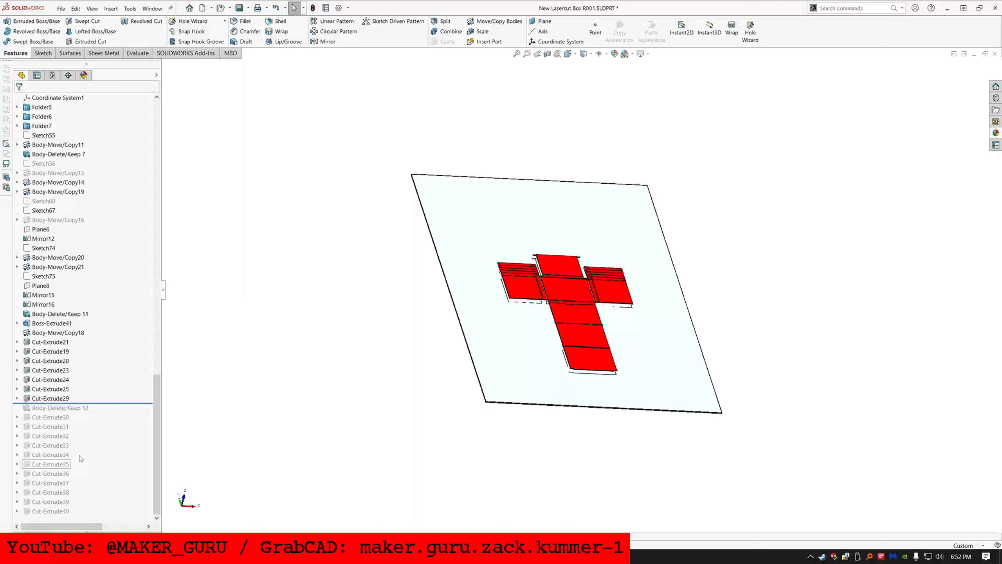
{"action": "left_click_drag", "start_coordinate": [120, 401], "coordinate": [88, 412]}
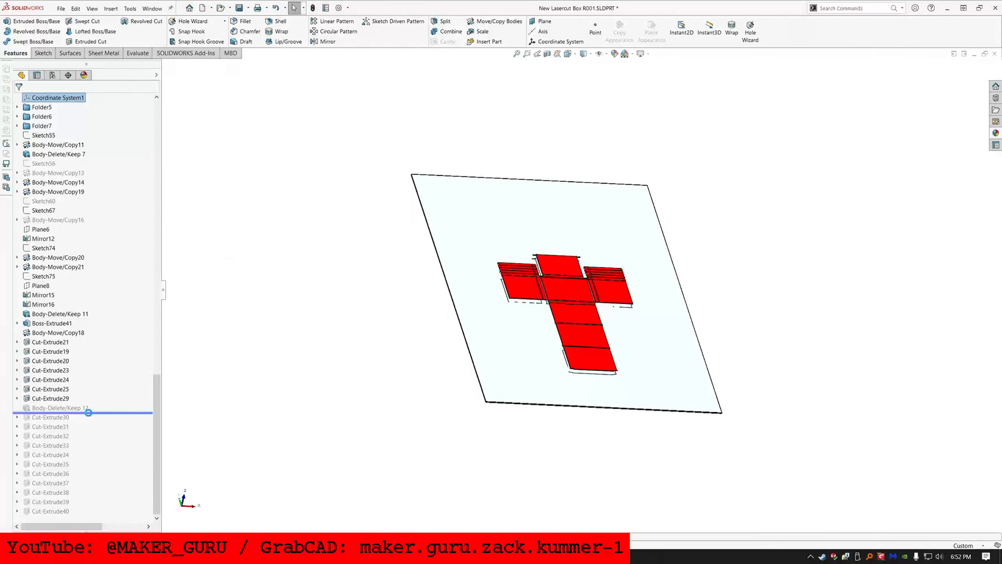
{"action": "left_click", "coordinate": [68, 408]}
{"action": "key", "text": "Delete"}
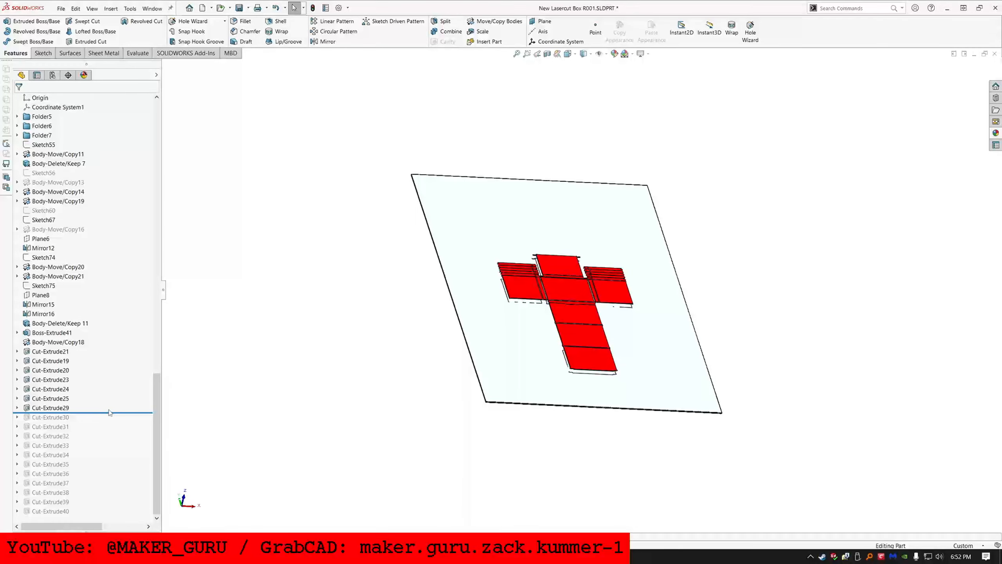
Step: Hide the solid bodies Cut-Extrude29[12] through Cut-Extrude29[17]
{"action": "scroll", "coordinate": [88, 392], "scroll_direction": "up", "scroll_amount": 8}
{"action": "scroll", "coordinate": [79, 358], "scroll_direction": "up", "scroll_amount": 6}
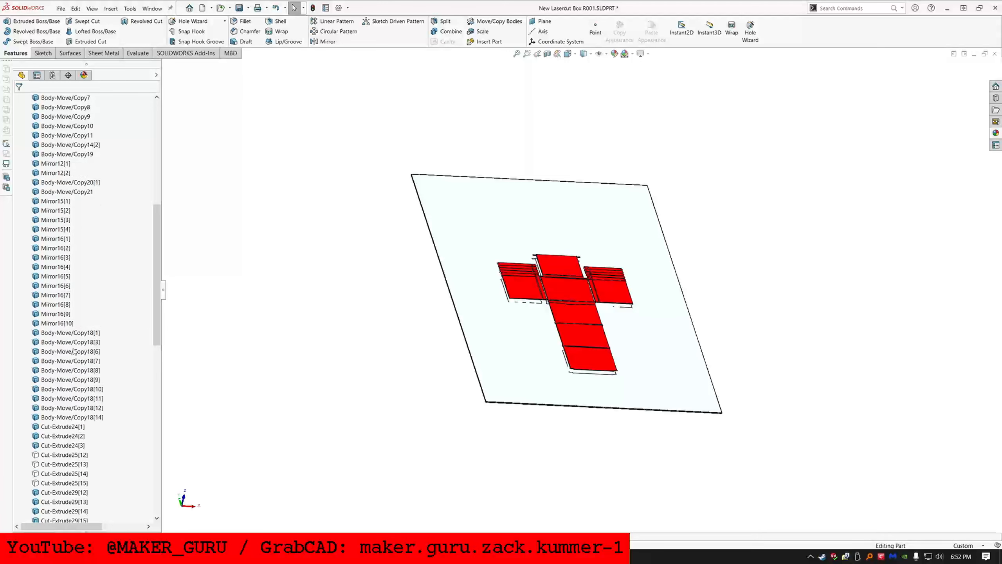
{"action": "left_click", "coordinate": [63, 380]}
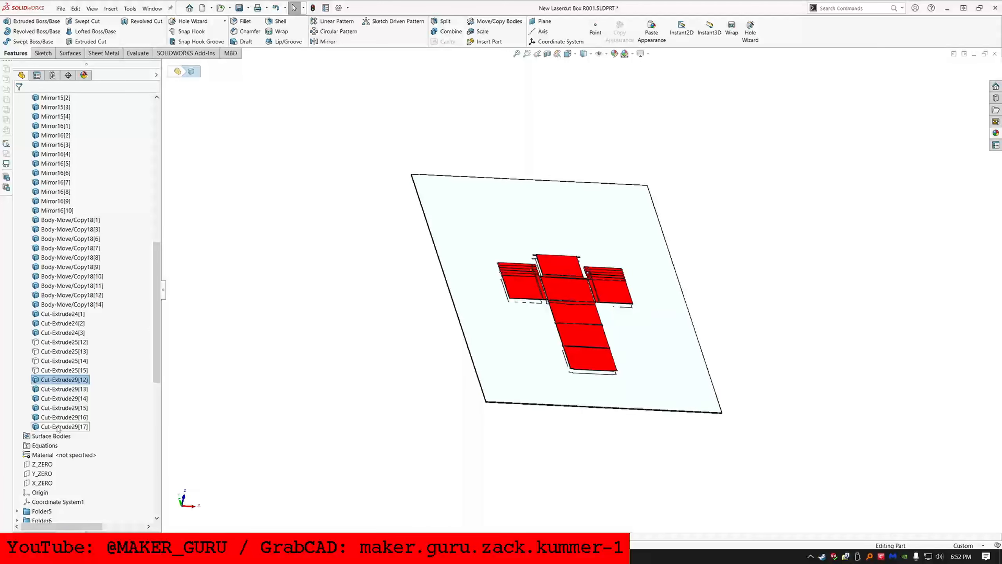
{"action": "left_click", "coordinate": [62, 426]}
{"action": "left_click", "coordinate": [65, 414]}
{"action": "left_click", "coordinate": [63, 380]}
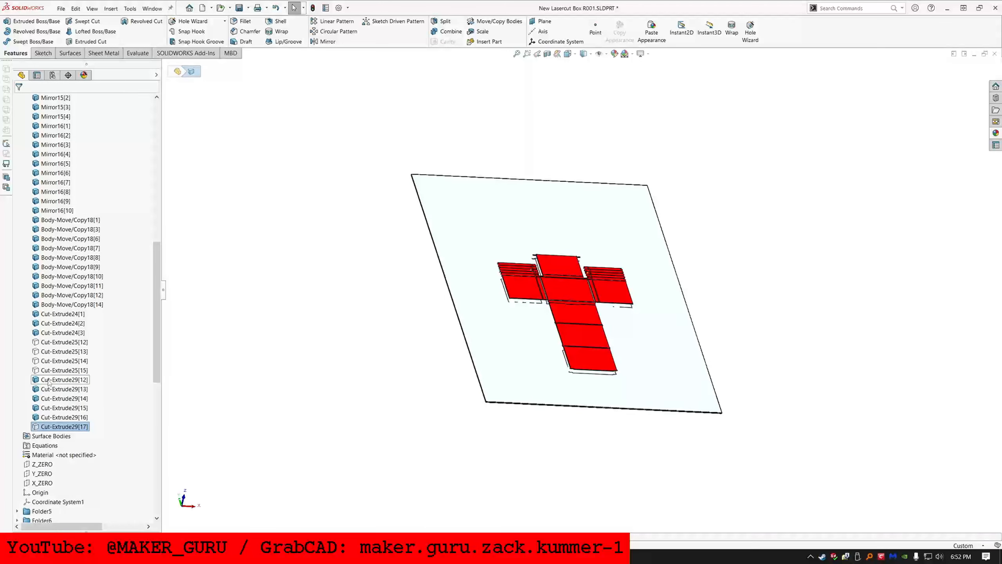
{"action": "left_click", "coordinate": [59, 417], "text": "shift"}
{"action": "left_click", "coordinate": [65, 404]}
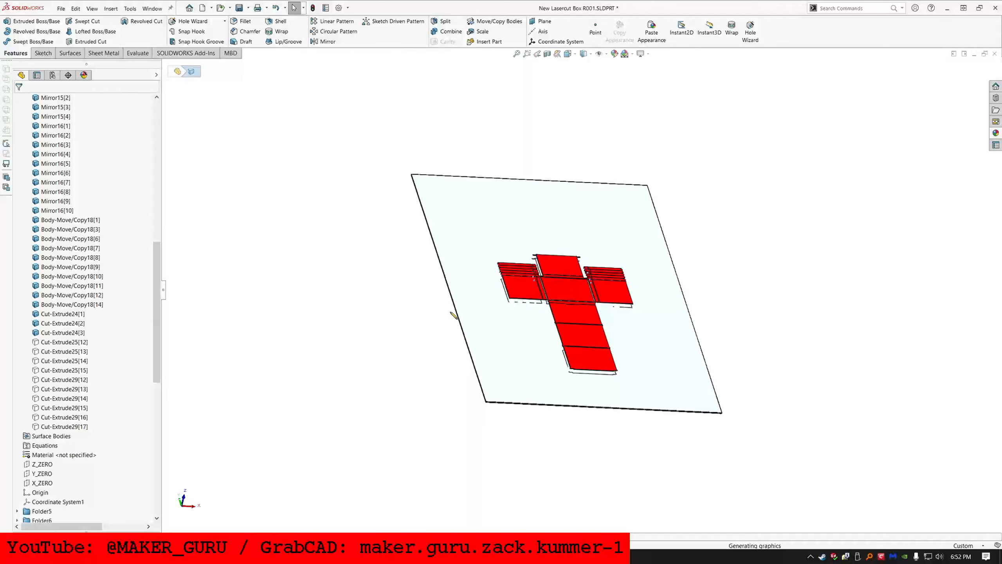
Step: Try to hide the solid bodies Cut-Extrude24[1] through Cut-Extrude24[3]
{"action": "left_click", "coordinate": [72, 330]}
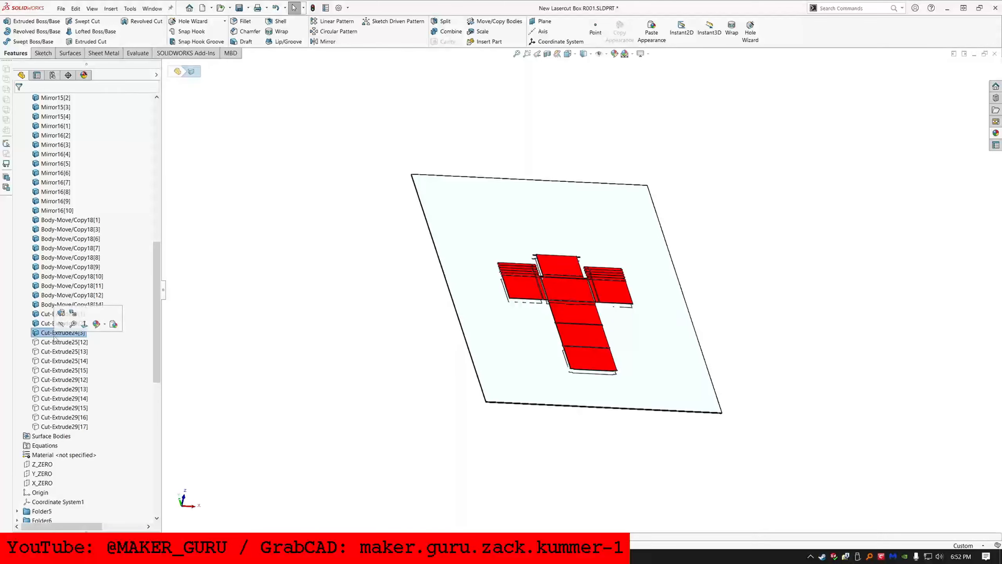
{"action": "left_click", "coordinate": [47, 315], "text": "shift"}
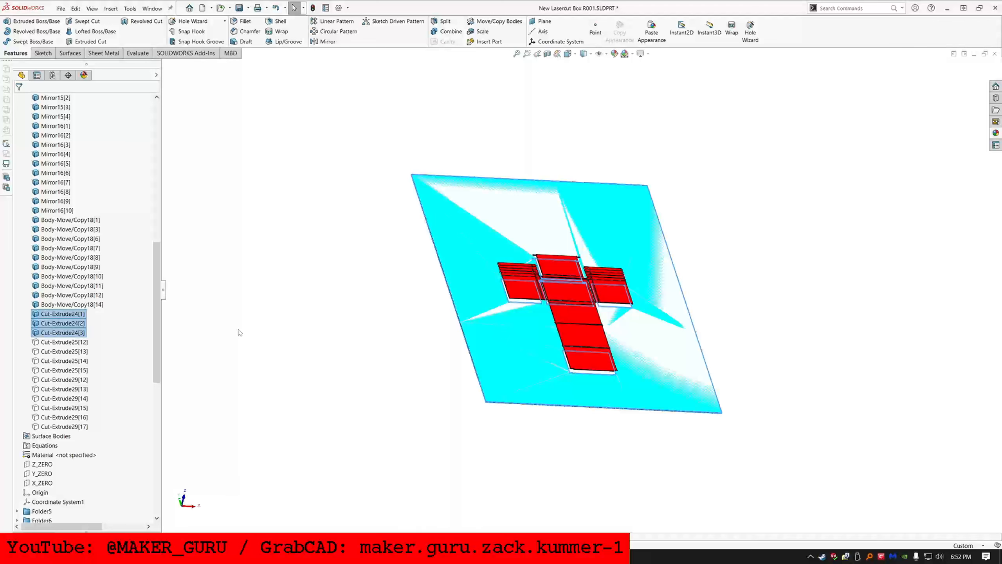
{"action": "key", "text": "Escape"}
{"action": "left_click", "coordinate": [39, 314]}
{"action": "left_click", "coordinate": [59, 332], "text": "shift"}
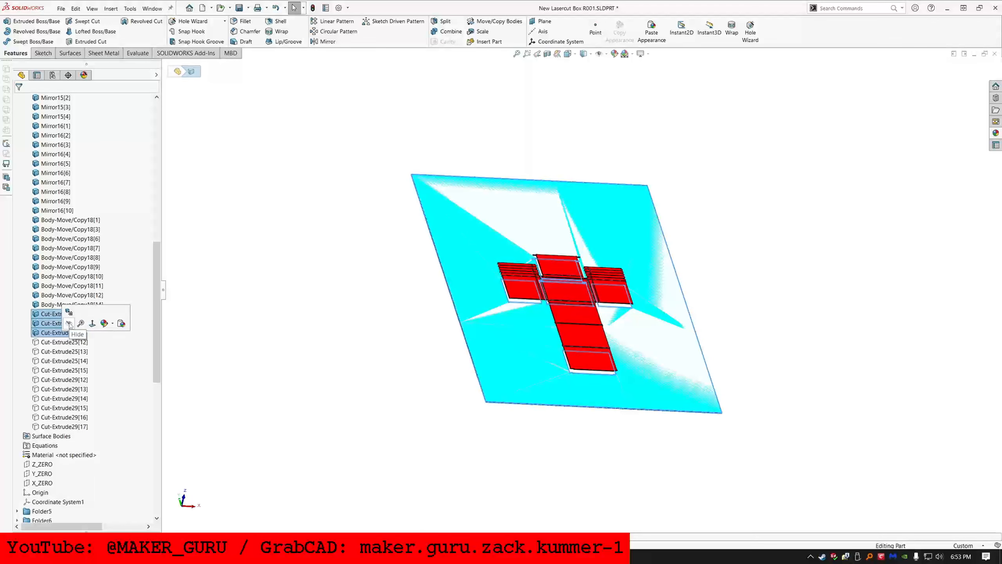
{"action": "left_click", "coordinate": [69, 324]}
Step: Check which bodies the feature scopes of Cut-Extrude21 and Cut-Extrude19 affect, cancelling each edit
{"action": "scroll", "coordinate": [73, 409], "scroll_direction": "down", "scroll_amount": 12}
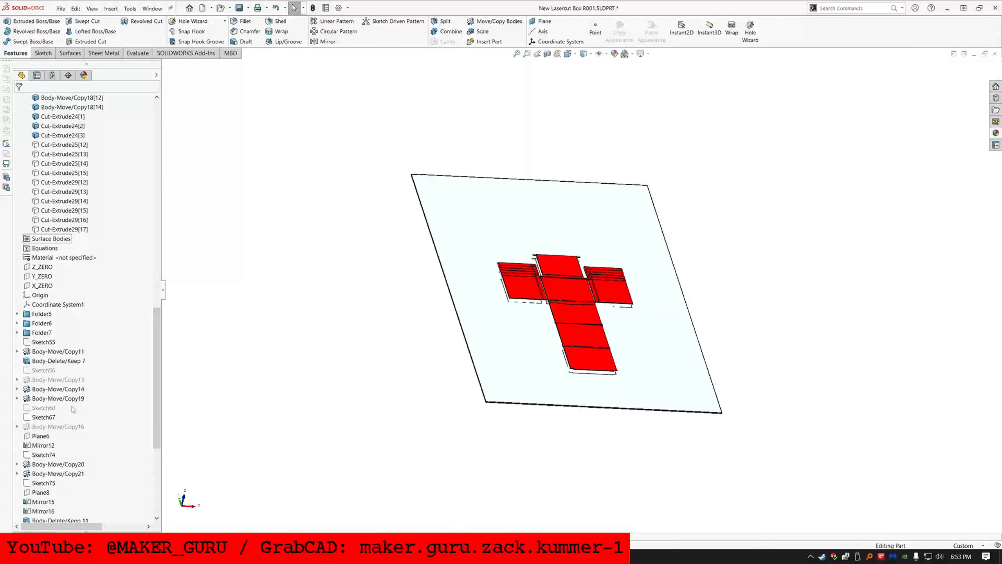
{"action": "left_click", "coordinate": [50, 351]}
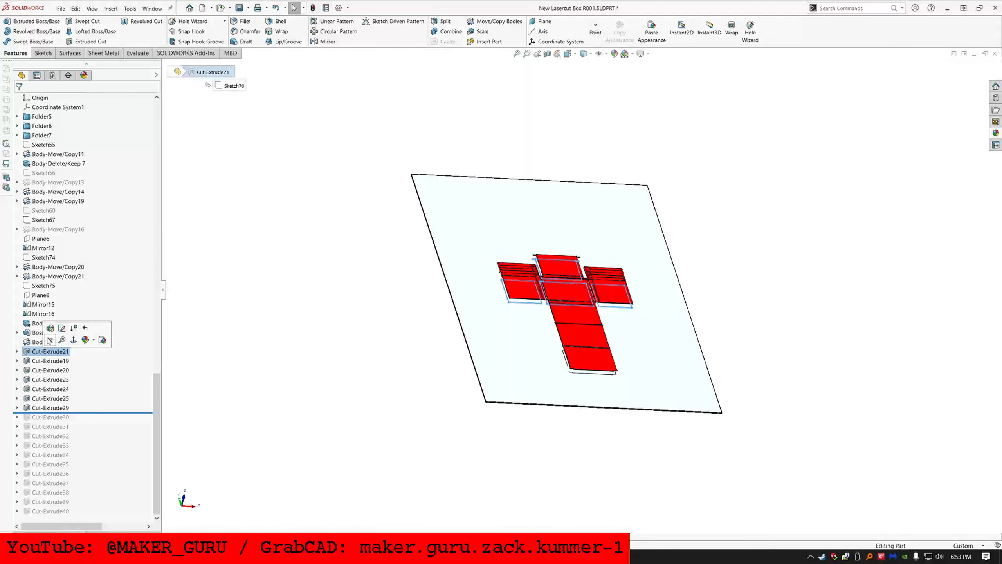
{"action": "right_click", "coordinate": [57, 354]}
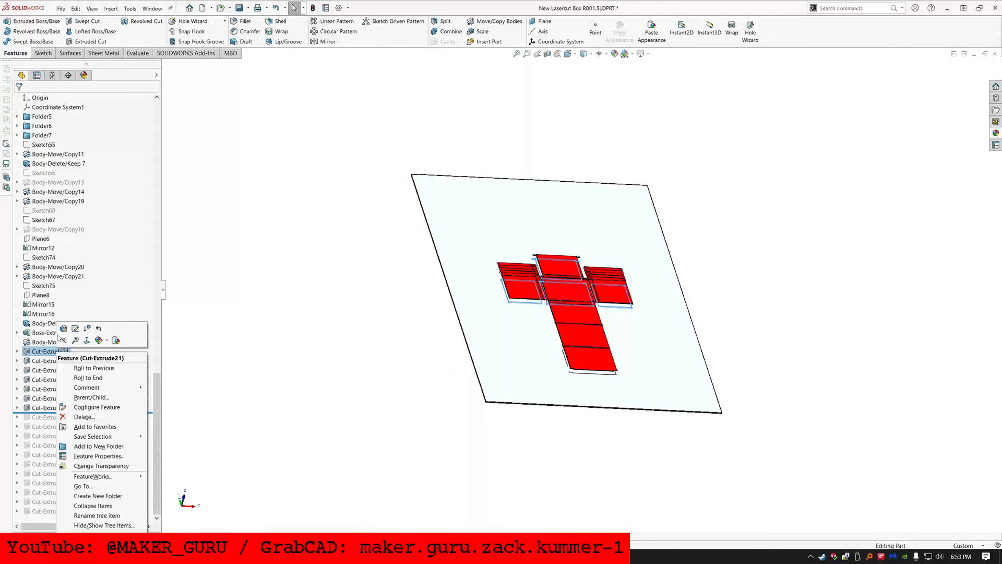
{"action": "left_click", "coordinate": [64, 330]}
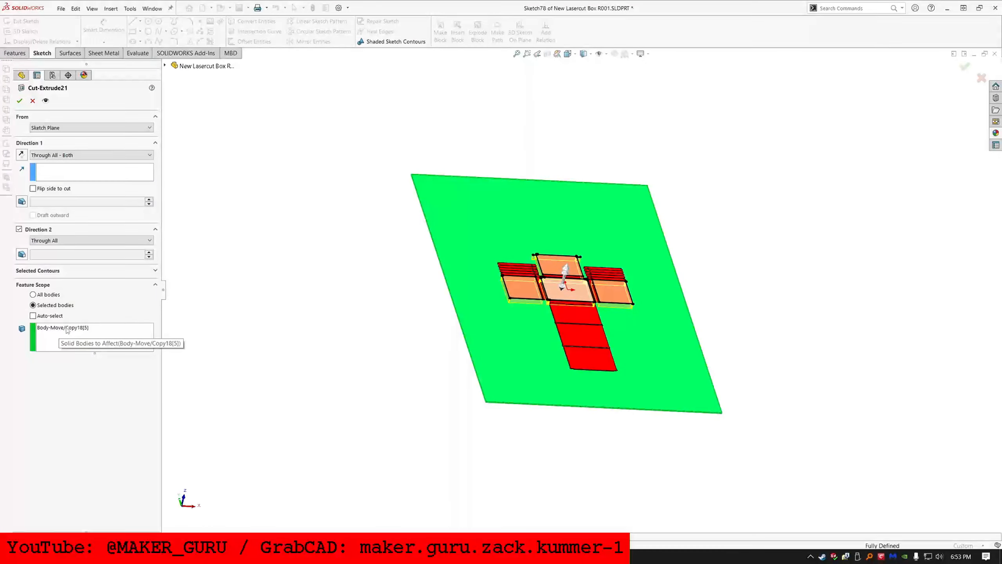
{"action": "key", "text": "Escape"}
{"action": "left_click", "coordinate": [48, 361]}
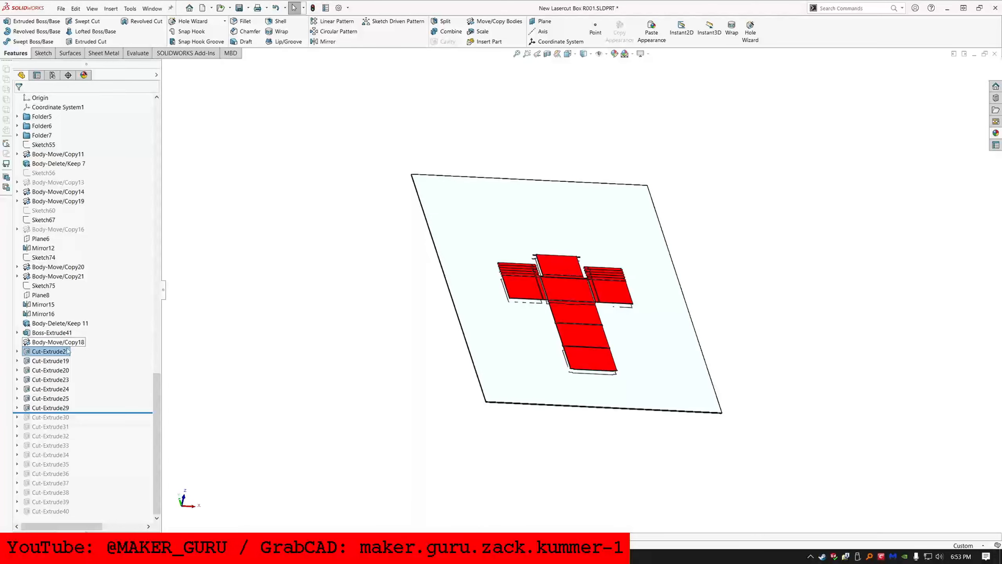
{"action": "right_click", "coordinate": [47, 360]}
{"action": "left_click", "coordinate": [74, 348]}
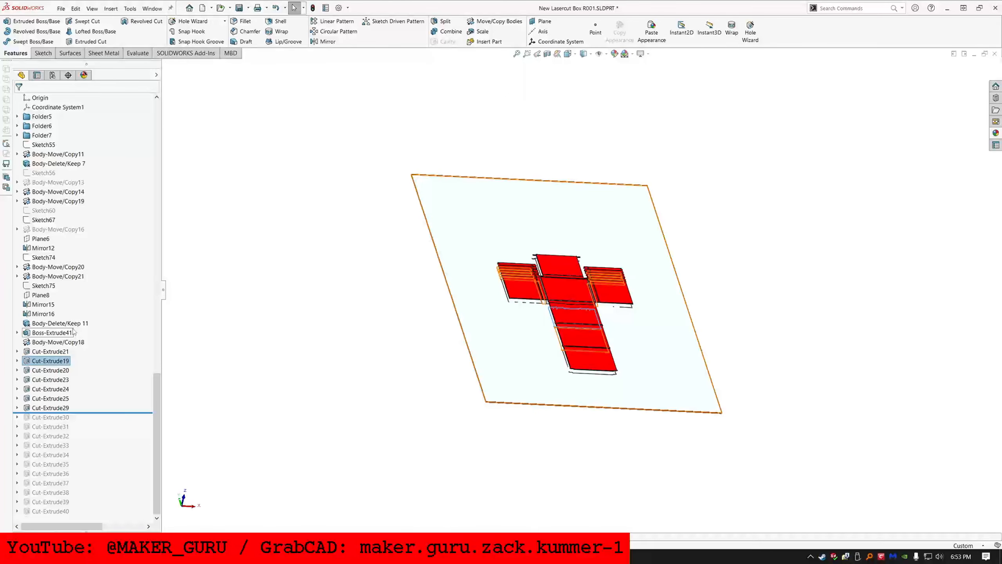
{"action": "right_click", "coordinate": [67, 359]}
{"action": "left_click", "coordinate": [73, 336]}
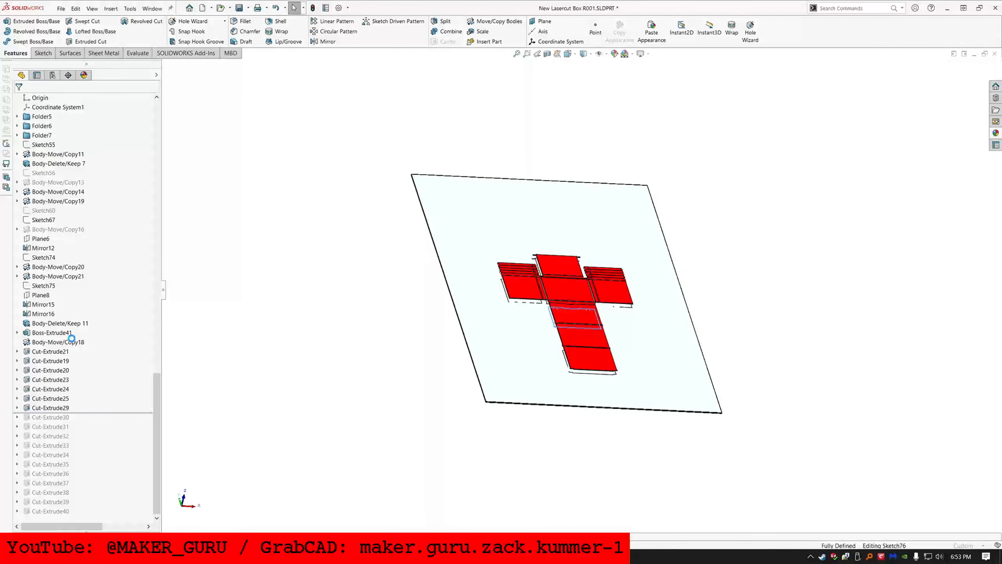
{"action": "key", "text": "Escape"}
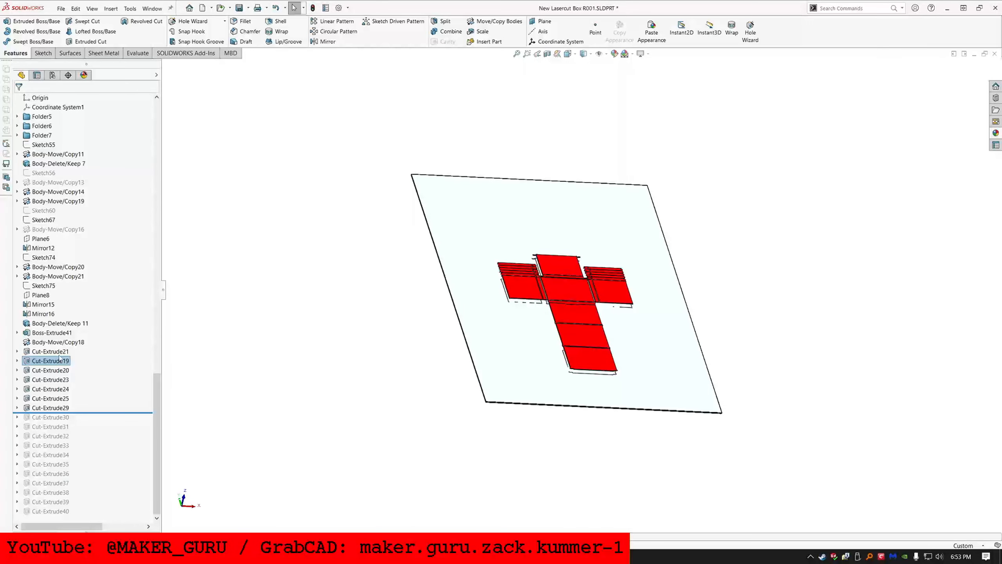
Step: Check which bodies the feature scopes of Cut-Extrude20 and Cut-Extrude23 affect, cancelling each edit
{"action": "right_click", "coordinate": [65, 370]}
{"action": "left_click", "coordinate": [70, 346]}
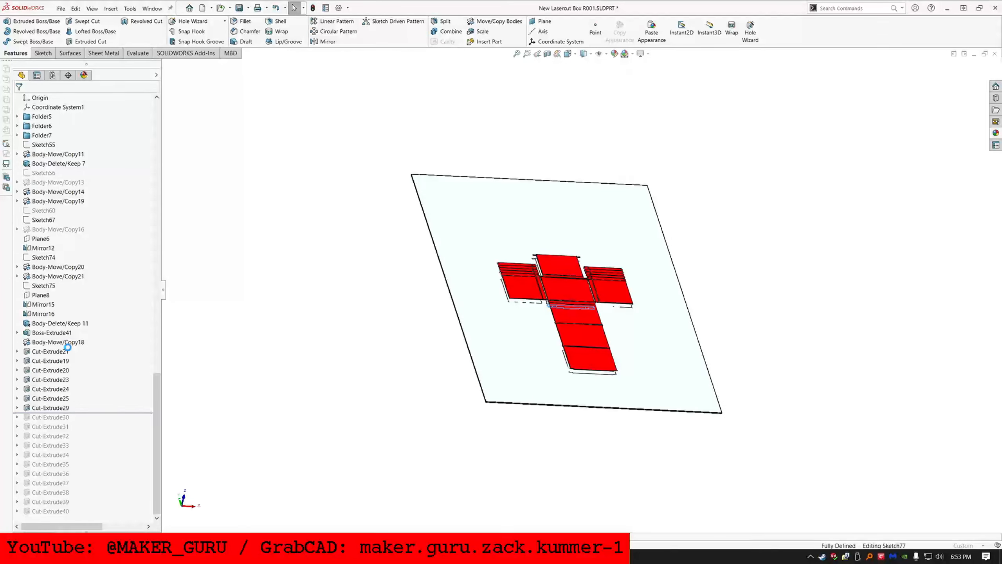
{"action": "key", "text": "Escape"}
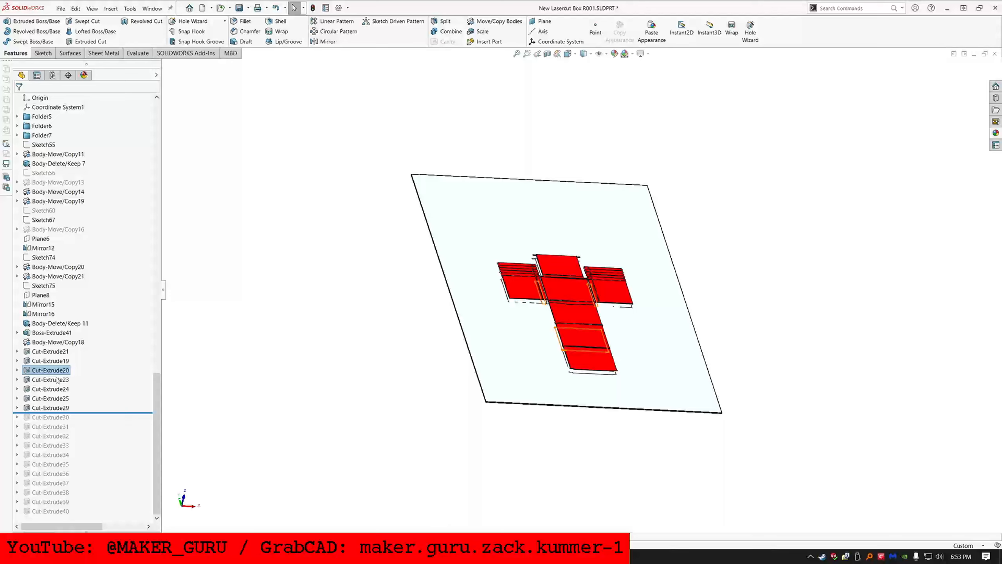
{"action": "right_click", "coordinate": [65, 379]}
{"action": "left_click", "coordinate": [64, 349]}
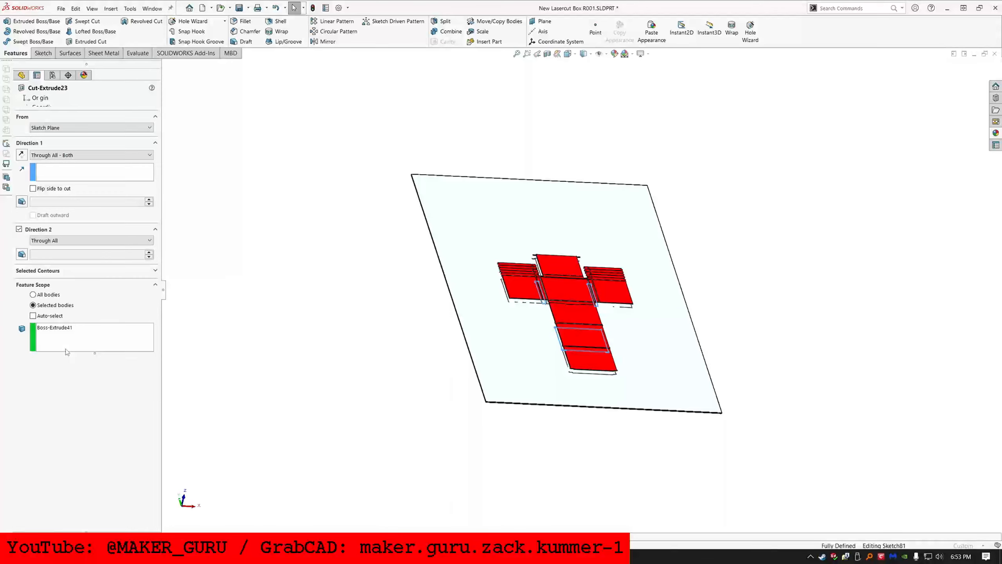
{"action": "key", "text": "Escape"}
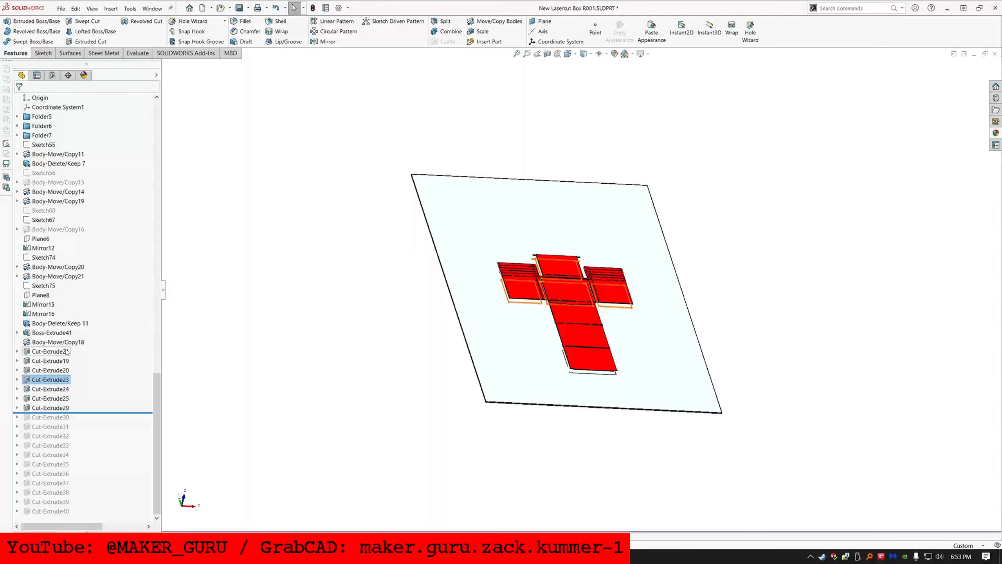
Step: Check which body the feature scope of Cut-Extrude23 affects, and cancel the edit
{"action": "right_click", "coordinate": [66, 380]}
{"action": "left_click", "coordinate": [72, 350]}
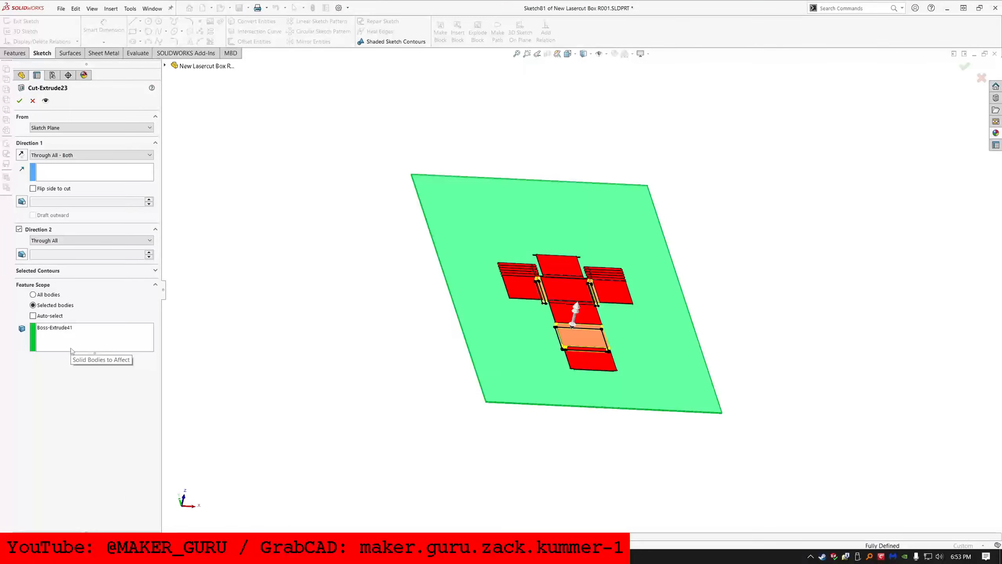
{"action": "left_click", "coordinate": [33, 100]}
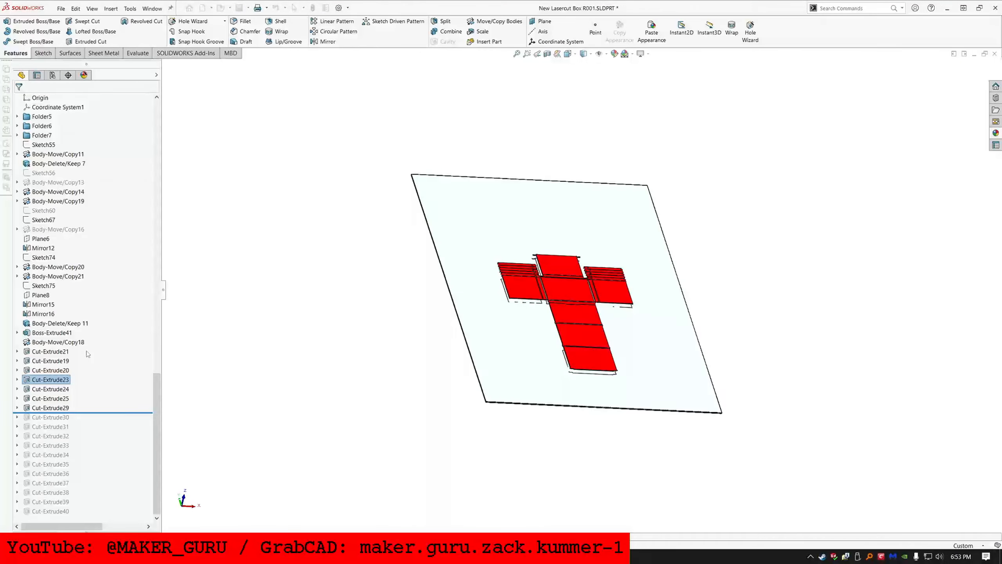
Step: Edit Cut-Extrude24 so its feature scope affects the body Body-Move/Copy18[1] in place of Cut-Extrude21
{"action": "left_click", "coordinate": [62, 389]}
{"action": "left_click", "coordinate": [67, 365]}
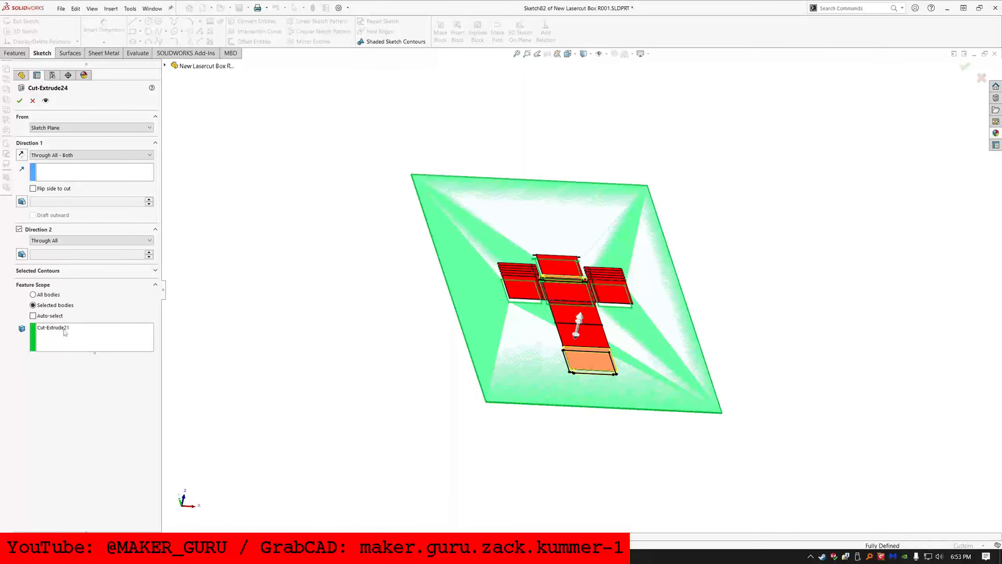
{"action": "left_click", "coordinate": [65, 328]}
{"action": "key", "text": "Delete"}
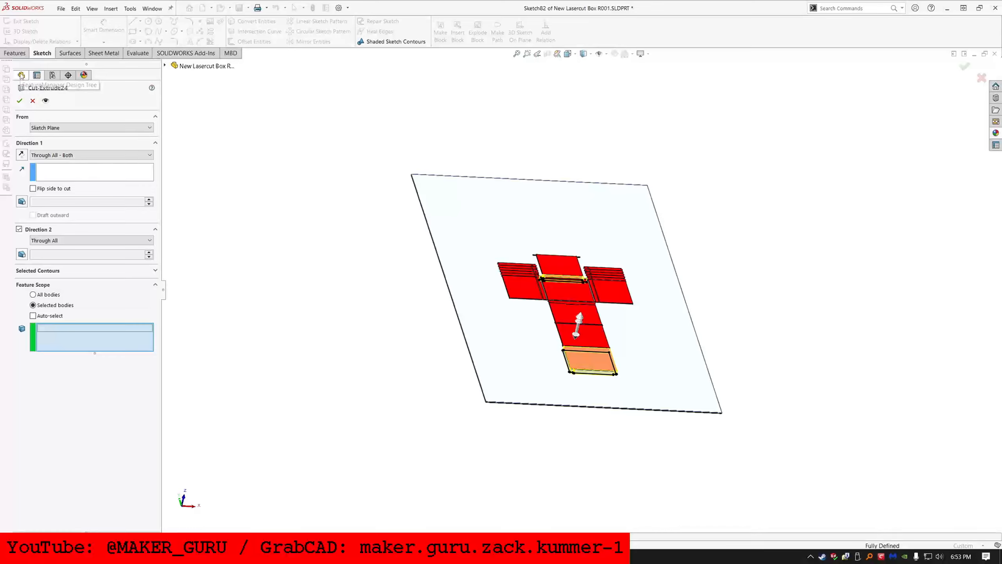
{"action": "left_click", "coordinate": [165, 66]}
{"action": "left_click", "coordinate": [182, 75]}
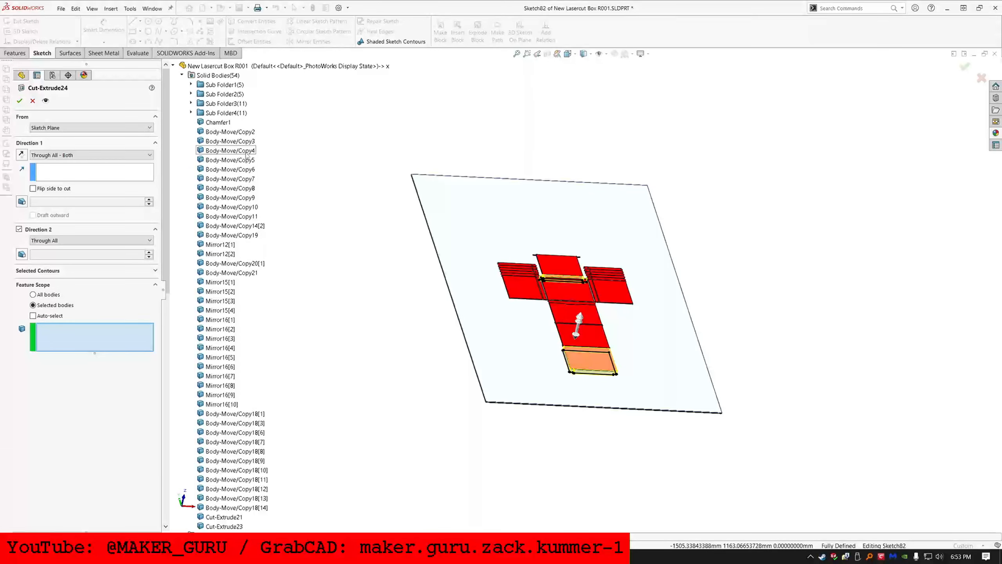
{"action": "scroll", "coordinate": [249, 355], "scroll_direction": "down", "scroll_amount": 5}
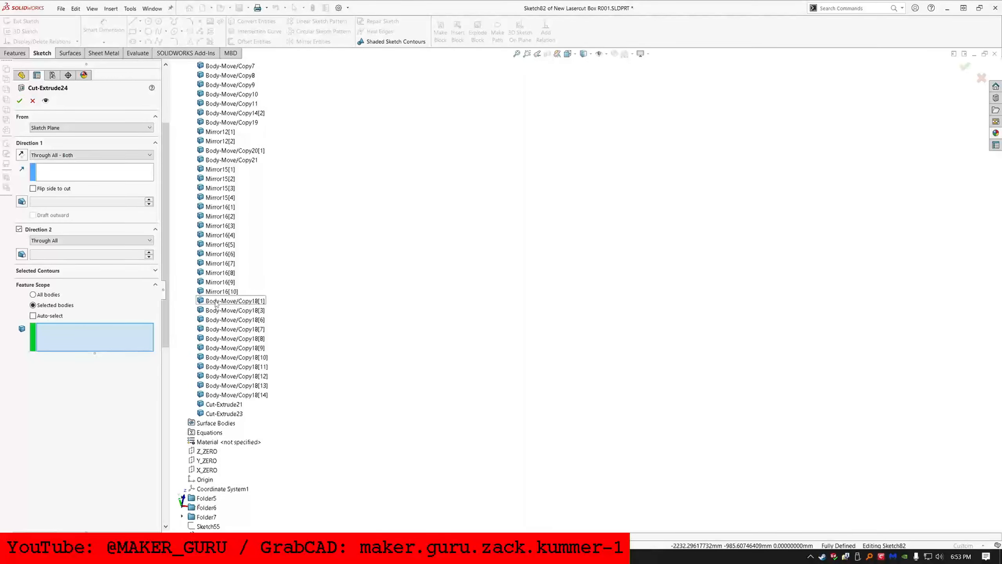
{"action": "left_click", "coordinate": [216, 301]}
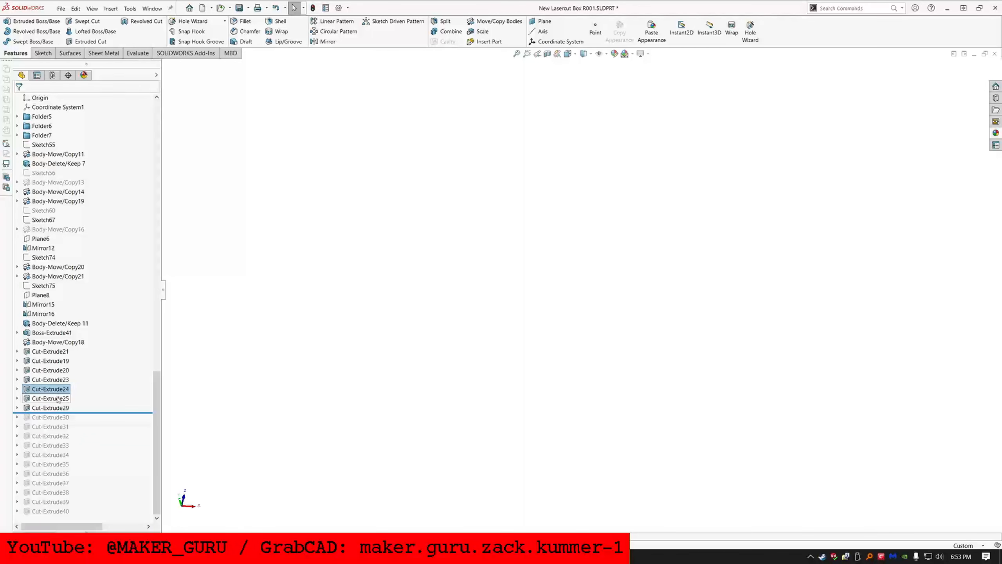
Step: Open the definition of Cut-Extrude25 for checking, and cancel the edit
{"action": "left_click", "coordinate": [58, 400]}
{"action": "left_click", "coordinate": [90, 374]}
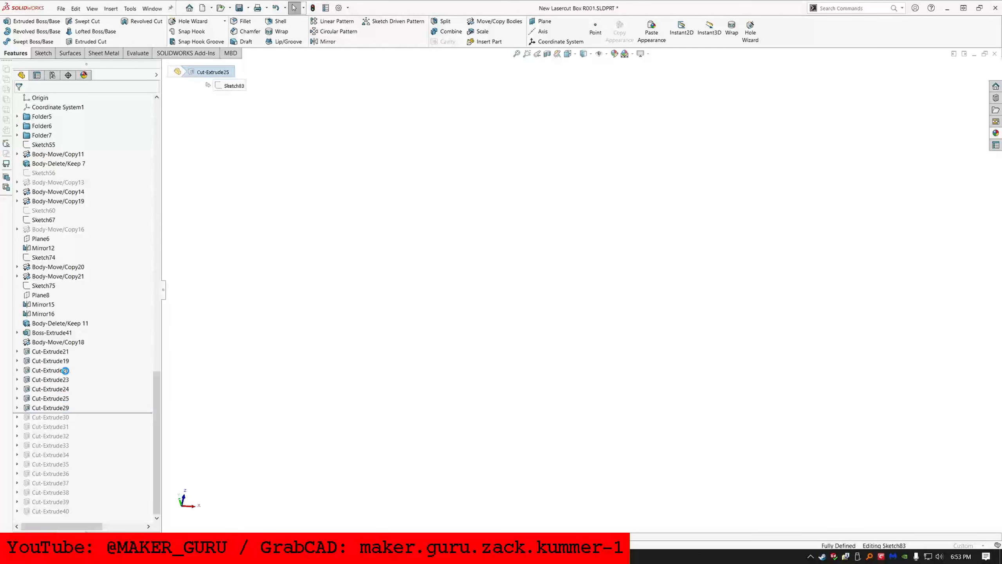
{"action": "key", "text": "Escape"}
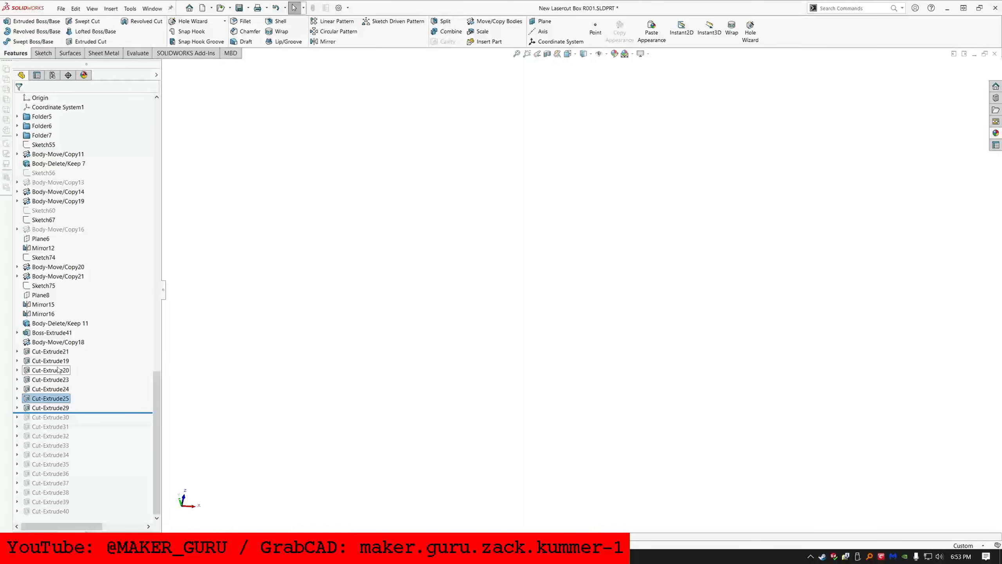
Step: Edit Cut-Extrude29 so its feature scope affects Body-Move/Copy18[3] in place of Cut-Extrude23, keeping all resulting bodies
{"action": "left_click", "coordinate": [60, 407]}
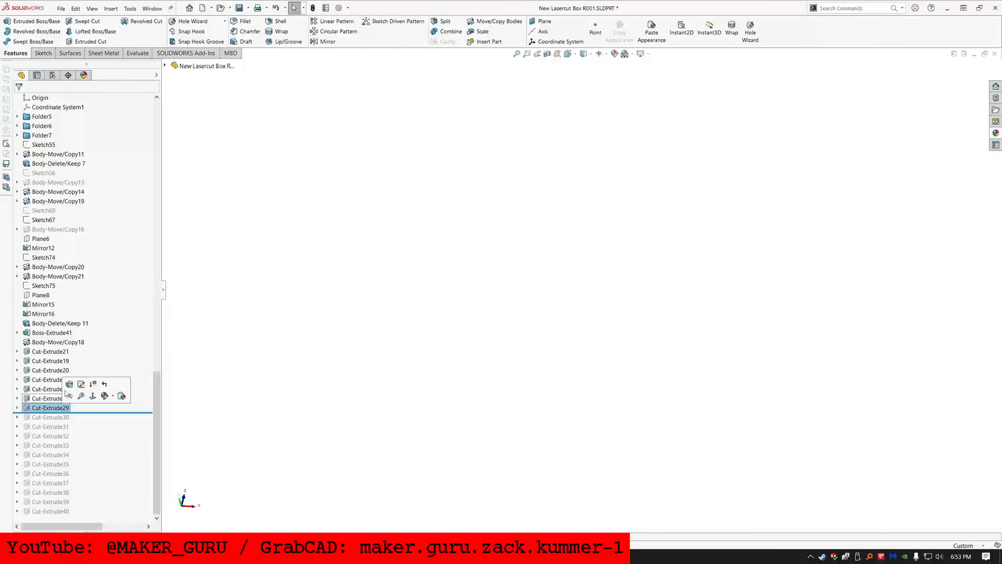
{"action": "left_click", "coordinate": [69, 384]}
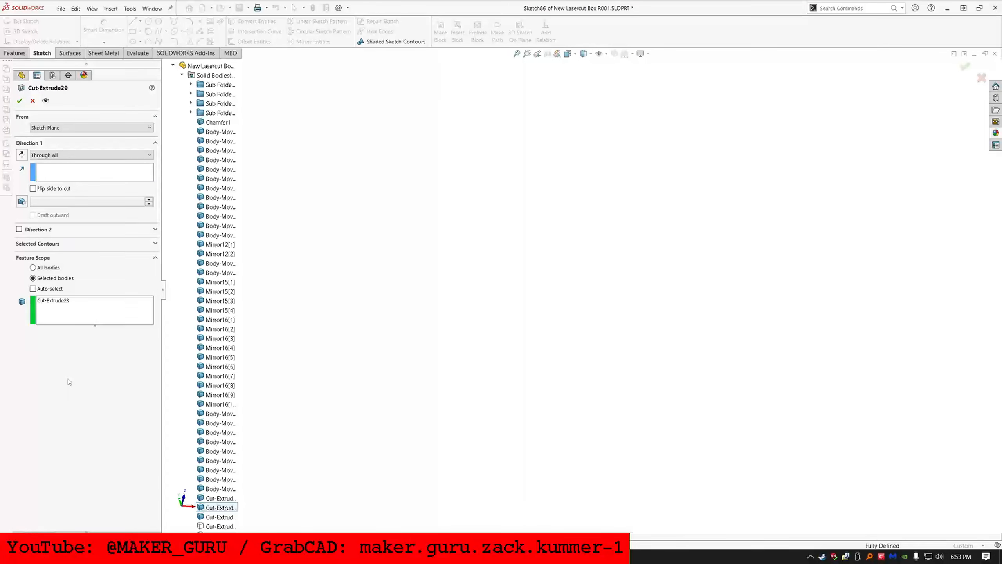
{"action": "left_click", "coordinate": [72, 301]}
{"action": "key", "text": "Delete"}
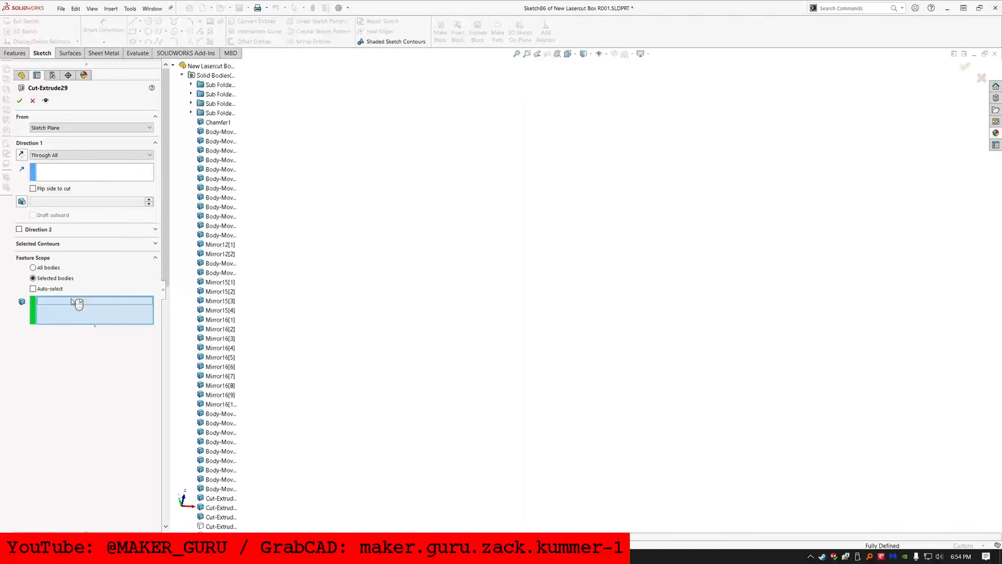
{"action": "left_click", "coordinate": [216, 413]}
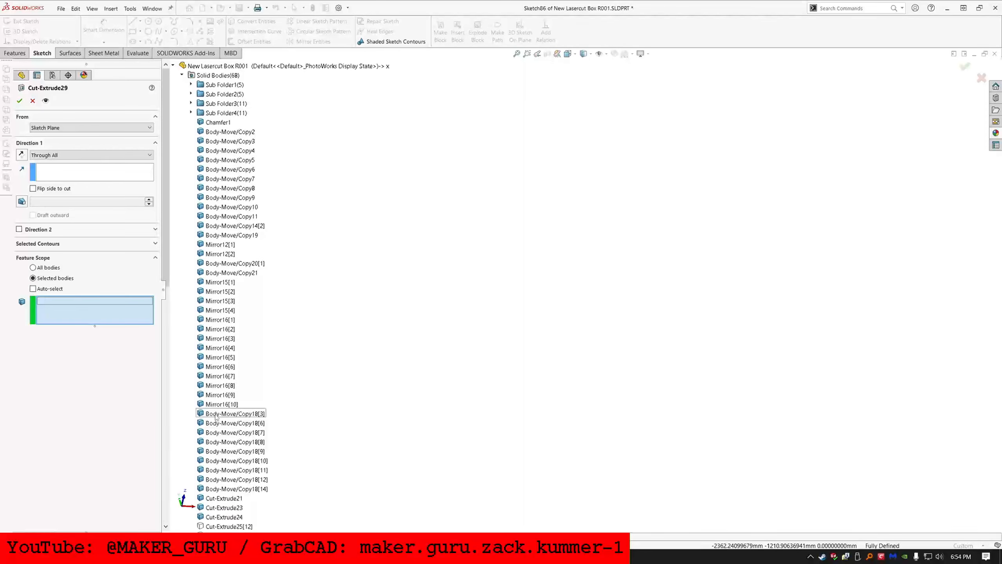
{"action": "left_click", "coordinate": [21, 100]}
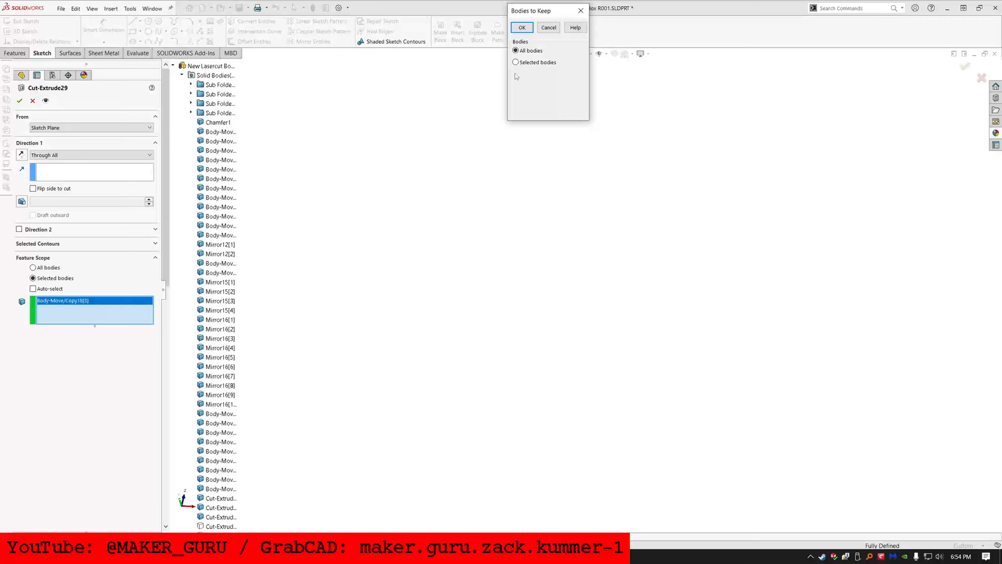
{"action": "left_click", "coordinate": [522, 28]}
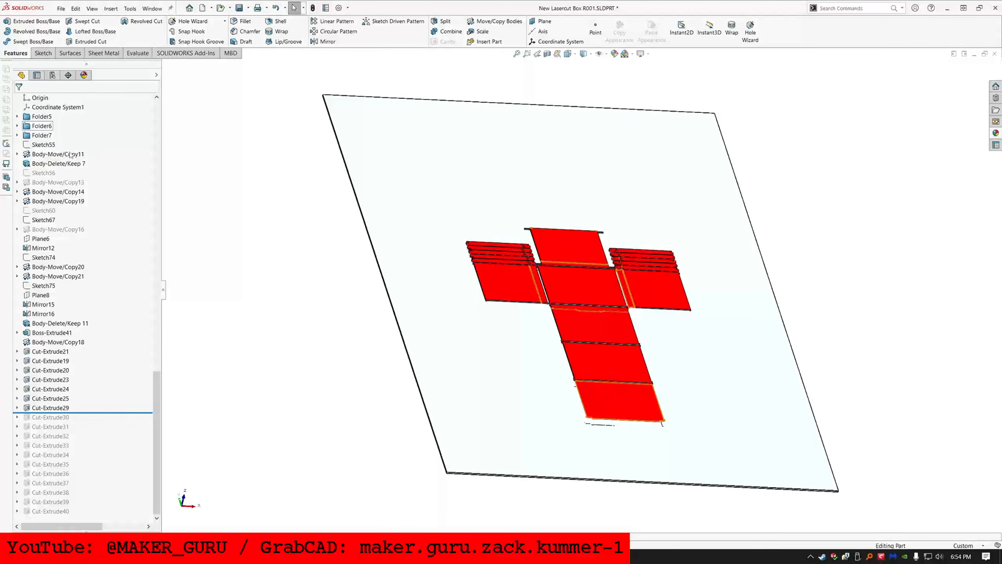
Step: Delete the solid bodies Body-Move/Copy18[6] through Body-Move/Copy18[14]
{"action": "scroll", "coordinate": [70, 158], "scroll_direction": "up", "scroll_amount": 9}
{"action": "scroll", "coordinate": [77, 190], "scroll_direction": "up", "scroll_amount": 4}
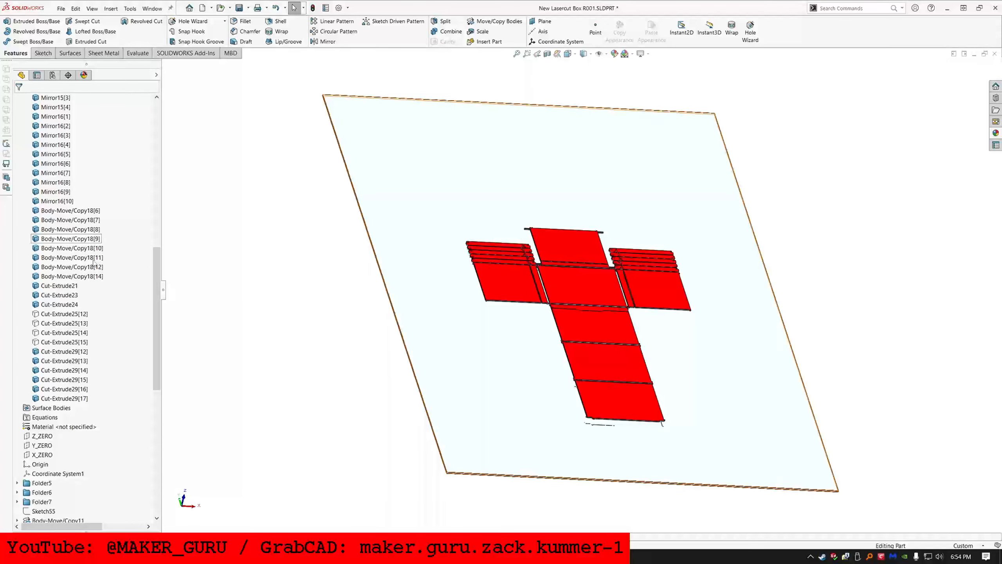
{"action": "left_click", "coordinate": [79, 277]}
{"action": "left_click", "coordinate": [83, 210], "text": "shift"}
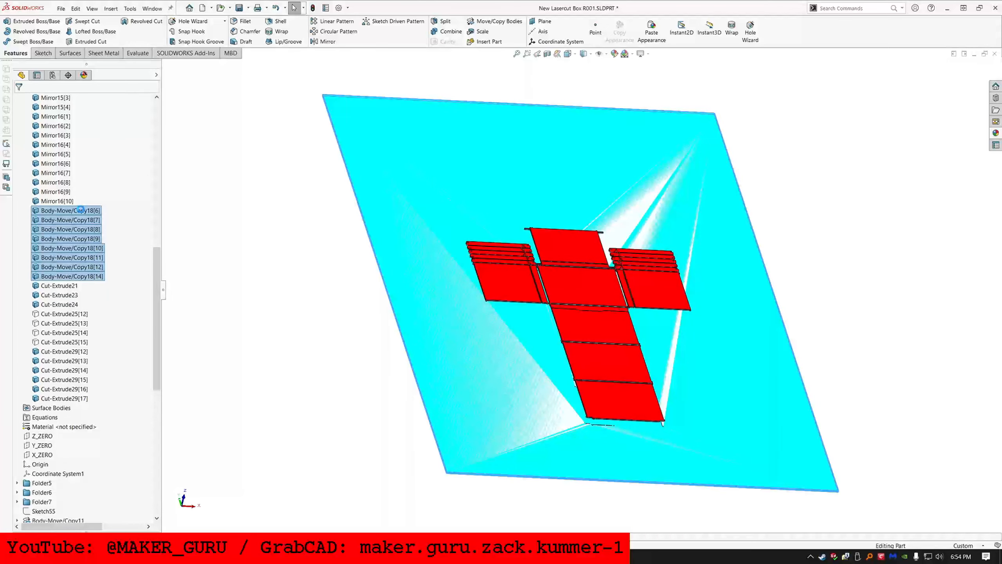
{"action": "key", "text": "Delete"}
{"action": "key", "text": "Return"}
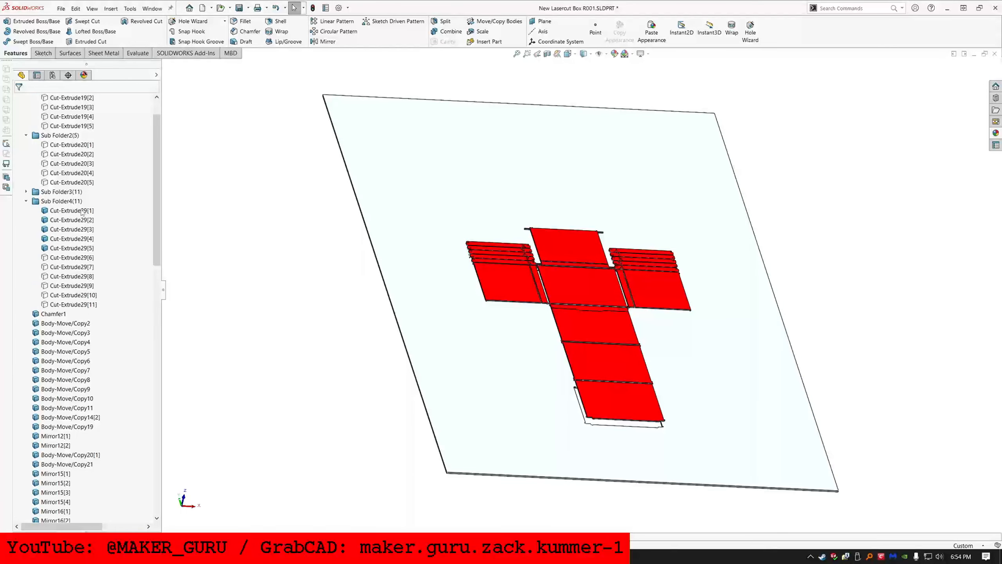
Step: Delete Sub Folder1 through Sub Folder4 from the solid bodies list, confirming for all of them
{"action": "left_click", "coordinate": [55, 239]}
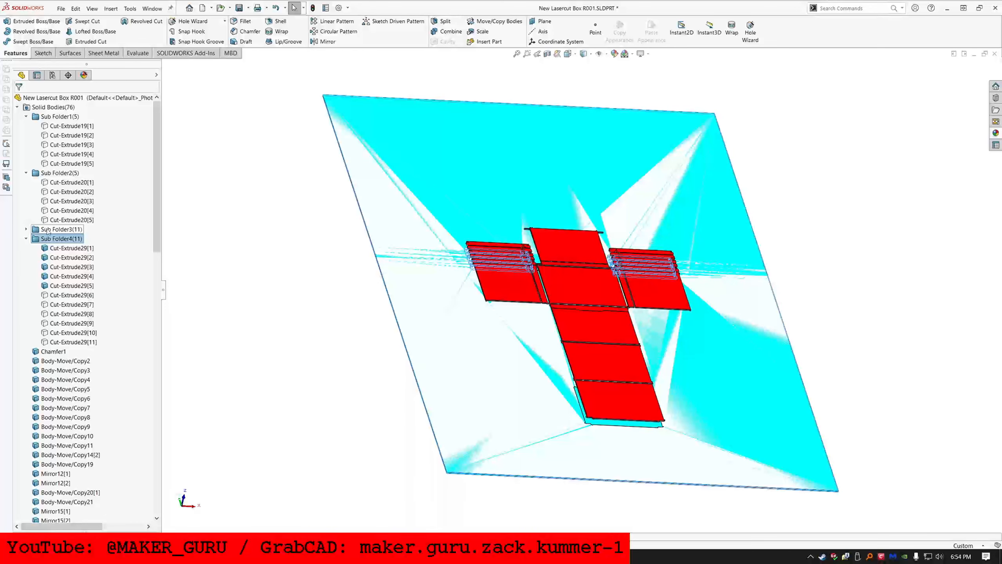
{"action": "left_click", "coordinate": [49, 230], "text": "ctrl"}
{"action": "left_click", "coordinate": [59, 173], "text": "ctrl"}
{"action": "left_click", "coordinate": [59, 116], "text": "ctrl"}
{"action": "key", "text": "Delete"}
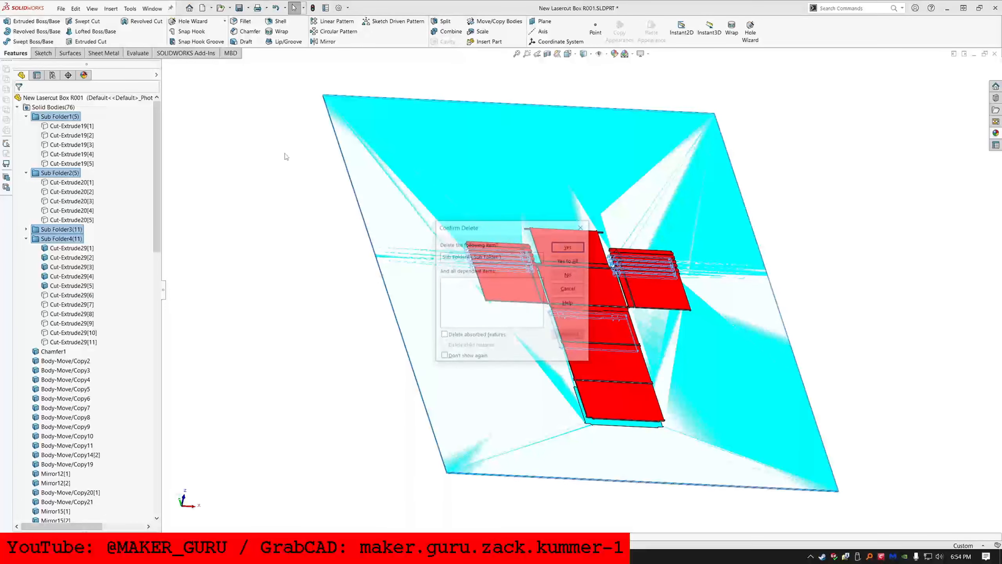
{"action": "left_click", "coordinate": [577, 260]}
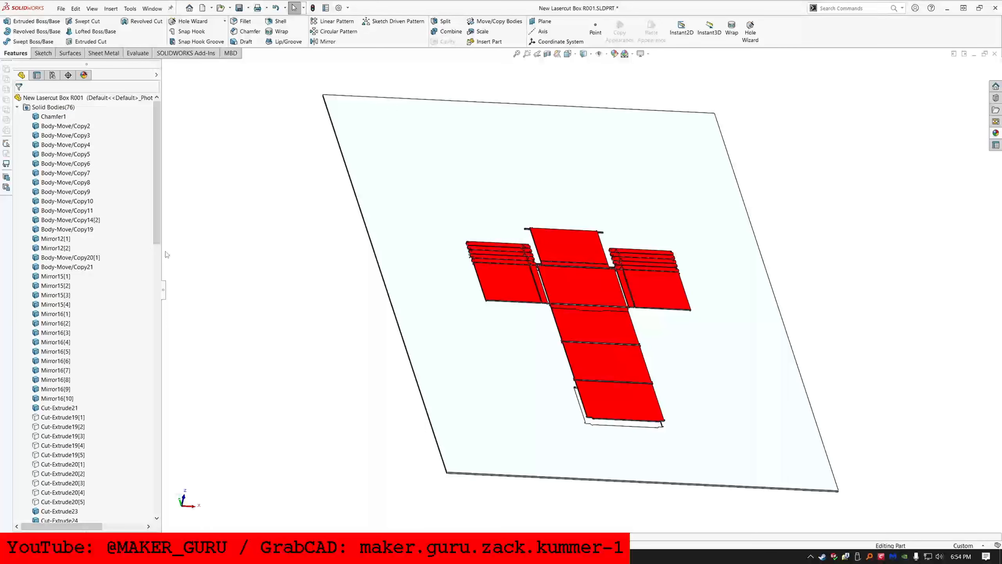
Step: Roll the feature history forward past Cut-Extrude30 and on to the end, after Cut-Extrude40
{"action": "scroll", "coordinate": [122, 348], "scroll_direction": "down", "scroll_amount": 20}
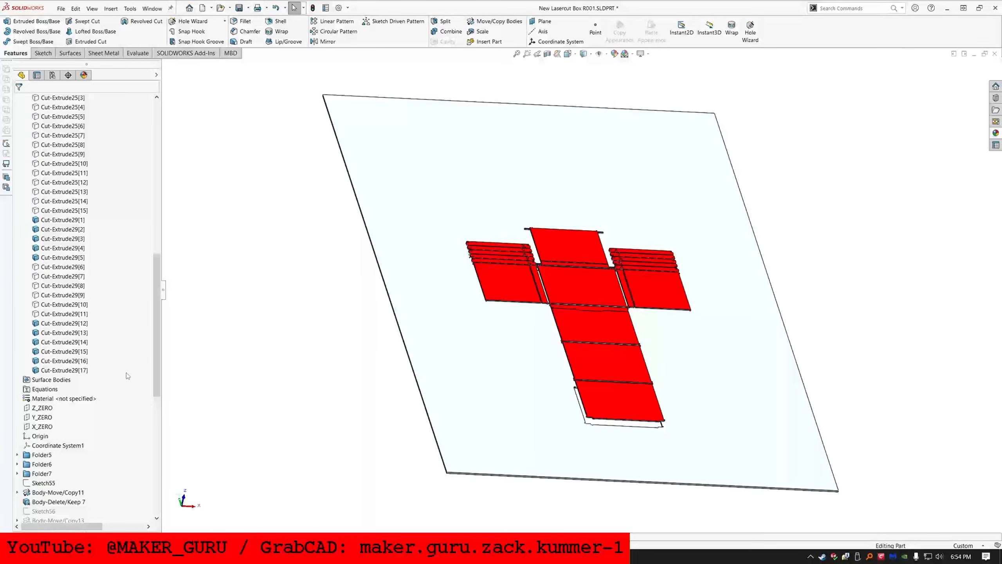
{"action": "left_click_drag", "start_coordinate": [118, 411], "coordinate": [104, 423]}
{"action": "left_click", "coordinate": [51, 417]}
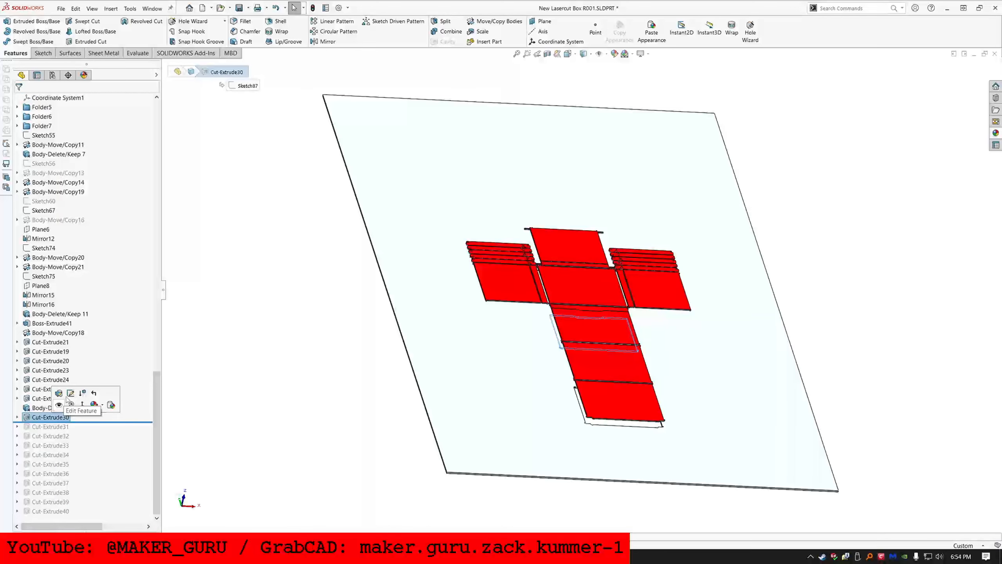
{"action": "left_click", "coordinate": [66, 396]}
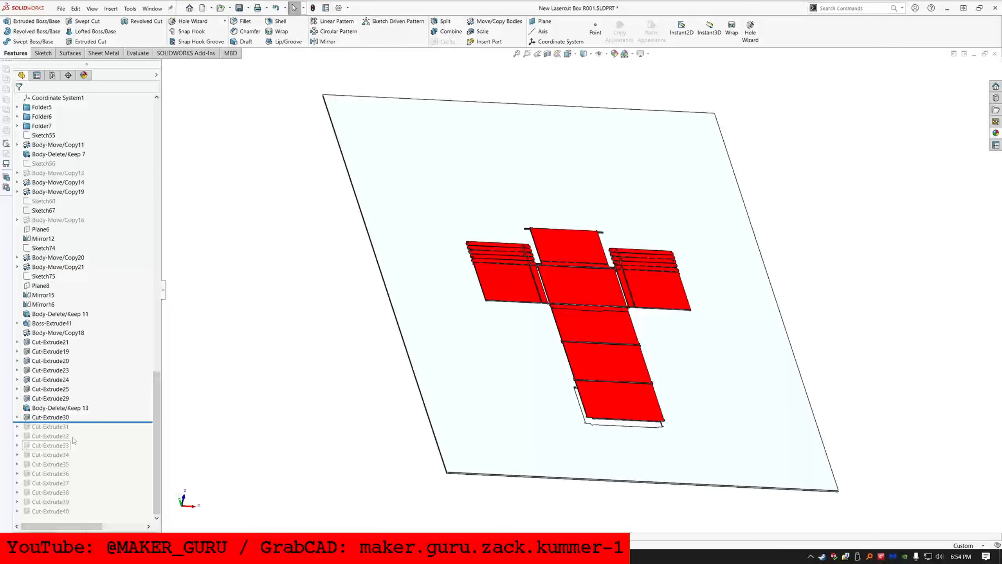
{"action": "left_click_drag", "start_coordinate": [87, 422], "coordinate": [85, 516]}
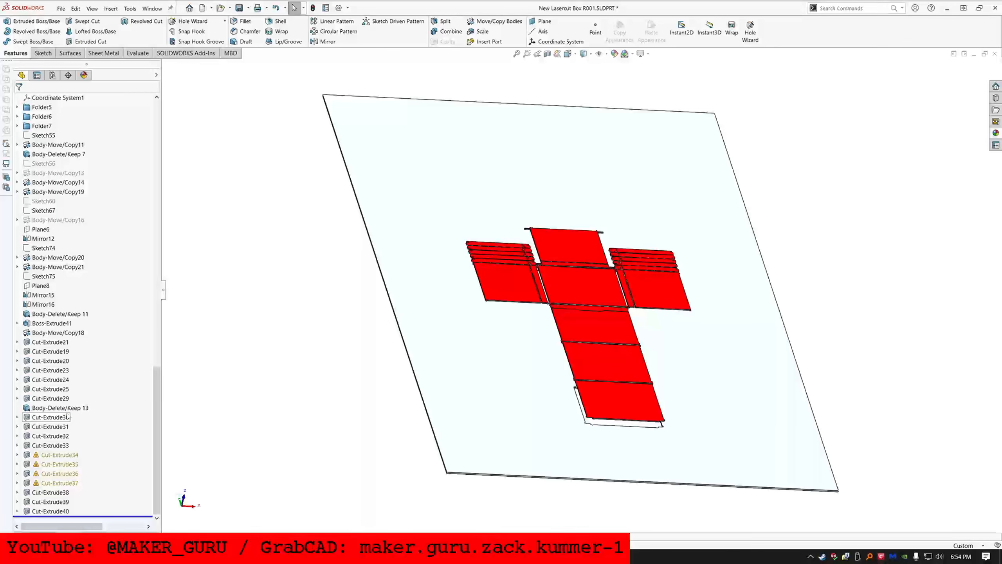
Step: Check the feature scope of Cut-Extrude30 and inspect its sketch against the panels, leaving both without changes
{"action": "left_click", "coordinate": [44, 418]}
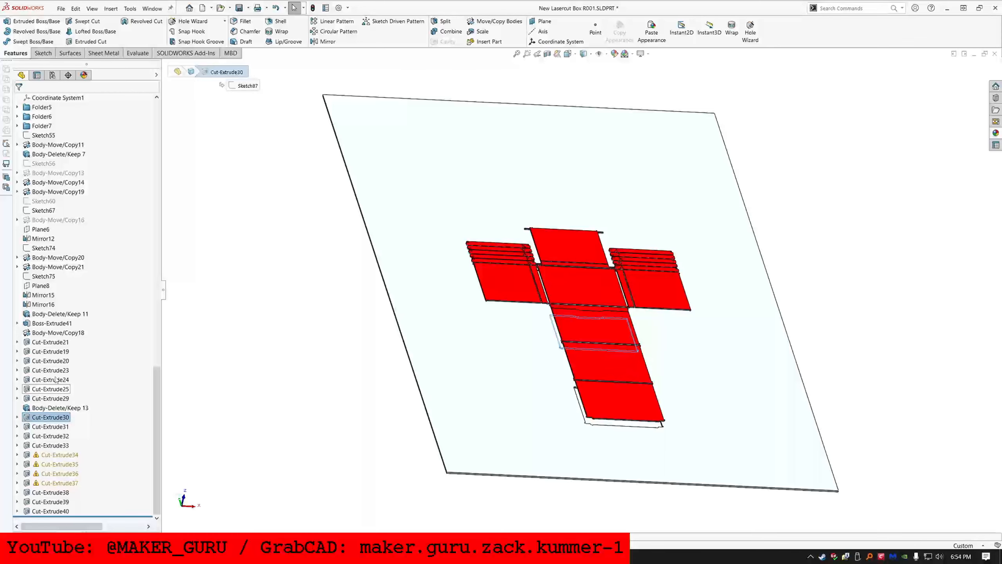
{"action": "right_click", "coordinate": [47, 417]}
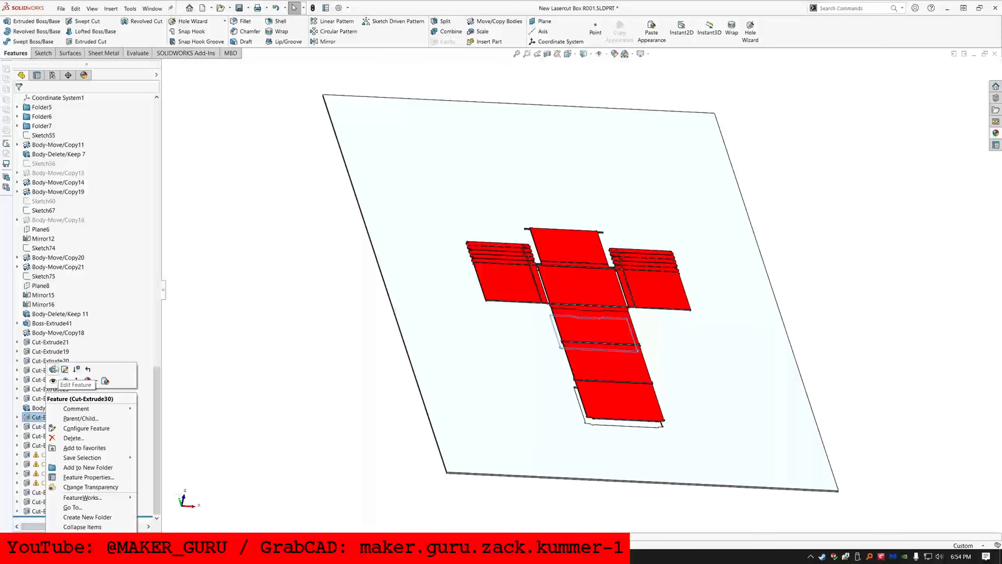
{"action": "left_click", "coordinate": [53, 369]}
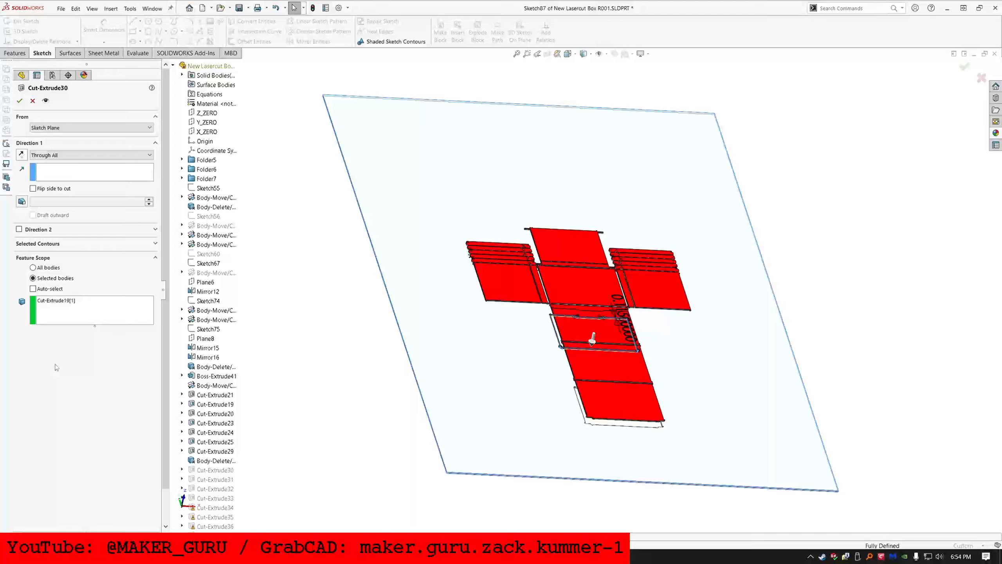
{"action": "mouse_move", "coordinate": [588, 328]}
{"action": "middle_mouse_down"}
{"action": "mouse_move", "coordinate": [579, 311]}
{"action": "mouse_move", "coordinate": [573, 335]}
{"action": "middle_mouse_up"}
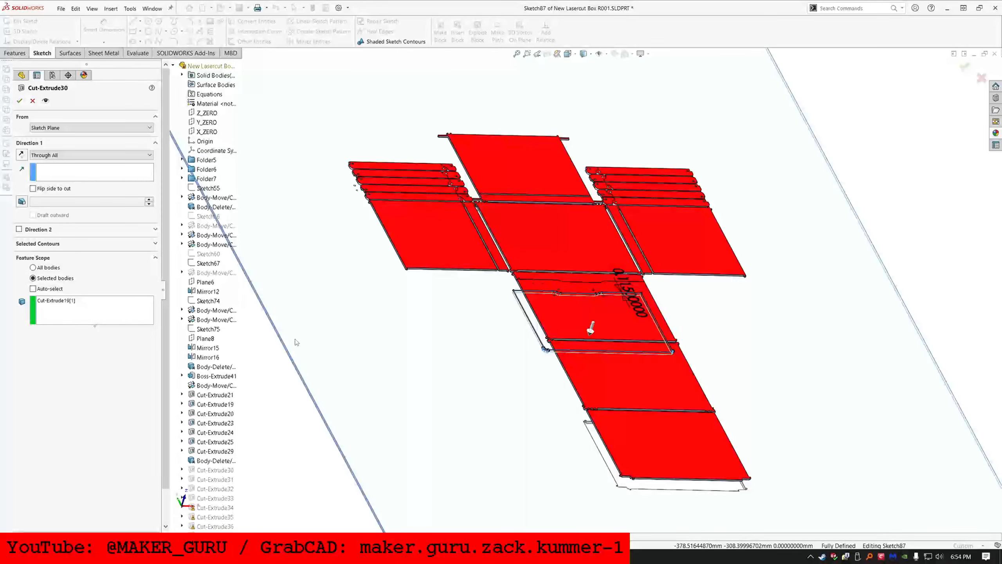
{"action": "key", "text": "Return"}
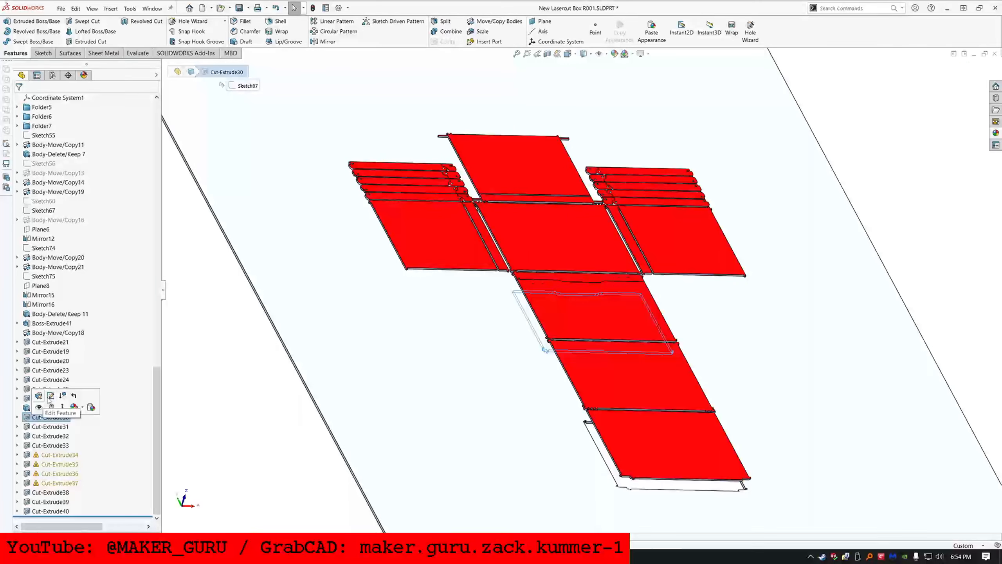
{"action": "left_click", "coordinate": [51, 397]}
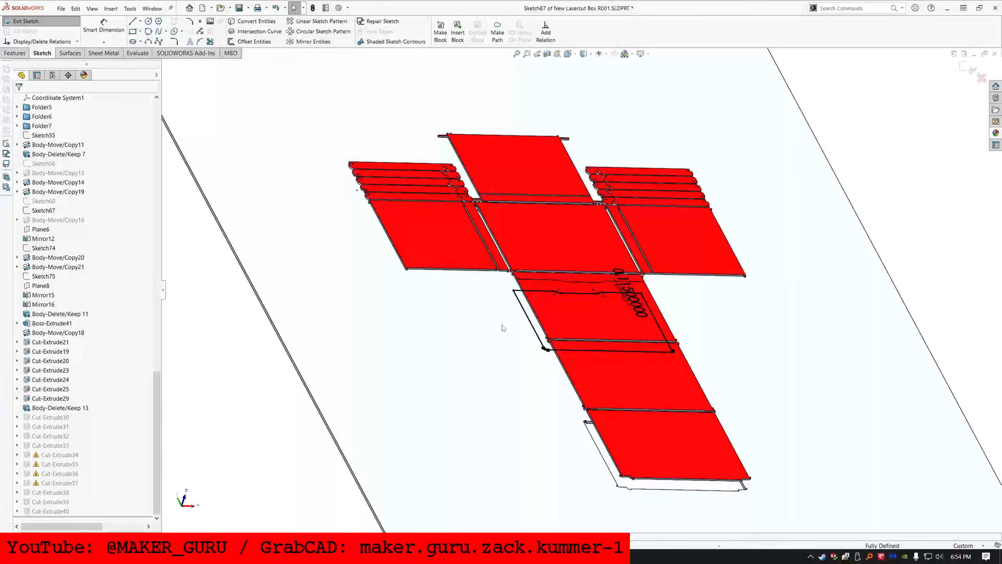
{"action": "scroll", "coordinate": [620, 304], "scroll_direction": "down", "scroll_amount": 3}
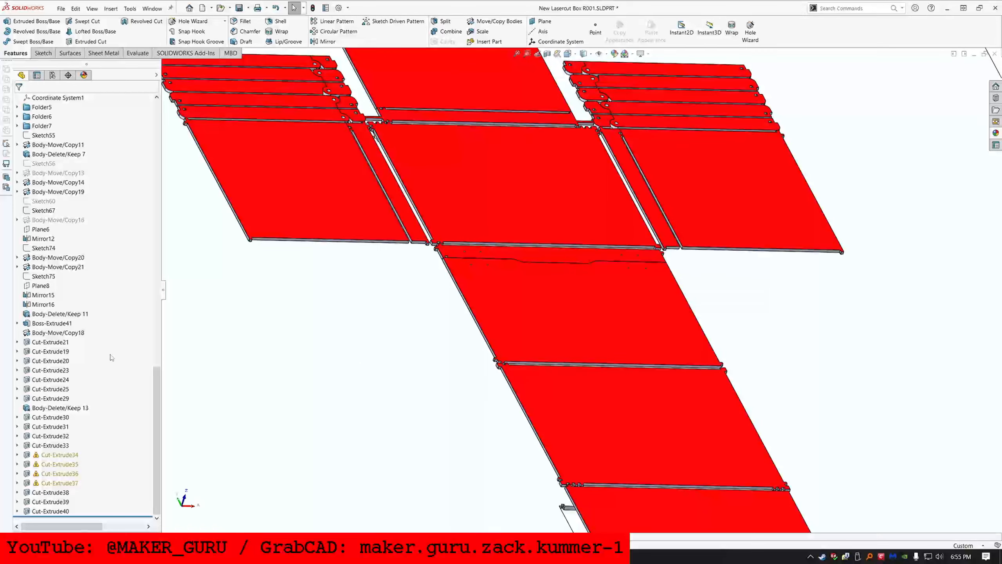
Step: Compare Body-Delete/Keep 13 and Cut-Extrude30 with the panels, and roll the feature history back to just before Cut-Extrude30
{"action": "scroll", "coordinate": [79, 382], "scroll_direction": "up", "scroll_amount": 1}
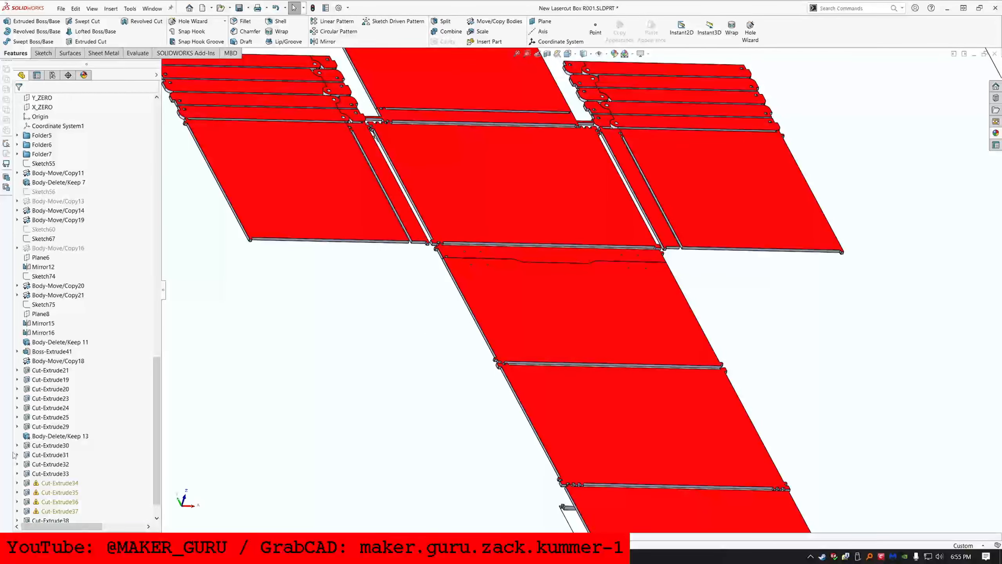
{"action": "left_click", "coordinate": [41, 438]}
{"action": "scroll", "coordinate": [507, 338], "scroll_direction": "down", "scroll_amount": 4}
{"action": "scroll", "coordinate": [425, 395], "scroll_direction": "up", "scroll_amount": 2}
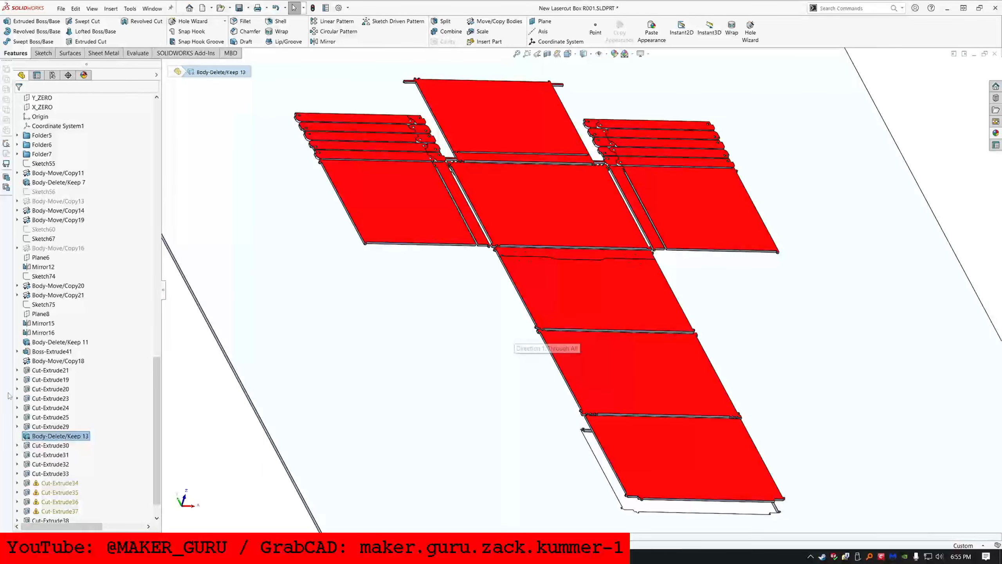
{"action": "left_click", "coordinate": [51, 446]}
{"action": "middle_click_drag", "start_coordinate": [578, 360], "coordinate": [572, 367]}
{"action": "scroll", "coordinate": [87, 308], "scroll_direction": "up", "scroll_amount": 10}
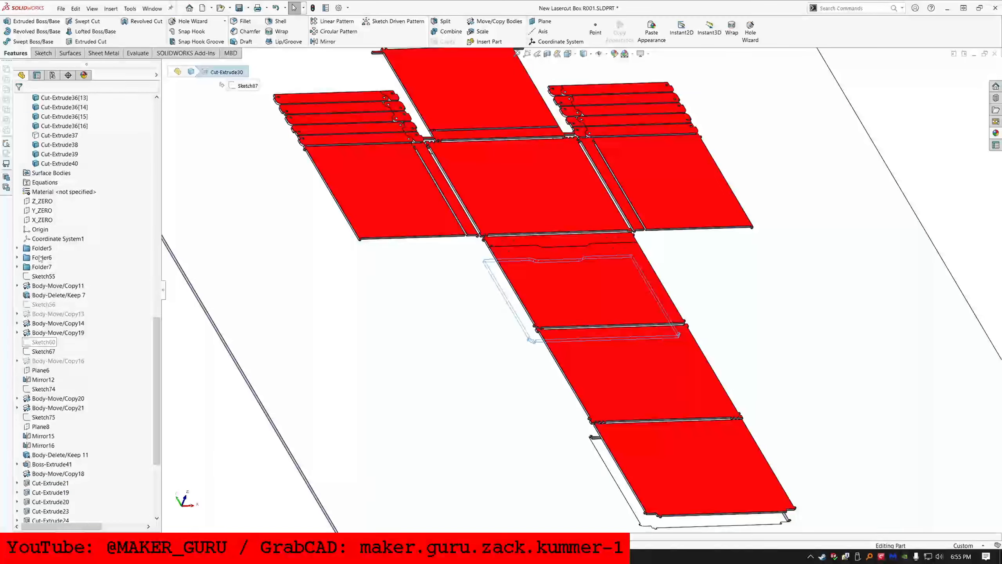
{"action": "scroll", "coordinate": [87, 308], "scroll_direction": "down", "scroll_amount": 10}
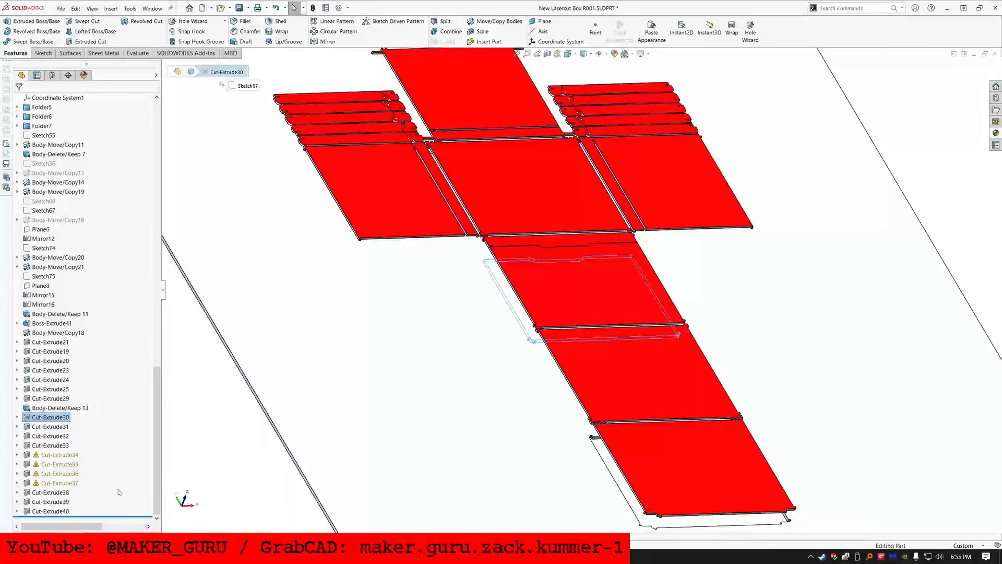
{"action": "left_click_drag", "start_coordinate": [112, 443], "coordinate": [109, 412]}
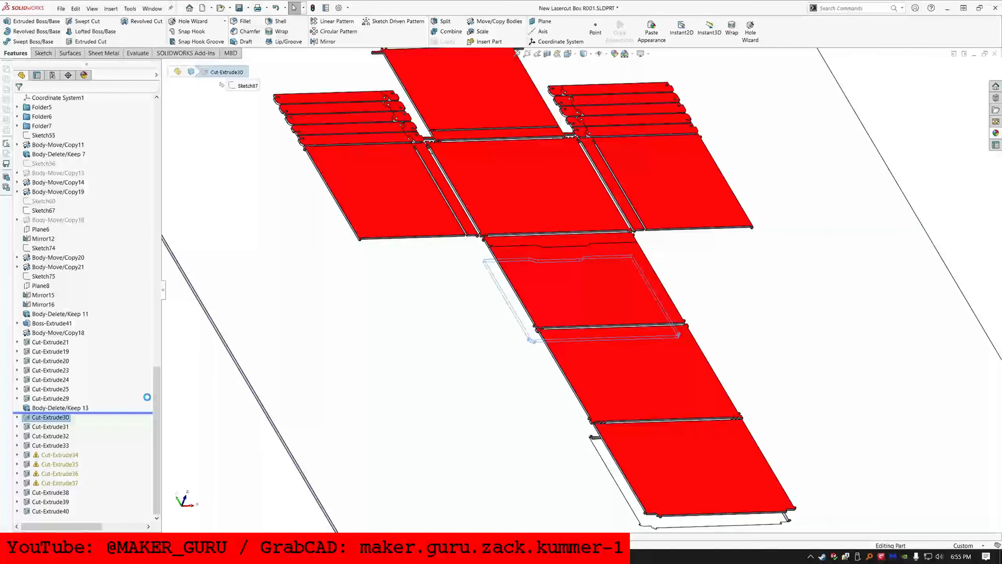
Step: Hide the leftover Body-Move/Copy18 and Boss-Extrude41 bodies underneath the red panels, including the large base sheet
{"action": "left_click", "coordinate": [519, 304]}
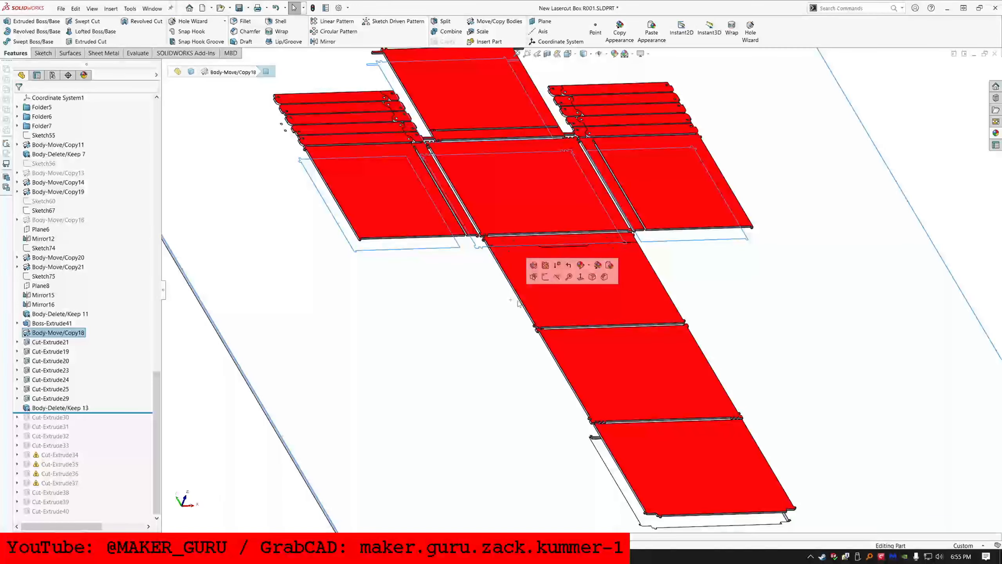
{"action": "left_click", "coordinate": [516, 307]}
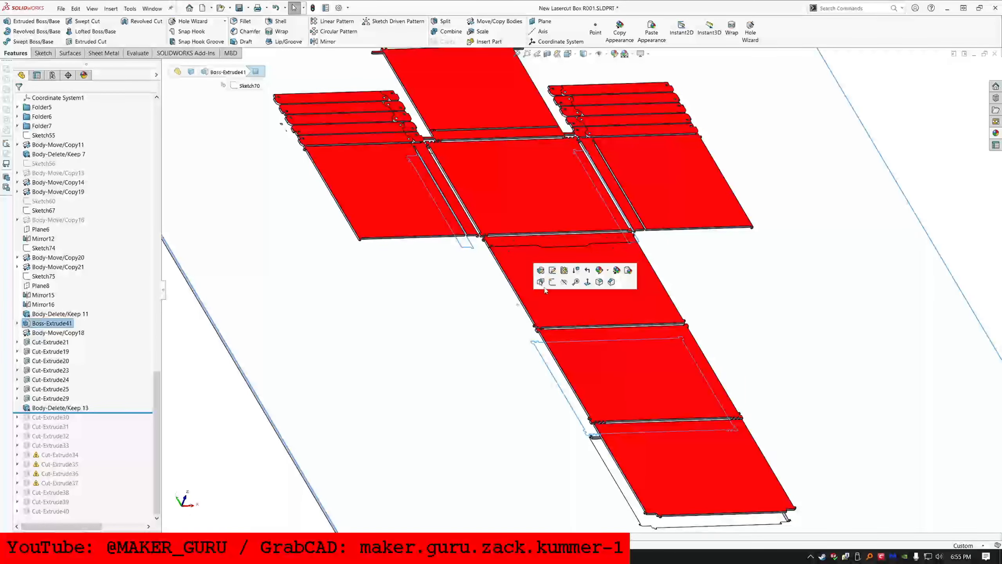
{"action": "left_click", "coordinate": [564, 282]}
{"action": "left_click", "coordinate": [542, 302]}
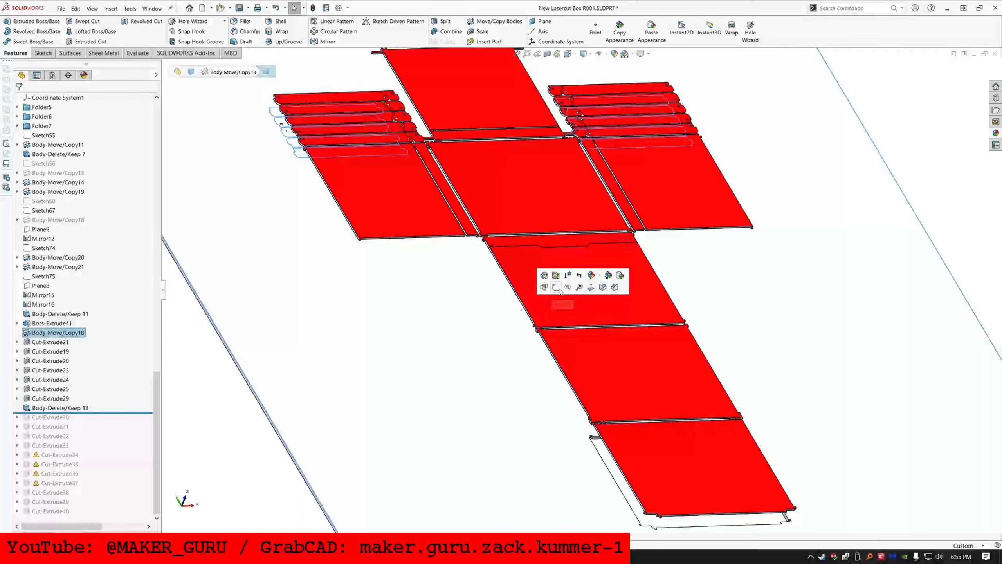
{"action": "left_click", "coordinate": [525, 309]}
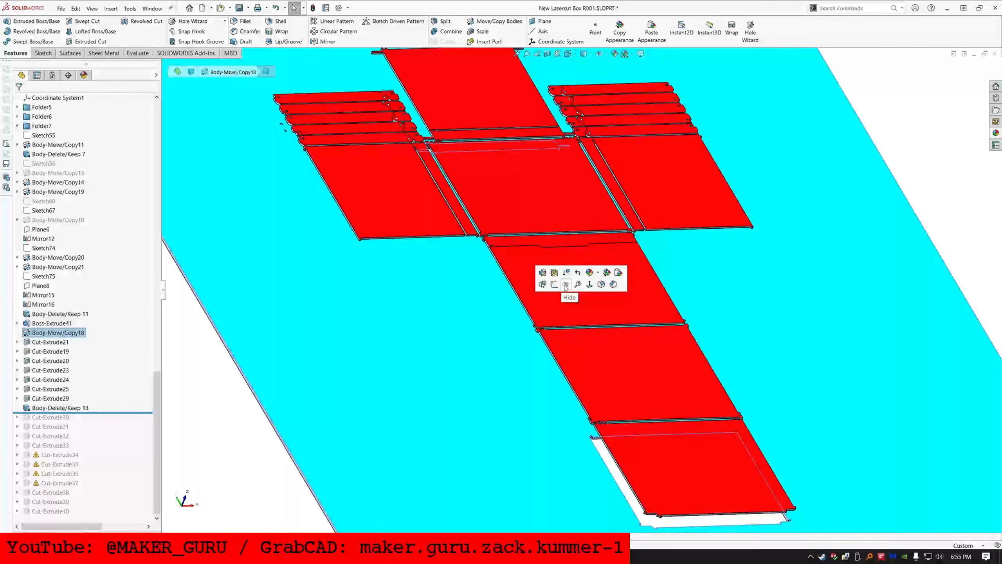
{"action": "key", "text": "Tab"}
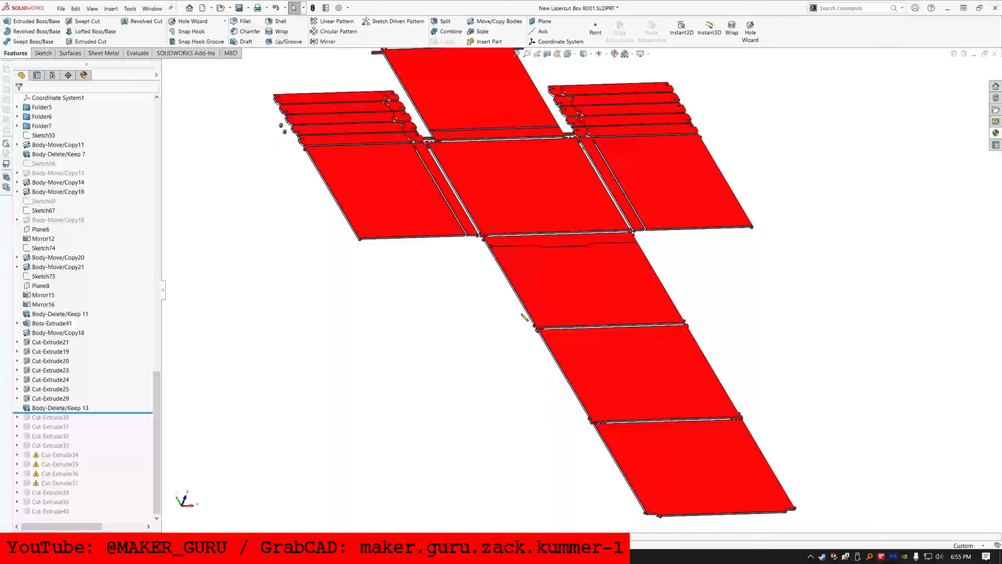
Step: Check the profiles of Cut-Extrude21, Cut-Extrude19 and Cut-Extrude20 against the panels, and show the Cut-Extrude19 panel and large sheet again
{"action": "scroll", "coordinate": [586, 297], "scroll_direction": "up", "scroll_amount": 3}
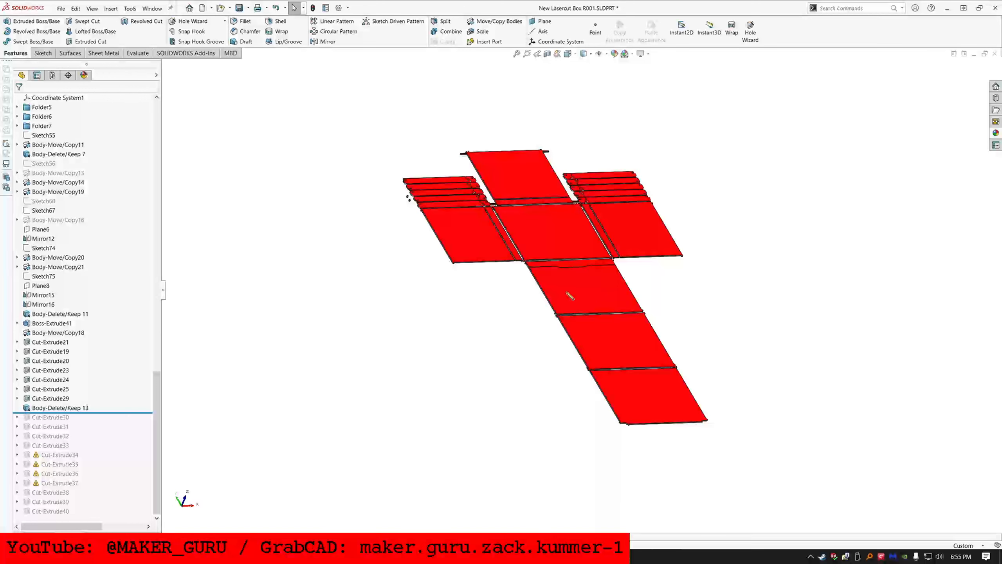
{"action": "left_click", "coordinate": [41, 343]}
{"action": "left_click", "coordinate": [45, 361]}
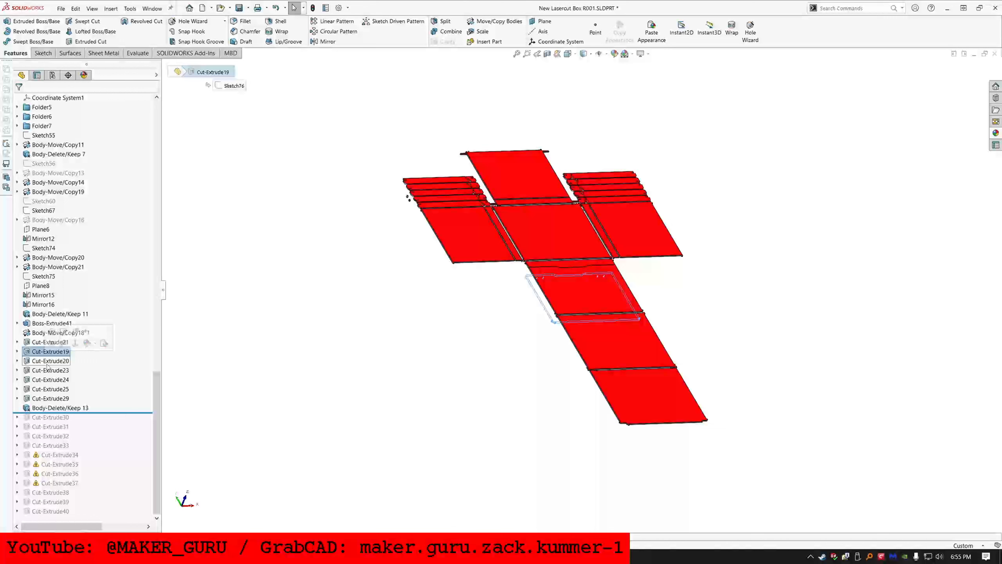
{"action": "scroll", "coordinate": [50, 367], "scroll_direction": "up", "scroll_amount": 5}
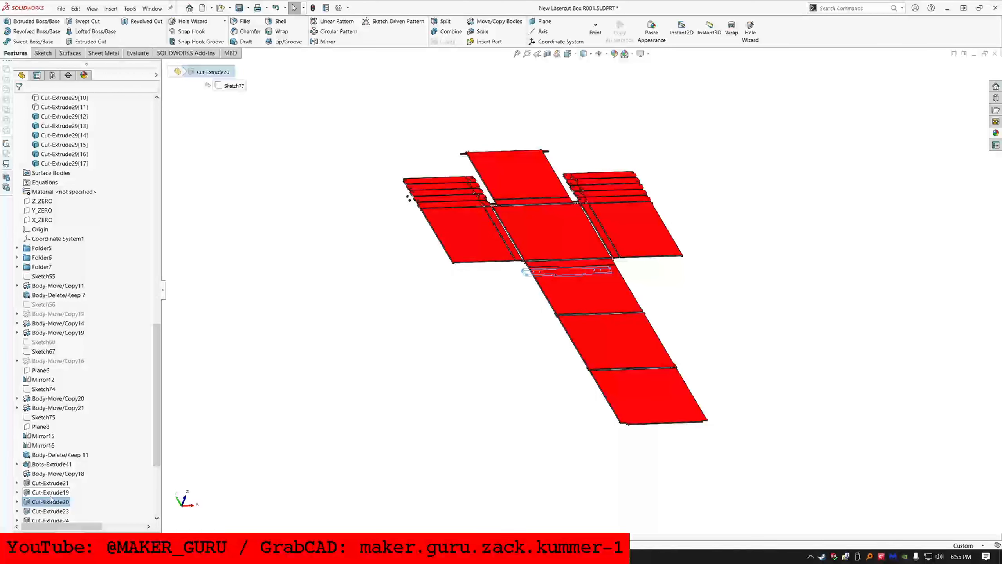
{"action": "left_click", "coordinate": [51, 494]}
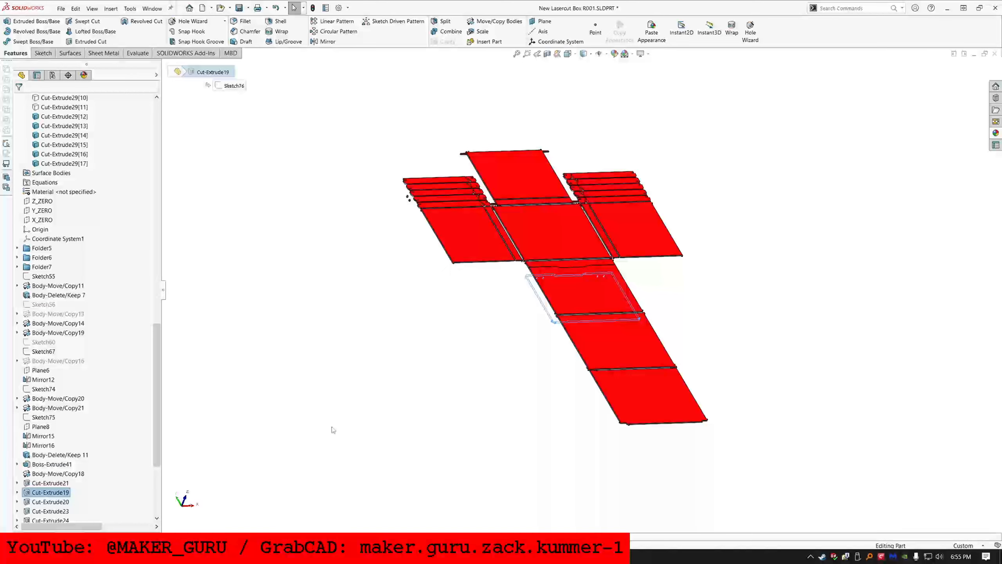
{"action": "left_click", "coordinate": [552, 322]}
{"action": "scroll", "coordinate": [578, 302], "scroll_direction": "down", "scroll_amount": 3}
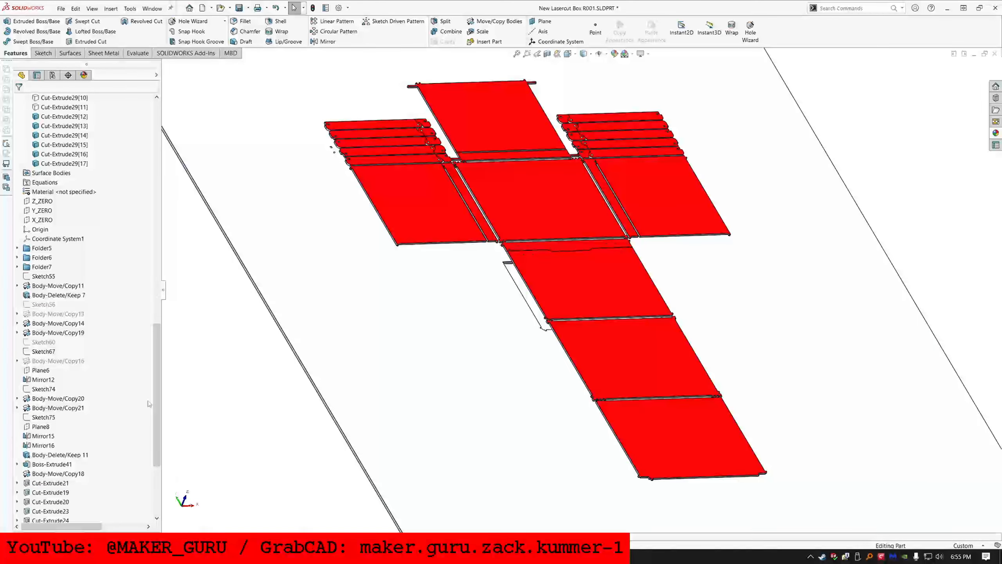
Step: Roll the feature history forward past Cut-Extrude30 and check which body its feature scope cuts
{"action": "scroll", "coordinate": [149, 404], "scroll_direction": "down", "scroll_amount": 5}
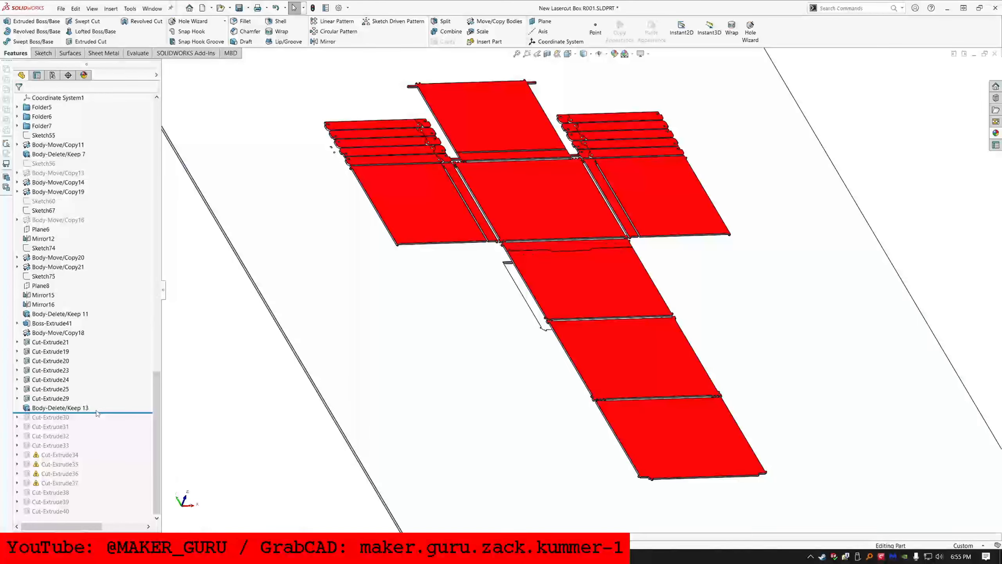
{"action": "left_click_drag", "start_coordinate": [106, 412], "coordinate": [103, 421]}
{"action": "left_click", "coordinate": [67, 418]}
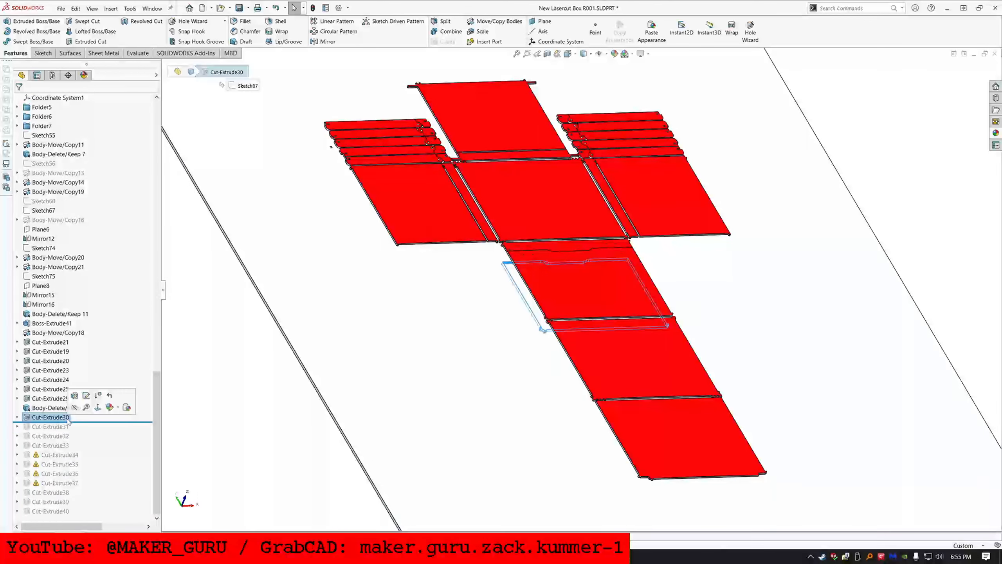
{"action": "left_click", "coordinate": [76, 392]}
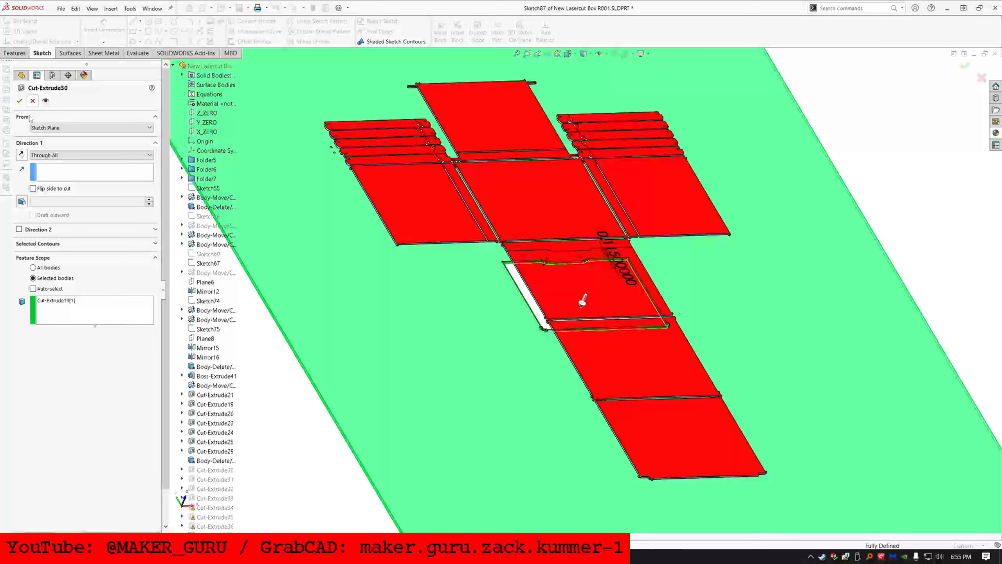
{"action": "left_click", "coordinate": [77, 300]}
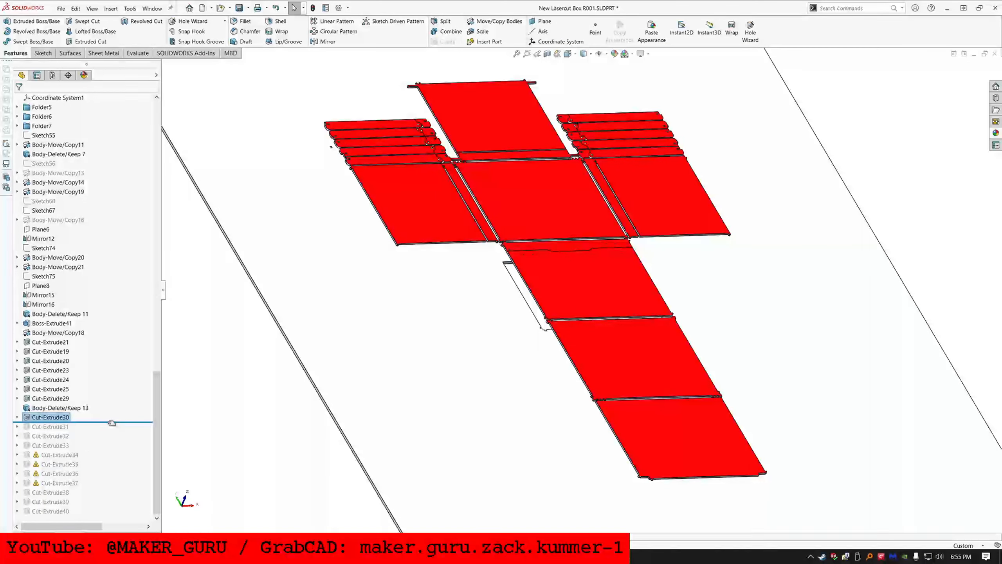
Step: Roll the feature history forward past Cut-Extrude31, review the bodies in its feature scope, and accept the feature
{"action": "left_click_drag", "start_coordinate": [112, 423], "coordinate": [58, 431]}
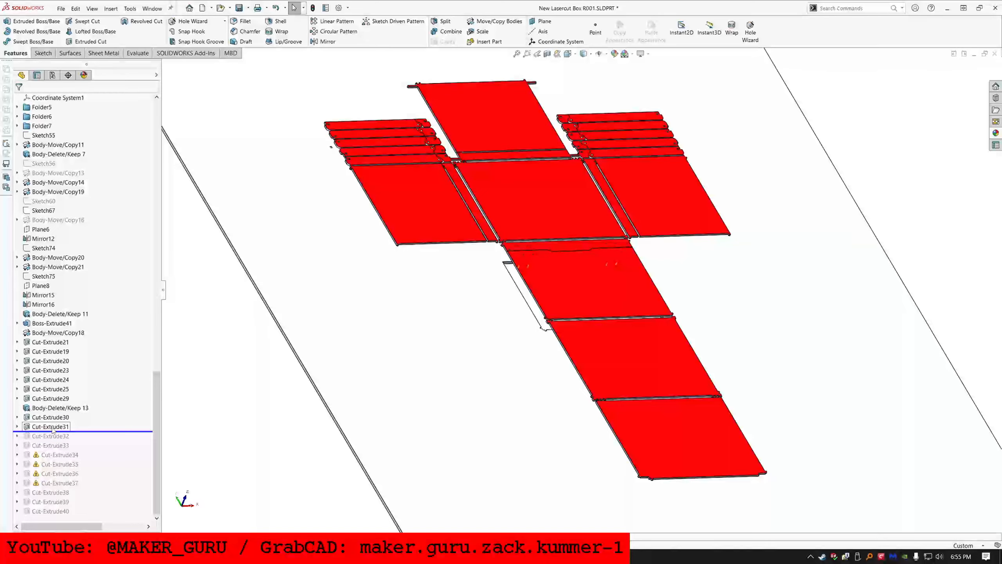
{"action": "left_click", "coordinate": [51, 426]}
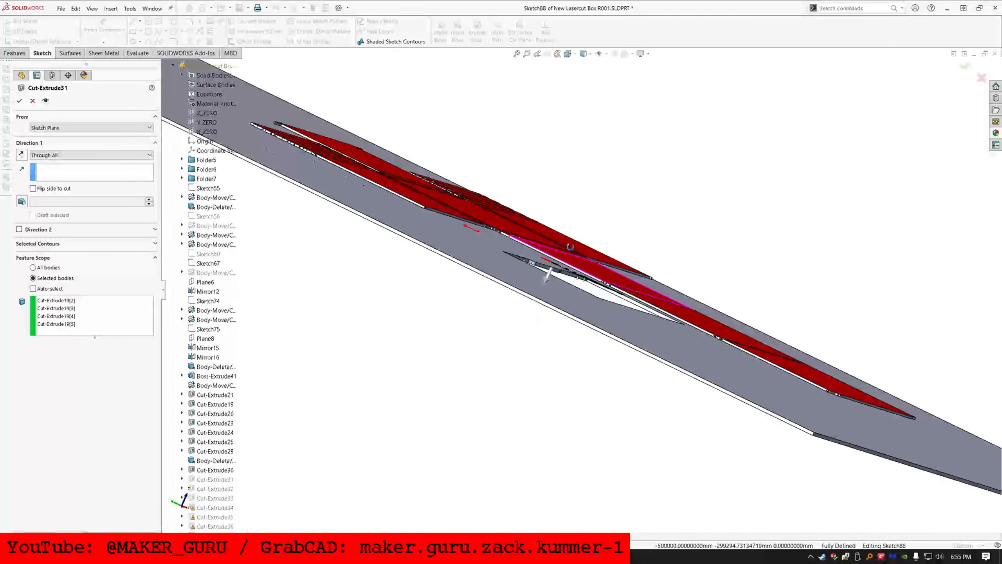
{"action": "left_click", "coordinate": [19, 101]}
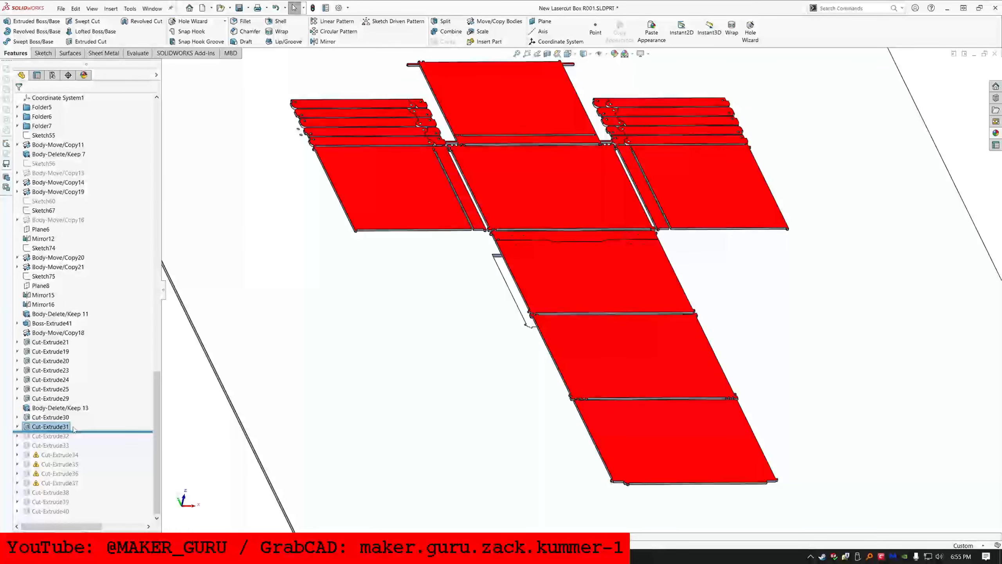
Step: Group Cut-Extrude30 and Cut-Extrude31 in a new feature folder named kerf01
{"action": "left_click", "coordinate": [49, 417], "text": "ctrl"}
{"action": "right_click", "coordinate": [61, 430]}
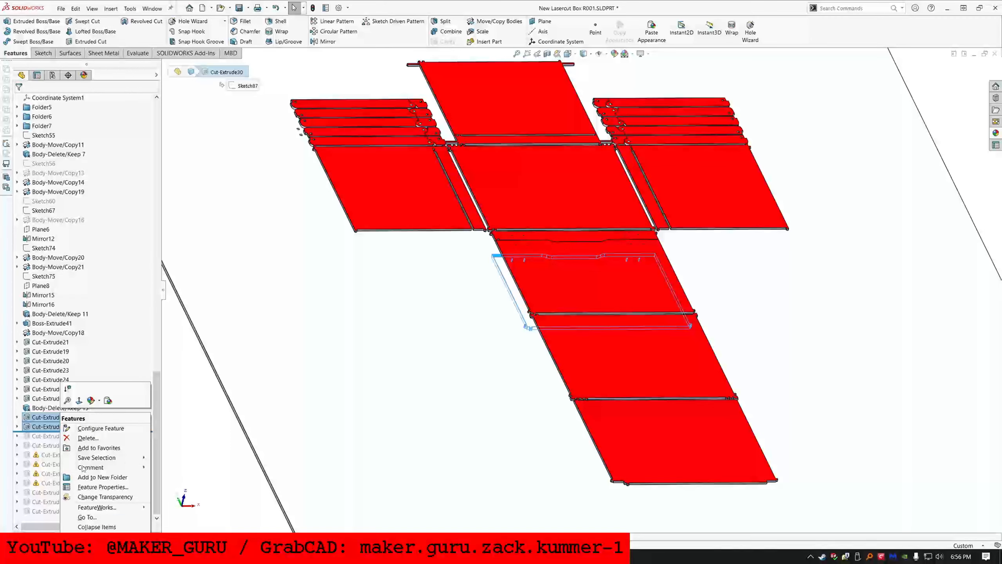
{"action": "left_click", "coordinate": [89, 476]}
{"action": "type", "text": "kerf01"}
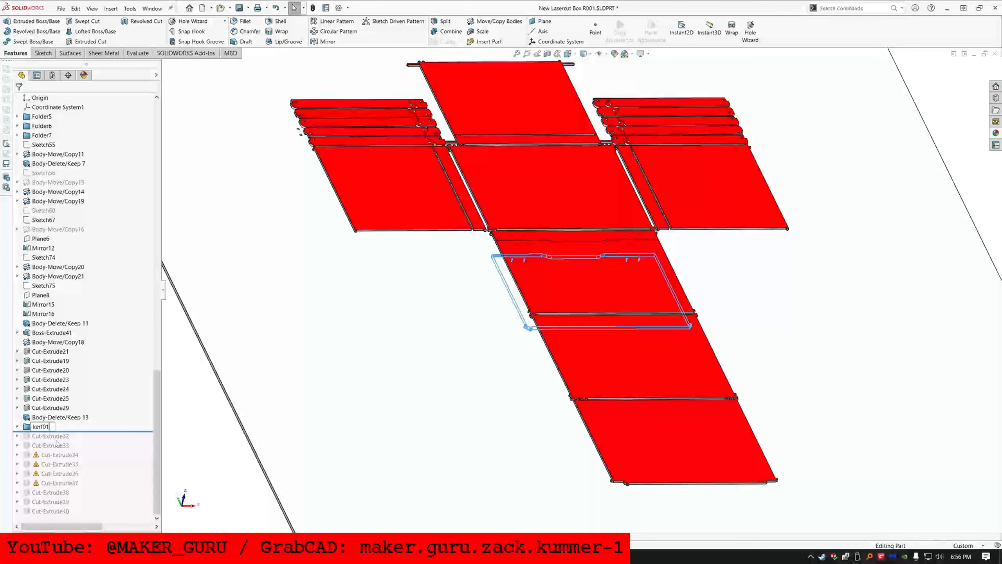
{"action": "key", "text": "Return"}
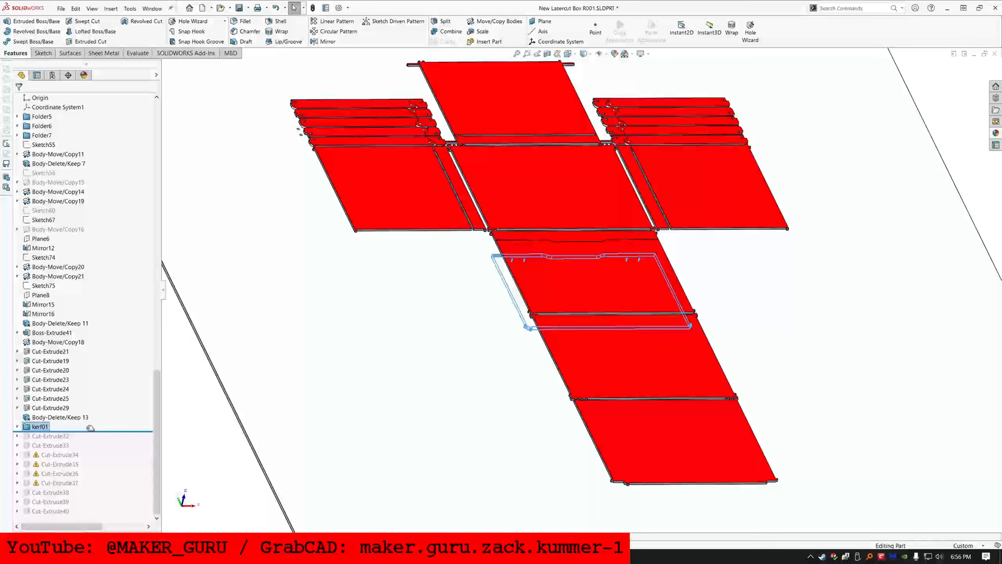
Step: Roll the feature history forward past Cut-Extrude32 and inspect its Sketch89 against the panels
{"action": "left_click_drag", "start_coordinate": [96, 440], "coordinate": [94, 441]}
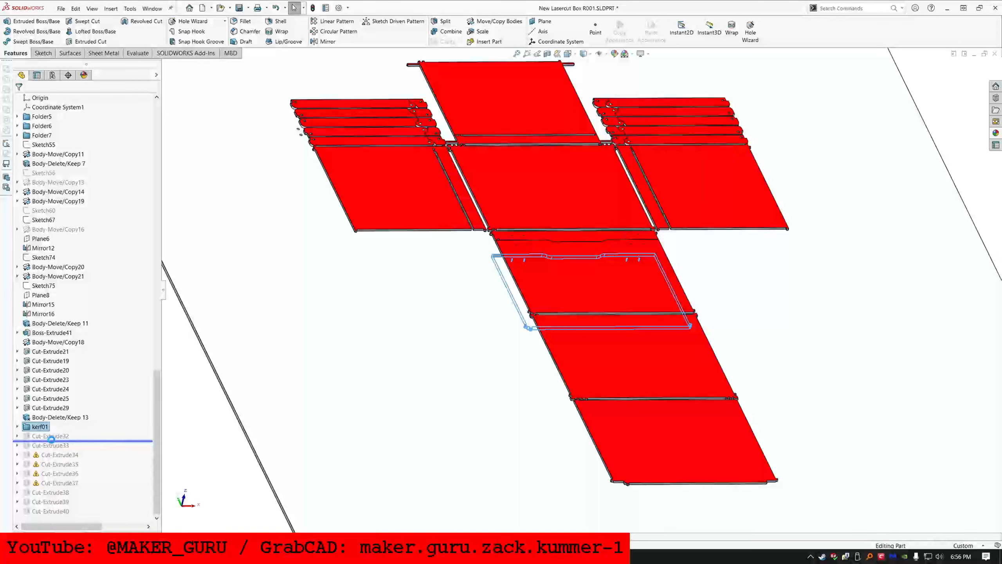
{"action": "left_click", "coordinate": [50, 437]}
{"action": "scroll", "coordinate": [463, 331], "scroll_direction": "up", "scroll_amount": 6}
{"action": "scroll", "coordinate": [608, 251], "scroll_direction": "down", "scroll_amount": 3}
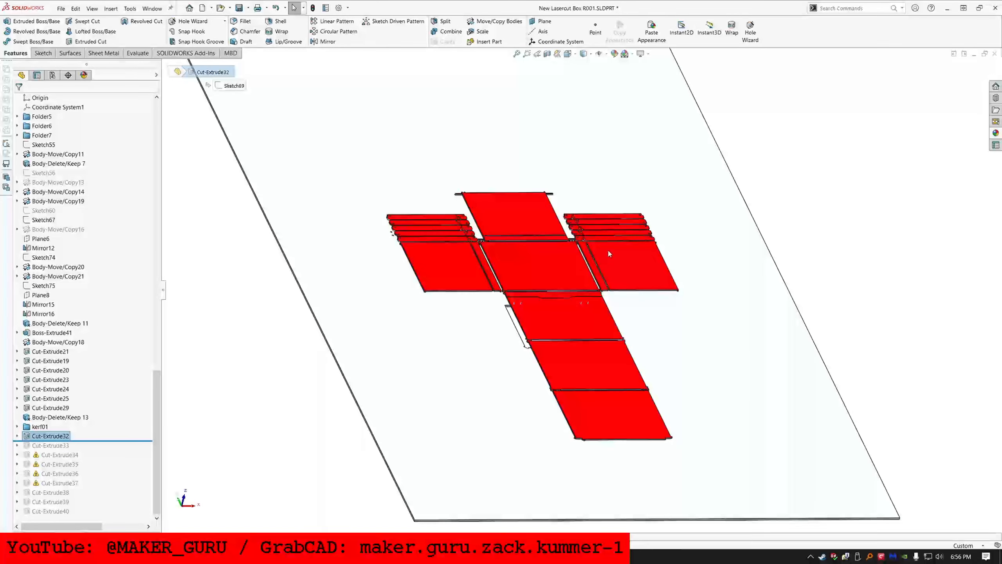
{"action": "left_click", "coordinate": [17, 436]}
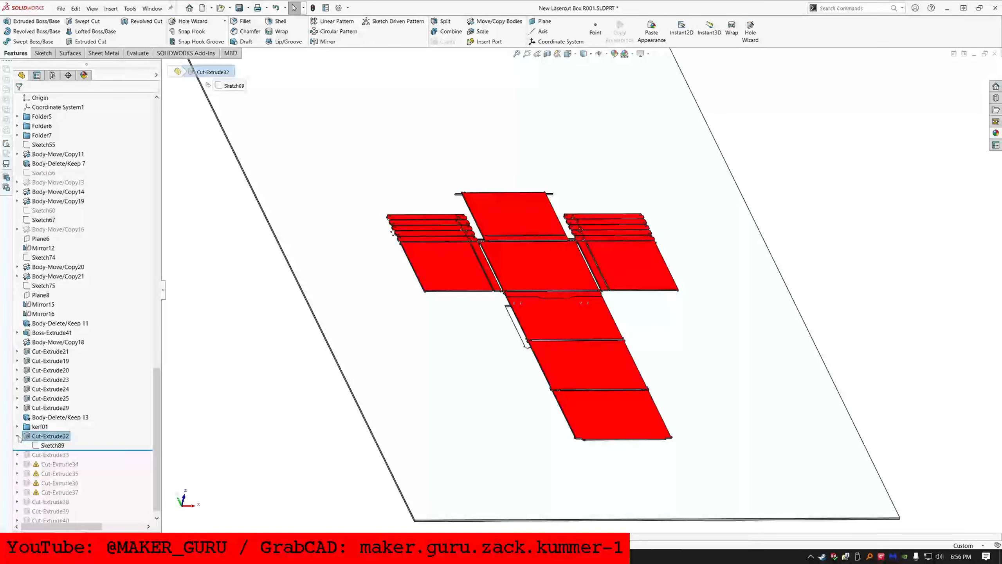
{"action": "left_click", "coordinate": [49, 448]}
{"action": "scroll", "coordinate": [545, 333], "scroll_direction": "down", "scroll_amount": 10}
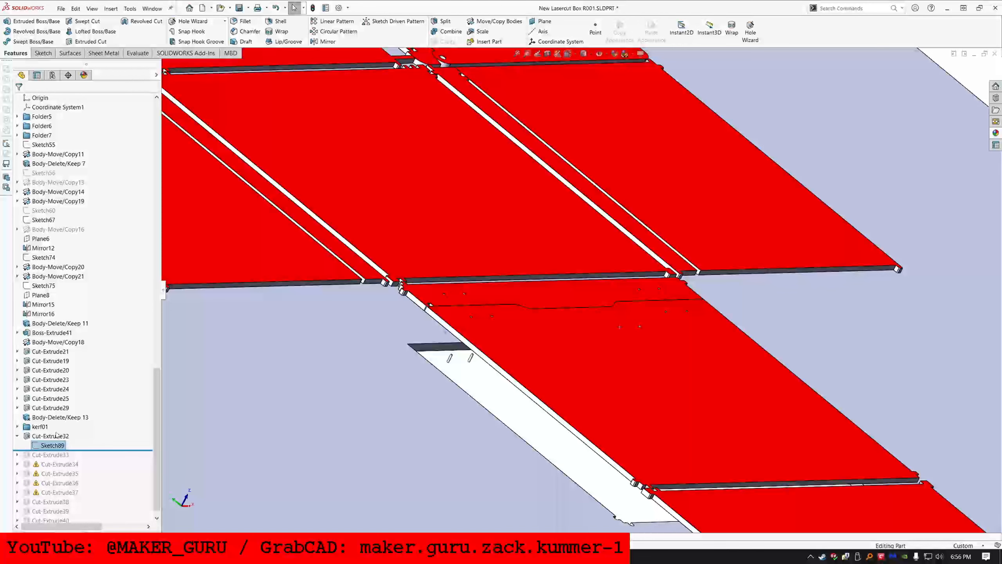
Step: Show the solid bodies Cut-Extrude32[1] through Cut-Extrude32[4] and hide the bodies Cut-Extrude29[12] through Cut-Extrude31[4]
{"action": "scroll", "coordinate": [65, 356], "scroll_direction": "up", "scroll_amount": 8}
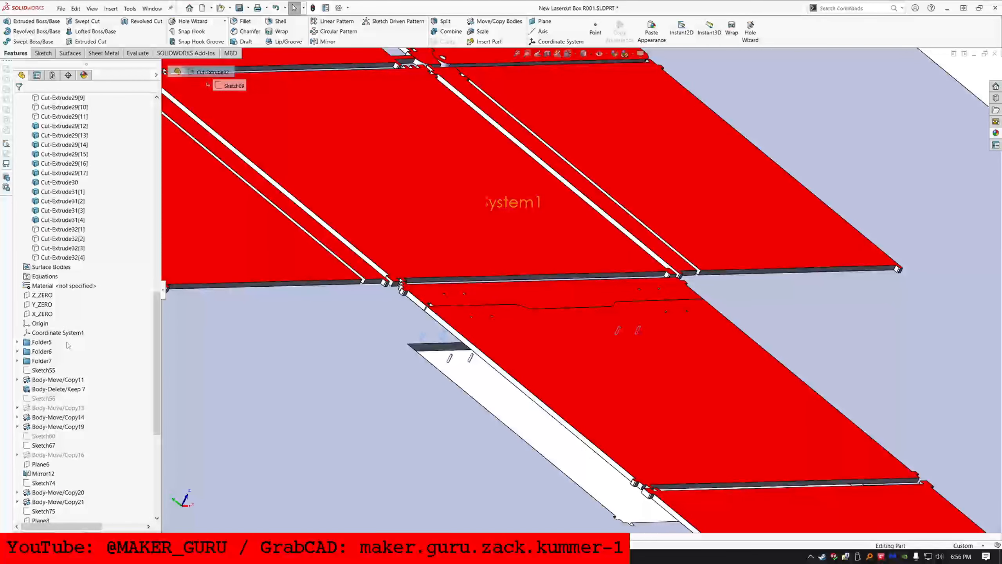
{"action": "scroll", "coordinate": [67, 345], "scroll_direction": "down", "scroll_amount": 4}
{"action": "scroll", "coordinate": [67, 345], "scroll_direction": "down", "scroll_amount": 4}
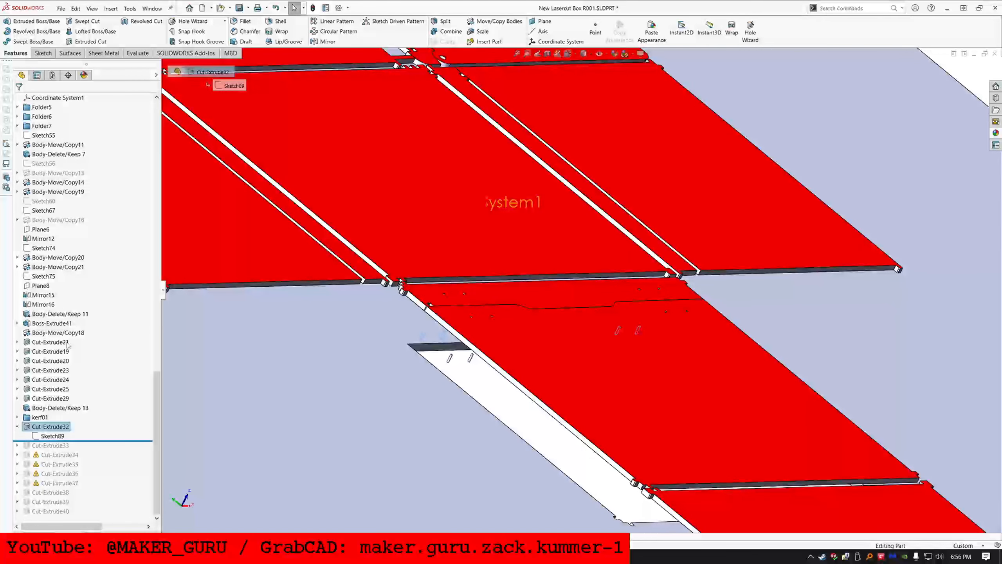
{"action": "scroll", "coordinate": [68, 344], "scroll_direction": "up", "scroll_amount": 9}
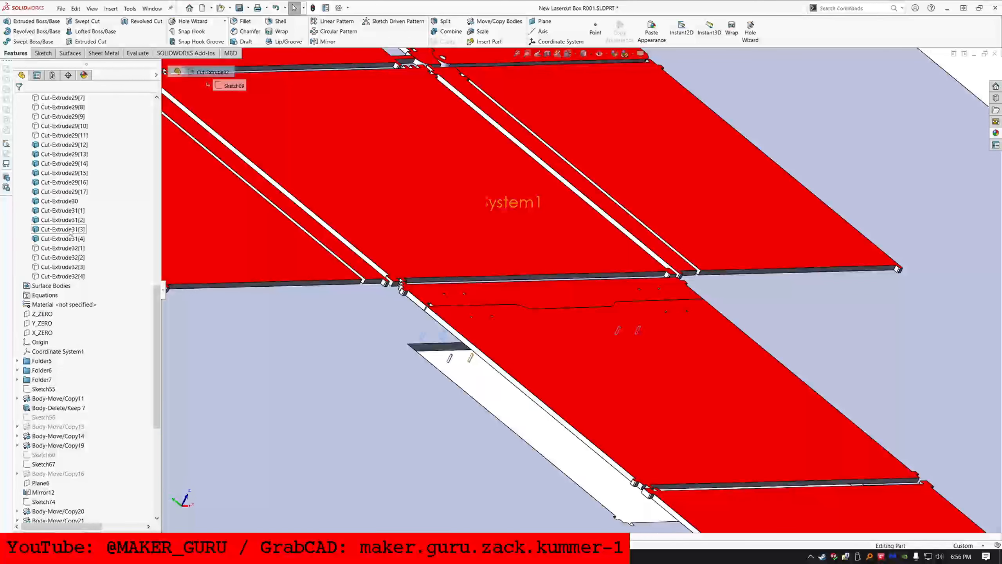
{"action": "left_click", "coordinate": [77, 249]}
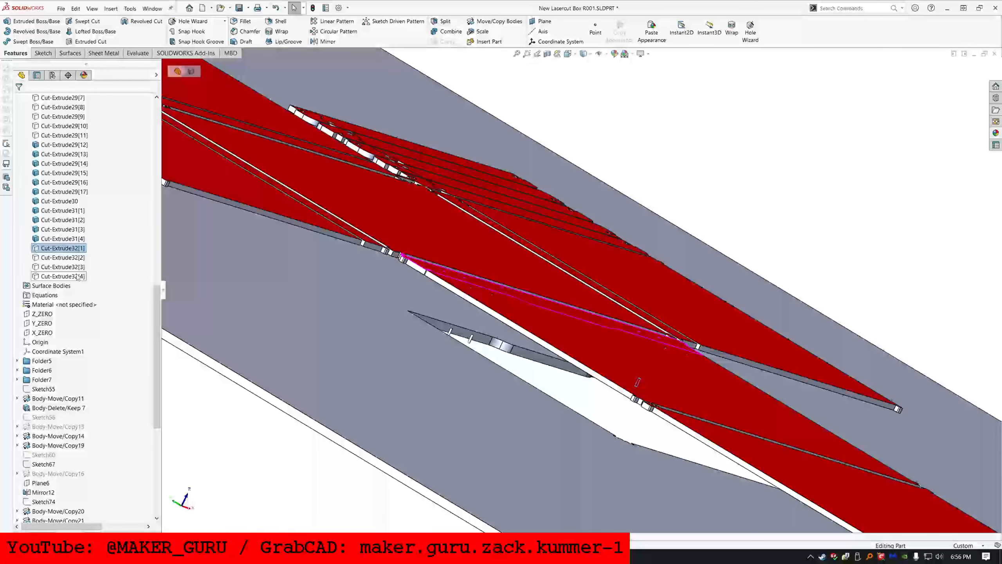
{"action": "left_click", "coordinate": [78, 277], "text": "shift"}
{"action": "left_click", "coordinate": [85, 262]}
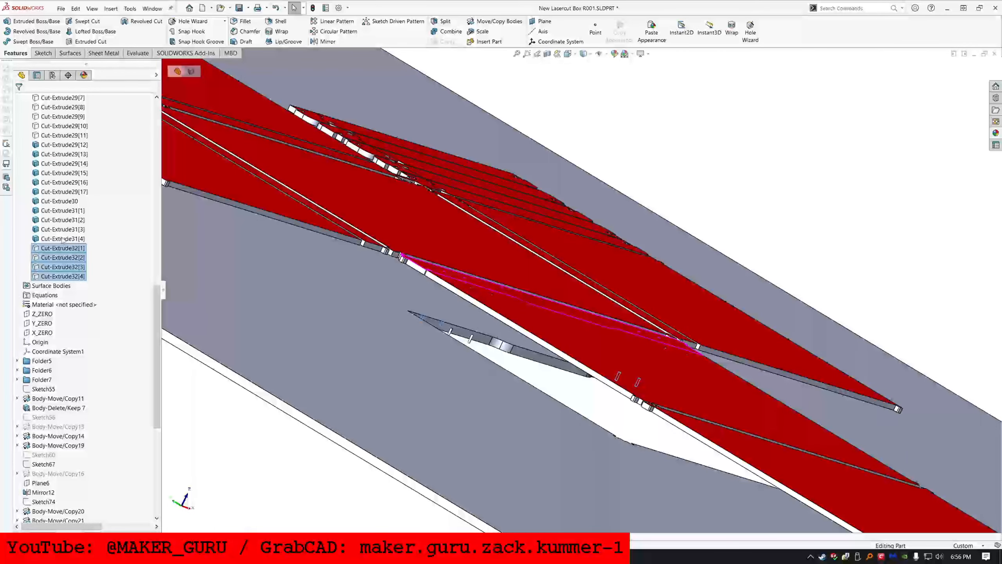
{"action": "left_click", "coordinate": [50, 146], "text": "shift"}
{"action": "left_click", "coordinate": [108, 133]}
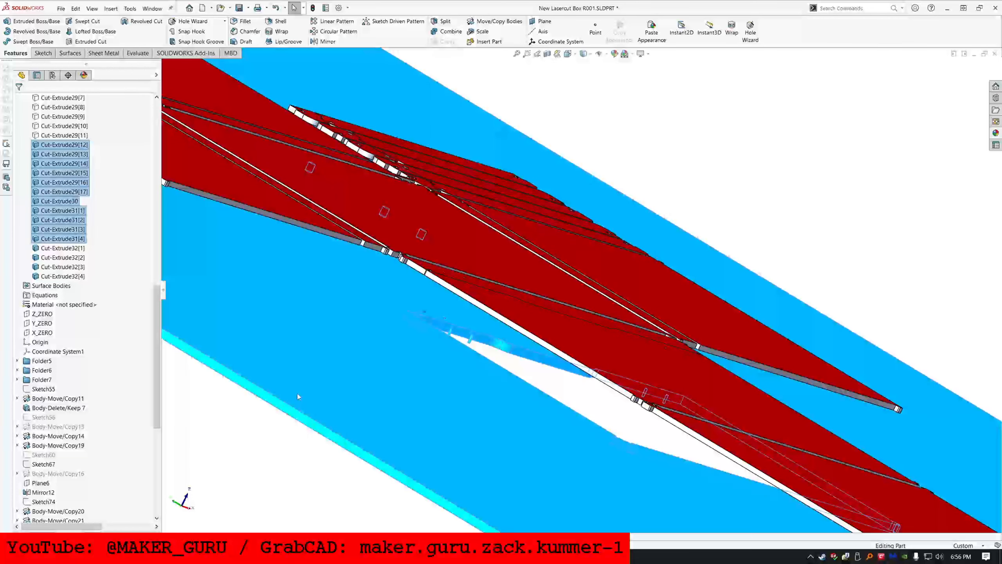
Step: Select the solid bodies Cut-Extrude32[1] through Cut-Extrude32[4] and examine their slot cuts against the panels
{"action": "left_click", "coordinate": [286, 465]}
{"action": "left_click", "coordinate": [63, 276]}
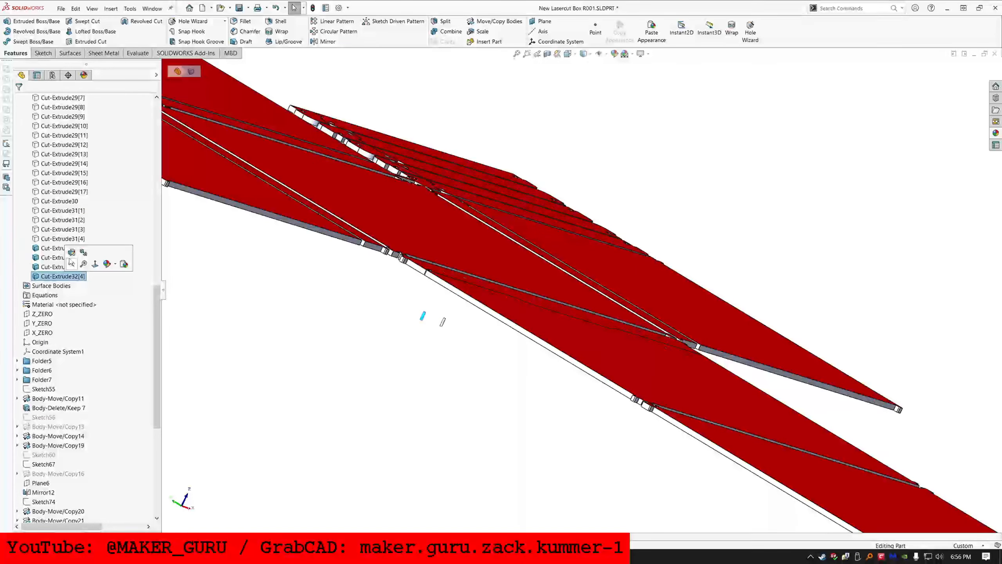
{"action": "left_click", "coordinate": [65, 251], "text": "shift"}
{"action": "middle_click_drag", "start_coordinate": [464, 312], "coordinate": [433, 355]}
{"action": "scroll", "coordinate": [94, 406], "scroll_direction": "down", "scroll_amount": 9}
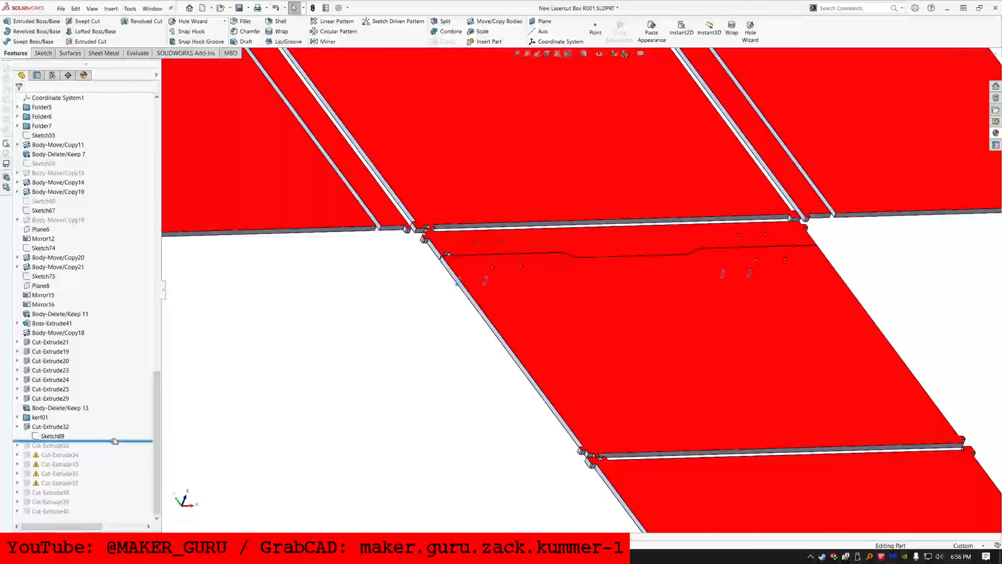
Step: Roll the feature history forward past Cut-Extrude33, show its solid body, and hide the bodies Cut-Extrude32[1] through Cut-Extrude32[4]
{"action": "left_click_drag", "start_coordinate": [115, 441], "coordinate": [107, 452]}
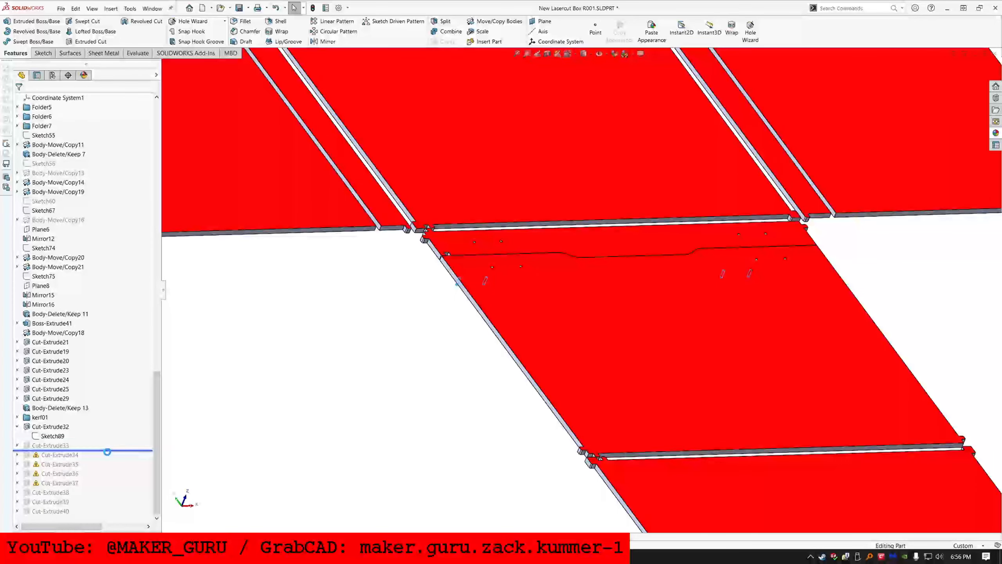
{"action": "left_click", "coordinate": [40, 445]}
{"action": "scroll", "coordinate": [59, 222], "scroll_direction": "up", "scroll_amount": 8}
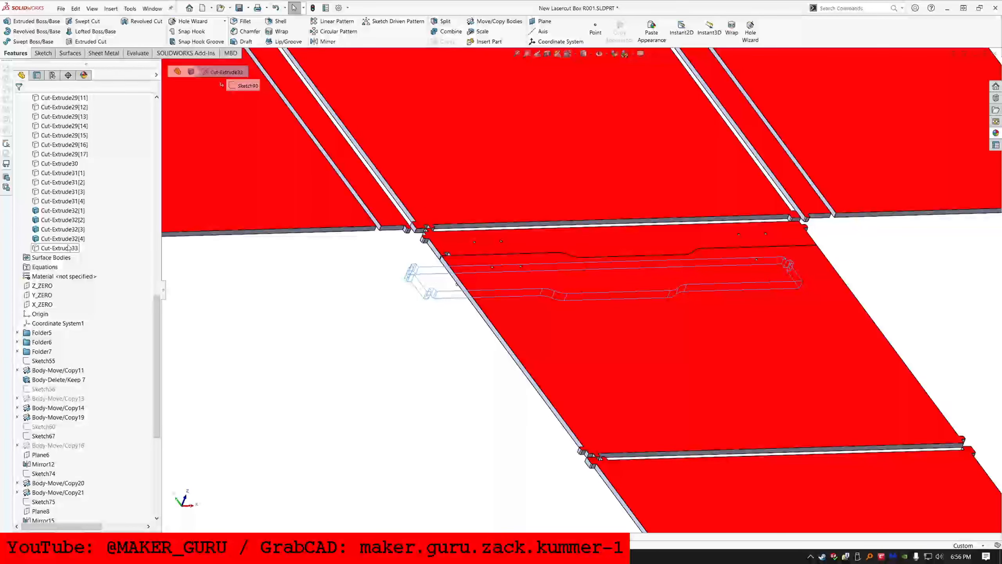
{"action": "left_click", "coordinate": [70, 248]}
{"action": "left_click", "coordinate": [75, 239]}
{"action": "left_click", "coordinate": [61, 238]}
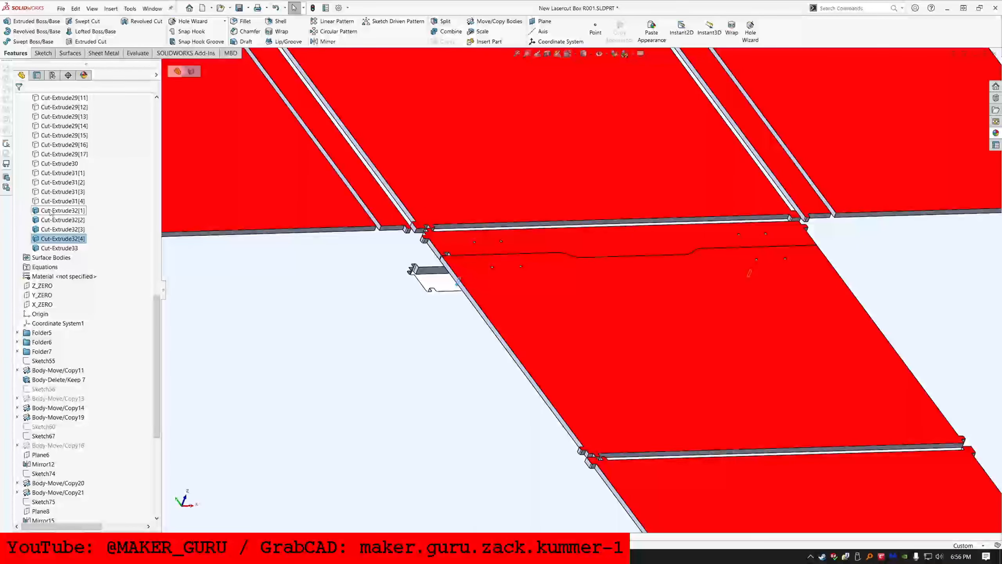
{"action": "left_click", "coordinate": [61, 210], "text": "shift"}
{"action": "scroll", "coordinate": [65, 371], "scroll_direction": "down", "scroll_amount": 8}
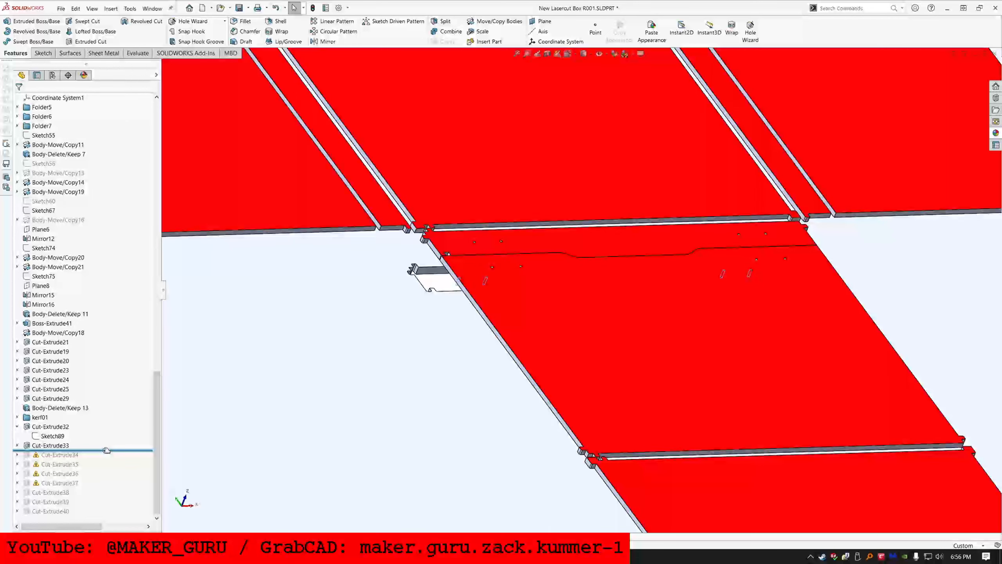
Step: Group Cut-Extrude32 and Cut-Extrude33 in a new feature folder named kerf02
{"action": "left_click_drag", "start_coordinate": [106, 450], "coordinate": [127, 450]}
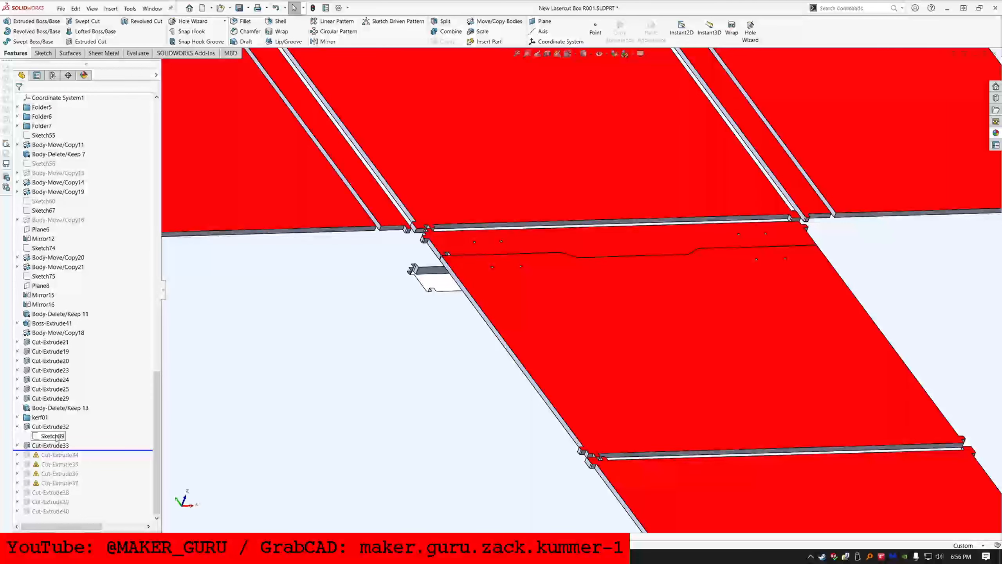
{"action": "left_click", "coordinate": [50, 445]}
{"action": "left_click", "coordinate": [44, 429], "text": "ctrl"}
{"action": "right_click", "coordinate": [44, 431]}
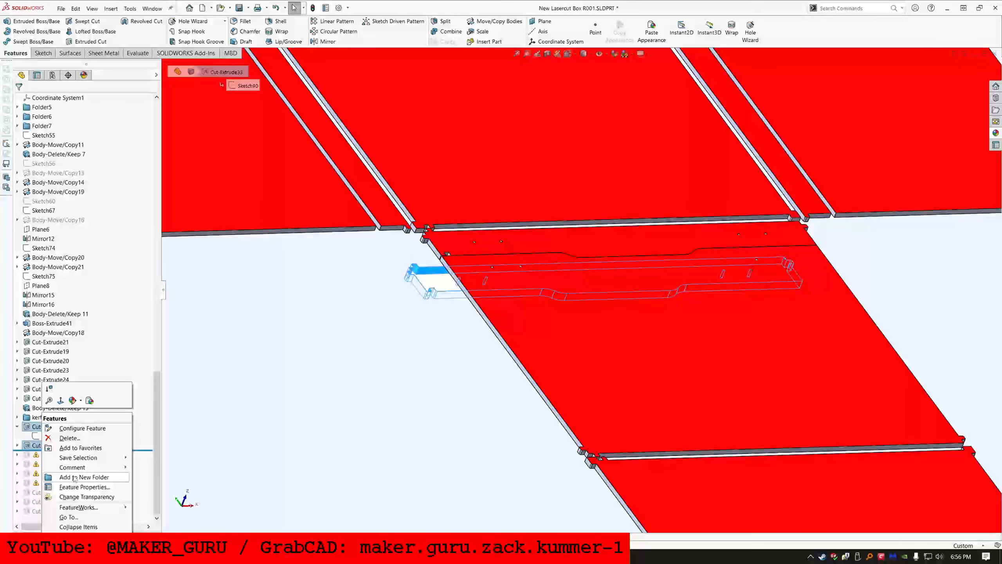
{"action": "left_click", "coordinate": [79, 483]}
{"action": "type", "text": "kerf0"}
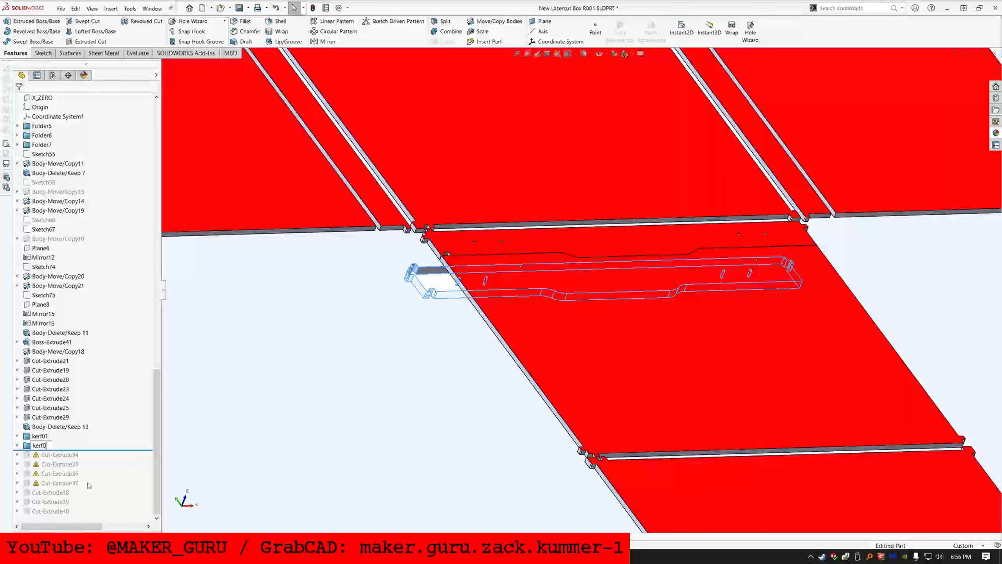
{"action": "type", "text": "2"}
Step: Roll the feature history forward past Cut-Extrude34 and inspect its Sketch91 against the panels
{"action": "left_click_drag", "start_coordinate": [99, 451], "coordinate": [100, 460]}
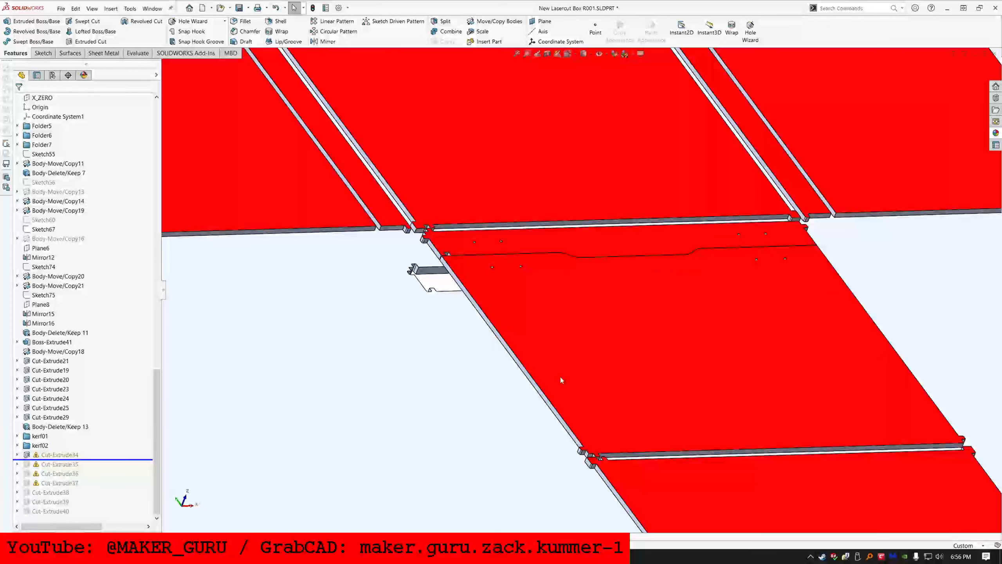
{"action": "key", "text": "f"}
{"action": "left_click", "coordinate": [16, 455]}
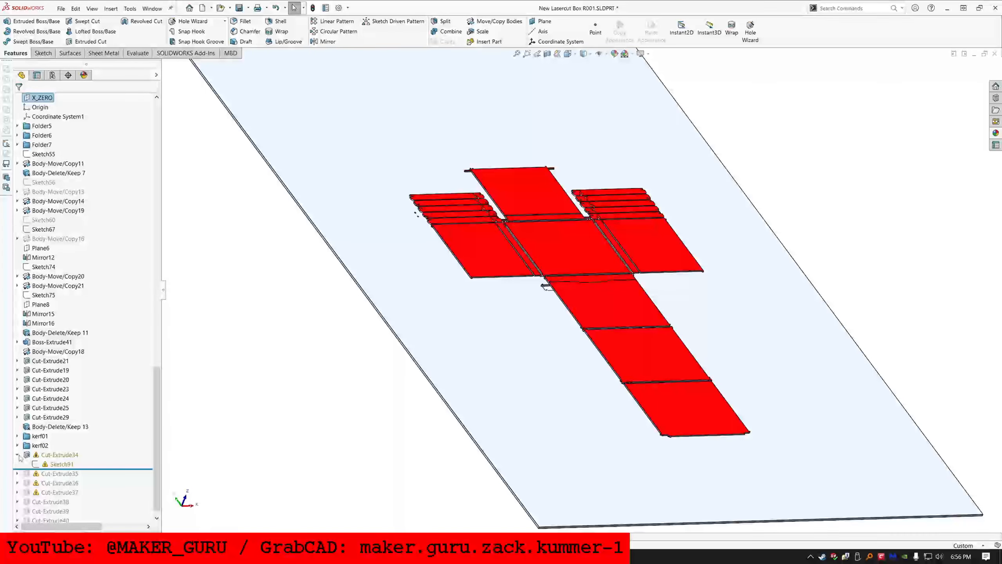
{"action": "left_click", "coordinate": [53, 465]}
{"action": "scroll", "coordinate": [455, 318], "scroll_direction": "down", "scroll_amount": 8}
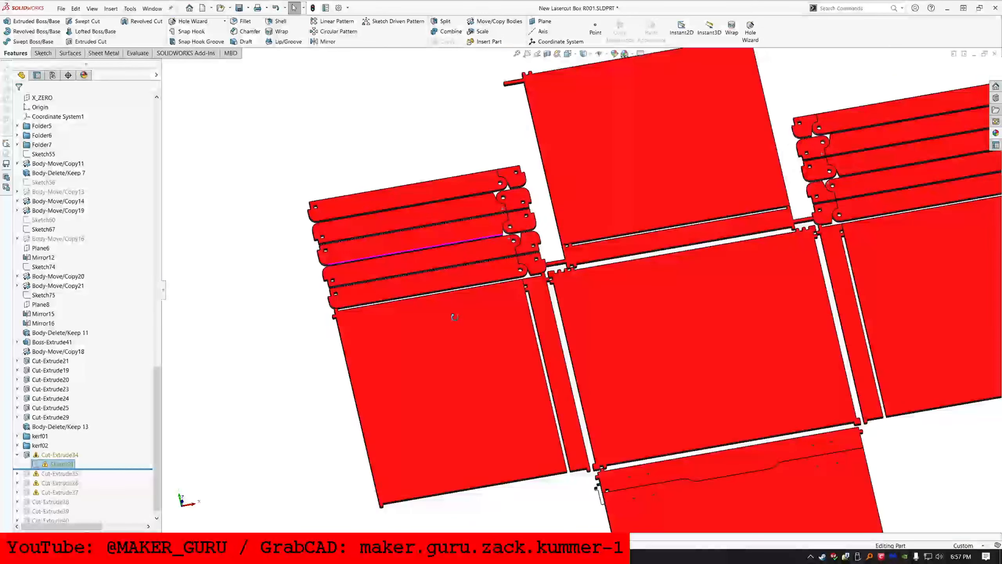
{"action": "key", "text": "ctrl+8"}
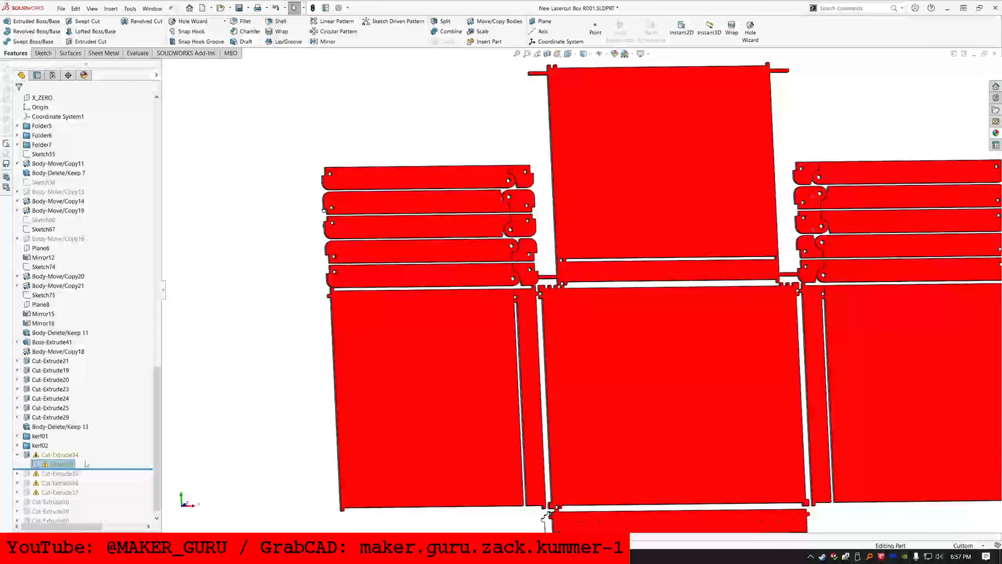
Step: Open Sketch91 for editing, review its offset geometry and relations, and leave the sketch
{"action": "right_click", "coordinate": [66, 465]}
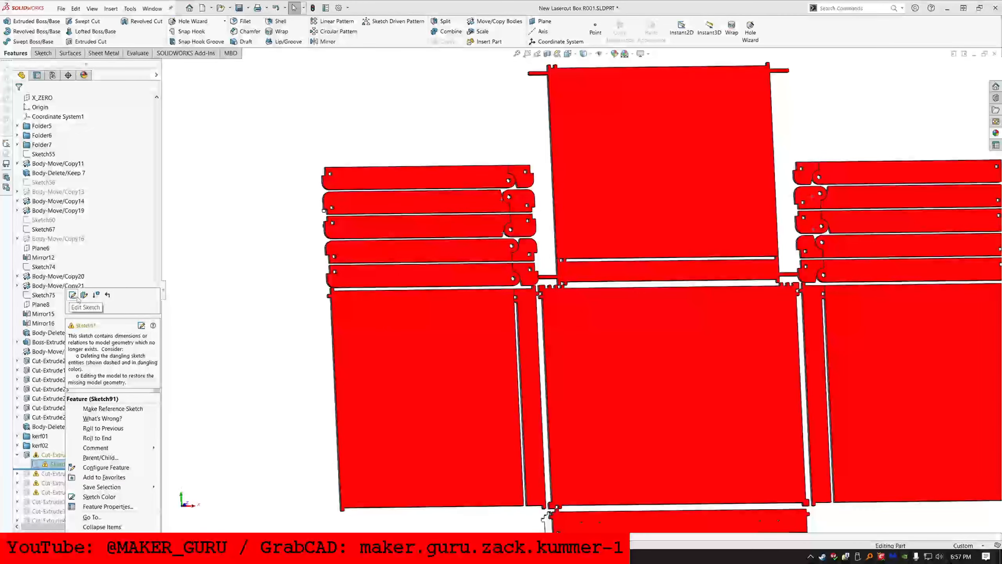
{"action": "left_click", "coordinate": [77, 297]}
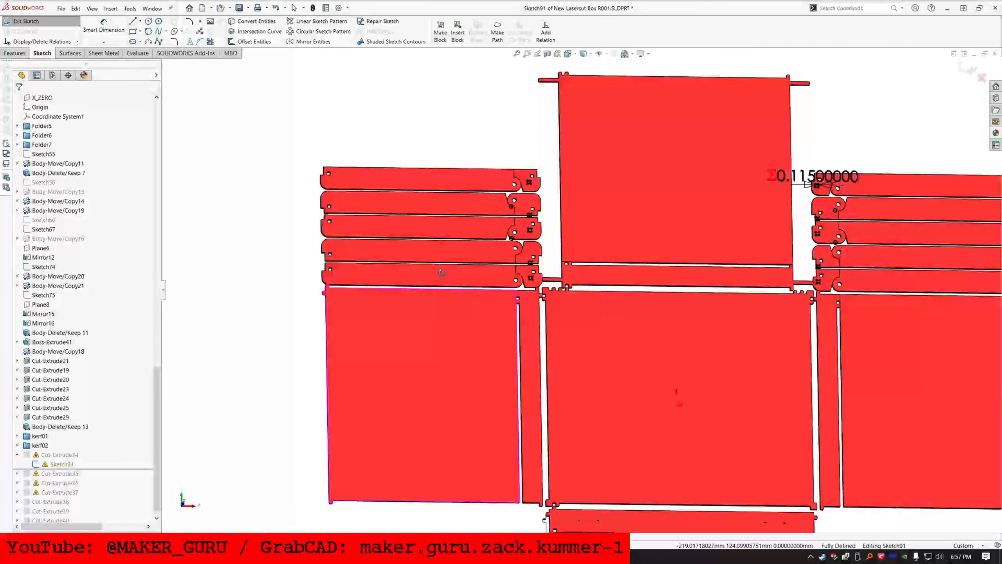
{"action": "scroll", "coordinate": [822, 269], "scroll_direction": "down", "scroll_amount": 2}
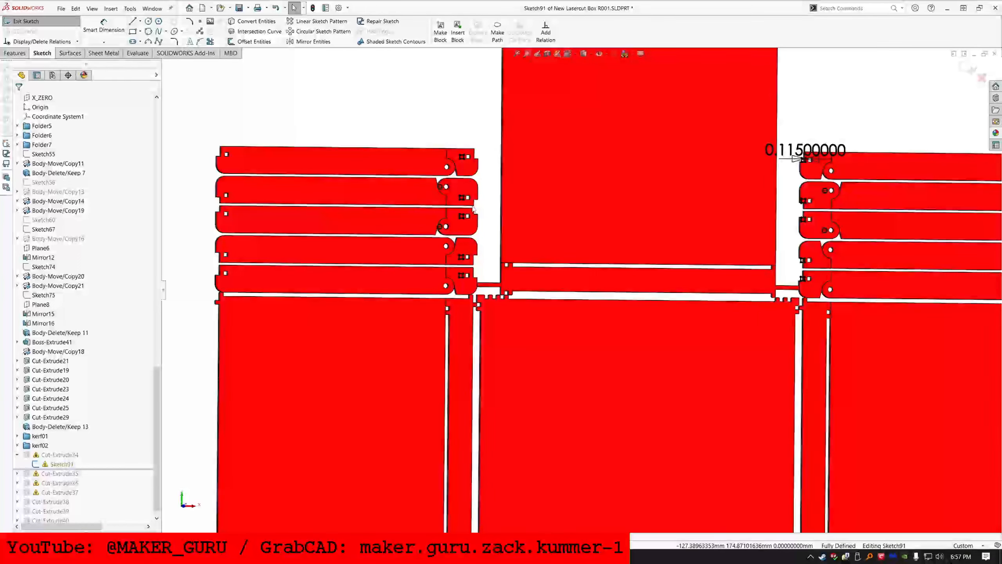
{"action": "scroll", "coordinate": [462, 172], "scroll_direction": "up", "scroll_amount": 3}
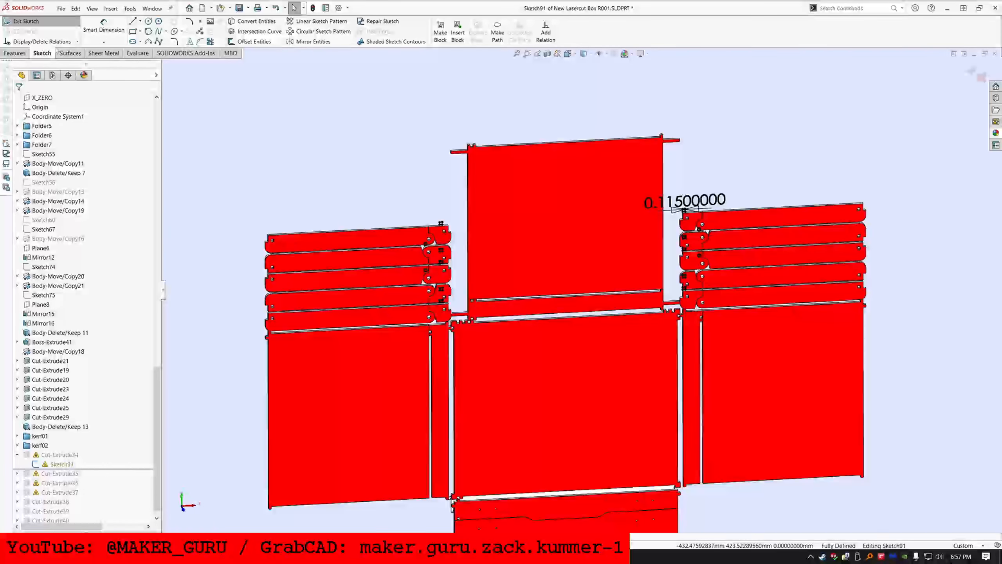
{"action": "left_click", "coordinate": [45, 156]}
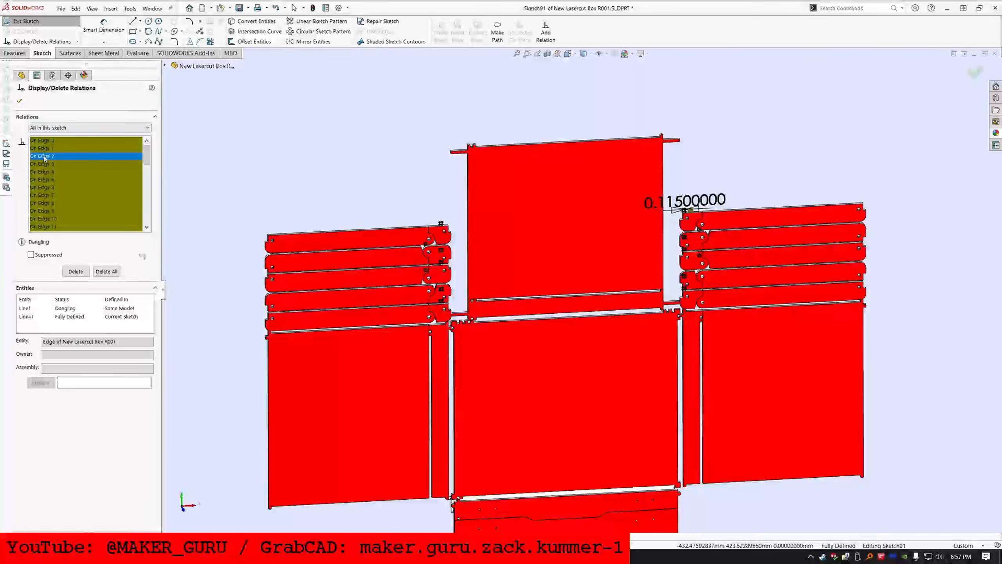
{"action": "left_click", "coordinate": [19, 100]}
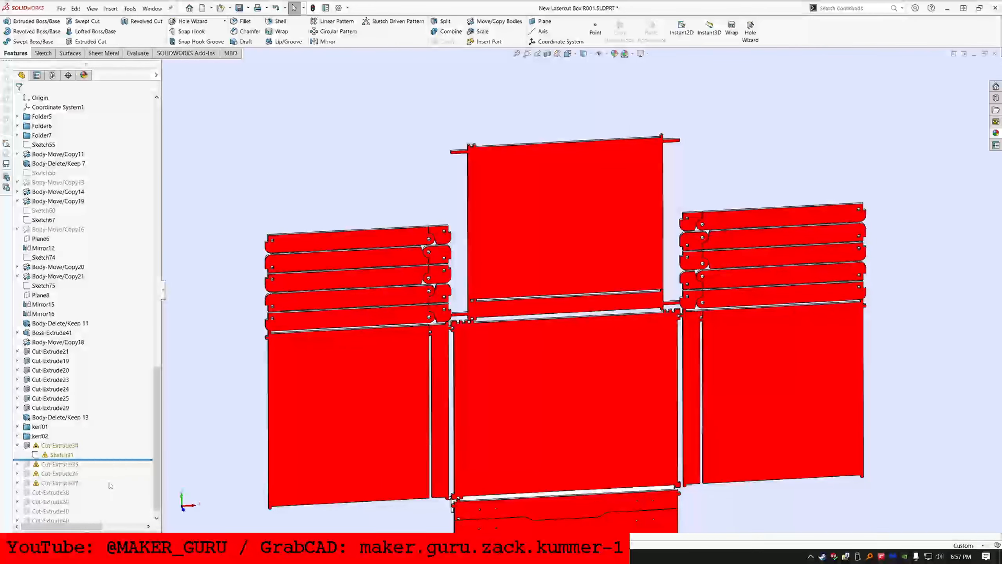
Step: Roll the feature history to the end and delete the features Cut-Extrude34 through Cut-Extrude40
{"action": "scroll", "coordinate": [562, 421], "scroll_direction": "up", "scroll_amount": 5}
{"action": "scroll", "coordinate": [632, 418], "scroll_direction": "down", "scroll_amount": 8}
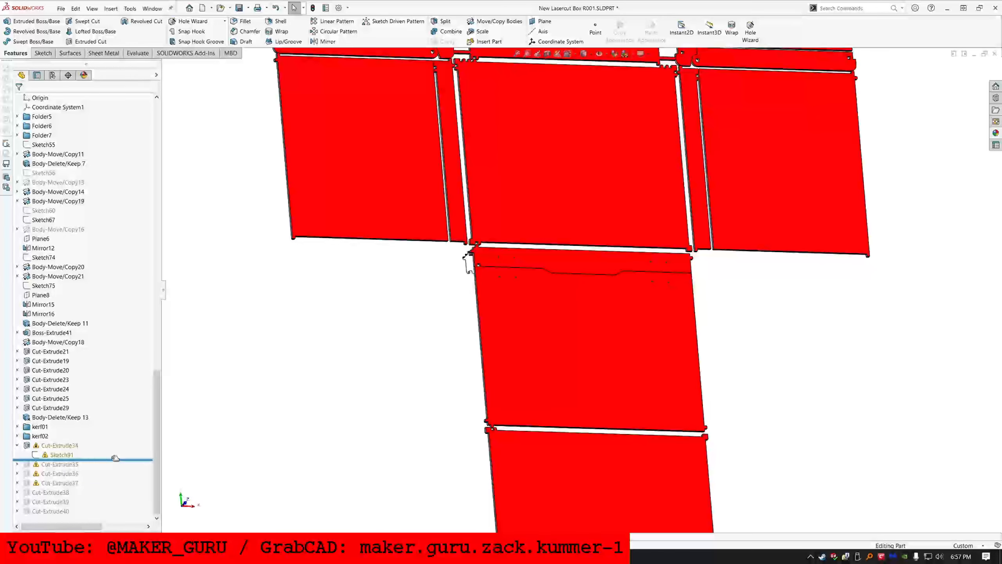
{"action": "left_click_drag", "start_coordinate": [115, 458], "coordinate": [105, 519]}
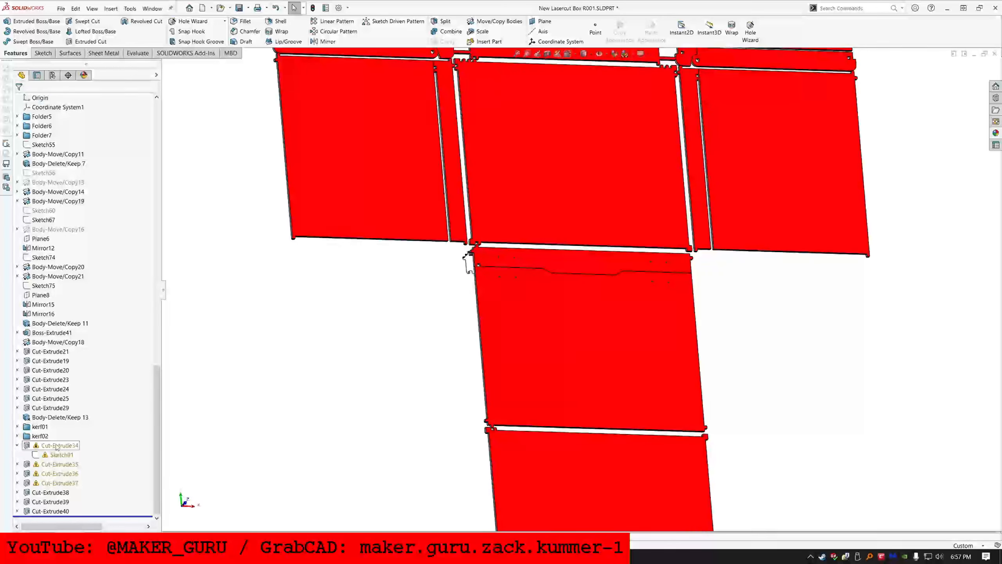
{"action": "left_click", "coordinate": [17, 445]}
{"action": "left_click", "coordinate": [59, 455]}
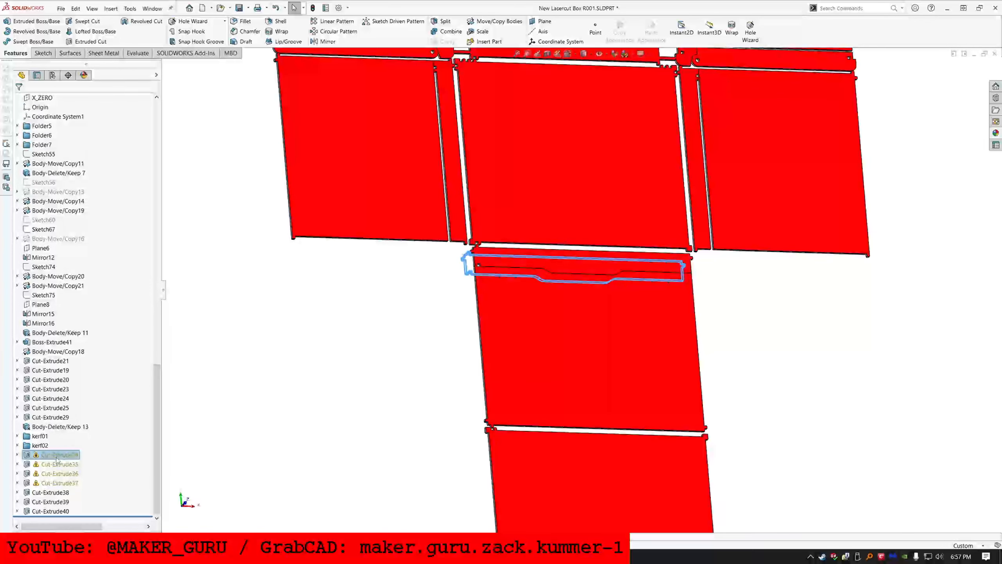
{"action": "left_click", "coordinate": [50, 511], "text": "shift"}
{"action": "key", "text": "Delete"}
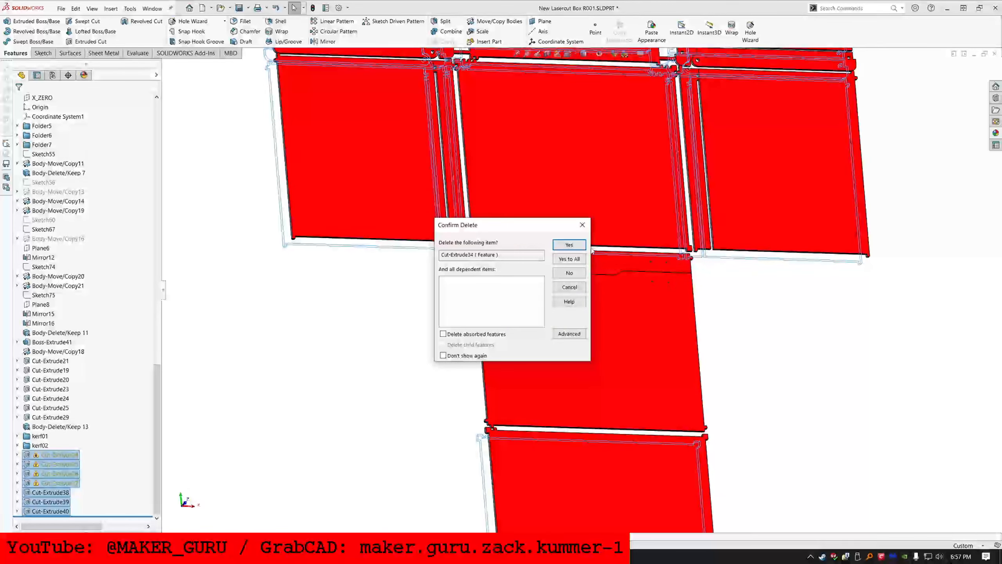
{"action": "left_click", "coordinate": [583, 261]}
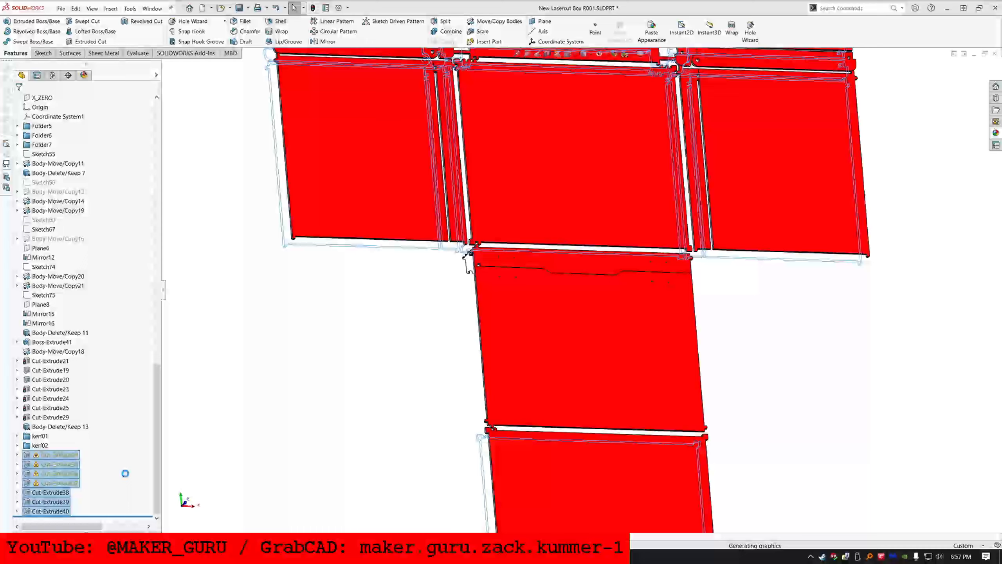
{"action": "key", "text": "Return"}
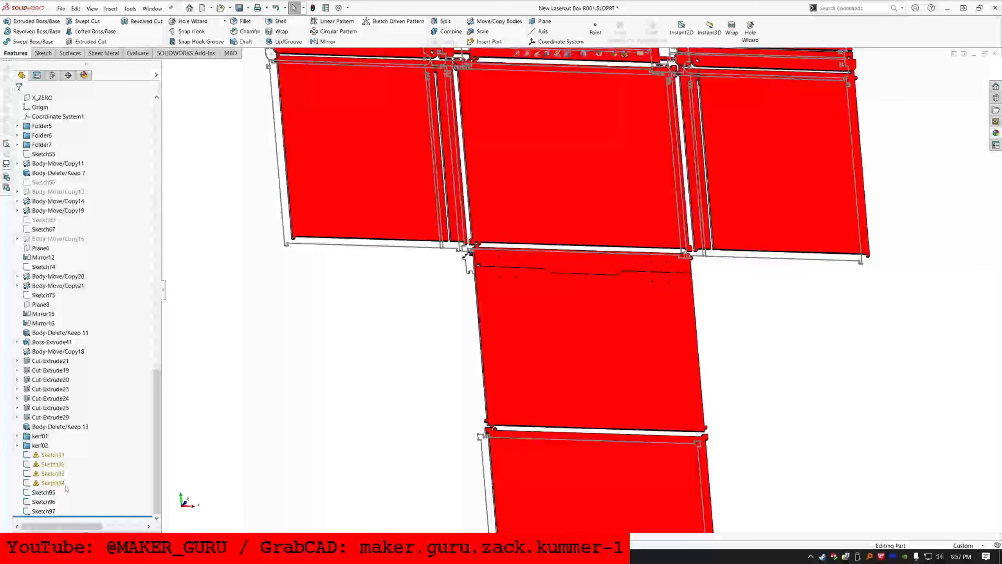
Step: Delete the leftover sketches Sketch91 through Sketch97
{"action": "left_click", "coordinate": [74, 455]}
{"action": "left_click", "coordinate": [43, 511], "text": "shift"}
{"action": "key", "text": "Delete"}
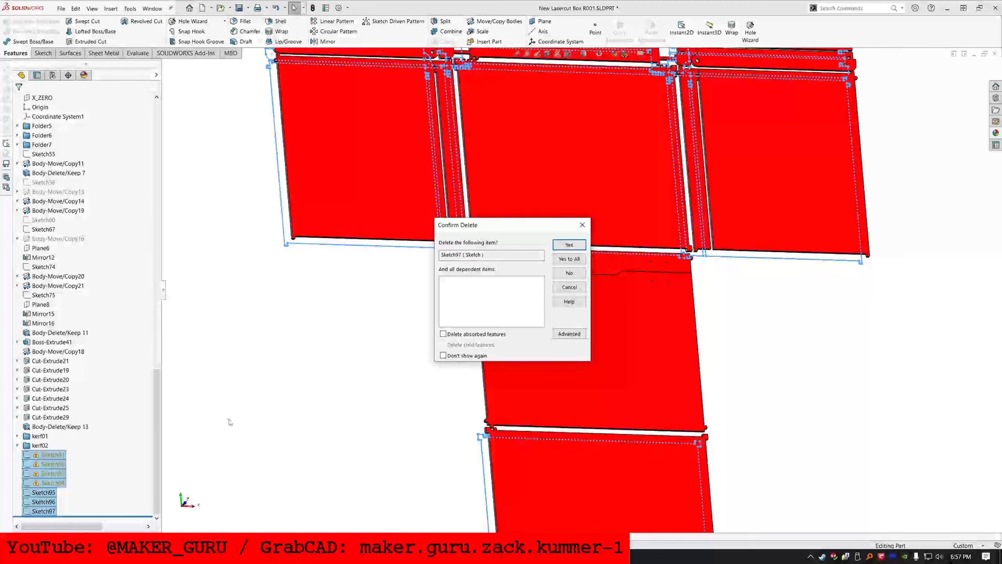
{"action": "left_click", "coordinate": [570, 260]}
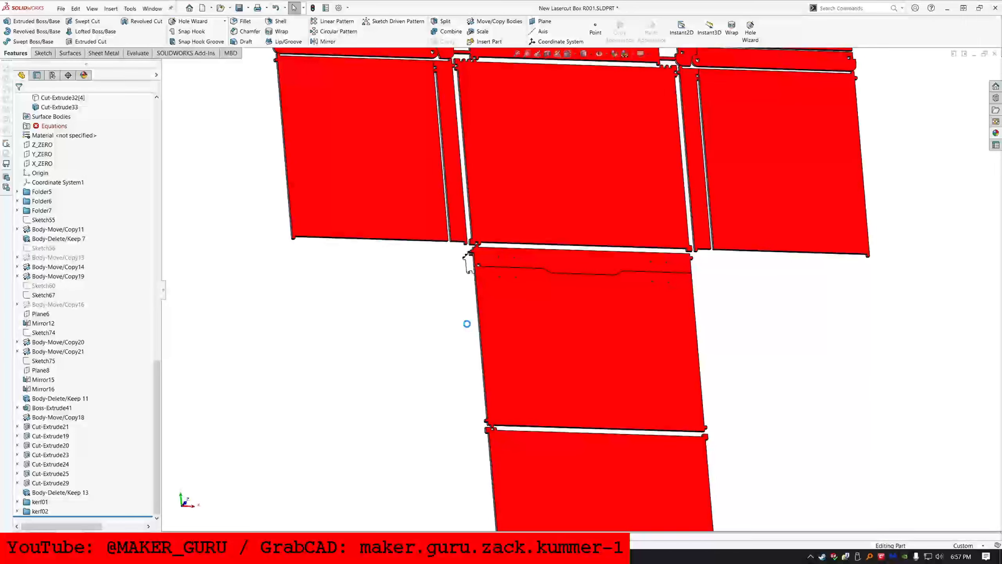
Step: Check the features in kerf02 and group the matching solid bodies, Cut-Extrude32[1] through Cut-Extrude32[4] and Cut-Extrude33, in a new body folder
{"action": "scroll", "coordinate": [655, 374], "scroll_direction": "up", "scroll_amount": 3}
{"action": "scroll", "coordinate": [656, 367], "scroll_direction": "up", "scroll_amount": 4}
{"action": "scroll", "coordinate": [593, 300], "scroll_direction": "down", "scroll_amount": 5}
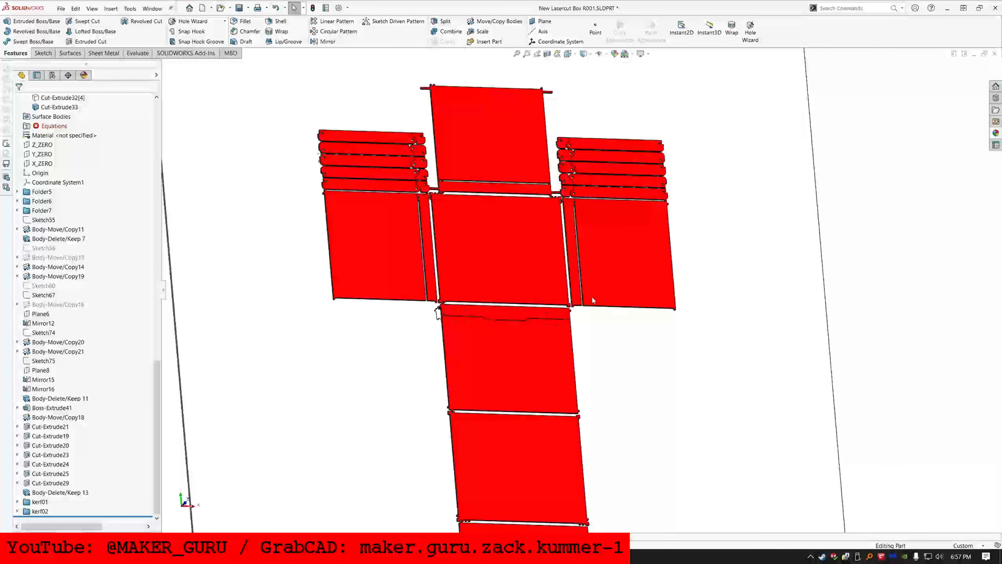
{"action": "scroll", "coordinate": [61, 493], "scroll_direction": "up", "scroll_amount": 7}
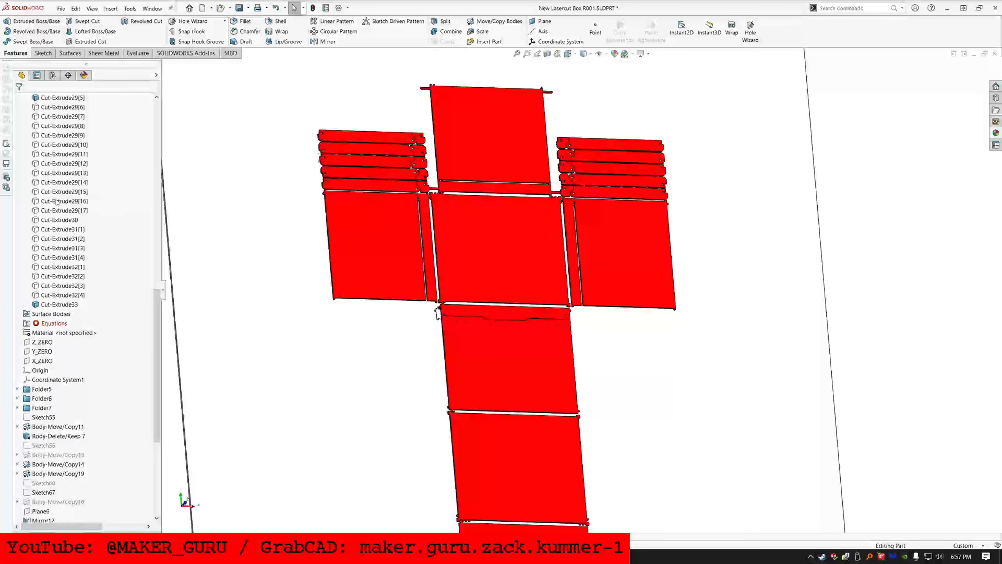
{"action": "left_click", "coordinate": [59, 296]}
{"action": "left_click", "coordinate": [59, 269], "text": "shift"}
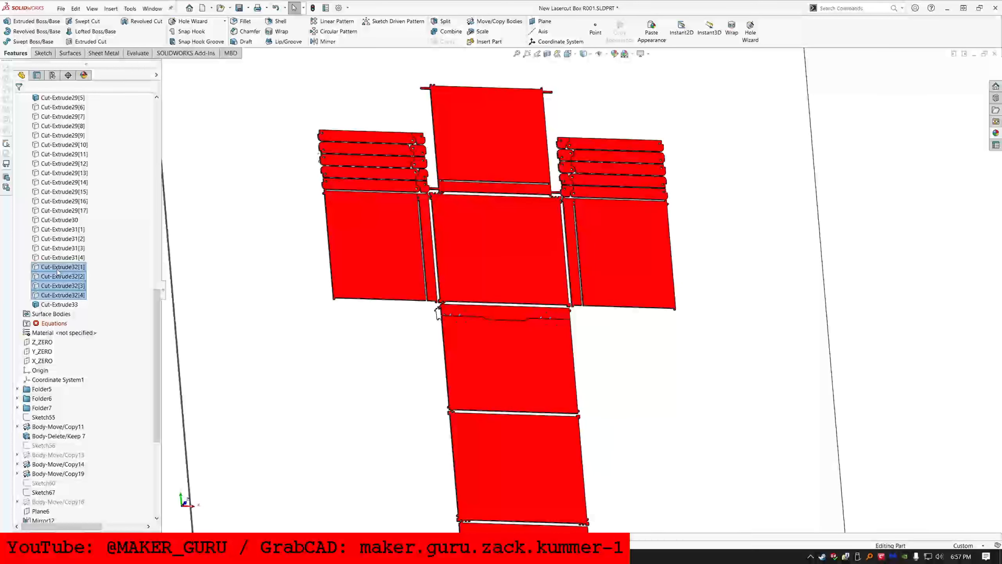
{"action": "scroll", "coordinate": [58, 271], "scroll_direction": "down", "scroll_amount": 1}
{"action": "scroll", "coordinate": [59, 276], "scroll_direction": "down", "scroll_amount": 7}
{"action": "left_click", "coordinate": [18, 511]}
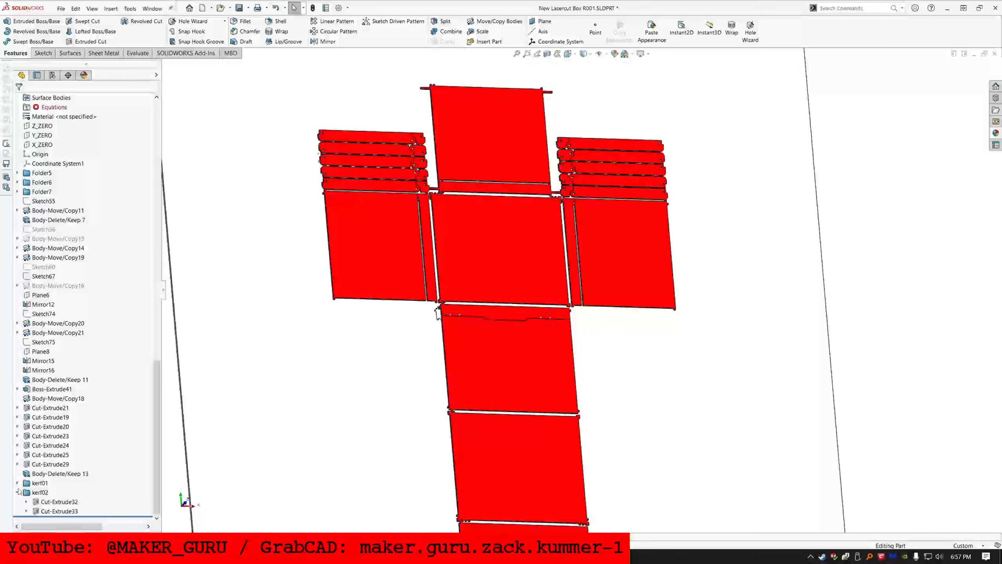
{"action": "left_click", "coordinate": [18, 491]}
{"action": "left_click", "coordinate": [17, 510]}
{"action": "scroll", "coordinate": [75, 308], "scroll_direction": "up", "scroll_amount": 9}
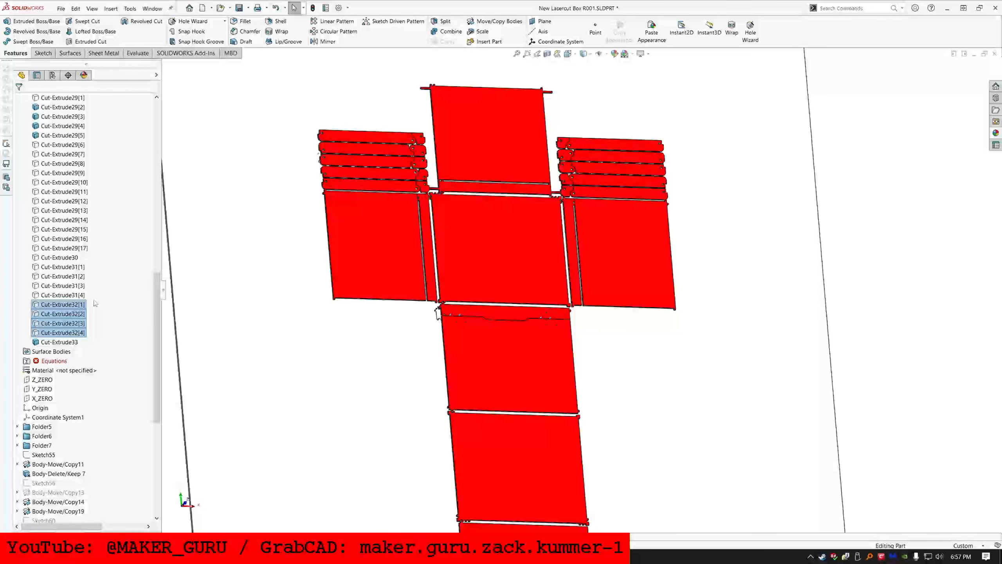
{"action": "left_click", "coordinate": [73, 342], "text": "ctrl"}
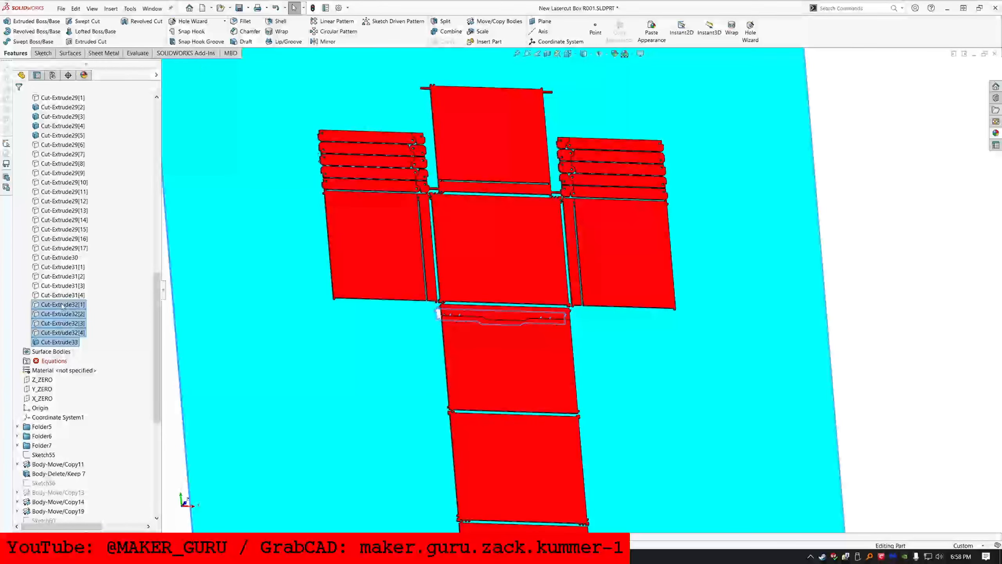
{"action": "right_click", "coordinate": [63, 304]}
{"action": "key", "text": "Escape"}
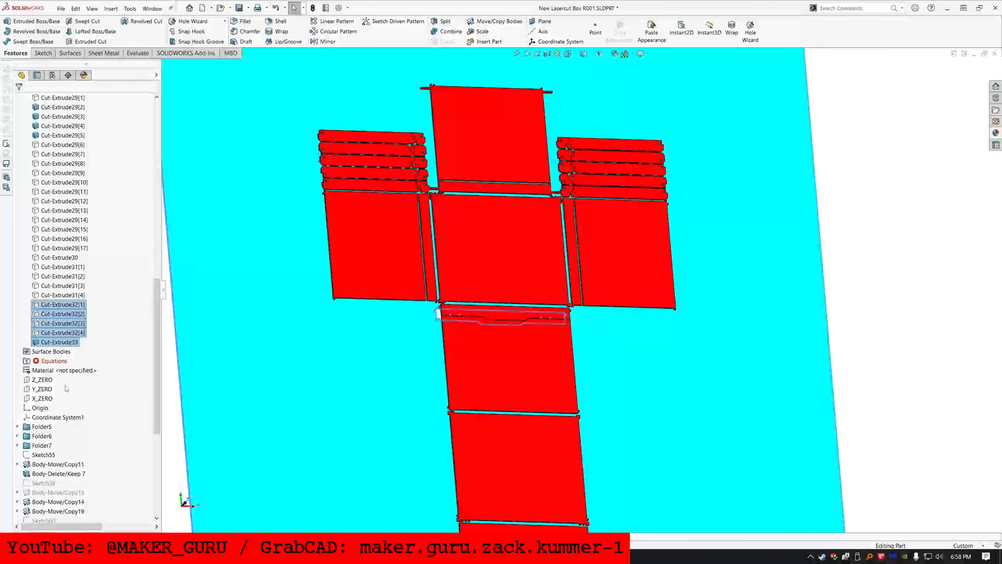
{"action": "scroll", "coordinate": [65, 388], "scroll_direction": "up", "scroll_amount": 8}
Step: Check the features in the kerf01 folder and start selecting the matching solid bodies from Cut-Extrude31[4]
{"action": "scroll", "coordinate": [66, 388], "scroll_direction": "down", "scroll_amount": 15}
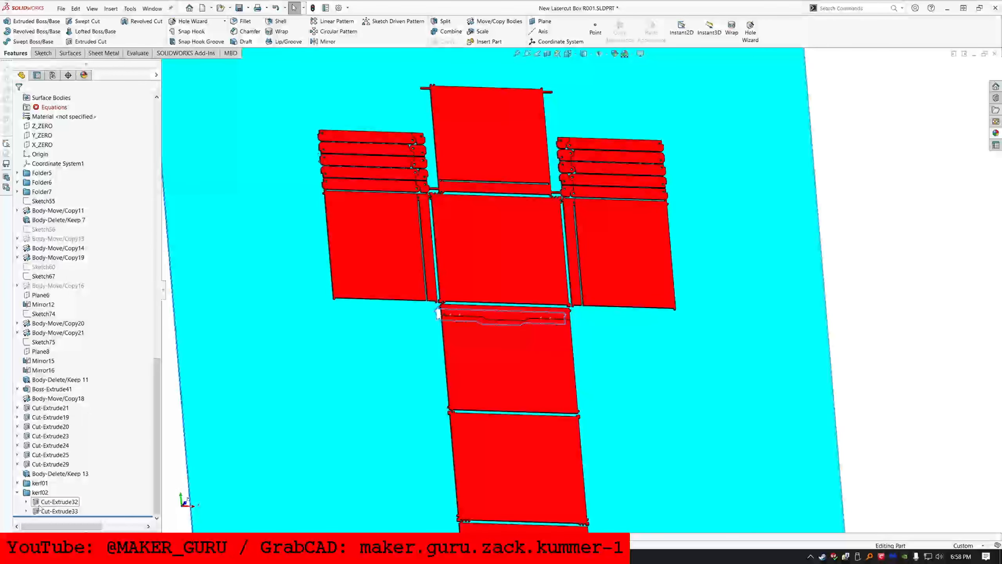
{"action": "left_click", "coordinate": [17, 483]}
{"action": "scroll", "coordinate": [52, 481], "scroll_direction": "up", "scroll_amount": 13}
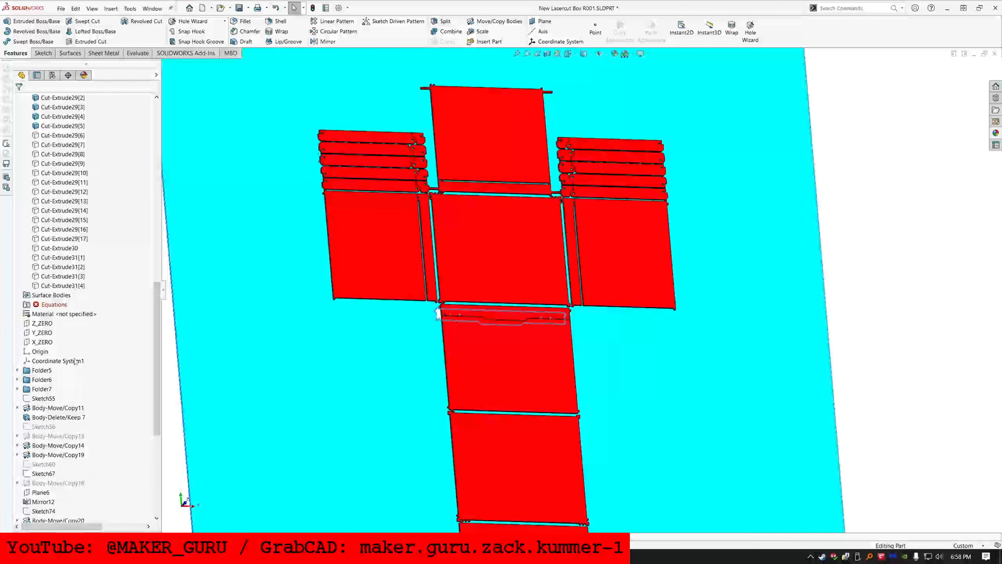
{"action": "left_click", "coordinate": [77, 457]}
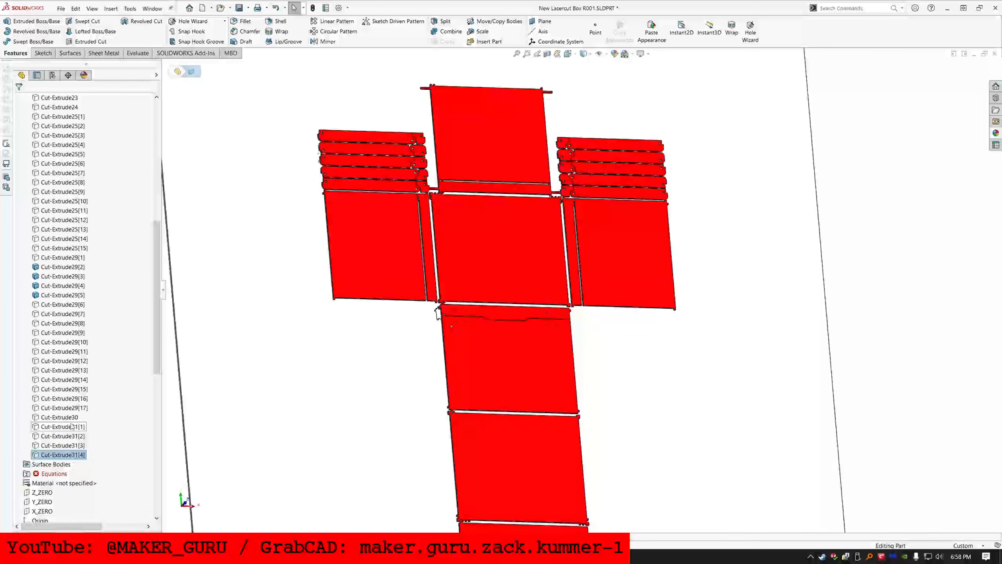
Step: Group the Cut-Extrude31[1] to Cut-Extrude31[4] solid bodies in a new folder, keeping its default name
{"action": "left_click", "coordinate": [65, 417], "text": "shift"}
{"action": "left_click", "coordinate": [65, 418], "text": "ctrl"}
{"action": "right_click", "coordinate": [50, 427]}
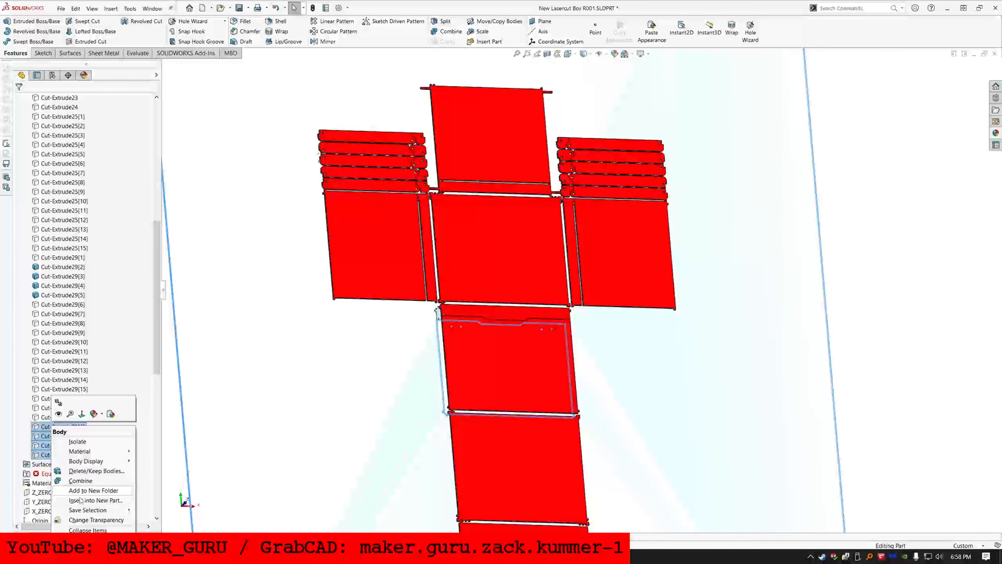
{"action": "left_click", "coordinate": [93, 490]}
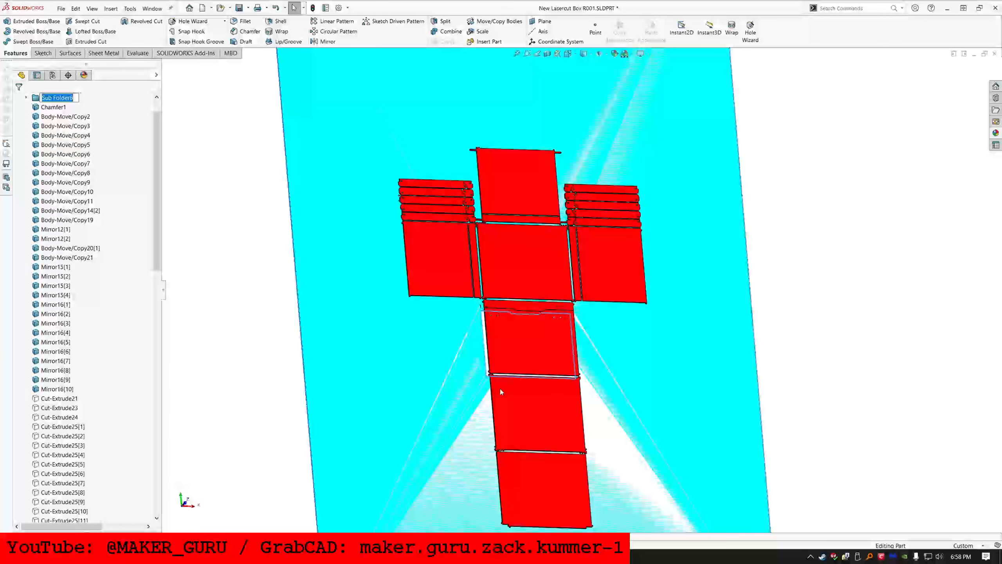
{"action": "left_click", "coordinate": [218, 224]}
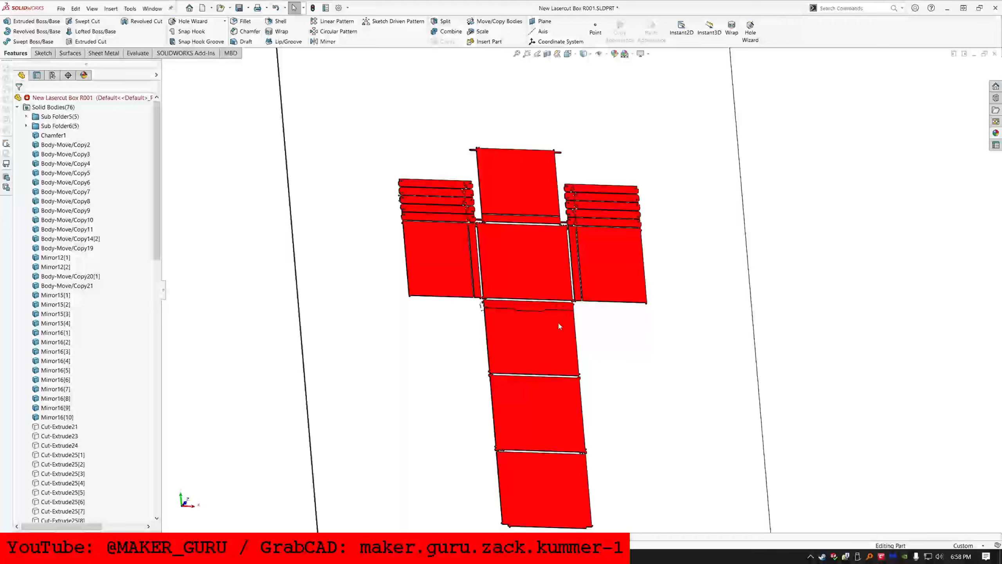
Step: Show all bodies in the Solid Bodies folder
{"action": "scroll", "coordinate": [559, 326], "scroll_direction": "down", "scroll_amount": 5}
{"action": "scroll", "coordinate": [512, 158], "scroll_direction": "up", "scroll_amount": 5}
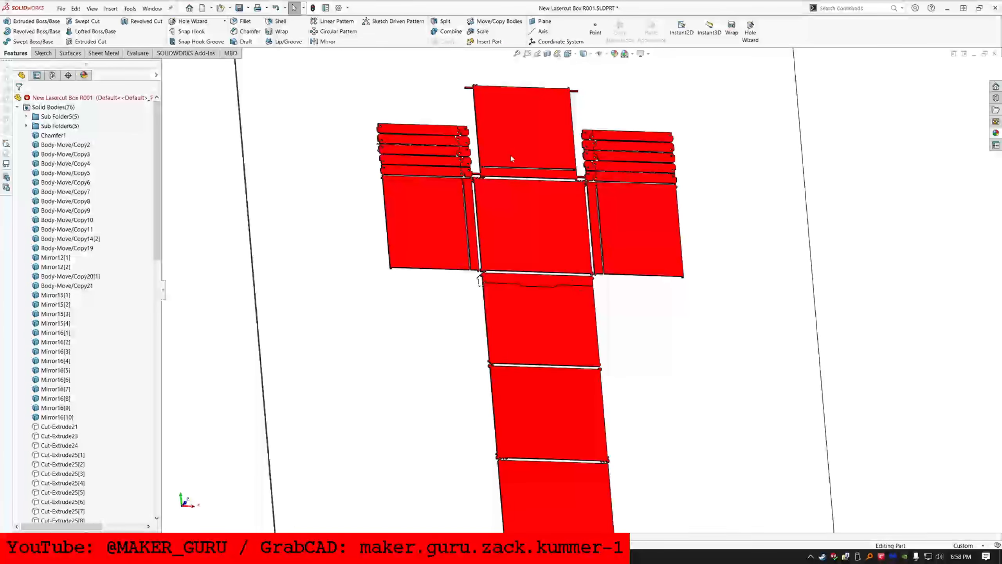
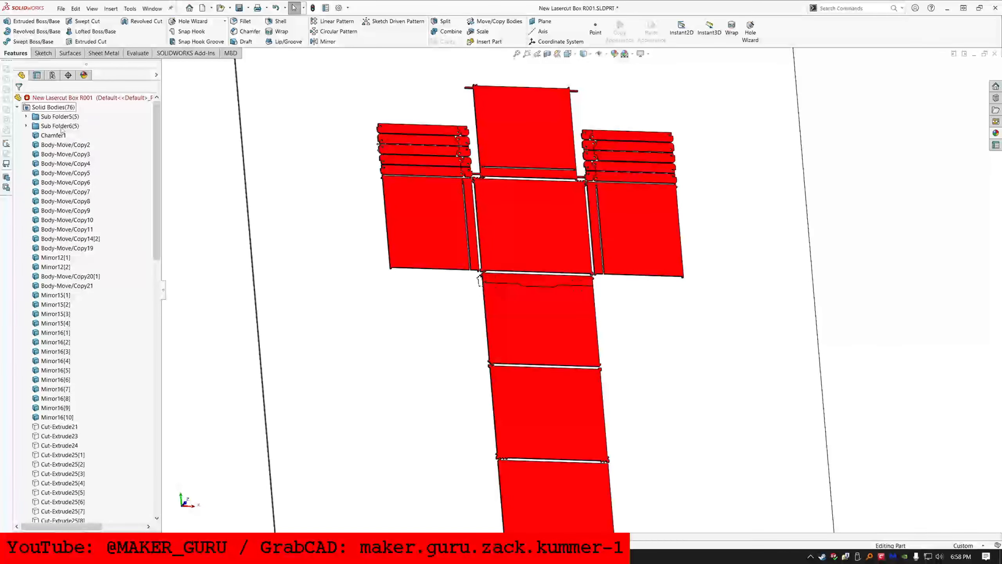
{"action": "right_click", "coordinate": [60, 108]}
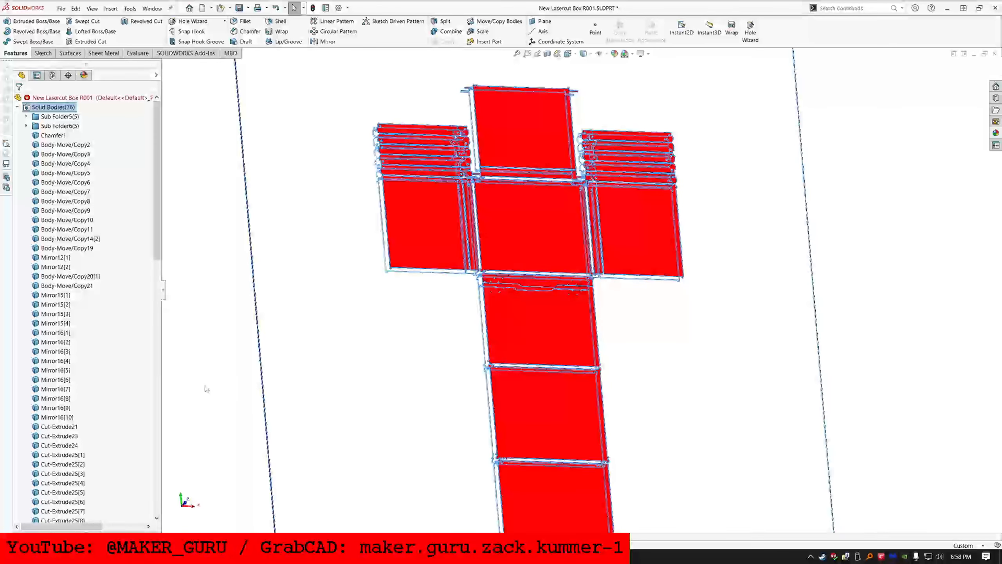
{"action": "left_click", "coordinate": [207, 388]}
{"action": "scroll", "coordinate": [598, 296], "scroll_direction": "up", "scroll_amount": 1}
{"action": "middle_click_drag", "start_coordinate": [599, 317], "coordinate": [584, 257]}
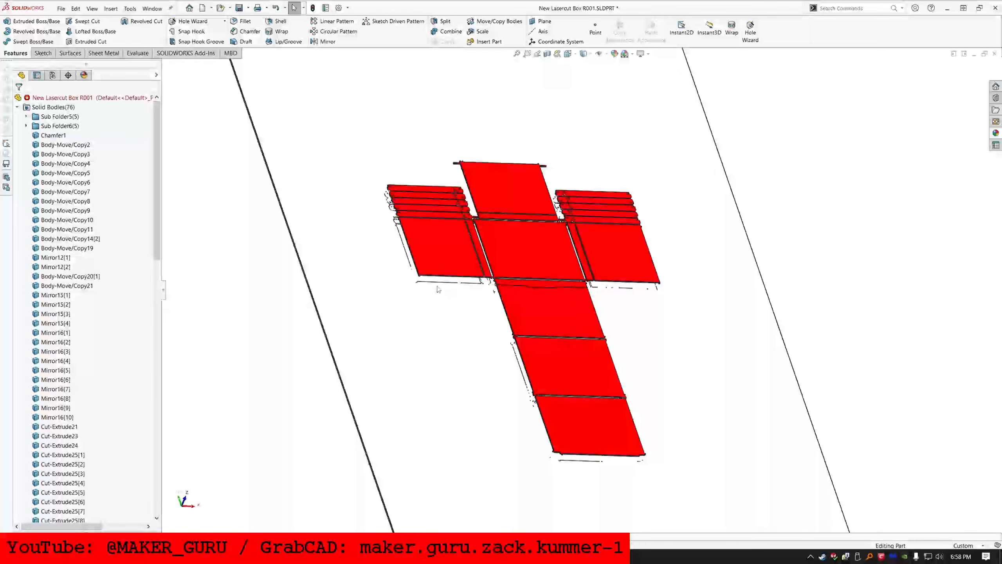
{"action": "scroll", "coordinate": [467, 280], "scroll_direction": "down", "scroll_amount": 3}
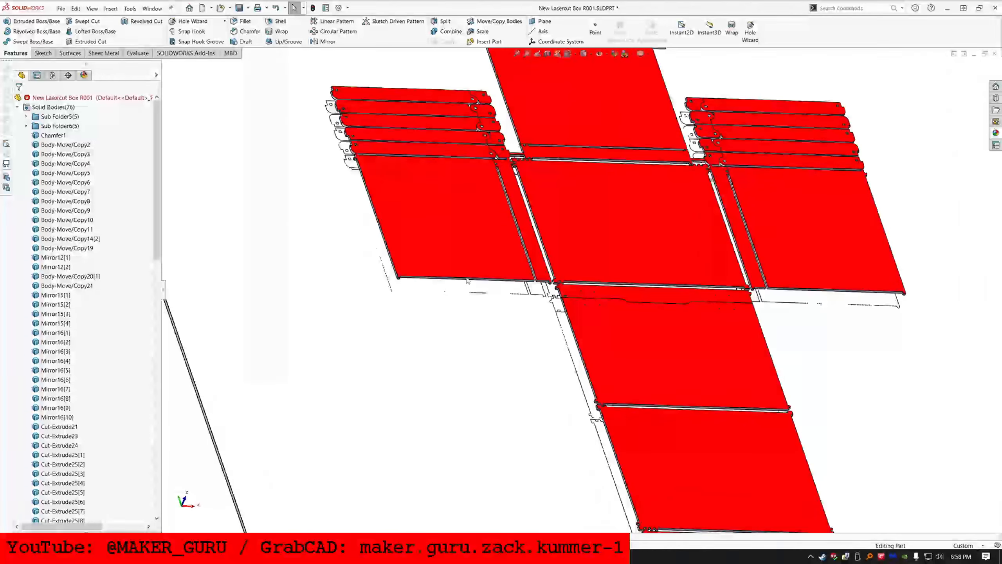
Step: Hide the bodies in Sub Folder5 and Sub Folder6
{"action": "left_click", "coordinate": [60, 117]}
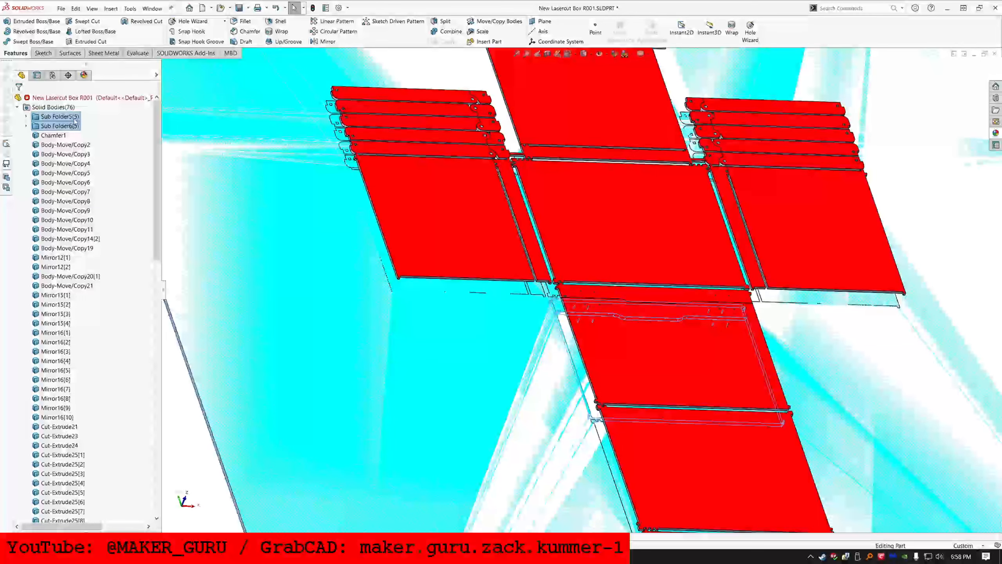
{"action": "right_click", "coordinate": [69, 118]}
{"action": "left_click", "coordinate": [99, 135]}
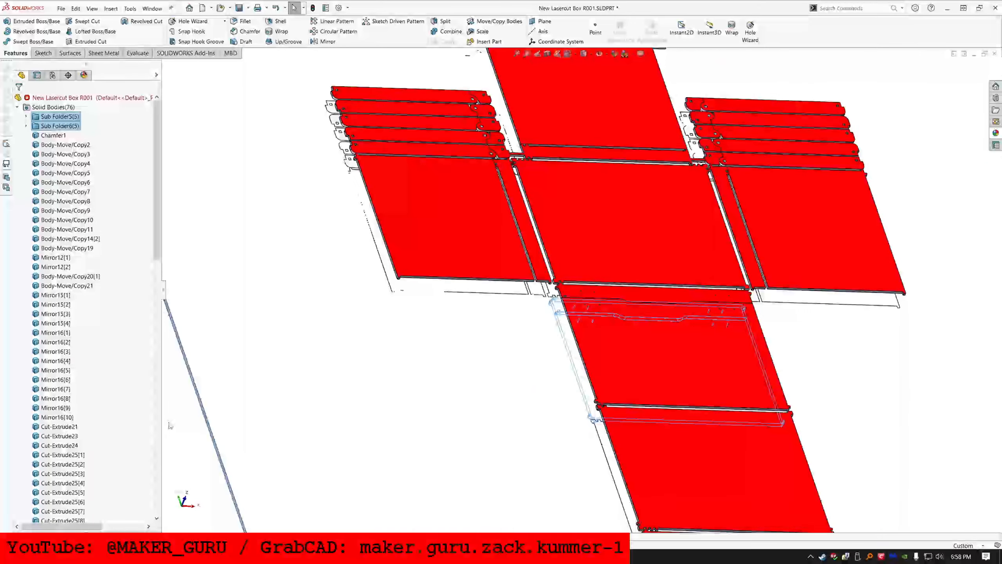
Step: Hide the full-sheet bodies stacked over the Cut-Extrude21 sheet one after another
{"action": "left_click", "coordinate": [455, 288]}
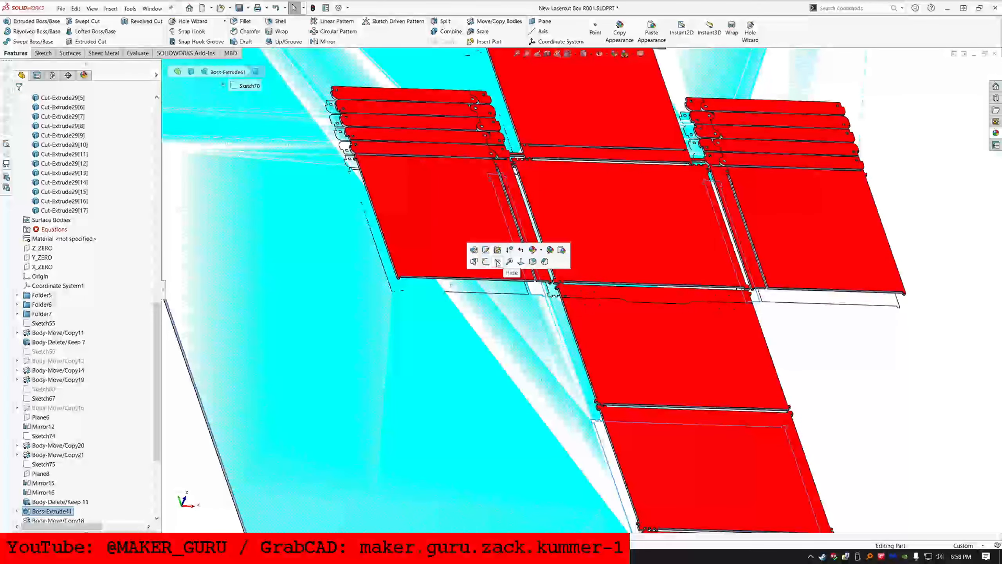
{"action": "left_click", "coordinate": [498, 262]}
{"action": "left_click", "coordinate": [499, 267]}
{"action": "left_click", "coordinate": [511, 263]}
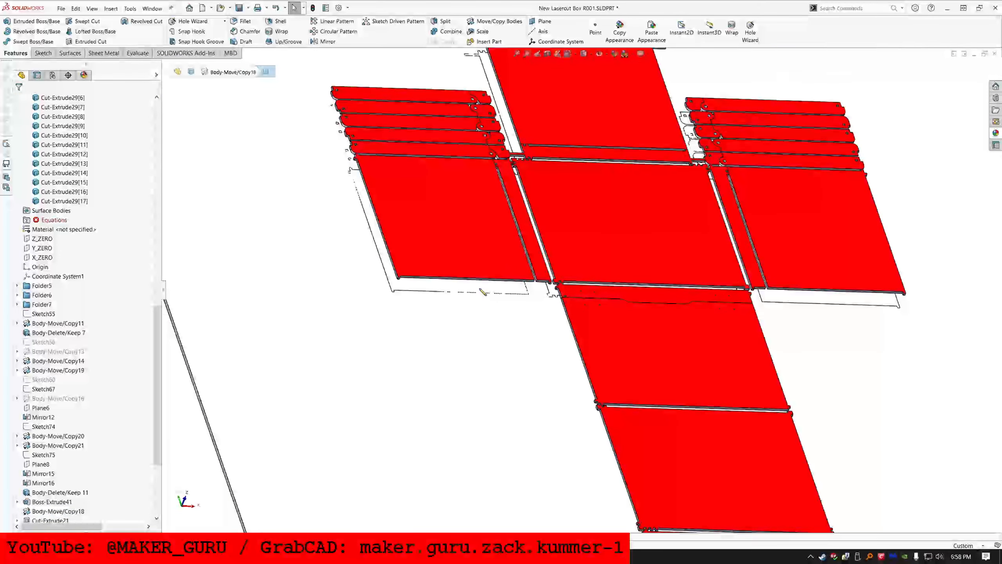
{"action": "left_click", "coordinate": [507, 283]}
{"action": "left_click", "coordinate": [513, 262]}
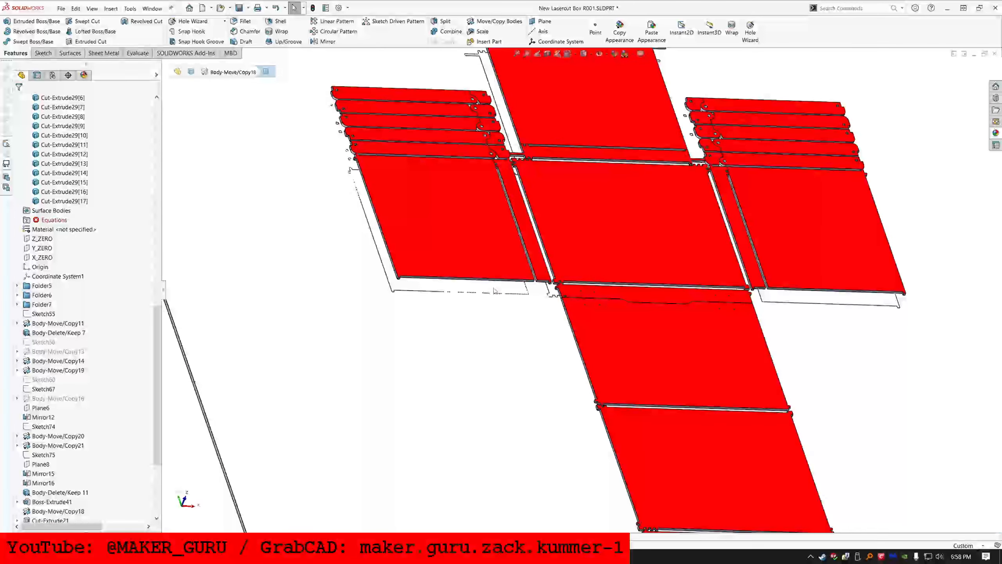
{"action": "left_click", "coordinate": [508, 287]}
{"action": "left_click", "coordinate": [513, 263]}
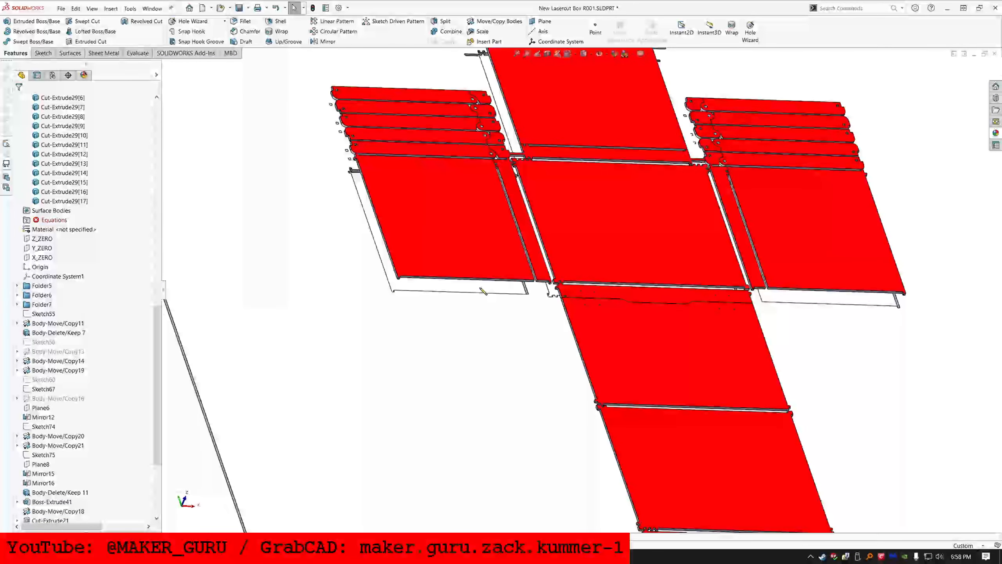
Step: Start a sketch on the Cut-Extrude21 sheet face and convert all of its inner loops into sketch entities
{"action": "left_click", "coordinate": [455, 328]}
{"action": "left_click", "coordinate": [44, 53]}
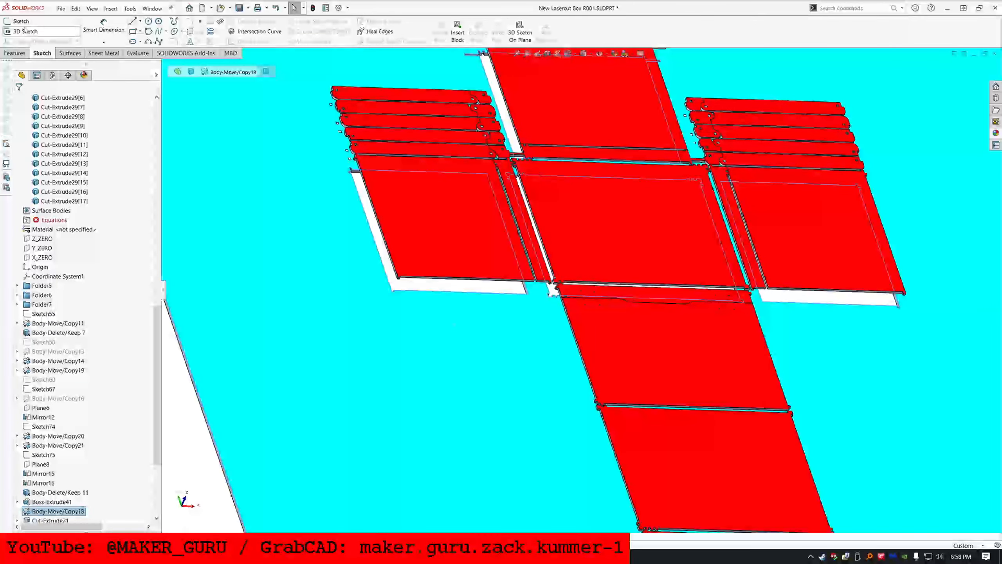
{"action": "left_click", "coordinate": [23, 21]}
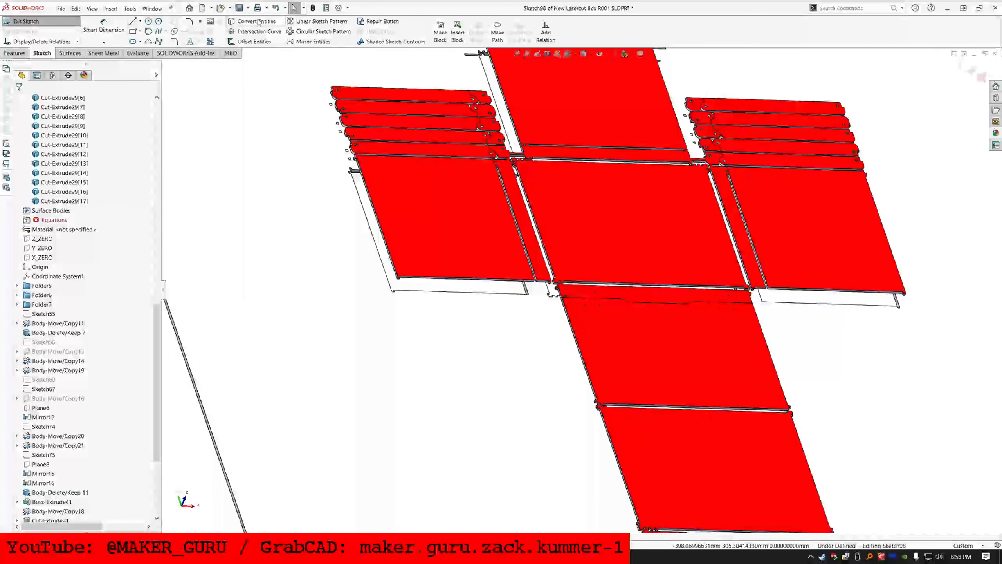
{"action": "left_click", "coordinate": [268, 22]}
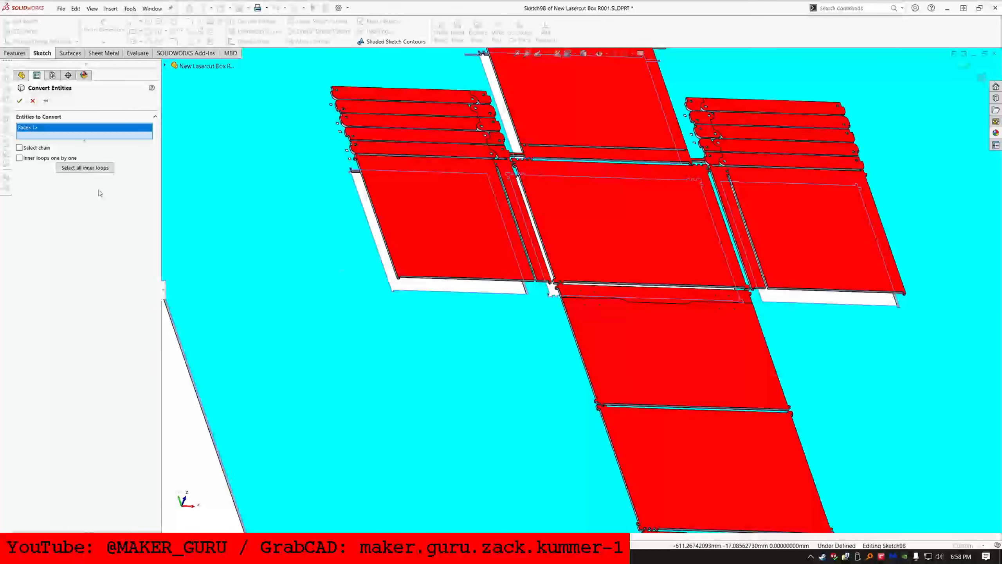
{"action": "left_click", "coordinate": [85, 167]}
{"action": "key", "text": "Return"}
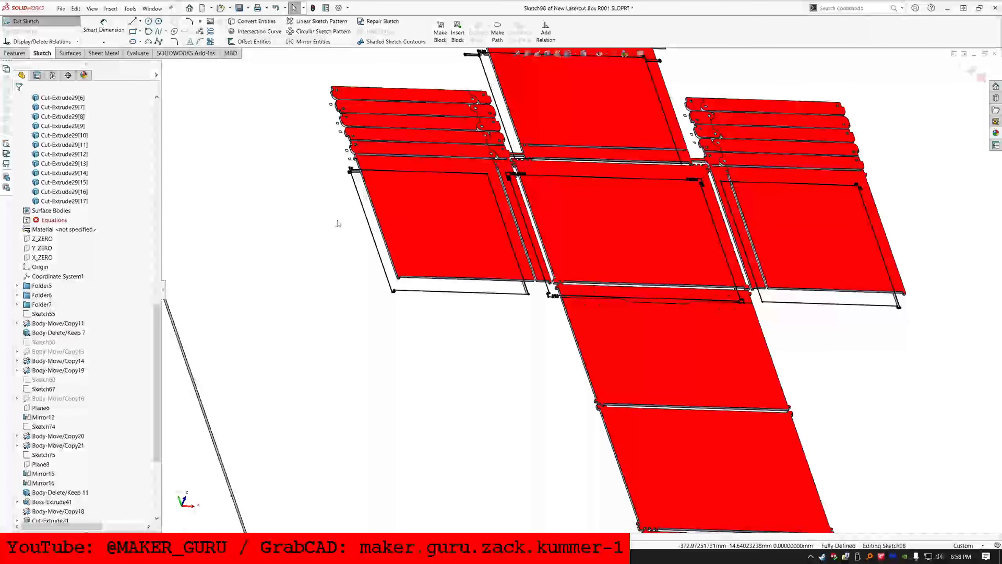
Step: Offset the converted outlines and link the offset distance to the equation "KERF" / 2
{"action": "left_click", "coordinate": [253, 41]}
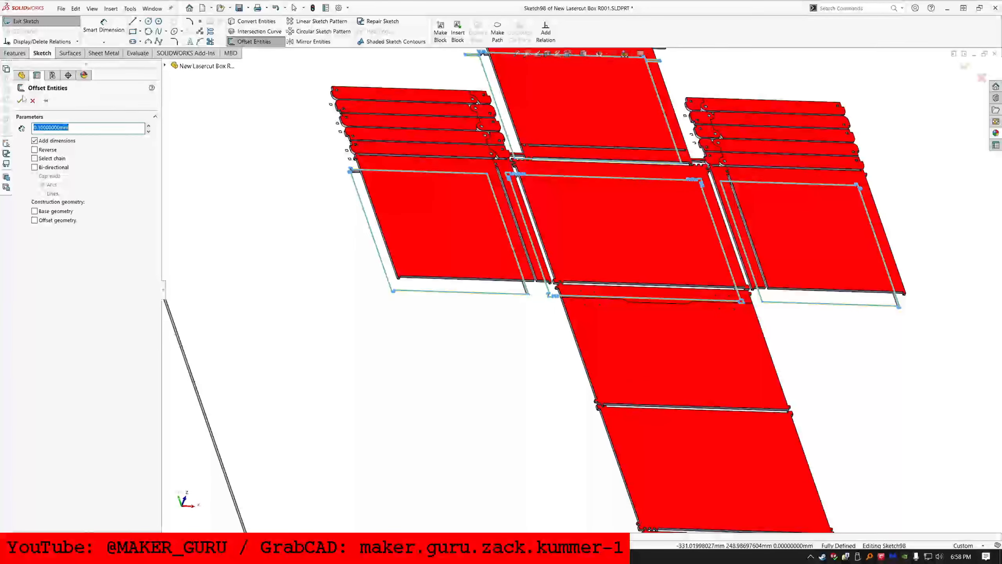
{"action": "key", "text": "Return"}
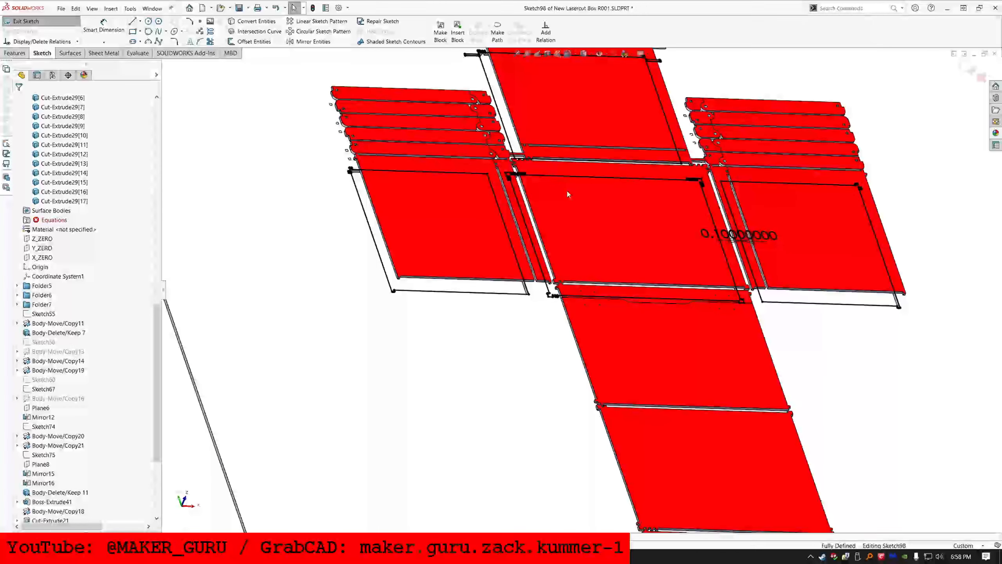
{"action": "double_click", "coordinate": [763, 236]}
{"action": "type", "text": "="}
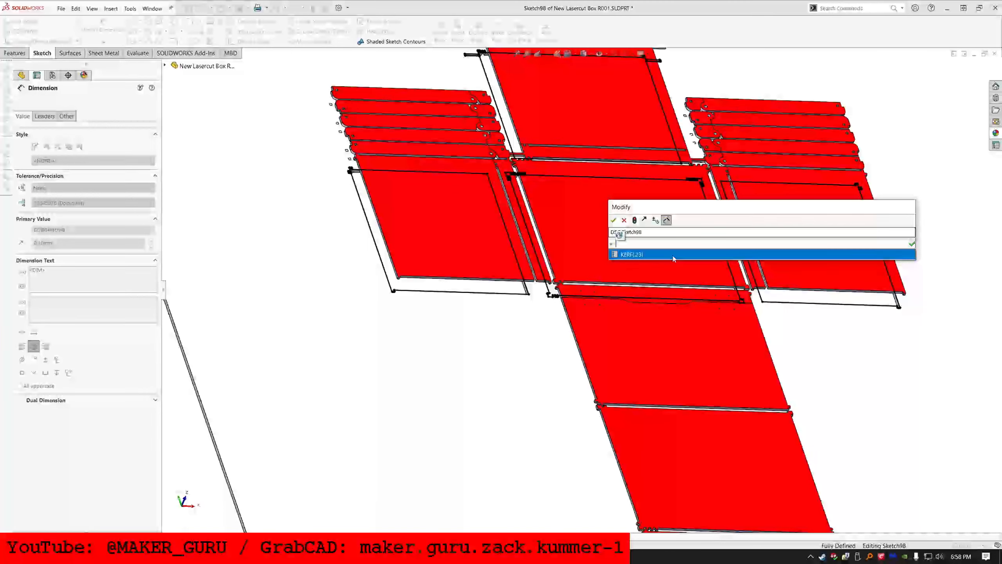
{"action": "left_click", "coordinate": [630, 255]}
{"action": "type", "text": "/2"}
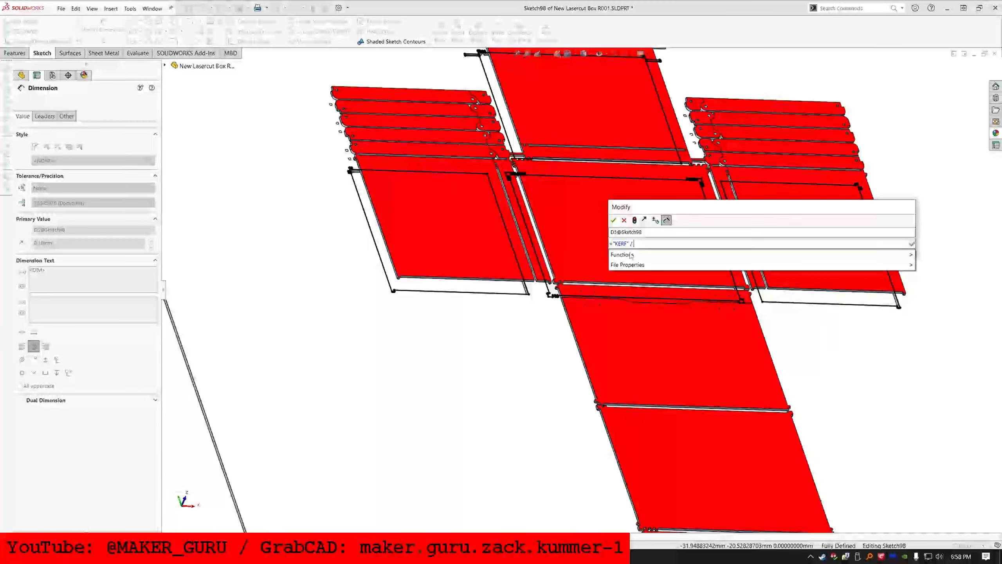
{"action": "key", "text": "Return"}
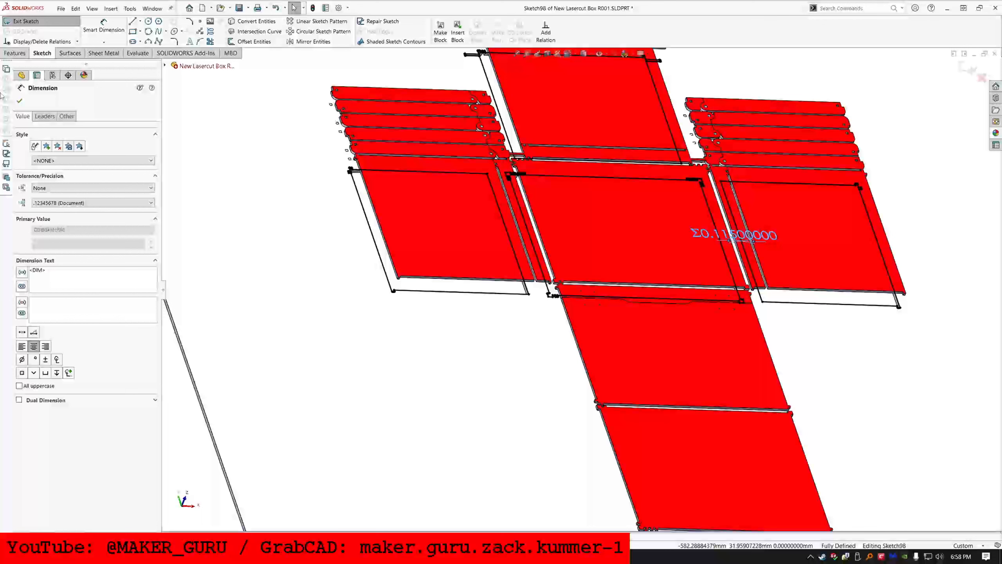
Step: Cut-extrude the offset sketch Through All, with automatic body selection off and only the Cut-Extrude21 sheet affected
{"action": "left_click", "coordinate": [18, 55]}
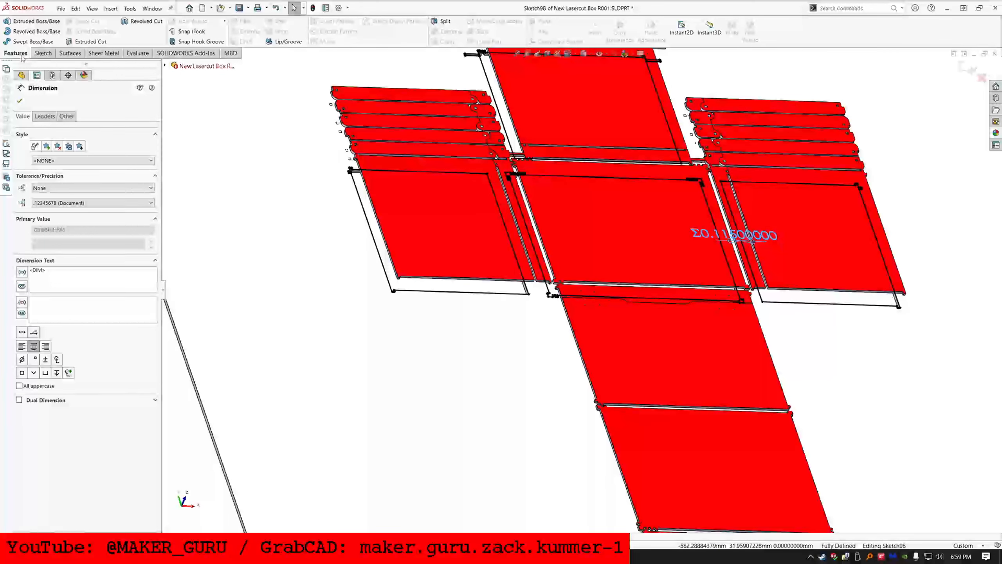
{"action": "left_click", "coordinate": [83, 41]}
{"action": "left_click", "coordinate": [67, 155]}
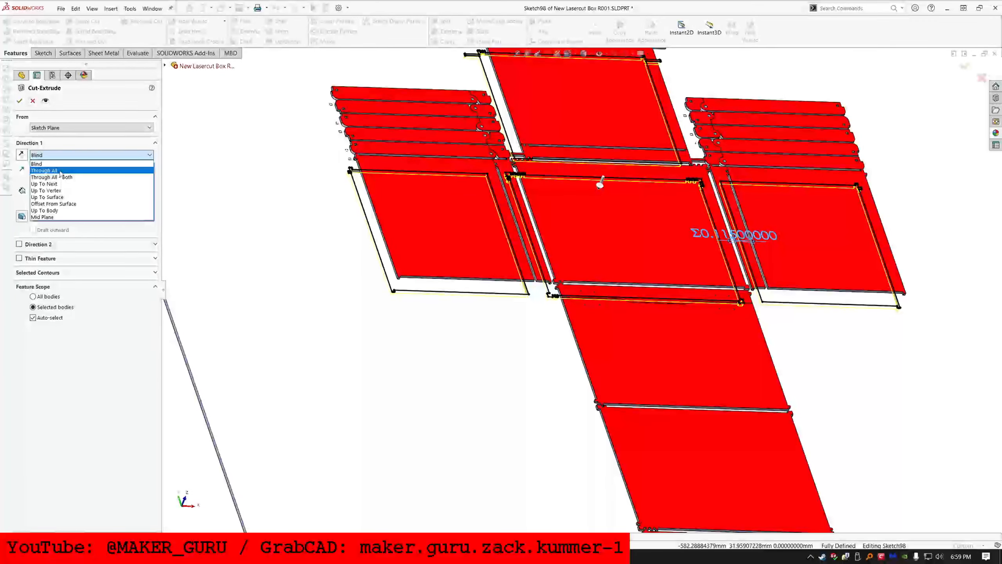
{"action": "left_click", "coordinate": [59, 171]}
{"action": "left_click", "coordinate": [49, 303]}
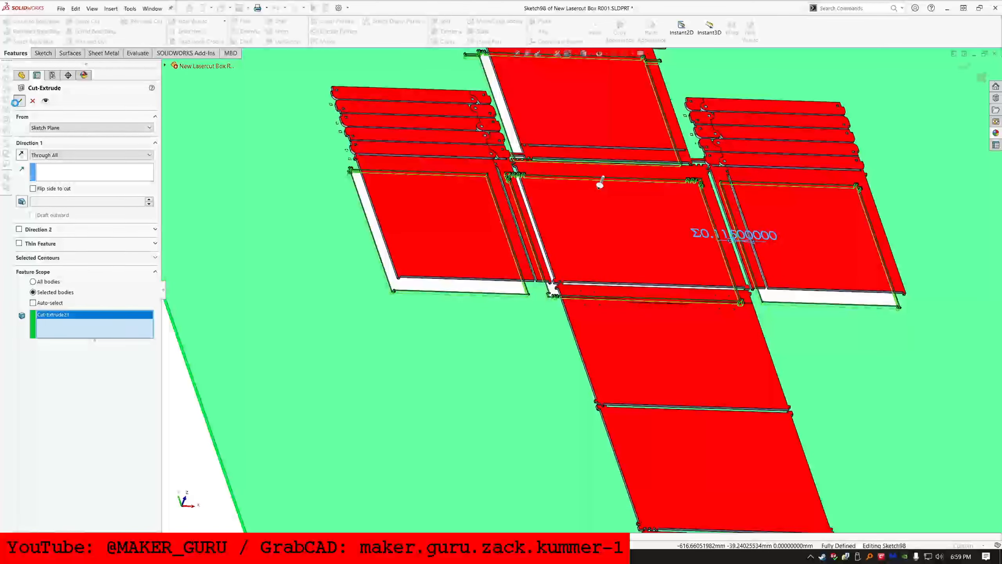
{"action": "left_click", "coordinate": [16, 102]}
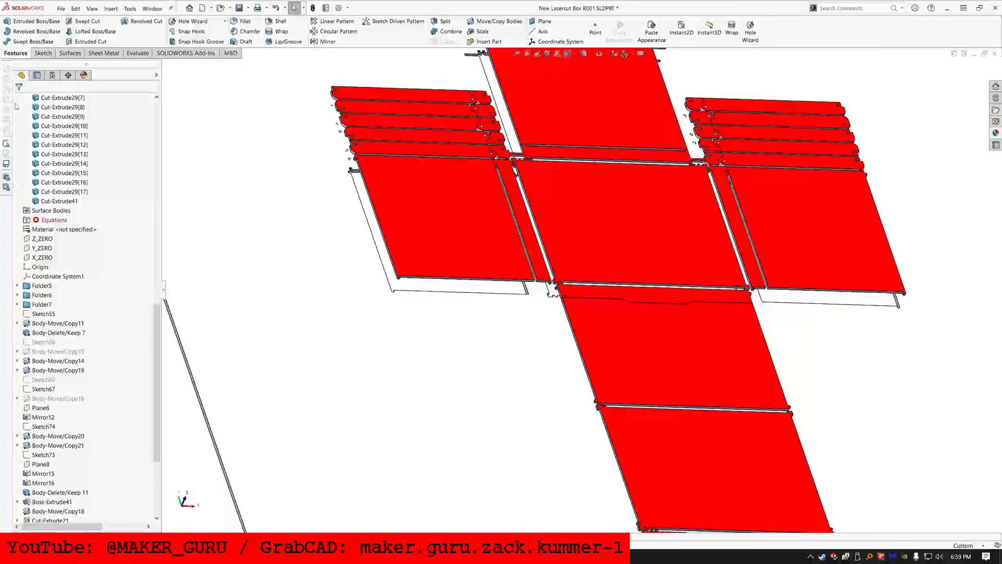
Step: Add the Cut-Extrude41 sheet body to a new folder, keeping its default name
{"action": "right_click", "coordinate": [64, 201]}
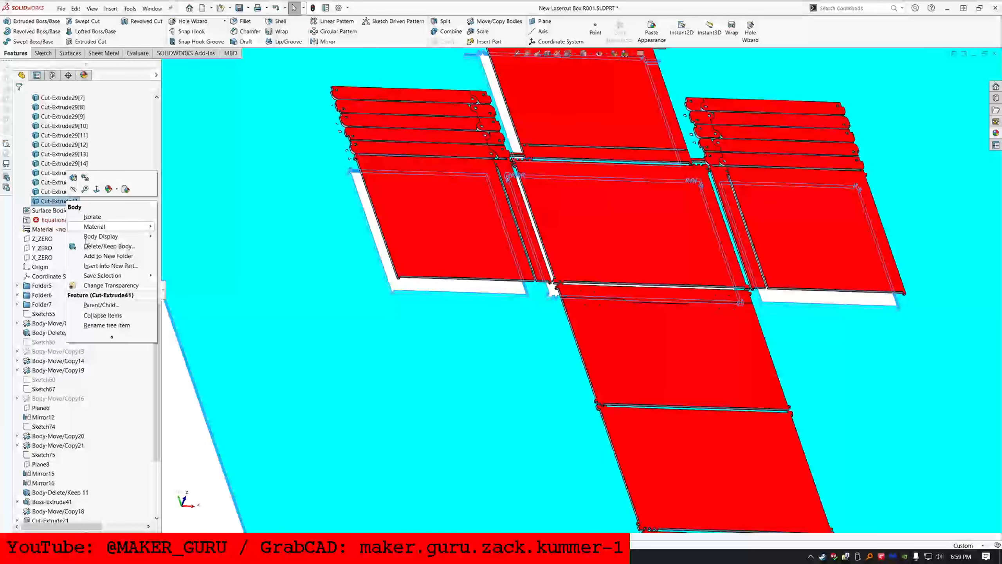
{"action": "left_click", "coordinate": [103, 256]}
{"action": "scroll", "coordinate": [65, 221], "scroll_direction": "up", "scroll_amount": 2}
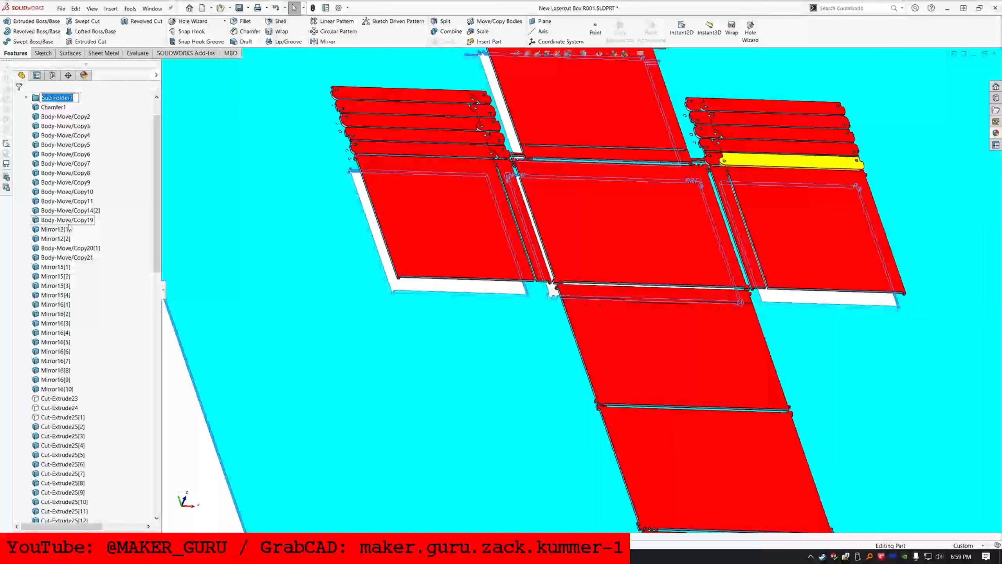
{"action": "left_click", "coordinate": [53, 108]}
{"action": "left_click", "coordinate": [69, 97]}
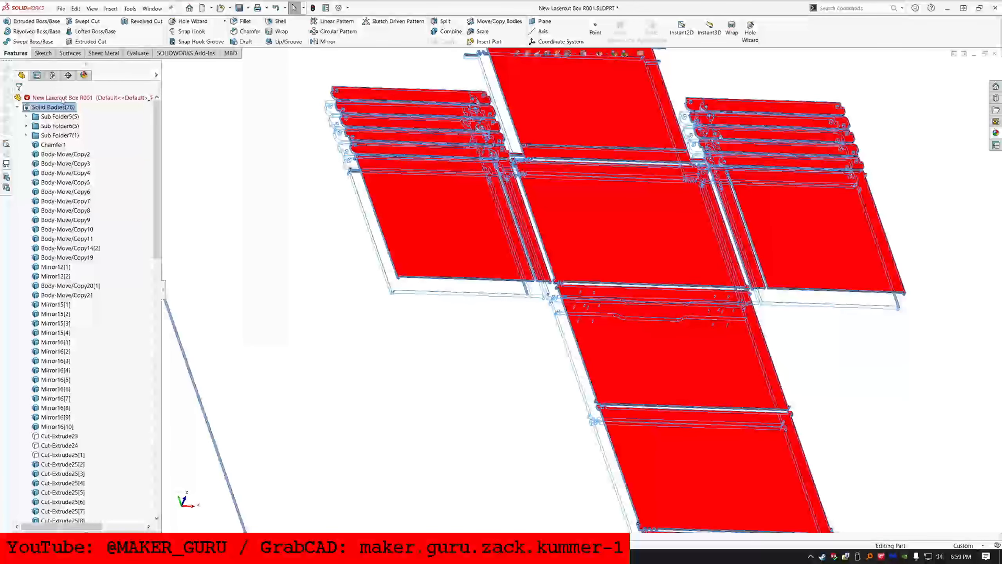
Step: Show all solid bodies and hide those in Sub Folder5, Sub Folder6 and Sub Folder7
{"action": "right_click", "coordinate": [57, 107]}
{"action": "left_click", "coordinate": [65, 96]}
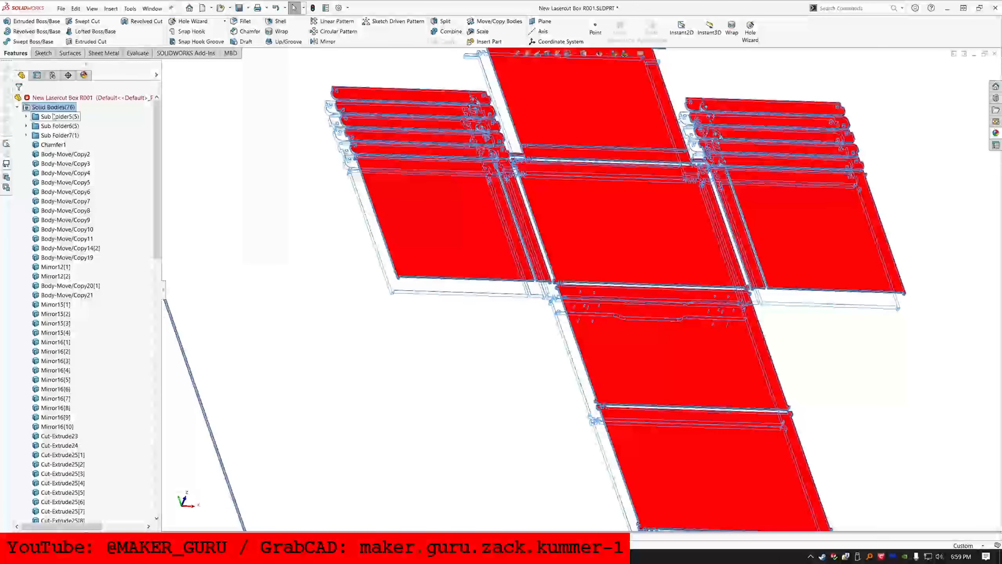
{"action": "left_click", "coordinate": [60, 116]}
{"action": "left_click", "coordinate": [64, 136], "text": "shift"}
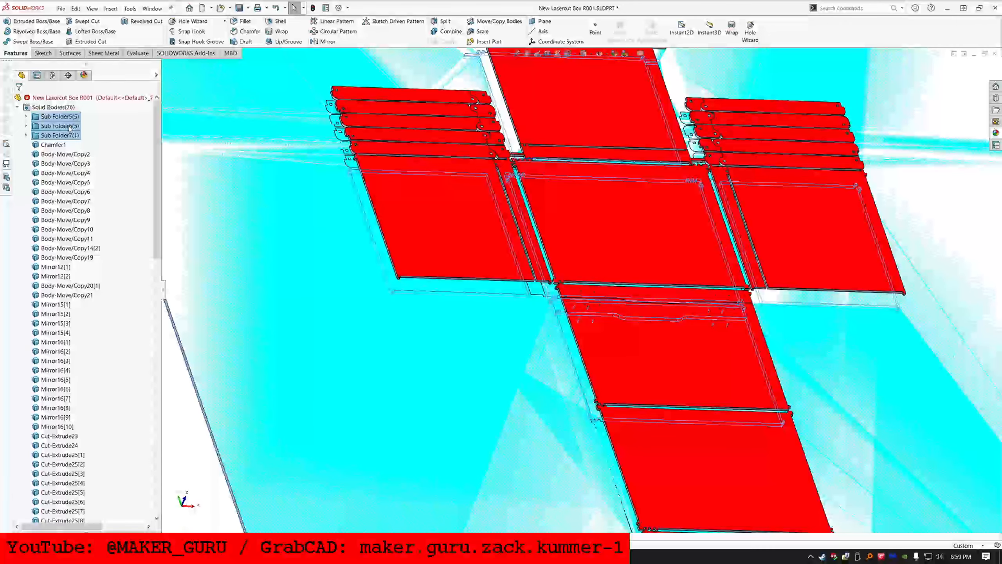
{"action": "right_click", "coordinate": [69, 127]}
{"action": "left_click", "coordinate": [95, 141]}
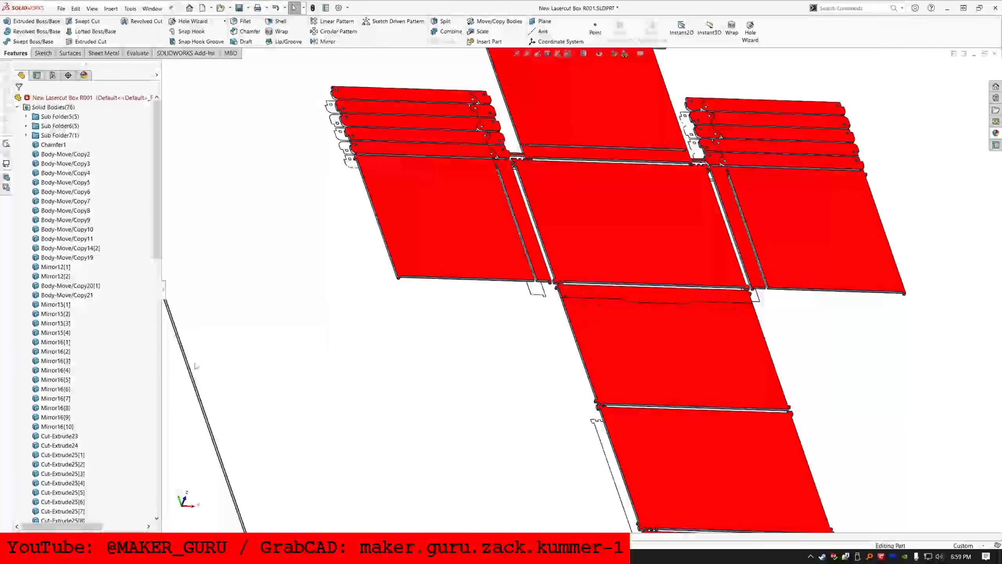
Step: Hide the overlapping sheet bodies that coincide with the large sheet around the small side parts
{"action": "middle_click_drag", "start_coordinate": [493, 220], "coordinate": [543, 265]}
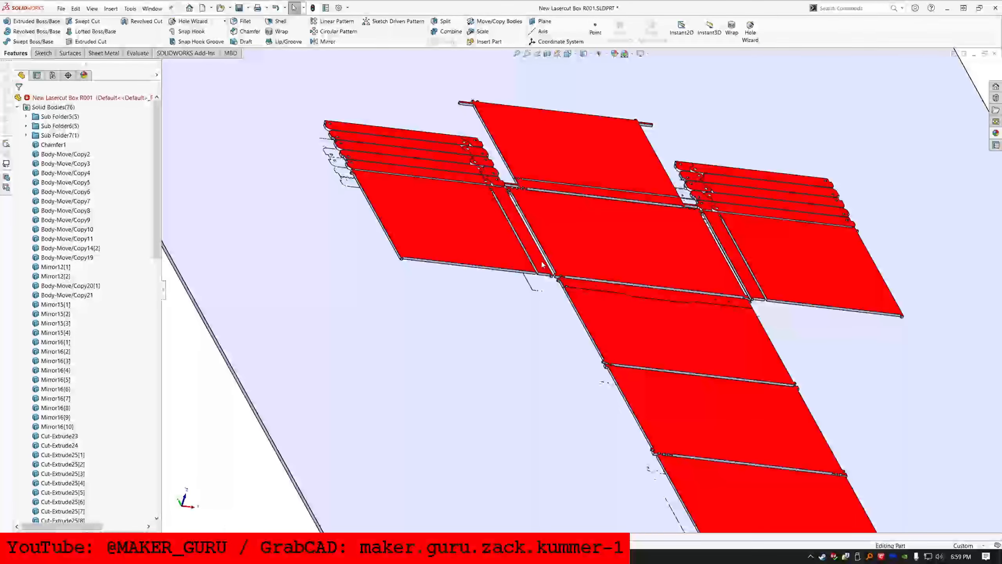
{"action": "left_click", "coordinate": [541, 283]}
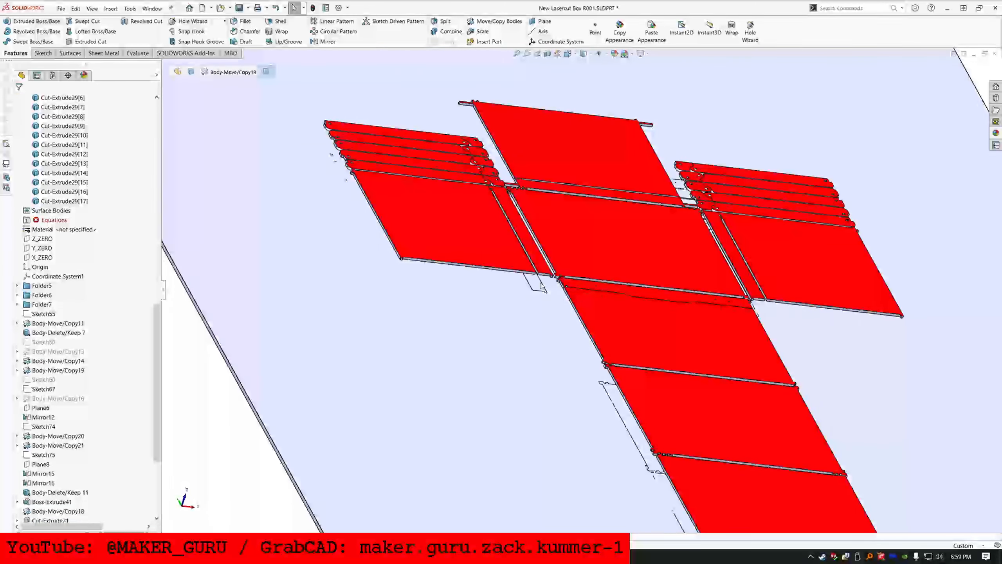
{"action": "left_click", "coordinate": [553, 278]}
{"action": "left_click", "coordinate": [583, 260]}
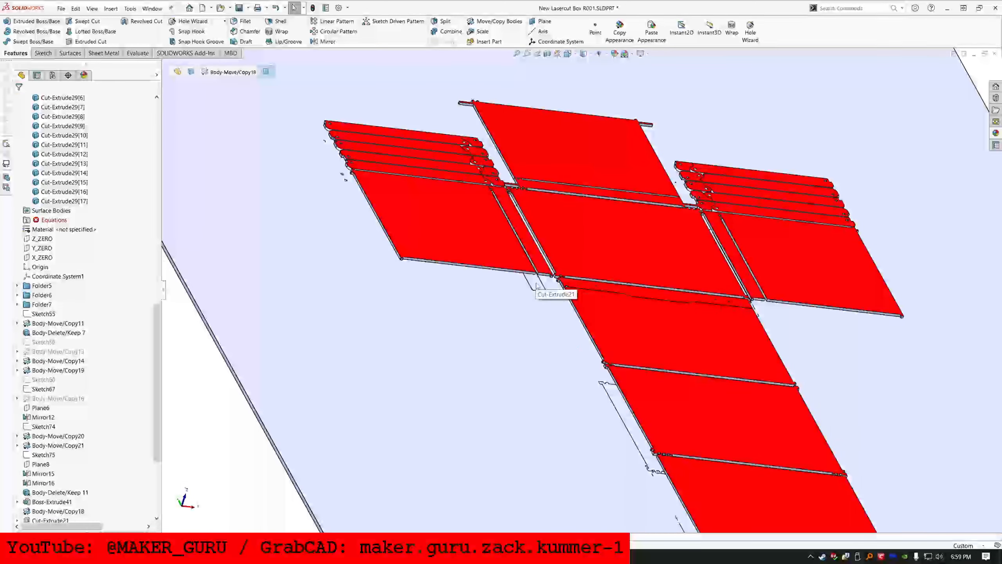
{"action": "left_click", "coordinate": [564, 267]}
{"action": "left_click", "coordinate": [582, 259]}
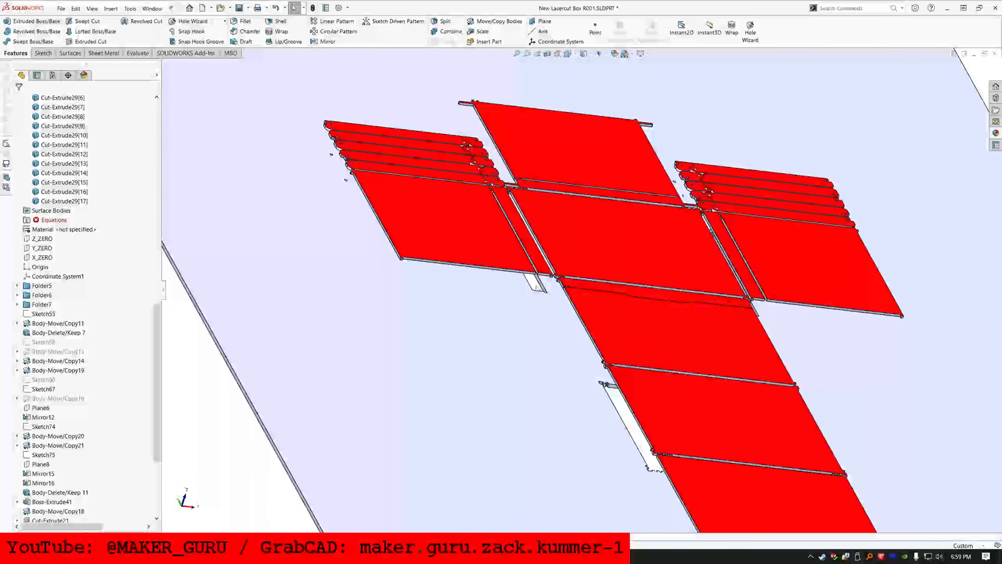
Step: Start a sketch on the exposed Boss-Extrude41 sheet face and convert all of its inner loops into sketch entities
{"action": "left_click", "coordinate": [541, 296]}
{"action": "left_click", "coordinate": [41, 53]}
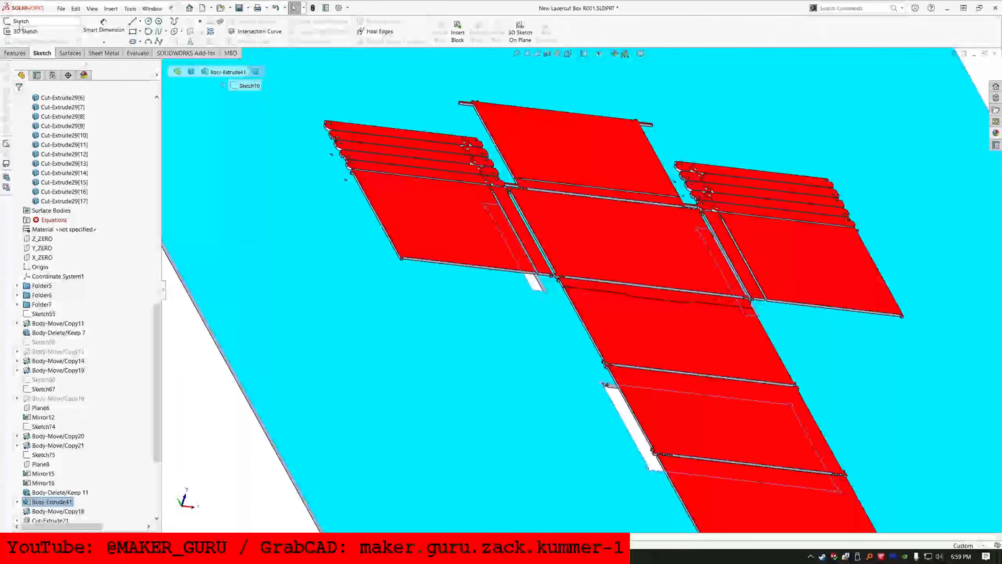
{"action": "left_click", "coordinate": [237, 21]}
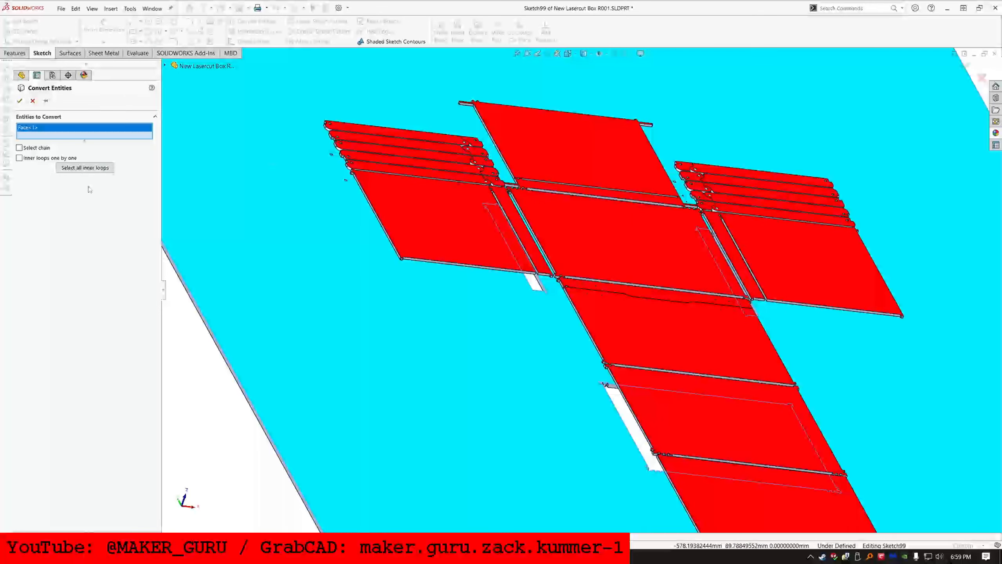
{"action": "left_click", "coordinate": [85, 168]}
{"action": "left_click", "coordinate": [19, 101]}
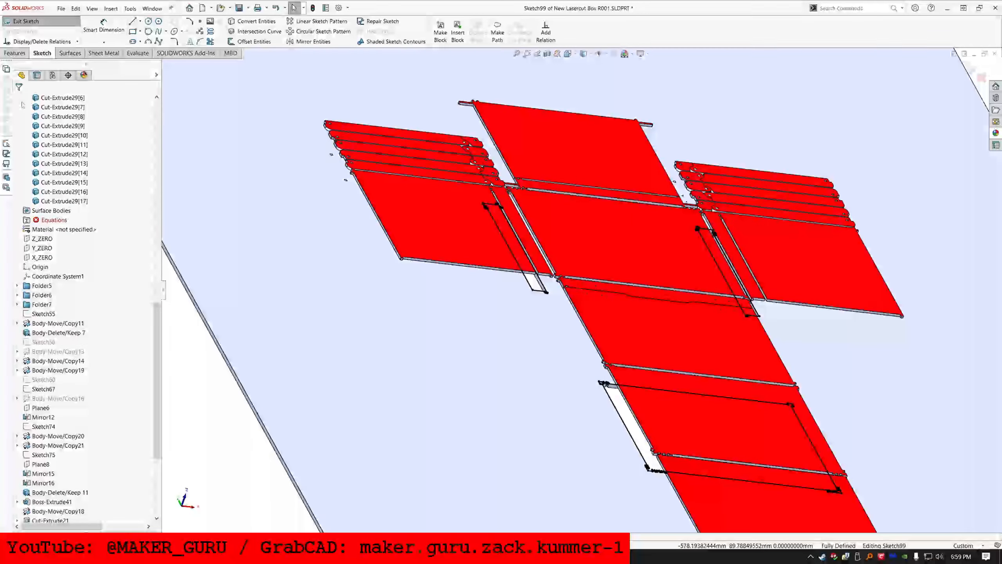
Step: Offset all the converted outlines by 0.1 mm with a dimension added
{"action": "key", "text": "ctrl+a"}
{"action": "mouse_move", "coordinate": [406, 202]}
{"action": "middle_mouse_down"}
{"action": "mouse_move", "coordinate": [405, 124]}
{"action": "mouse_move", "coordinate": [362, 171]}
{"action": "middle_mouse_up"}
{"action": "scroll", "coordinate": [362, 170], "scroll_direction": "down", "scroll_amount": 10}
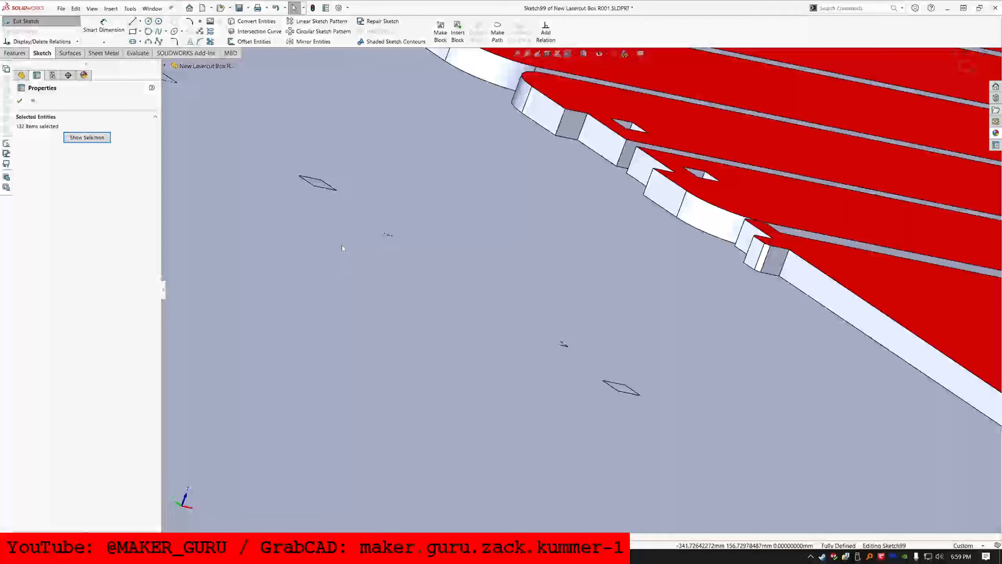
{"action": "scroll", "coordinate": [465, 260], "scroll_direction": "up", "scroll_amount": 10}
{"action": "middle_click_drag", "start_coordinate": [552, 280], "coordinate": [651, 357]}
{"action": "scroll", "coordinate": [792, 366], "scroll_direction": "up", "scroll_amount": 3}
{"action": "scroll", "coordinate": [792, 365], "scroll_direction": "down", "scroll_amount": 3}
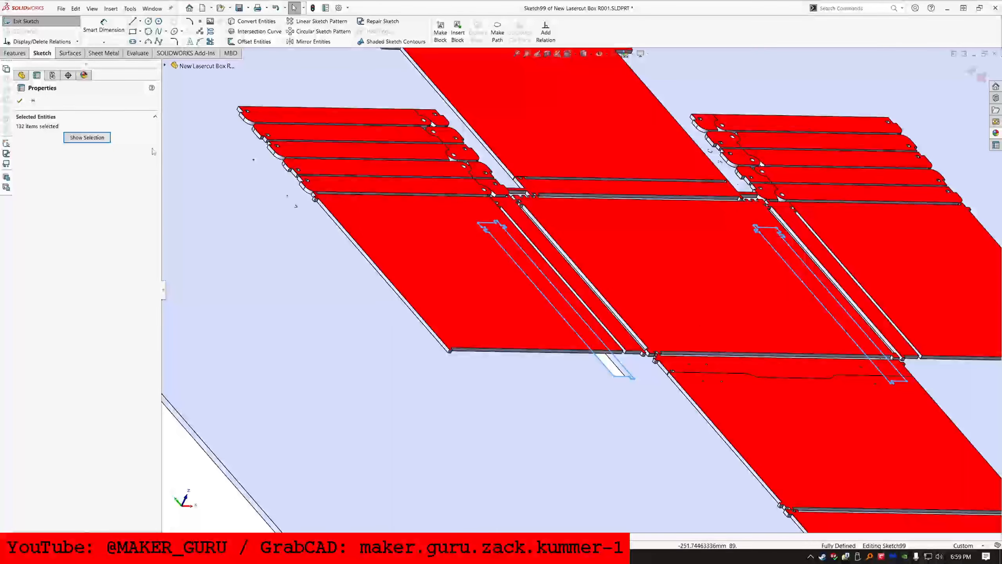
{"action": "left_click", "coordinate": [254, 42]}
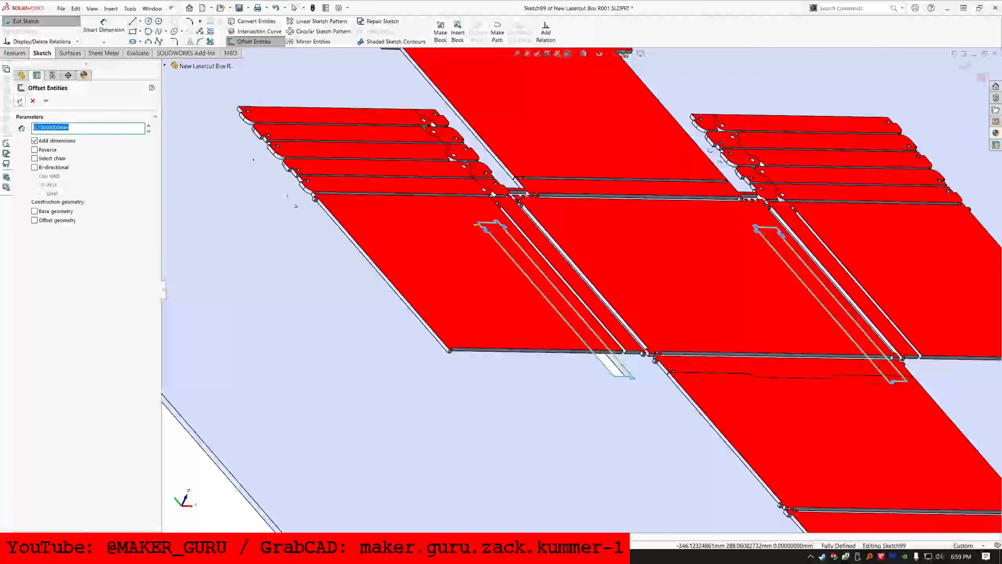
{"action": "left_click", "coordinate": [19, 101]}
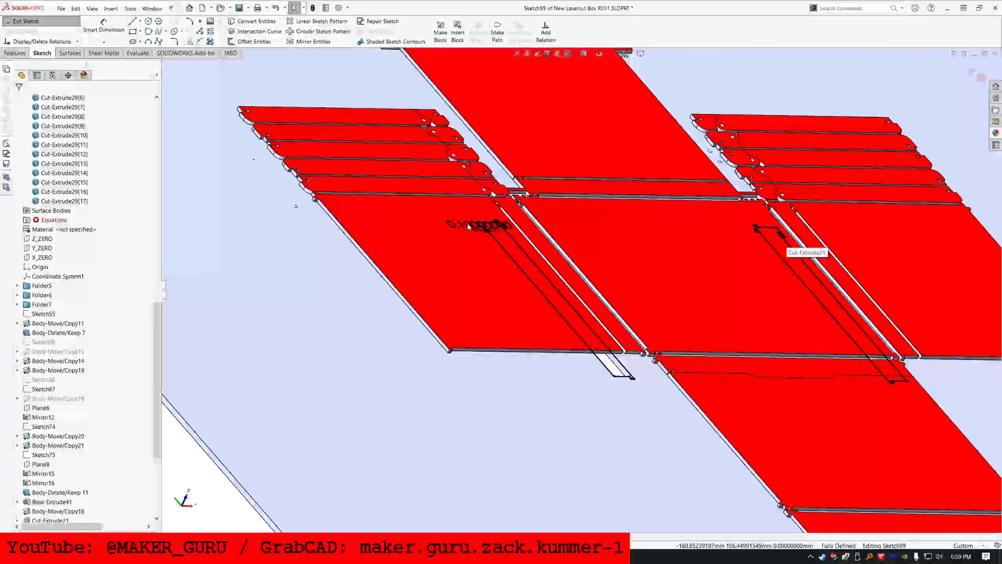
Step: Link the offset dimension to the equation "KERF" / 2
{"action": "double_click", "coordinate": [468, 225]}
{"action": "type", "text": "="}
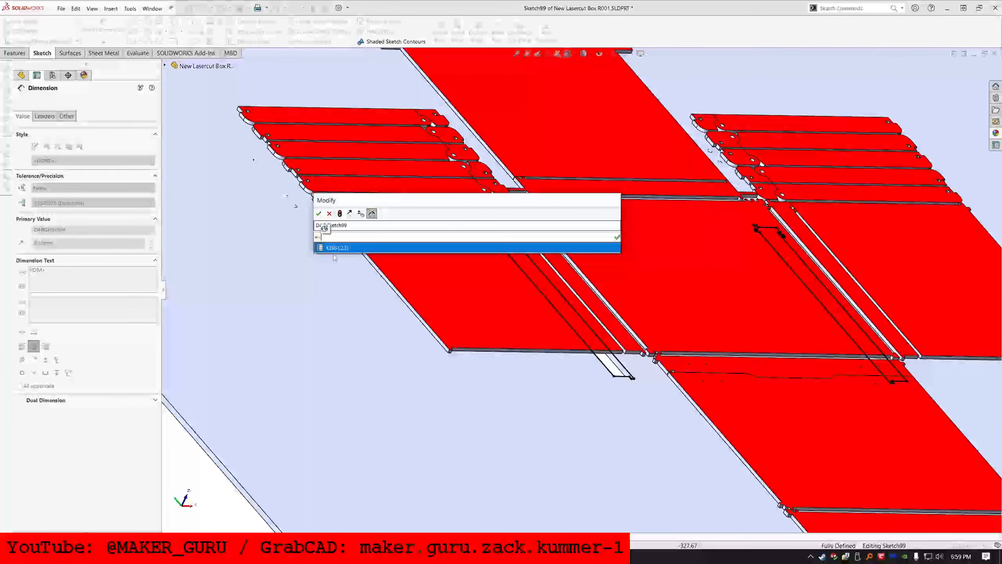
{"action": "left_click", "coordinate": [341, 247]}
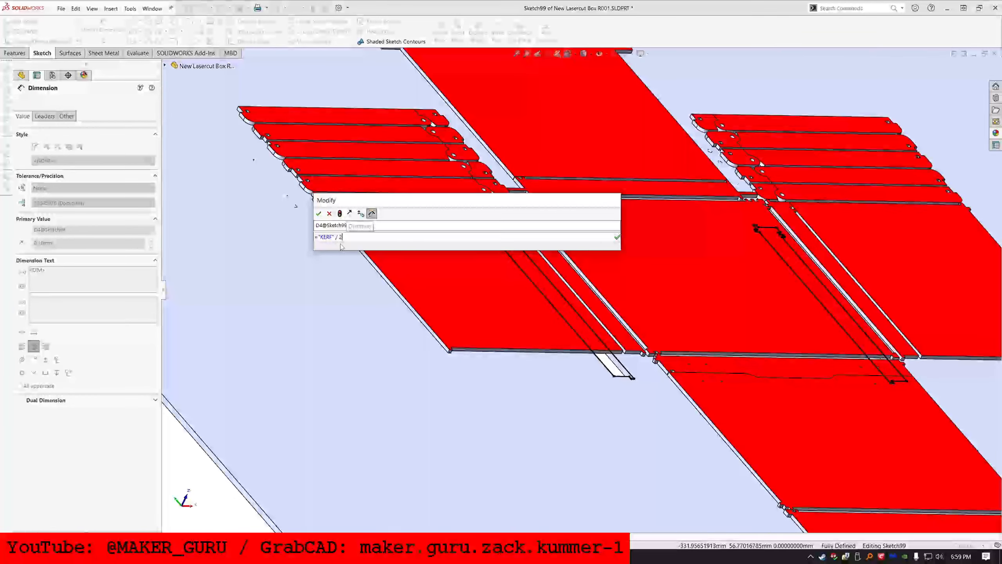
{"action": "key", "text": "Return"}
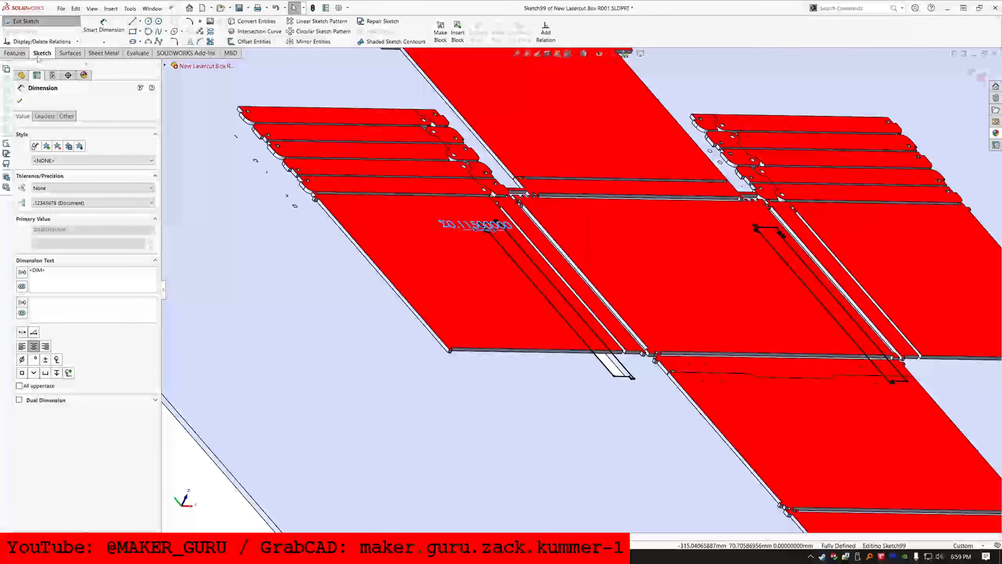
Step: Cut-extrude the offset sketch Through All, with automatic body selection off and only the Cut-Extrude23 sheet affected
{"action": "left_click", "coordinate": [11, 55]}
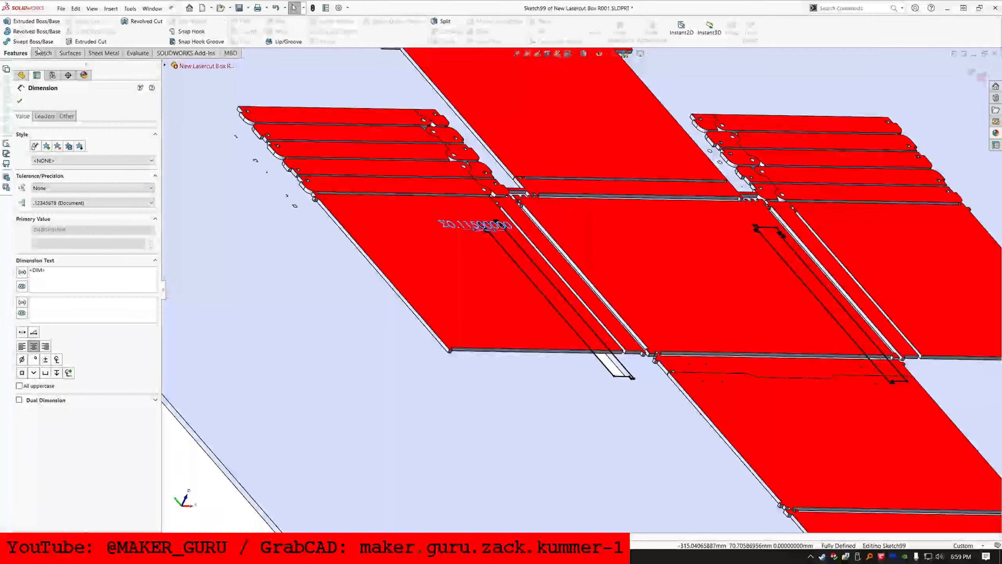
{"action": "left_click", "coordinate": [82, 42]}
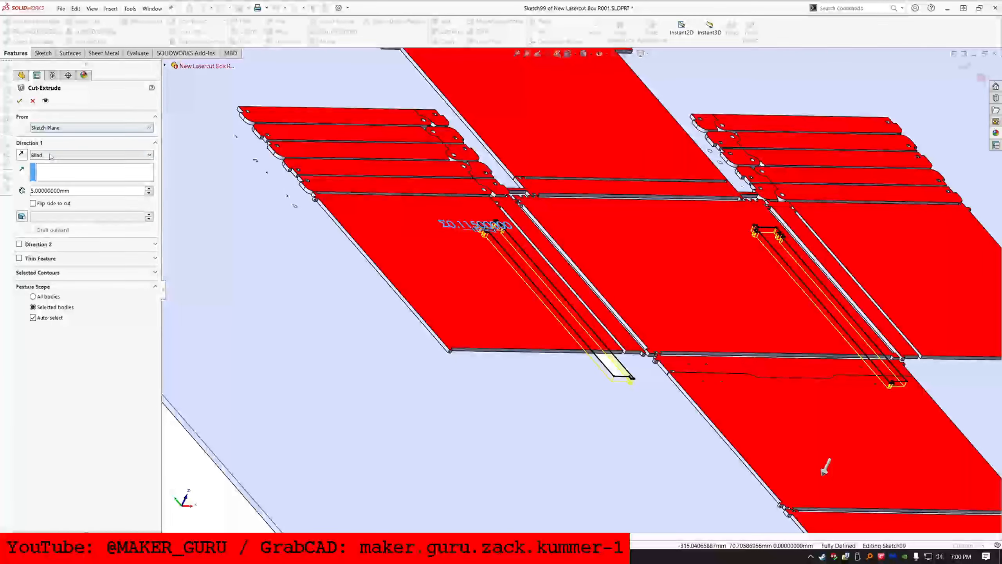
{"action": "left_click", "coordinate": [50, 155]}
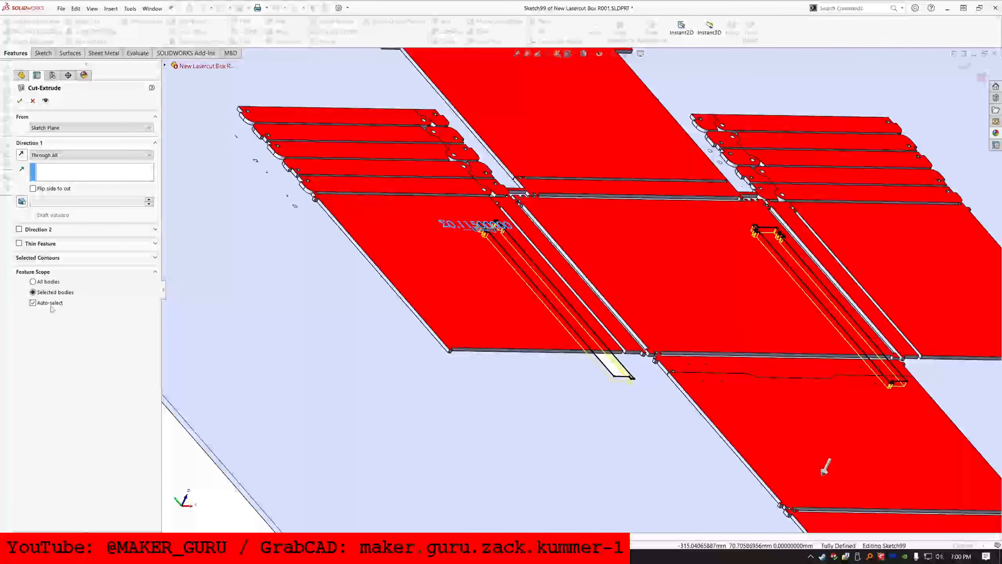
{"action": "left_click", "coordinate": [33, 303]}
{"action": "left_click", "coordinate": [282, 303]}
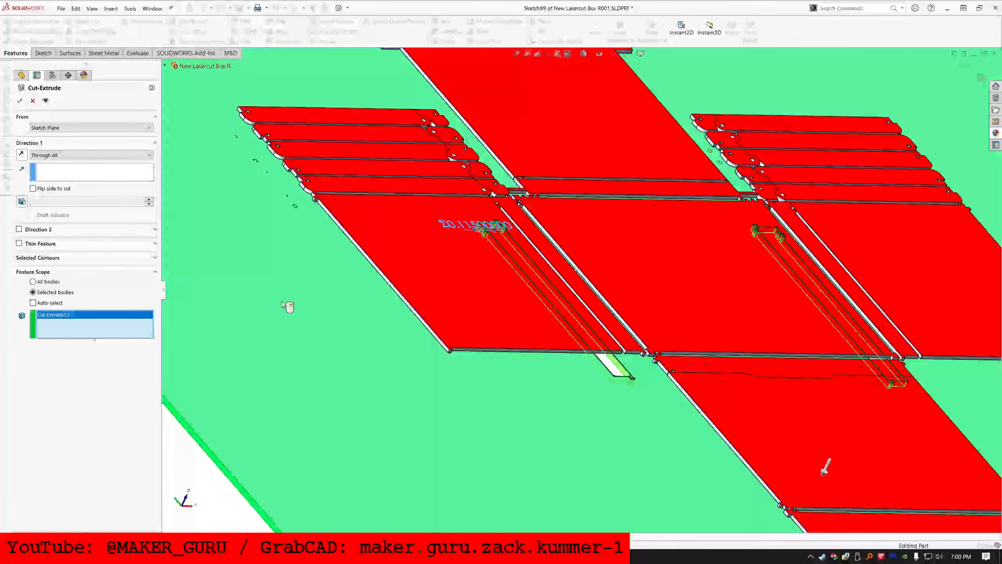
{"action": "key", "text": "Return"}
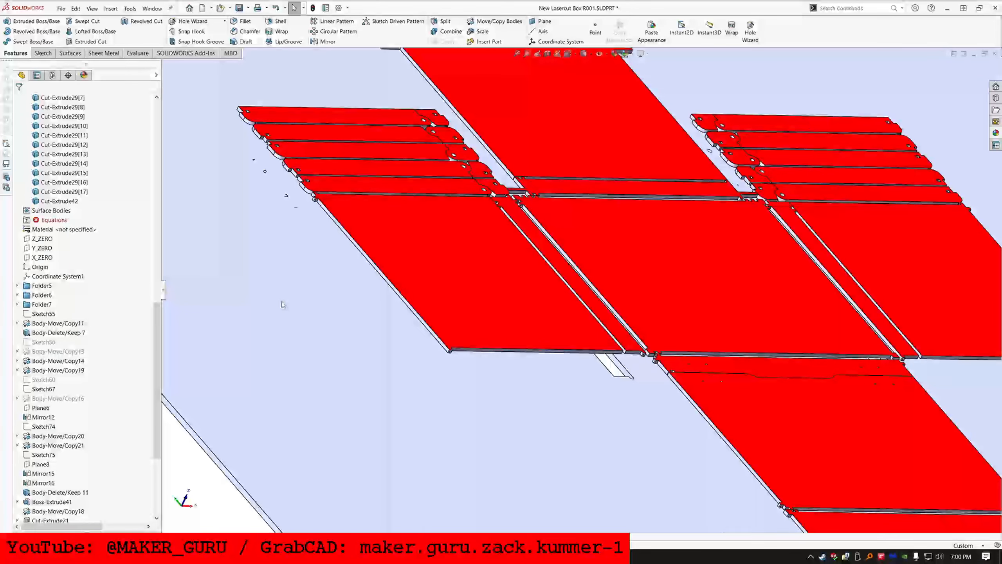
Step: Add the Cut-Extrude42 sheet body to a new folder, keeping its default name
{"action": "right_click", "coordinate": [61, 200]}
{"action": "left_click", "coordinate": [97, 253]}
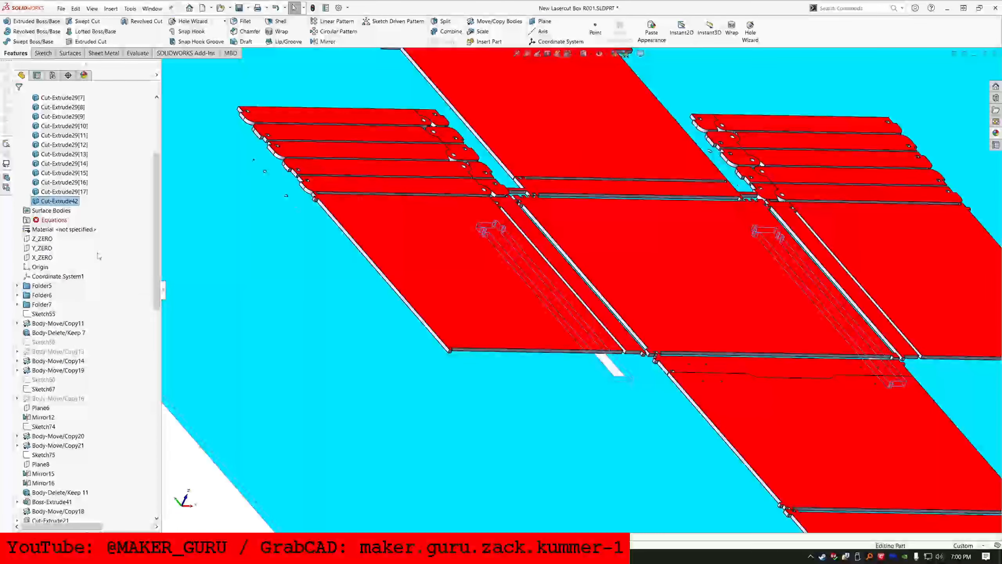
{"action": "scroll", "coordinate": [99, 255], "scroll_direction": "up", "scroll_amount": 15}
{"action": "left_click", "coordinate": [53, 154]}
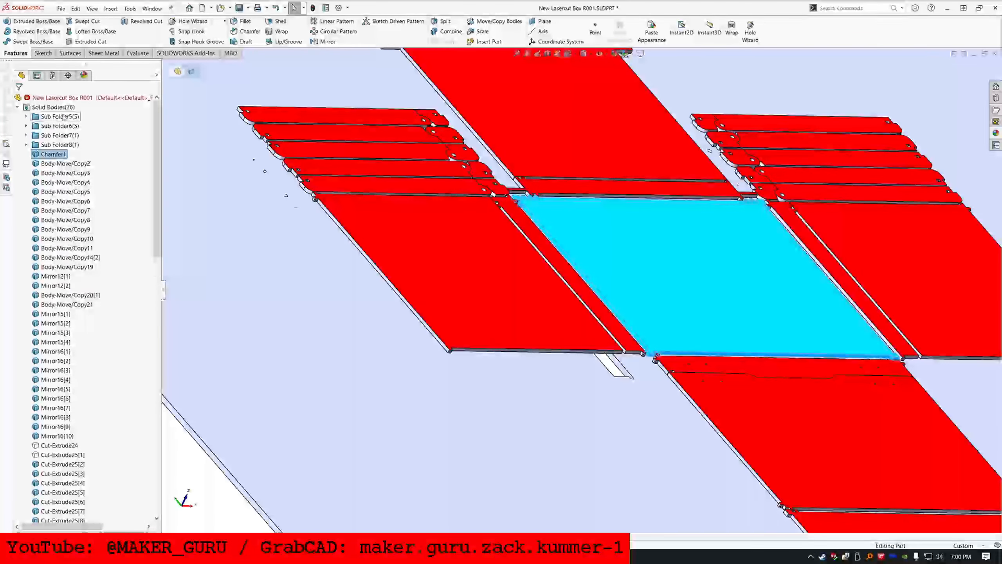
Step: Show all solid bodies and hide those in Sub Folder5, Sub Folder6, Sub Folder7 and Sub Folder8
{"action": "right_click", "coordinate": [47, 107]}
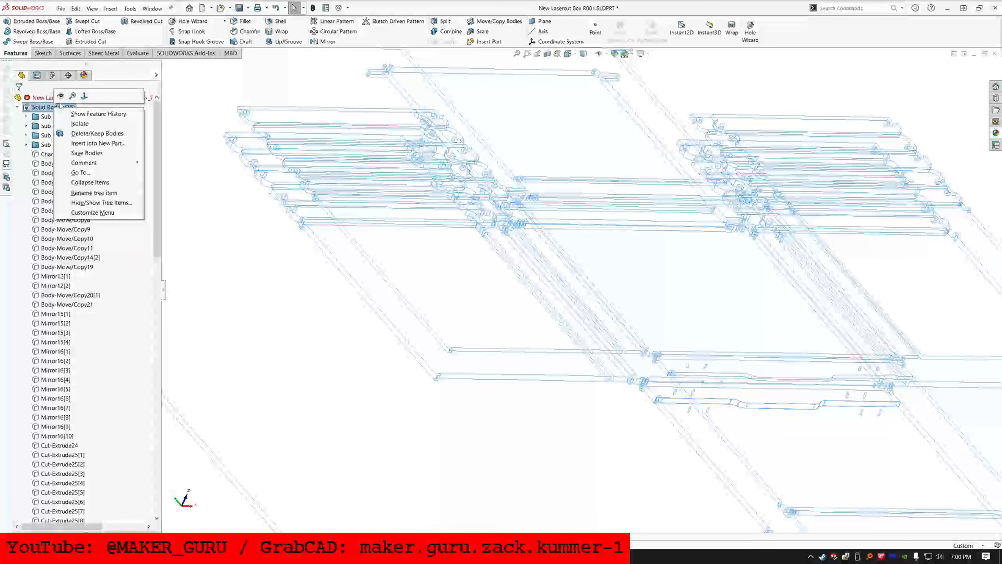
{"action": "left_click", "coordinate": [60, 116]}
{"action": "left_click", "coordinate": [59, 145], "text": "shift"}
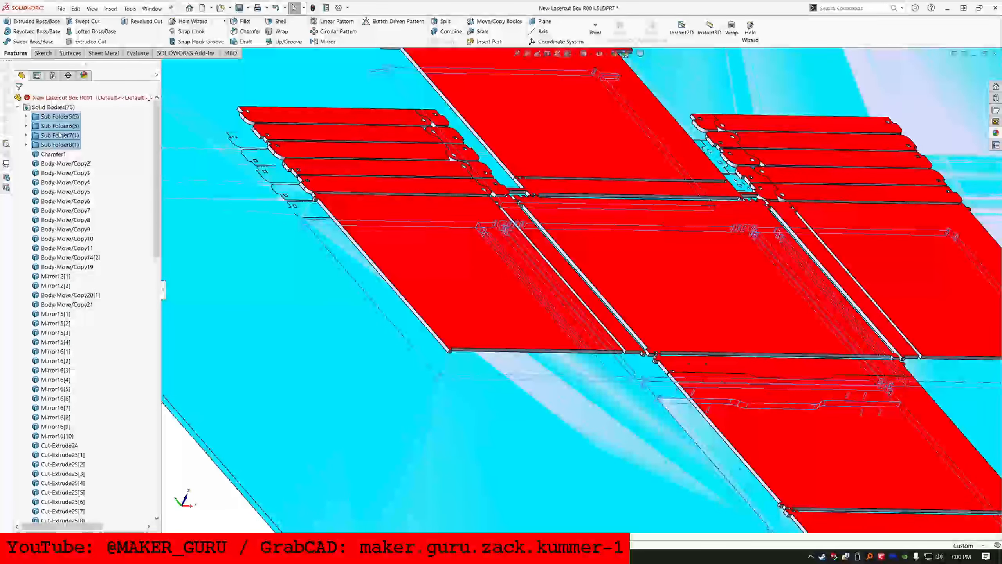
{"action": "right_click", "coordinate": [61, 133]}
{"action": "left_click", "coordinate": [90, 145]}
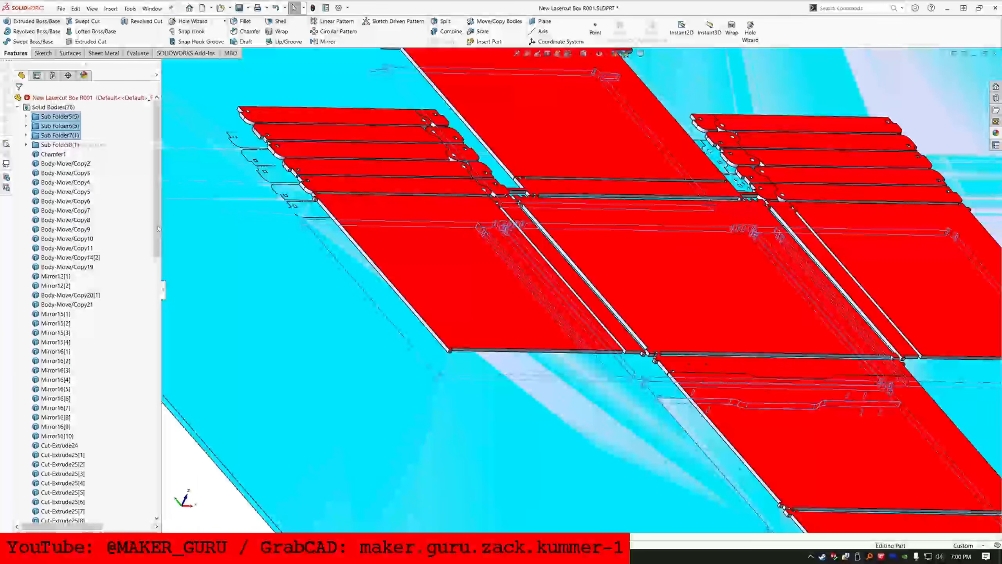
Step: Hide the coincident sheet bodies overlapping near the lowest red panel so a single uncut sheet remains
{"action": "scroll", "coordinate": [672, 296], "scroll_direction": "up", "scroll_amount": 7}
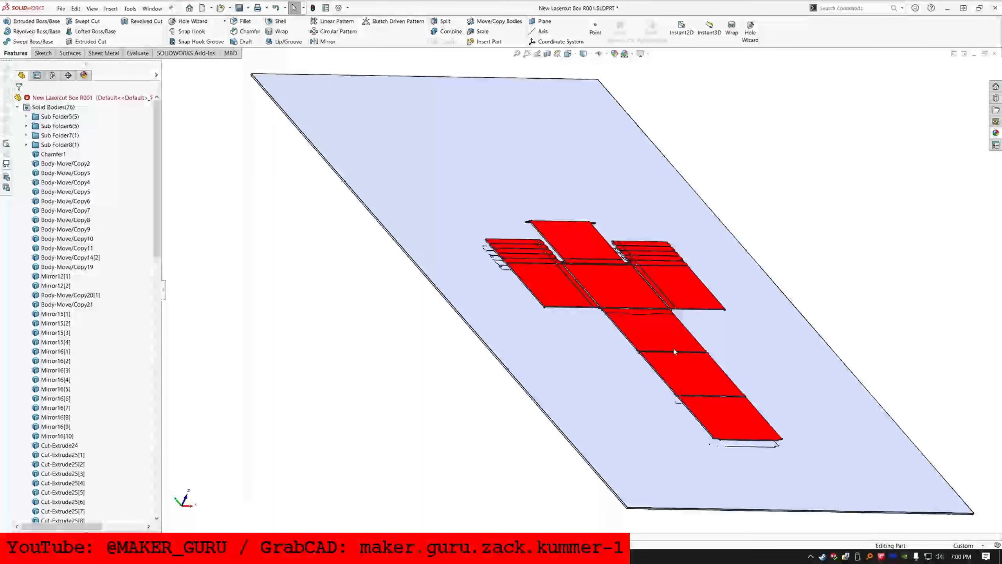
{"action": "scroll", "coordinate": [706, 436], "scroll_direction": "down", "scroll_amount": 8}
{"action": "left_click", "coordinate": [677, 381]}
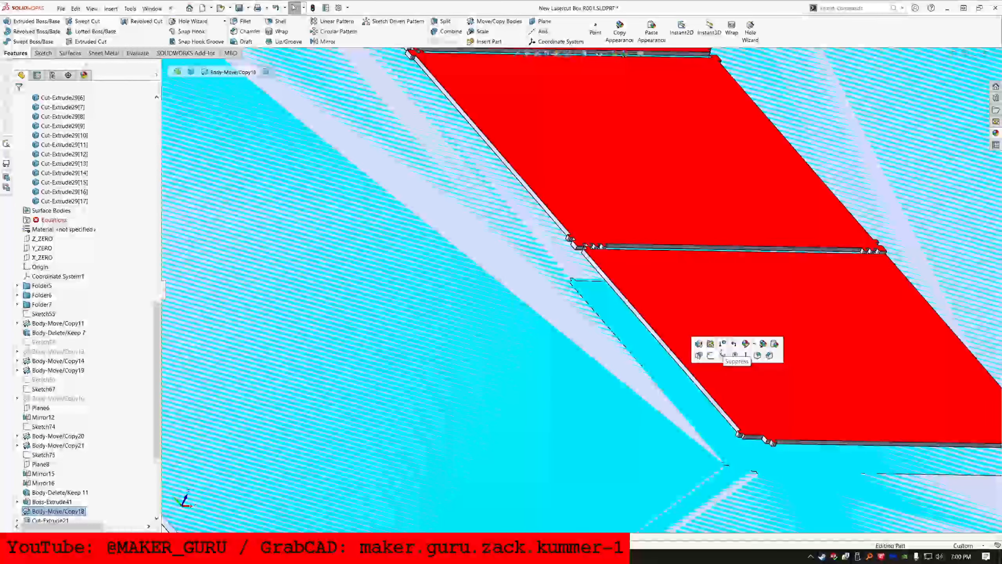
{"action": "key", "text": "Escape"}
{"action": "left_click", "coordinate": [653, 360]}
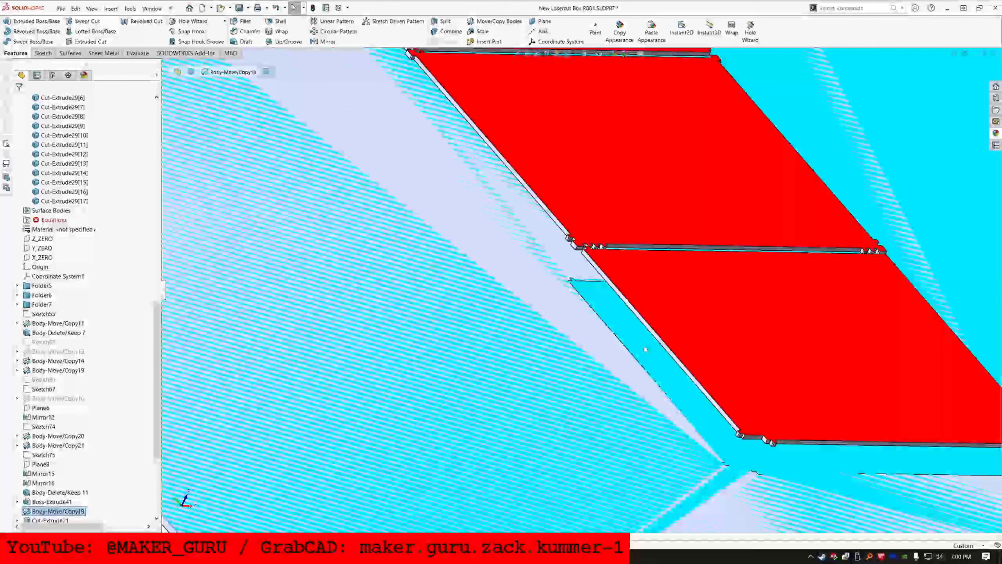
{"action": "key", "text": "Escape"}
Step: Start a sketch on the remaining Body-Move/Copy18 sheet face and convert its inner loops into sketch entities
{"action": "left_click", "coordinate": [523, 296]}
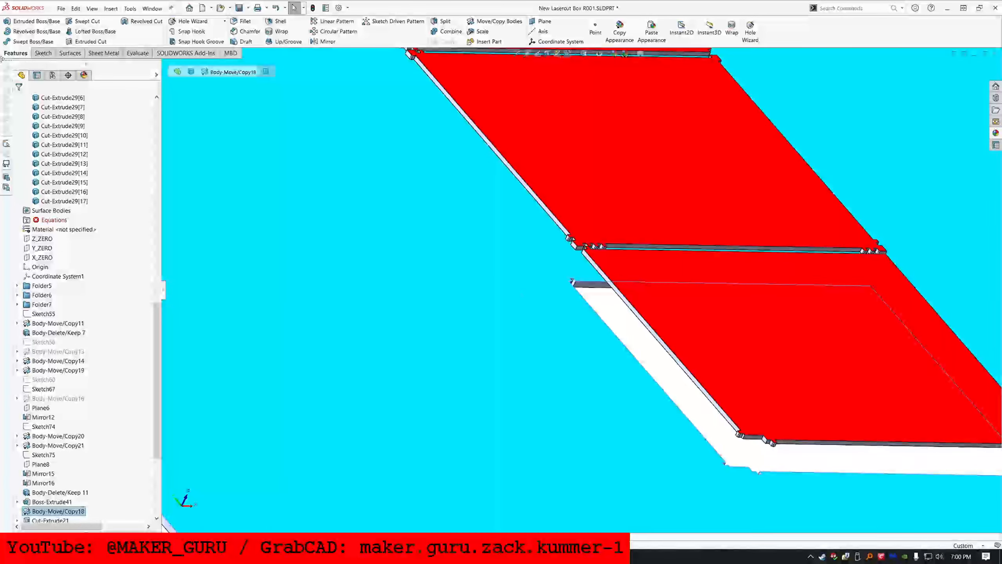
{"action": "left_click", "coordinate": [40, 53]}
{"action": "left_click", "coordinate": [19, 21]}
{"action": "left_click", "coordinate": [253, 21]}
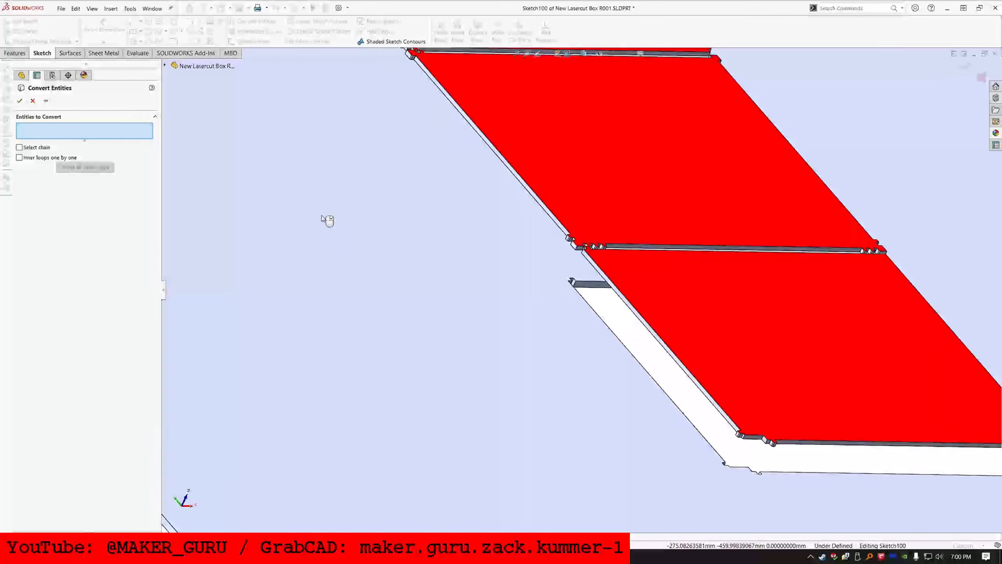
{"action": "left_click", "coordinate": [328, 221]}
{"action": "left_click", "coordinate": [38, 126]}
{"action": "left_click", "coordinate": [19, 101]}
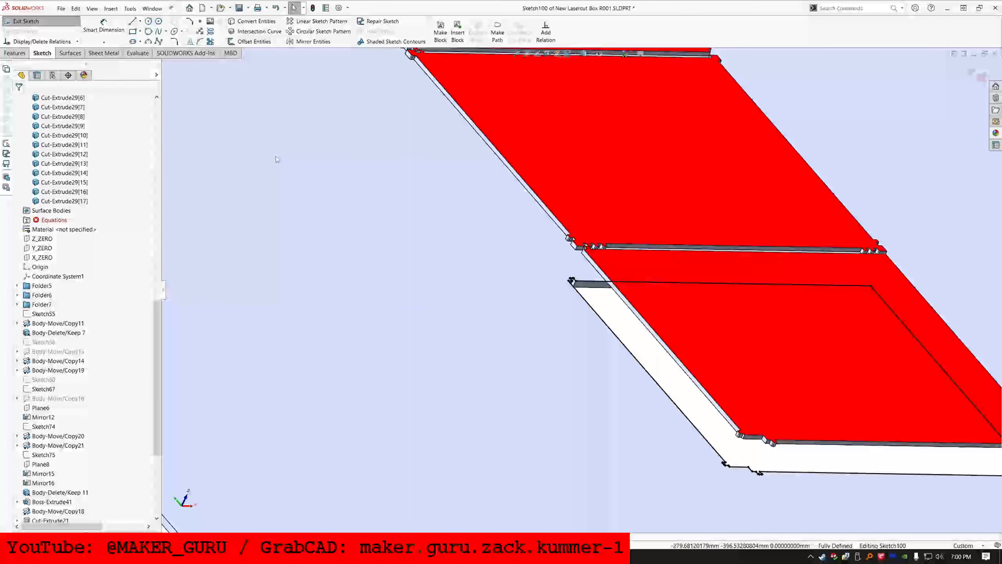
Step: Offset the converted sketch entities and set the offset dimension to ="KERF"/2
{"action": "left_click", "coordinate": [252, 41]}
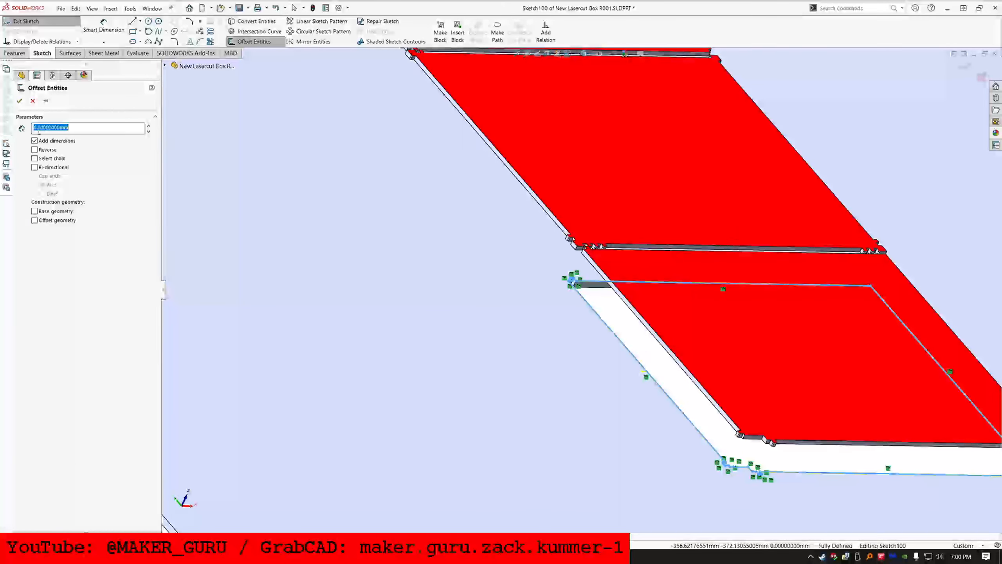
{"action": "key", "text": "Escape"}
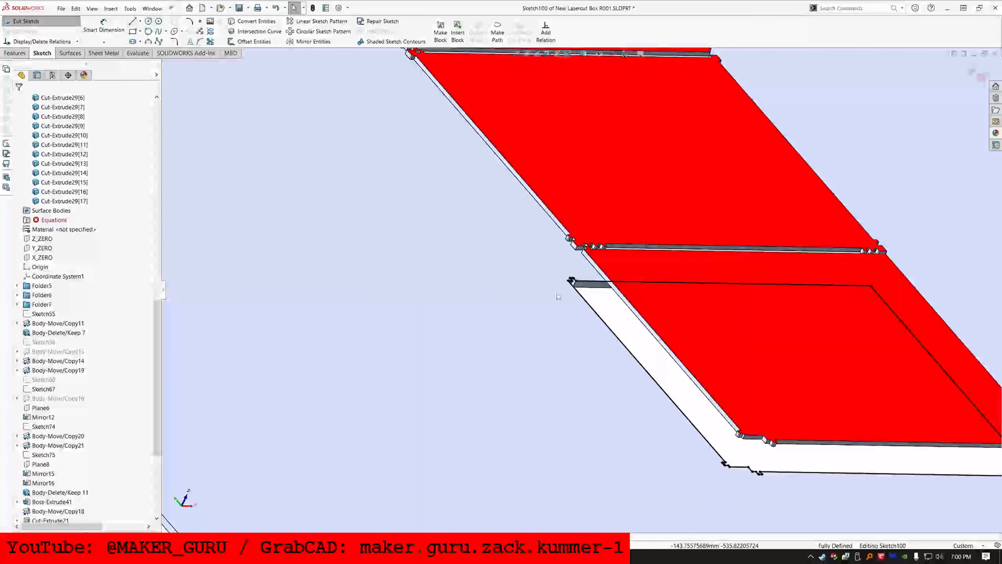
{"action": "scroll", "coordinate": [822, 442], "scroll_direction": "up", "scroll_amount": 6}
{"action": "scroll", "coordinate": [588, 262], "scroll_direction": "down", "scroll_amount": 4}
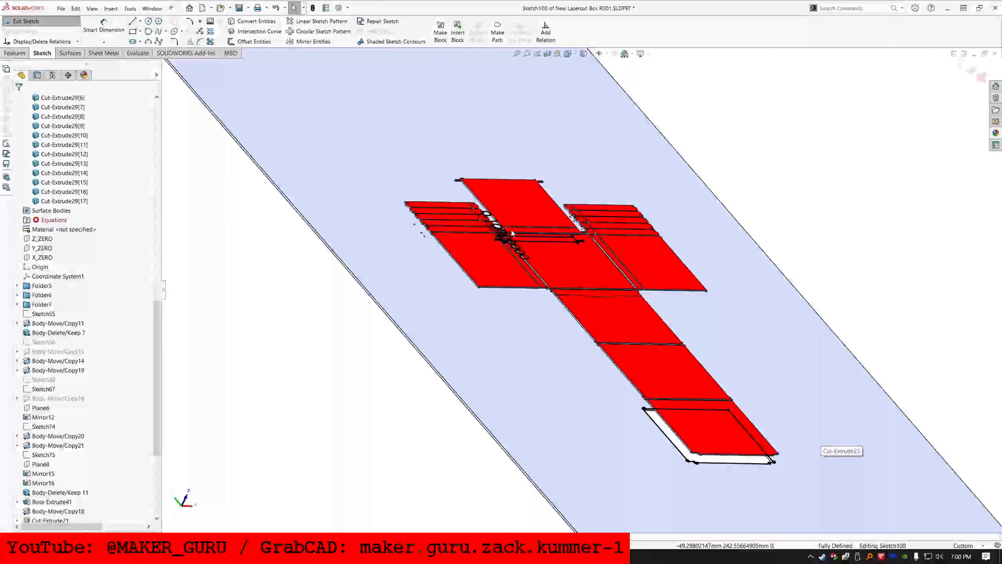
{"action": "double_click", "coordinate": [536, 287]}
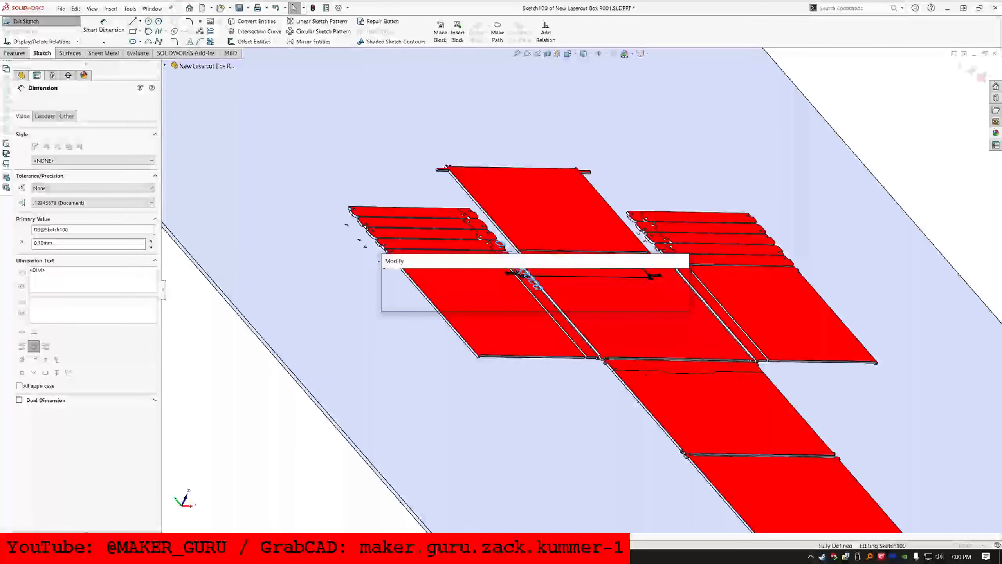
{"action": "type", "text": "=k"}
{"action": "left_click", "coordinate": [464, 307]}
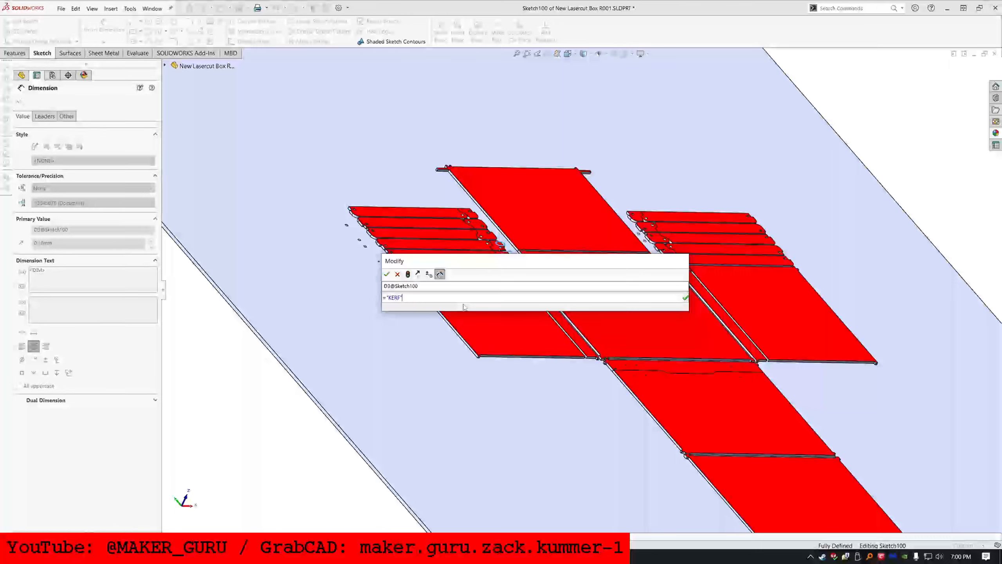
{"action": "type", "text": "/2"}
{"action": "key", "text": "Return"}
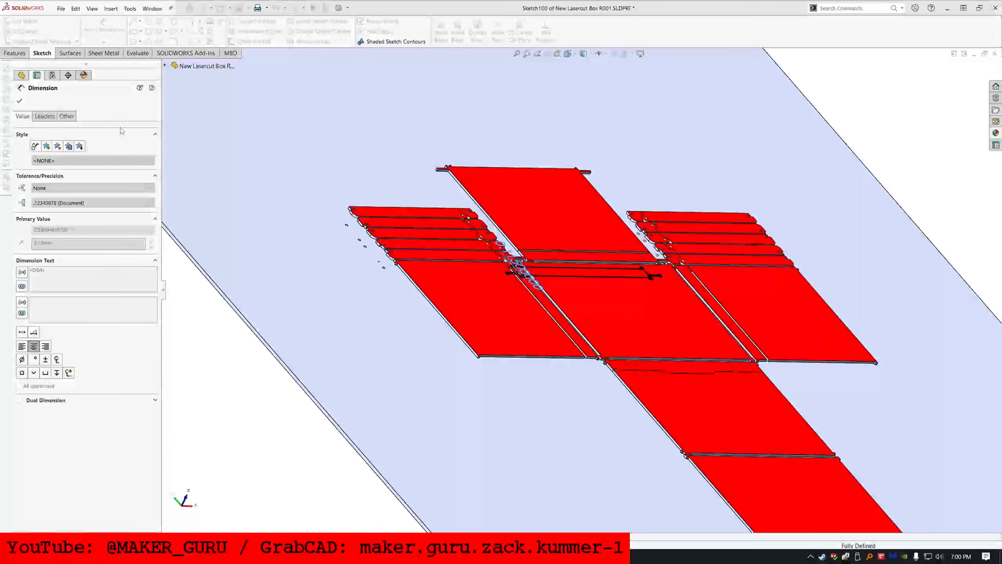
Step: Cut-extrude the offset sketch Through All, with automatic body selection turned off in the feature scope
{"action": "left_click", "coordinate": [14, 53]}
{"action": "left_click", "coordinate": [140, 21]}
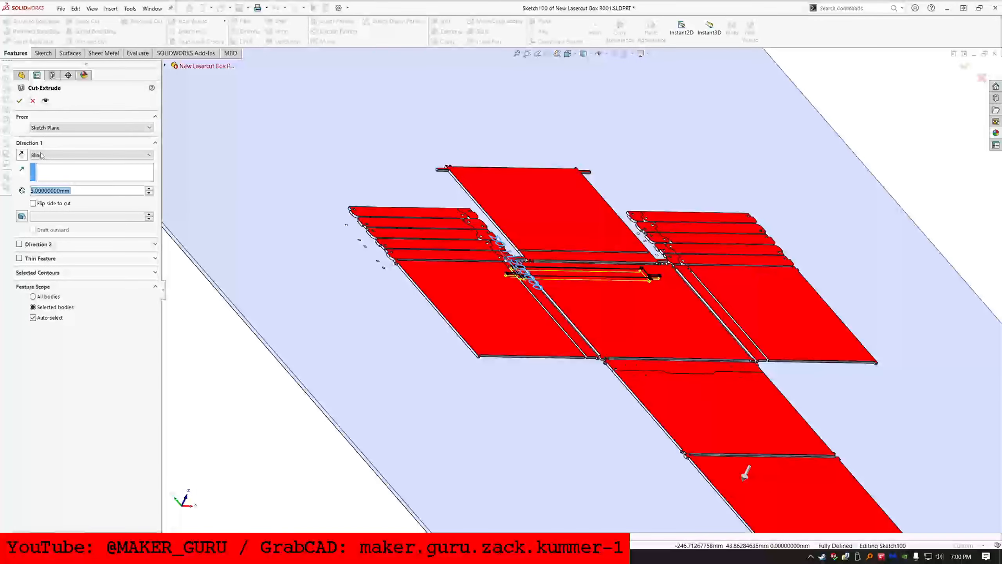
{"action": "left_click", "coordinate": [54, 169]}
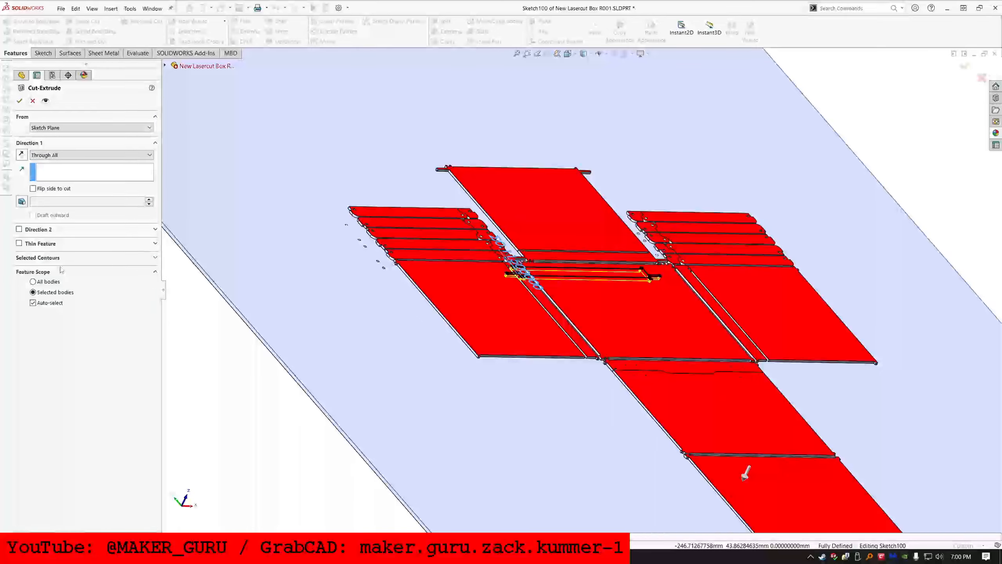
{"action": "left_click", "coordinate": [58, 303]}
{"action": "right_click", "coordinate": [261, 180]}
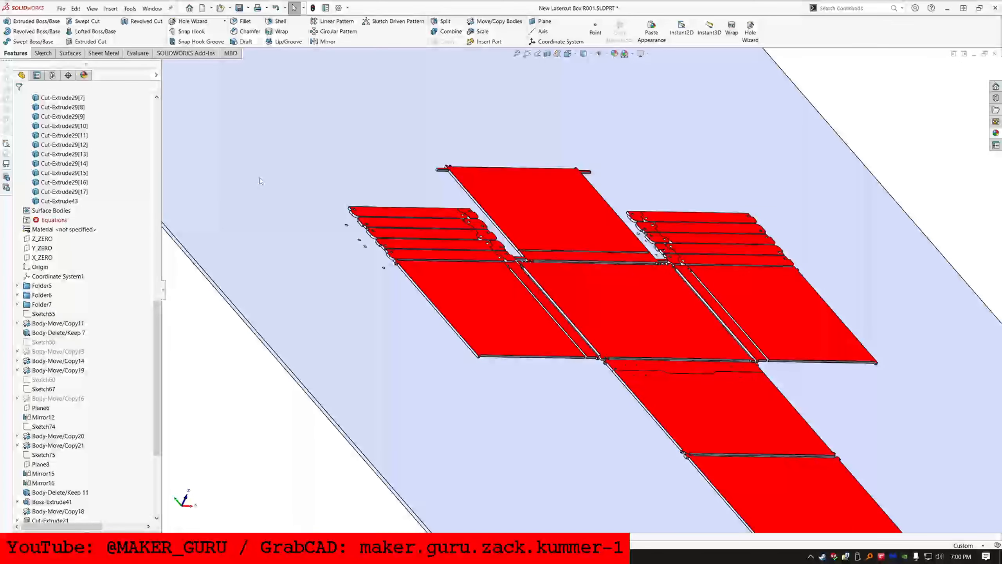
Step: Roll the model back to before Cut-Extrude43 and hide the large sheet to inspect the small blocks beside the panels
{"action": "scroll", "coordinate": [480, 236], "scroll_direction": "down", "scroll_amount": 3}
{"action": "middle_click_drag", "start_coordinate": [480, 236], "coordinate": [425, 299]}
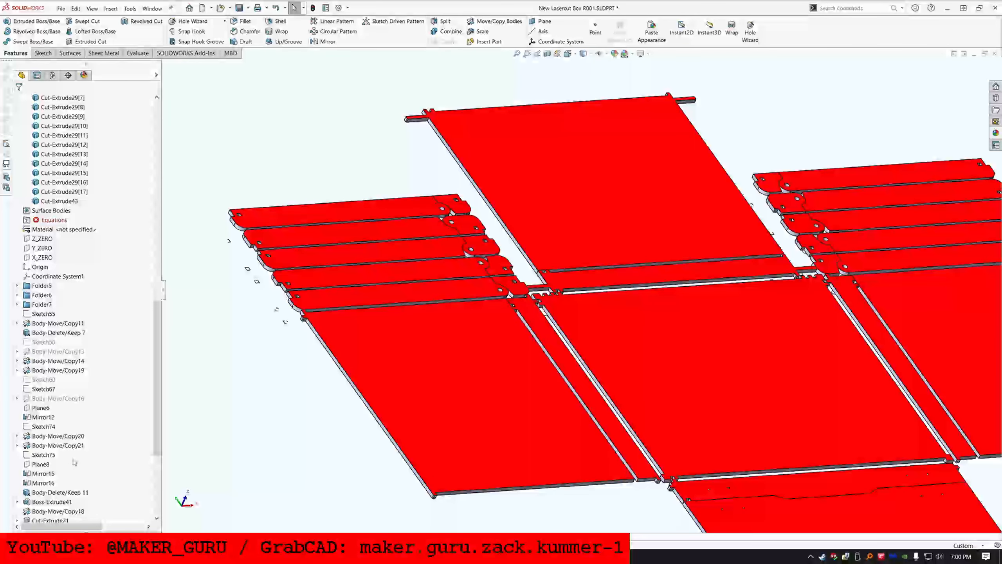
{"action": "scroll", "coordinate": [324, 347], "scroll_direction": "down", "scroll_amount": 5}
{"action": "left_click", "coordinate": [375, 253]}
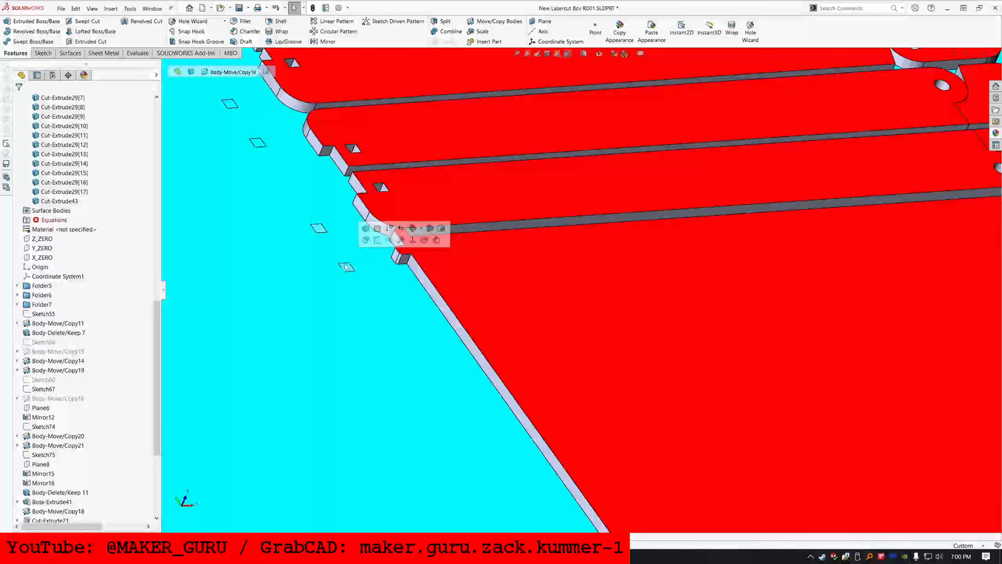
{"action": "scroll", "coordinate": [77, 458], "scroll_direction": "down", "scroll_amount": 5}
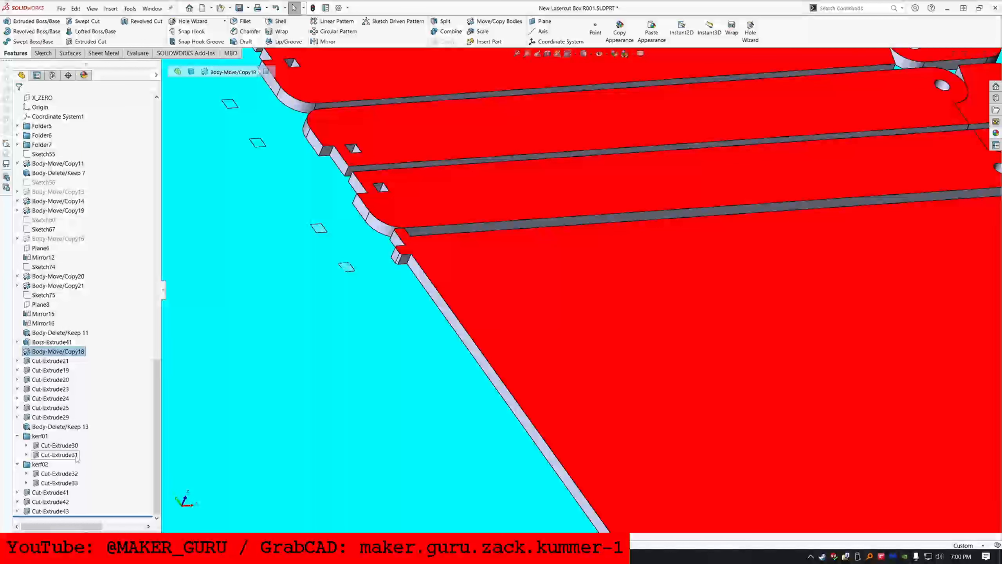
{"action": "left_click_drag", "start_coordinate": [96, 514], "coordinate": [96, 504]}
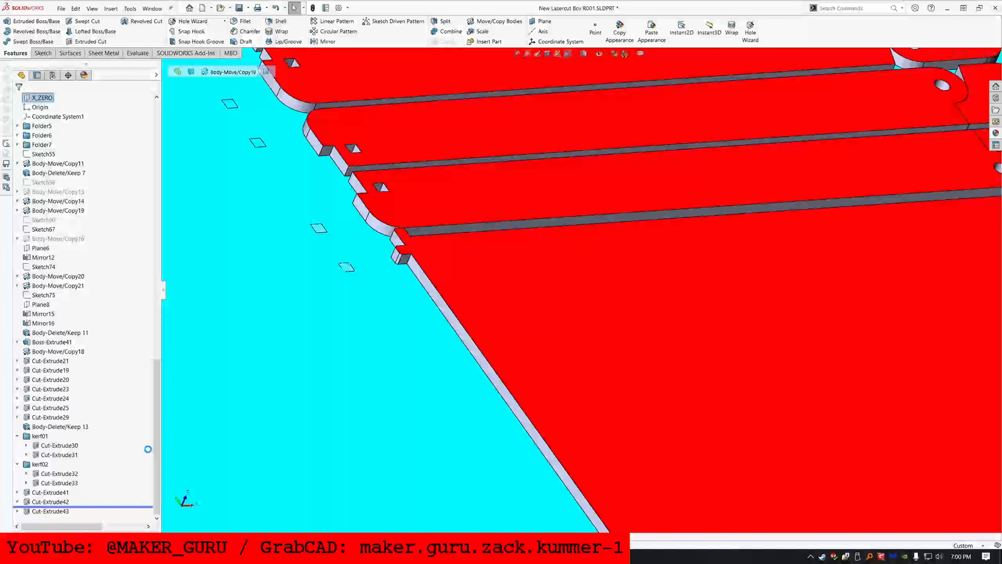
{"action": "left_click", "coordinate": [351, 269]}
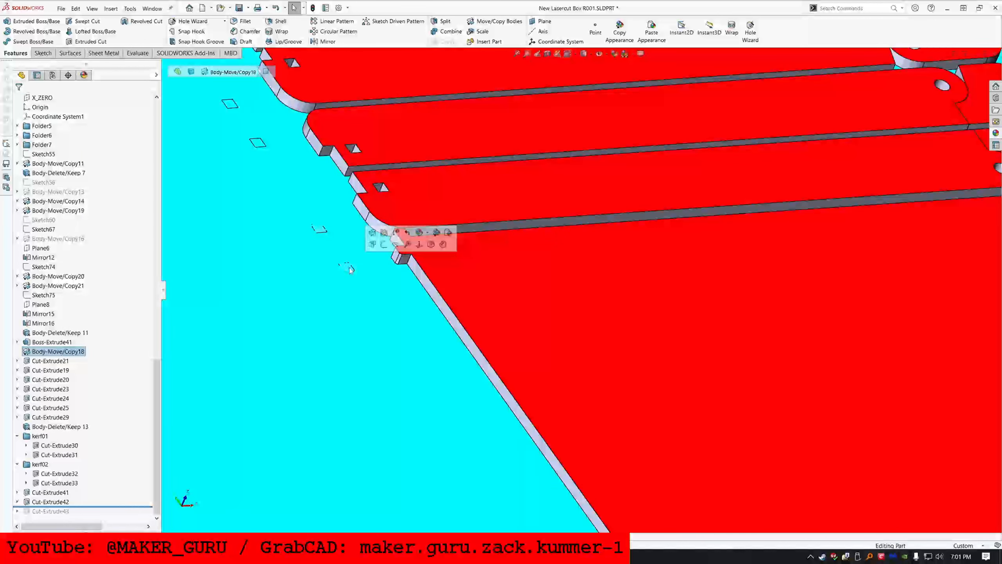
{"action": "left_click", "coordinate": [396, 245]}
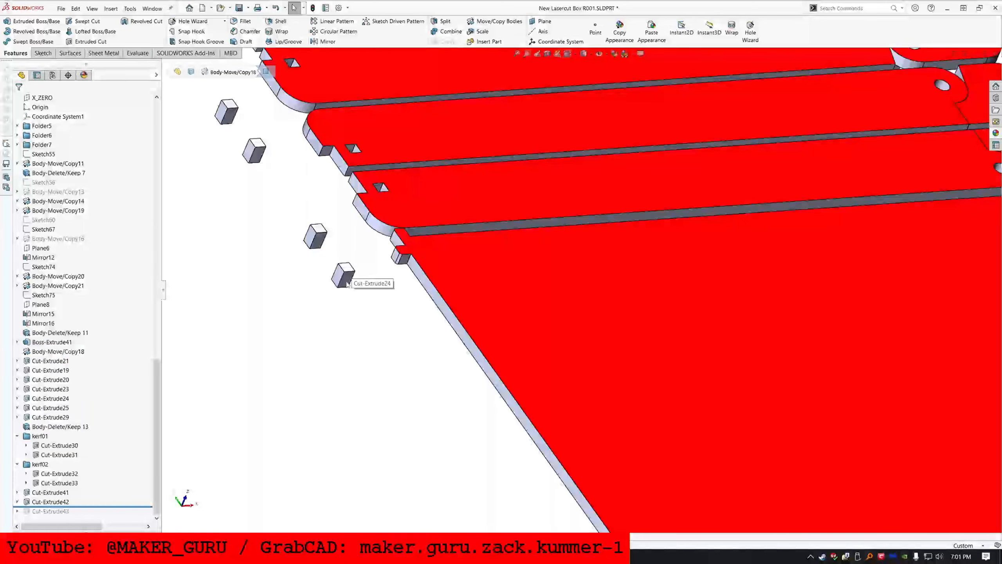
{"action": "mouse_move", "coordinate": [348, 284]}
{"action": "middle_mouse_down"}
{"action": "mouse_move", "coordinate": [381, 229]}
{"action": "mouse_move", "coordinate": [272, 319]}
{"action": "middle_mouse_up"}
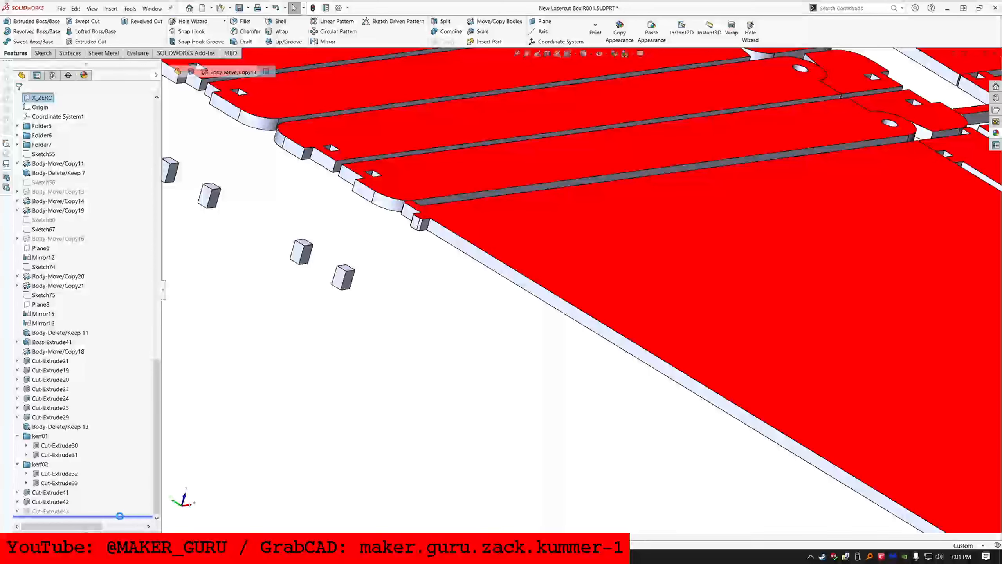
Step: Add the Cut-Extrude43 sheet body to a new folder, keeping its default name
{"action": "scroll", "coordinate": [422, 293], "scroll_direction": "up", "scroll_amount": 8}
{"action": "scroll", "coordinate": [138, 162], "scroll_direction": "up", "scroll_amount": 20}
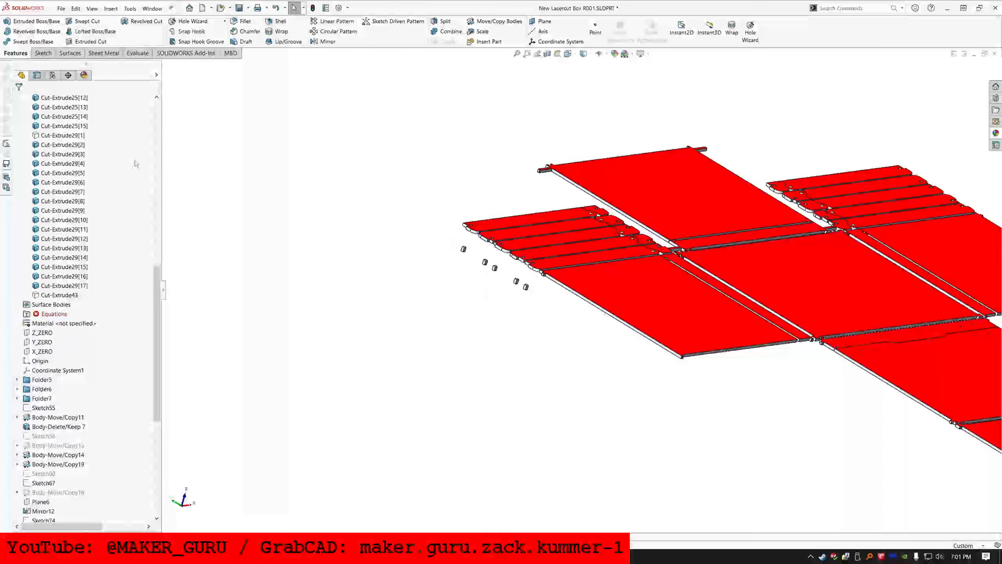
{"action": "scroll", "coordinate": [137, 149], "scroll_direction": "up", "scroll_amount": 5}
{"action": "scroll", "coordinate": [110, 221], "scroll_direction": "down", "scroll_amount": 17}
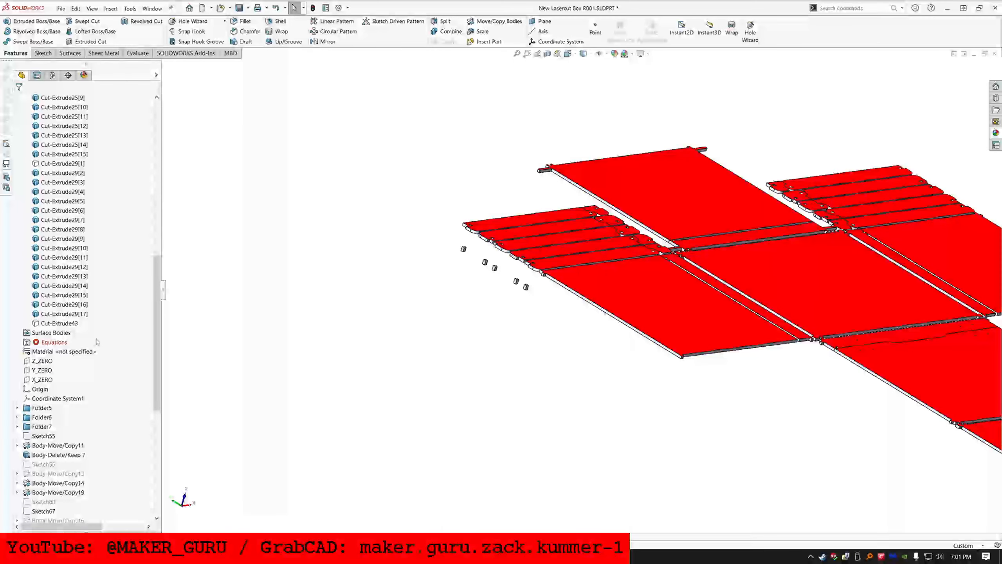
{"action": "left_click", "coordinate": [61, 324]}
{"action": "right_click", "coordinate": [60, 326]}
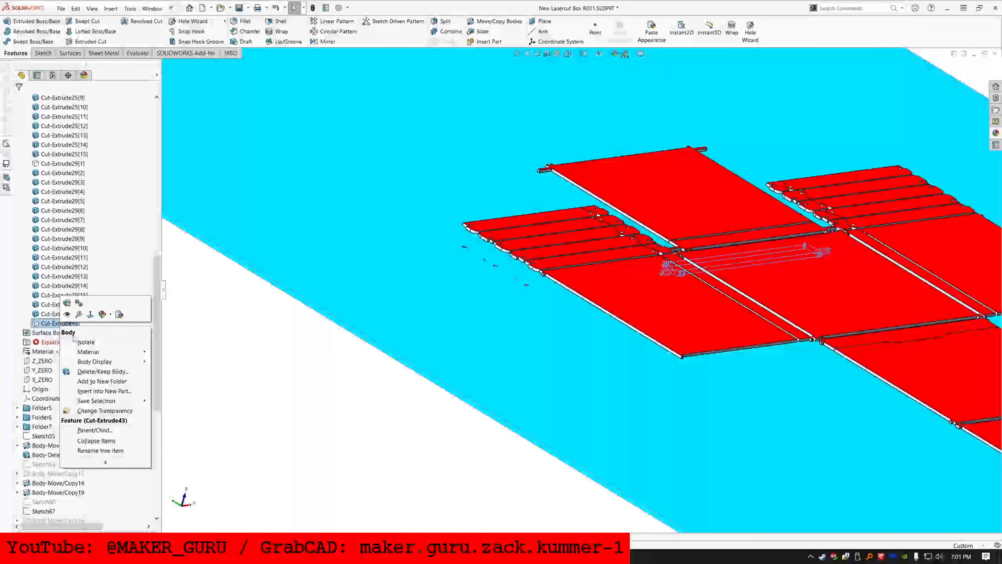
{"action": "left_click", "coordinate": [101, 381]}
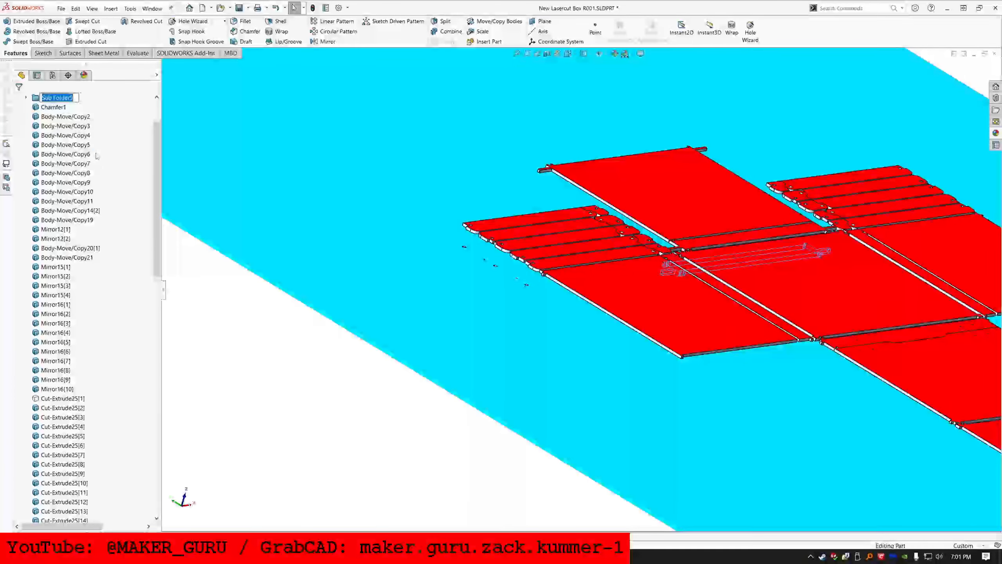
Step: Show all solid bodies and hide those in Sub Folder5 through Sub Folder9
{"action": "left_click", "coordinate": [70, 106]}
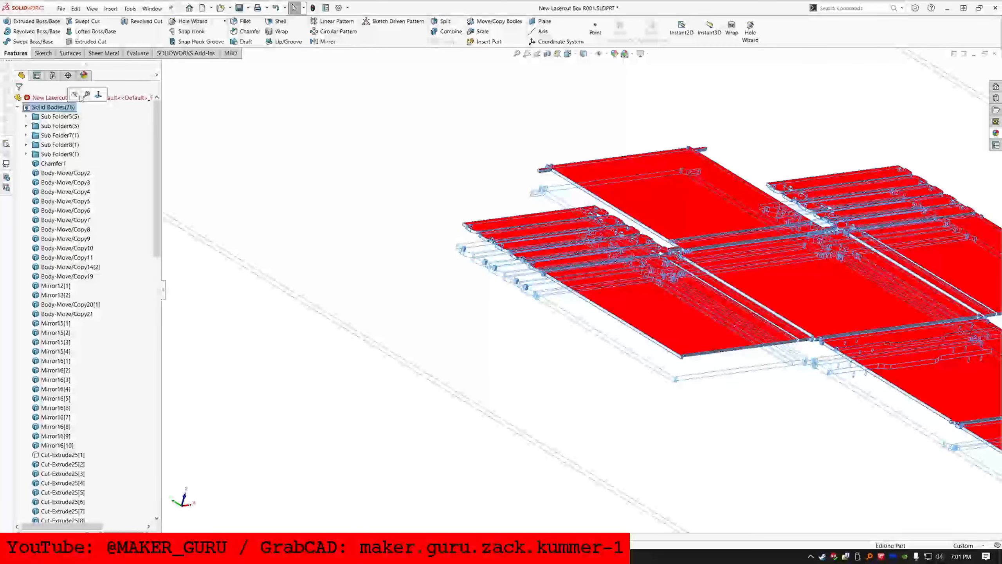
{"action": "right_click", "coordinate": [57, 110]}
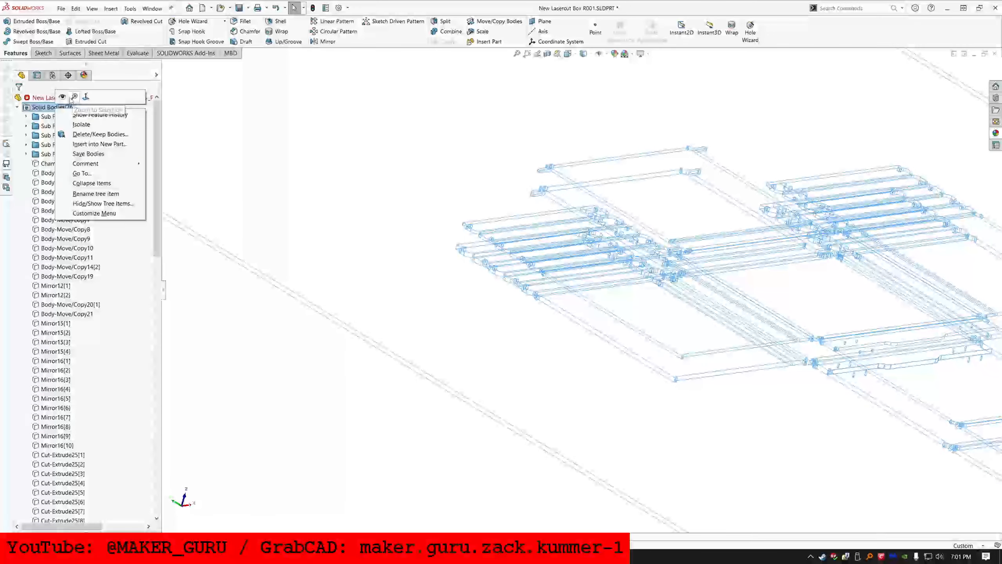
{"action": "left_click", "coordinate": [59, 117]}
{"action": "left_click", "coordinate": [70, 153], "text": "shift"}
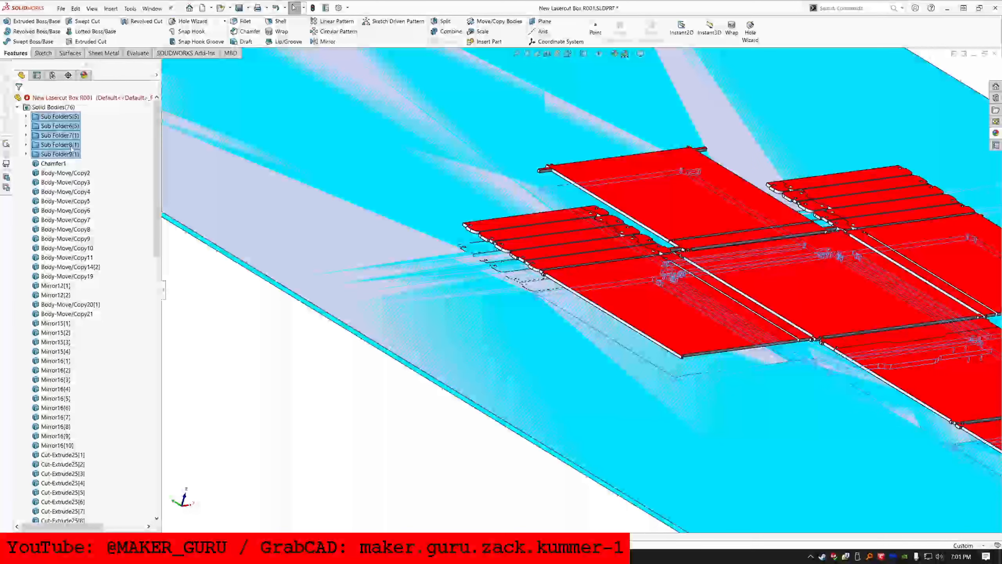
{"action": "right_click", "coordinate": [71, 150]}
{"action": "key", "text": "Escape"}
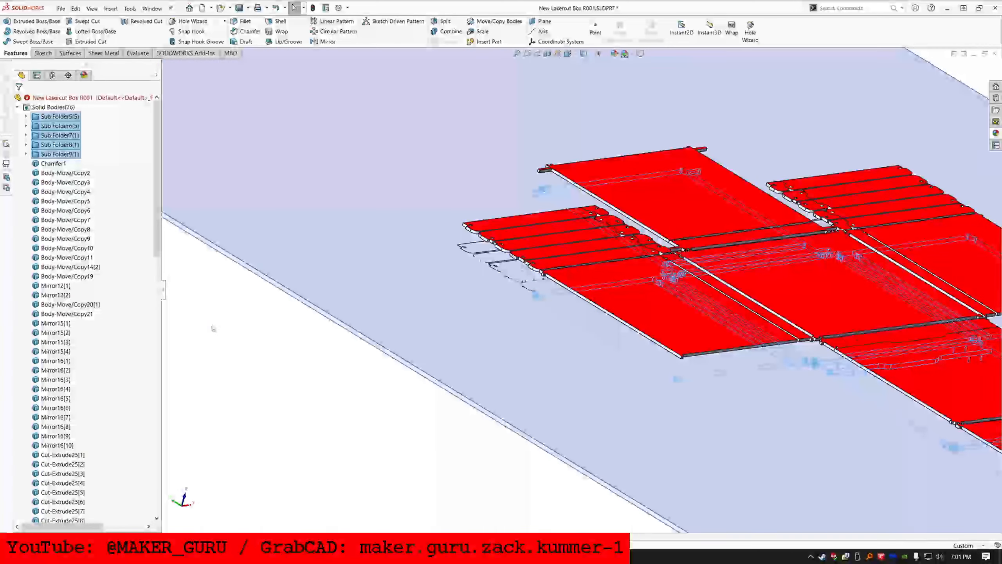
{"action": "left_click", "coordinate": [573, 321]}
Step: Highlight Cut-Extrude42 and Cut-Extrude43 in turn to examine which panel outlines each one cuts
{"action": "scroll", "coordinate": [647, 318], "scroll_direction": "up", "scroll_amount": 9}
{"action": "scroll", "coordinate": [701, 328], "scroll_direction": "down", "scroll_amount": 6}
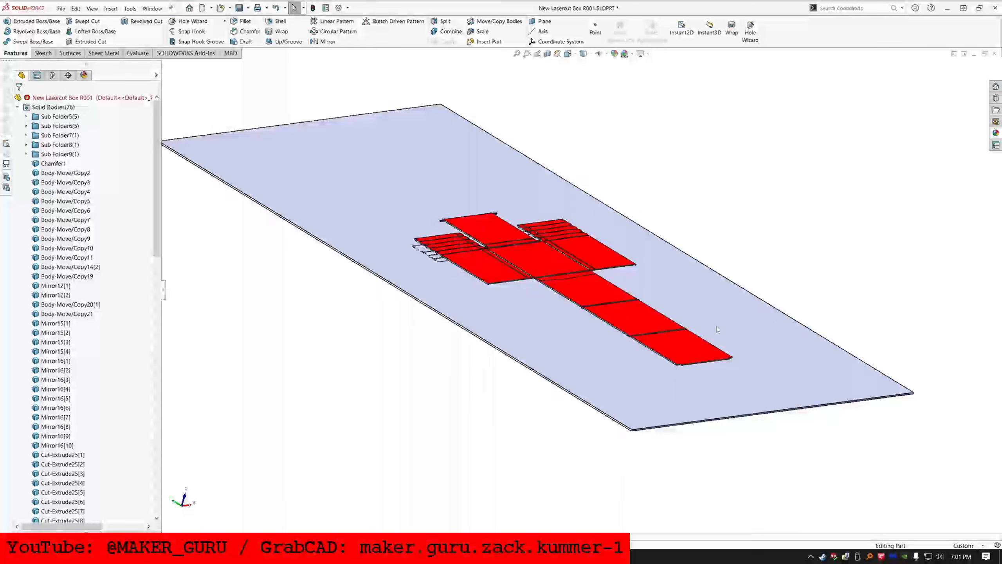
{"action": "scroll", "coordinate": [332, 242], "scroll_direction": "down", "scroll_amount": 1}
{"action": "scroll", "coordinate": [261, 237], "scroll_direction": "down", "scroll_amount": 3}
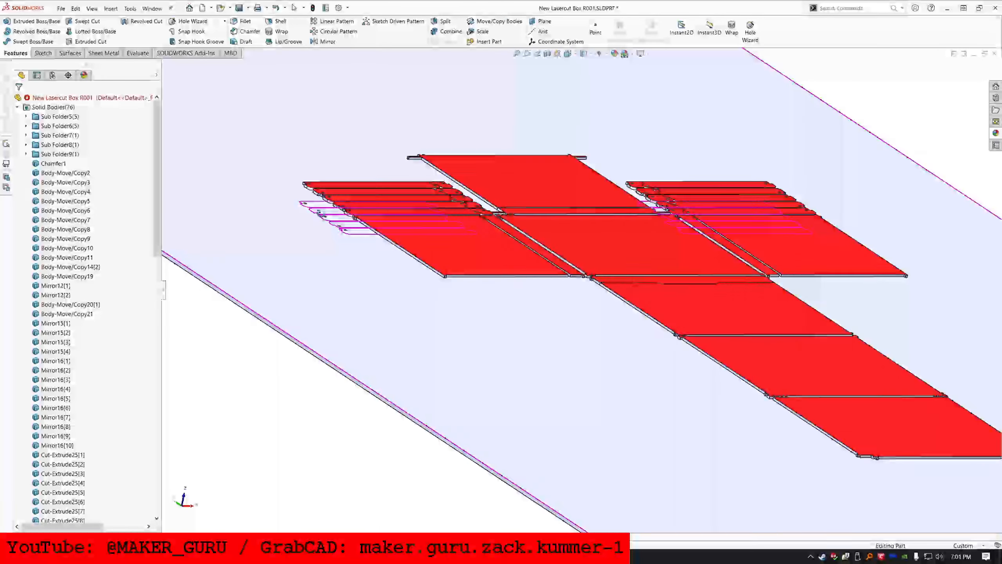
{"action": "scroll", "coordinate": [114, 428], "scroll_direction": "down", "scroll_amount": 20}
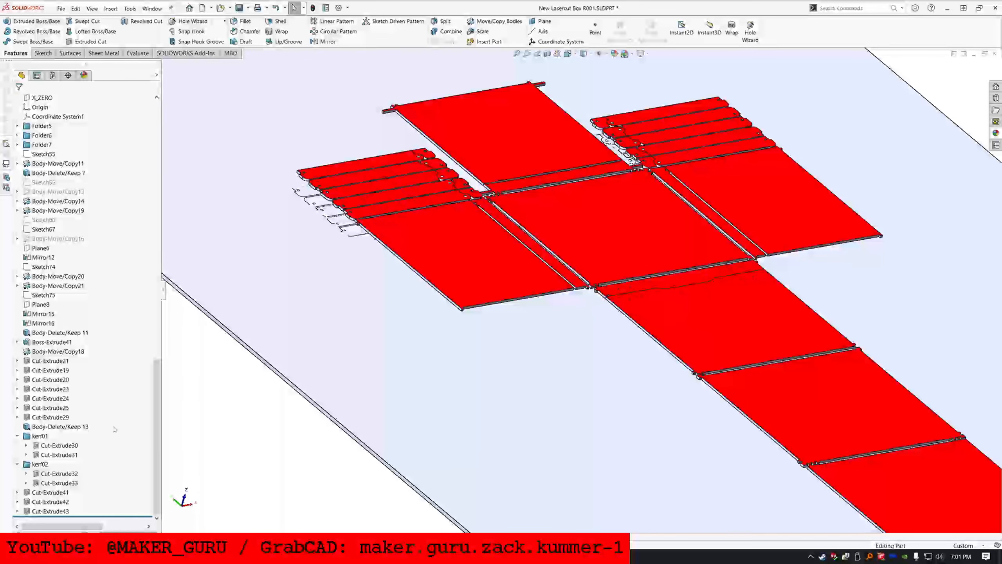
{"action": "left_click", "coordinate": [56, 501]}
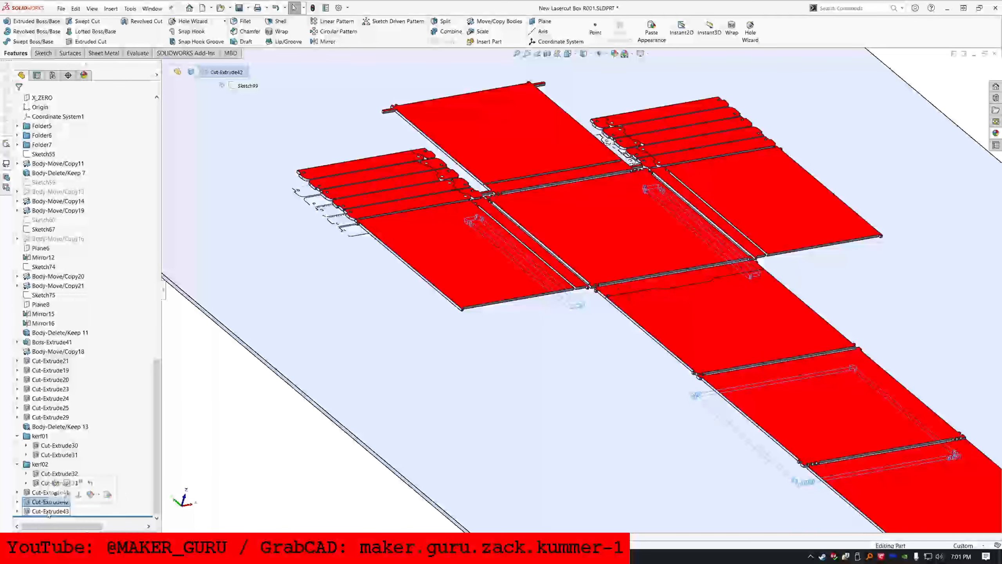
{"action": "left_click", "coordinate": [48, 512]}
{"action": "scroll", "coordinate": [592, 294], "scroll_direction": "up", "scroll_amount": 4}
{"action": "middle_click_drag", "start_coordinate": [555, 268], "coordinate": [611, 372]}
{"action": "middle_click_drag", "start_coordinate": [594, 316], "coordinate": [572, 269]}
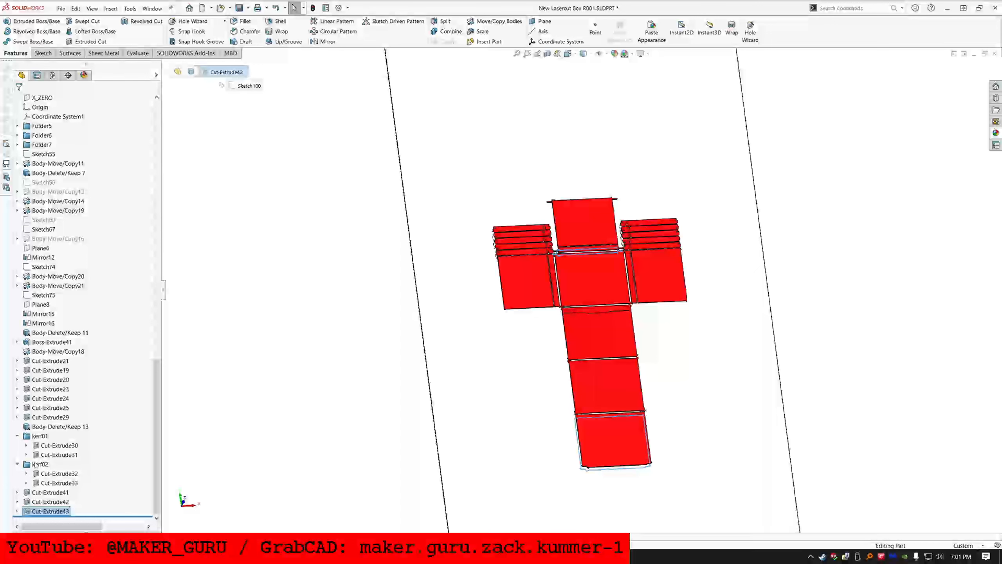
Step: Check the outlines of kerf01 and kerf02 and hide the red panel that matches each folder
{"action": "left_click", "coordinate": [40, 436]}
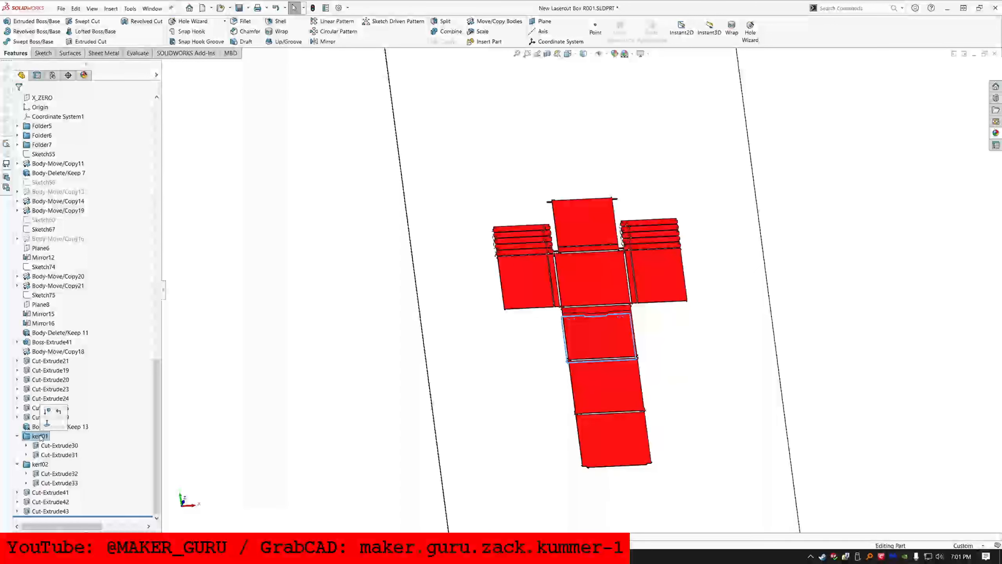
{"action": "left_click", "coordinate": [594, 322]}
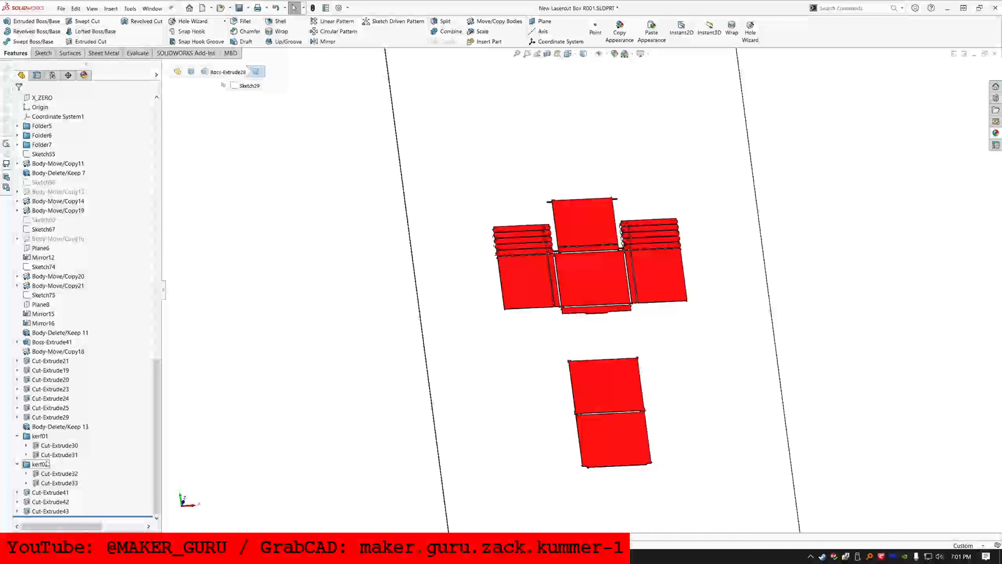
{"action": "left_click", "coordinate": [40, 464]}
{"action": "scroll", "coordinate": [600, 338], "scroll_direction": "down", "scroll_amount": 3}
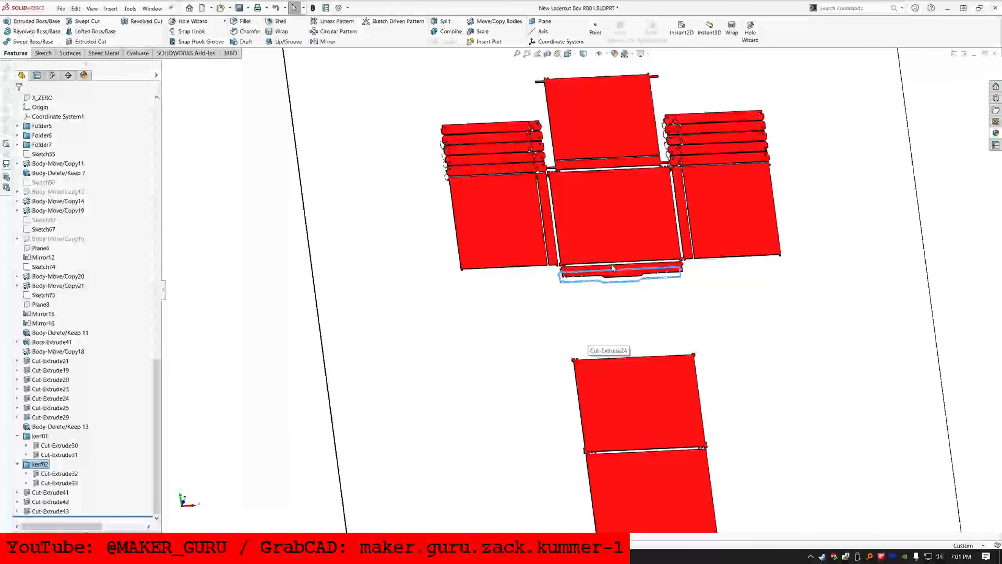
{"action": "left_click", "coordinate": [619, 278]}
{"action": "left_click", "coordinate": [671, 249]}
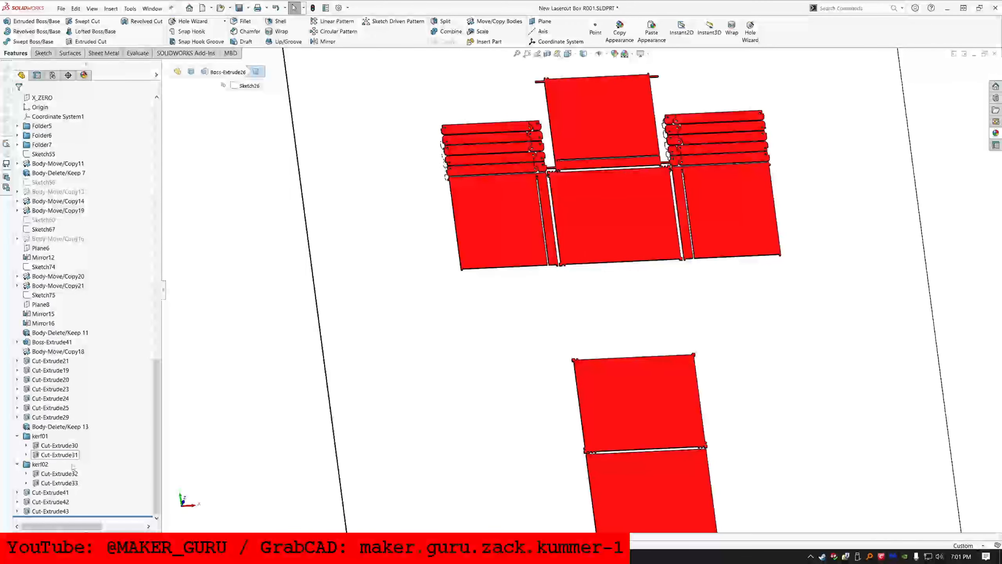
Step: Hide the three large panels in the middle row and the large panel above them, matching the Cut-Extrude41 outlines
{"action": "left_click", "coordinate": [49, 492]}
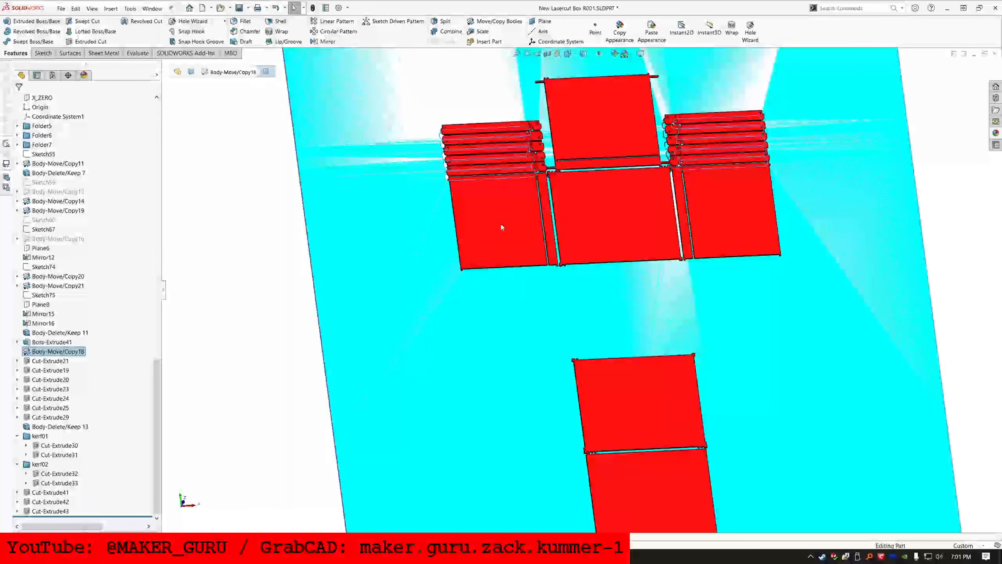
{"action": "left_click", "coordinate": [503, 223]}
{"action": "left_click", "coordinate": [592, 207], "text": "ctrl"}
{"action": "left_click", "coordinate": [727, 202], "text": "ctrl"}
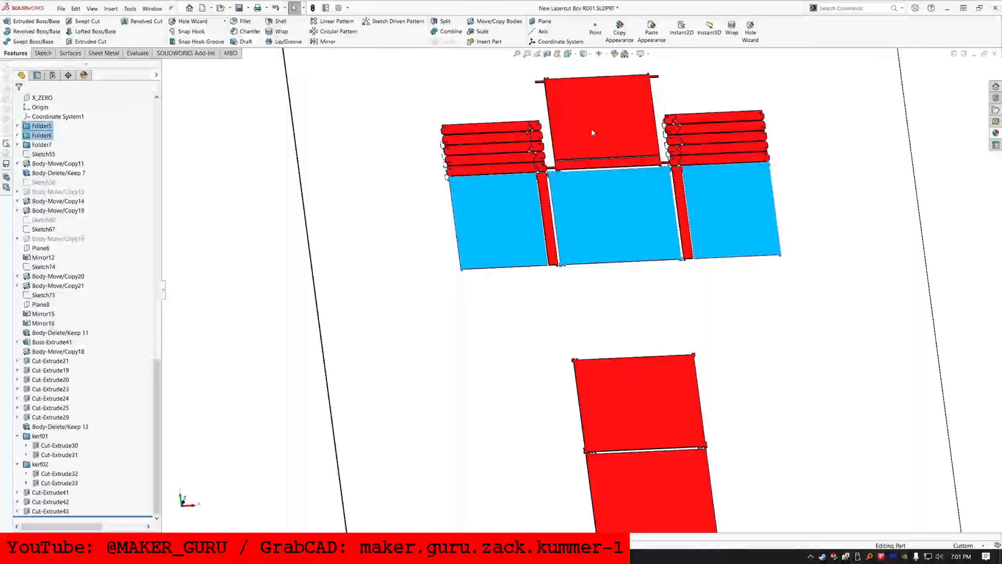
{"action": "left_click", "coordinate": [591, 127], "text": "ctrl"}
{"action": "key", "text": "Tab"}
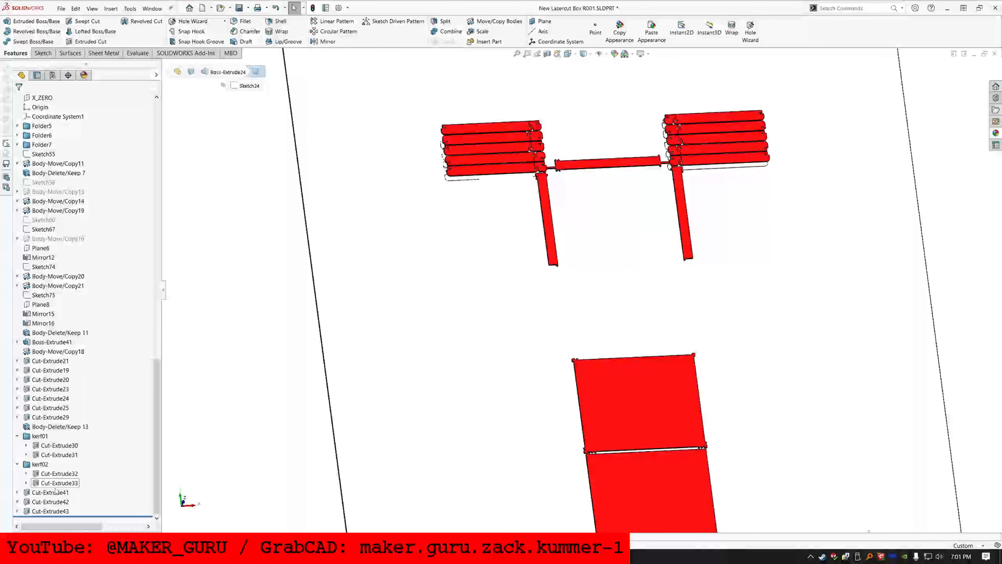
Step: Highlight Cut-Extrude42 and hide its matching parts: the upper of the two separate square panels and the two narrow upright strips
{"action": "left_click", "coordinate": [49, 501]}
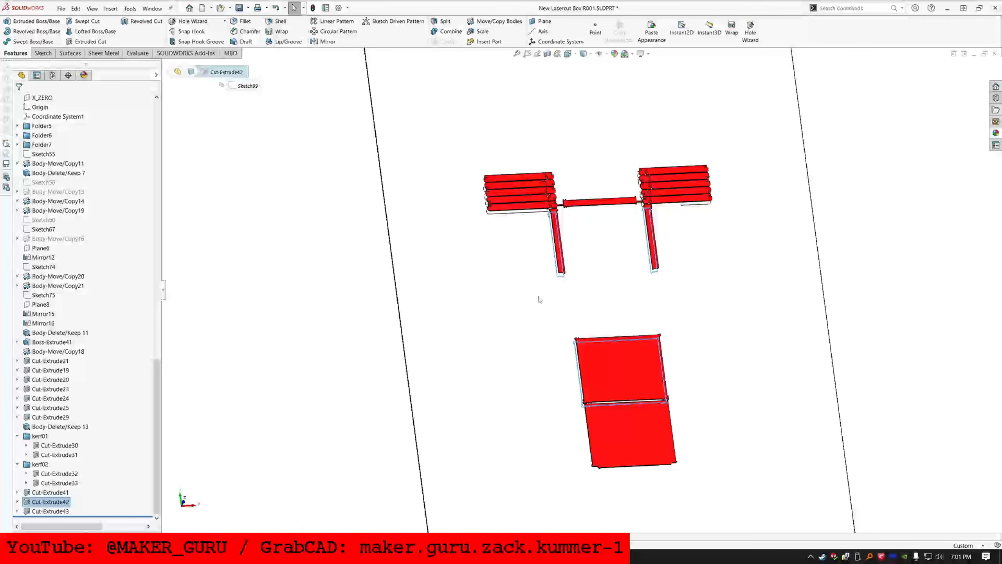
{"action": "left_click", "coordinate": [604, 390]}
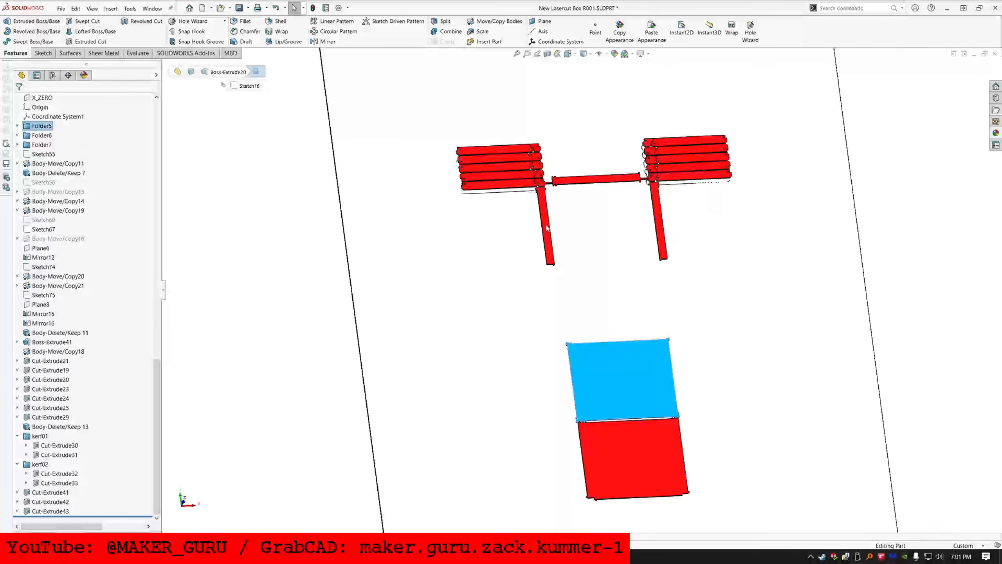
{"action": "left_click", "coordinate": [546, 226], "text": "ctrl"}
{"action": "left_click", "coordinate": [658, 231], "text": "ctrl"}
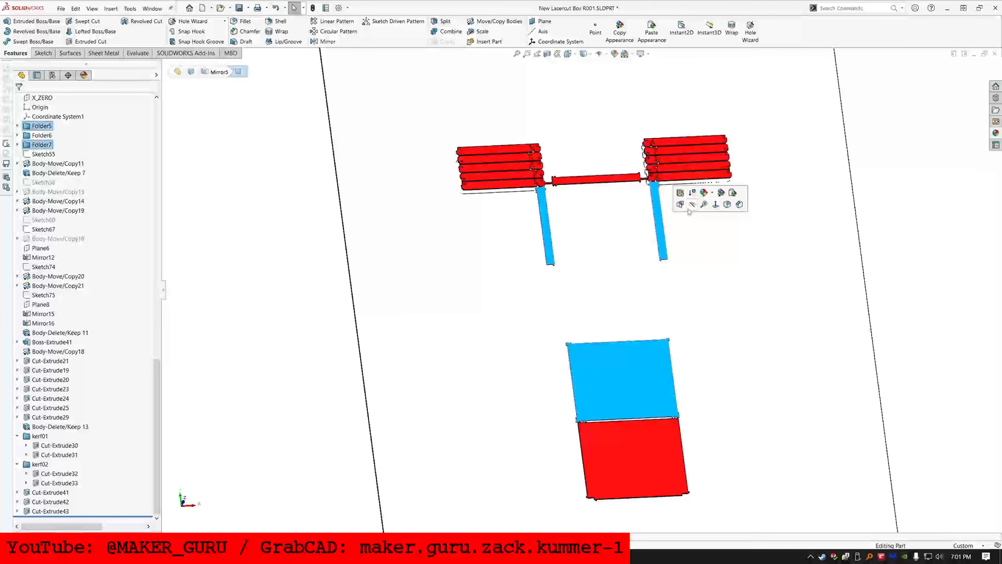
{"action": "key", "text": "Tab"}
Step: Highlight Cut-Extrude43 and hide its matching parts: the last square panel and the horizontal strip between the slat stacks
{"action": "left_click", "coordinate": [43, 510]}
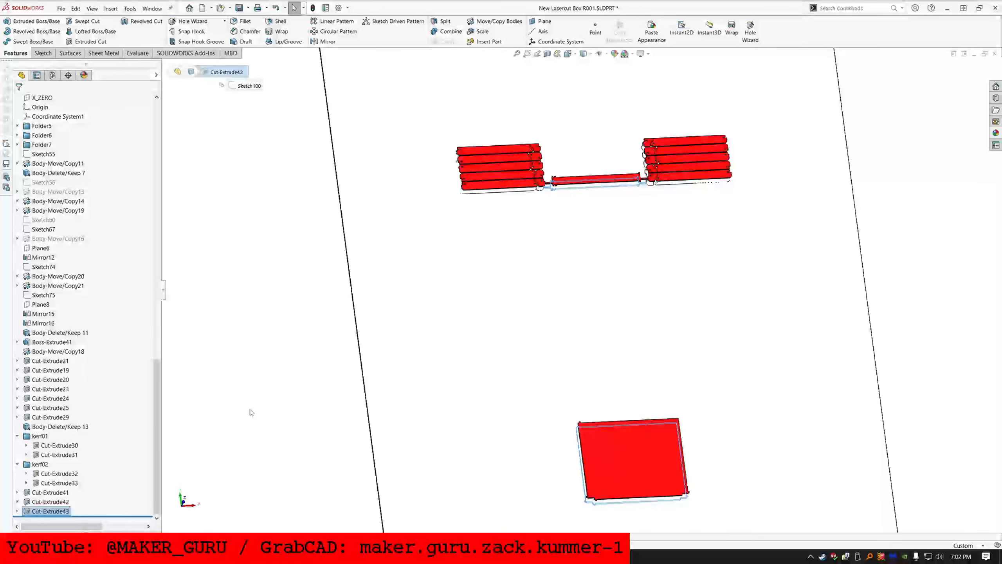
{"action": "left_click", "coordinate": [651, 440]}
{"action": "left_click", "coordinate": [568, 182], "text": "ctrl"}
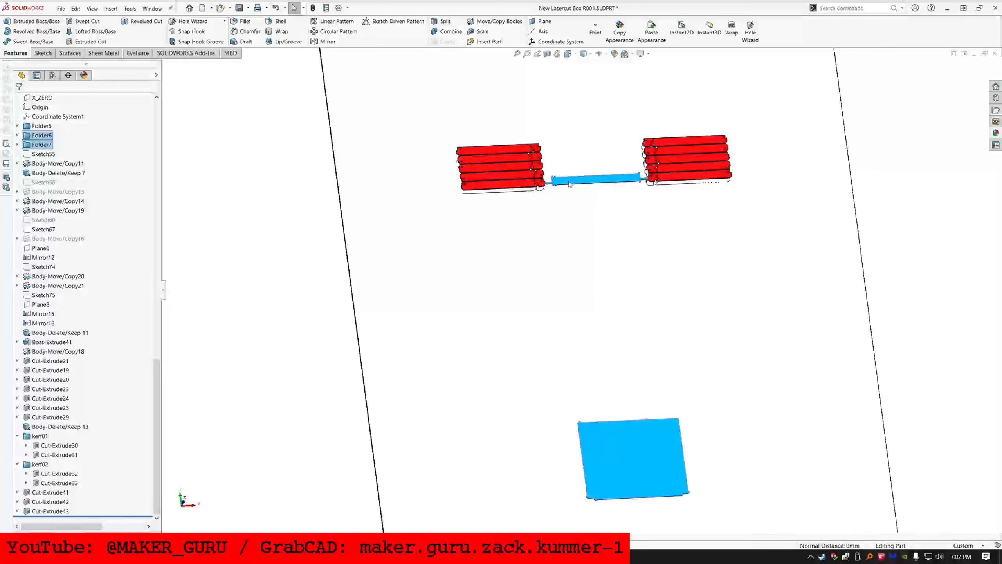
{"action": "key", "text": "Tab"}
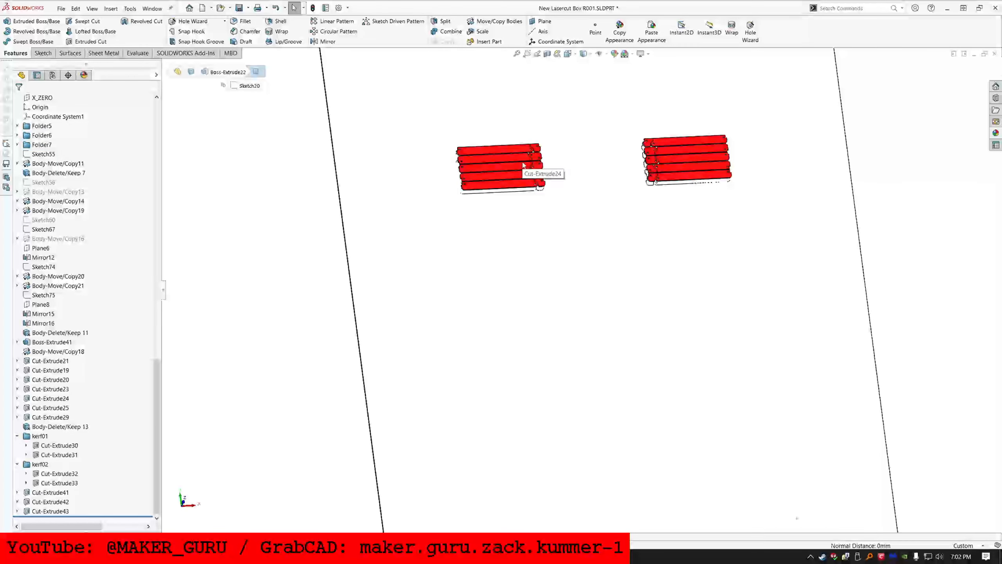
Step: Hide the large sheet body lying beneath the two slat stacks
{"action": "middle_click_drag", "start_coordinate": [437, 238], "coordinate": [534, 304]}
{"action": "left_click", "coordinate": [556, 311]}
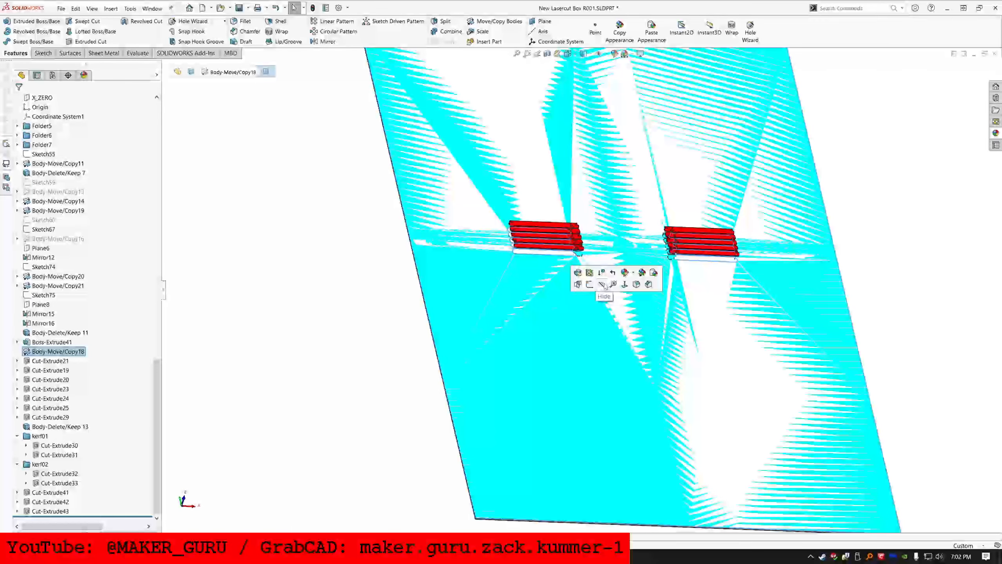
{"action": "left_click", "coordinate": [605, 284]}
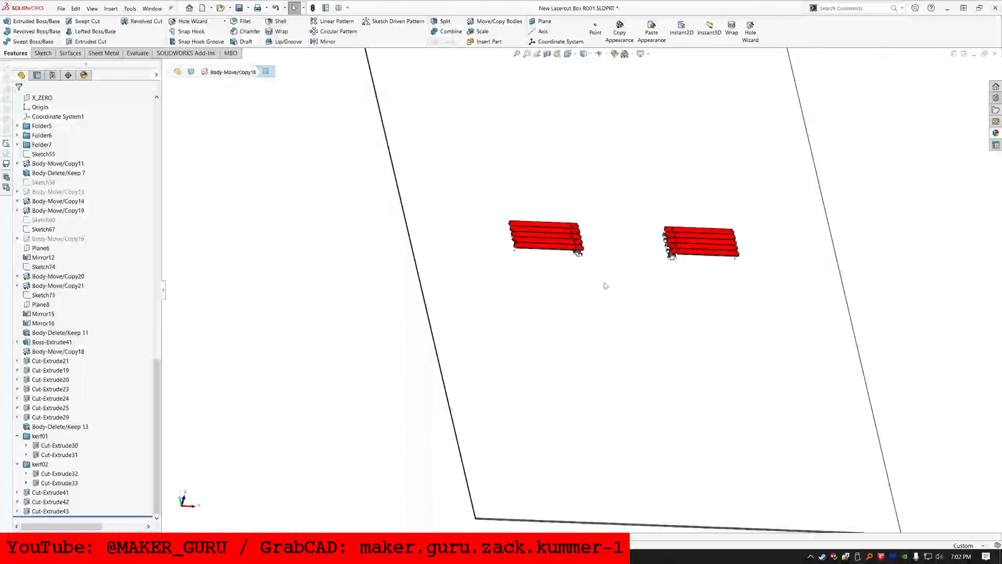
Step: Identify the feature behind the leftover piece below the slat stack and suppress Cut-Extrude25, checking its sketch
{"action": "scroll", "coordinate": [589, 255], "scroll_direction": "down", "scroll_amount": 5}
{"action": "middle_click_drag", "start_coordinate": [540, 287], "coordinate": [548, 260]}
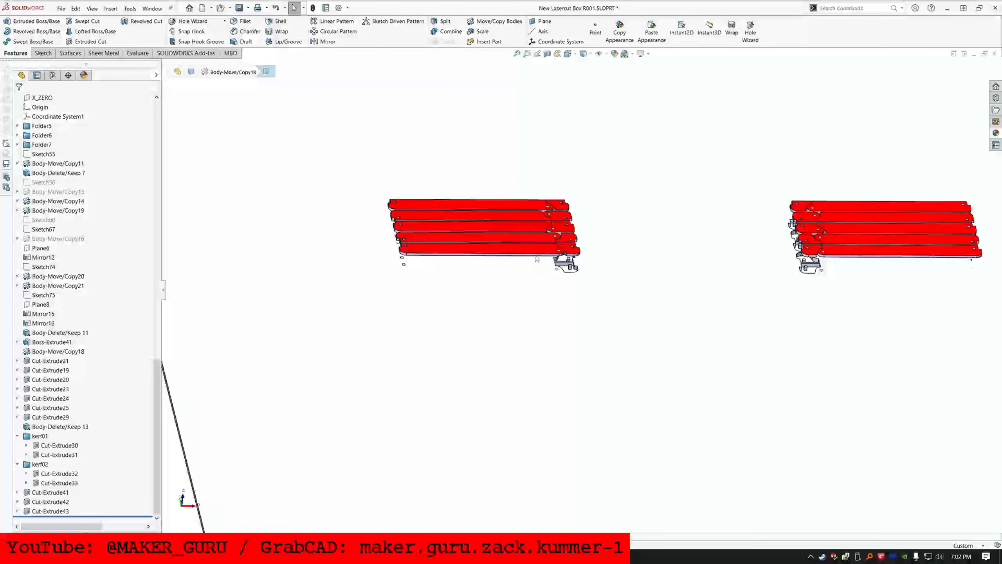
{"action": "scroll", "coordinate": [551, 262], "scroll_direction": "up", "scroll_amount": 5}
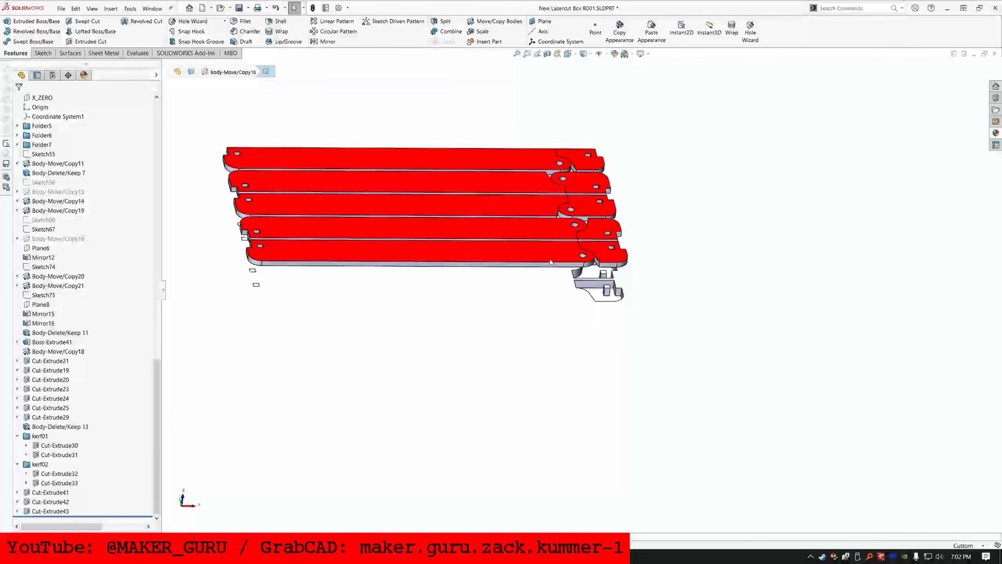
{"action": "left_click", "coordinate": [608, 293]}
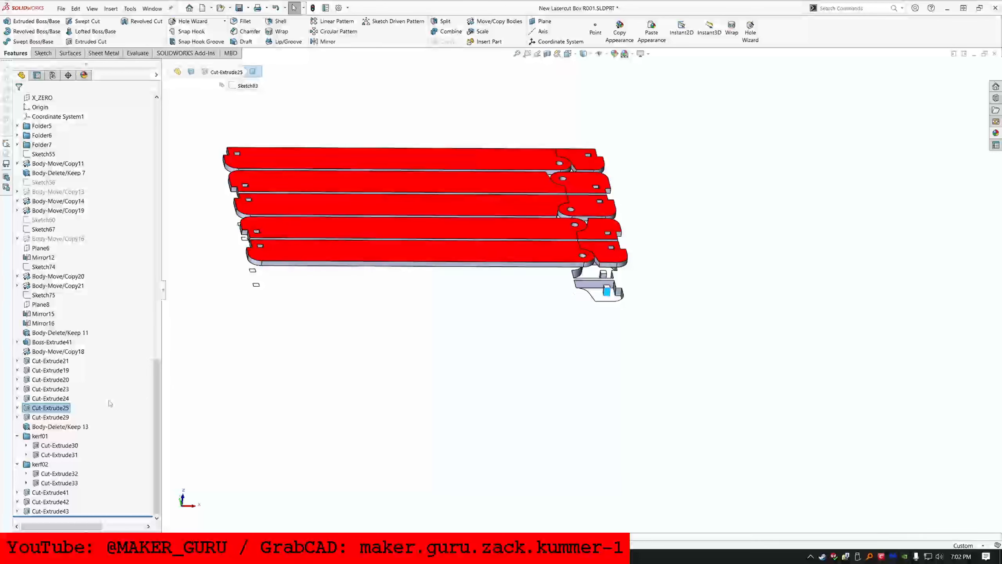
{"action": "left_click", "coordinate": [41, 409]}
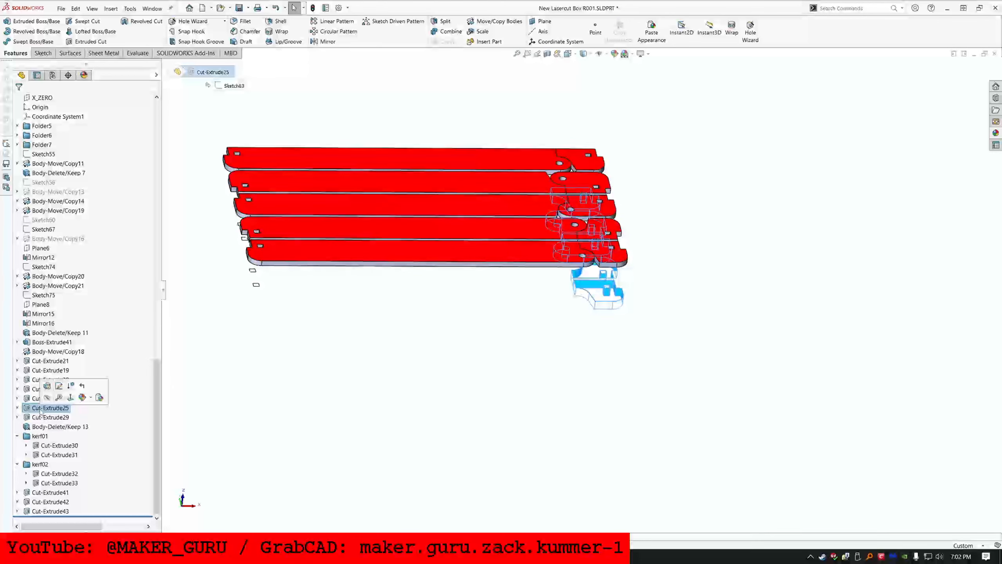
{"action": "left_click", "coordinate": [69, 387]}
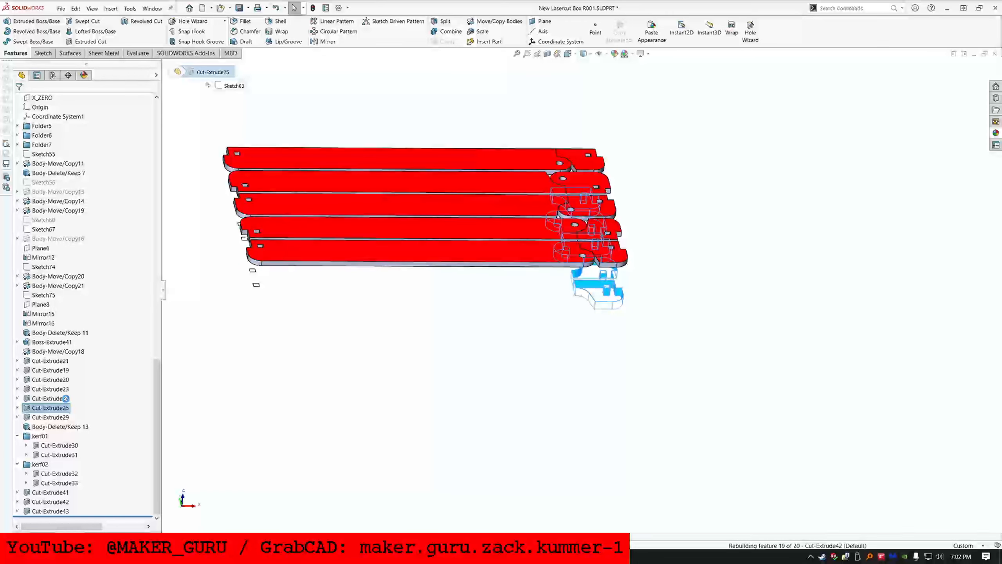
{"action": "left_click", "coordinate": [17, 408]}
{"action": "left_click", "coordinate": [52, 417]}
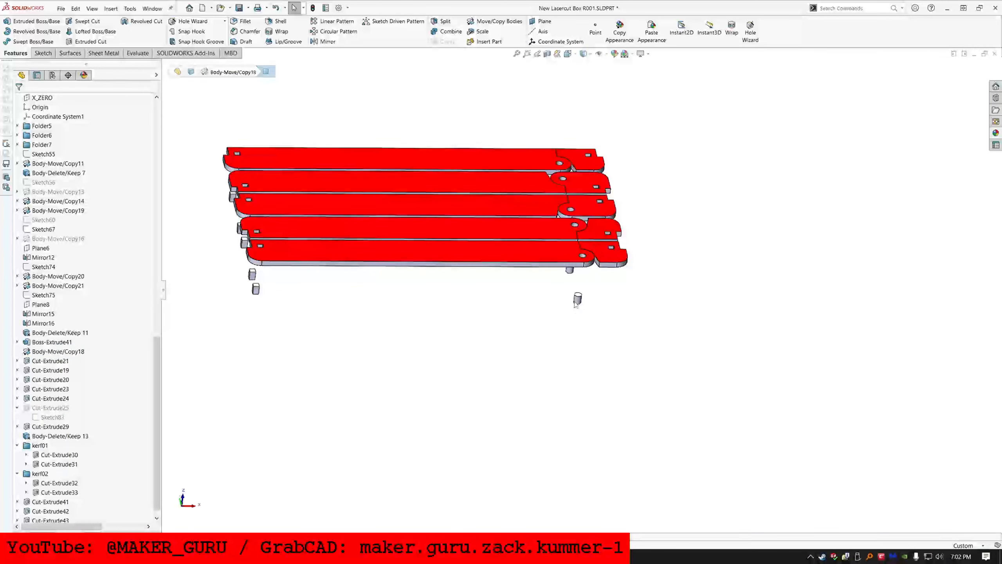
Step: Suppress Cut-Extrude29, which makes the leftover pegs below the slats, and reveal its sketch in the feature tree
{"action": "left_click", "coordinate": [577, 298]}
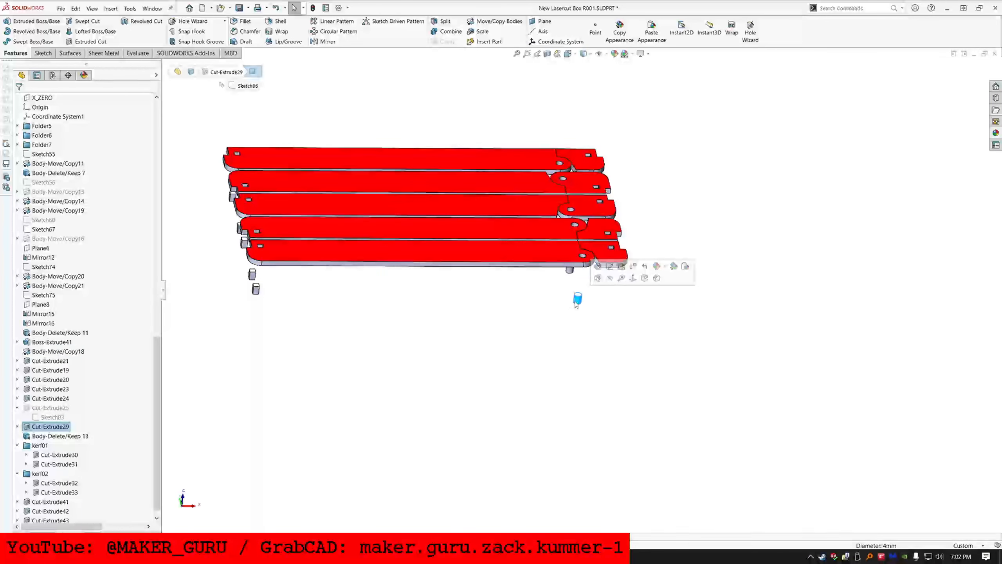
{"action": "right_click", "coordinate": [48, 426]}
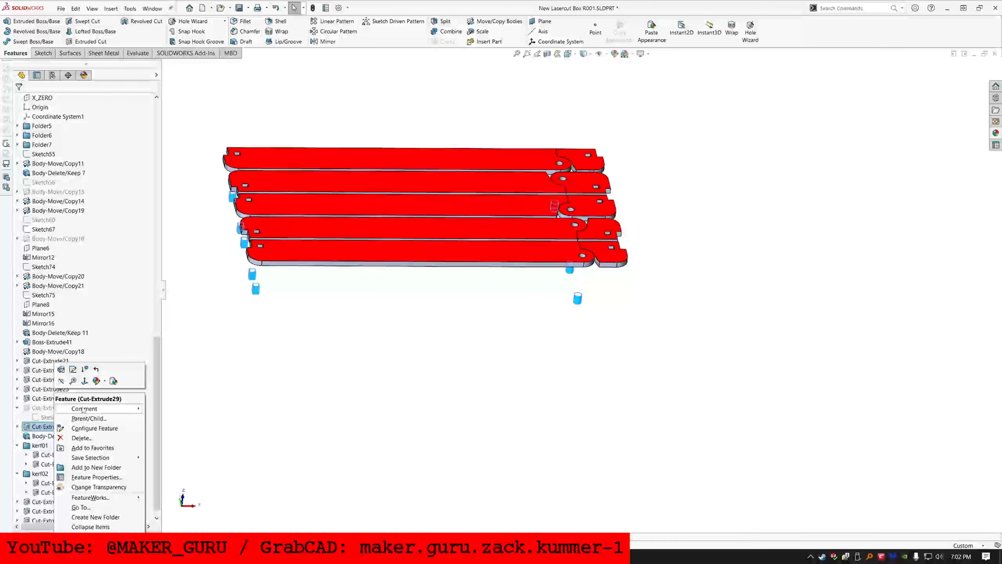
{"action": "left_click", "coordinate": [90, 371]}
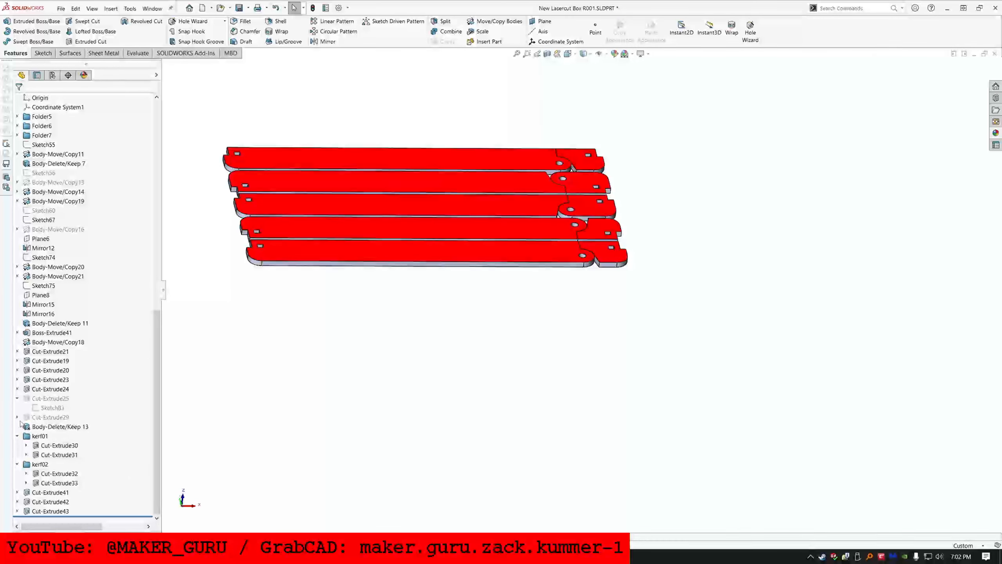
{"action": "left_click", "coordinate": [17, 417]}
{"action": "left_click", "coordinate": [46, 427]}
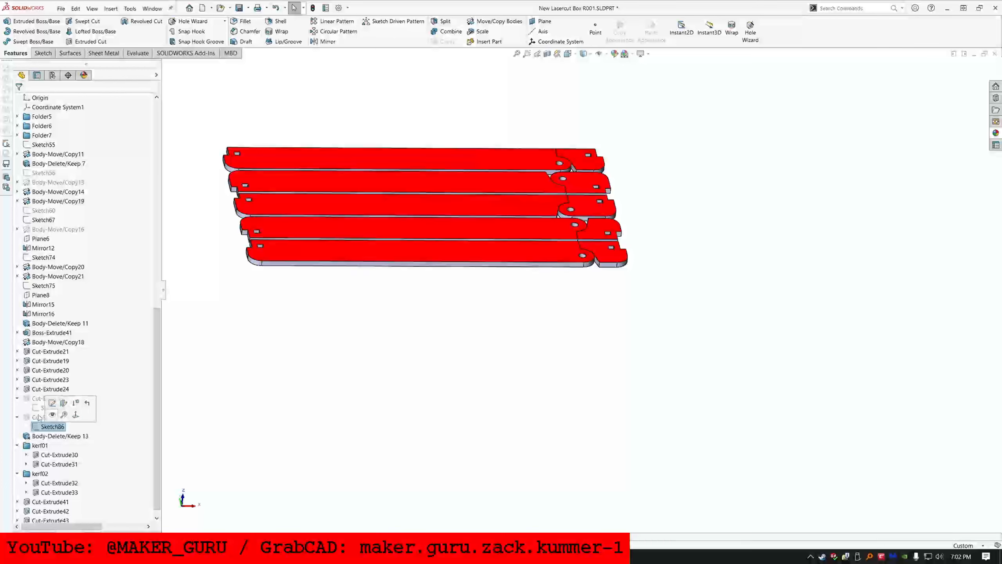
Step: Unsuppress both Cut-Extrude25 and Cut-Extrude29
{"action": "left_click", "coordinate": [39, 418]}
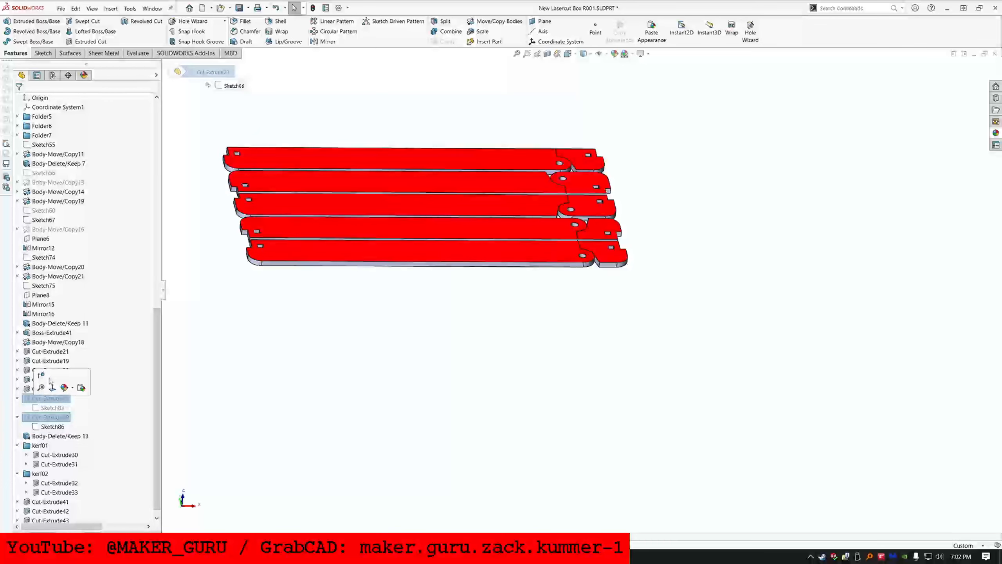
{"action": "left_click", "coordinate": [51, 407]}
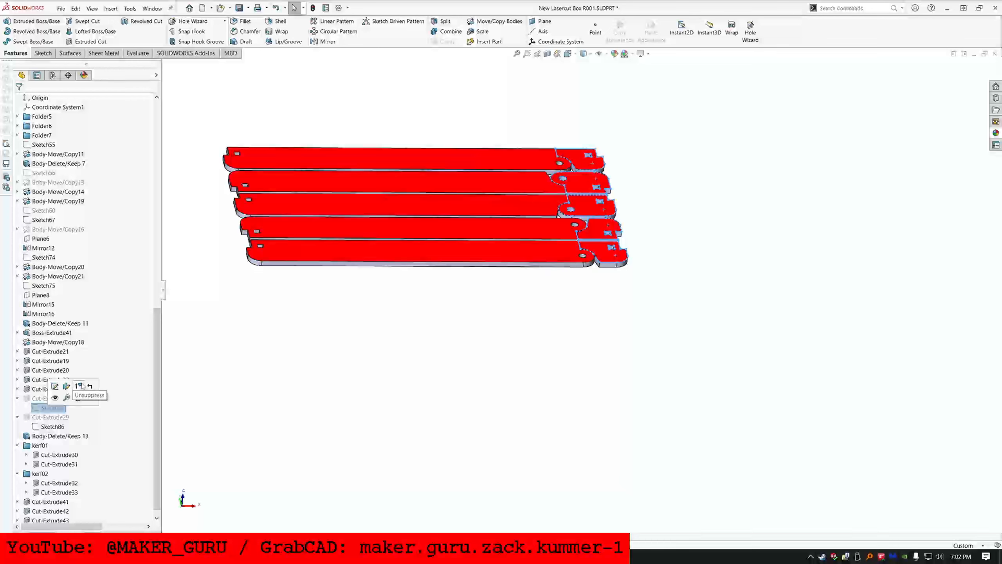
{"action": "left_click", "coordinate": [39, 417]}
{"action": "left_click", "coordinate": [44, 397], "text": "ctrl"}
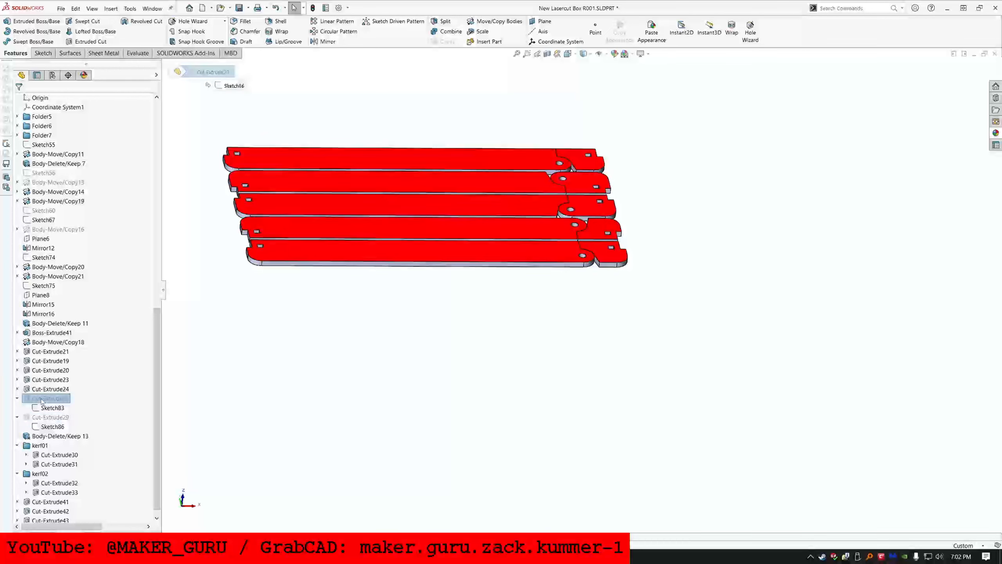
{"action": "left_click", "coordinate": [47, 378]}
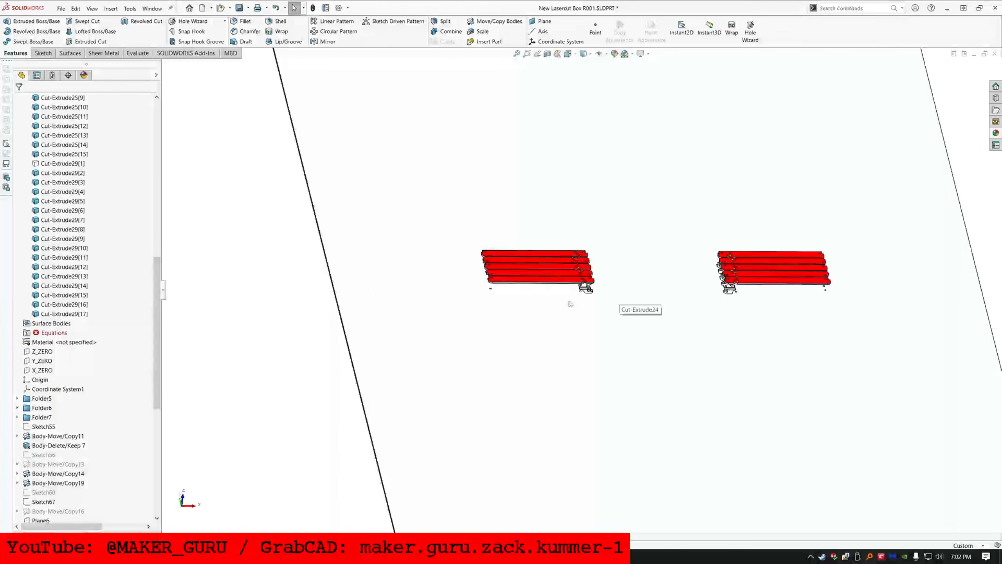
Step: Highlight Cut-Extrude25 and Cut-Extrude29 in turn to examine which leftover pieces around the slats each one produces
{"action": "scroll", "coordinate": [592, 284], "scroll_direction": "down", "scroll_amount": 3}
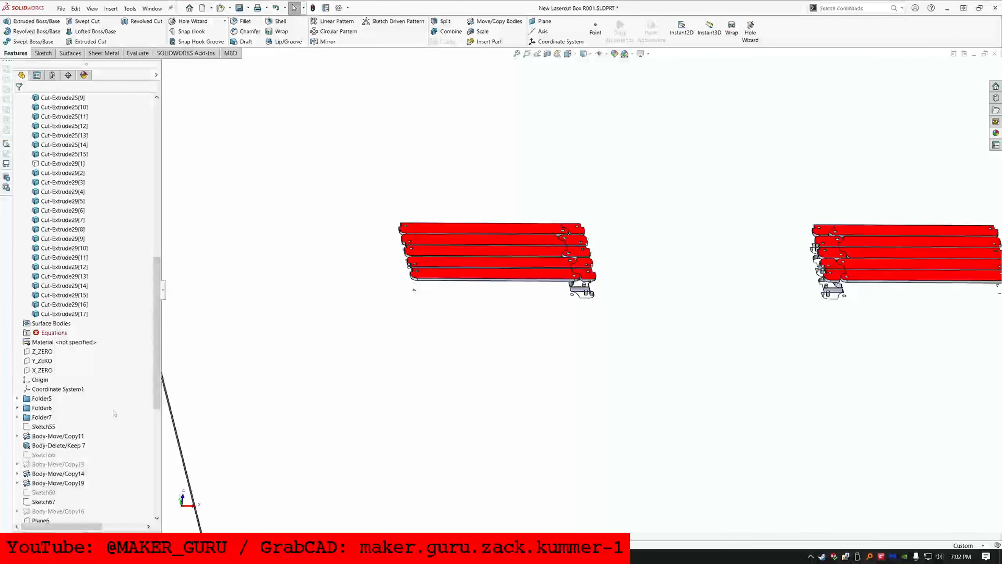
{"action": "scroll", "coordinate": [114, 413], "scroll_direction": "down", "scroll_amount": 10}
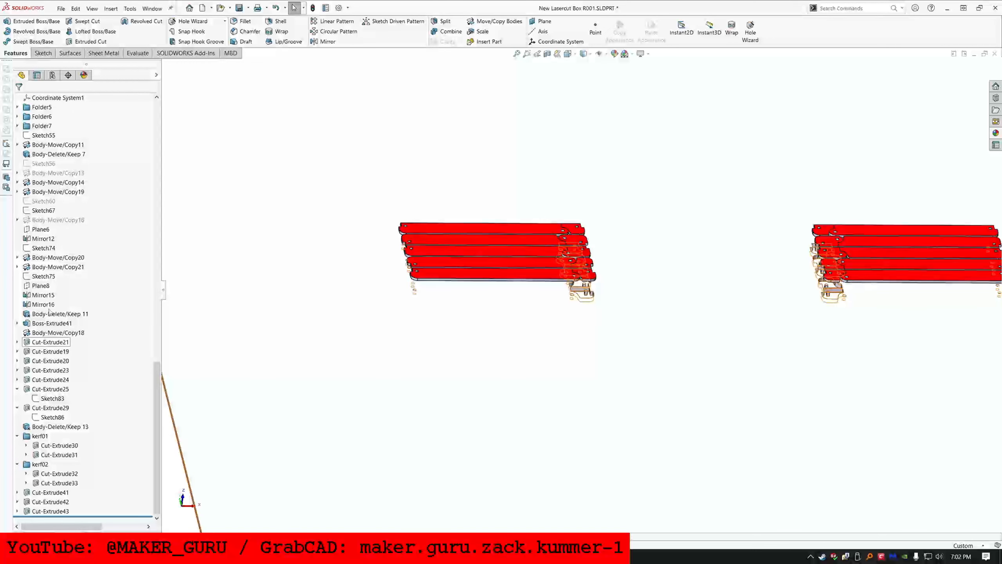
{"action": "left_click", "coordinate": [46, 389]}
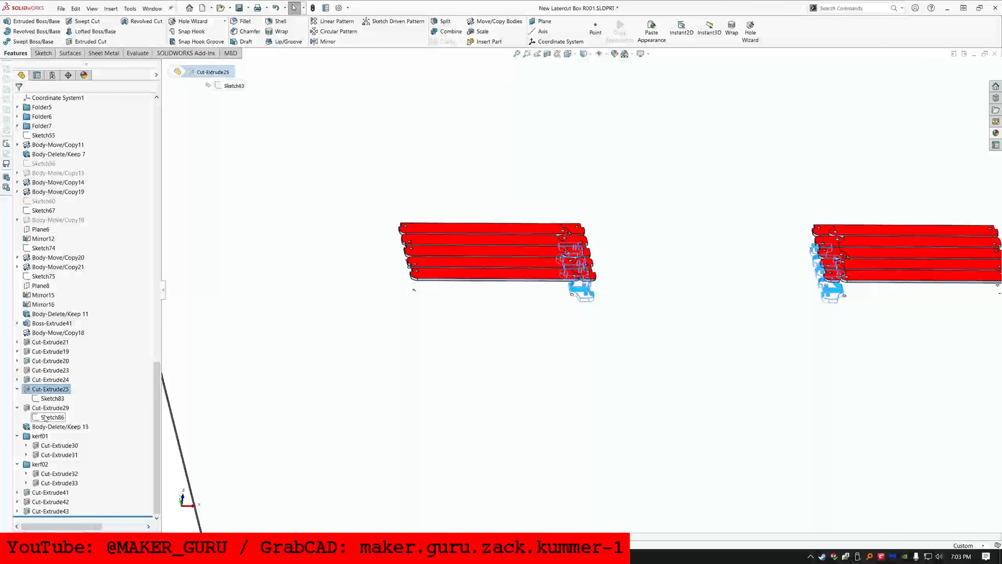
{"action": "left_click", "coordinate": [29, 407]}
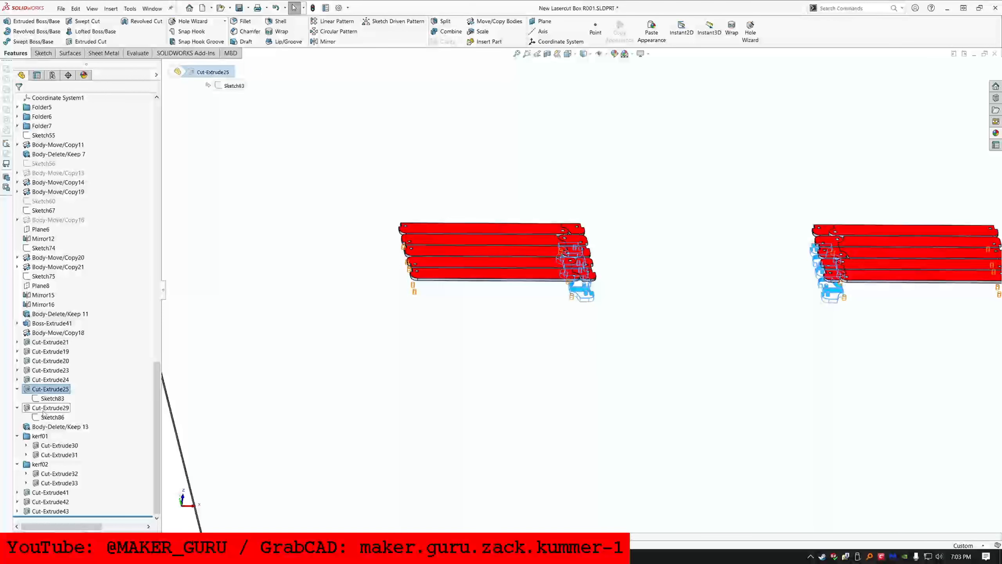
{"action": "left_click", "coordinate": [17, 408]}
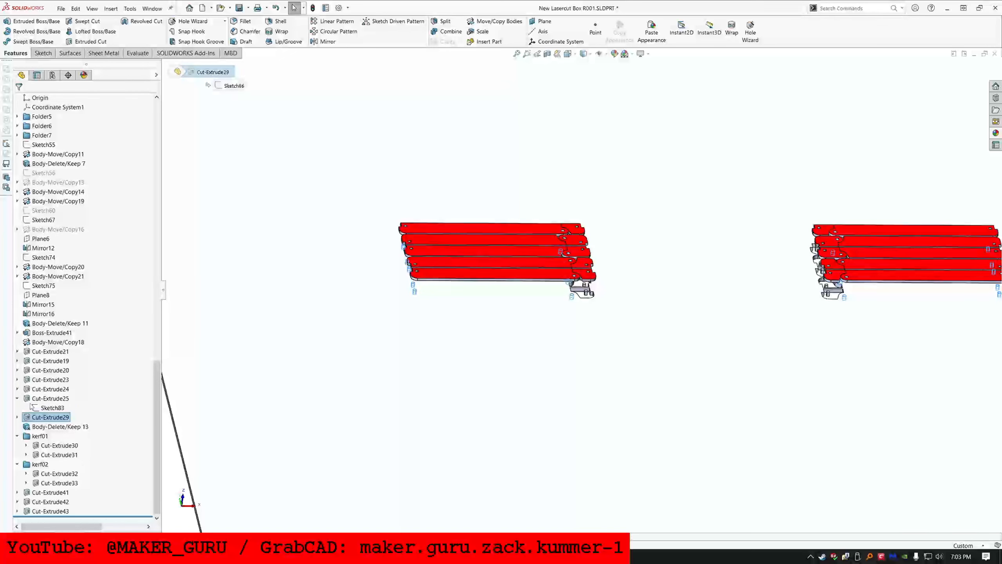
{"action": "left_click", "coordinate": [51, 398]}
Step: Hide the leftover peg bodies Cut-Extrude29[2] through Cut-Extrude29[17]
{"action": "scroll", "coordinate": [63, 336], "scroll_direction": "up", "scroll_amount": 7}
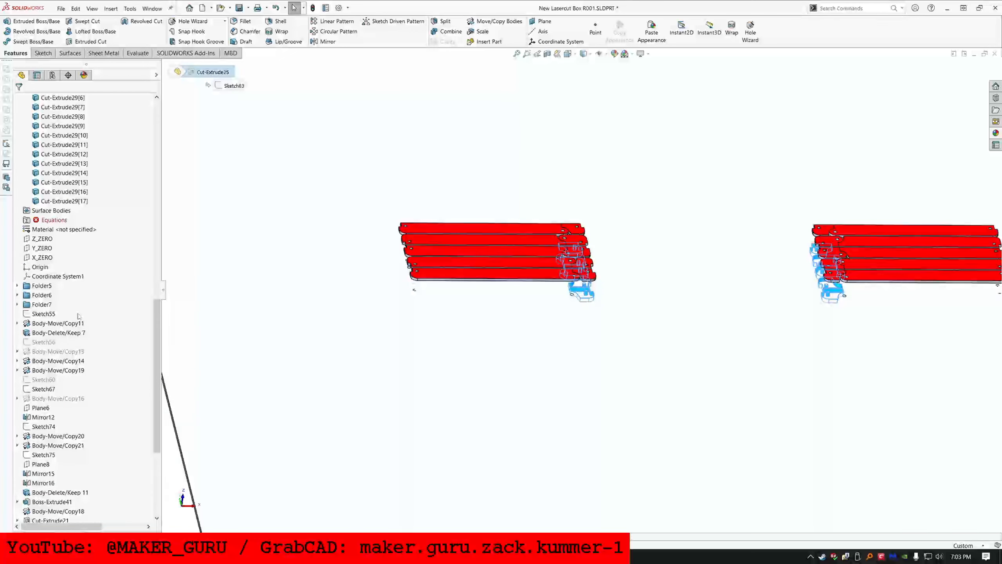
{"action": "left_click", "coordinate": [64, 230]}
{"action": "scroll", "coordinate": [75, 159], "scroll_direction": "up", "scroll_amount": 4}
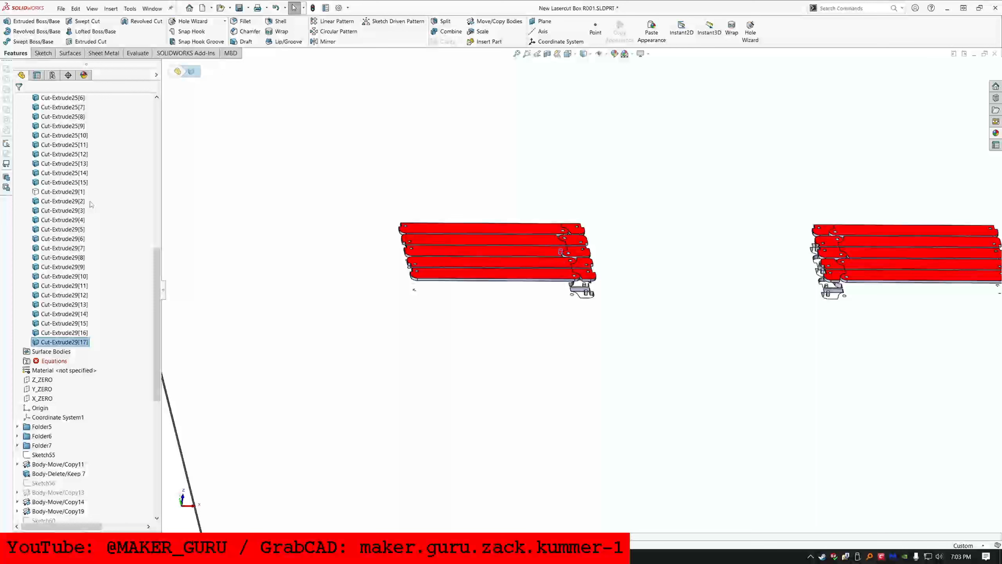
{"action": "left_click", "coordinate": [76, 204], "text": "shift"}
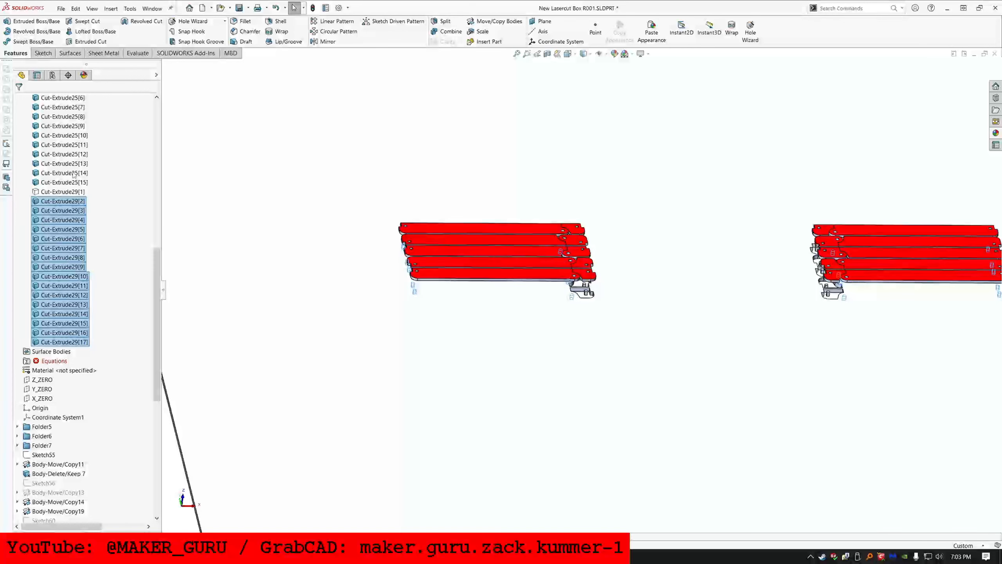
{"action": "scroll", "coordinate": [81, 158], "scroll_direction": "up", "scroll_amount": 1}
{"action": "scroll", "coordinate": [71, 131], "scroll_direction": "up", "scroll_amount": 2}
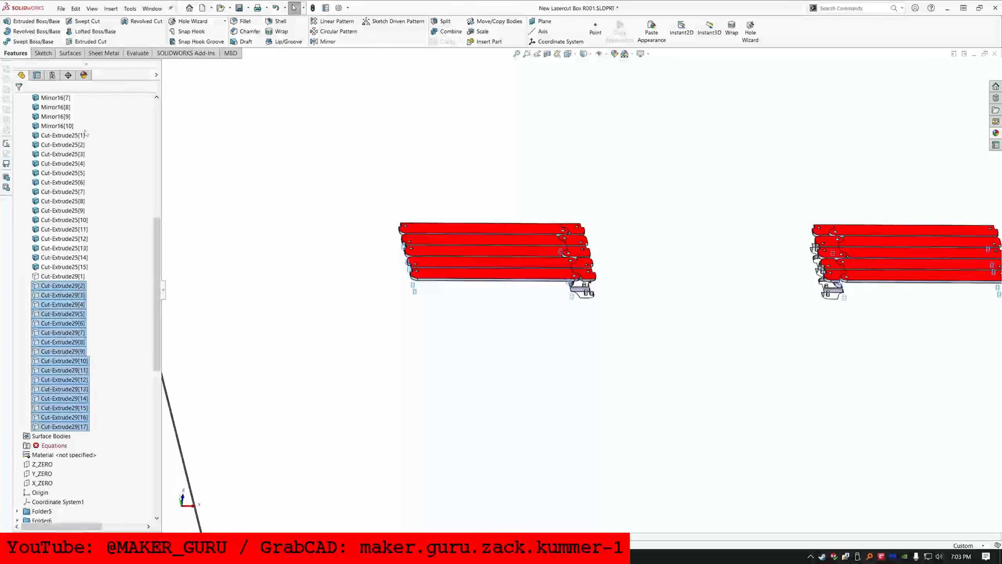
Step: Hide the slat bodies from Body-Move/Copy14[2] through Mirror16[10]
{"action": "left_click", "coordinate": [68, 127]}
{"action": "scroll", "coordinate": [65, 134], "scroll_direction": "up", "scroll_amount": 7}
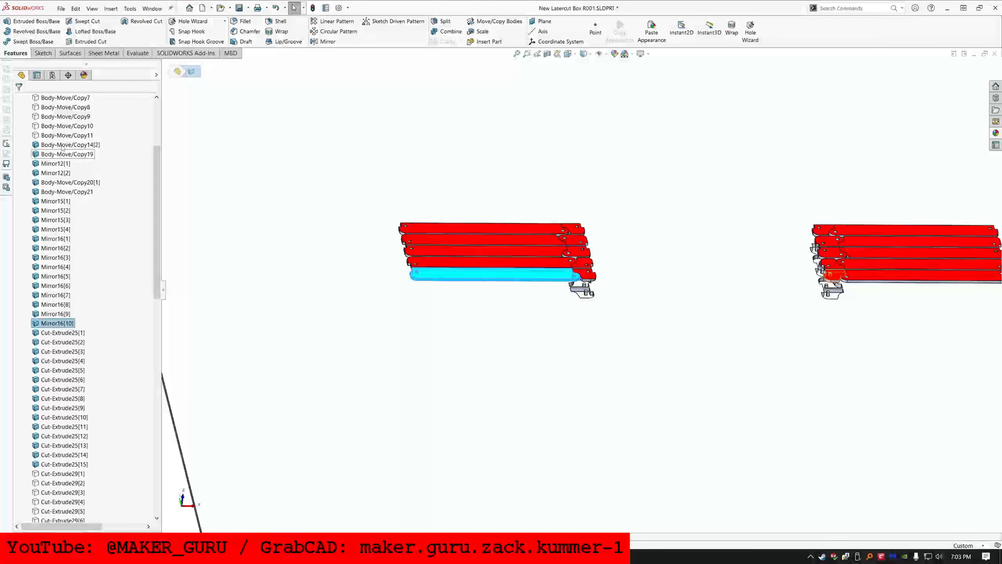
{"action": "left_click", "coordinate": [60, 143], "text": "shift"}
{"action": "left_click", "coordinate": [65, 127]}
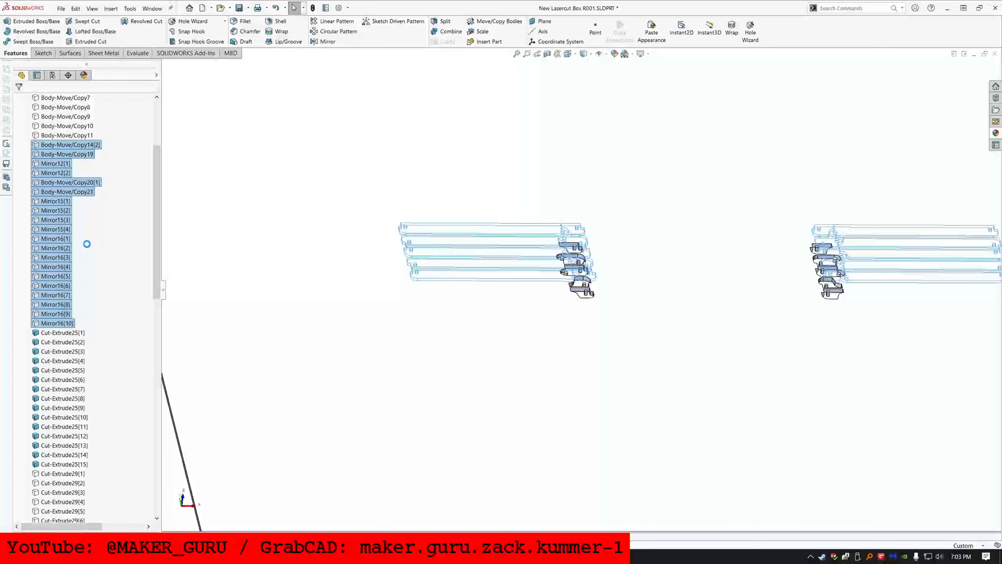
{"action": "scroll", "coordinate": [88, 244], "scroll_direction": "up", "scroll_amount": 4}
{"action": "left_click", "coordinate": [176, 464]}
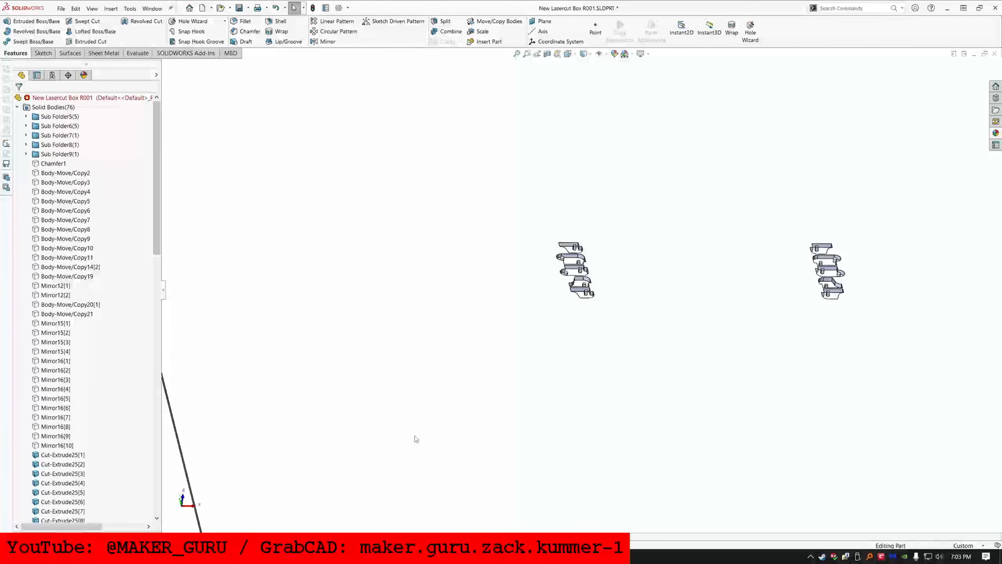
Step: Start a new sketch on the front face of the large sheet, Body-Move/Copy18
{"action": "scroll", "coordinate": [650, 269], "scroll_direction": "up", "scroll_amount": 6}
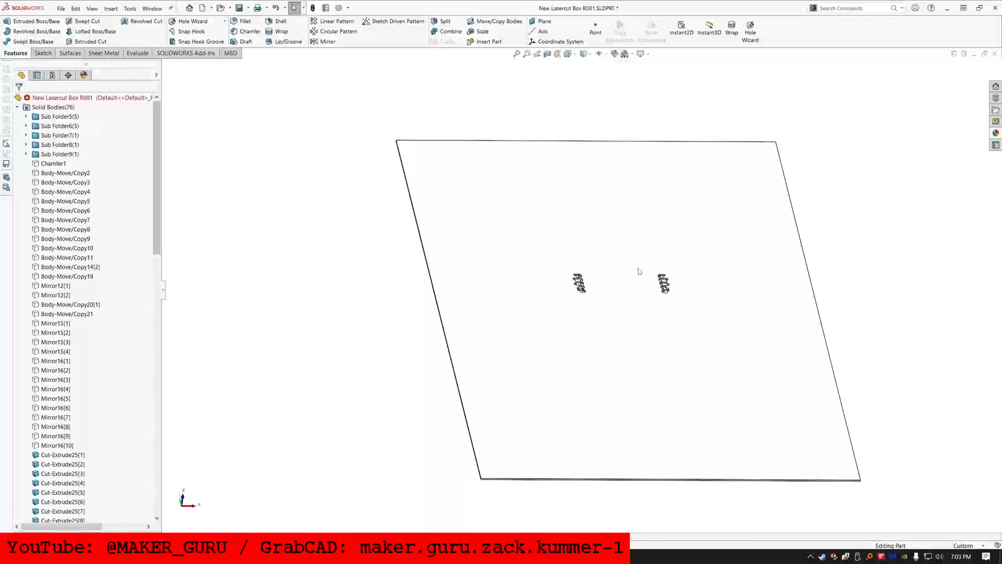
{"action": "scroll", "coordinate": [640, 271], "scroll_direction": "down", "scroll_amount": 6}
{"action": "middle_click_drag", "start_coordinate": [625, 311], "coordinate": [609, 373]}
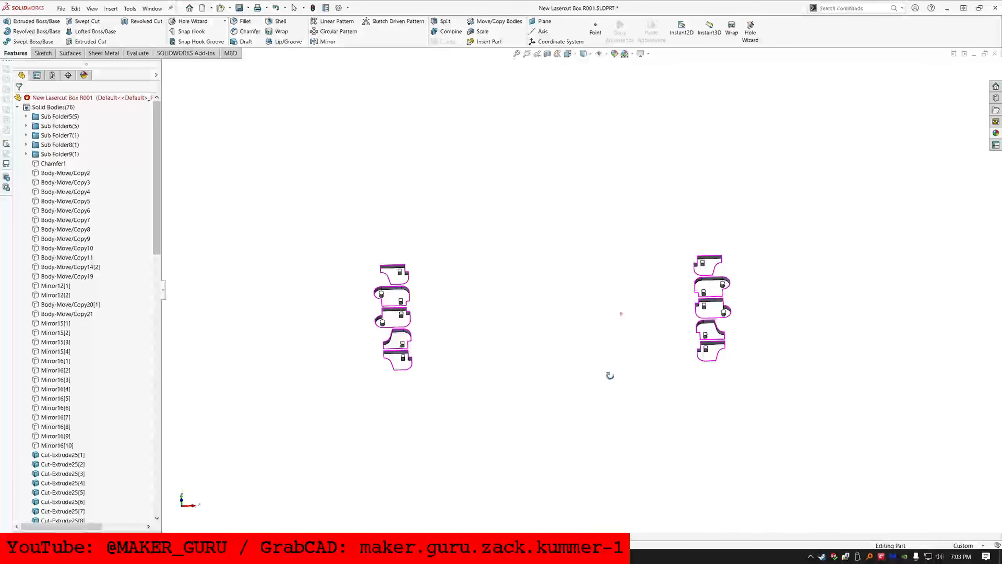
{"action": "left_click", "coordinate": [506, 375]}
{"action": "left_click", "coordinate": [43, 53]}
{"action": "left_click", "coordinate": [23, 25]}
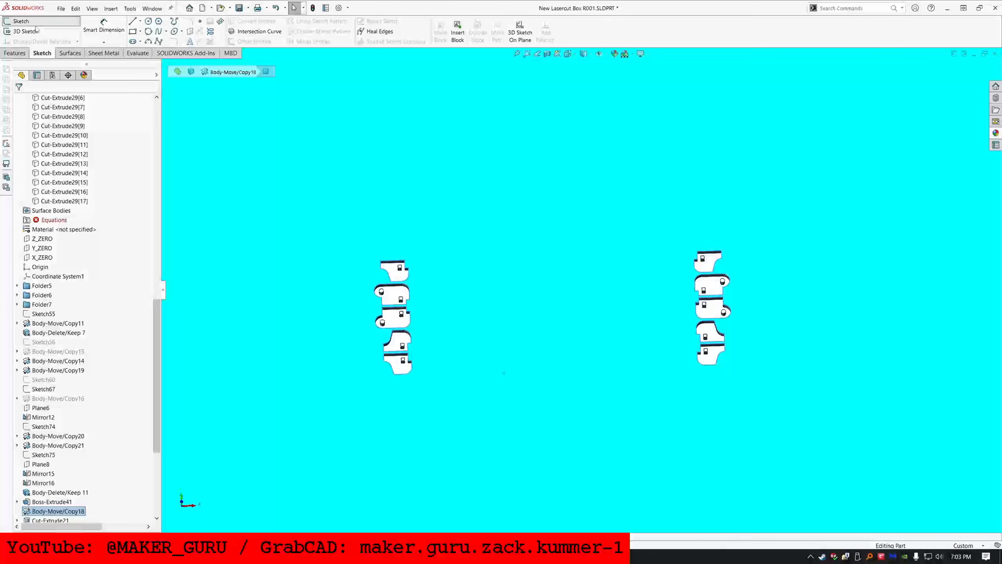
{"action": "left_click", "coordinate": [326, 278]}
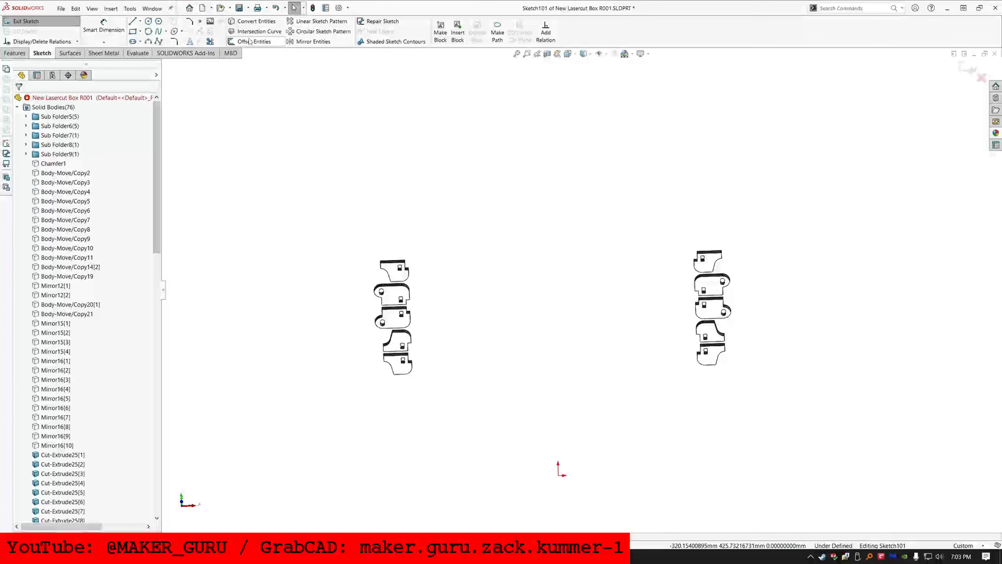
Step: Begin Convert Entities with the seven small square and round cutout faces in the left-hand group of pieces
{"action": "left_click", "coordinate": [256, 21]}
{"action": "scroll", "coordinate": [395, 324], "scroll_direction": "down", "scroll_amount": 8}
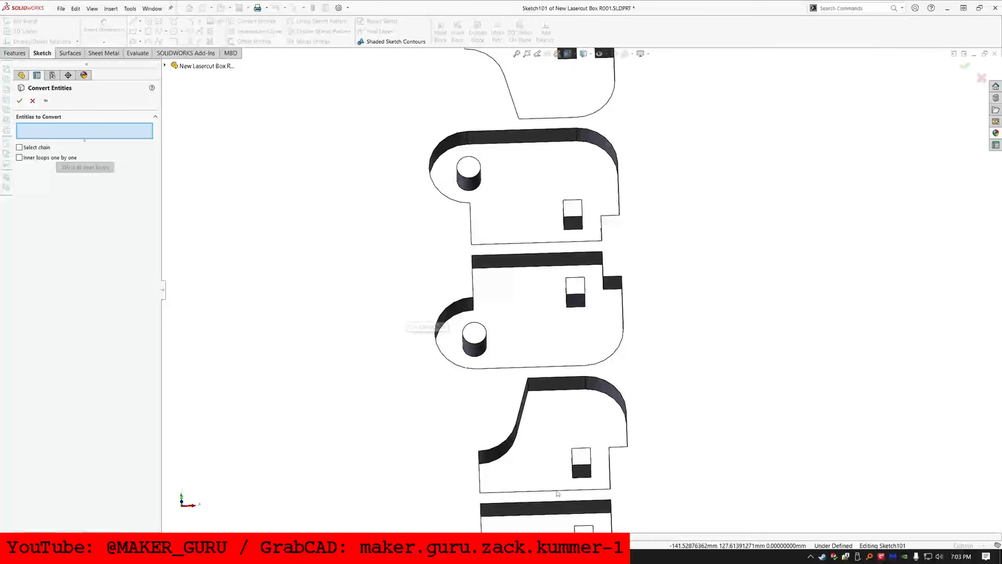
{"action": "left_click", "coordinate": [583, 494]}
{"action": "left_click", "coordinate": [581, 428]}
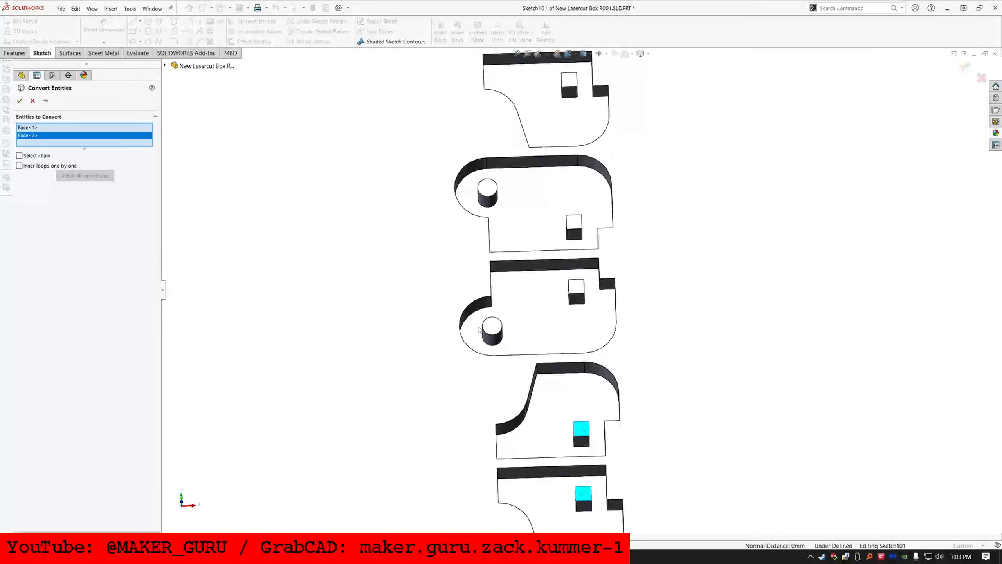
{"action": "left_click", "coordinate": [569, 295]}
{"action": "left_click", "coordinate": [492, 327]}
{"action": "left_click", "coordinate": [574, 222]}
{"action": "left_click", "coordinate": [485, 193]}
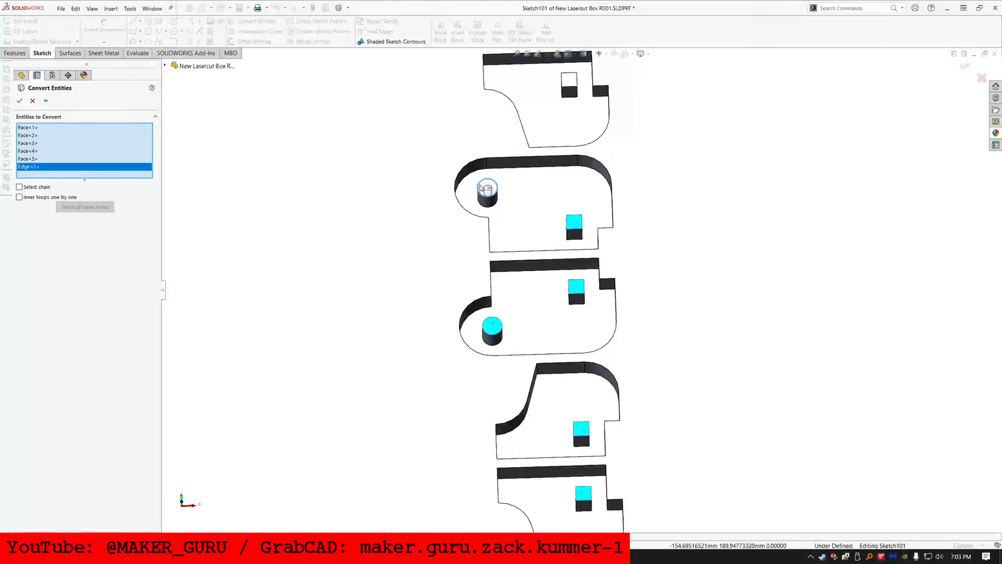
{"action": "left_click", "coordinate": [487, 190]}
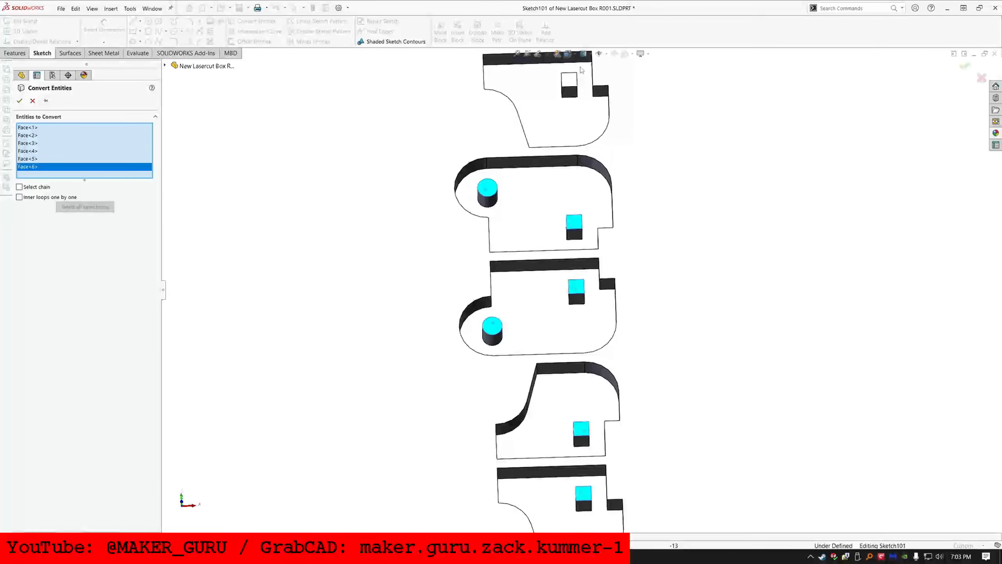
{"action": "left_click", "coordinate": [569, 80]}
Step: Add the seven square and round cutout faces of the right-hand group and convert all selected faces into sketch outlines
{"action": "scroll", "coordinate": [602, 195], "scroll_direction": "up", "scroll_amount": 8}
{"action": "scroll", "coordinate": [818, 312], "scroll_direction": "down", "scroll_amount": 7}
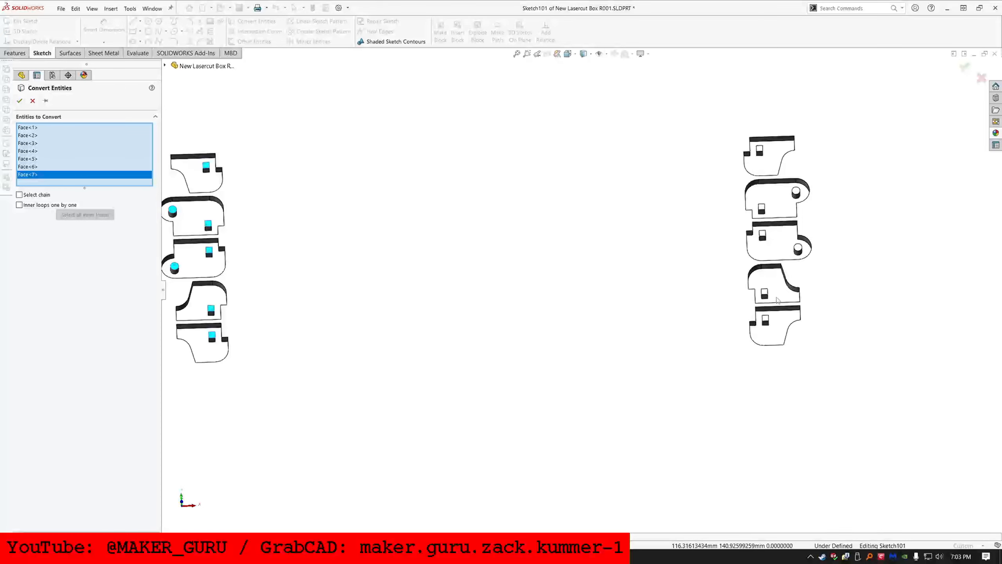
{"action": "left_click", "coordinate": [747, 336]}
{"action": "left_click", "coordinate": [745, 291]}
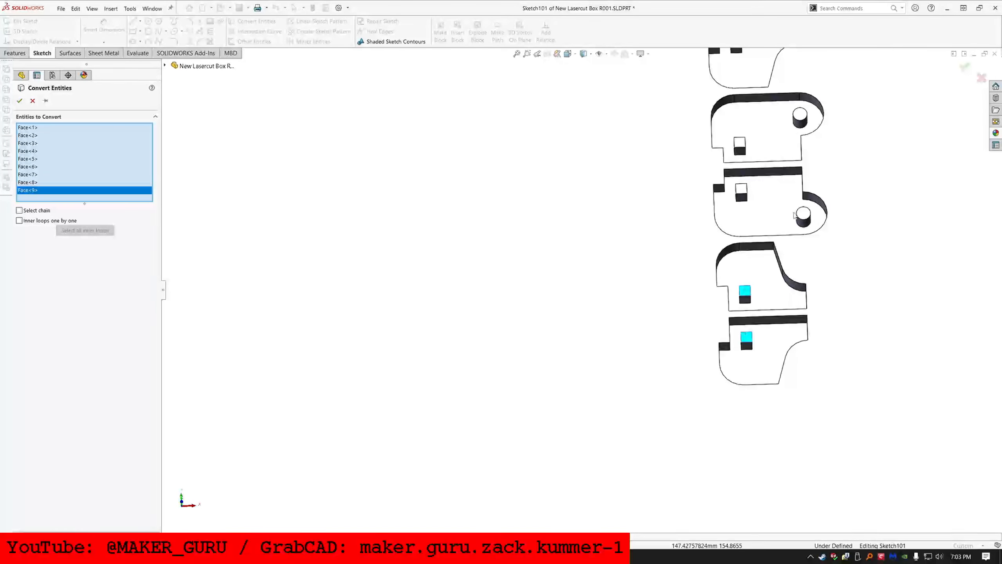
{"action": "left_click", "coordinate": [804, 214]}
{"action": "left_click", "coordinate": [742, 188]}
{"action": "left_click", "coordinate": [741, 142]}
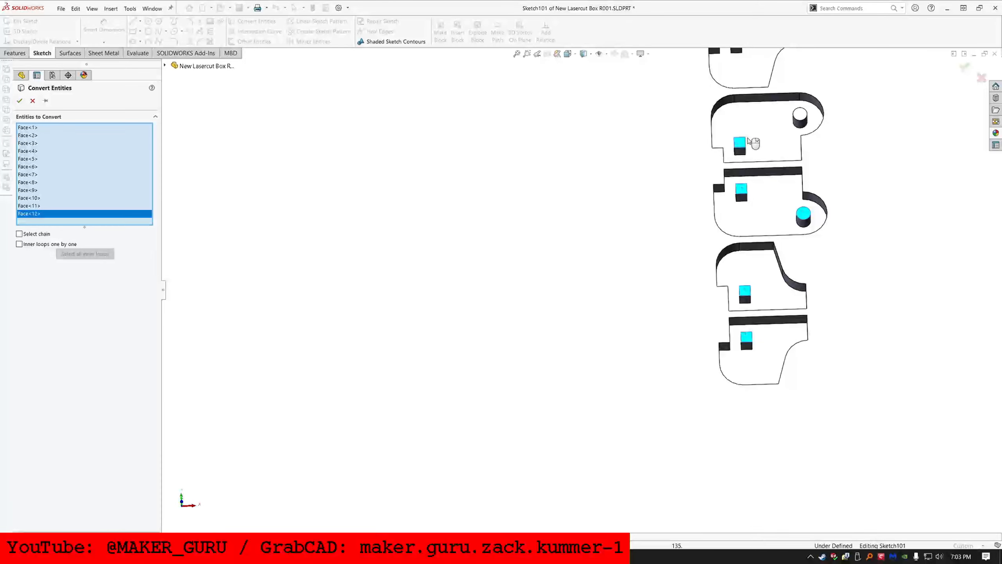
{"action": "left_click", "coordinate": [799, 116]}
{"action": "scroll", "coordinate": [799, 116], "scroll_direction": "up", "scroll_amount": 2}
{"action": "scroll", "coordinate": [720, 126], "scroll_direction": "down", "scroll_amount": 2}
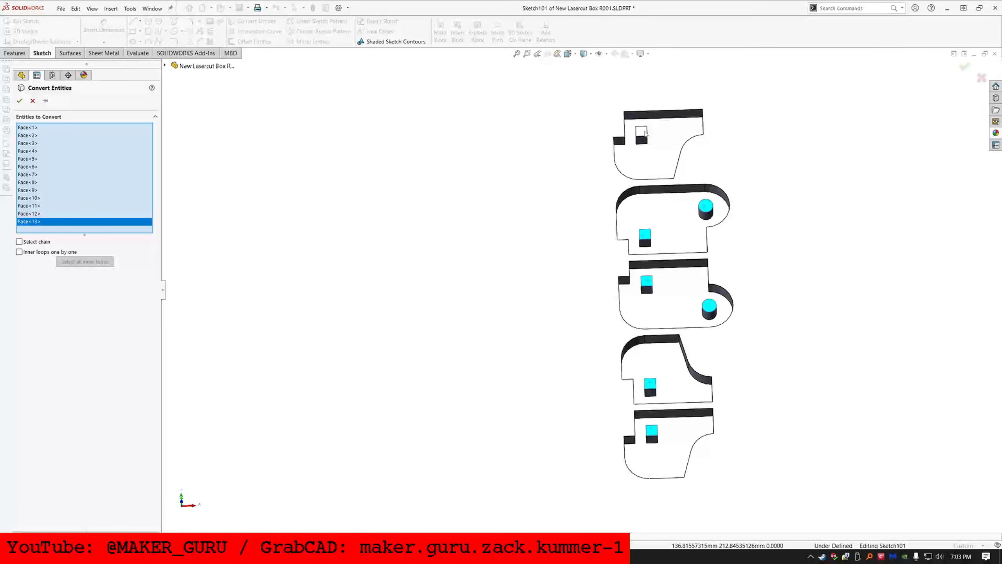
{"action": "left_click", "coordinate": [643, 130]}
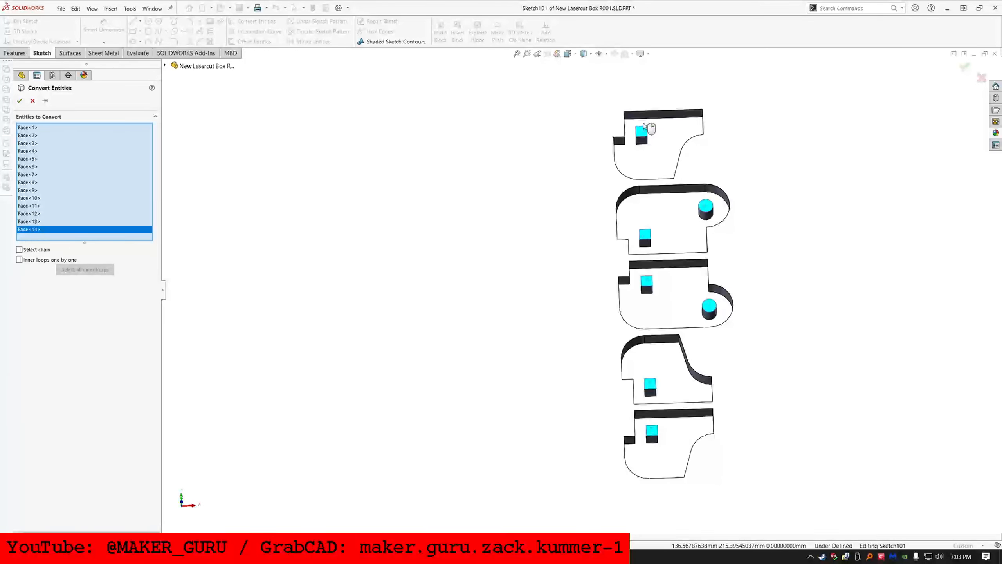
{"action": "left_click", "coordinate": [19, 100]}
Step: Offset the converted cutout outlines by 0.1 mm, then link the offset dimension to half the KERF variable
{"action": "left_click", "coordinate": [253, 41]}
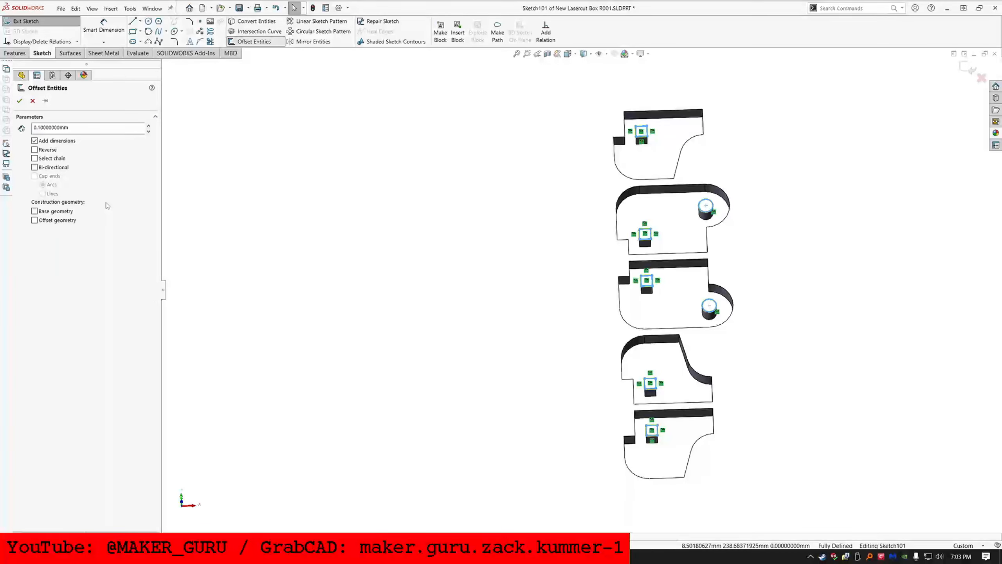
{"action": "left_click", "coordinate": [19, 101]}
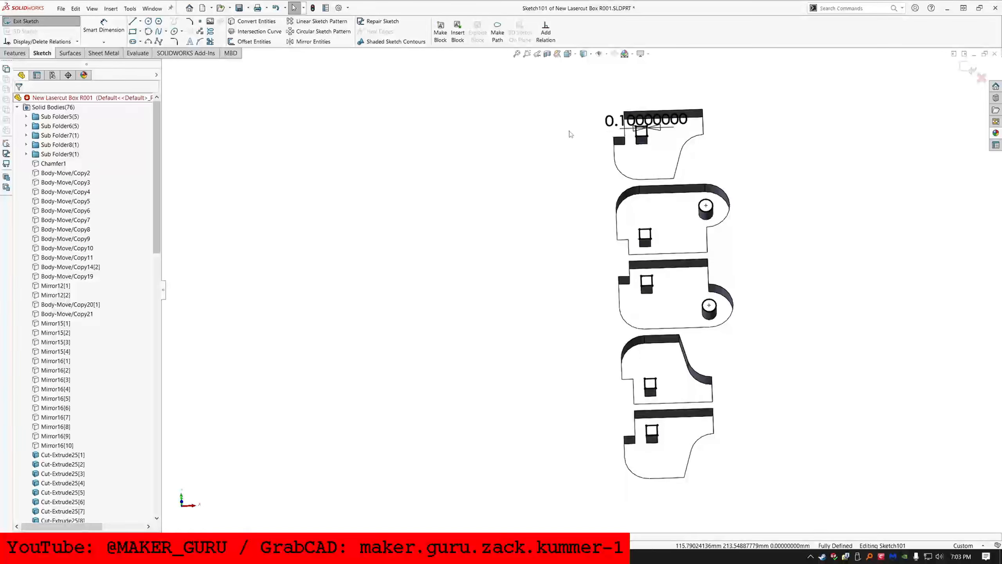
{"action": "double_click", "coordinate": [679, 119]}
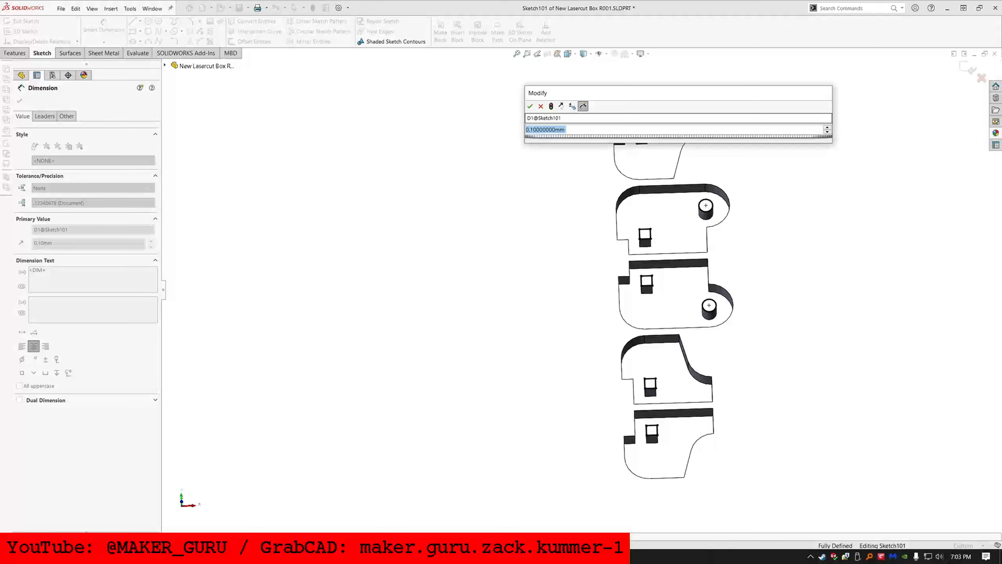
{"action": "type", "text": "="}
{"action": "left_click", "coordinate": [563, 139]}
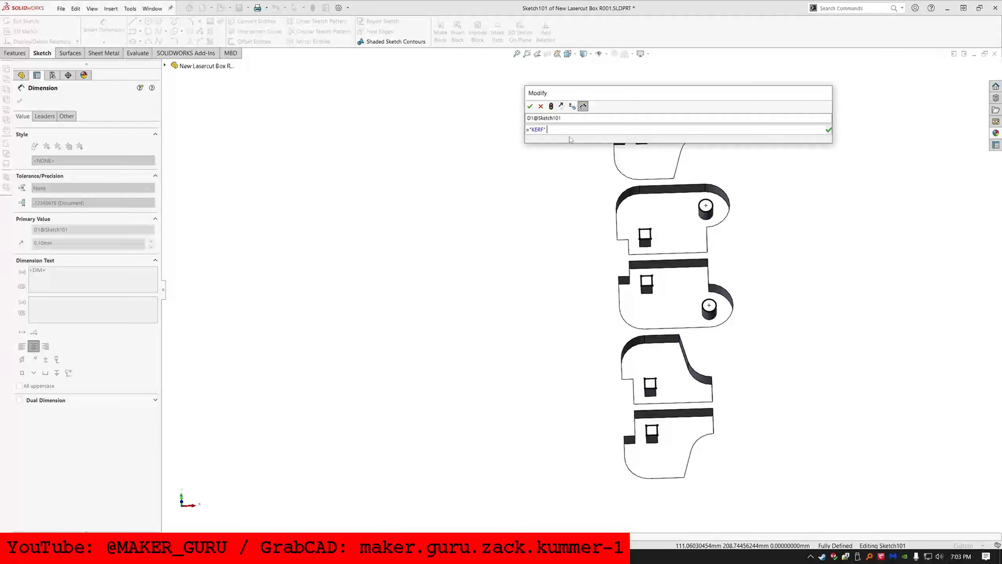
{"action": "key", "text": "Return"}
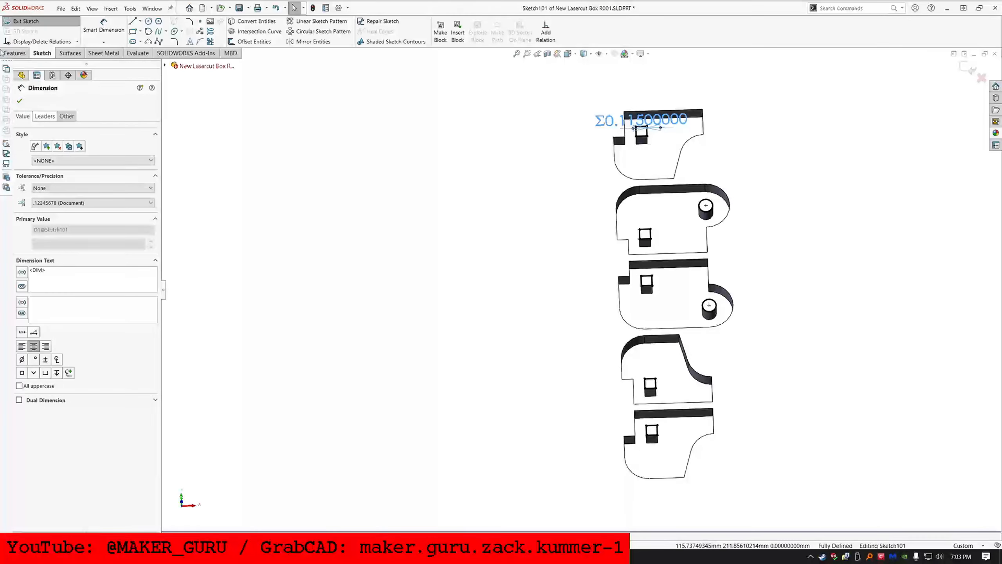
Step: Cut-extrude the kerf offset outlines of the square and round cutouts Through All
{"action": "left_click", "coordinate": [6, 54]}
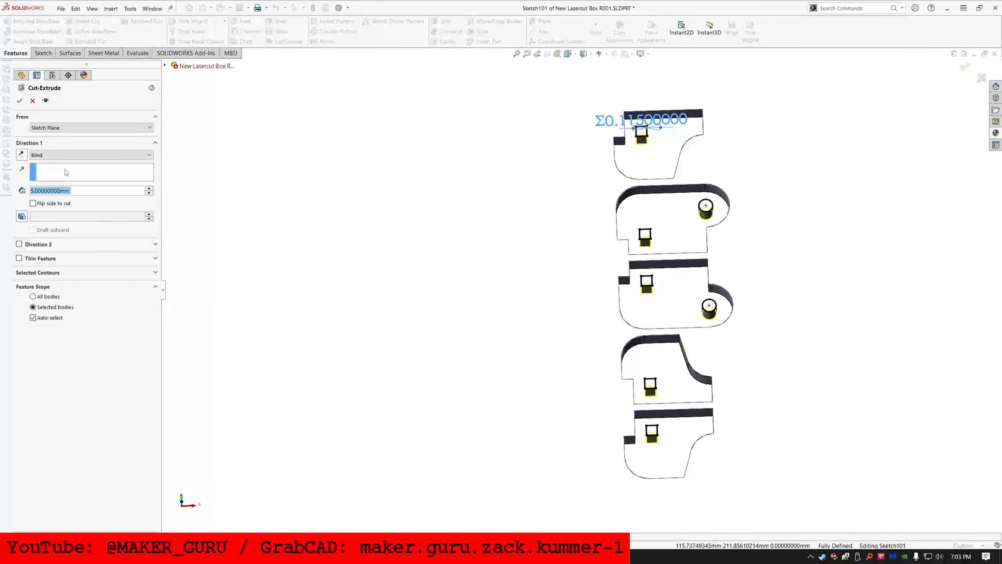
{"action": "left_click", "coordinate": [91, 155]}
{"action": "left_click", "coordinate": [90, 171]}
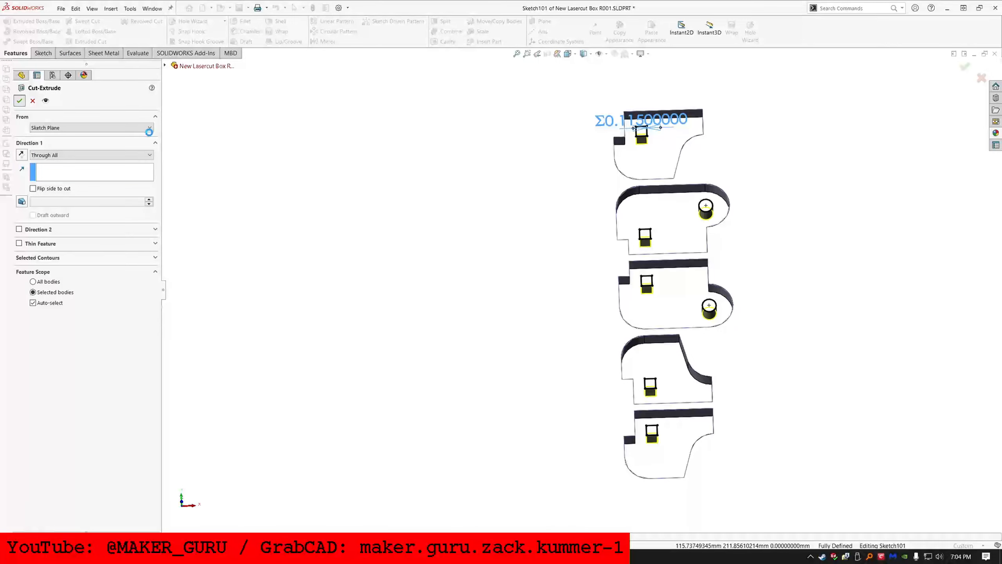
{"action": "key", "text": "Return"}
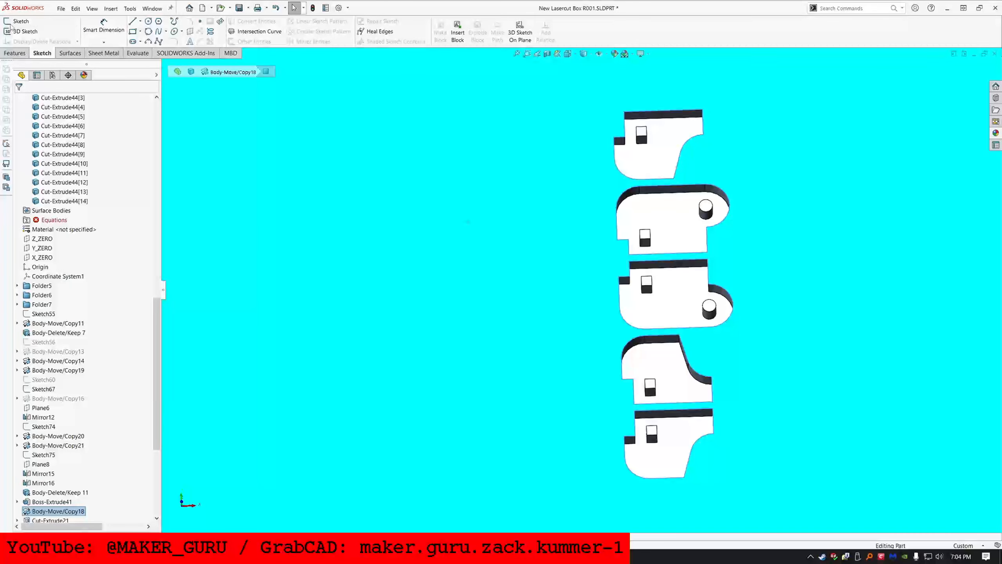
Step: Start a new sketch on the large sheet's face and convert all of its inner loops into sketch outlines
{"action": "left_click", "coordinate": [10, 25]}
{"action": "left_click", "coordinate": [251, 21]}
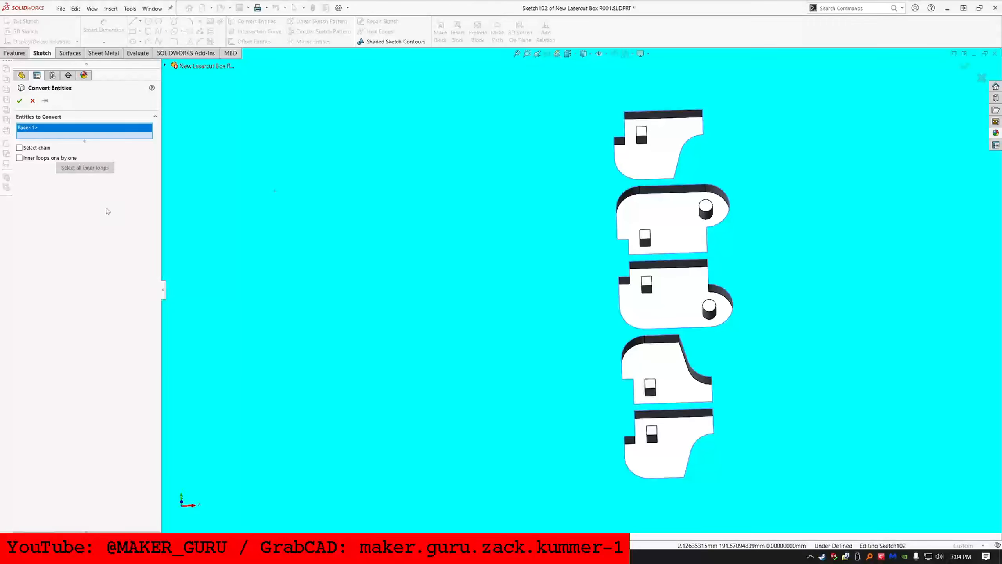
{"action": "left_click", "coordinate": [98, 168]}
{"action": "key", "text": "Return"}
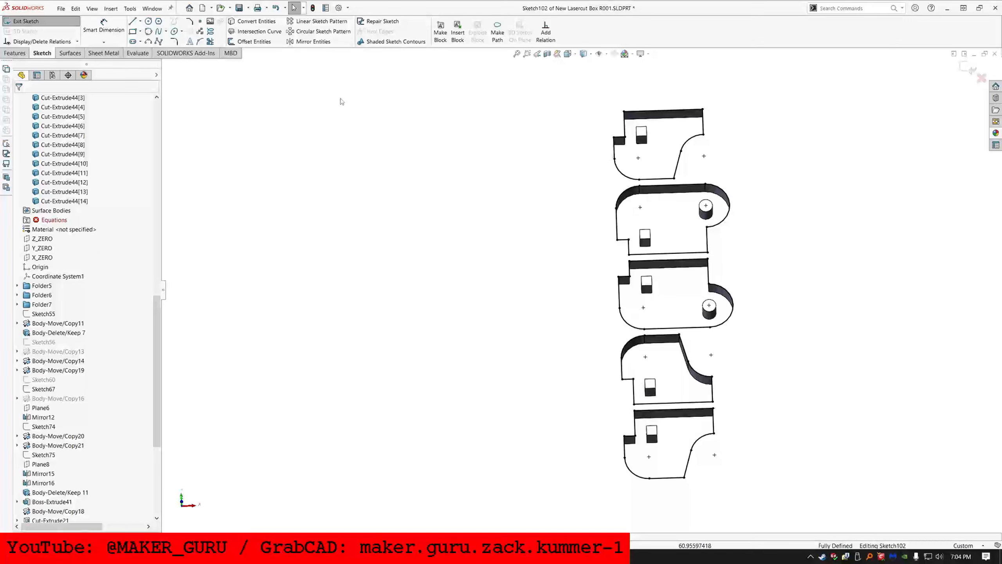
Step: Offset all converted piece outlines by 0.1 mm, then set the offset dimension to "KERF" / 2
{"action": "key", "text": "ctrl+a"}
{"action": "left_click", "coordinate": [247, 42]}
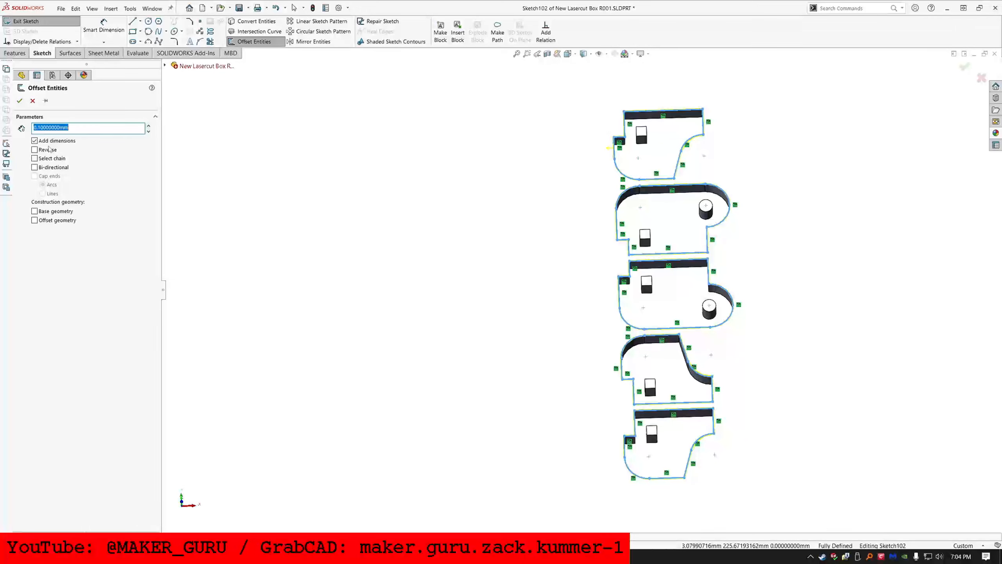
{"action": "key", "text": "Return"}
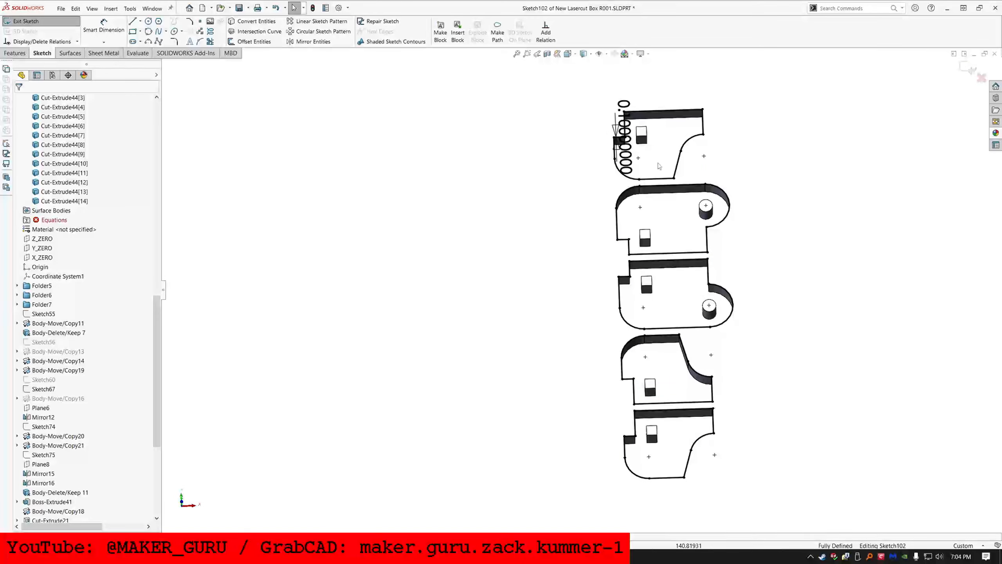
{"action": "double_click", "coordinate": [624, 103]}
{"action": "type", "text": "=k"}
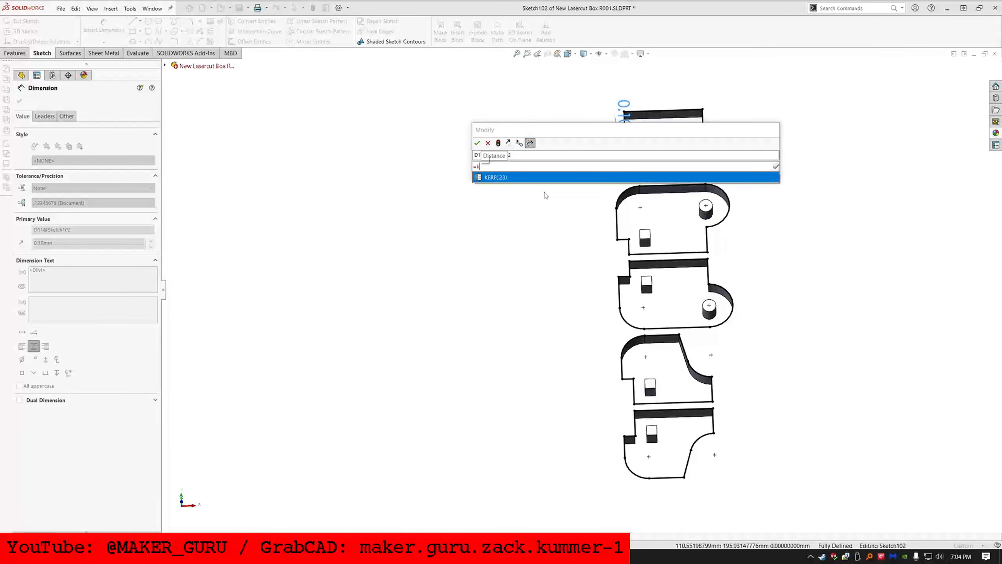
{"action": "left_click", "coordinate": [498, 177]}
{"action": "type", "text": "/2"}
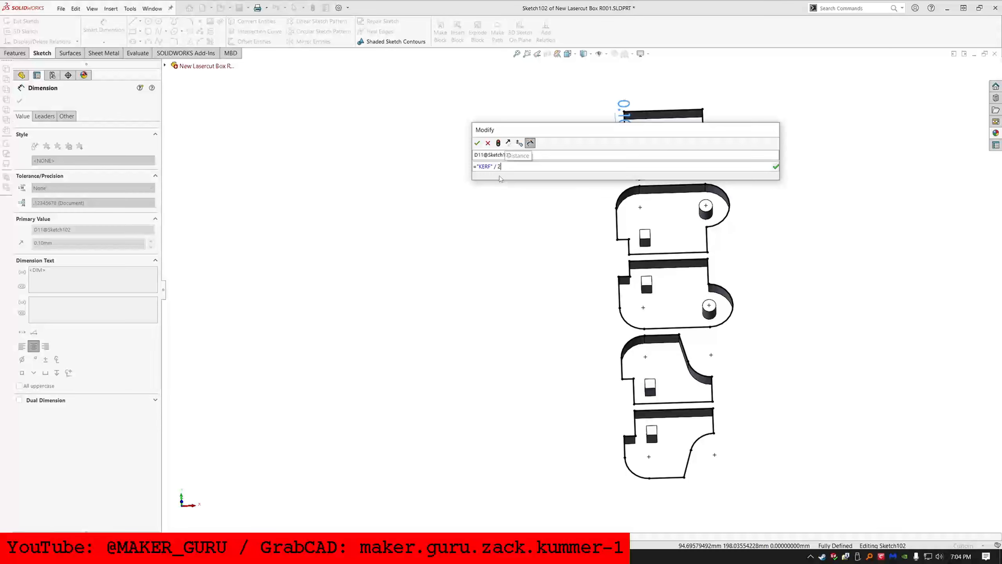
{"action": "key", "text": "Return"}
Step: Try to cut-extrude the offset piece outlines Through All
{"action": "left_click", "coordinate": [17, 55]}
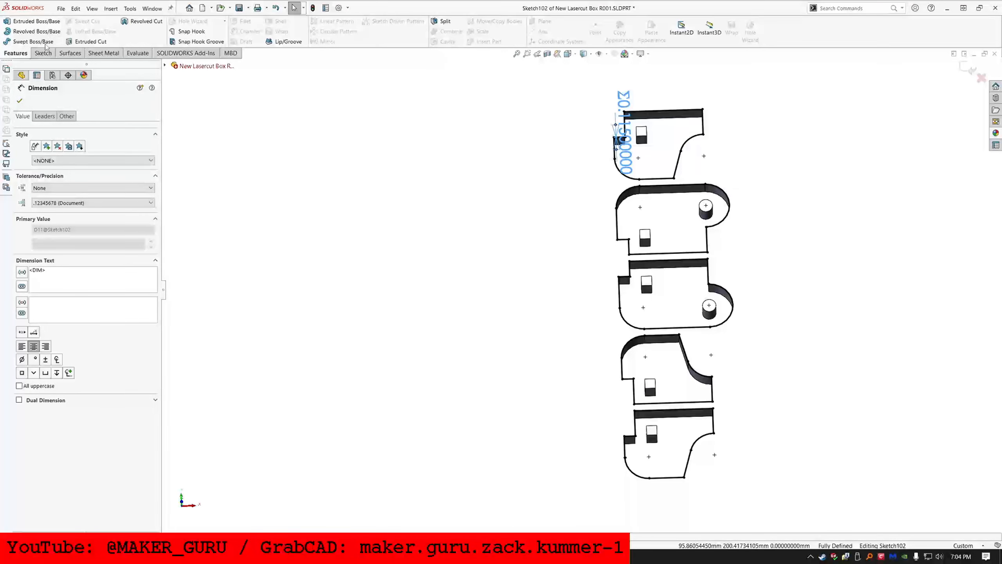
{"action": "left_click", "coordinate": [73, 42]}
{"action": "left_click", "coordinate": [91, 154]}
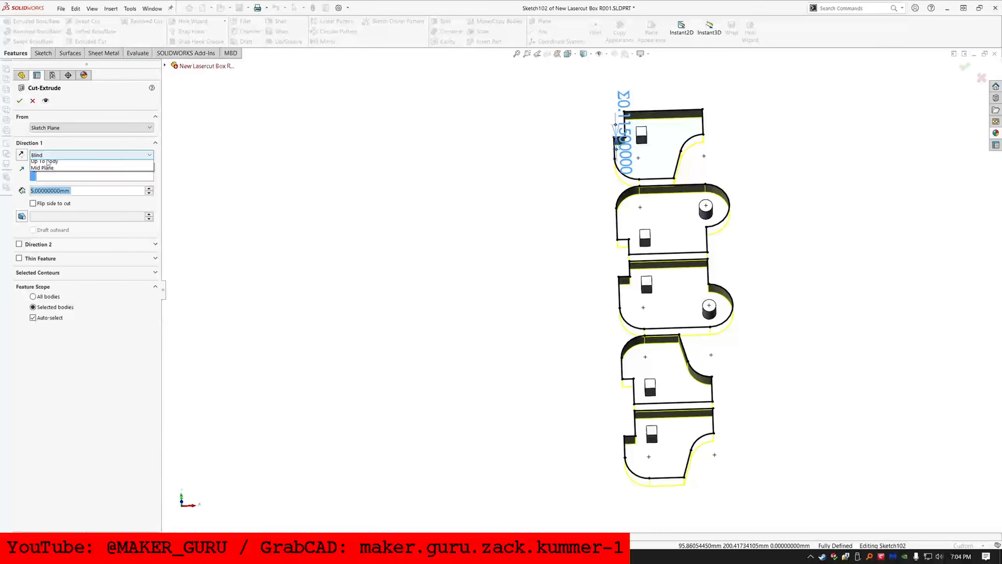
{"action": "left_click", "coordinate": [59, 168]}
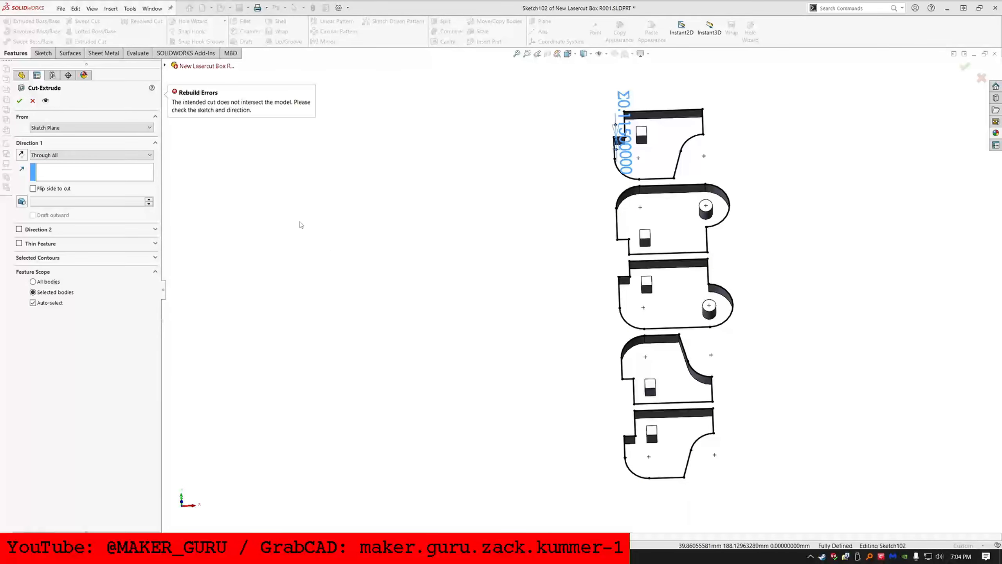
{"action": "scroll", "coordinate": [650, 172], "scroll_direction": "down", "scroll_amount": 6}
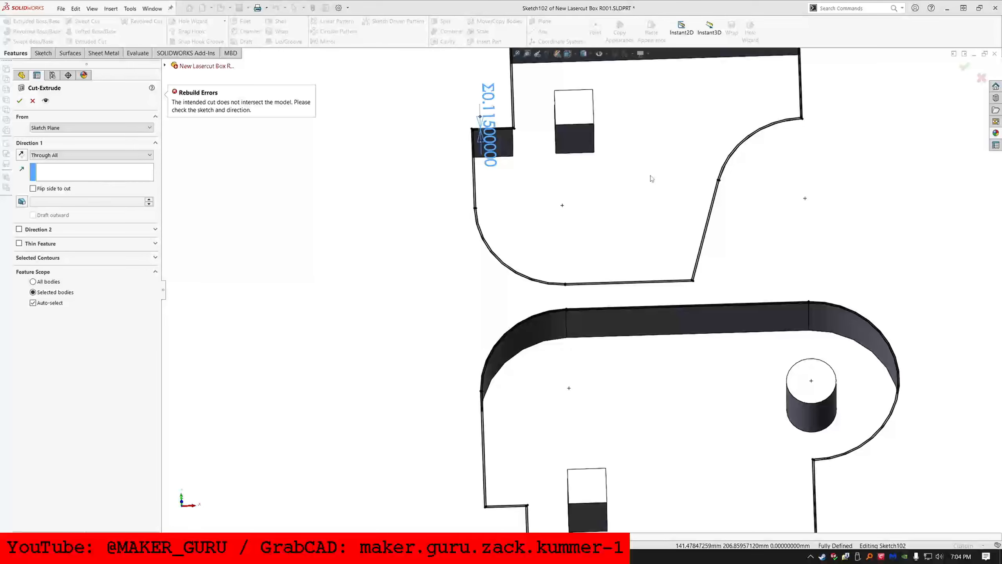
{"action": "key", "text": "Escape"}
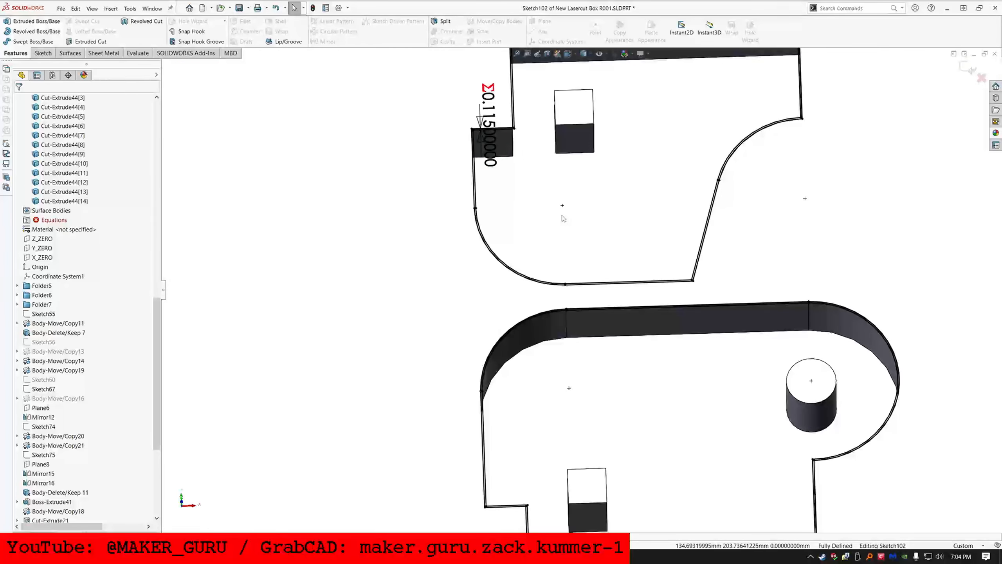
Step: Offset all of the converted piece outlines by 0.1 mm and set the new offset dimension to "KERF" / 2
{"action": "key", "text": "ctrl+a"}
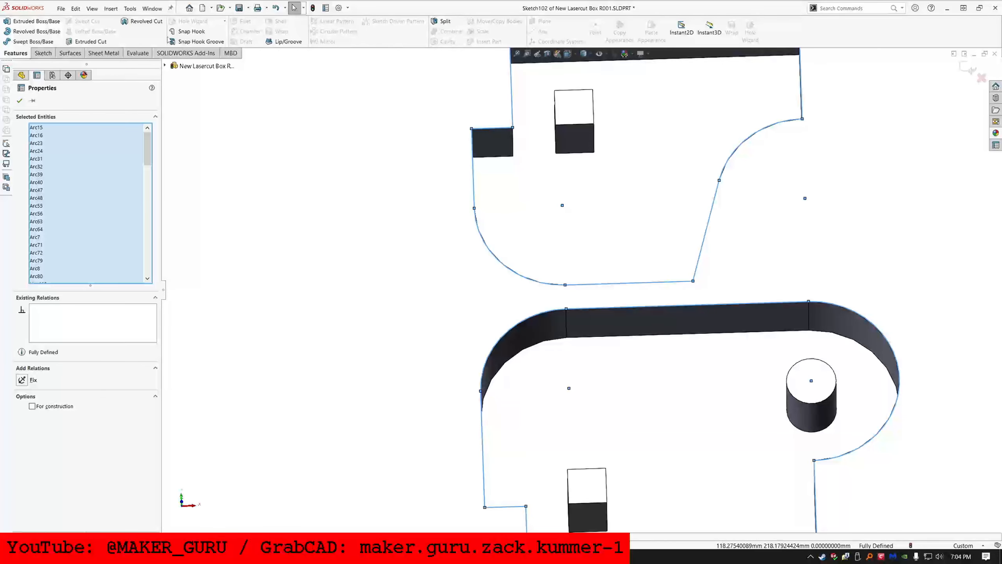
{"action": "left_click", "coordinate": [43, 53]}
{"action": "left_click", "coordinate": [253, 42]}
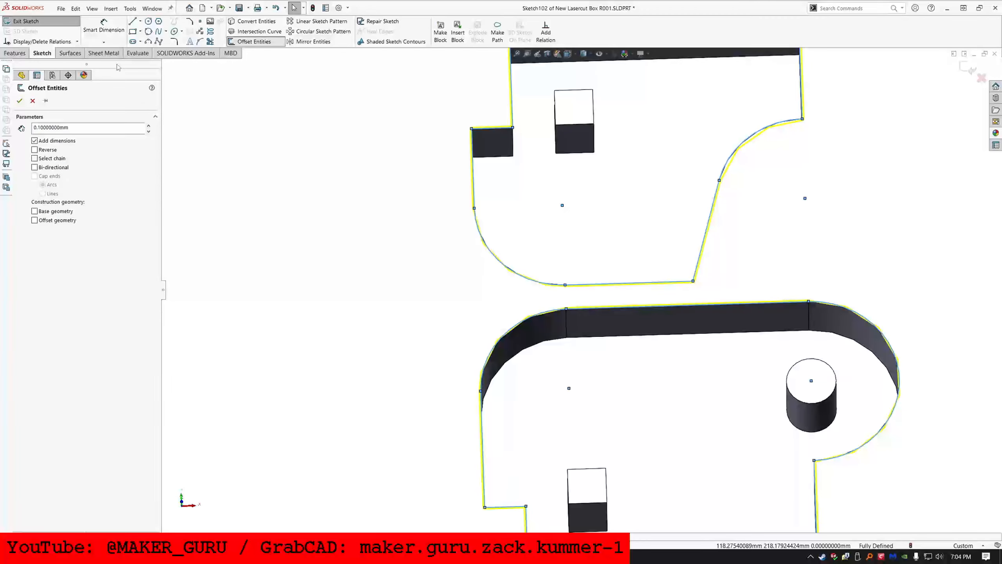
{"action": "left_click", "coordinate": [20, 101]}
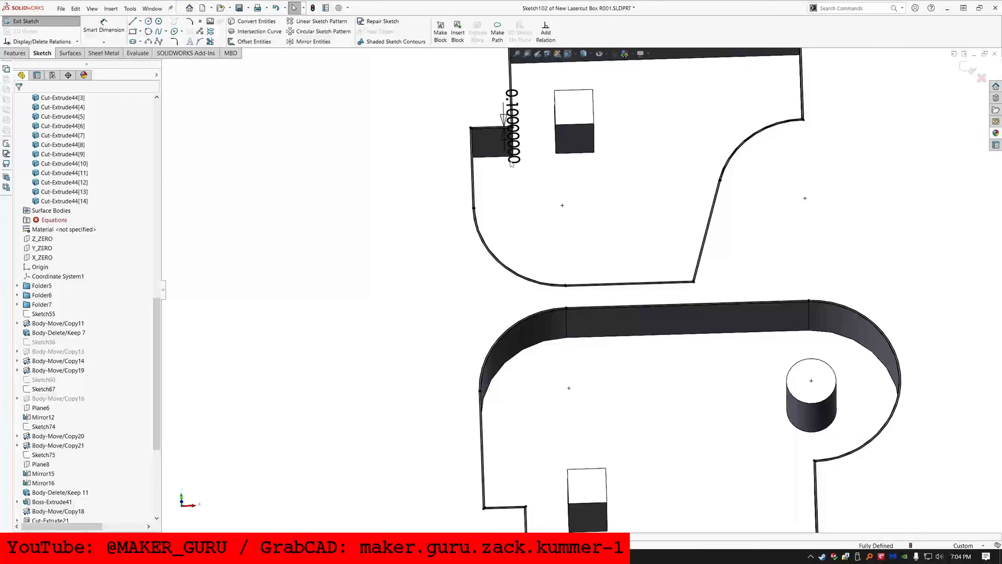
{"action": "double_click", "coordinate": [511, 126]}
{"action": "type", "text": "=k"}
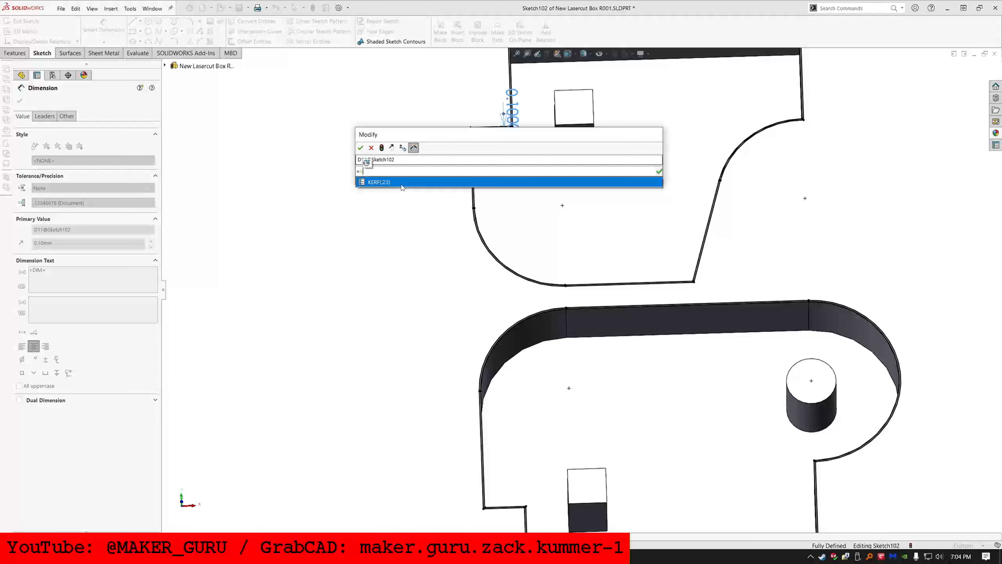
{"action": "left_click", "coordinate": [401, 183]}
{"action": "key", "text": "Return"}
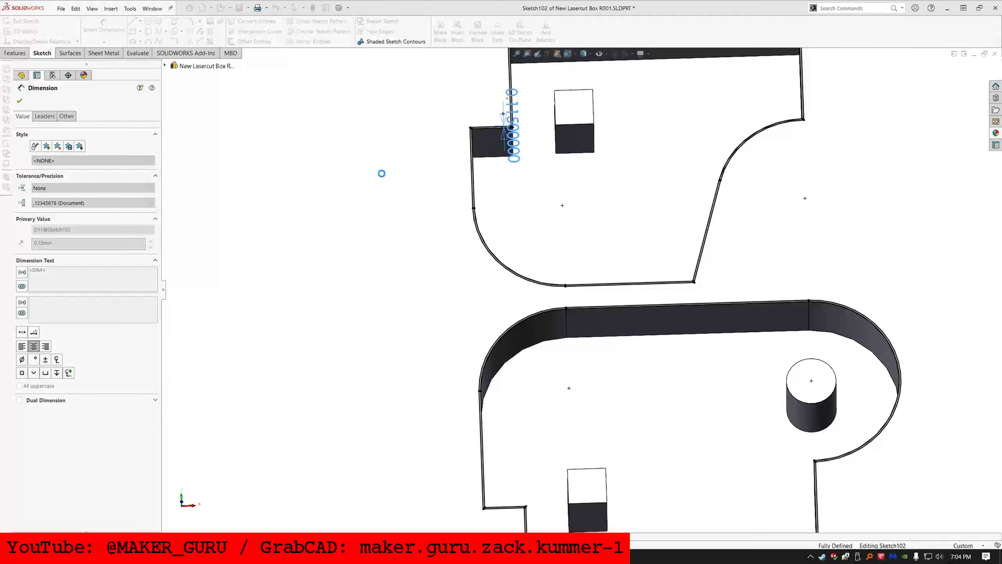
Step: Cut-extrude the kerf offset outlines of the small pieces Through All
{"action": "left_click", "coordinate": [15, 53]}
{"action": "left_click", "coordinate": [85, 41]}
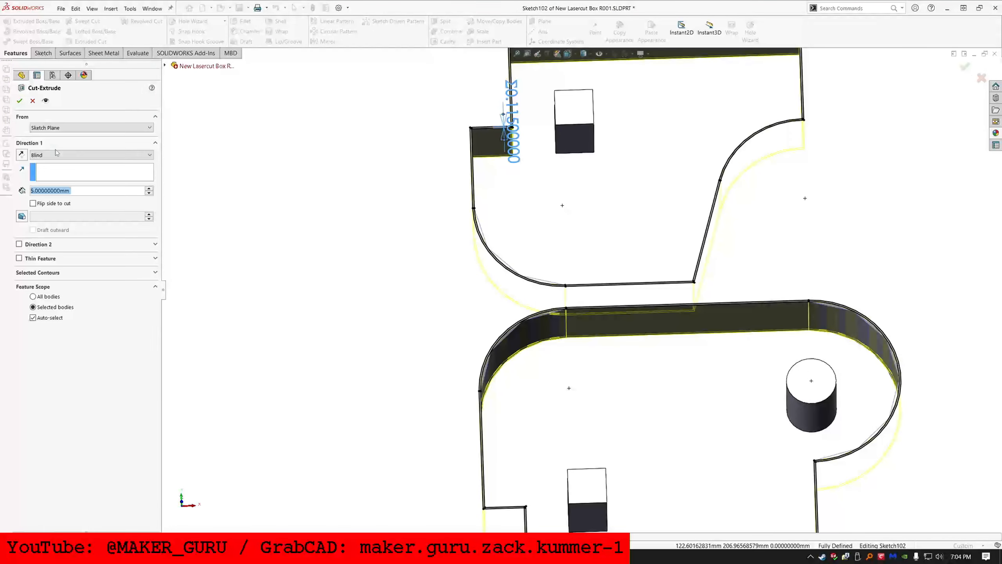
{"action": "left_click", "coordinate": [52, 155]}
{"action": "left_click", "coordinate": [44, 170]}
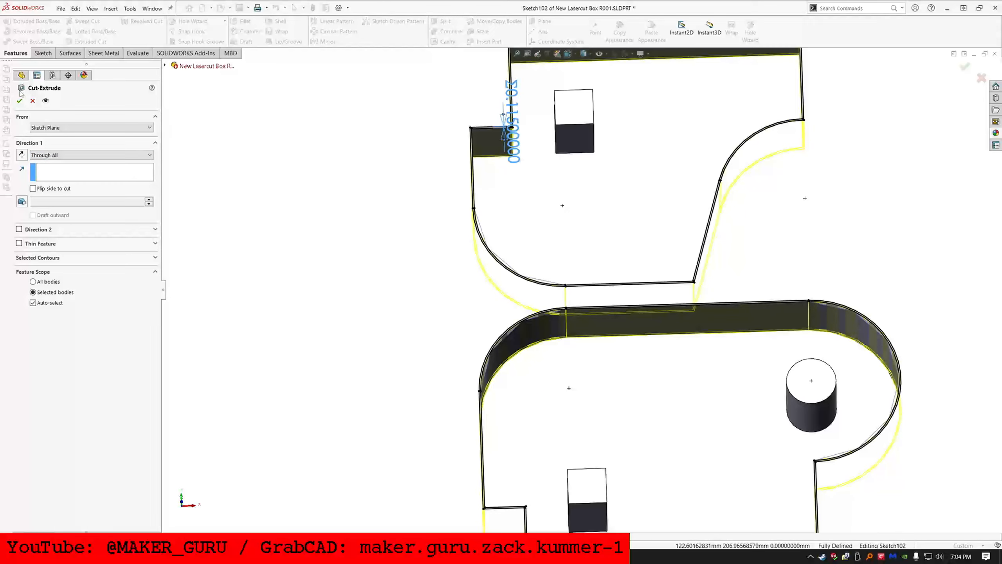
{"action": "key", "text": "Return"}
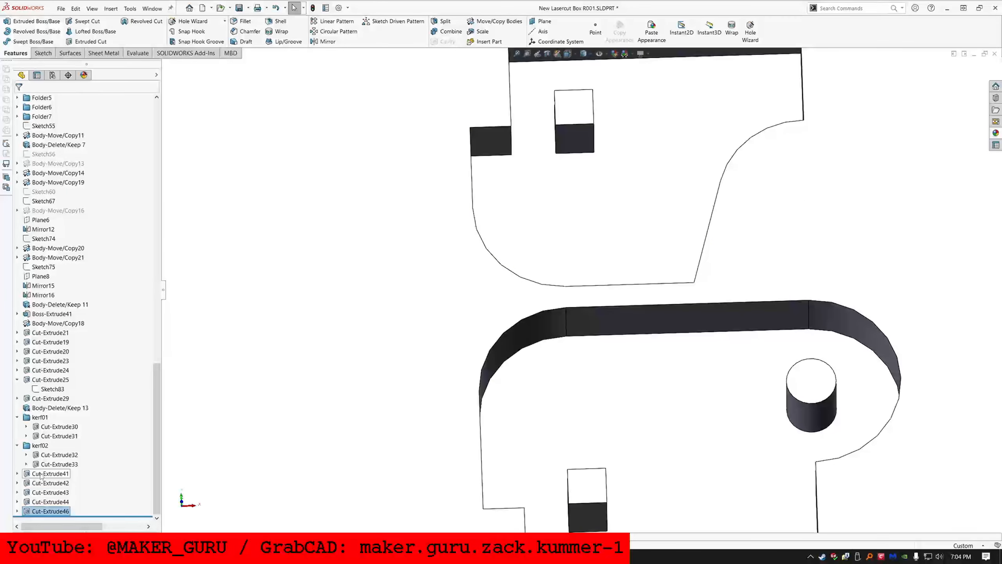
Step: Check which parts the recent kerf cuts affect and put Cut-Extrude41 in a new feature folder named kerf03
{"action": "left_click", "coordinate": [42, 473]}
{"action": "key", "text": "f"}
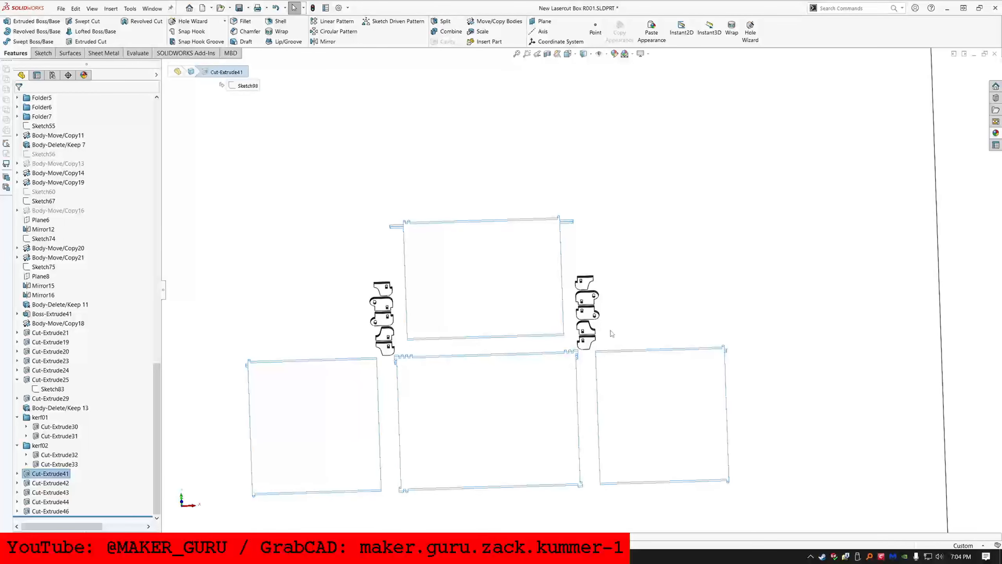
{"action": "left_click", "coordinate": [46, 483]}
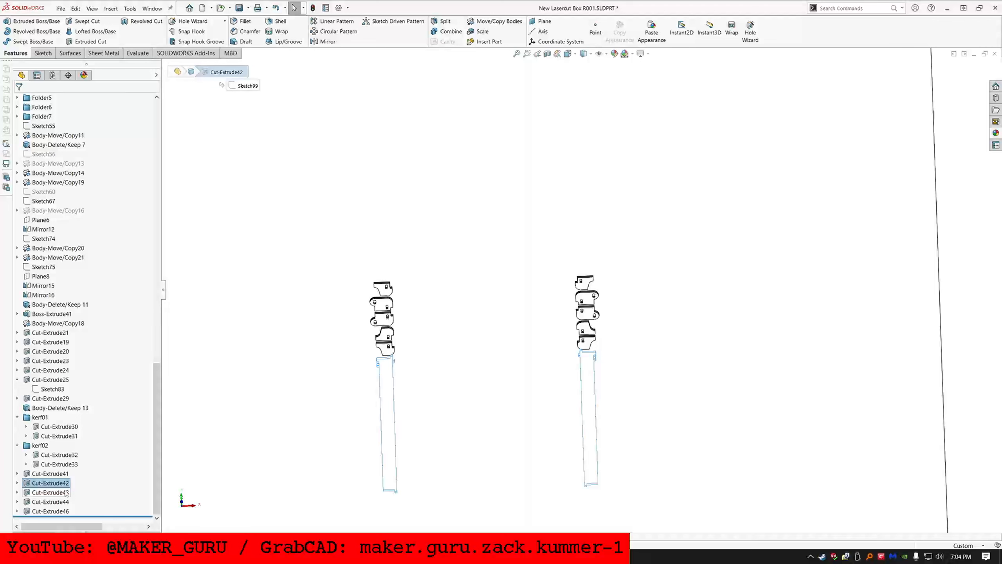
{"action": "left_click", "coordinate": [63, 492]}
{"action": "right_click", "coordinate": [51, 474]}
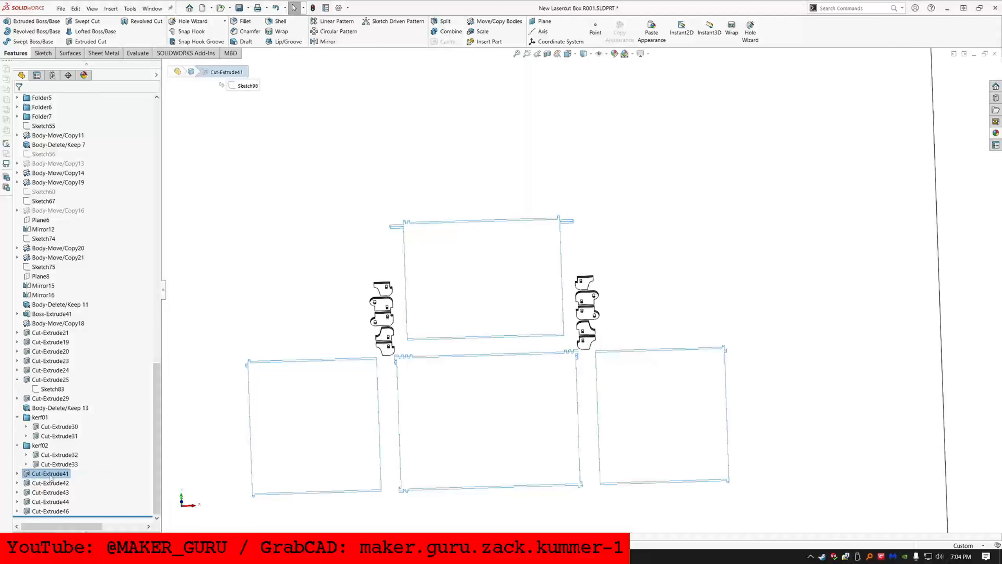
{"action": "left_click", "coordinate": [77, 467]}
{"action": "type", "text": "kerf03"}
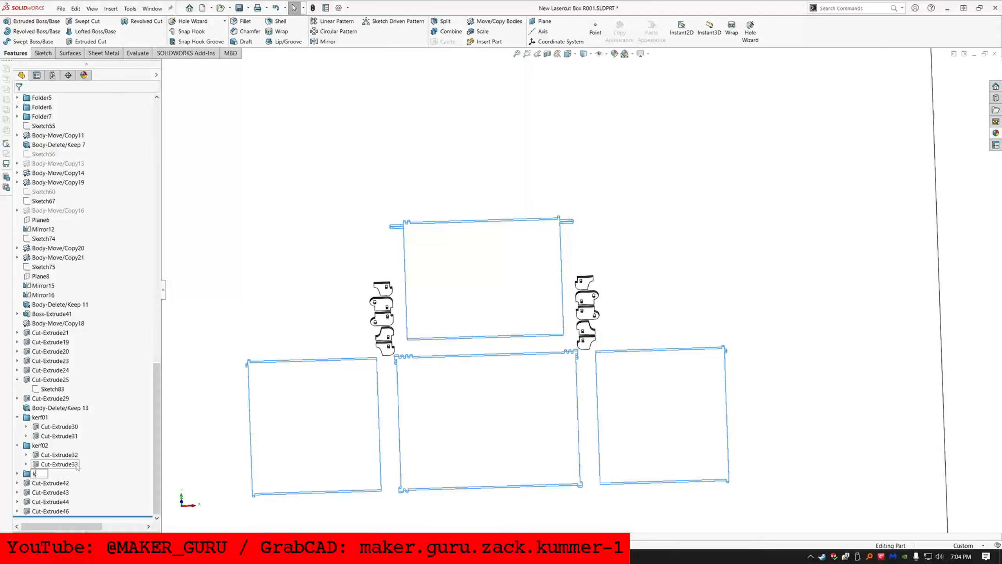
Step: Put Cut-Extrude42 in a new feature folder named kerf04 and Cut-Extrude43 in one named kerf05
{"action": "right_click", "coordinate": [49, 483]}
{"action": "left_click", "coordinate": [90, 468]}
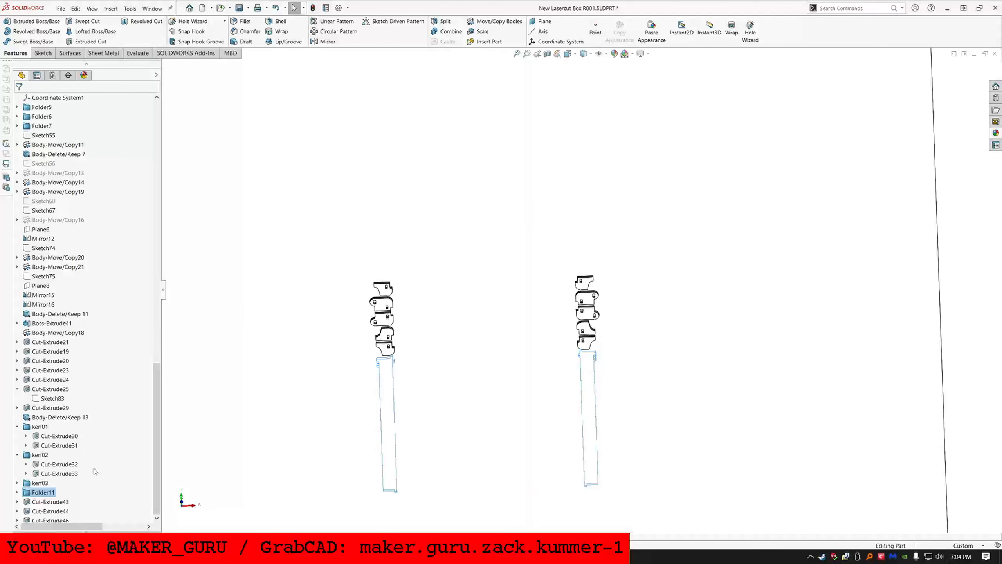
{"action": "type", "text": "kerf04"}
{"action": "key", "text": "Return"}
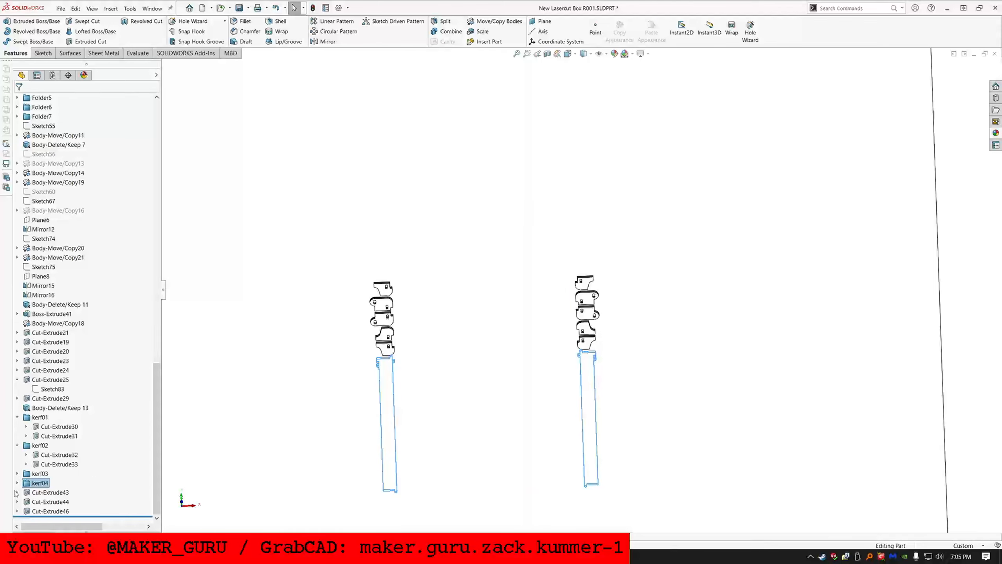
{"action": "right_click", "coordinate": [46, 496]}
{"action": "left_click", "coordinate": [90, 466]}
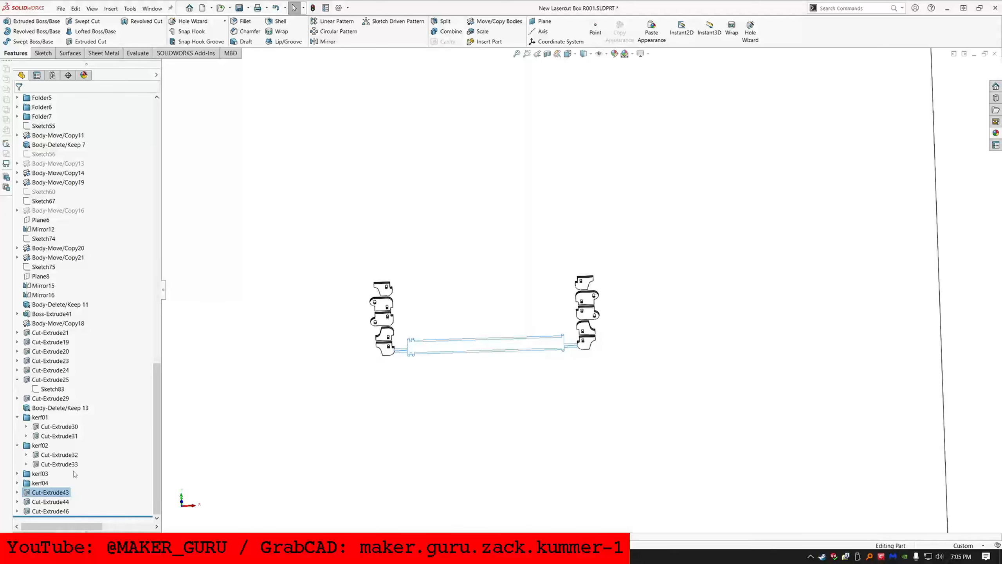
{"action": "type", "text": "kerf05"}
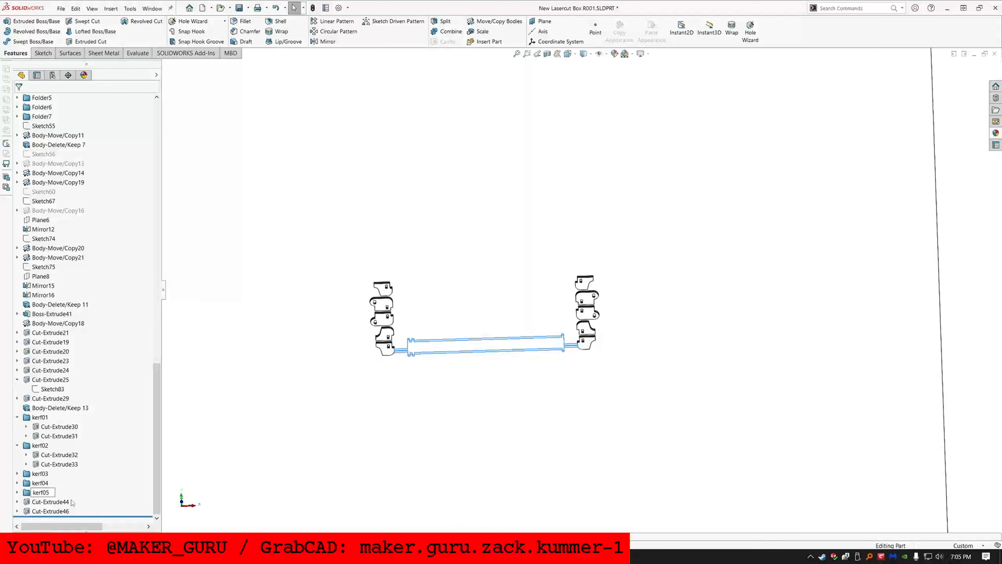
Step: Group Cut-Extrude44 and Cut-Extrude46 in a new feature folder named kerf06
{"action": "left_click", "coordinate": [48, 510], "text": "shift"}
{"action": "right_click", "coordinate": [48, 511]}
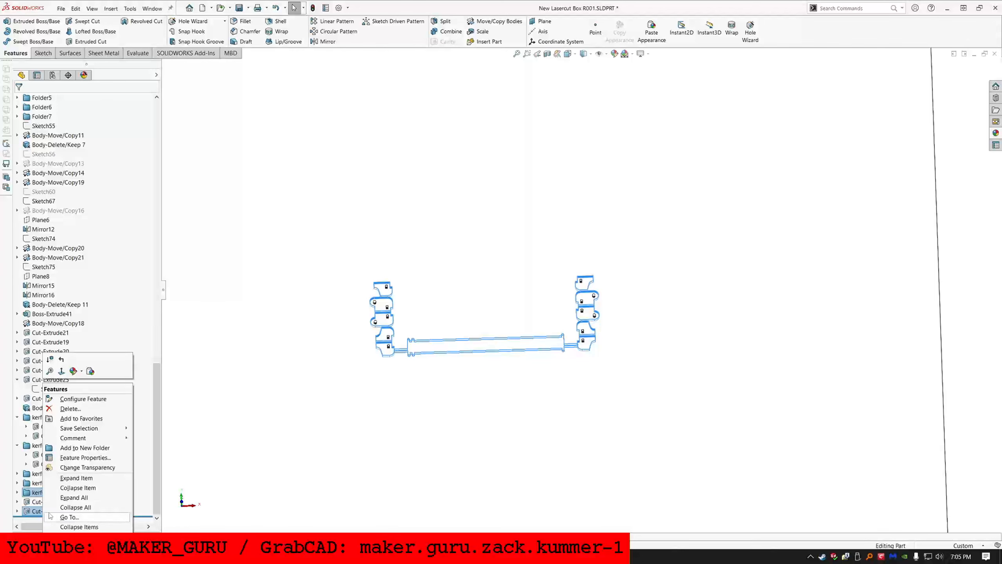
{"action": "left_click", "coordinate": [152, 448]}
{"action": "left_click", "coordinate": [49, 501]}
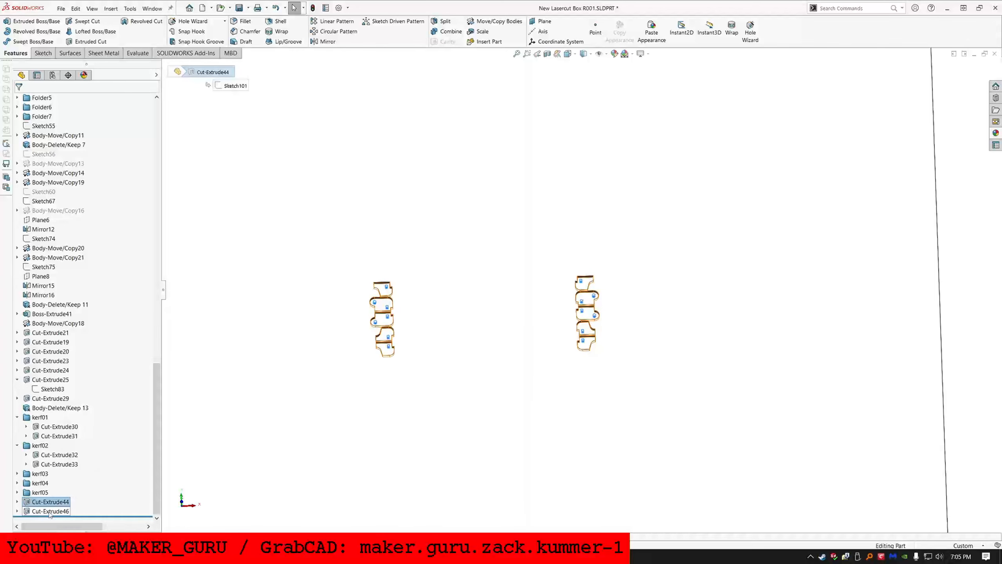
{"action": "left_click", "coordinate": [48, 512], "text": "ctrl"}
{"action": "right_click", "coordinate": [49, 513]}
{"action": "left_click", "coordinate": [91, 467]}
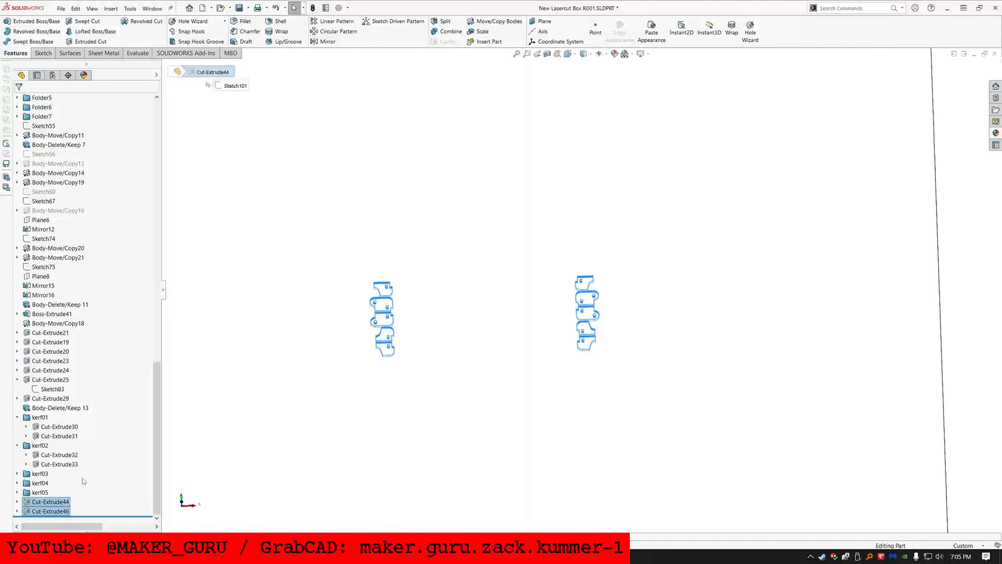
{"action": "type", "text": "kerf06"}
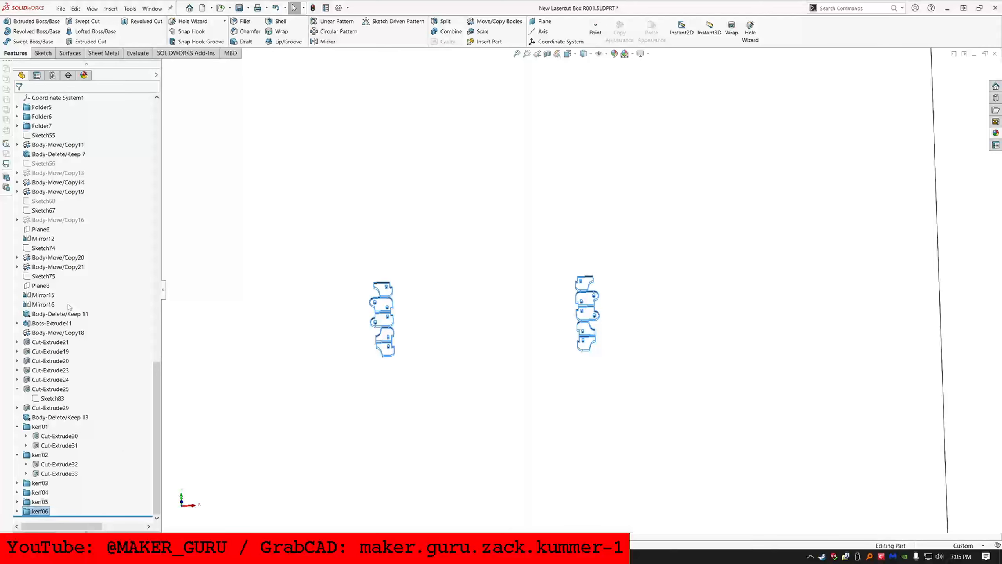
Step: Group the solid bodies from Cut-Extrude44[1] through Cut-Extrude46 in a new body folder with its default name and hide that folder's bodies
{"action": "scroll", "coordinate": [69, 306], "scroll_direction": "up", "scroll_amount": 20}
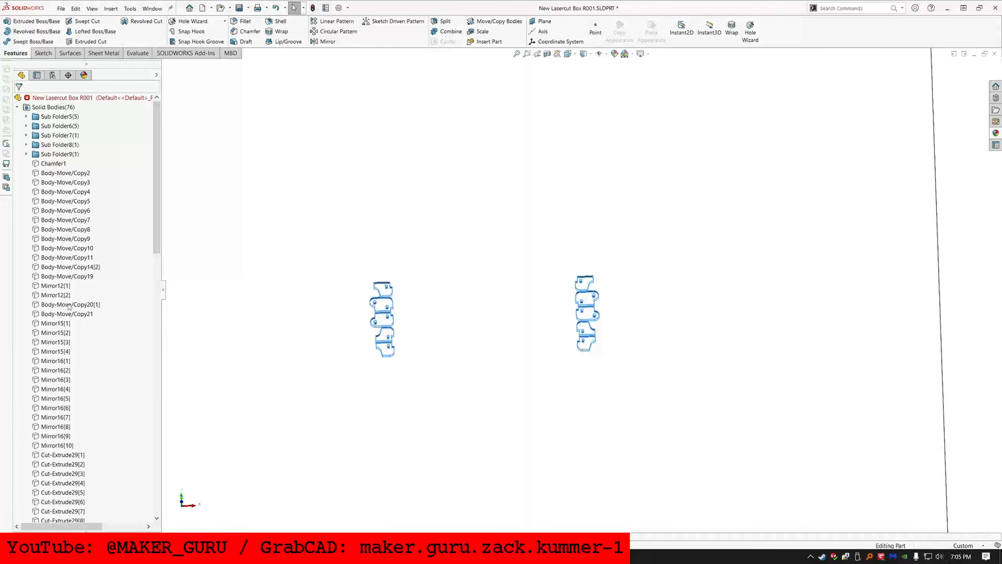
{"action": "scroll", "coordinate": [69, 306], "scroll_direction": "down", "scroll_amount": 20}
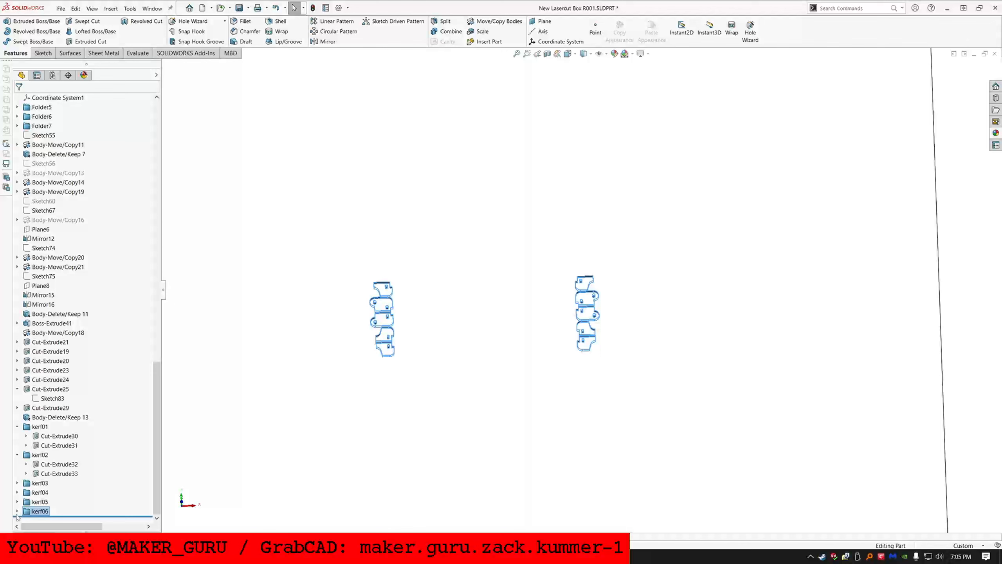
{"action": "left_click", "coordinate": [16, 513]}
{"action": "scroll", "coordinate": [84, 304], "scroll_direction": "up", "scroll_amount": 9}
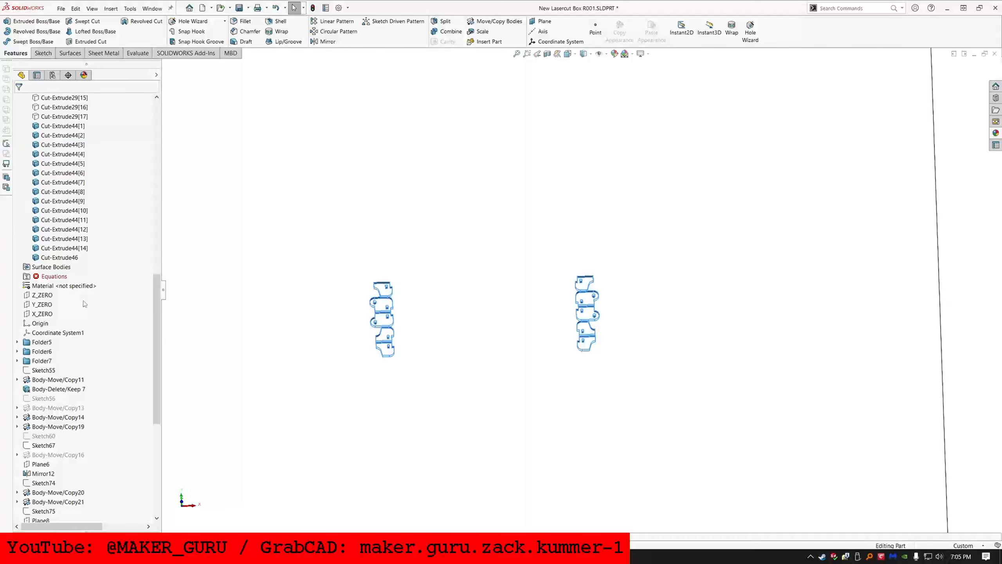
{"action": "left_click", "coordinate": [59, 257]}
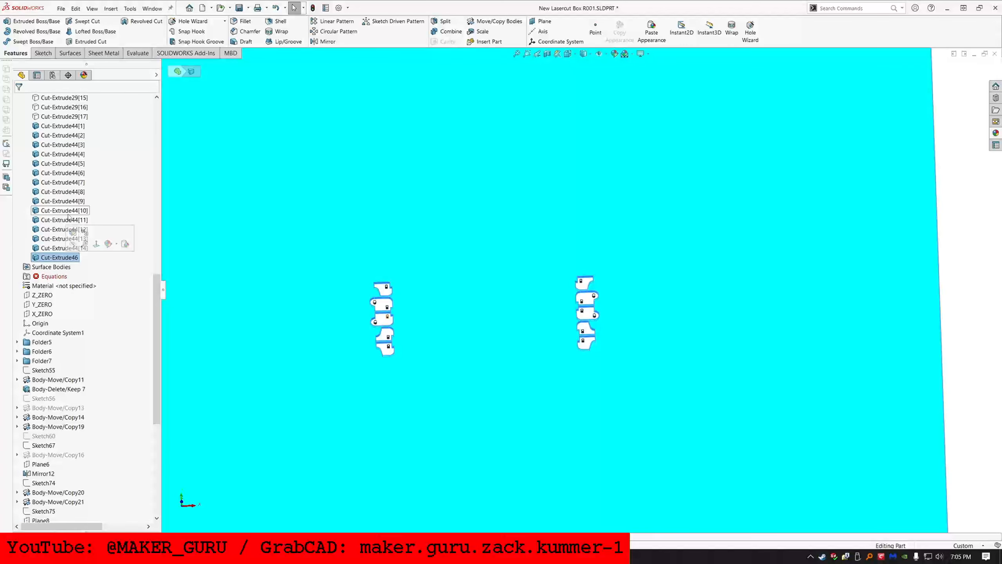
{"action": "left_click", "coordinate": [62, 126], "text": "shift"}
{"action": "right_click", "coordinate": [64, 127]}
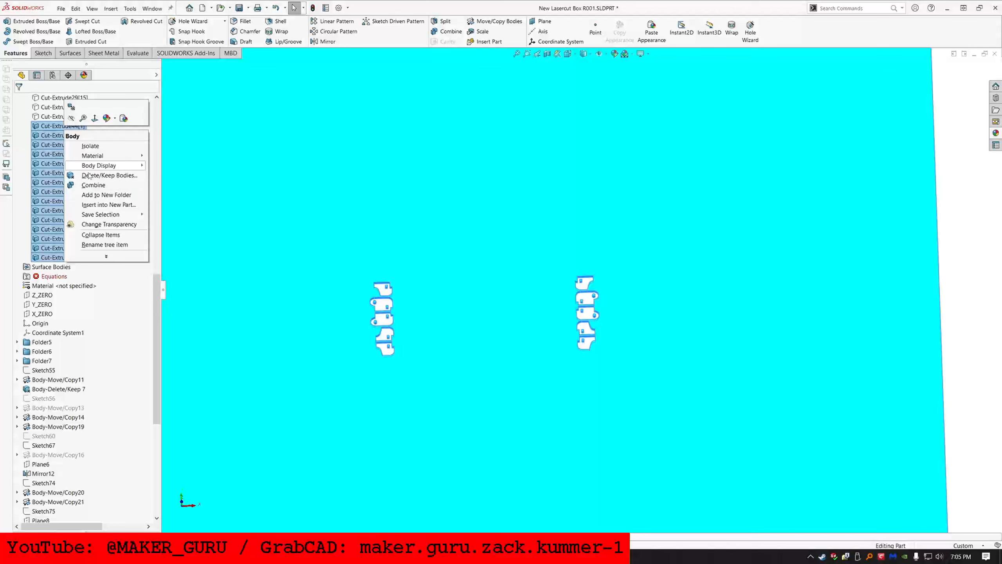
{"action": "left_click", "coordinate": [91, 196]}
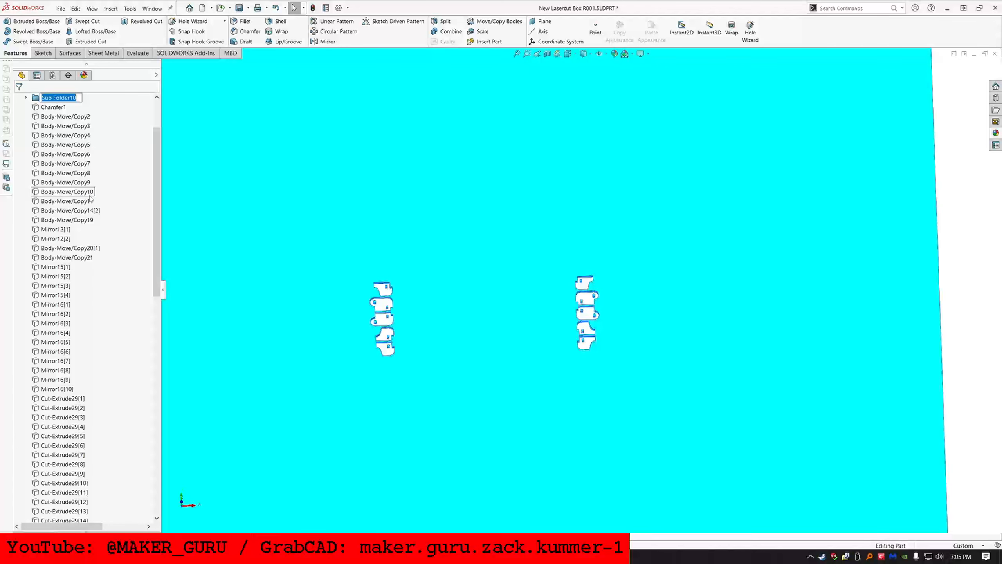
{"action": "key", "text": "Return"}
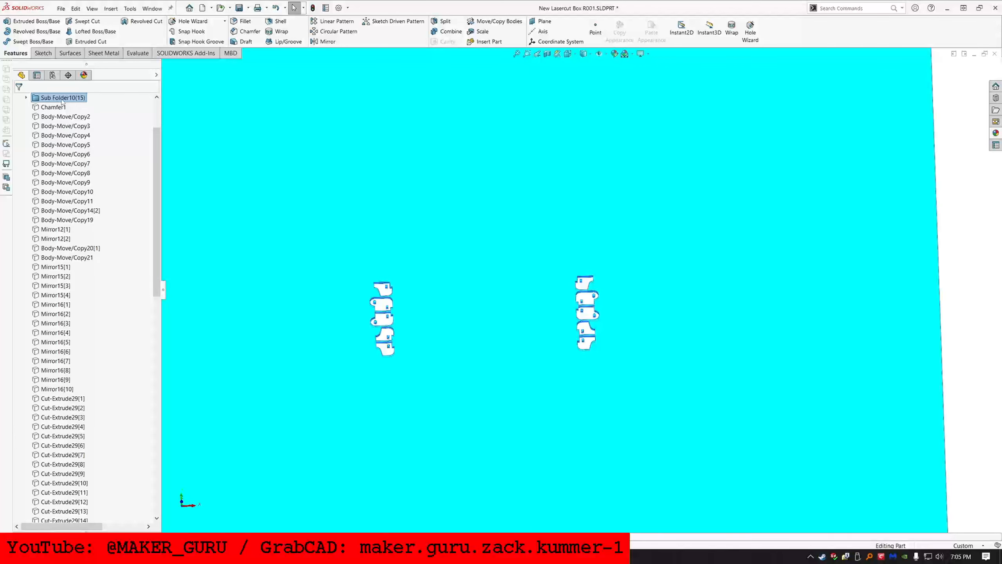
{"action": "right_click", "coordinate": [61, 101]}
{"action": "left_click", "coordinate": [80, 115]}
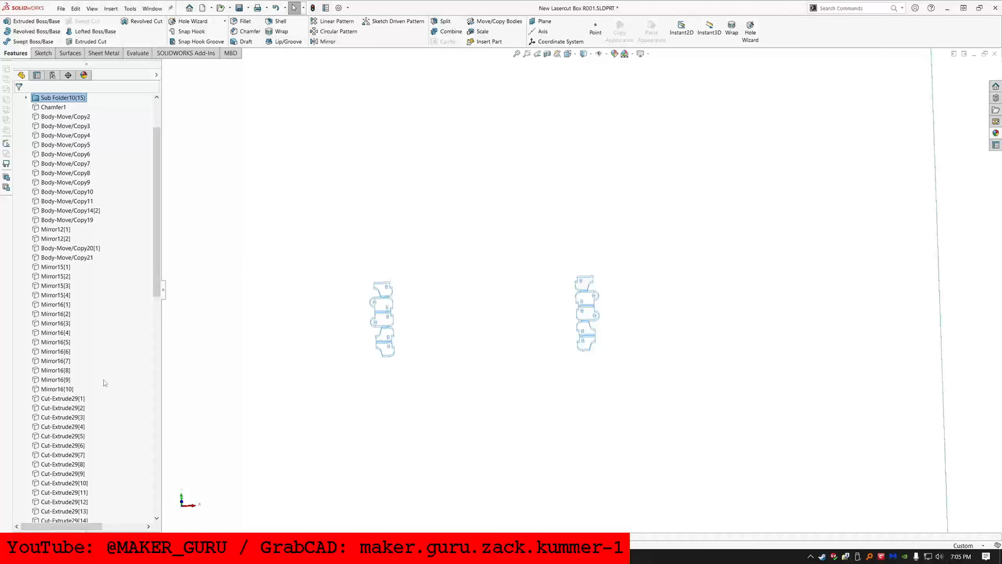
Step: Inspect Sketch82 of Cut-Extrude24 to see which parts it cuts, and look over the neighbouring cut features
{"action": "scroll", "coordinate": [104, 383], "scroll_direction": "down", "scroll_amount": 18}
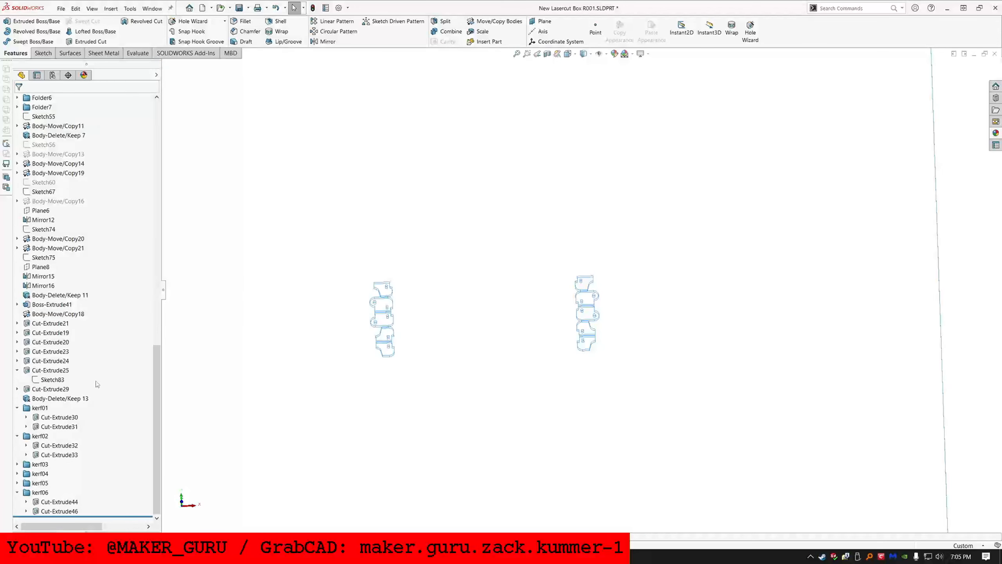
{"action": "left_click", "coordinate": [55, 361]}
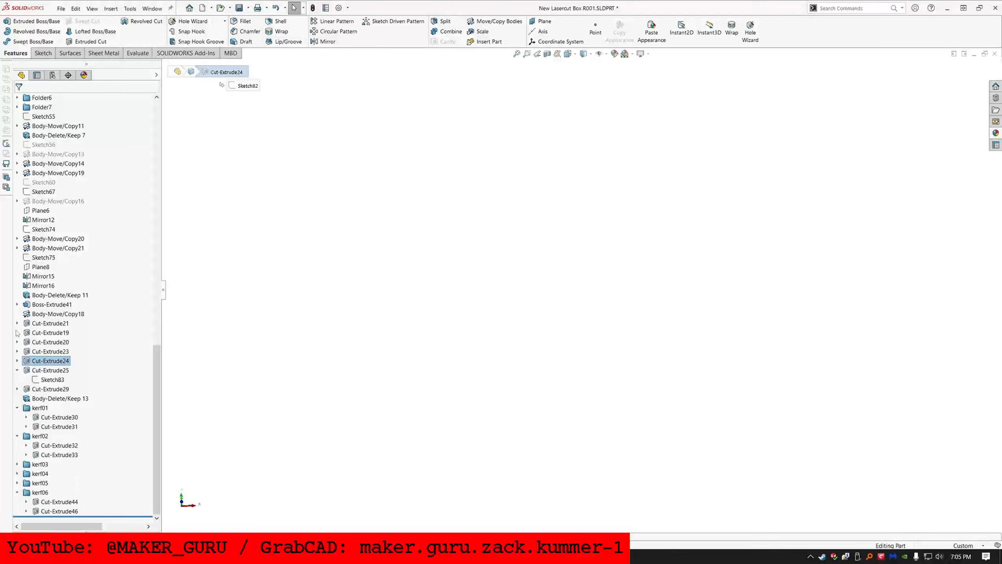
{"action": "left_click", "coordinate": [17, 361]}
{"action": "left_click", "coordinate": [52, 370]}
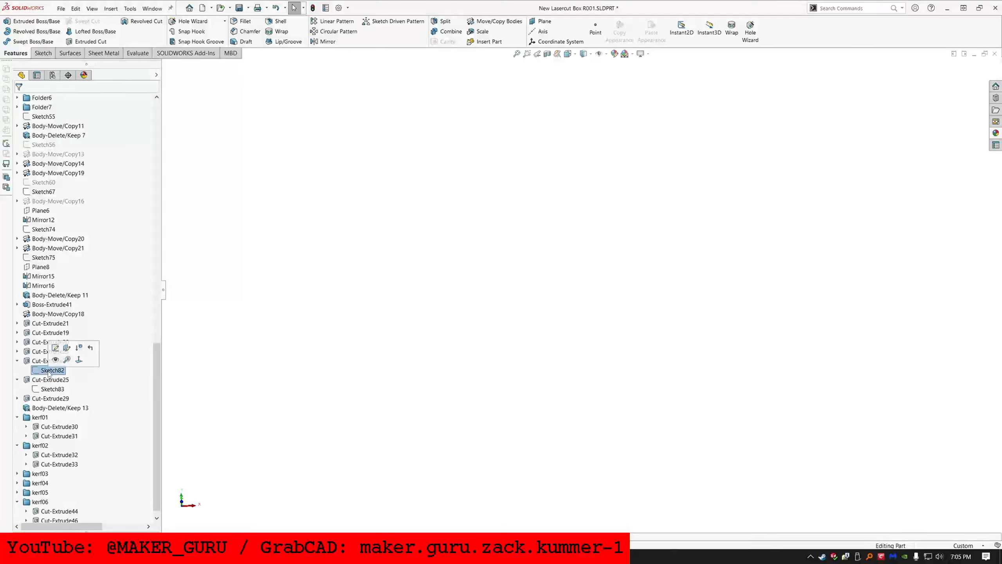
{"action": "left_click", "coordinate": [55, 348]}
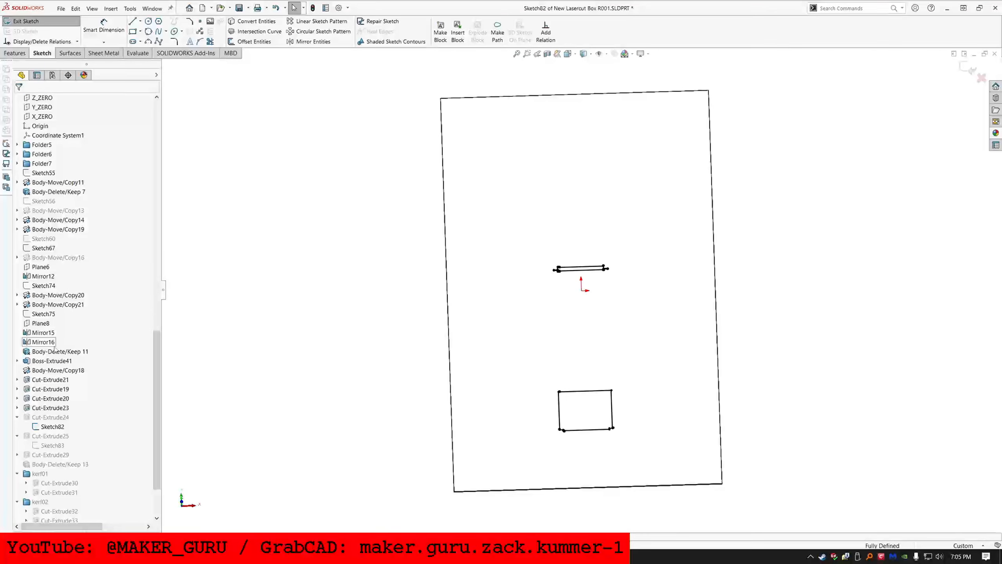
{"action": "left_click", "coordinate": [25, 21]}
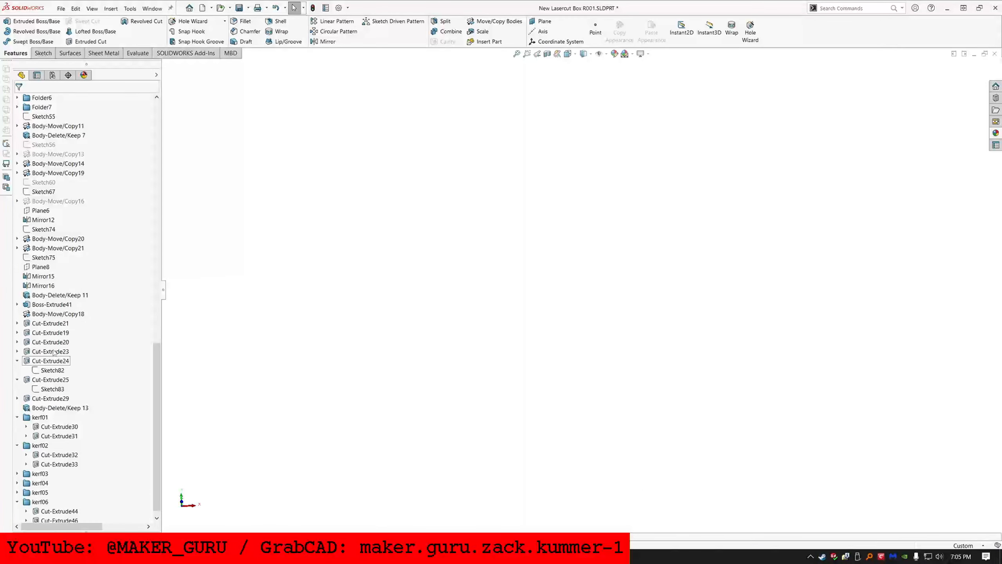
{"action": "left_click", "coordinate": [49, 351]}
{"action": "left_click", "coordinate": [50, 332]}
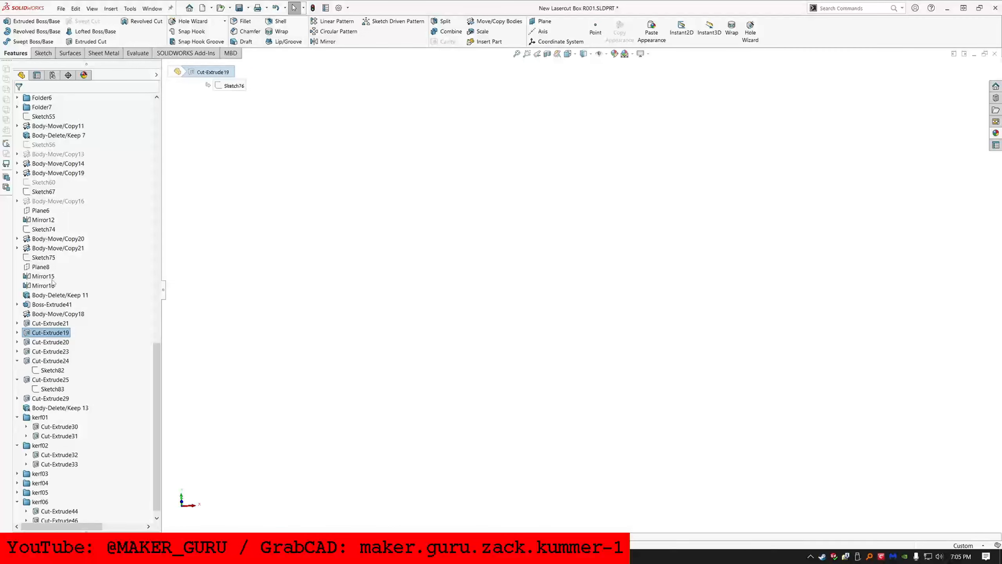
Step: Show the solid bodies Cut-Extrude29[1] through Cut-Extrude29[17]
{"action": "scroll", "coordinate": [65, 256], "scroll_direction": "up", "scroll_amount": 14}
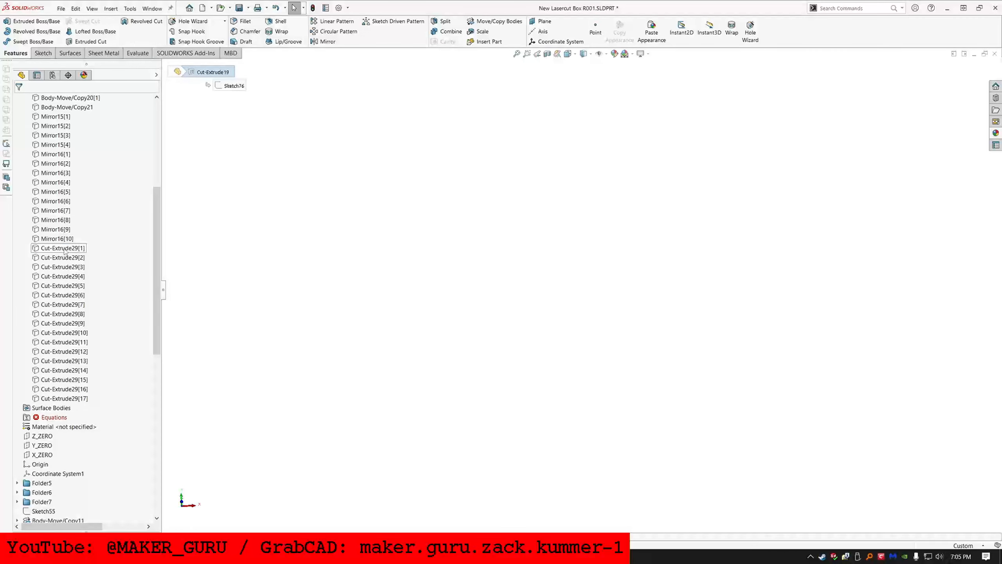
{"action": "left_click", "coordinate": [65, 251]}
{"action": "left_click", "coordinate": [63, 398], "text": "shift"}
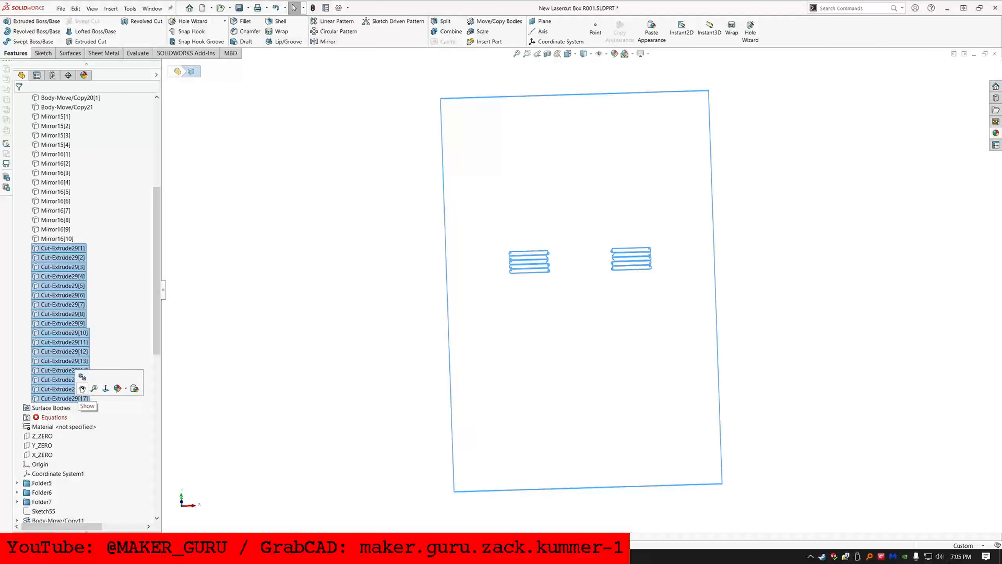
{"action": "left_click", "coordinate": [82, 388]}
{"action": "scroll", "coordinate": [551, 267], "scroll_direction": "down", "scroll_amount": 5}
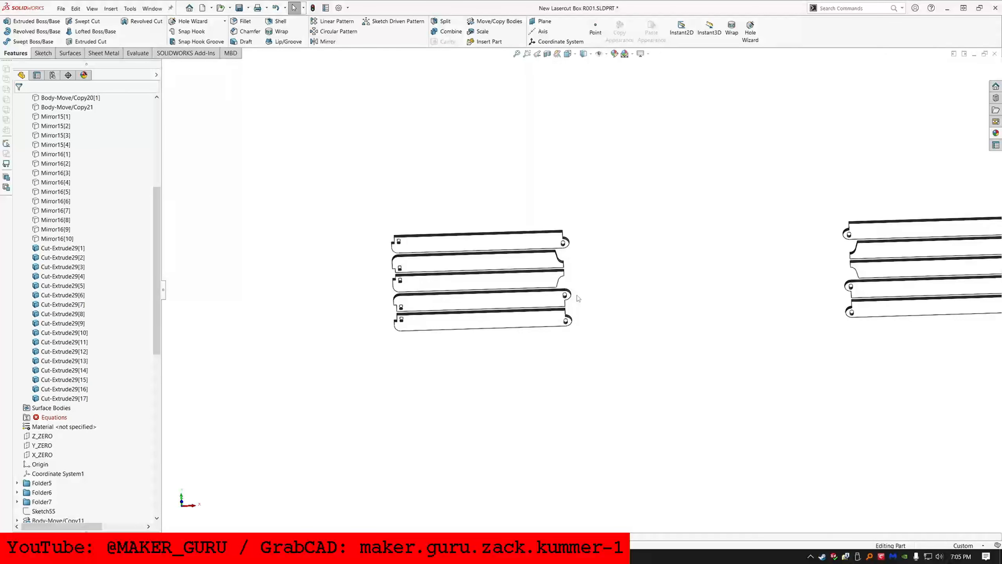
Step: Start a sketch on the sheet's face and select the five square hole faces of the left strip group for Convert Entities
{"action": "left_click", "coordinate": [403, 191]}
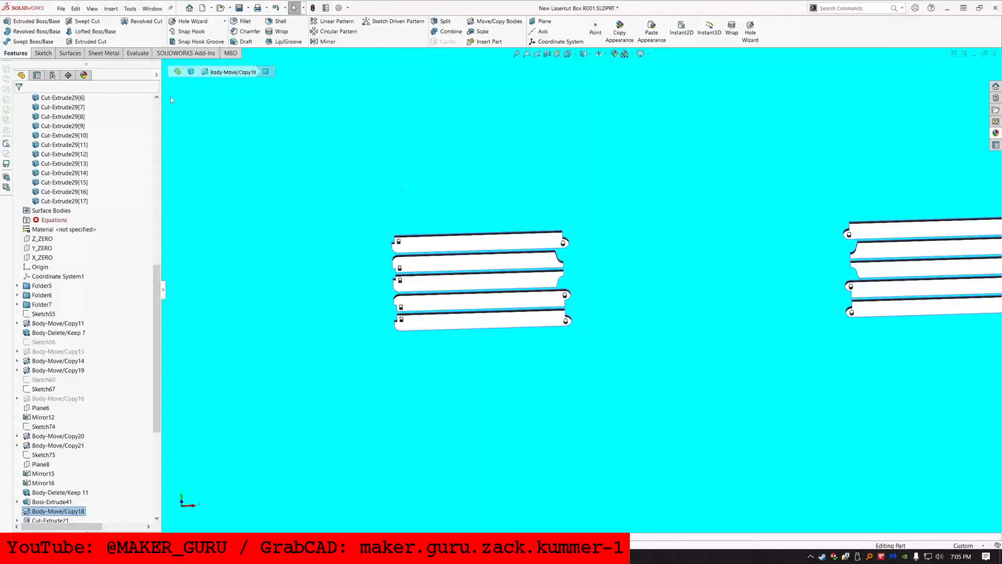
{"action": "left_click", "coordinate": [42, 53]}
{"action": "left_click", "coordinate": [35, 23]}
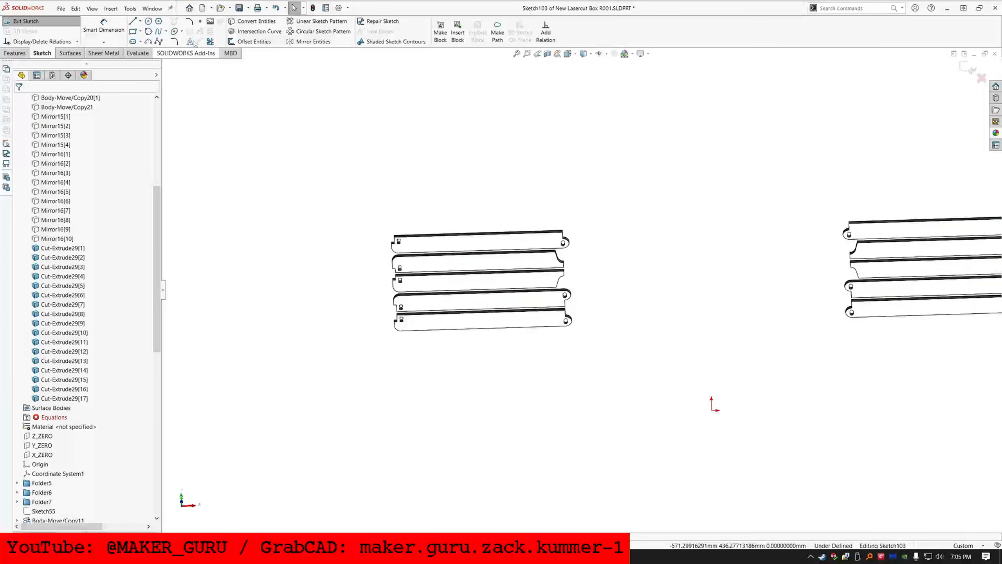
{"action": "left_click", "coordinate": [260, 25]}
{"action": "scroll", "coordinate": [394, 257], "scroll_direction": "down", "scroll_amount": 6}
{"action": "left_click", "coordinate": [416, 191]}
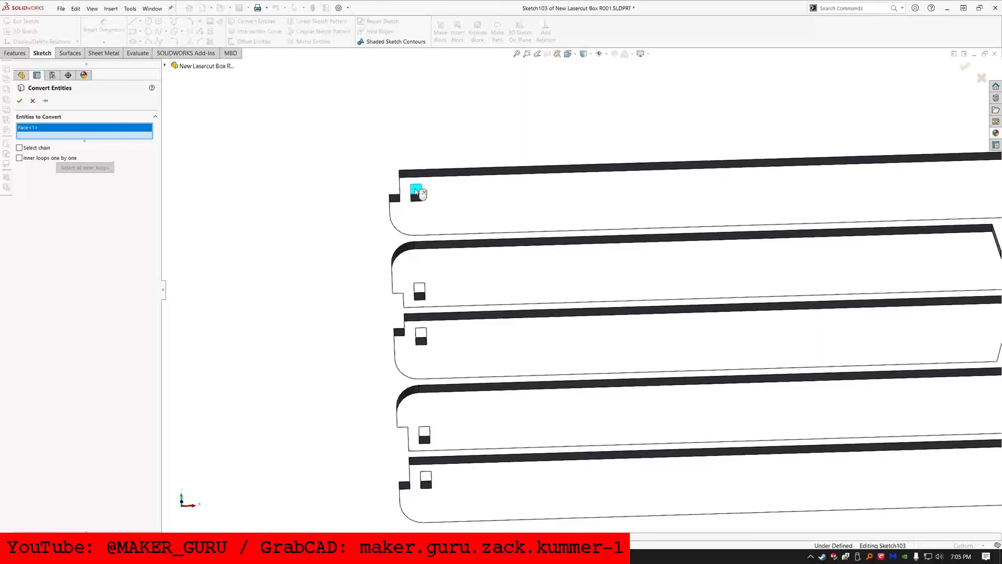
{"action": "left_click", "coordinate": [419, 289]}
{"action": "left_click", "coordinate": [421, 335]}
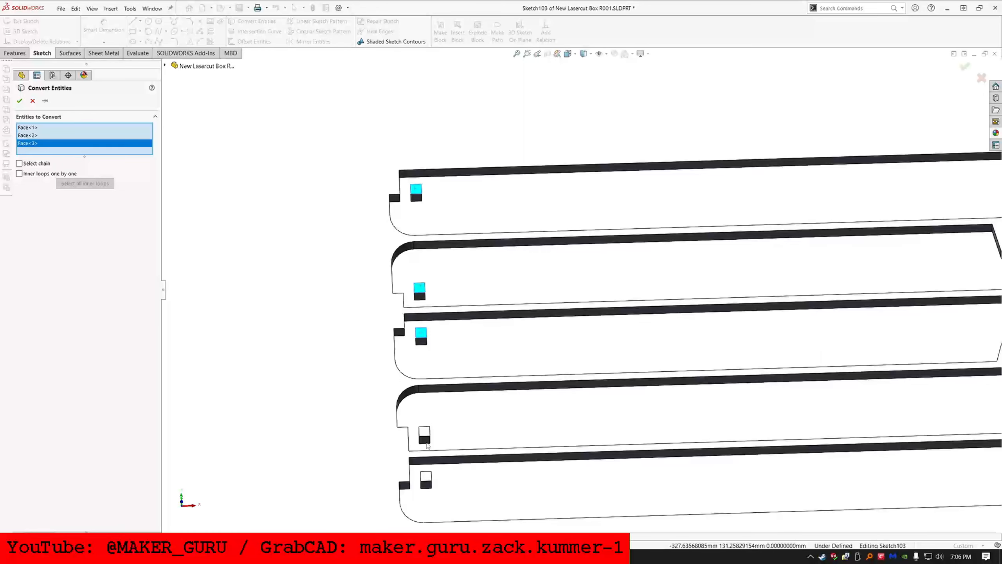
{"action": "left_click", "coordinate": [425, 431]}
{"action": "left_click", "coordinate": [427, 479]}
Step: Add the three round hole faces of the left strip group to the entities to convert
{"action": "scroll", "coordinate": [427, 479], "scroll_direction": "up", "scroll_amount": 4}
{"action": "scroll", "coordinate": [804, 401], "scroll_direction": "down", "scroll_amount": 5}
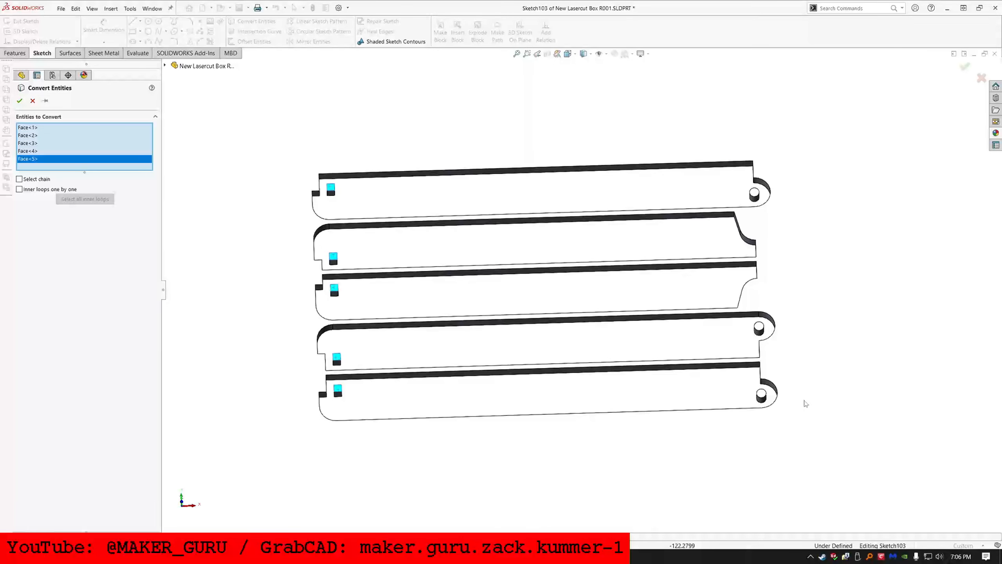
{"action": "left_click", "coordinate": [674, 401]}
{"action": "left_click", "coordinate": [673, 283]}
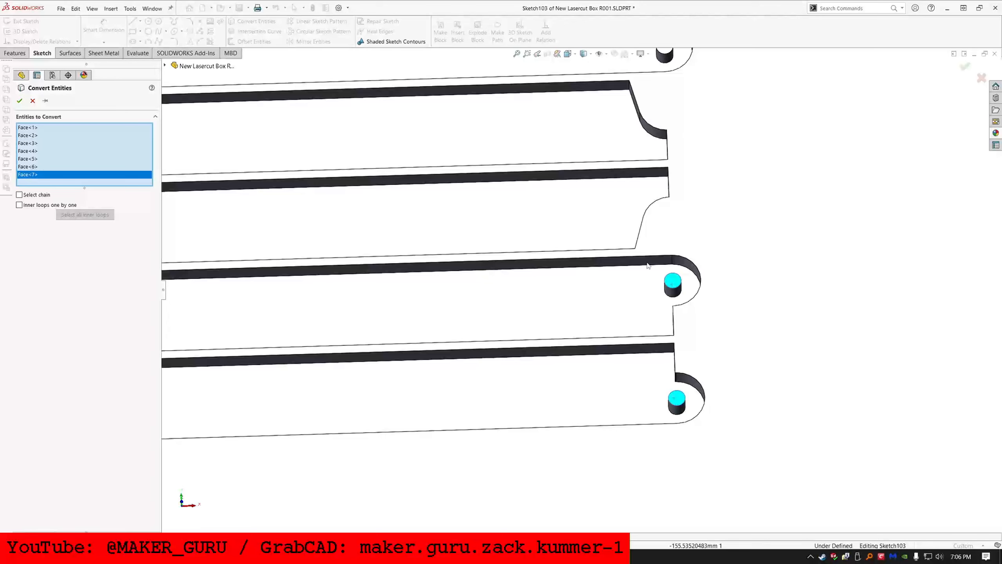
{"action": "scroll", "coordinate": [606, 183], "scroll_direction": "up", "scroll_amount": 2}
{"action": "left_click", "coordinate": [617, 169]}
Step: Add the three round hole faces of the right strip group to the entities to convert
{"action": "scroll", "coordinate": [730, 255], "scroll_direction": "up", "scroll_amount": 3}
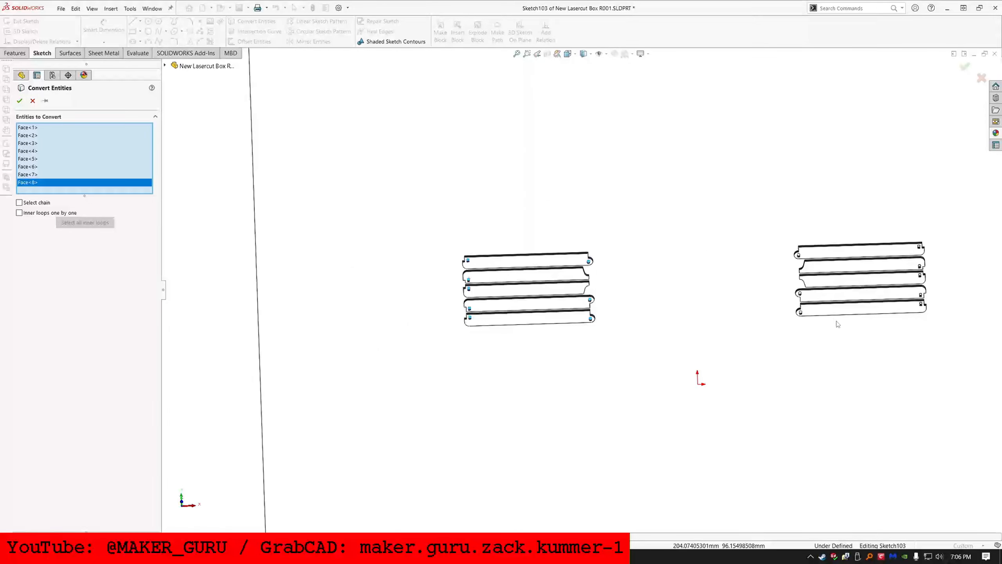
{"action": "scroll", "coordinate": [724, 290], "scroll_direction": "down", "scroll_amount": 4}
{"action": "left_click", "coordinate": [741, 351]}
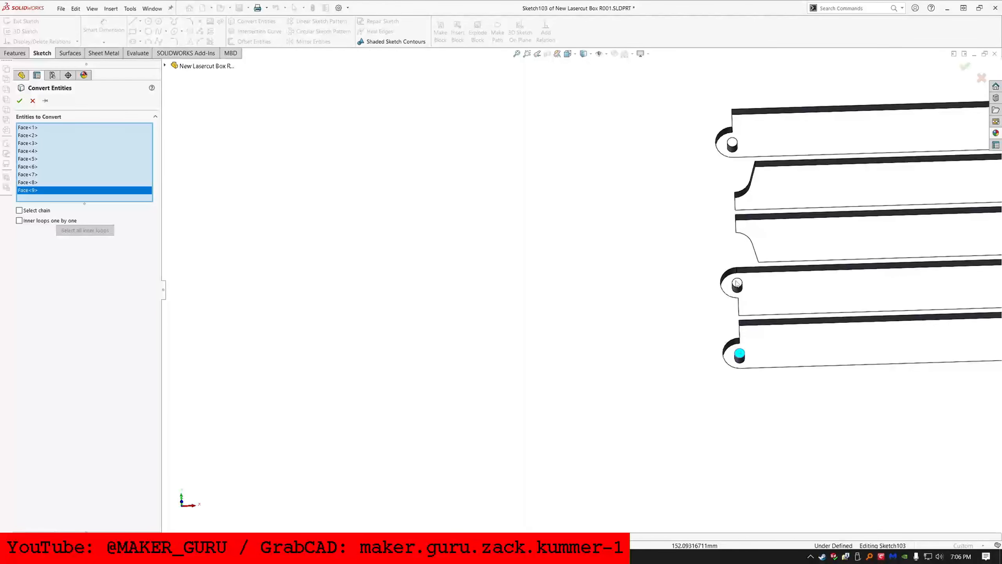
{"action": "left_click", "coordinate": [737, 284]}
{"action": "left_click", "coordinate": [733, 144]}
Step: Add the five square hole faces of the right strip group and convert all selected faces into sketch geometry
{"action": "scroll", "coordinate": [832, 227], "scroll_direction": "up", "scroll_amount": 2}
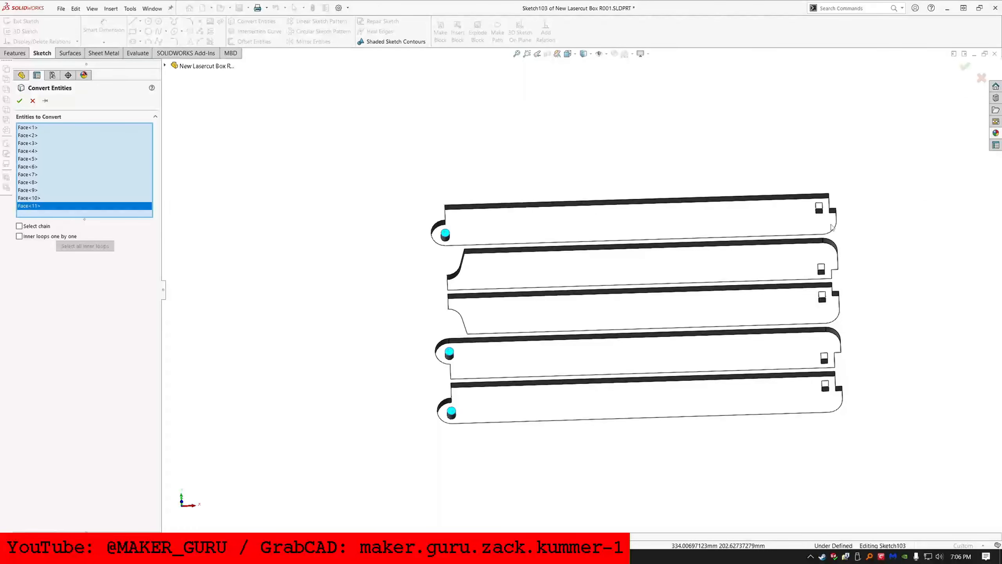
{"action": "left_click", "coordinate": [820, 206]}
{"action": "scroll", "coordinate": [801, 306], "scroll_direction": "down", "scroll_amount": 3}
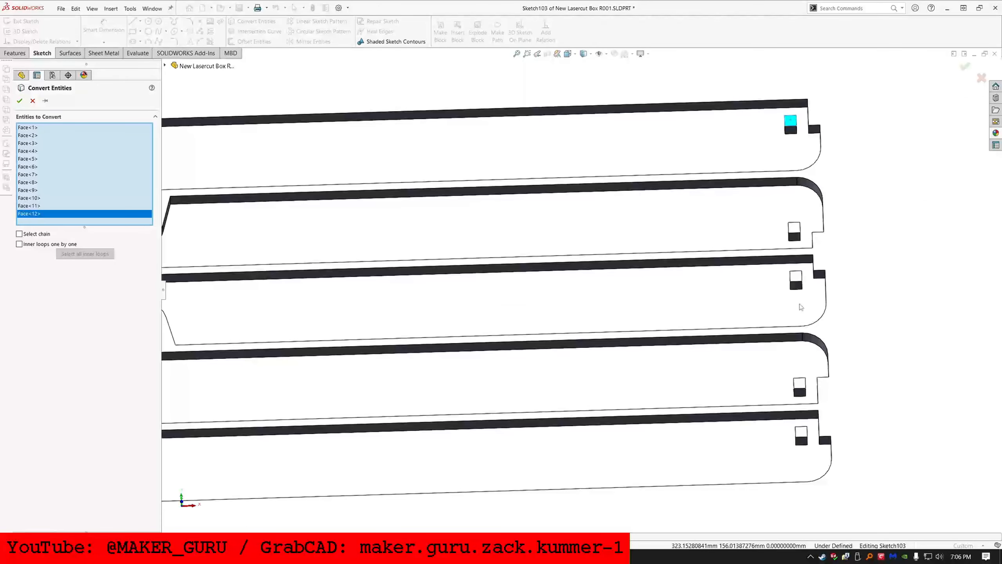
{"action": "left_click", "coordinate": [794, 229]}
{"action": "left_click", "coordinate": [796, 276]}
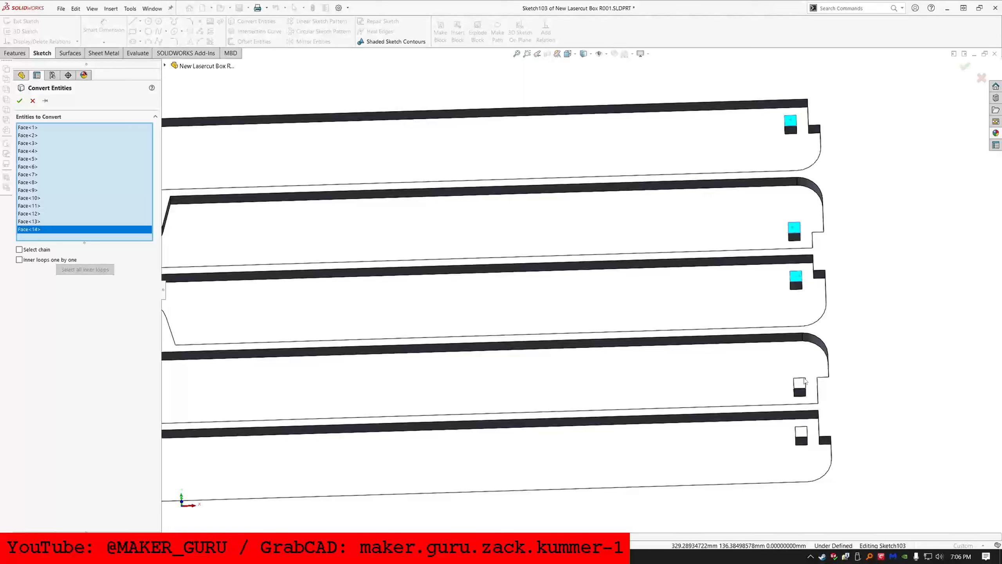
{"action": "left_click", "coordinate": [804, 381]}
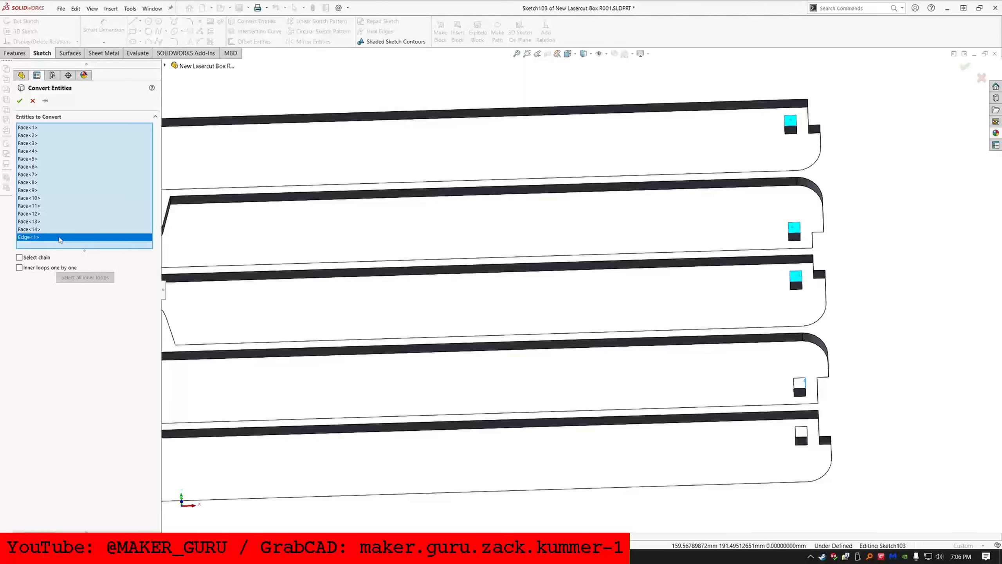
{"action": "key", "text": "Delete"}
{"action": "left_click", "coordinate": [800, 384]}
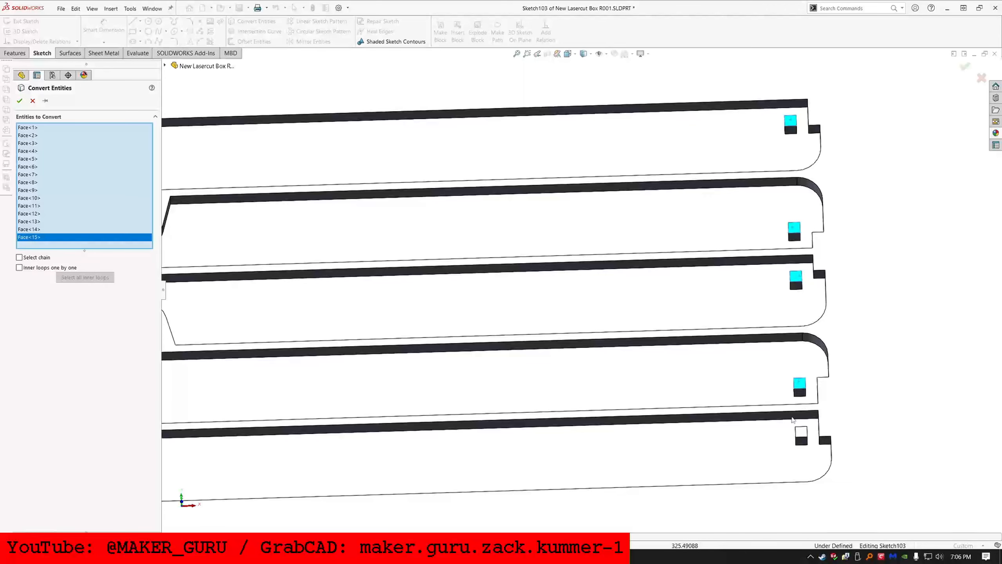
{"action": "left_click", "coordinate": [801, 433]}
{"action": "key", "text": "Return"}
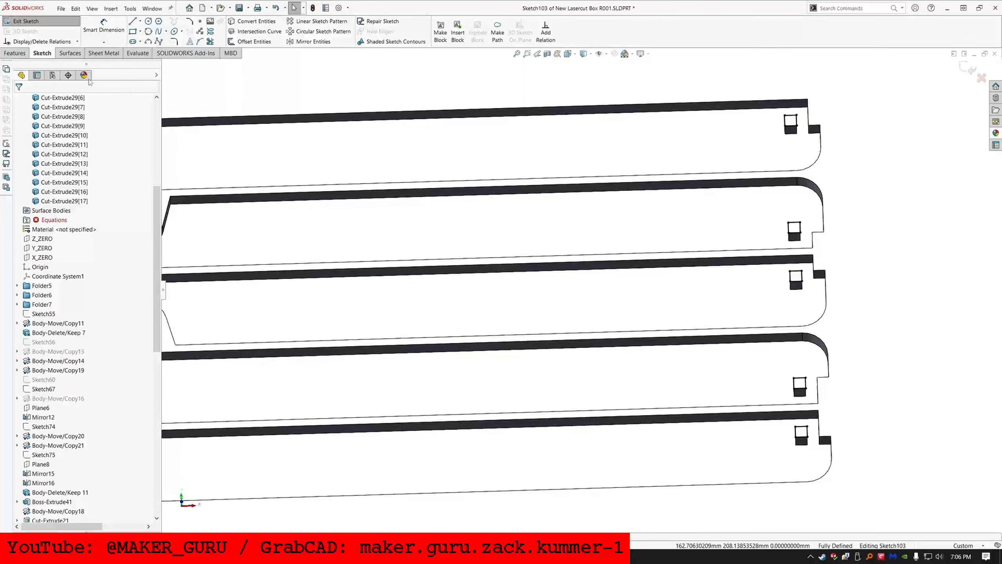
Step: Offset all the converted hole outlines with a dimension and set the offset distance to "KERF" / 2
{"action": "key", "text": "ctrl+a"}
{"action": "left_click", "coordinate": [257, 41]}
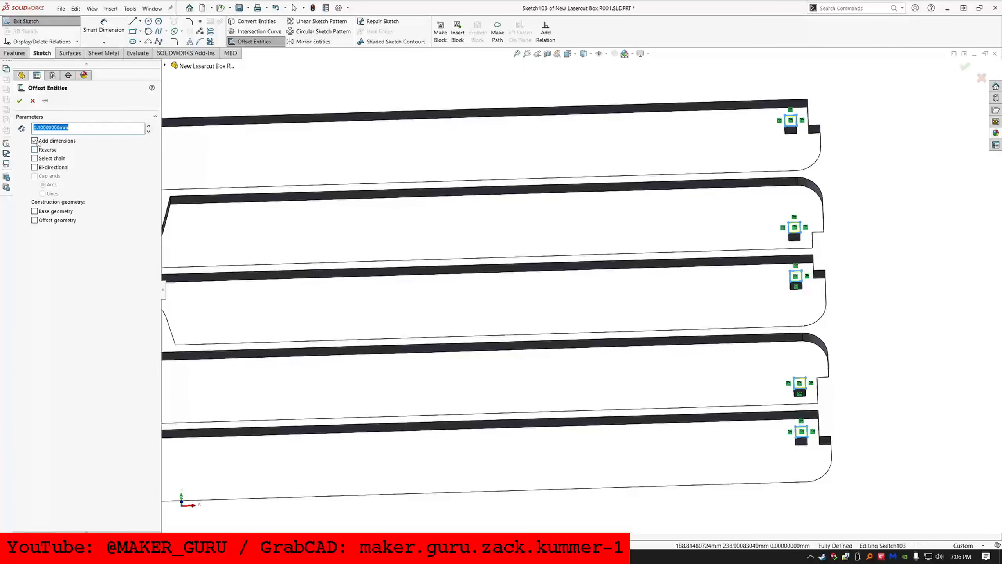
{"action": "left_click", "coordinate": [20, 101]}
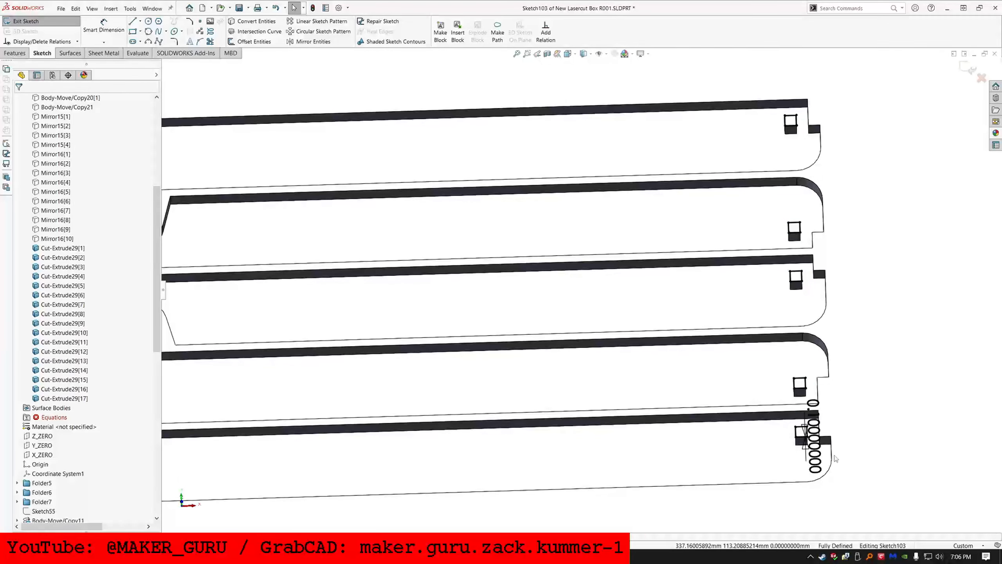
{"action": "double_click", "coordinate": [814, 438]}
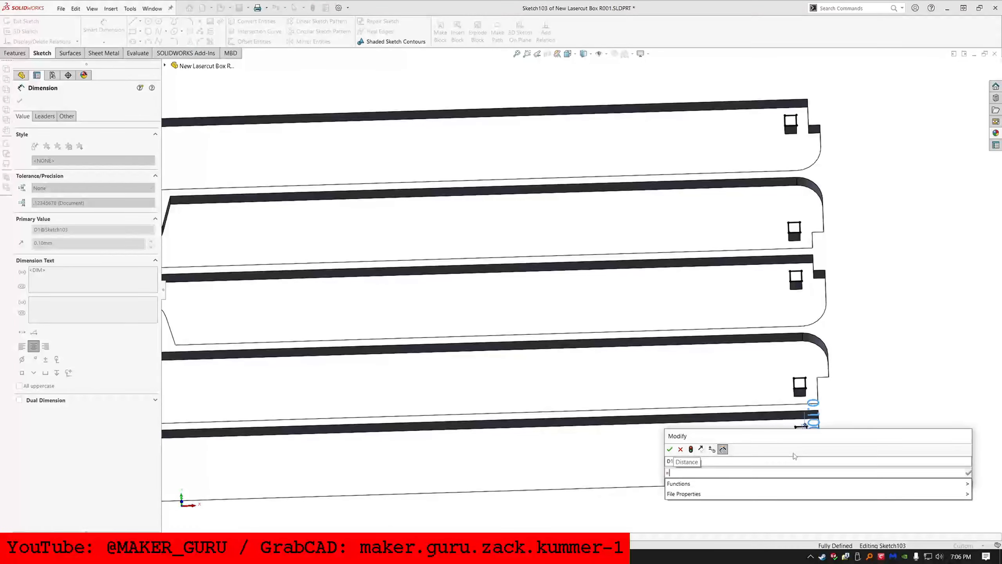
{"action": "type", "text": "="}
{"action": "left_click", "coordinate": [701, 486]}
{"action": "type", "text": "/2"}
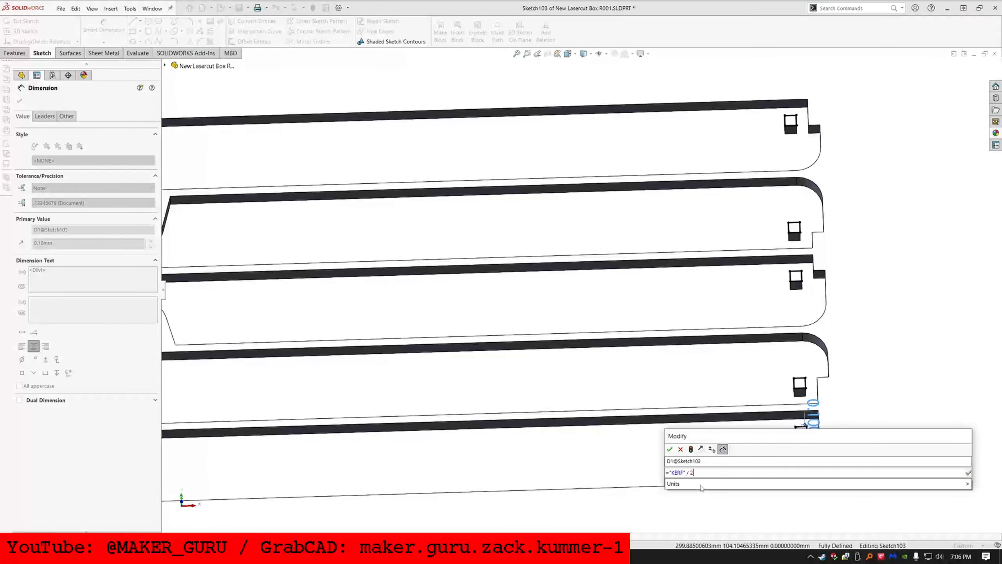
{"action": "key", "text": "Return"}
Step: Cut-extrude the offset hole sketch Through All
{"action": "left_click", "coordinate": [15, 53]}
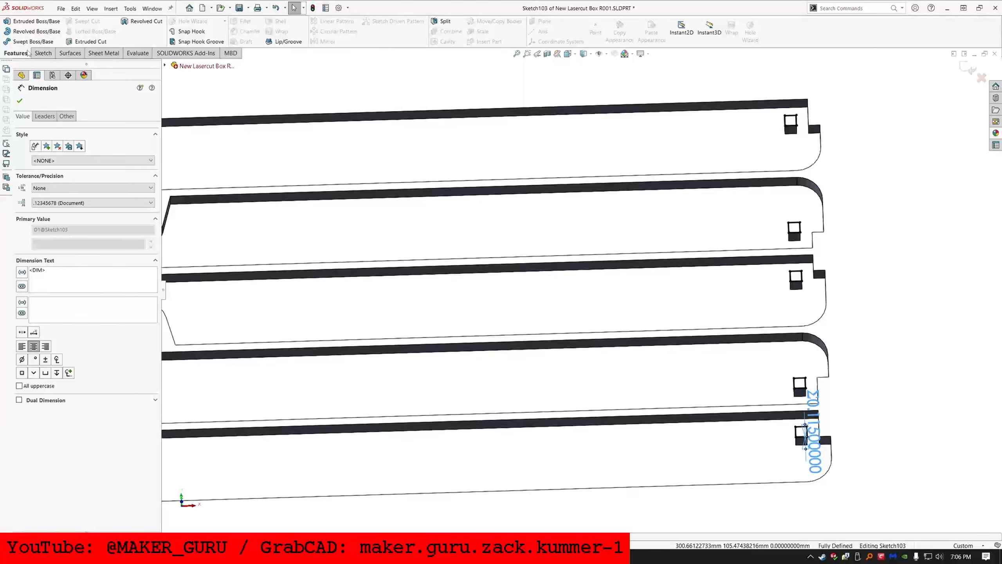
{"action": "left_click", "coordinate": [72, 40]}
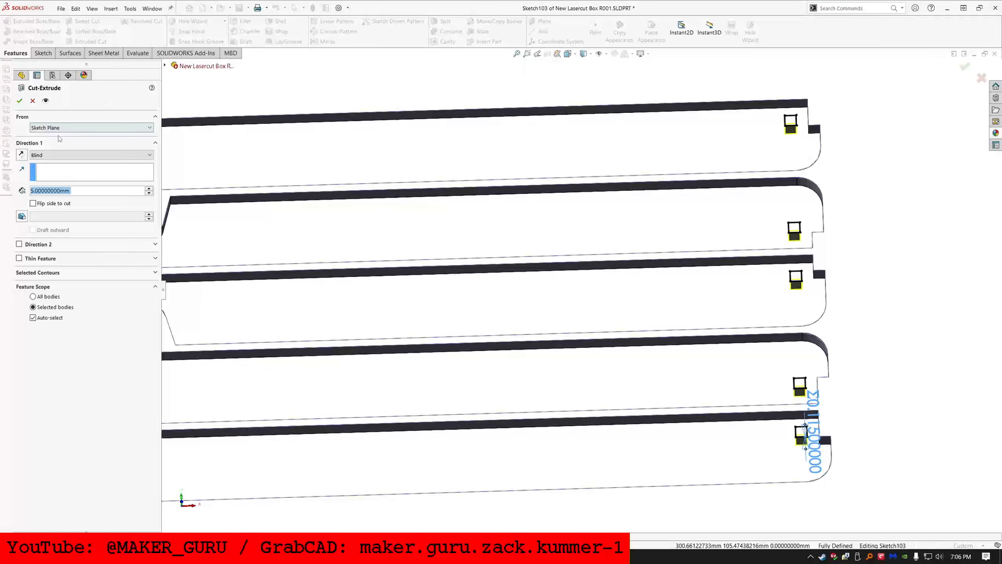
{"action": "left_click", "coordinate": [41, 157]}
{"action": "left_click", "coordinate": [43, 168]}
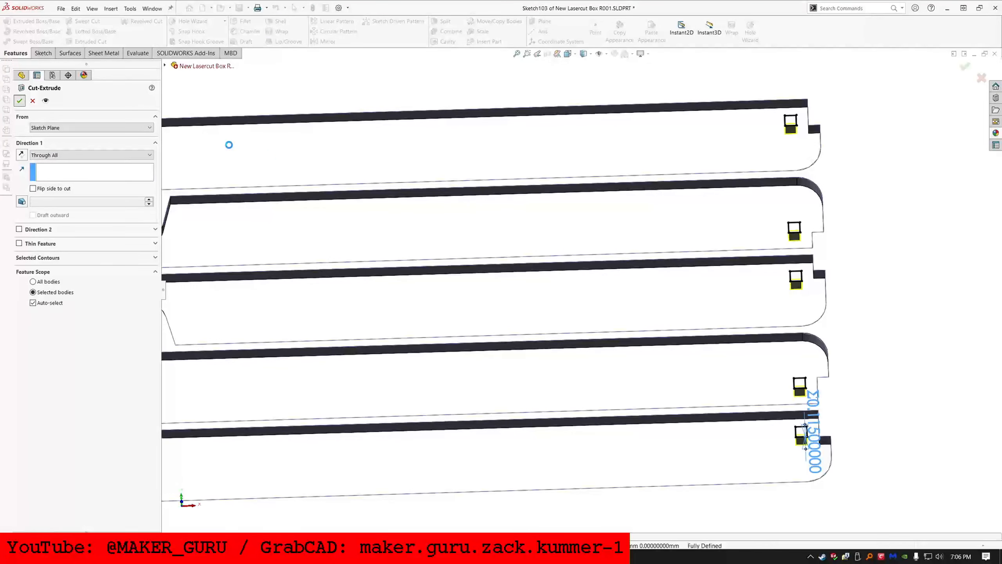
Step: Start a new sketch on the sheet's face and convert all its inner loops into sketch geometry
{"action": "left_click", "coordinate": [42, 53]}
{"action": "left_click", "coordinate": [21, 21]}
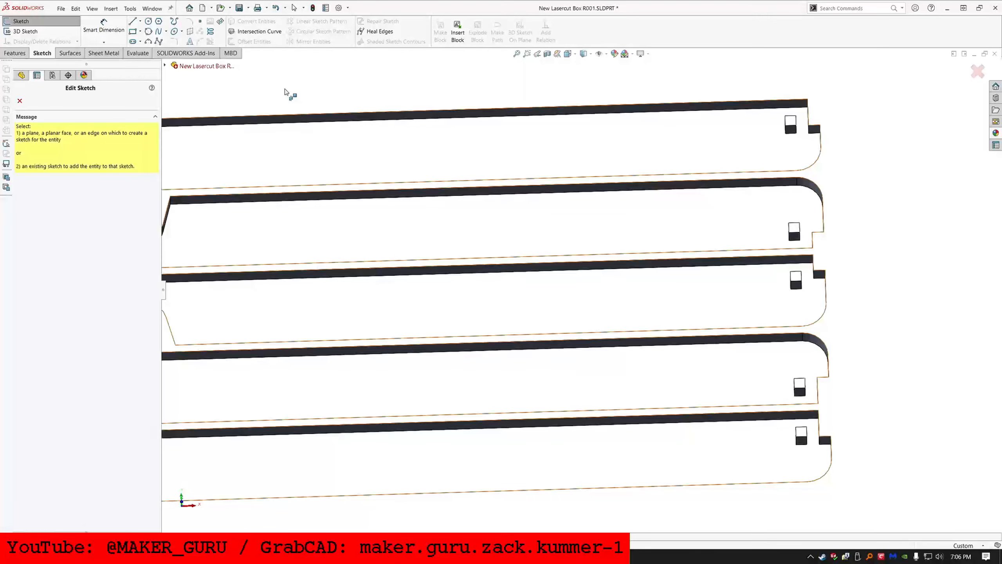
{"action": "left_click", "coordinate": [286, 94]}
{"action": "left_click", "coordinate": [256, 21]}
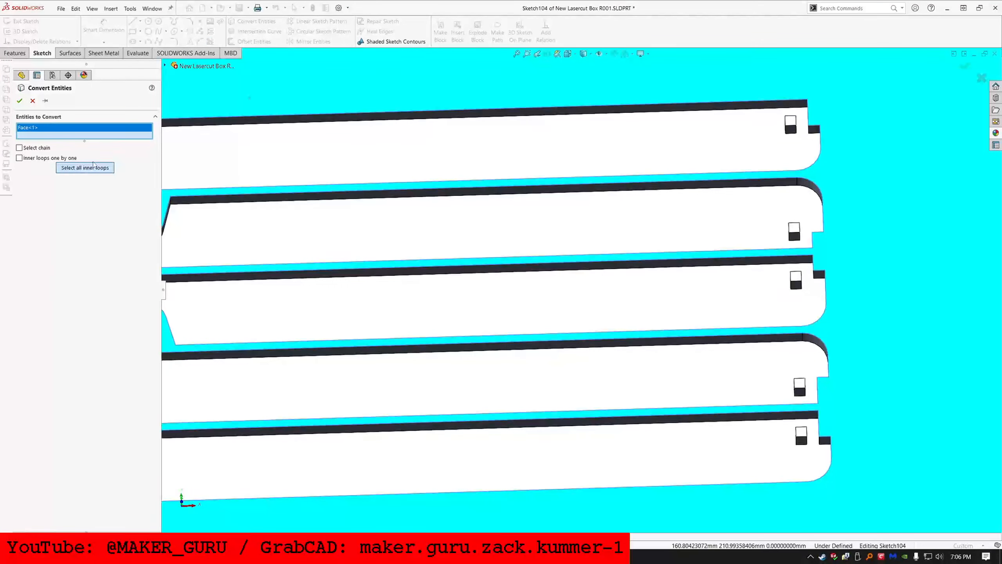
{"action": "left_click", "coordinate": [85, 167]}
{"action": "left_click", "coordinate": [19, 100]}
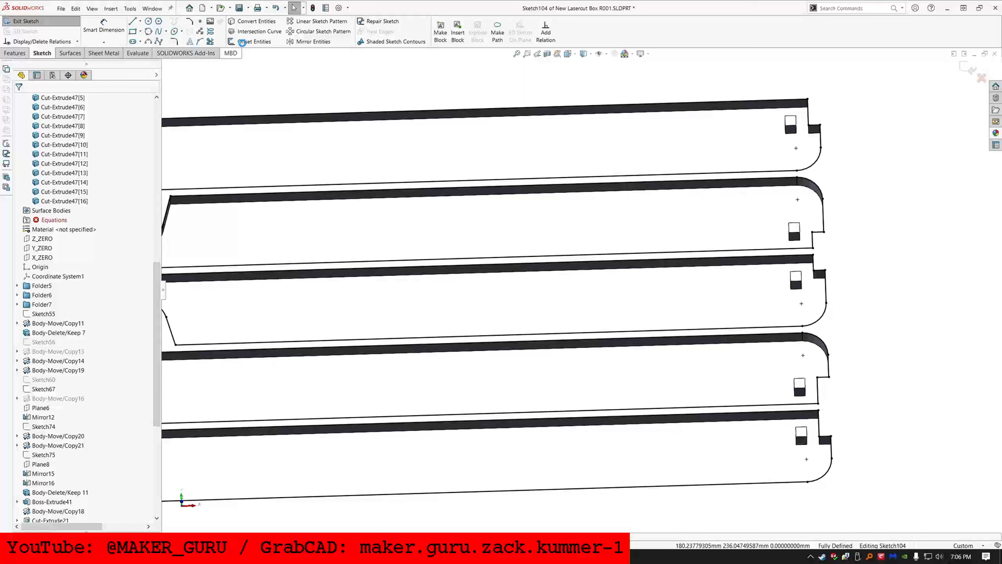
Step: Offset all the converted inner loop outlines with a dimension and set the offset distance to "KERF" / 2
{"action": "key", "text": "ctrl+a"}
{"action": "left_click", "coordinate": [254, 41]}
{"action": "left_click", "coordinate": [19, 101]}
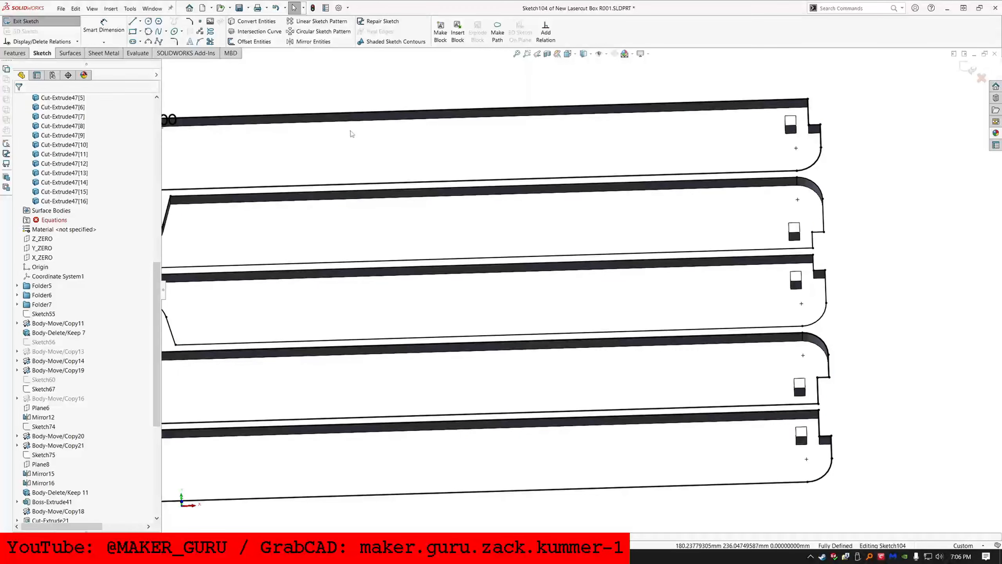
{"action": "scroll", "coordinate": [386, 224], "scroll_direction": "up", "scroll_amount": 5}
{"action": "double_click", "coordinate": [386, 224]}
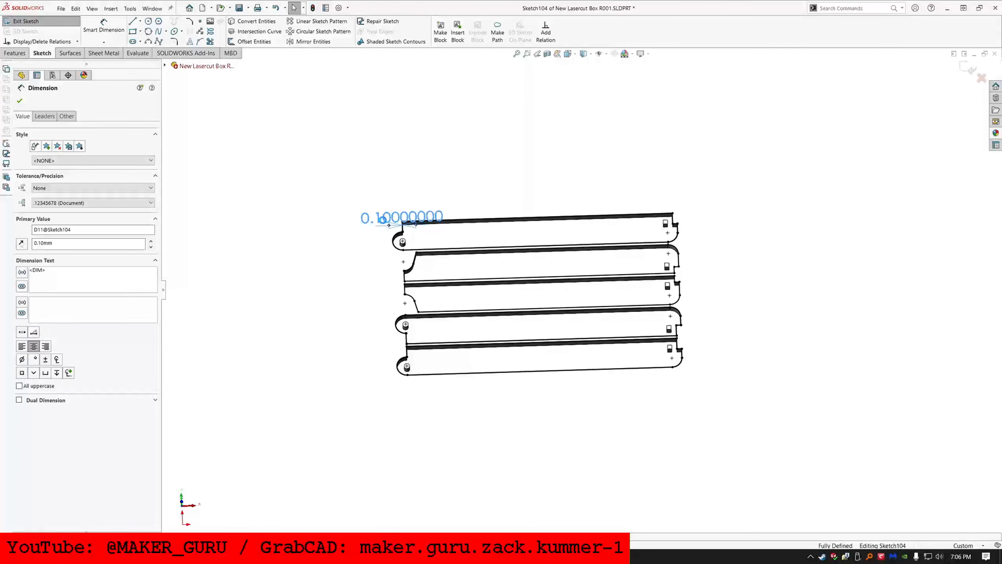
{"action": "type", "text": "="}
{"action": "left_click", "coordinate": [252, 242]}
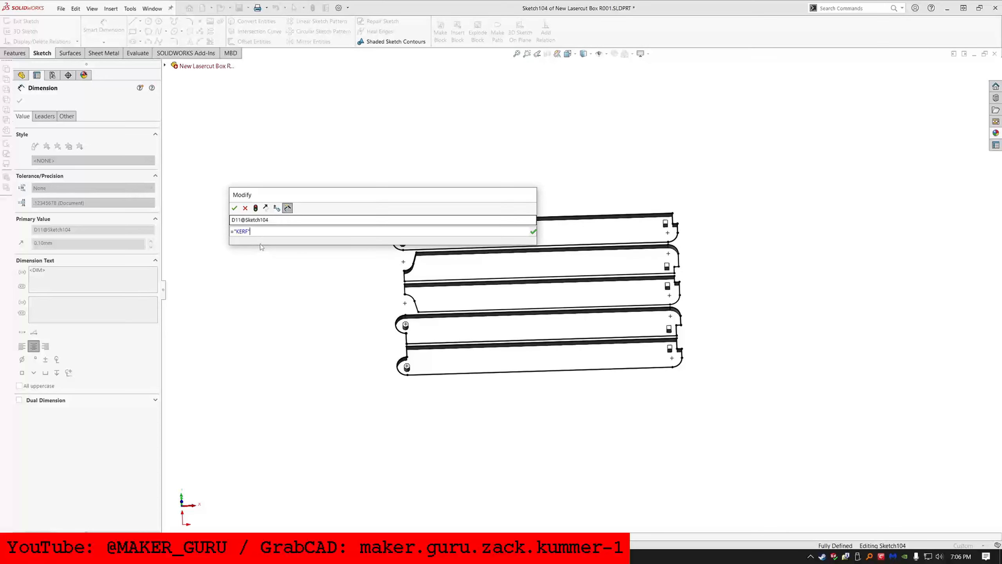
{"action": "key", "text": "Return"}
{"action": "key", "text": "Return"}
Step: Cut-extrude the offset inner loop sketch Through All
{"action": "left_click", "coordinate": [14, 53]}
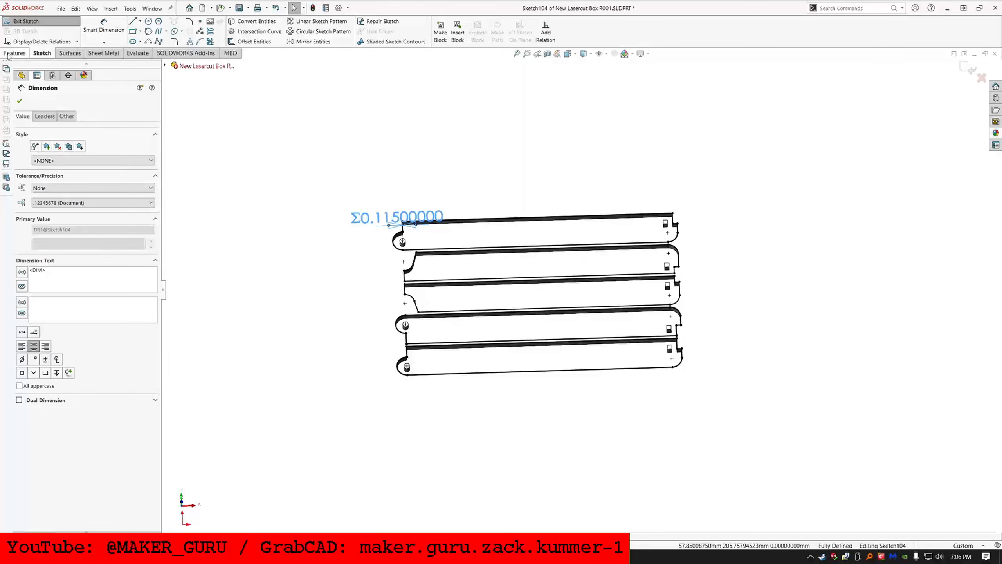
{"action": "left_click", "coordinate": [88, 41]}
{"action": "left_click", "coordinate": [63, 155]}
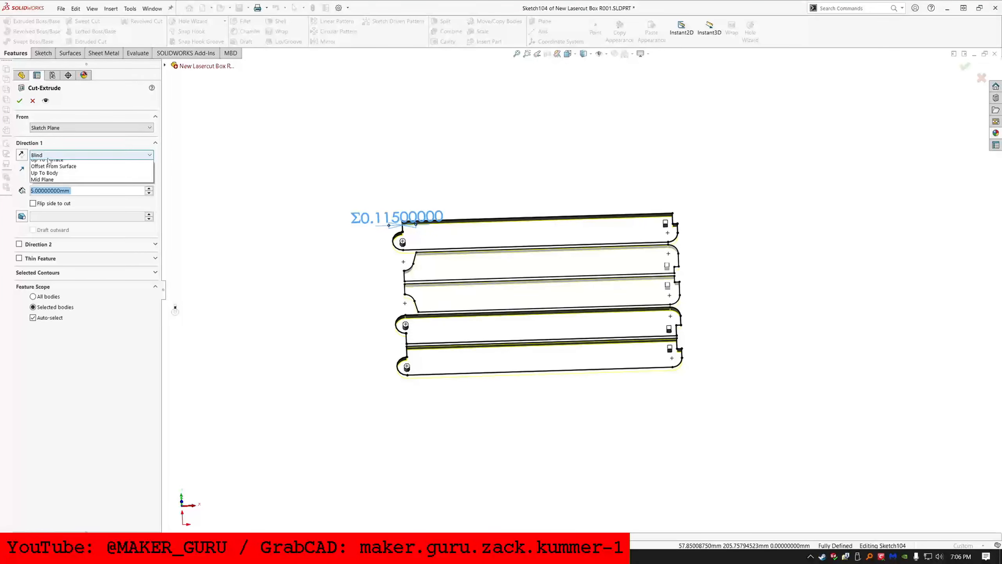
{"action": "left_click", "coordinate": [49, 169]}
{"action": "key", "text": "Return"}
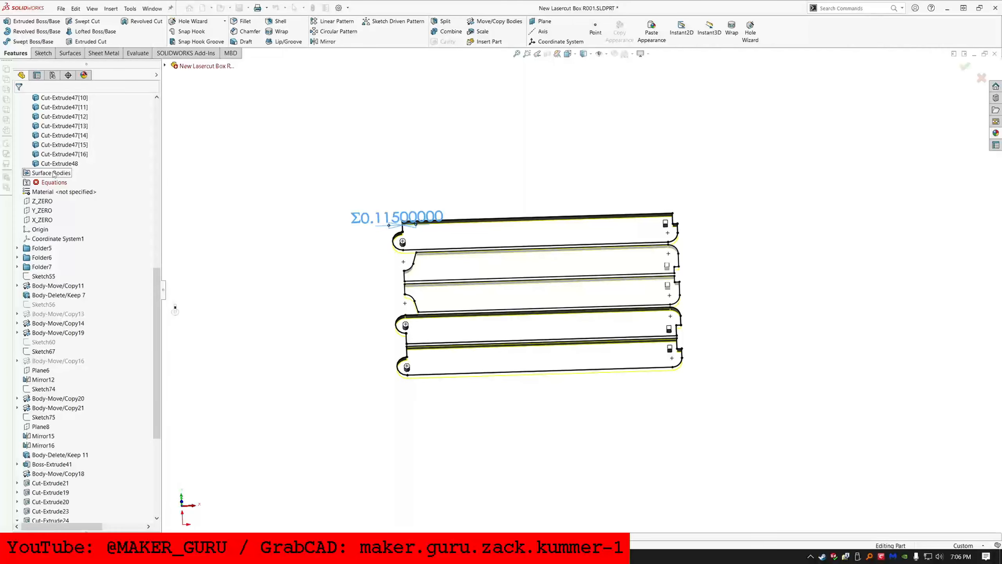
Step: Group Cut-Extrude47 and Cut-Extrude48 into a new folder named kerf07
{"action": "left_click", "coordinate": [41, 502]}
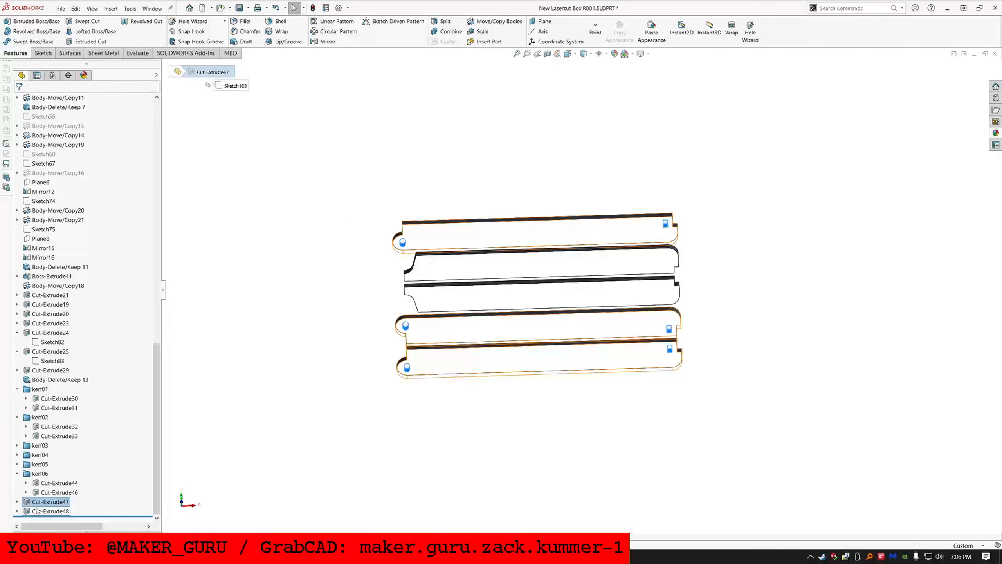
{"action": "left_click", "coordinate": [38, 513], "text": "ctrl"}
{"action": "right_click", "coordinate": [37, 512]}
{"action": "left_click", "coordinate": [58, 478]}
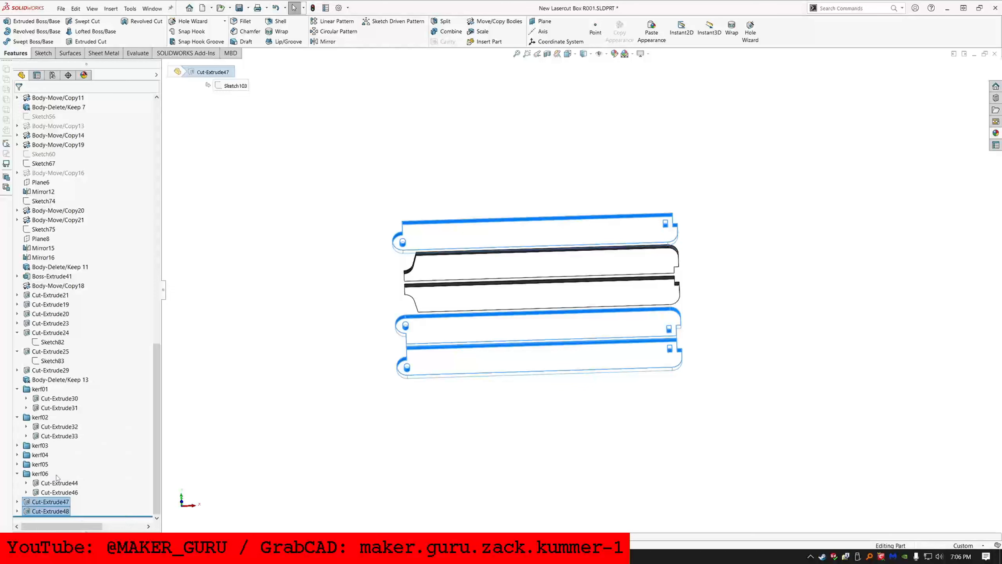
{"action": "type", "text": "kerf07"}
{"action": "key", "text": "Return"}
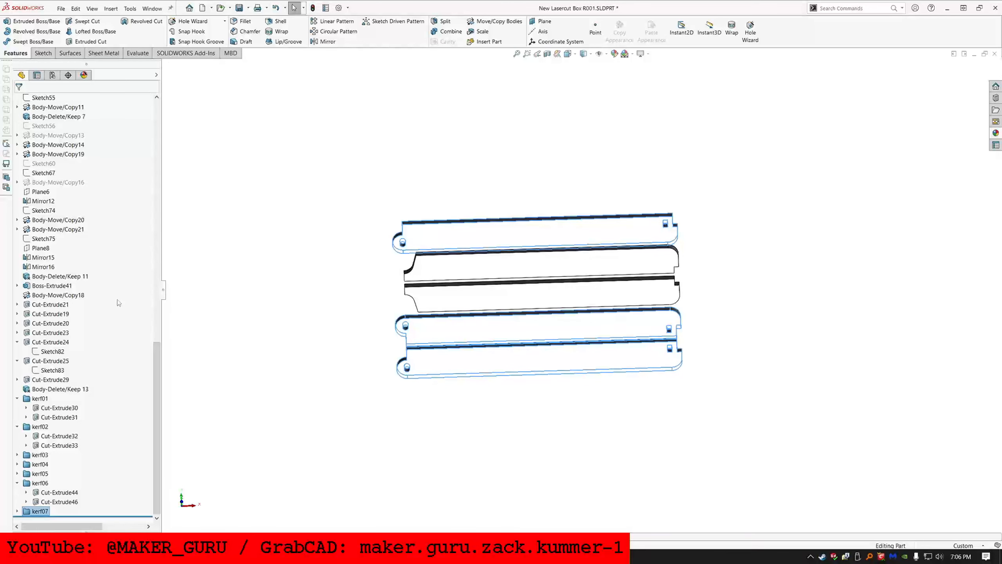
Step: Group the solid bodies from Cut-Extrude47[5] through Cut-Extrude48 into a new body subfolder
{"action": "scroll", "coordinate": [118, 303], "scroll_direction": "up", "scroll_amount": 8}
{"action": "scroll", "coordinate": [118, 302], "scroll_direction": "down", "scroll_amount": 5}
{"action": "scroll", "coordinate": [118, 302], "scroll_direction": "down", "scroll_amount": 3}
{"action": "left_click", "coordinate": [17, 511]}
{"action": "scroll", "coordinate": [35, 480], "scroll_direction": "up", "scroll_amount": 9}
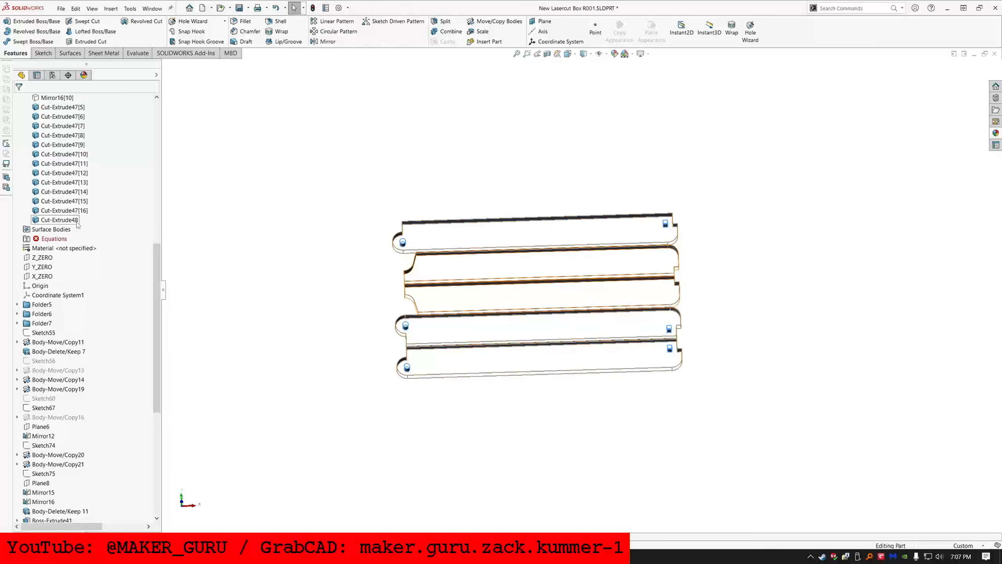
{"action": "left_click", "coordinate": [59, 220]}
{"action": "left_click", "coordinate": [72, 110], "text": "shift"}
{"action": "right_click", "coordinate": [61, 112]}
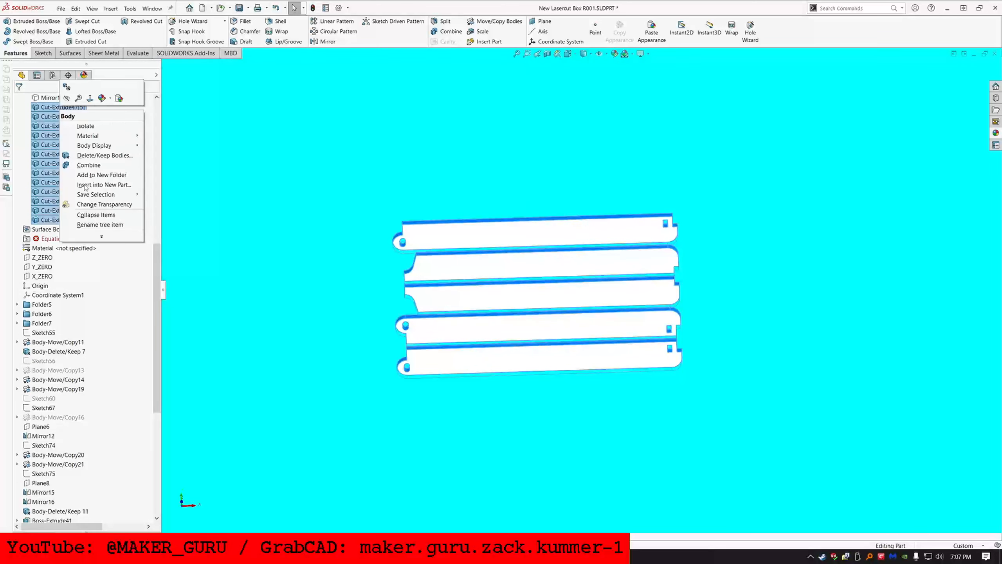
{"action": "left_click", "coordinate": [96, 176]}
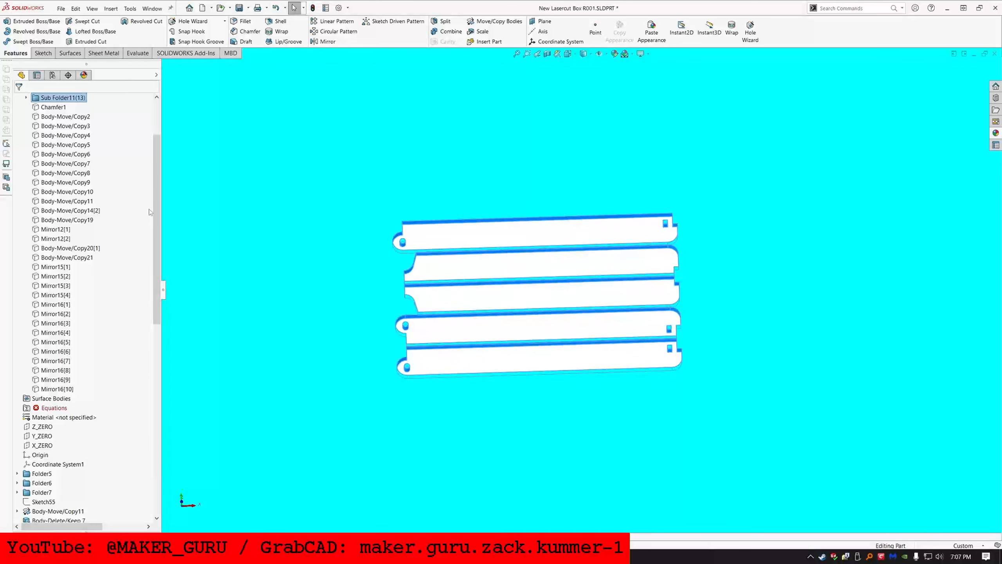
{"action": "scroll", "coordinate": [237, 184], "scroll_direction": "up", "scroll_amount": 3}
{"action": "key", "text": "Return"}
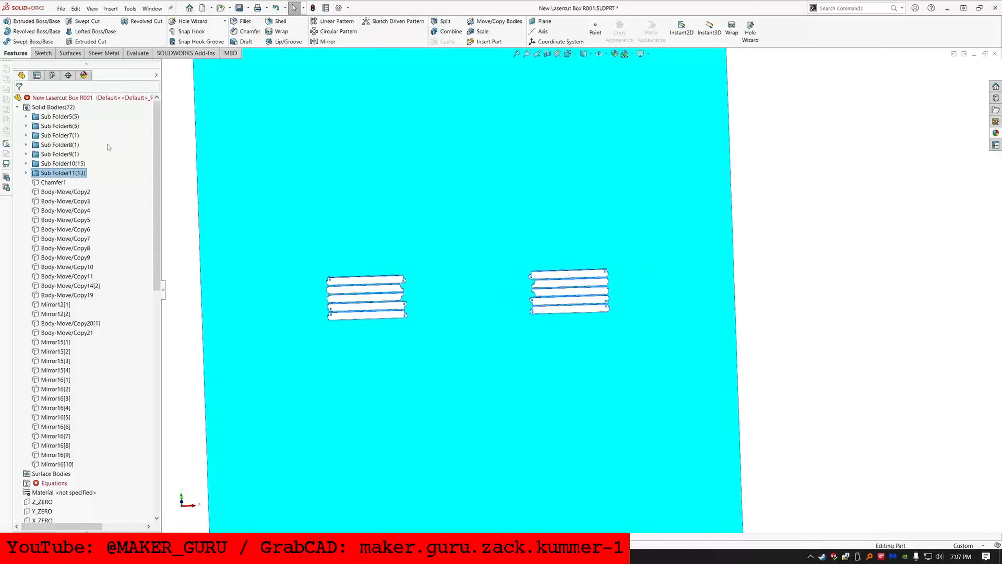
Step: Show all the hidden solid bodies from Chamfer1 through Mirror16[10] and deselect them
{"action": "left_click", "coordinate": [67, 108]}
{"action": "right_click", "coordinate": [67, 107]}
{"action": "key", "text": "Escape"}
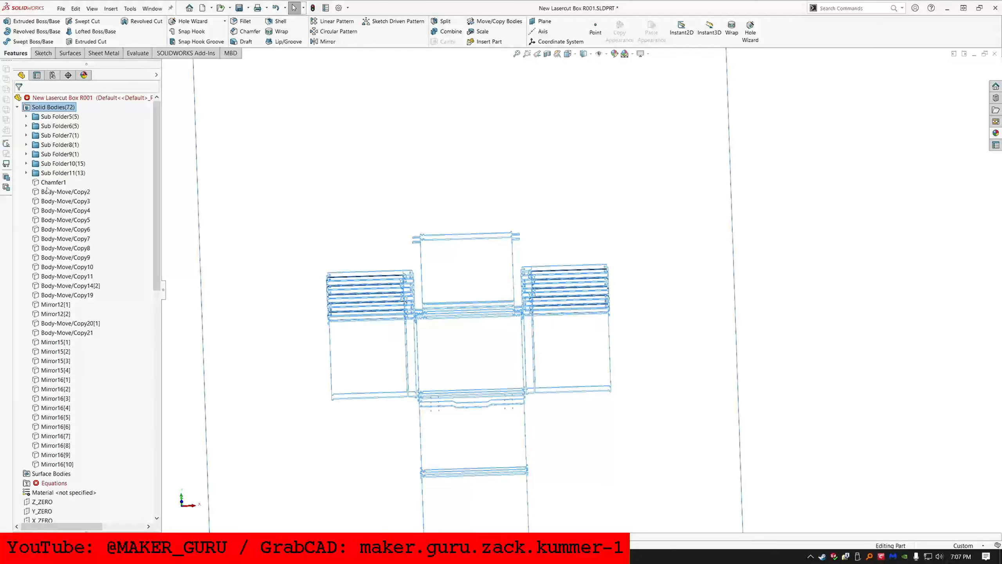
{"action": "left_click", "coordinate": [47, 182]}
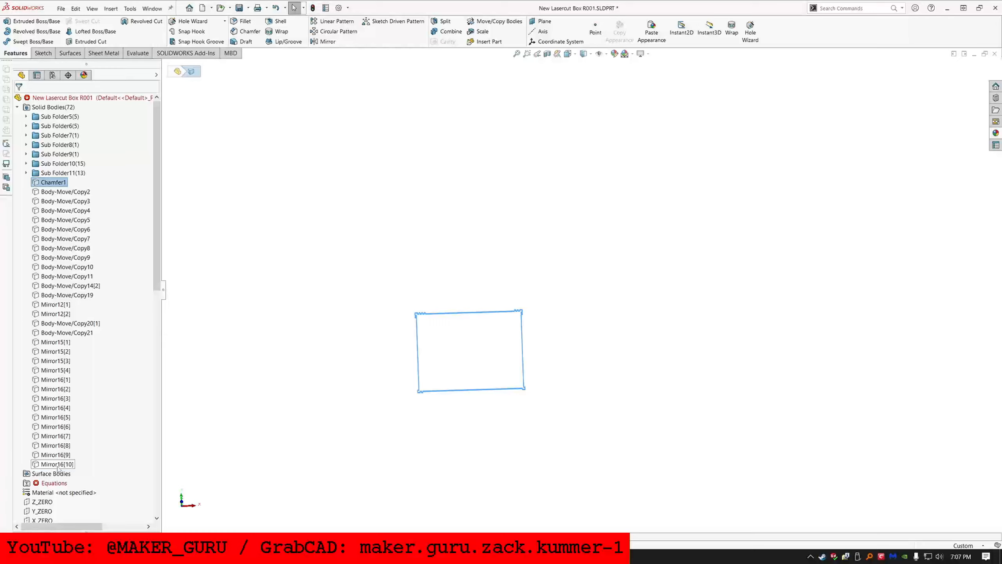
{"action": "left_click", "coordinate": [58, 465], "text": "shift"}
{"action": "left_click", "coordinate": [338, 402]}
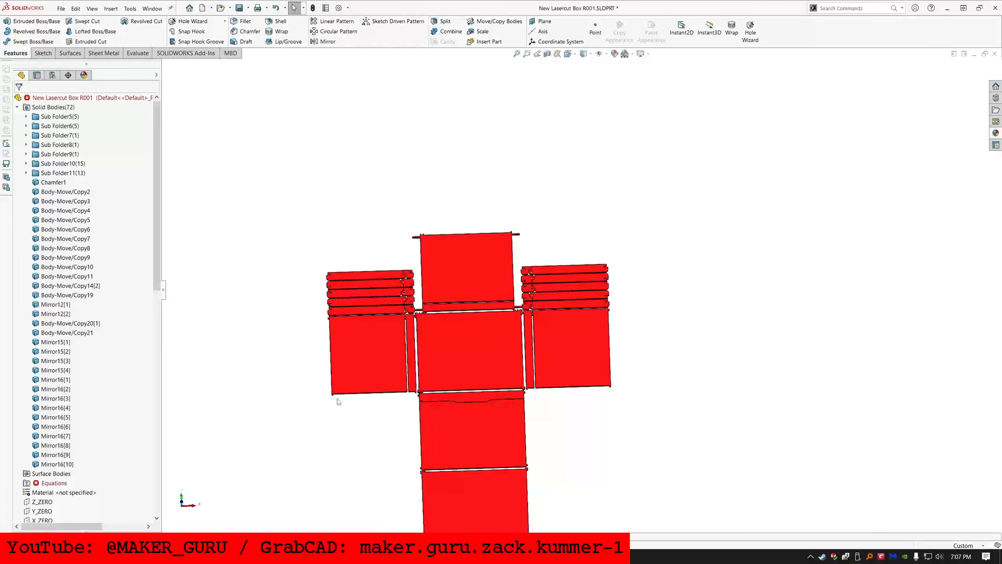
{"action": "mouse_move", "coordinate": [453, 387]}
{"action": "middle_mouse_down"}
{"action": "mouse_move", "coordinate": [601, 254]}
{"action": "mouse_move", "coordinate": [459, 406]}
{"action": "middle_mouse_up"}
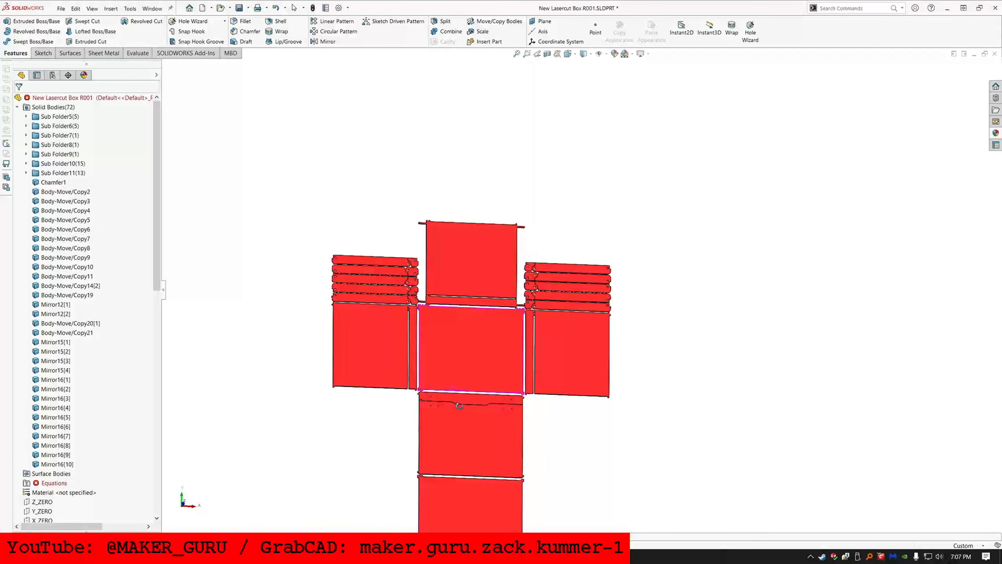
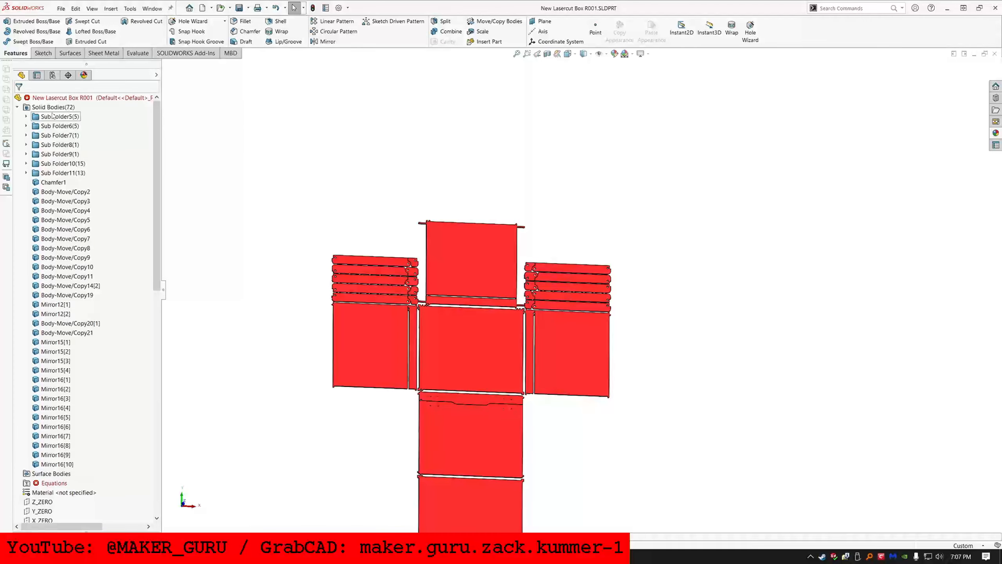
Step: Collapse the expanded kerf folders and cut features, and collapse all remaining items in the feature tree
{"action": "scroll", "coordinate": [74, 291], "scroll_direction": "down", "scroll_amount": 15}
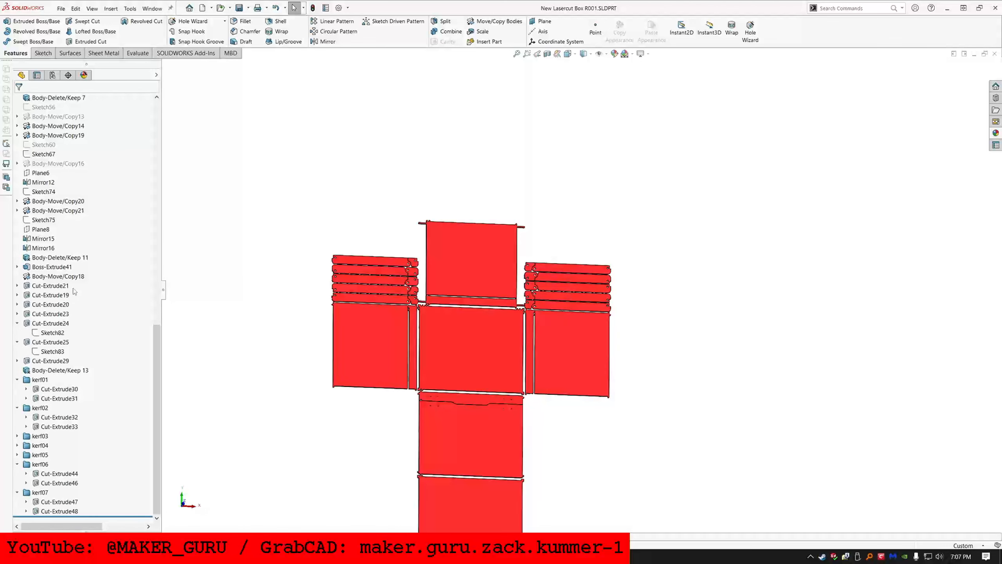
{"action": "left_click", "coordinate": [17, 465]}
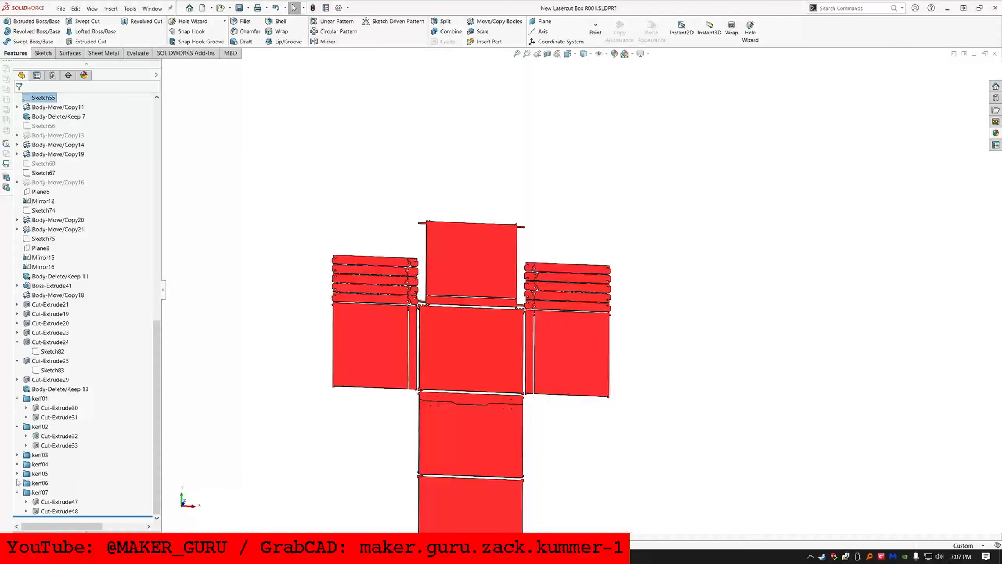
{"action": "left_click", "coordinate": [17, 492]}
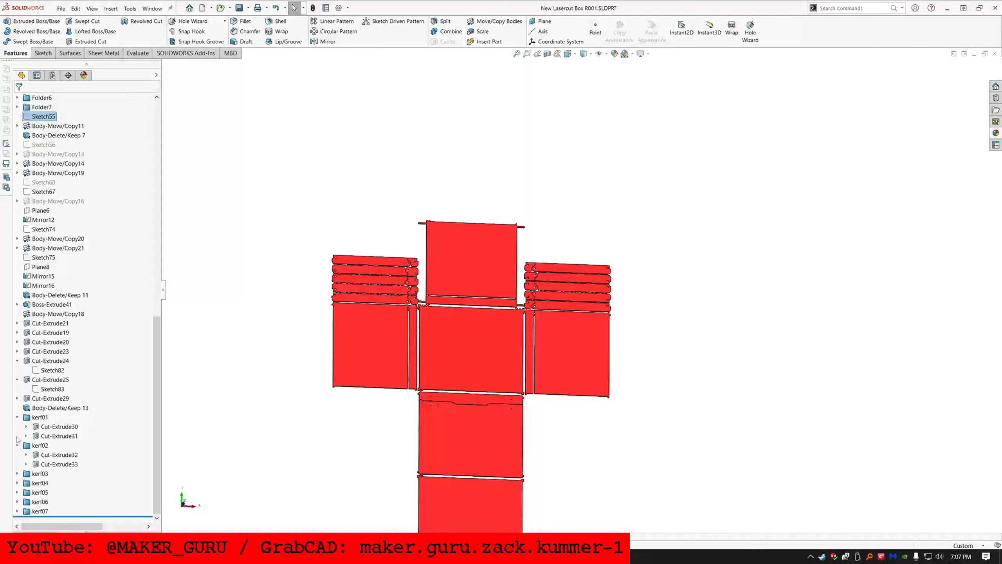
{"action": "left_click", "coordinate": [18, 445]}
{"action": "left_click", "coordinate": [17, 435]}
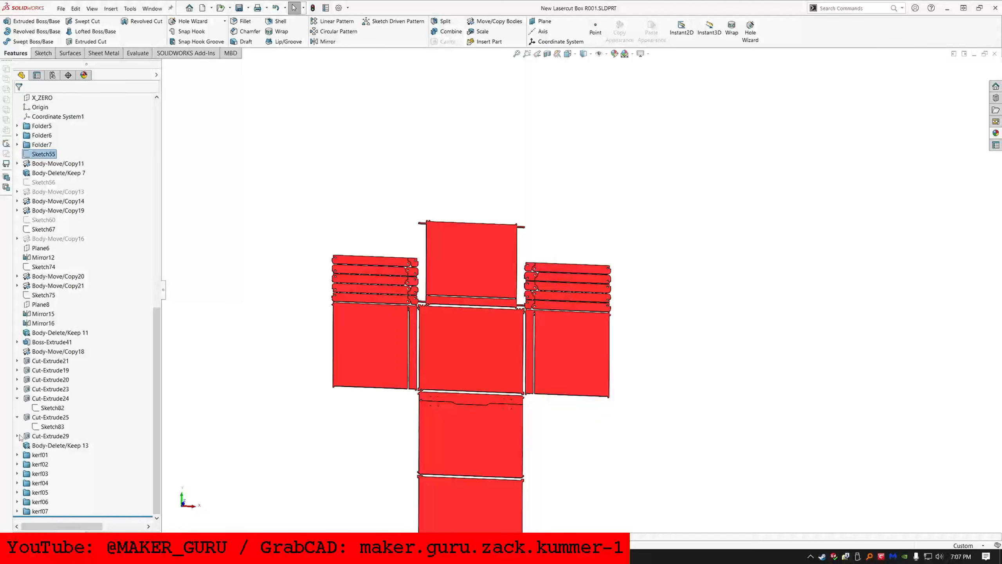
{"action": "left_click", "coordinate": [17, 436]}
{"action": "left_click", "coordinate": [18, 418]}
{"action": "left_click", "coordinate": [17, 399]}
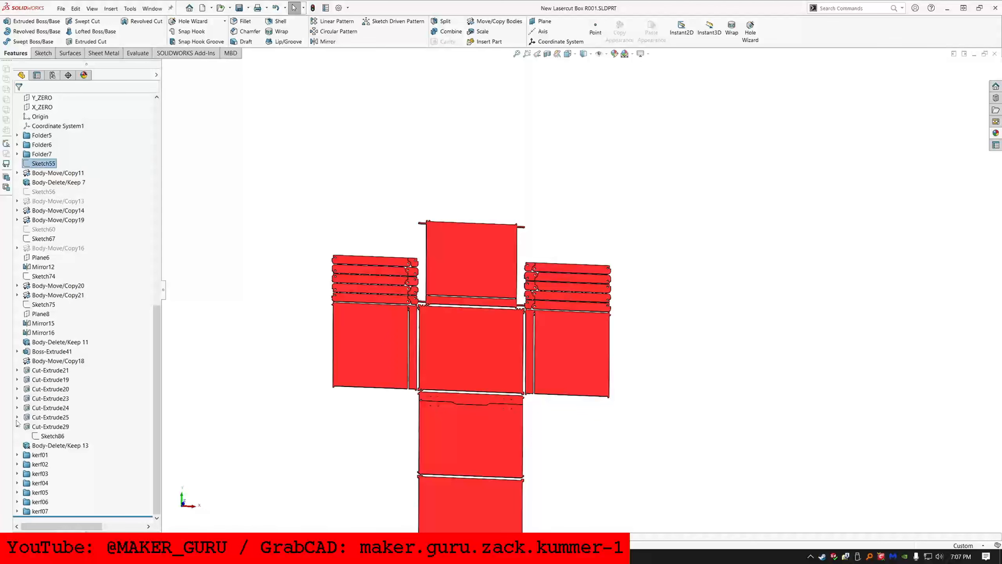
{"action": "left_click", "coordinate": [17, 426]}
{"action": "scroll", "coordinate": [56, 237], "scroll_direction": "up", "scroll_amount": 15}
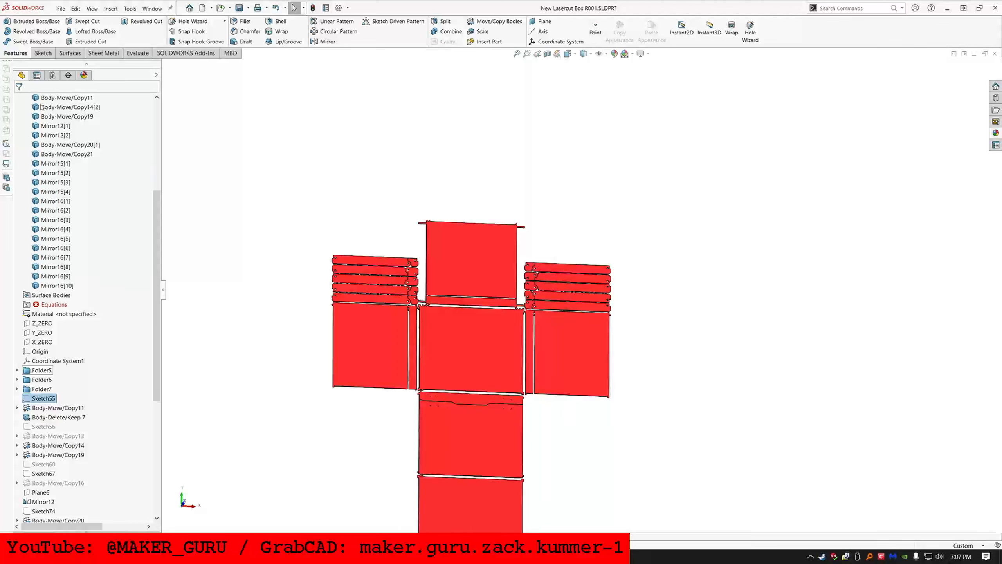
{"action": "right_click", "coordinate": [51, 97]}
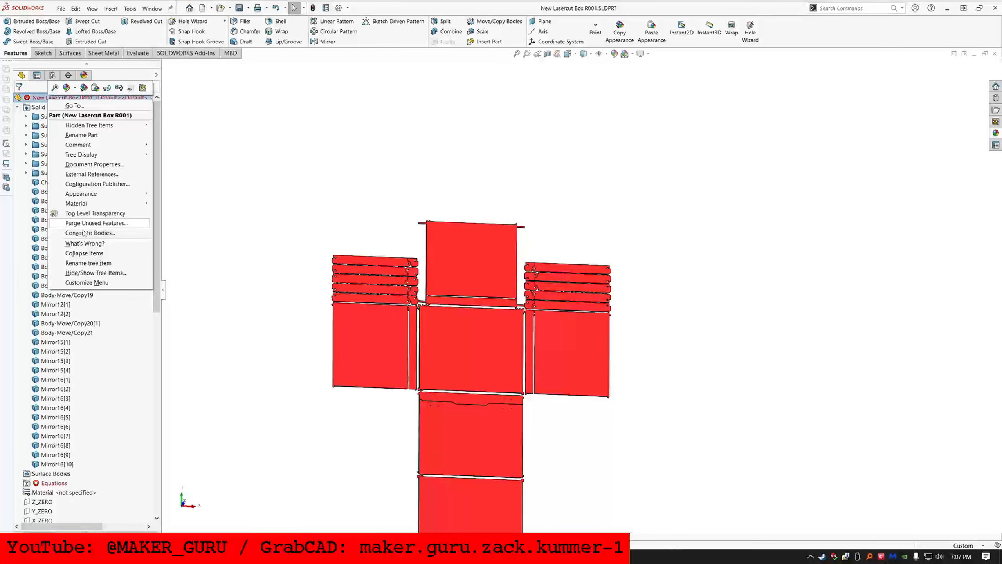
{"action": "left_click", "coordinate": [84, 253]}
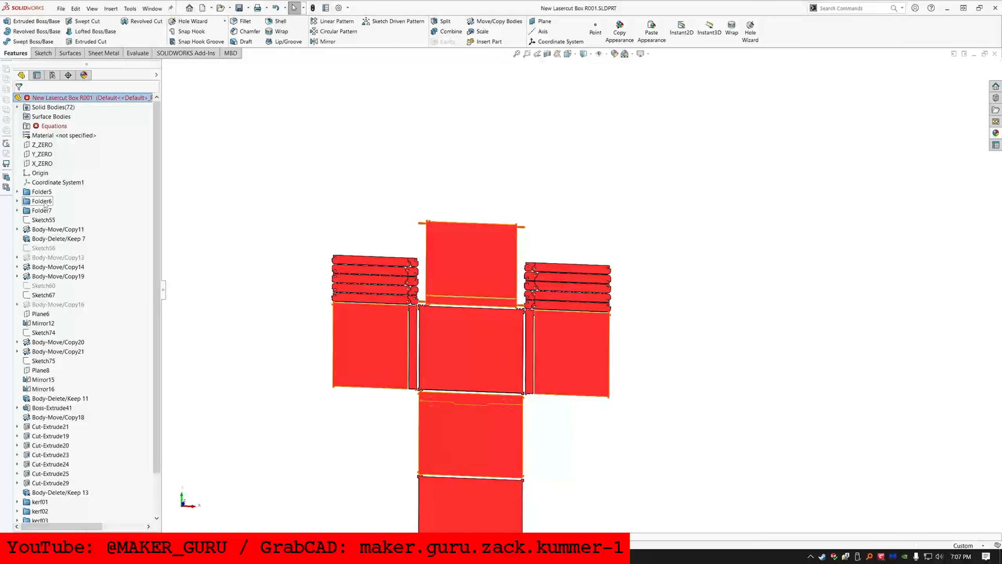
Step: Group the features between Folder7 and kerf01, starting at Sketch55, into a new folder
{"action": "left_click", "coordinate": [59, 492]}
{"action": "left_click", "coordinate": [58, 238], "text": "shift"}
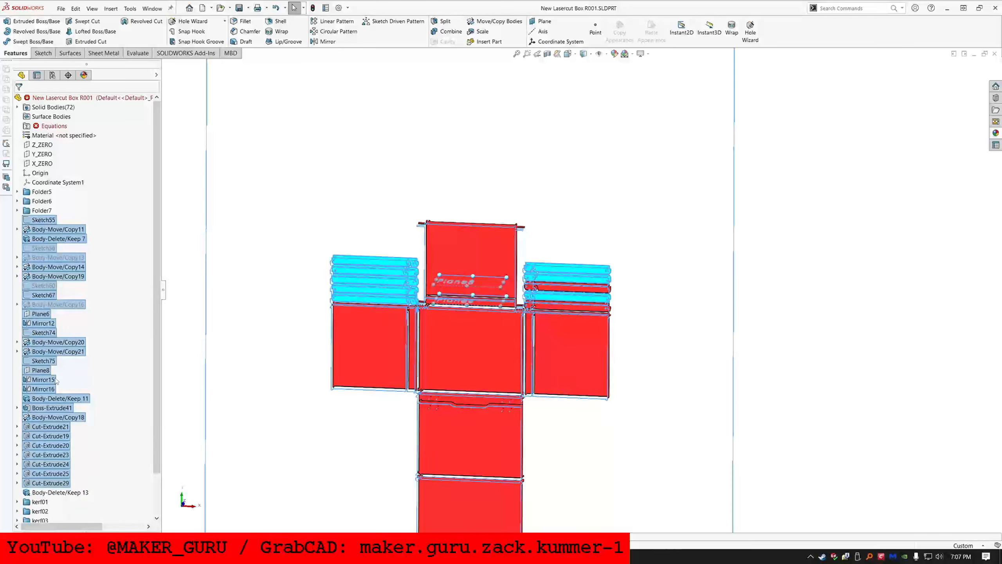
{"action": "right_click", "coordinate": [56, 377]}
{"action": "left_click", "coordinate": [63, 398]}
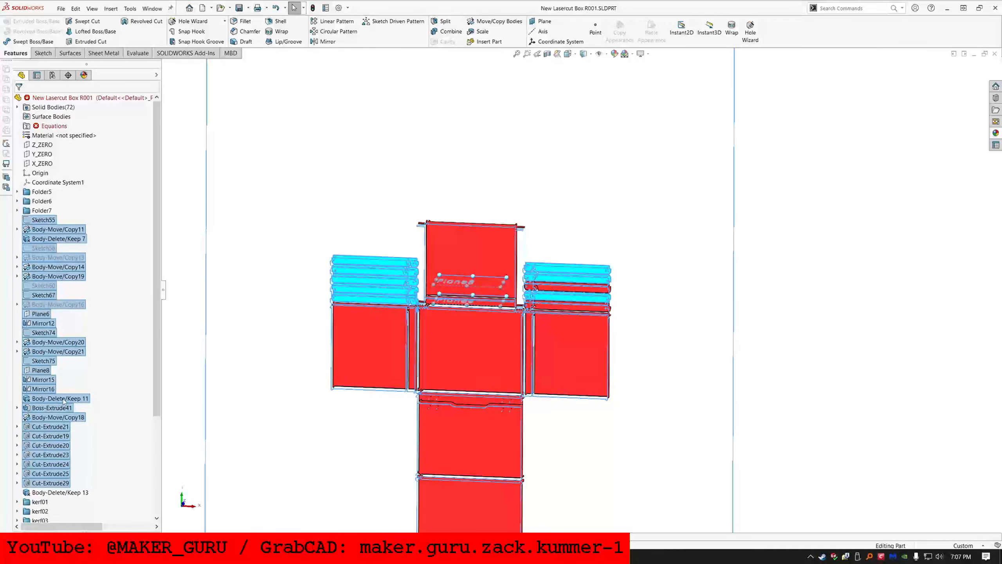
Step: Open the equations manager, examine the "KERF" / 2 equations at the end of the list, and close it
{"action": "right_click", "coordinate": [51, 417]}
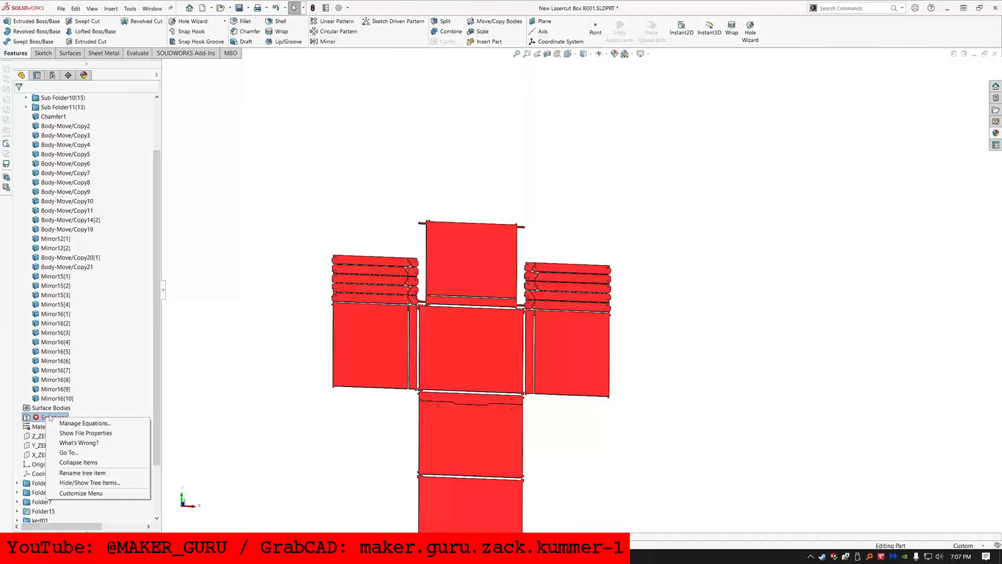
{"action": "left_click", "coordinate": [85, 422]}
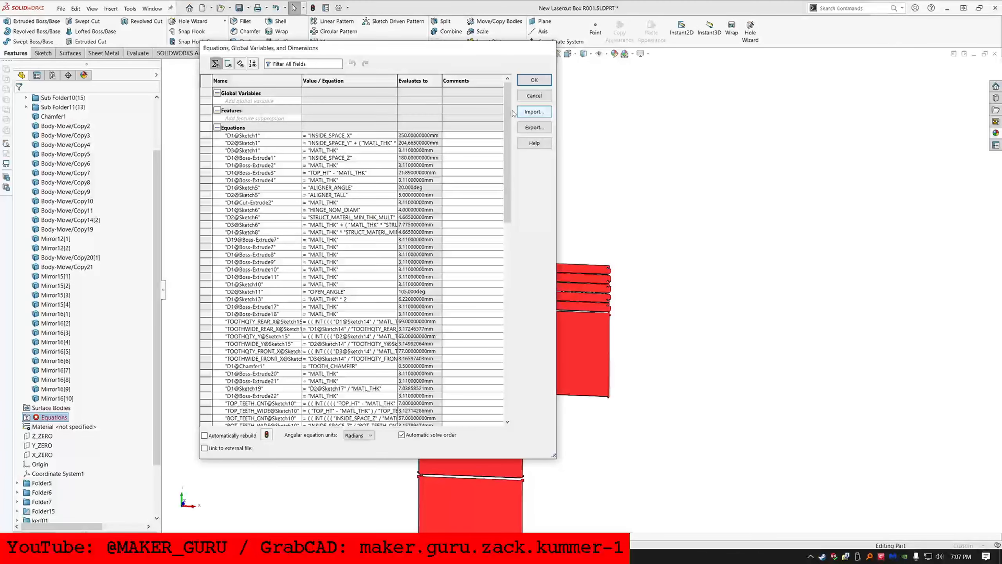
{"action": "left_click_drag", "start_coordinate": [508, 114], "coordinate": [508, 309]}
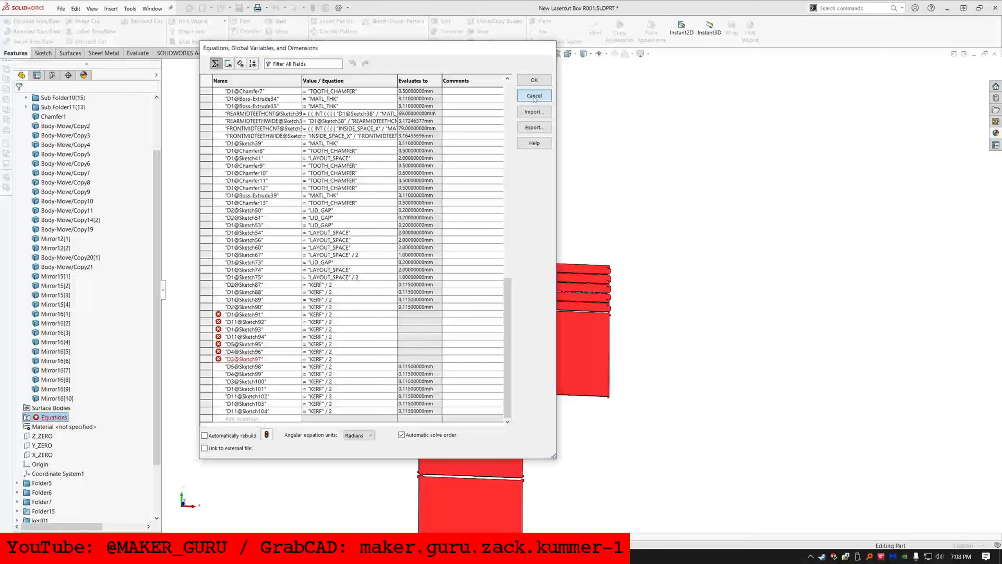
{"action": "left_click", "coordinate": [534, 80]}
Step: Filter the feature tree for Sketch91, Sketch92, Sketch96 and Sketch98 in turn, and clear the filter
{"action": "left_click", "coordinate": [41, 87]}
{"action": "type", "text": "Sketch9"}
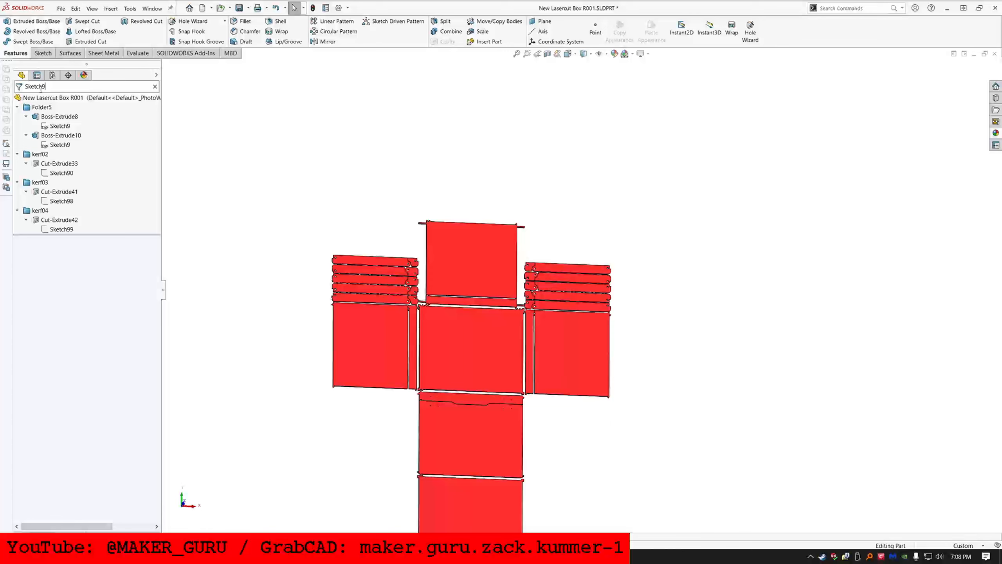
{"action": "type", "text": "1"}
{"action": "key", "text": "BackSpace"}
{"action": "type", "text": "2"}
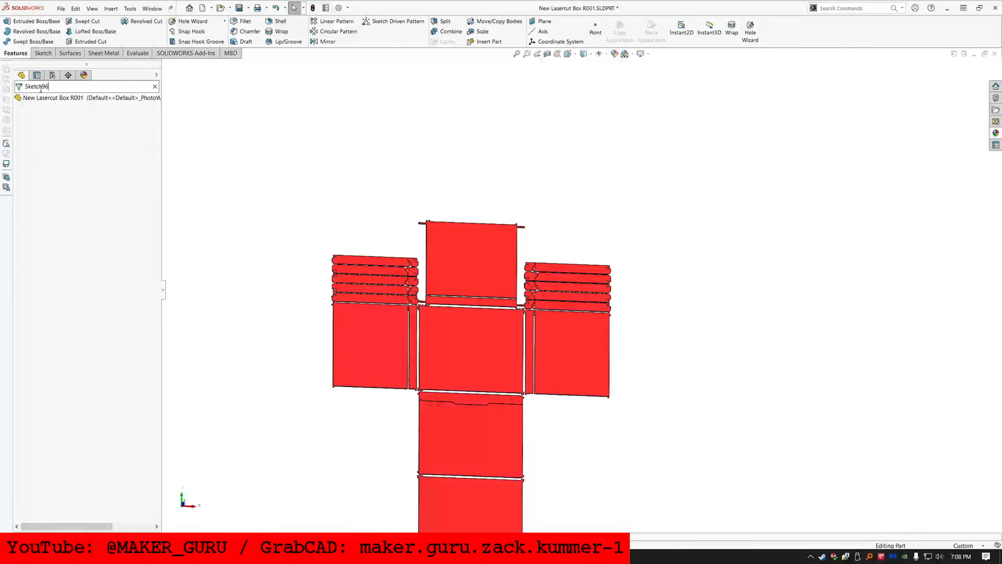
{"action": "key", "text": "BackSpace"}
{"action": "type", "text": "8"}
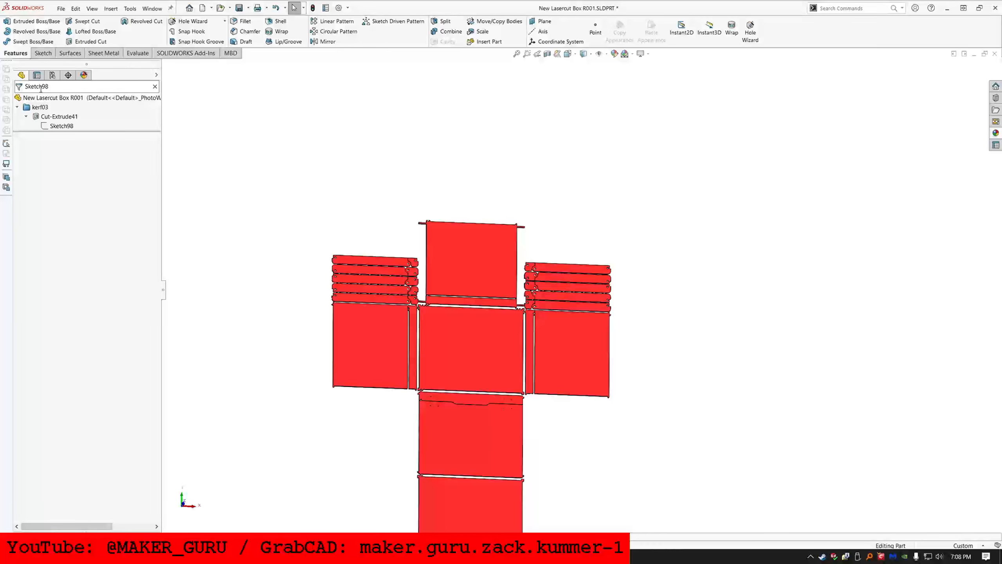
{"action": "key", "text": "ctrl+a"}
{"action": "key", "text": "BackSpace"}
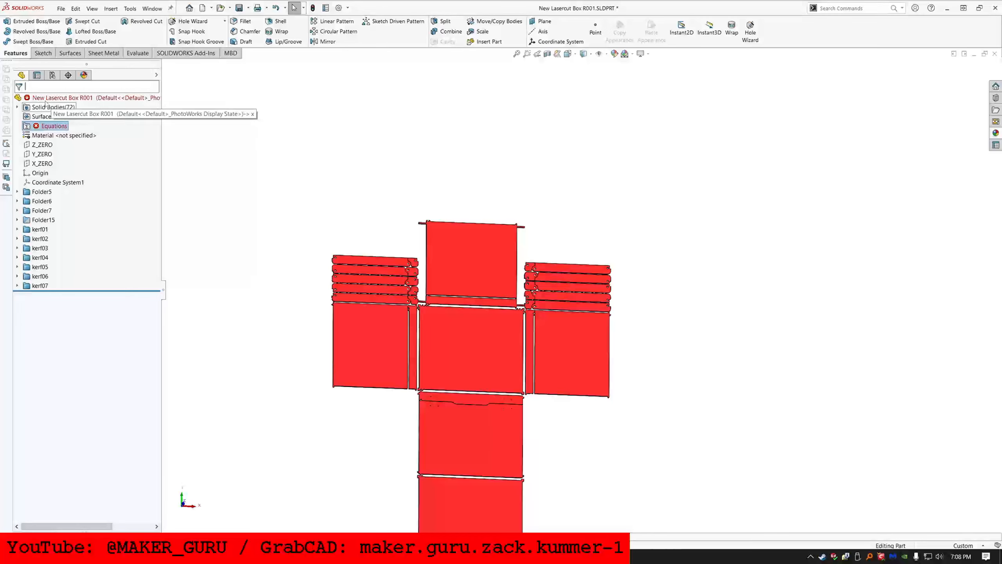
Step: Delete the "KERF" / 2 equations marked with errors, covering Sketch91 through Sketch97, in the equations manager and accept the change
{"action": "right_click", "coordinate": [46, 127]}
{"action": "left_click", "coordinate": [59, 134]}
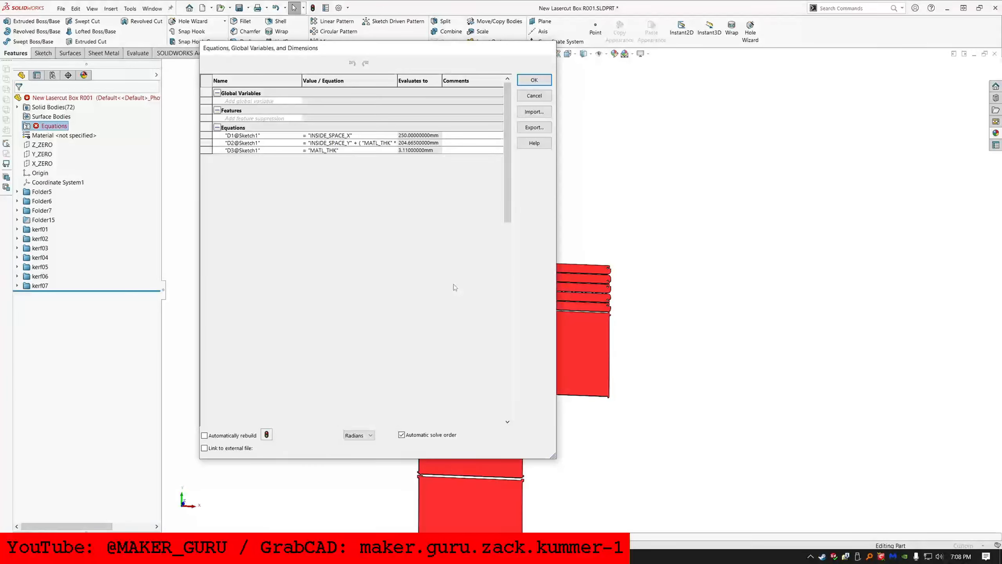
{"action": "scroll", "coordinate": [223, 384], "scroll_direction": "down", "scroll_amount": 15}
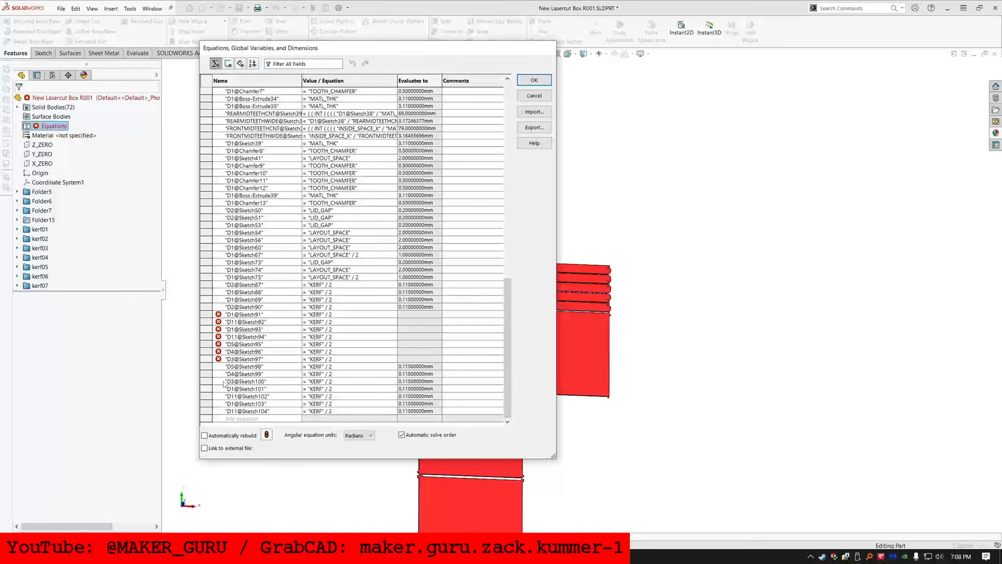
{"action": "left_click", "coordinate": [204, 350], "text": "shift"}
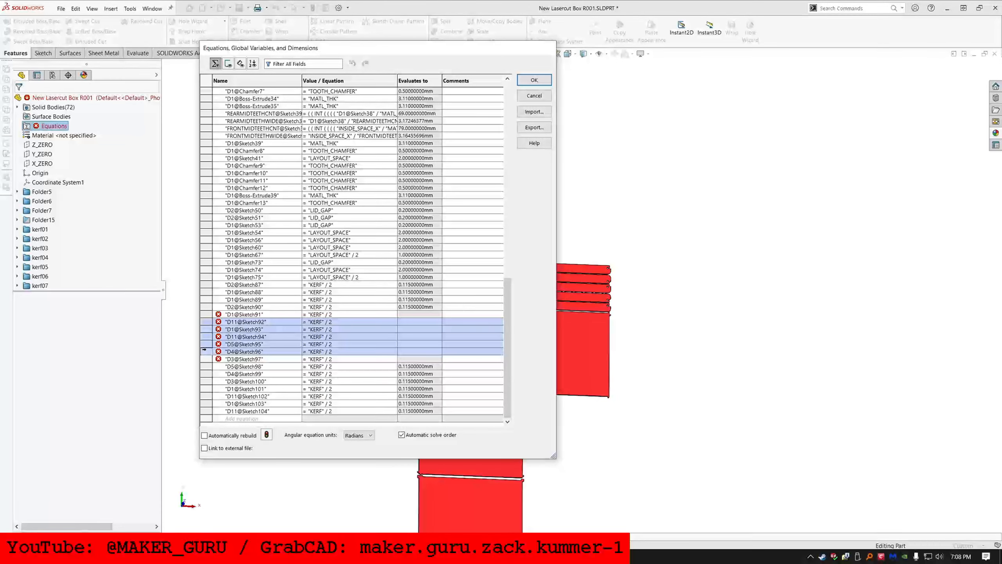
{"action": "key", "text": "Delete"}
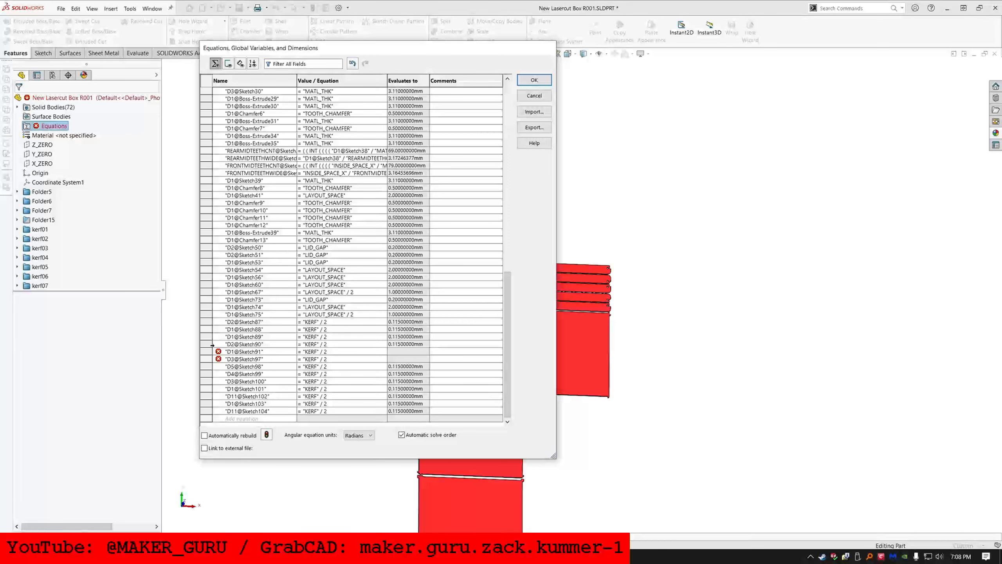
{"action": "left_click", "coordinate": [205, 351]}
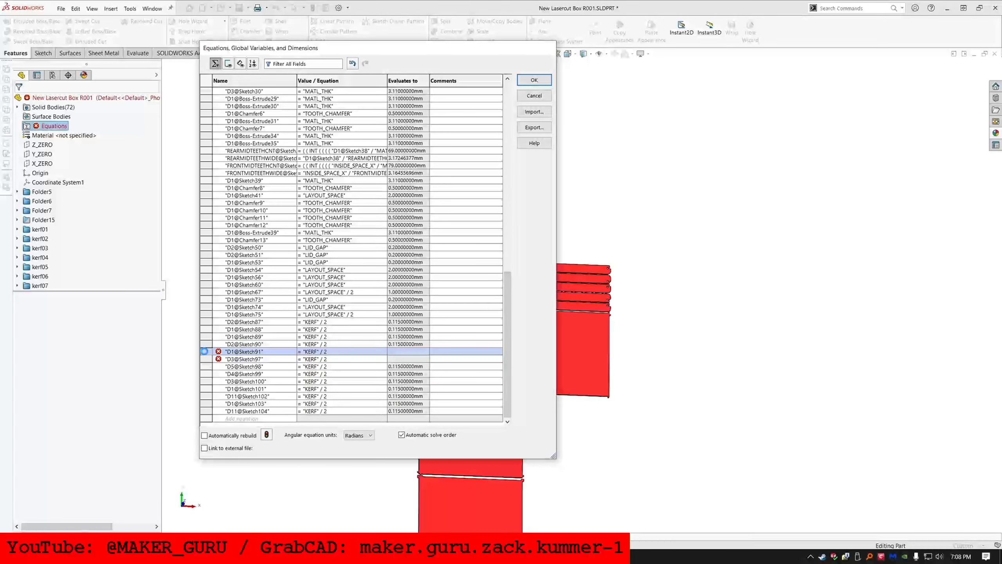
{"action": "key", "text": "Delete"}
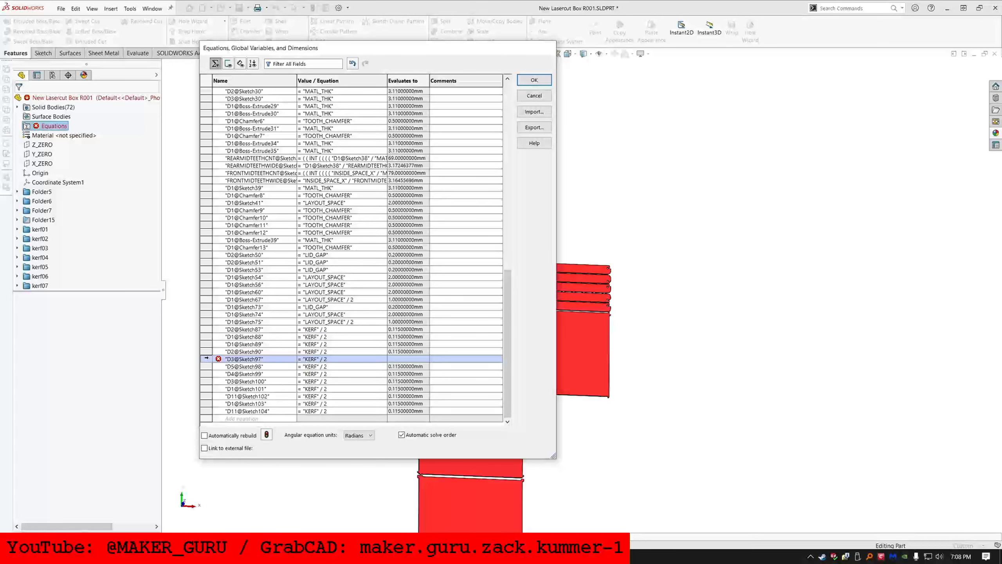
{"action": "key", "text": "Delete"}
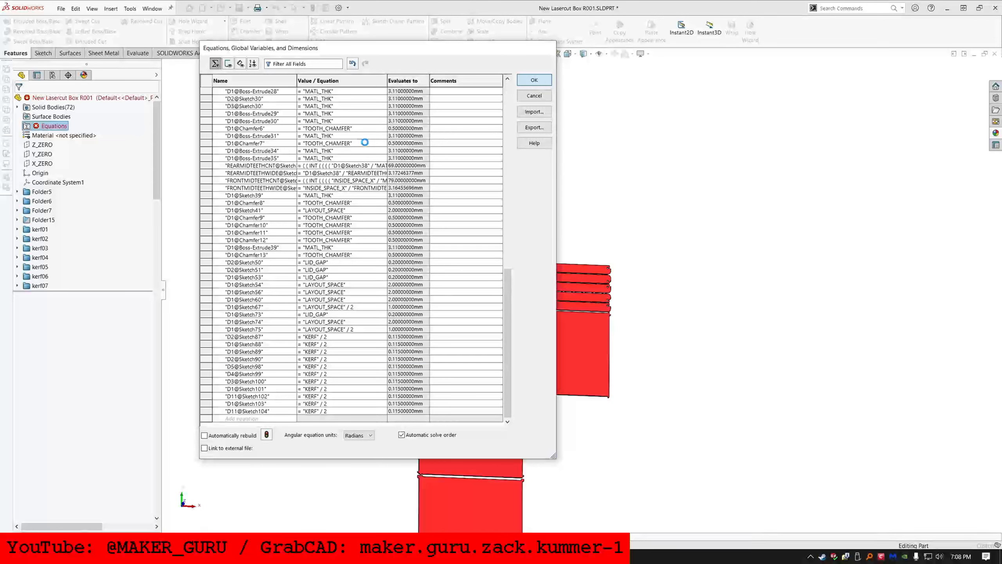
{"action": "key", "text": "Return"}
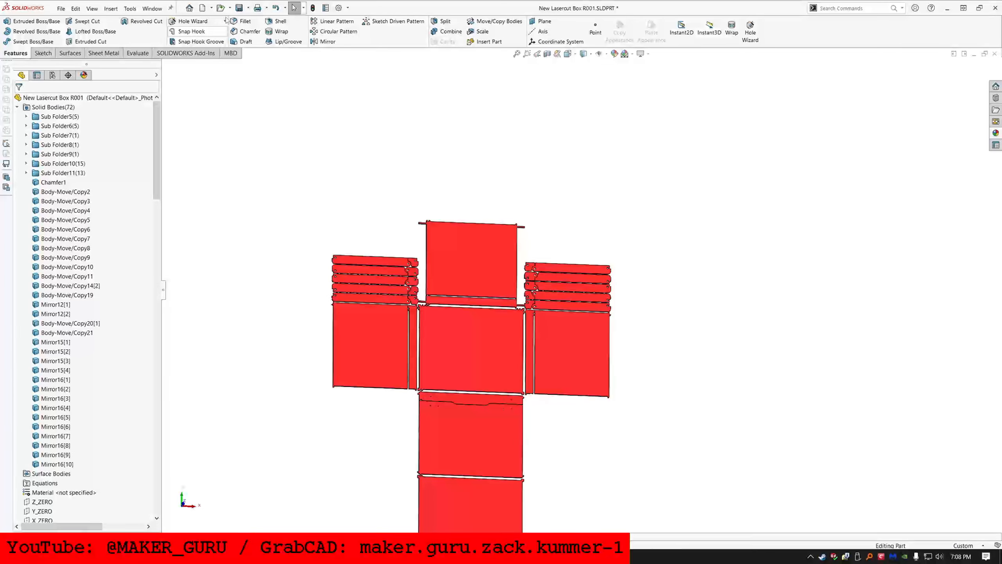
Step: Collapse all items in the feature tree
{"action": "right_click", "coordinate": [52, 99]}
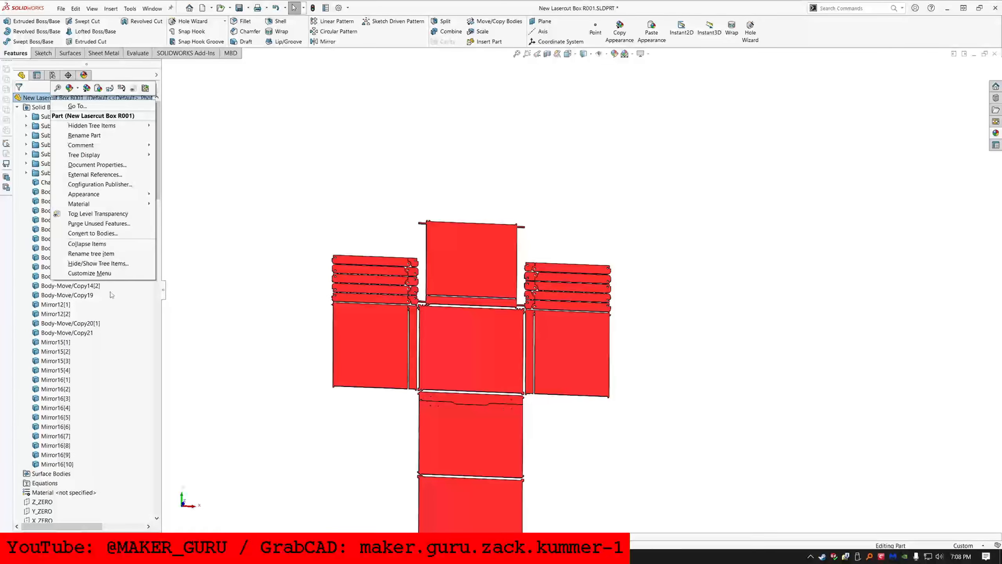
{"action": "left_click", "coordinate": [87, 243]}
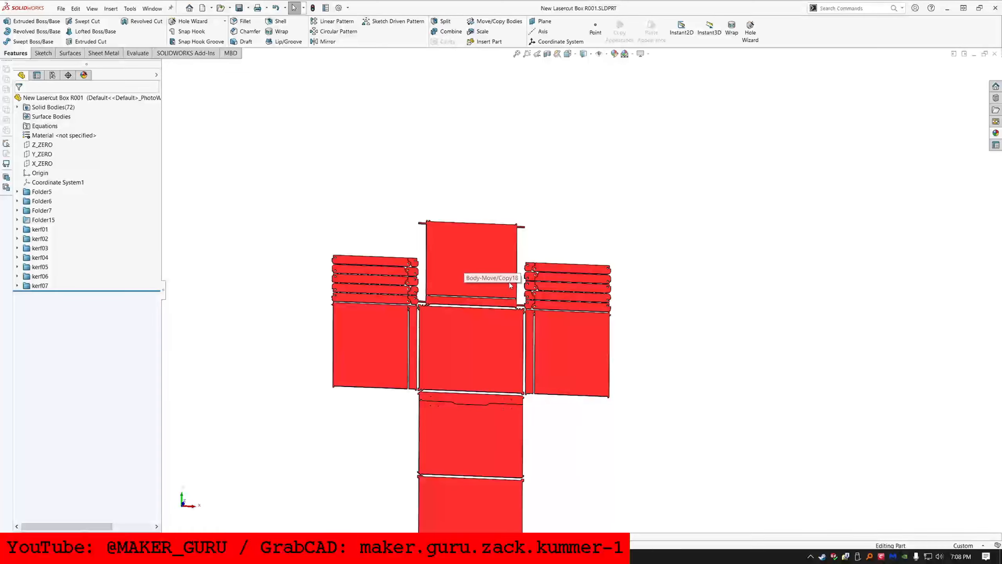
{"action": "scroll", "coordinate": [510, 285], "scroll_direction": "down", "scroll_amount": 4}
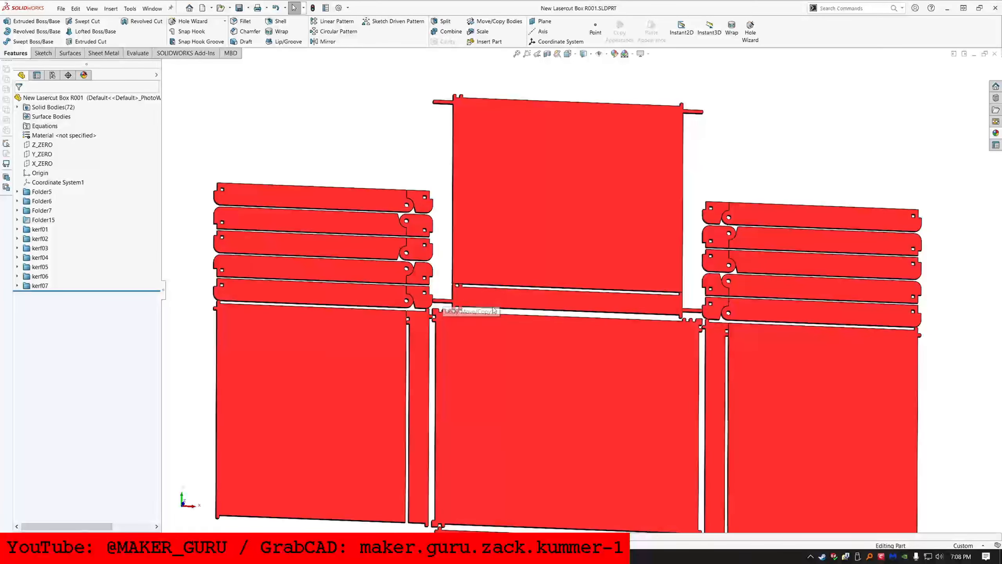
{"action": "scroll", "coordinate": [493, 312], "scroll_direction": "down", "scroll_amount": 5}
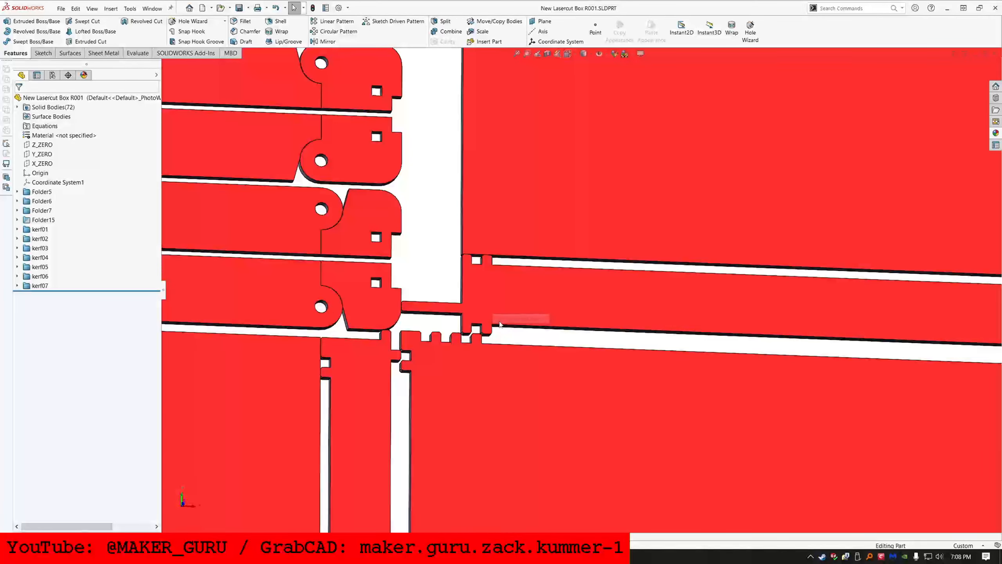
{"action": "scroll", "coordinate": [500, 325], "scroll_direction": "up", "scroll_amount": 8}
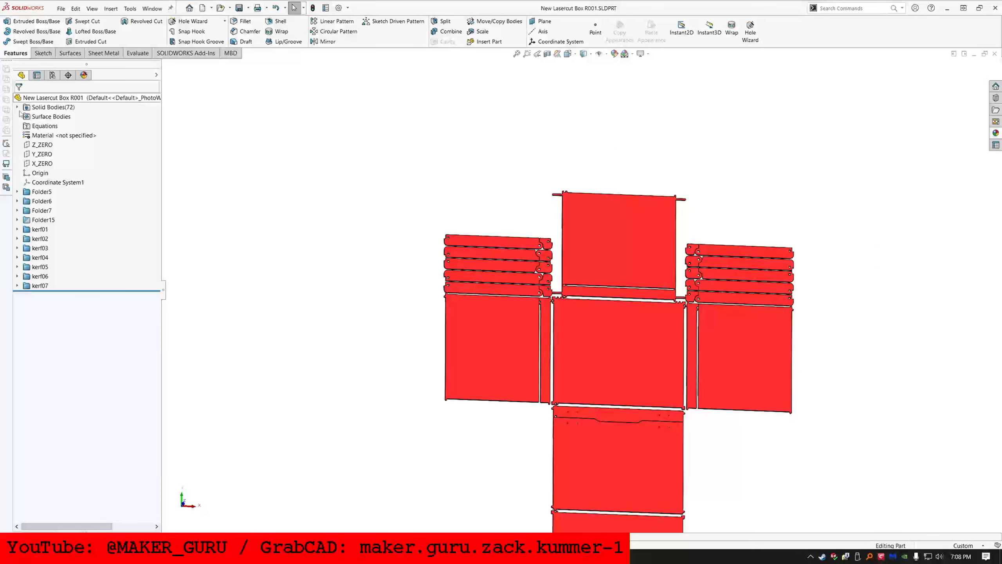
Step: Expand the solid bodies list and show the bodies in Sub Folder5
{"action": "left_click", "coordinate": [17, 108]}
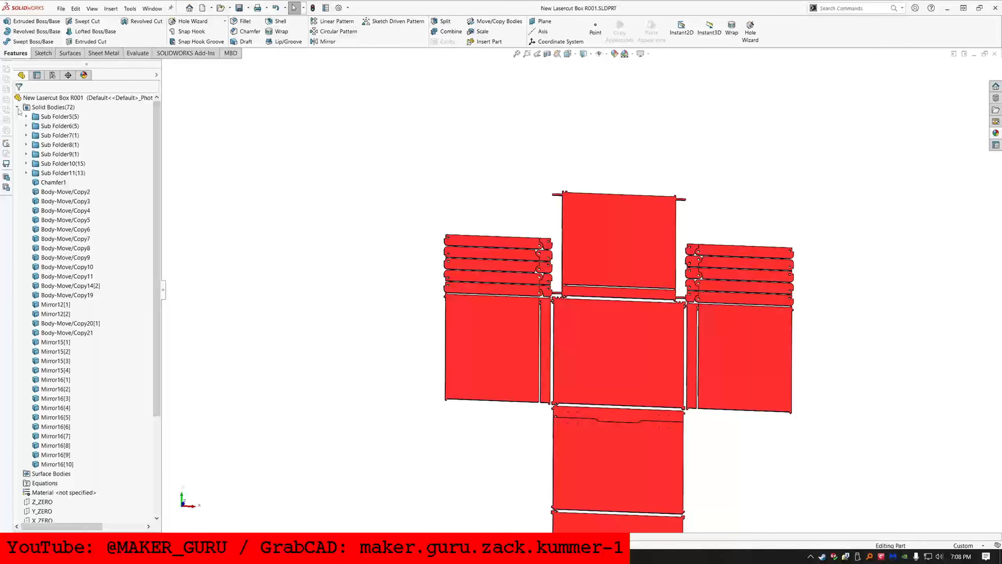
{"action": "right_click", "coordinate": [55, 118]}
{"action": "left_click", "coordinate": [79, 133]}
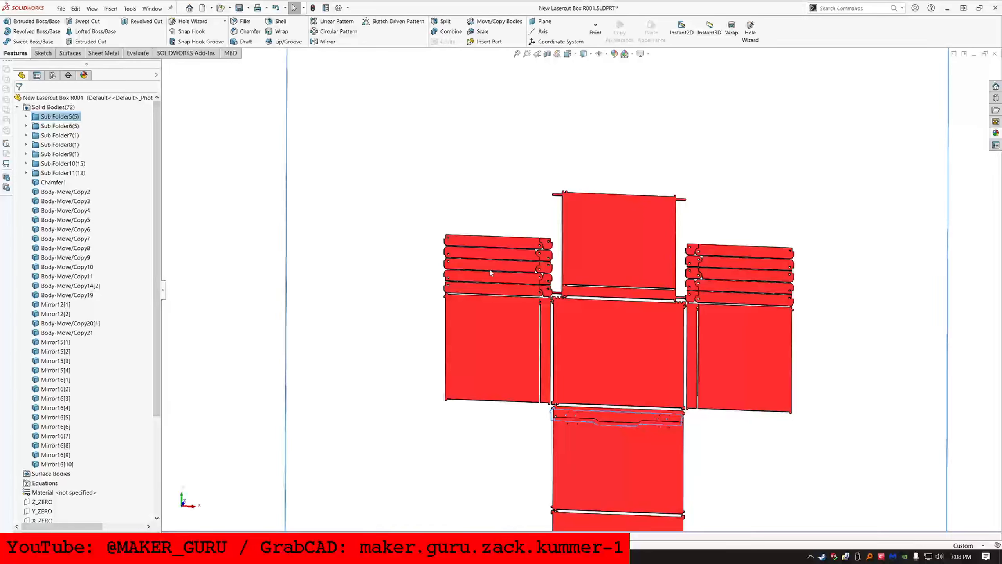
{"action": "scroll", "coordinate": [491, 271], "scroll_direction": "up", "scroll_amount": 8}
{"action": "scroll", "coordinate": [645, 314], "scroll_direction": "down", "scroll_amount": 5}
{"action": "left_click", "coordinate": [762, 324]}
{"action": "middle_click_drag", "start_coordinate": [525, 316], "coordinate": [509, 347]}
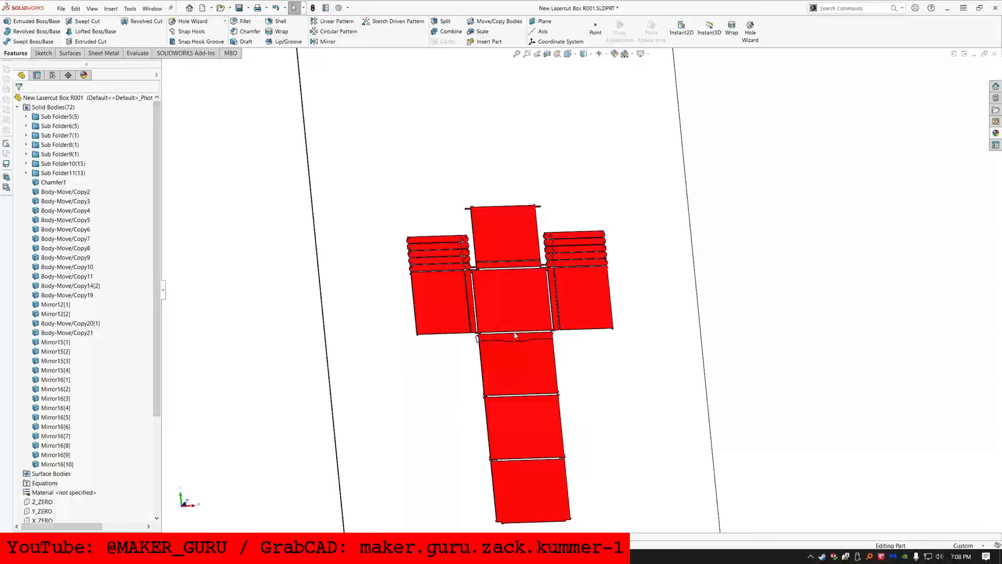
Step: Hide the box panel bodies Chamfer1 and Body-Move/Copy2, 3, 6, 7, 9, 10 and 11 in the flat layout
{"action": "left_click", "coordinate": [515, 335]}
{"action": "left_click", "coordinate": [512, 366]}
{"action": "left_click", "coordinate": [522, 415], "text": "ctrl"}
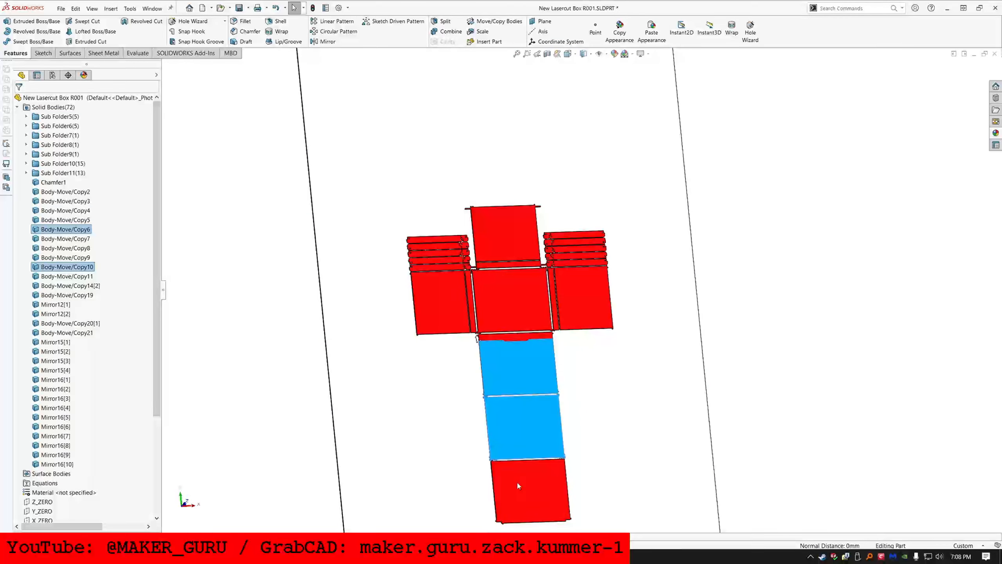
{"action": "left_click", "coordinate": [518, 486], "text": "ctrl"}
{"action": "left_click", "coordinate": [433, 309], "text": "ctrl"}
{"action": "left_click", "coordinate": [471, 302], "text": "ctrl"}
{"action": "left_click", "coordinate": [513, 300], "text": "ctrl"}
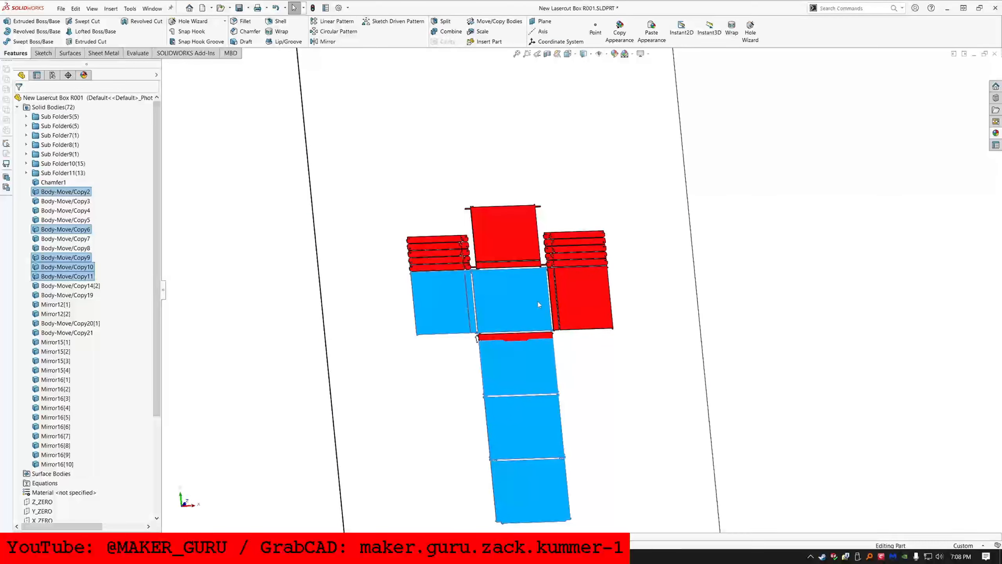
{"action": "left_click", "coordinate": [567, 300], "text": "ctrl"}
{"action": "left_click", "coordinate": [552, 296], "text": "ctrl"}
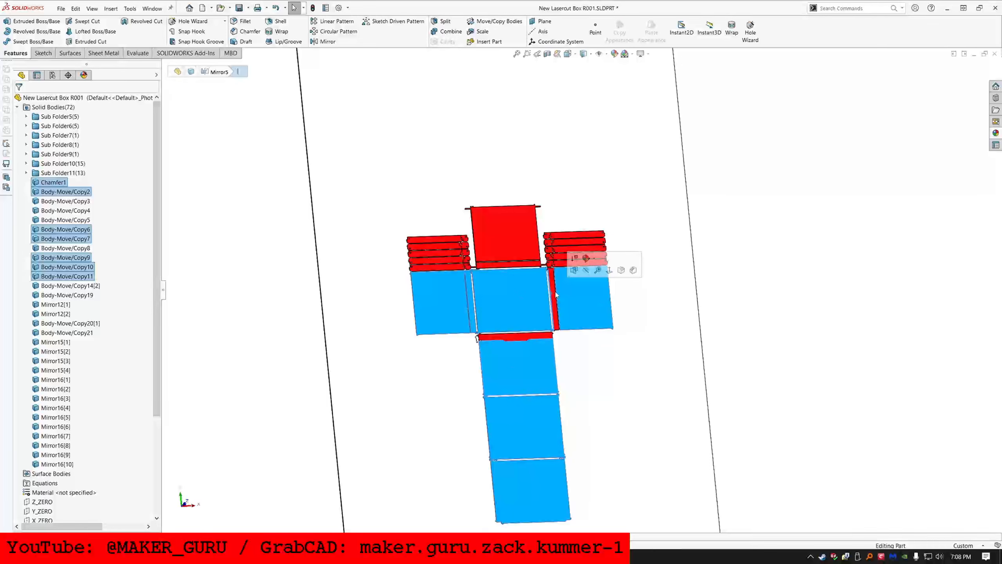
{"action": "left_click", "coordinate": [586, 270]}
Step: Start a new sketch on the face of the Body-Move/Copy18 sheet beside the end of the narrow notched strip
{"action": "scroll", "coordinate": [541, 343], "scroll_direction": "down", "scroll_amount": 8}
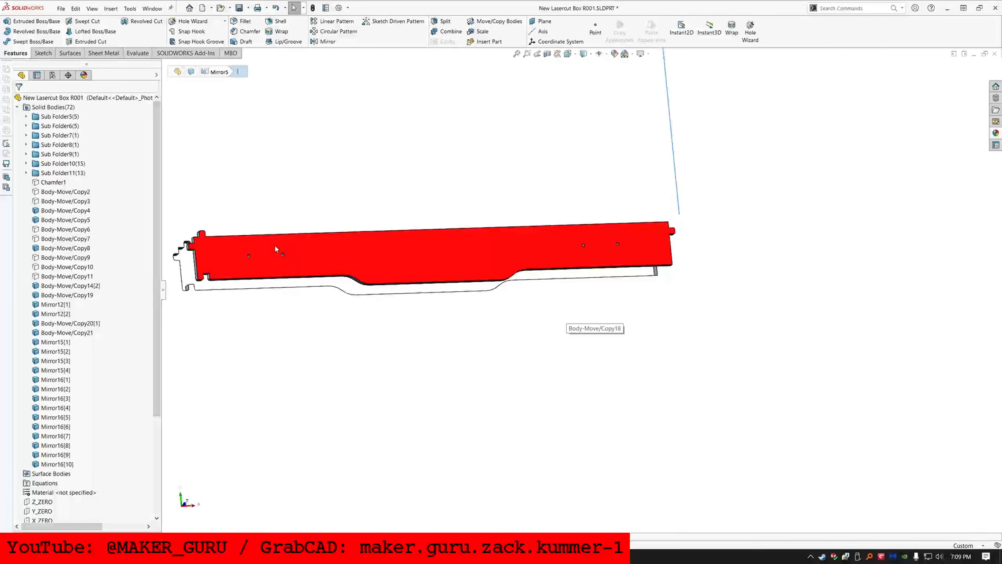
{"action": "middle_click_drag", "start_coordinate": [274, 244], "coordinate": [150, 284]}
{"action": "scroll", "coordinate": [254, 290], "scroll_direction": "down", "scroll_amount": 4}
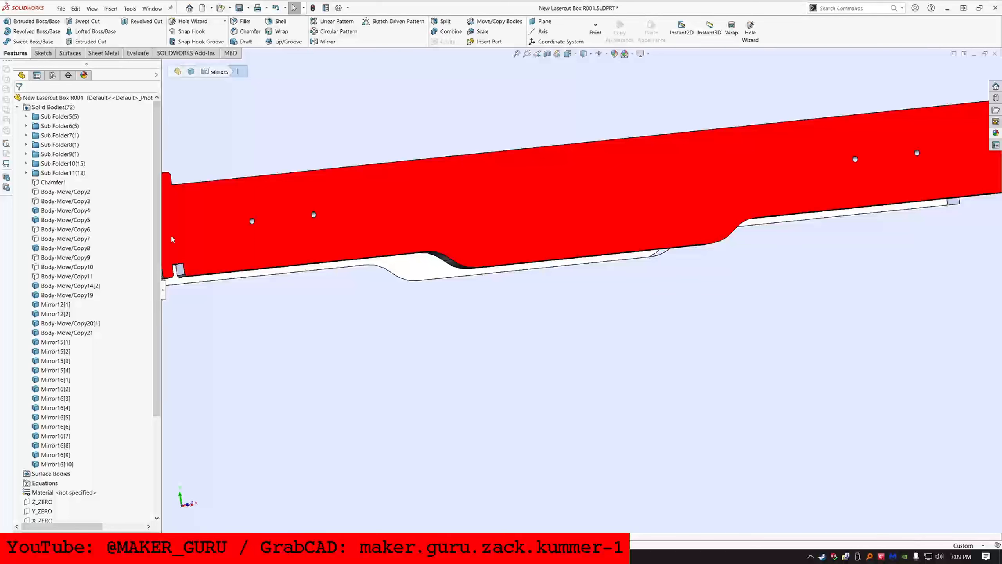
{"action": "scroll", "coordinate": [420, 253], "scroll_direction": "up", "scroll_amount": 5}
{"action": "scroll", "coordinate": [422, 273], "scroll_direction": "down", "scroll_amount": 4}
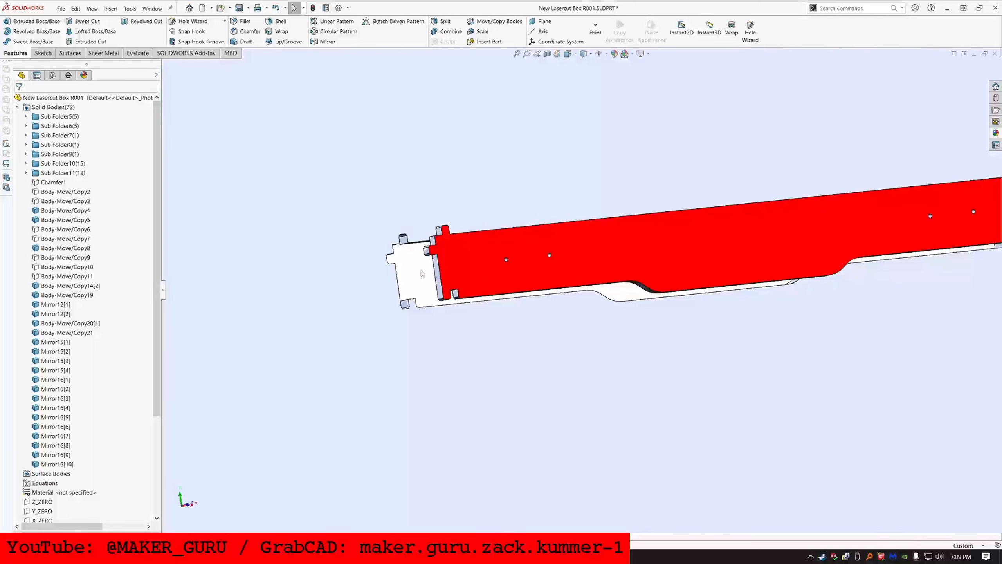
{"action": "scroll", "coordinate": [420, 272], "scroll_direction": "down", "scroll_amount": 3}
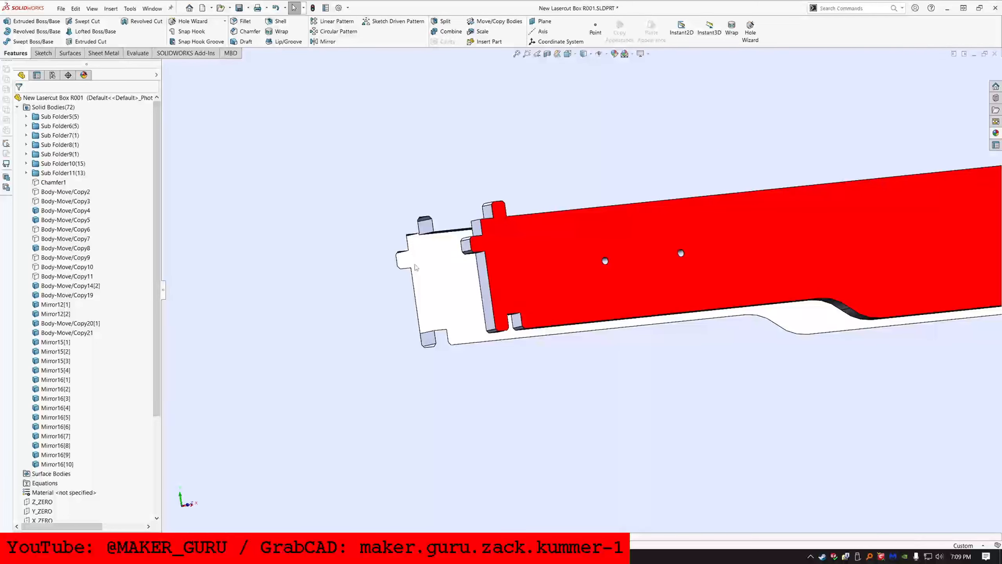
{"action": "left_click", "coordinate": [398, 302]}
{"action": "left_click", "coordinate": [42, 52]}
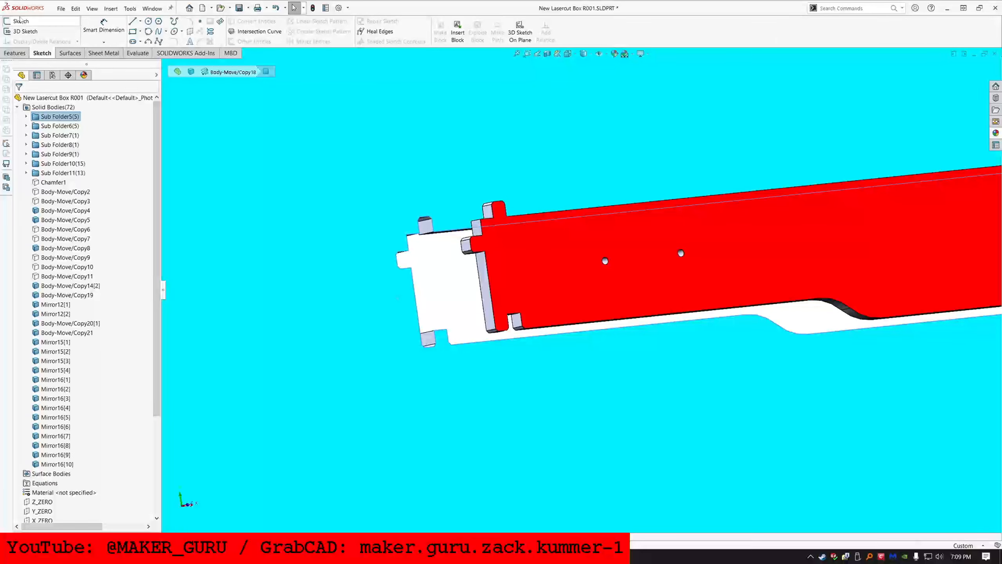
{"action": "left_click", "coordinate": [21, 20]}
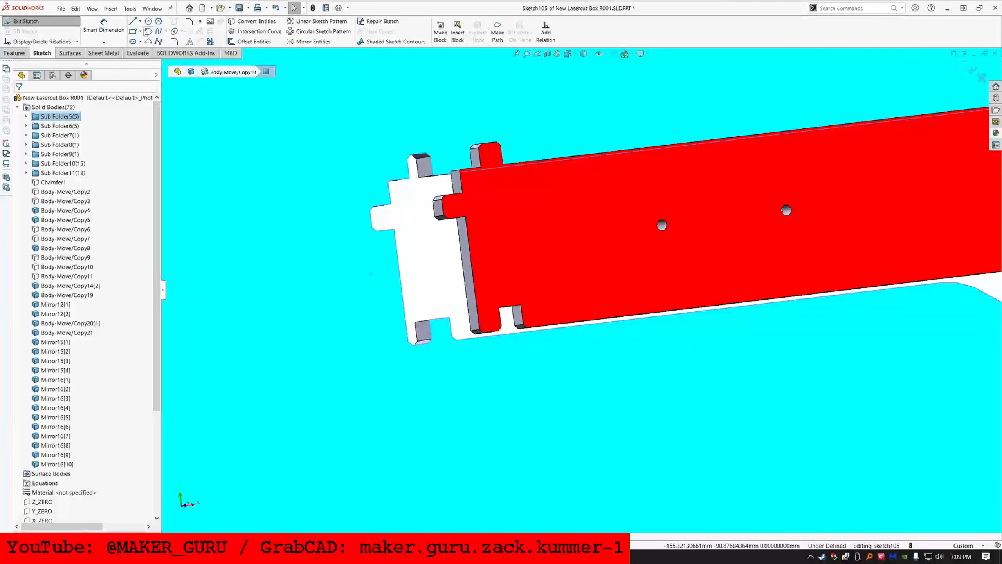
Step: Sketch a closed six-line chamfered tab profile, about 5.4 mm wide at its base, on the edge below the existing tab
{"action": "left_click", "coordinate": [133, 22]}
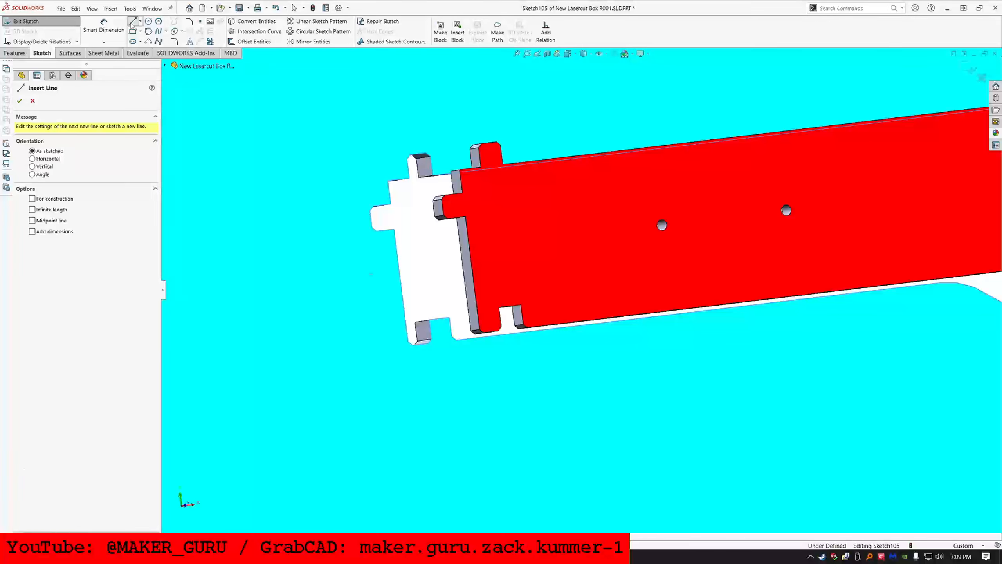
{"action": "left_click", "coordinate": [397, 247]}
{"action": "left_click", "coordinate": [377, 250]}
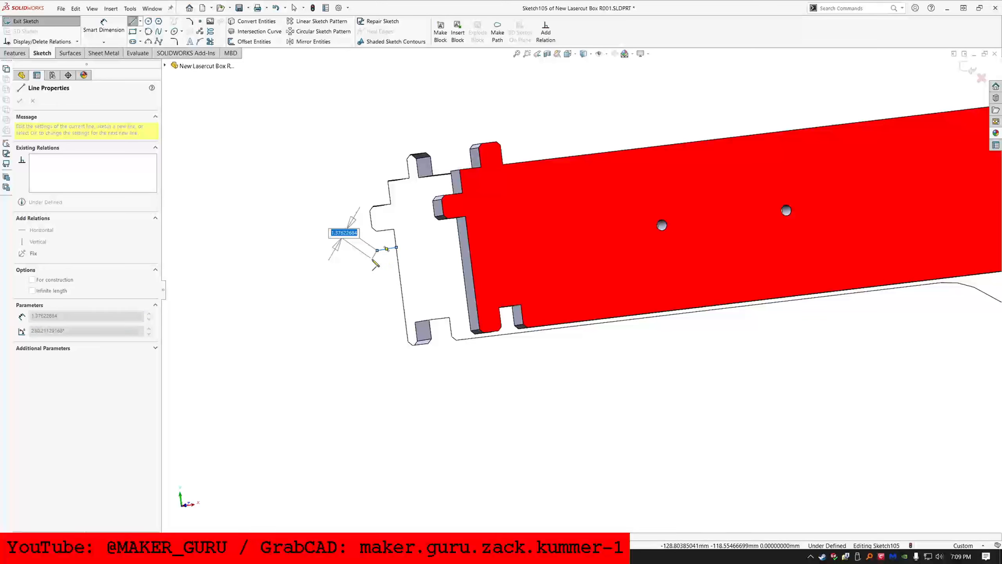
{"action": "left_click", "coordinate": [372, 259]}
{"action": "left_click", "coordinate": [374, 282]}
{"action": "left_click", "coordinate": [385, 287]}
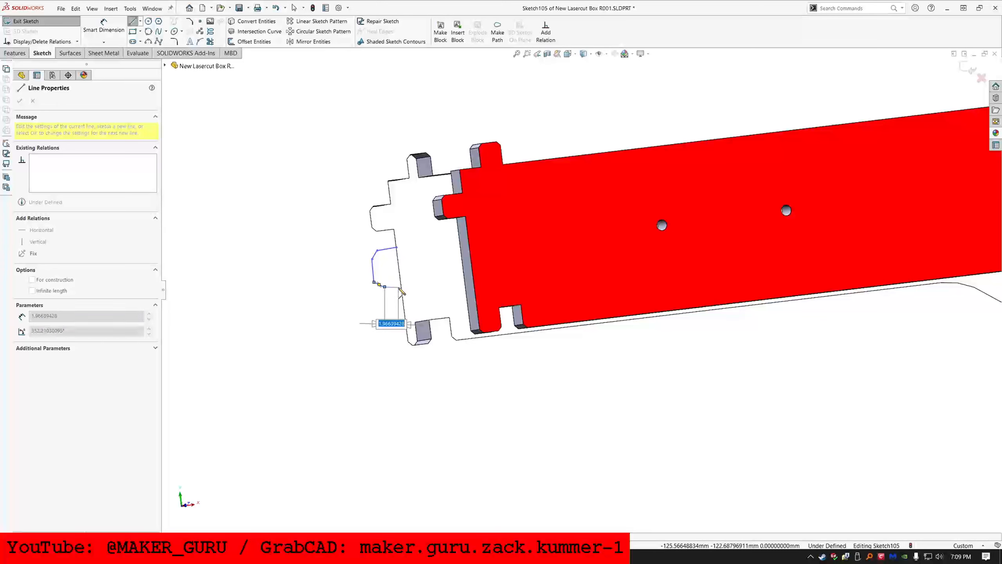
{"action": "left_click", "coordinate": [402, 287]}
{"action": "left_click", "coordinate": [397, 248]}
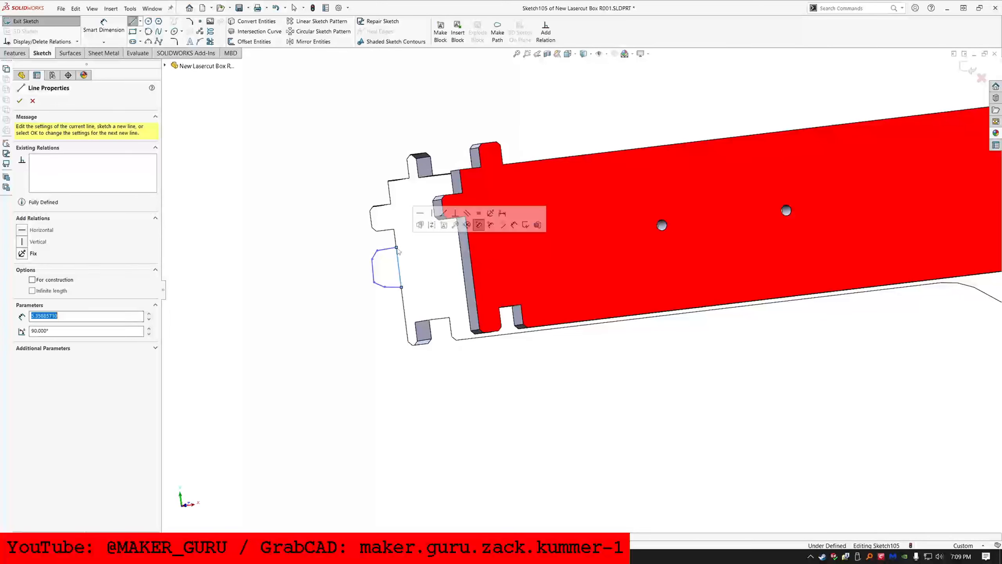
{"action": "key", "text": "Escape"}
Step: Make the tab profile's two side lines parallel and equal in length to the neighbouring tab's lower edge
{"action": "left_click", "coordinate": [387, 249]}
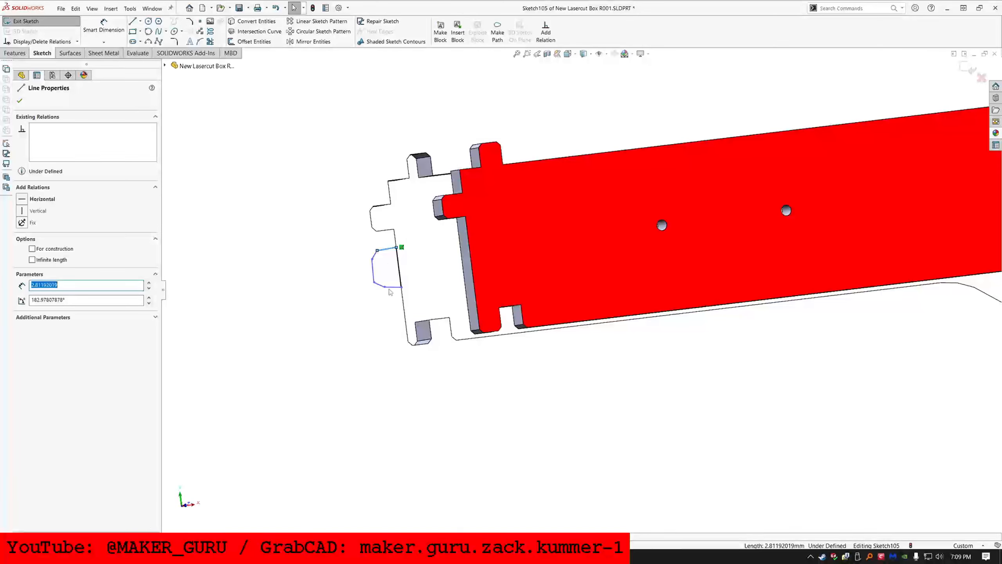
{"action": "left_click", "coordinate": [389, 288], "text": "ctrl"}
{"action": "left_click", "coordinate": [384, 230], "text": "ctrl"}
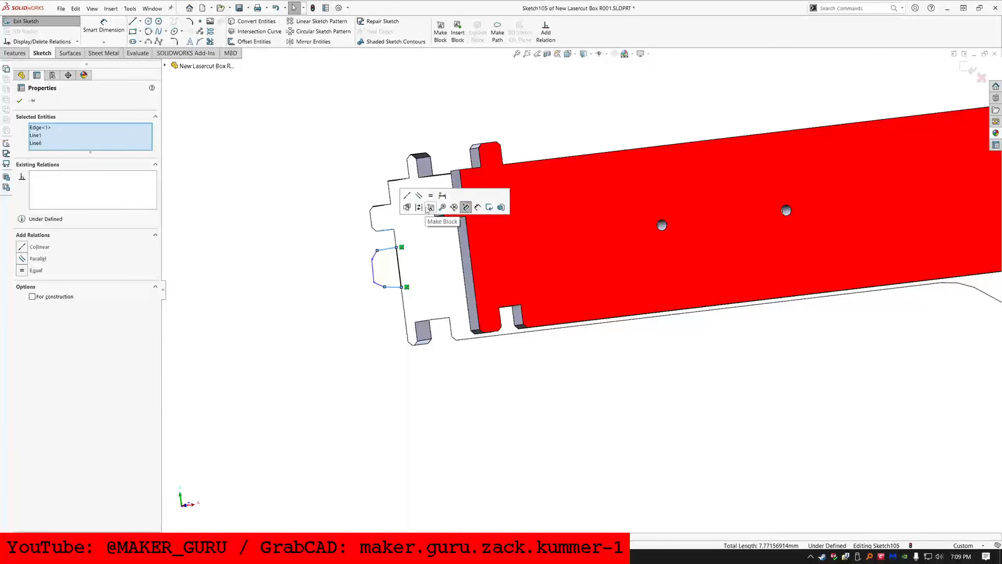
{"action": "left_click", "coordinate": [420, 195]}
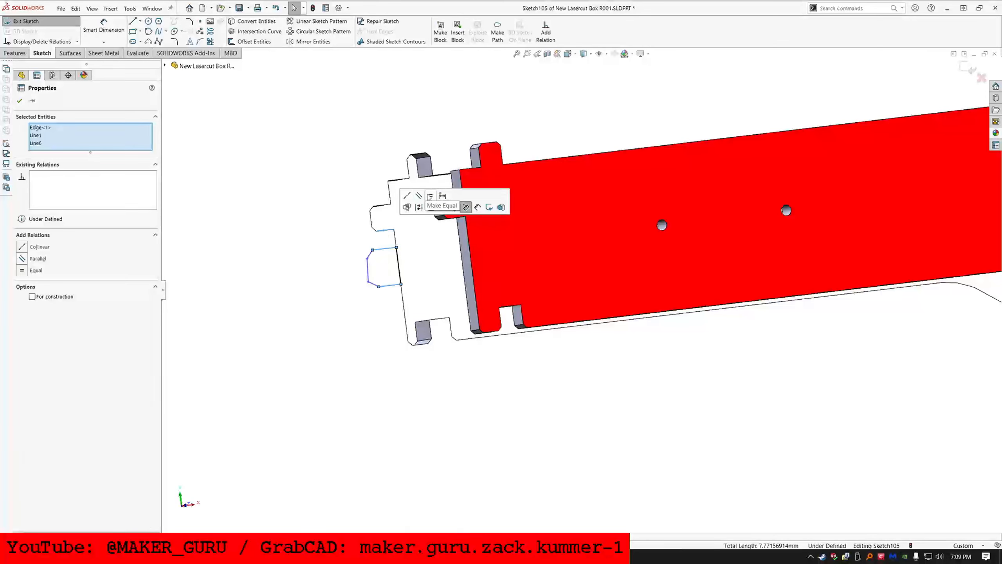
Step: Make the profile's upper chamfer line parallel and equal in length to the neighbouring tab's upper corner edge
{"action": "left_click", "coordinate": [376, 254]}
{"action": "left_click", "coordinate": [371, 221], "text": "ctrl"}
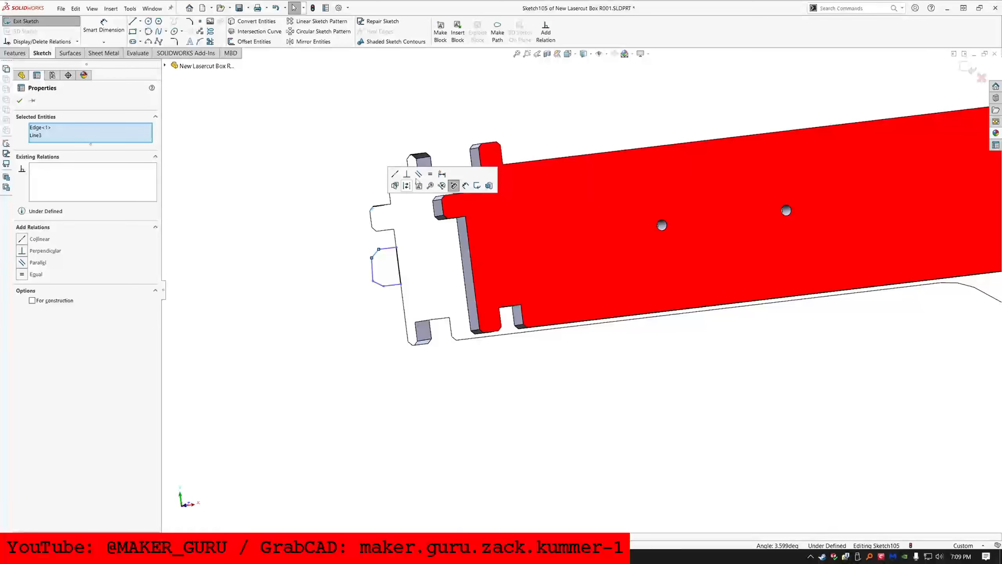
{"action": "left_click", "coordinate": [430, 175]}
{"action": "scroll", "coordinate": [316, 278], "scroll_direction": "down", "scroll_amount": 2}
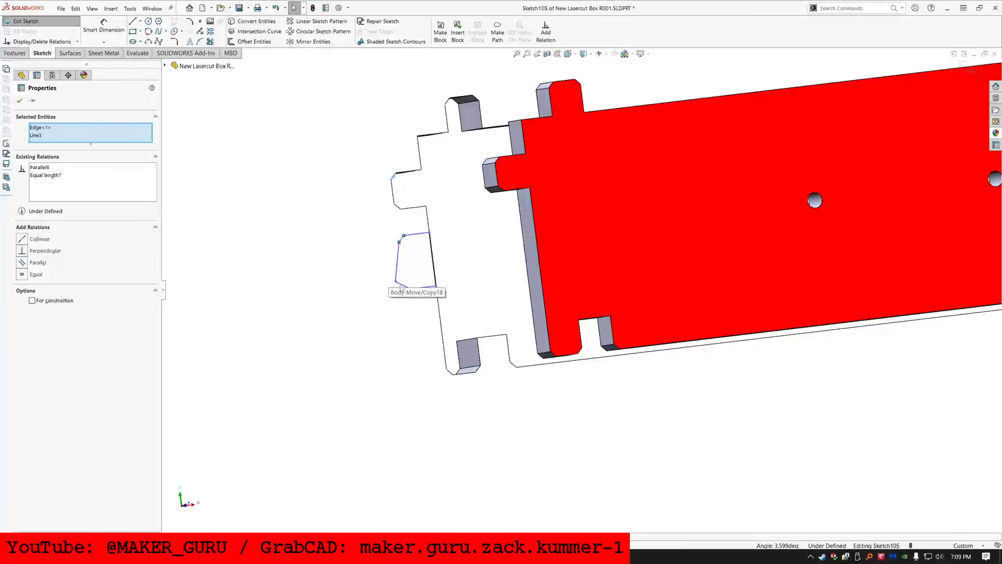
Step: Make the tab profile's lower chamfer line perpendicular and equal in length to its upper chamfer line
{"action": "left_click", "coordinate": [402, 282]}
{"action": "scroll", "coordinate": [370, 237], "scroll_direction": "down", "scroll_amount": 3}
{"action": "left_click", "coordinate": [427, 246], "text": "ctrl"}
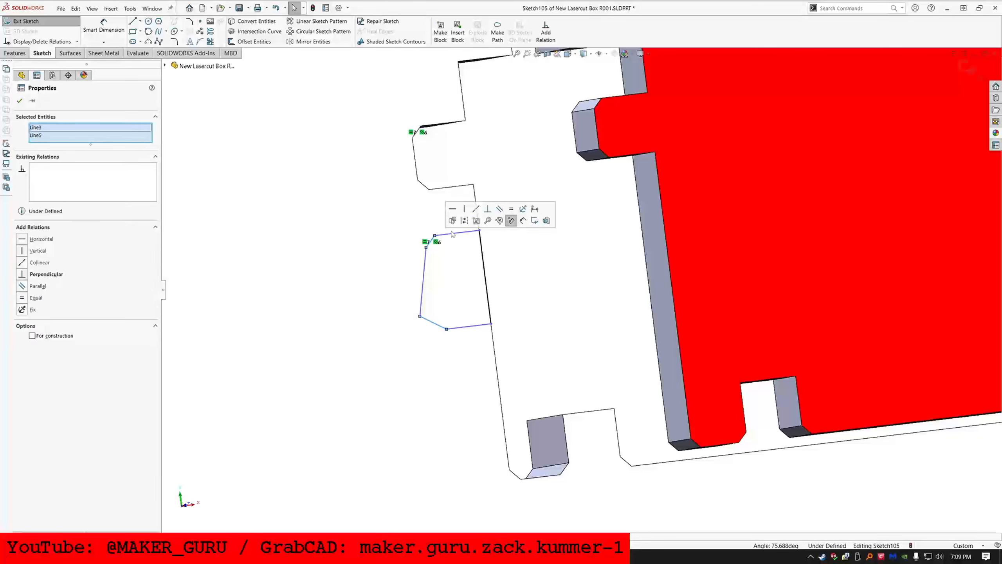
{"action": "left_click", "coordinate": [512, 209]}
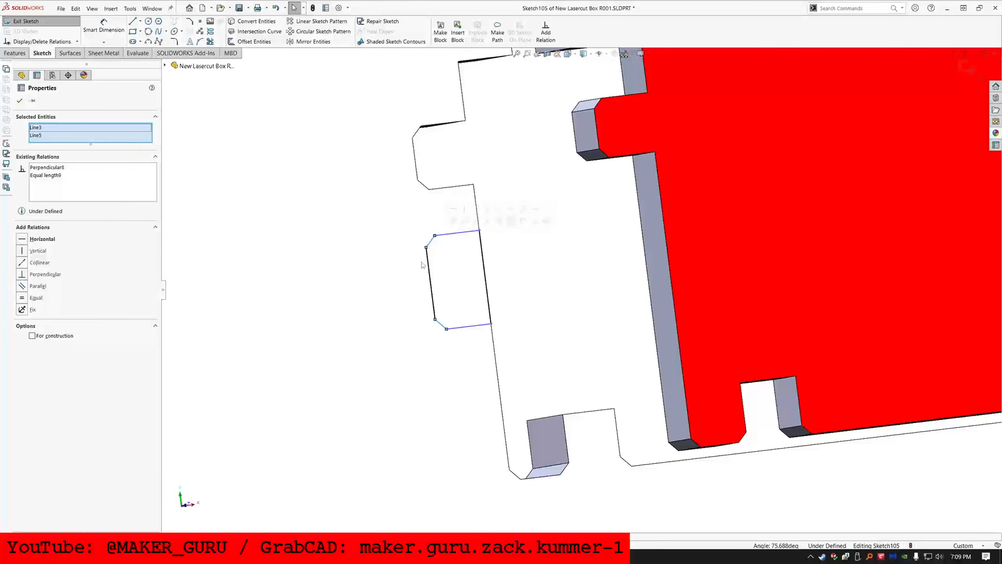
Step: Make the tab profile's outer line equal in length to the neighbouring tab's outer edge
{"action": "left_click", "coordinate": [430, 272]}
{"action": "left_click", "coordinate": [415, 166], "text": "ctrl"}
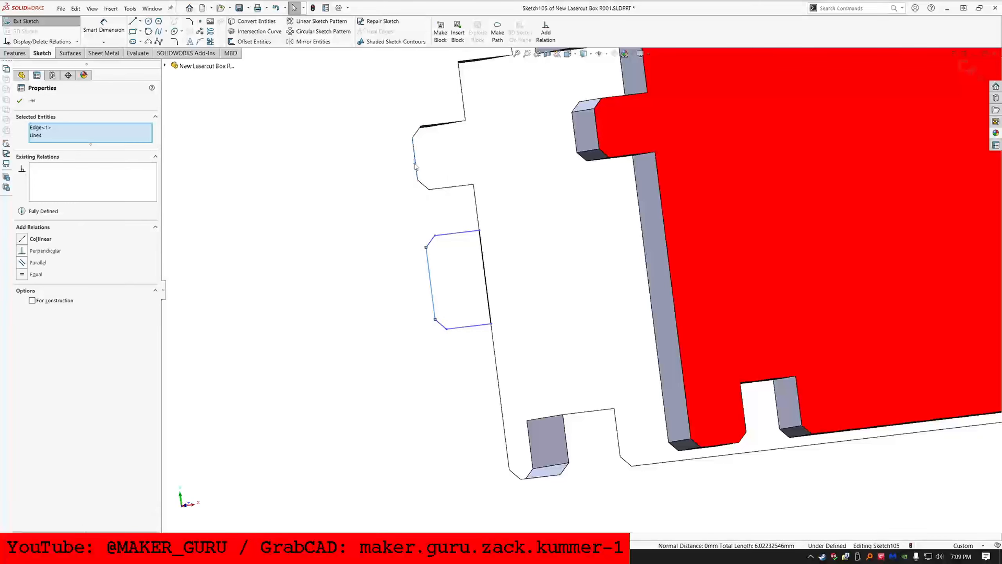
{"action": "left_click", "coordinate": [23, 274]}
{"action": "scroll", "coordinate": [504, 210], "scroll_direction": "up", "scroll_amount": 3}
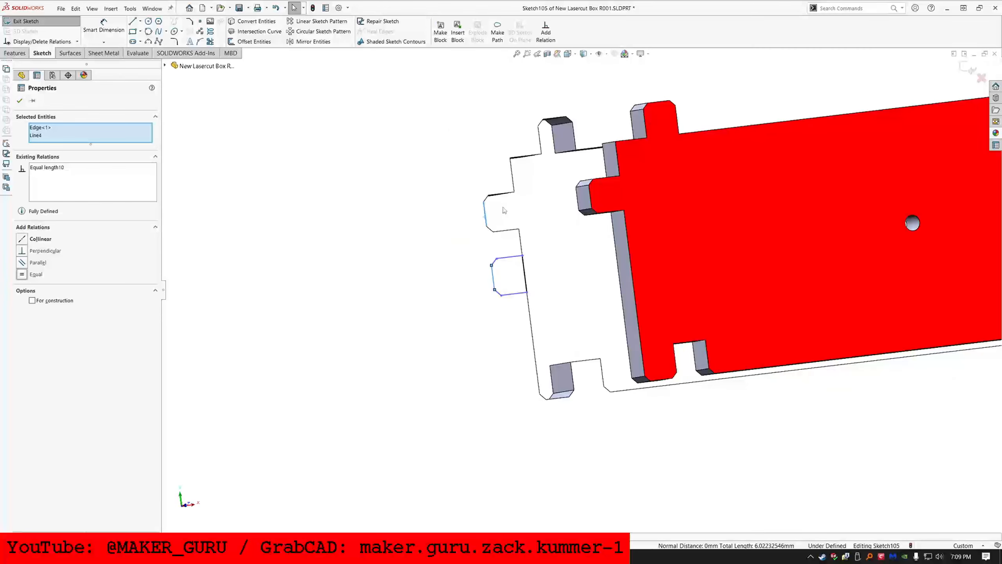
{"action": "scroll", "coordinate": [553, 190], "scroll_direction": "down", "scroll_amount": 1}
{"action": "key", "text": "Escape"}
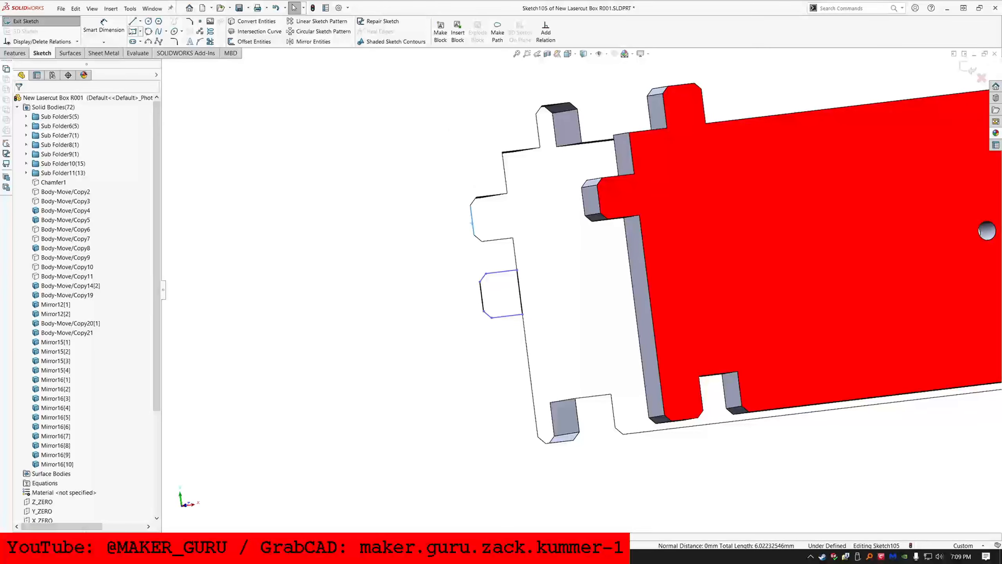
Step: Sketch lines over the existing tab's two chamfers and join their inner ends with a line about 3.1 mm long
{"action": "key", "text": "l"}
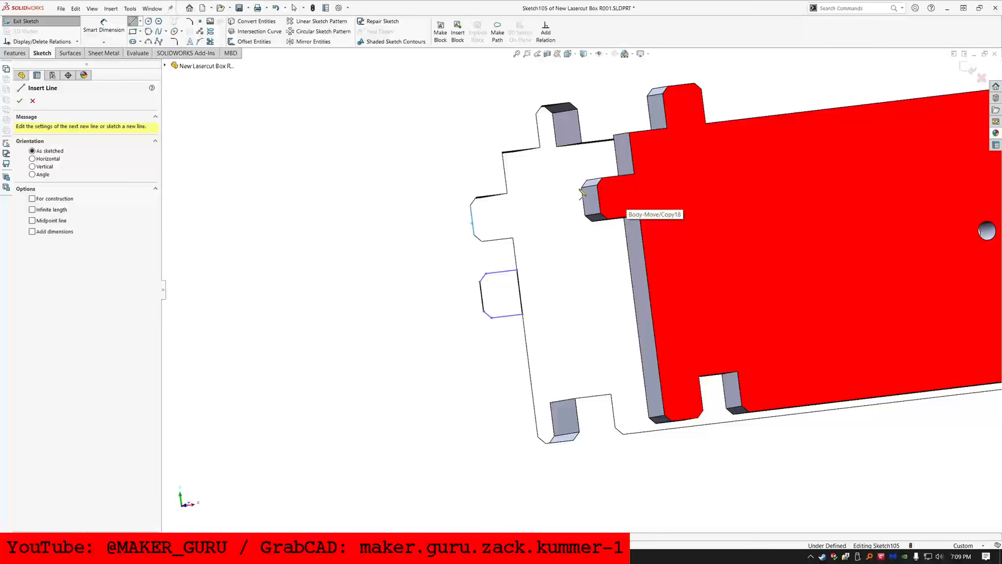
{"action": "key", "text": "Escape"}
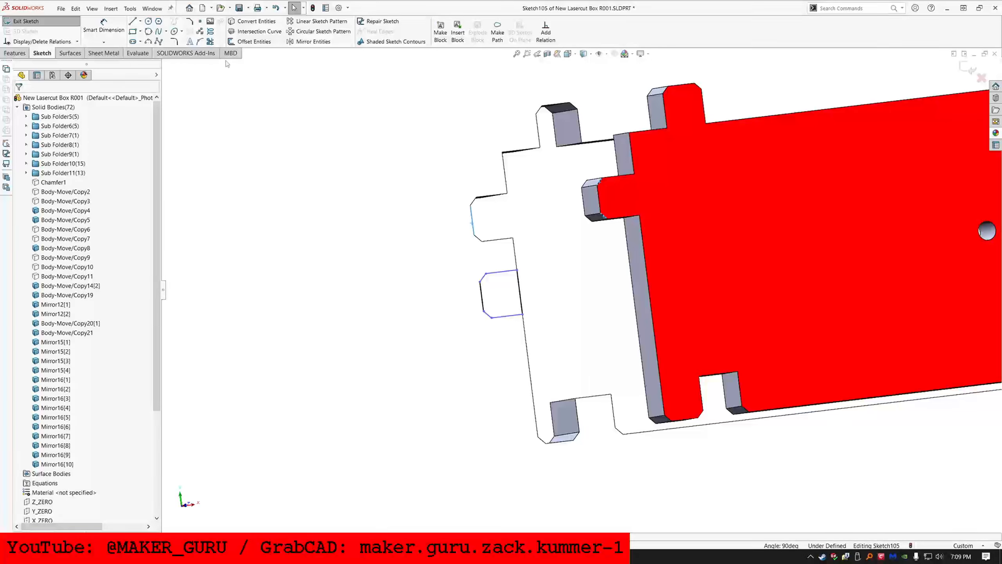
{"action": "scroll", "coordinate": [474, 233], "scroll_direction": "down", "scroll_amount": 3}
{"action": "key", "text": "l"}
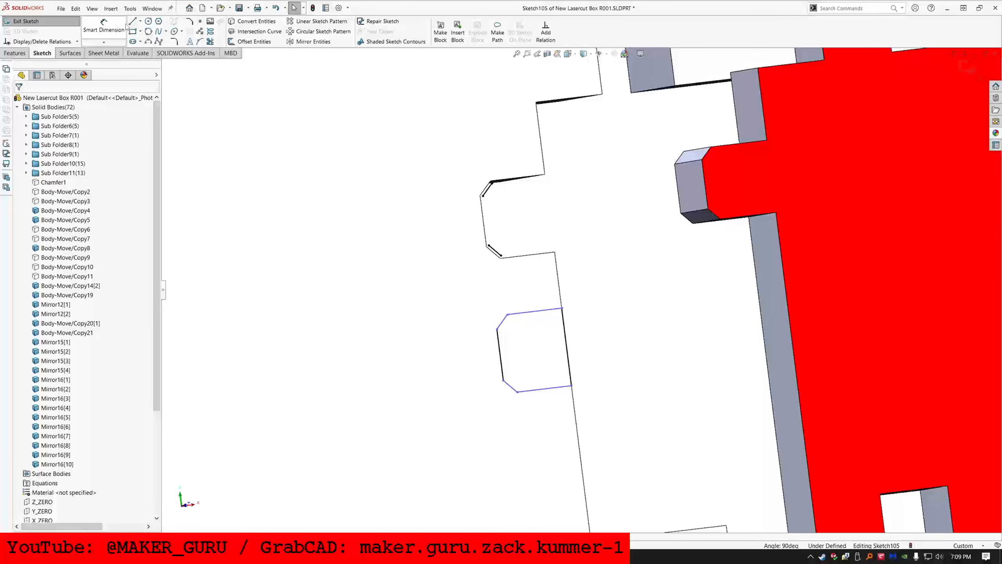
{"action": "left_click", "coordinate": [492, 183]}
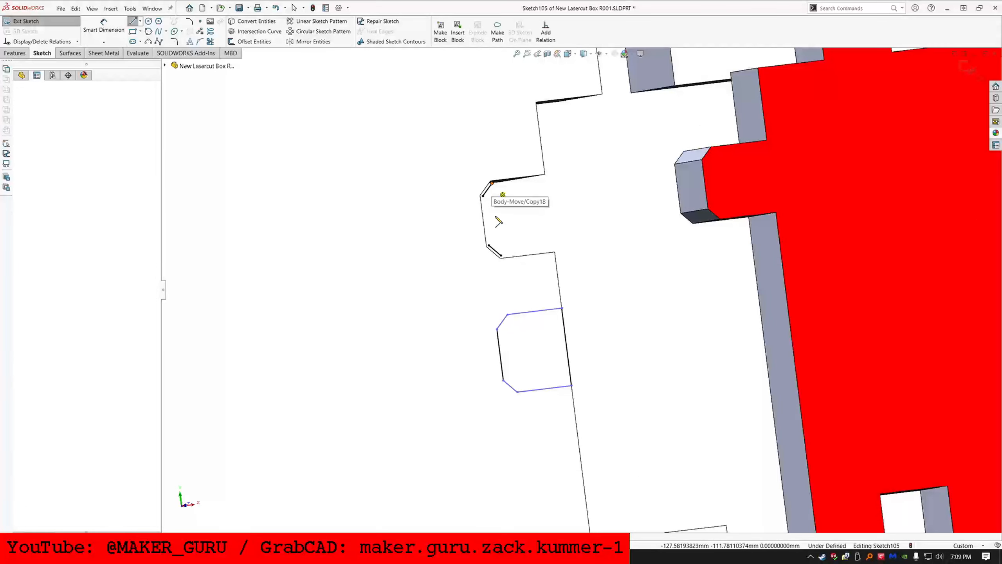
{"action": "left_click", "coordinate": [501, 256]}
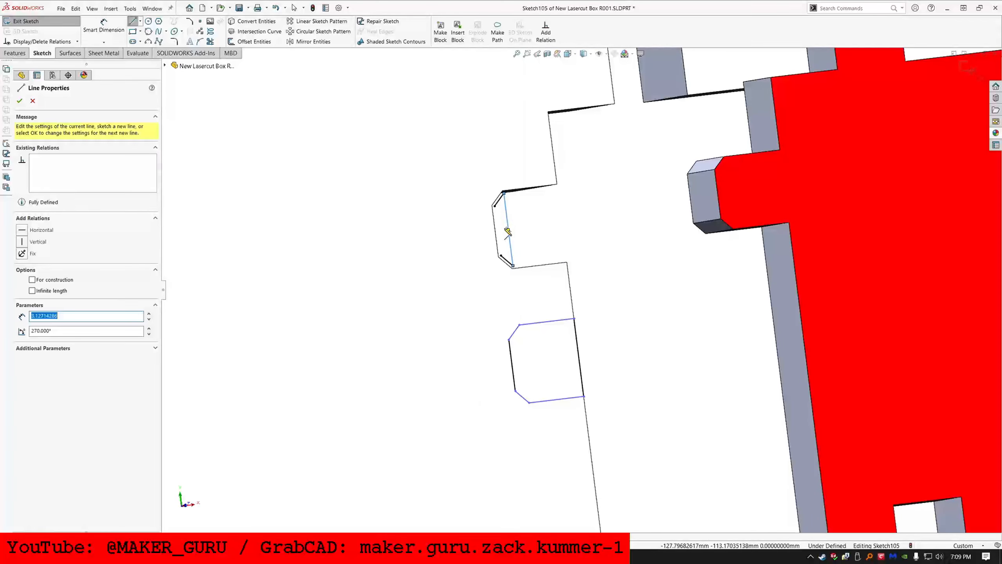
Step: Sketch a three-line bracket from the midpoint of the line across the existing tab to the midpoint of the new profile's outer line
{"action": "mouse_move", "coordinate": [508, 230]}
{"action": "left_mouse_down"}
{"action": "mouse_move", "coordinate": [407, 264]}
{"action": "mouse_move", "coordinate": [421, 231]}
{"action": "left_mouse_up"}
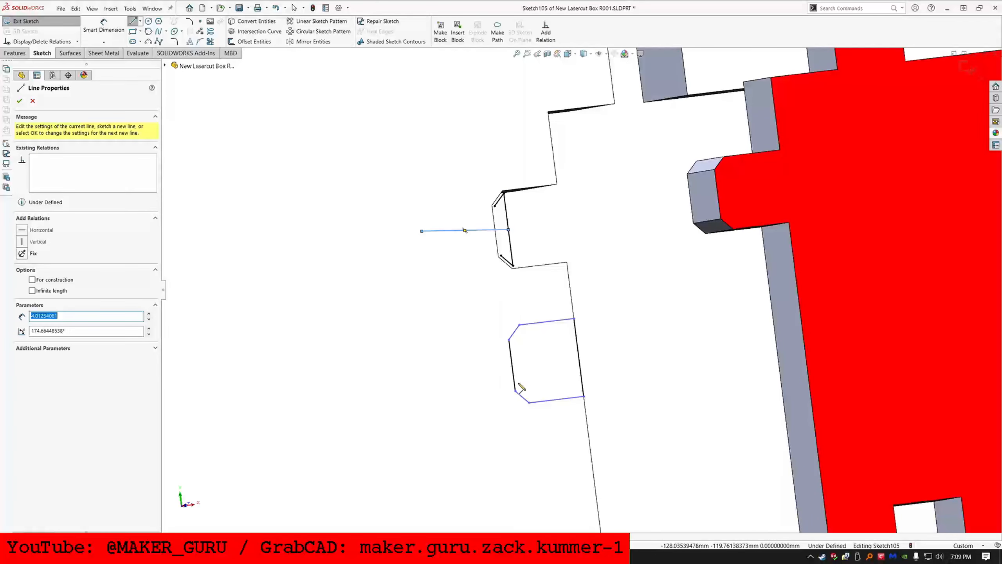
{"action": "left_click", "coordinate": [512, 365]}
{"action": "left_click", "coordinate": [421, 376]}
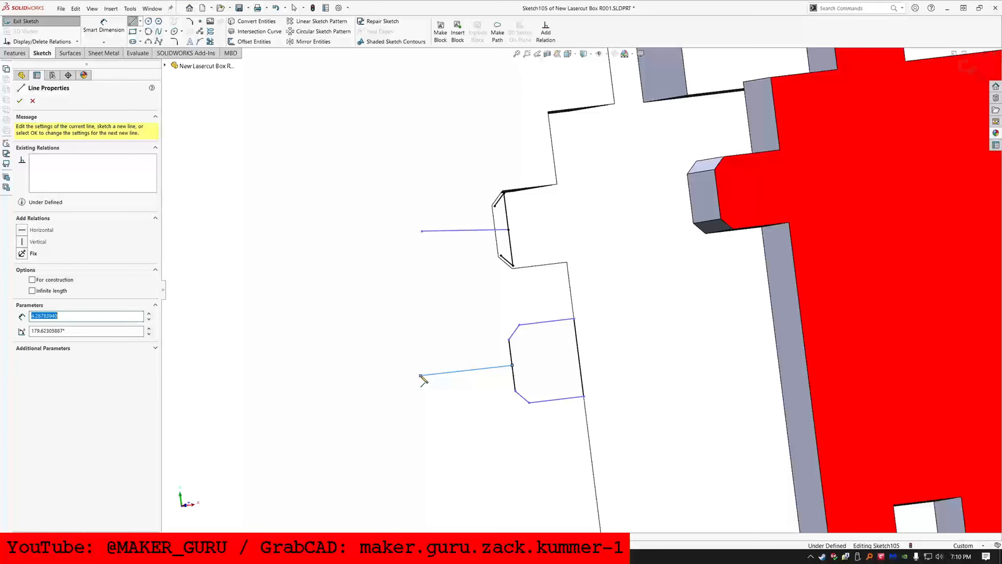
{"action": "left_click", "coordinate": [421, 231]}
{"action": "key", "text": "Escape"}
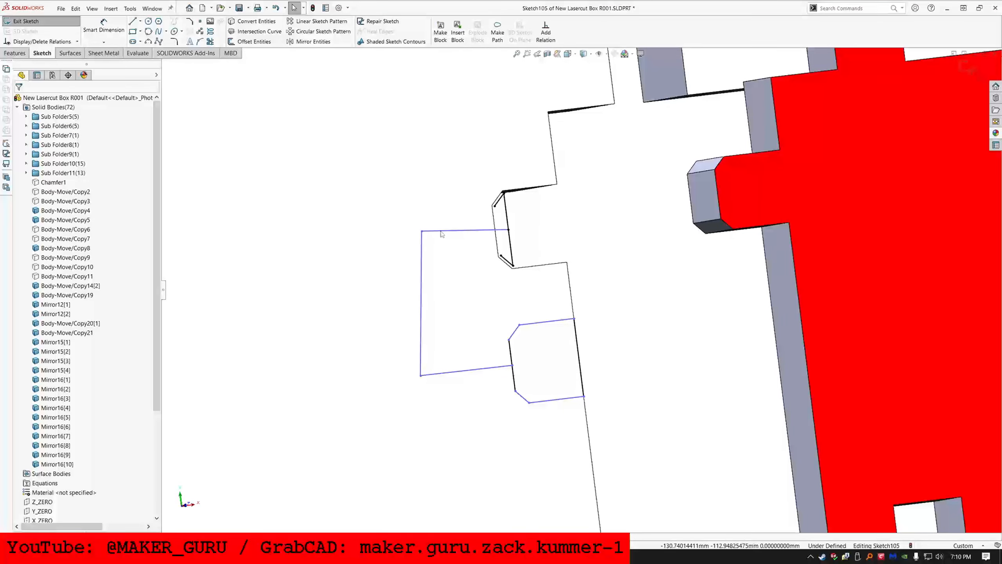
Step: Make the bracket's two arms parallel to the existing tab's lower edge
{"action": "left_click", "coordinate": [441, 231]}
{"action": "left_click", "coordinate": [456, 371], "text": "ctrl"}
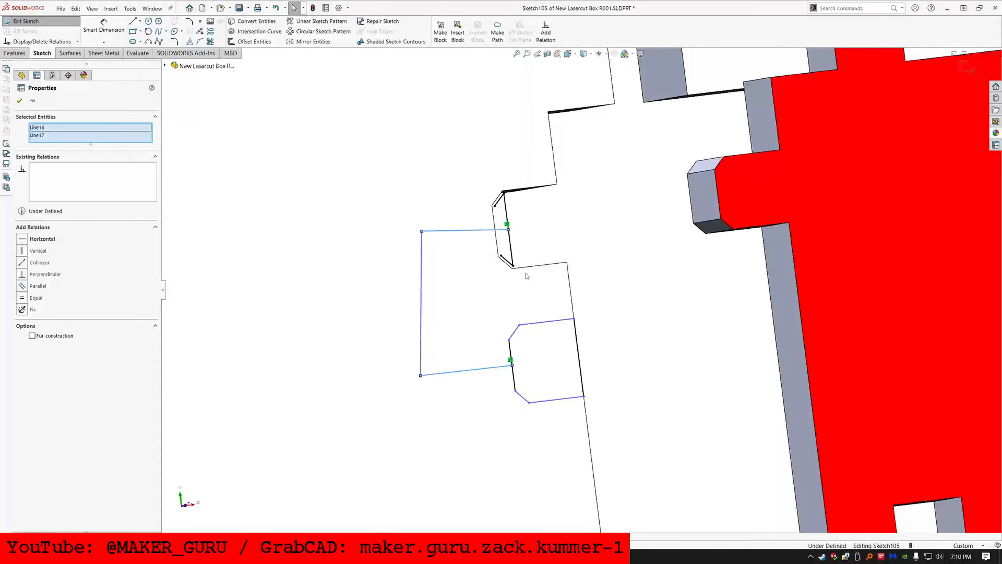
{"action": "left_click", "coordinate": [527, 268], "text": "ctrl"}
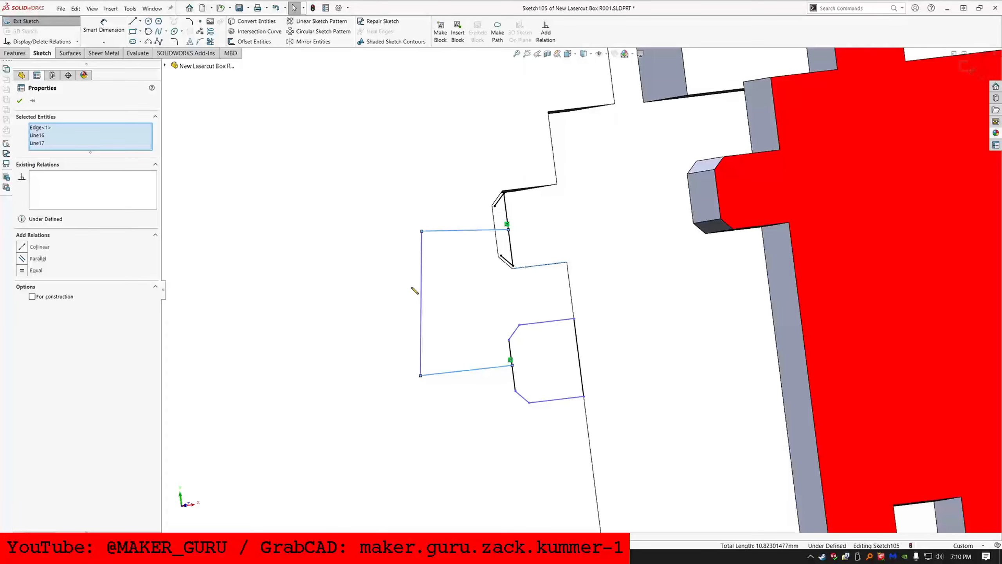
{"action": "left_click", "coordinate": [44, 259]}
{"action": "left_click", "coordinate": [454, 275]}
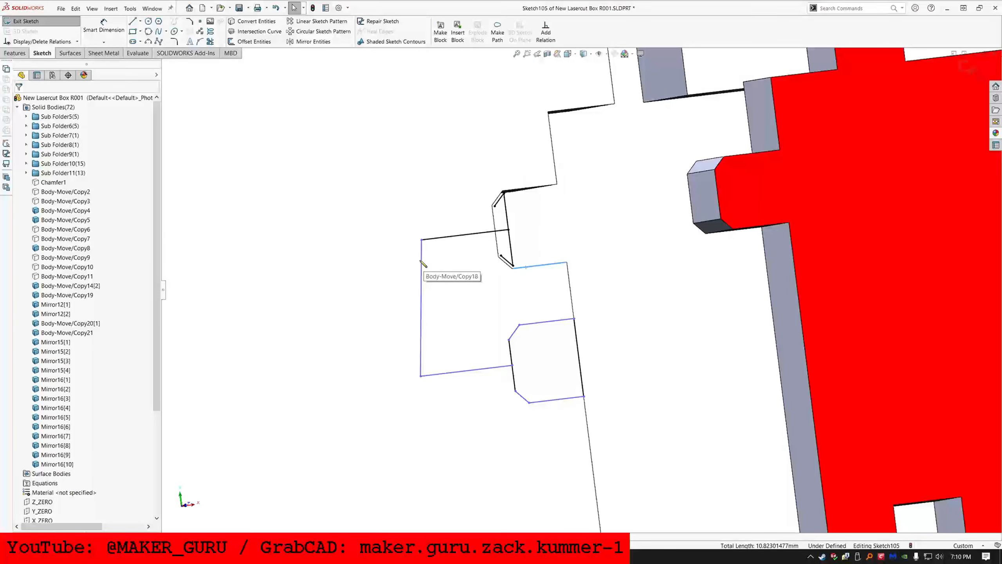
Step: Make the bracket's connecting line perpendicular to its upper arm
{"action": "left_click", "coordinate": [421, 264]}
{"action": "left_click", "coordinate": [435, 240], "text": "ctrl"}
{"action": "left_click", "coordinate": [492, 203]}
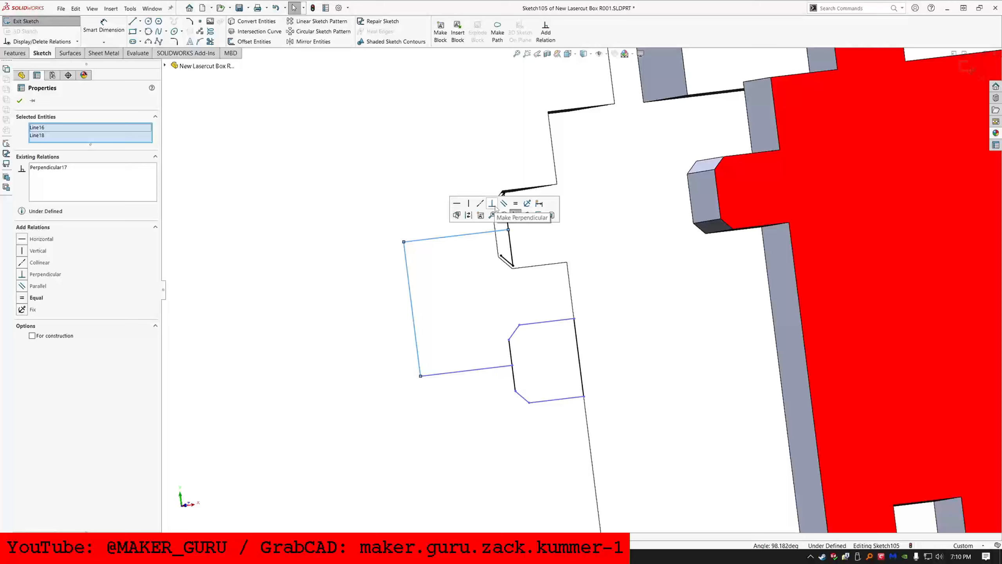
{"action": "left_click", "coordinate": [563, 266]}
Step: Try to make the bracket's connecting line equal in length to the line across the existing tab
{"action": "left_click", "coordinate": [511, 250]}
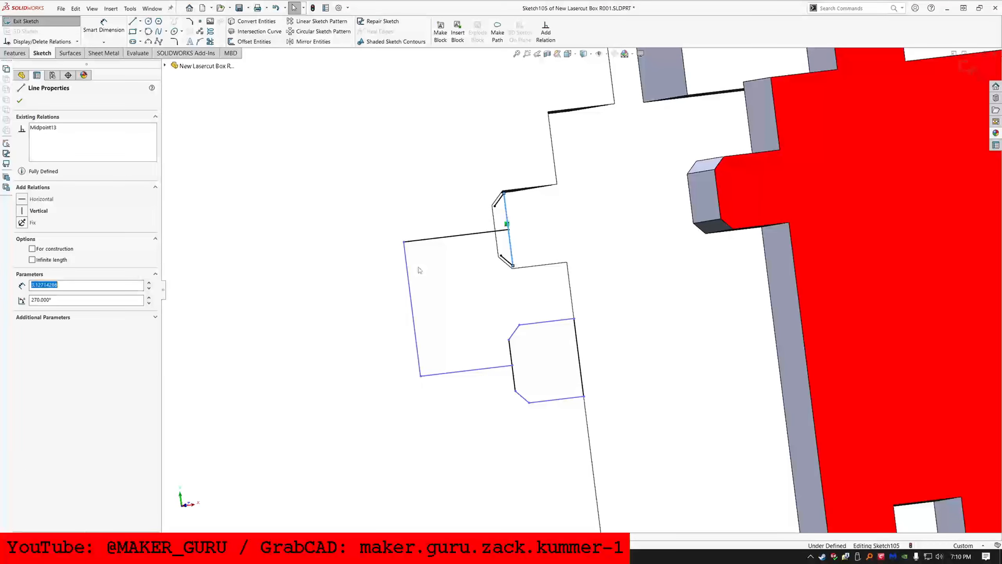
{"action": "left_click", "coordinate": [409, 276], "text": "ctrl"}
{"action": "left_click", "coordinate": [36, 298]}
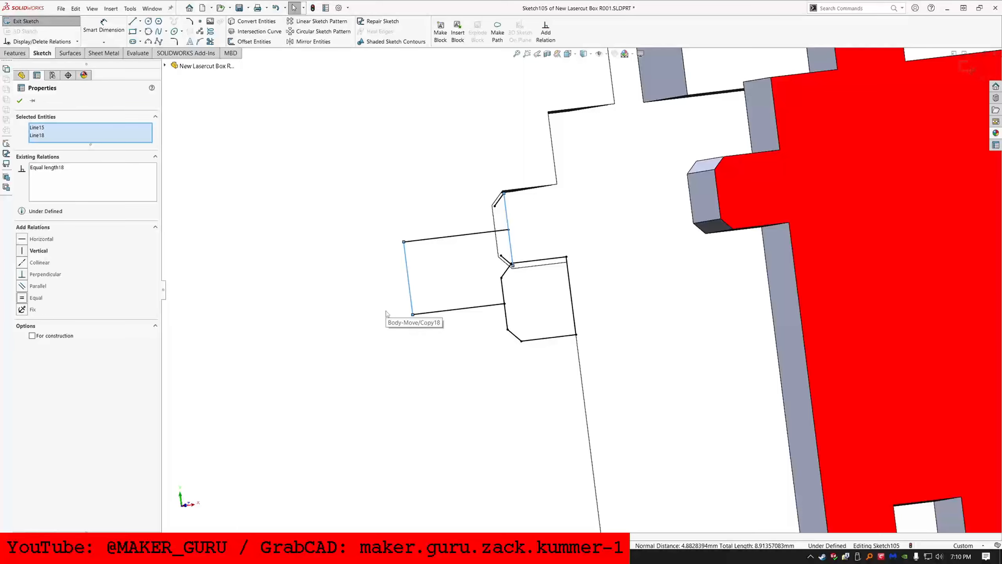
{"action": "key", "text": "ctrl+z"}
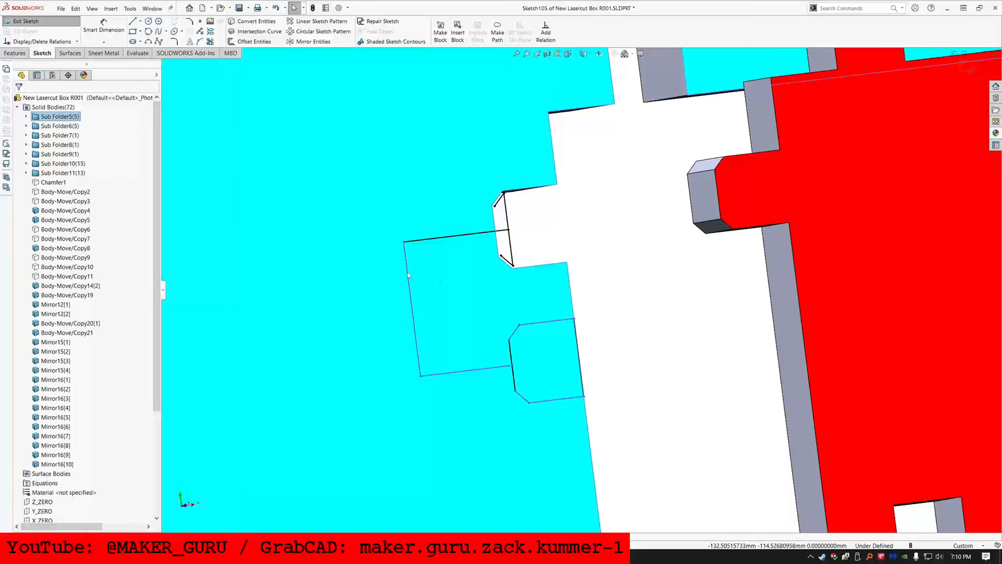
Step: Replace the bracket's single connecting line with two end-to-end lines joining the outer ends of the two arms
{"action": "left_click", "coordinate": [408, 275]}
{"action": "key", "text": "Delete"}
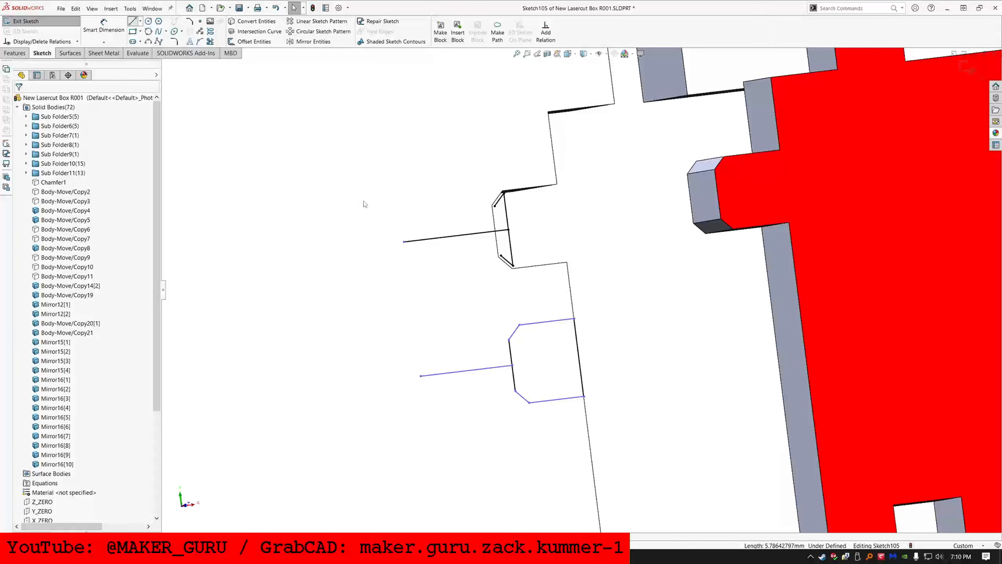
{"action": "key", "text": "l"}
{"action": "left_click", "coordinate": [404, 242]}
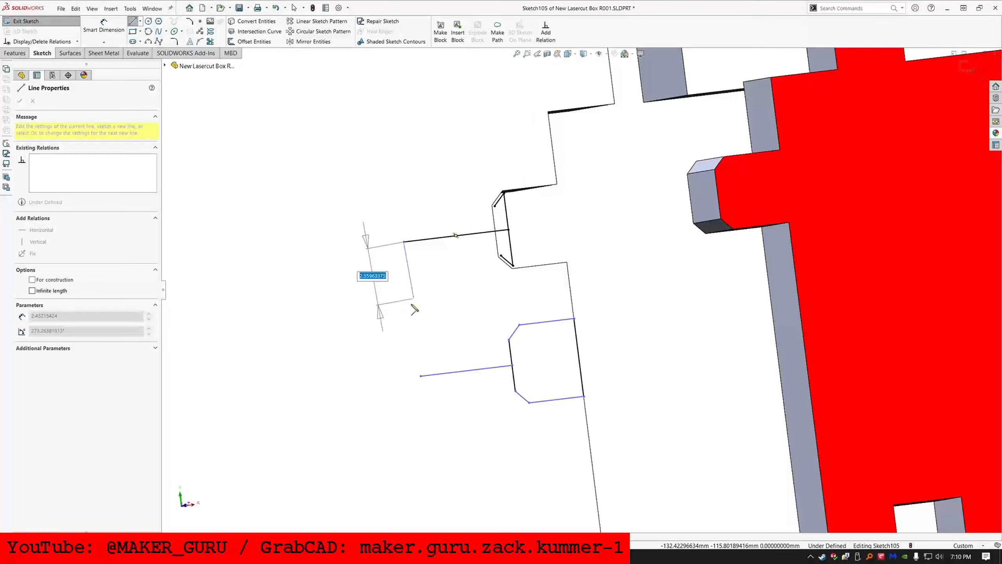
{"action": "left_click", "coordinate": [420, 376]}
{"action": "key", "text": "Escape"}
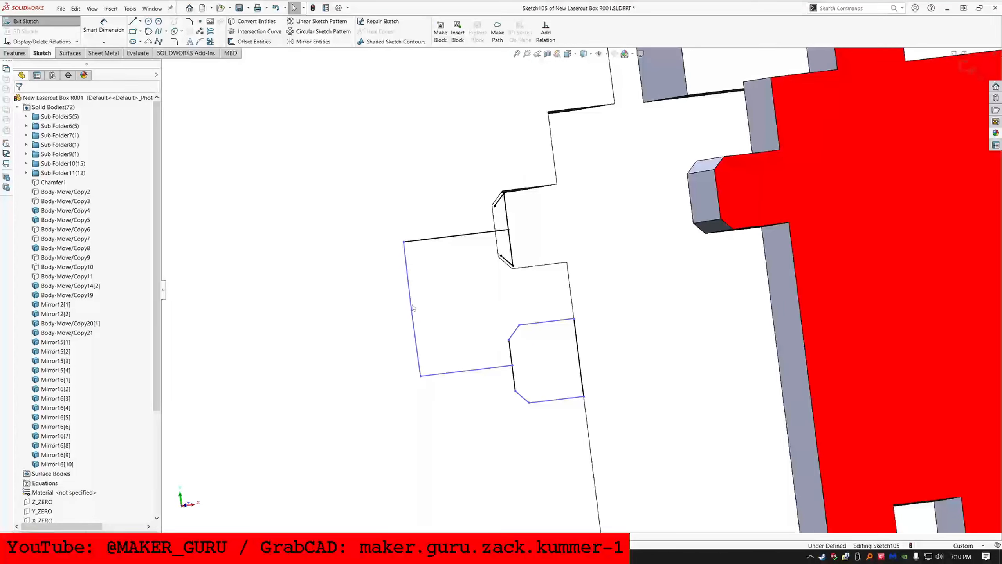
Step: Make both connecting lines parallel and equal in length to the line across the existing tab
{"action": "left_click", "coordinate": [413, 309]}
{"action": "left_click", "coordinate": [408, 299], "text": "ctrl"}
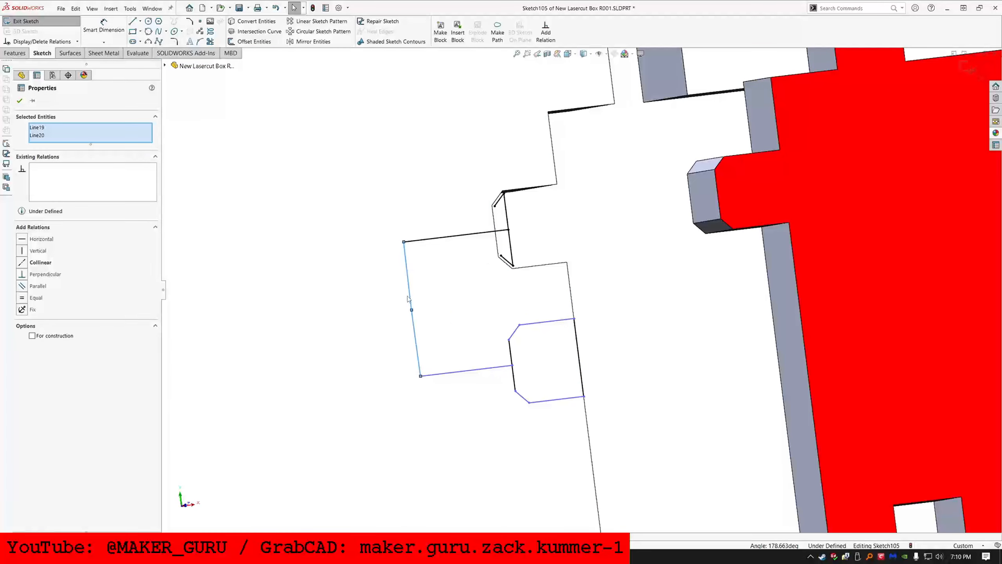
{"action": "left_click", "coordinate": [508, 224], "text": "ctrl"}
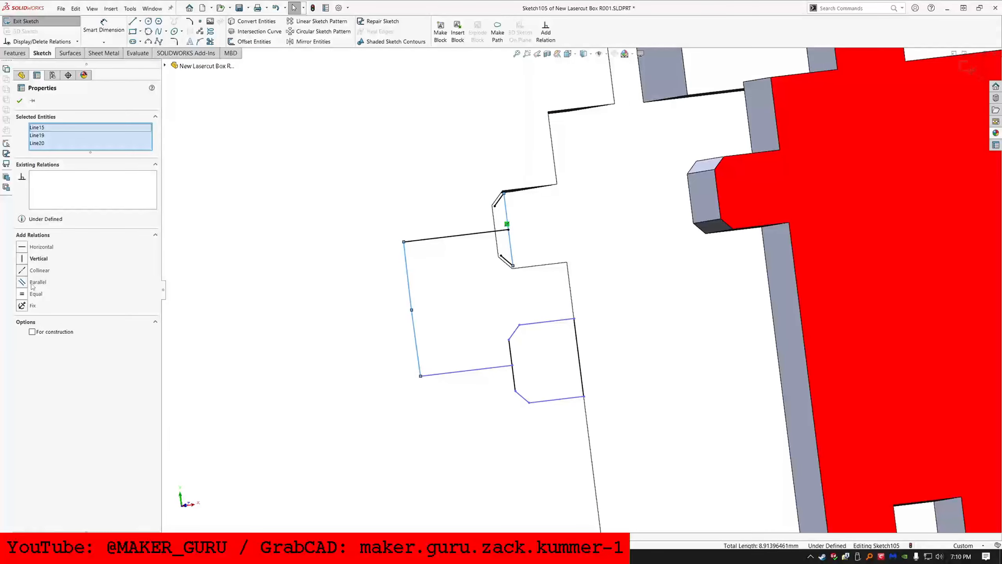
{"action": "left_click", "coordinate": [41, 297]}
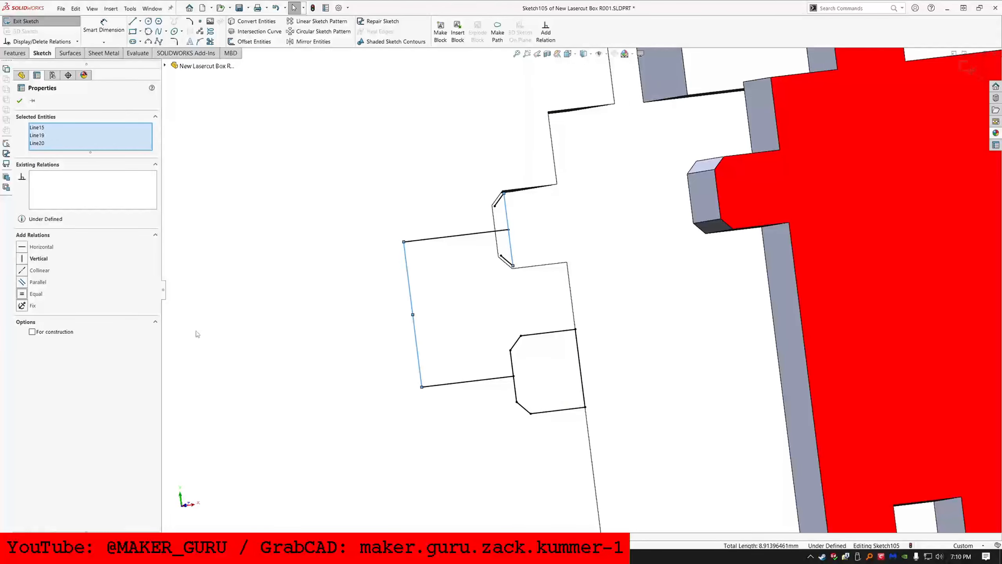
Step: Convert the bracket lines and the reference lines on the existing tab to construction geometry
{"action": "left_click", "coordinate": [367, 351]}
{"action": "key", "text": "l"}
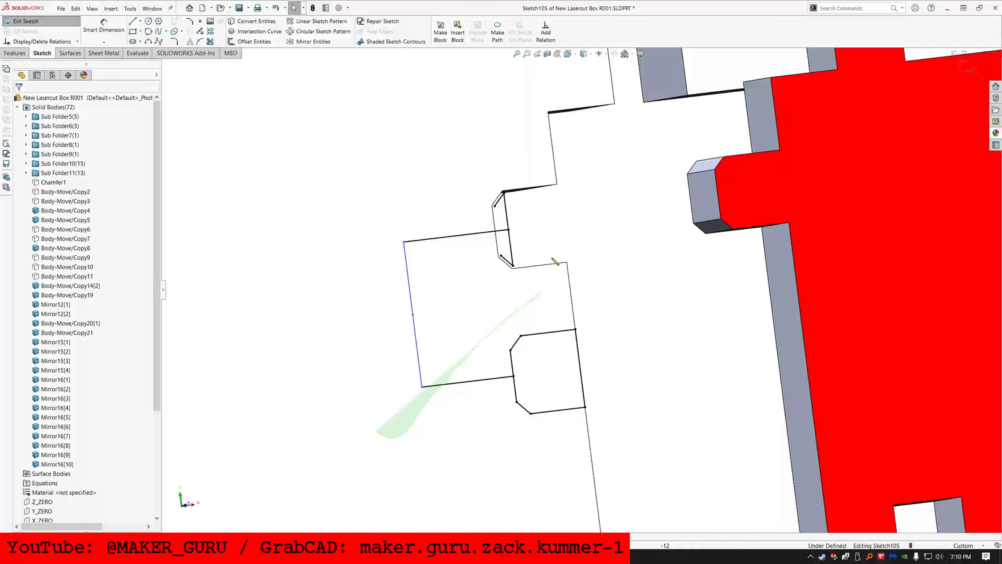
{"action": "mouse_move", "coordinate": [555, 261]}
{"action": "left_mouse_down"}
{"action": "mouse_move", "coordinate": [267, 374]}
{"action": "mouse_move", "coordinate": [374, 432]}
{"action": "left_mouse_up"}
{"action": "left_click", "coordinate": [33, 363]}
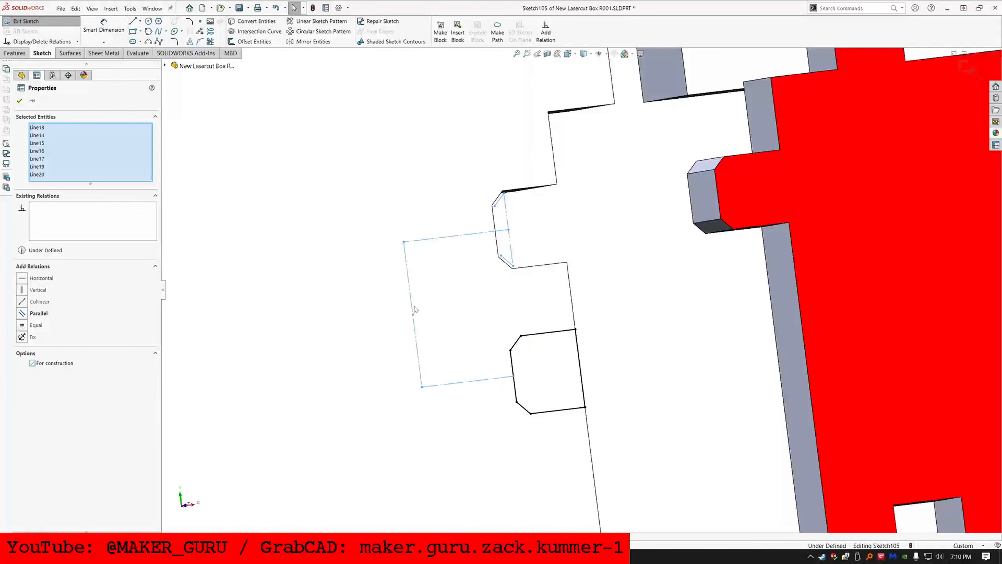
{"action": "key", "text": "Escape"}
Step: Make the bracket's upper arm equal in length to the upper connecting line
{"action": "left_click", "coordinate": [408, 272]}
{"action": "left_click", "coordinate": [421, 240], "text": "ctrl"}
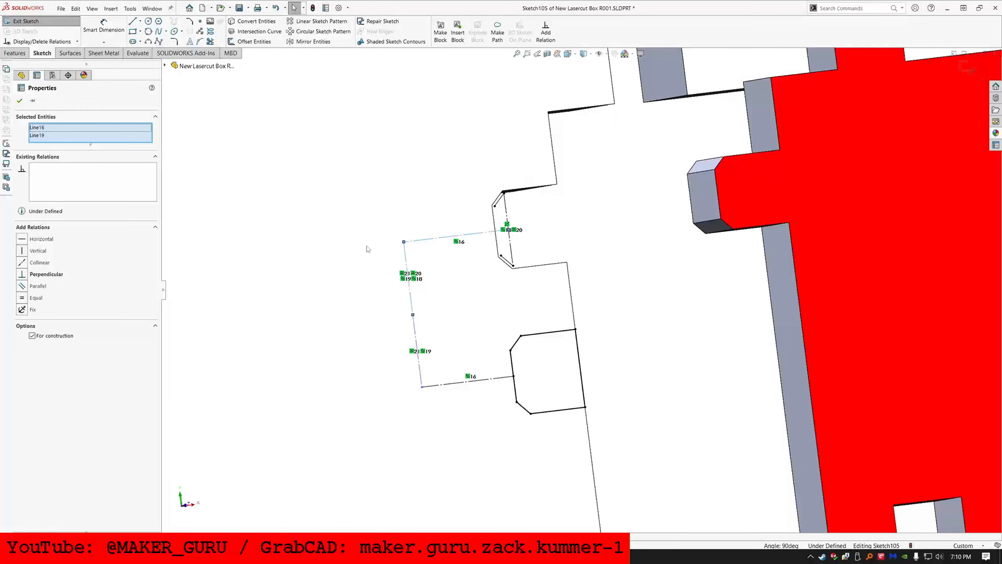
{"action": "left_click", "coordinate": [36, 297]}
{"action": "key", "text": "Escape"}
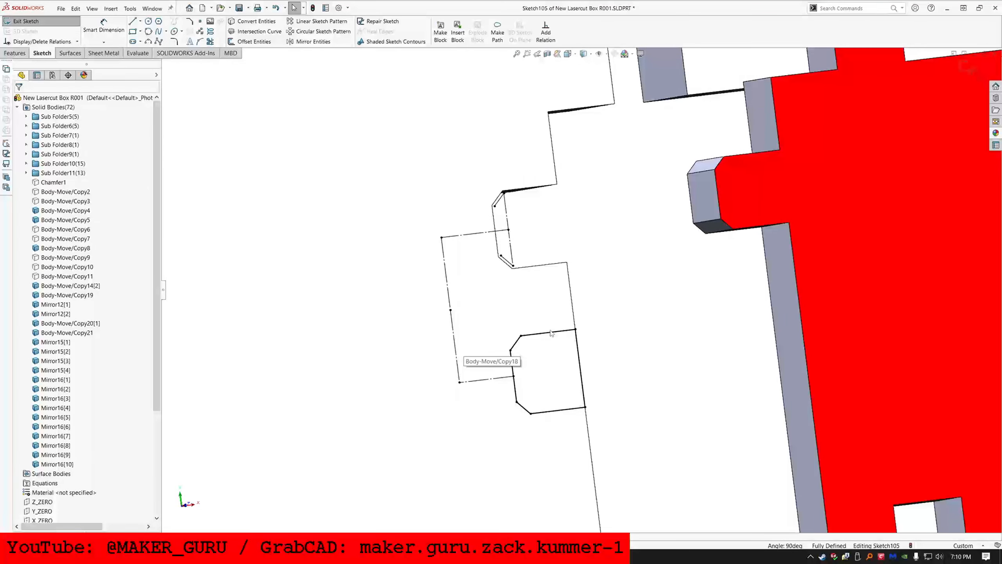
{"action": "scroll", "coordinate": [588, 311], "scroll_direction": "up", "scroll_amount": 5}
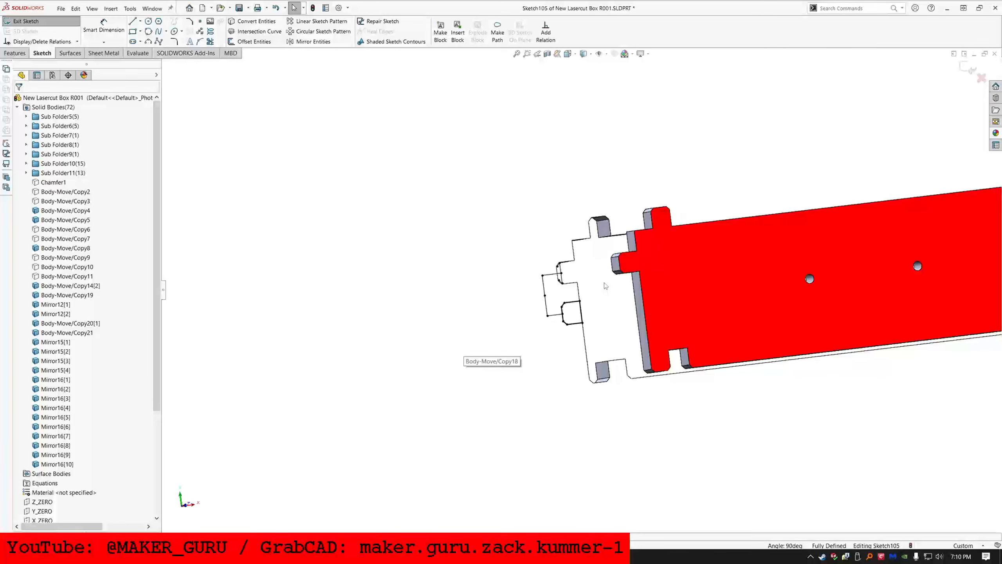
{"action": "scroll", "coordinate": [600, 297], "scroll_direction": "down", "scroll_amount": 3}
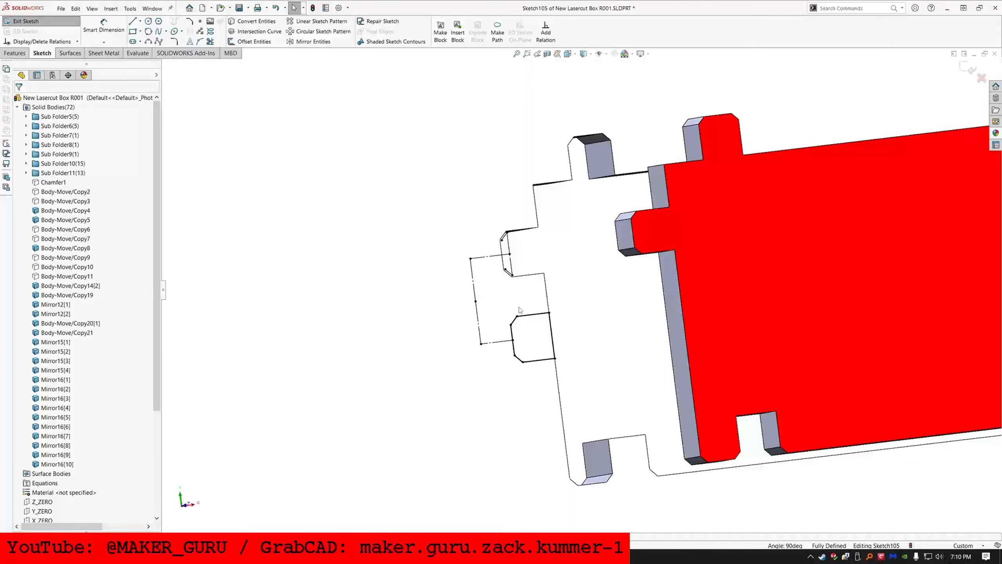
{"action": "mouse_move", "coordinate": [519, 309]}
{"action": "middle_mouse_down"}
{"action": "mouse_move", "coordinate": [480, 294]}
{"action": "mouse_move", "coordinate": [499, 301]}
{"action": "mouse_move", "coordinate": [511, 324]}
{"action": "middle_mouse_up"}
{"action": "scroll", "coordinate": [608, 330], "scroll_direction": "up", "scroll_amount": 7}
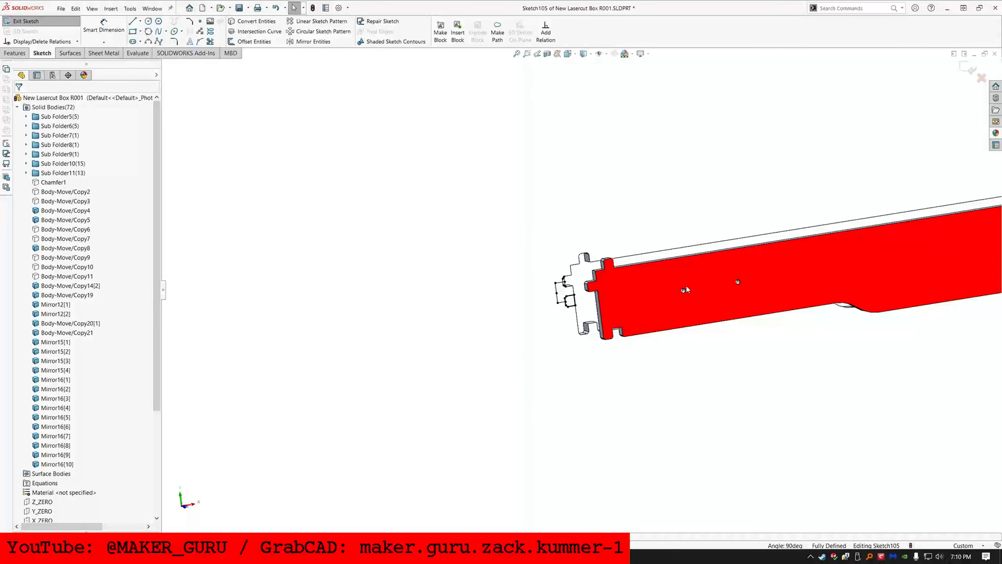
{"action": "scroll", "coordinate": [689, 283], "scroll_direction": "up", "scroll_amount": 2}
Step: Switch to Notepad's list of tooth count and width variables and reposition its window over the model
{"action": "key", "text": "alt+Tab"}
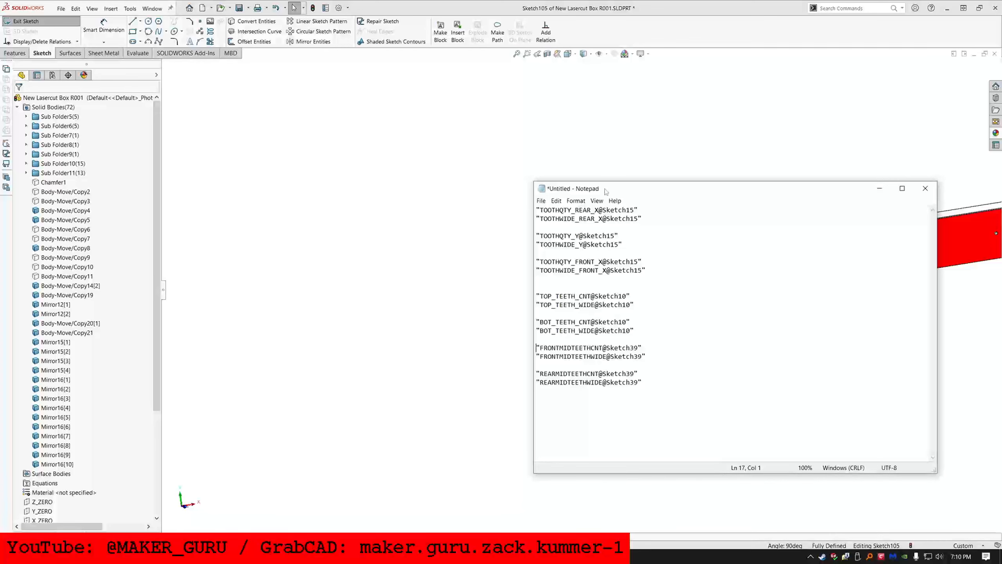
{"action": "mouse_move", "coordinate": [606, 192]}
{"action": "left_mouse_down"}
{"action": "mouse_move", "coordinate": [580, 443]}
{"action": "mouse_move", "coordinate": [577, 308]}
{"action": "mouse_move", "coordinate": [595, 200]}
{"action": "left_mouse_up"}
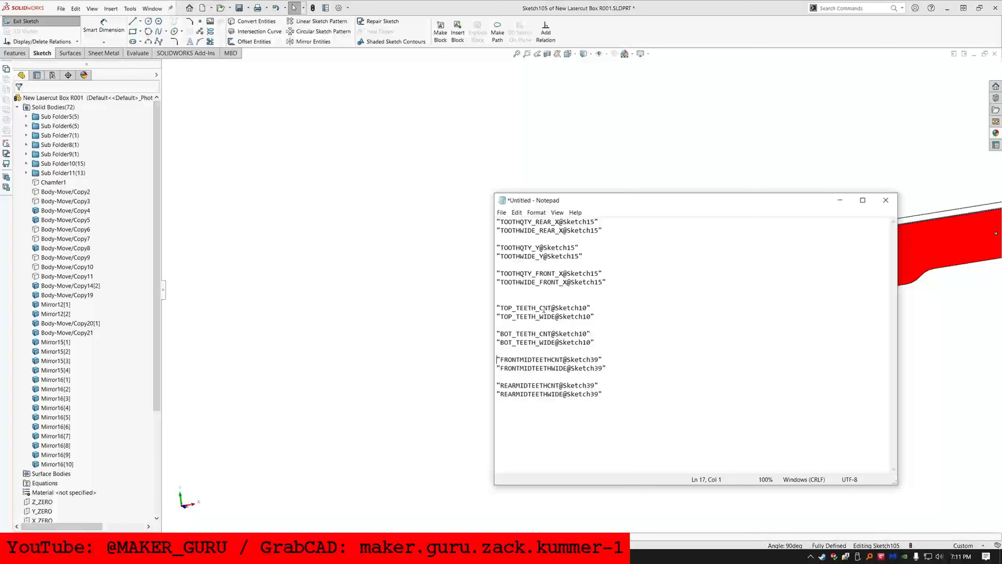
Step: Copy the variable "TOP_TEETH_CNT@Sketch10" from the Notepad list and switch back to SOLIDWORKS
{"action": "left_click_drag", "start_coordinate": [597, 310], "coordinate": [485, 311]}
{"action": "key", "text": "ctrl+c"}
{"action": "left_click", "coordinate": [403, 300]}
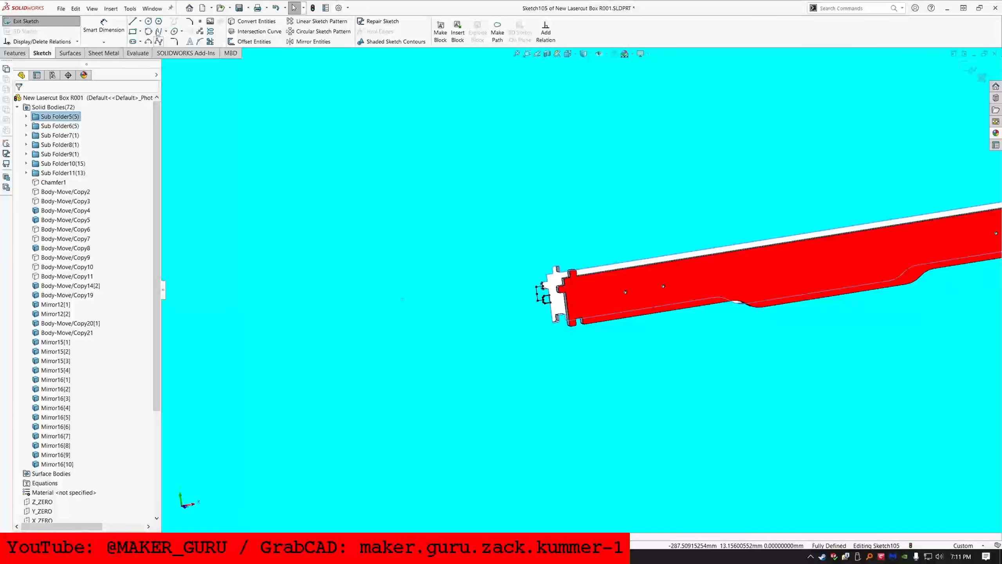
Step: Sketch a helper line about 71 mm long in the empty space away from the part's tabbed end
{"action": "left_click", "coordinate": [132, 22]}
{"action": "left_click", "coordinate": [257, 227]}
{"action": "left_click", "coordinate": [408, 228]}
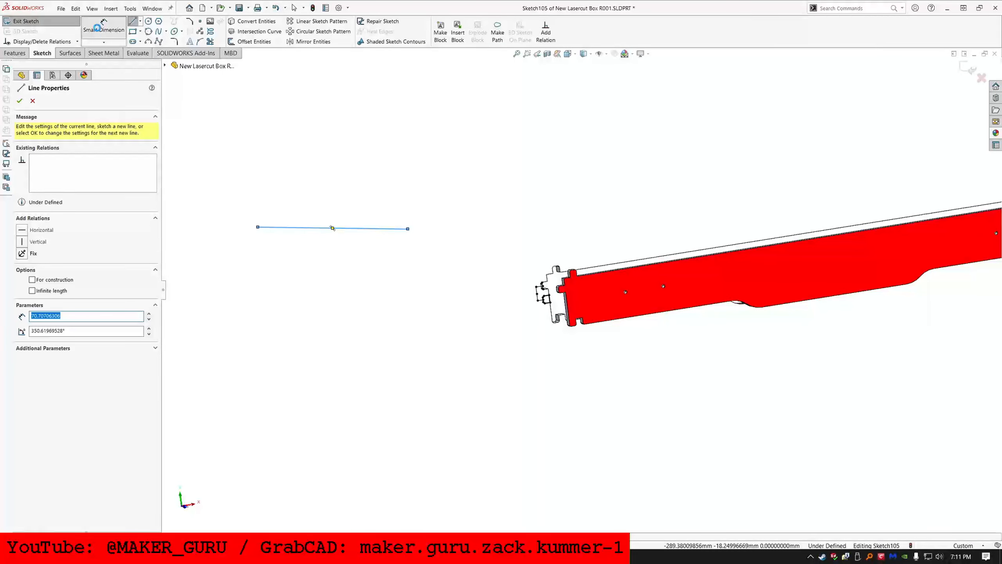
Step: Dimension the helper line between its endpoints and link the value to the copied equation ="TOP_TEETH_CNT@Sketch10"
{"action": "left_click", "coordinate": [104, 30]}
{"action": "left_click", "coordinate": [286, 228]}
{"action": "left_click", "coordinate": [295, 191]}
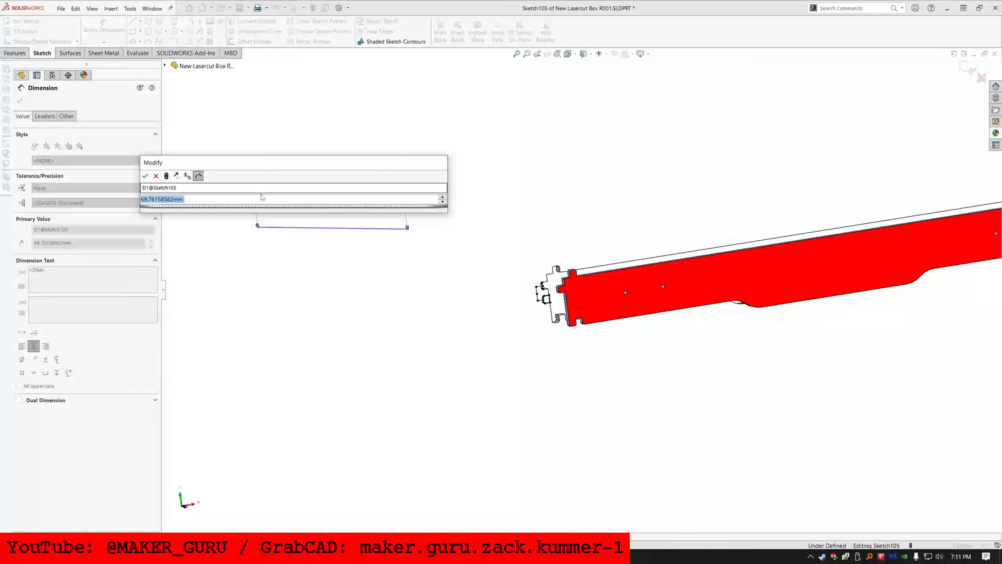
{"action": "key", "text": "ctrl+v"}
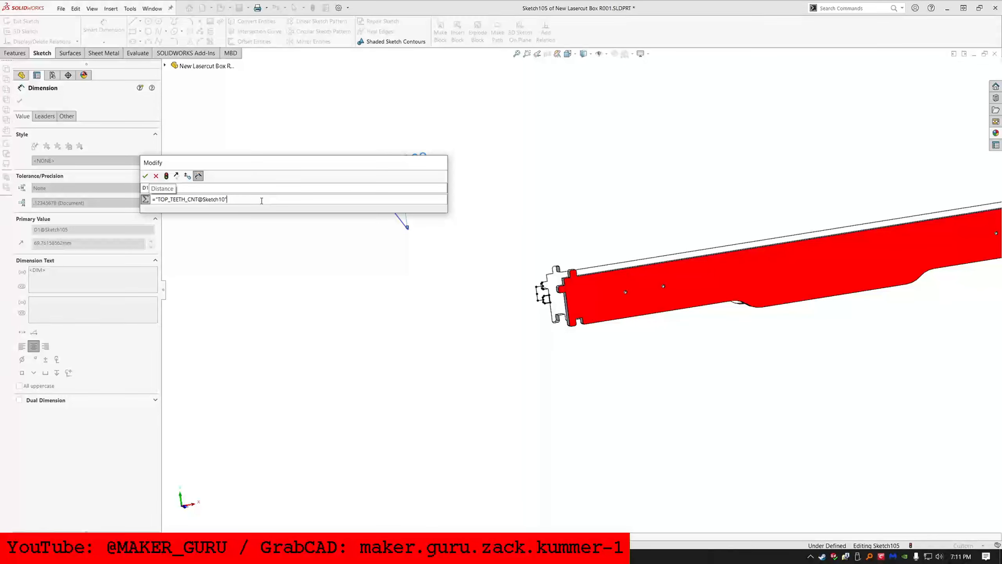
{"action": "key", "text": "Return"}
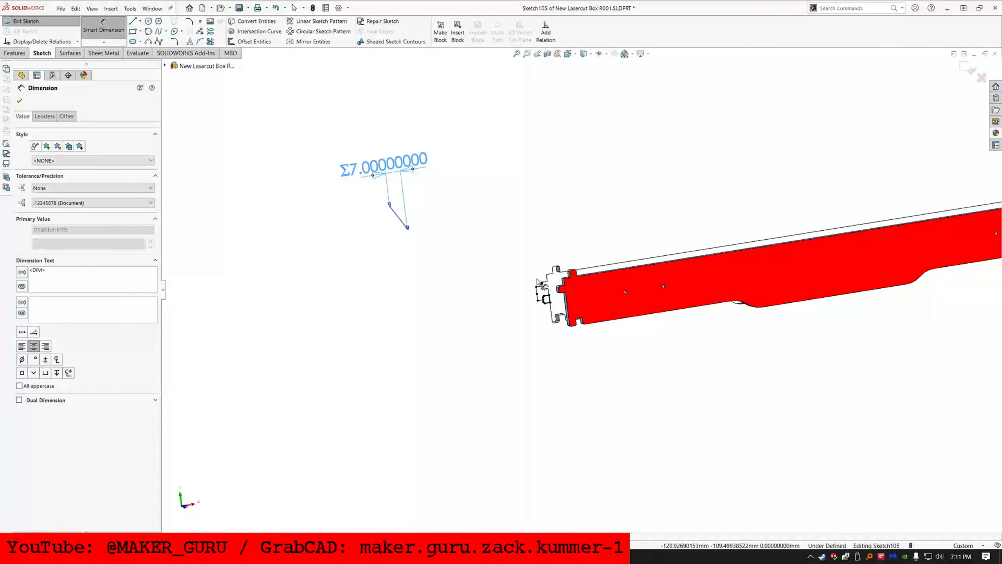
{"action": "scroll", "coordinate": [580, 303], "scroll_direction": "down", "scroll_amount": 3}
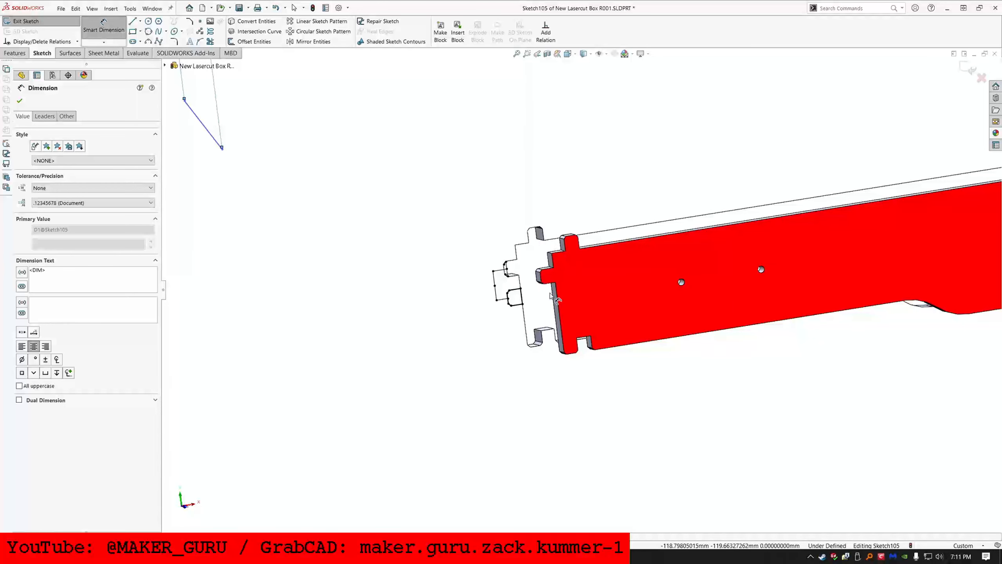
{"action": "scroll", "coordinate": [565, 346], "scroll_direction": "up", "scroll_amount": 4}
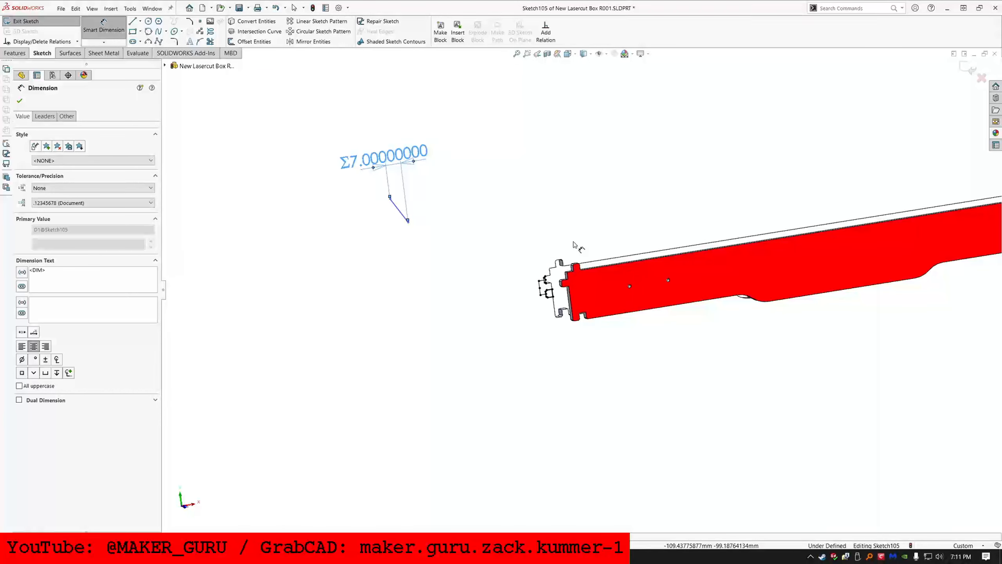
{"action": "scroll", "coordinate": [537, 237], "scroll_direction": "down", "scroll_amount": 3}
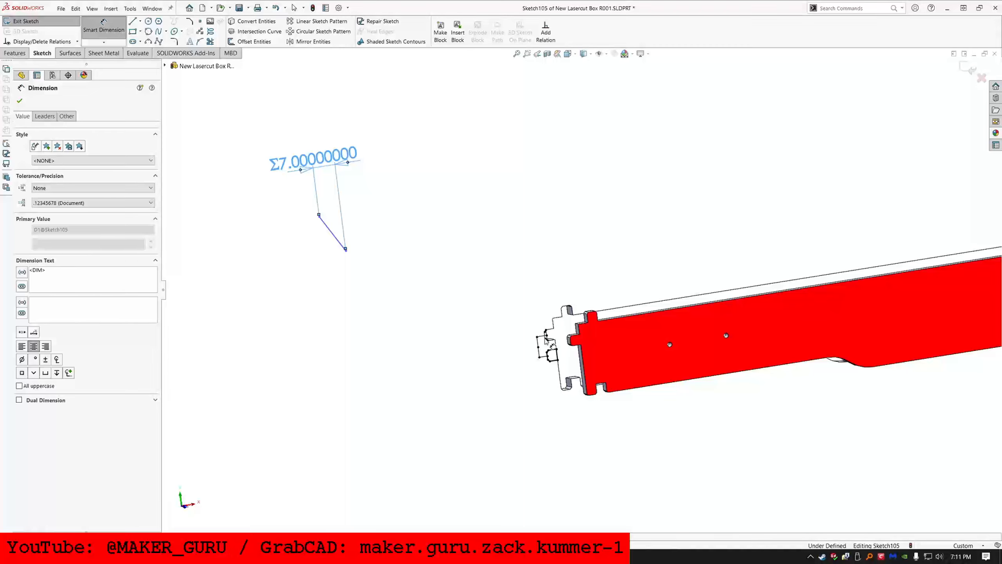
{"action": "key", "text": "Escape"}
Step: Pattern the whole chain of chamfered tab lines linearly along the part's end edge with 101 instances at 10 mm spacing, displaying the instance count
{"action": "scroll", "coordinate": [560, 354], "scroll_direction": "down", "scroll_amount": 3}
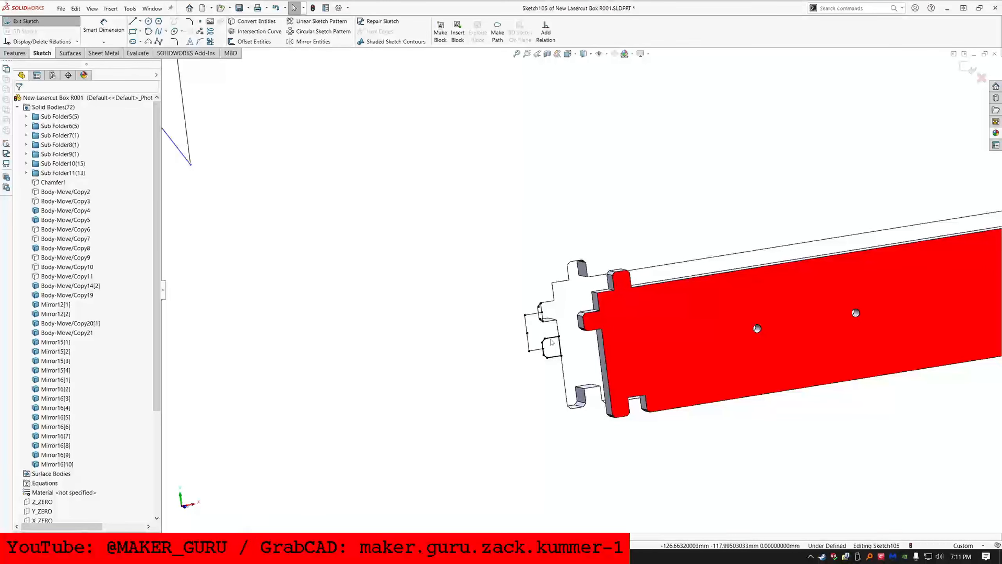
{"action": "right_click", "coordinate": [552, 342]}
{"action": "left_click", "coordinate": [568, 351]}
{"action": "scroll", "coordinate": [546, 327], "scroll_direction": "up", "scroll_amount": 1}
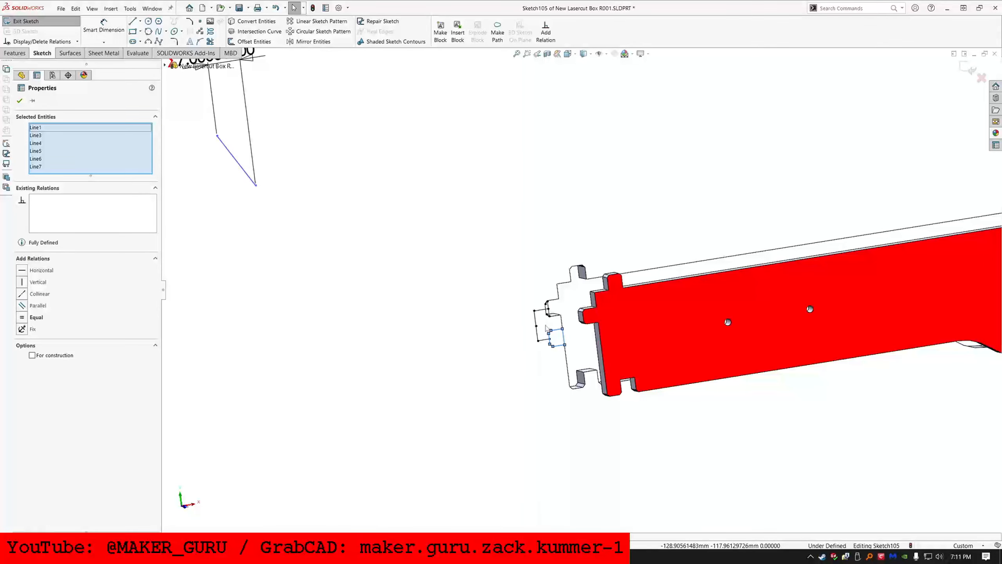
{"action": "left_click", "coordinate": [321, 21]}
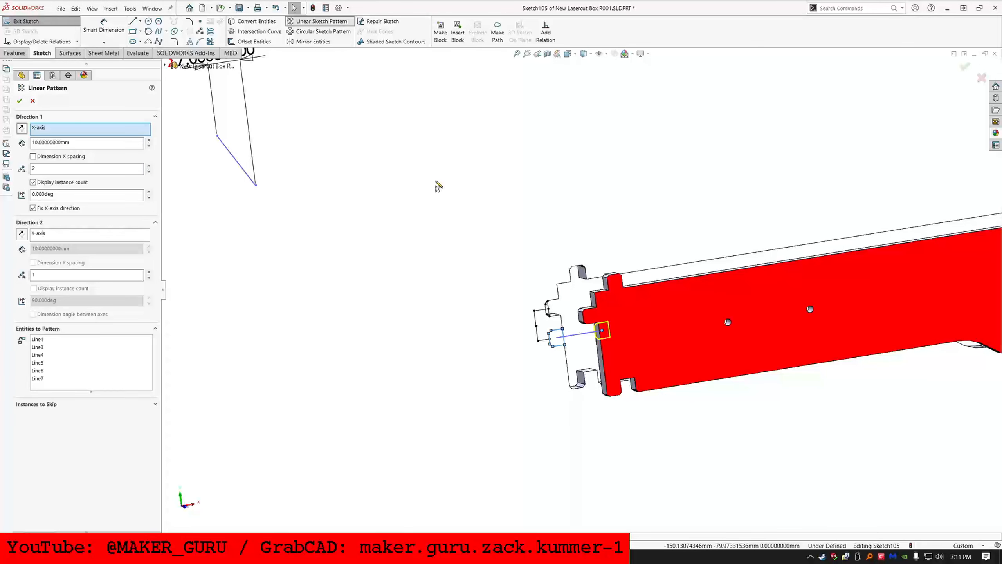
{"action": "left_click", "coordinate": [566, 361]}
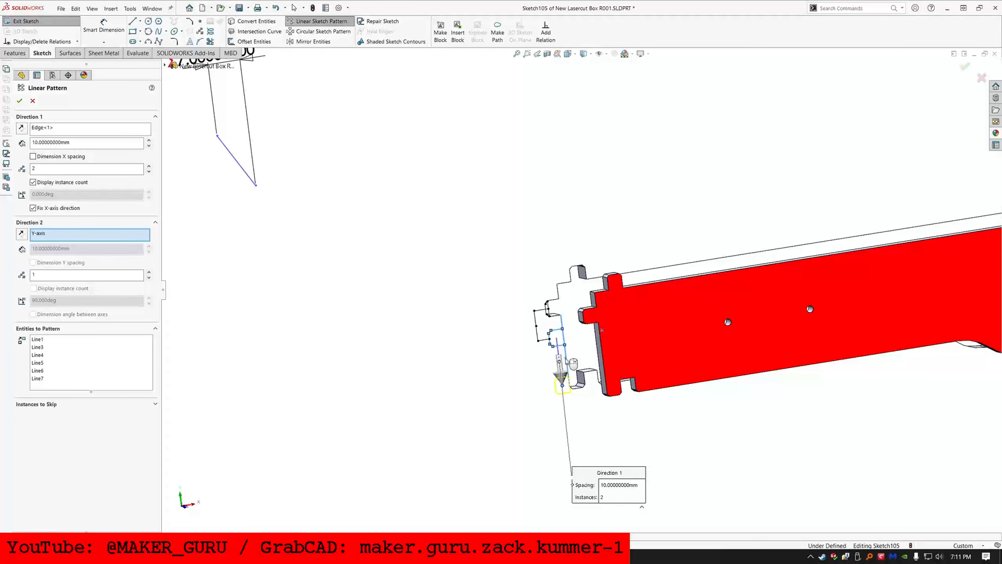
{"action": "double_click", "coordinate": [36, 169]}
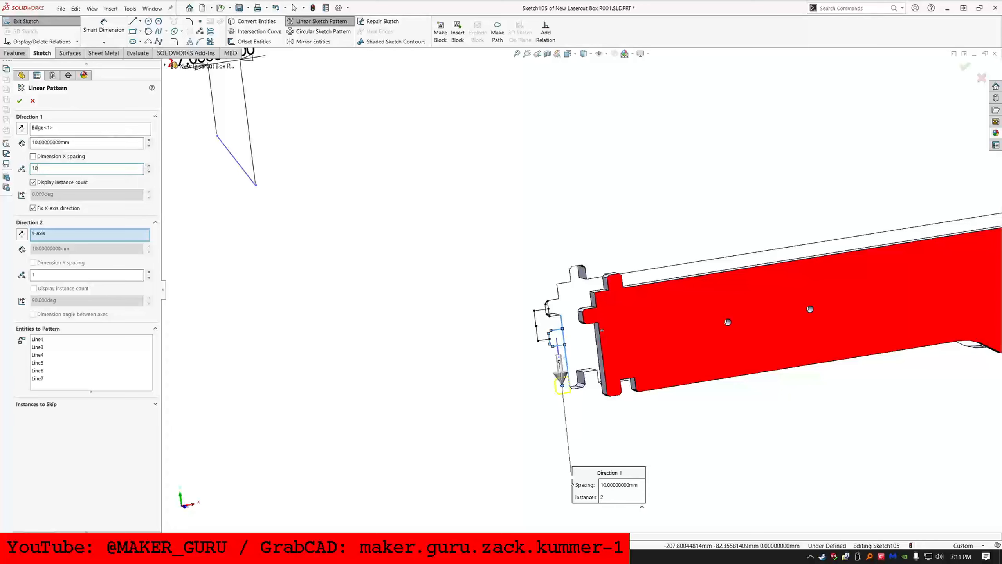
{"action": "left_click", "coordinate": [19, 101]}
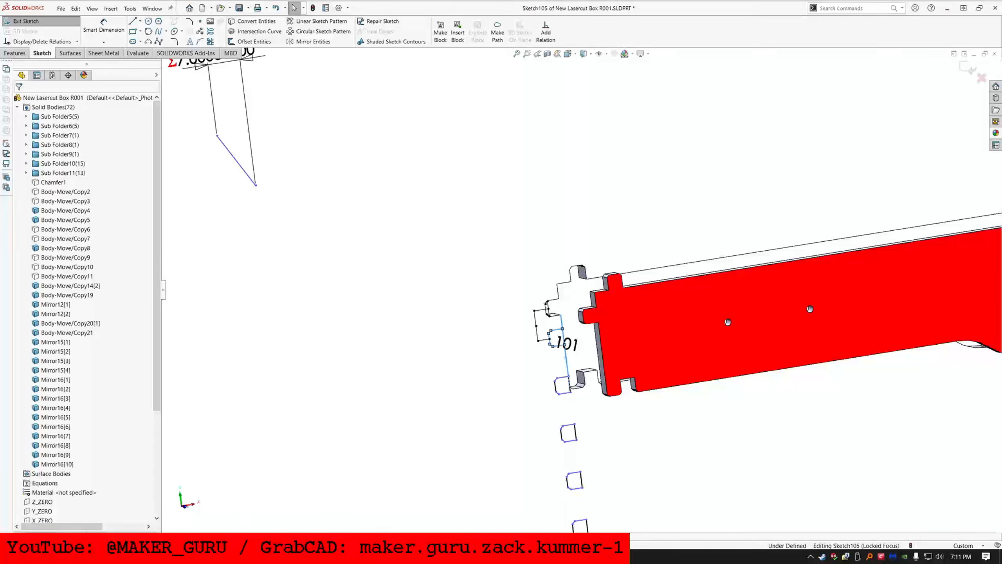
Step: Set the tooth pattern's instance count to the equation ("TOP_TEETH_CNT@Sketch10" - 1) / 2
{"action": "left_click", "coordinate": [569, 343]}
{"action": "double_click", "coordinate": [568, 344]}
{"action": "left_click_drag", "start_coordinate": [510, 320], "coordinate": [490, 127]}
{"action": "type", "text": "="}
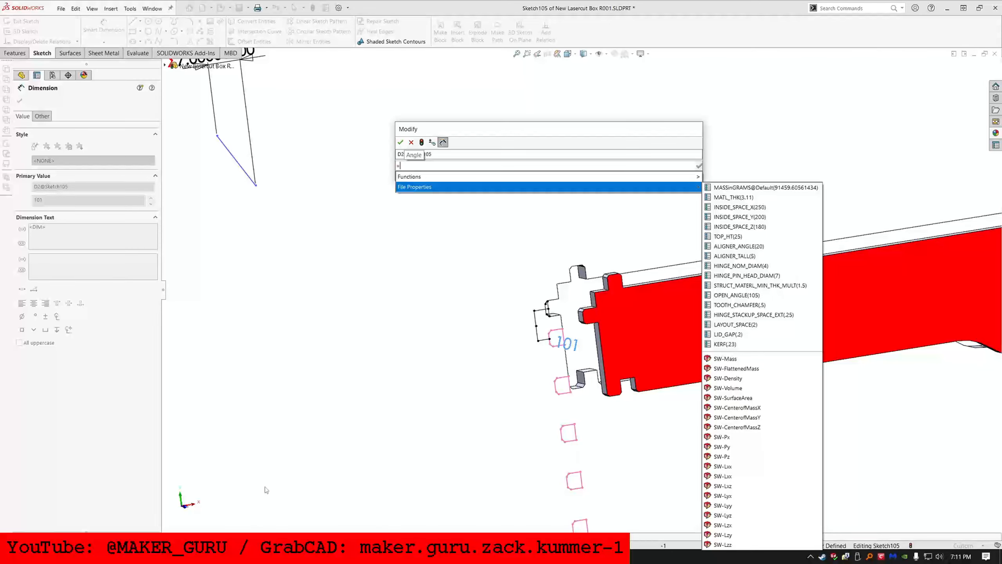
{"action": "key", "text": "alt+Tab"}
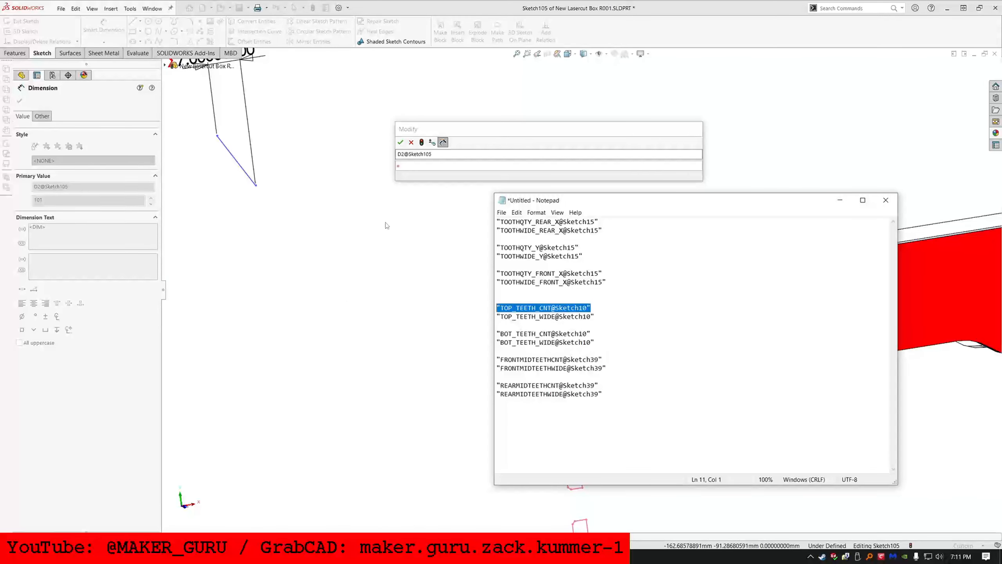
{"action": "left_click", "coordinate": [428, 166]}
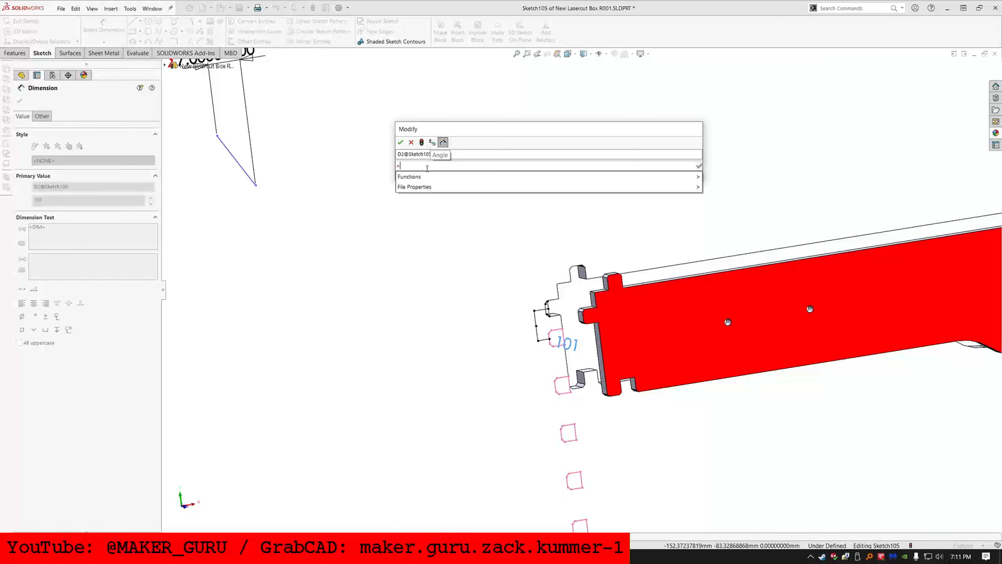
{"action": "type", "text": "(\"TOP_TEETH_CNT@Sketch10\""}
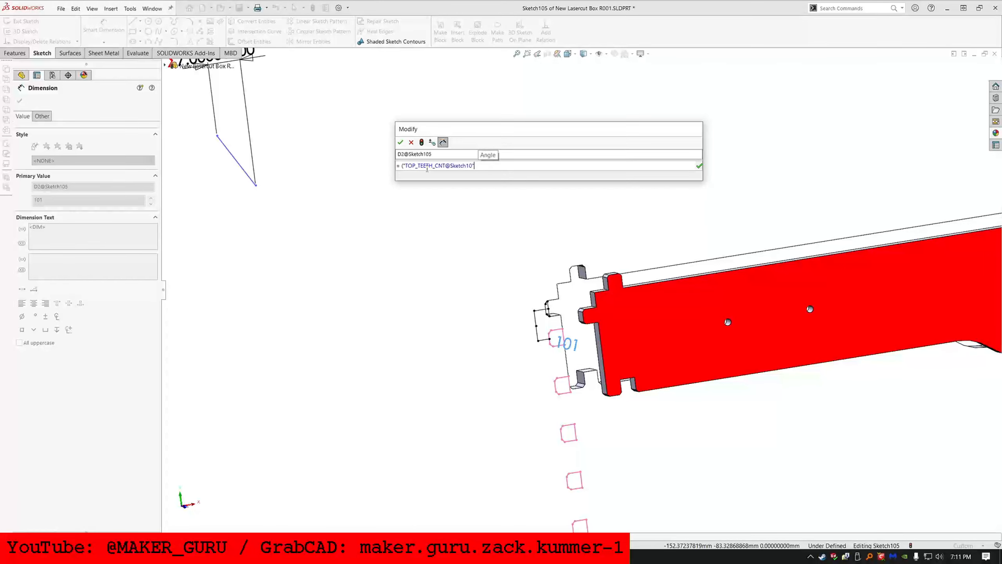
{"action": "type", "text": "- 1) / 2"}
{"action": "key", "text": "Return"}
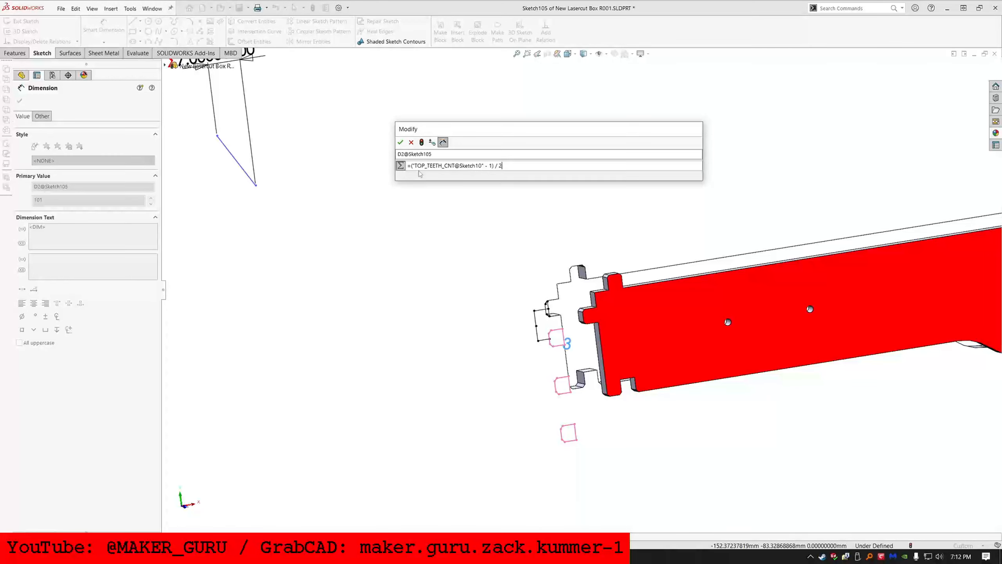
Step: Revise the tooth pattern's instance-count equation to (("TOP_TEETH_CNT@Sketch10" - 1) / 2) - 1
{"action": "left_click", "coordinate": [413, 166]}
{"action": "type", "text": "("}
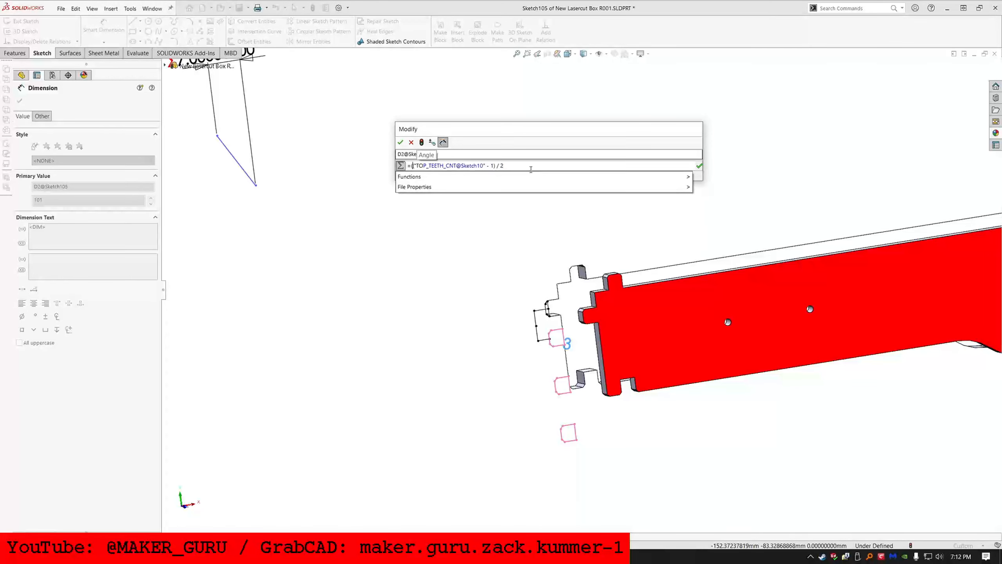
{"action": "left_click", "coordinate": [529, 167]}
{"action": "type", "text": ") - 2"}
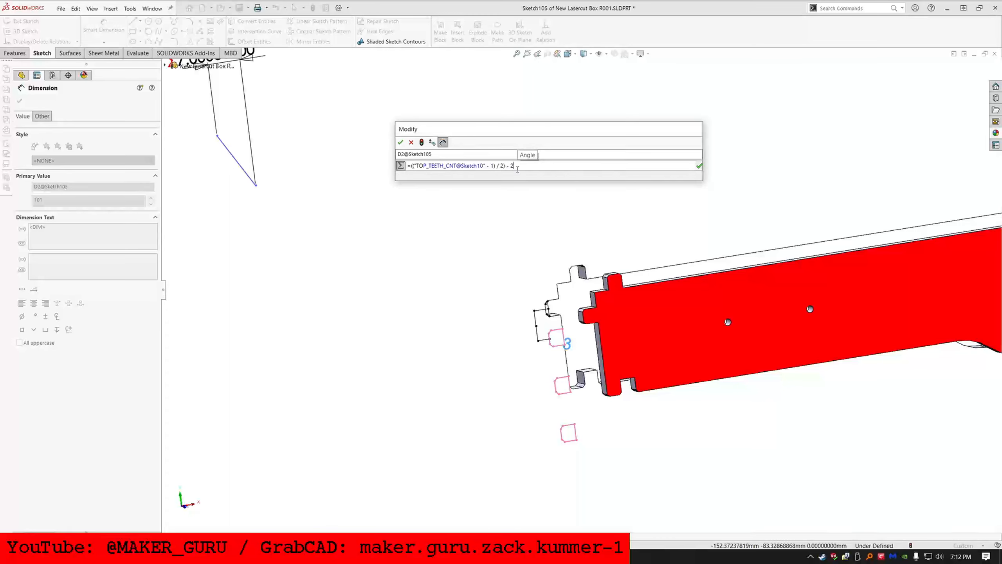
{"action": "key", "text": "Return"}
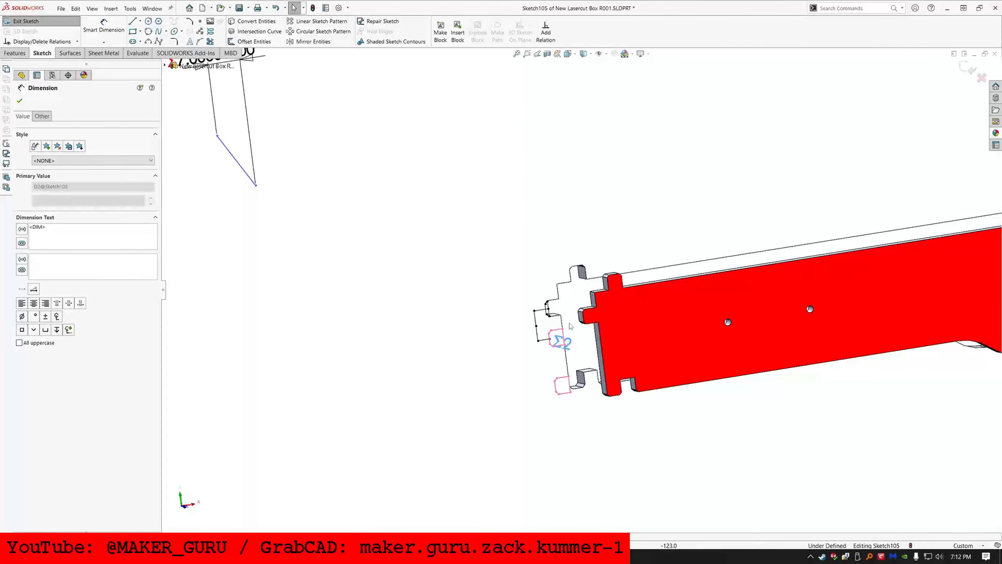
{"action": "key", "text": "Escape"}
Step: Sketch a chain of three lines from the lowest patterned tooth's outer edge up to the lower end of the existing construction line
{"action": "left_click", "coordinate": [133, 21]}
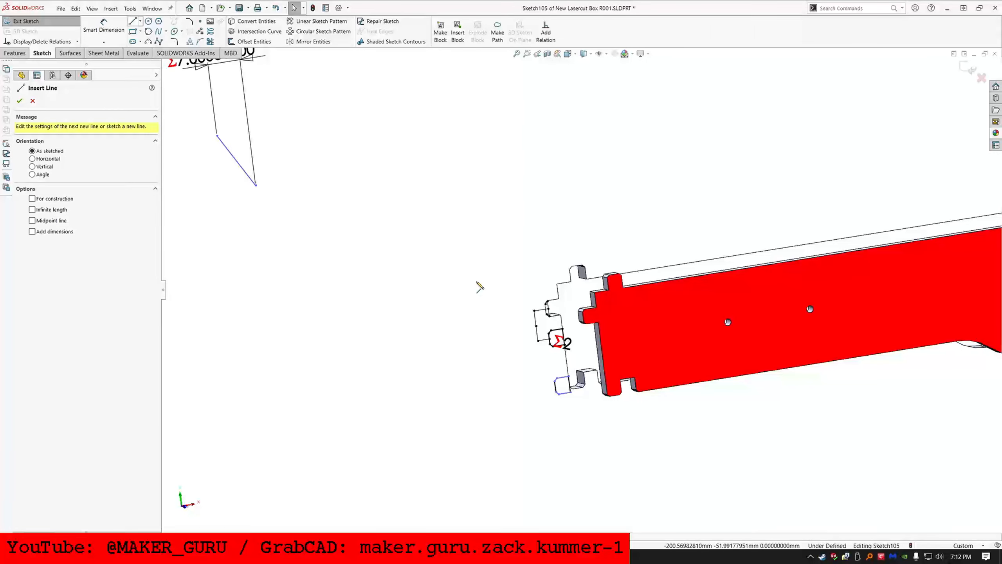
{"action": "scroll", "coordinate": [557, 375], "scroll_direction": "down", "scroll_amount": 3}
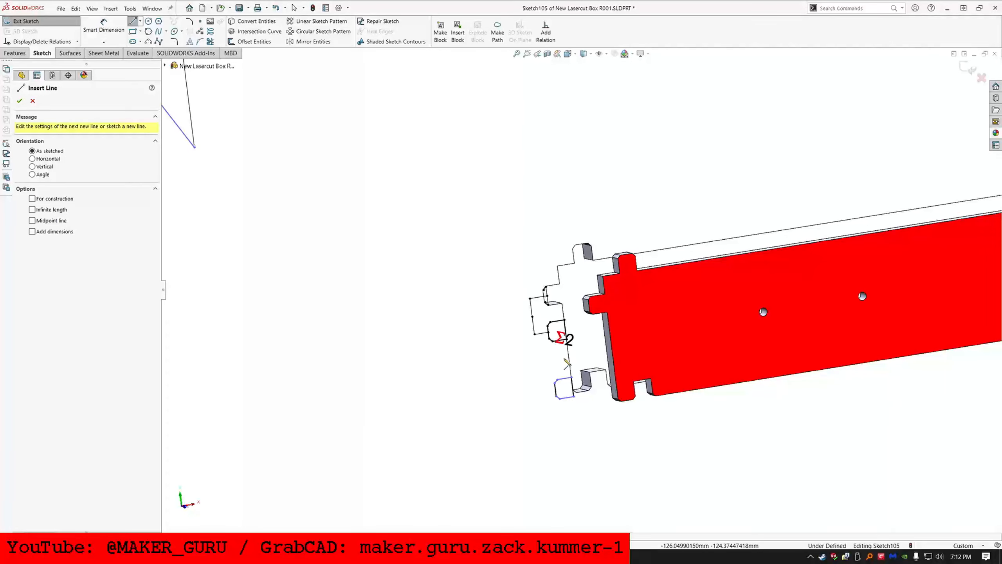
{"action": "left_click", "coordinate": [554, 396]}
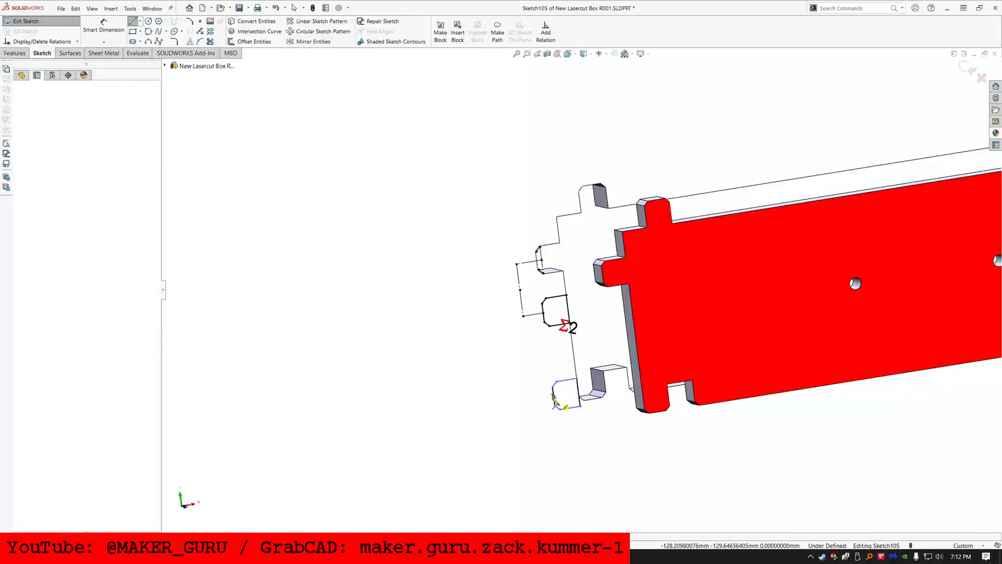
{"action": "left_click", "coordinate": [534, 399]}
{"action": "left_click", "coordinate": [531, 357]}
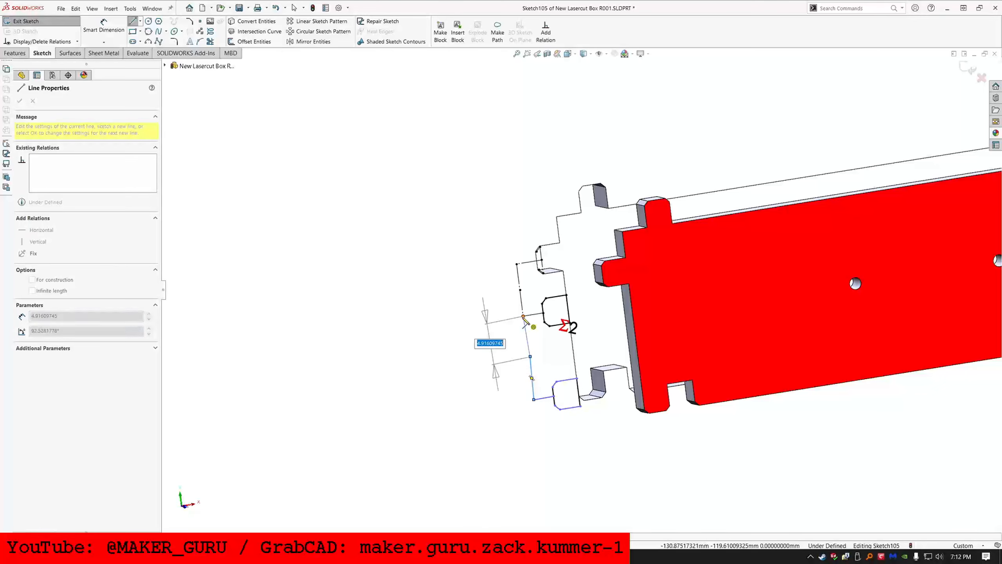
{"action": "left_click", "coordinate": [524, 316]}
{"action": "key", "text": "Escape"}
Step: Make the two new upright lines construction geometry, equal in length and parallel to the existing upright construction line
{"action": "left_click", "coordinate": [532, 375]}
{"action": "left_click", "coordinate": [527, 337], "text": "ctrl"}
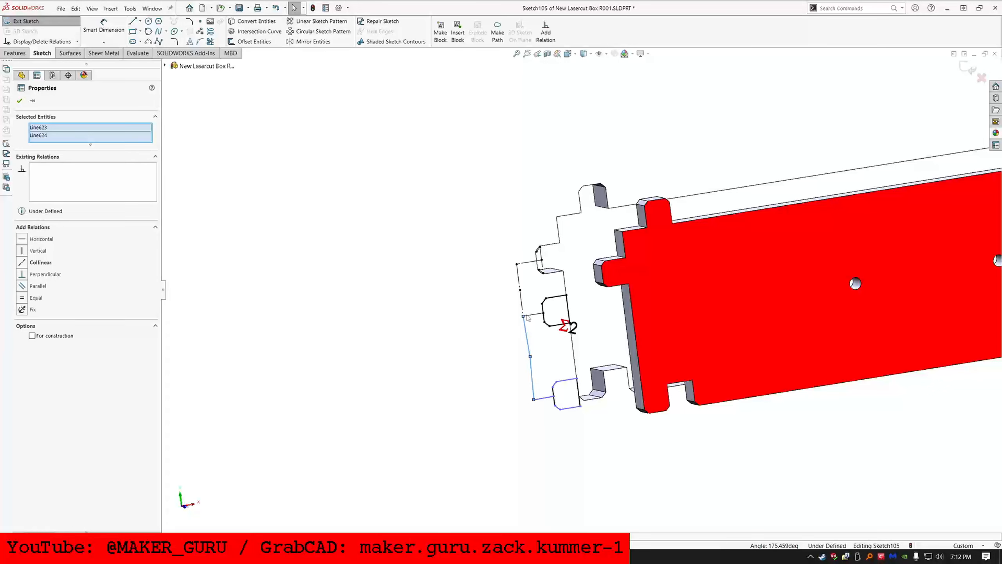
{"action": "left_click", "coordinate": [521, 308], "text": "ctrl"}
{"action": "left_click", "coordinate": [32, 343]}
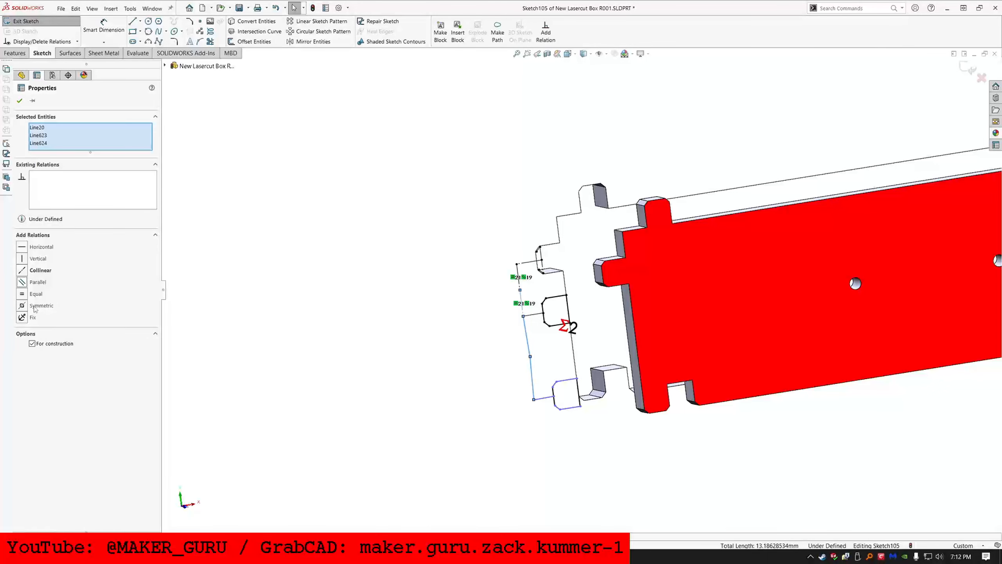
{"action": "left_click", "coordinate": [37, 282]}
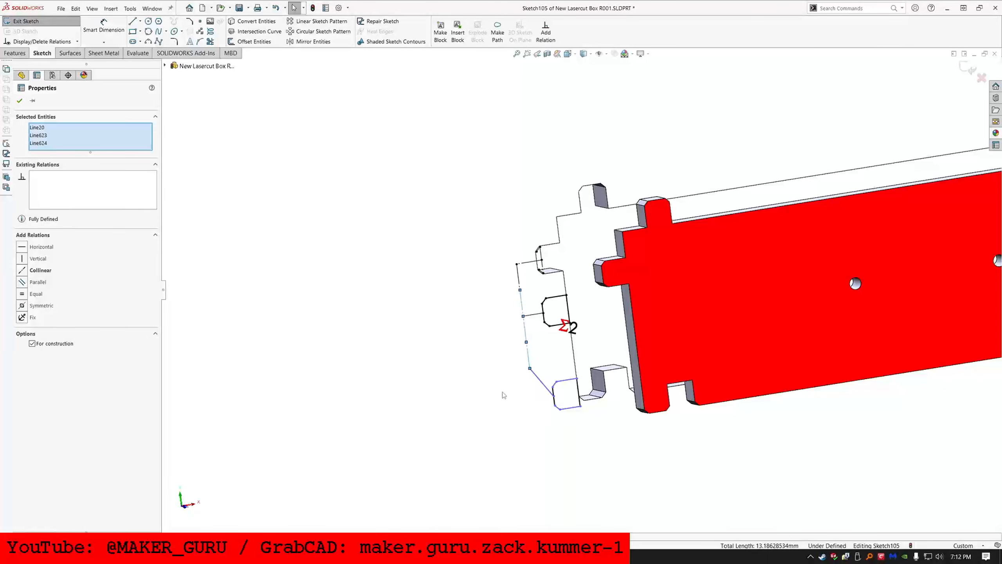
Step: Convert the line joining the lowest tooth to construction geometry and make it parallel to the connector of the tooth above
{"action": "left_click", "coordinate": [537, 377]}
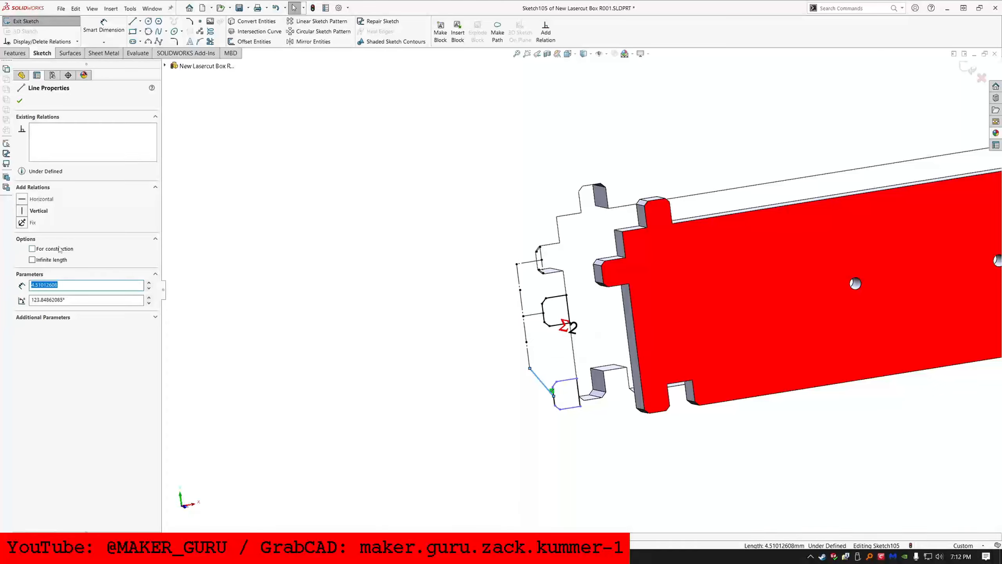
{"action": "left_click", "coordinate": [33, 249]}
{"action": "left_click", "coordinate": [536, 317], "text": "ctrl"}
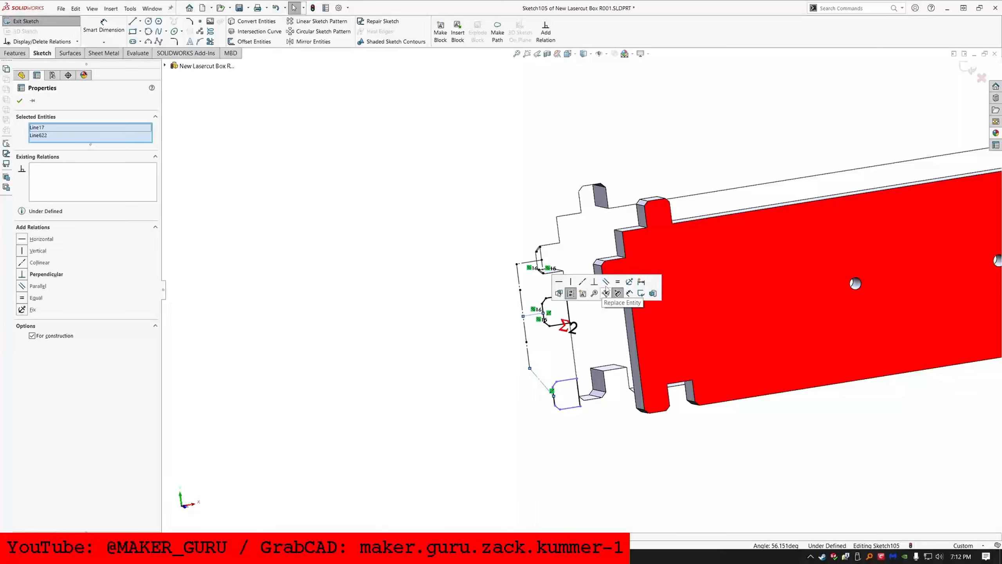
{"action": "left_click", "coordinate": [606, 282]}
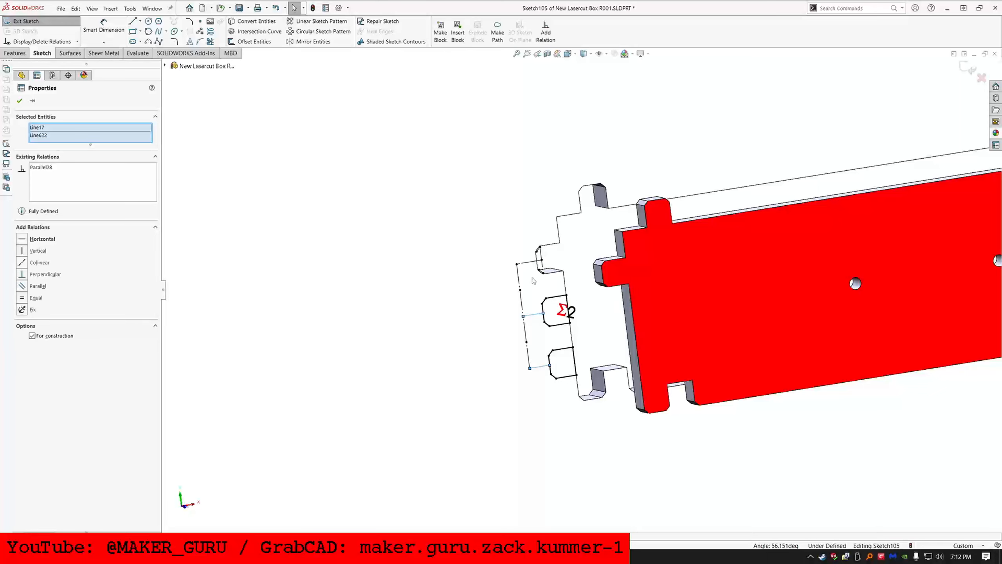
Step: Replace the tooth pattern's instance-count equation with a fixed count of 3
{"action": "middle_click_drag", "start_coordinate": [534, 280], "coordinate": [575, 321]}
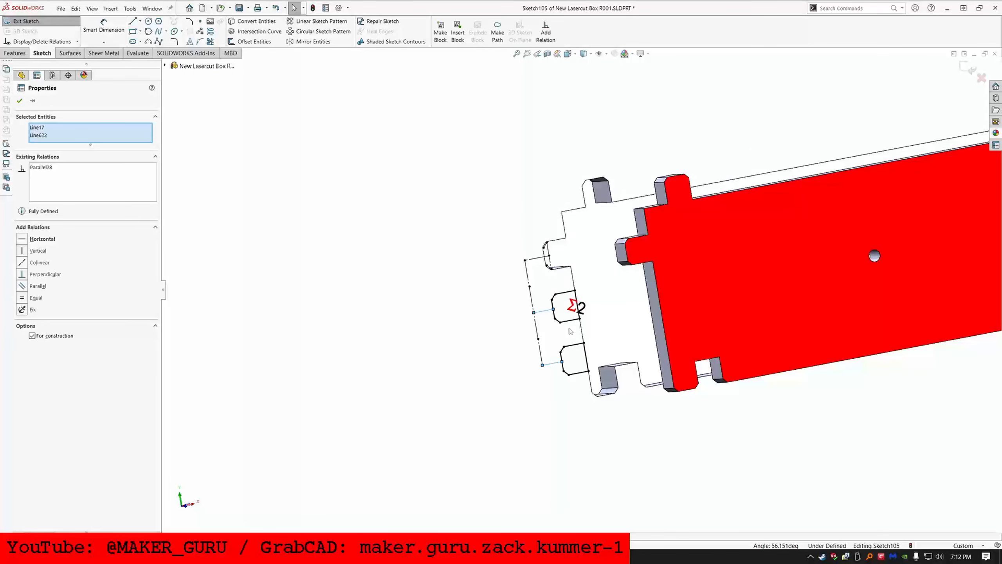
{"action": "left_click", "coordinate": [571, 304]}
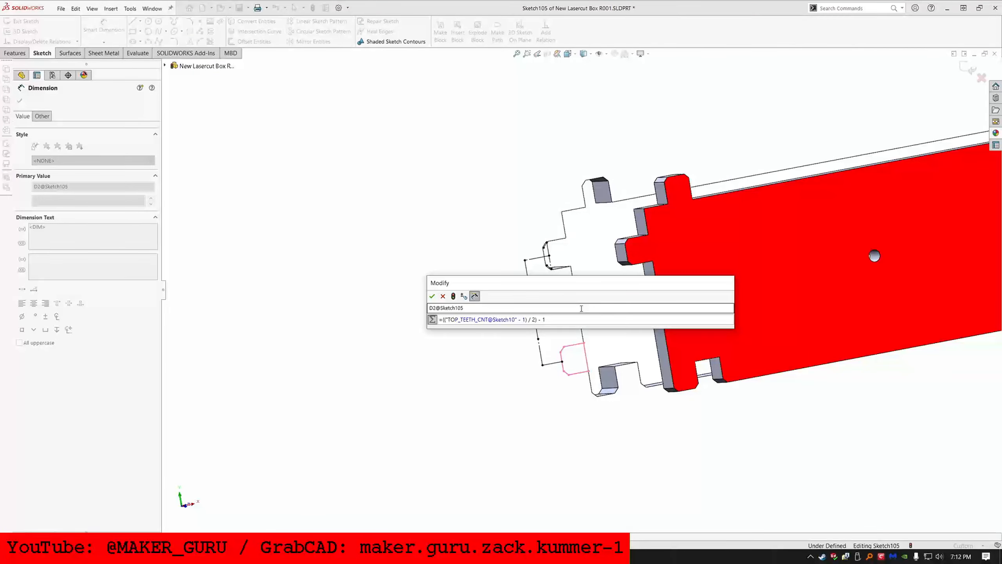
{"action": "type", "text": "3"}
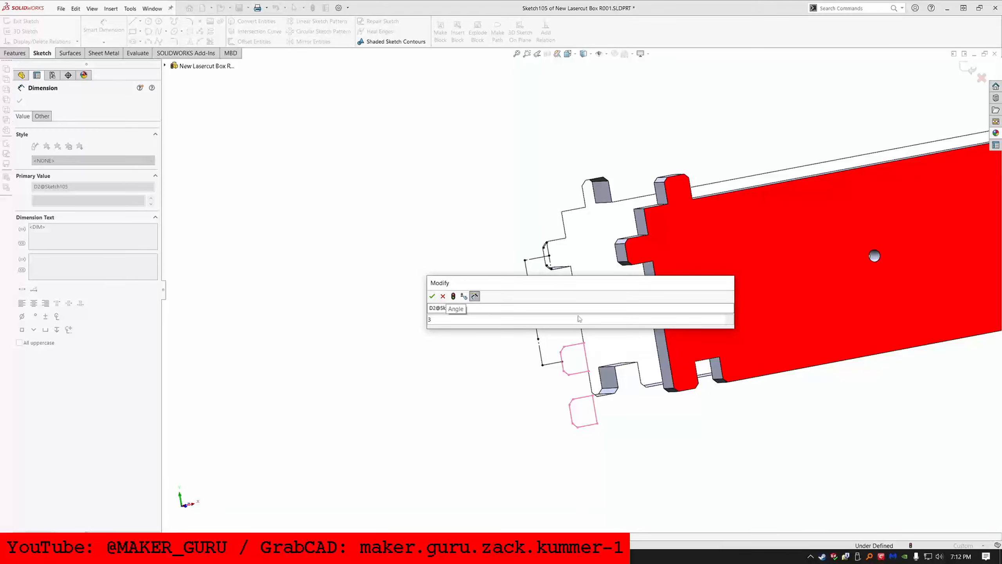
{"action": "key", "text": "Return"}
{"action": "key", "text": "Escape"}
{"action": "double_click", "coordinate": [576, 306]}
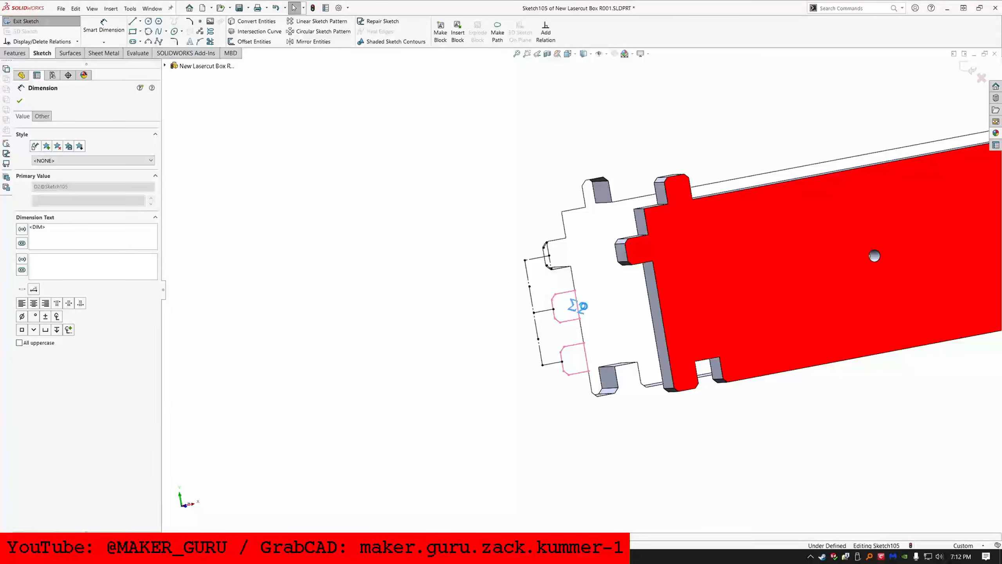
{"action": "type", "text": "3"}
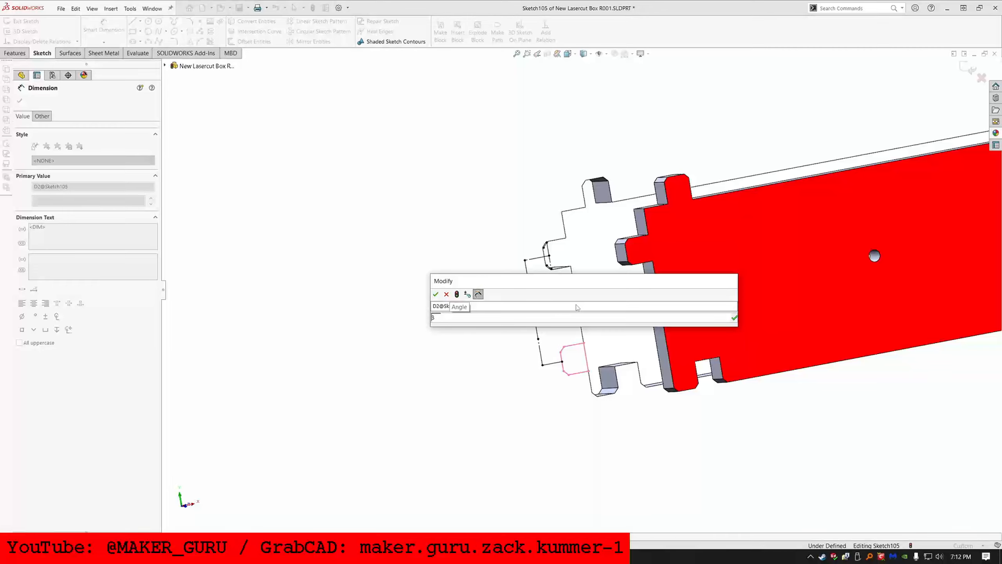
{"action": "key", "text": "Return"}
{"action": "key", "text": "Escape"}
Step: Delete all the tooth outlines, patterned copies and construction lines from the sketch, including their associated dimensions
{"action": "mouse_move", "coordinate": [440, 392]}
{"action": "left_mouse_down"}
{"action": "mouse_move", "coordinate": [726, 391]}
{"action": "mouse_move", "coordinate": [398, 192]}
{"action": "left_mouse_up"}
{"action": "key", "text": "Delete"}
{"action": "key", "text": "Return"}
{"action": "key", "text": "Return"}
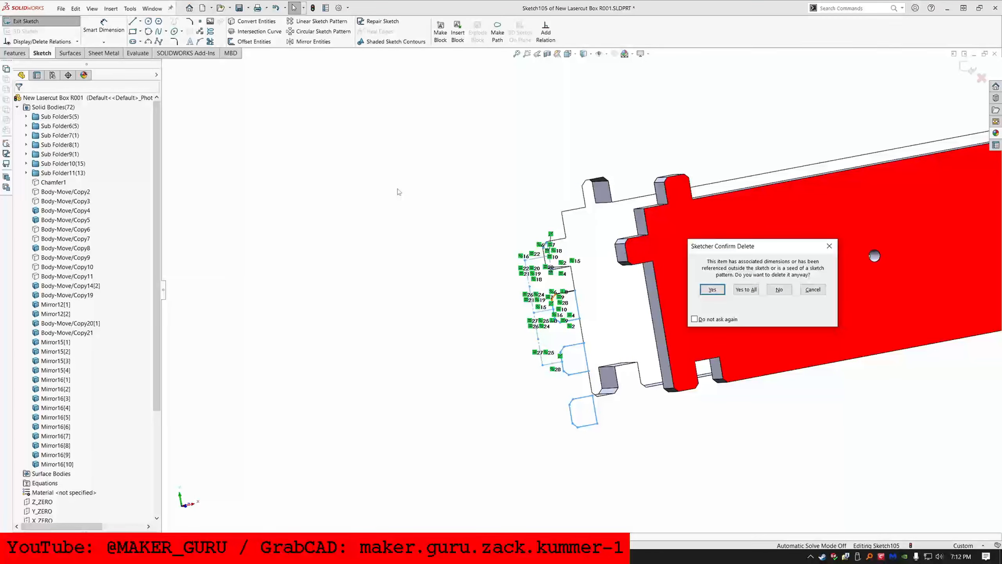
{"action": "left_click", "coordinate": [753, 292]}
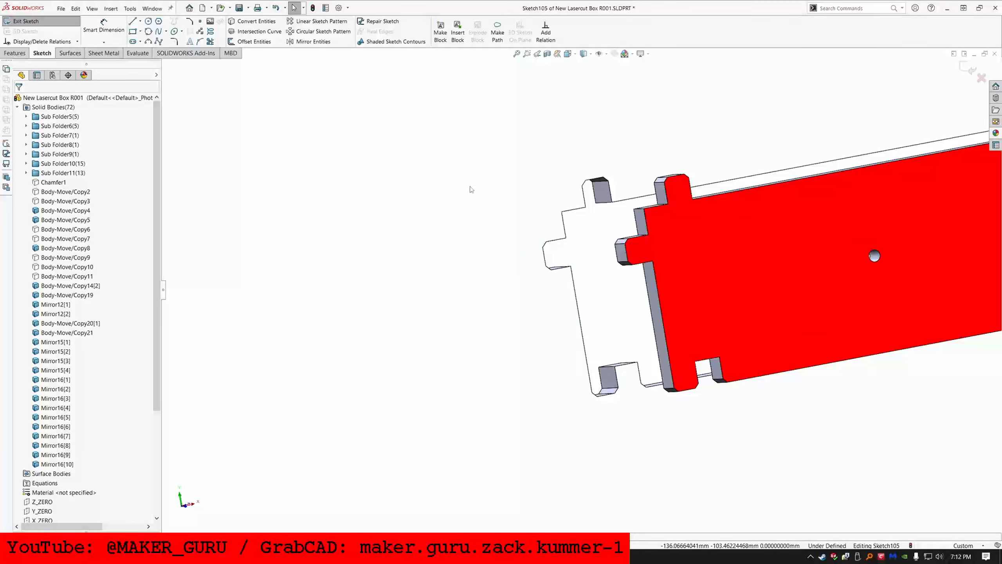
Step: Trace a closed outline with connected lines around the chamfered tooth on the outer panel's end edge
{"action": "left_click", "coordinate": [133, 21]}
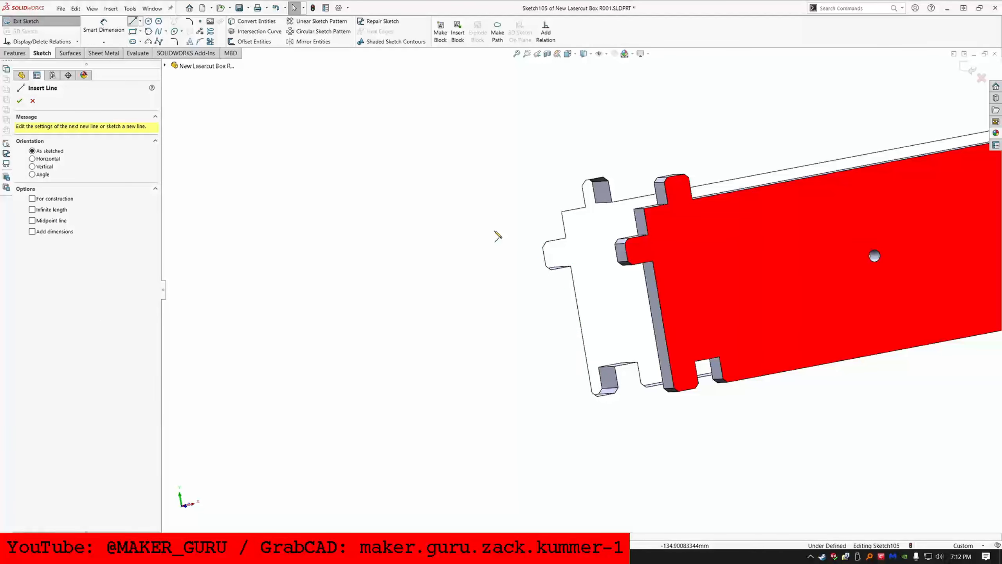
{"action": "left_click", "coordinate": [566, 238]}
{"action": "left_click", "coordinate": [546, 241]}
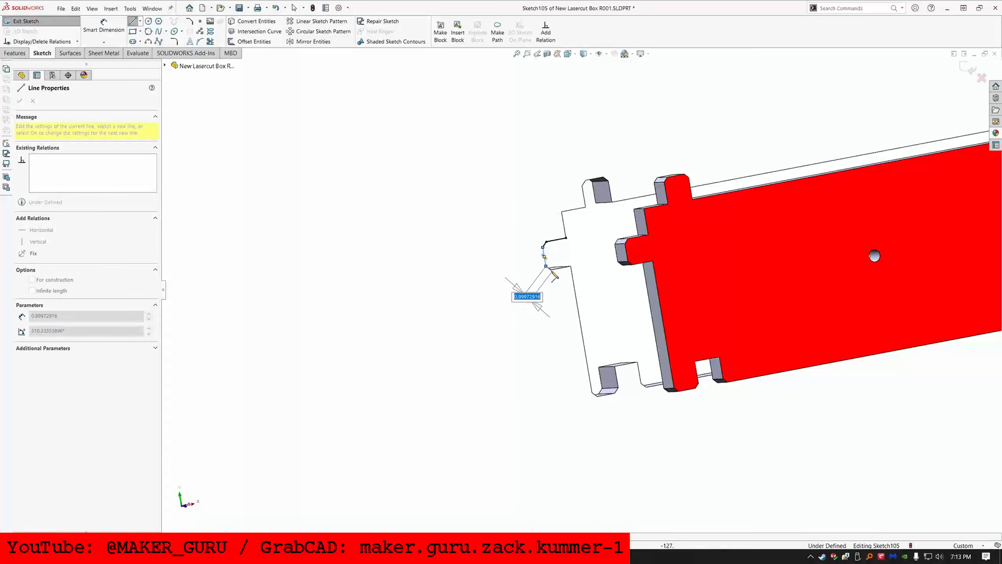
{"action": "left_click", "coordinate": [547, 267]}
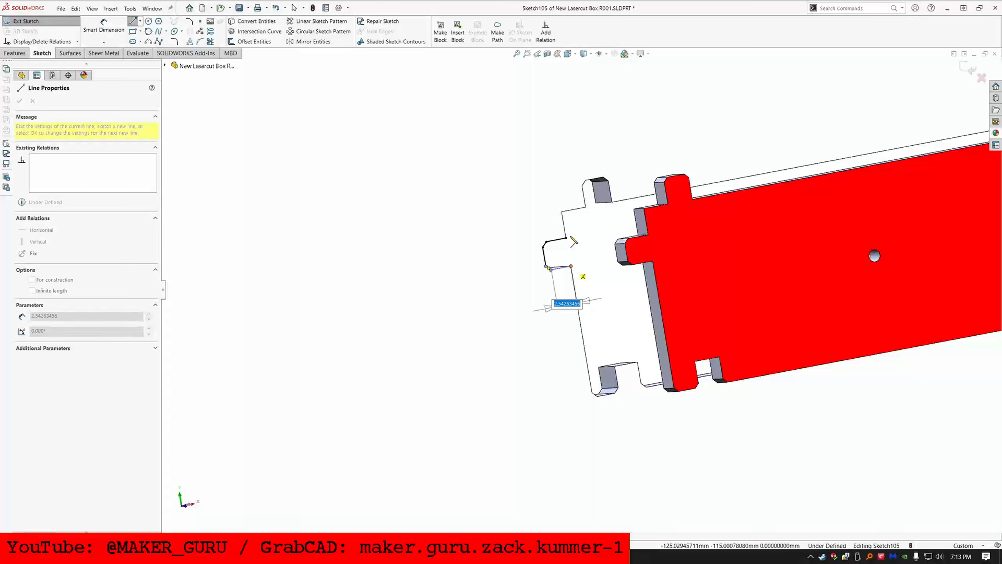
{"action": "left_click", "coordinate": [571, 266]}
{"action": "left_click", "coordinate": [566, 239]}
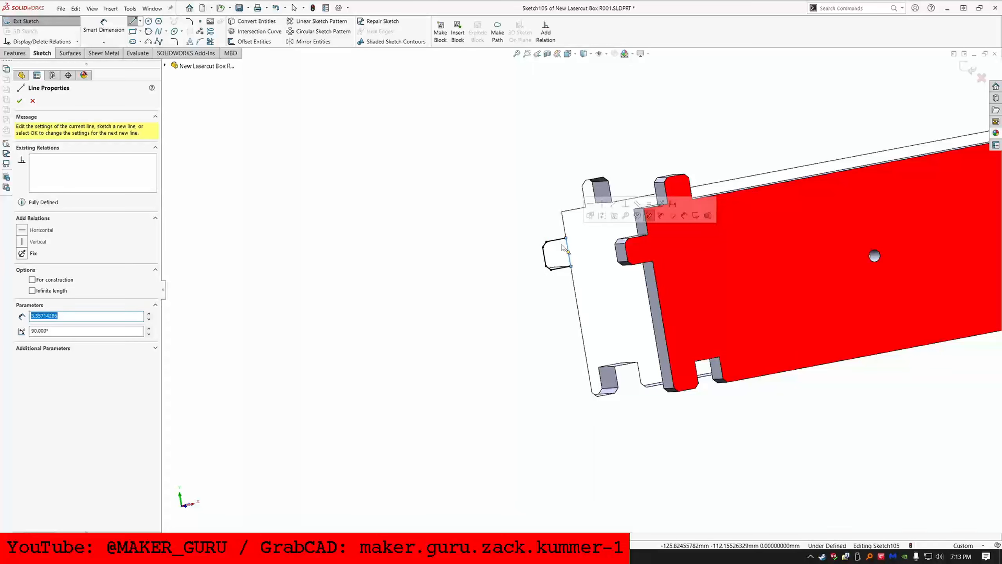
{"action": "key", "text": "Escape"}
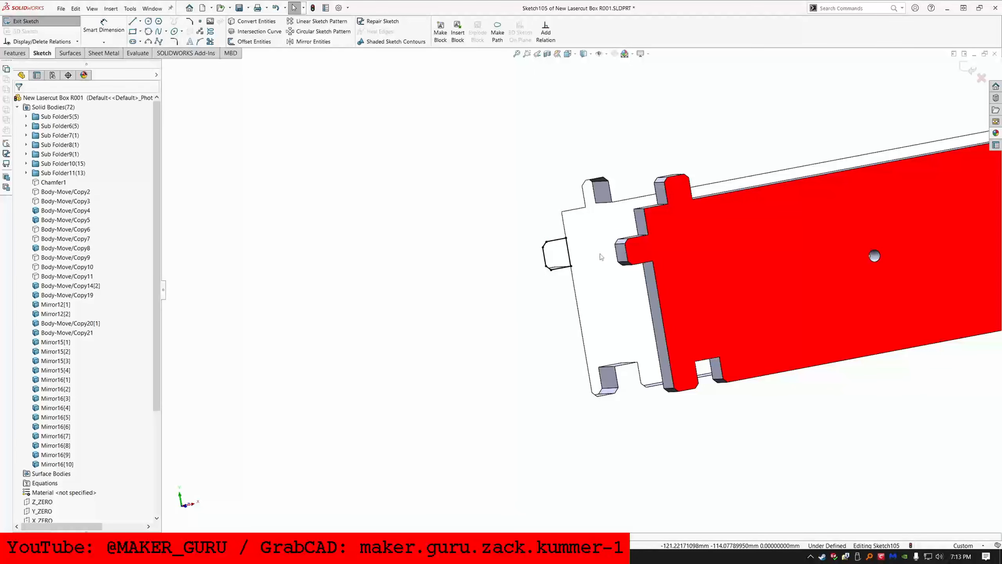
Step: Convert the two chamfer edges of the red panel's end tooth into sketch entities
{"action": "scroll", "coordinate": [600, 257], "scroll_direction": "down", "scroll_amount": 3}
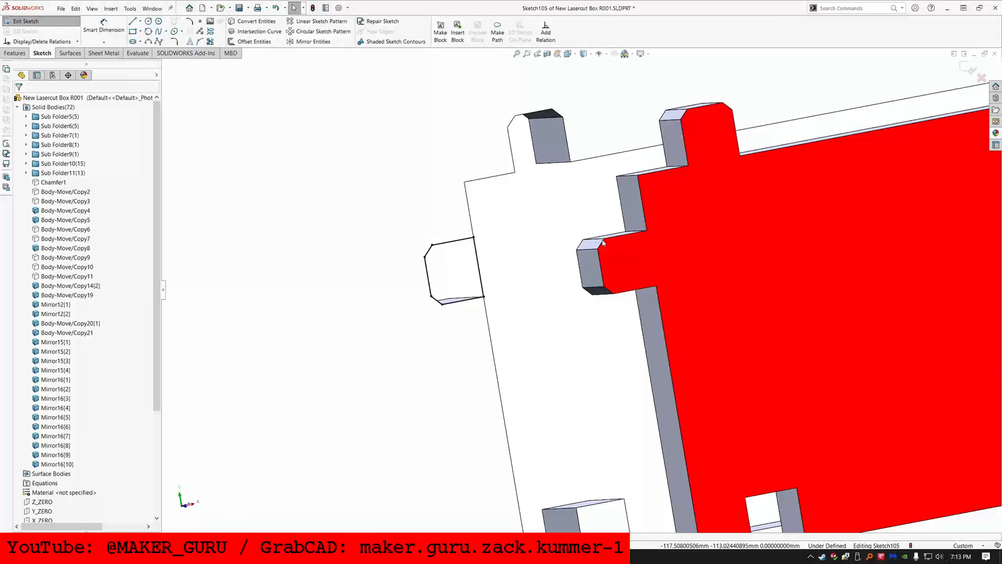
{"action": "left_click", "coordinate": [604, 243]}
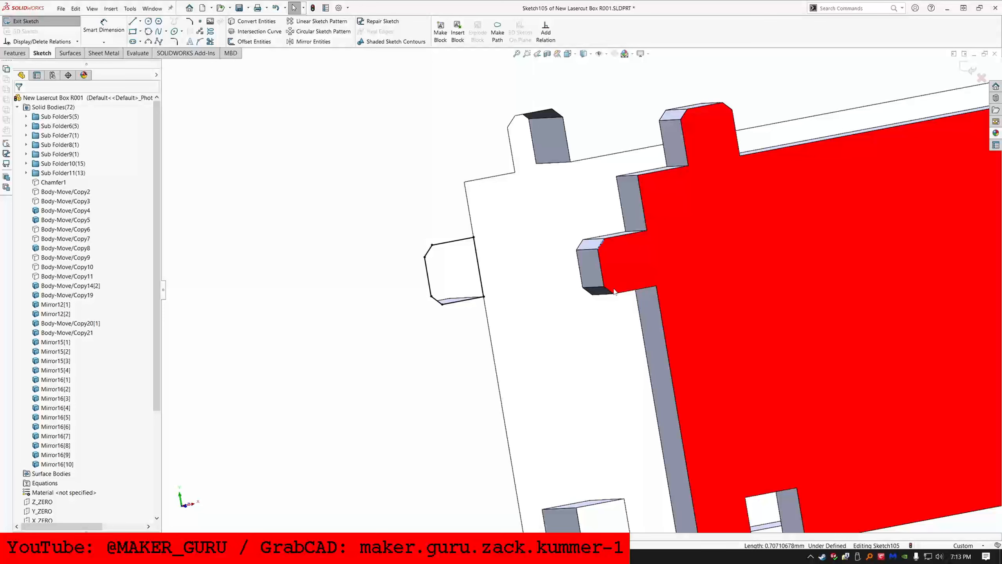
{"action": "left_click", "coordinate": [611, 292], "text": "ctrl"}
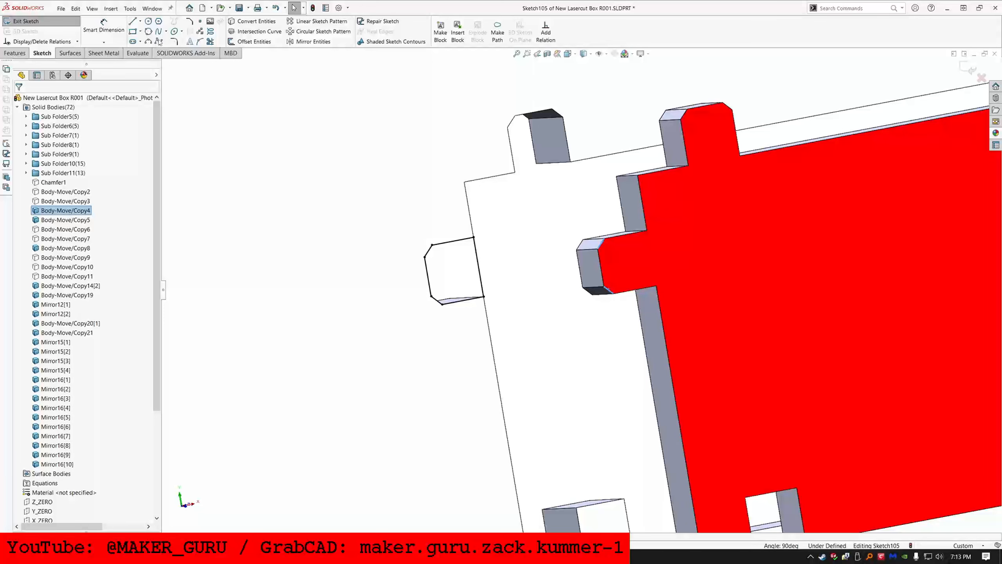
{"action": "left_click", "coordinate": [245, 22]}
Step: Add a driven dimension across the tooth between its two chamfer corners, and copy "TOP_TEETH_WIDE@Sketch10" from the Notepad list
{"action": "key", "text": "d"}
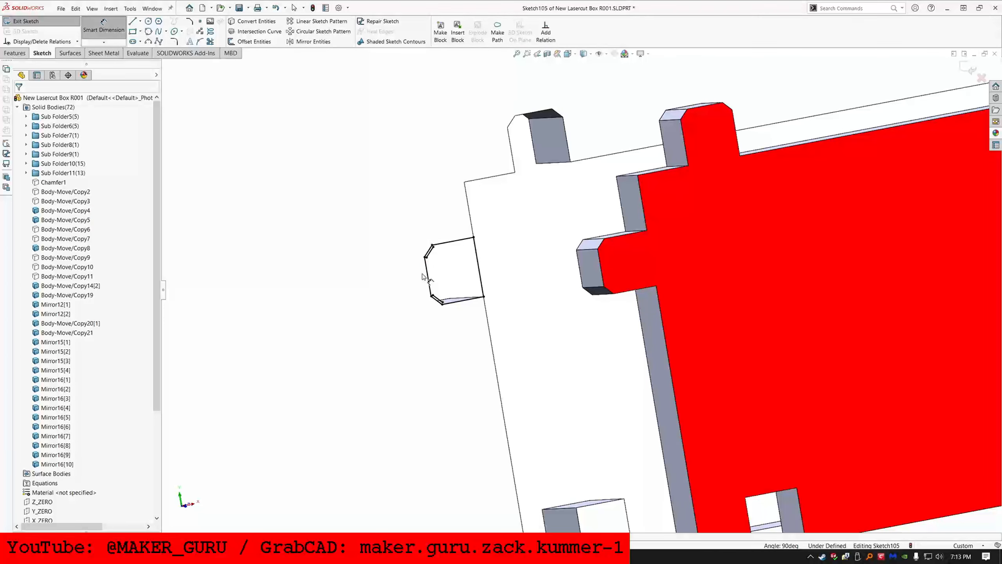
{"action": "left_click", "coordinate": [443, 303]}
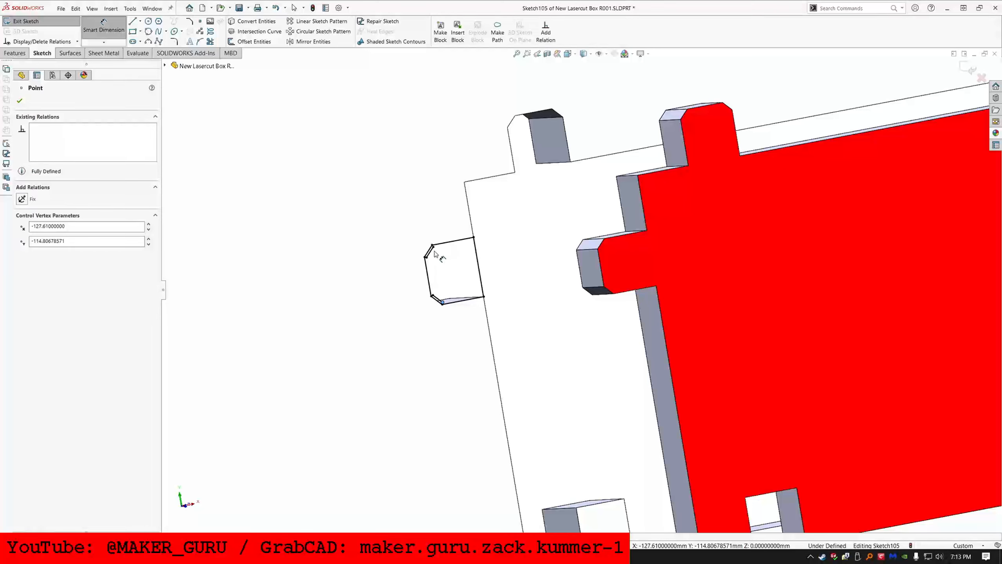
{"action": "left_click", "coordinate": [433, 245]}
{"action": "left_click", "coordinate": [511, 220]}
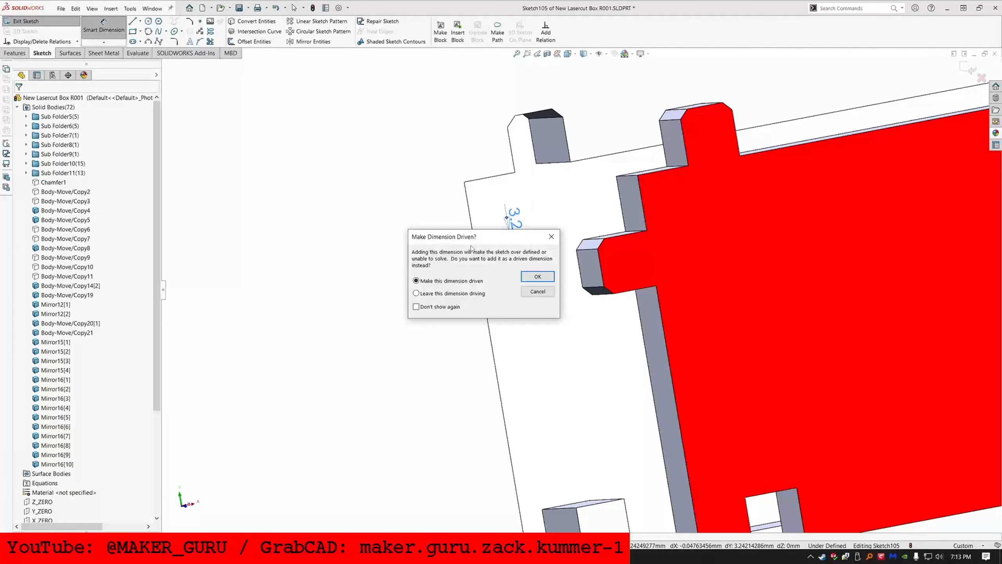
{"action": "key", "text": "alt+Tab"}
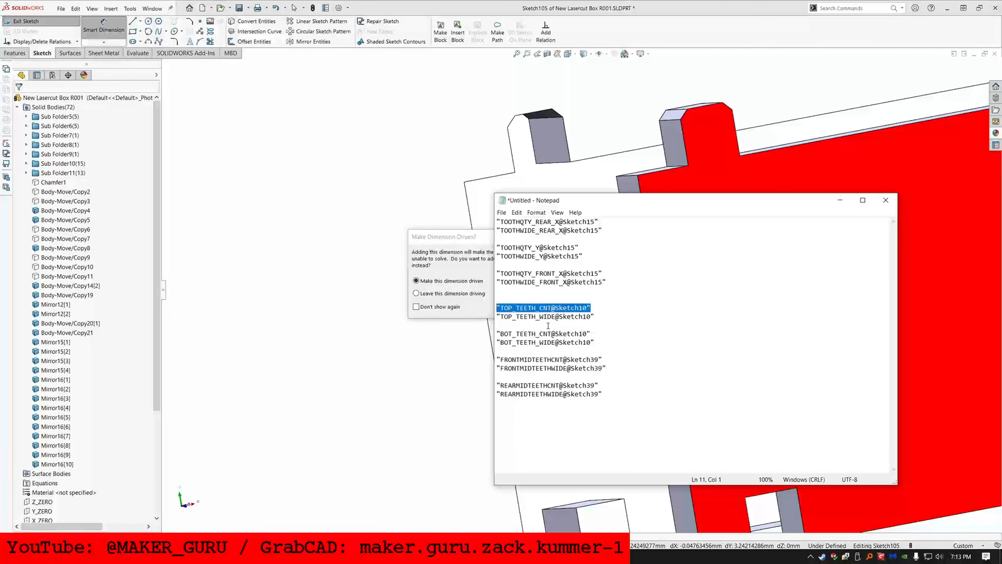
{"action": "left_click_drag", "start_coordinate": [593, 316], "coordinate": [517, 314]}
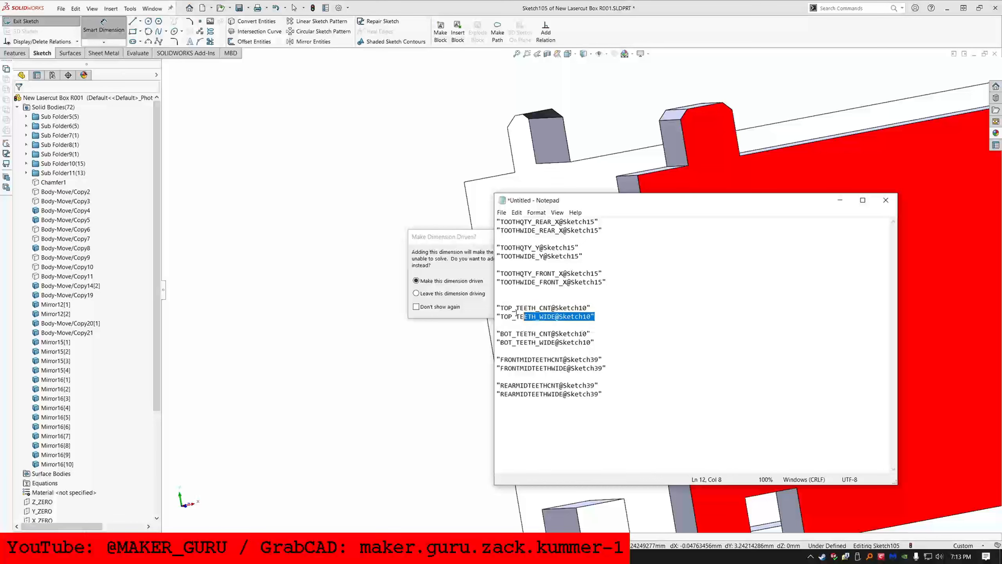
{"action": "left_click", "coordinate": [454, 239]}
{"action": "left_click", "coordinate": [544, 277]}
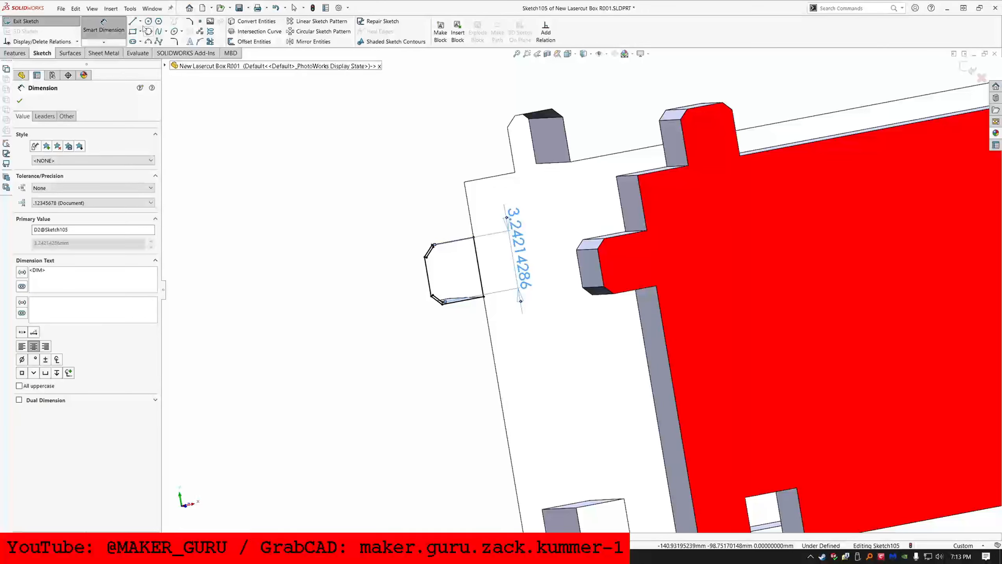
Step: Sketch a separate reference line beside the tooth and set its dimension to 3.12714286 mm
{"action": "left_click", "coordinate": [133, 20]}
{"action": "left_click_drag", "start_coordinate": [347, 193], "coordinate": [244, 193]}
{"action": "left_click", "coordinate": [103, 28]}
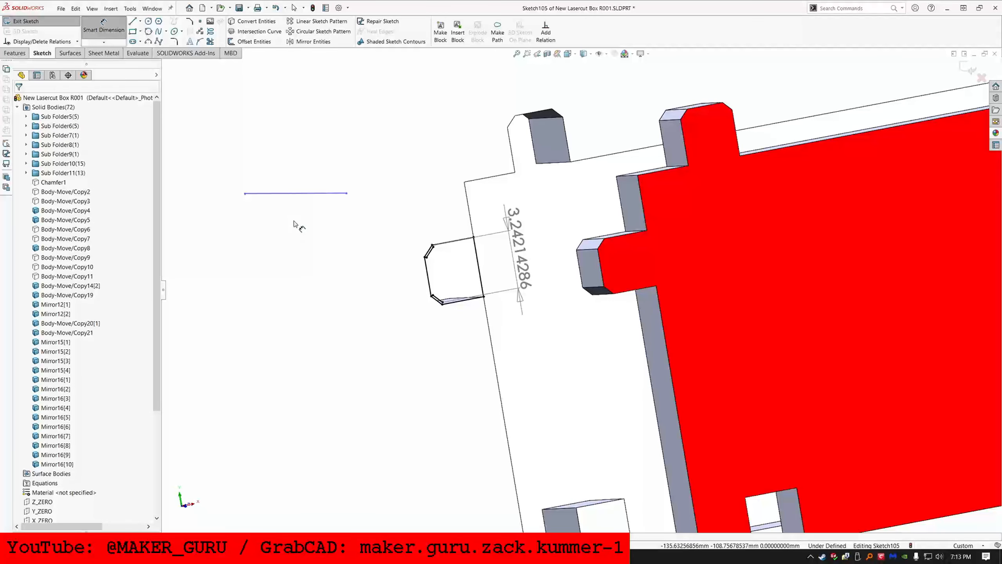
{"action": "left_click", "coordinate": [294, 193]}
{"action": "left_click", "coordinate": [289, 156]}
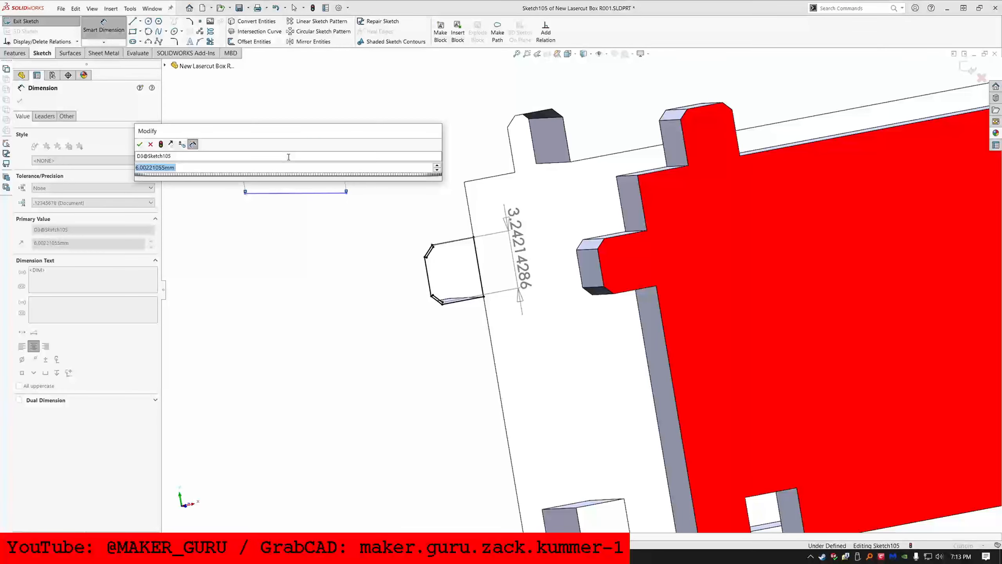
{"action": "type", "text": "3.12714286"}
{"action": "key", "text": "Return"}
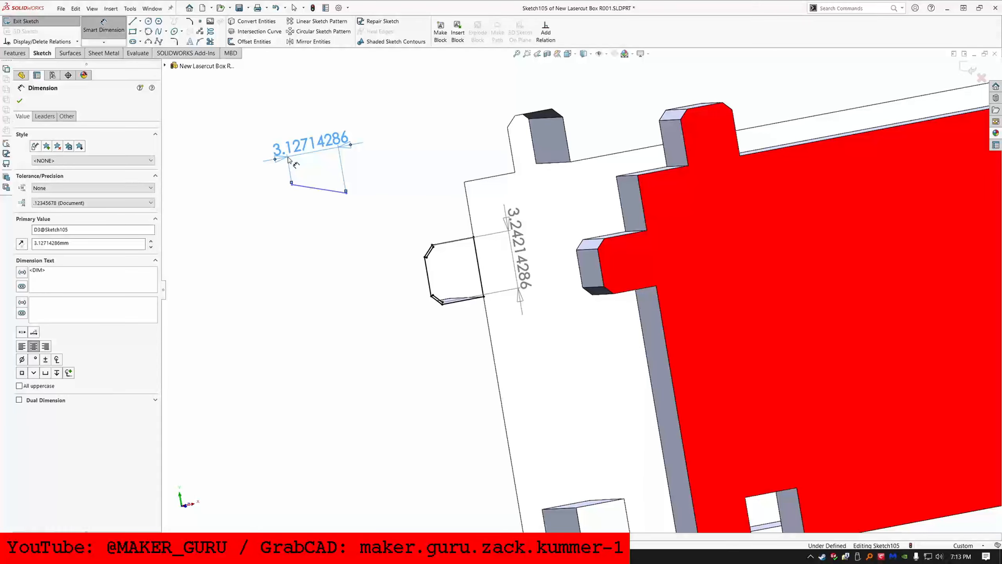
Step: Replace the driven tooth-width dimension with one between the ends of the two converted chamfer lines
{"action": "scroll", "coordinate": [395, 220], "scroll_direction": "down", "scroll_amount": 4}
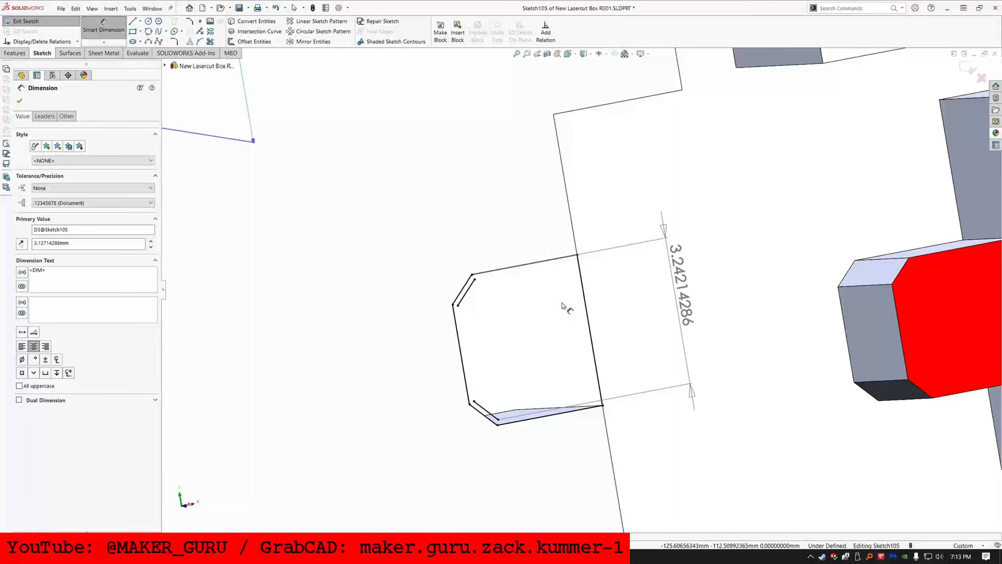
{"action": "key", "text": "Escape"}
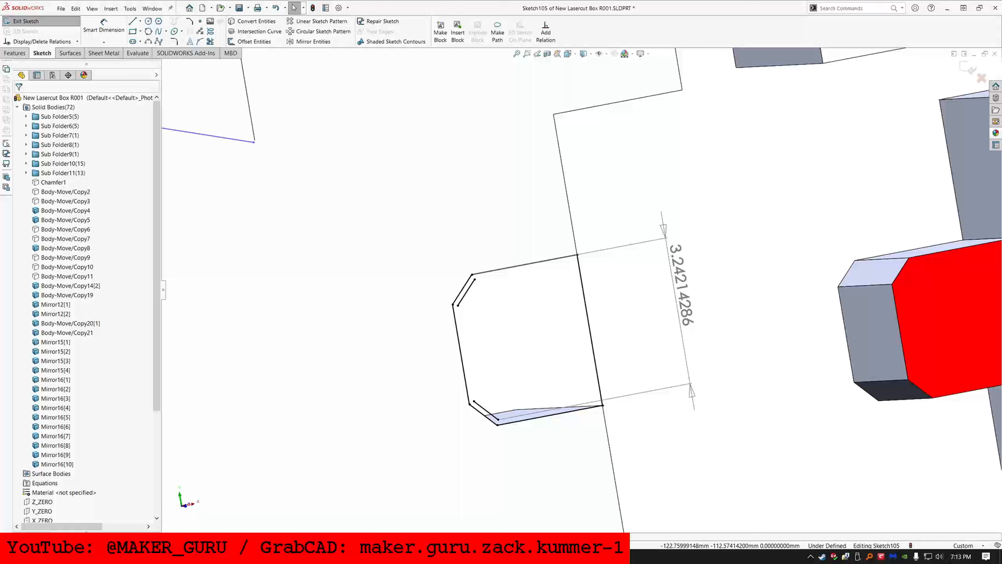
{"action": "left_click", "coordinate": [681, 284]}
{"action": "key", "text": "Delete"}
{"action": "key", "text": "Return"}
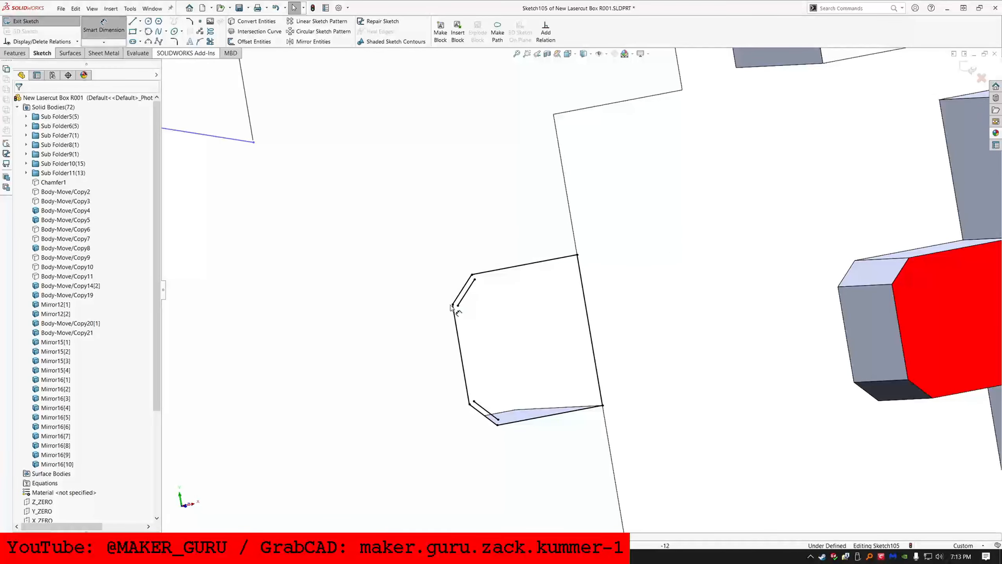
{"action": "left_click", "coordinate": [474, 280]}
{"action": "left_click", "coordinate": [500, 421]}
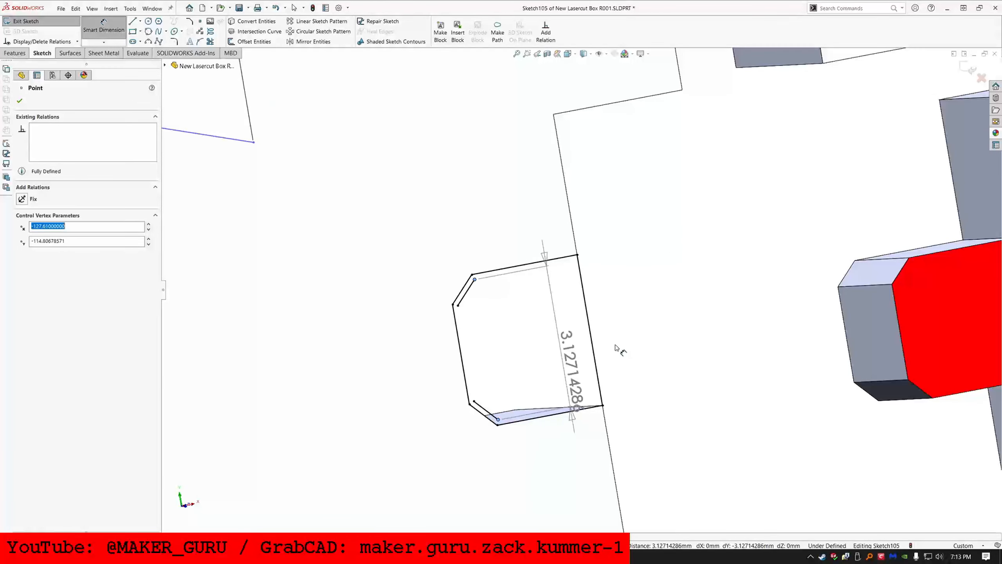
{"action": "left_click", "coordinate": [718, 300]}
{"action": "left_click", "coordinate": [561, 281]}
Step: Delete the separate reference line beside the tooth together with its associated dimension
{"action": "scroll", "coordinate": [553, 287], "scroll_direction": "up", "scroll_amount": 3}
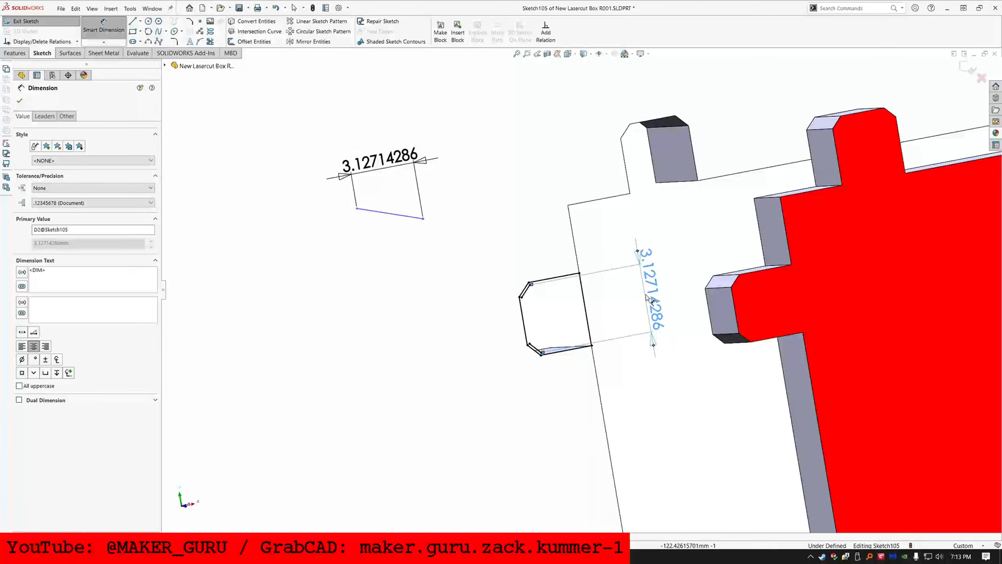
{"action": "key", "text": "Escape"}
{"action": "left_click", "coordinate": [404, 220]}
{"action": "key", "text": "Delete"}
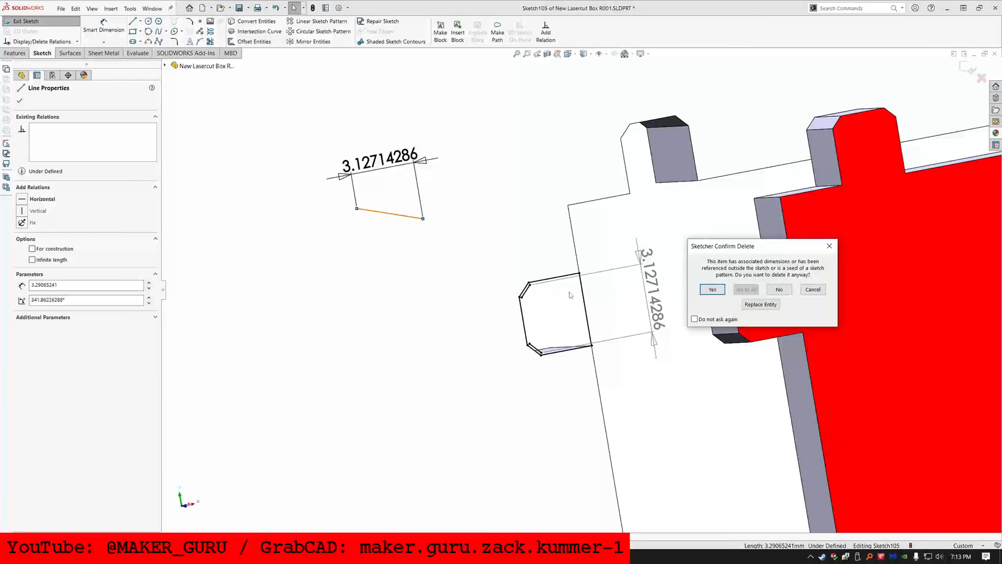
{"action": "key", "text": "Return"}
Step: Delete the two converted chamfer lines inside the tooth outline and the driven dimension across them
{"action": "left_click", "coordinate": [525, 294]}
{"action": "scroll", "coordinate": [524, 292], "scroll_direction": "up", "scroll_amount": 2}
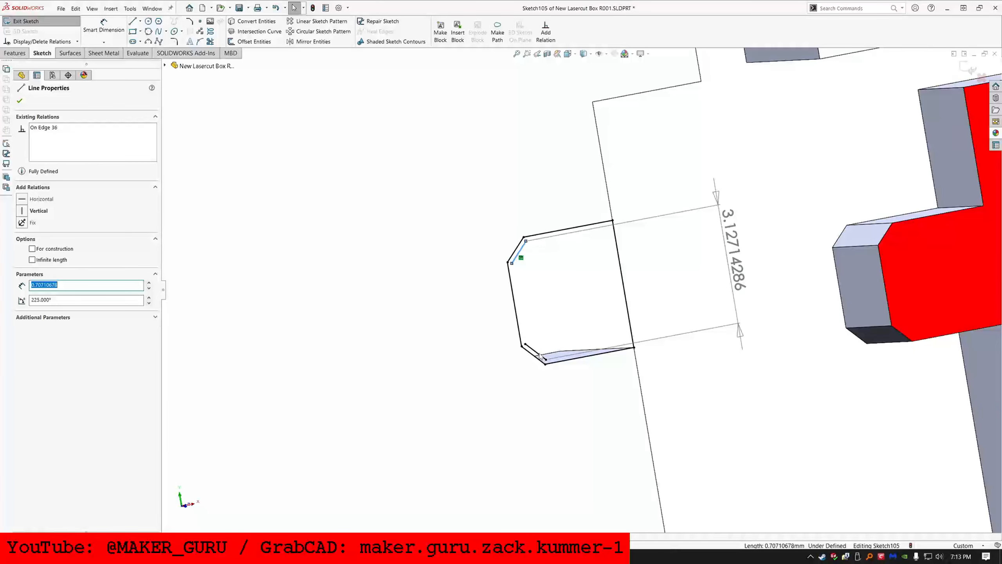
{"action": "left_click", "coordinate": [538, 354], "text": "ctrl"}
{"action": "key", "text": "Escape"}
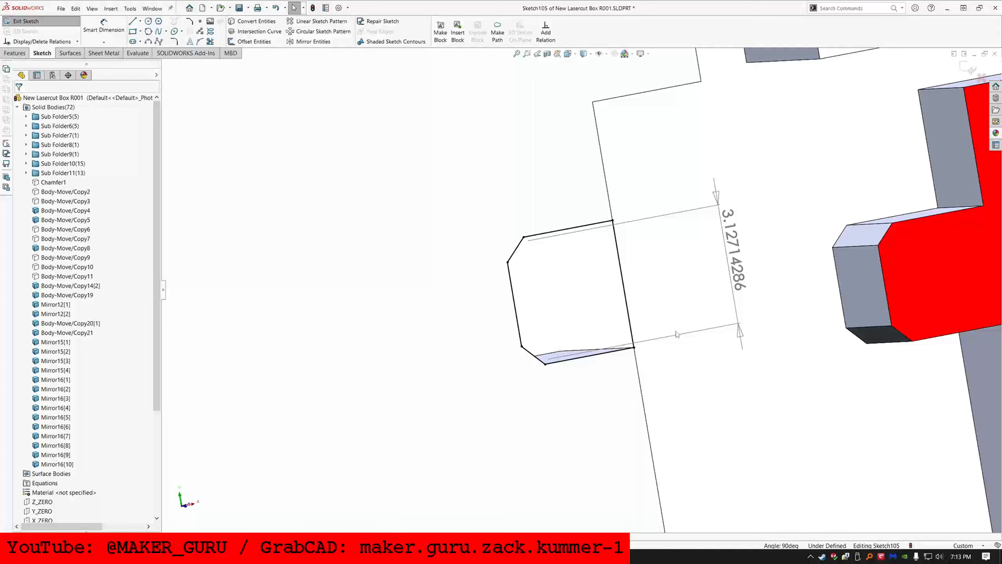
{"action": "scroll", "coordinate": [676, 334], "scroll_direction": "down", "scroll_amount": 3}
{"action": "left_click", "coordinate": [654, 281]}
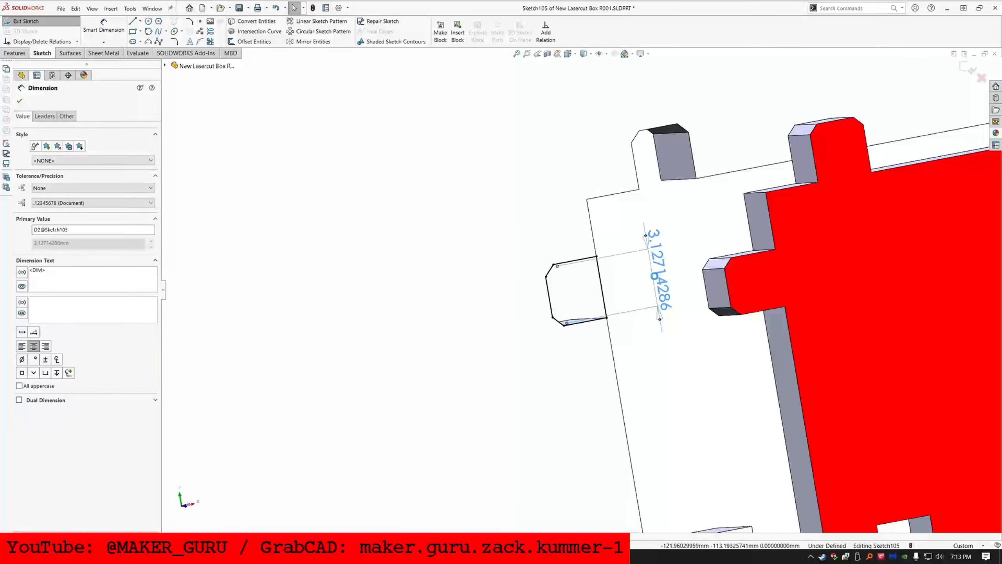
{"action": "key", "text": "Delete"}
Step: Trace a closed outline with connected lines around the chamfered tooth at the outer panel's opposite end
{"action": "right_click", "coordinate": [600, 290]}
{"action": "left_click", "coordinate": [623, 304]}
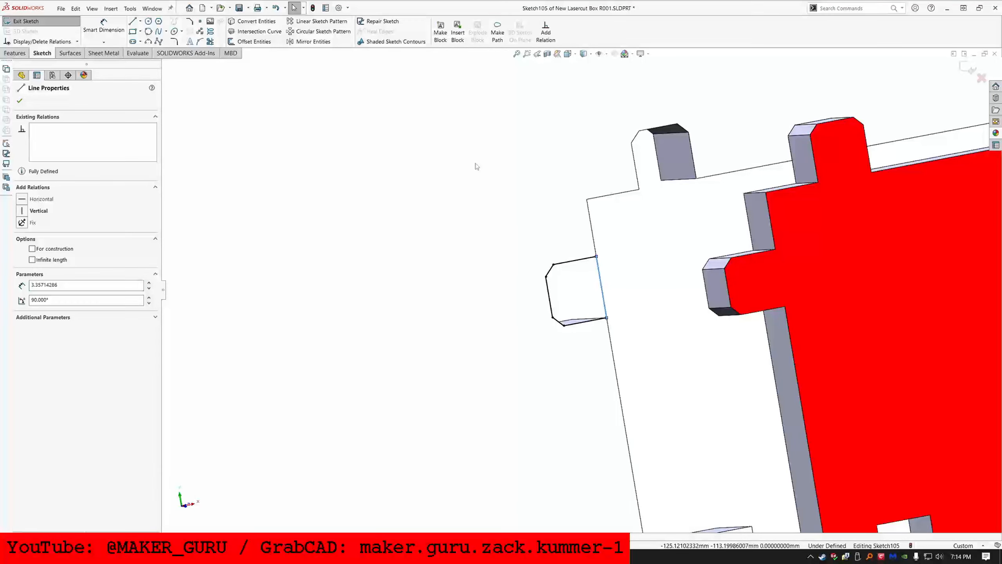
{"action": "scroll", "coordinate": [683, 272], "scroll_direction": "down", "scroll_amount": 2}
{"action": "scroll", "coordinate": [682, 271], "scroll_direction": "down", "scroll_amount": 5}
{"action": "middle_click_drag", "start_coordinate": [802, 268], "coordinate": [620, 314]}
{"action": "scroll", "coordinate": [337, 304], "scroll_direction": "up", "scroll_amount": 4}
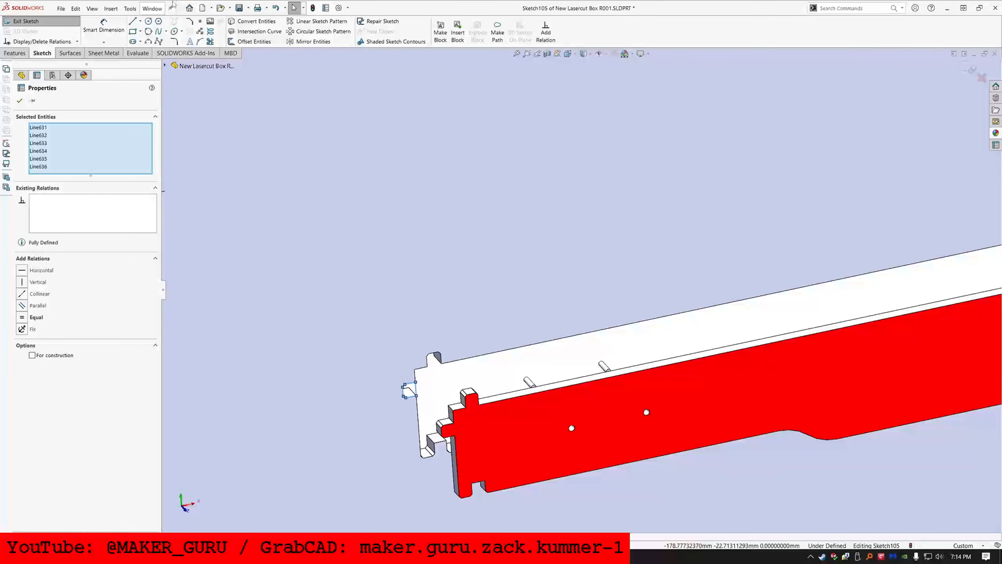
{"action": "left_click", "coordinate": [133, 21]}
{"action": "scroll", "coordinate": [841, 205], "scroll_direction": "down", "scroll_amount": 5}
{"action": "scroll", "coordinate": [704, 313], "scroll_direction": "up", "scroll_amount": 5}
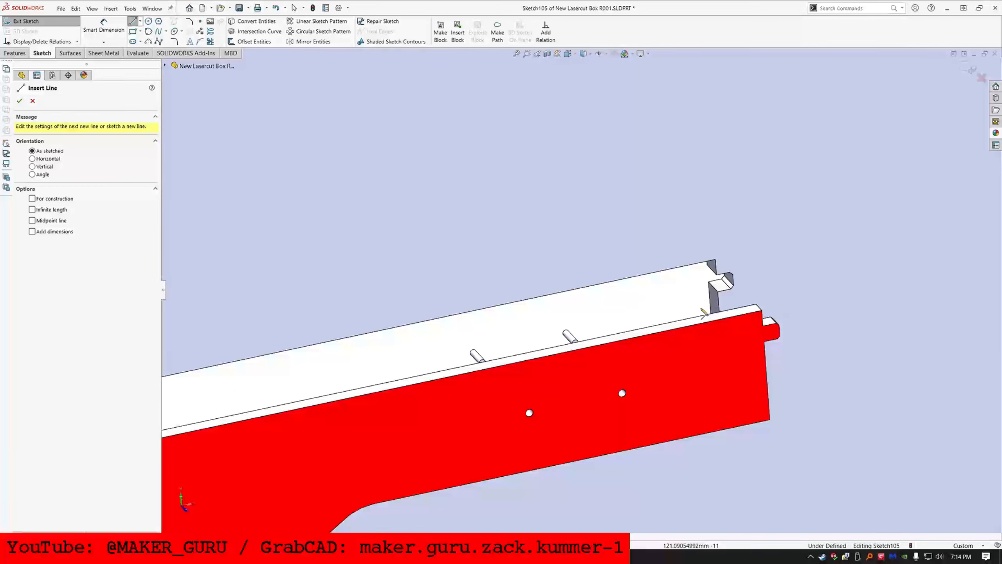
{"action": "left_click", "coordinate": [718, 293]}
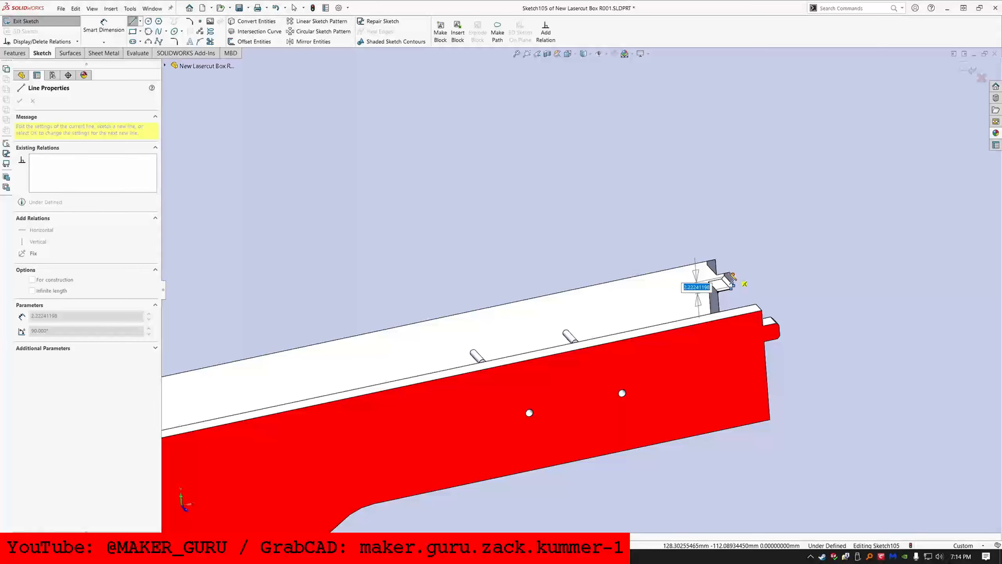
{"action": "left_click", "coordinate": [718, 292]}
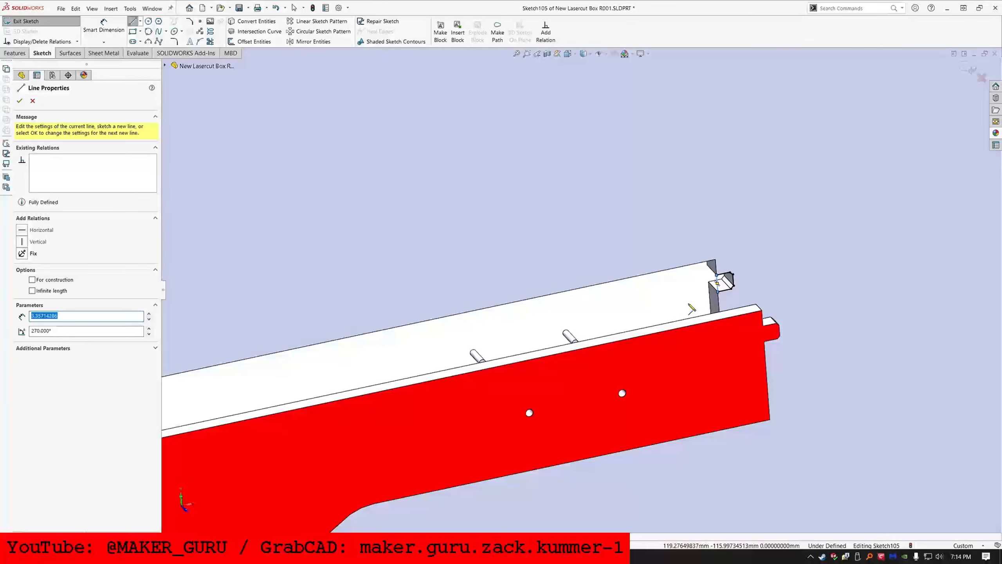
{"action": "scroll", "coordinate": [592, 307], "scroll_direction": "up", "scroll_amount": 8}
{"action": "key", "text": "Escape"}
{"action": "scroll", "coordinate": [201, 372], "scroll_direction": "down", "scroll_amount": 3}
{"action": "key", "text": "ctrl+a"}
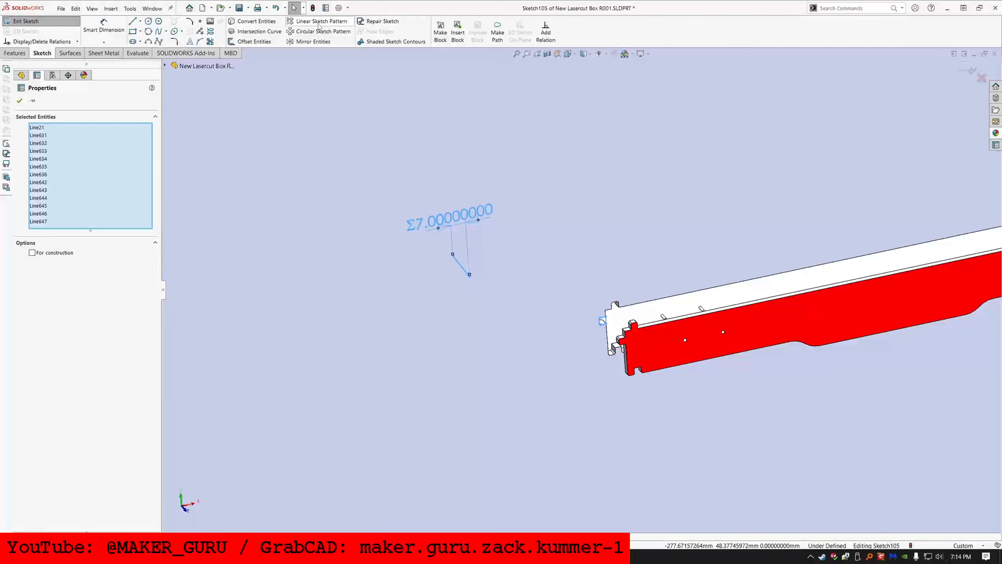
{"action": "left_click", "coordinate": [319, 24]}
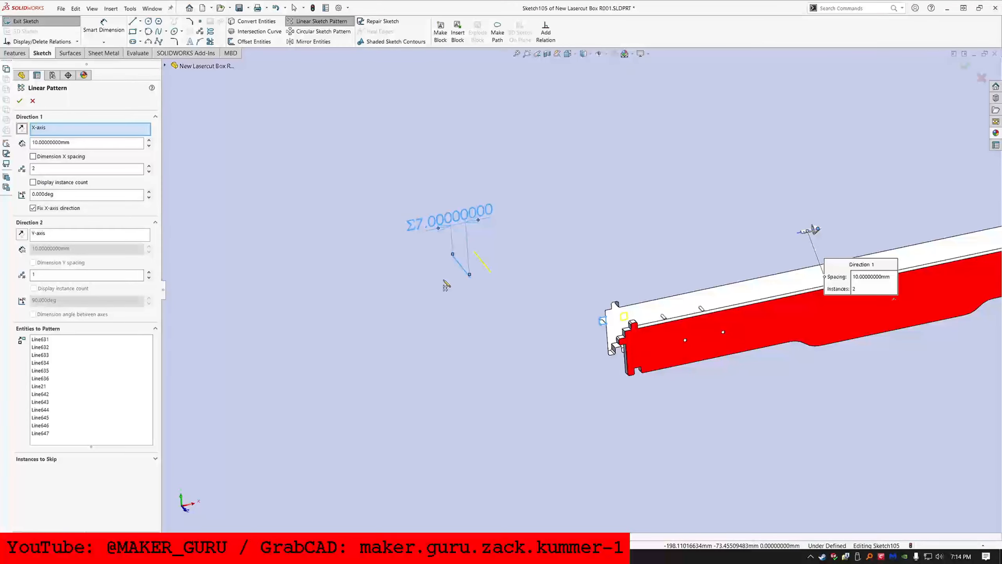
{"action": "key", "text": "Escape"}
Step: Remove the equation from the leftover line's 7 mm dimension and delete the line along with that dimension
{"action": "double_click", "coordinate": [455, 221]}
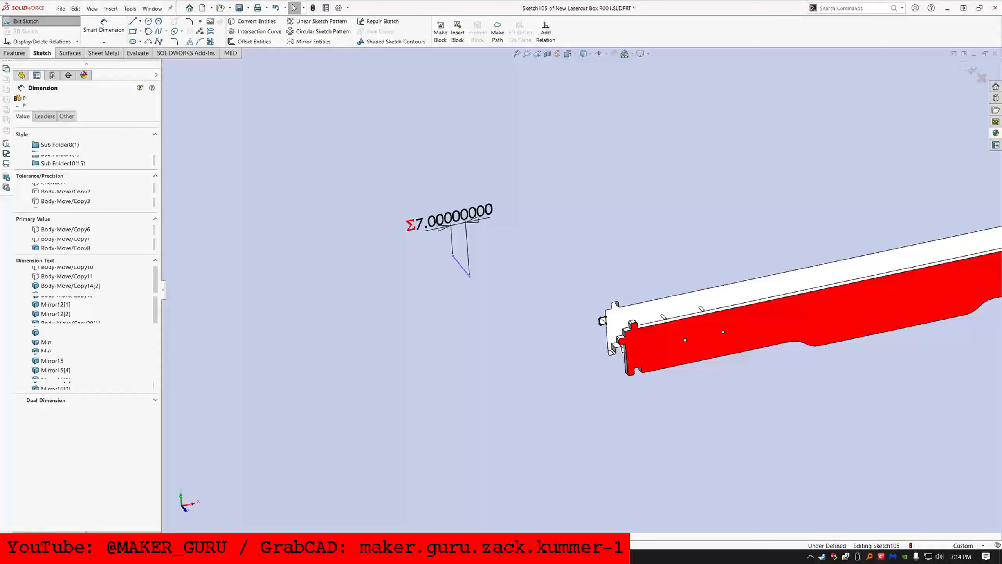
{"action": "type", "text": "7.00000000mm"}
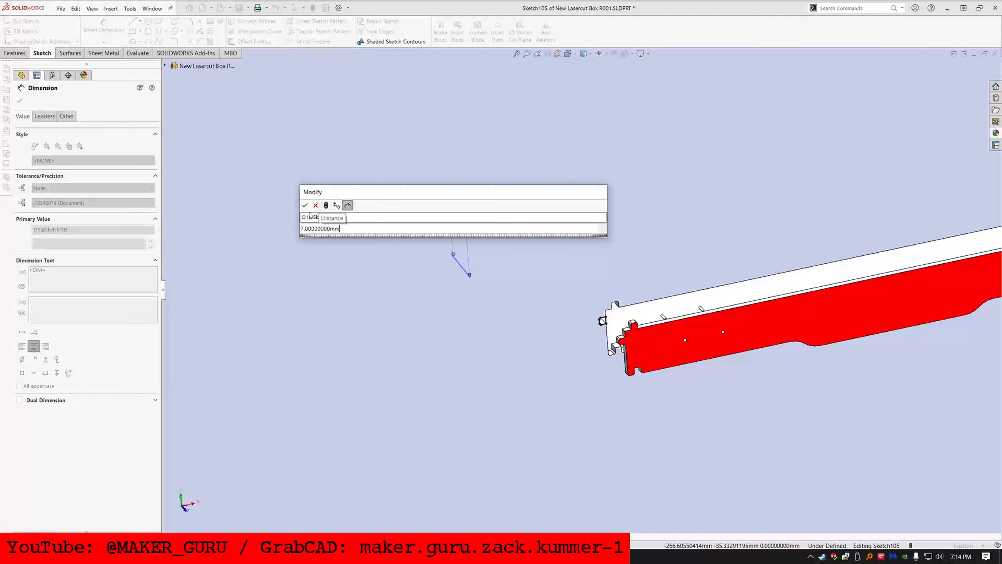
{"action": "key", "text": "Return"}
{"action": "key", "text": "Escape"}
{"action": "left_click", "coordinate": [461, 268]}
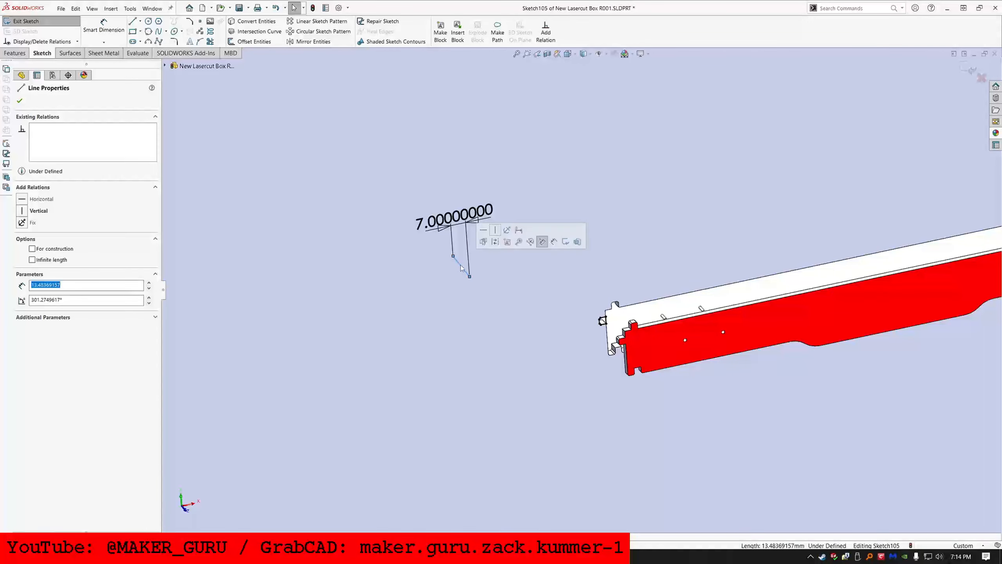
{"action": "key", "text": "Delete"}
{"action": "left_click", "coordinate": [712, 289]}
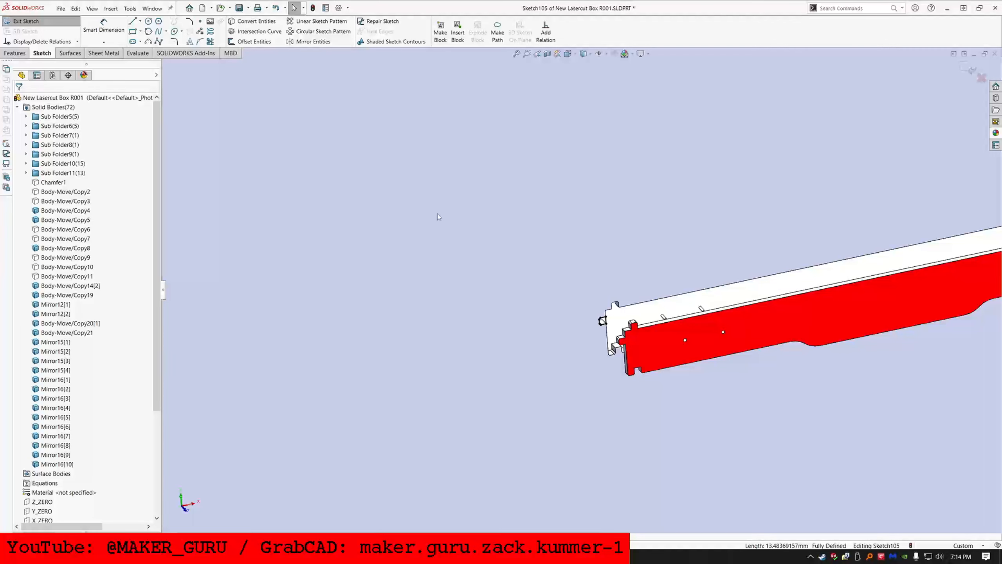
Step: Create a linear sketch pattern of both tooth outlines along the outer panel's end edge, with 101 instances spaced 10 mm apart
{"action": "left_click", "coordinate": [321, 21]}
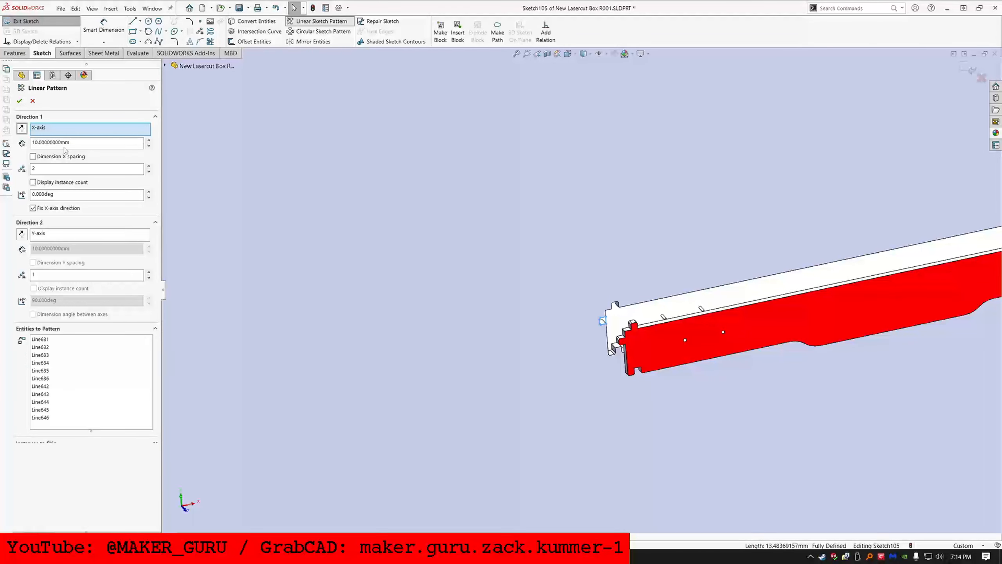
{"action": "double_click", "coordinate": [87, 169]}
{"action": "type", "text": "101"}
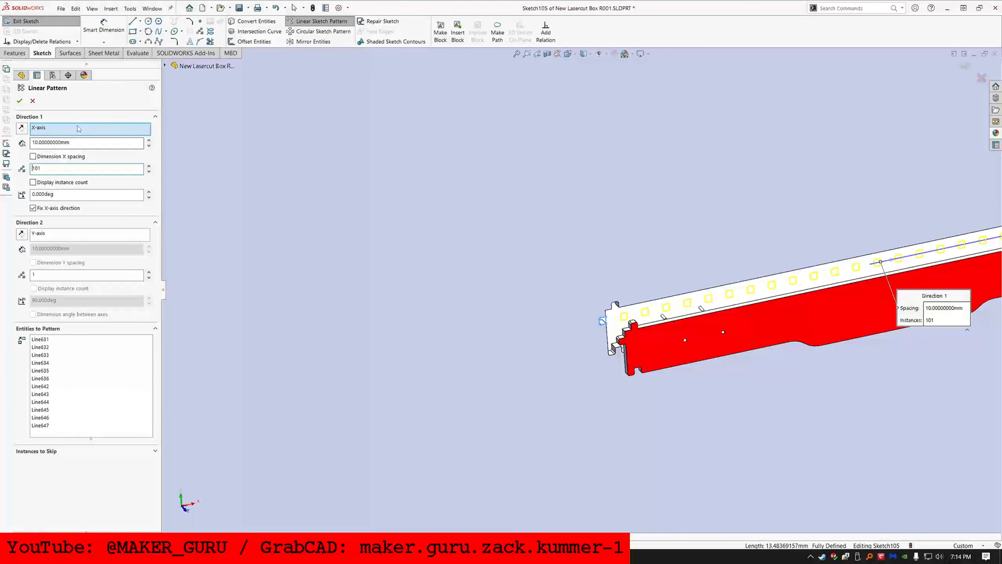
{"action": "key", "text": "Return"}
{"action": "left_click", "coordinate": [614, 337]}
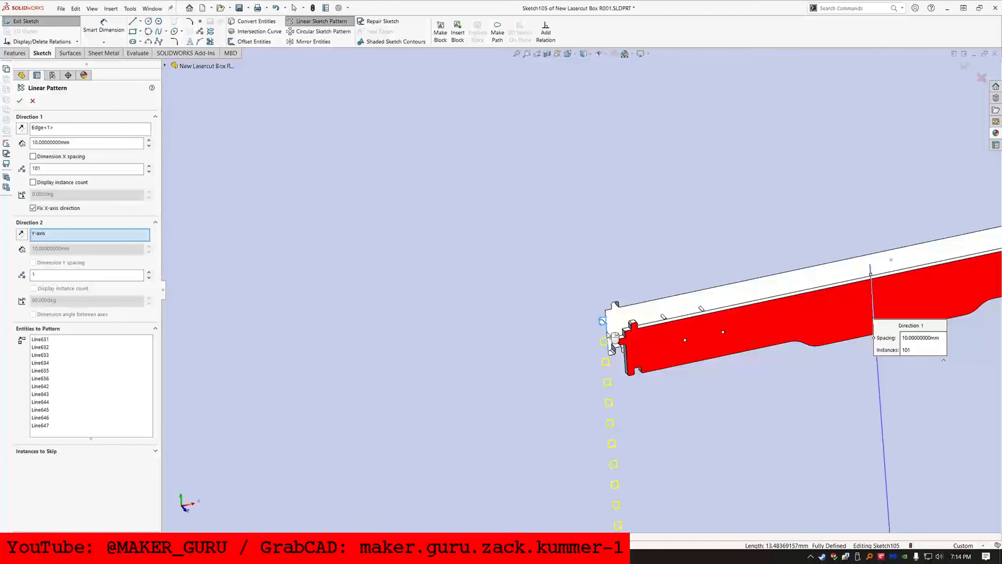
{"action": "left_click", "coordinate": [20, 101]}
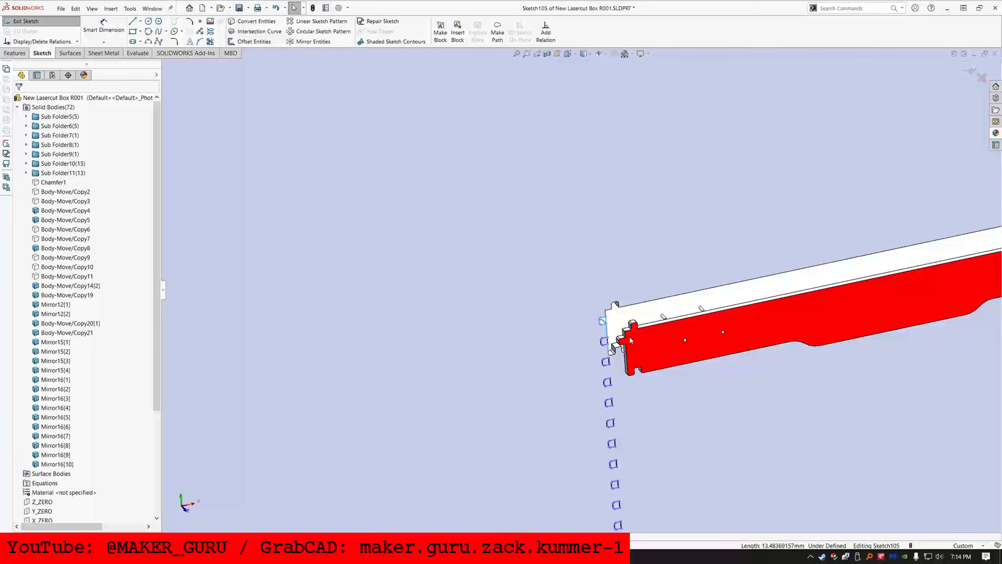
Step: Switch to Notepad and copy the variable "TOP_TEETH_WIDE@Sketch10" from the list
{"action": "scroll", "coordinate": [641, 348], "scroll_direction": "down", "scroll_amount": 6}
{"action": "left_click", "coordinate": [104, 33]}
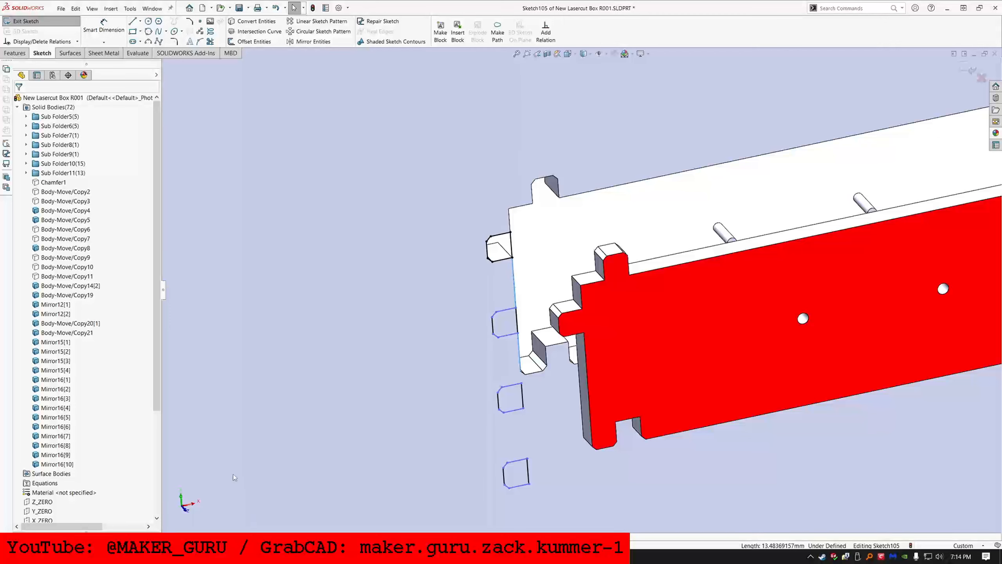
{"action": "key", "text": "alt+Tab"}
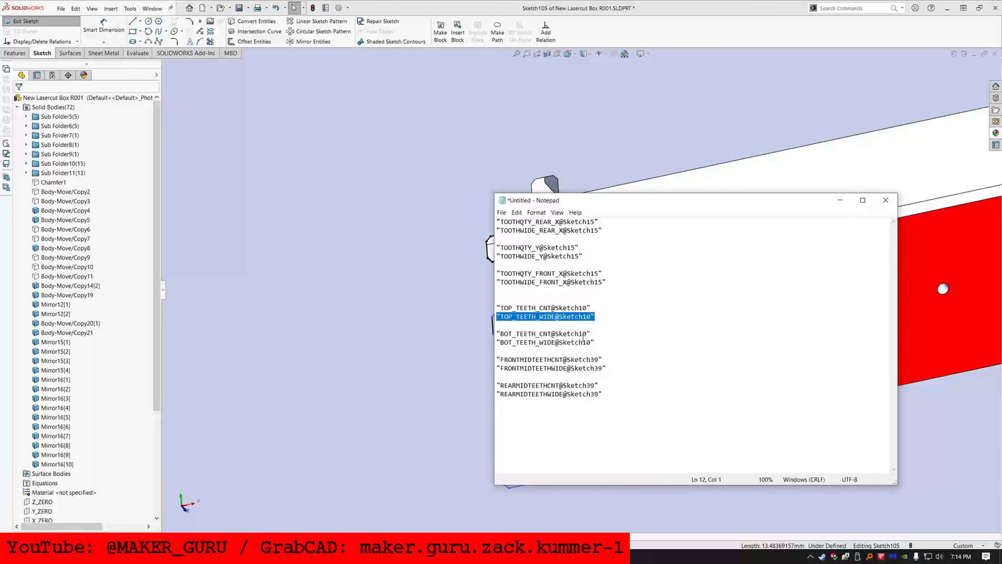
{"action": "left_click_drag", "start_coordinate": [592, 308], "coordinate": [482, 303]}
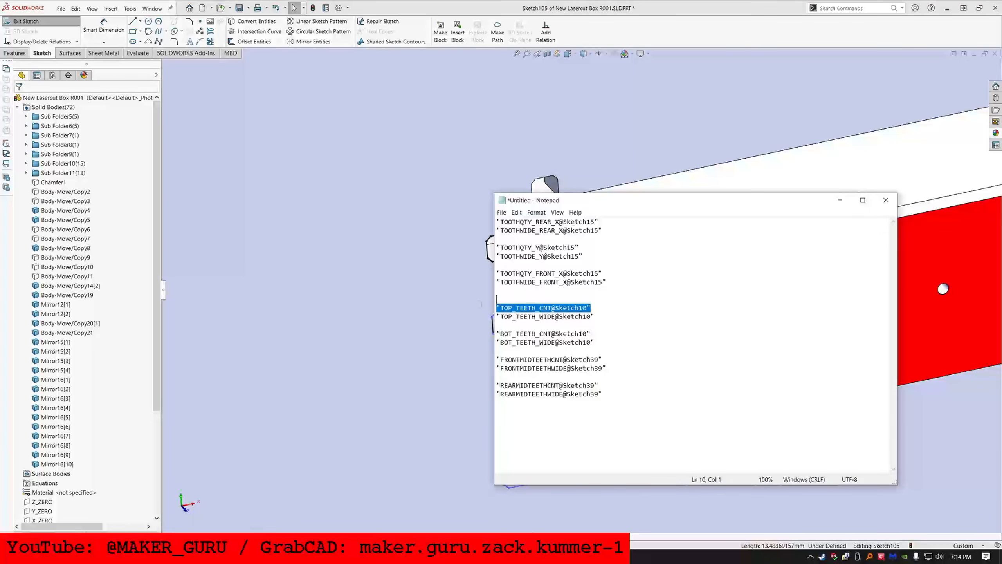
{"action": "left_click_drag", "start_coordinate": [606, 317], "coordinate": [474, 314]}
{"action": "key", "text": "ctrl+c"}
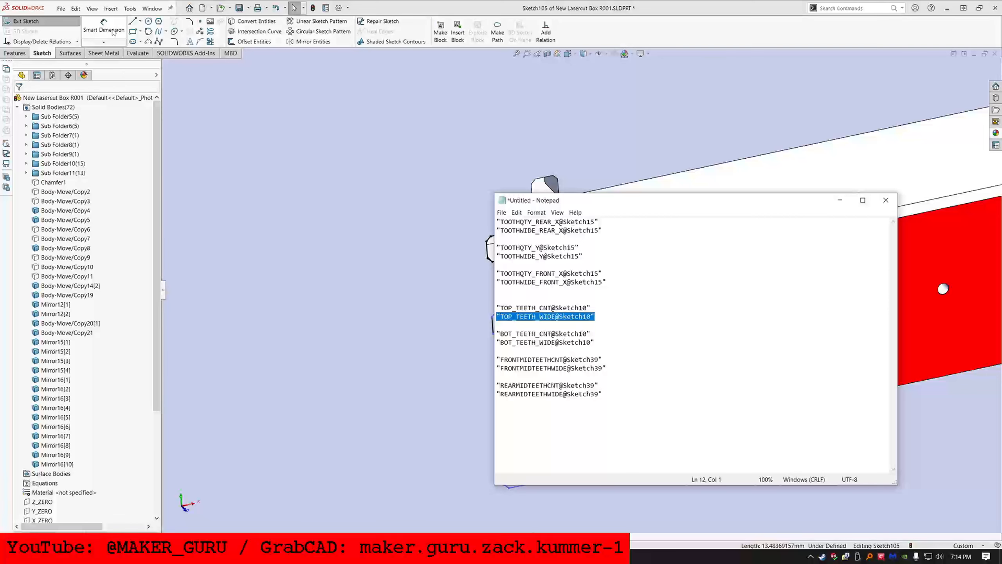
Step: Dimension the spacing between the first two patterned tooth outlines with the equation ="TOP_TEETH_WIDE@Sketch10" * 2
{"action": "left_click", "coordinate": [103, 28]}
{"action": "left_click", "coordinate": [494, 329]}
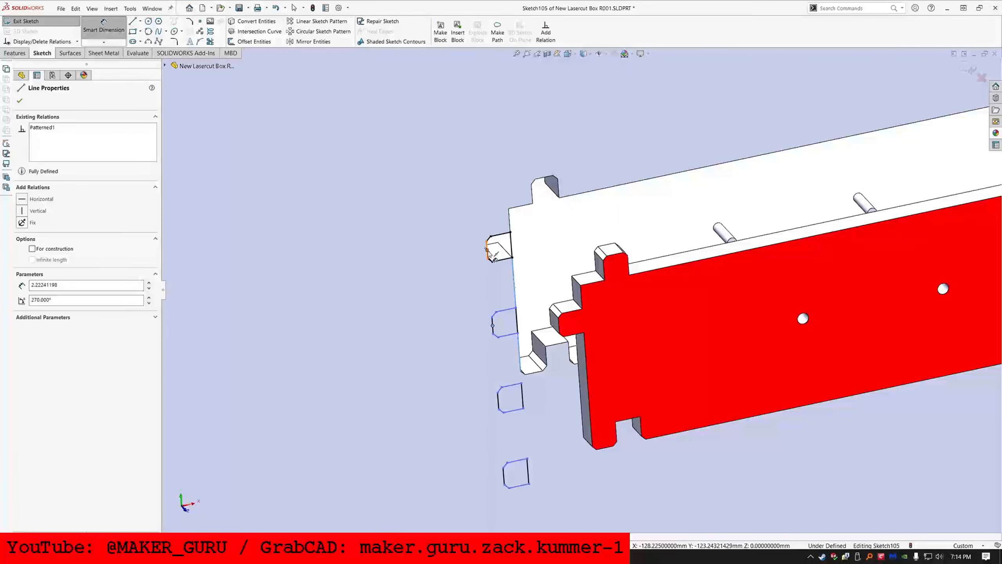
{"action": "left_click", "coordinate": [489, 250]}
{"action": "left_click", "coordinate": [439, 298]}
{"action": "type", "text": "="}
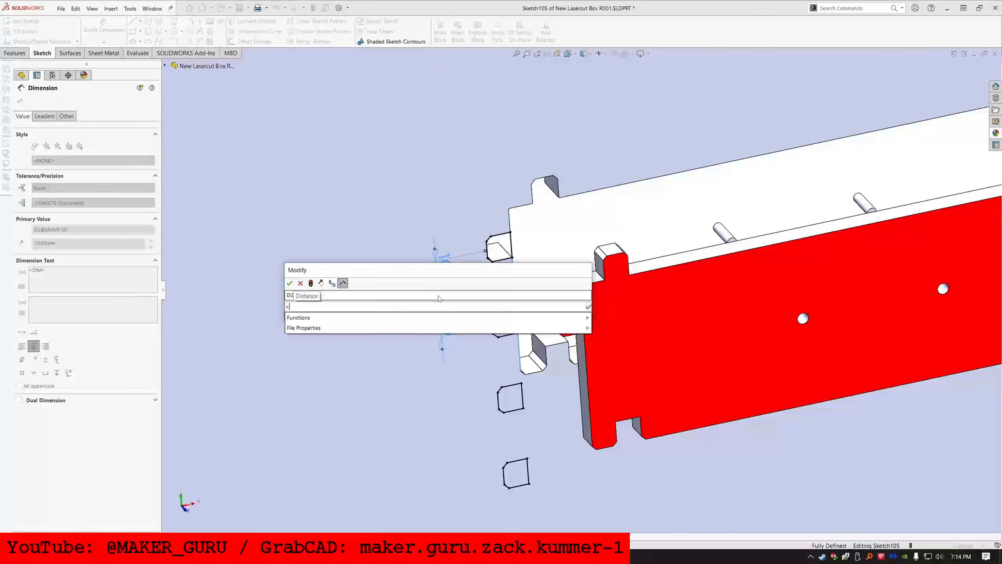
{"action": "key", "text": "ctrl+v"}
{"action": "type", "text": "* 2"}
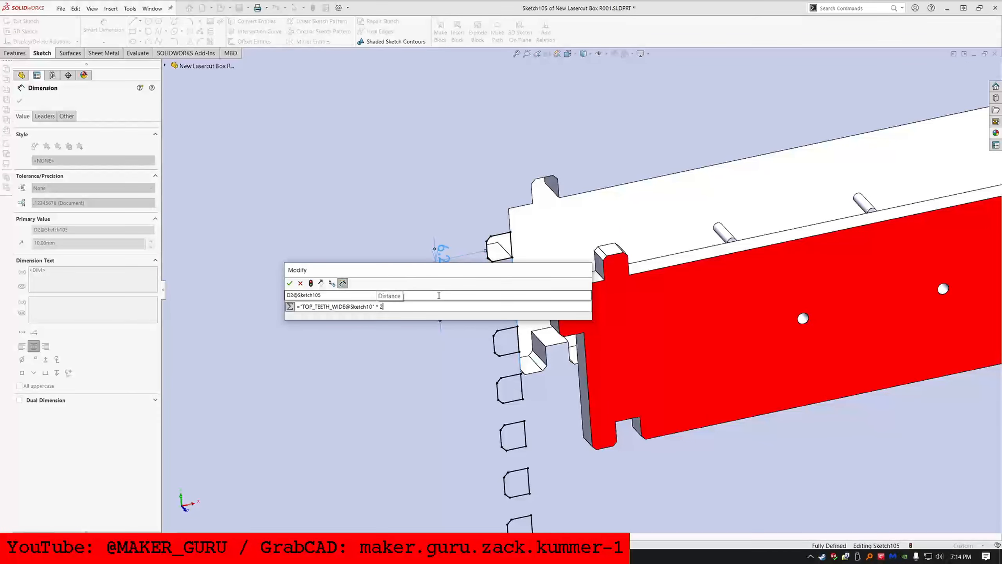
{"action": "key", "text": "Return"}
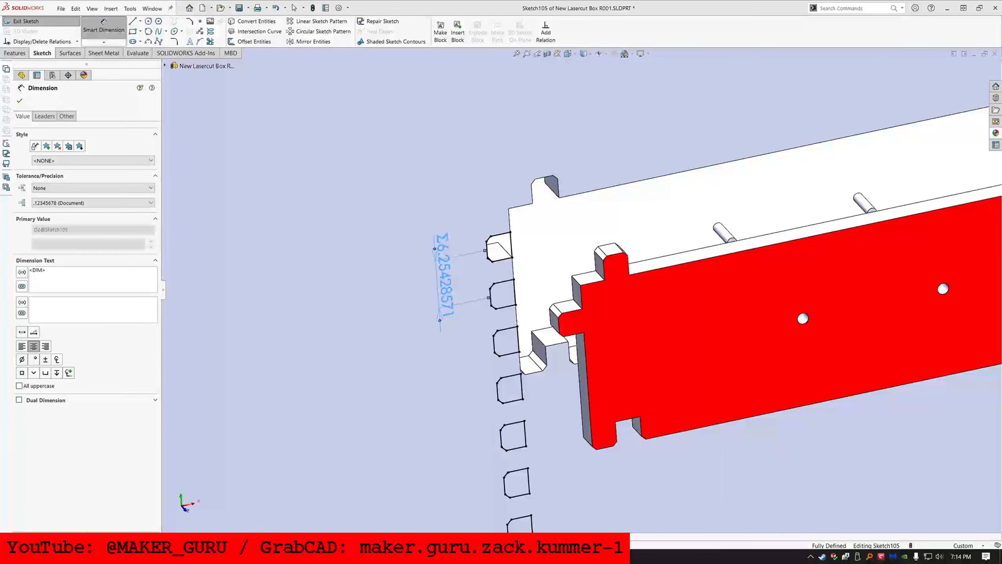
Step: Copy "TOP_TEETH_CNT@Sketch10" from the Notepad list and bring up the instance count dimension of the tooth pattern
{"action": "key", "text": "alt+Tab"}
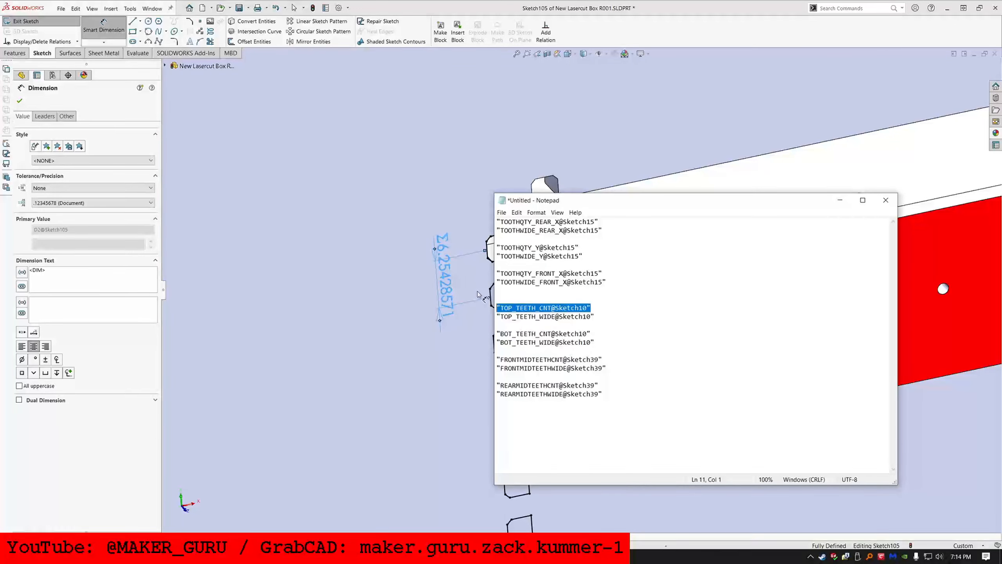
{"action": "left_click", "coordinate": [475, 311]}
{"action": "scroll", "coordinate": [599, 192], "scroll_direction": "up", "scroll_amount": 5}
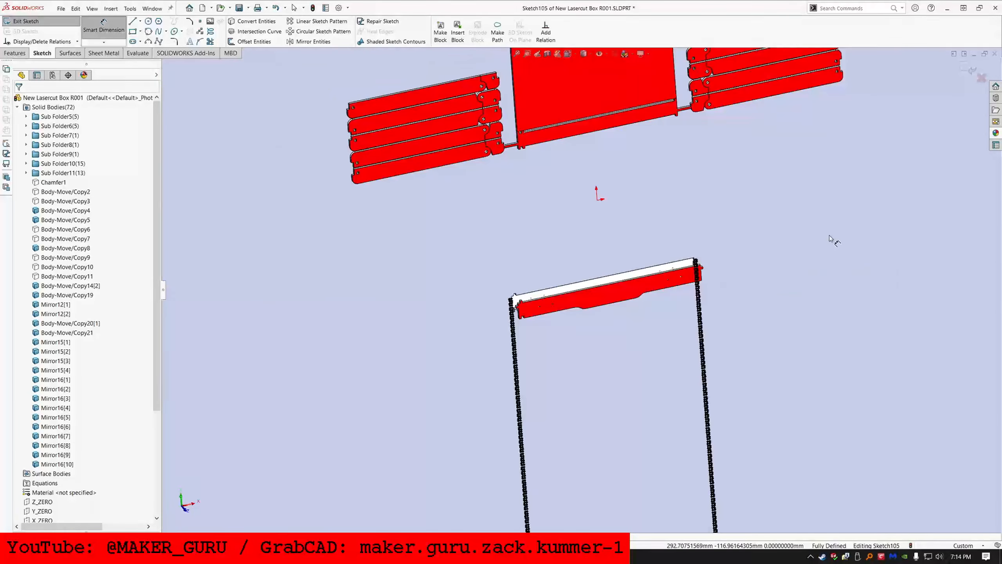
{"action": "scroll", "coordinate": [537, 305], "scroll_direction": "down", "scroll_amount": 5}
{"action": "scroll", "coordinate": [464, 332], "scroll_direction": "down", "scroll_amount": 2}
{"action": "key", "text": "Escape"}
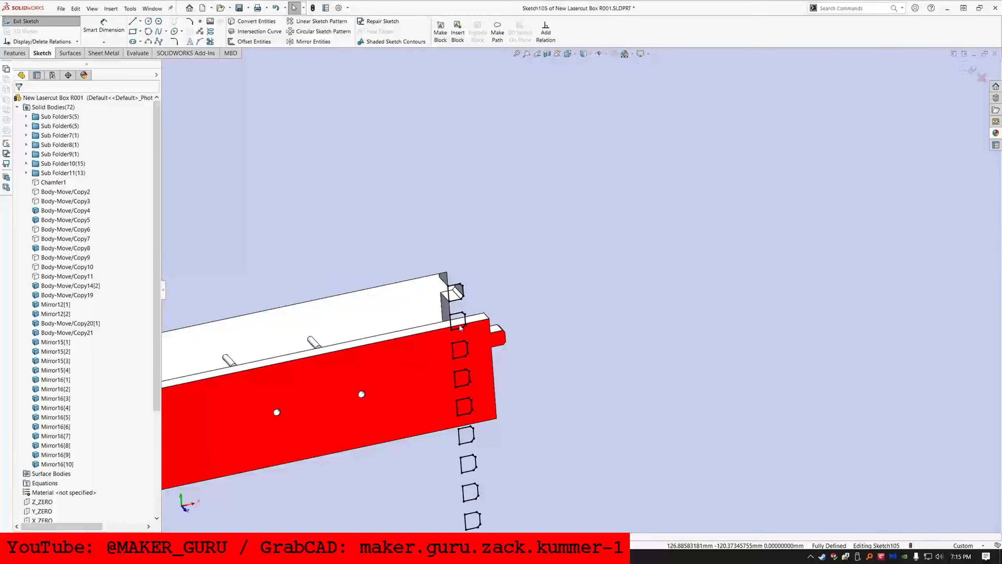
{"action": "left_click", "coordinate": [460, 329]}
{"action": "scroll", "coordinate": [434, 339], "scroll_direction": "up", "scroll_amount": 5}
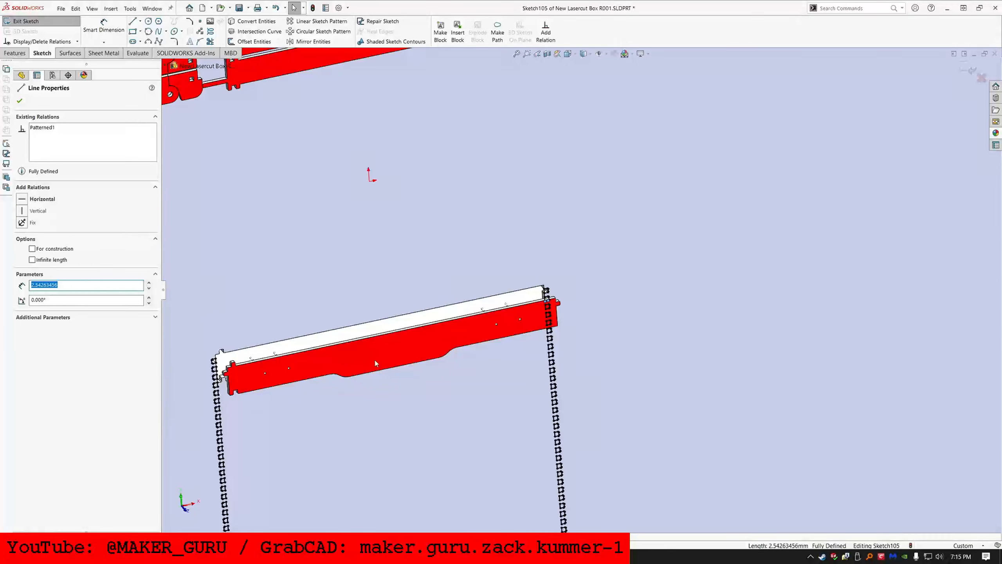
{"action": "scroll", "coordinate": [280, 364], "scroll_direction": "down", "scroll_amount": 5}
{"action": "mouse_move", "coordinate": [255, 316]}
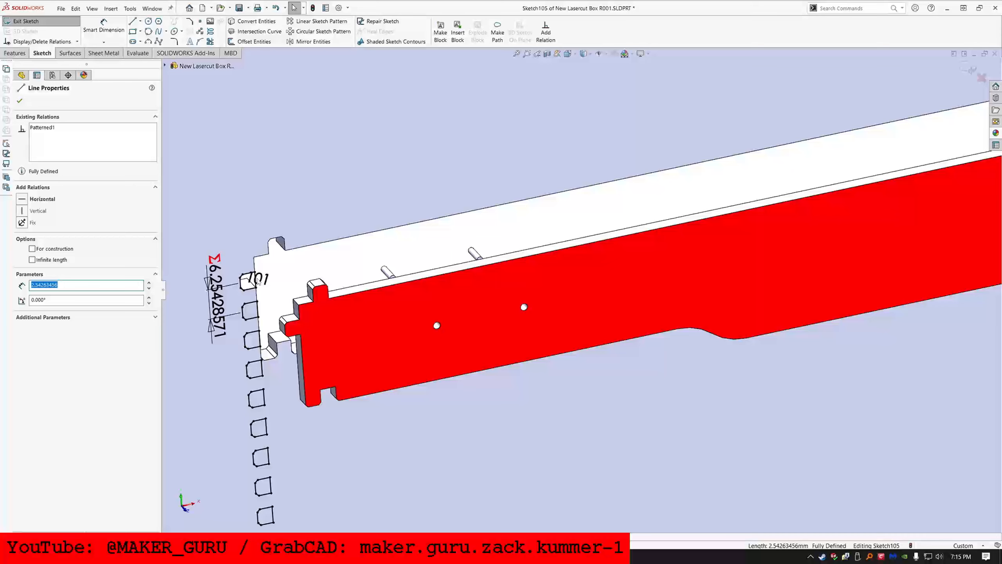
{"action": "key", "text": "Escape"}
{"action": "left_click", "coordinate": [250, 292]}
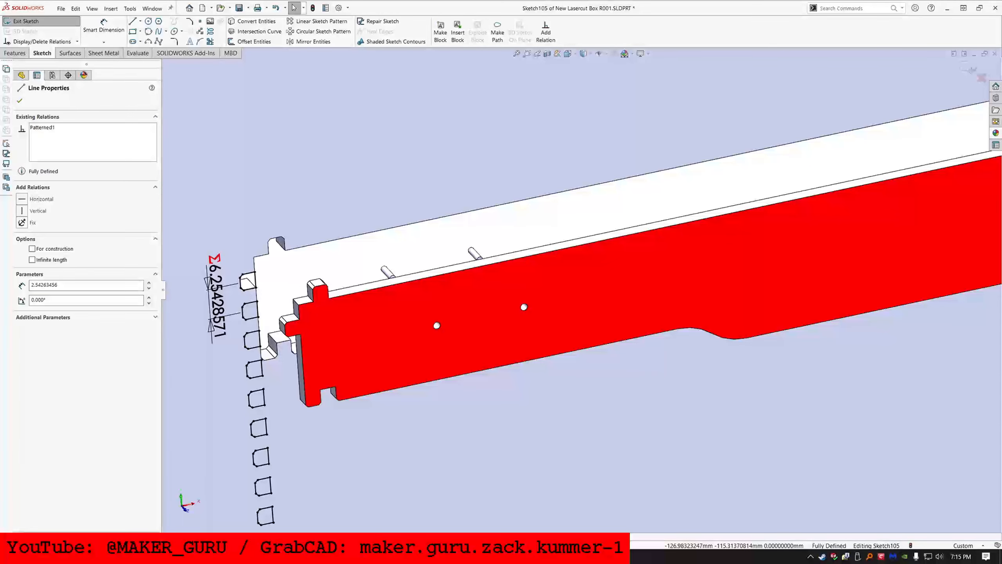
{"action": "key", "text": "Escape"}
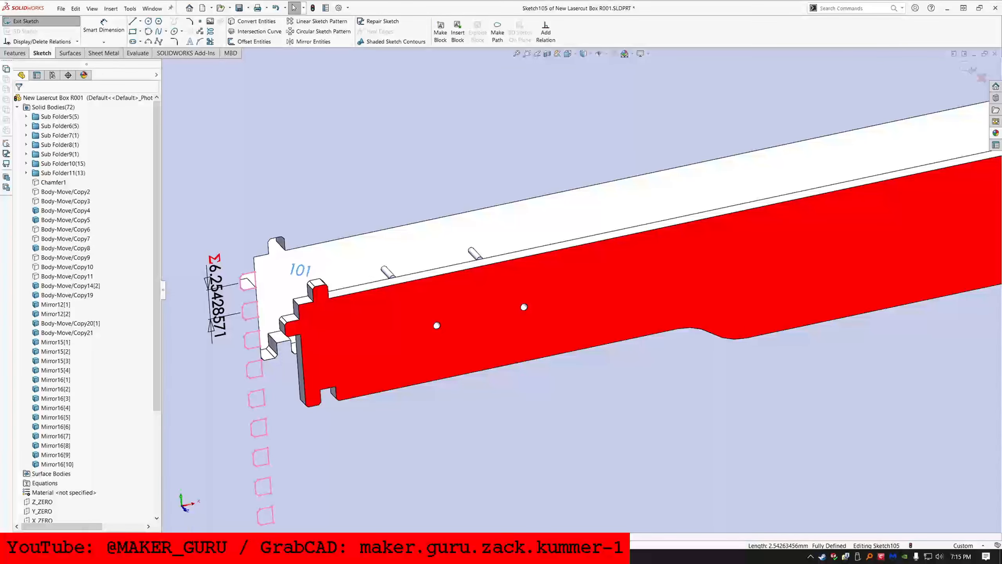
Step: Set the tooth pattern's instance count to the equation =("TOP_TEETH_CNT@Sketch10" - 1) / 2
{"action": "left_click", "coordinate": [299, 272]}
{"action": "double_click", "coordinate": [300, 271]}
{"action": "type", "text": "="}
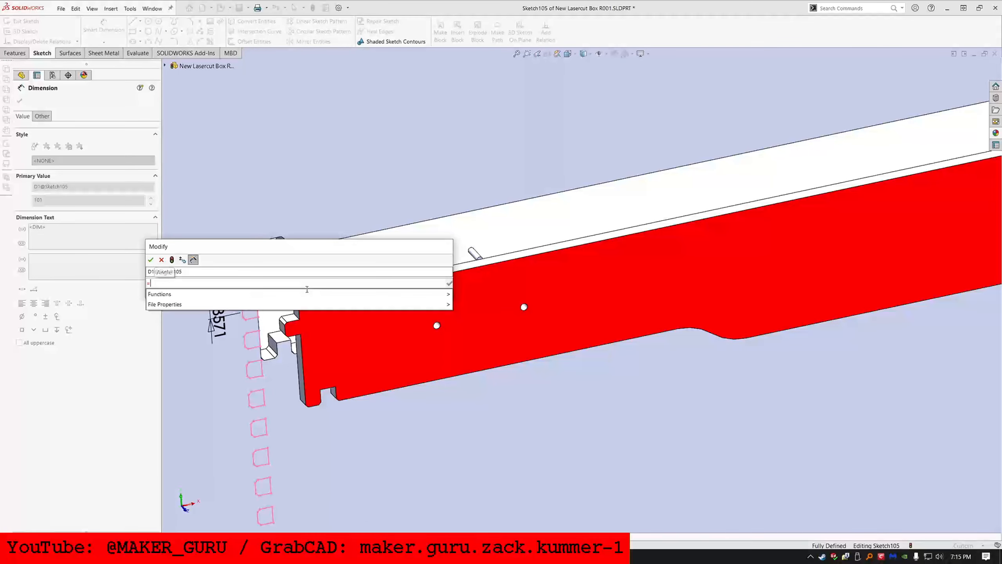
{"action": "type", "text": "\"TOP_TEETH_CNT@Sketch10\""}
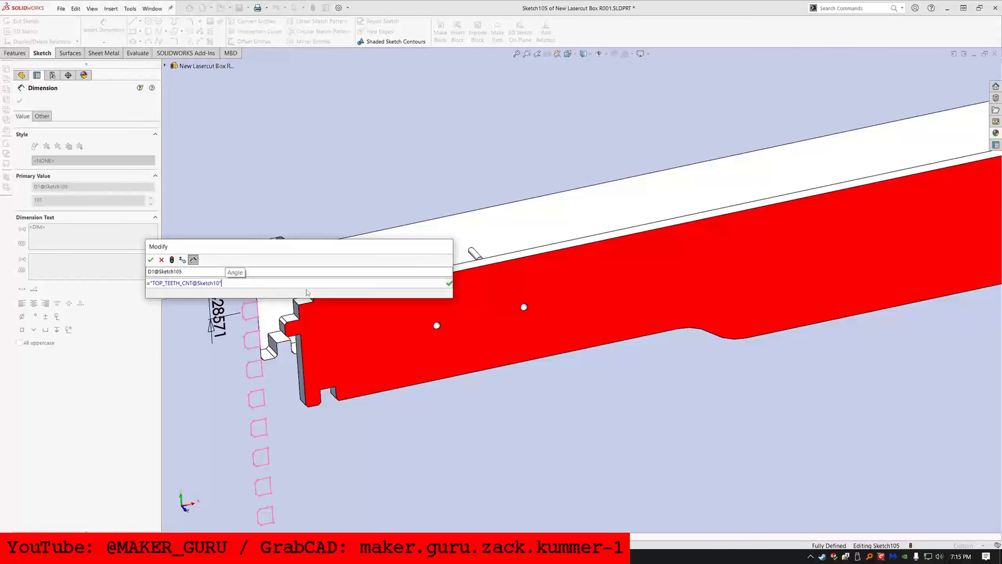
{"action": "type", "text": "- 1"}
{"action": "key", "text": "Right"}
{"action": "type", "text": "("}
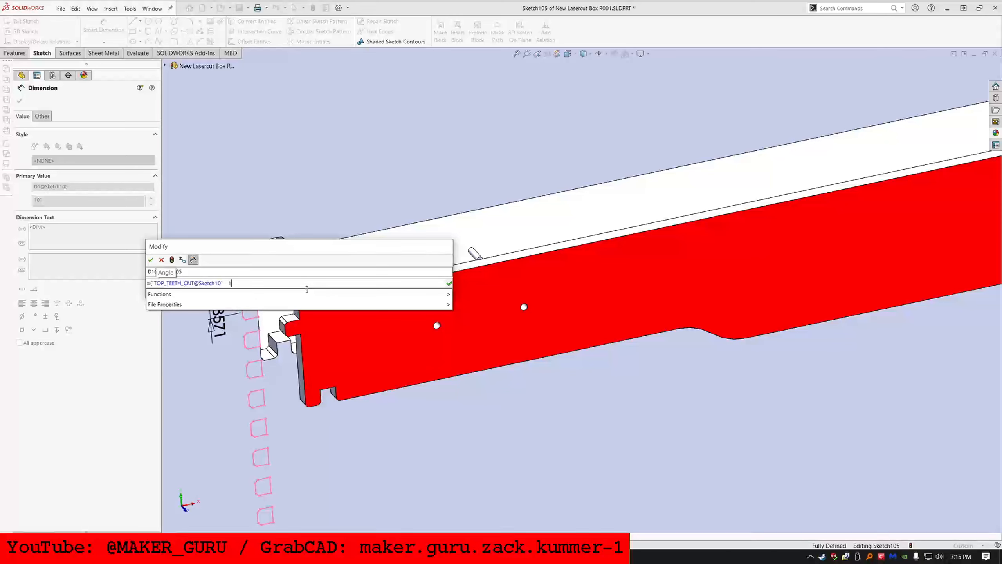
{"action": "key", "text": "End"}
{"action": "type", "text": ") / 2"}
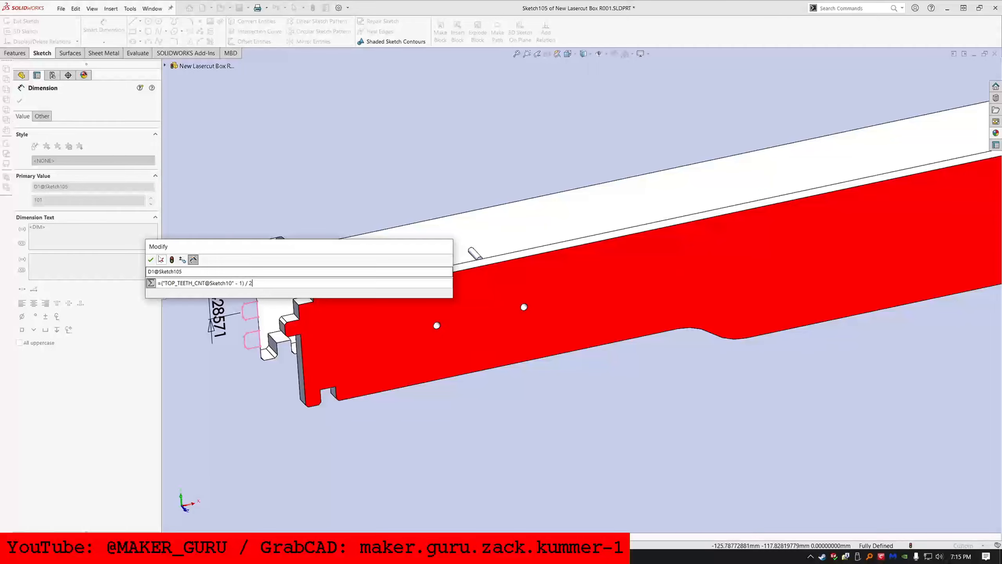
{"action": "key", "text": "Return"}
{"action": "middle_click_drag", "start_coordinate": [262, 326], "coordinate": [291, 329]}
{"action": "scroll", "coordinate": [322, 324], "scroll_direction": "up", "scroll_amount": 4}
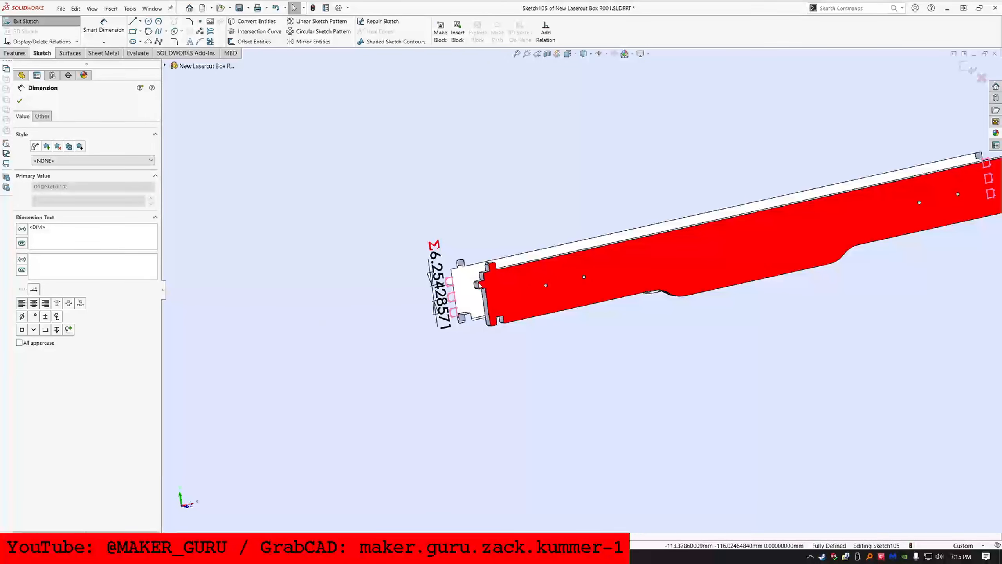
{"action": "key", "text": "Escape"}
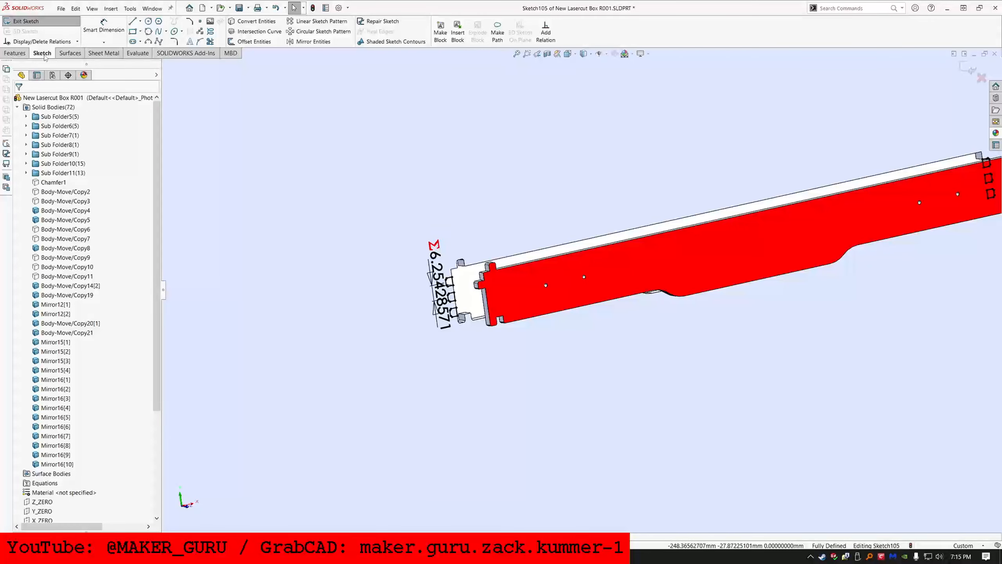
Step: Trace a closed outline with connected lines around the chamfered tooth on the outer panel's long edge, next to the patterned end
{"action": "scroll", "coordinate": [466, 345], "scroll_direction": "down", "scroll_amount": 5}
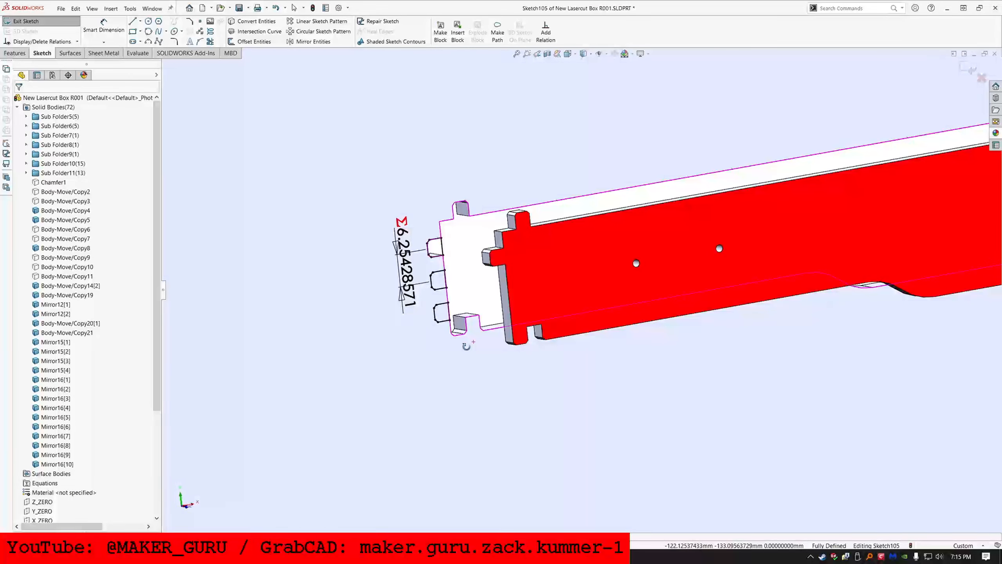
{"action": "middle_click_drag", "start_coordinate": [466, 346], "coordinate": [473, 351]}
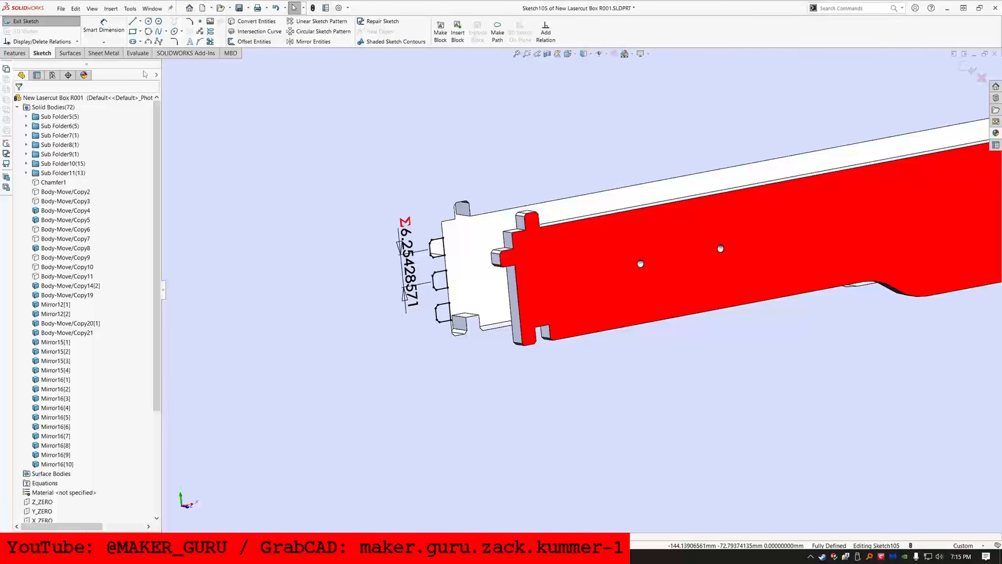
{"action": "left_click", "coordinate": [455, 220]}
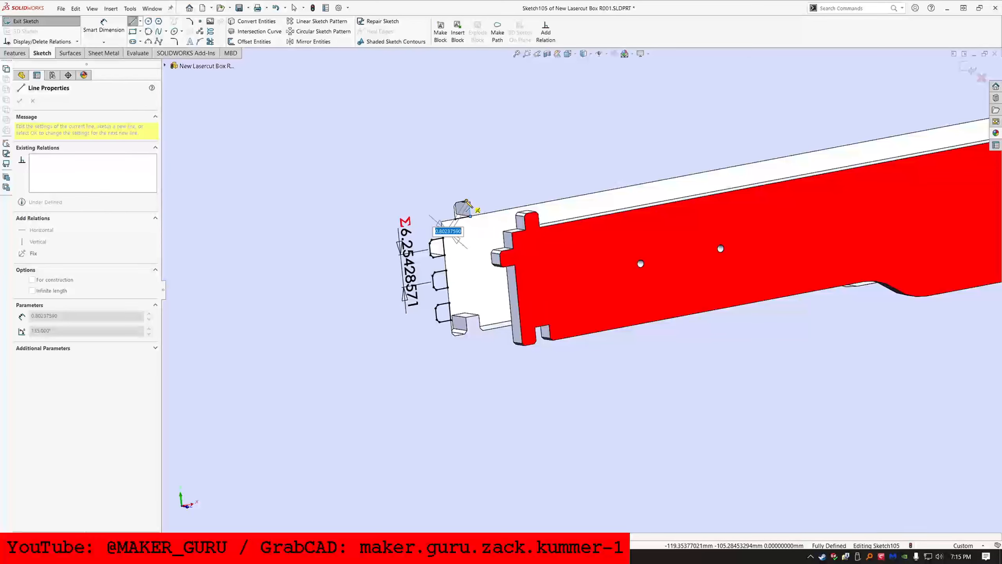
{"action": "scroll", "coordinate": [473, 213], "scroll_direction": "down", "scroll_amount": 5}
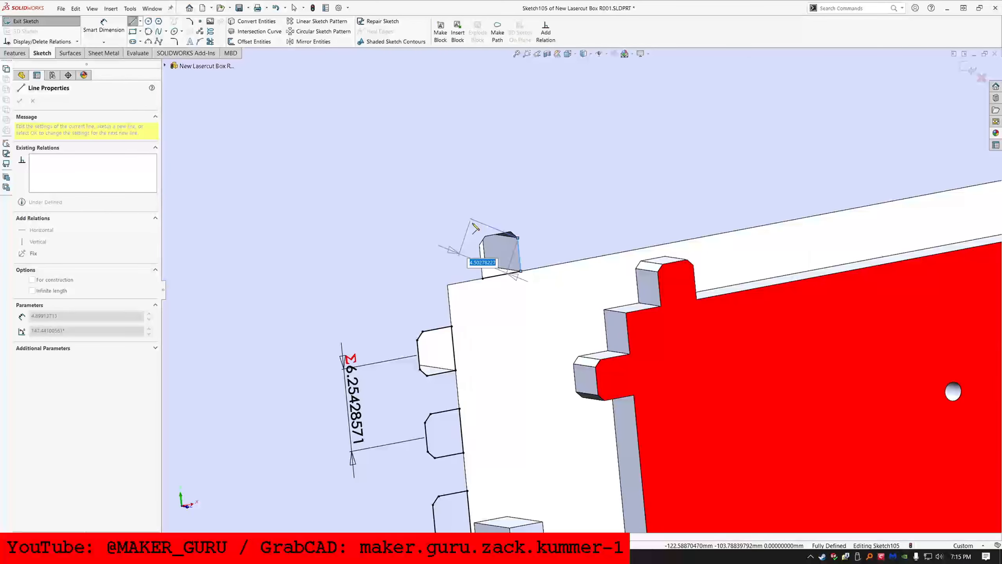
{"action": "left_click", "coordinate": [518, 236]}
{"action": "left_click", "coordinate": [485, 237]}
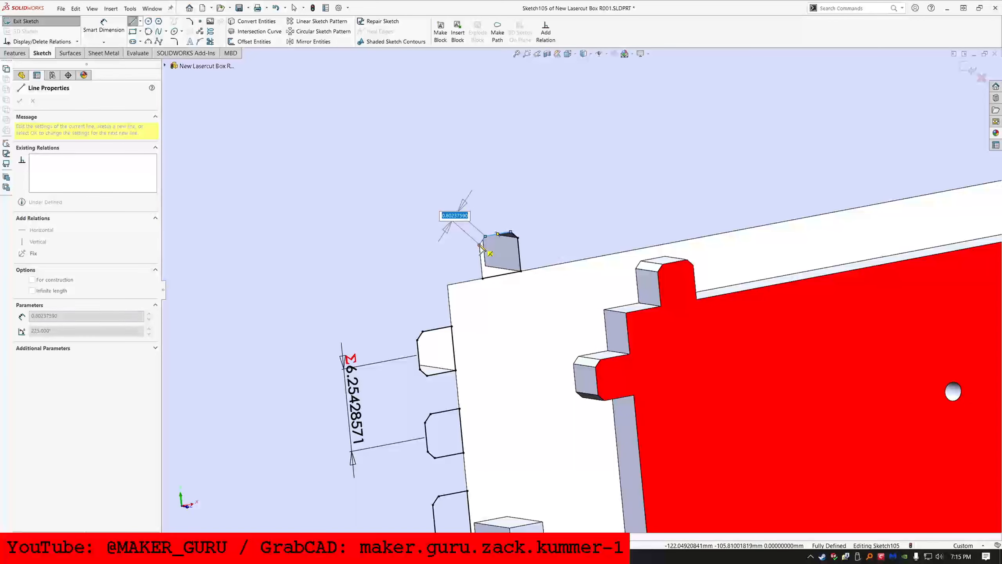
{"action": "left_click", "coordinate": [482, 278]}
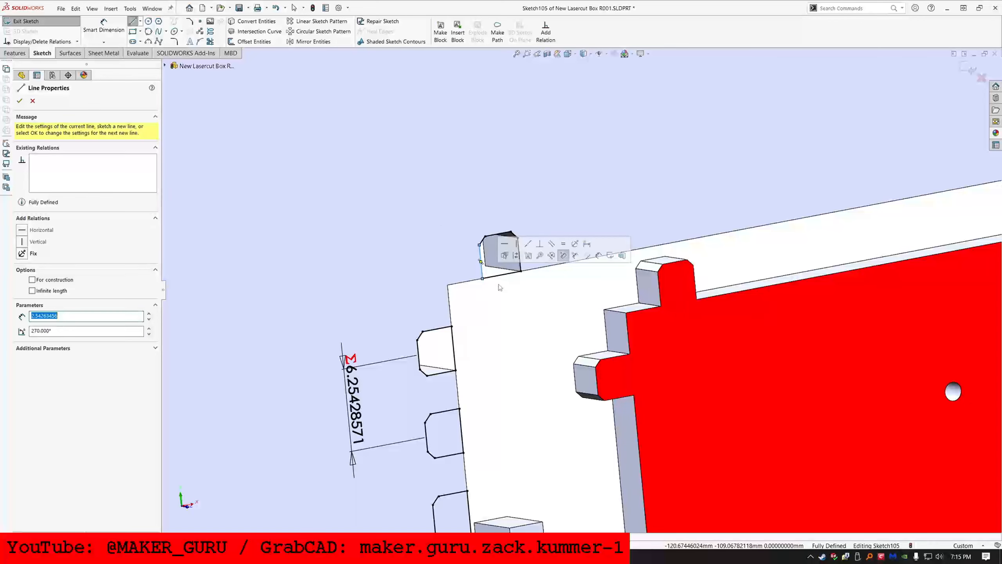
{"action": "key", "text": "Escape"}
{"action": "scroll", "coordinate": [552, 292], "scroll_direction": "up", "scroll_amount": 5}
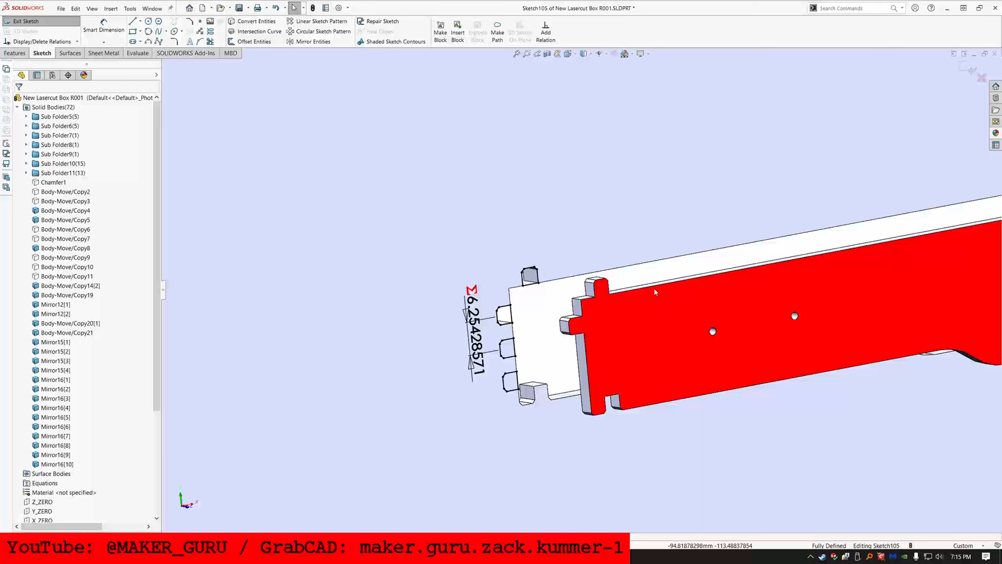
Step: In Notepad, mark the TOP_TEETH_CNT and TOP_TEETH_WIDE entries with a dash and copy "TOOTHWIDE_FRONT_X@Sketch15"
{"action": "scroll", "coordinate": [659, 292], "scroll_direction": "down", "scroll_amount": 3}
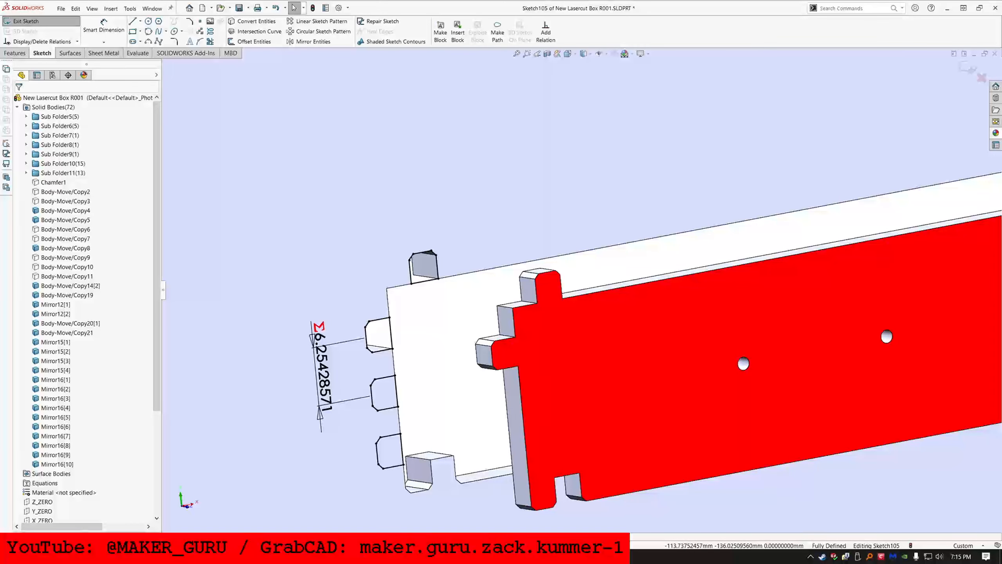
{"action": "key", "text": "alt+Tab"}
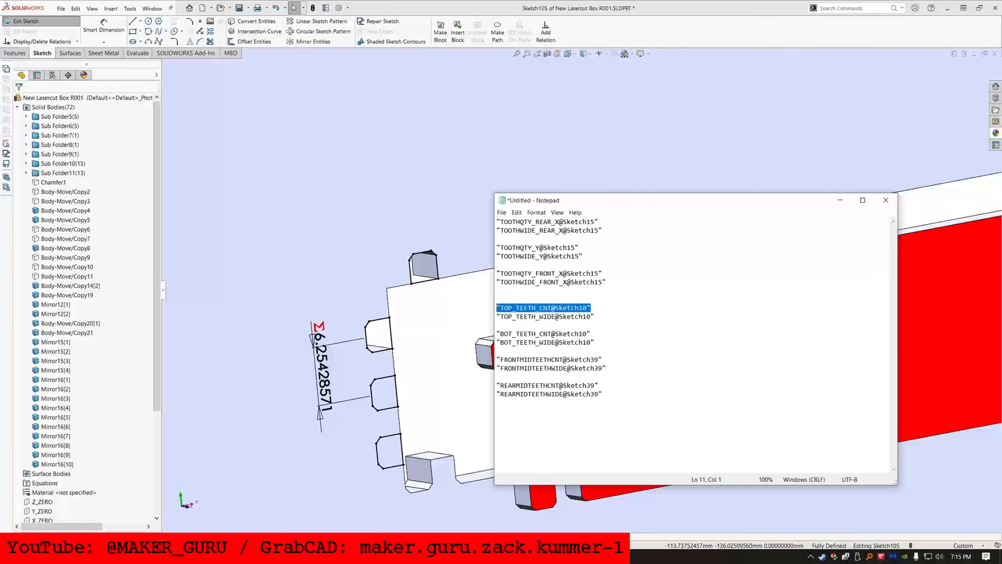
{"action": "left_click", "coordinate": [610, 316]}
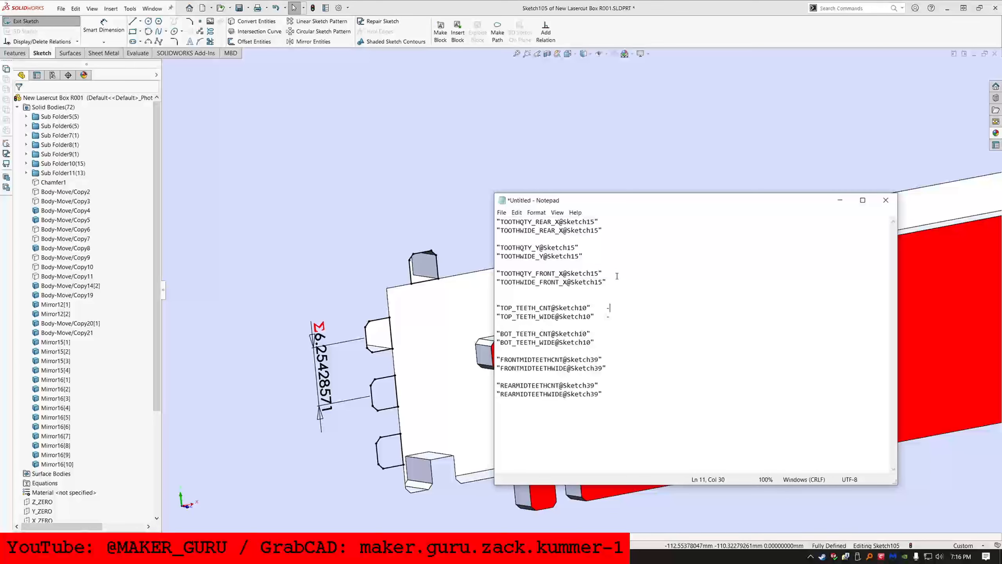
{"action": "left_click_drag", "start_coordinate": [617, 281], "coordinate": [501, 284]}
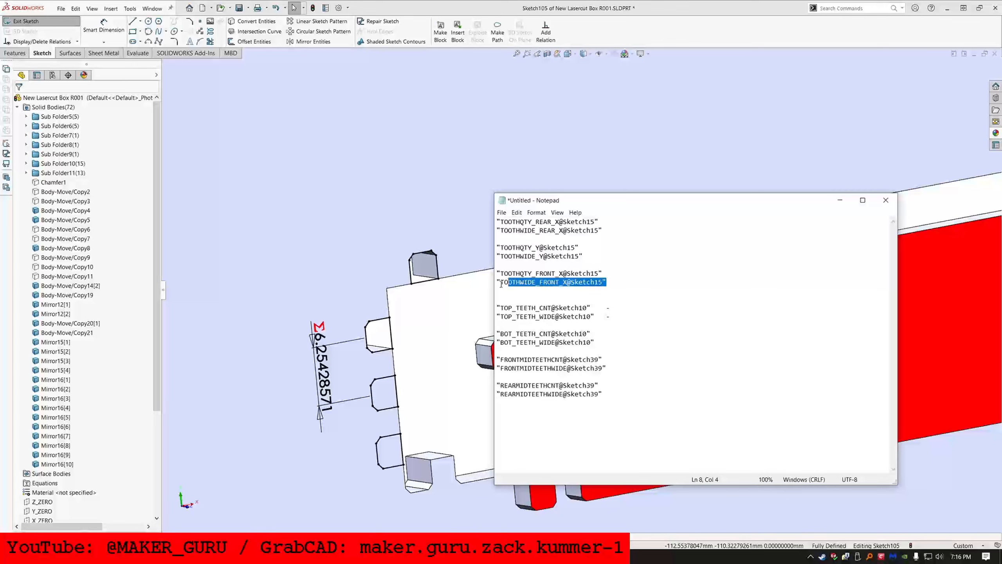
Step: Sketch a rectangle about 9 mm wide in the empty area beyond the panel's toothed end and set its width to "TOOTHWIDE_FRONT_X@Sketch15"
{"action": "left_click", "coordinate": [133, 32]}
{"action": "left_click", "coordinate": [309, 168]}
{"action": "left_click", "coordinate": [233, 101]}
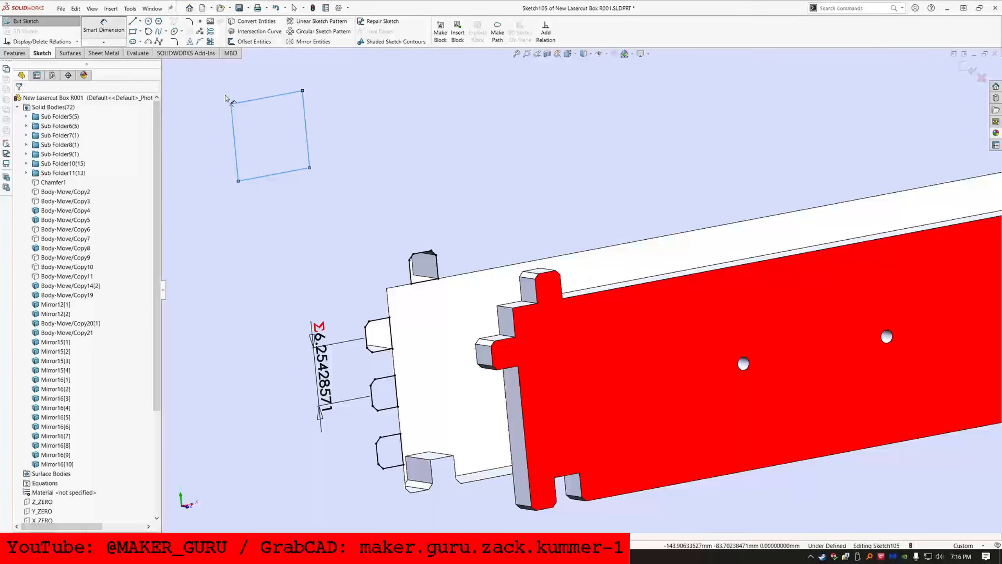
{"action": "key", "text": "d"}
{"action": "left_click", "coordinate": [252, 99]}
{"action": "left_click", "coordinate": [248, 89]}
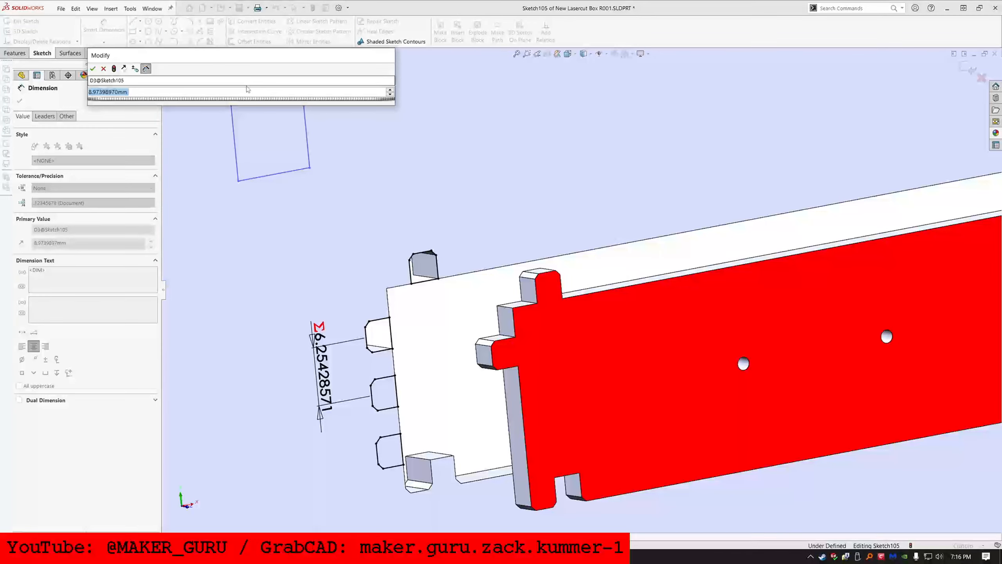
{"action": "key", "text": "ctrl+v"}
{"action": "key", "text": "Return"}
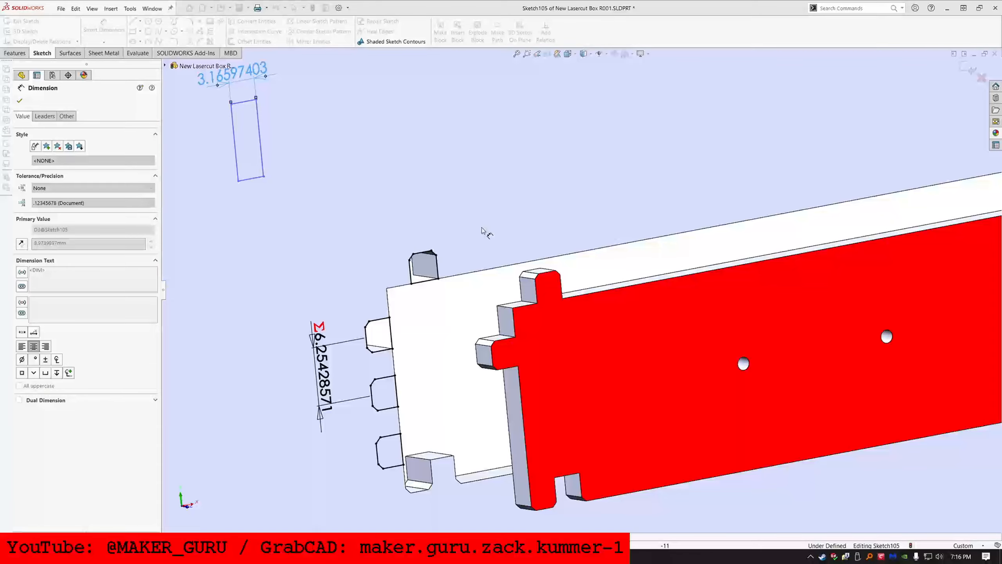
Step: Delete the whole helper rectangle in the empty area beyond the panel's toothed end
{"action": "key", "text": "Escape"}
{"action": "mouse_move", "coordinate": [527, 286]}
{"action": "middle_mouse_down"}
{"action": "mouse_move", "coordinate": [525, 318]}
{"action": "mouse_move", "coordinate": [560, 276]}
{"action": "mouse_move", "coordinate": [587, 217]}
{"action": "middle_mouse_up"}
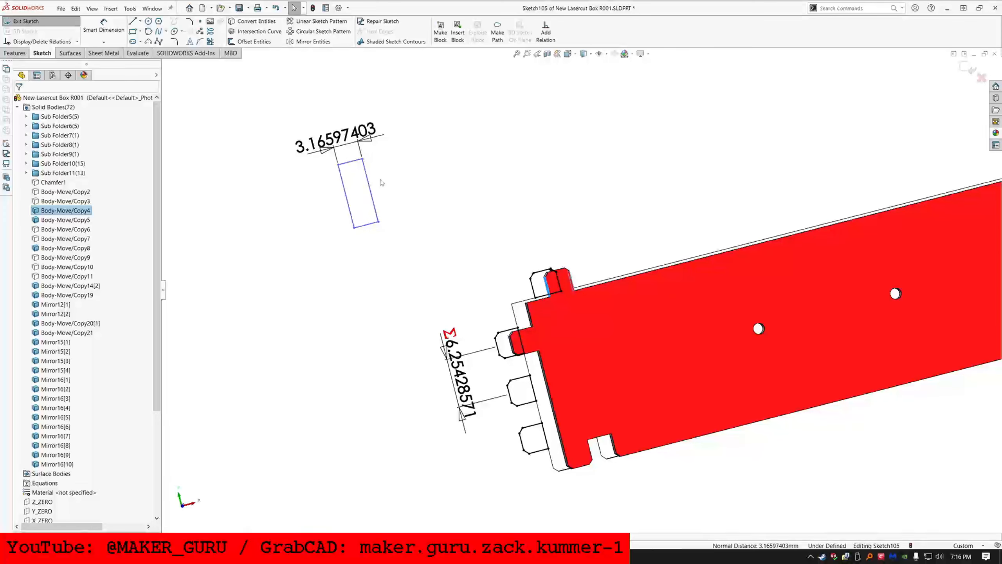
{"action": "right_click", "coordinate": [370, 186]}
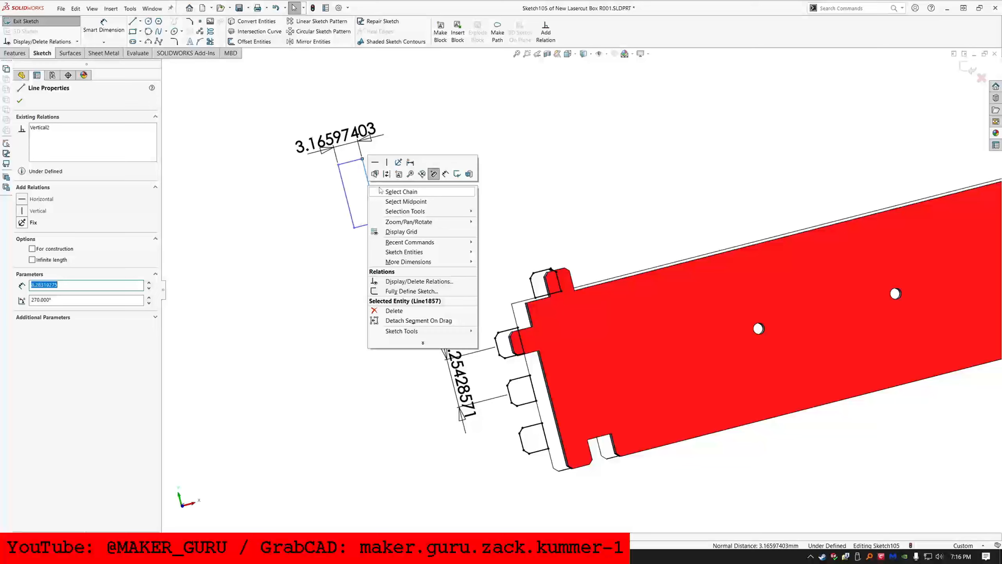
{"action": "left_click", "coordinate": [382, 193]}
{"action": "key", "text": "Delete"}
{"action": "key", "text": "Return"}
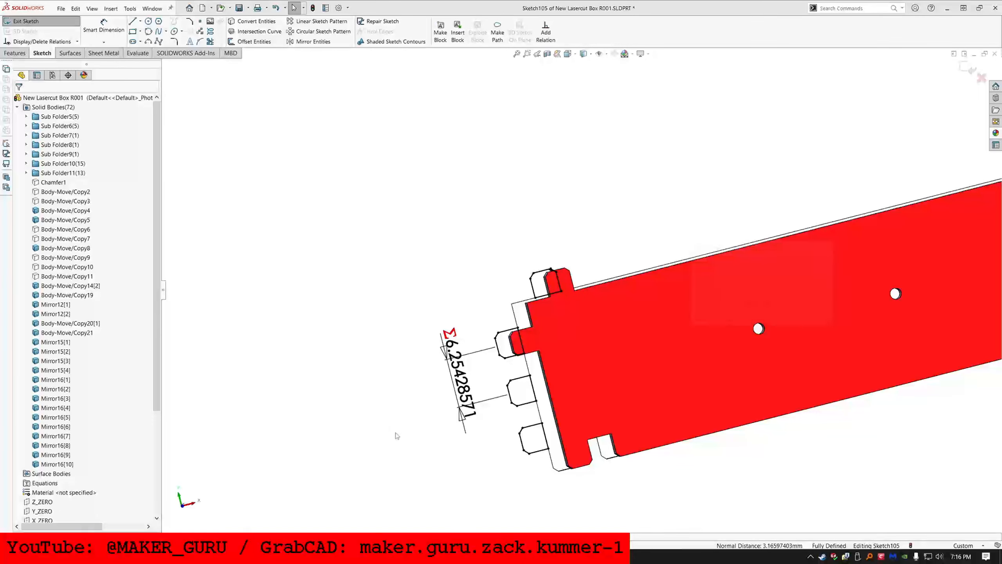
Step: Linear-pattern the long-edge tooth outline along the X-axis with 10 mm spacing and 101 instances
{"action": "right_click", "coordinate": [535, 291]}
{"action": "left_click", "coordinate": [546, 299]}
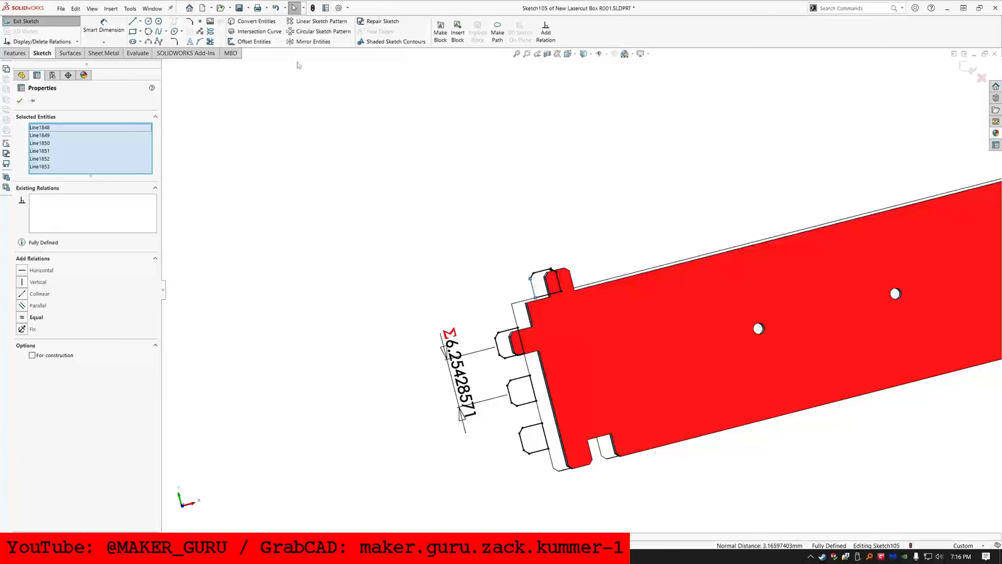
{"action": "left_click", "coordinate": [320, 20]}
{"action": "type", "text": "1"}
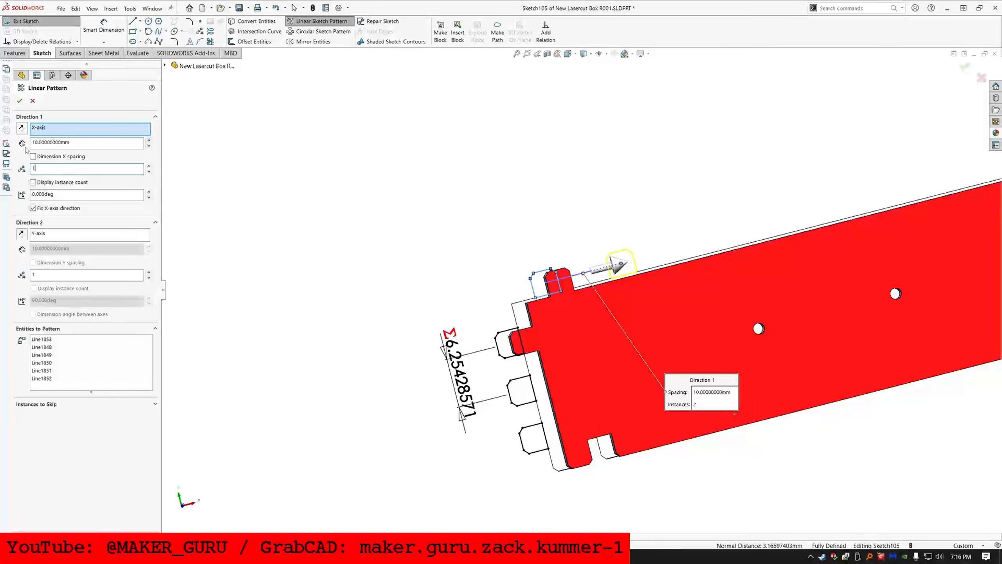
{"action": "type", "text": "01"}
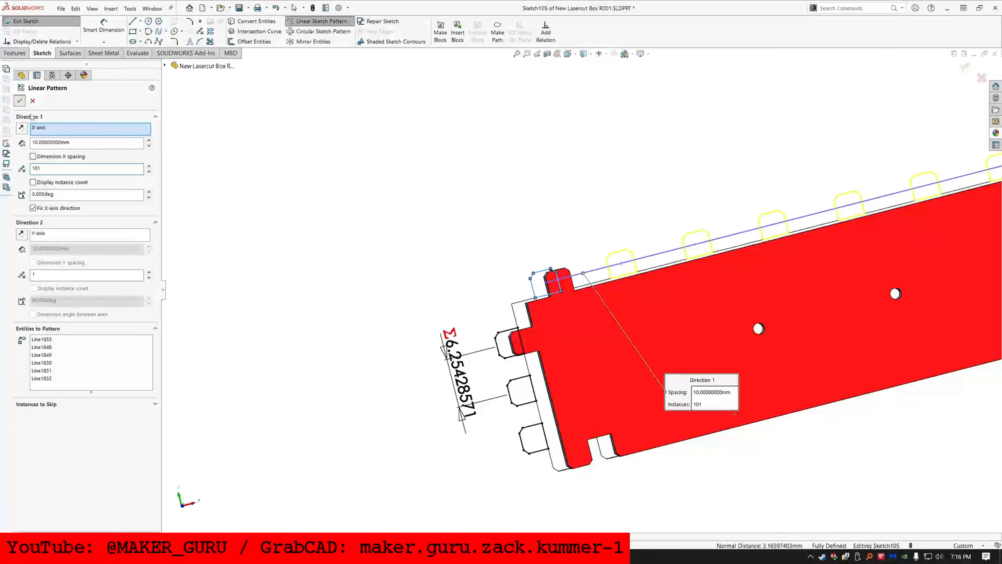
{"action": "key", "text": "Return"}
Step: Switch to Notepad and copy the "TOOTHWIDE_FRONT_X@Sketch15" entry
{"action": "key", "text": "alt+Tab"}
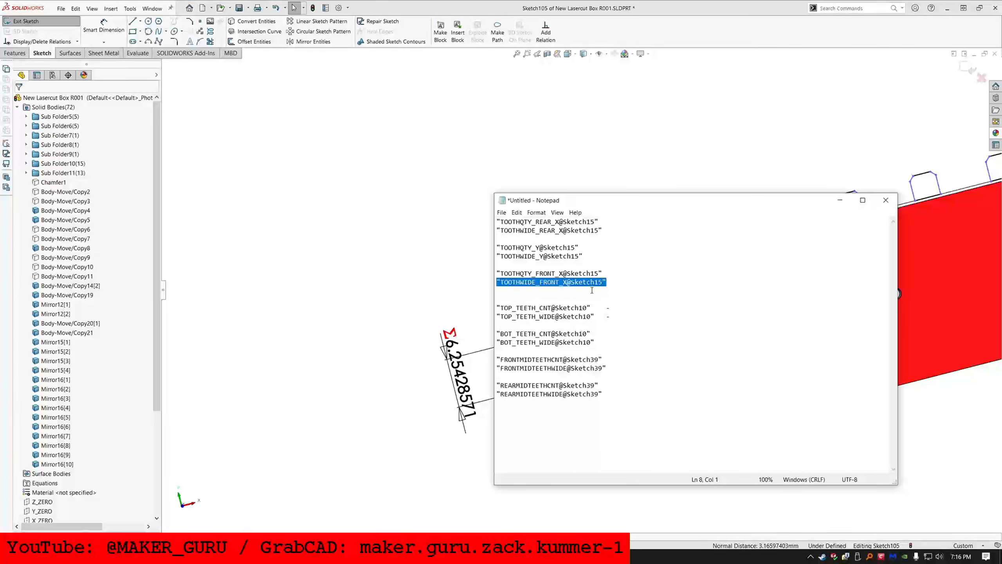
{"action": "left_click_drag", "start_coordinate": [607, 273], "coordinate": [508, 274]}
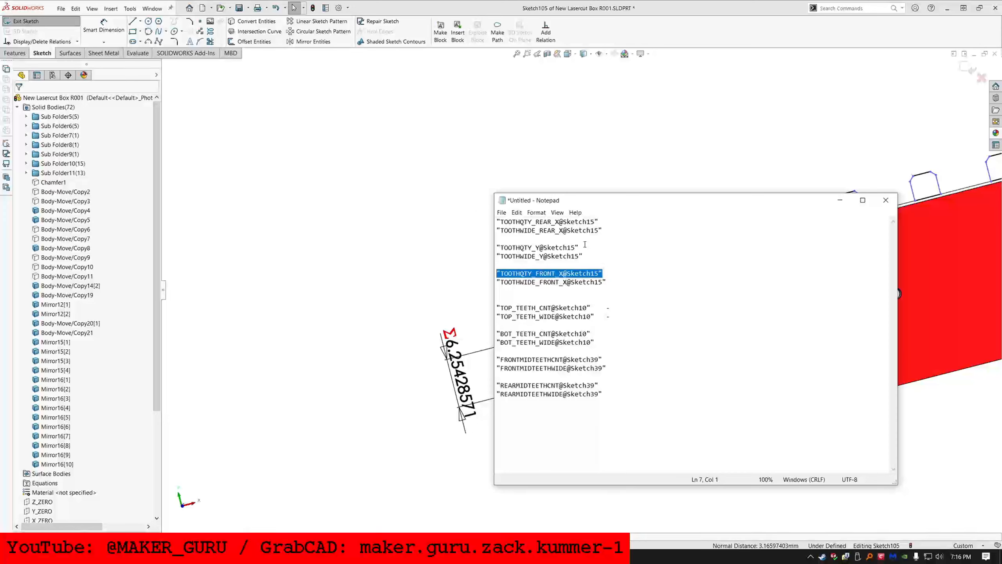
{"action": "left_click_drag", "start_coordinate": [622, 282], "coordinate": [510, 280]}
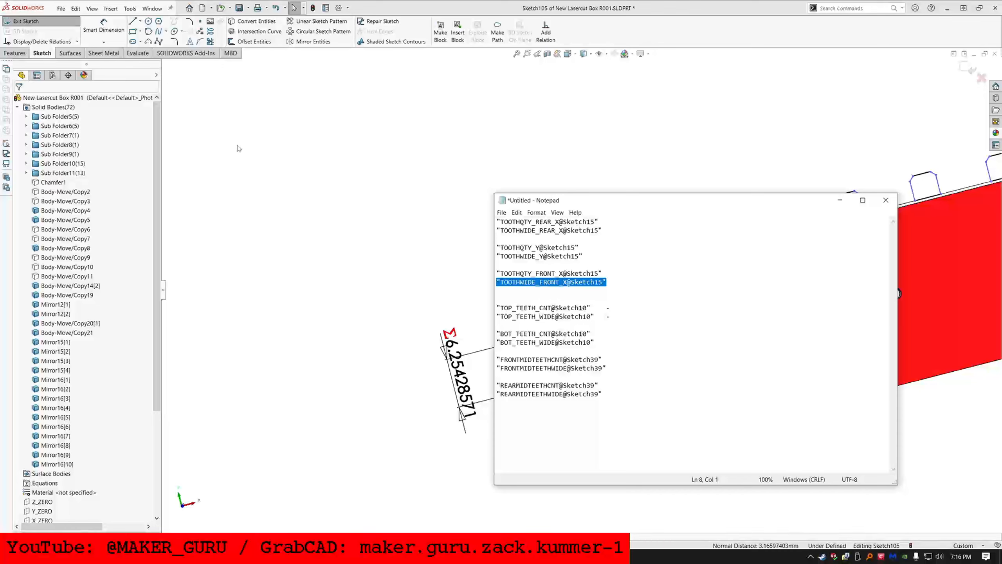
{"action": "key", "text": "alt+Tab"}
Step: Dimension the spacing between the first two long-edge teeth and set it to ="TOOTHWIDE_FRONT_X@Sketch15" * 2
{"action": "scroll", "coordinate": [546, 276], "scroll_direction": "down", "scroll_amount": 5}
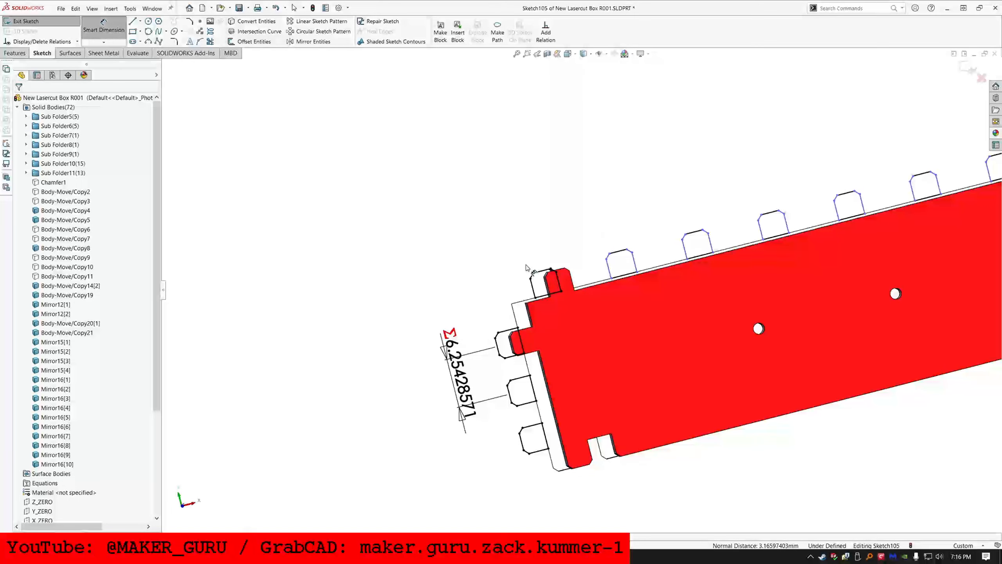
{"action": "left_click", "coordinate": [547, 270]}
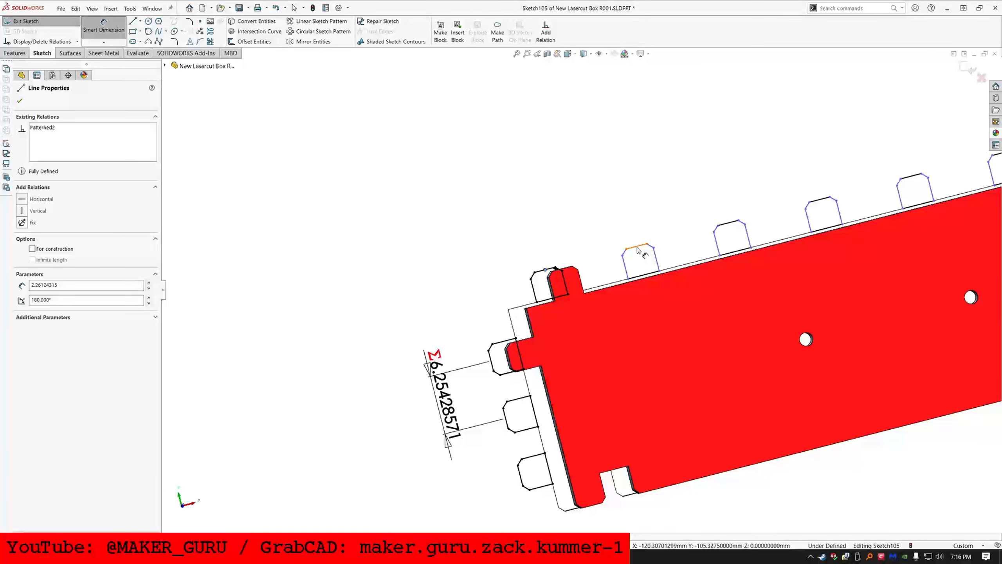
{"action": "left_click", "coordinate": [639, 249]}
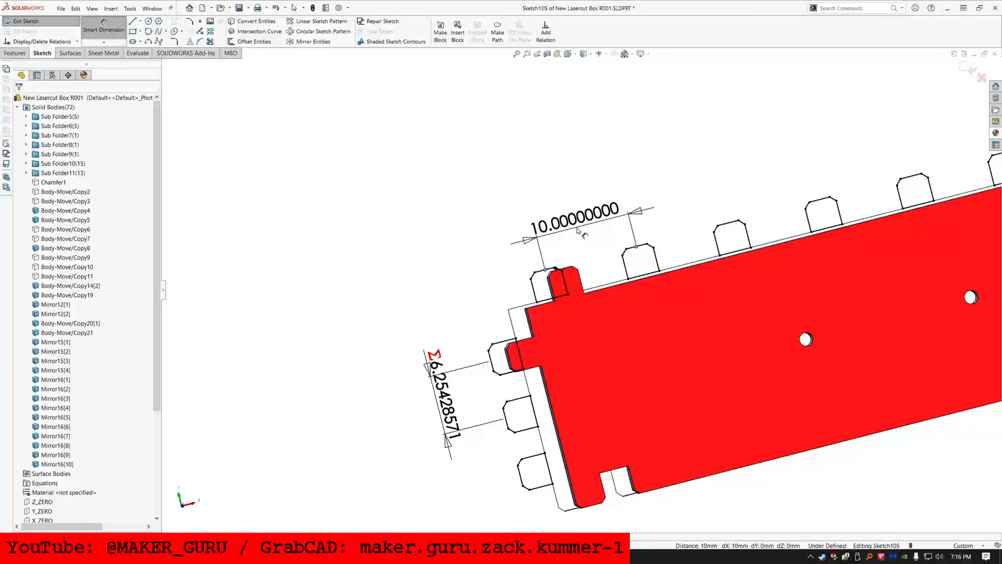
{"action": "left_click", "coordinate": [579, 231]}
{"action": "type", "text": "=\"TOOTHWIDE_FRONT_X@Sketch15\" * 2"}
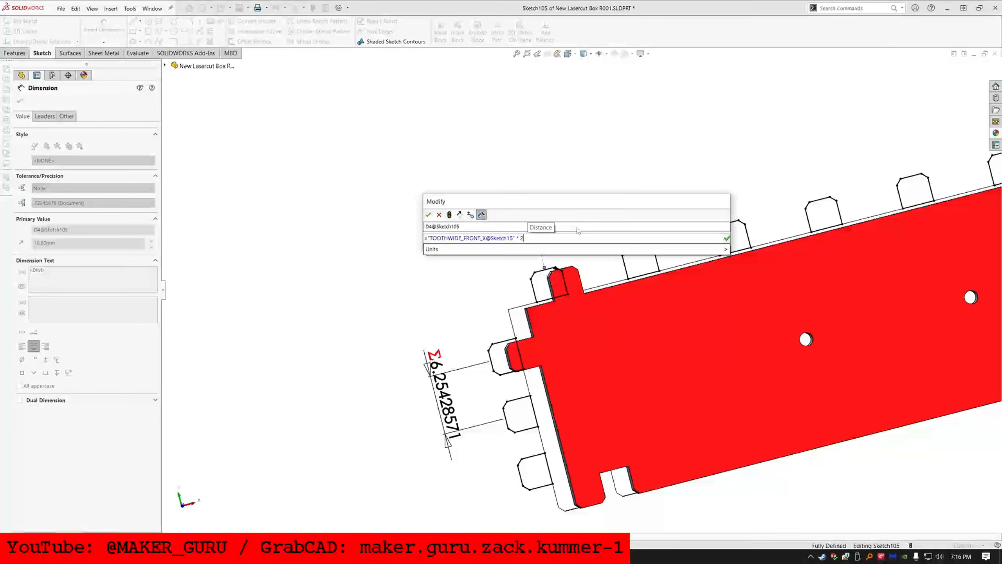
{"action": "key", "text": "Return"}
Step: Switch to Notepad and copy the "TOOTHQTY_FRONT_X@Sketch15" entry
{"action": "key", "text": "alt+Tab"}
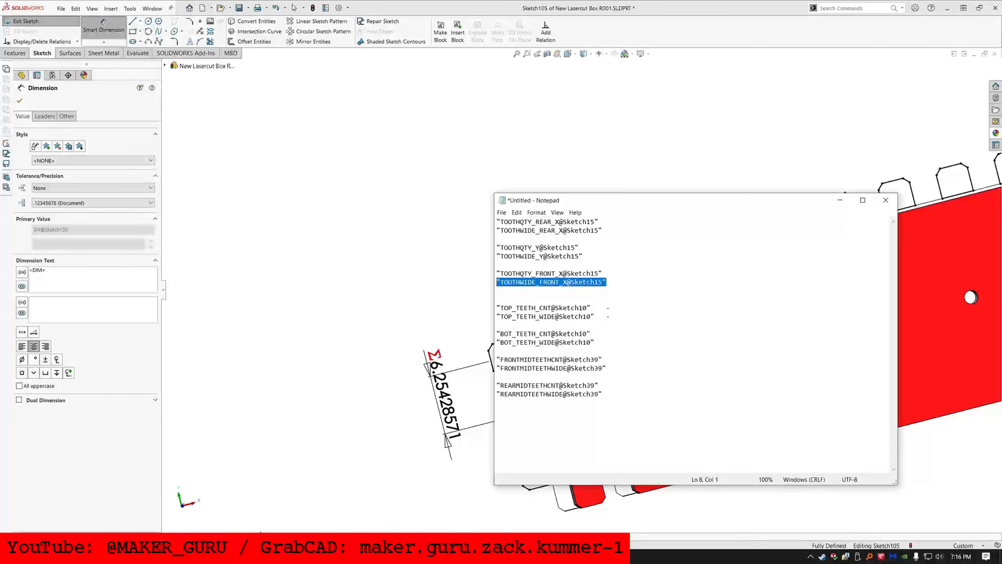
{"action": "left_click_drag", "start_coordinate": [607, 271], "coordinate": [514, 272]}
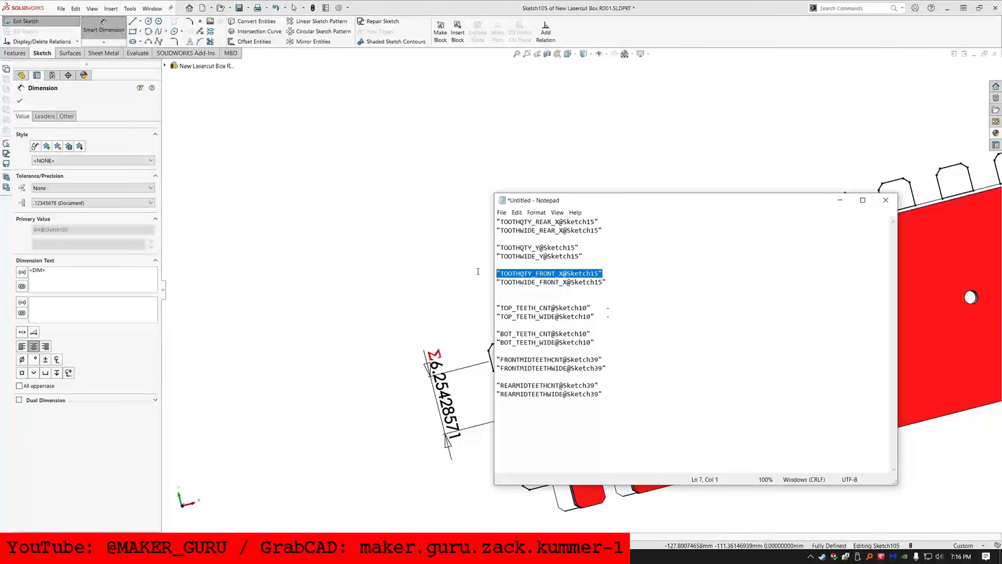
{"action": "key", "text": "alt+Tab"}
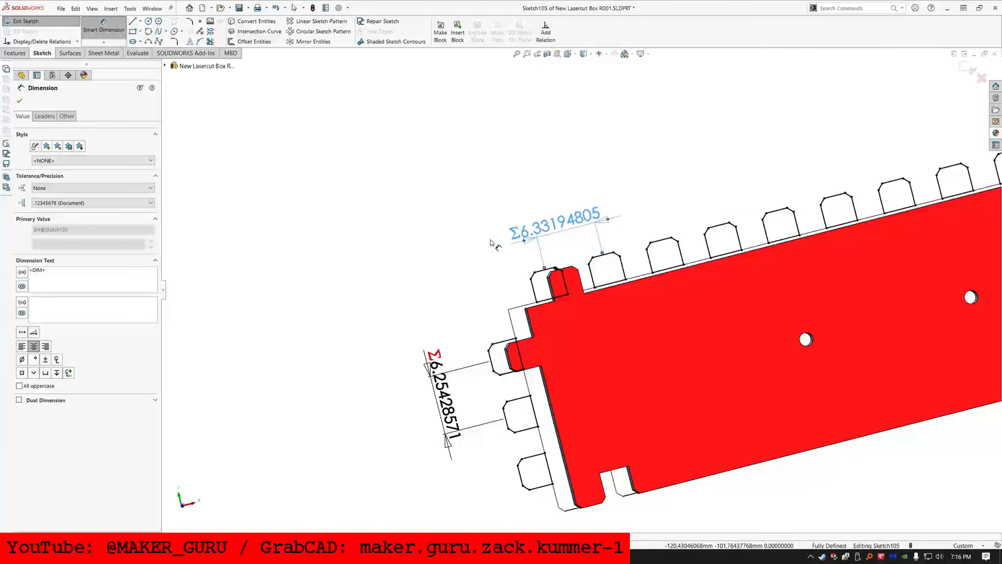
Step: Set the long-edge tooth pattern's instance count to the equation =("TOOTHQTY_FRONT_X@Sketch15" - 1) / 2
{"action": "key", "text": "Escape"}
{"action": "left_click", "coordinate": [533, 290]}
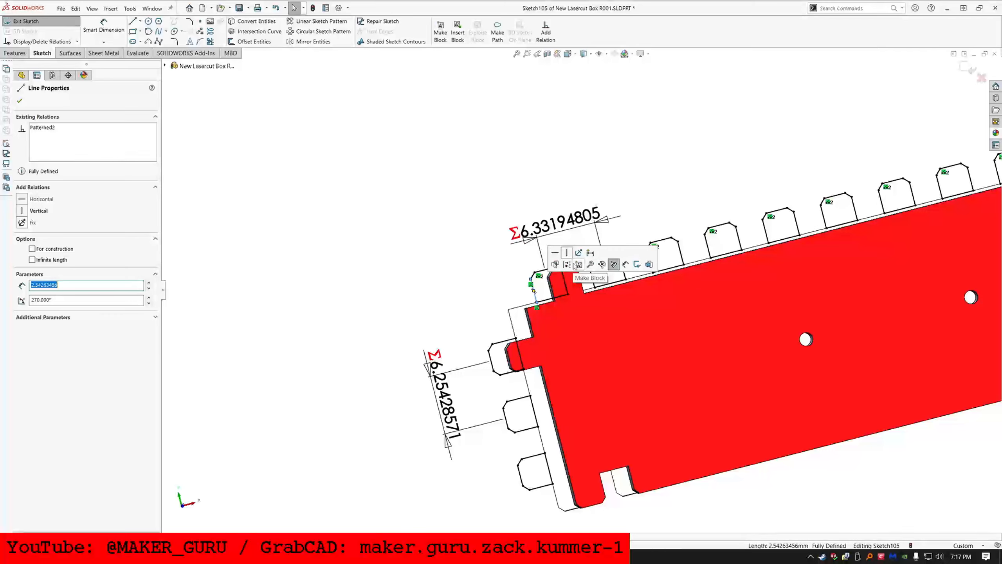
{"action": "scroll", "coordinate": [599, 277], "scroll_direction": "up", "scroll_amount": 1}
{"action": "scroll", "coordinate": [567, 274], "scroll_direction": "down", "scroll_amount": 1}
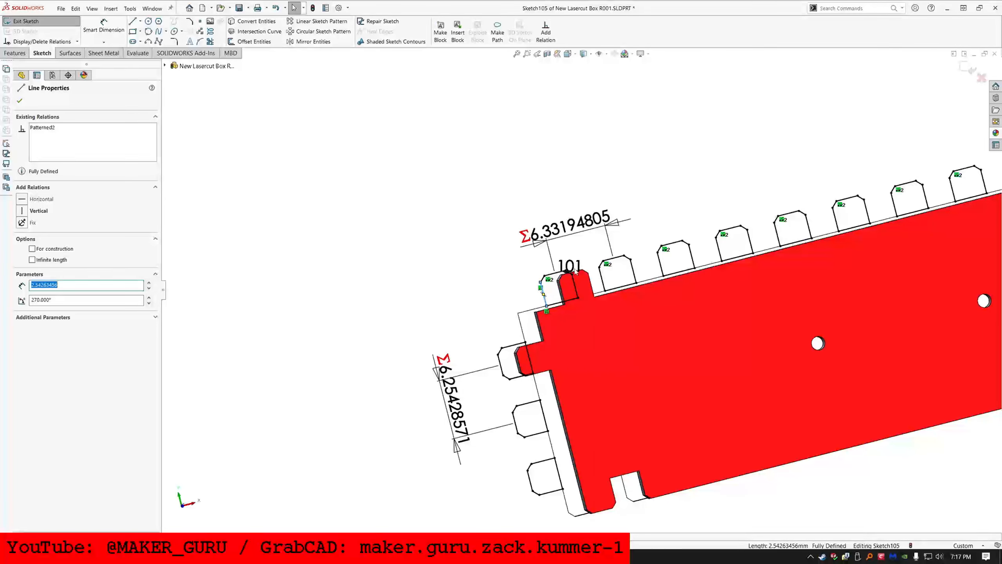
{"action": "key", "text": "Escape"}
{"action": "left_click", "coordinate": [571, 280]}
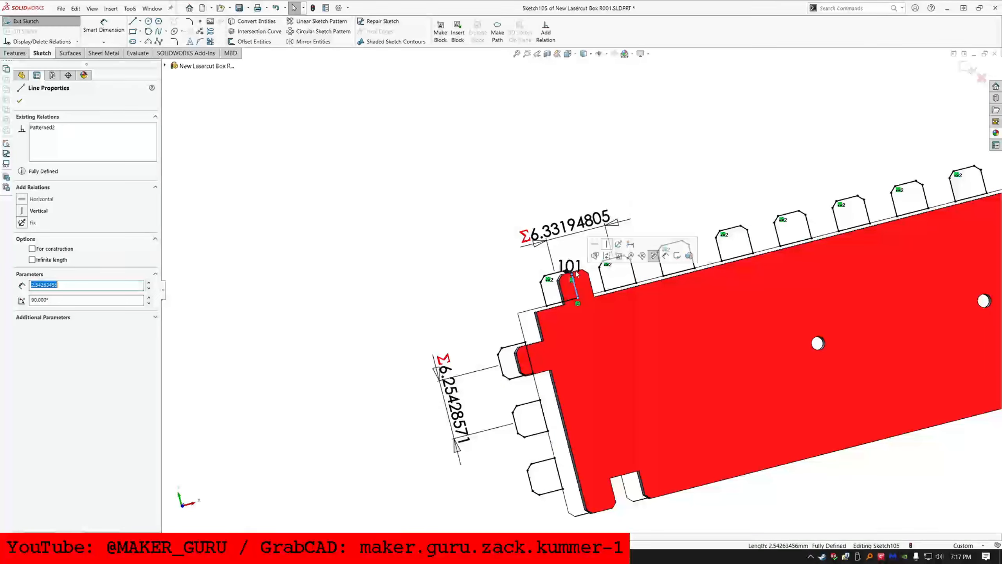
{"action": "left_click", "coordinate": [571, 268]}
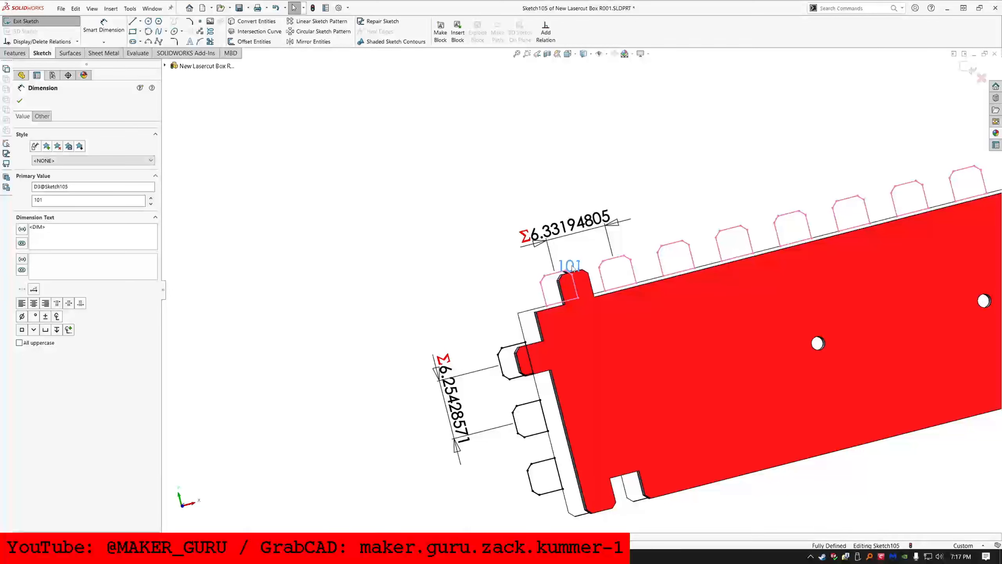
{"action": "double_click", "coordinate": [571, 266]}
{"action": "type", "text": "=1"}
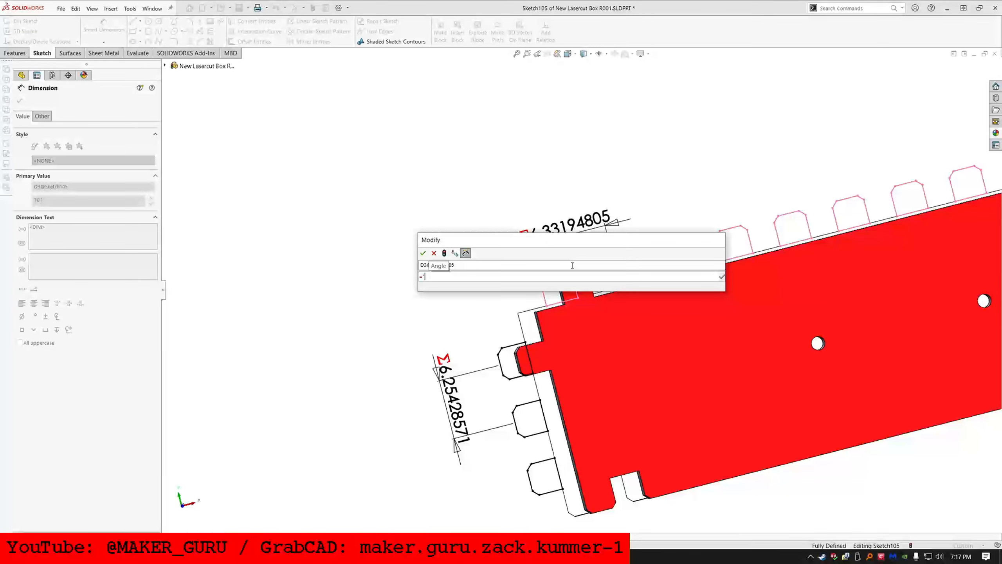
{"action": "type", "text": "\"TOOTHQTY_FRONT_X@Sketch15\""}
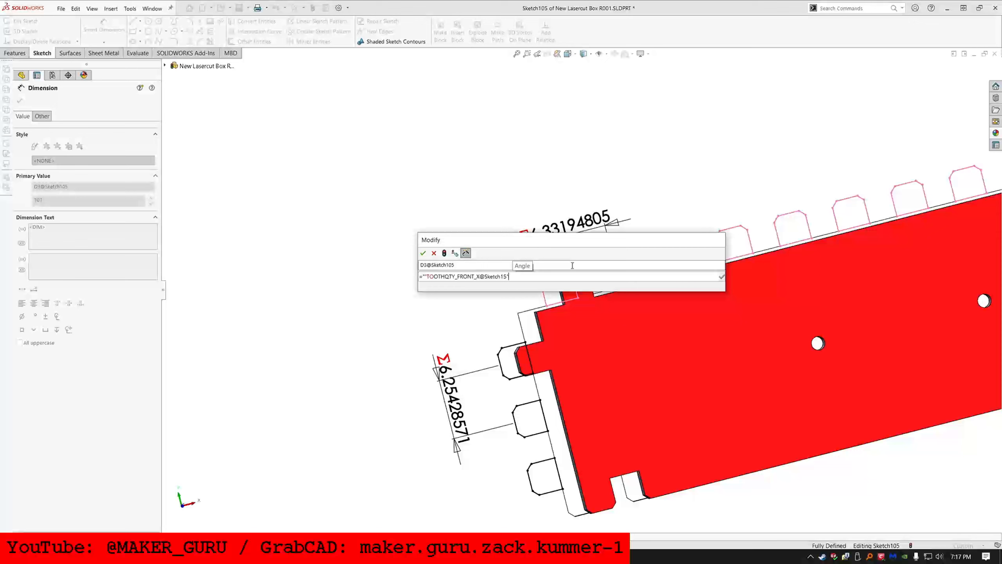
{"action": "type", "text": "- "}
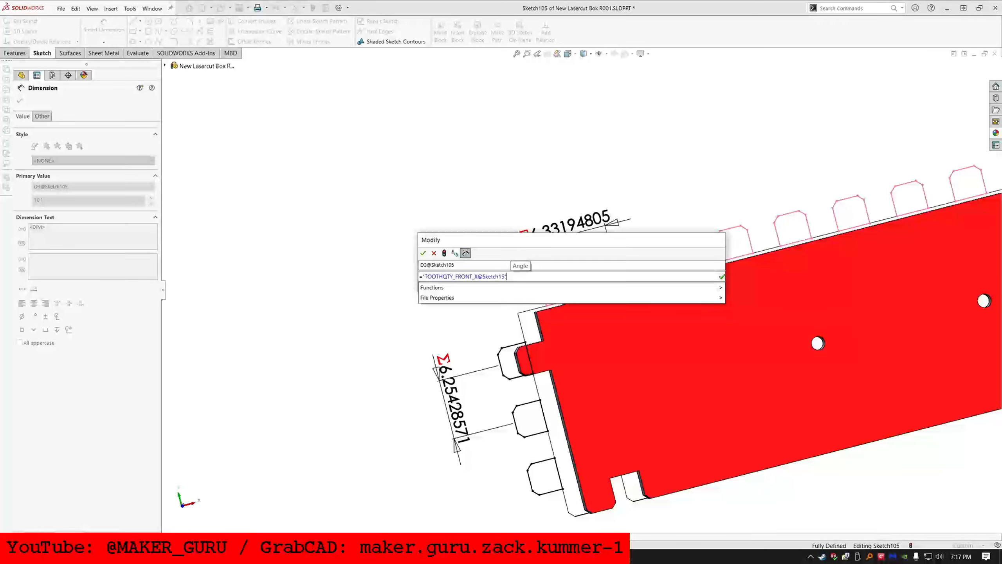
{"action": "type", "text": "1"}
{"action": "key", "text": "Home"}
{"action": "key", "text": "Right"}
{"action": "type", "text": "("}
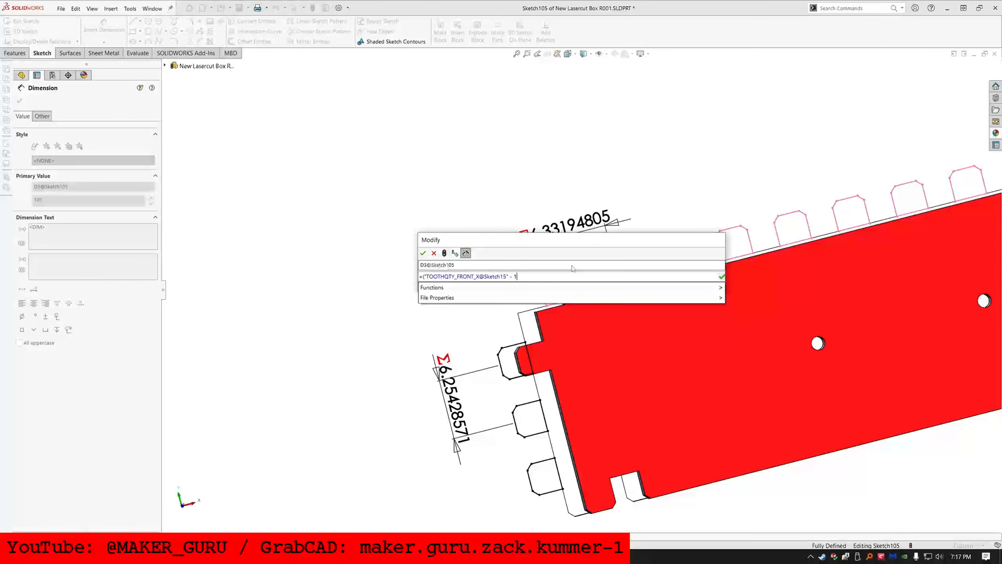
{"action": "key", "text": "End"}
{"action": "type", "text": ") / 2"}
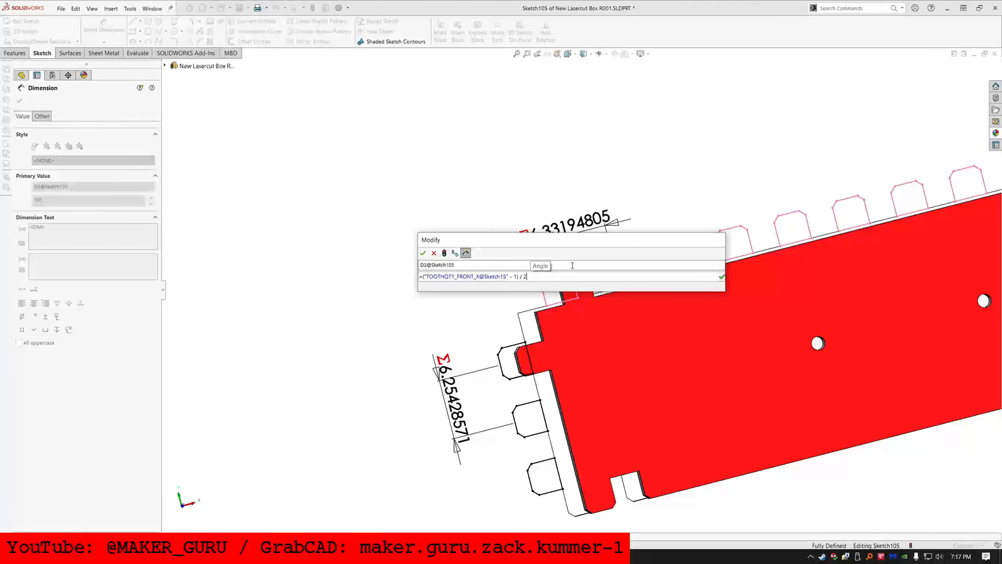
{"action": "key", "text": "Return"}
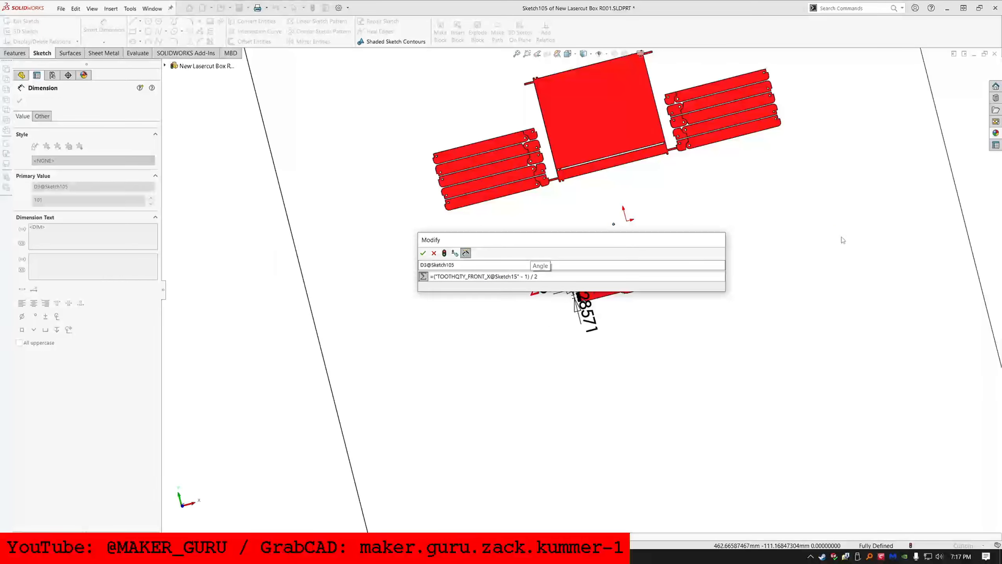
Step: Examine how far the patterned teeth reach along the panel's long edge, especially at its far end
{"action": "scroll", "coordinate": [842, 237], "scroll_direction": "down", "scroll_amount": 3}
{"action": "scroll", "coordinate": [552, 306], "scroll_direction": "down", "scroll_amount": 2}
{"action": "scroll", "coordinate": [574, 307], "scroll_direction": "up", "scroll_amount": 3}
{"action": "scroll", "coordinate": [574, 310], "scroll_direction": "down", "scroll_amount": 3}
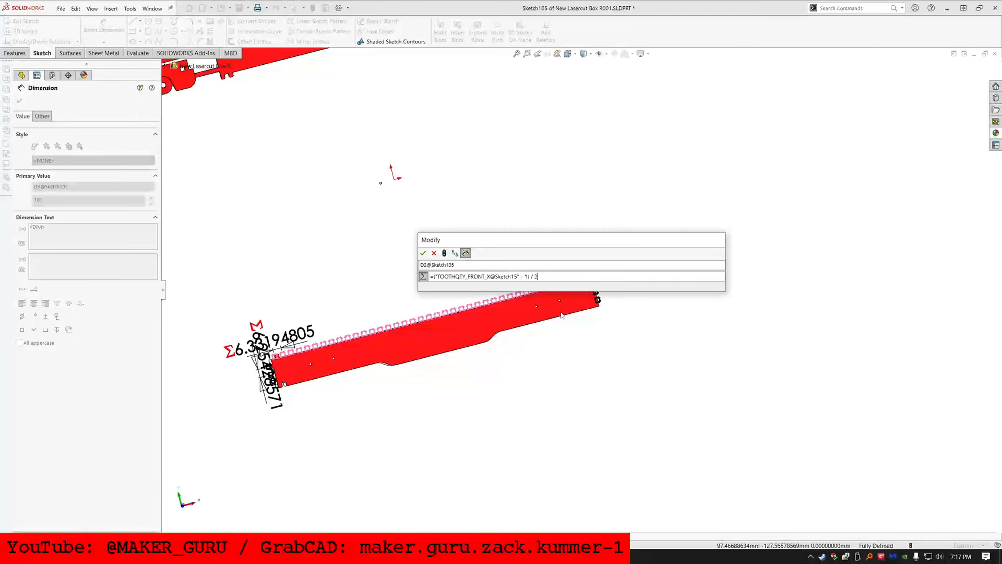
{"action": "scroll", "coordinate": [562, 315], "scroll_direction": "up", "scroll_amount": 3}
{"action": "scroll", "coordinate": [615, 357], "scroll_direction": "down", "scroll_amount": 2}
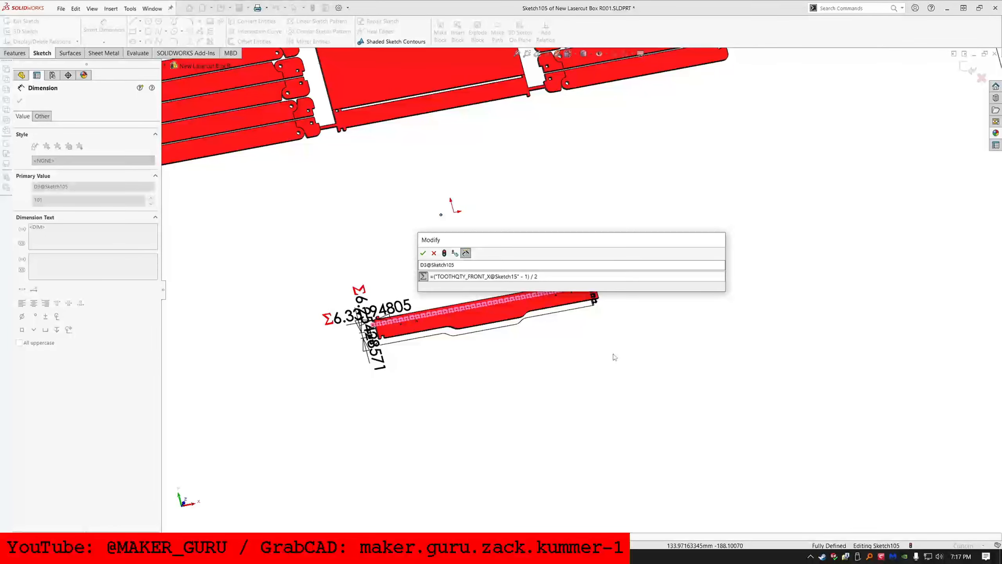
{"action": "scroll", "coordinate": [615, 357], "scroll_direction": "down", "scroll_amount": 5}
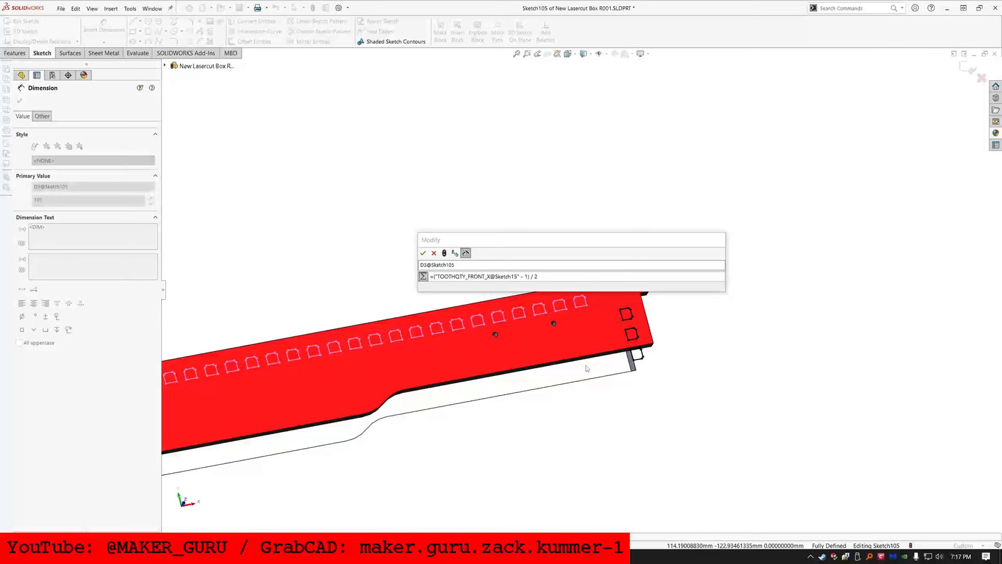
{"action": "mouse_move", "coordinate": [587, 369]}
{"action": "middle_mouse_down"}
{"action": "mouse_move", "coordinate": [589, 419]}
{"action": "mouse_move", "coordinate": [617, 394]}
{"action": "mouse_move", "coordinate": [608, 427]}
{"action": "mouse_move", "coordinate": [604, 416]}
{"action": "middle_mouse_up"}
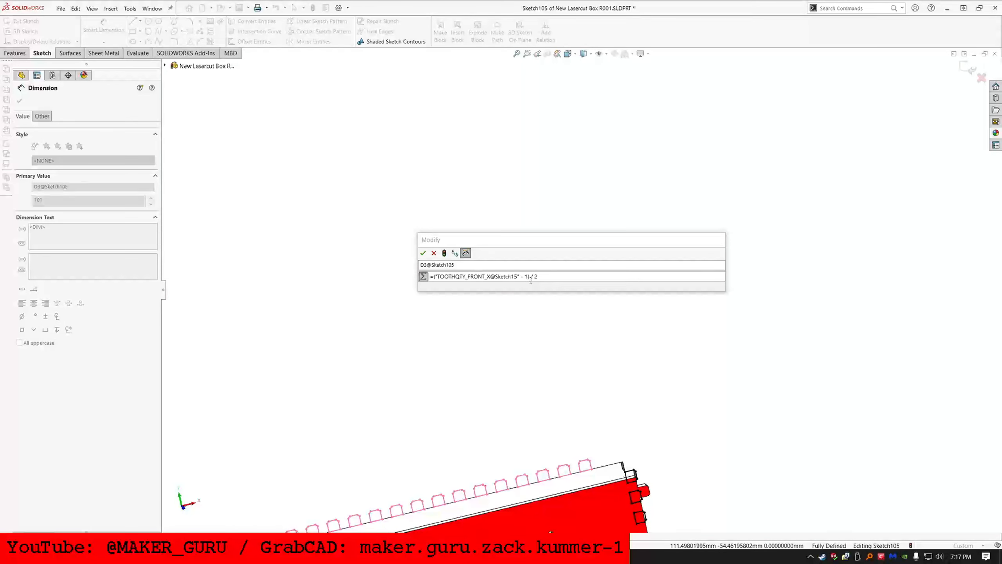
Step: Extend the long-edge pattern's instance count equation to =(("TOOTHQTY_FRONT_X@Sketch15" - 1) / 2) + 1 and accept it
{"action": "left_click", "coordinate": [564, 280]}
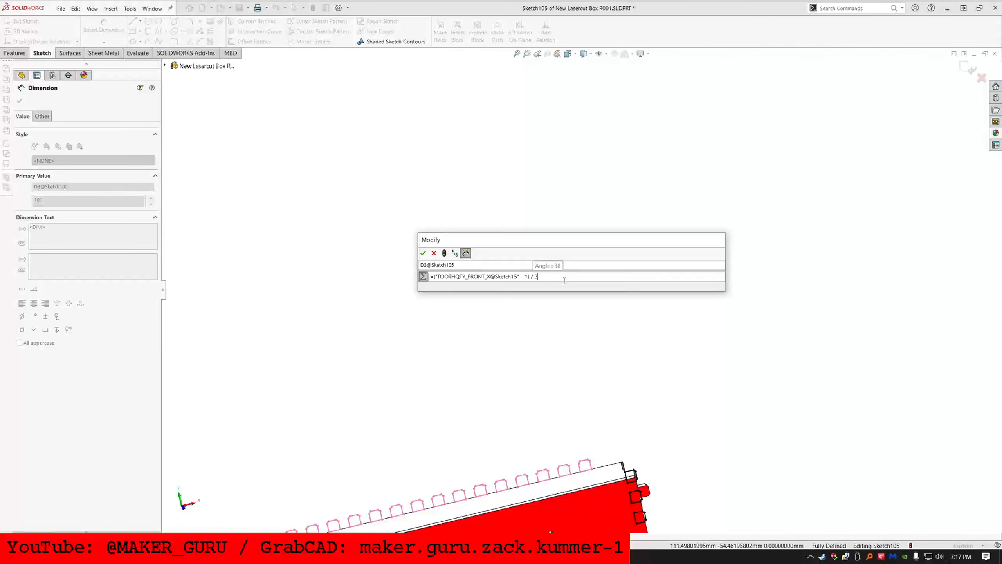
{"action": "key", "text": "Right"}
{"action": "type", "text": "("}
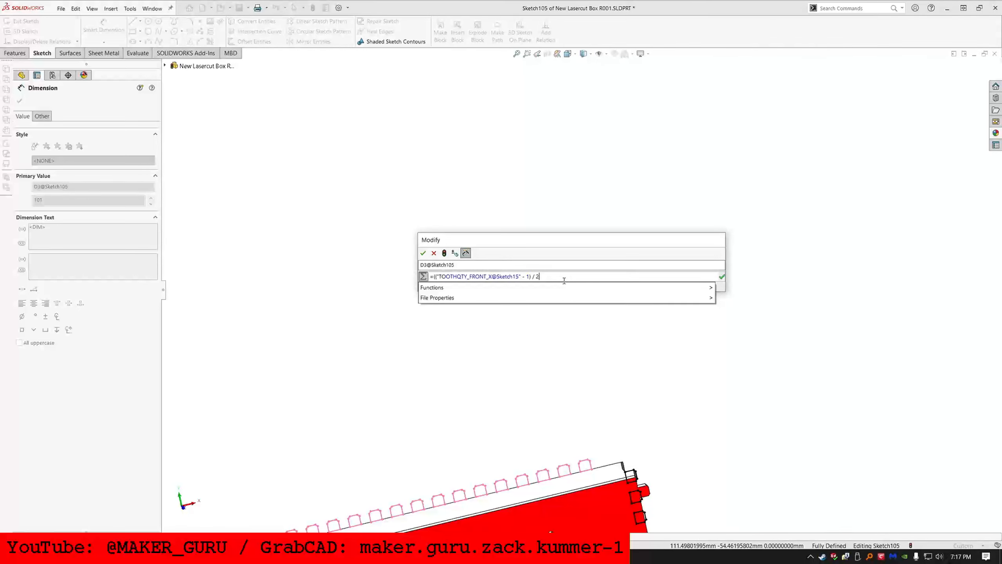
{"action": "key", "text": "End"}
{"action": "type", "text": ") + 1"}
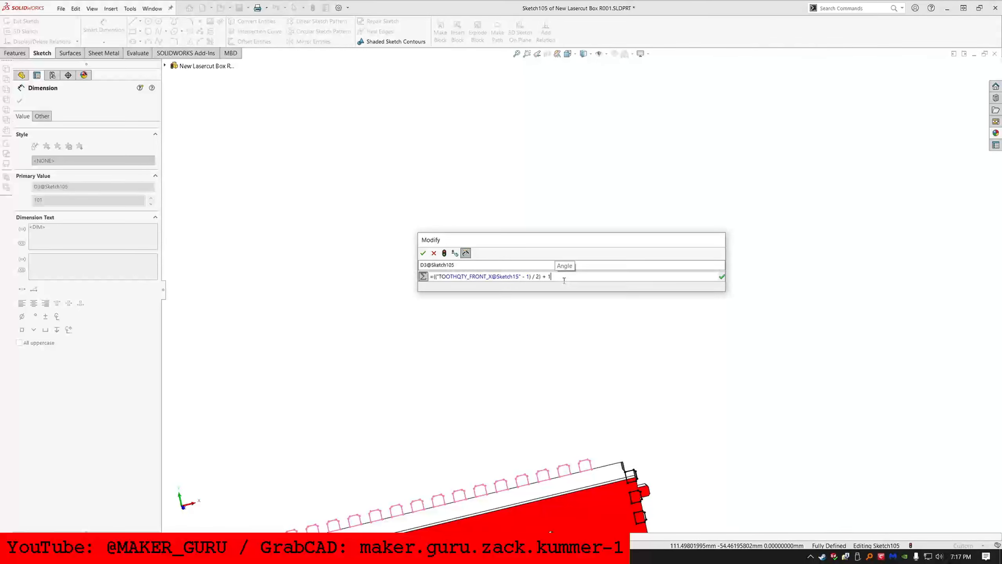
{"action": "scroll", "coordinate": [588, 296], "scroll_direction": "up", "scroll_amount": 5}
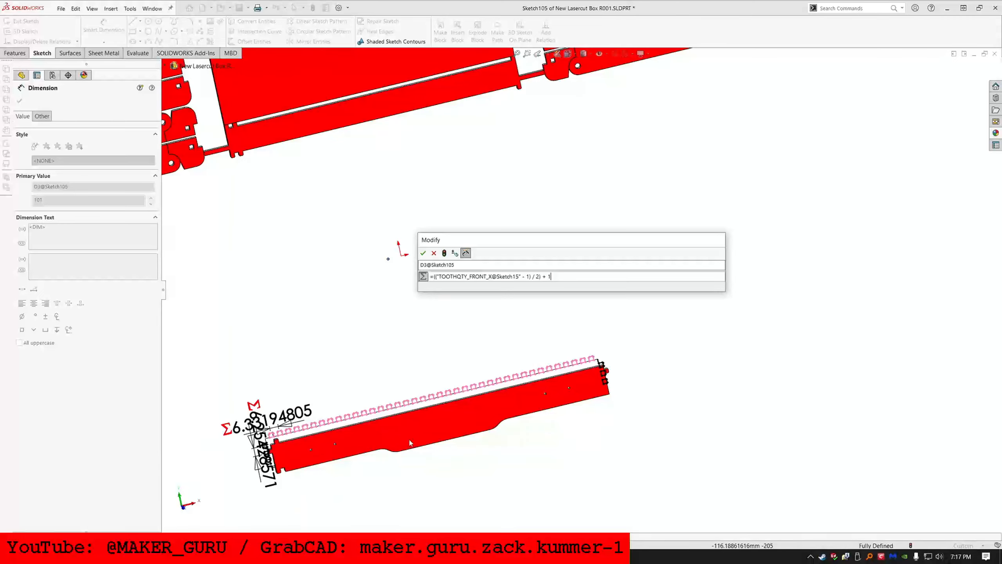
{"action": "scroll", "coordinate": [331, 416], "scroll_direction": "down", "scroll_amount": 4}
{"action": "left_click", "coordinate": [423, 252]}
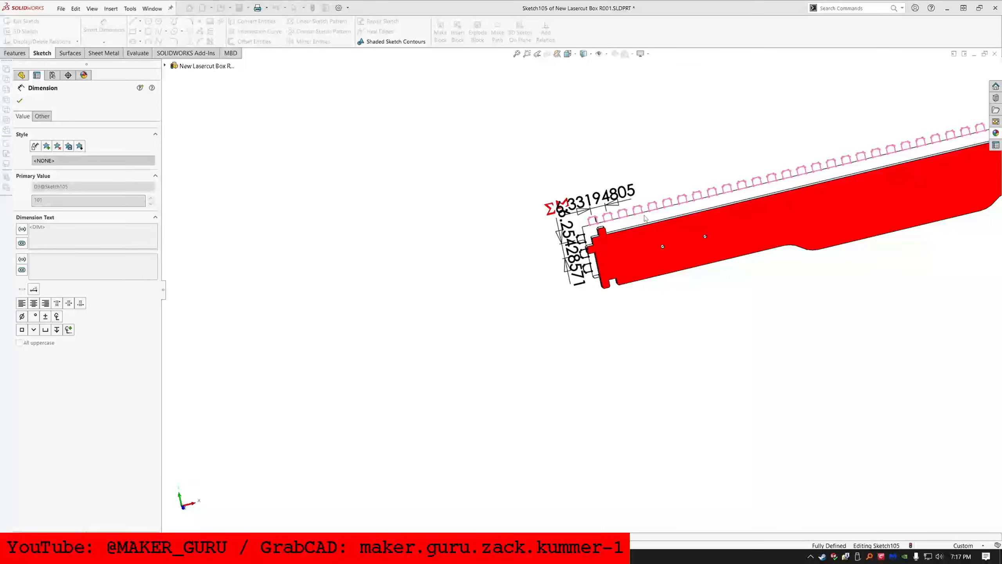
Step: Cut-extrude the tooth sketch Through All - Both, with automatic body selection off and only the white panel's body in scope
{"action": "left_click", "coordinate": [15, 53]}
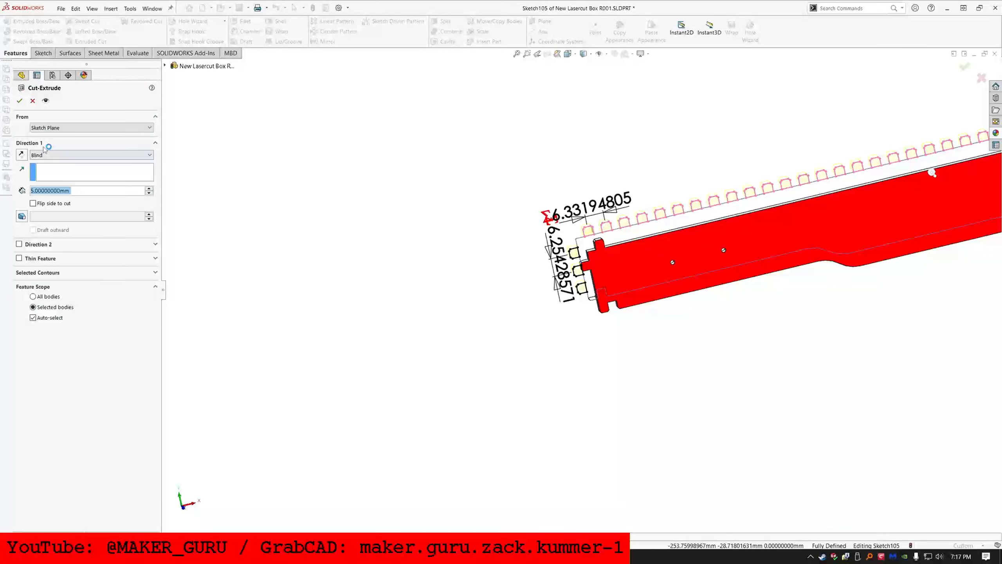
{"action": "left_click", "coordinate": [45, 155]}
{"action": "left_click", "coordinate": [54, 170]}
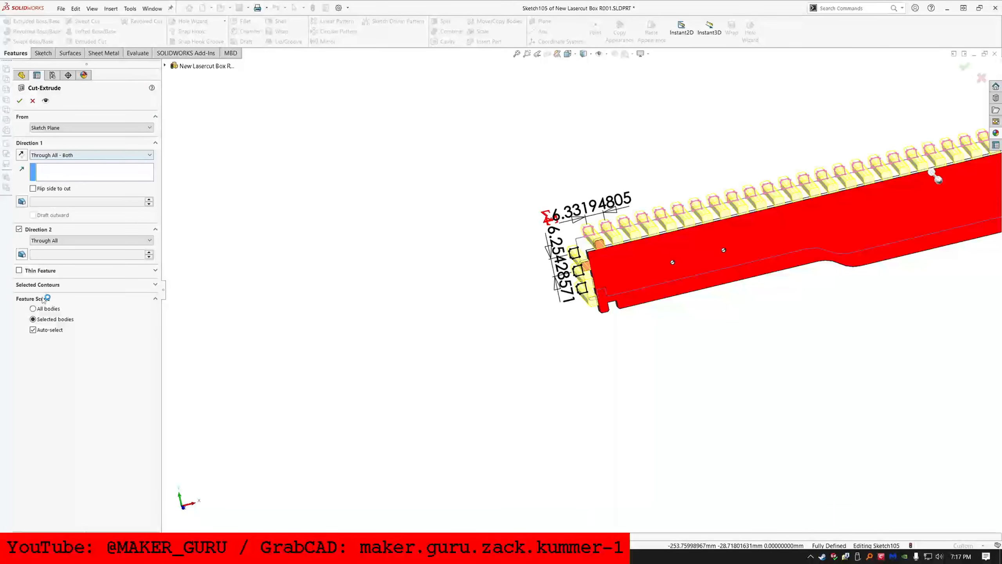
{"action": "left_click", "coordinate": [40, 330]}
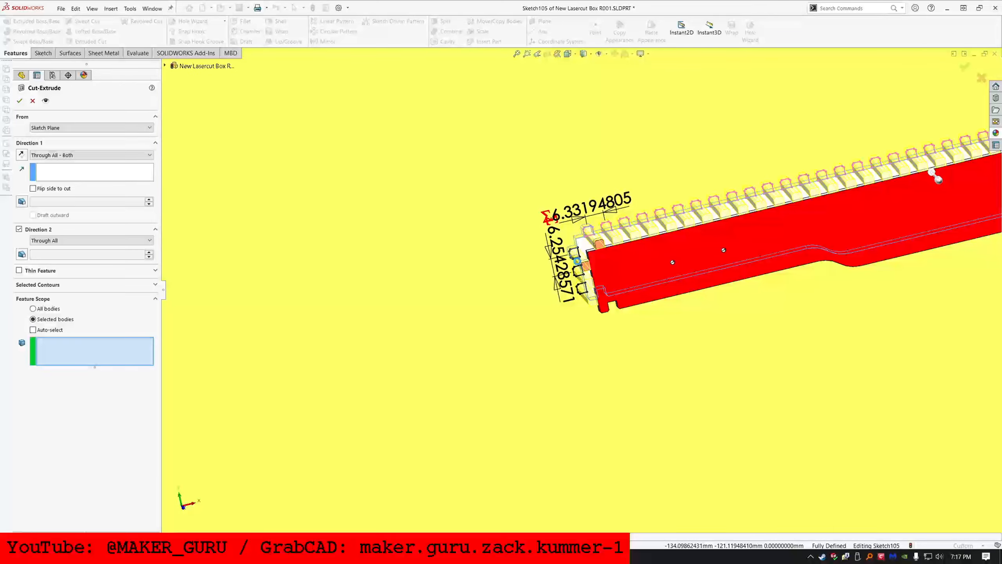
{"action": "key", "text": "Escape"}
Step: Measure the distance between side faces of the end teeth at both ends of the white panel's long edge
{"action": "scroll", "coordinate": [598, 240], "scroll_direction": "down", "scroll_amount": 5}
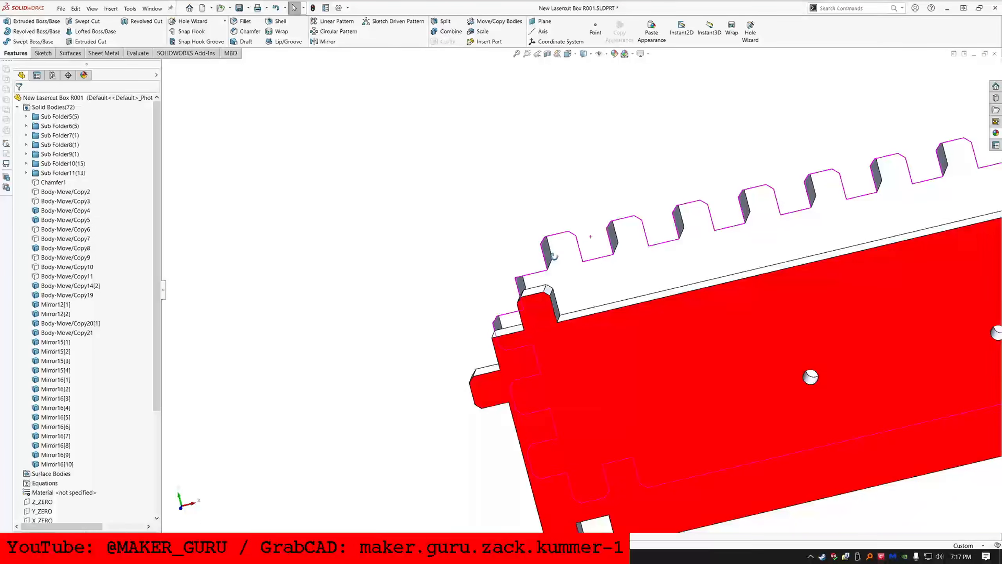
{"action": "left_click", "coordinate": [579, 273]}
{"action": "left_click", "coordinate": [575, 249], "text": "ctrl"}
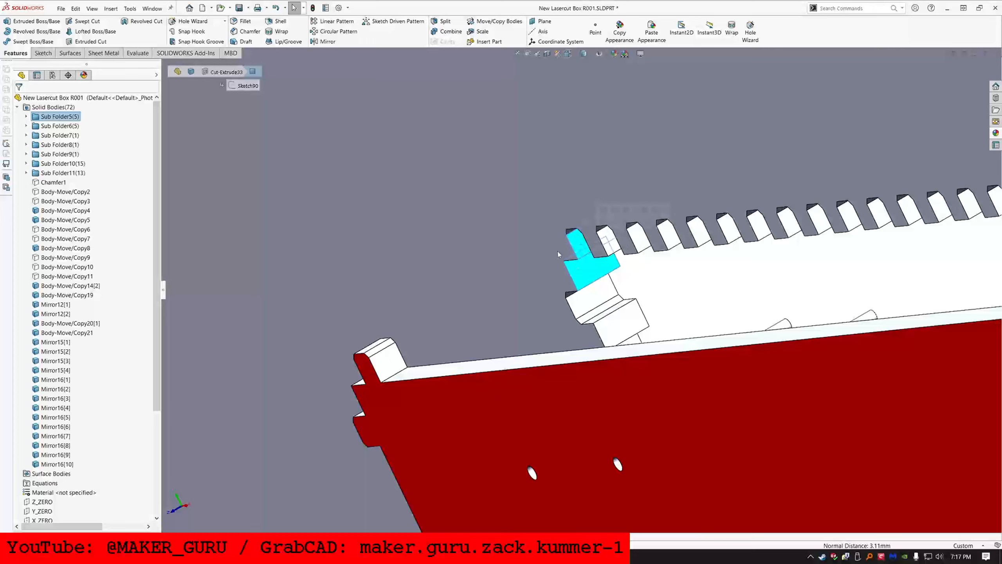
{"action": "scroll", "coordinate": [582, 284], "scroll_direction": "up", "scroll_amount": 9}
{"action": "scroll", "coordinate": [765, 213], "scroll_direction": "down", "scroll_amount": 6}
{"action": "middle_click_drag", "start_coordinate": [749, 332], "coordinate": [769, 354]}
{"action": "left_click", "coordinate": [732, 364]}
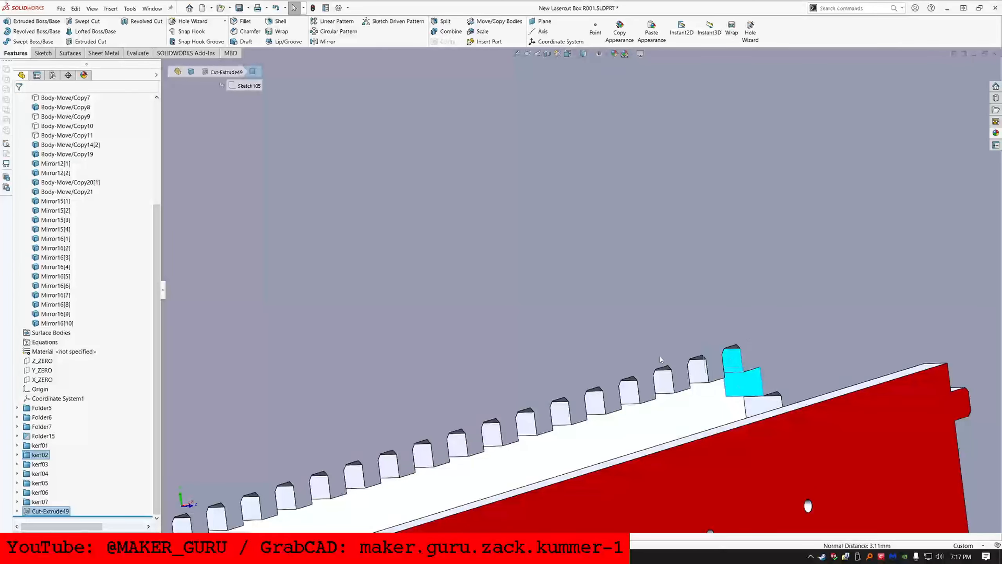
{"action": "scroll", "coordinate": [639, 351], "scroll_direction": "up", "scroll_amount": 6}
{"action": "mouse_move", "coordinate": [623, 344]}
{"action": "middle_mouse_down"}
{"action": "mouse_move", "coordinate": [485, 351]}
{"action": "mouse_move", "coordinate": [432, 398]}
{"action": "mouse_move", "coordinate": [501, 243]}
{"action": "mouse_move", "coordinate": [485, 187]}
{"action": "middle_mouse_up"}
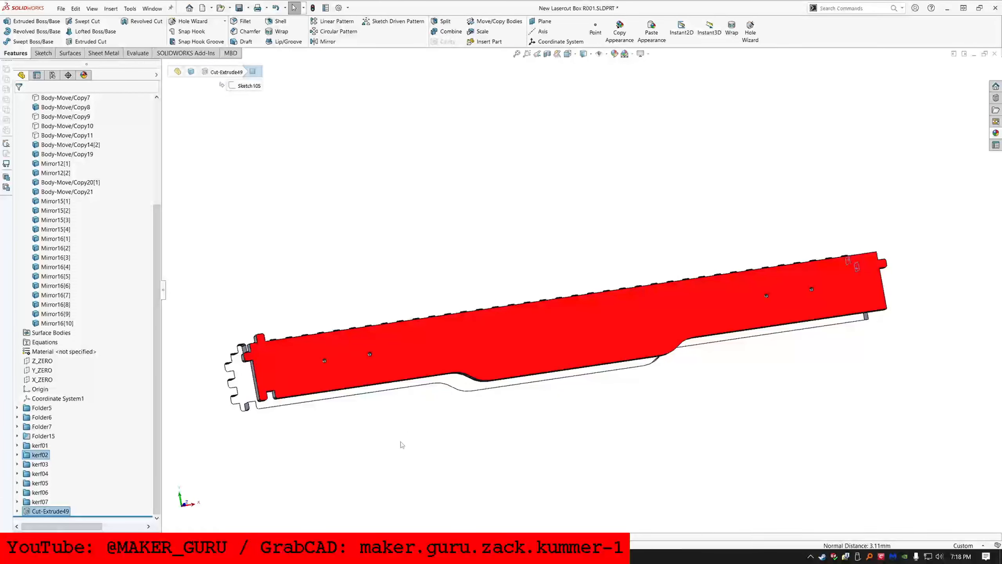
Step: Start a new sketch on the white panel's face, working near its lower corner below the red panel
{"action": "scroll", "coordinate": [403, 440], "scroll_direction": "up", "scroll_amount": 2}
{"action": "scroll", "coordinate": [409, 396], "scroll_direction": "down", "scroll_amount": 2}
{"action": "middle_click_drag", "start_coordinate": [409, 396], "coordinate": [402, 380]}
{"action": "scroll", "coordinate": [392, 349], "scroll_direction": "down", "scroll_amount": 3}
{"action": "scroll", "coordinate": [391, 349], "scroll_direction": "down", "scroll_amount": 1}
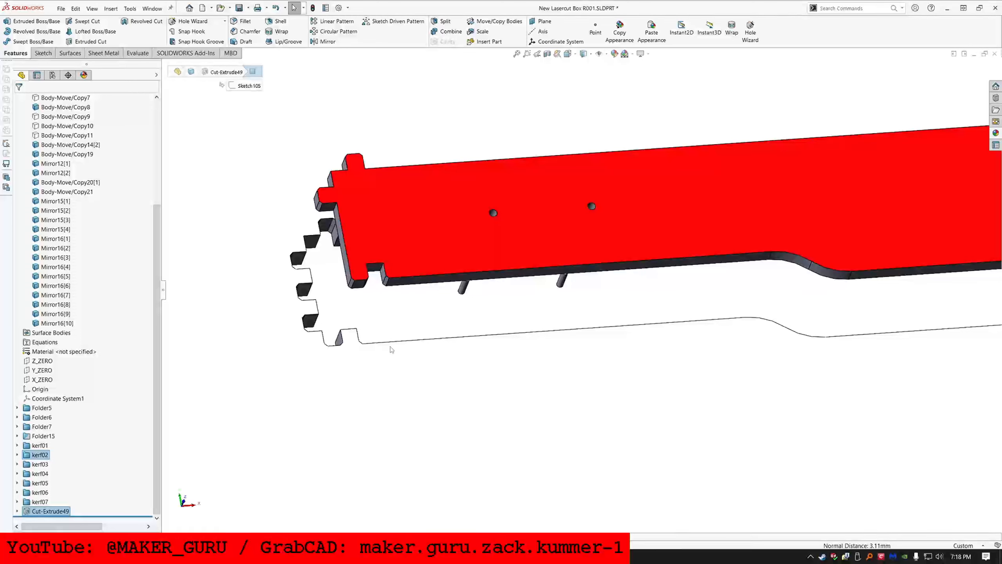
{"action": "left_click", "coordinate": [391, 349]}
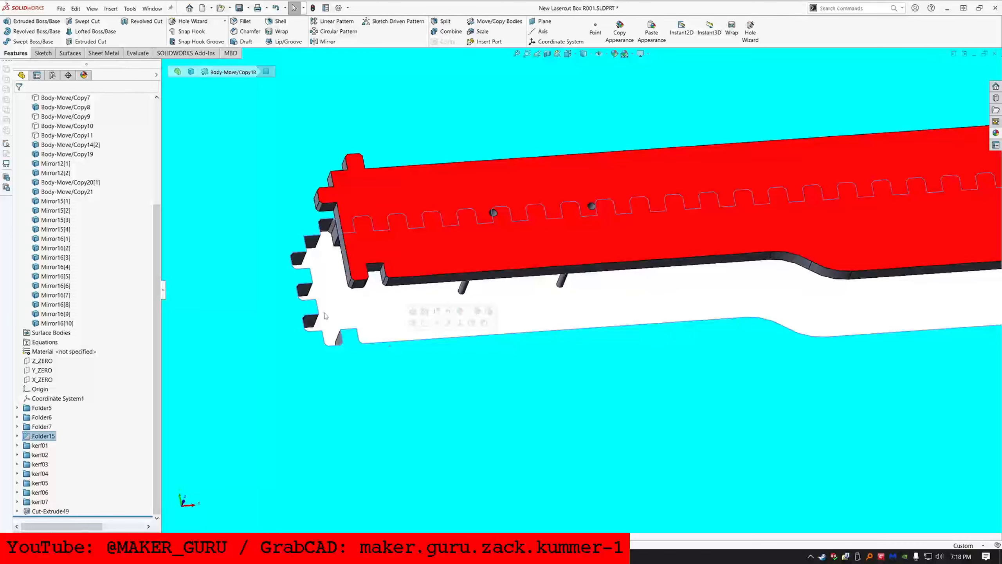
{"action": "left_click", "coordinate": [44, 53]}
{"action": "left_click", "coordinate": [19, 24]}
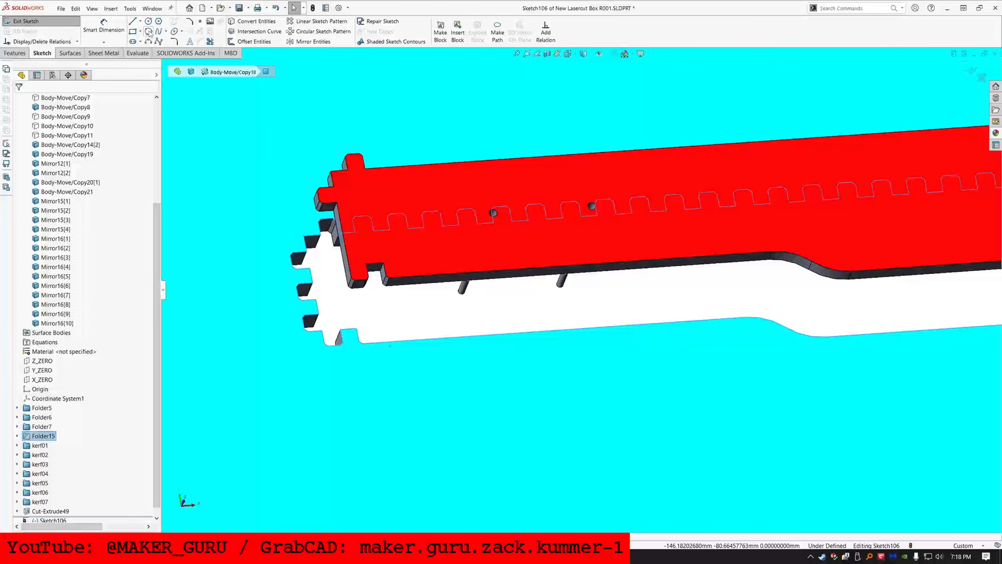
Step: Trace the chamfered notch beside the white panel's lower corner with lines, closing the outline along the bottom edge
{"action": "left_click", "coordinate": [133, 21]}
{"action": "scroll", "coordinate": [381, 331], "scroll_direction": "down", "scroll_amount": 5}
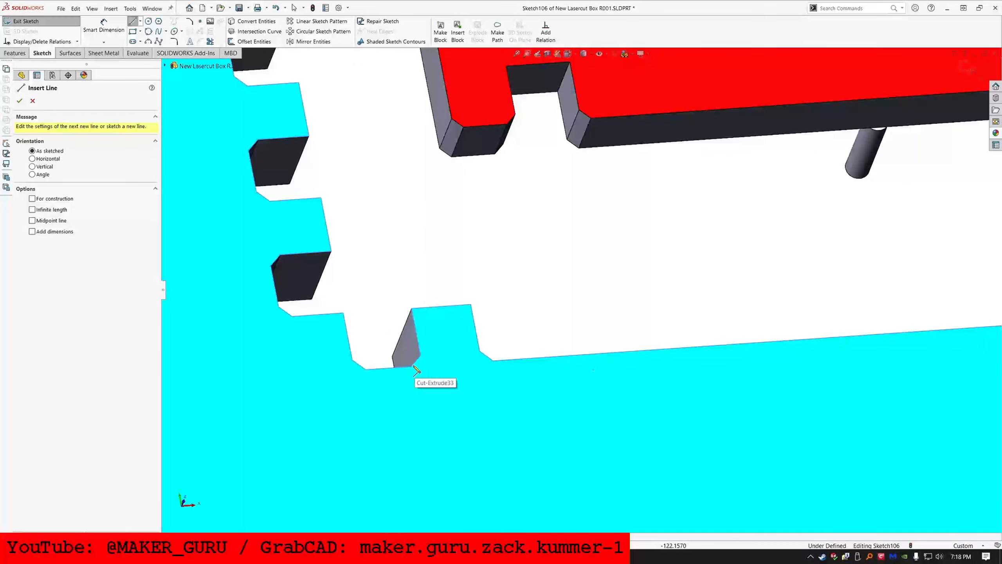
{"action": "left_click", "coordinate": [411, 367]}
{"action": "left_click", "coordinate": [494, 361]}
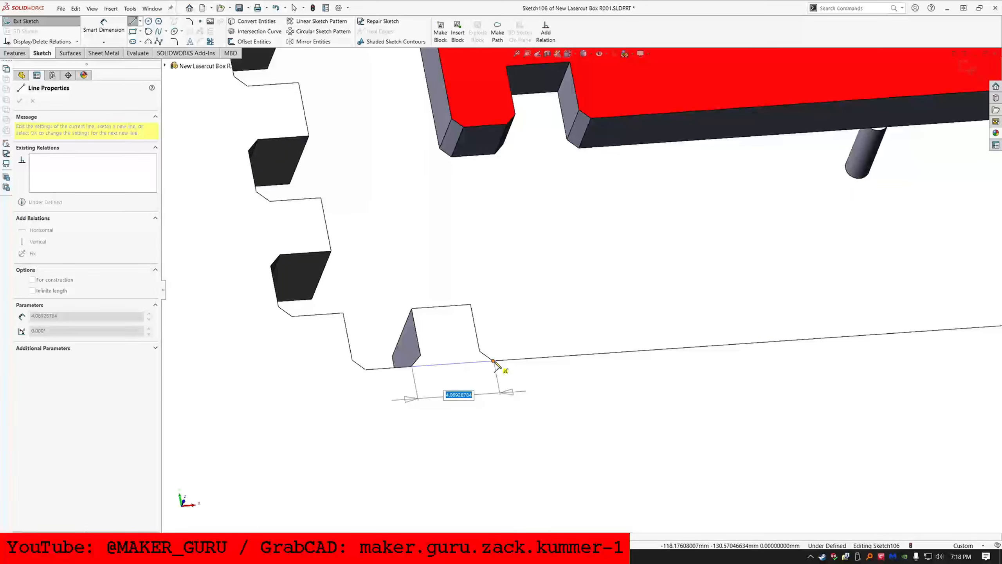
{"action": "left_click", "coordinate": [480, 351]}
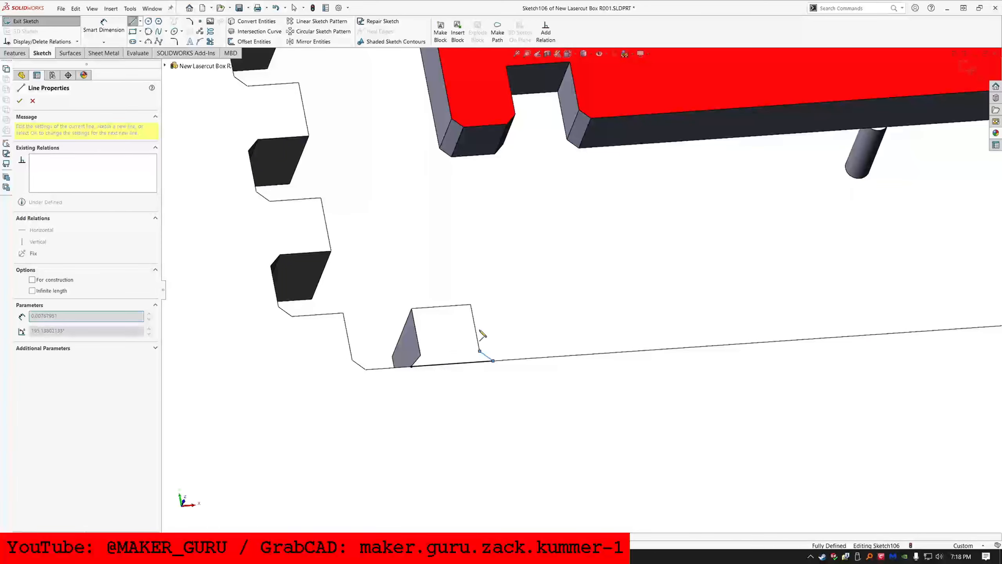
{"action": "left_click", "coordinate": [471, 304]}
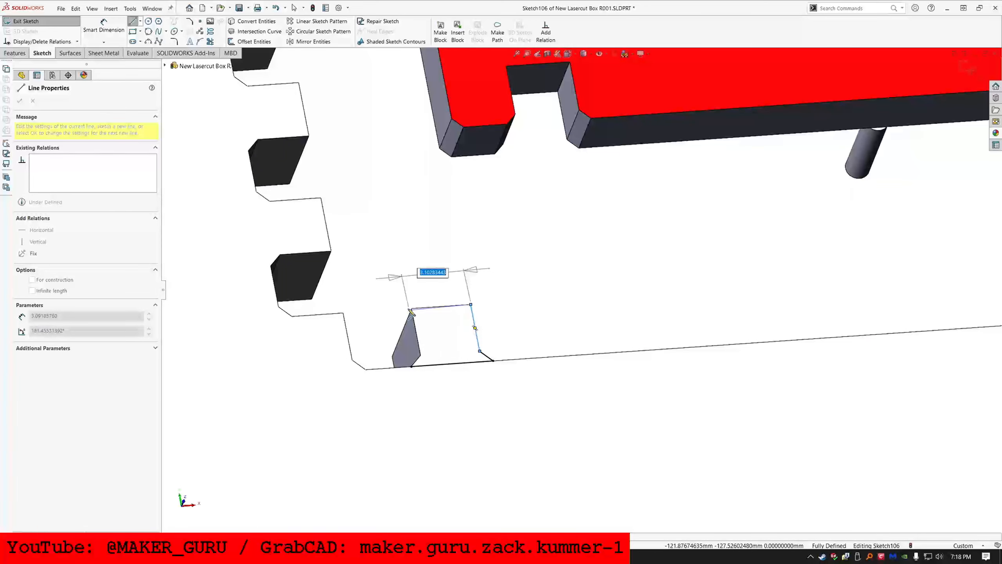
{"action": "left_click", "coordinate": [412, 310]}
{"action": "left_click", "coordinate": [421, 356]}
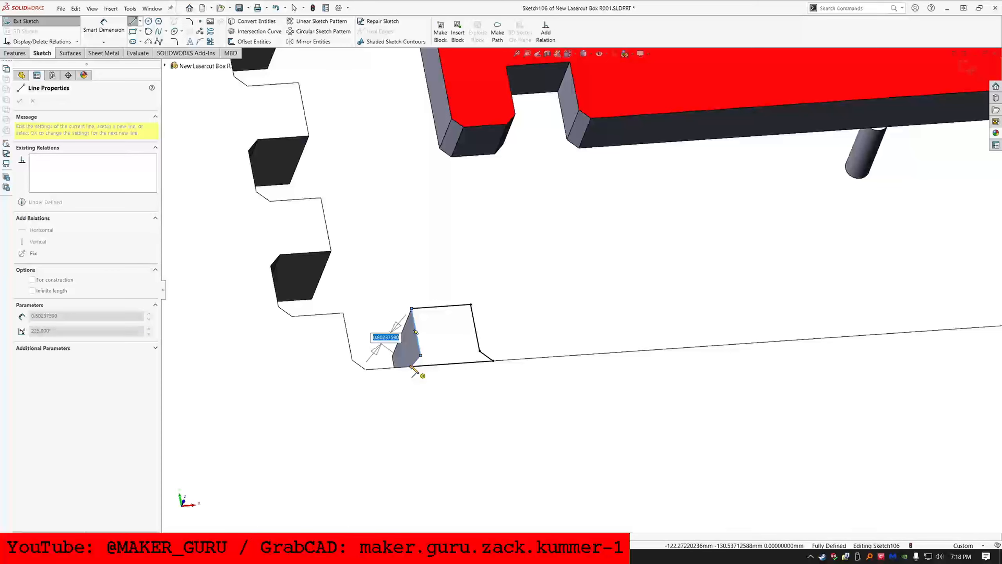
{"action": "left_click", "coordinate": [412, 367]}
{"action": "key", "text": "Escape"}
{"action": "right_click", "coordinate": [430, 366]}
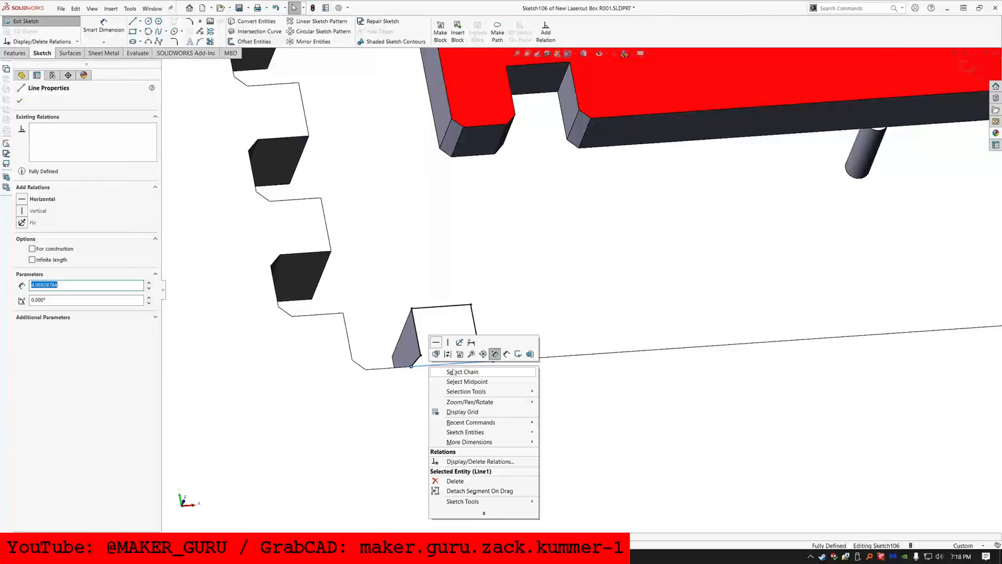
{"action": "left_click", "coordinate": [462, 372]}
{"action": "key", "text": "ctrl+b"}
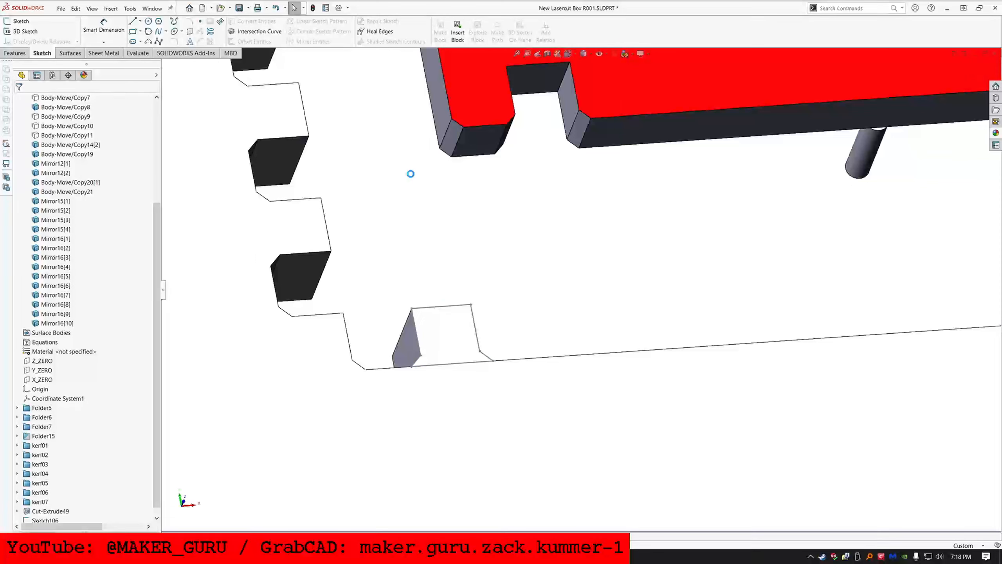
{"action": "left_click", "coordinate": [436, 308]}
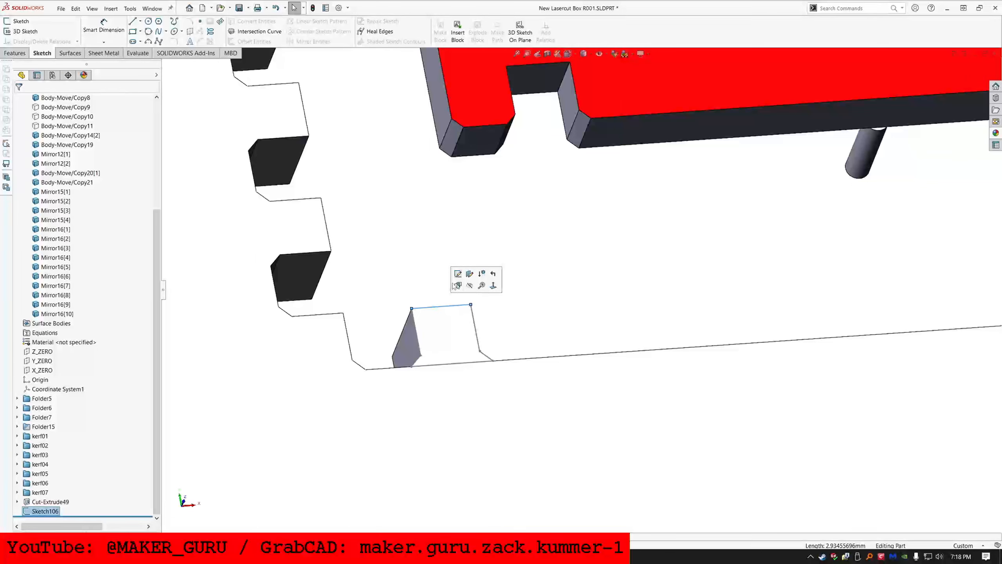
{"action": "left_click", "coordinate": [459, 274]}
Step: Linearly pattern the whole notch outline along the X-axis with 101 instances at 10 mm spacing
{"action": "right_click", "coordinate": [484, 318]}
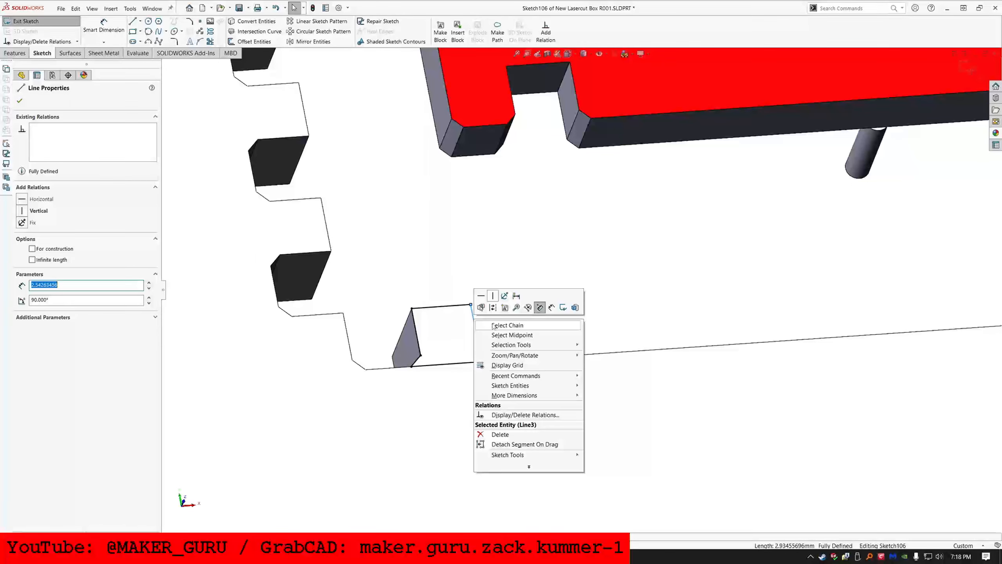
{"action": "left_click", "coordinate": [507, 325]}
{"action": "left_click", "coordinate": [317, 21]}
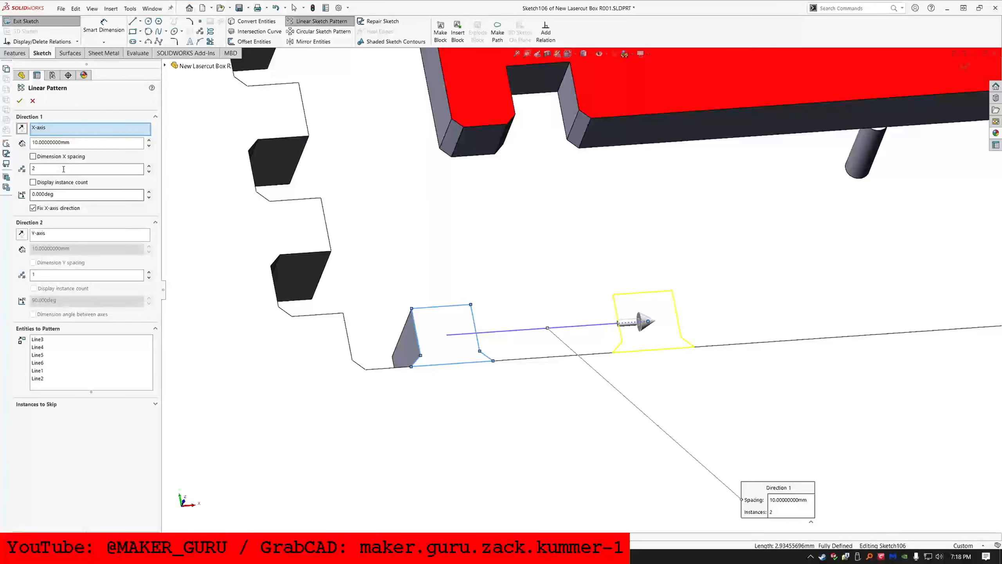
{"action": "double_click", "coordinate": [38, 169]}
{"action": "type", "text": "101"}
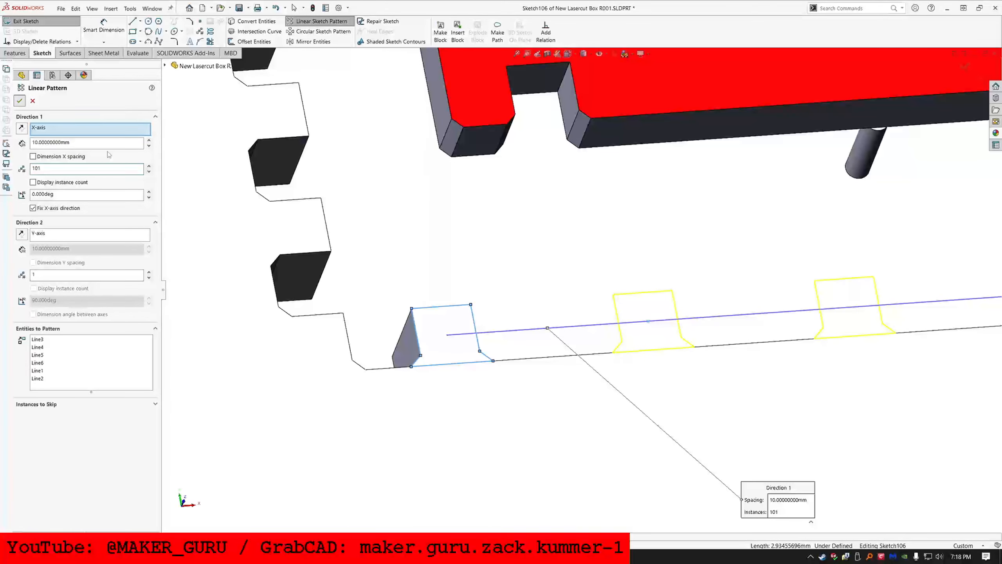
{"action": "left_click", "coordinate": [19, 101]}
Step: In Notepad, mark the TOOTHQTY_FRONT_X and TOOTHWIDE_FRONT_X entries with dashes, check the red notch's edge length, and copy "TOOTHWIDE_FRONT_X@Sketch15"
{"action": "key", "text": "alt+Tab"}
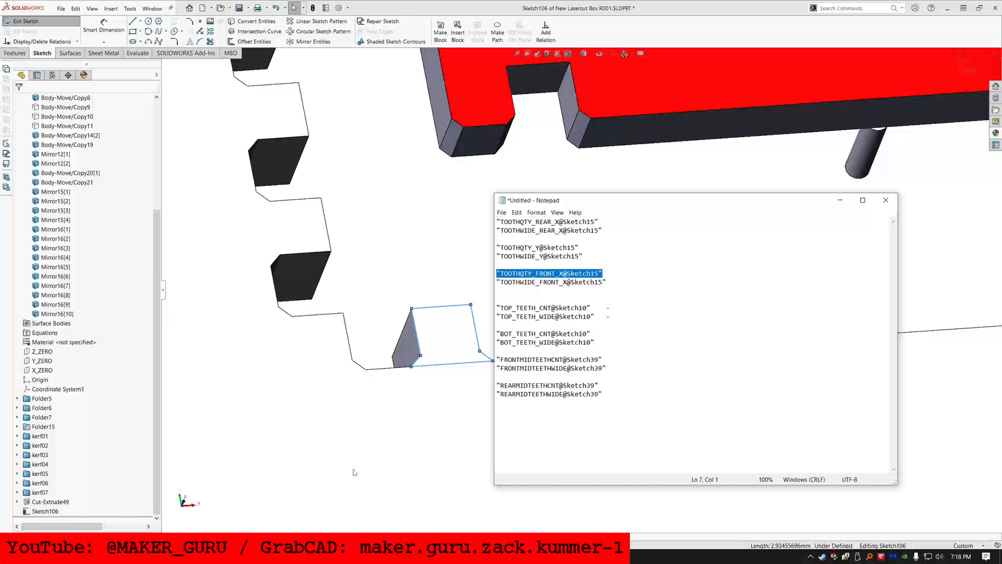
{"action": "left_click", "coordinate": [627, 280]}
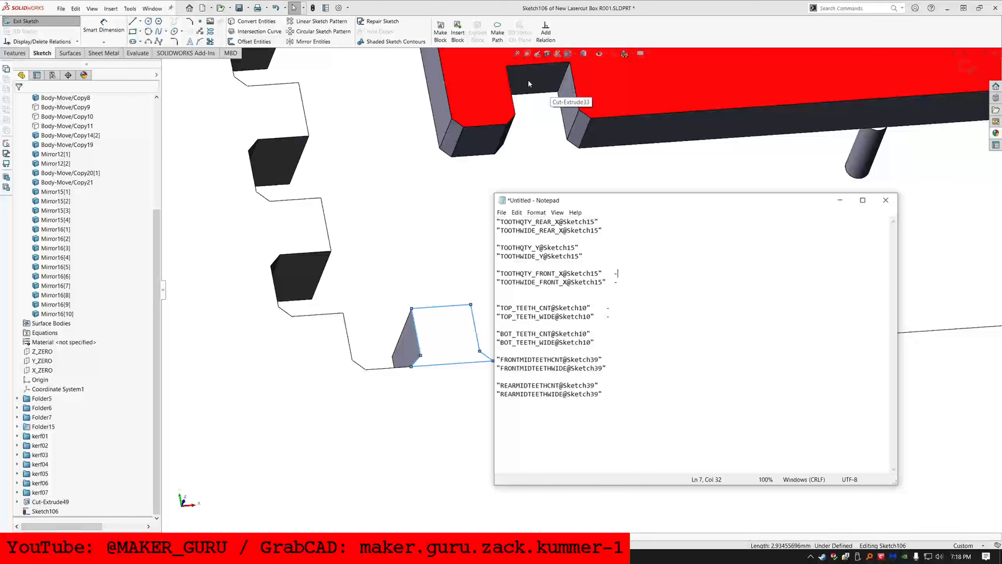
{"action": "left_click", "coordinate": [530, 67]}
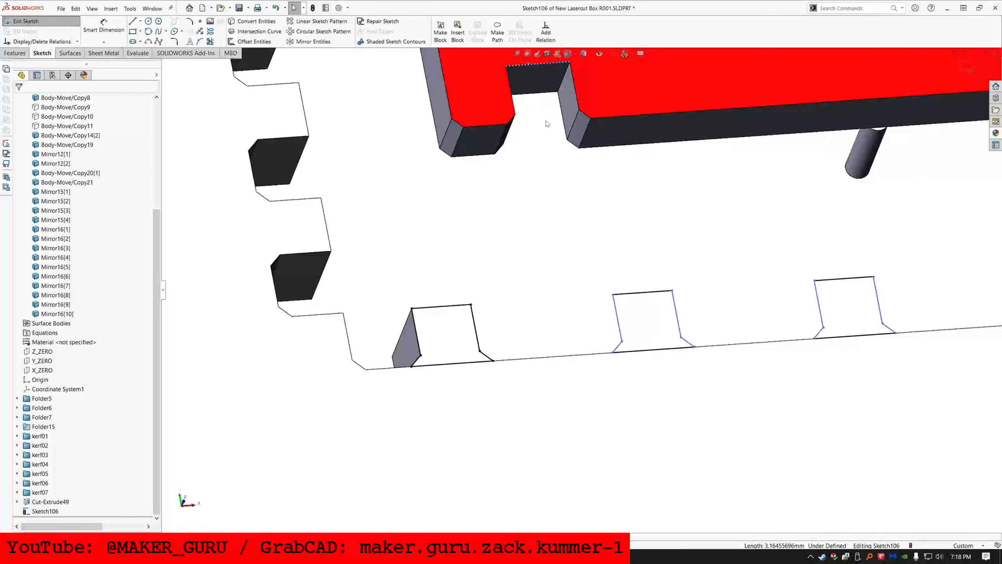
{"action": "key", "text": "alt+Tab"}
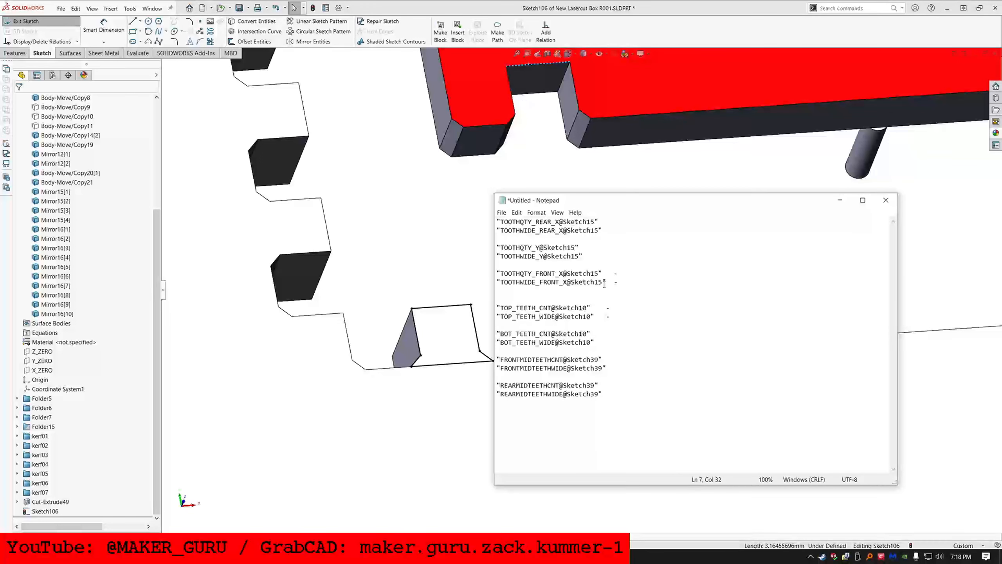
{"action": "left_click_drag", "start_coordinate": [606, 281], "coordinate": [502, 280]}
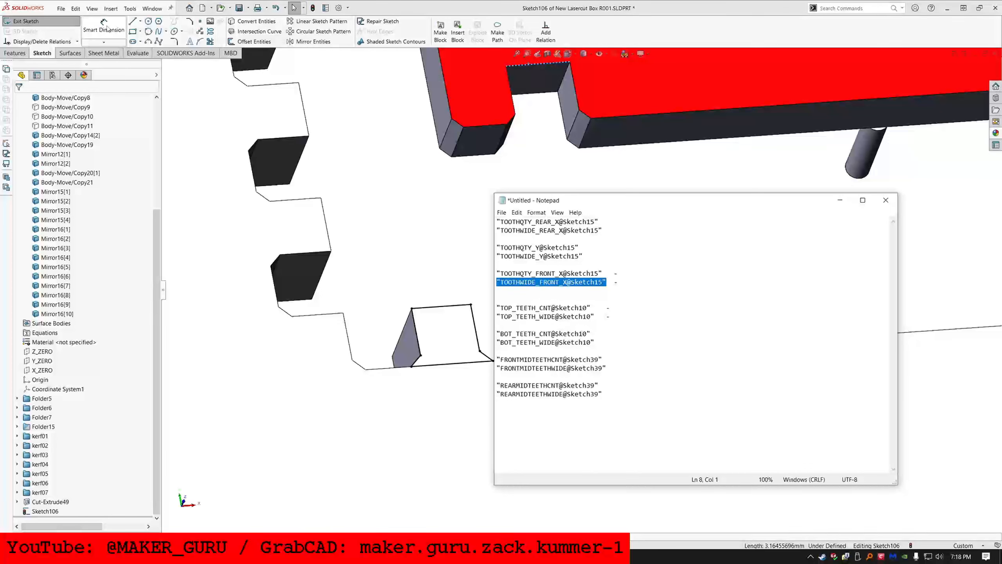
Step: Sketch a rectangle outside the white panel's lower corner and dimension its width as 3.16597403 mm
{"action": "left_click", "coordinate": [133, 31]}
{"action": "left_click_drag", "start_coordinate": [254, 390], "coordinate": [296, 436]}
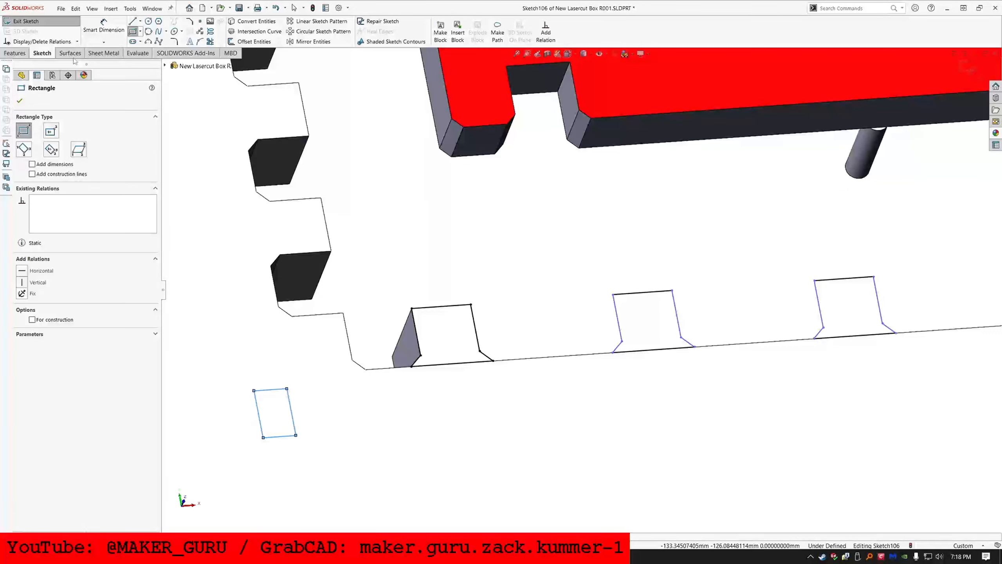
{"action": "left_click", "coordinate": [103, 26]}
{"action": "left_click", "coordinate": [277, 389]}
{"action": "left_click", "coordinate": [268, 362]}
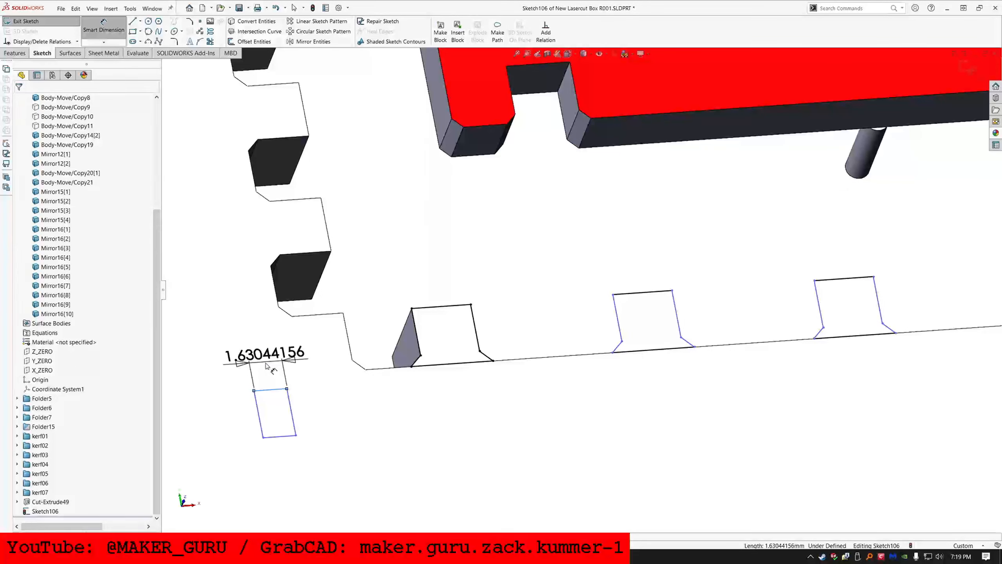
{"action": "type", "text": "3.16597403mm"}
{"action": "key", "text": "Return"}
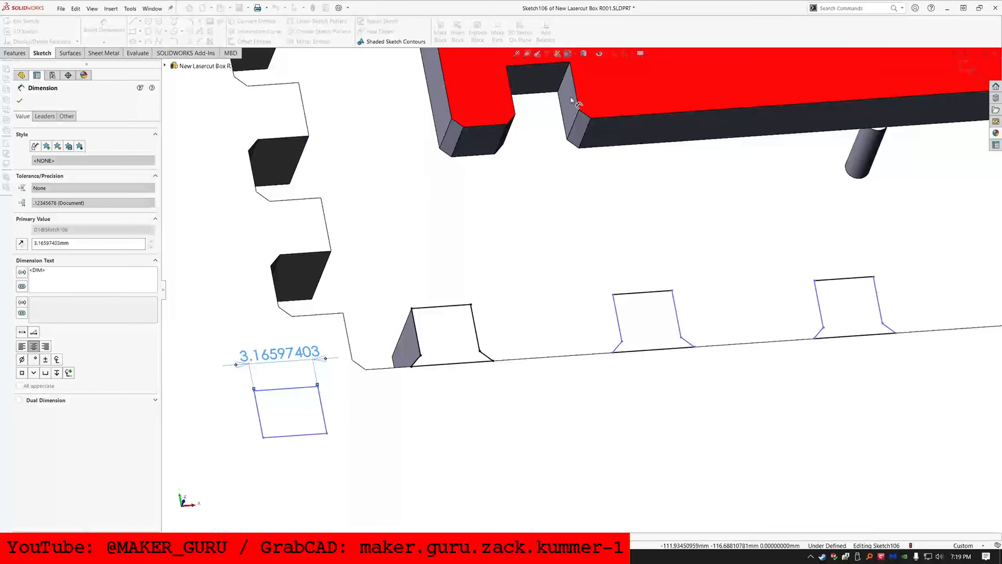
{"action": "key", "text": "Escape"}
Step: Measure the distance between the two side faces of the red panel's lower corner notch
{"action": "middle_click_drag", "start_coordinate": [583, 125], "coordinate": [557, 126]}
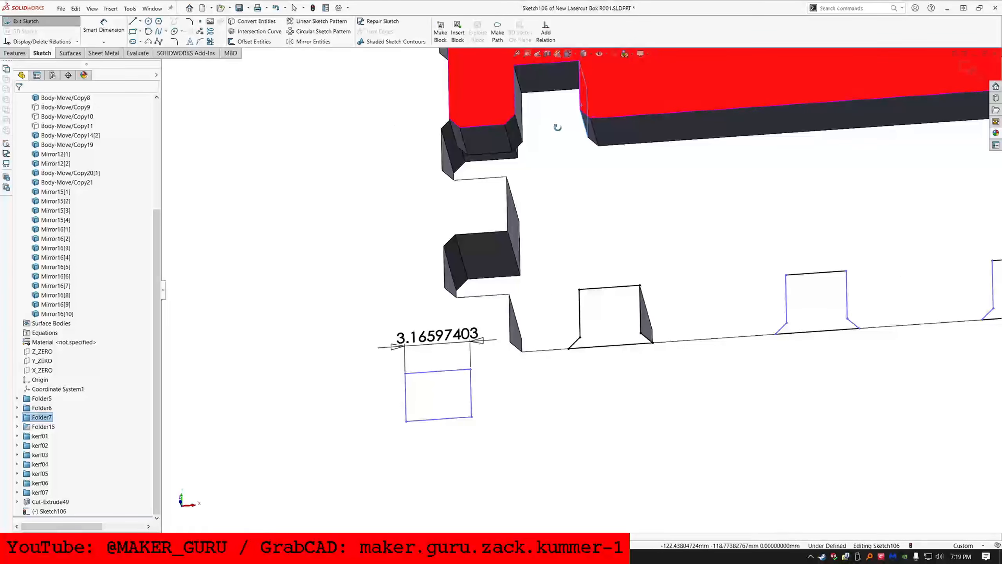
{"action": "left_click", "coordinate": [519, 116], "text": "ctrl"}
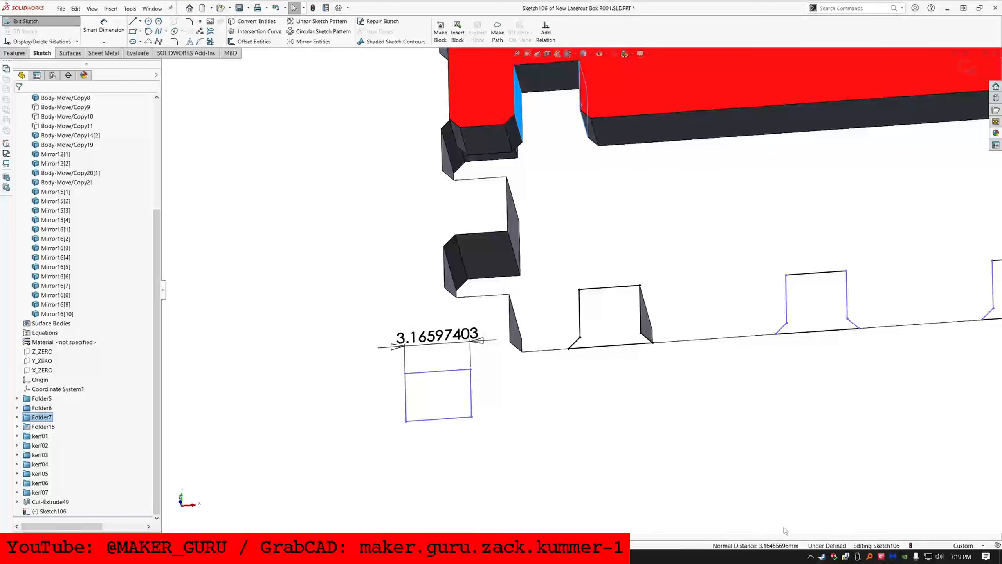
{"action": "middle_click_drag", "start_coordinate": [497, 427], "coordinate": [510, 436]}
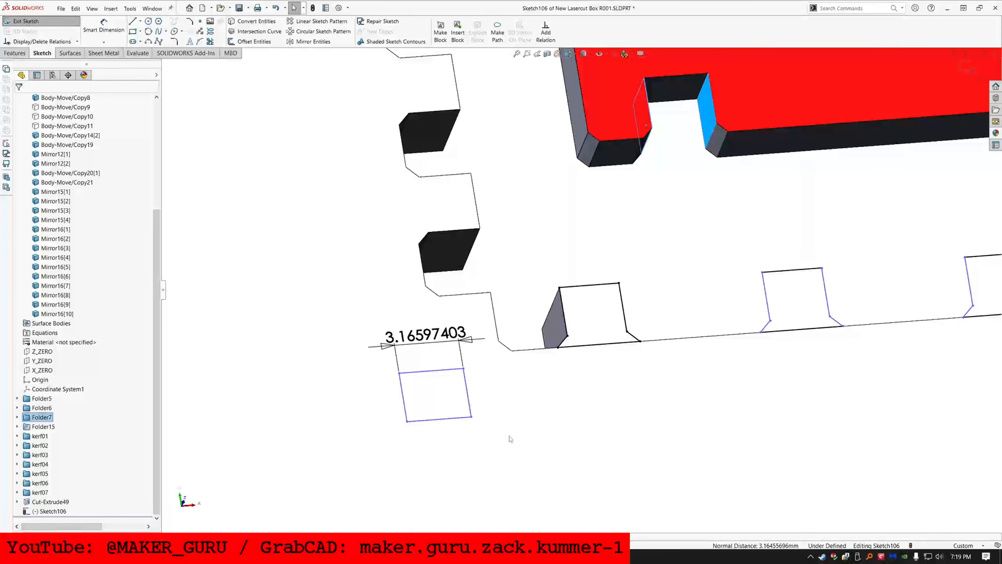
Step: Measure the distance between the side faces of the red panel's lower notch and upper tab near the corner
{"action": "scroll", "coordinate": [572, 370], "scroll_direction": "up", "scroll_amount": 9}
{"action": "scroll", "coordinate": [659, 317], "scroll_direction": "up", "scroll_amount": 4}
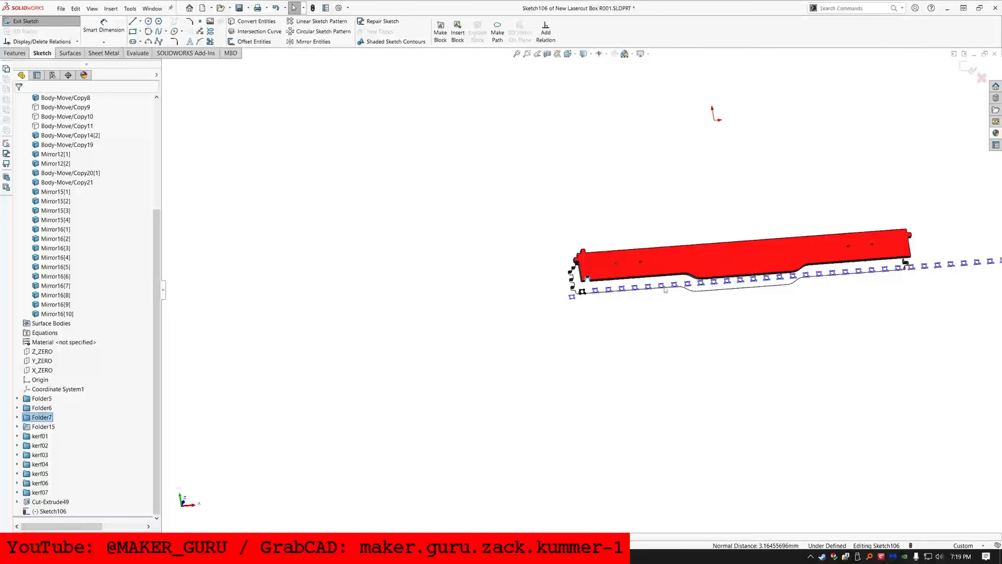
{"action": "scroll", "coordinate": [557, 283], "scroll_direction": "down", "scroll_amount": 4}
{"action": "scroll", "coordinate": [533, 247], "scroll_direction": "down", "scroll_amount": 4}
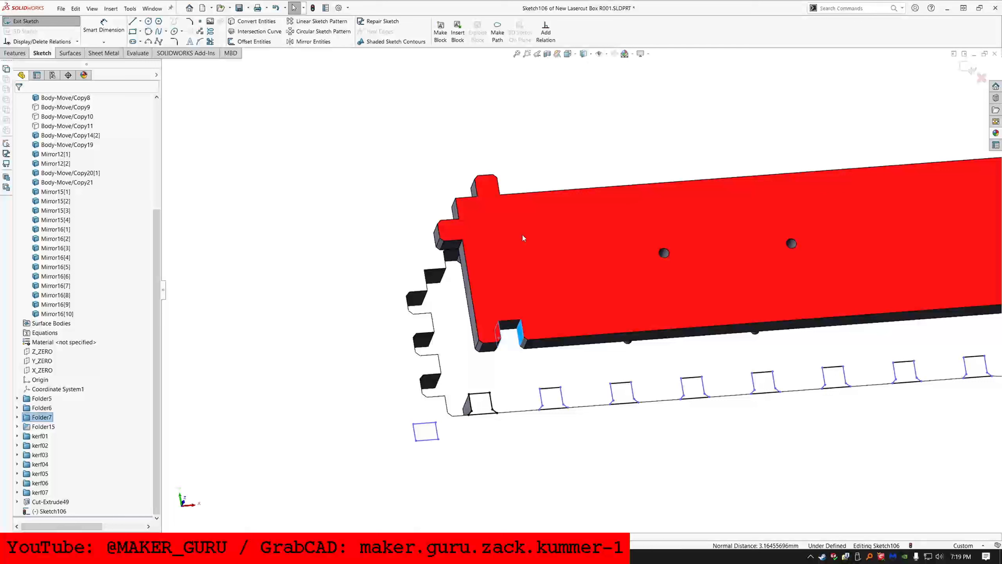
{"action": "middle_click_drag", "start_coordinate": [467, 186], "coordinate": [447, 358]}
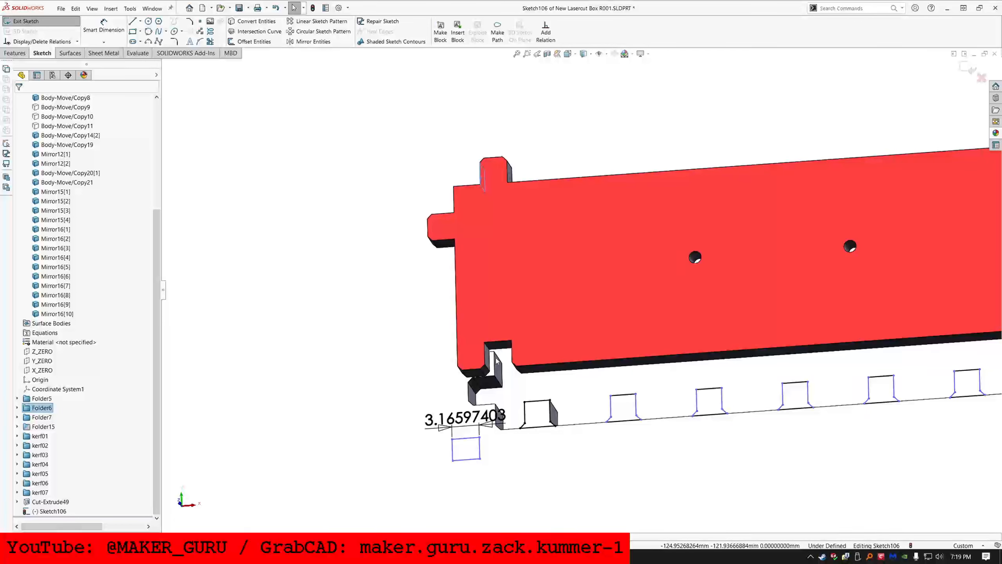
{"action": "left_click", "coordinate": [447, 358]}
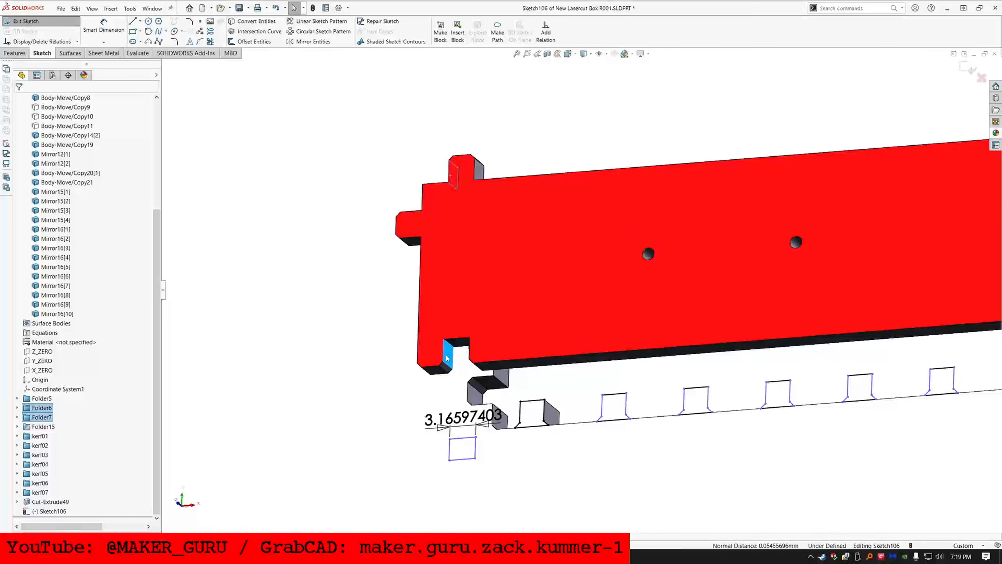
{"action": "key", "text": "Escape"}
{"action": "middle_click_drag", "start_coordinate": [499, 196], "coordinate": [482, 166]}
{"action": "left_click", "coordinate": [478, 353]}
{"action": "left_click", "coordinate": [478, 165]}
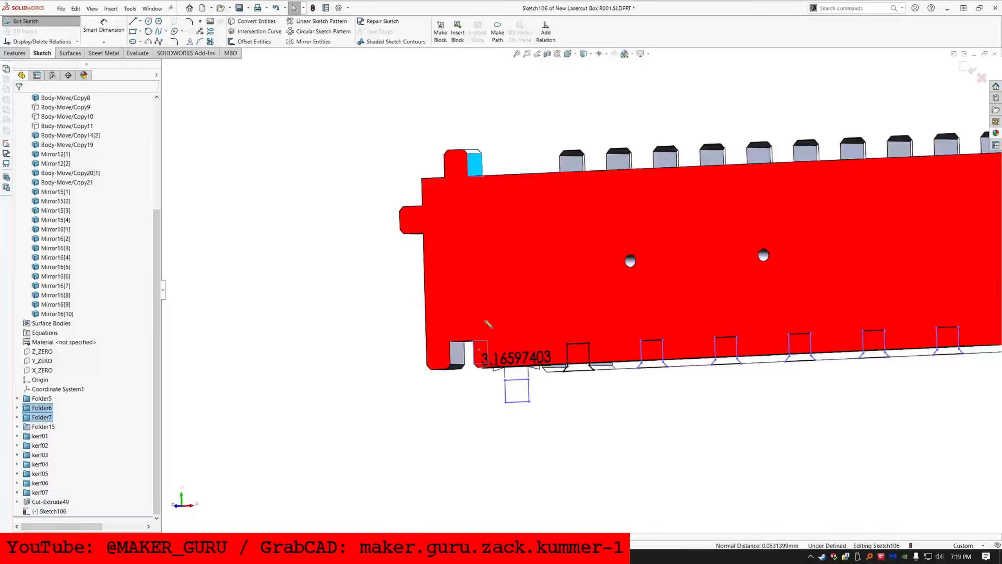
{"action": "mouse_move", "coordinate": [489, 324]}
{"action": "middle_mouse_down"}
{"action": "mouse_move", "coordinate": [502, 363]}
{"action": "mouse_move", "coordinate": [529, 347]}
{"action": "middle_mouse_up"}
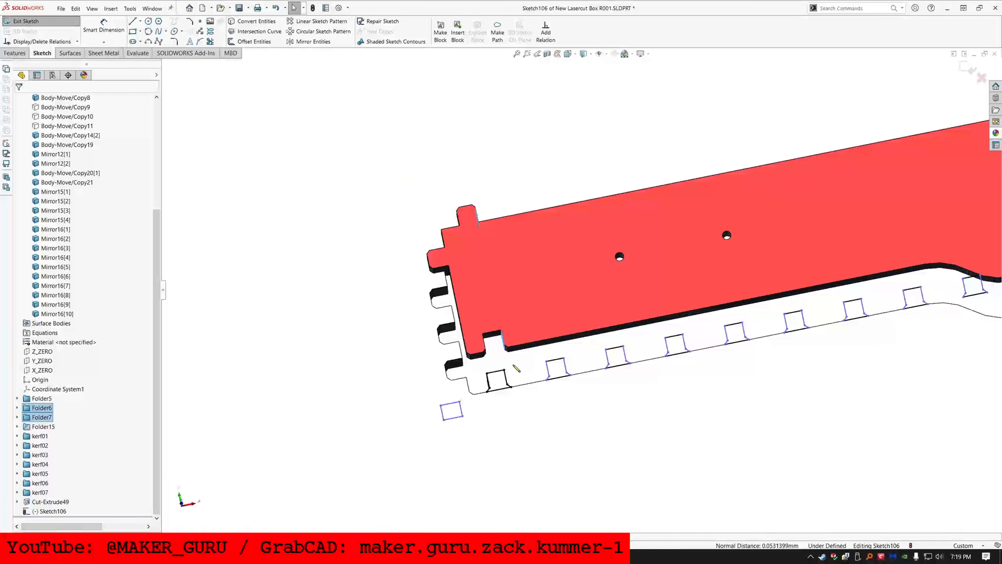
{"action": "scroll", "coordinate": [499, 357], "scroll_direction": "down", "scroll_amount": 3}
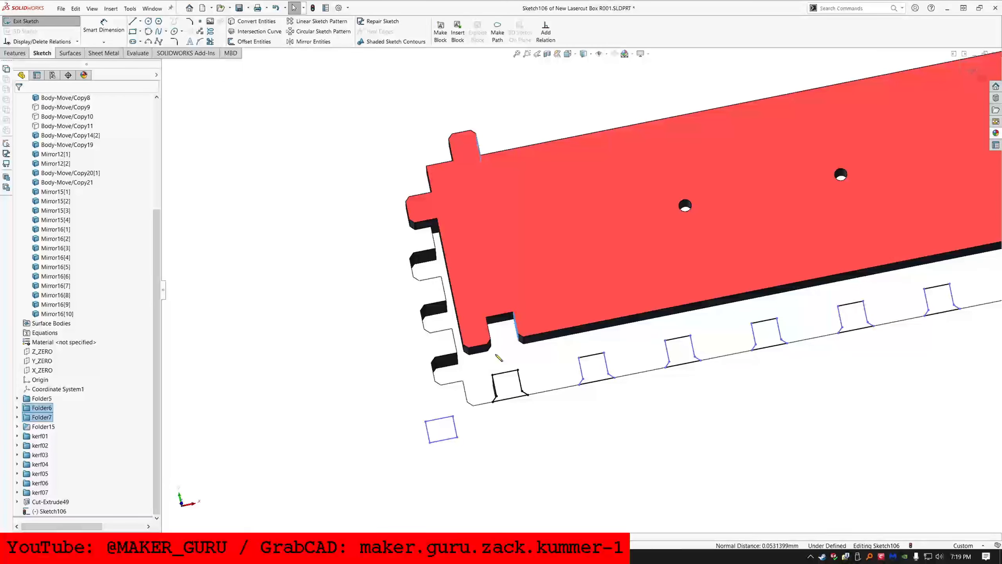
Step: Switch to Notepad and copy the "FRONTMIDTEETHWIDE@Sketch39" entry
{"action": "right_click", "coordinate": [443, 422]}
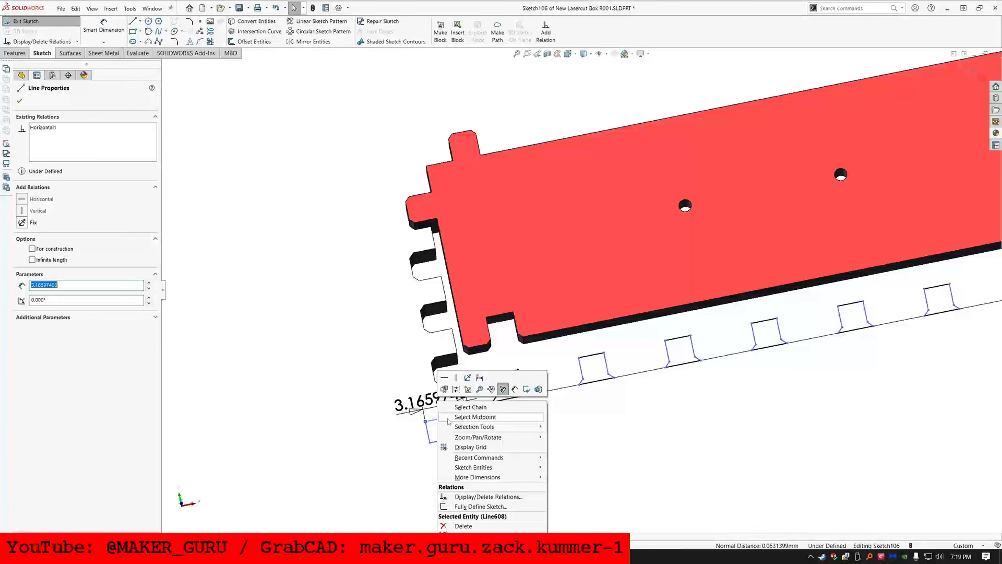
{"action": "key", "text": "alt+Tab"}
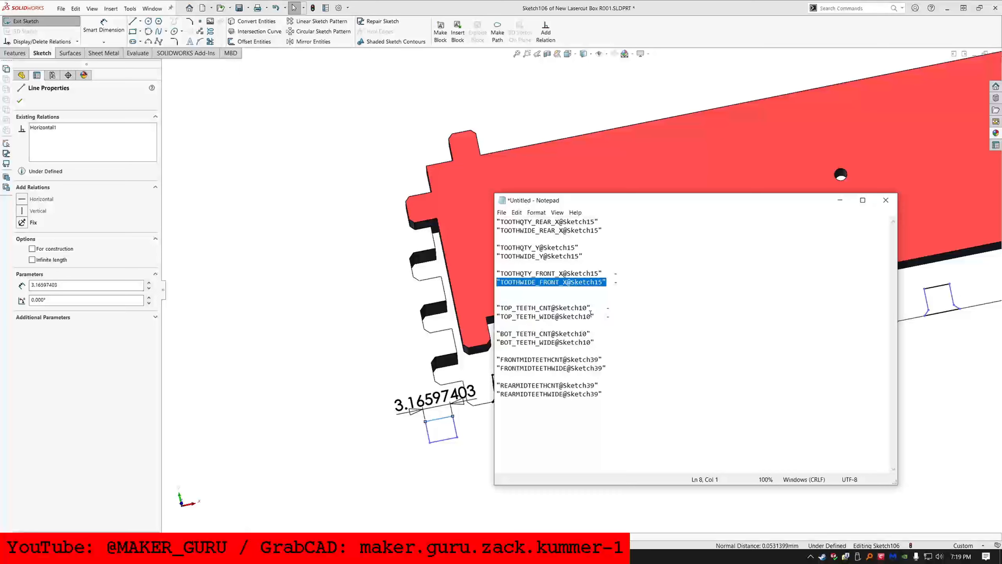
{"action": "left_click", "coordinate": [537, 334]}
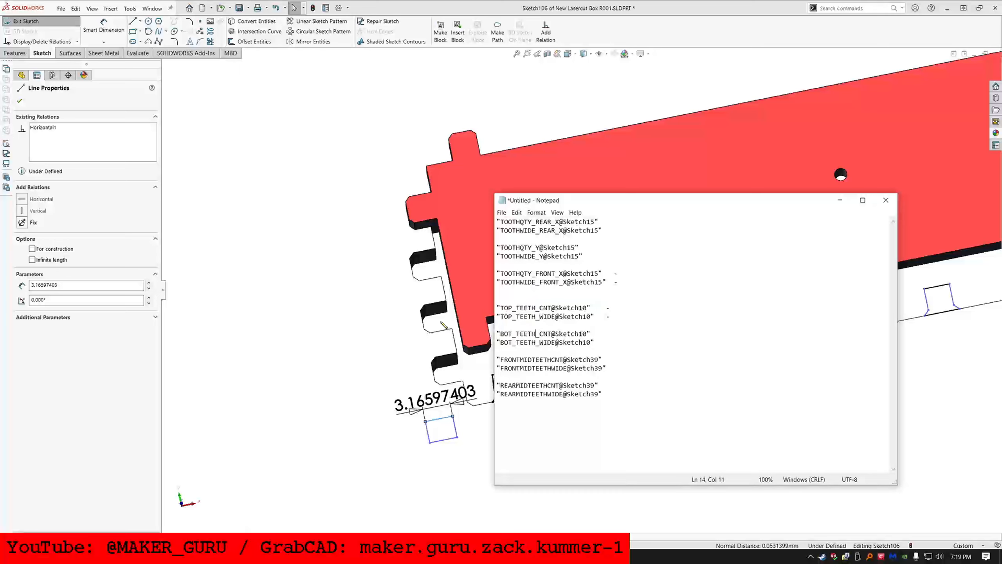
{"action": "scroll", "coordinate": [441, 322], "scroll_direction": "up", "scroll_amount": 6}
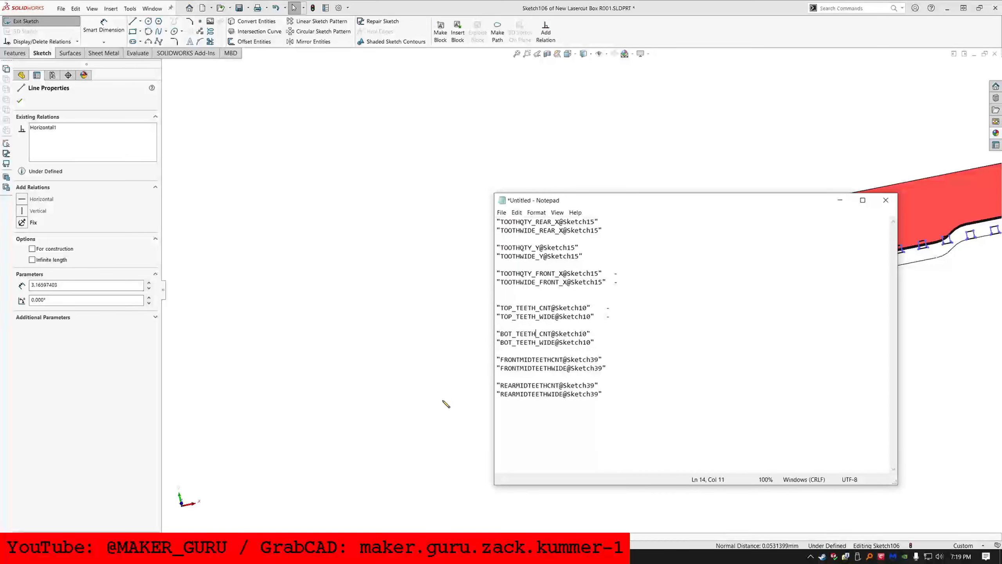
{"action": "scroll", "coordinate": [443, 400], "scroll_direction": "down", "scroll_amount": 3}
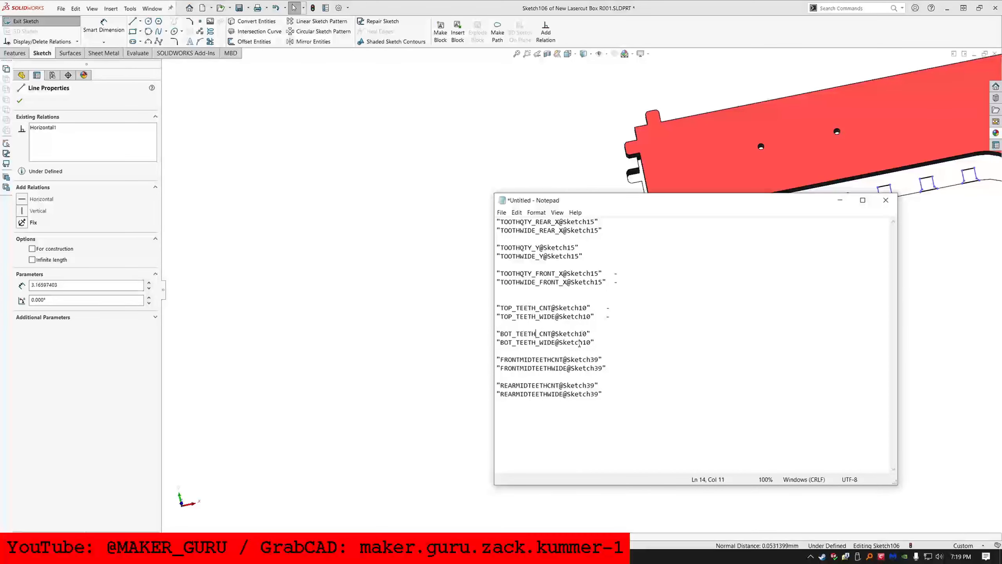
{"action": "left_click_drag", "start_coordinate": [618, 366], "coordinate": [547, 362]}
{"action": "left_click_drag", "start_coordinate": [620, 366], "coordinate": [495, 370]}
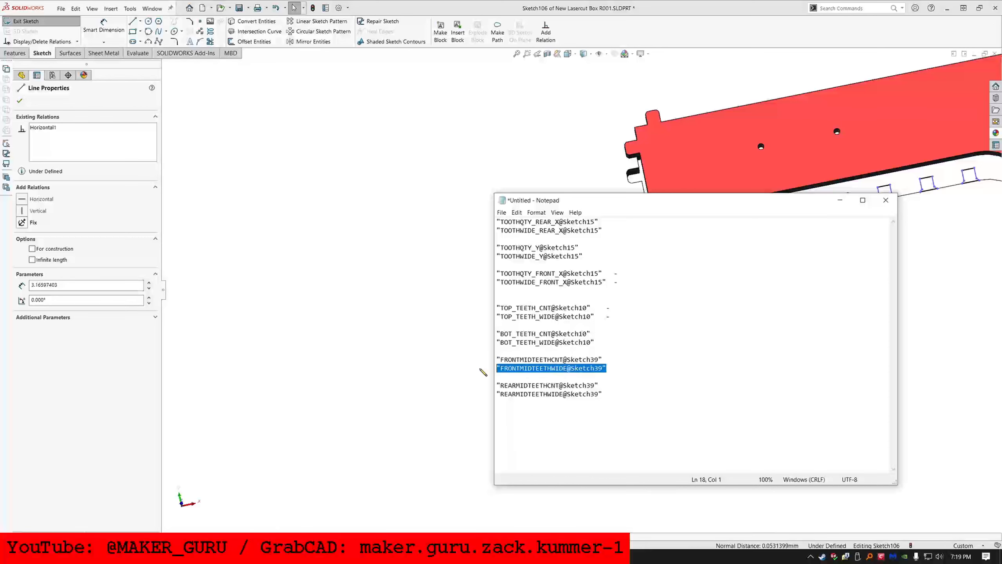
Step: Set the width of the rectangle outside the panel's lower corner to "FRONTMIDTEETHWIDE@Sketch39"
{"action": "left_click", "coordinate": [483, 371]}
{"action": "scroll", "coordinate": [711, 241], "scroll_direction": "down", "scroll_amount": 3}
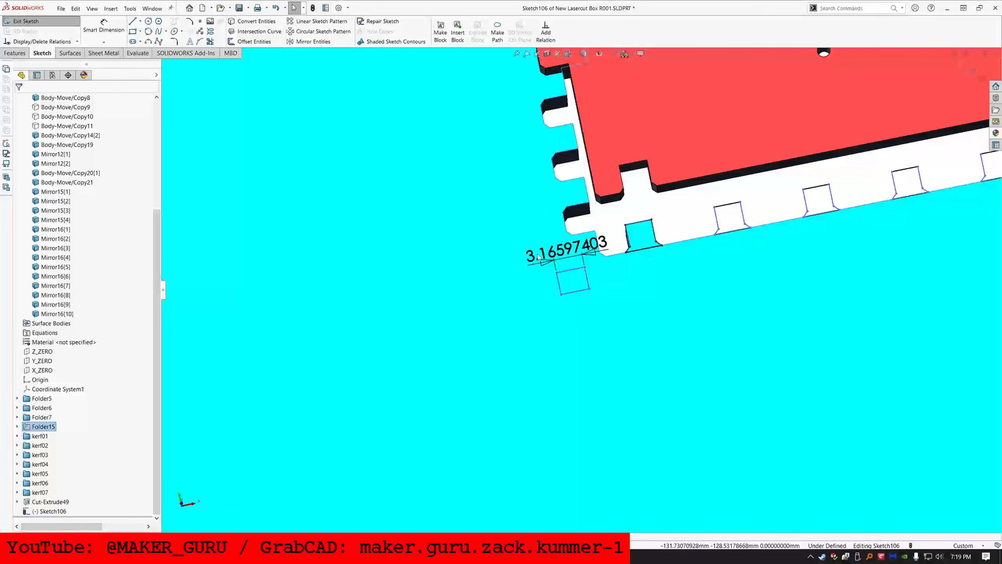
{"action": "double_click", "coordinate": [539, 256]}
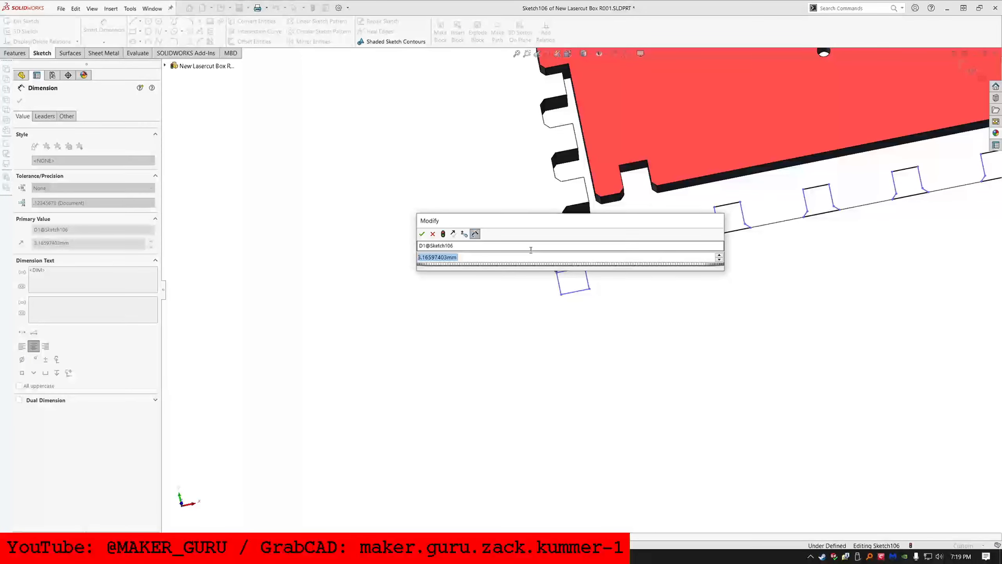
{"action": "key", "text": "ctrl+v"}
{"action": "key", "text": "Return"}
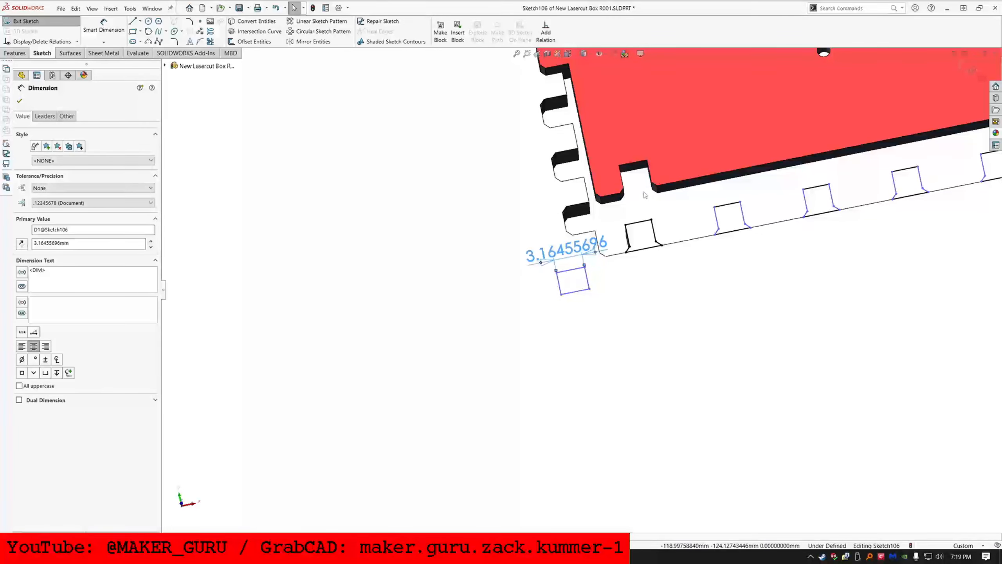
Step: Measure the length of the inner edge of the red panel's lower corner notch
{"action": "scroll", "coordinate": [645, 195], "scroll_direction": "down", "scroll_amount": 3}
{"action": "middle_click_drag", "start_coordinate": [632, 200], "coordinate": [588, 199]}
{"action": "key", "text": "Escape"}
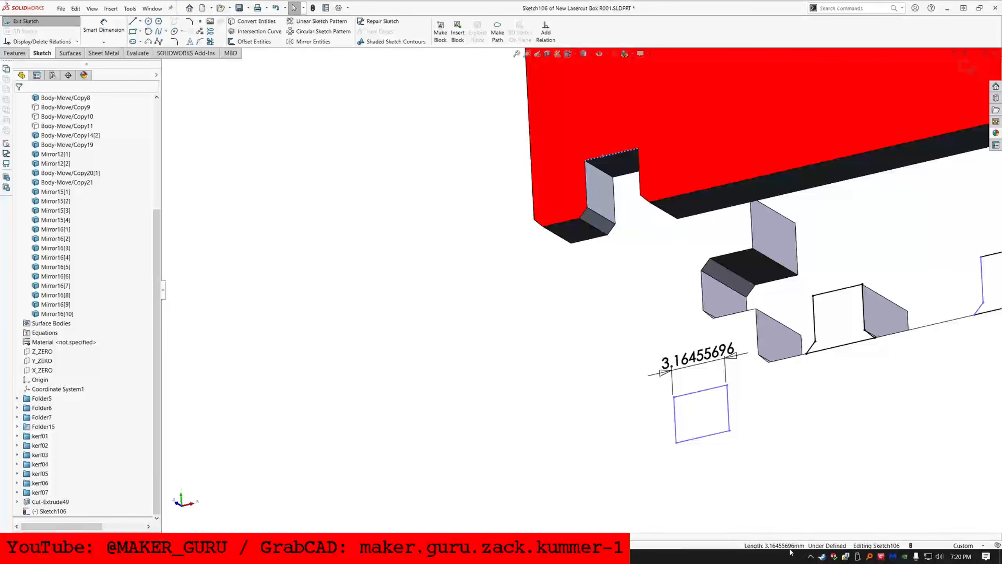
Step: Delete the whole rectangle outside the panel's lower corner together with its width dimension
{"action": "scroll", "coordinate": [791, 439], "scroll_direction": "up", "scroll_amount": 8}
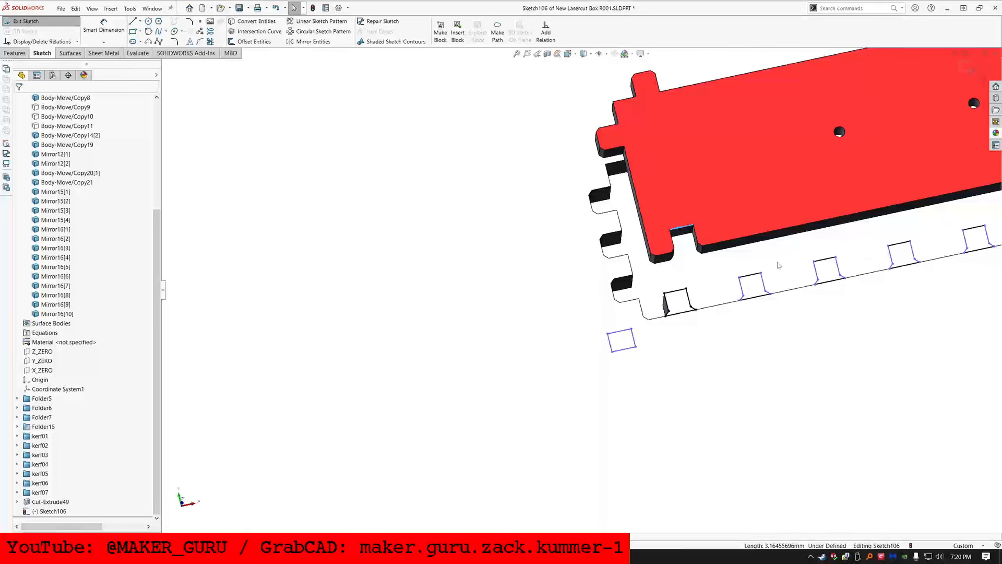
{"action": "left_click", "coordinate": [517, 334]}
{"action": "right_click", "coordinate": [509, 340]}
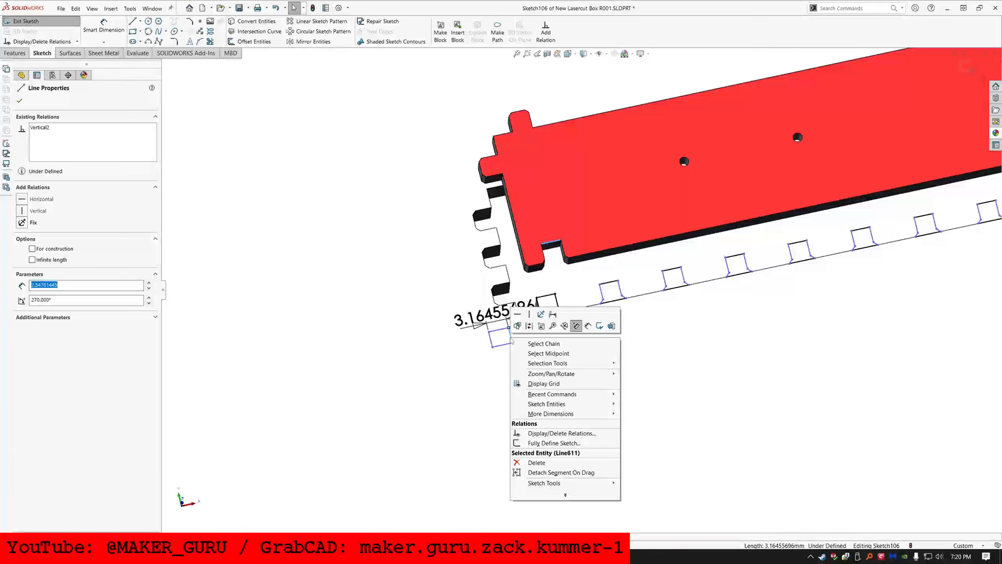
{"action": "left_click", "coordinate": [529, 343]}
{"action": "key", "text": "Delete"}
{"action": "key", "text": "alt+Tab"}
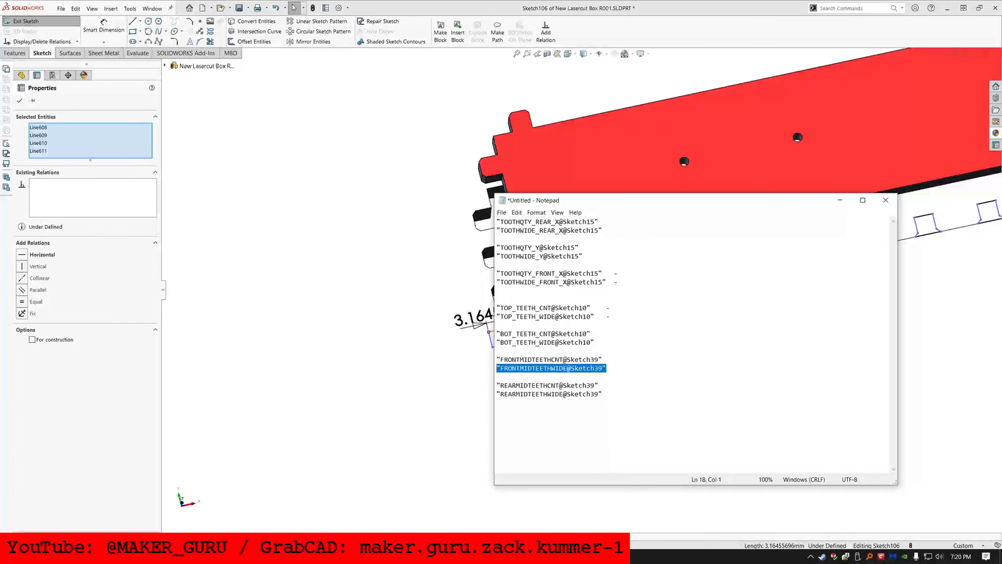
{"action": "key", "text": "alt+Tab"}
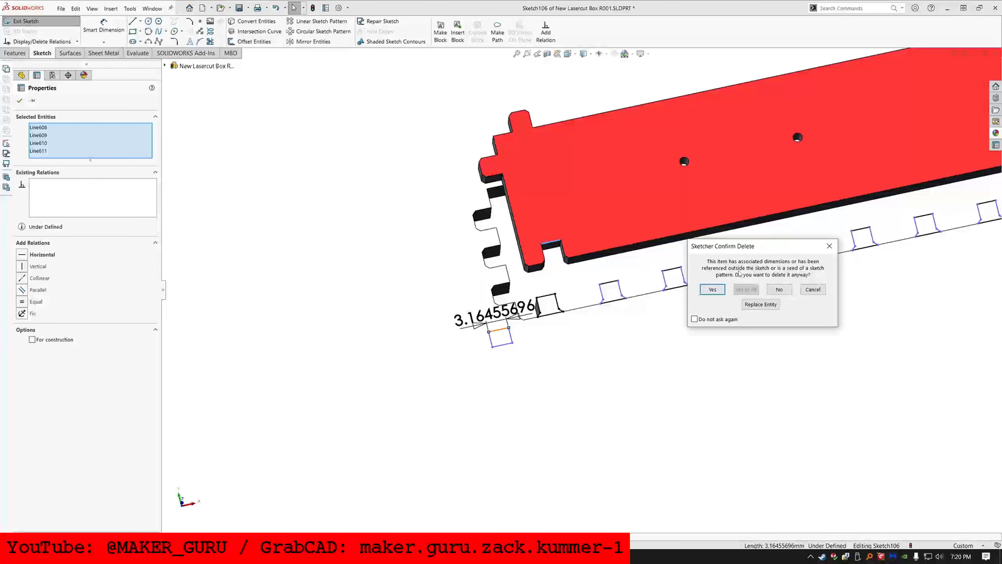
{"action": "left_click", "coordinate": [714, 291]}
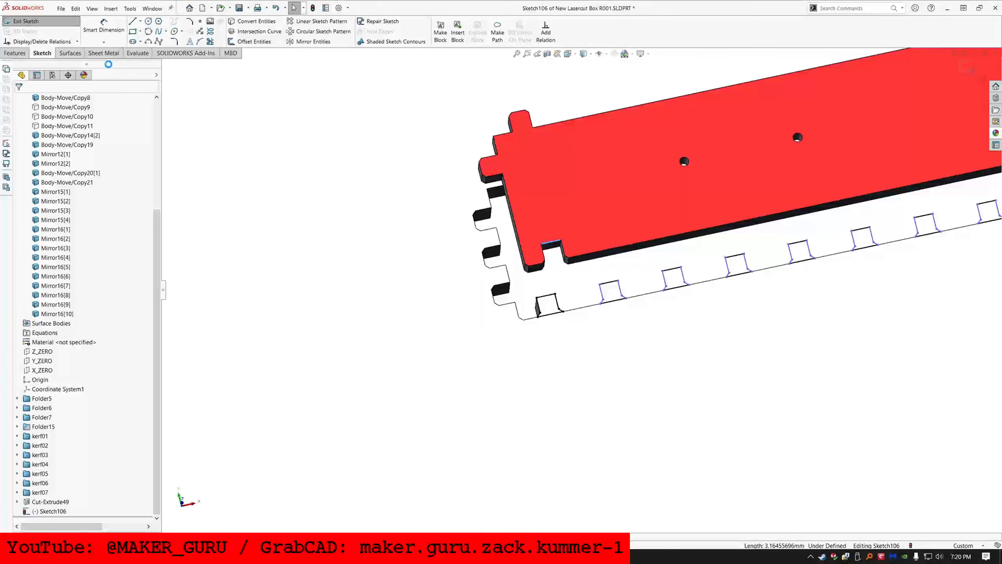
Step: Dimension the spacing between the first two patterned notches as ="FRONTMIDTEETHWIDE@Sketch39" * 2
{"action": "left_click", "coordinate": [100, 31]}
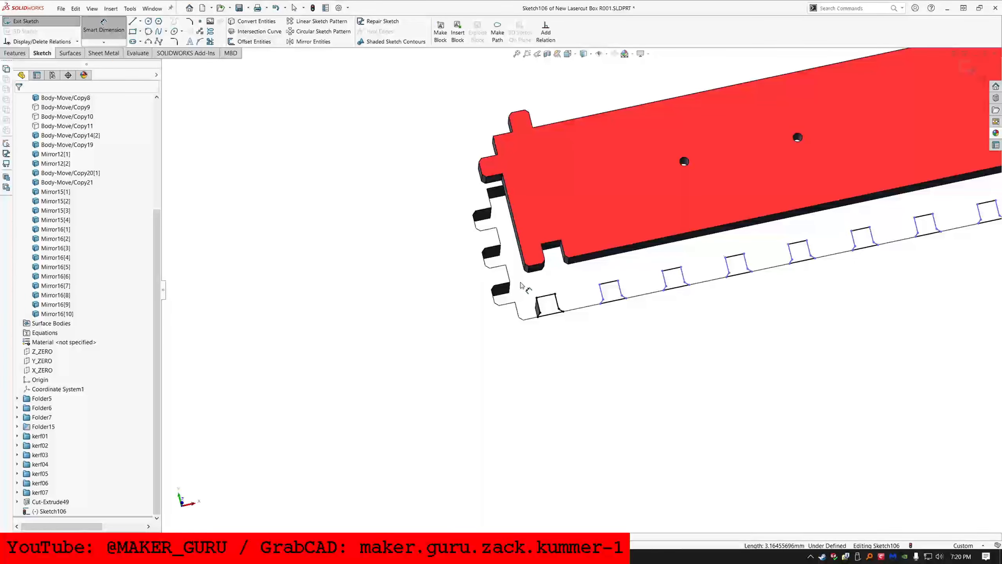
{"action": "left_click", "coordinate": [548, 297]}
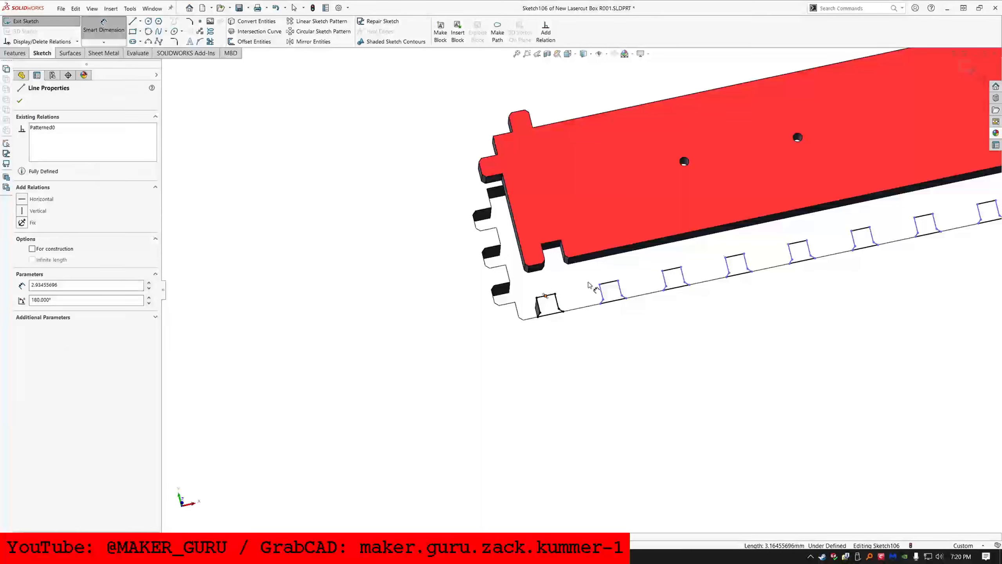
{"action": "left_click", "coordinate": [610, 285]}
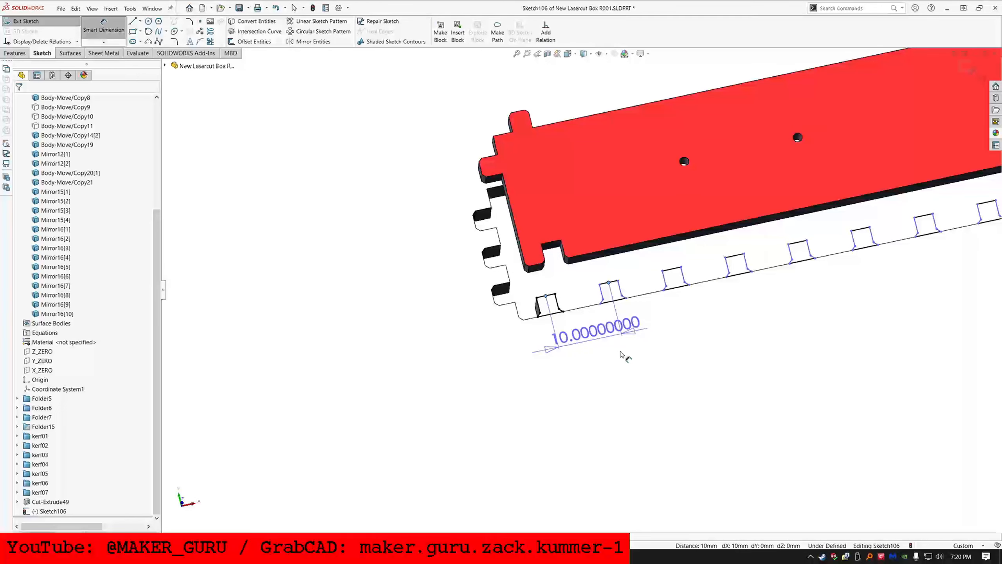
{"action": "left_click", "coordinate": [587, 339]}
{"action": "type", "text": "=\"FRONTMIDTEETHWIDE@Sketch39\""}
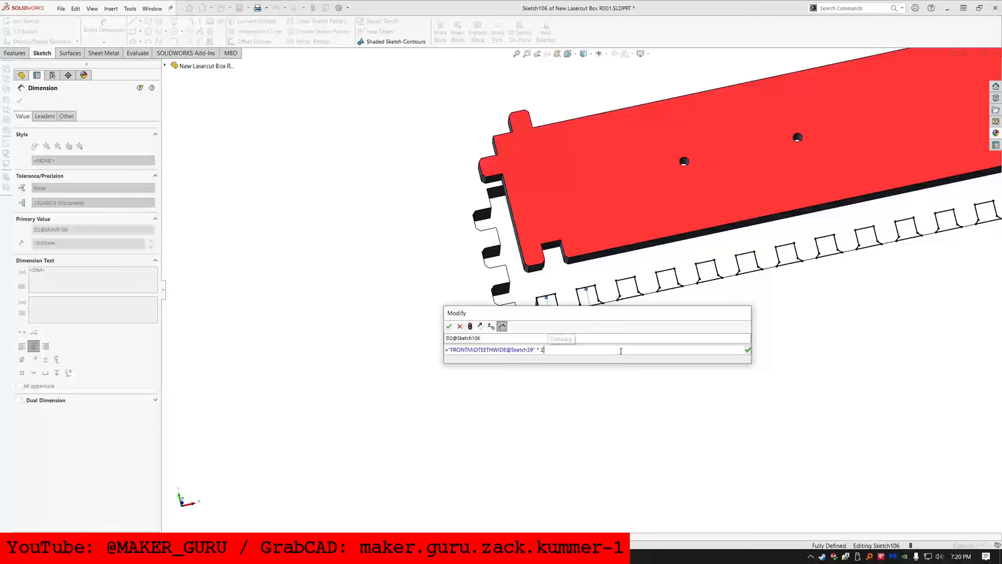
{"action": "key", "text": "Return"}
Step: Copy the "FRONTMIDTEETHCNT@Sketch39" entry from Notepad and return to the sketch
{"action": "key", "text": "alt+Tab"}
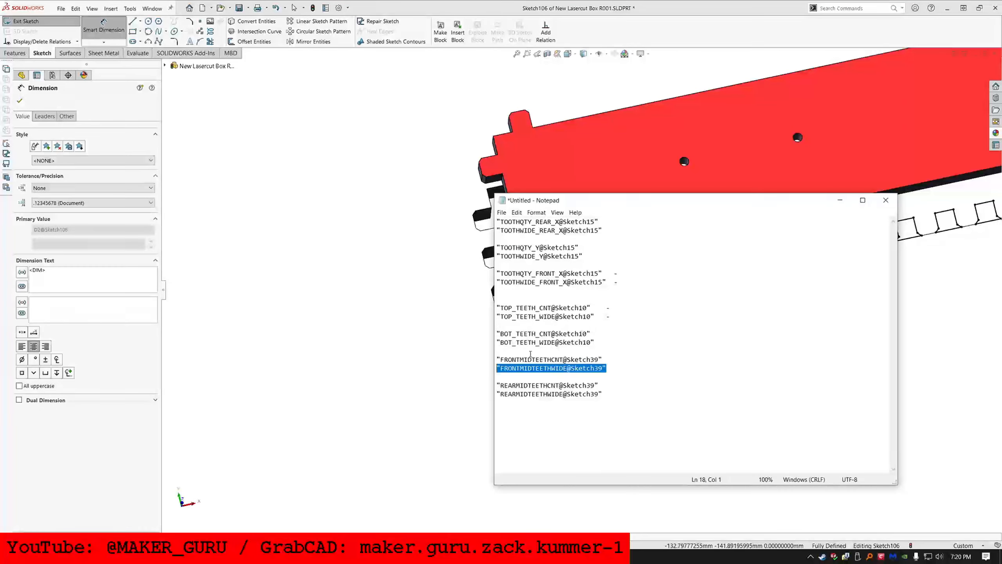
{"action": "left_click_drag", "start_coordinate": [618, 360], "coordinate": [504, 357]}
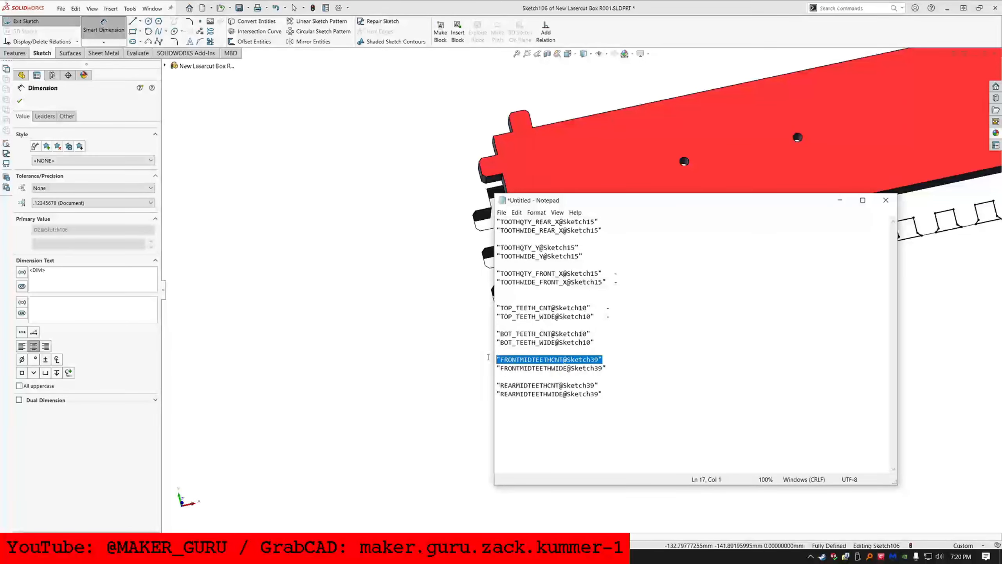
{"action": "key", "text": "alt+Tab"}
Step: Set the lower-edge notch pattern's instance count to =(("FRONTMIDTEETHCNT@Sketch39" - 1) / 2) + 1
{"action": "scroll", "coordinate": [623, 306], "scroll_direction": "up", "scroll_amount": 1}
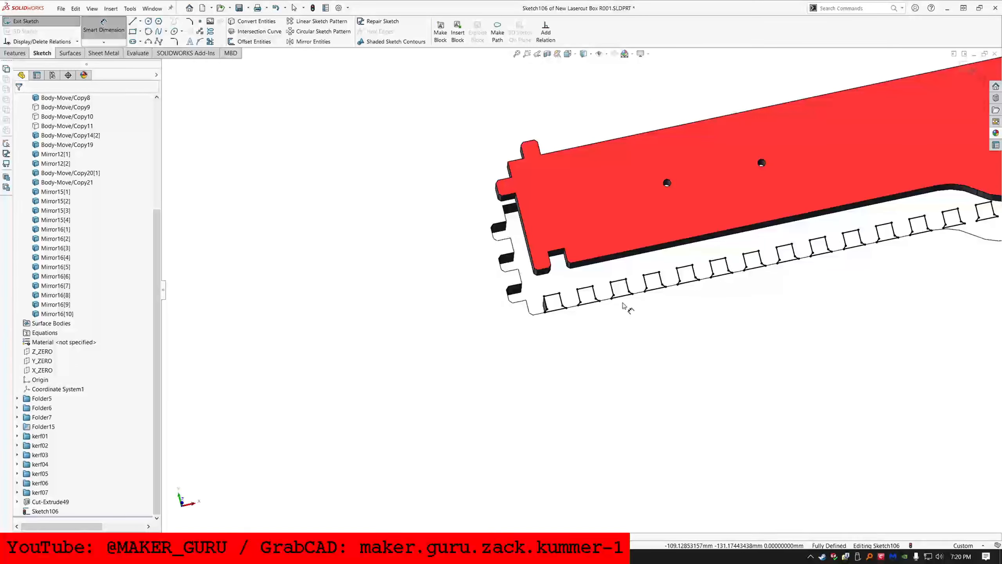
{"action": "scroll", "coordinate": [623, 307], "scroll_direction": "down", "scroll_amount": 2}
{"action": "key", "text": "Escape"}
{"action": "left_click", "coordinate": [619, 281]}
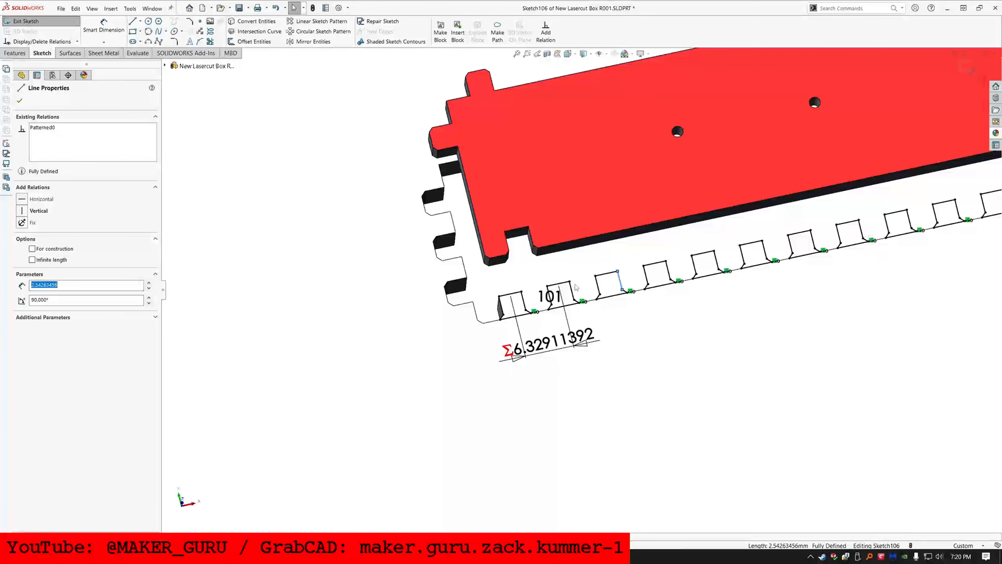
{"action": "double_click", "coordinate": [548, 296]}
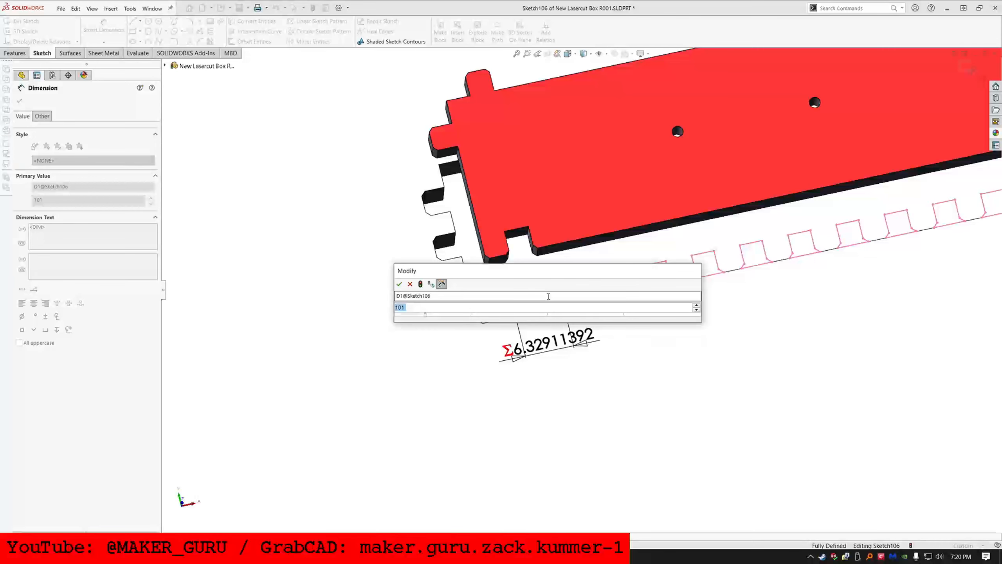
{"action": "type", "text": "=F"}
{"action": "key", "text": "Return"}
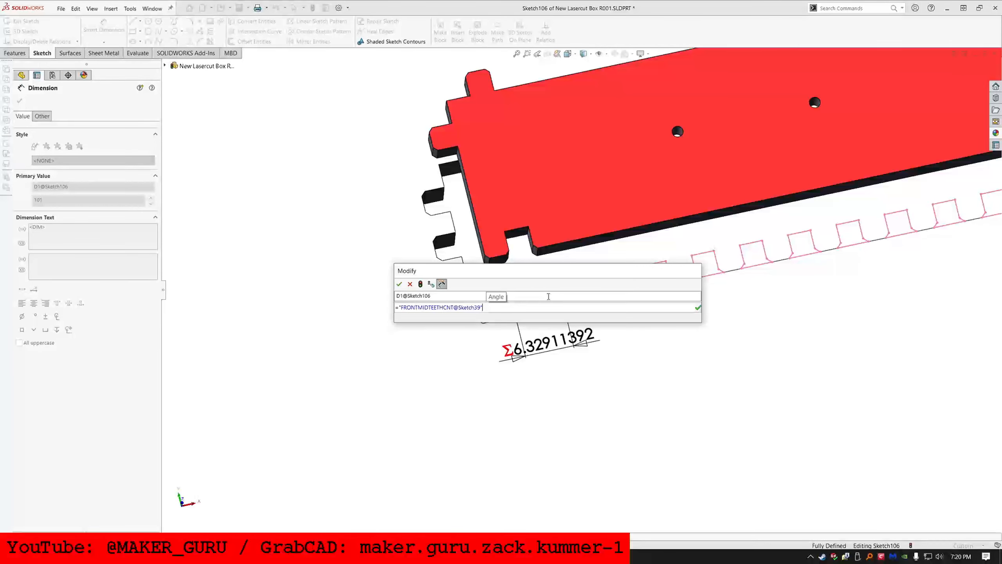
{"action": "type", "text": "- 1"}
{"action": "type", "text": "("}
{"action": "key", "text": "End"}
{"action": "type", "text": ")"}
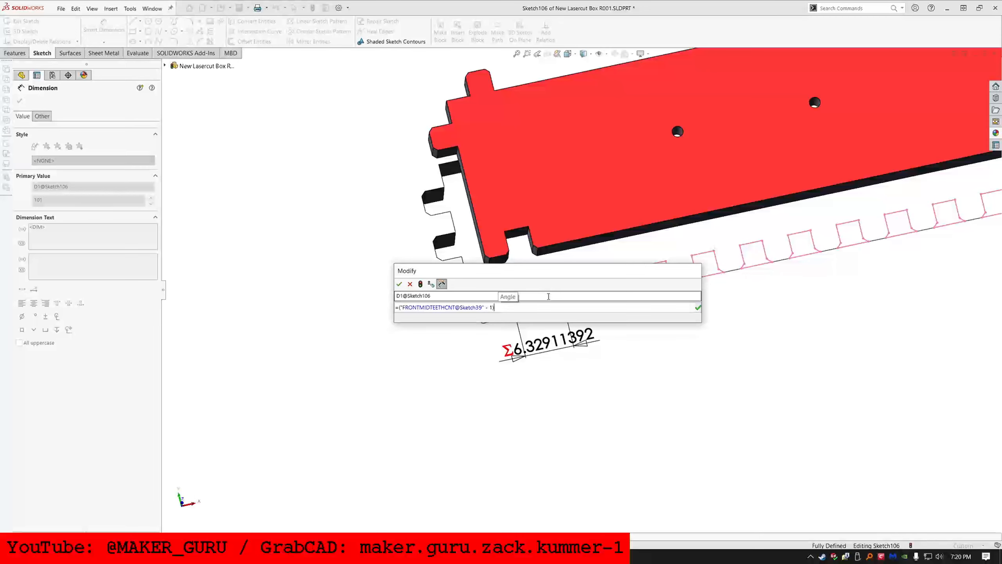
{"action": "type", "text": " / 2"}
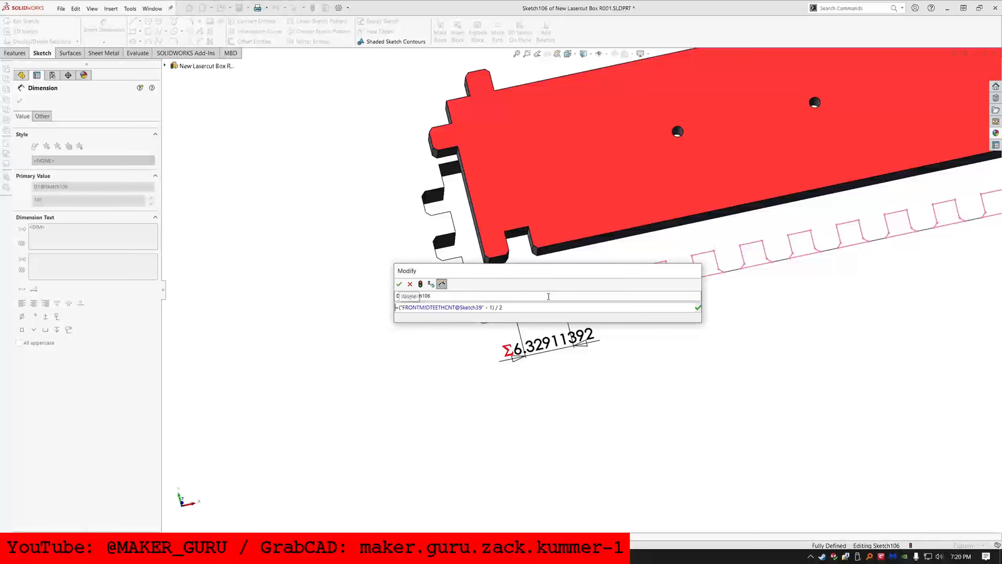
{"action": "key", "text": "Home"}
{"action": "key", "text": "Right"}
{"action": "type", "text": "("}
{"action": "key", "text": "End"}
{"action": "type", "text": ") + 1"}
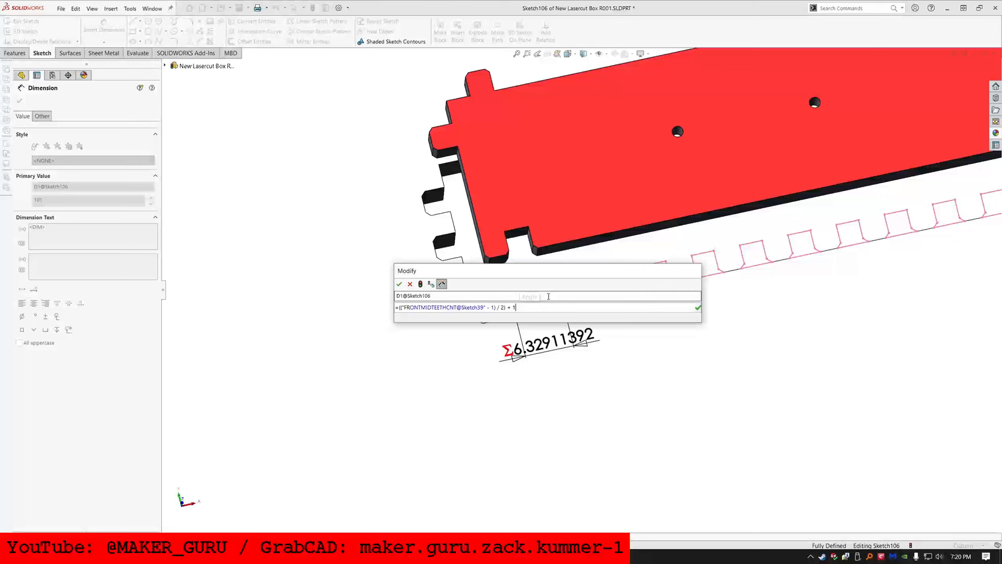
{"action": "key", "text": "Return"}
{"action": "left_click", "coordinate": [399, 284]}
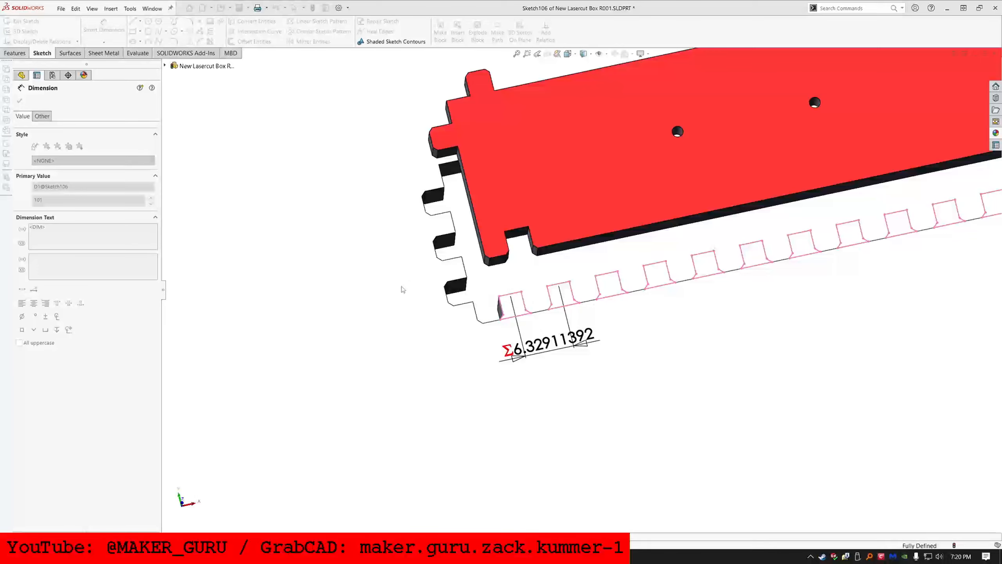
Step: Check the far end of the notch pattern and change its count equation to =(("FRONTMIDTEETHCNT@Sketch39" - 1) / 2)
{"action": "scroll", "coordinate": [812, 320], "scroll_direction": "up", "scroll_amount": 8}
{"action": "scroll", "coordinate": [815, 250], "scroll_direction": "down", "scroll_amount": 8}
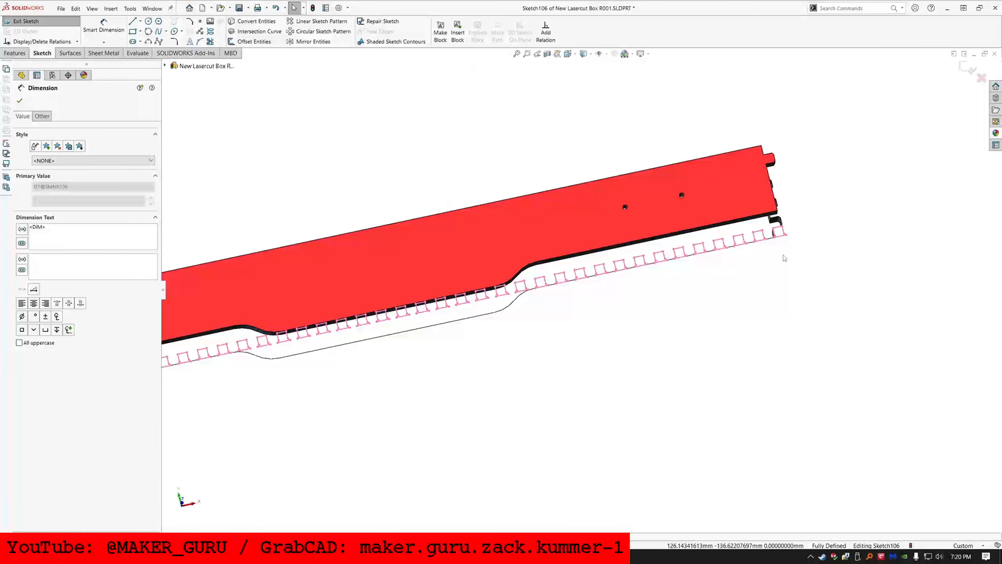
{"action": "scroll", "coordinate": [706, 237], "scroll_direction": "up", "scroll_amount": 10}
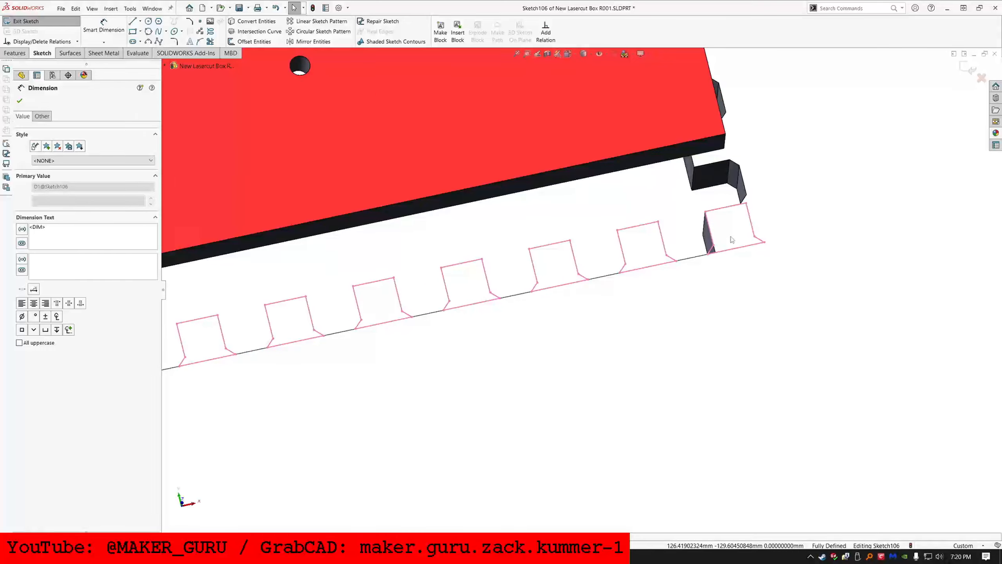
{"action": "scroll", "coordinate": [572, 325], "scroll_direction": "up", "scroll_amount": 5}
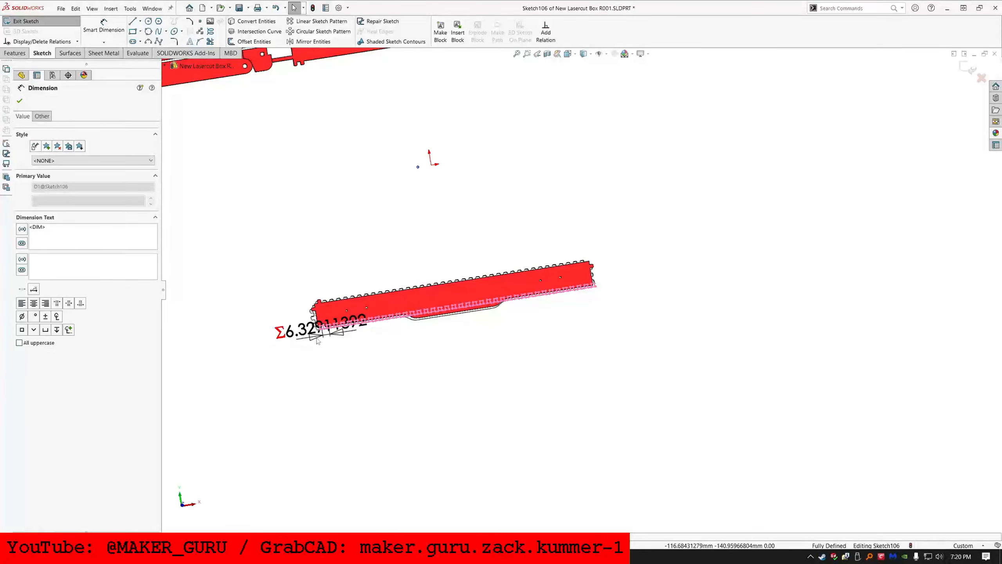
{"action": "scroll", "coordinate": [445, 322], "scroll_direction": "down", "scroll_amount": 8}
{"action": "key", "text": "Escape"}
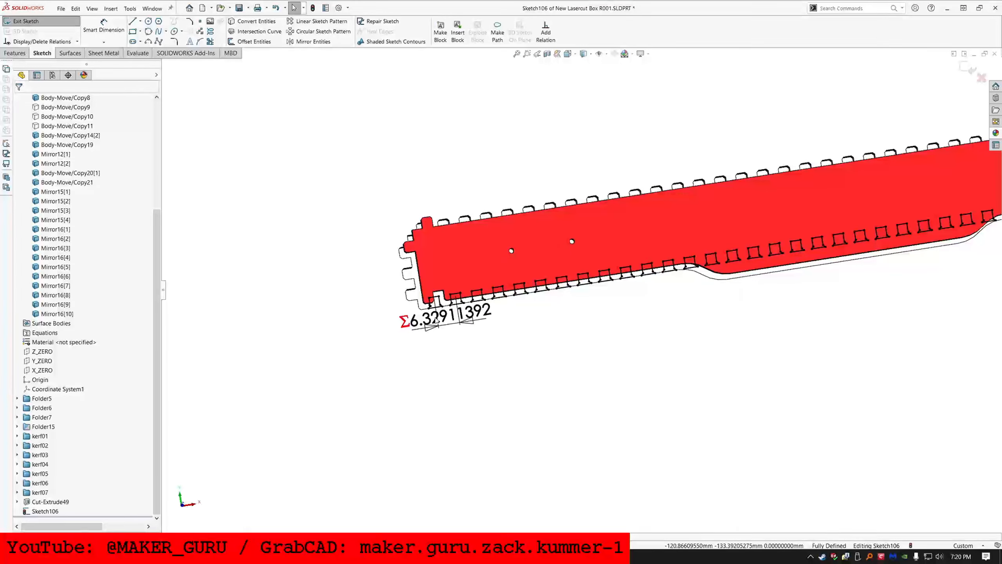
{"action": "left_click", "coordinate": [450, 296]}
{"action": "key", "text": "Escape"}
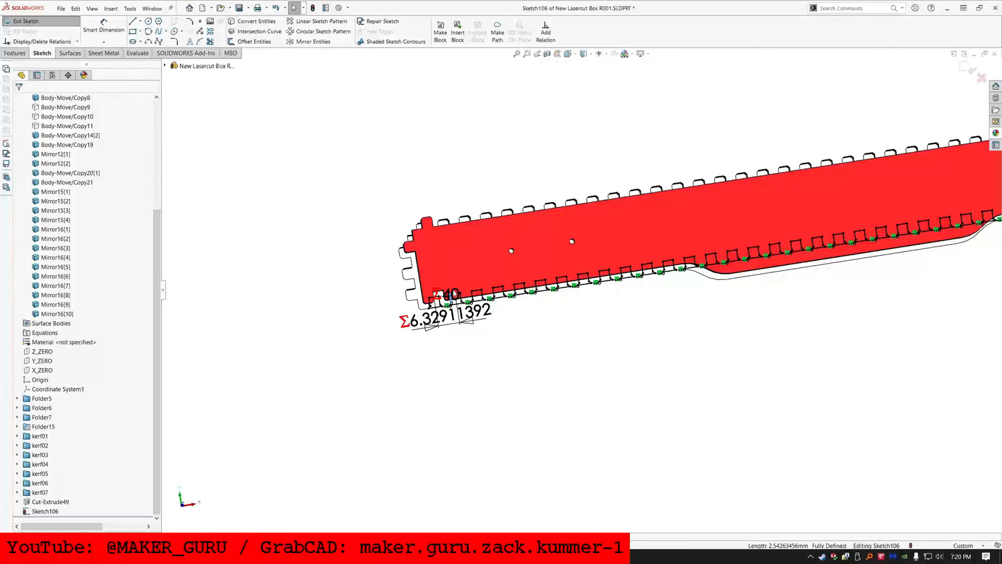
{"action": "left_click", "coordinate": [454, 294]}
{"action": "double_click", "coordinate": [452, 292]}
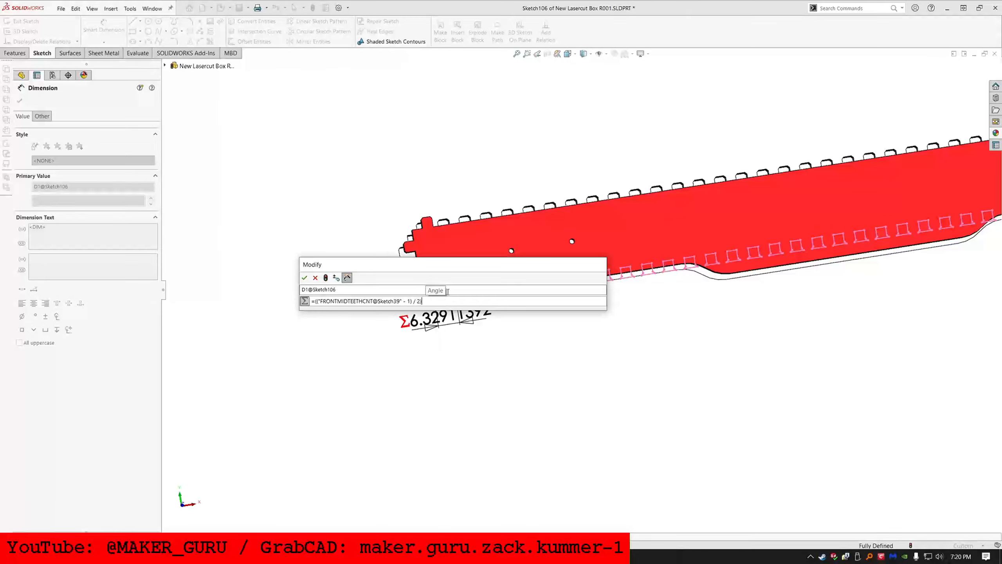
{"action": "key", "text": "Return"}
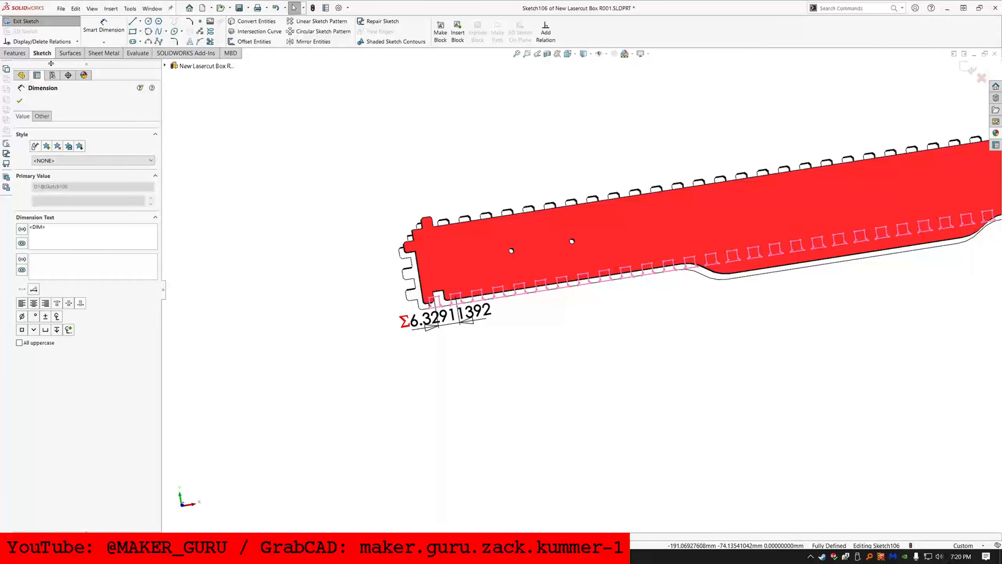
{"action": "scroll", "coordinate": [706, 276], "scroll_direction": "down", "scroll_amount": 4}
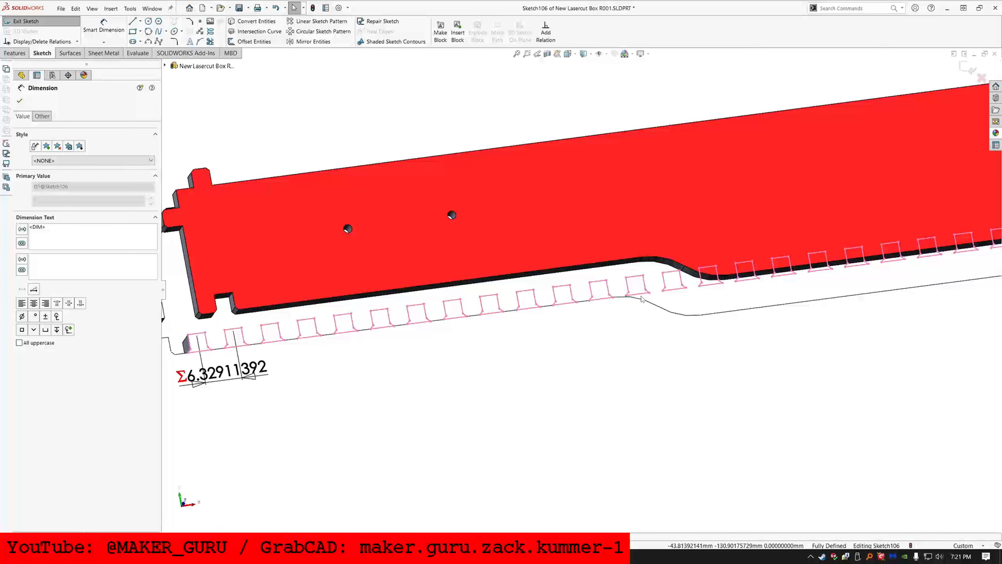
{"action": "scroll", "coordinate": [643, 300], "scroll_direction": "up", "scroll_amount": 3}
{"action": "scroll", "coordinate": [720, 281], "scroll_direction": "down", "scroll_amount": 6}
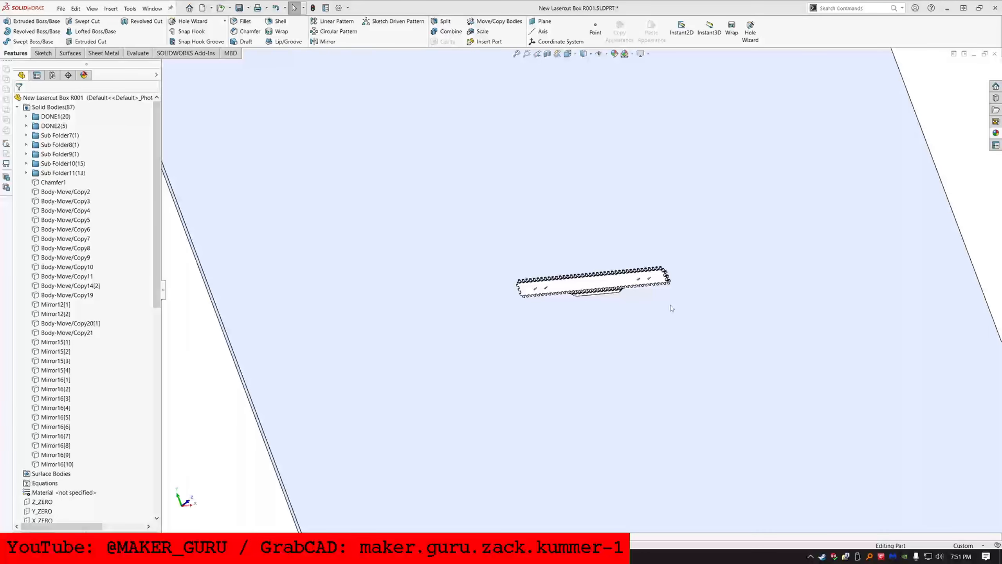
Step: Open Sketch106 under Boss-Extrude42 for editing
{"action": "left_click", "coordinate": [157, 322]}
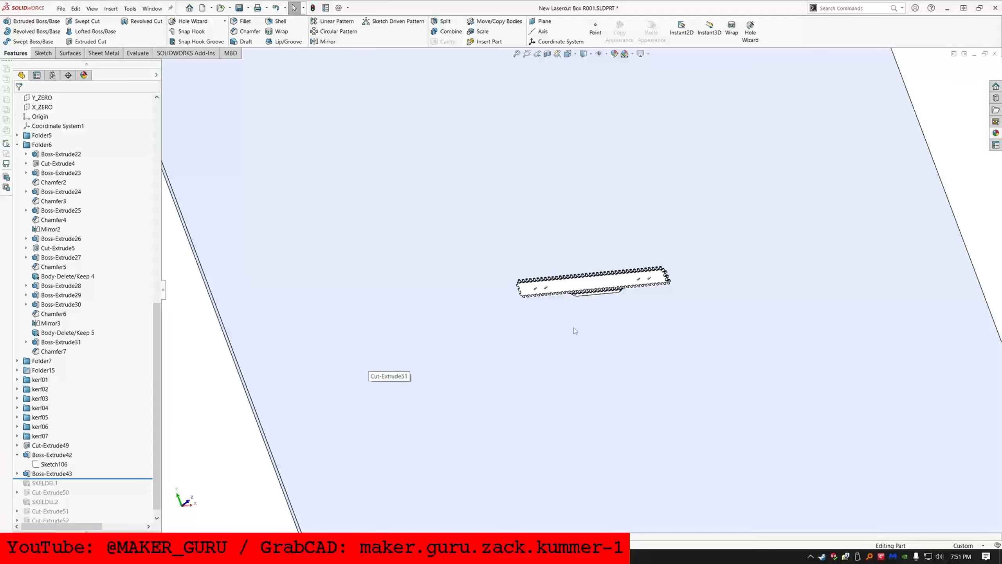
{"action": "scroll", "coordinate": [651, 297], "scroll_direction": "down", "scroll_amount": 1}
{"action": "scroll", "coordinate": [651, 297], "scroll_direction": "down", "scroll_amount": 3}
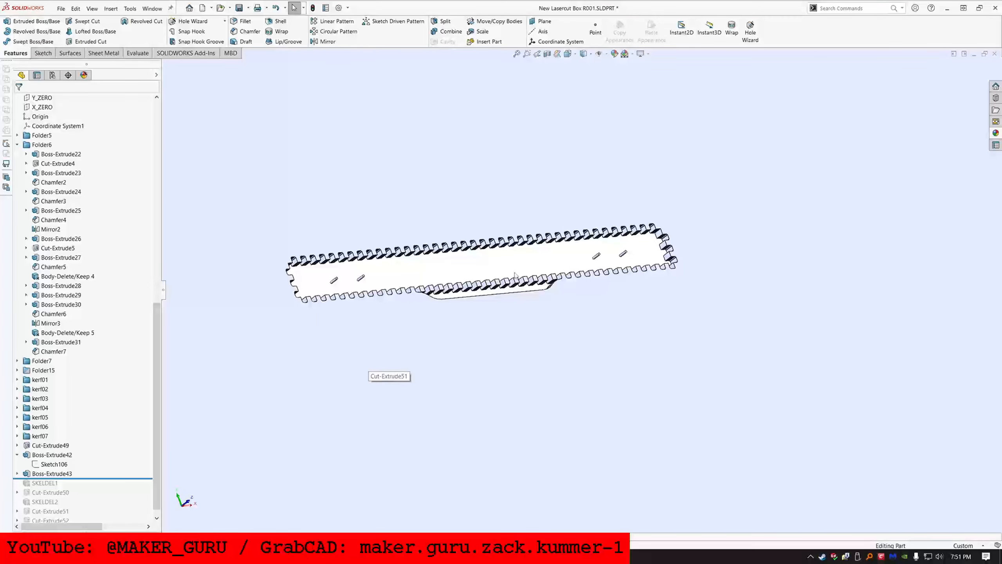
{"action": "left_click", "coordinate": [58, 454]}
{"action": "left_click", "coordinate": [82, 427]}
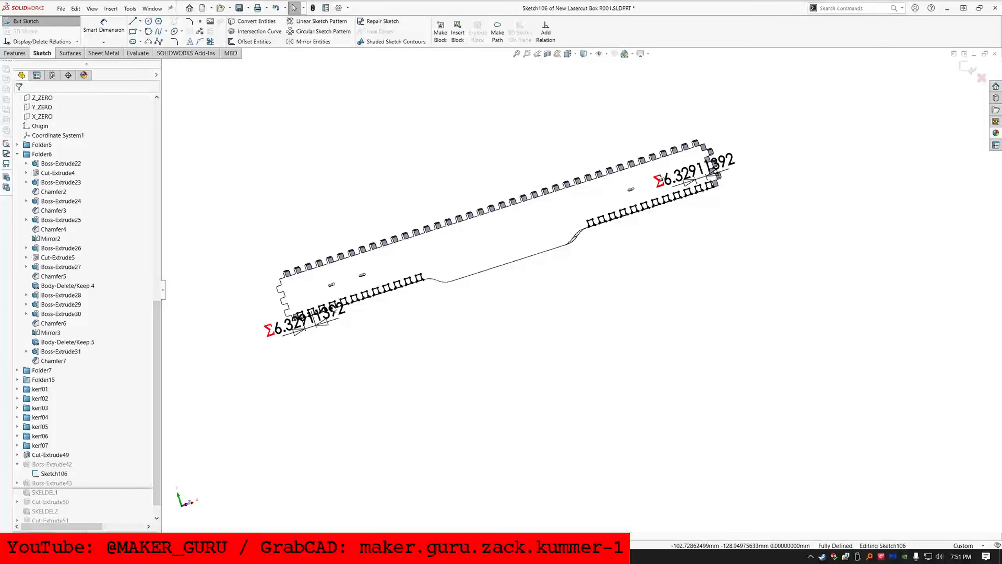
Step: Open the equation behind the instance count of the lower-left notch pattern
{"action": "scroll", "coordinate": [375, 304], "scroll_direction": "down", "scroll_amount": 2}
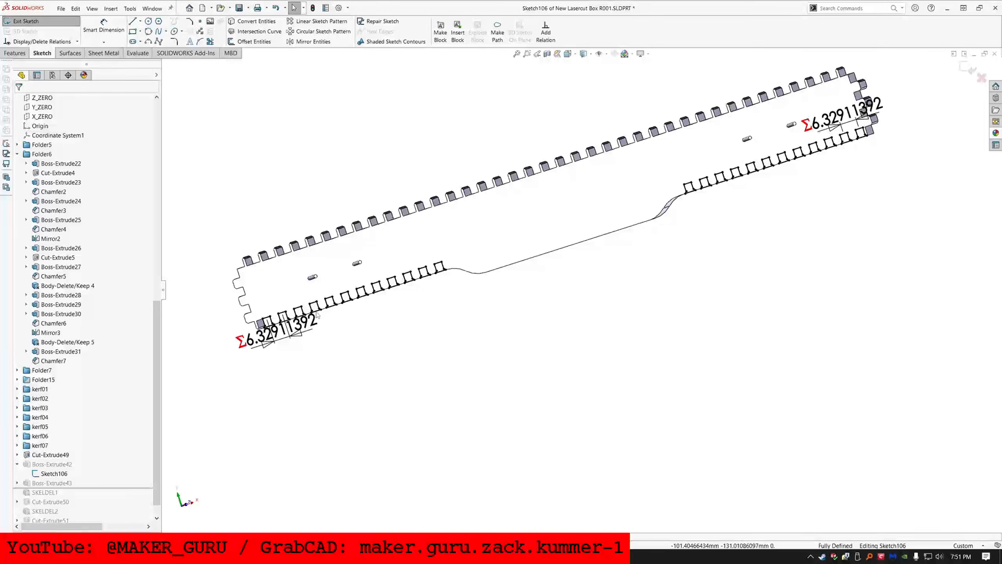
{"action": "scroll", "coordinate": [279, 299], "scroll_direction": "down", "scroll_amount": 4}
{"action": "left_click", "coordinate": [386, 297]}
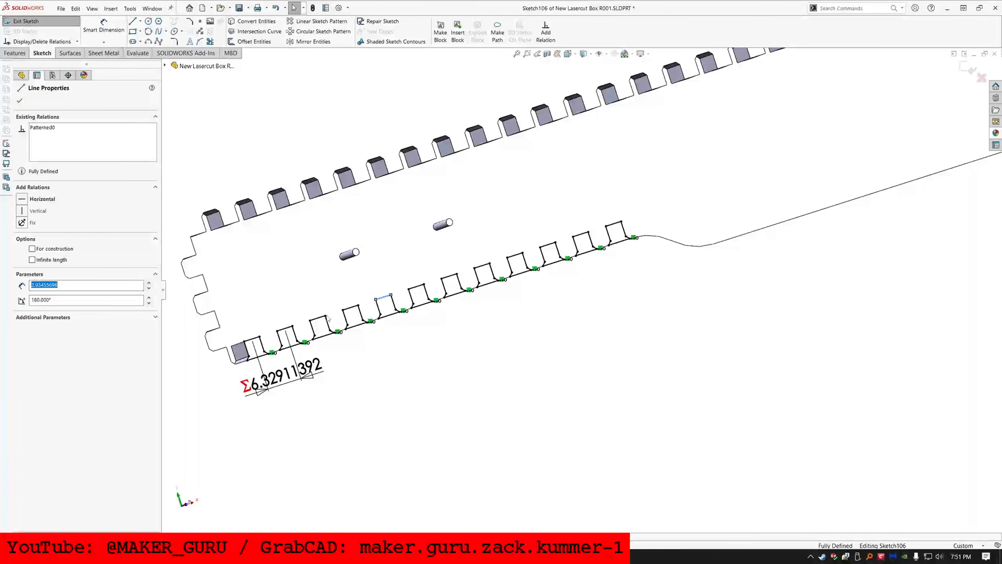
{"action": "left_click", "coordinate": [288, 329]}
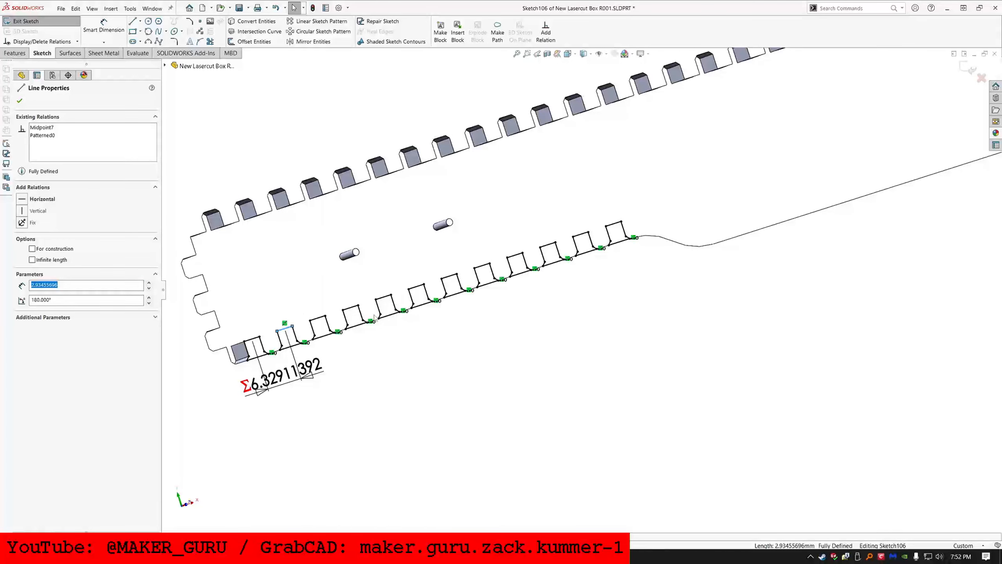
{"action": "scroll", "coordinate": [415, 347], "scroll_direction": "up", "scroll_amount": 2}
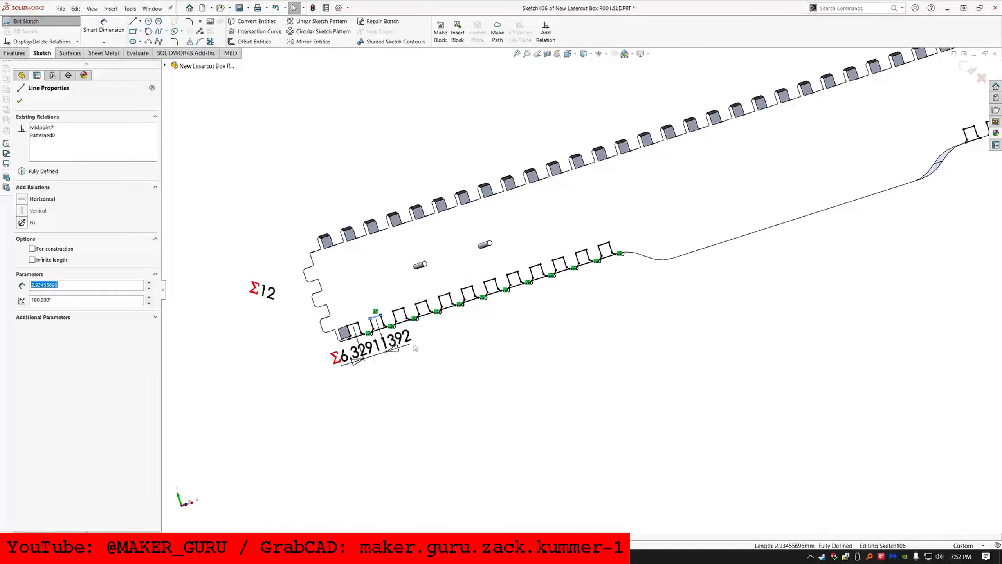
{"action": "double_click", "coordinate": [272, 294]}
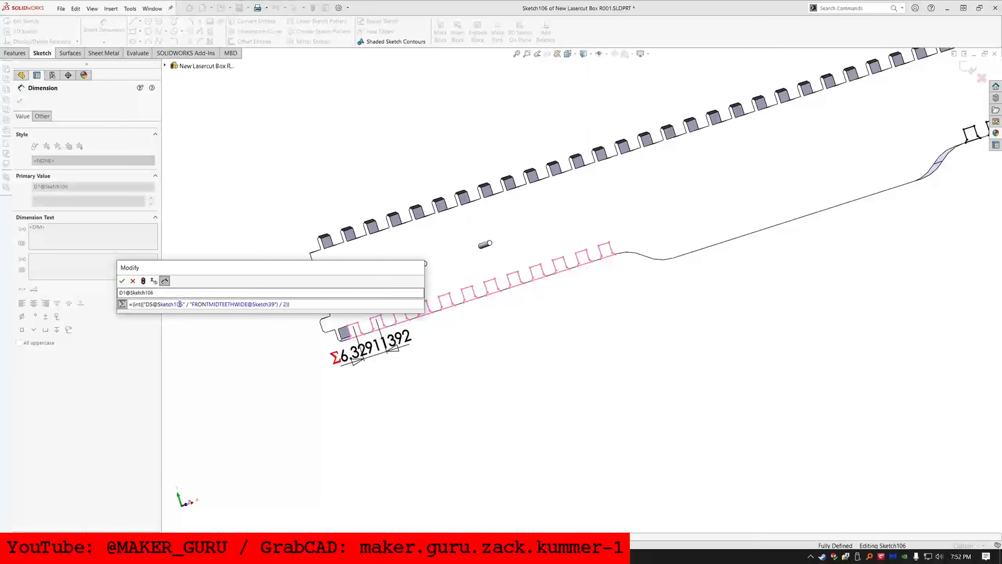
Step: Examine where the pattern's last notch meets the curved edge, close the count equation and exit the sketch
{"action": "middle_click_drag", "start_coordinate": [607, 272], "coordinate": [611, 321]}
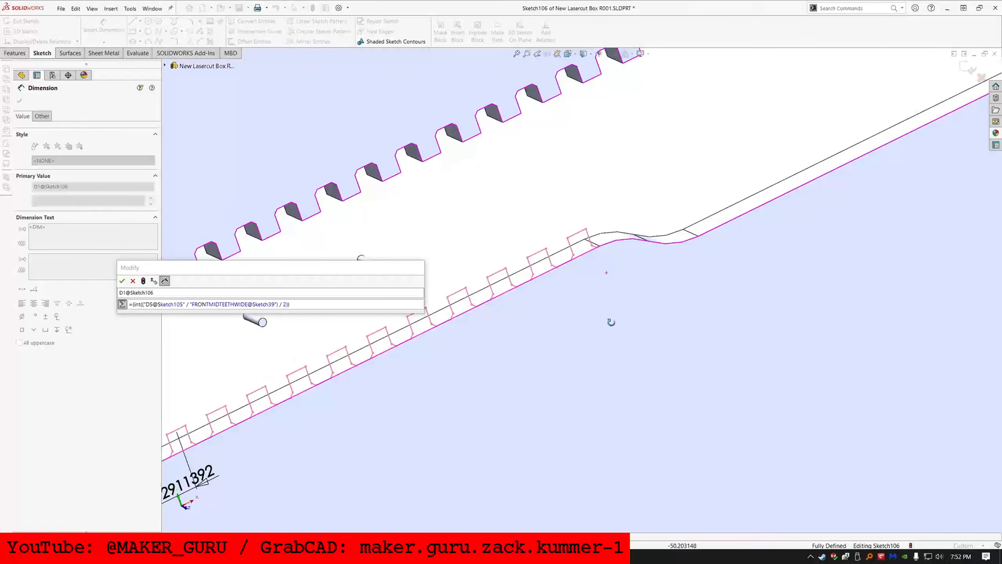
{"action": "scroll", "coordinate": [481, 322], "scroll_direction": "up", "scroll_amount": 5}
{"action": "scroll", "coordinate": [403, 408], "scroll_direction": "down", "scroll_amount": 3}
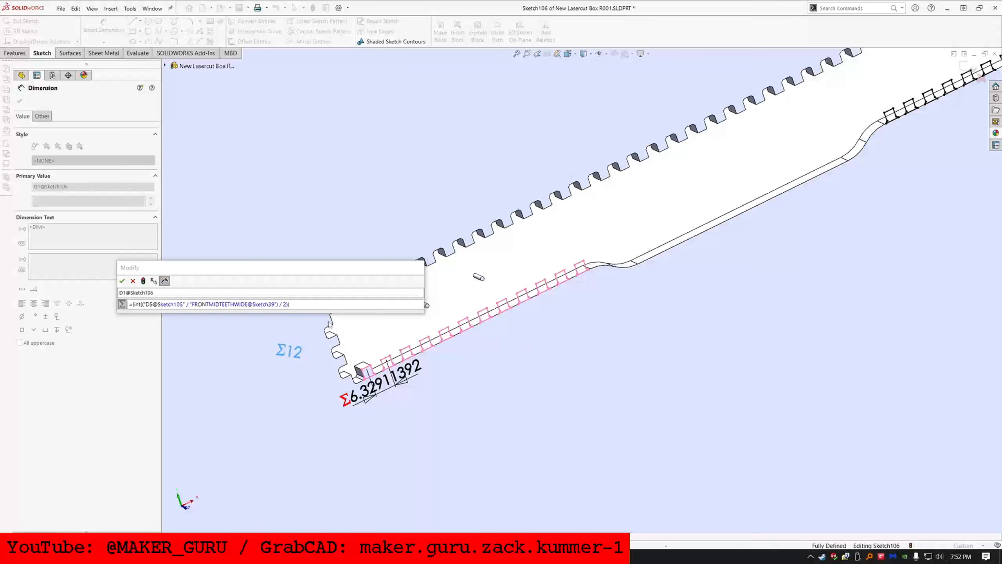
{"action": "scroll", "coordinate": [579, 275], "scroll_direction": "down", "scroll_amount": 5}
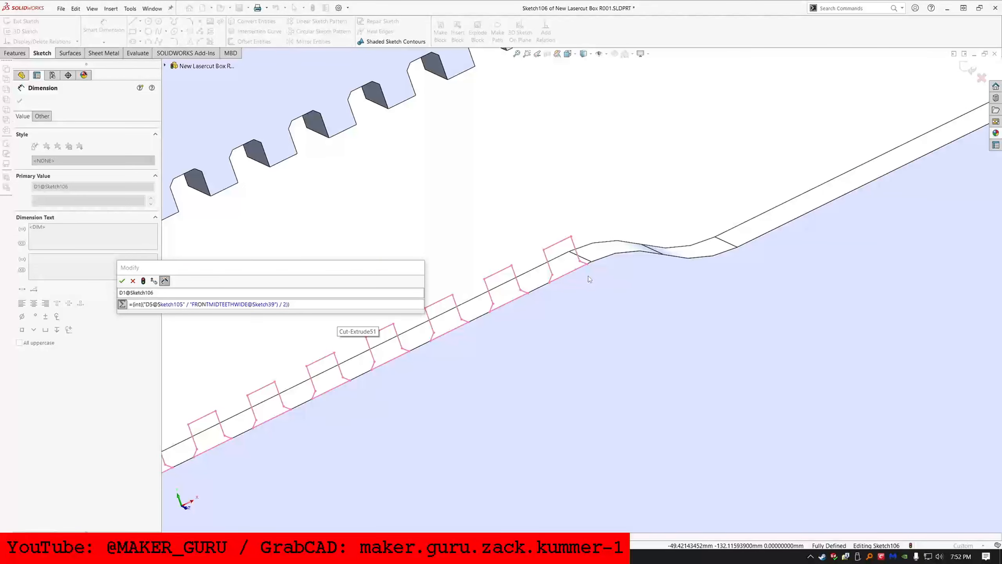
{"action": "scroll", "coordinate": [602, 264], "scroll_direction": "down", "scroll_amount": 3}
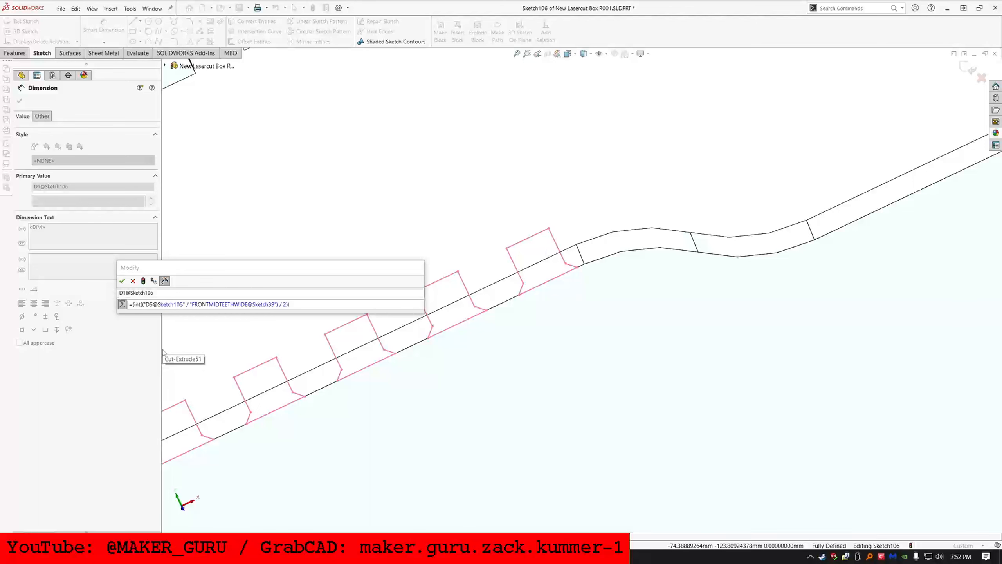
{"action": "left_click", "coordinate": [122, 281]}
{"action": "scroll", "coordinate": [416, 333], "scroll_direction": "up", "scroll_amount": 3}
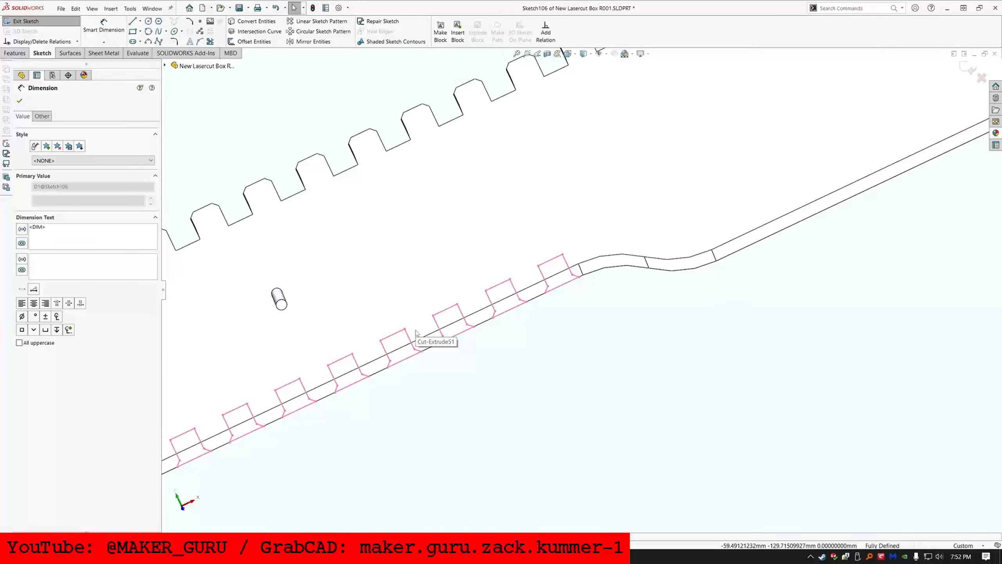
{"action": "scroll", "coordinate": [416, 333], "scroll_direction": "up", "scroll_amount": 4}
{"action": "left_click", "coordinate": [61, 24]}
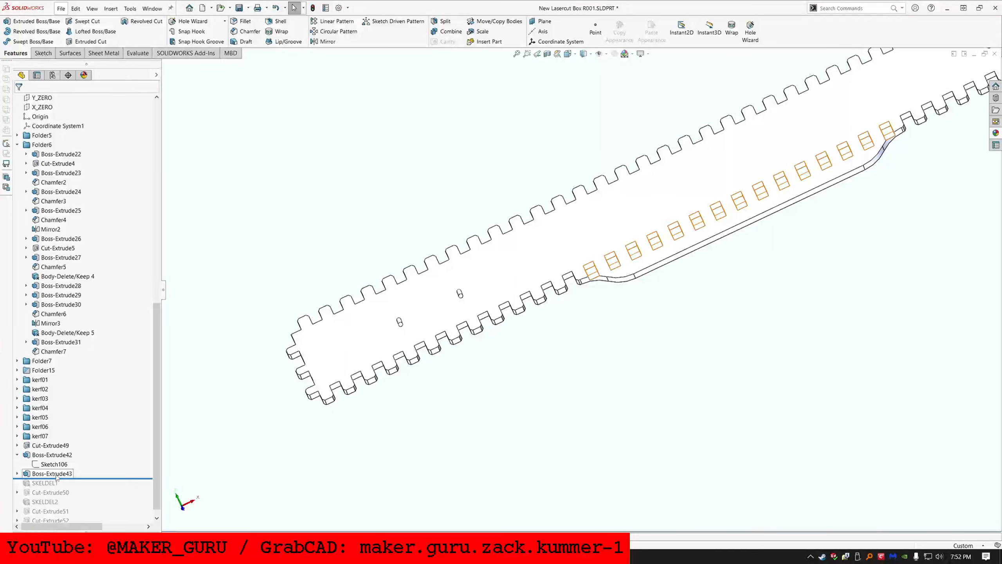
Step: Open Boss-Extrude43's sketch to examine the full row of squares, exit it and collapse Boss-Extrude42 in the feature tree
{"action": "left_click", "coordinate": [55, 473]}
{"action": "left_click", "coordinate": [74, 452]}
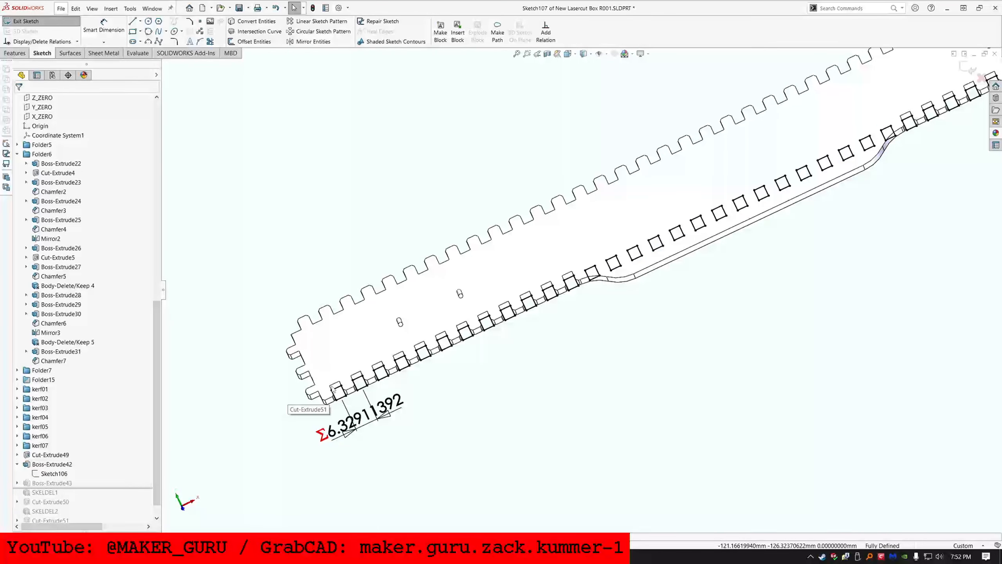
{"action": "scroll", "coordinate": [571, 287], "scroll_direction": "up", "scroll_amount": 2}
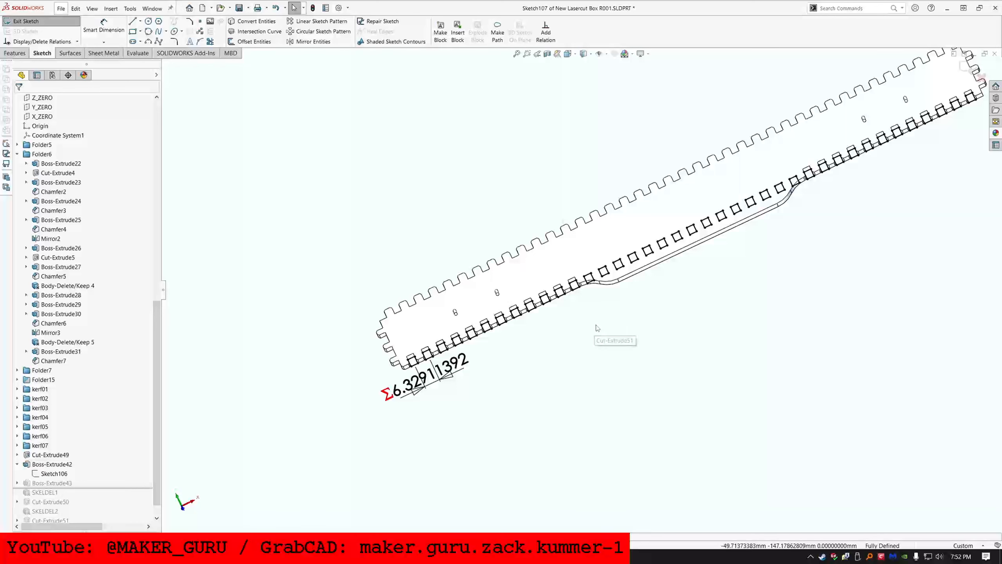
{"action": "scroll", "coordinate": [597, 327], "scroll_direction": "down", "scroll_amount": 1}
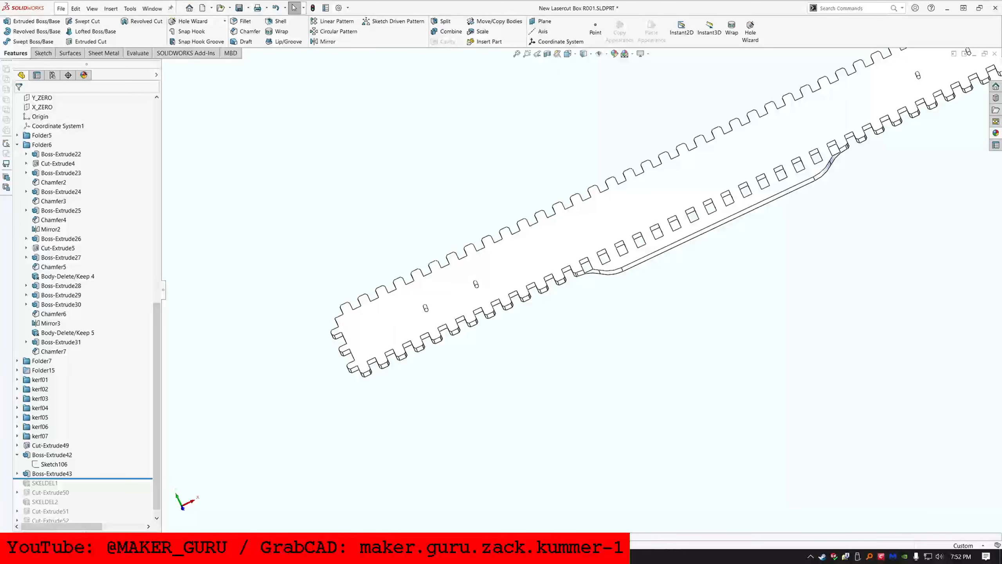
{"action": "left_click", "coordinate": [18, 456]}
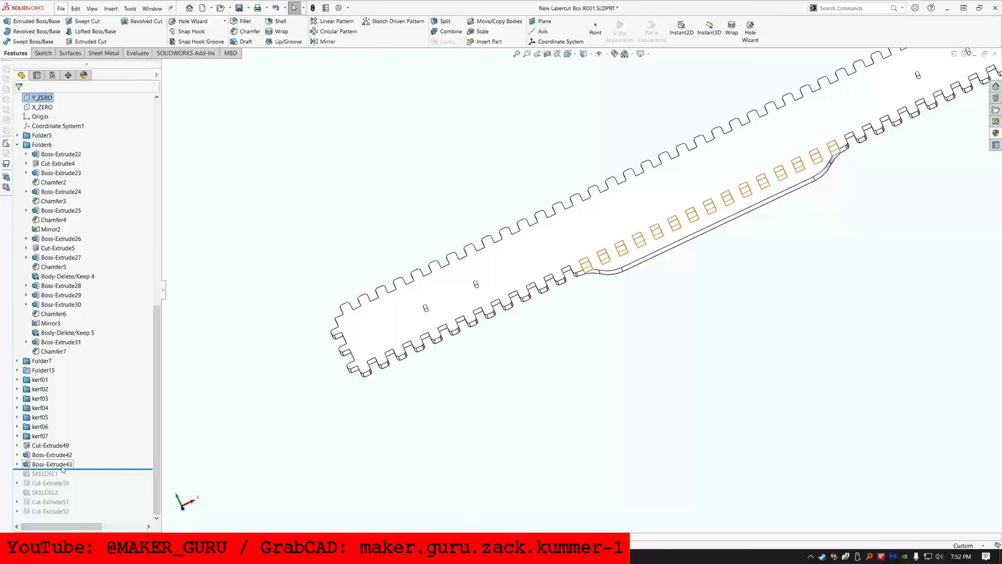
Step: Inspect the toothed edges of the panel and roll the feature history forward past SKELDEL1
{"action": "scroll", "coordinate": [91, 302], "scroll_direction": "up", "scroll_amount": 6}
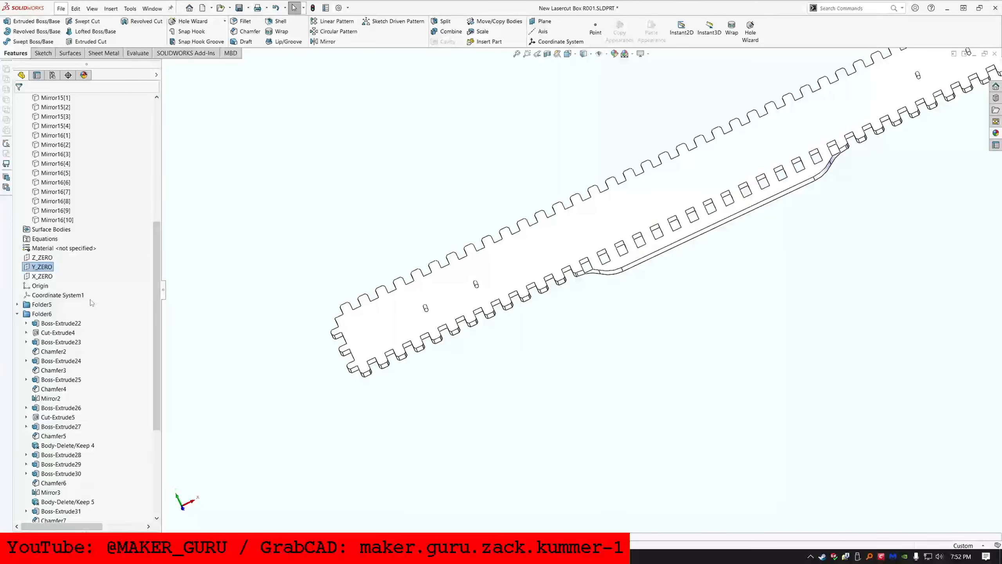
{"action": "scroll", "coordinate": [658, 269], "scroll_direction": "down", "scroll_amount": 2}
{"action": "middle_click_drag", "start_coordinate": [653, 296], "coordinate": [649, 287]}
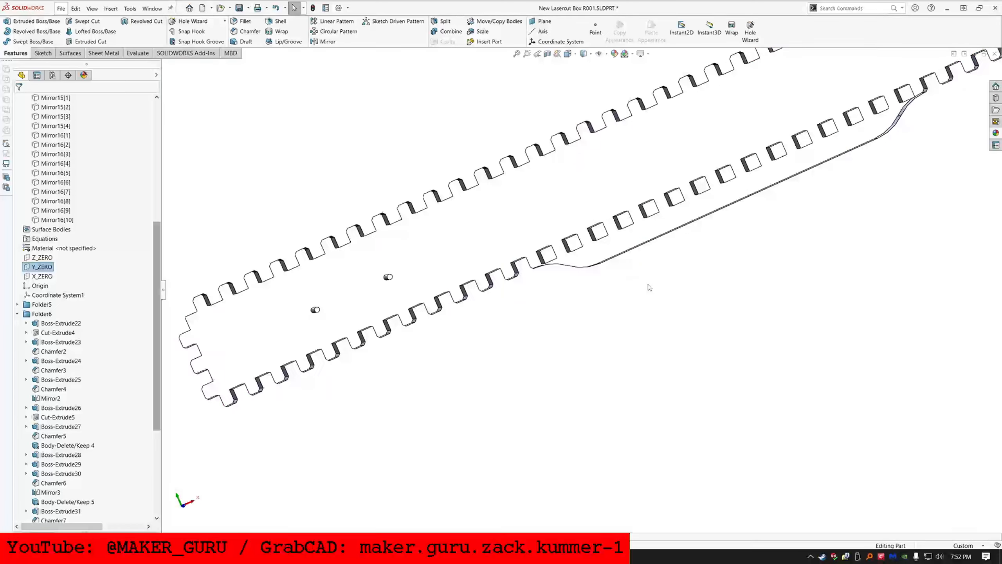
{"action": "scroll", "coordinate": [591, 290], "scroll_direction": "up", "scroll_amount": 7}
{"action": "scroll", "coordinate": [80, 441], "scroll_direction": "down", "scroll_amount": 6}
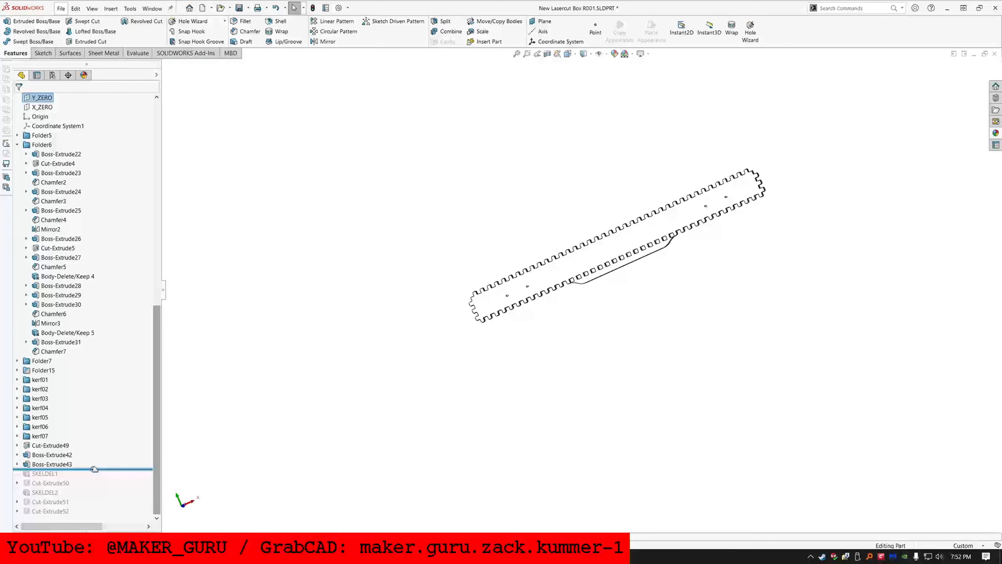
{"action": "left_click_drag", "start_coordinate": [94, 469], "coordinate": [67, 478]}
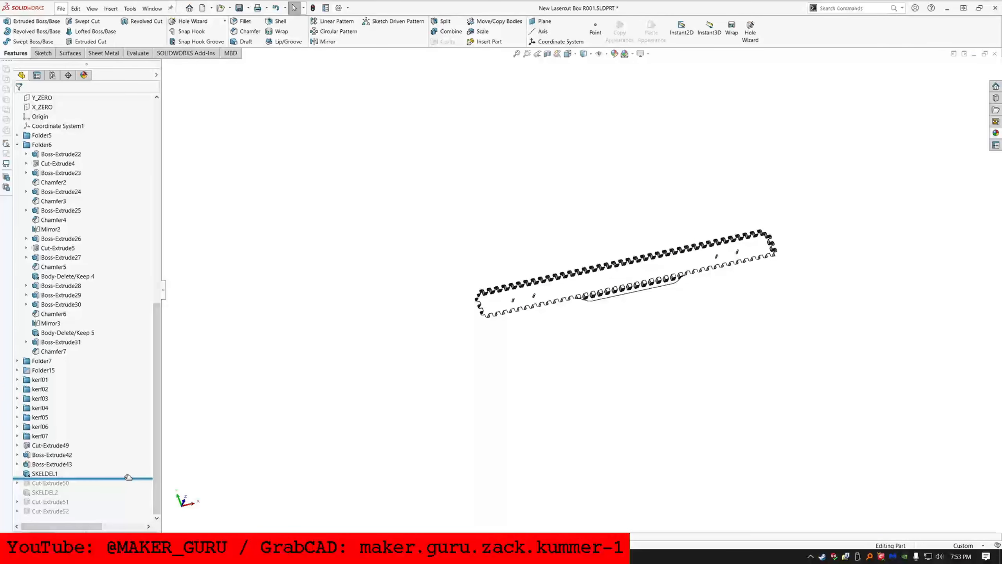
Step: Roll the feature history forward past Cut-Extrude50 and select that feature to inspect its rows of cuts
{"action": "left_click_drag", "start_coordinate": [127, 482], "coordinate": [121, 488]}
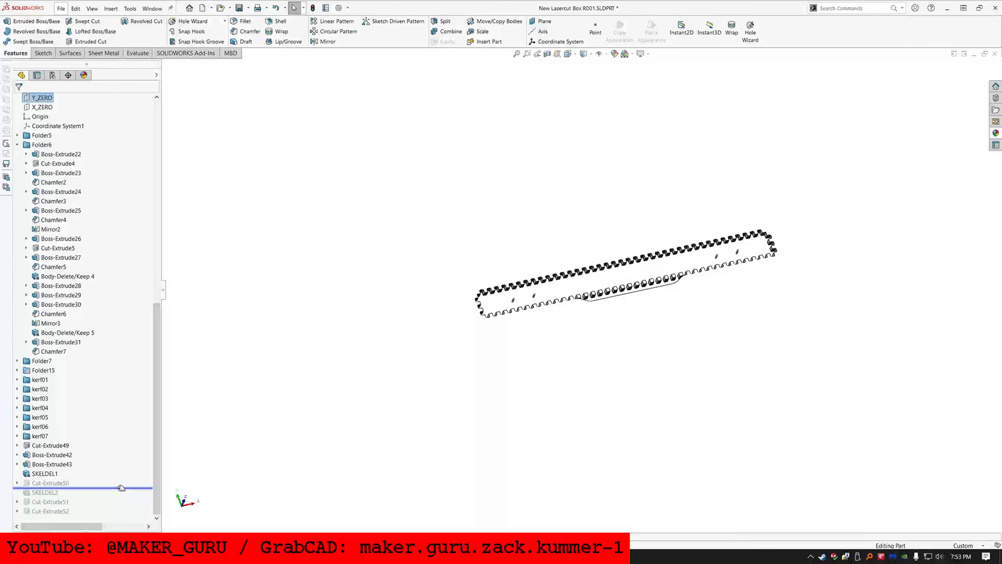
{"action": "left_click", "coordinate": [38, 482]}
{"action": "scroll", "coordinate": [582, 300], "scroll_direction": "up", "scroll_amount": 7}
{"action": "scroll", "coordinate": [629, 307], "scroll_direction": "down", "scroll_amount": 2}
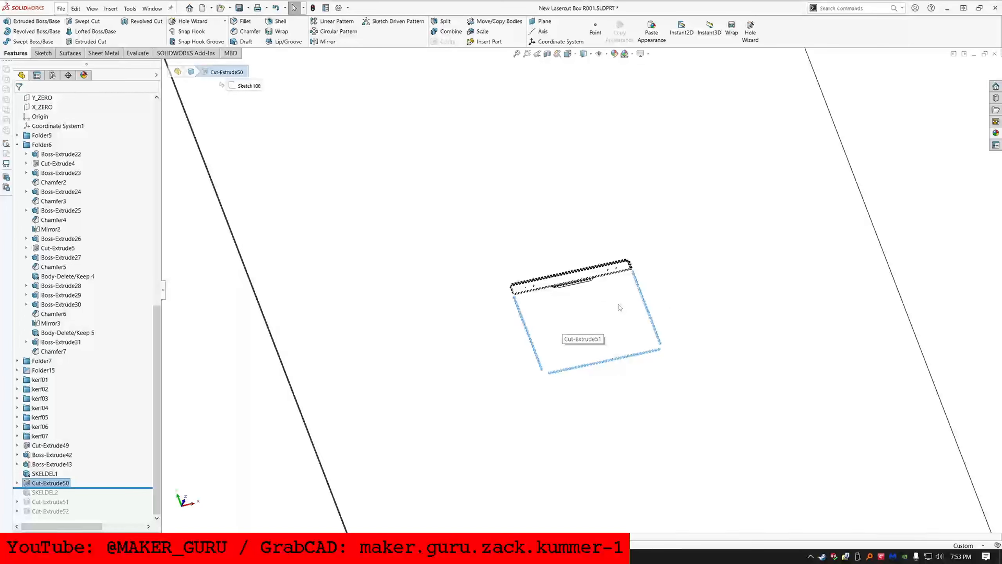
{"action": "scroll", "coordinate": [619, 308], "scroll_direction": "down", "scroll_amount": 4}
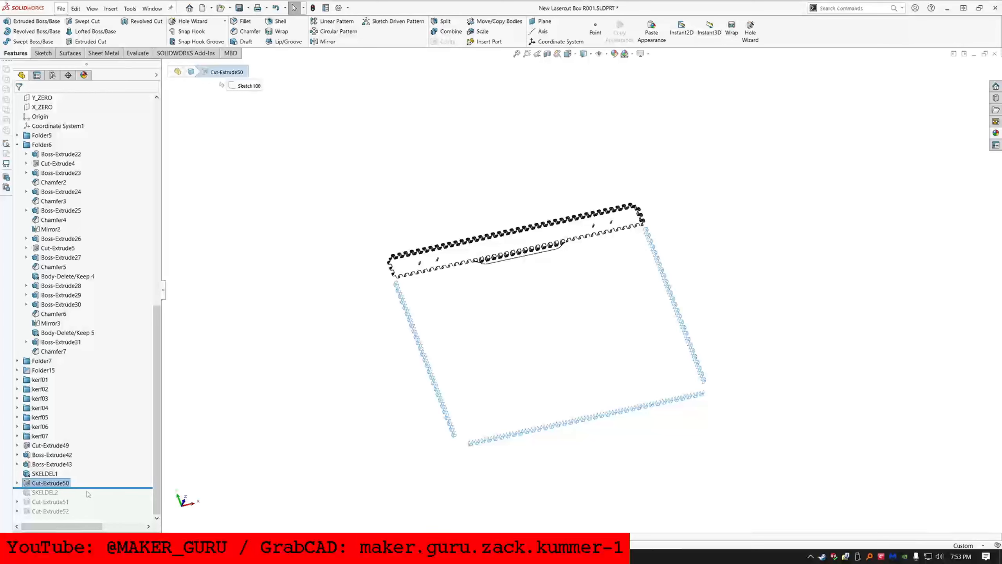
Step: Roll the feature history to the end, inspect Cut-Extrude51 and Cut-Extrude52, and select the solid bodies folder
{"action": "left_click_drag", "start_coordinate": [94, 489], "coordinate": [100, 529]}
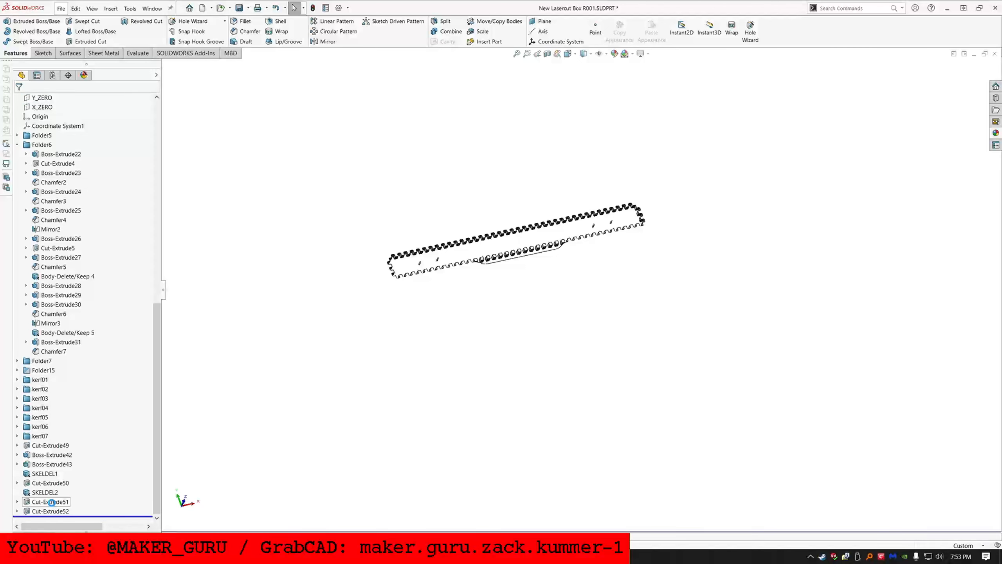
{"action": "left_click", "coordinate": [50, 502]}
{"action": "scroll", "coordinate": [572, 242], "scroll_direction": "up", "scroll_amount": 3}
{"action": "scroll", "coordinate": [572, 243], "scroll_direction": "down", "scroll_amount": 2}
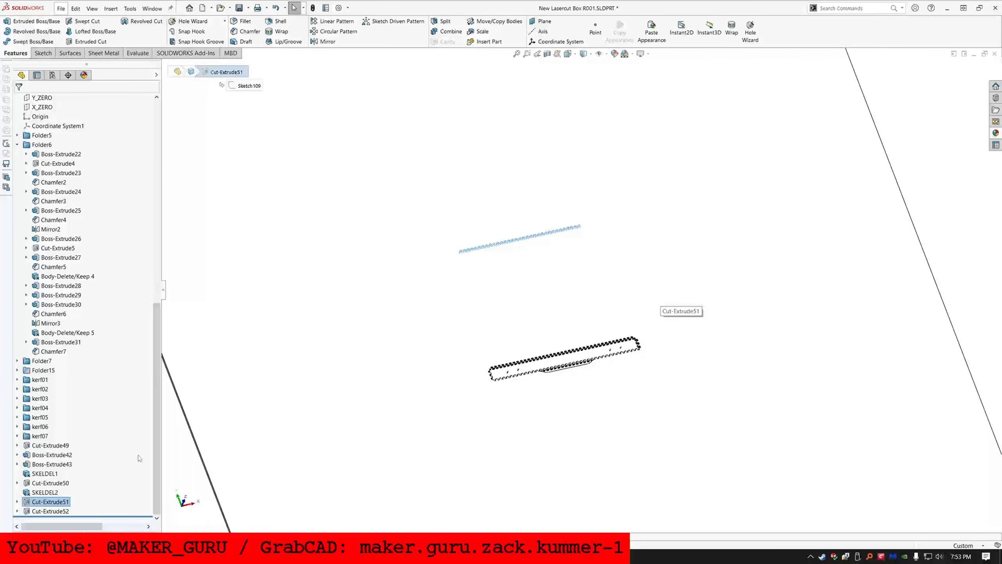
{"action": "left_click", "coordinate": [47, 511]}
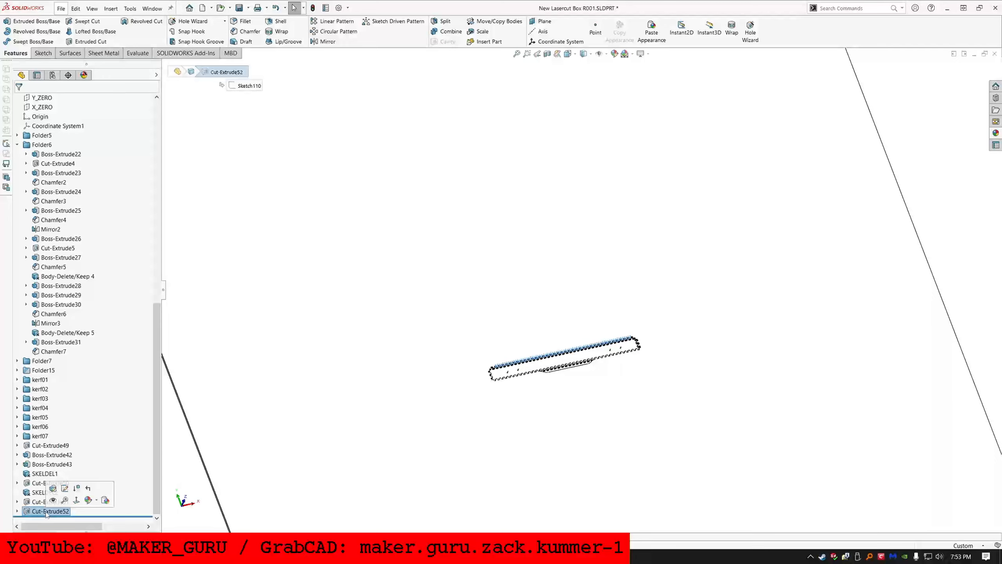
{"action": "scroll", "coordinate": [87, 340], "scroll_direction": "up", "scroll_amount": 15}
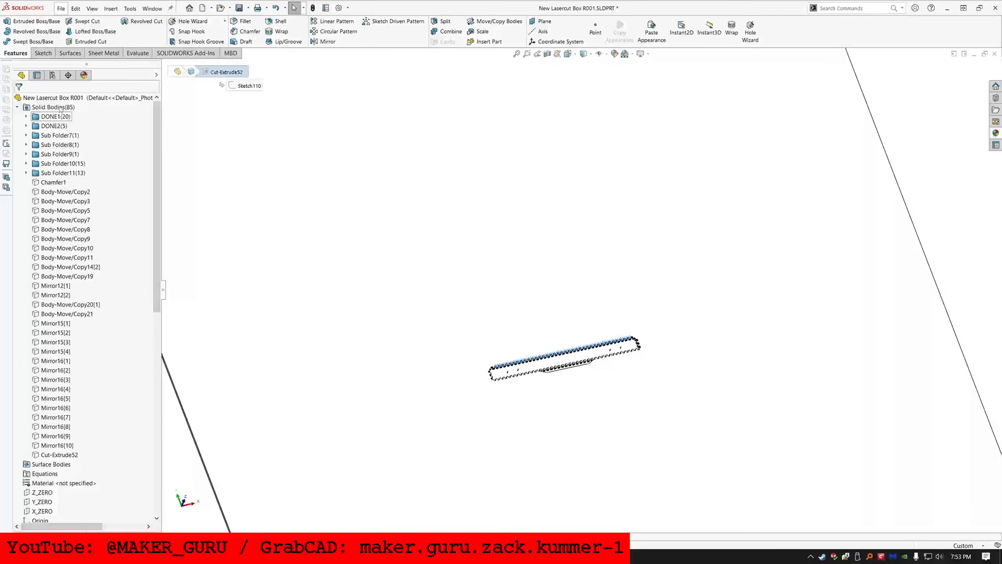
{"action": "left_click", "coordinate": [59, 107]}
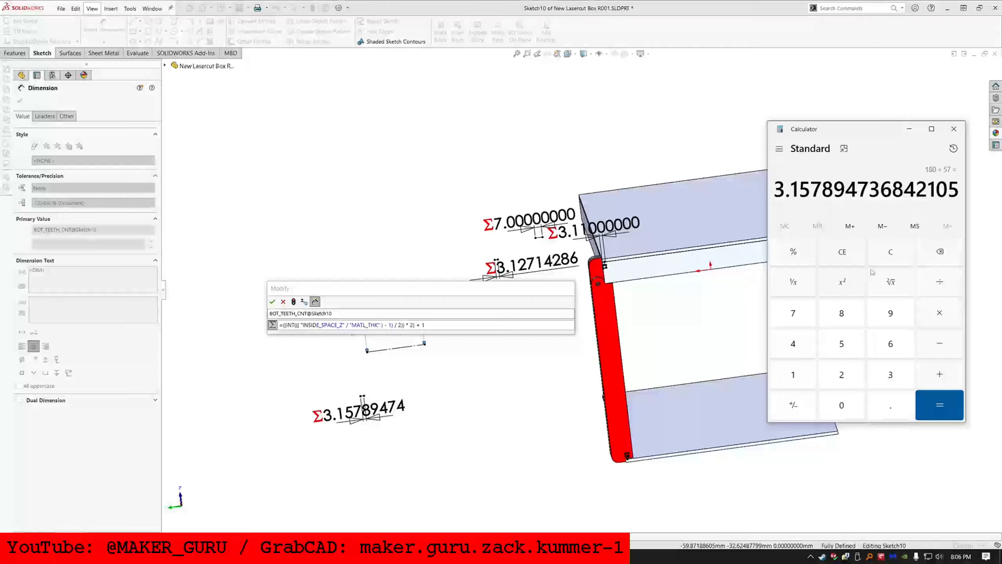
Step: Enter 3.11 in the Calculator and open the spacing dimension of the tooth pattern in Sketch112
{"action": "type", "text": "3.11"}
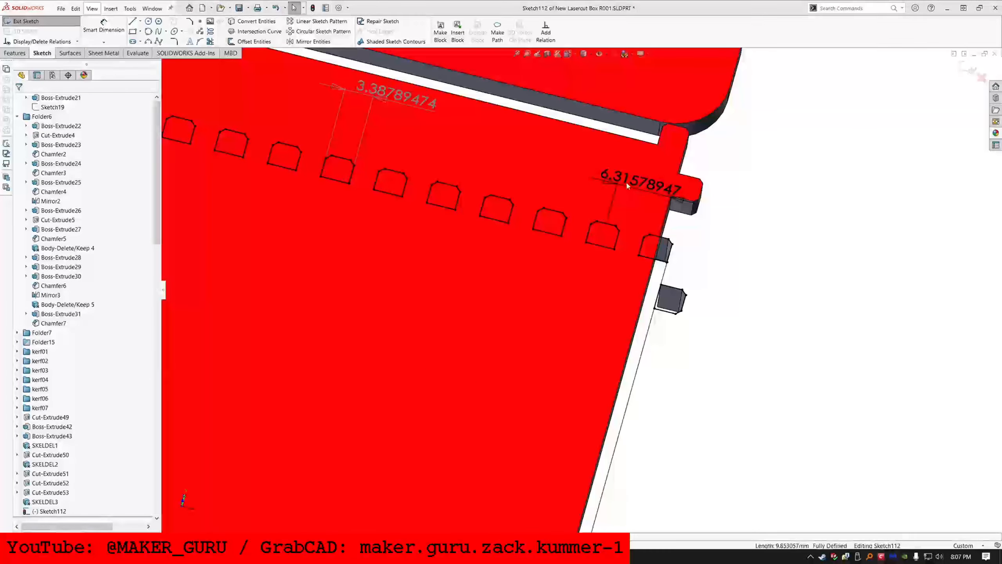
{"action": "double_click", "coordinate": [628, 186]}
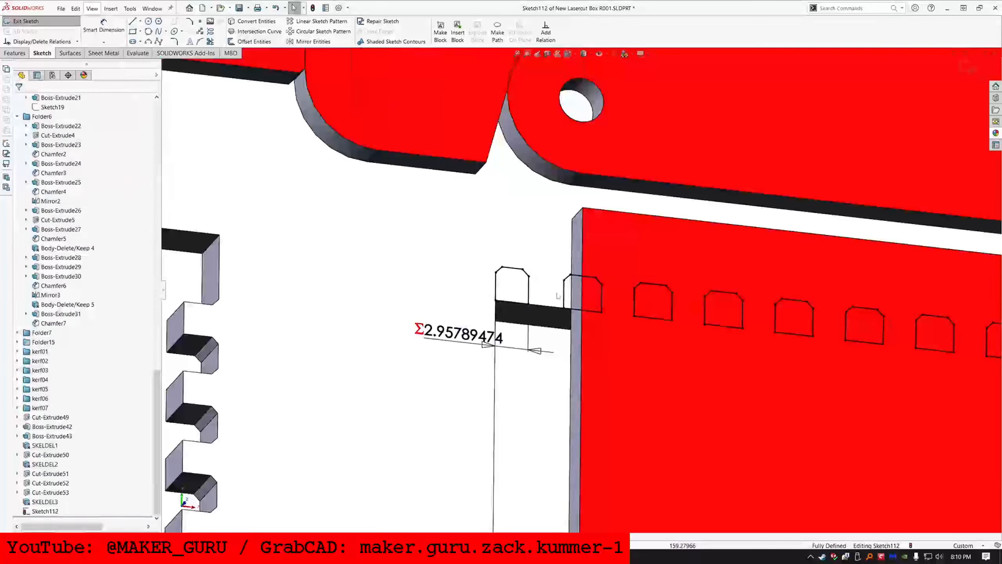
Step: Measure the gaps between neighbouring tooth outlines at the start of the row in Sketch112
{"action": "left_click", "coordinate": [634, 302]}
{"action": "left_click", "coordinate": [601, 296], "text": "ctrl"}
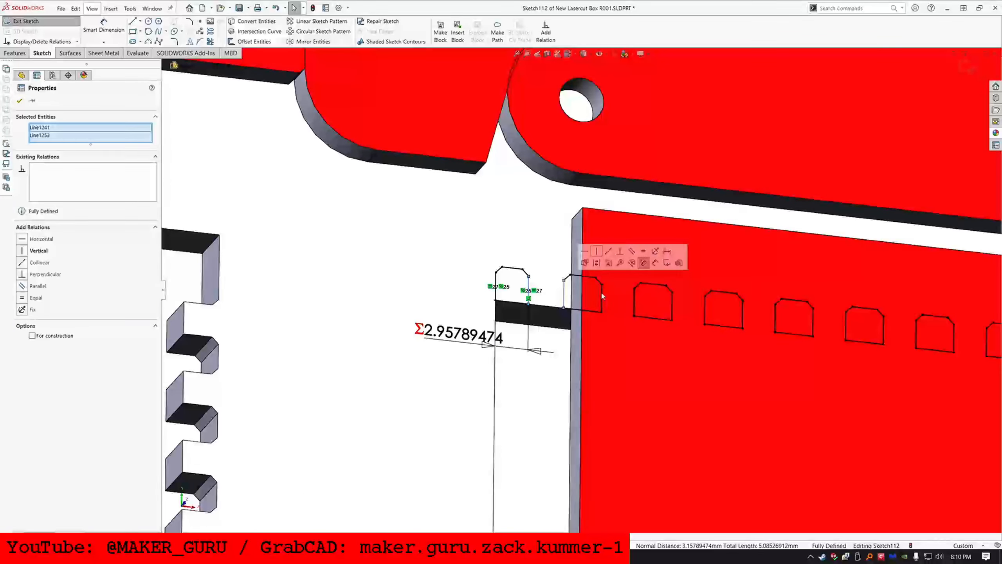
{"action": "left_click", "coordinate": [705, 308]}
{"action": "left_click", "coordinate": [673, 304], "text": "ctrl"}
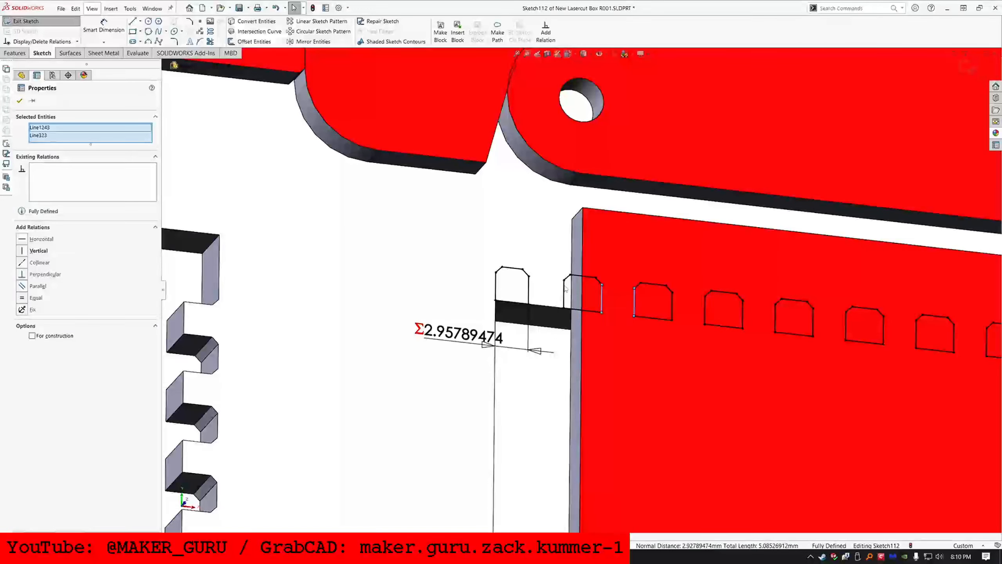
{"action": "left_click", "coordinate": [529, 289]}
Step: Add .23 to the first tooth's width equation and pick the adjacent tooth lines to check the geometry
{"action": "double_click", "coordinate": [446, 332]}
{"action": "left_click", "coordinate": [436, 340]}
{"action": "type", "text": "+.23"}
{"action": "key", "text": "Return"}
{"action": "left_click", "coordinate": [530, 294]}
{"action": "left_click", "coordinate": [601, 299]}
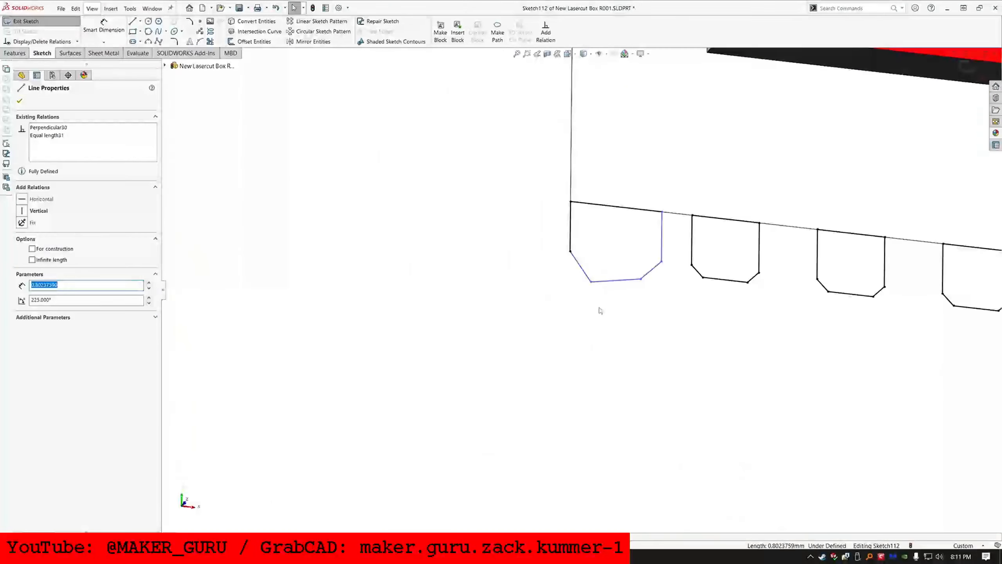
{"action": "left_click", "coordinate": [662, 224], "text": "ctrl"}
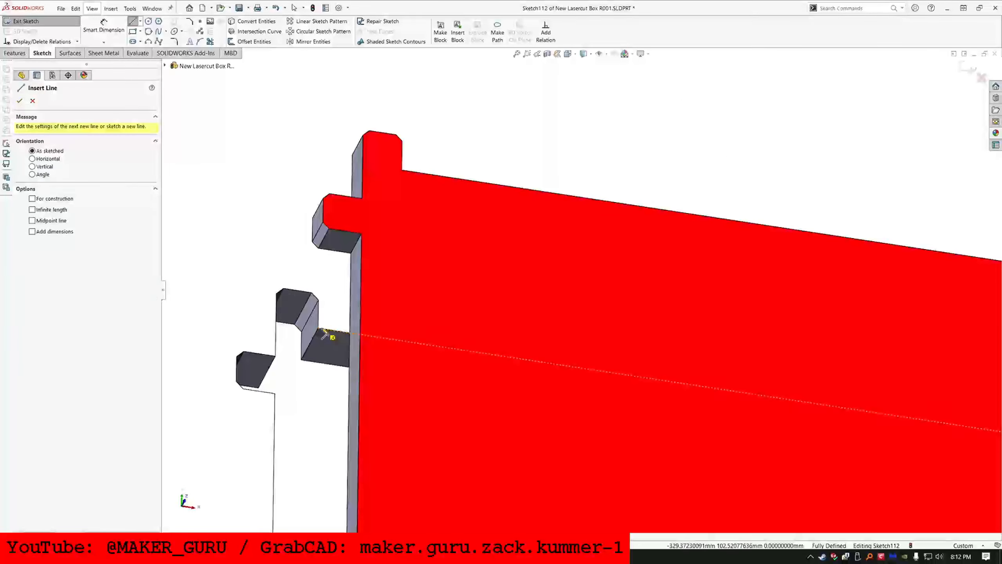
Step: Trace the corner tooth outline at the end of the white panel opening with connected lines in Sketch112
{"action": "left_click", "coordinate": [277, 294]}
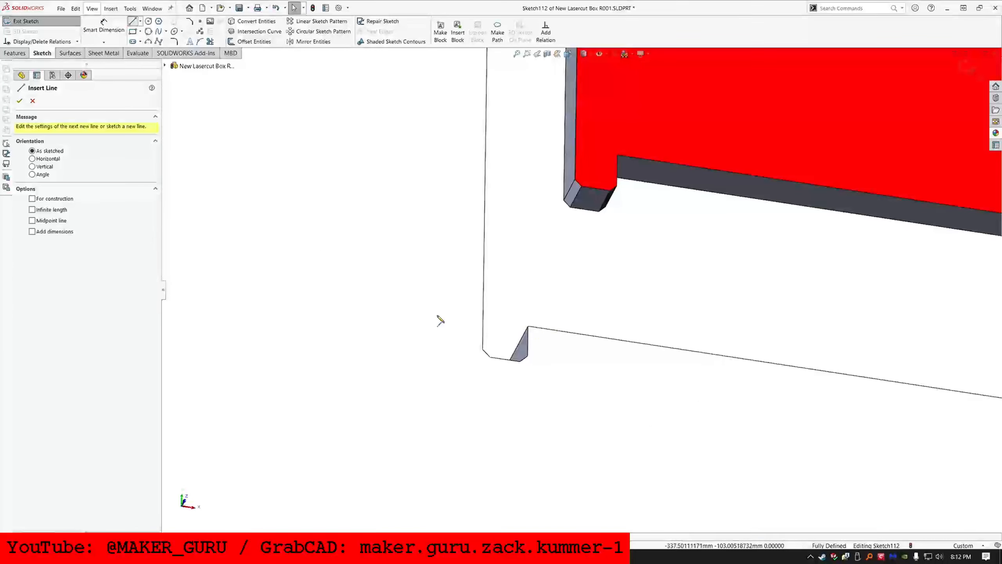
{"action": "left_click", "coordinate": [528, 326]}
{"action": "left_click", "coordinate": [528, 356]}
{"action": "left_click", "coordinate": [520, 362]}
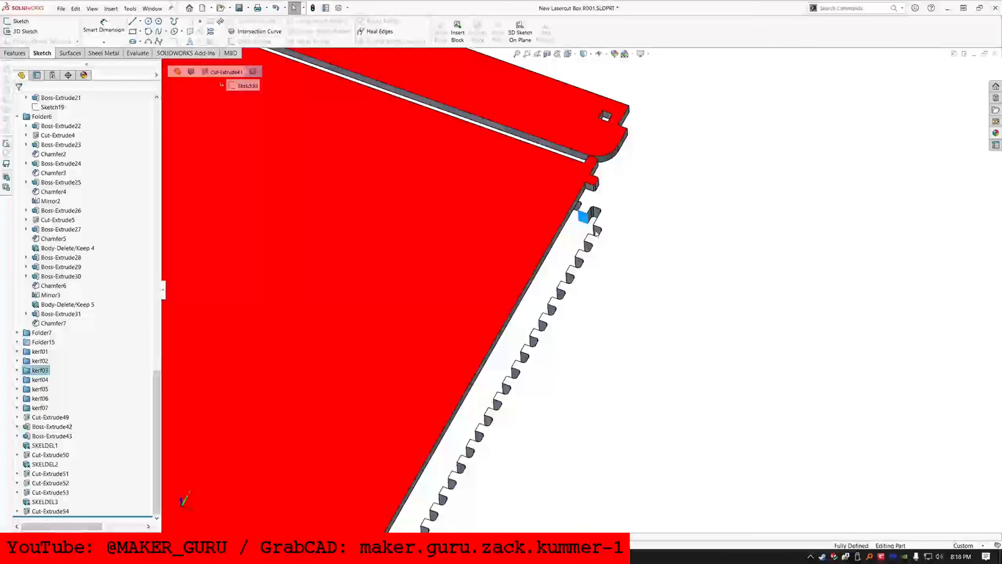
Step: Edit the SKELDEL3 body deletion and select the Body-Move/Copy2 solid body
{"action": "left_click", "coordinate": [45, 501]}
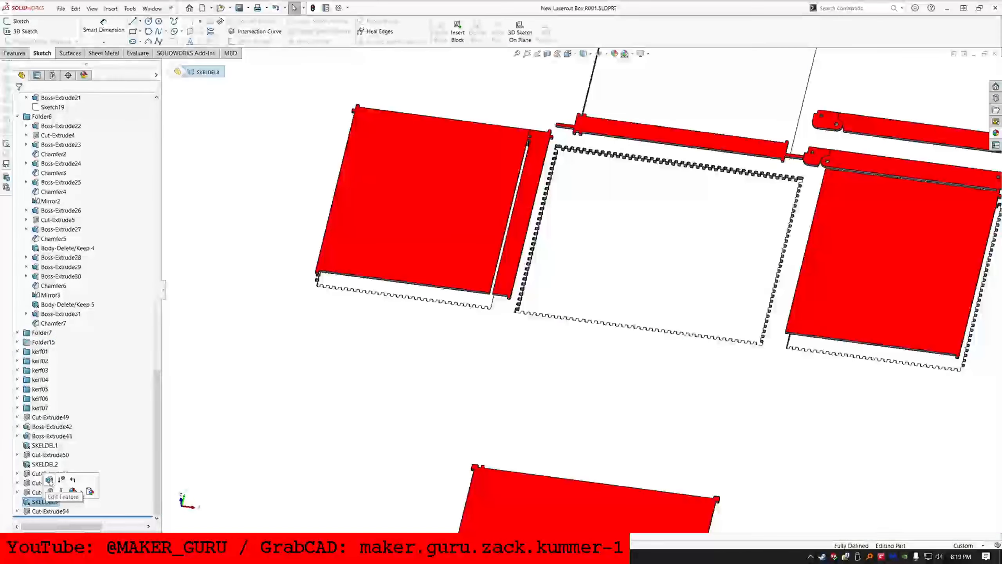
{"action": "left_click", "coordinate": [49, 480]}
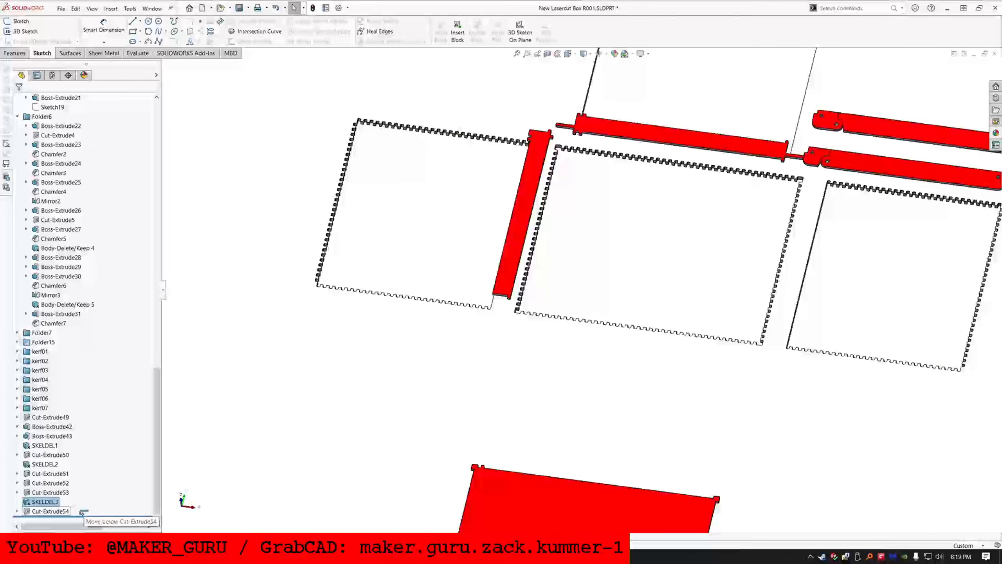
{"action": "middle_click_drag", "start_coordinate": [438, 355], "coordinate": [422, 378]}
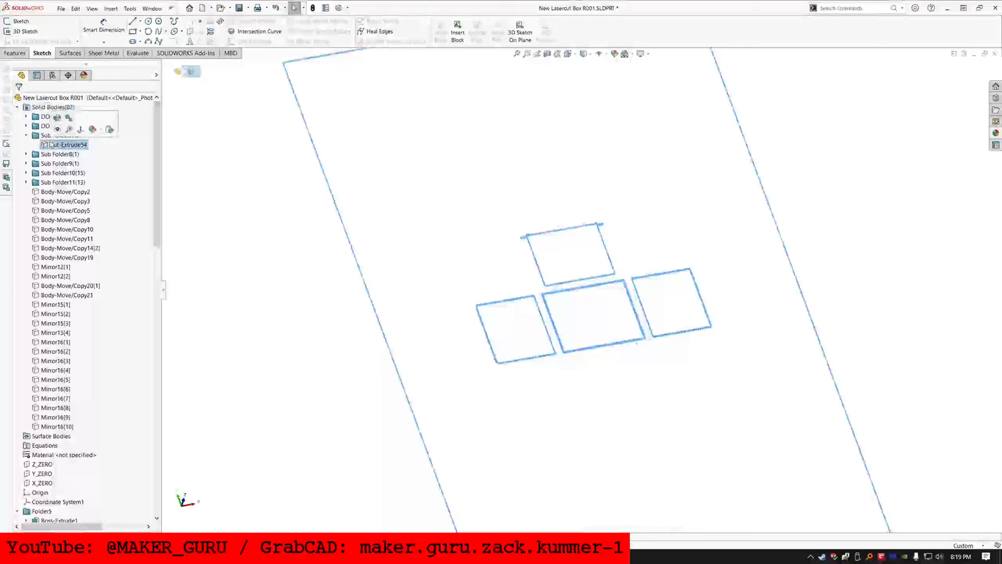
{"action": "left_click", "coordinate": [65, 191]}
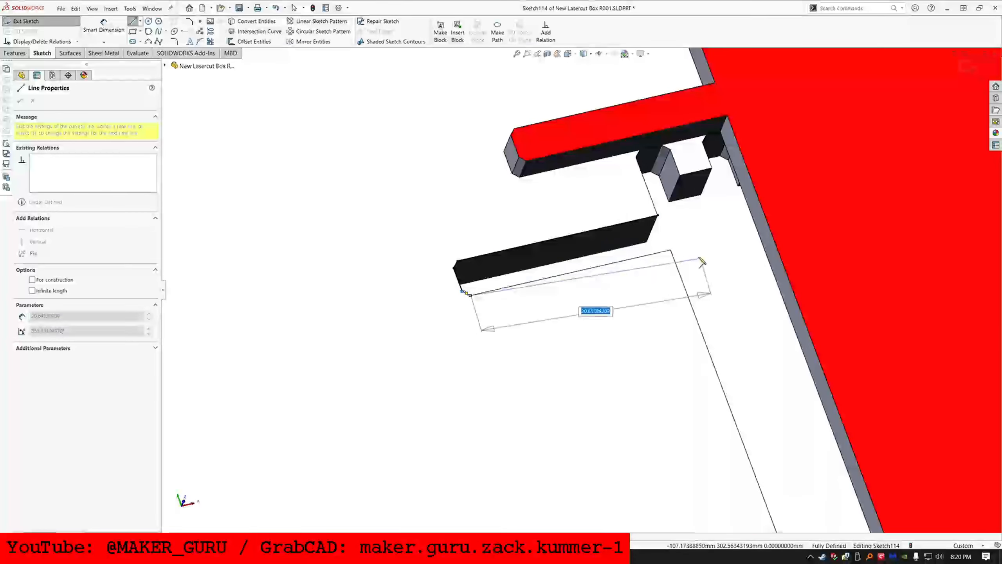
Step: Trace the long corner tab outlines at both ends of the panel with connected lines in Sketch114
{"action": "left_click", "coordinate": [670, 250]}
{"action": "left_click", "coordinate": [659, 215]}
{"action": "scroll", "coordinate": [696, 287], "scroll_direction": "up", "scroll_amount": 6}
{"action": "scroll", "coordinate": [671, 249], "scroll_direction": "down", "scroll_amount": 5}
{"action": "left_click", "coordinate": [589, 355]}
{"action": "left_click", "coordinate": [591, 382]}
{"action": "left_click", "coordinate": [741, 355]}
{"action": "left_click", "coordinate": [744, 350]}
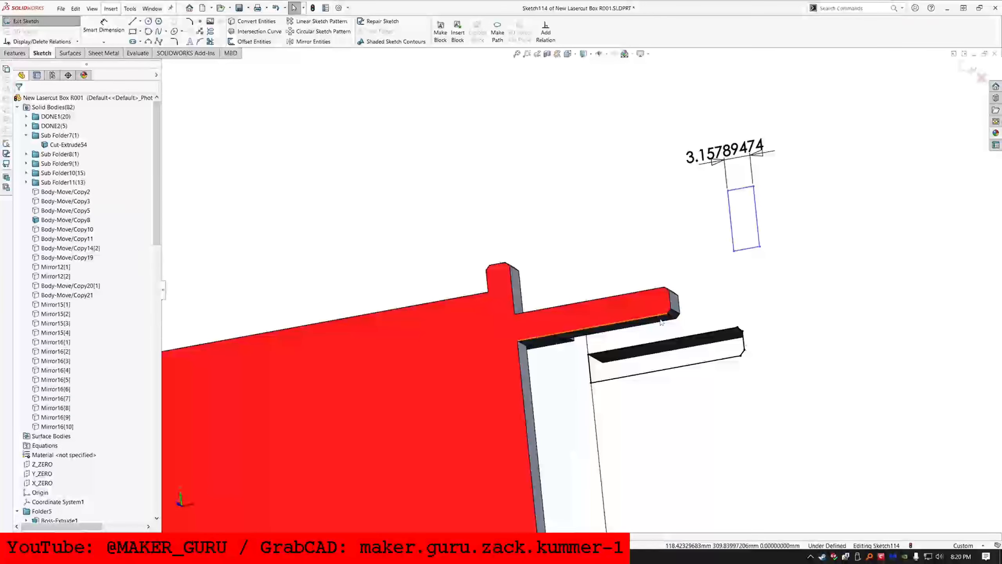
Step: Linearly pattern all Sketch114 outlines along the panel's side edge and link the spacing to "BOT_TEETH_WIDE@Sketch10"
{"action": "key", "text": "ctrl+a"}
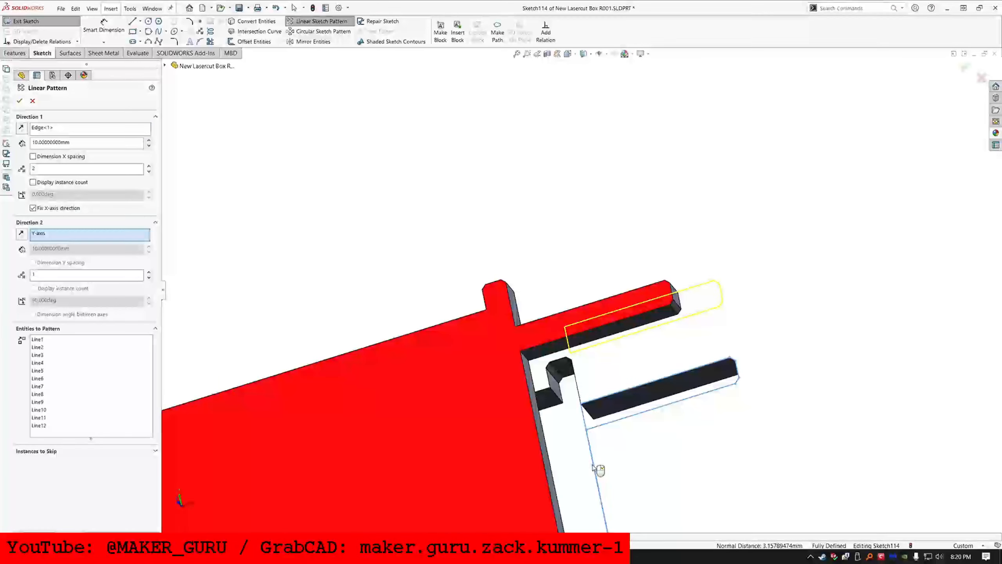
{"action": "left_click", "coordinate": [19, 100]}
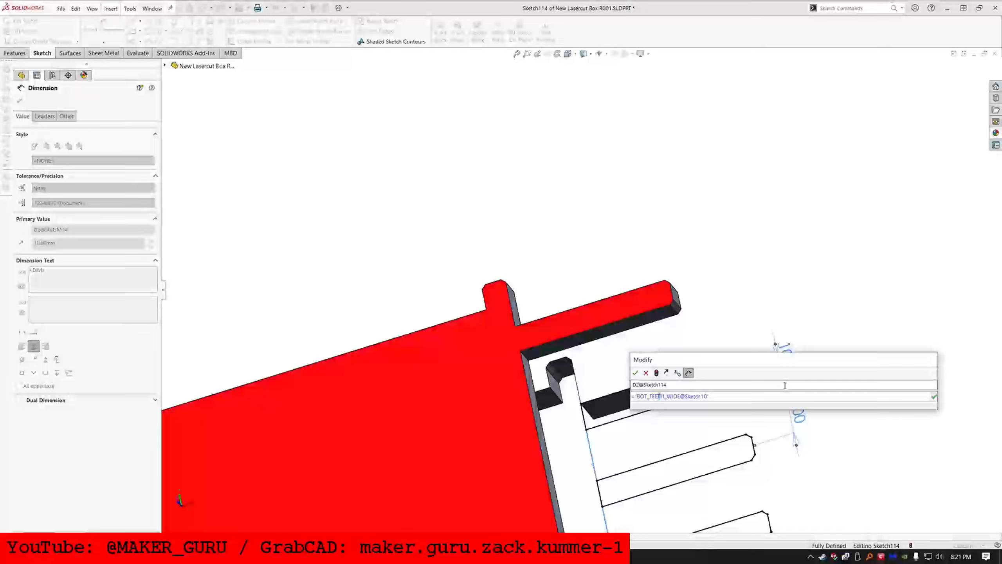
{"action": "key", "text": "alt+Tab"}
{"action": "left_click_drag", "start_coordinate": [580, 278], "coordinate": [673, 277]}
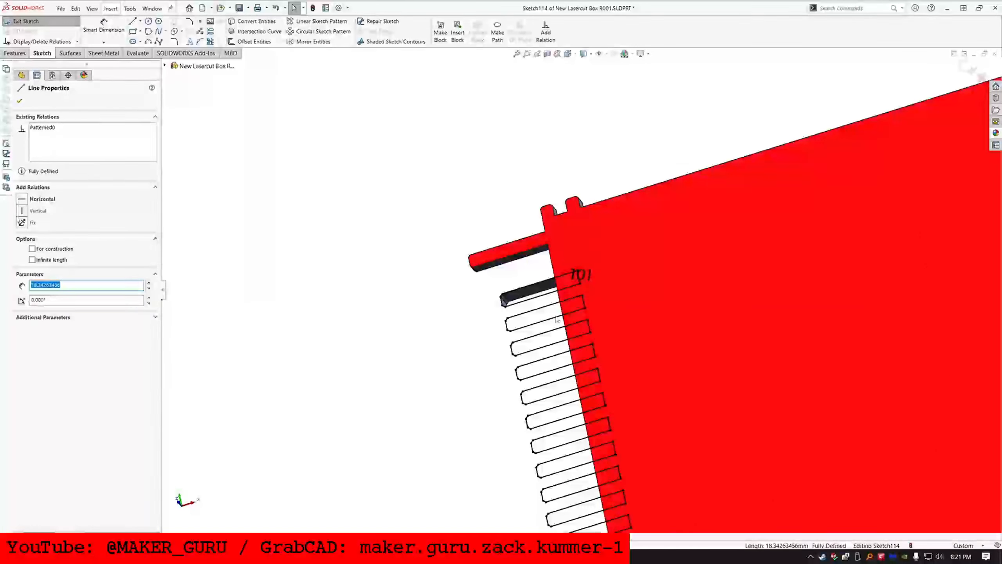
Step: Link the pattern's instance count to "BOT_TEETH_CNT@Sketch10" minus 1 and set up a Through All cut limited to selected bodies
{"action": "left_click", "coordinate": [578, 273]}
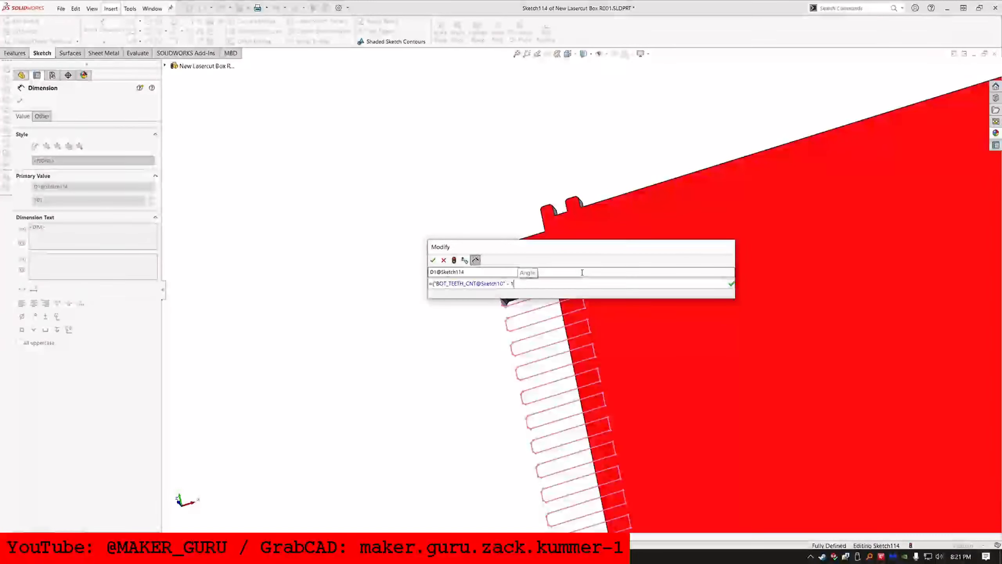
{"action": "key", "text": "Return"}
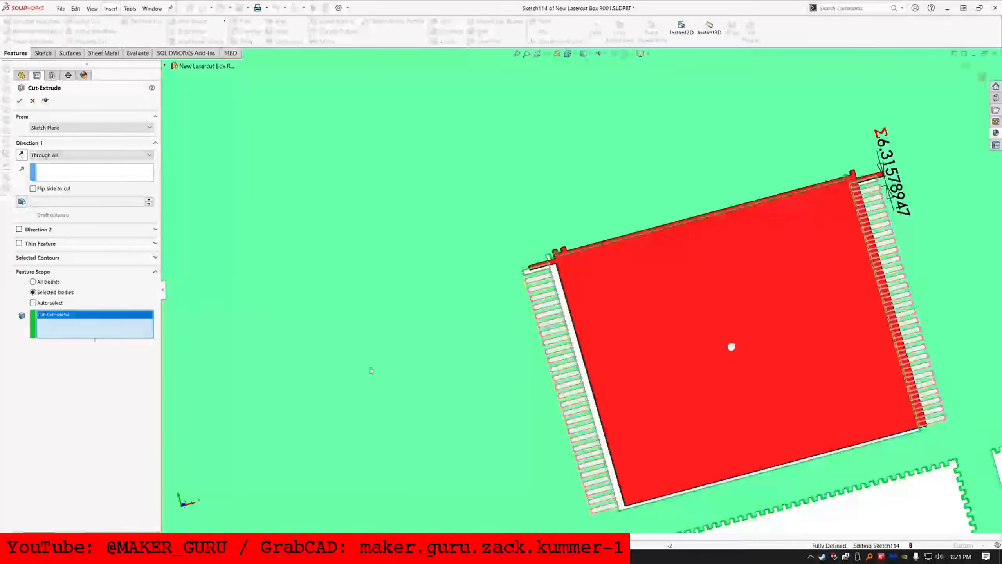
{"action": "left_click", "coordinate": [537, 390]}
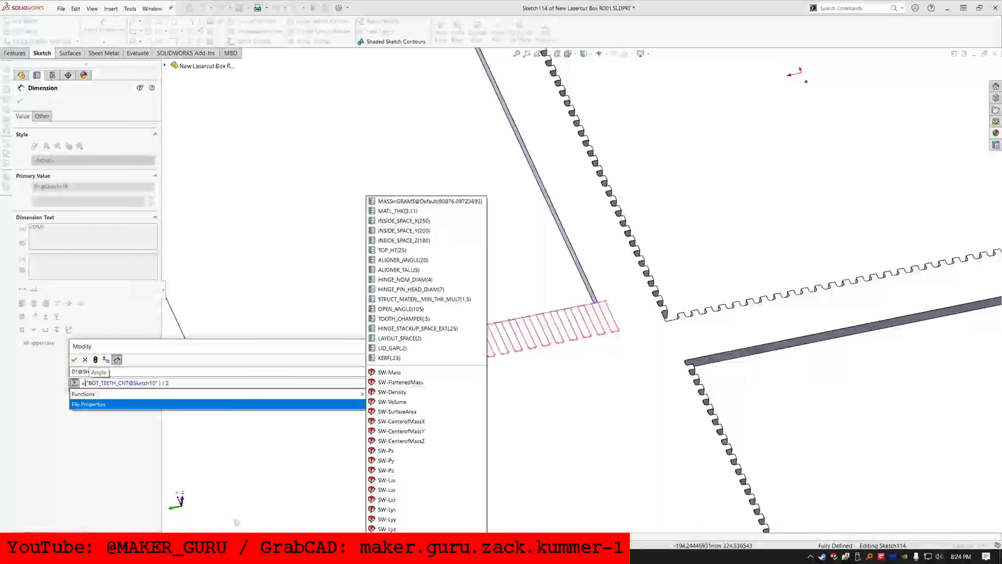
Step: Set the Sketch114 pattern's instance count equation to ("BOT_TEETH_CNT@Sketch10" - 1) / 2
{"action": "left_click", "coordinate": [425, 201]}
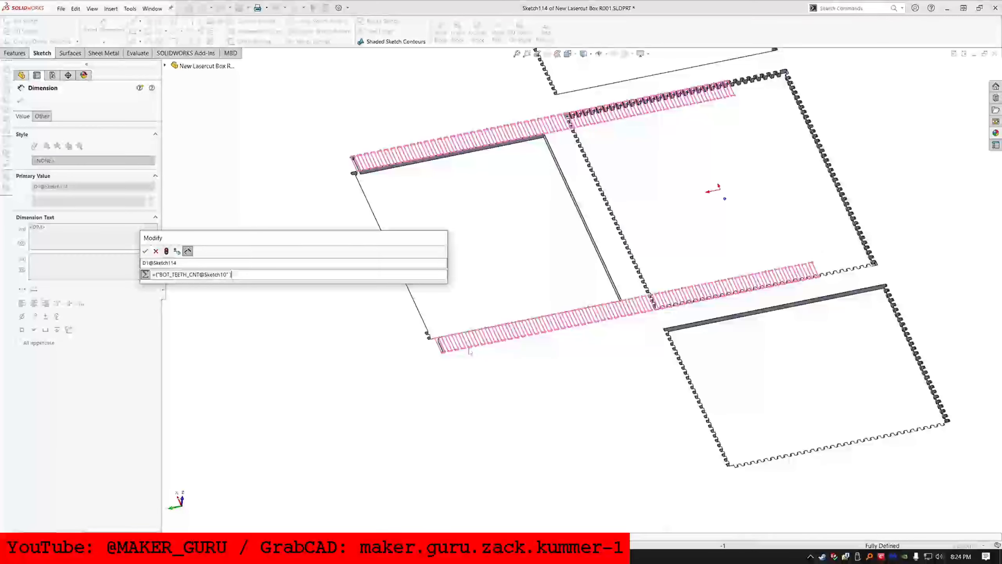
{"action": "left_click", "coordinate": [244, 275]}
{"action": "type", "text": "- 1) / 2"}
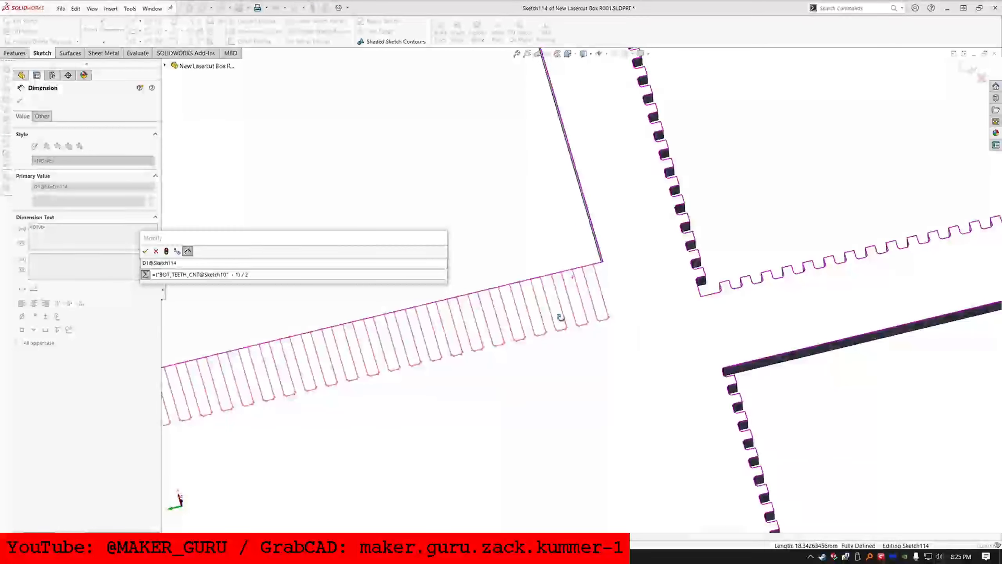
{"action": "key", "text": "Return"}
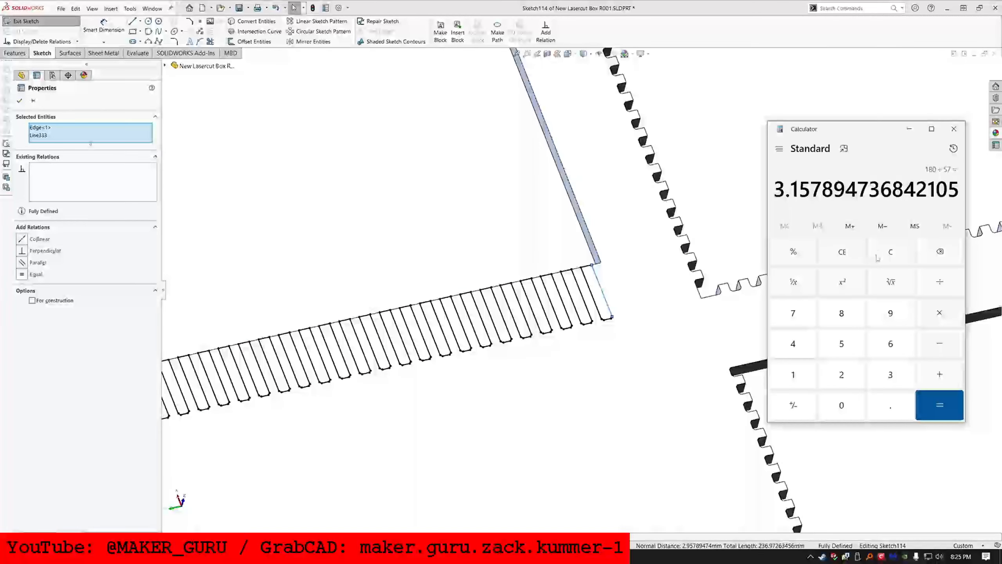
Step: Enter 2.957894 in Calculator for the edge-to-tab distance and return to the sketch
{"action": "type", "text": "2.957894"}
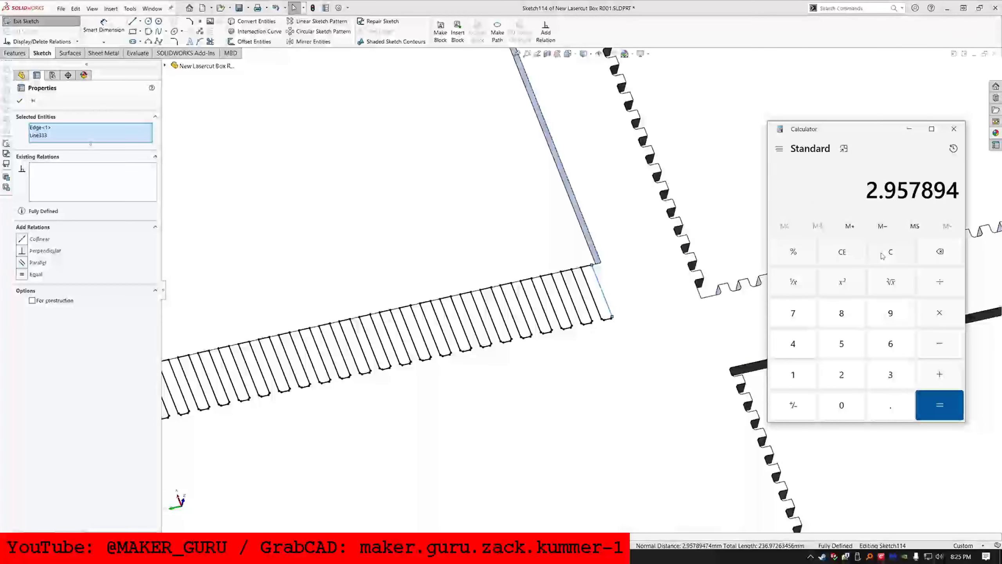
{"action": "left_click", "coordinate": [321, 15]}
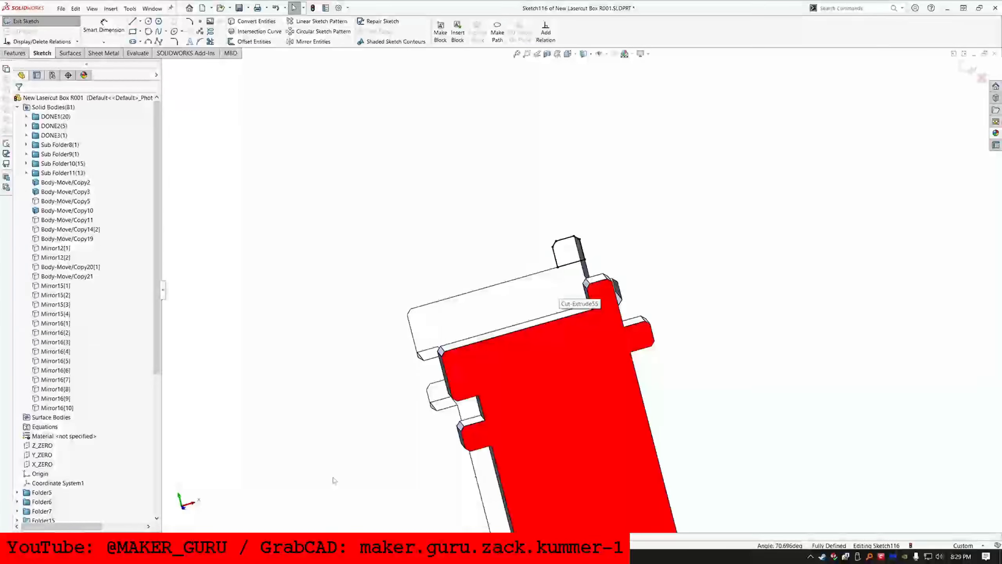
Step: Dimension the spacing of the tab outline pattern in Sketch116 and drive it with an equation
{"action": "key", "text": "alt+Tab"}
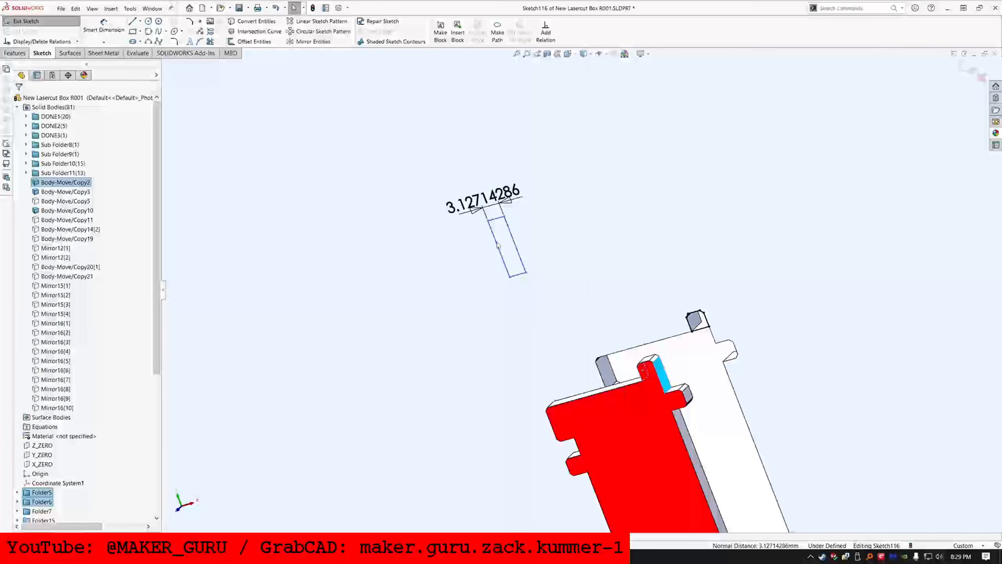
{"action": "right_click", "coordinate": [512, 244]}
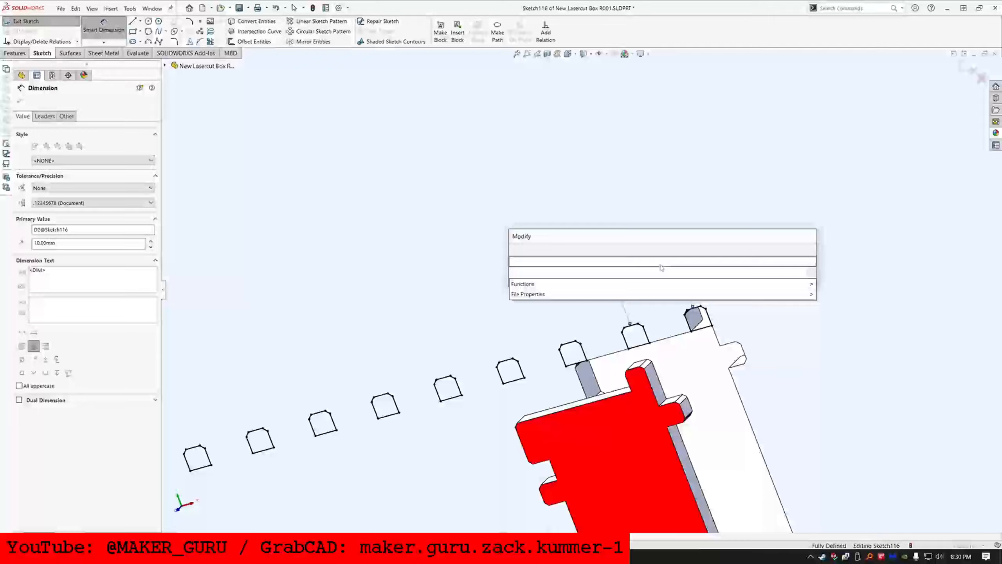
{"action": "key", "text": "alt+Tab"}
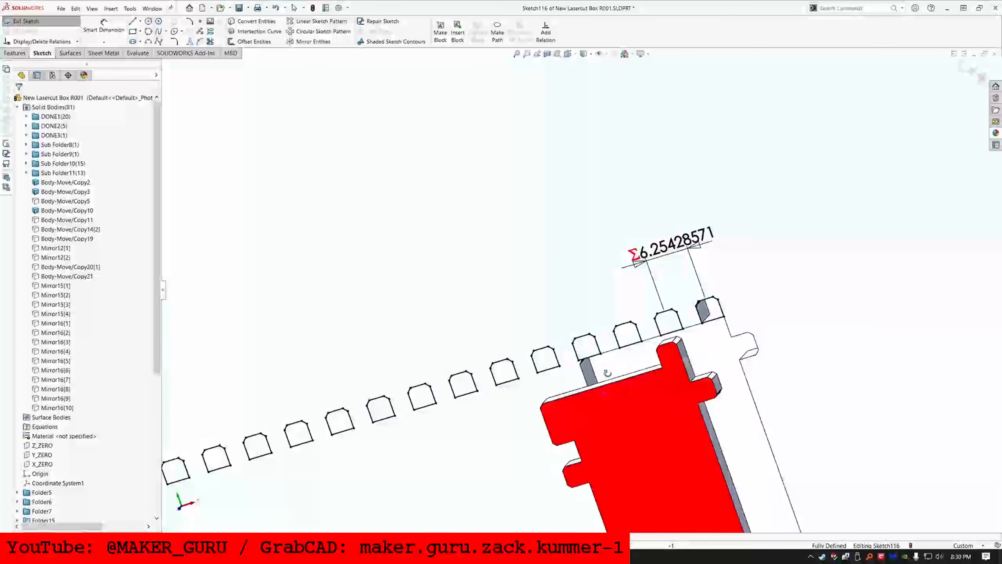
Step: Link the instance count of the Sketch116 tab pattern to "TOP_TEETH_CNT@Sketch10"
{"action": "right_click", "coordinate": [636, 366]}
{"action": "middle_click_drag", "start_coordinate": [607, 373], "coordinate": [684, 334]}
{"action": "left_click", "coordinate": [651, 373]}
{"action": "scroll", "coordinate": [762, 342], "scroll_direction": "down", "scroll_amount": 2}
{"action": "key", "text": "Escape"}
{"action": "left_click", "coordinate": [694, 299]}
{"action": "double_click", "coordinate": [669, 310]}
{"action": "type", "text": "=\"TOP_TEETH_CNT@Sketch10\""}
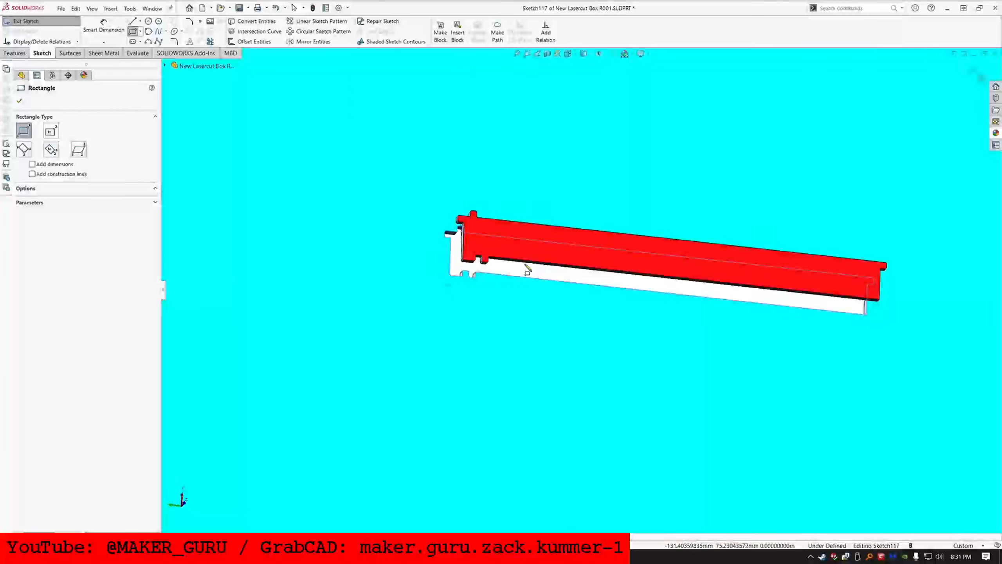
Step: Start a corner rectangle at the notched lower corner of the narrow panel in Sketch117
{"action": "scroll", "coordinate": [486, 327], "scroll_direction": "down", "scroll_amount": 3}
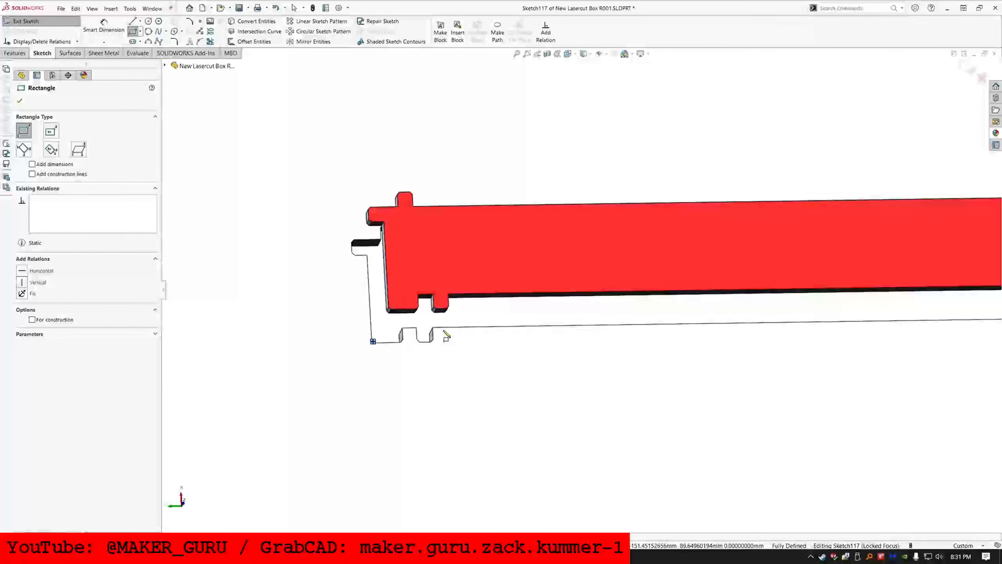
{"action": "scroll", "coordinate": [587, 272], "scroll_direction": "up", "scroll_amount": 5}
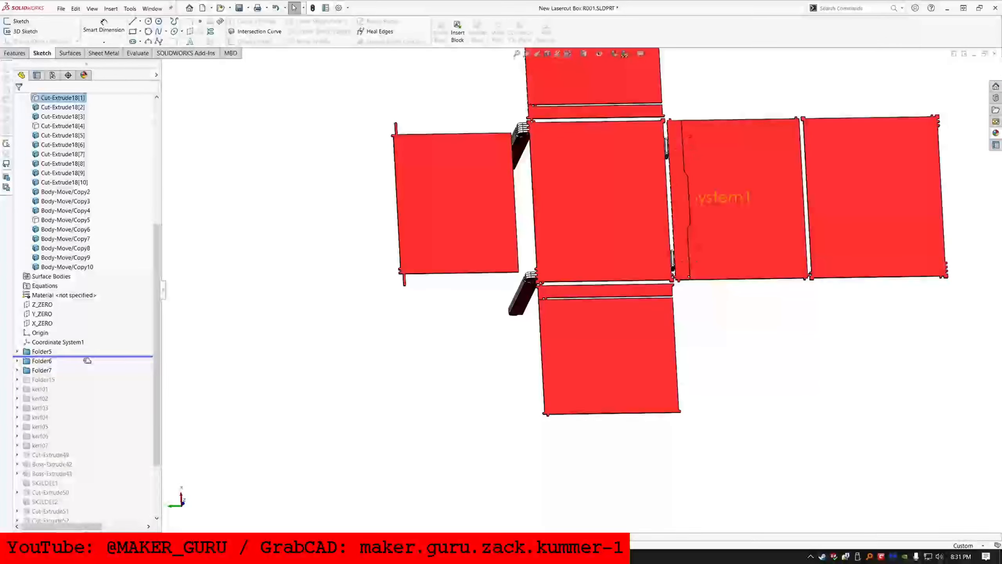
Step: Examine the hinge-side panel joints in the rolled-back model and look through the features in Folder7
{"action": "scroll", "coordinate": [546, 220], "scroll_direction": "down", "scroll_amount": 5}
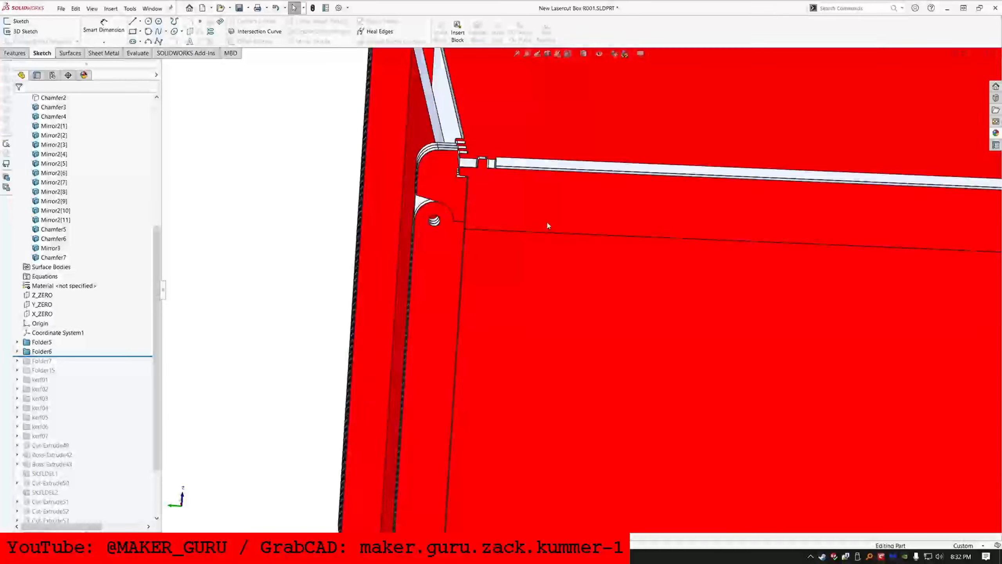
{"action": "middle_click_drag", "start_coordinate": [547, 220], "coordinate": [382, 279]}
{"action": "left_click", "coordinate": [485, 264]}
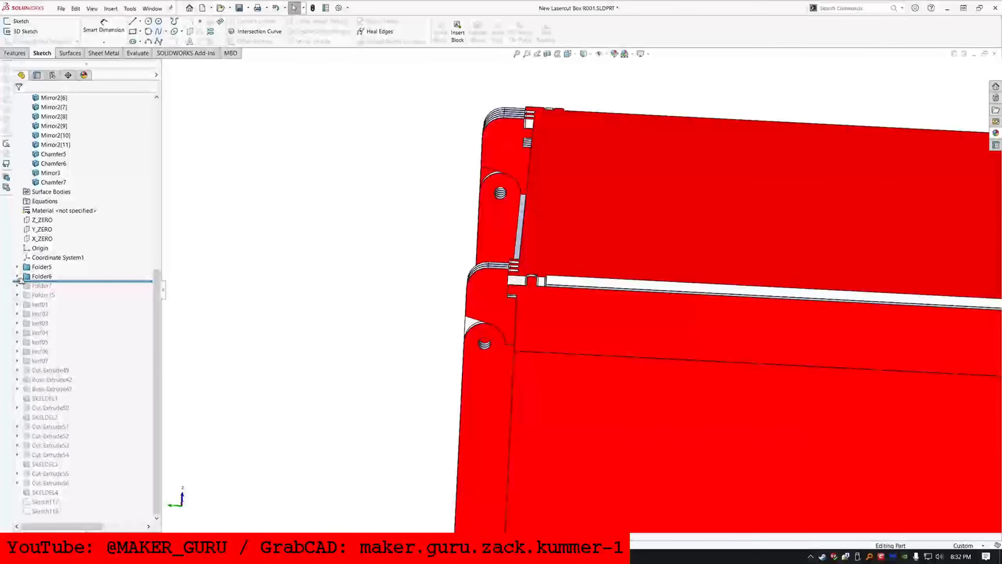
{"action": "left_click_drag", "start_coordinate": [81, 281], "coordinate": [80, 290]}
{"action": "left_click", "coordinate": [17, 285]}
{"action": "left_click_drag", "start_coordinate": [116, 512], "coordinate": [113, 412]}
{"action": "left_click", "coordinate": [54, 107]}
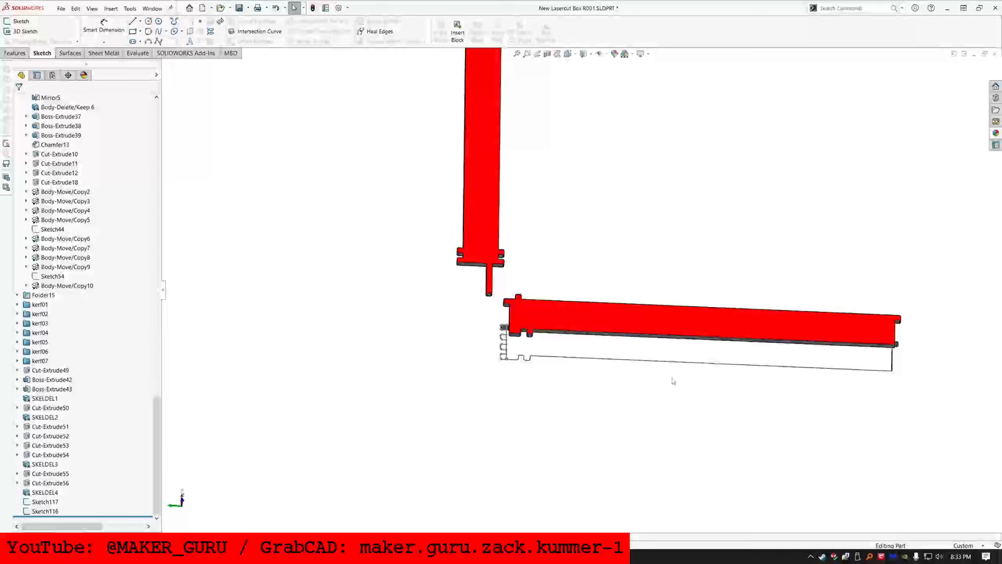
Step: Trace the corner tab outlines at both ends of the narrow panel with connected lines in Sketch116
{"action": "scroll", "coordinate": [673, 381], "scroll_direction": "down", "scroll_amount": 3}
{"action": "scroll", "coordinate": [585, 253], "scroll_direction": "down", "scroll_amount": 3}
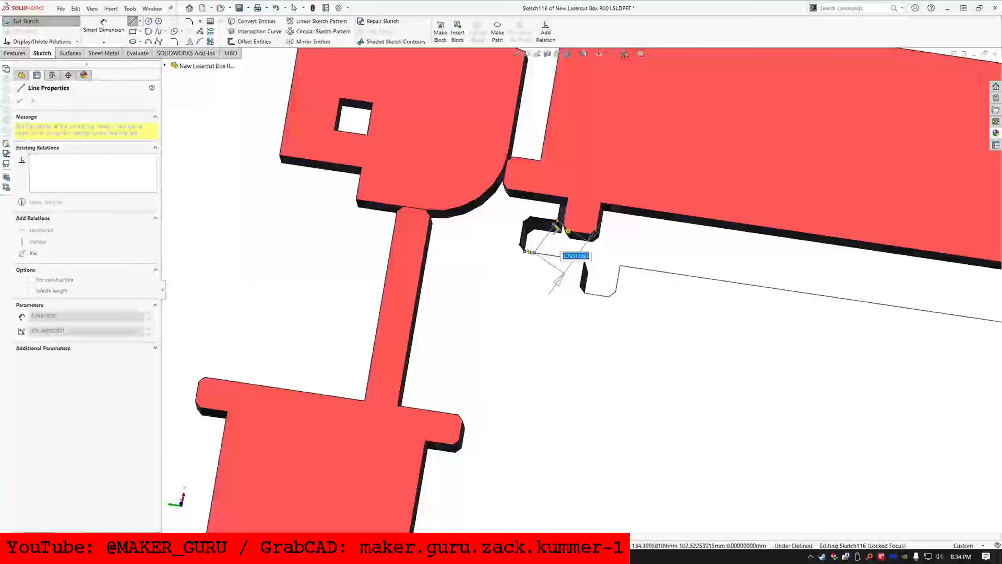
{"action": "key", "text": "Return"}
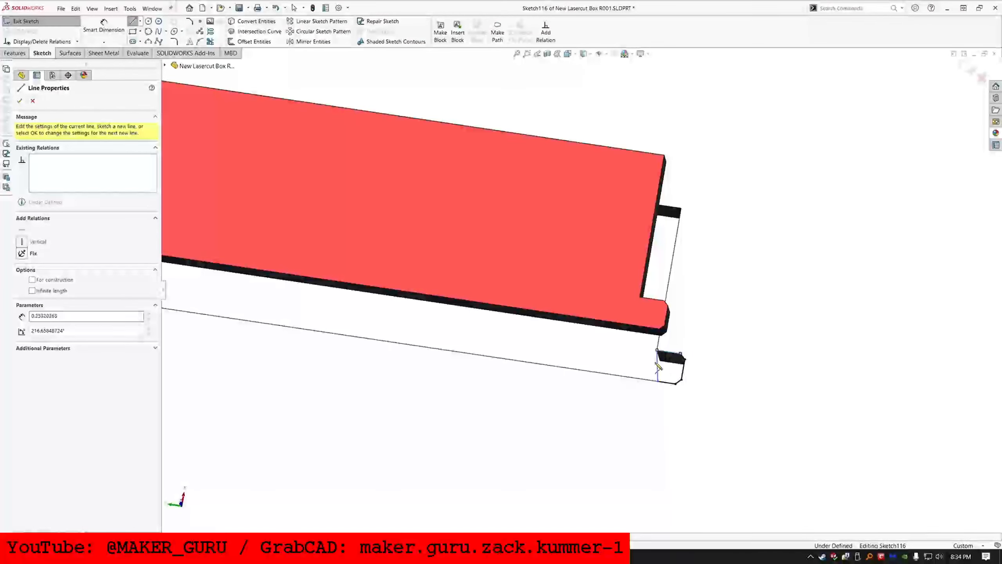
{"action": "right_click", "coordinate": [658, 366]}
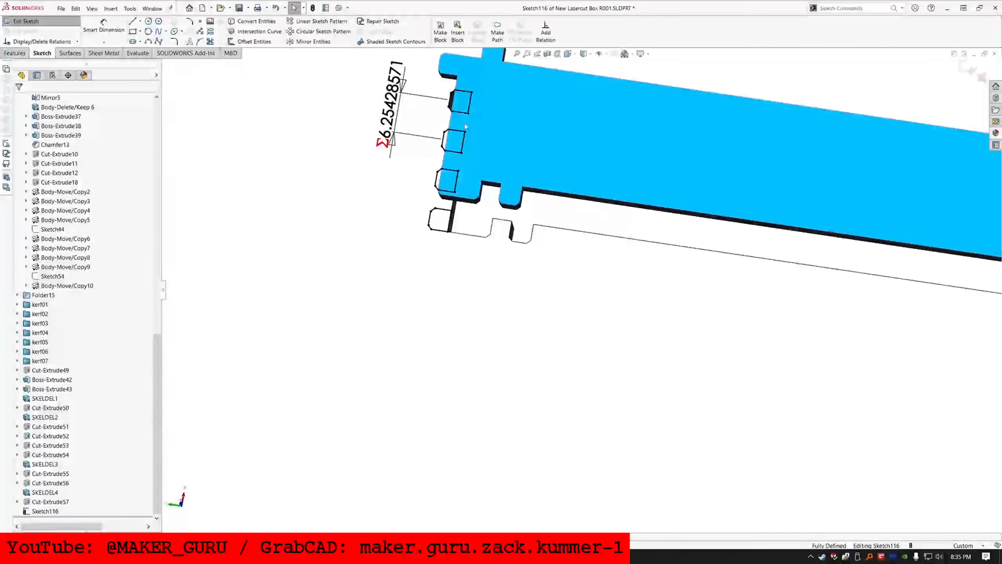
Step: Inspect a patterned tab's edge and the tab row along the panel's short end in Sketch116
{"action": "left_click", "coordinate": [464, 132]}
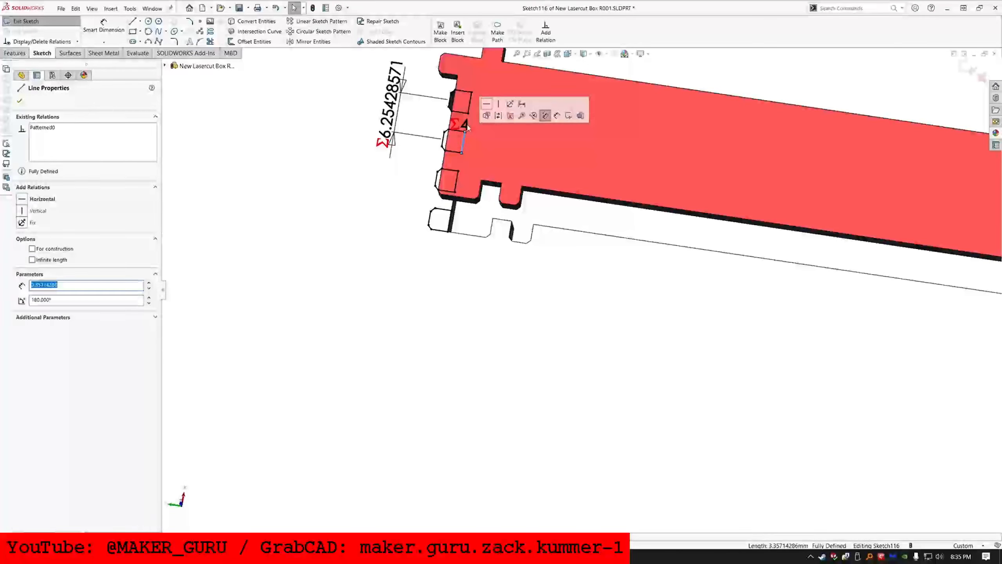
{"action": "key", "text": "Escape"}
{"action": "middle_click_drag", "start_coordinate": [568, 154], "coordinate": [543, 141]}
{"action": "scroll", "coordinate": [543, 141], "scroll_direction": "down", "scroll_amount": 4}
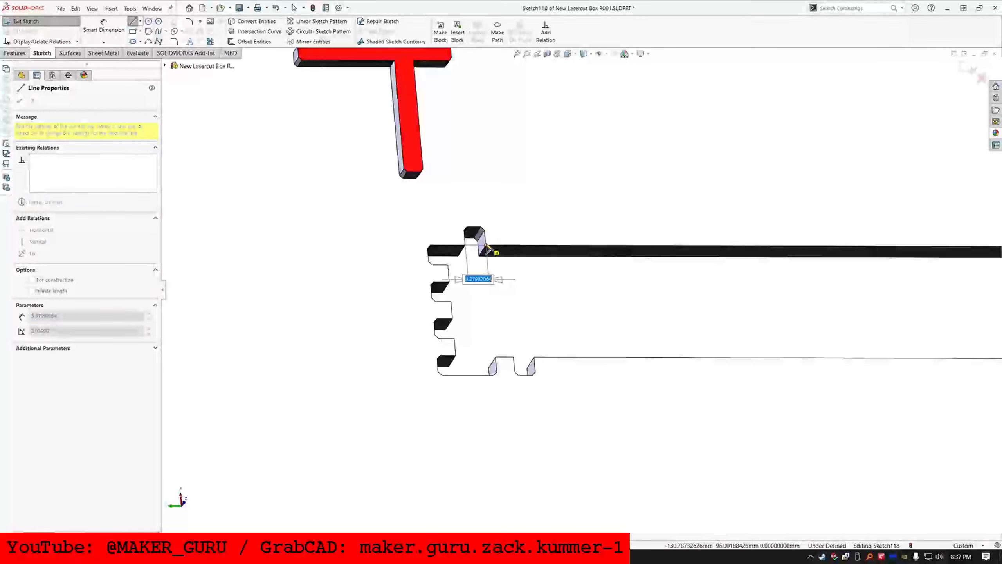
Step: Trace the corner tab outlines on both long edges of the narrow panel with connected lines in Sketch118
{"action": "left_click", "coordinate": [488, 247]}
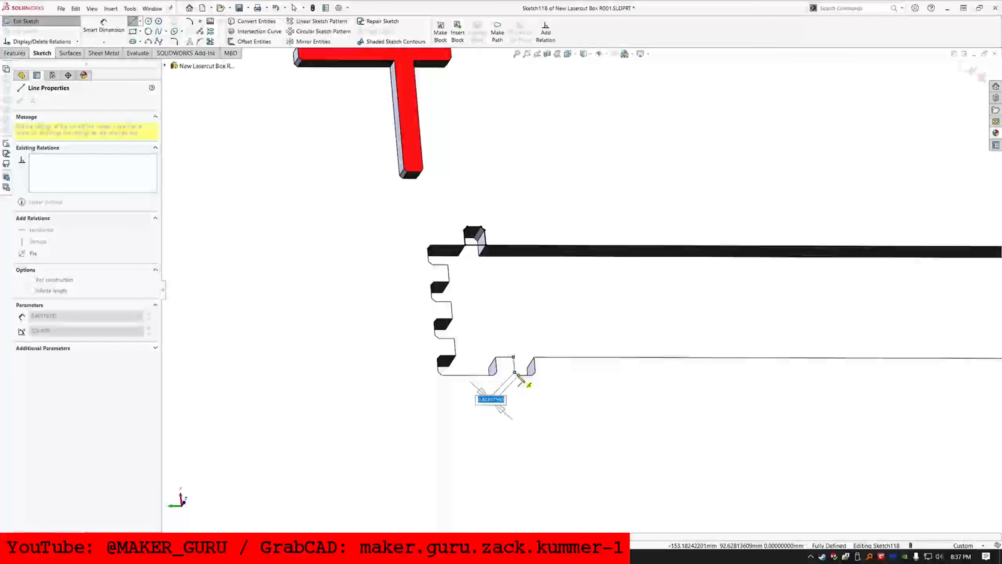
{"action": "scroll", "coordinate": [535, 362], "scroll_direction": "down", "scroll_amount": 5}
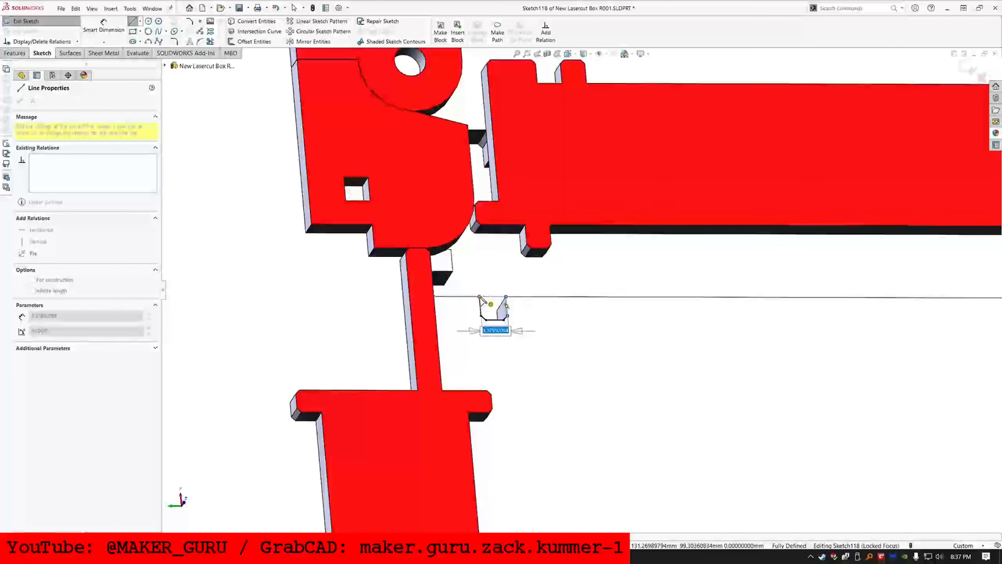
{"action": "middle_click_drag", "start_coordinate": [482, 300], "coordinate": [572, 182]}
{"action": "key", "text": "Escape"}
{"action": "left_click", "coordinate": [587, 169]}
{"action": "left_click", "coordinate": [561, 199], "text": "ctrl"}
{"action": "left_click", "coordinate": [545, 411]}
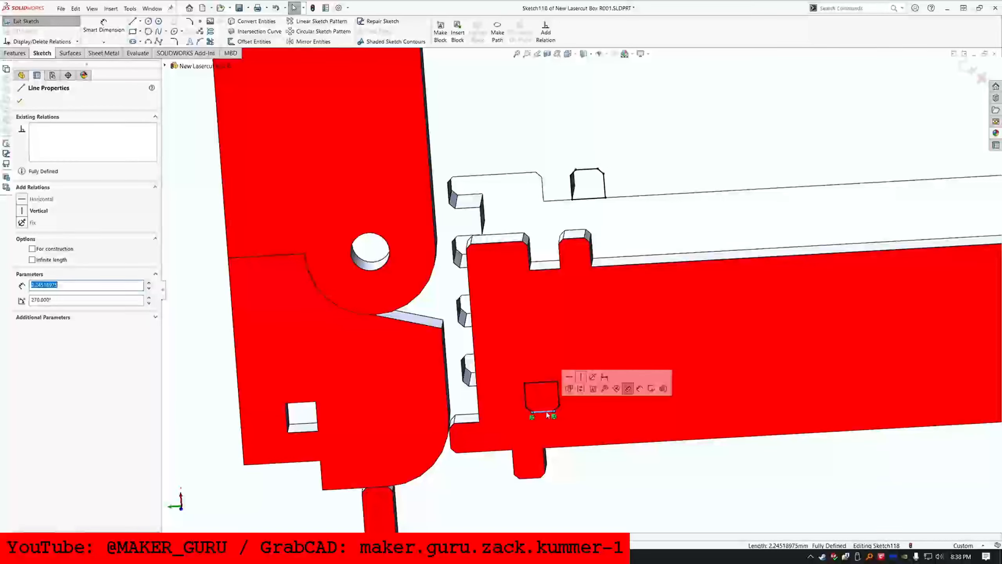
Step: Link the D1 dimension in Sketch118 to "TOOTHWIDE_Y@Sketch15" and select the traced tab outline lines
{"action": "scroll", "coordinate": [584, 295], "scroll_direction": "up", "scroll_amount": 8}
{"action": "scroll", "coordinate": [615, 376], "scroll_direction": "down", "scroll_amount": 3}
{"action": "key", "text": "alt+Tab"}
{"action": "key", "text": "alt+Tab"}
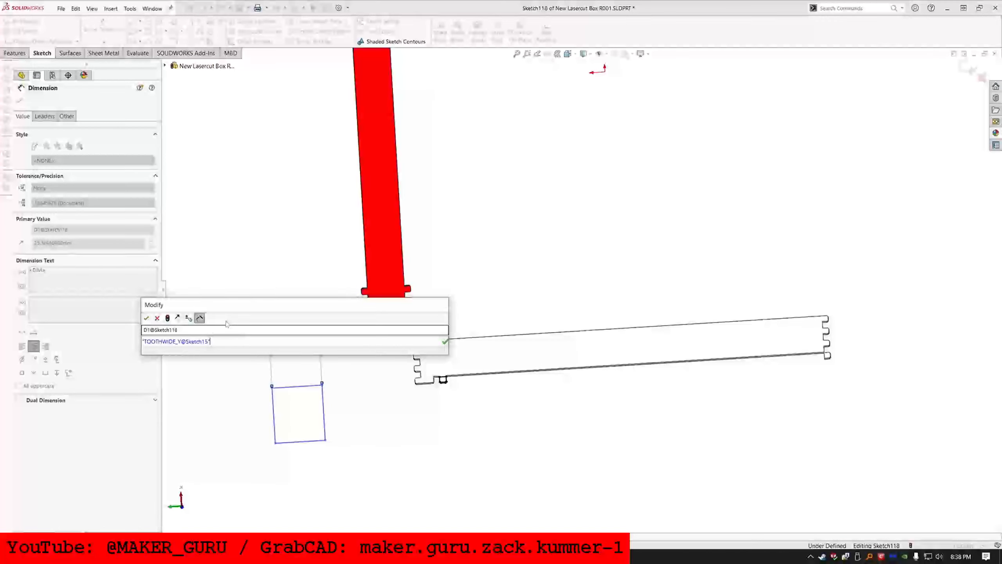
{"action": "left_click", "coordinate": [51, 182]}
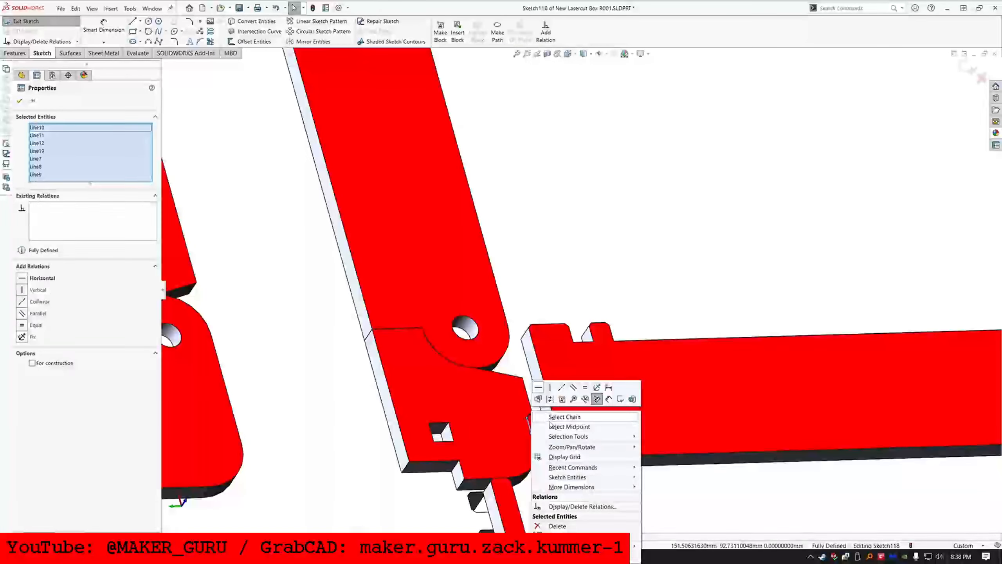
{"action": "left_click", "coordinate": [628, 395]}
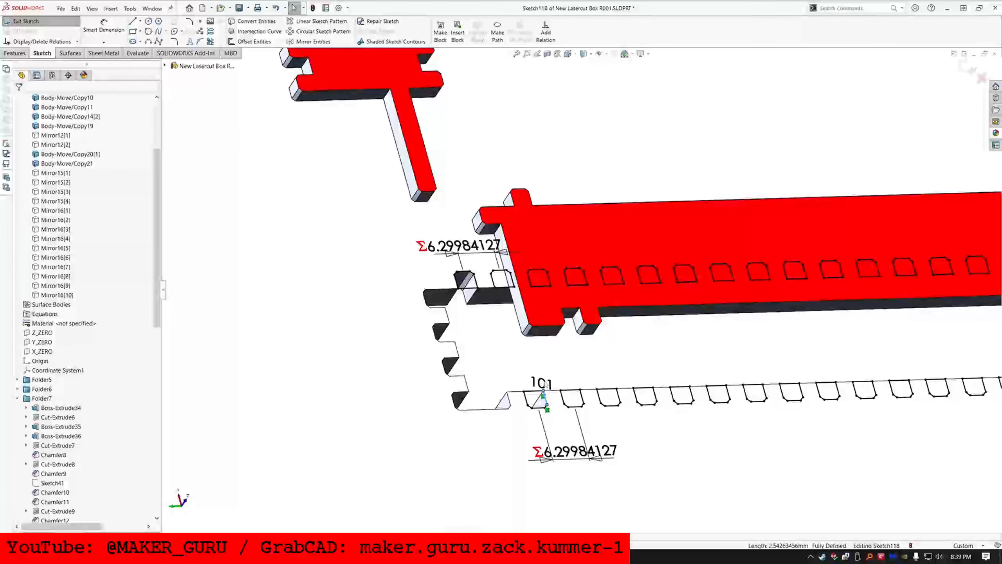
Step: Set the instance count of one long-edge tab pattern in Sketch118 to ("TOOTHQTY_Y@Sketch15" - 1) / 2
{"action": "double_click", "coordinate": [544, 382]}
{"action": "type", "text": "="}
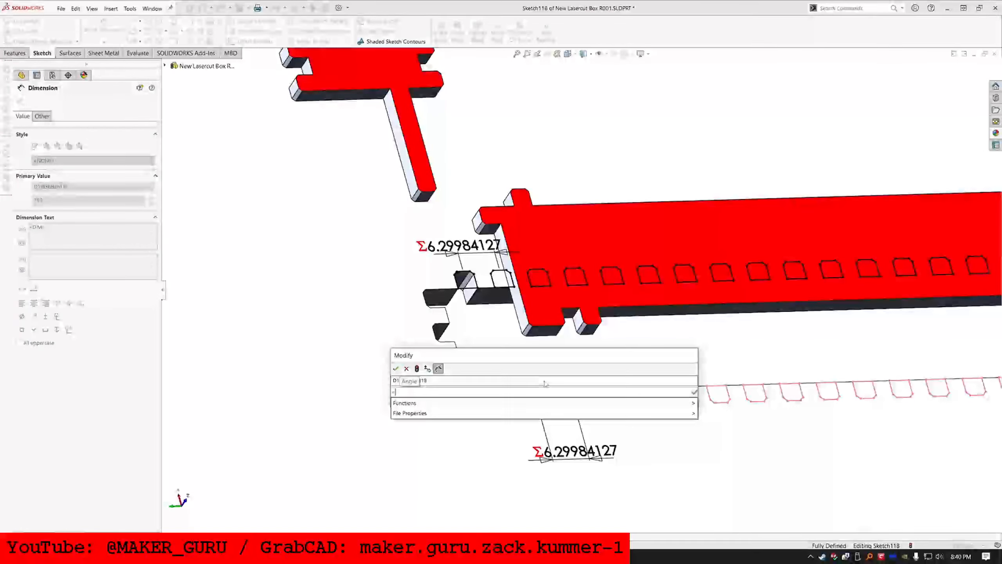
{"action": "type", "text": "(\"TOOTHQTY_Y@Sketch15\" - 1) / 2"}
{"action": "key", "text": "Return"}
Step: Drive the opposite long-edge tab pattern's instance count in Sketch118 with an equation based on "TOOTHQTY_Y@Sketch15"
{"action": "scroll", "coordinate": [550, 255], "scroll_direction": "up", "scroll_amount": 3}
{"action": "scroll", "coordinate": [613, 320], "scroll_direction": "down", "scroll_amount": 3}
{"action": "mouse_move", "coordinate": [613, 320]}
{"action": "middle_mouse_down"}
{"action": "mouse_move", "coordinate": [675, 200]}
{"action": "mouse_move", "coordinate": [609, 331]}
{"action": "middle_mouse_up"}
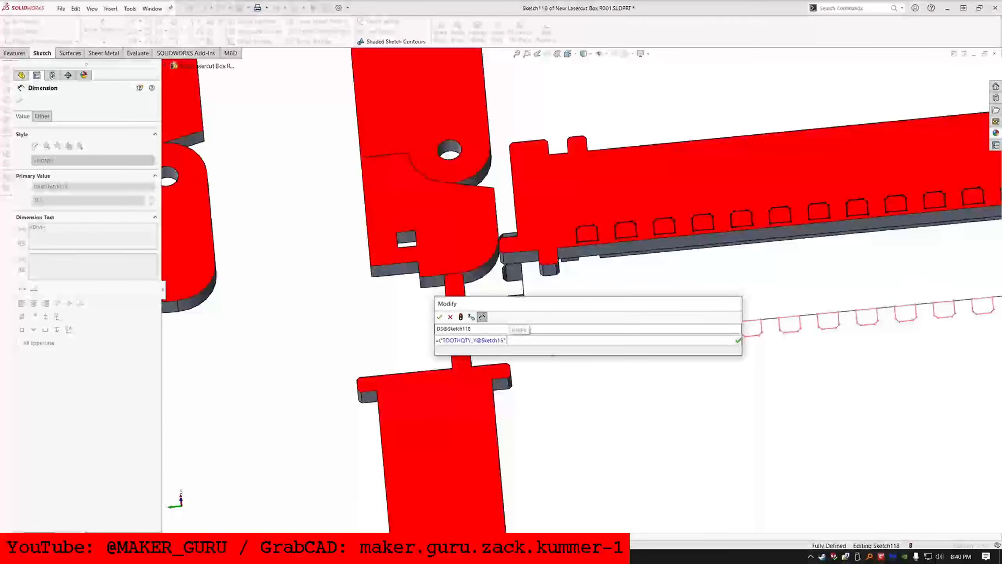
{"action": "key", "text": "Return"}
Step: Check both tab rows at the far end of the panel and exit Sketch118
{"action": "scroll", "coordinate": [509, 292], "scroll_direction": "up", "scroll_amount": 5}
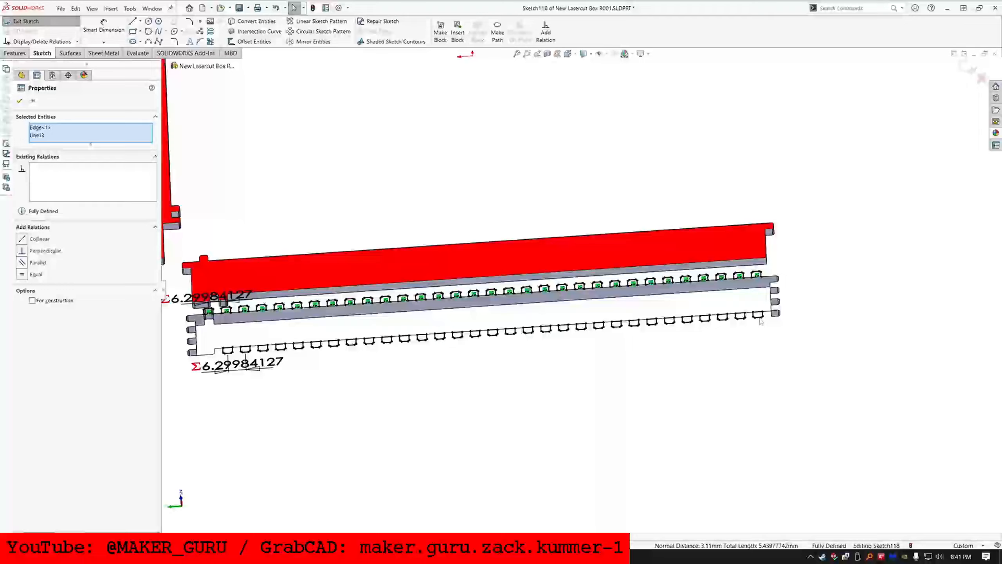
{"action": "scroll", "coordinate": [501, 277], "scroll_direction": "up", "scroll_amount": 5}
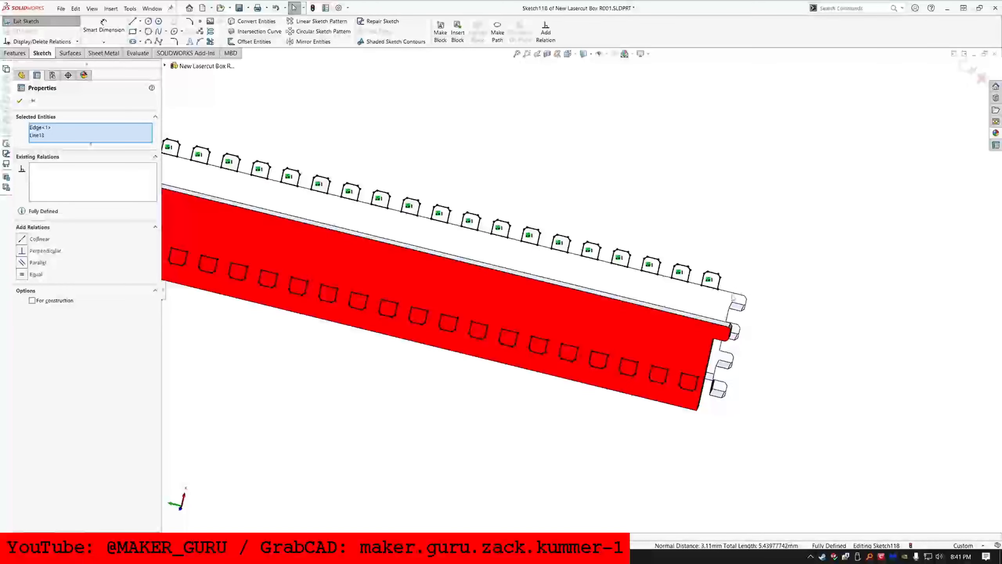
{"action": "scroll", "coordinate": [502, 276], "scroll_direction": "down", "scroll_amount": 5}
{"action": "left_click", "coordinate": [24, 20]}
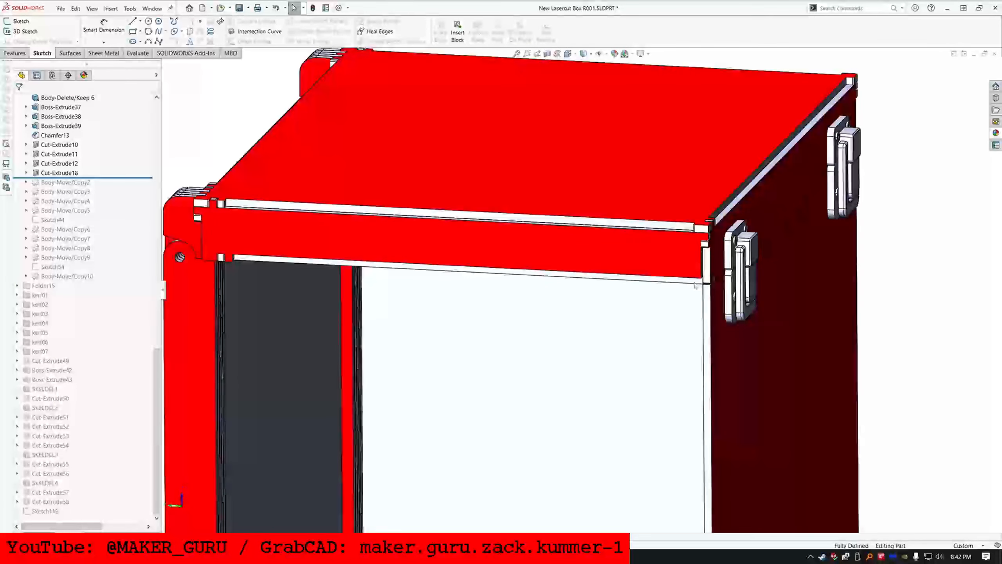
Step: Examine the front panel's edges, the hinge-corner tab and its square slot in the rolled-back model
{"action": "mouse_move", "coordinate": [116, 178]}
{"action": "left_mouse_down"}
{"action": "mouse_move", "coordinate": [116, 516]}
{"action": "mouse_move", "coordinate": [115, 178]}
{"action": "left_mouse_up"}
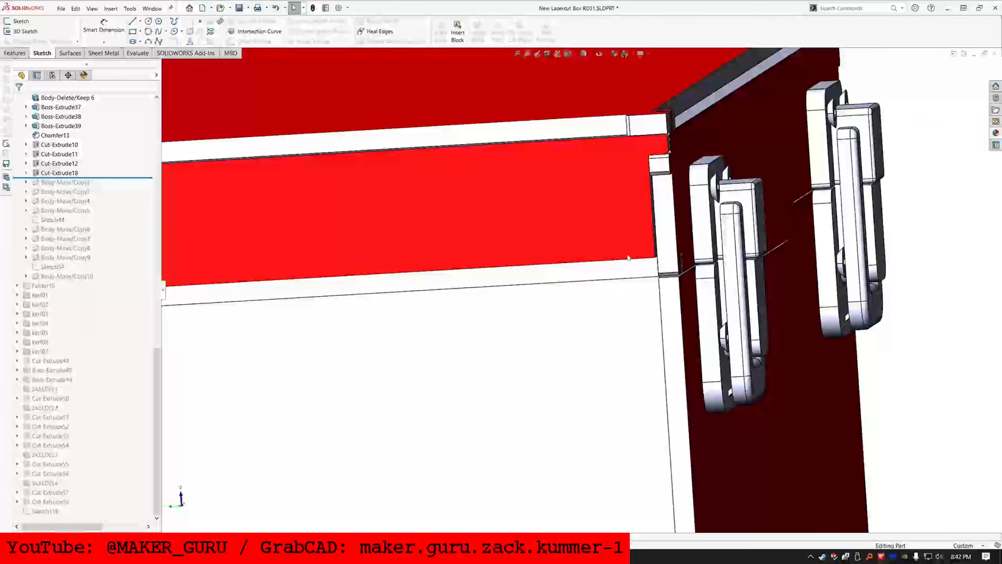
{"action": "left_click", "coordinate": [646, 276]}
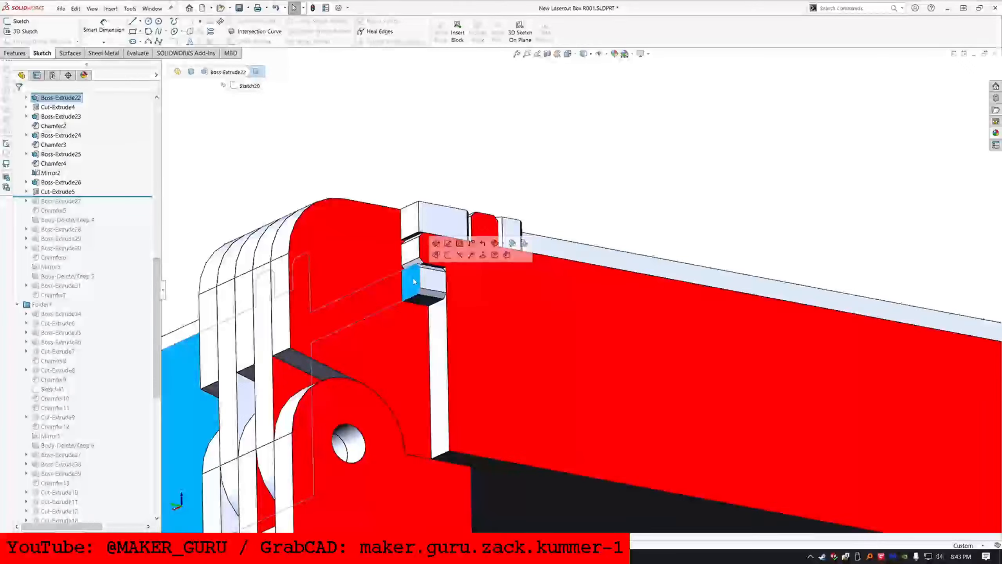
{"action": "middle_click_drag", "start_coordinate": [409, 283], "coordinate": [583, 243]}
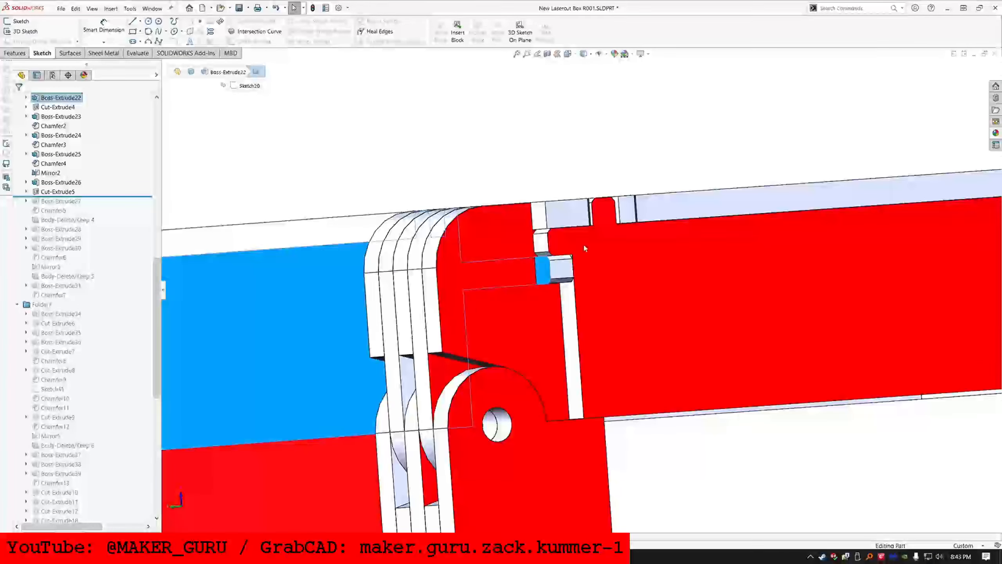
{"action": "left_click", "coordinate": [551, 270]}
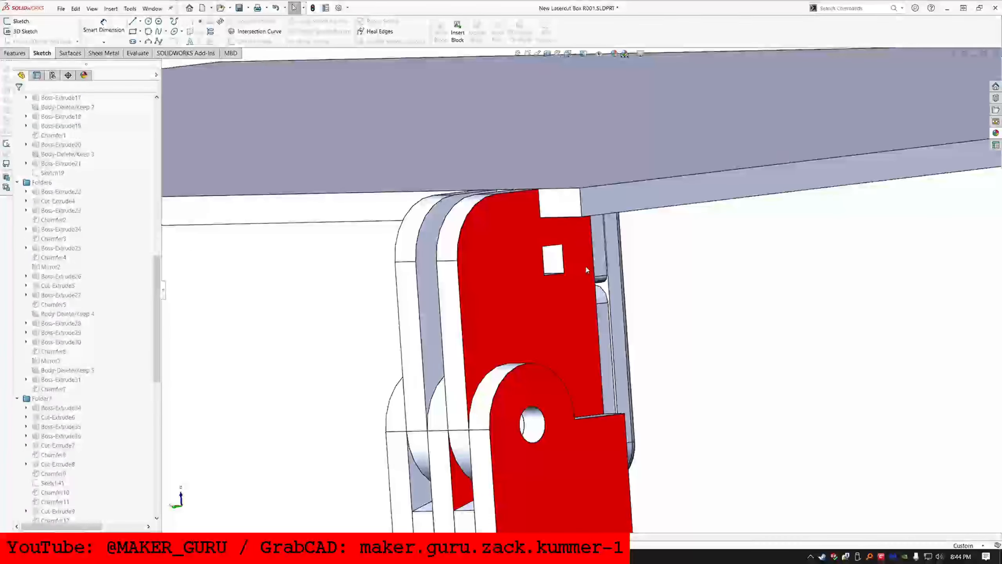
{"action": "left_click", "coordinate": [548, 258]}
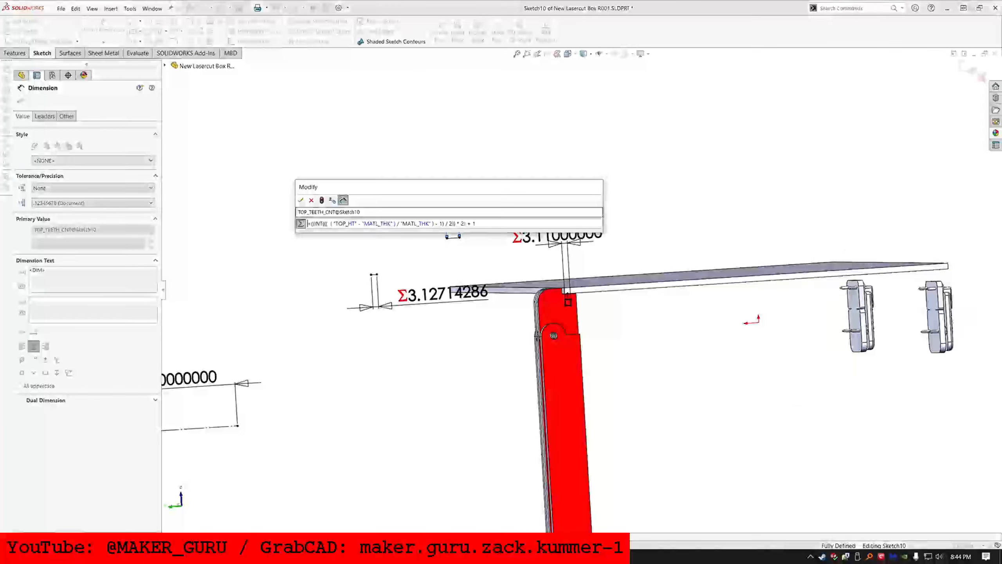
Step: Check the TOP_TEETH_CNT and TOP_TEETH_WIDE equations of Sketch10 against Calculator, entering 21.85 for the width check
{"action": "key", "text": "alt+Tab"}
{"action": "key", "text": "Return"}
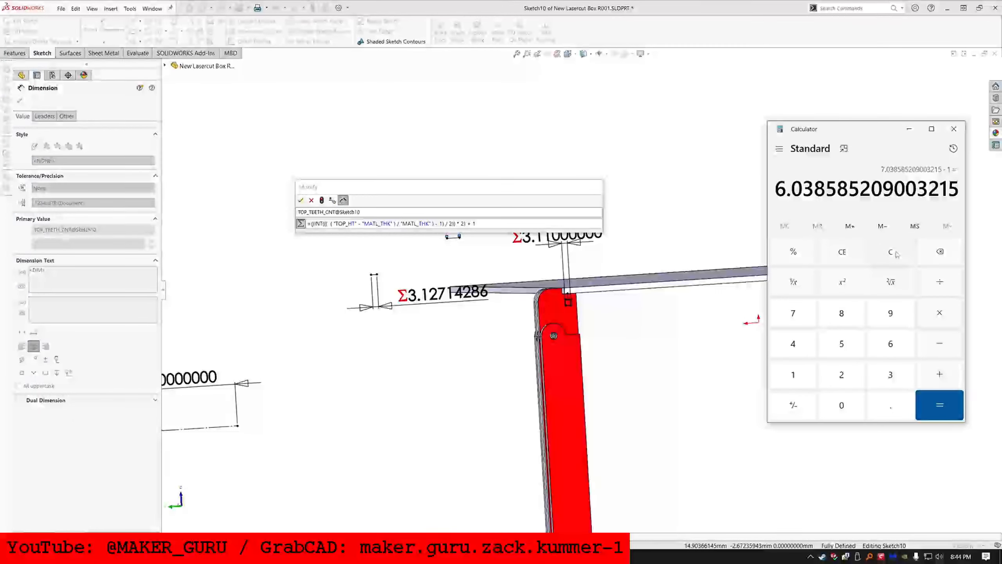
{"action": "left_click", "coordinate": [892, 251]}
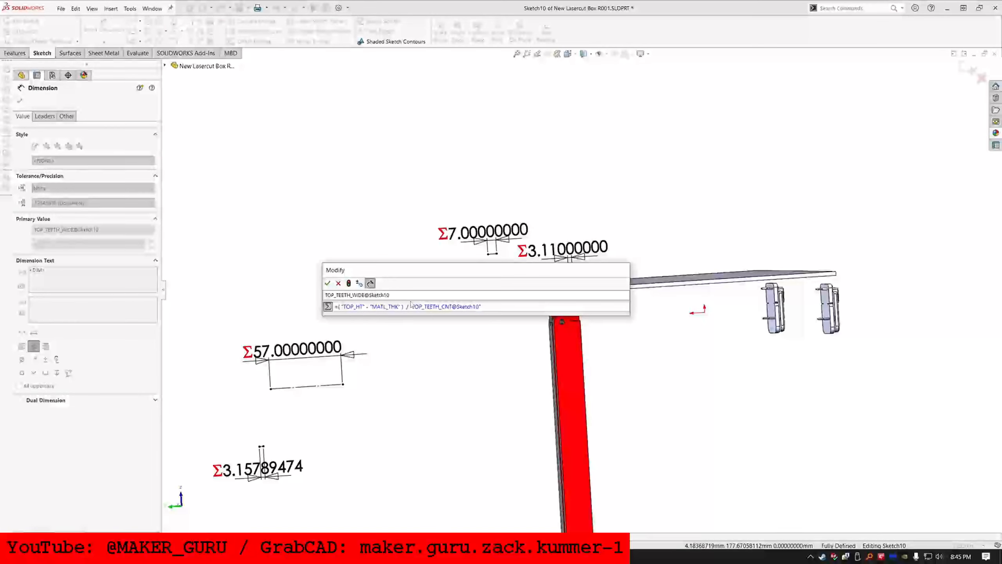
{"action": "key", "text": "Return"}
{"action": "key", "text": "alt+Tab"}
{"action": "type", "text": "21.85"}
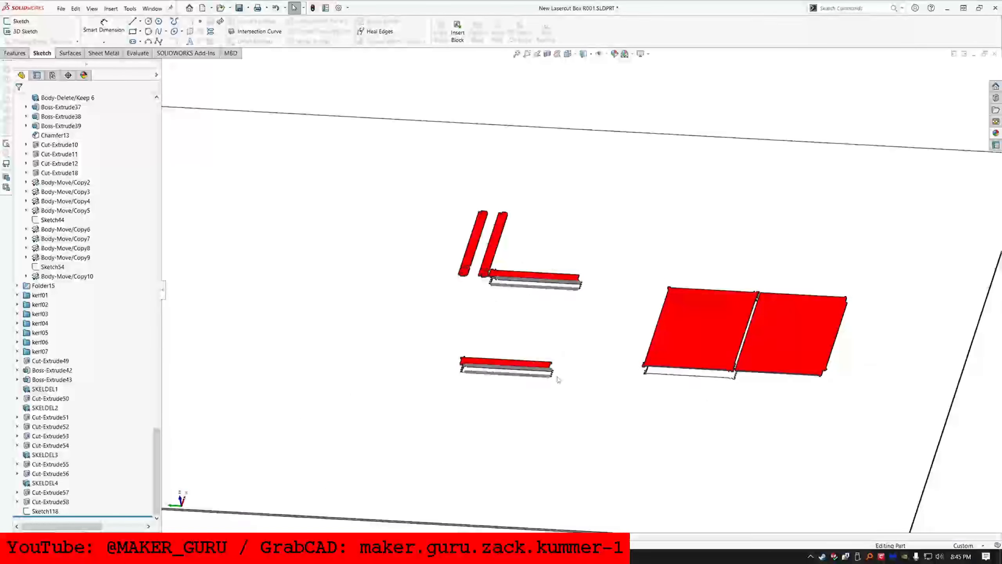
Step: Examine the long-edge tab rows in Sketch118 and the end-edge teeth in Sketch116 on the side panels
{"action": "scroll", "coordinate": [429, 368], "scroll_direction": "up", "scroll_amount": 3}
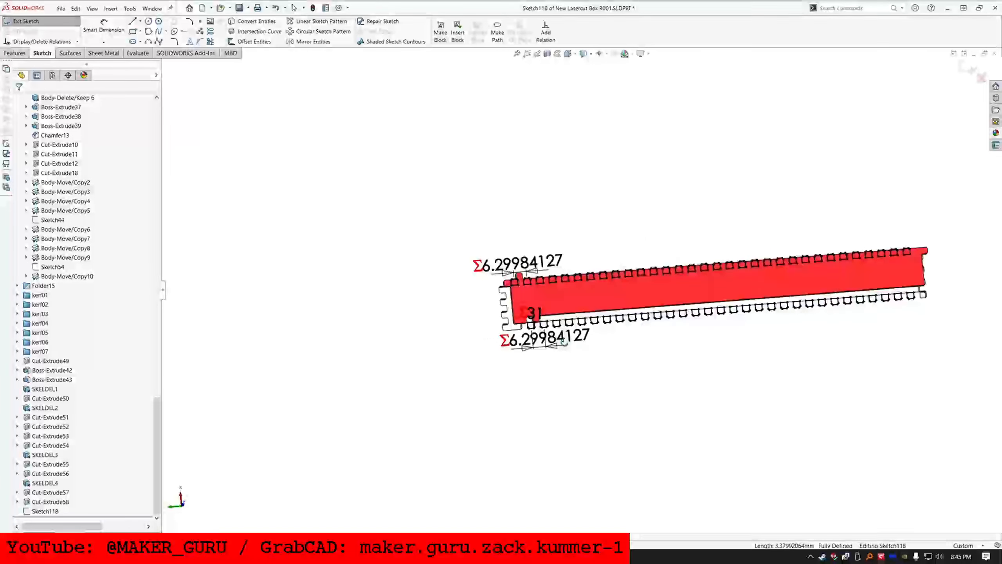
{"action": "middle_click_drag", "start_coordinate": [840, 276], "coordinate": [822, 287]}
{"action": "scroll", "coordinate": [828, 291], "scroll_direction": "down", "scroll_amount": 3}
{"action": "scroll", "coordinate": [822, 299], "scroll_direction": "up", "scroll_amount": 3}
{"action": "scroll", "coordinate": [822, 299], "scroll_direction": "down", "scroll_amount": 3}
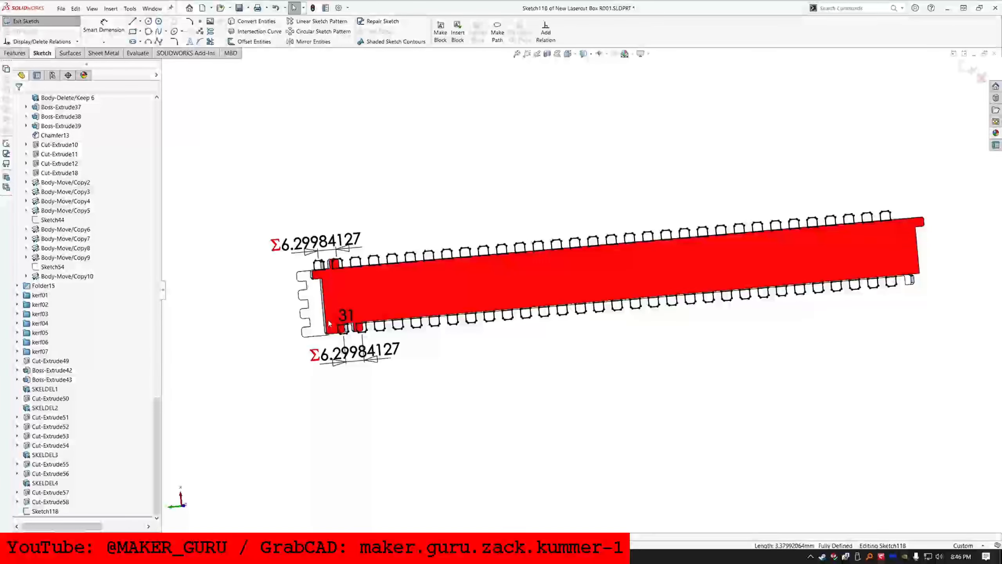
{"action": "scroll", "coordinate": [517, 291], "scroll_direction": "up", "scroll_amount": 7}
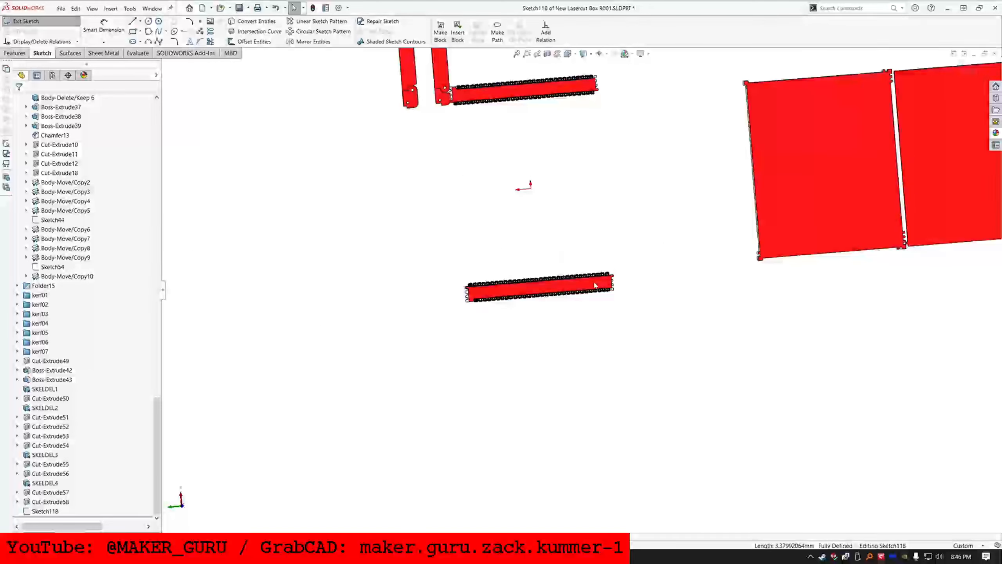
{"action": "scroll", "coordinate": [595, 284], "scroll_direction": "down", "scroll_amount": 4}
{"action": "key", "text": "ctrl+b"}
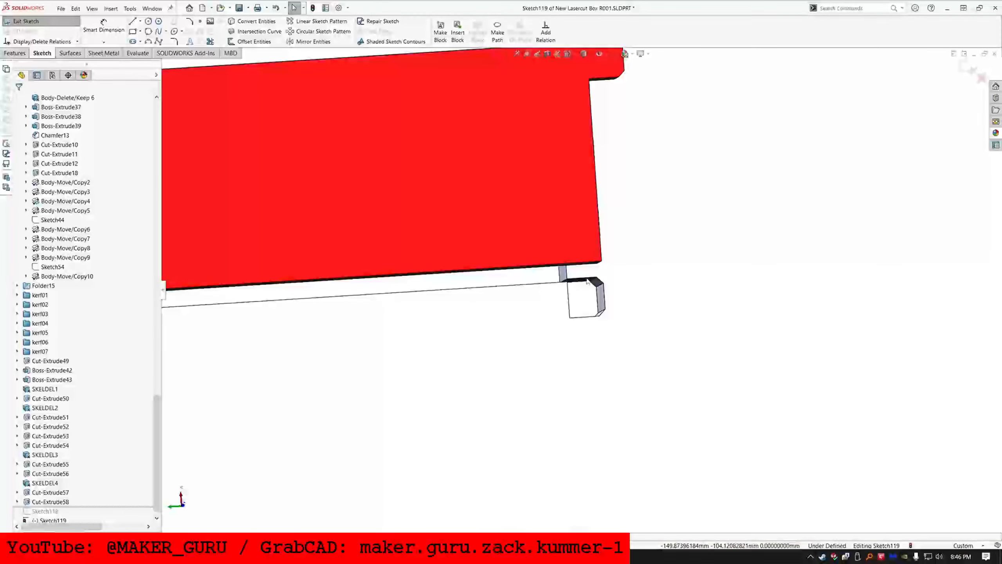
{"action": "scroll", "coordinate": [589, 305], "scroll_direction": "up", "scroll_amount": 5}
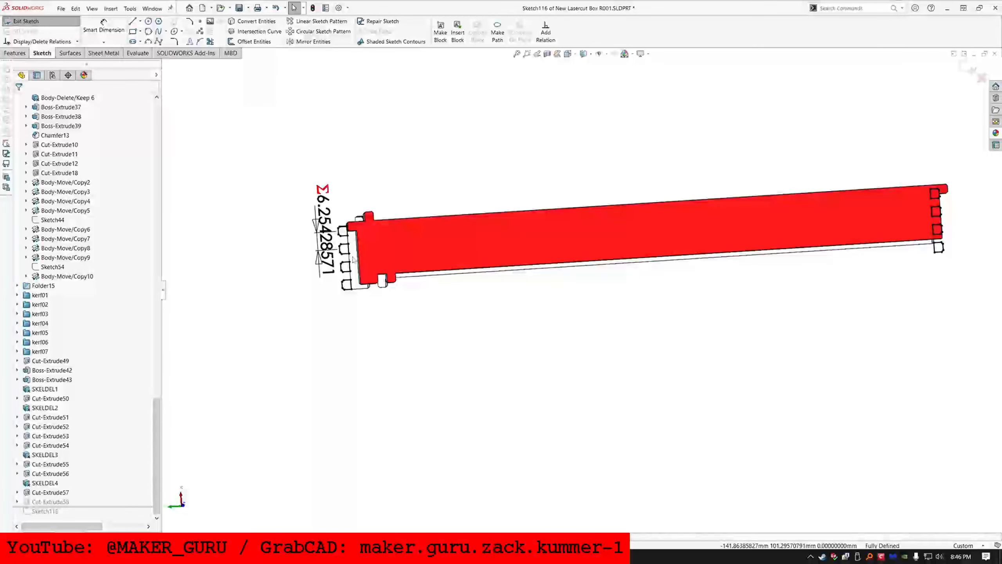
{"action": "scroll", "coordinate": [930, 248], "scroll_direction": "down", "scroll_amount": 3}
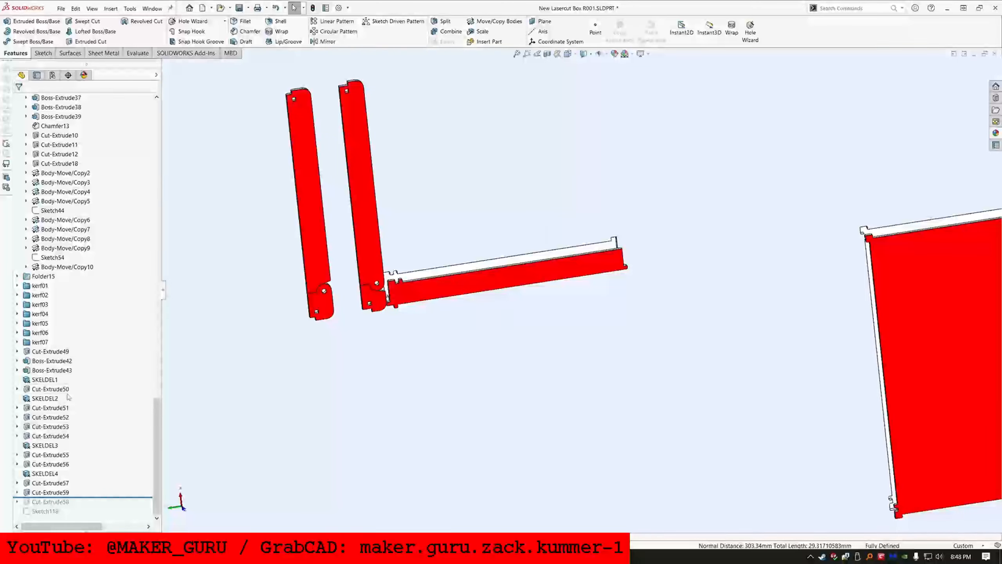
Step: Cut the long-edge tabs defined by Sketch118 and remove the red reference bodies of the two side panels
{"action": "double_click", "coordinate": [46, 511]}
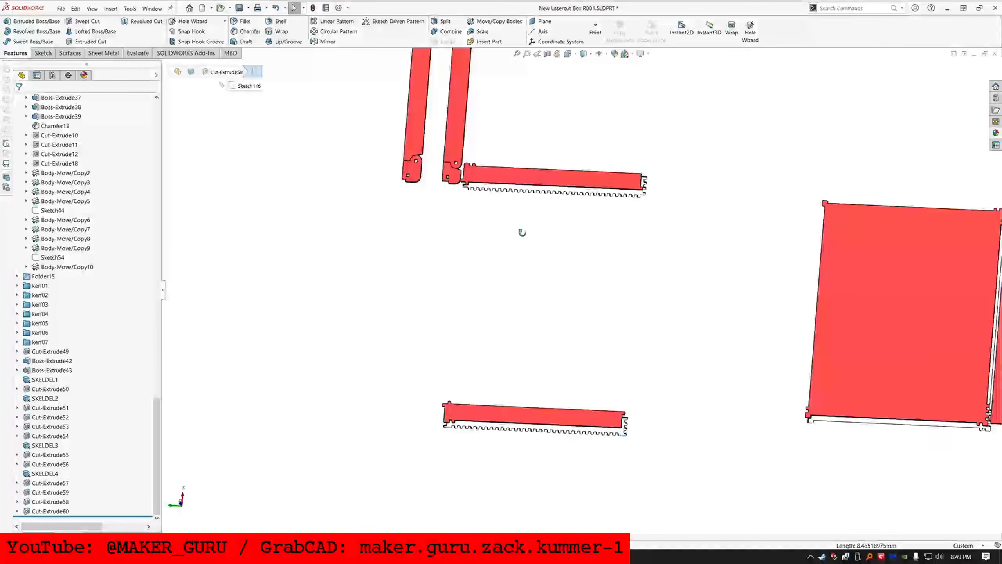
{"action": "scroll", "coordinate": [521, 231], "scroll_direction": "up", "scroll_amount": 5}
{"action": "scroll", "coordinate": [556, 239], "scroll_direction": "down", "scroll_amount": 5}
{"action": "key", "text": "Delete"}
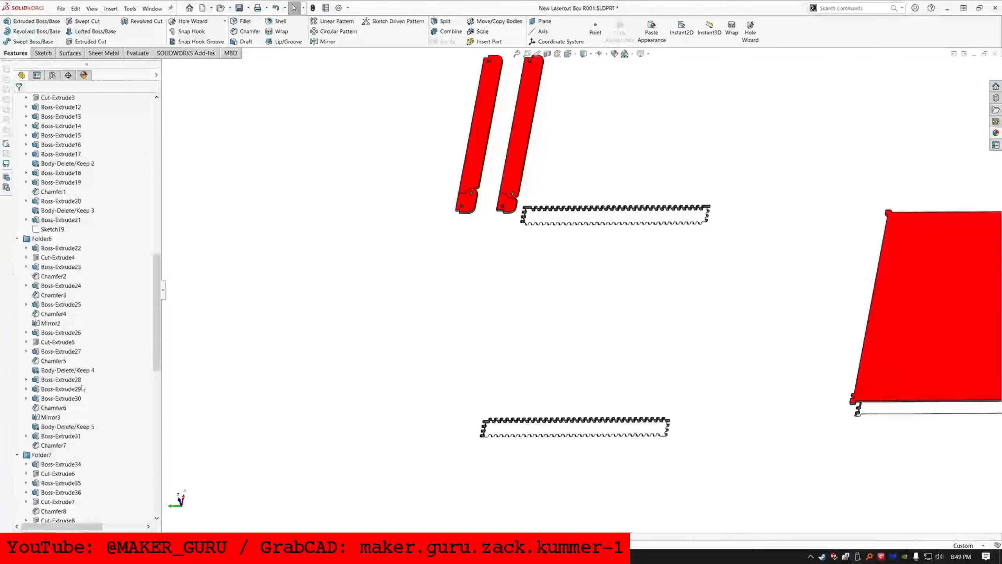
Step: Trace the corner tooth outline on the large panel's edge in a new sketch and add a dimensioned reference rectangle for the tooth width
{"action": "left_click", "coordinate": [282, 361]}
{"action": "scroll", "coordinate": [776, 324], "scroll_direction": "up", "scroll_amount": 6}
{"action": "left_click", "coordinate": [776, 324]}
{"action": "scroll", "coordinate": [776, 325], "scroll_direction": "down", "scroll_amount": 8}
{"action": "middle_click_drag", "start_coordinate": [776, 325], "coordinate": [568, 210]}
{"action": "scroll", "coordinate": [568, 210], "scroll_direction": "up", "scroll_amount": 7}
{"action": "scroll", "coordinate": [568, 210], "scroll_direction": "down", "scroll_amount": 8}
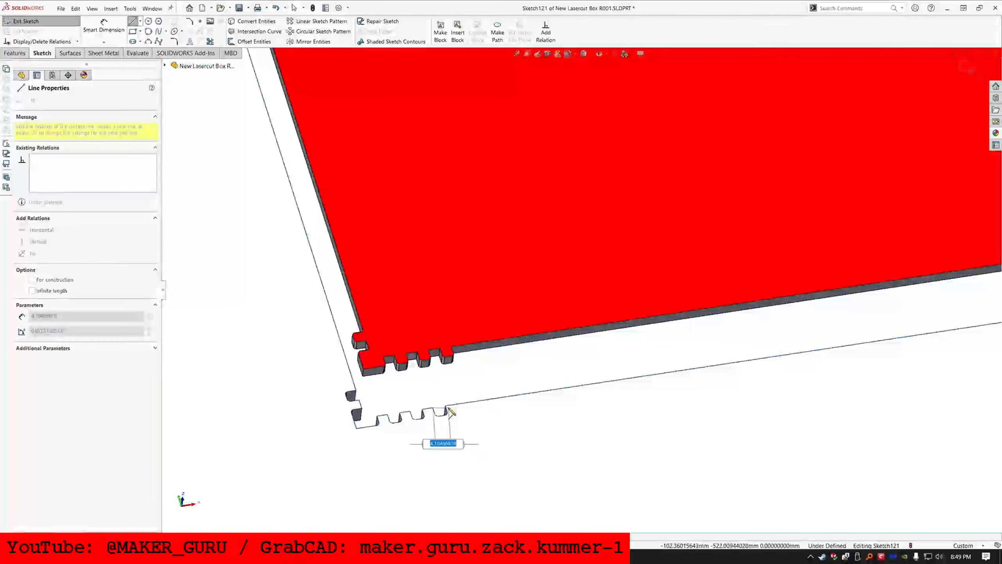
{"action": "scroll", "coordinate": [509, 385], "scroll_direction": "down", "scroll_amount": 2}
{"action": "scroll", "coordinate": [475, 303], "scroll_direction": "up", "scroll_amount": 1}
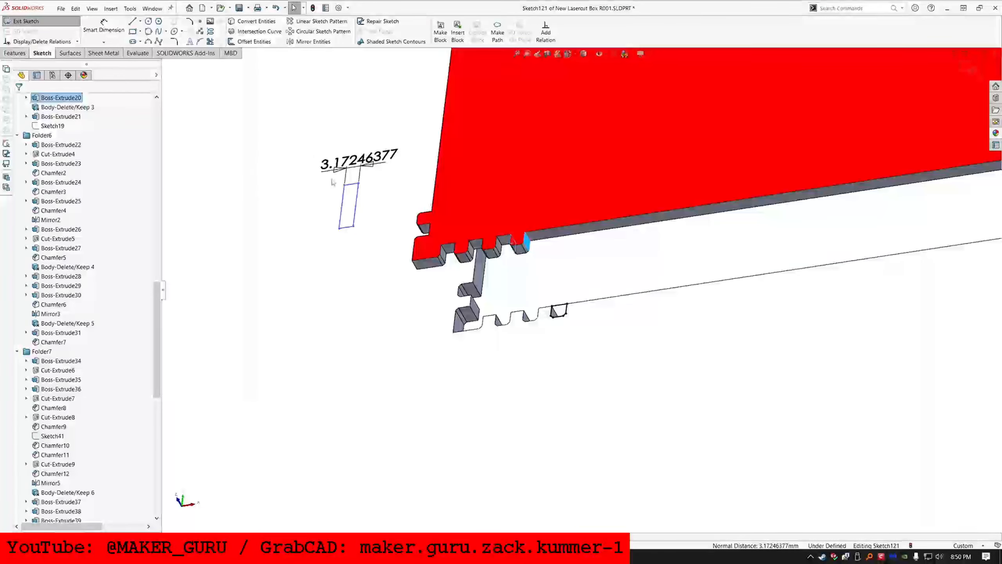
{"action": "right_click", "coordinate": [359, 204]}
{"action": "left_click", "coordinate": [373, 207]}
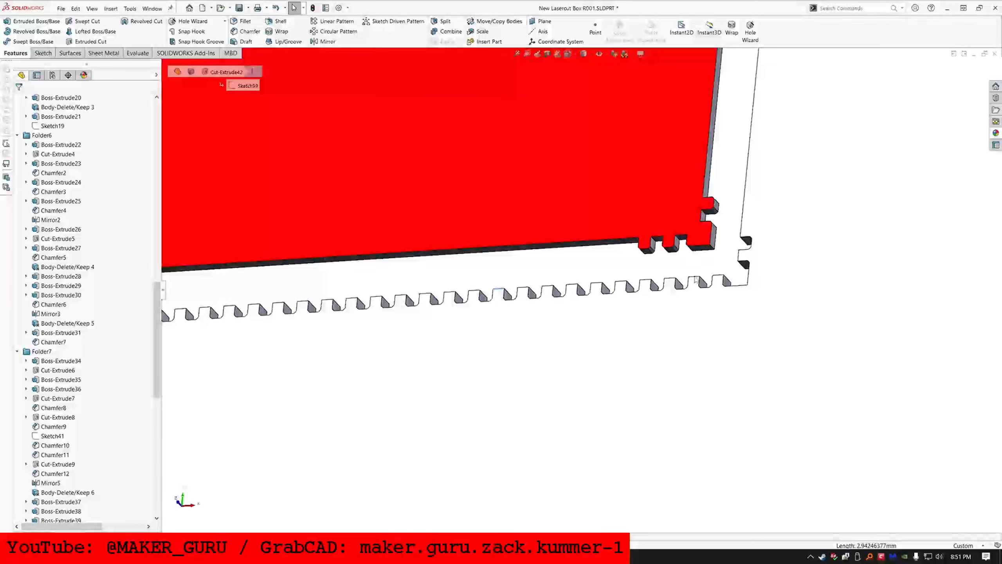
Step: Drive the tooth spacing in Sketch122 with twice "TOOTHWIDE_Y@Sketch15"
{"action": "scroll", "coordinate": [695, 280], "scroll_direction": "up", "scroll_amount": 2}
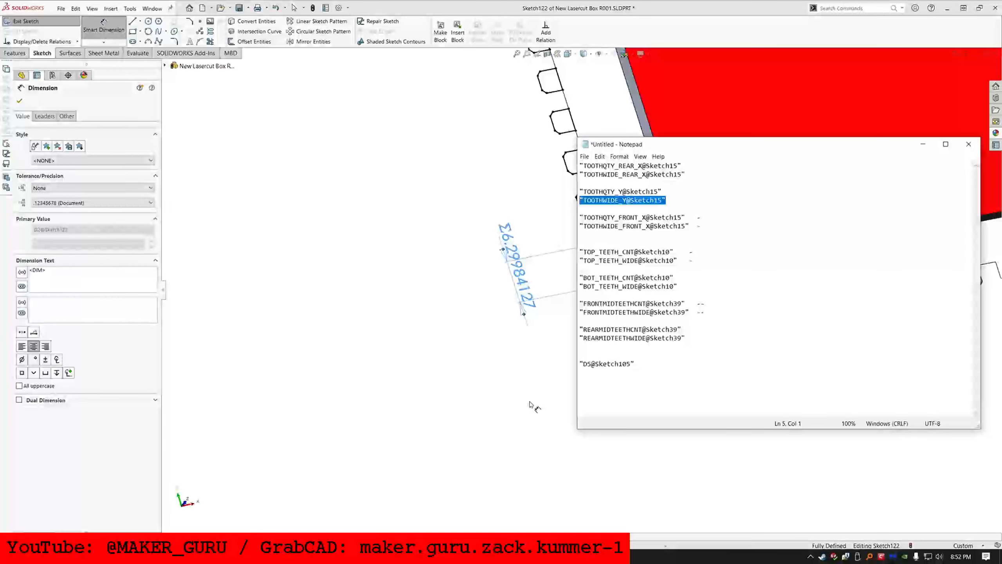
{"action": "type", "text": "2"}
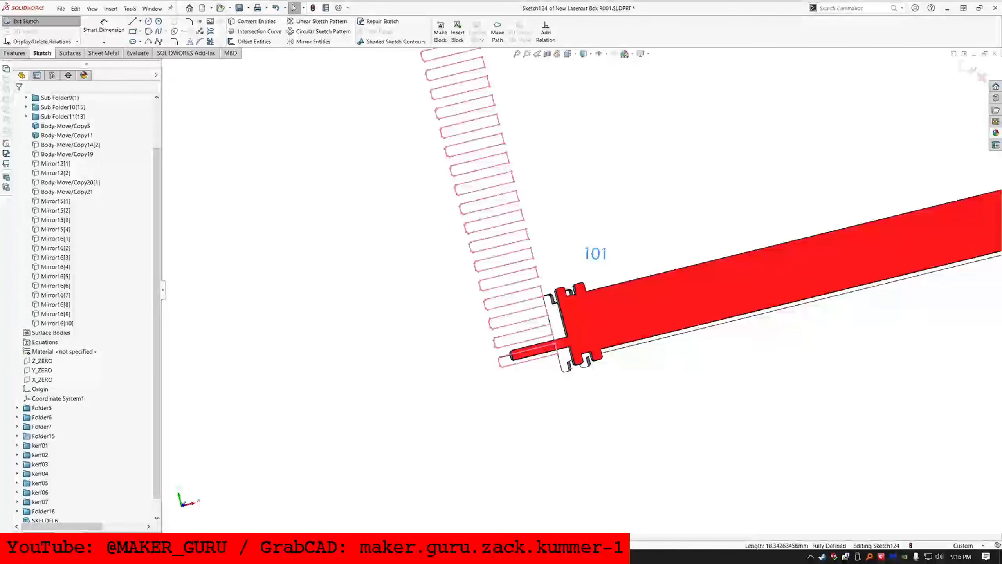
Step: Drive the end-finger pattern's instance count in Sketch124 with an equation based on "TOP_TEETH_CNT@Sketch10"
{"action": "double_click", "coordinate": [596, 254]}
{"action": "type", "text": "="}
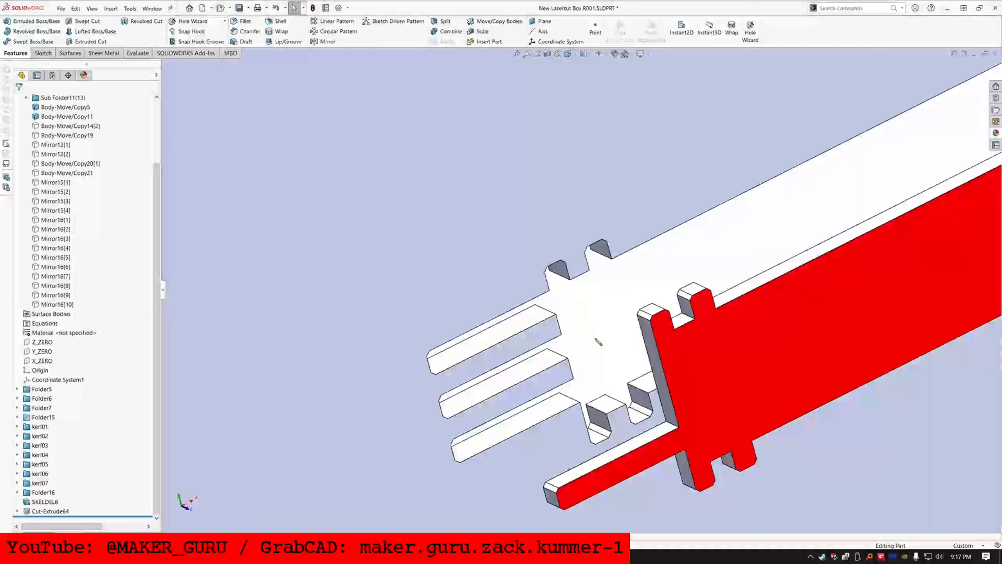
Step: Measure the distances between the cut end fingers and corner tabs, and reopen Sketch124 of Cut-Extrude64
{"action": "left_click", "coordinate": [551, 411]}
{"action": "left_click", "coordinate": [608, 405], "text": "ctrl"}
{"action": "middle_click_drag", "start_coordinate": [608, 405], "coordinate": [493, 339]}
{"action": "scroll", "coordinate": [570, 322], "scroll_direction": "up", "scroll_amount": 2}
{"action": "left_click", "coordinate": [585, 288]}
{"action": "left_click", "coordinate": [486, 298], "text": "ctrl"}
{"action": "left_click", "coordinate": [50, 511]}
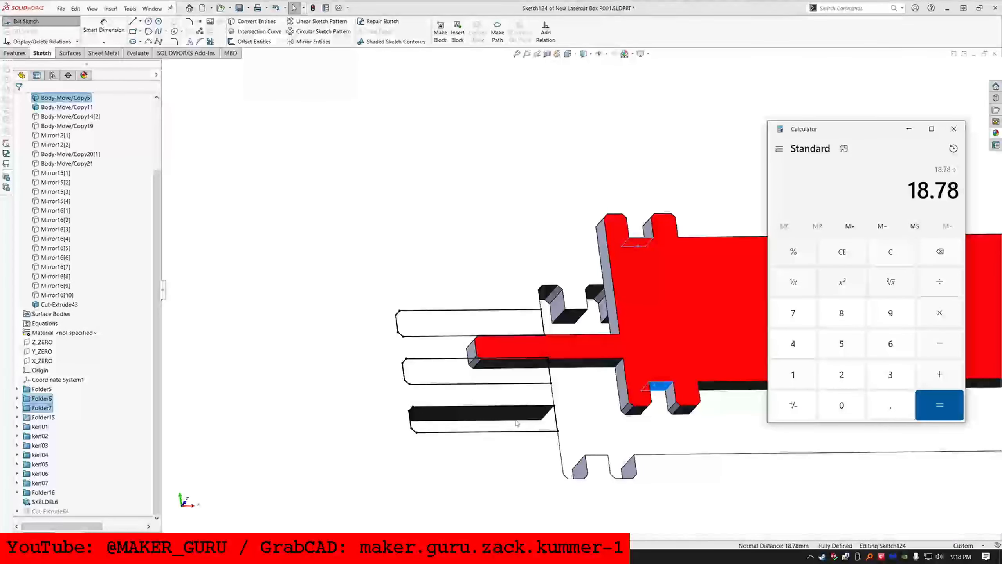
Step: Measure the projecting end finger's underside against the corner tab's notch and check the corner tab edges in Sketch124
{"action": "left_click", "coordinate": [518, 454]}
{"action": "left_click", "coordinate": [533, 369]}
{"action": "scroll", "coordinate": [655, 395], "scroll_direction": "down", "scroll_amount": 1}
{"action": "left_click", "coordinate": [662, 390], "text": "ctrl"}
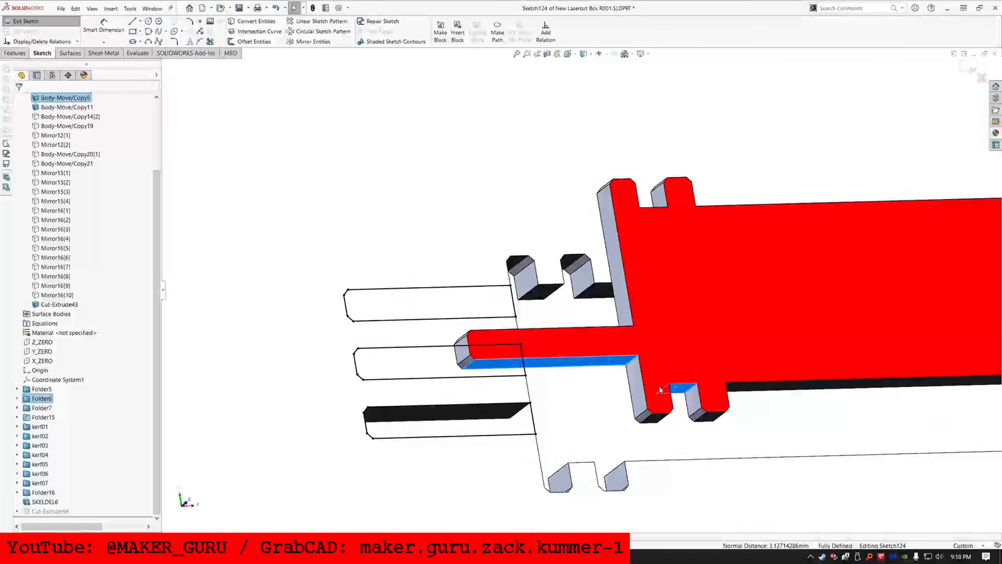
{"action": "left_click", "coordinate": [505, 439]}
{"action": "left_click", "coordinate": [565, 446], "text": "ctrl"}
{"action": "middle_click_drag", "start_coordinate": [662, 392], "coordinate": [542, 375]}
{"action": "left_click", "coordinate": [650, 383]}
{"action": "left_click", "coordinate": [651, 390]}
{"action": "left_click", "coordinate": [559, 478]}
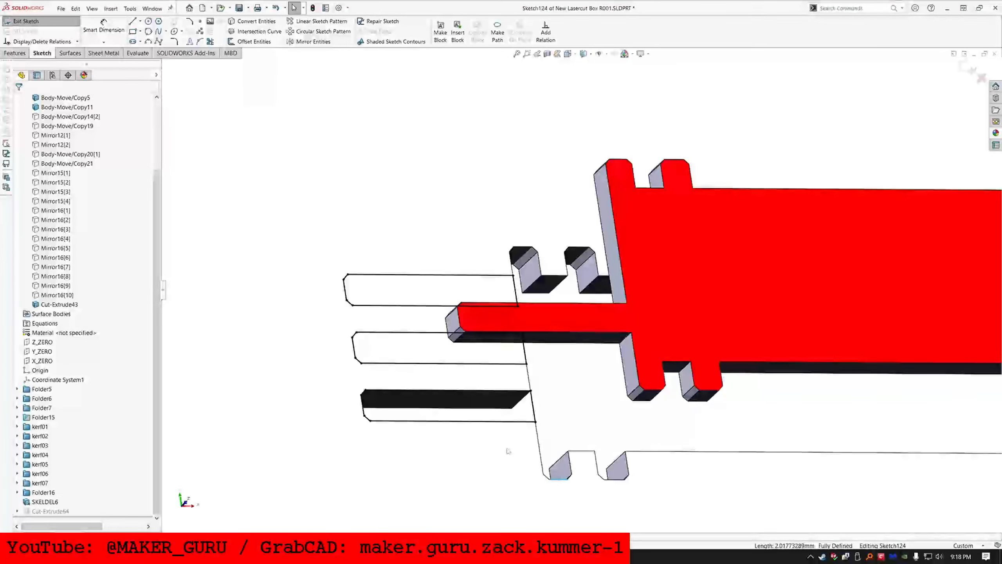
Step: Edit the finger pattern's count equation in Sketch124, changing the number subtracted from "TOP_TEETH_CNT@Sketch10"
{"action": "middle_click_drag", "start_coordinate": [508, 451], "coordinate": [552, 366]}
{"action": "left_click", "coordinate": [513, 367]}
{"action": "scroll", "coordinate": [694, 304], "scroll_direction": "up", "scroll_amount": 1}
{"action": "double_click", "coordinate": [658, 220]}
{"action": "left_click", "coordinate": [606, 231]}
{"action": "key", "text": "BackSpace"}
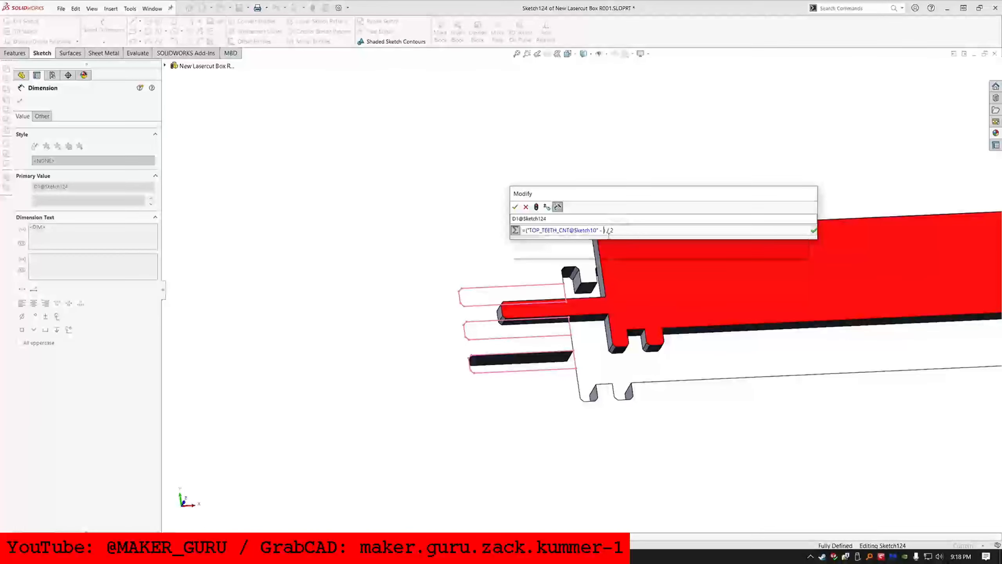
{"action": "double_click", "coordinate": [661, 220]}
{"action": "left_click", "coordinate": [680, 232]}
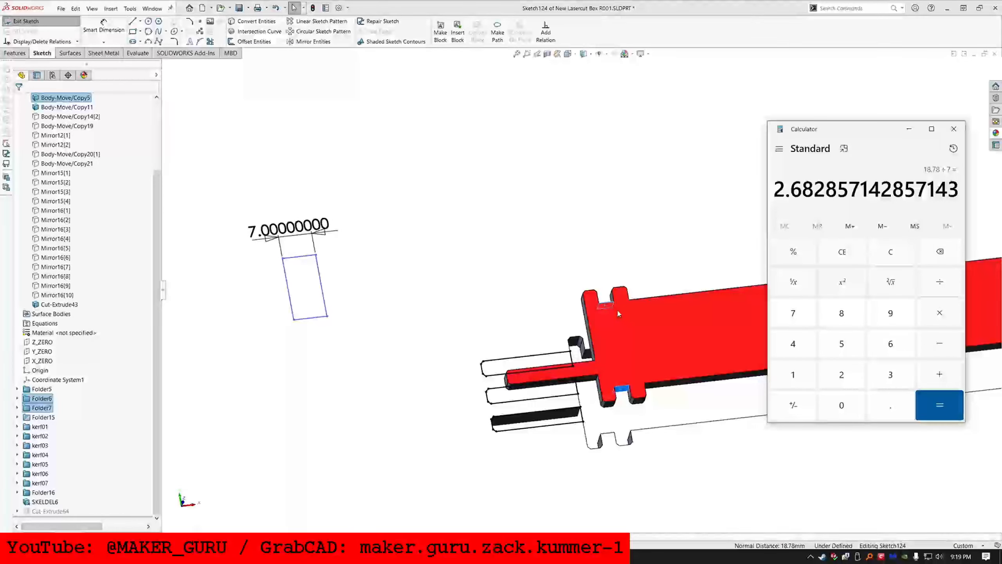
Step: Edit the TOP_TEETH_CNT equation in Sketch10 so that it subtracts "MATL_THK" * 2 from "TOP_HT"
{"action": "key", "text": "alt+Tab"}
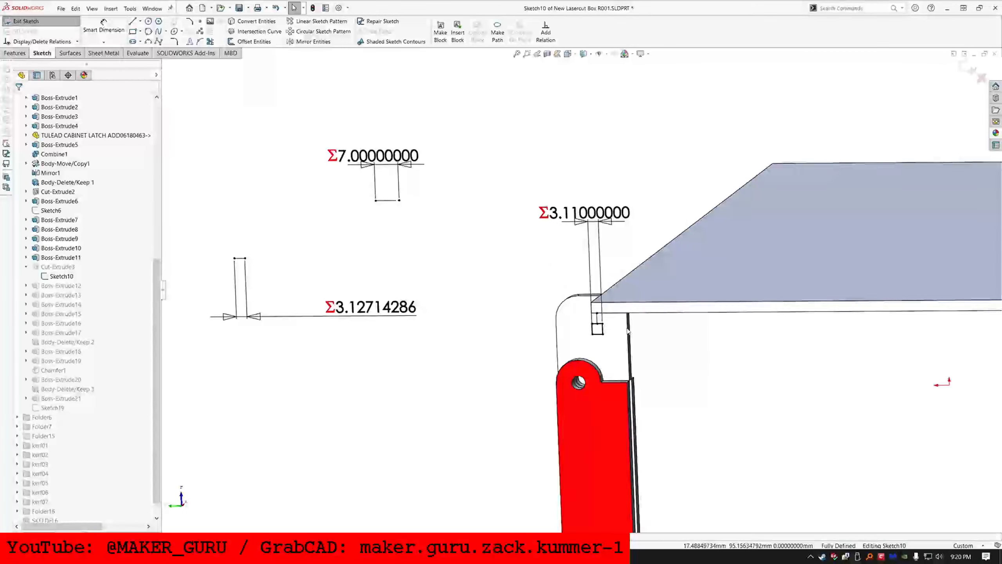
{"action": "middle_click_drag", "start_coordinate": [628, 331], "coordinate": [678, 239]}
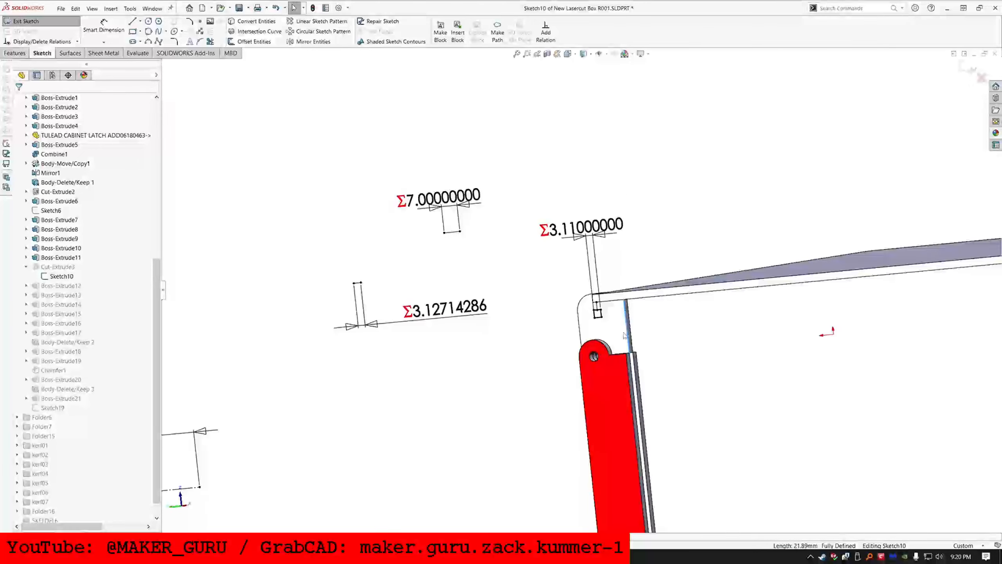
{"action": "double_click", "coordinate": [576, 225]}
{"action": "left_click", "coordinate": [581, 338]}
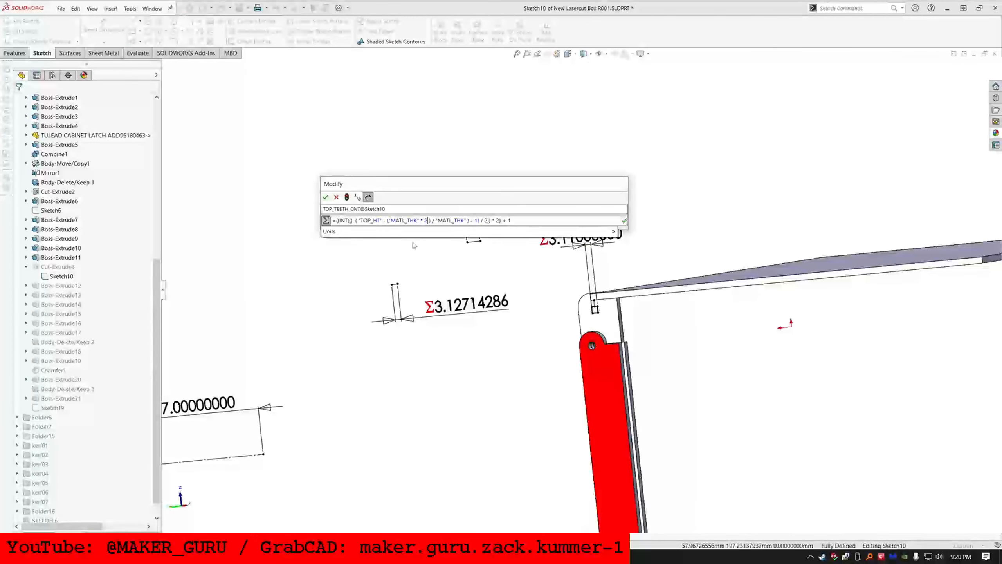
{"action": "key", "text": "Return"}
{"action": "middle_click_drag", "start_coordinate": [413, 245], "coordinate": [578, 312]}
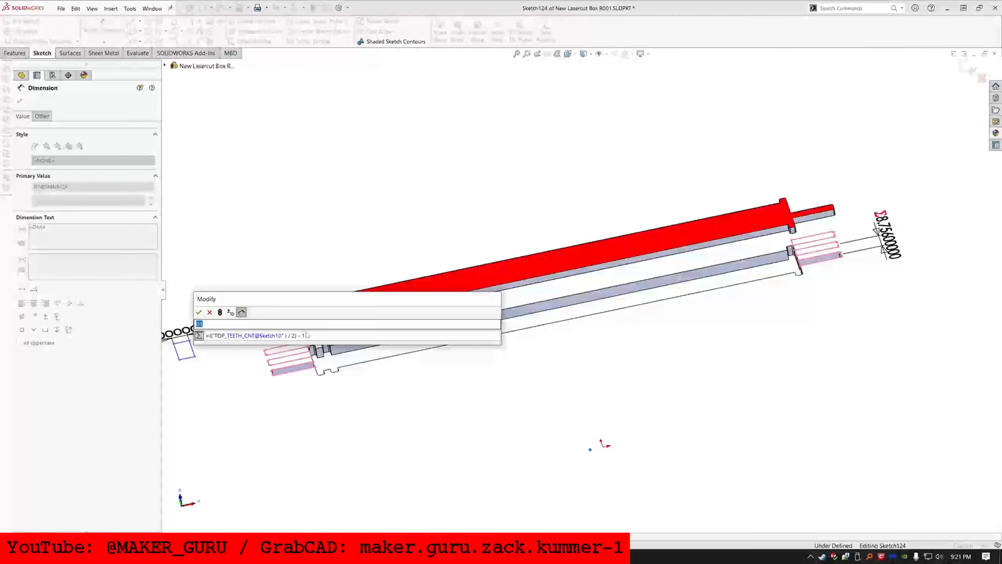
Step: Set the finger count equation in Sketch124 to (("TOP_TEETH_CNT@Sketch10") / 2) - 1 and delete the 7 mm reference rectangle
{"action": "left_click_drag", "start_coordinate": [317, 293], "coordinate": [317, 213]}
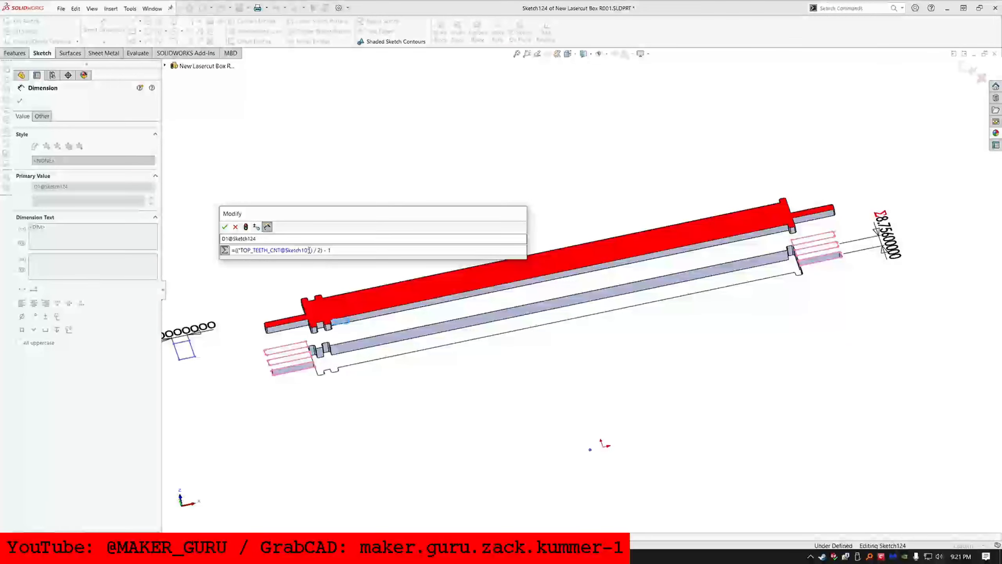
{"action": "left_click", "coordinate": [224, 228]}
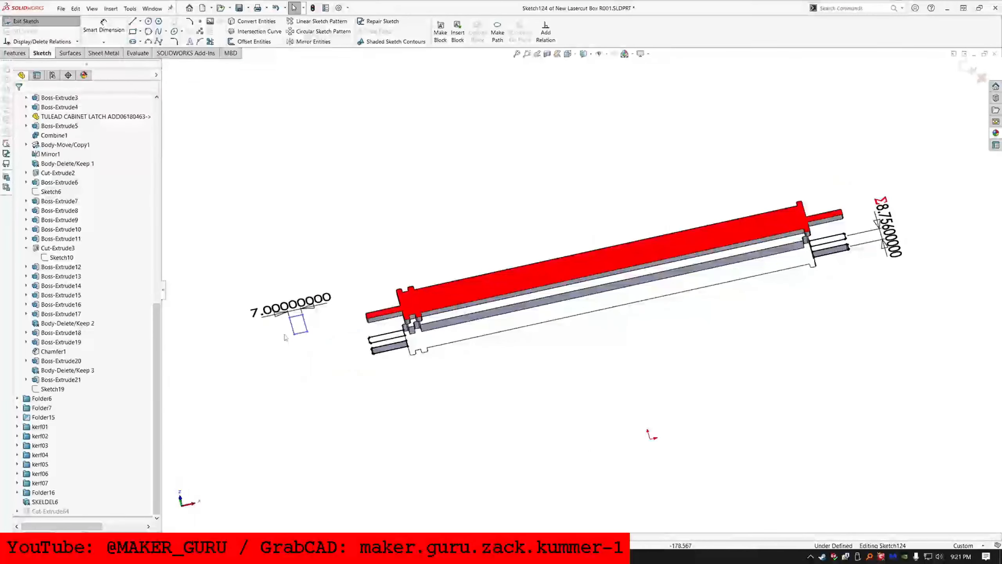
{"action": "left_click_drag", "start_coordinate": [317, 312], "coordinate": [286, 338]}
{"action": "key", "text": "Delete"}
{"action": "mouse_move", "coordinate": [454, 383]}
{"action": "middle_mouse_down"}
{"action": "mouse_move", "coordinate": [455, 415]}
{"action": "mouse_move", "coordinate": [563, 426]}
{"action": "middle_mouse_up"}
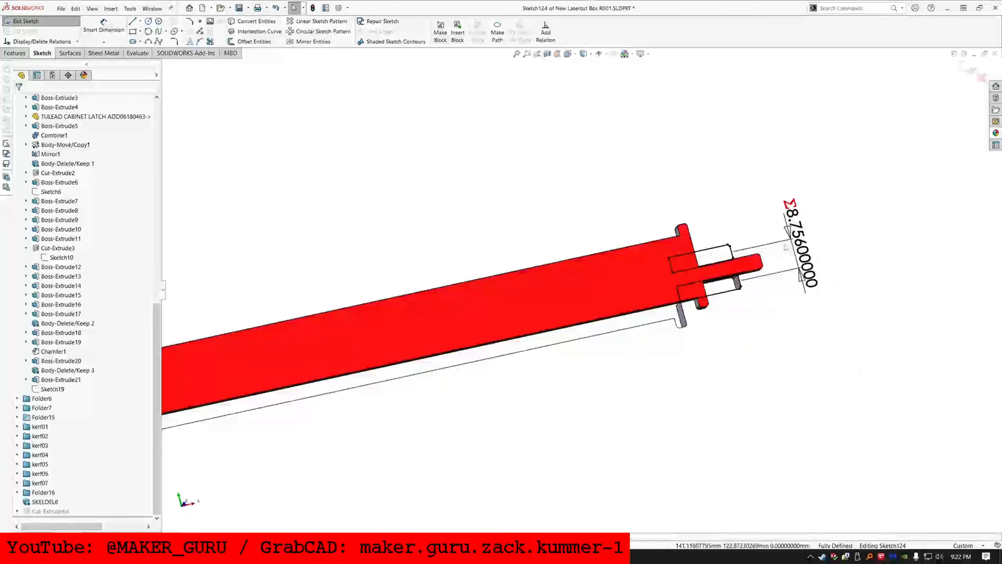
Step: Update the TOP_TEETH_WIDE equation in Sketch10 so that it subtracts twice "MATL_THK" from "TOP_HT"
{"action": "left_click", "coordinate": [863, 233]}
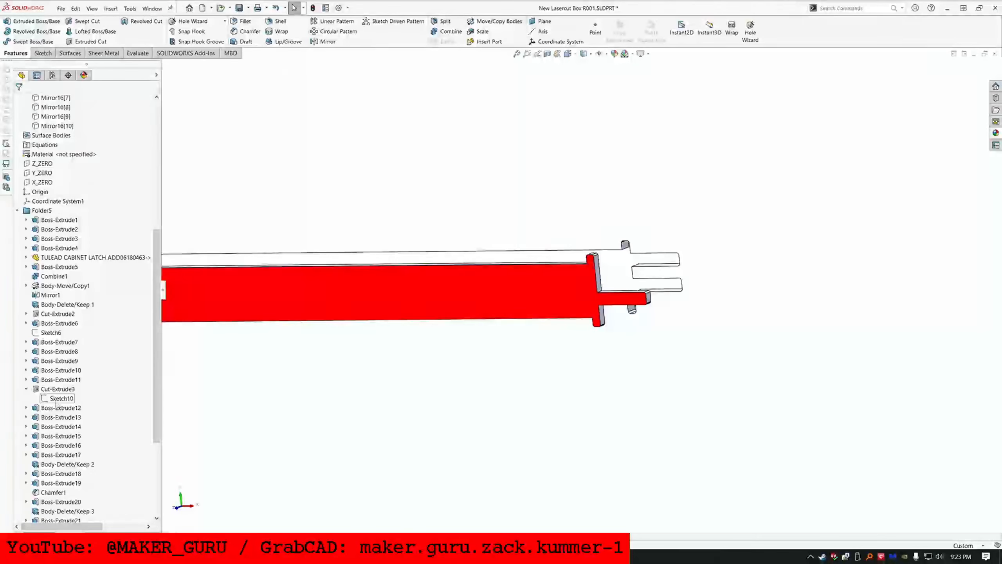
{"action": "middle_click_drag", "start_coordinate": [489, 256], "coordinate": [529, 233]}
{"action": "scroll", "coordinate": [529, 233], "scroll_direction": "down", "scroll_amount": 4}
{"action": "scroll", "coordinate": [580, 280], "scroll_direction": "up", "scroll_amount": 3}
{"action": "double_click", "coordinate": [500, 273]}
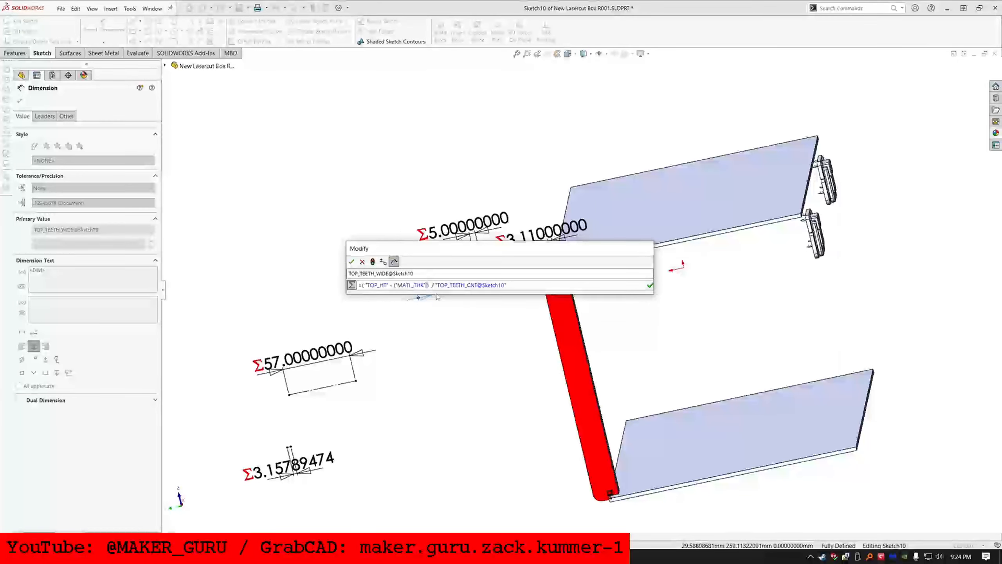
{"action": "key", "text": "Return"}
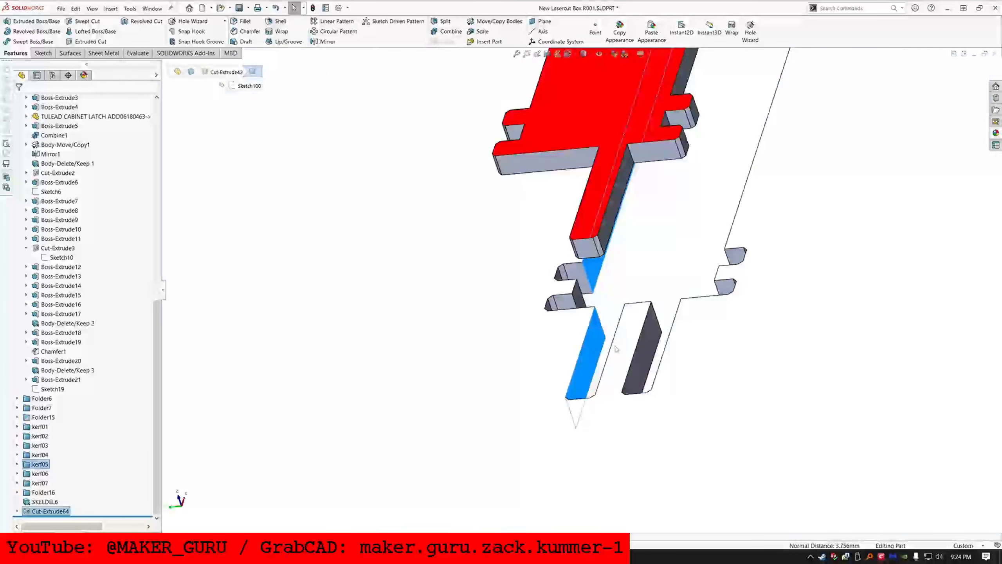
Step: Drive the rear panel's long-edge tooth count in Sketch125 with (("TOOTHQTY_REAR_X@Sketch15" - 1) / 2) - 1
{"action": "middle_click_drag", "start_coordinate": [544, 276], "coordinate": [559, 286]}
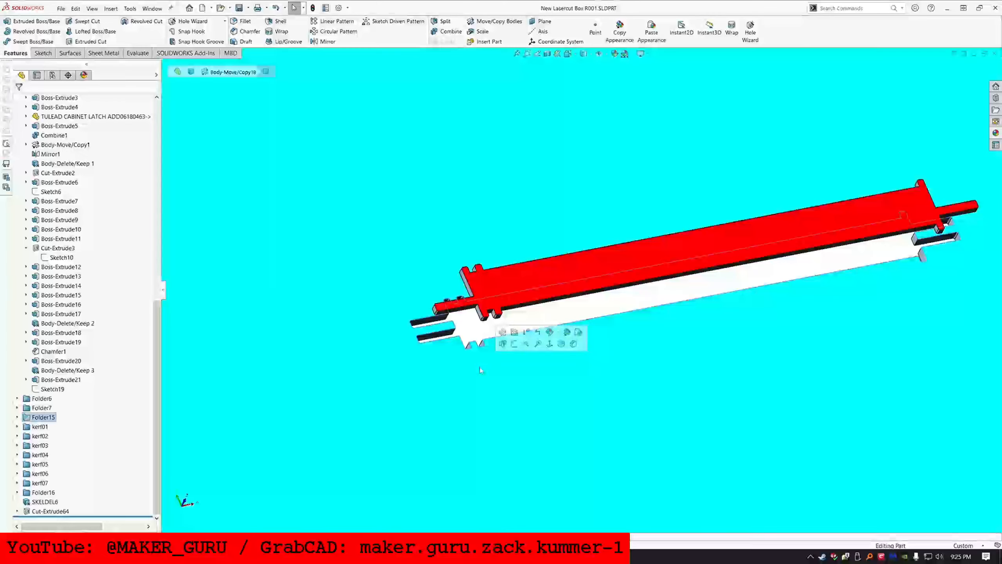
{"action": "scroll", "coordinate": [567, 284], "scroll_direction": "up", "scroll_amount": 5}
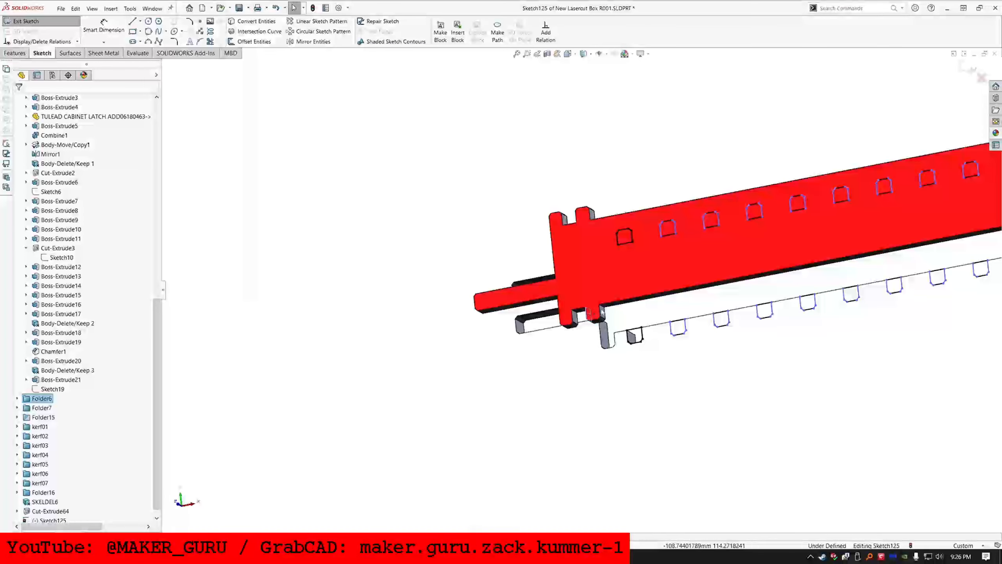
{"action": "scroll", "coordinate": [526, 319], "scroll_direction": "up", "scroll_amount": 5}
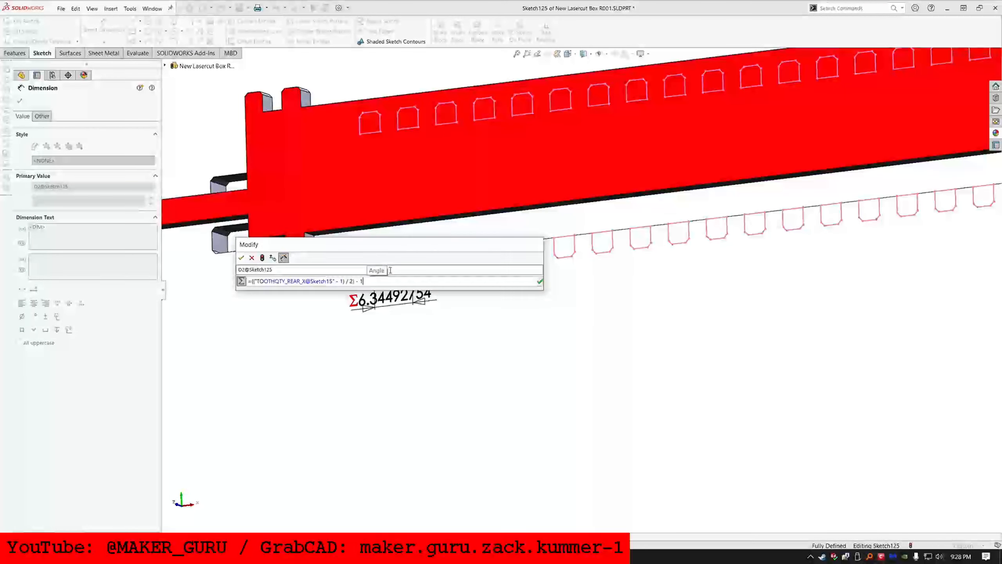
{"action": "key", "text": "Return"}
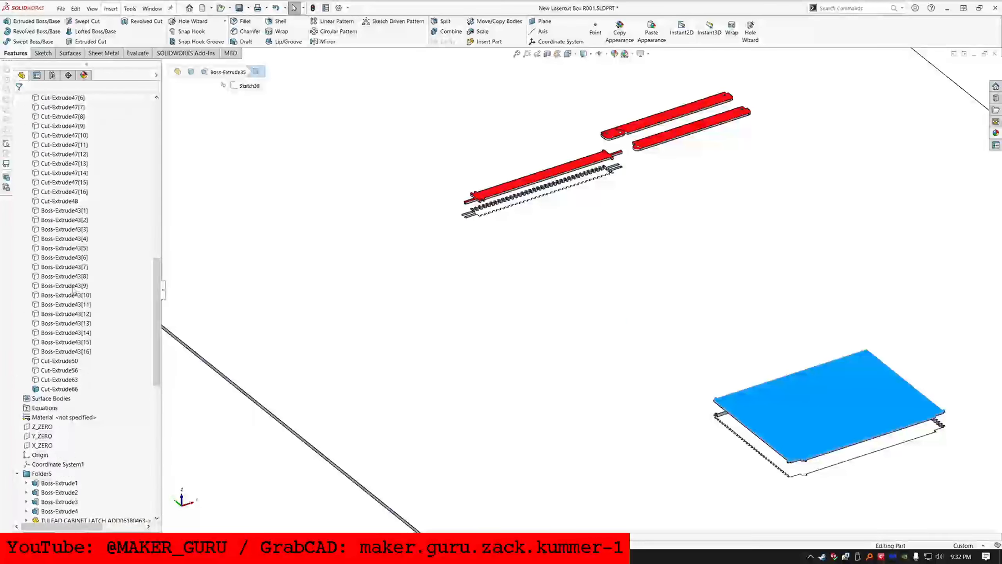
{"action": "right_click", "coordinate": [59, 192]}
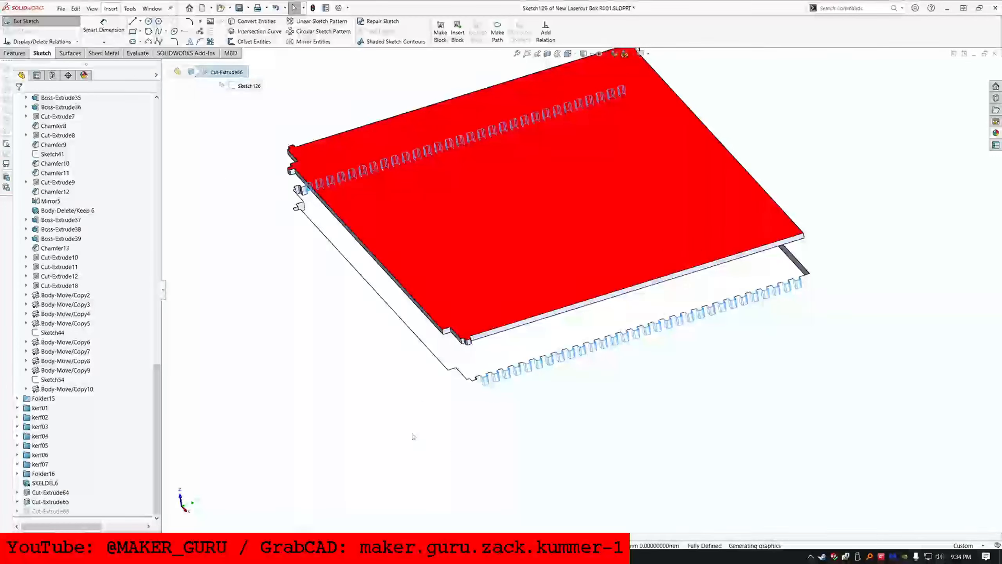
{"action": "scroll", "coordinate": [482, 377], "scroll_direction": "down", "scroll_amount": 8}
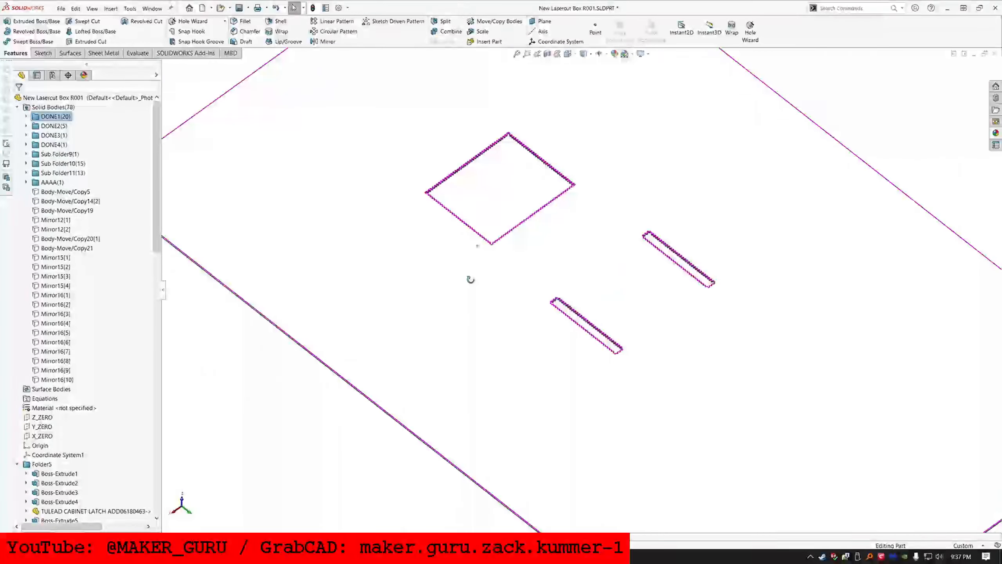
Step: Examine the grouped solid bodies and the teeth along the edges of the long, narrow panel
{"action": "middle_click_drag", "start_coordinate": [471, 279], "coordinate": [488, 351]}
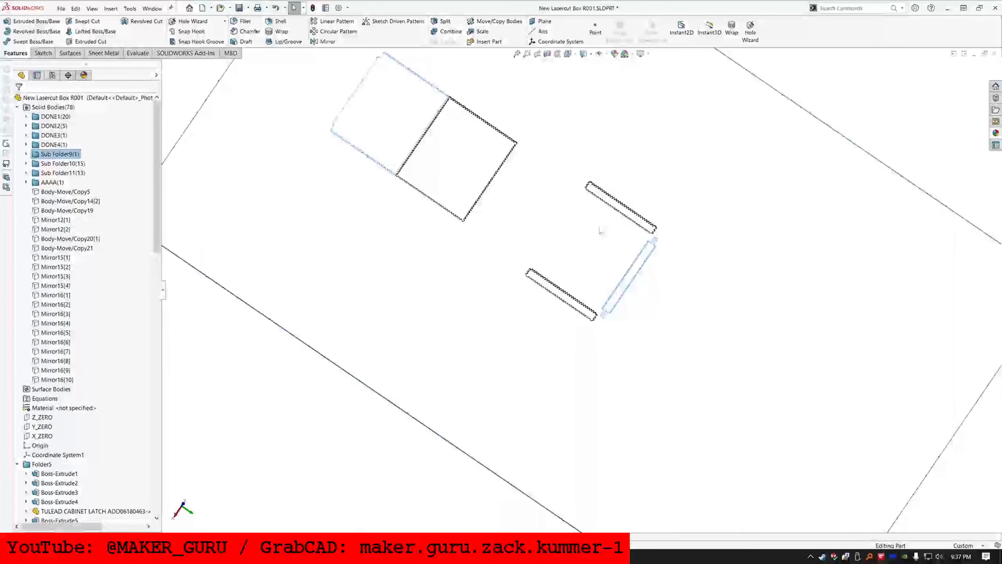
{"action": "scroll", "coordinate": [665, 354], "scroll_direction": "up", "scroll_amount": 1}
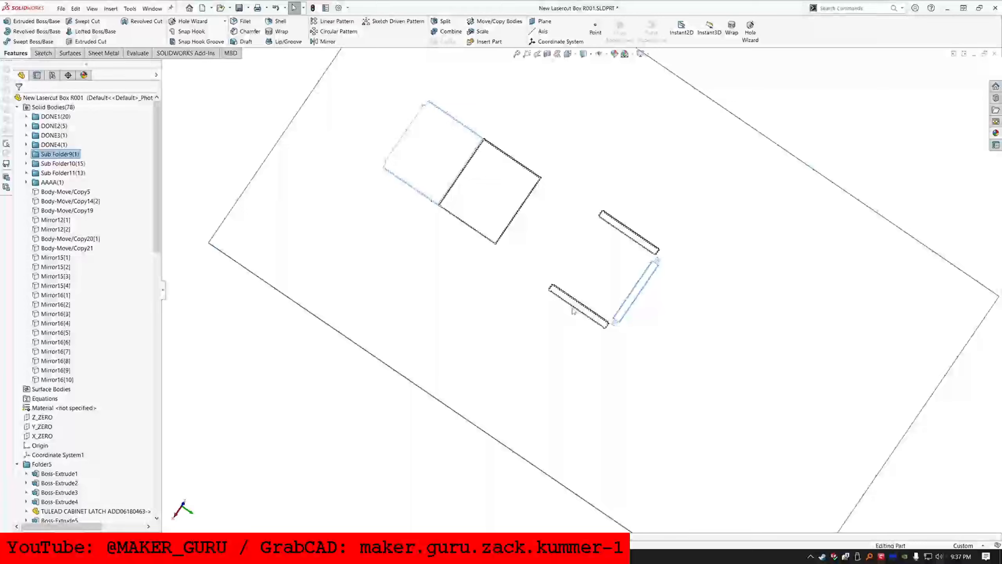
{"action": "scroll", "coordinate": [573, 311], "scroll_direction": "down", "scroll_amount": 2}
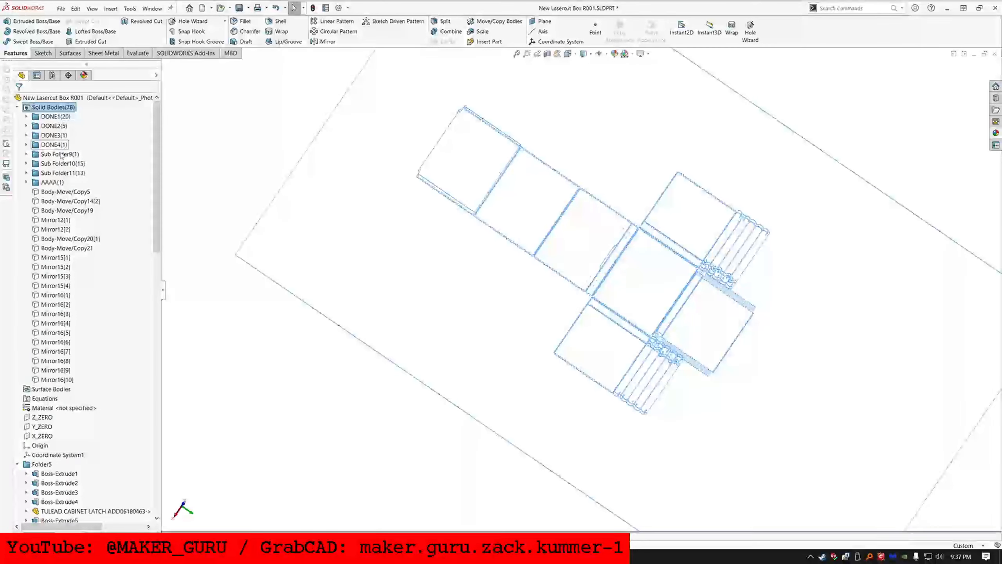
{"action": "left_click", "coordinate": [65, 192]}
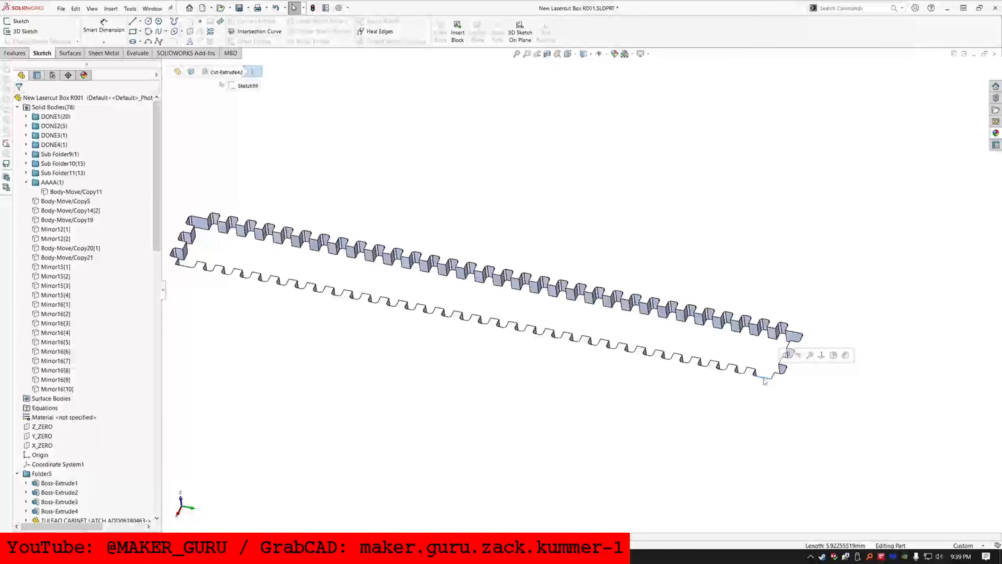
{"action": "scroll", "coordinate": [293, 282], "scroll_direction": "down", "scroll_amount": 5}
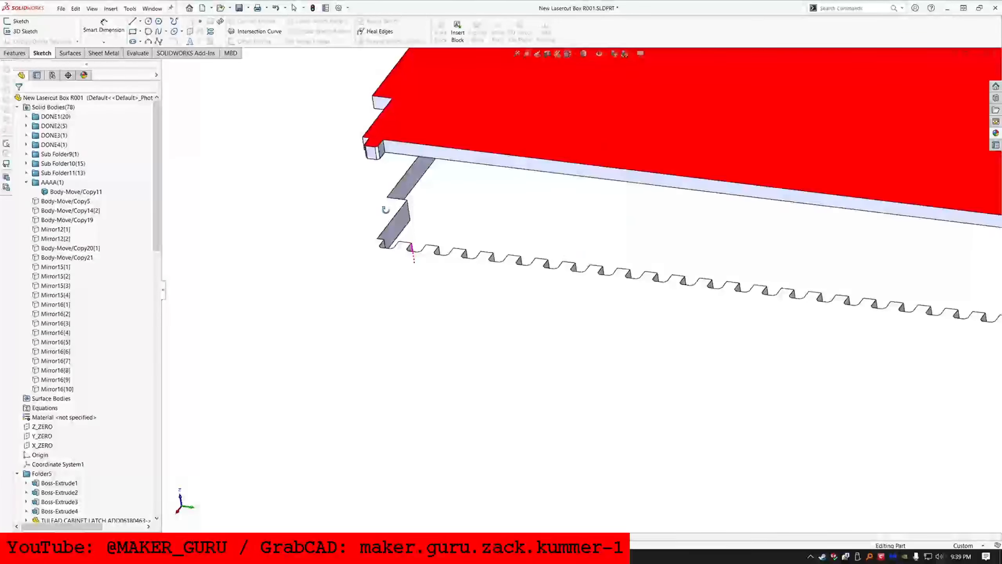
{"action": "scroll", "coordinate": [706, 311], "scroll_direction": "down", "scroll_amount": 5}
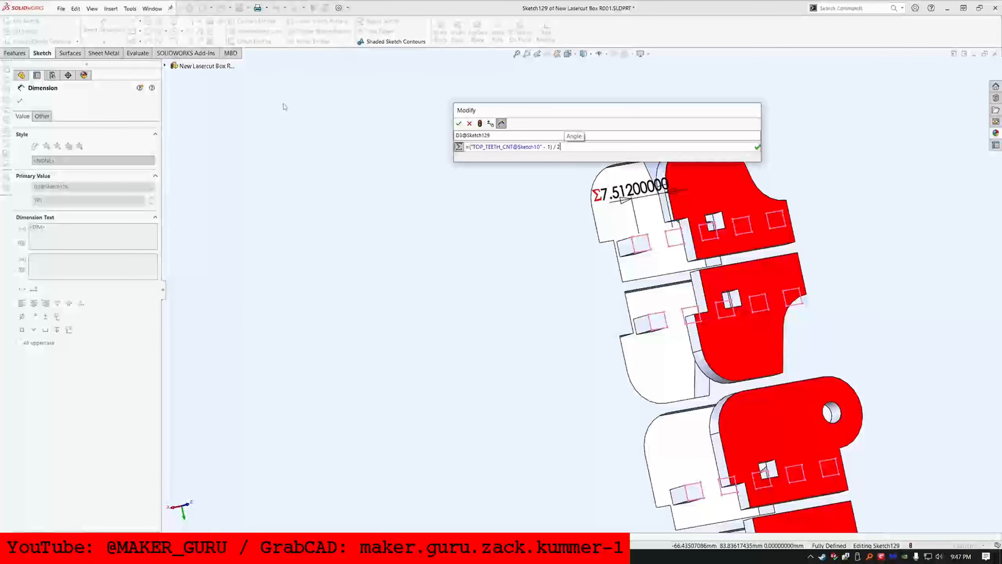
Step: Drive the square slot pattern's instance count in Sketch129 with ("TOP_TEETH_CNT@Sketch10" - 1) / 2
{"action": "left_click", "coordinate": [457, 124]}
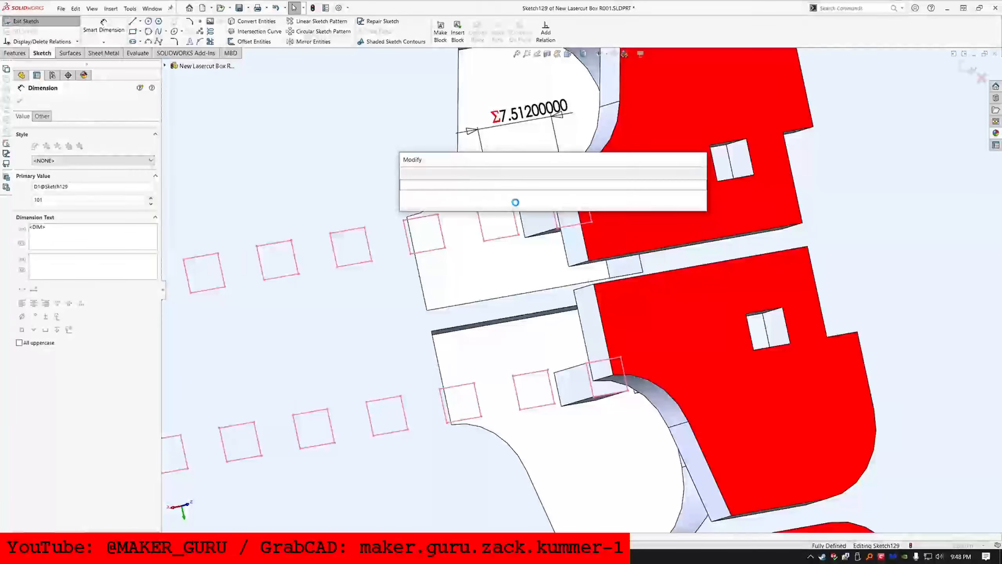
{"action": "left_click", "coordinate": [405, 174]}
{"action": "scroll", "coordinate": [542, 232], "scroll_direction": "up", "scroll_amount": 10}
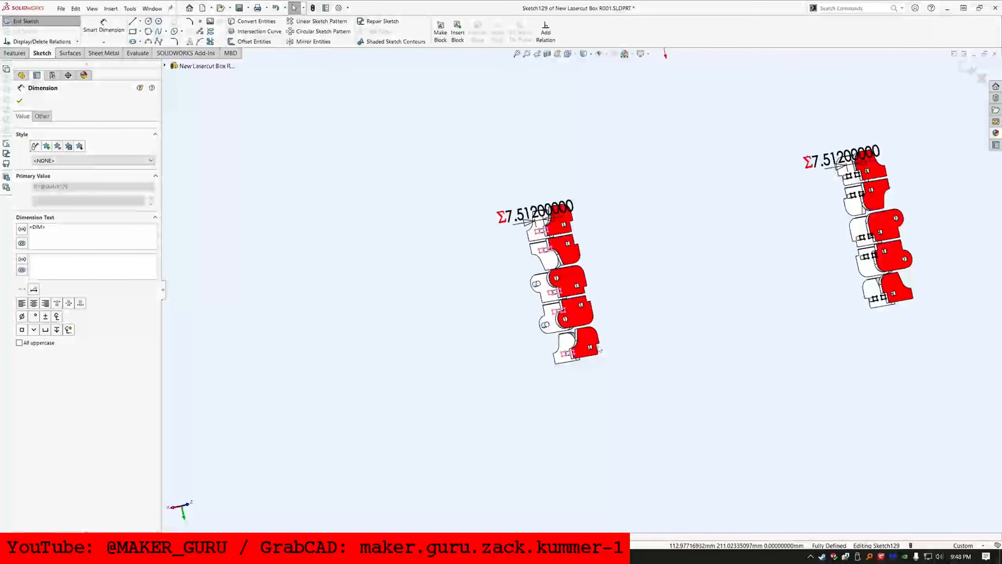